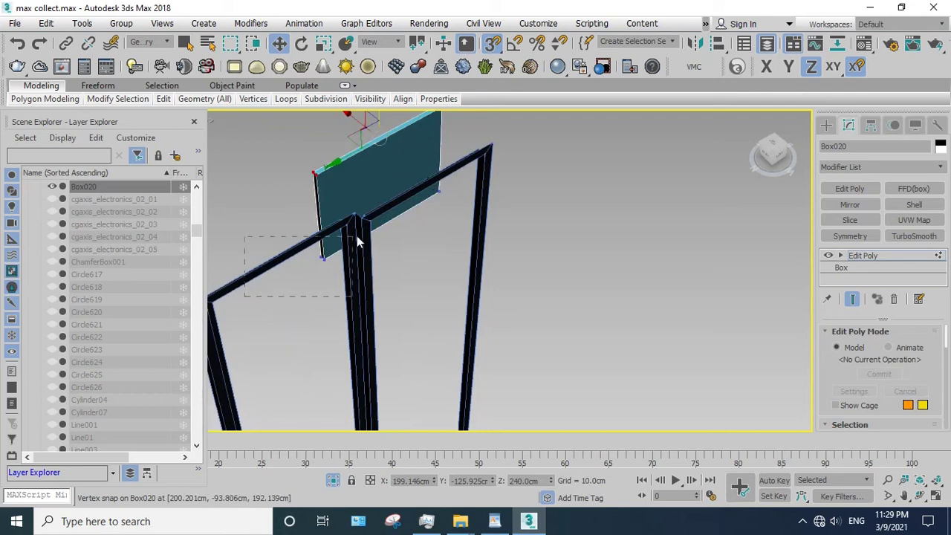
- Drag the teal panel Box020 against the frame, snapping its bottom corner and lifting it to Z 120 cm
left_click_drag(357, 242, 464, 258)
left_click_drag(420, 180, 388, 197)
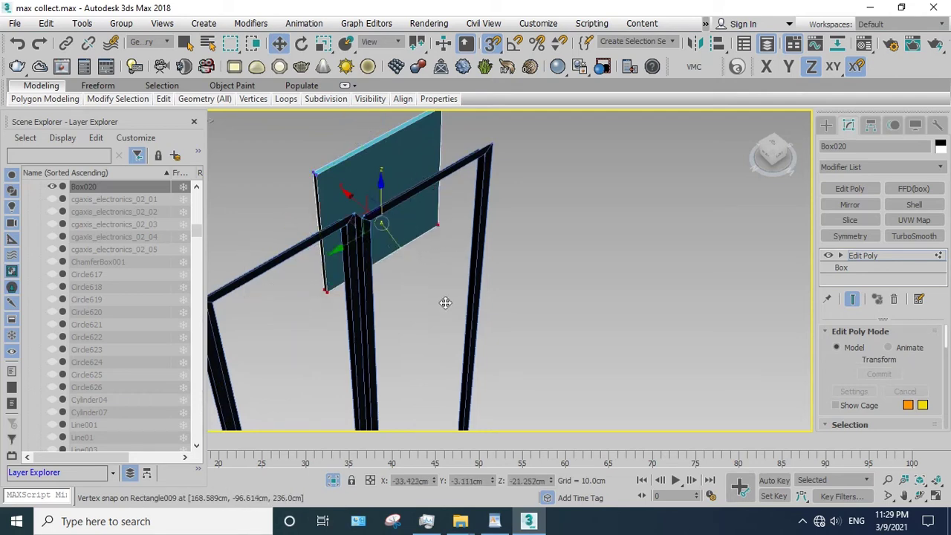
middle_click_drag(446, 302, 424, 210, "alt")
scroll(422, 287, "up", 3)
mouse_move(422, 287)
middle_mouse_down()
mouse_move(412, 233)
mouse_move(419, 201)
middle_mouse_up()
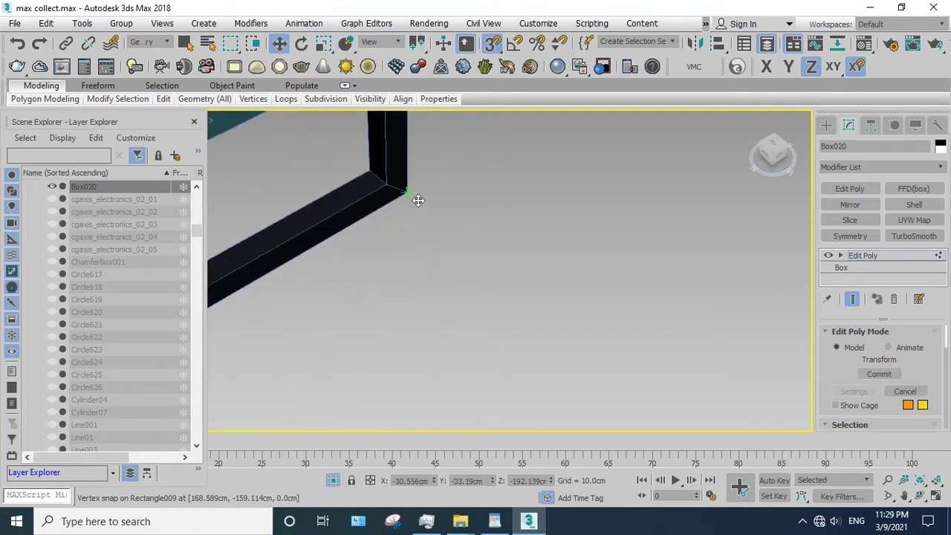
scroll(421, 312, "down", 4)
scroll(427, 364, "down", 1)
left_click_drag(468, 369, 413, 352)
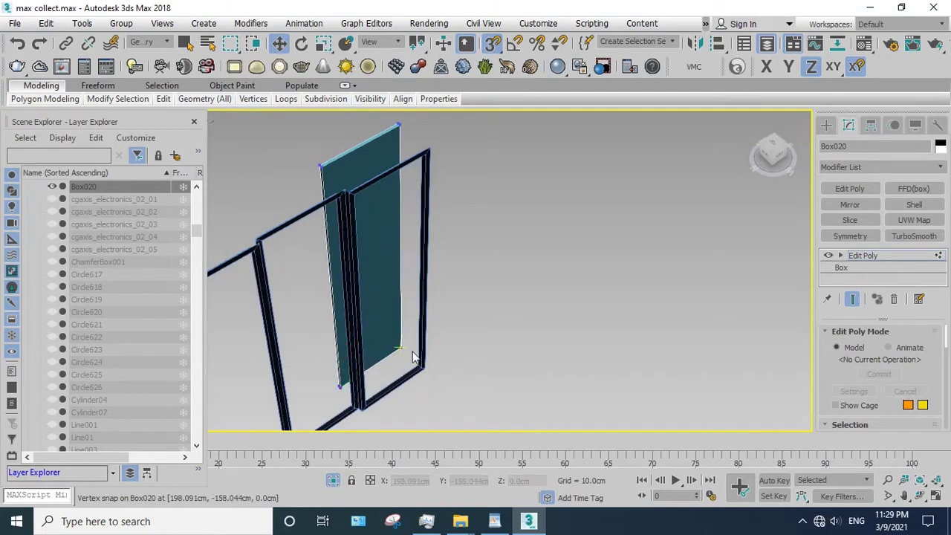
left_click_drag(394, 302, 459, 388)
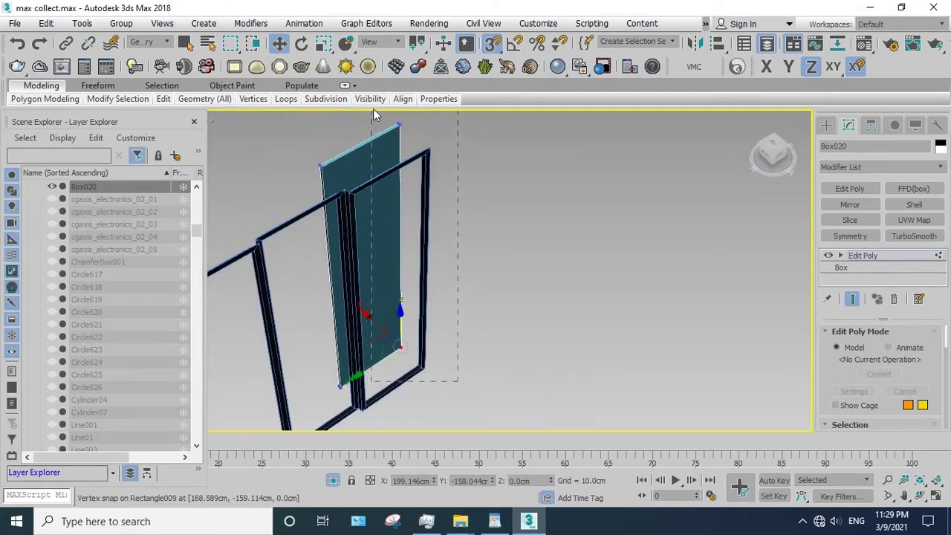
left_click_drag(377, 105, 378, 227)
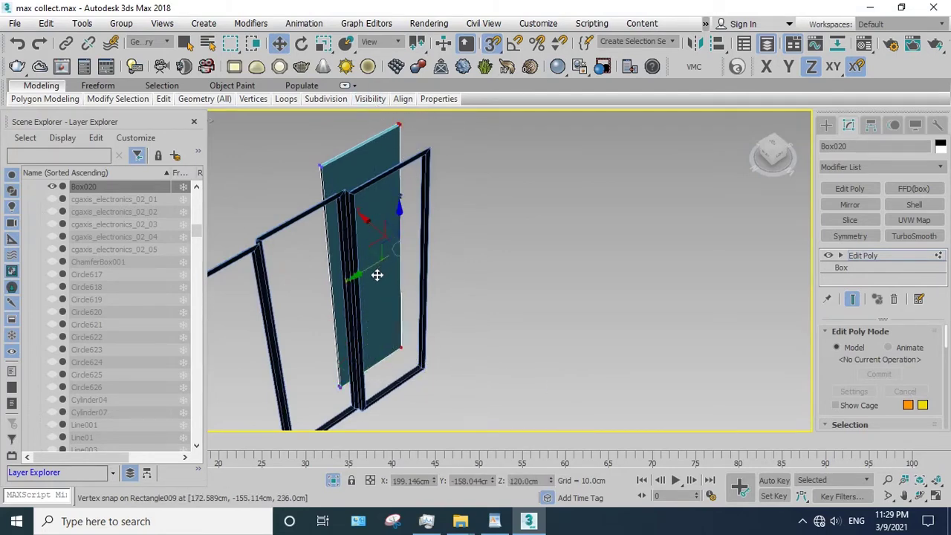
scroll(438, 146, "up", 5)
scroll(433, 178, "down", 5)
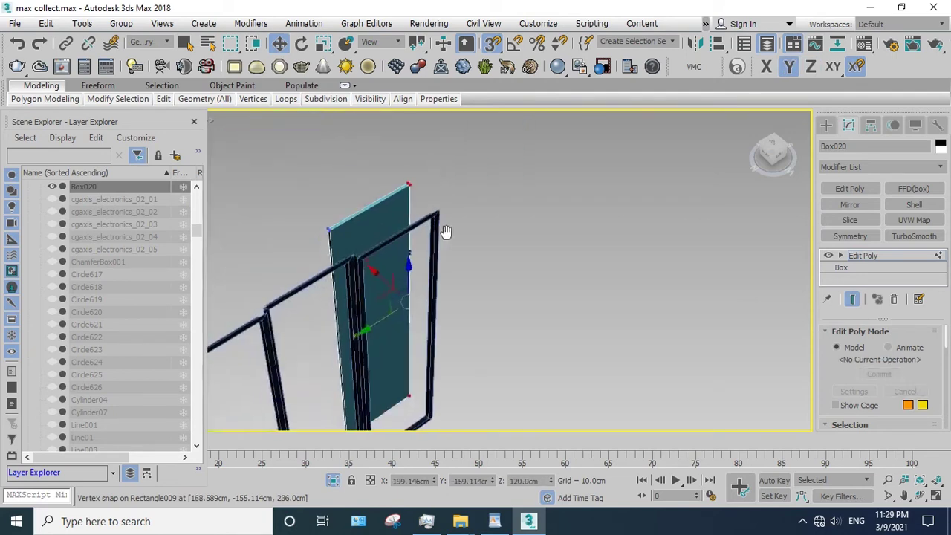
middle_click_drag(446, 232, 481, 200)
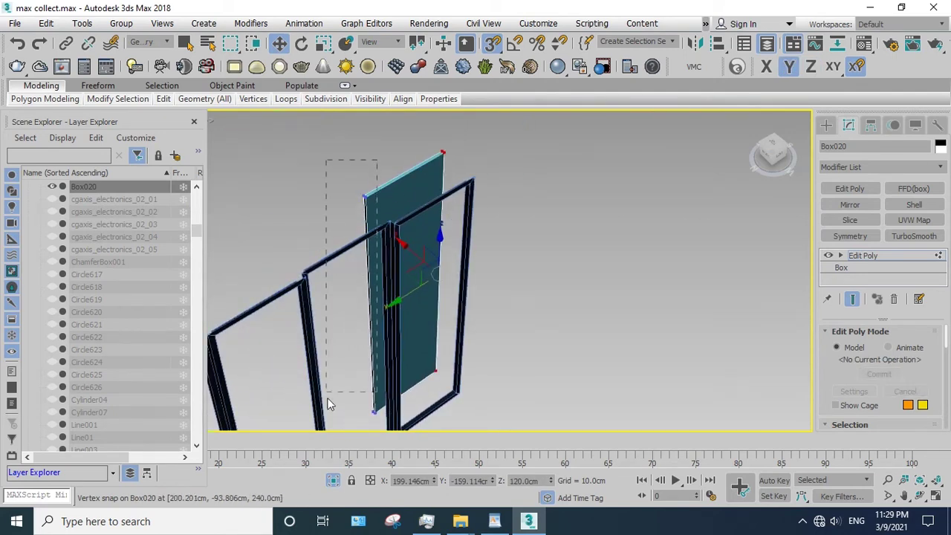
- Slide the panel along Y and vertex-snap its top corner onto the frame's corner, committing the Edit Poly move
mouse_move(330, 430)
left_mouse_down()
mouse_move(382, 436)
mouse_move(351, 332)
left_mouse_up()
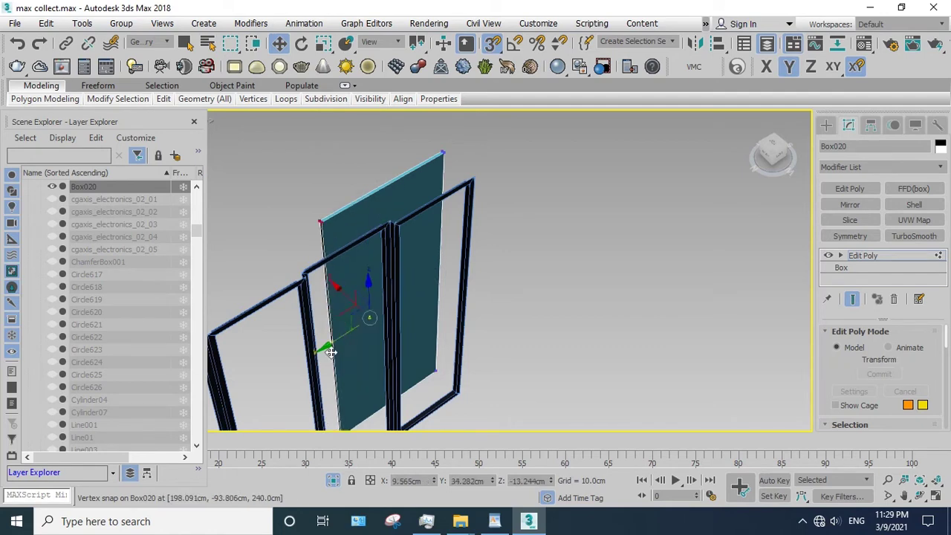
scroll(397, 269, "up", 3)
scroll(398, 283, "up", 3)
scroll(398, 282, "down", 2)
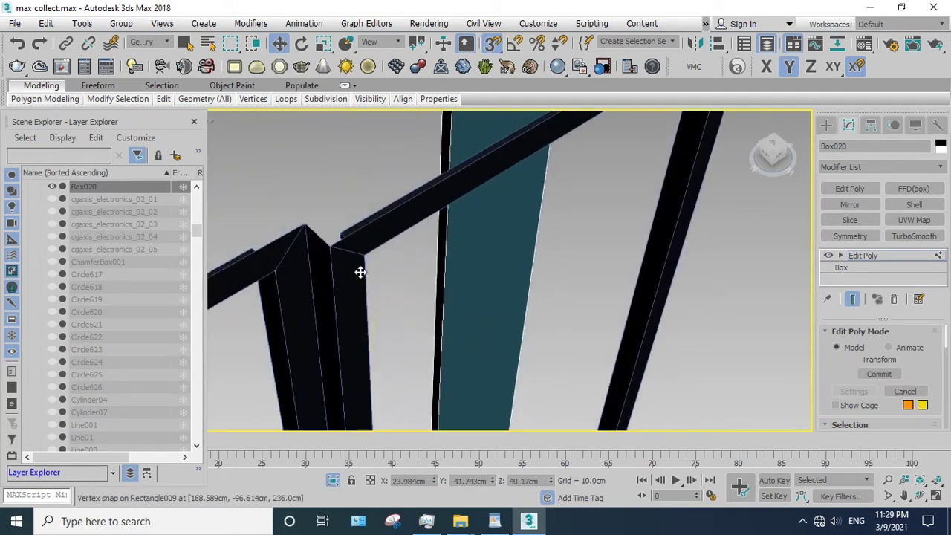
scroll(342, 252, "down", 3)
scroll(388, 265, "down", 3)
mouse_move(500, 283)
middle_mouse_down("alt")
mouse_move(497, 223)
mouse_move(820, 243)
middle_mouse_up("alt")
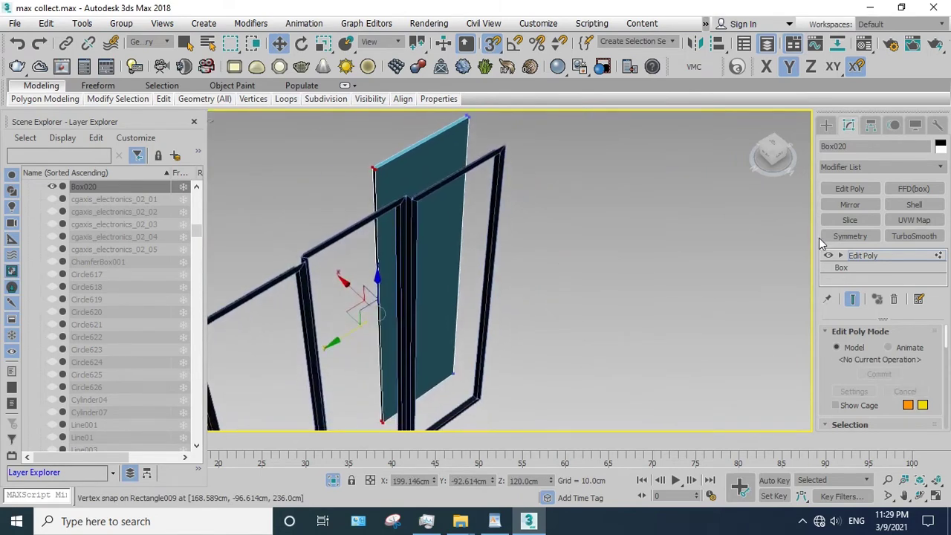
left_click(862, 254)
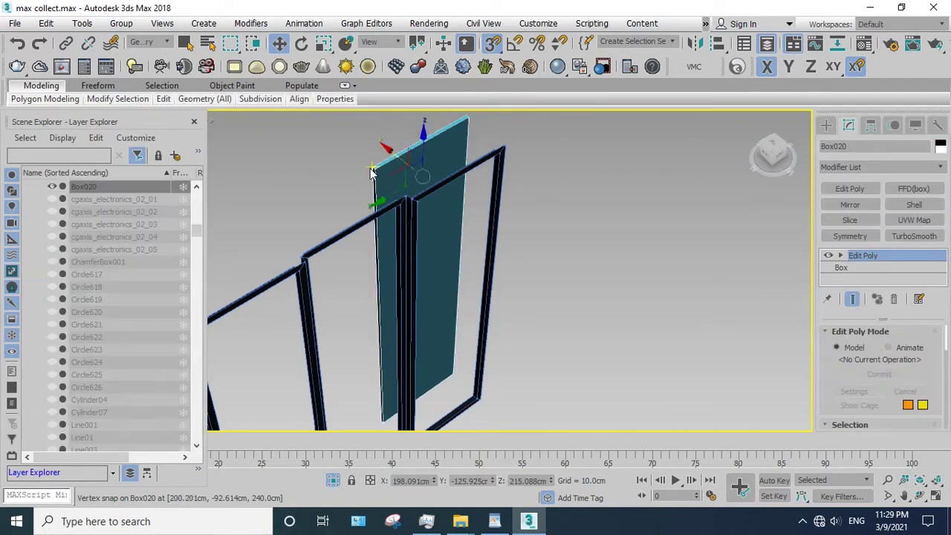
scroll(370, 171, "up", 3)
mouse_move(389, 171)
left_mouse_down()
mouse_move(597, 325)
mouse_move(550, 253)
mouse_move(425, 210)
mouse_move(569, 282)
mouse_move(615, 341)
mouse_move(597, 322)
mouse_move(597, 340)
left_mouse_up()
mouse_move(597, 339)
middle_mouse_down()
mouse_move(596, 297)
mouse_move(498, 257)
mouse_move(505, 223)
middle_mouse_up()
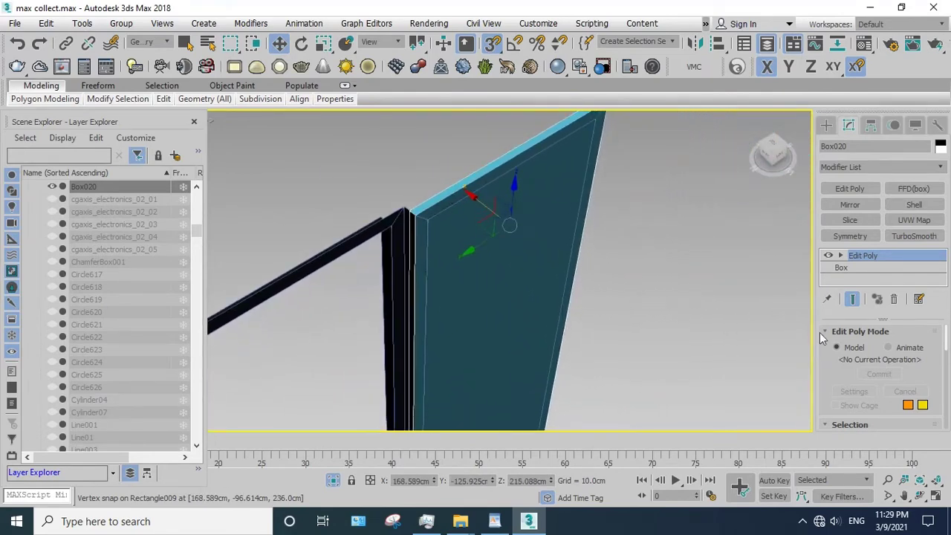
- Orbit the viewport to check the panel's fit against the frame
left_click(920, 495)
mouse_move(580, 350)
left_mouse_down()
mouse_move(498, 275)
mouse_move(514, 295)
mouse_move(444, 297)
mouse_move(624, 289)
left_mouse_up()
right_click(625, 289)
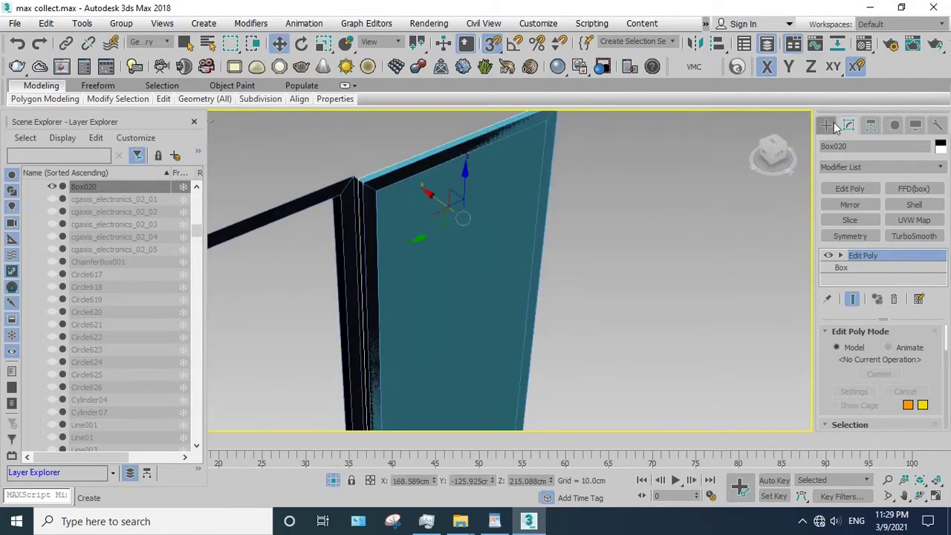
left_click(833, 126)
- Draw Box021 (90.957 × 27.94 cm, -50 cm high) on the teal panel and move it into place
left_click(853, 213)
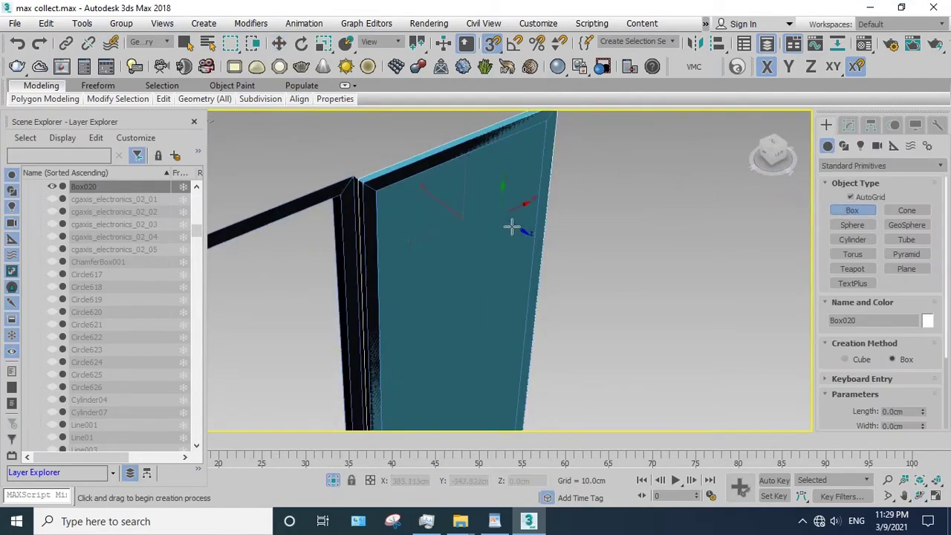
mouse_move(438, 220)
left_mouse_down()
mouse_move(537, 367)
mouse_move(526, 420)
left_mouse_up()
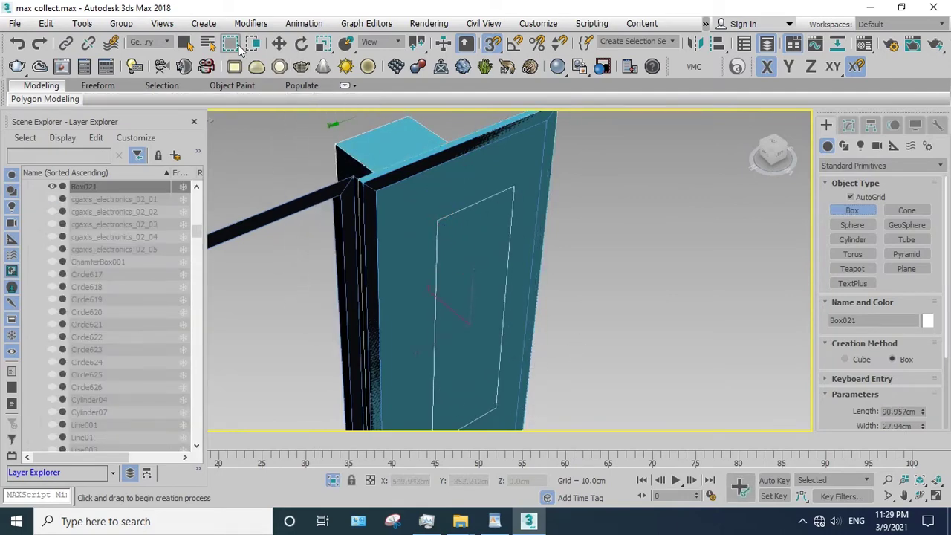
left_click(279, 44)
left_click_drag(454, 297, 524, 356)
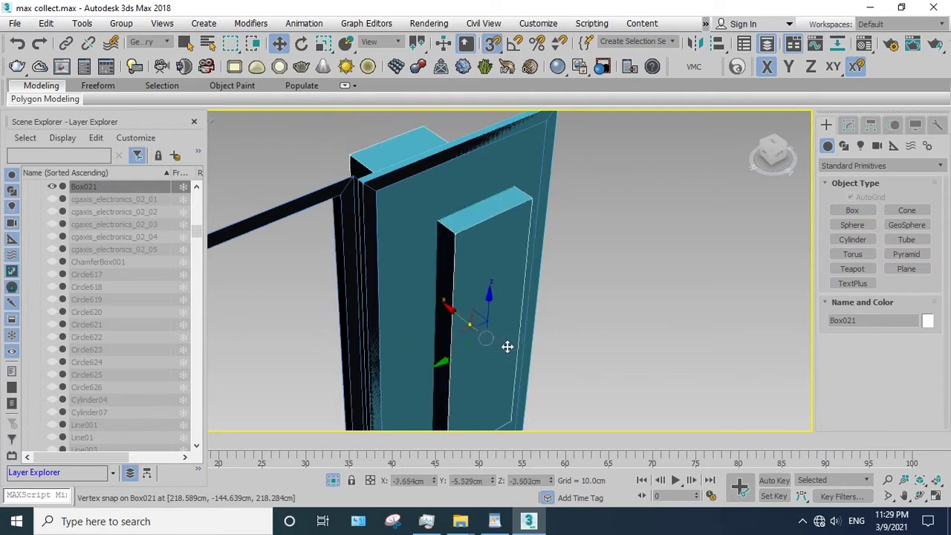
left_click(849, 126)
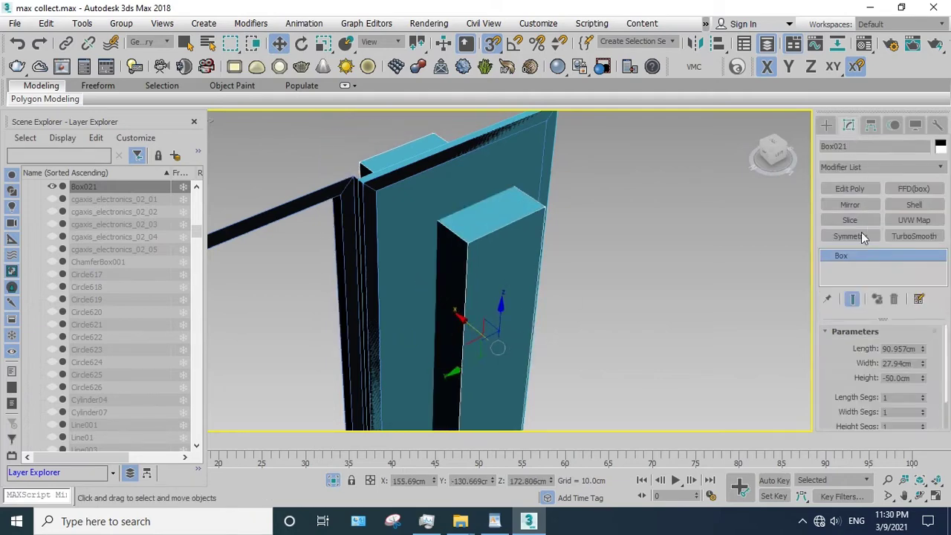
- Narrow Box021 along X with Select and Non-uniform Scale, then return to Select and Move
left_click(325, 42)
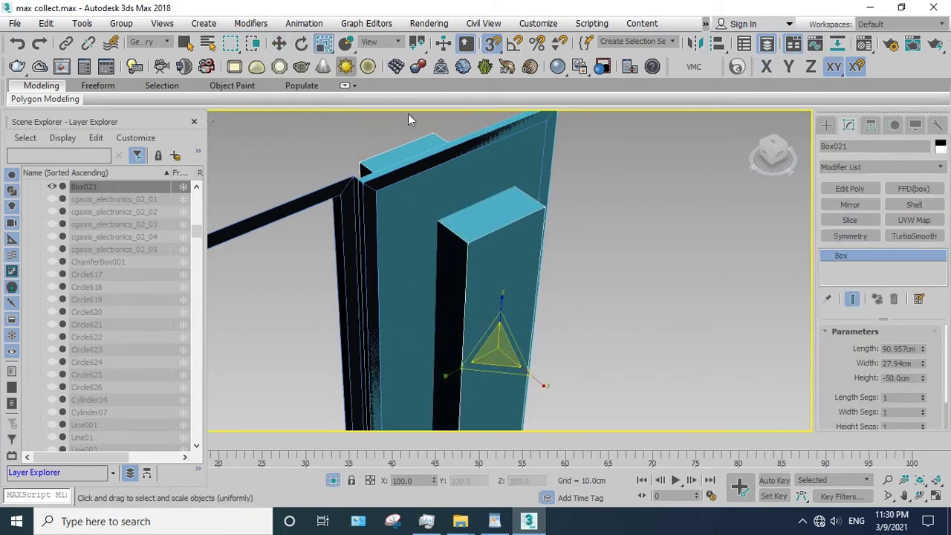
left_click_drag(544, 386, 504, 346)
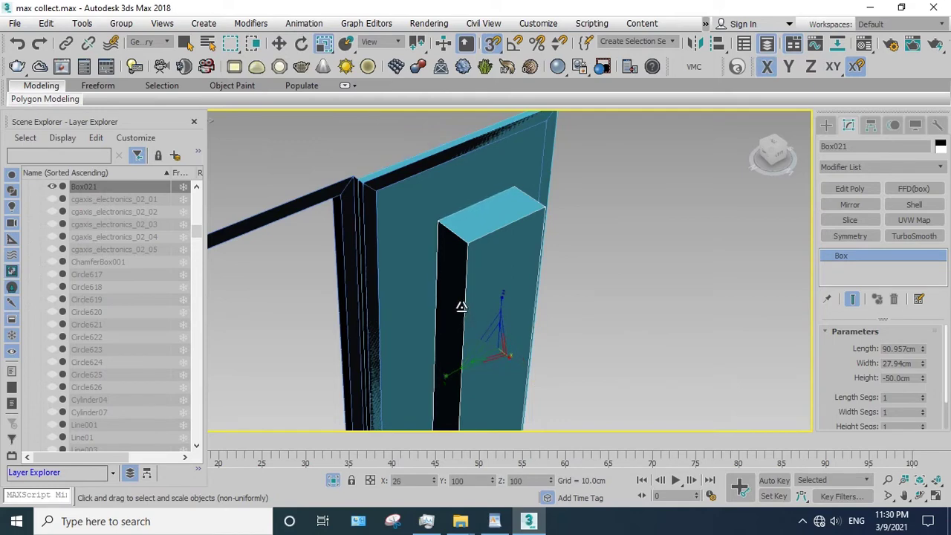
left_click_drag(461, 307, 457, 291)
key("w")
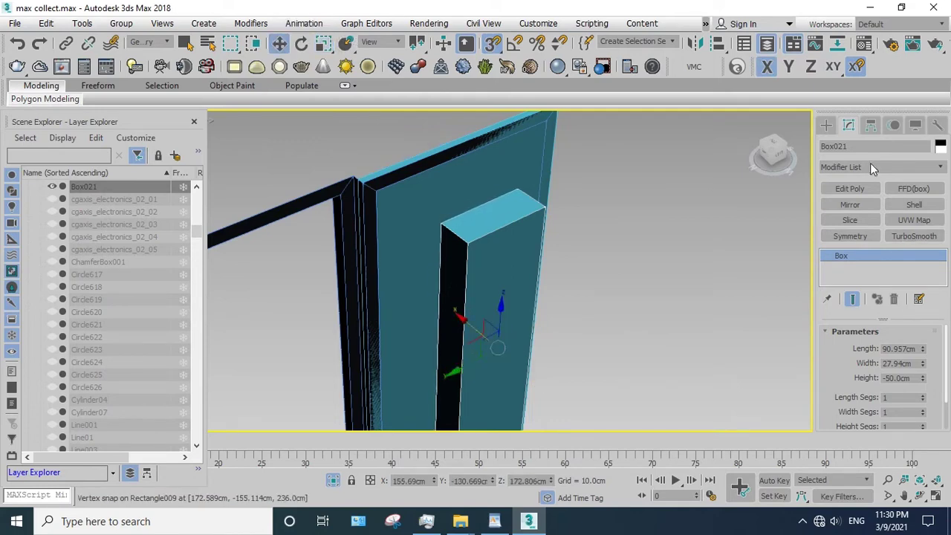
- Select Box021's top face and vertex-snap it into place, then snap the face down toward the bottom
left_click(427, 228)
left_click(937, 496)
mouse_move(475, 283)
left_mouse_down()
mouse_move(399, 244)
mouse_move(483, 220)
left_mouse_up()
middle_click_drag(457, 251, 484, 282)
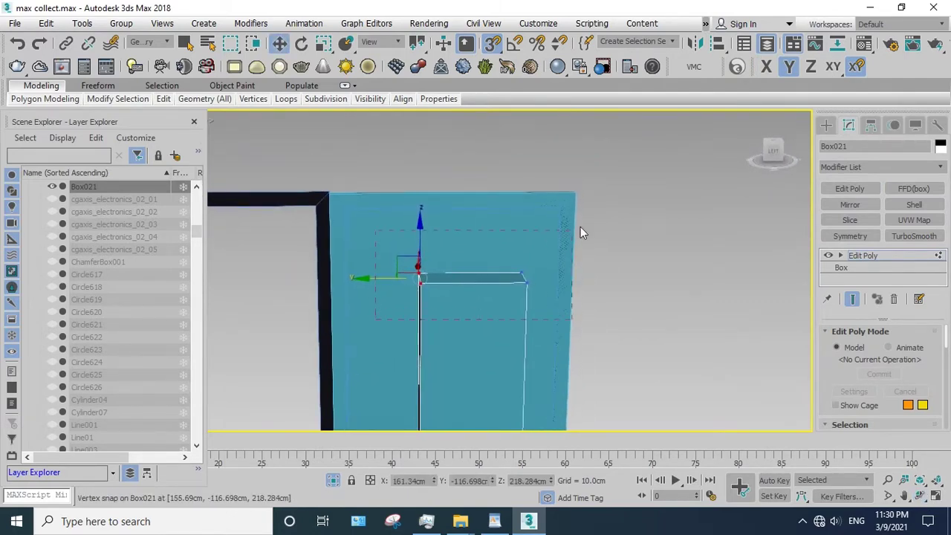
mouse_move(485, 230)
left_mouse_down()
mouse_move(483, 220)
mouse_move(531, 251)
mouse_move(626, 196)
mouse_move(616, 194)
left_mouse_up()
scroll(530, 251, "up", 3)
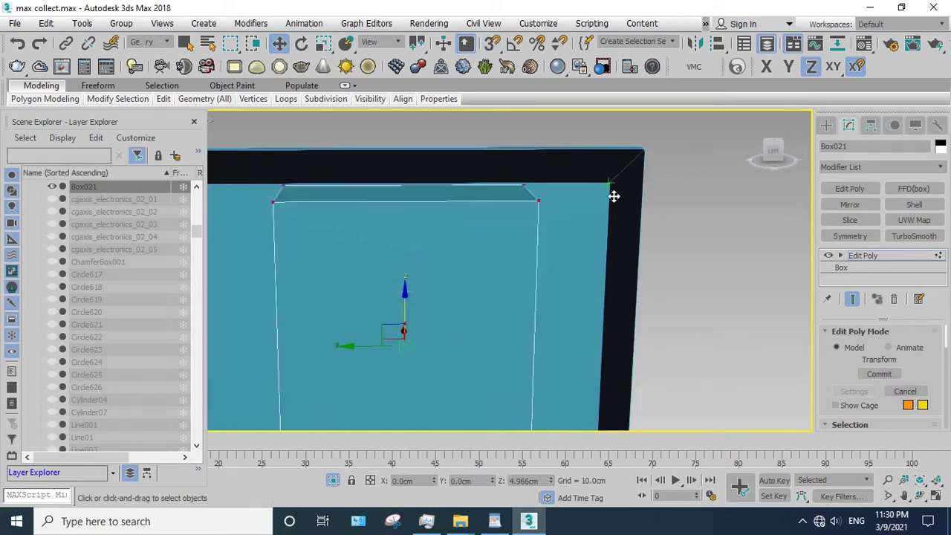
scroll(534, 192, "down", 2)
scroll(534, 192, "down", 3)
middle_click_drag(512, 144, 504, 157)
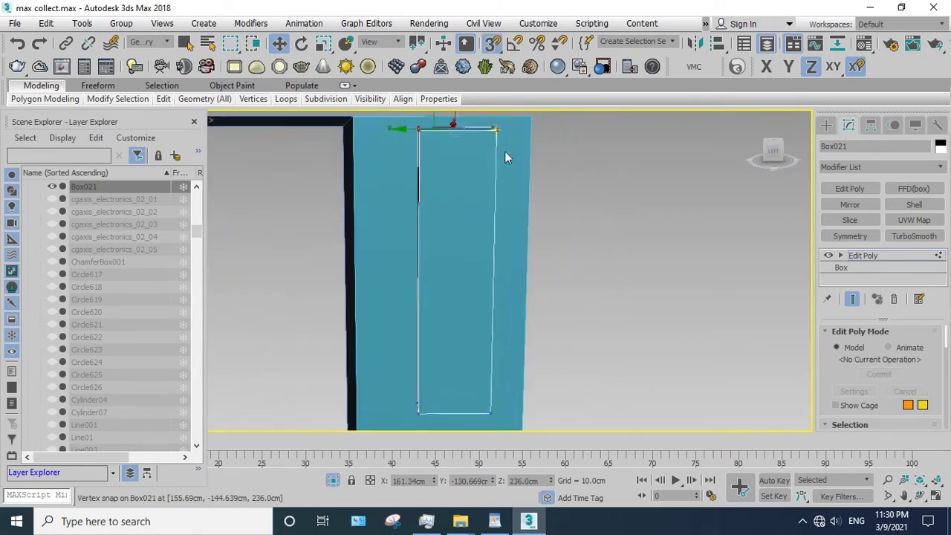
scroll(460, 350, "down", 2)
mouse_move(459, 310)
left_mouse_down()
mouse_move(505, 415)
mouse_move(496, 420)
left_mouse_up()
scroll(490, 204, "up", 4)
middle_click_drag(516, 350, 533, 311)
- Orbit around Box021 to view it from the front and side
left_click(918, 495)
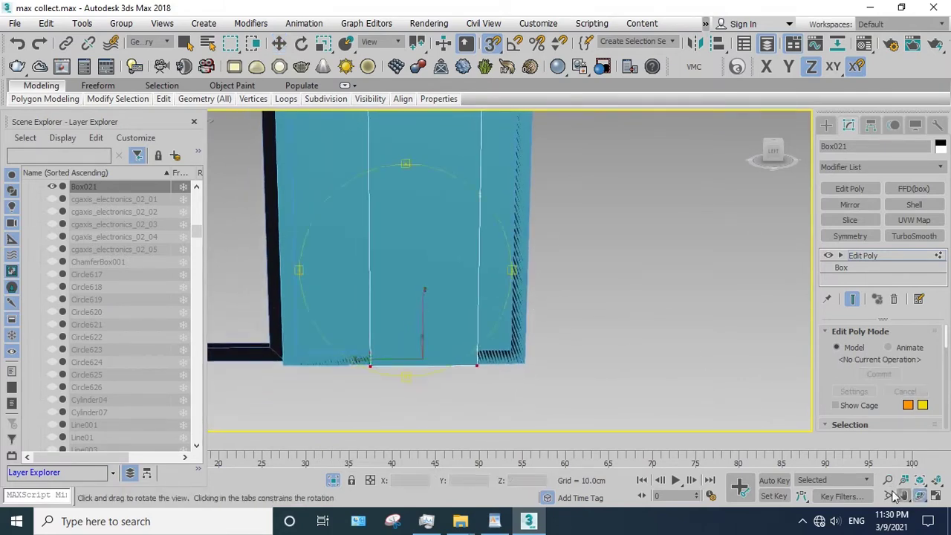
left_click_drag(475, 327, 510, 318)
right_click(436, 340)
left_click_drag(437, 340, 352, 387)
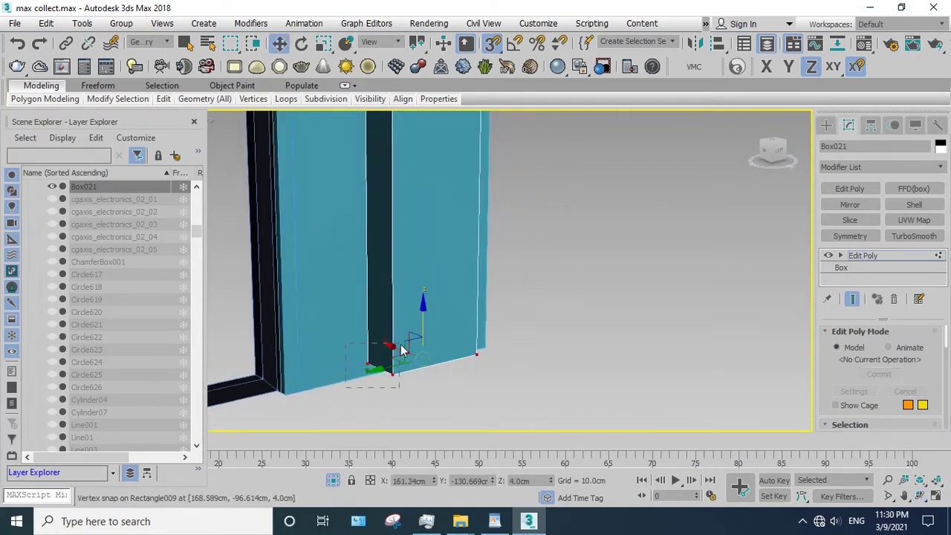
middle_click_drag(412, 316, 454, 320, "alt")
left_click(921, 497)
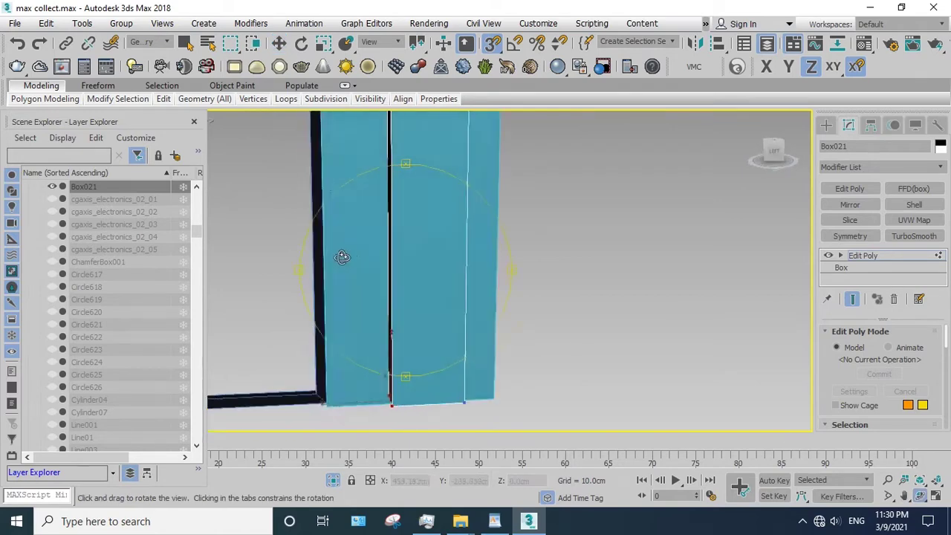
left_click_drag(340, 255, 389, 293)
right_click(394, 152)
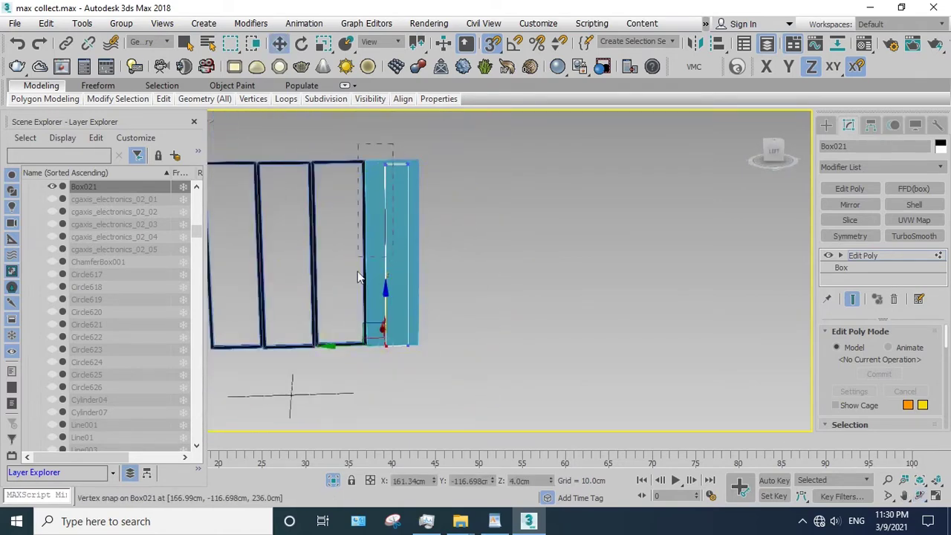
scroll(371, 268, "up", 5)
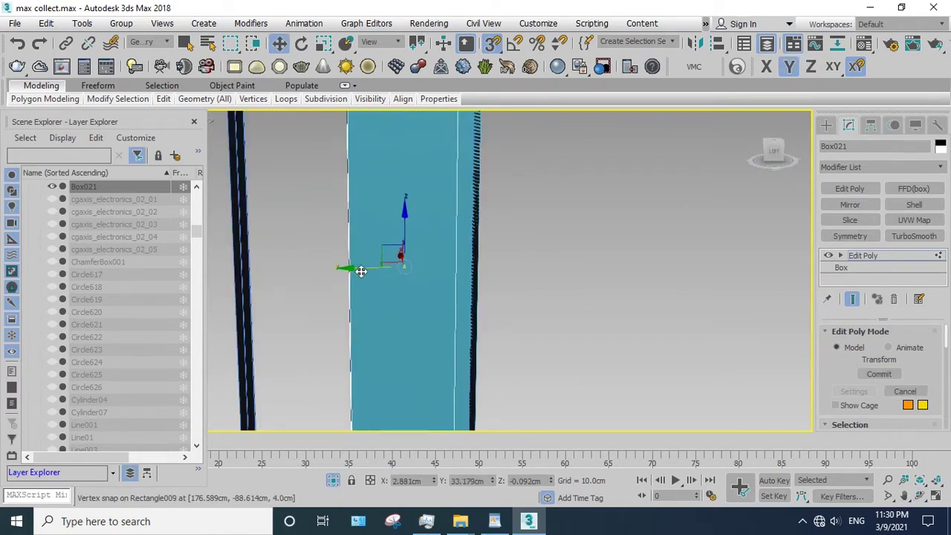
- Vertex-snap Box021 against the panel and onto the frame's corner vertex
mouse_move(365, 269)
left_mouse_down()
mouse_move(411, 178)
mouse_move(386, 242)
mouse_move(393, 206)
left_mouse_up()
scroll(412, 178, "down", 3)
scroll(394, 250, "up", 2)
scroll(423, 252, "up", 2)
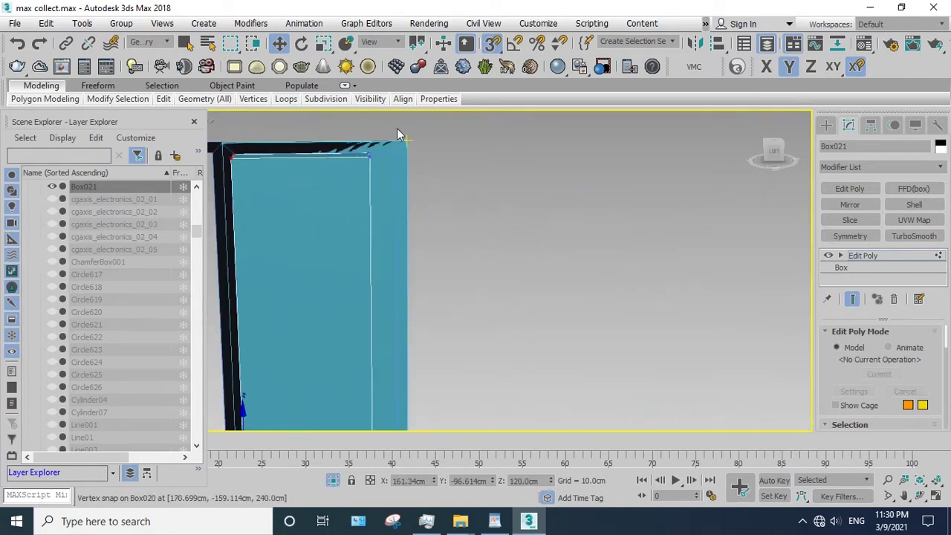
scroll(385, 176, "down", 2)
scroll(388, 206, "down", 2)
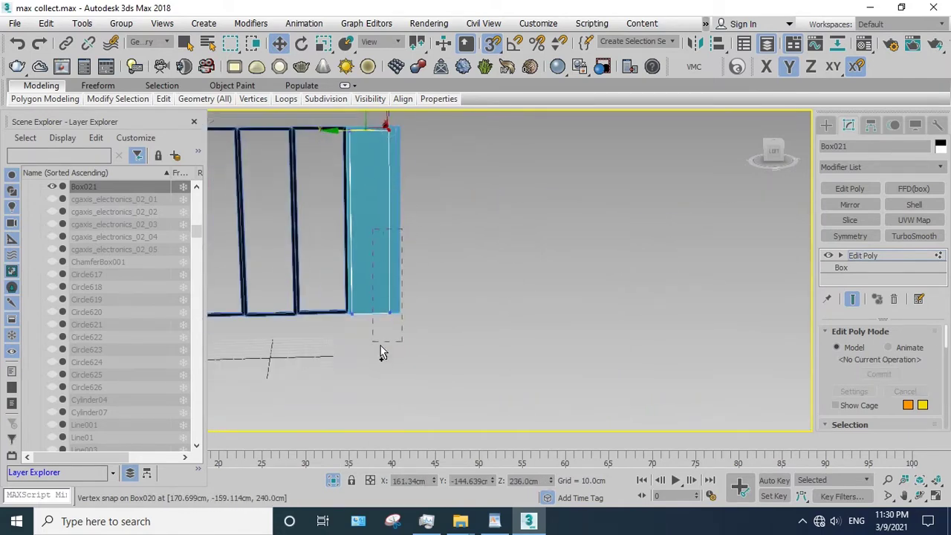
scroll(381, 353, "up", 3)
middle_click_drag(381, 352, 409, 153)
left_click_drag(368, 346, 392, 155)
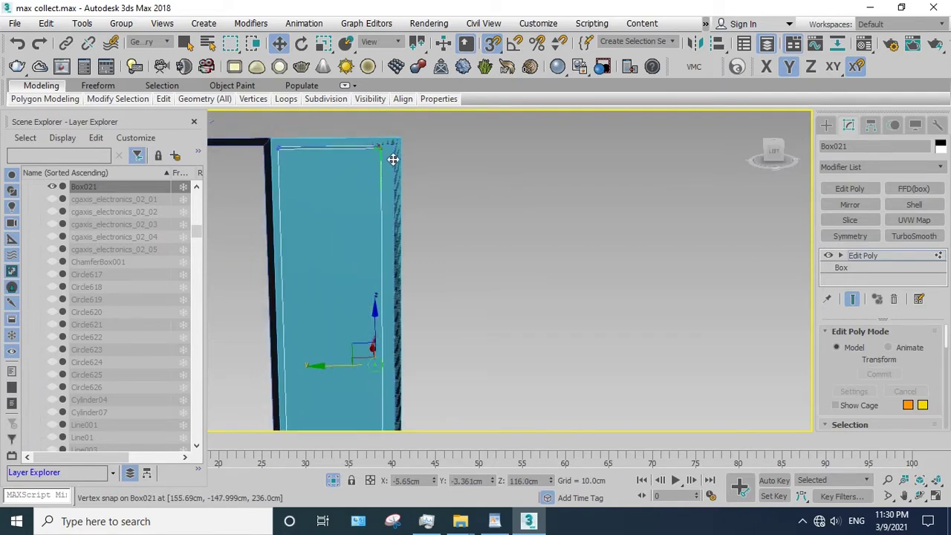
scroll(392, 156, "up", 3)
middle_click_drag(393, 156, 397, 205)
scroll(398, 205, "up", 2)
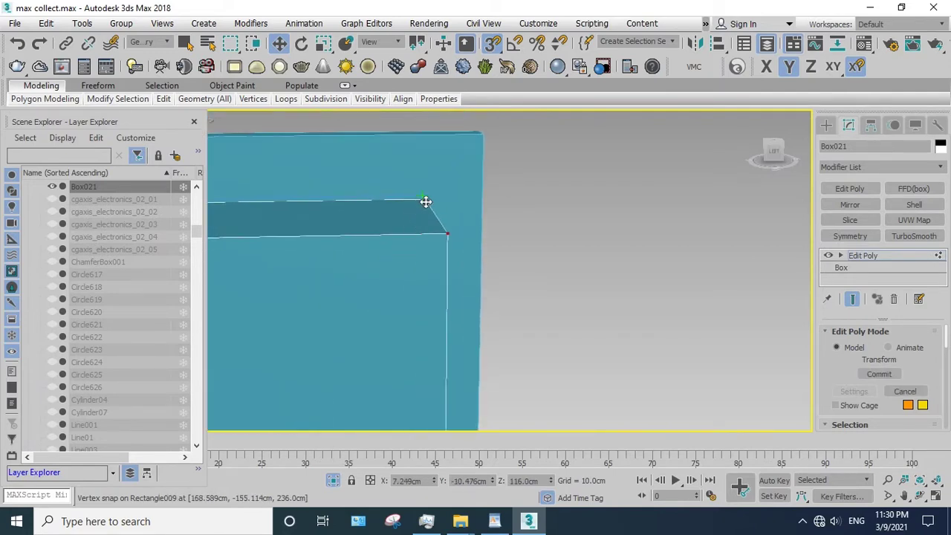
scroll(473, 210, "down", 2)
scroll(508, 209, "down", 2)
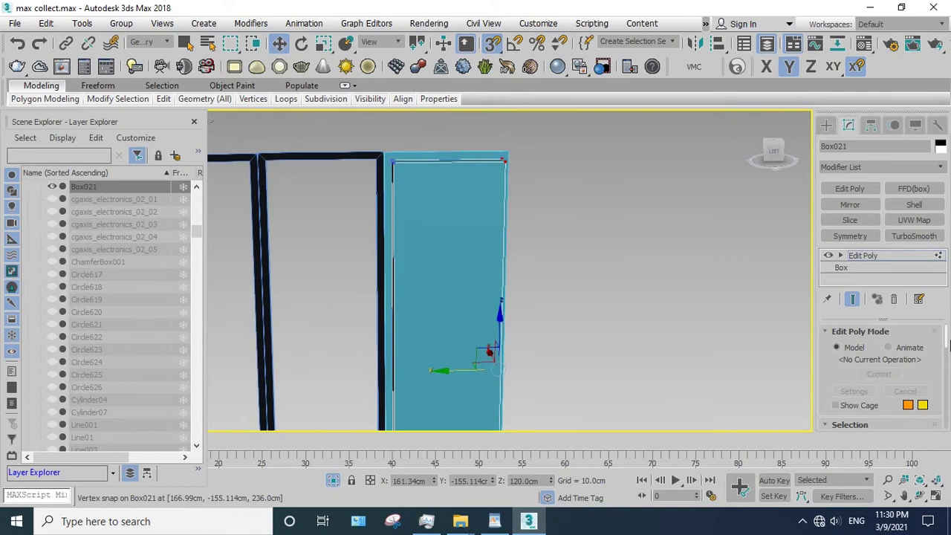
- Check Box021 in perspective, nudge it along X, and select its Edit Poly level
left_click(920, 498)
left_click_drag(397, 223, 394, 152)
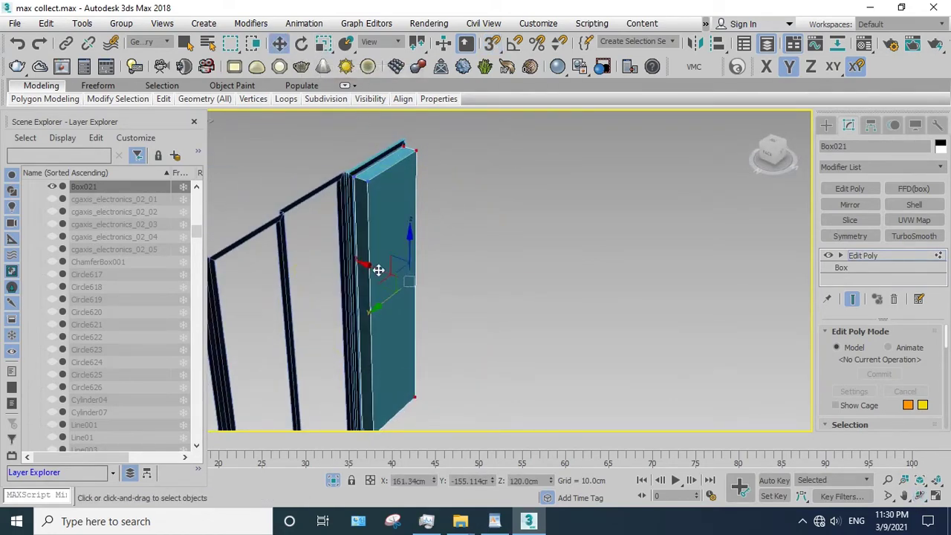
left_click_drag(379, 271, 368, 270)
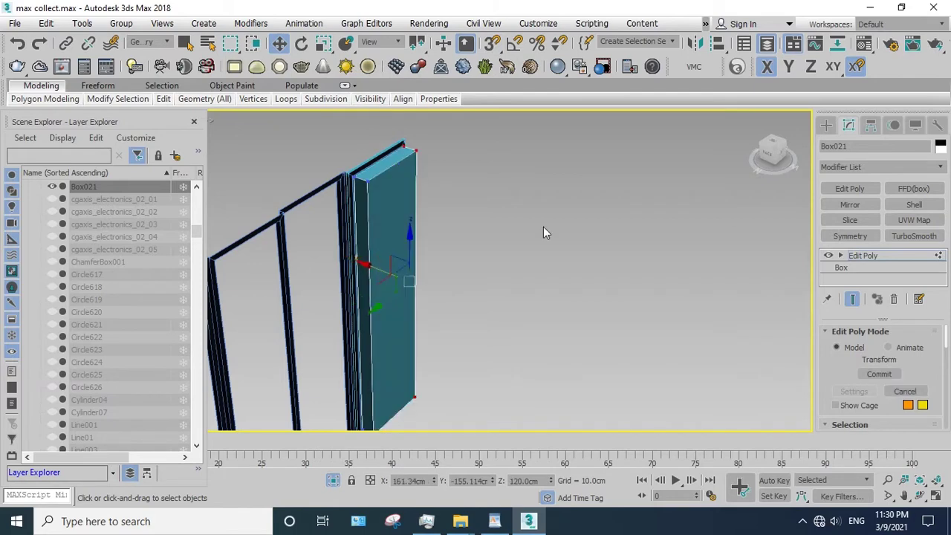
left_click(852, 255)
scroll(372, 229, "up", 2)
- Scale Box021 wider along X, then return to Select and Move
scroll(372, 229, "up", 2)
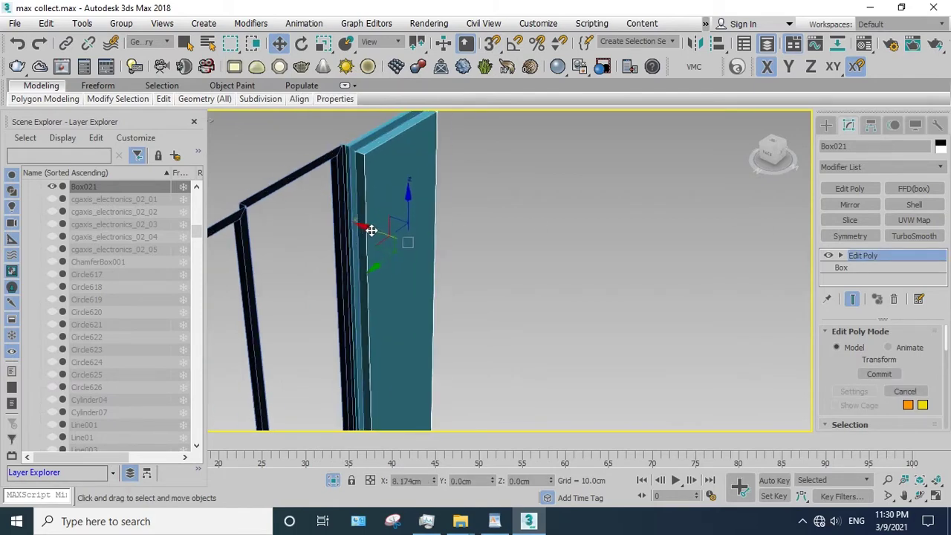
left_click(324, 46)
mouse_move(450, 260)
left_mouse_down()
mouse_move(529, 286)
mouse_move(506, 280)
left_mouse_up()
left_click(280, 44)
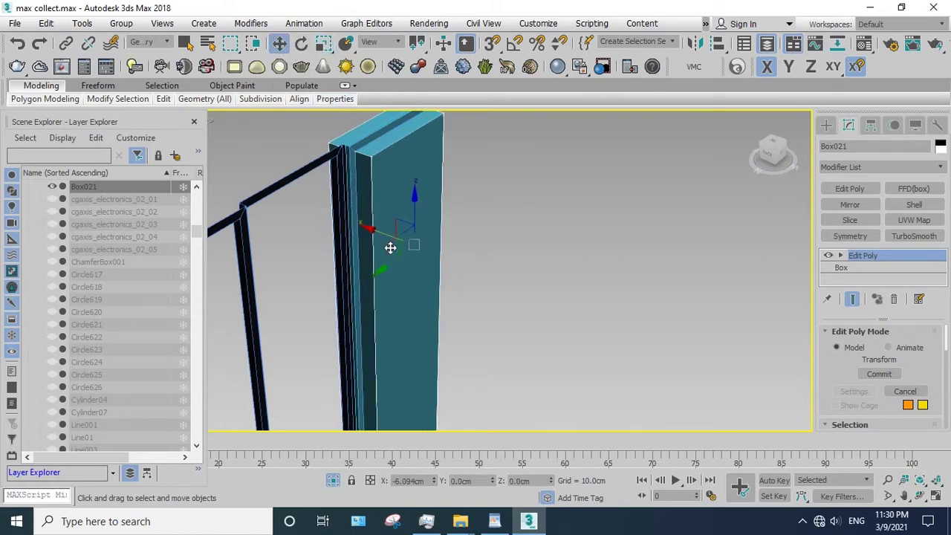
mouse_move(391, 163)
middle_mouse_down("alt")
mouse_move(413, 228)
mouse_move(376, 201)
middle_mouse_up("alt")
- Select Box020 and isolate it so only the boxes show
left_click(409, 221)
left_click(397, 216)
scroll(376, 197, "up", 3)
scroll(364, 196, "up", 3)
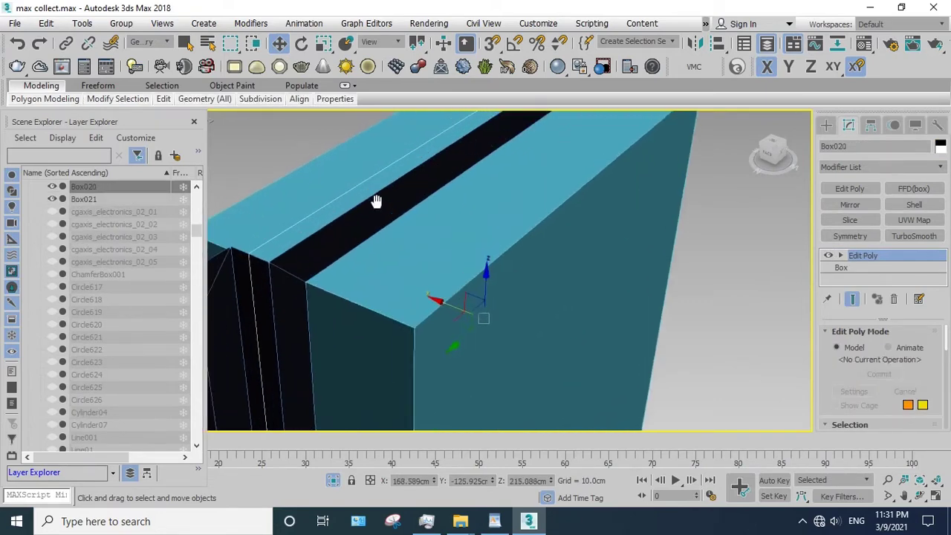
right_click(383, 206)
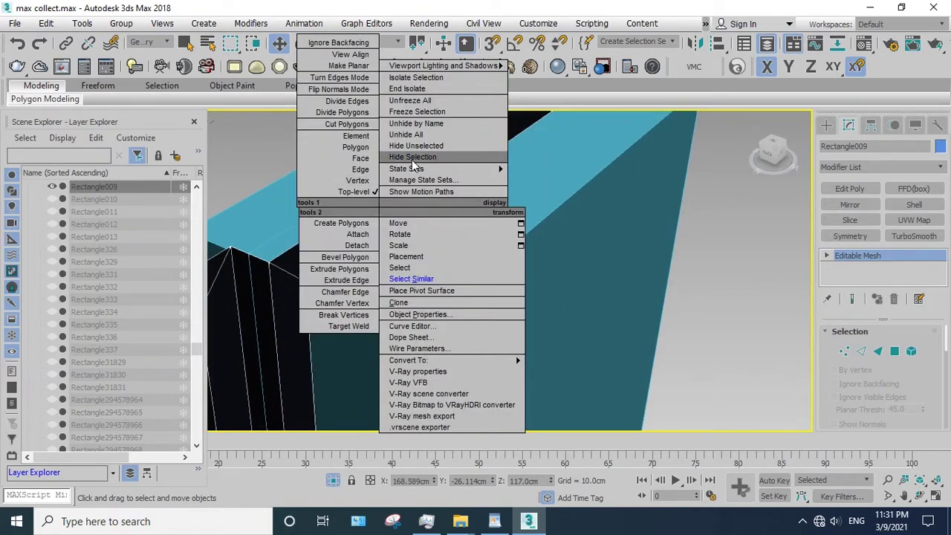
left_click(414, 165)
- Give Box020 a black object colour and move it to the box's front edge
left_click(416, 195)
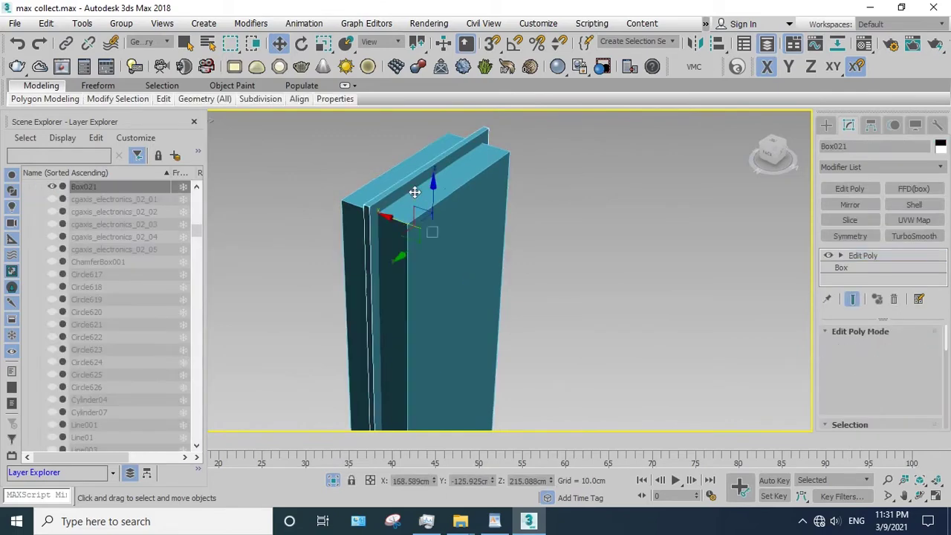
left_click(940, 147)
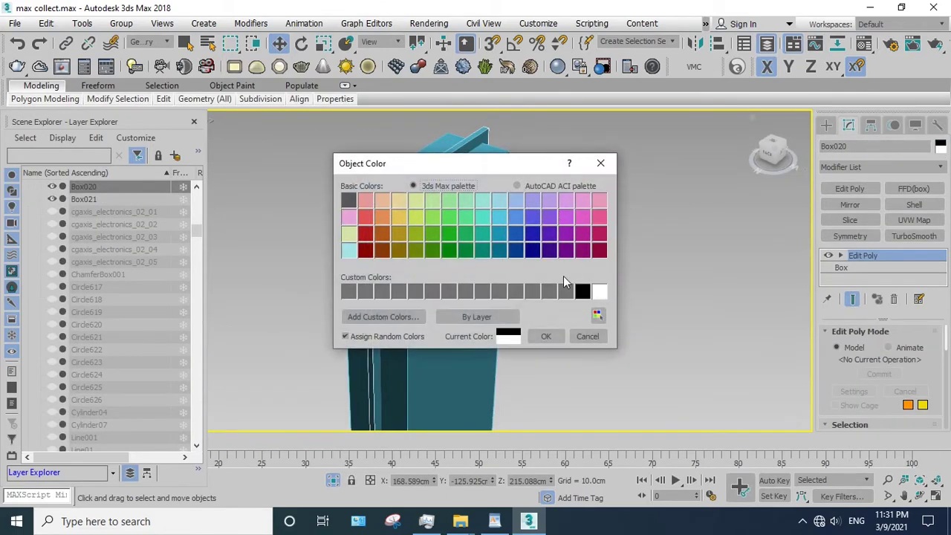
left_click(547, 336)
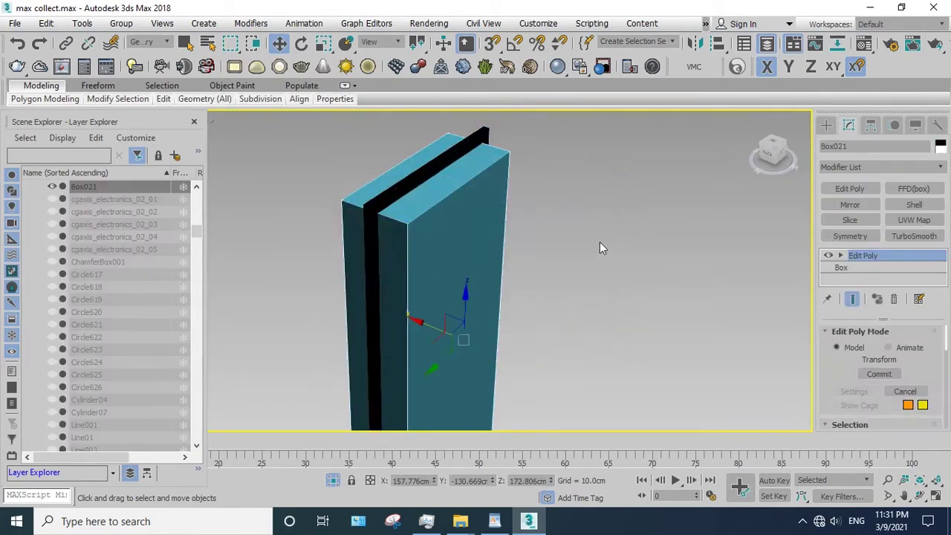
left_click_drag(428, 184, 405, 199)
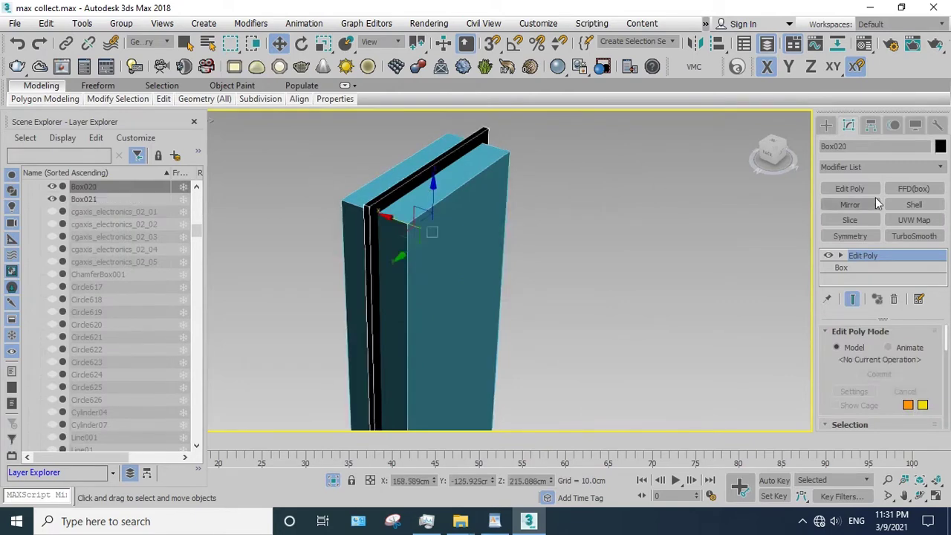
- Create a ProBoolean on Box020 that subtracts the blue Box021
left_click(827, 126)
left_click(844, 165)
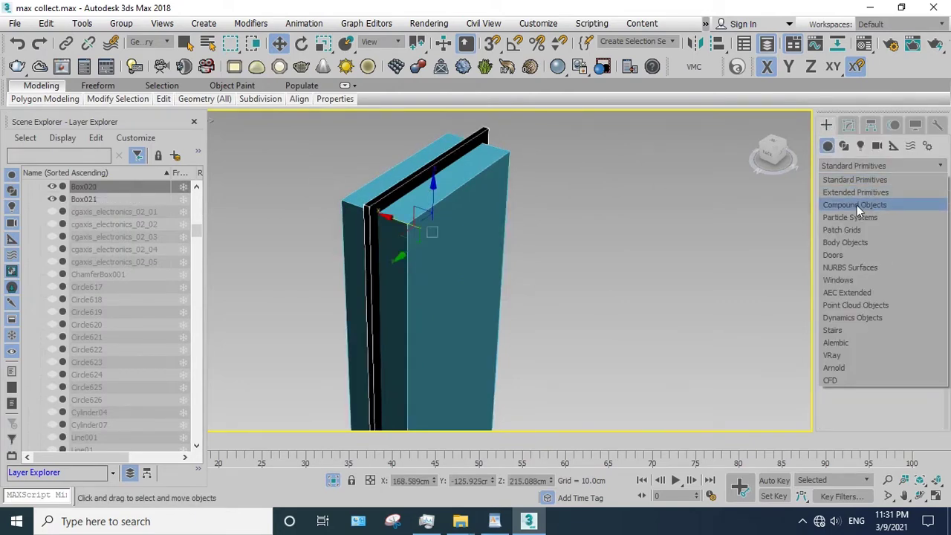
left_click(857, 207)
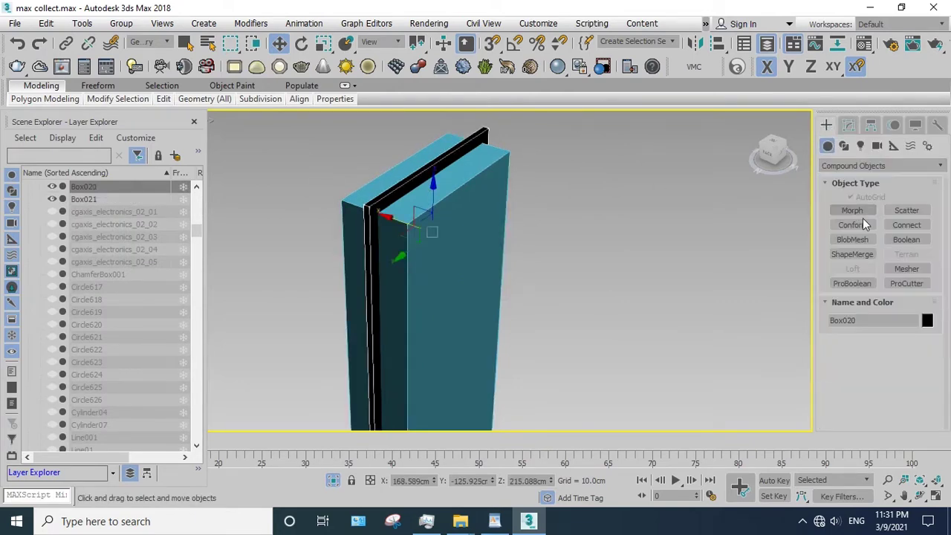
left_click(860, 282)
left_click(475, 266)
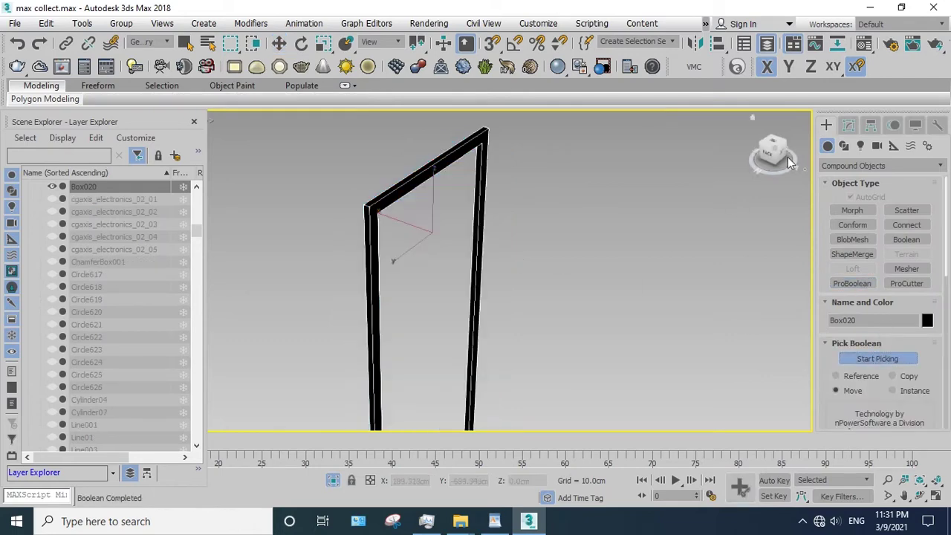
- Orbit to view the resulting hollow black frame, then deselect it
scroll(498, 198, "up", 3)
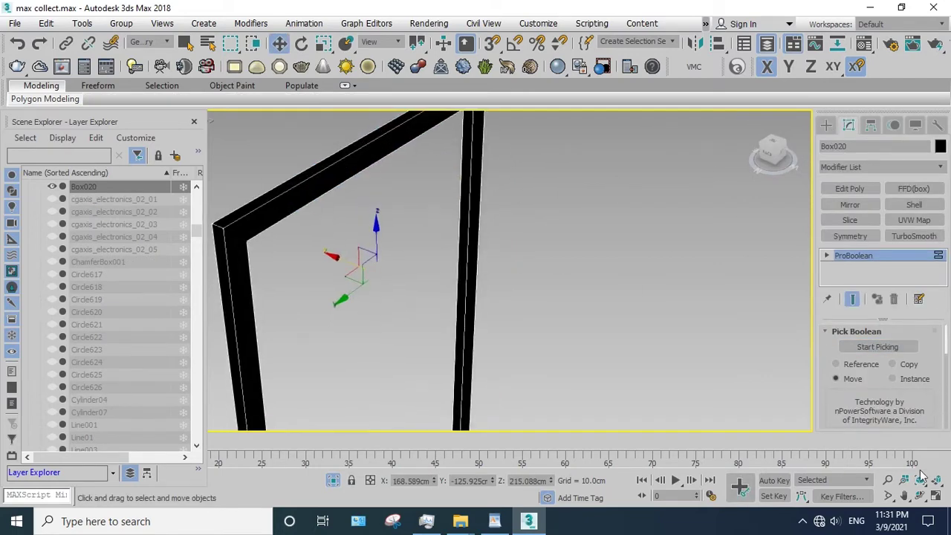
left_click(921, 495)
mouse_move(416, 284)
left_mouse_down()
mouse_move(398, 246)
mouse_move(442, 198)
left_mouse_up()
left_click(283, 43)
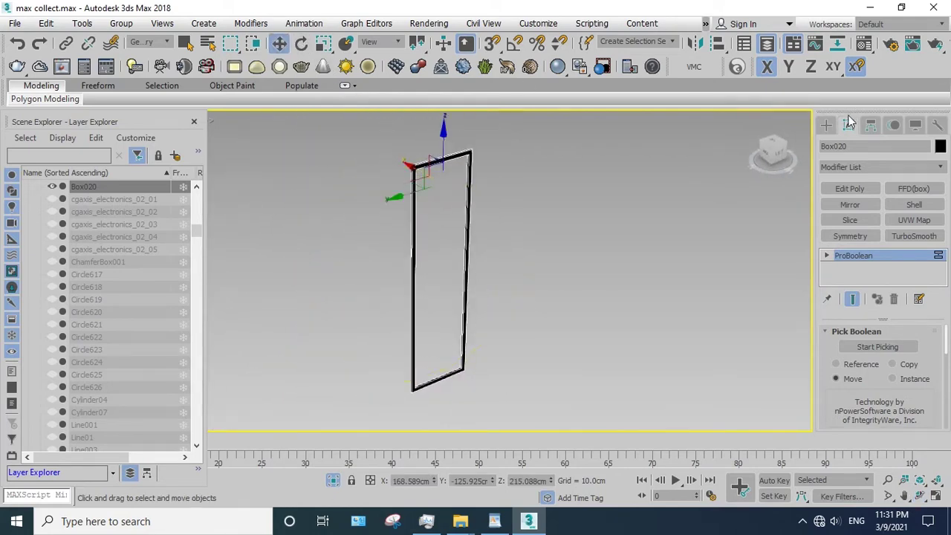
left_click(515, 184)
right_click(504, 194)
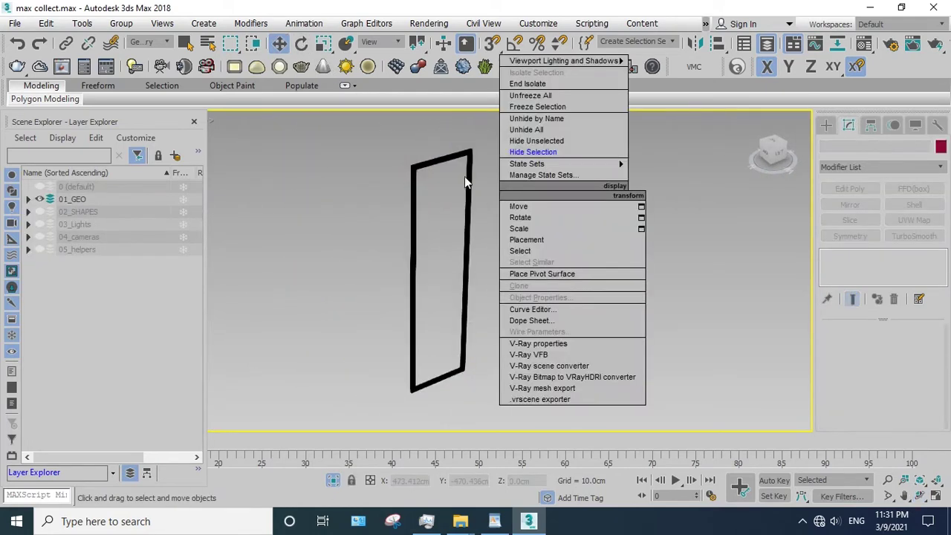
left_click(554, 119)
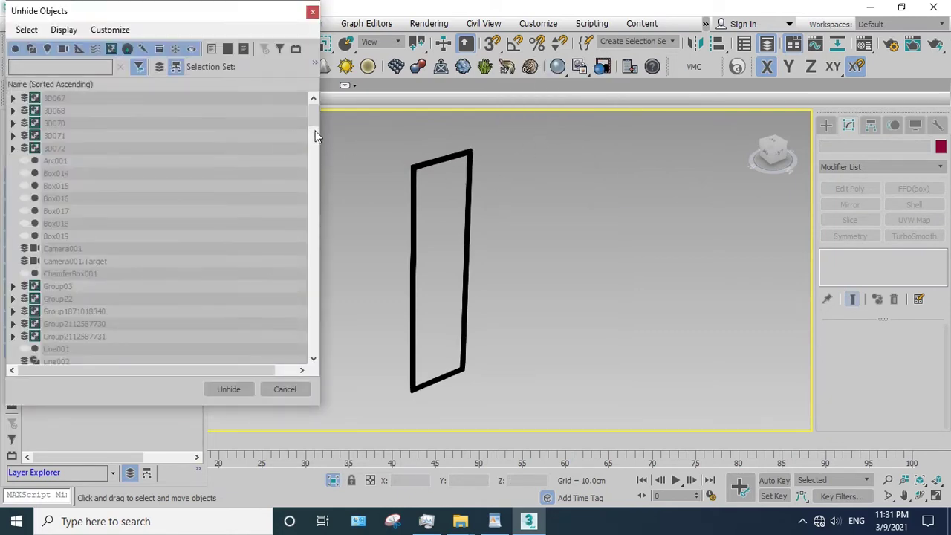
mouse_move(315, 121)
left_mouse_down()
mouse_move(314, 154)
mouse_move(317, 101)
left_mouse_up()
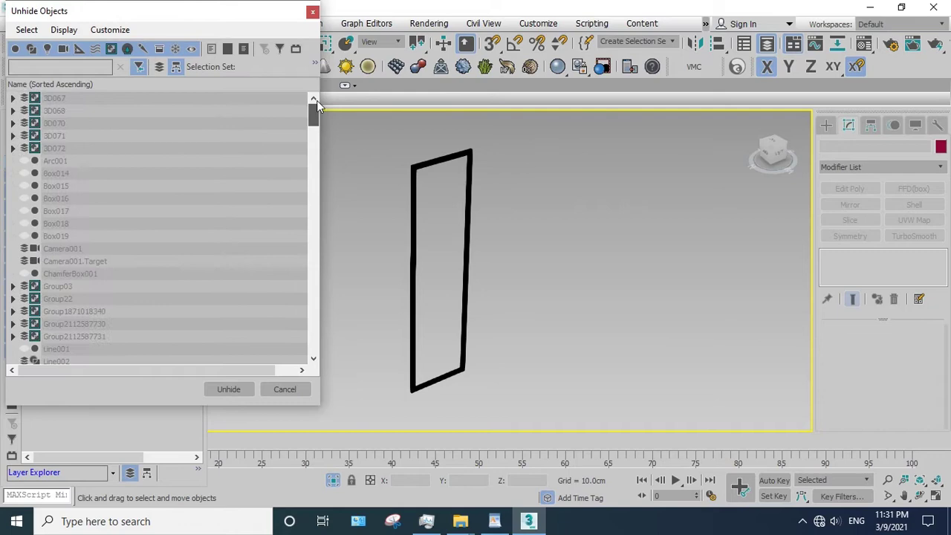
left_click(313, 11)
left_click(440, 171)
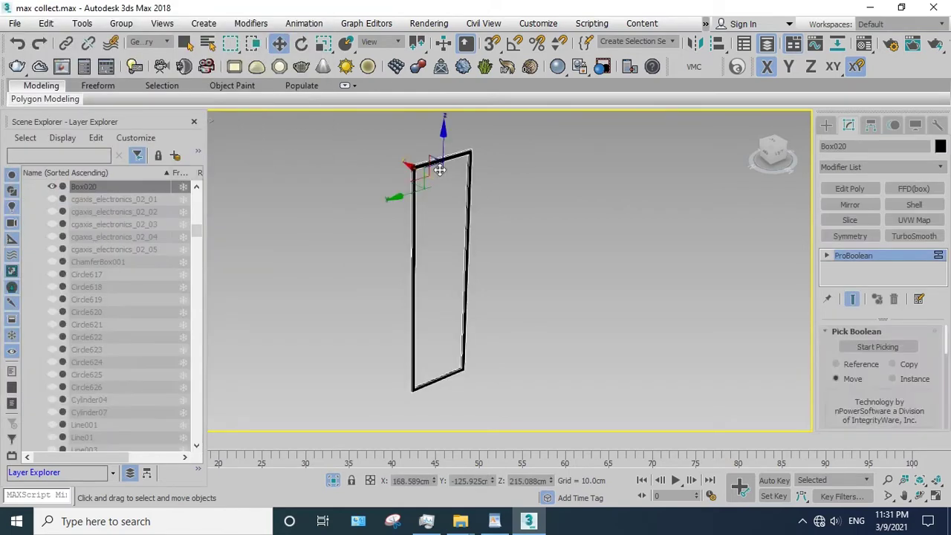
left_click(334, 481)
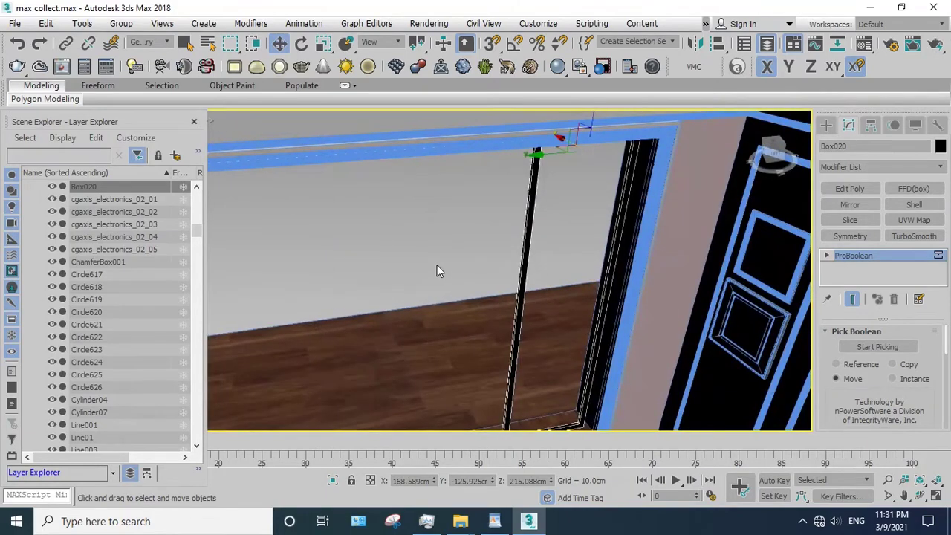
left_click(918, 493)
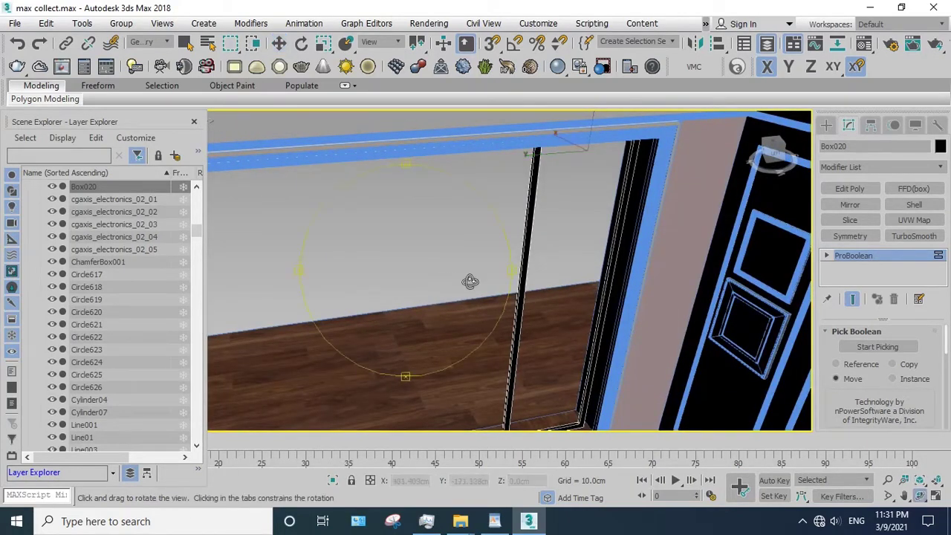
mouse_move(471, 280)
left_mouse_down()
mouse_move(440, 250)
mouse_move(442, 237)
mouse_move(419, 266)
mouse_move(484, 266)
mouse_move(473, 292)
left_mouse_up()
right_click(474, 292)
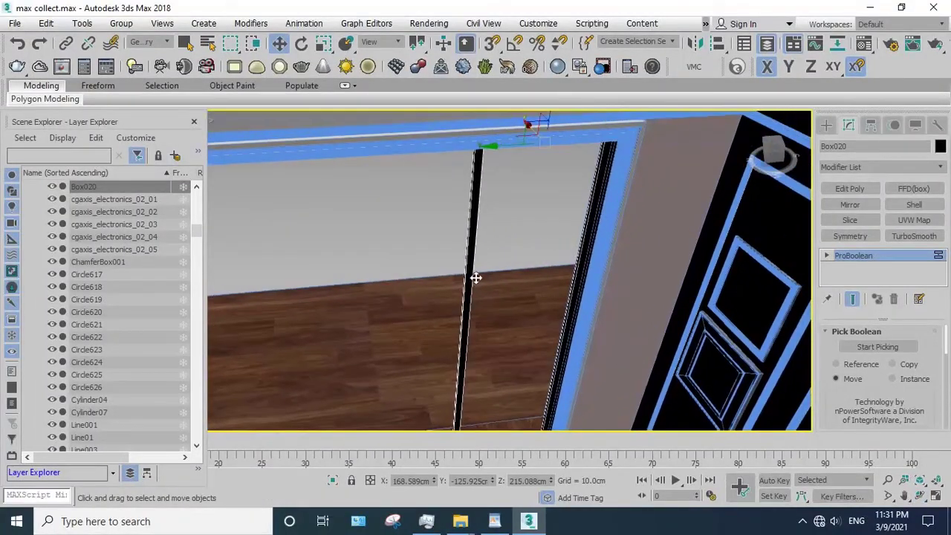
left_click(333, 481)
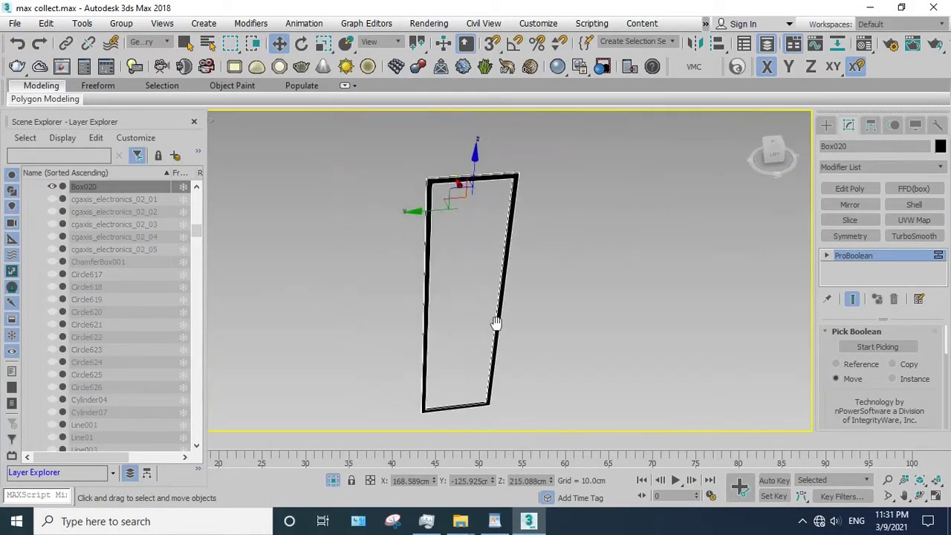
left_click_drag(428, 221, 324, 223, "shift")
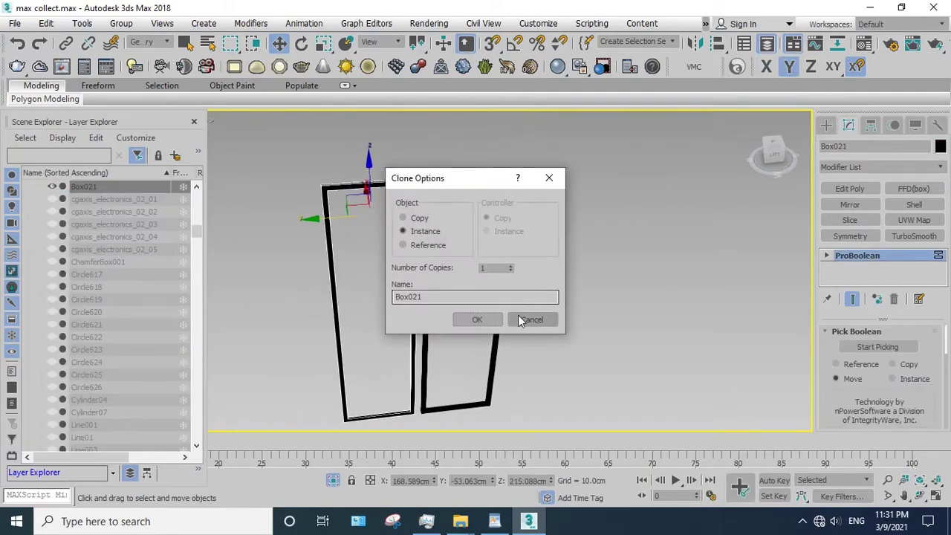
- Cancel the first clone, then Shift-drag the frame sideways with vertex snap to create the copies
left_click(531, 320)
scroll(484, 217, "up", 5)
scroll(484, 237, "down", 3)
scroll(481, 235, "up", 1)
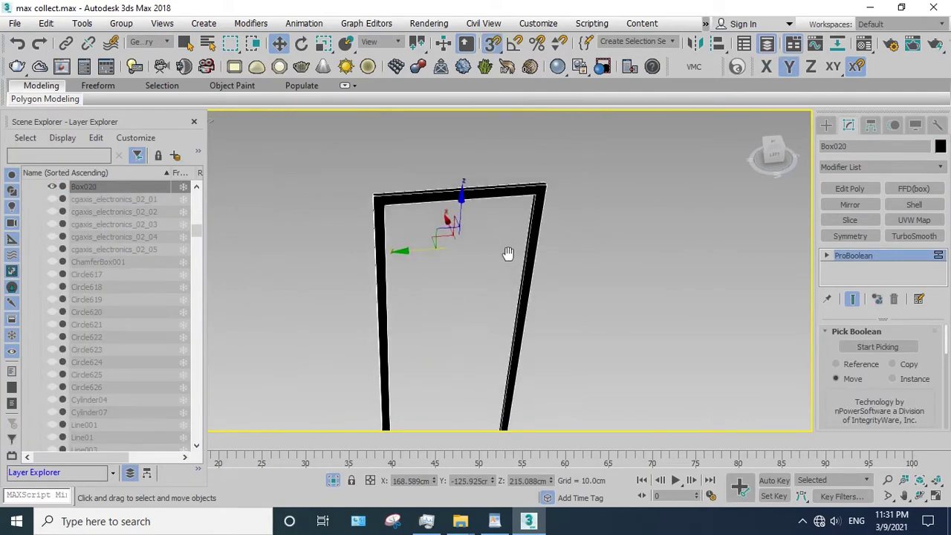
middle_click_drag(508, 253, 483, 294)
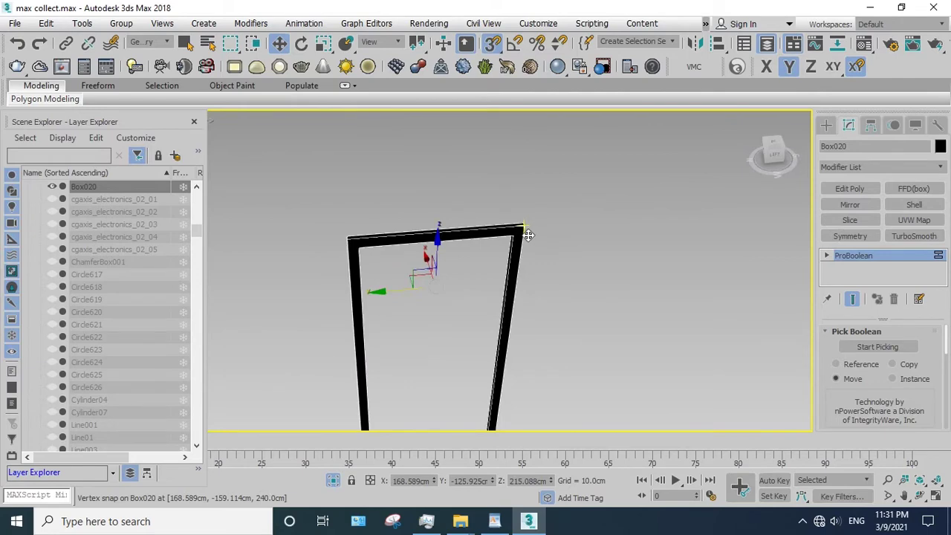
left_click_drag(528, 234, 350, 246, "shift")
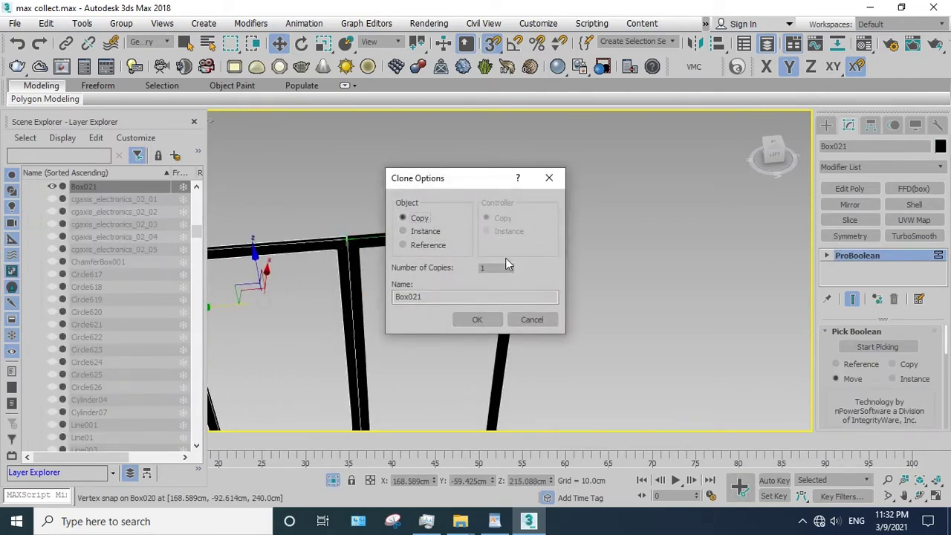
left_click(477, 319)
- Select frames Box020 through Box023 and turn off Isolate Selection to show the full room
scroll(522, 227, "down", 4)
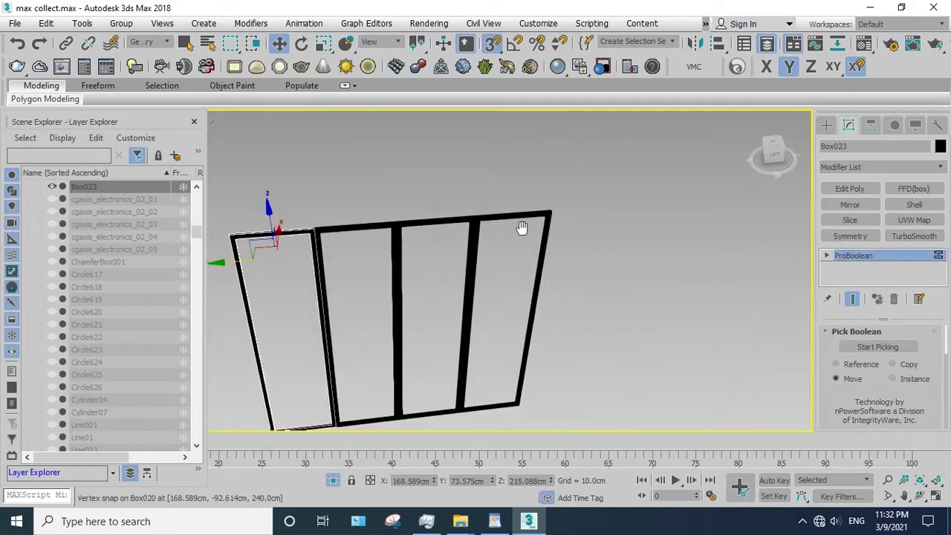
scroll(565, 186, "down", 3)
left_click_drag(572, 177, 324, 349)
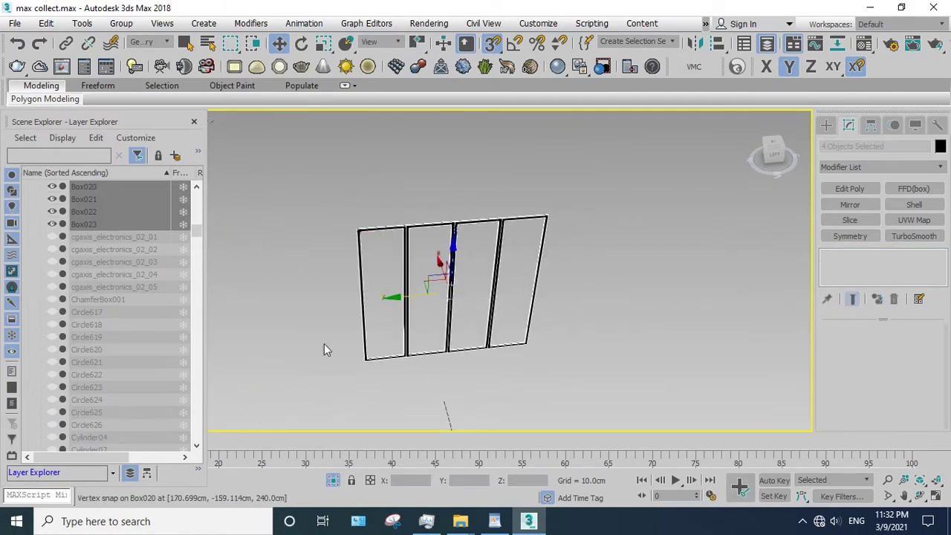
left_click(334, 481)
scroll(444, 290, "up", 1)
scroll(480, 276, "up", 4)
- Nudge the four selected door frames slightly to the right
scroll(323, 357, "up", 2)
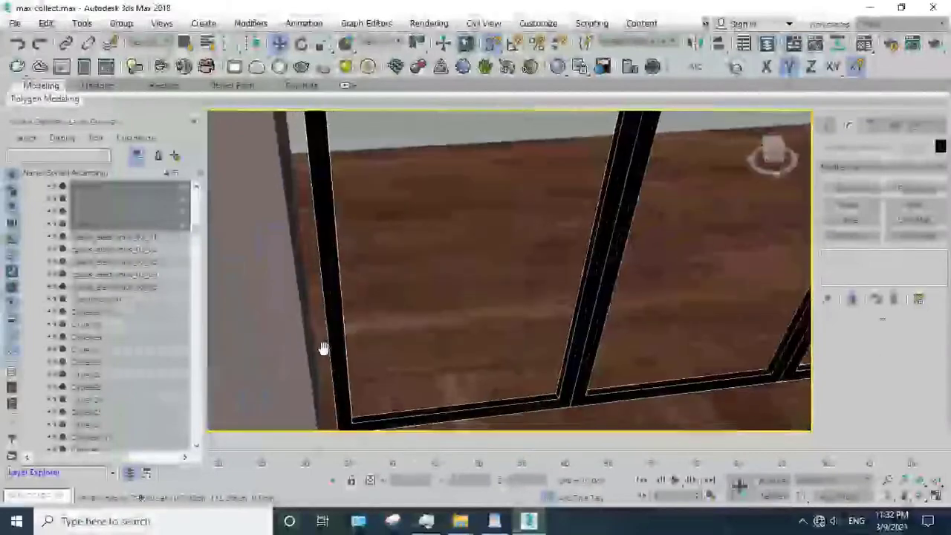
scroll(322, 350, "down", 3)
middle_click_drag(257, 361, 389, 357)
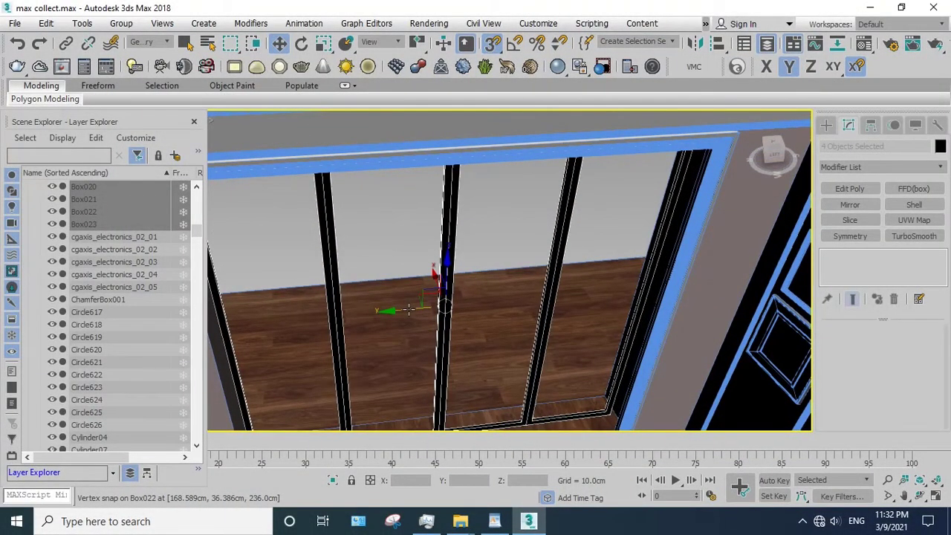
scroll(408, 309, "down", 3)
scroll(418, 274, "up", 4)
scroll(411, 268, "up", 1)
scroll(420, 272, "up", 1)
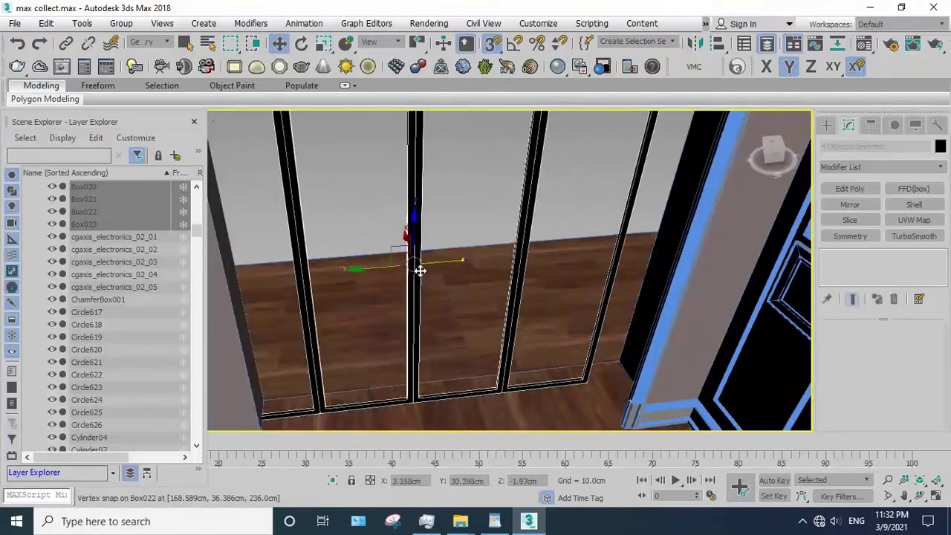
mouse_move(420, 272)
left_mouse_down()
mouse_move(434, 274)
mouse_move(426, 274)
left_mouse_up()
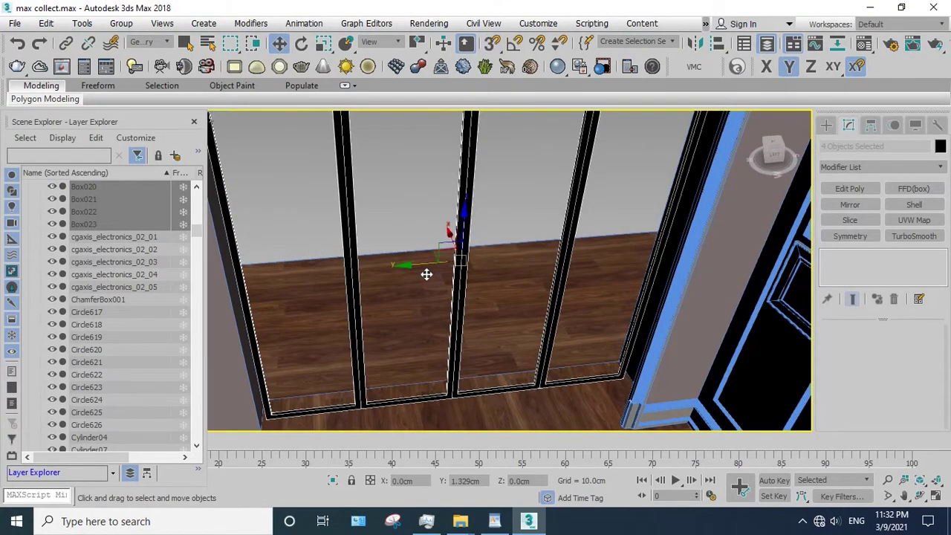
left_click_drag(428, 305, 431, 298)
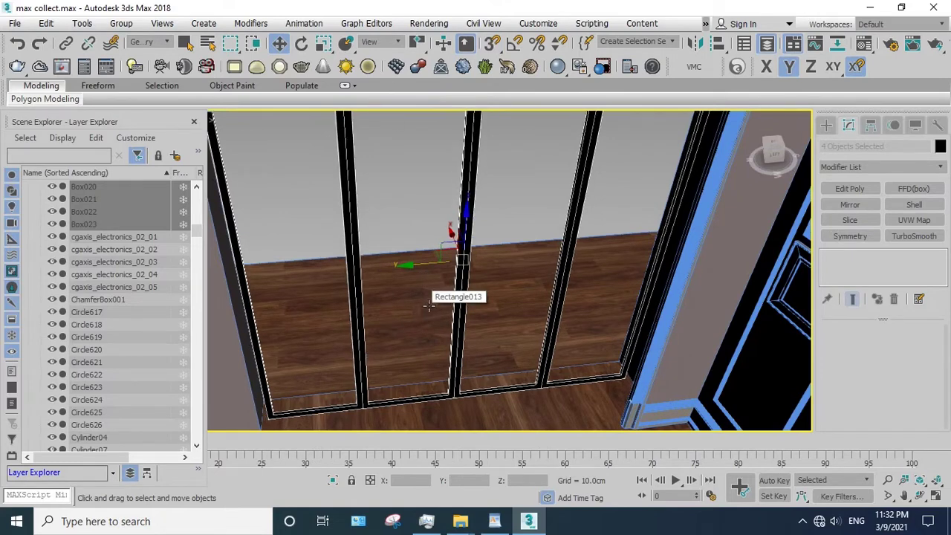
- Scale the frames along Y to about 107%, then return to Select and Move
left_click(325, 43)
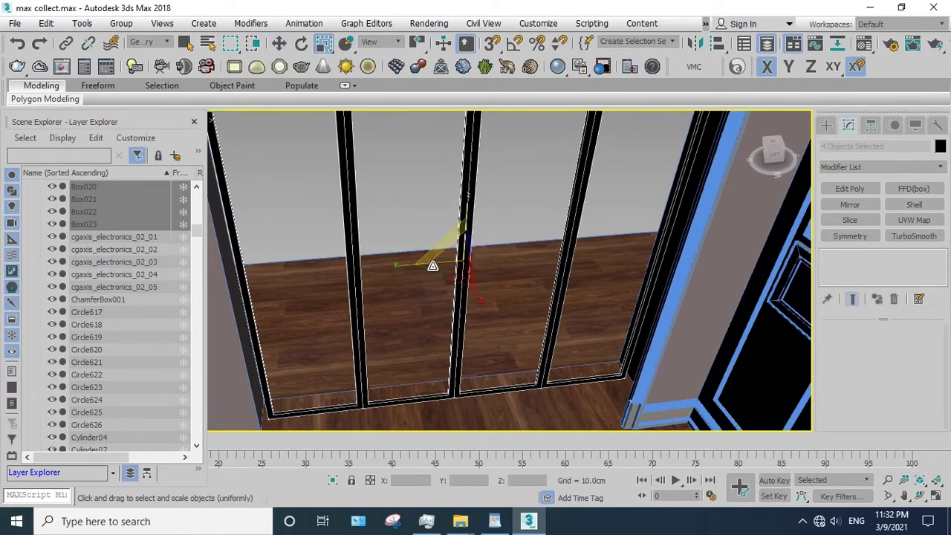
left_click_drag(416, 272, 414, 277)
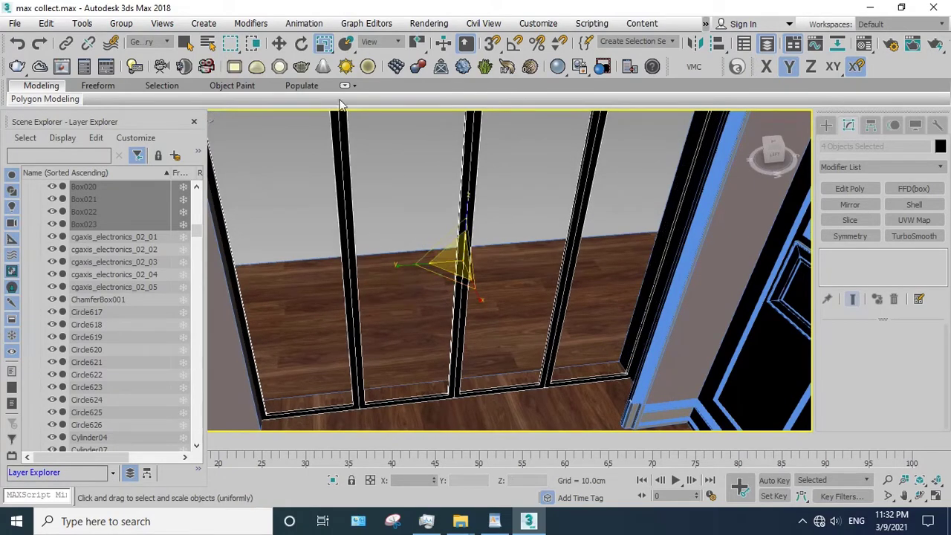
left_click(280, 43)
mouse_move(431, 188)
middle_mouse_down("alt")
mouse_move(419, 235)
mouse_move(416, 217)
middle_mouse_up("alt")
- Dismiss the quad menu and clear the door-frame selection
right_click(417, 216)
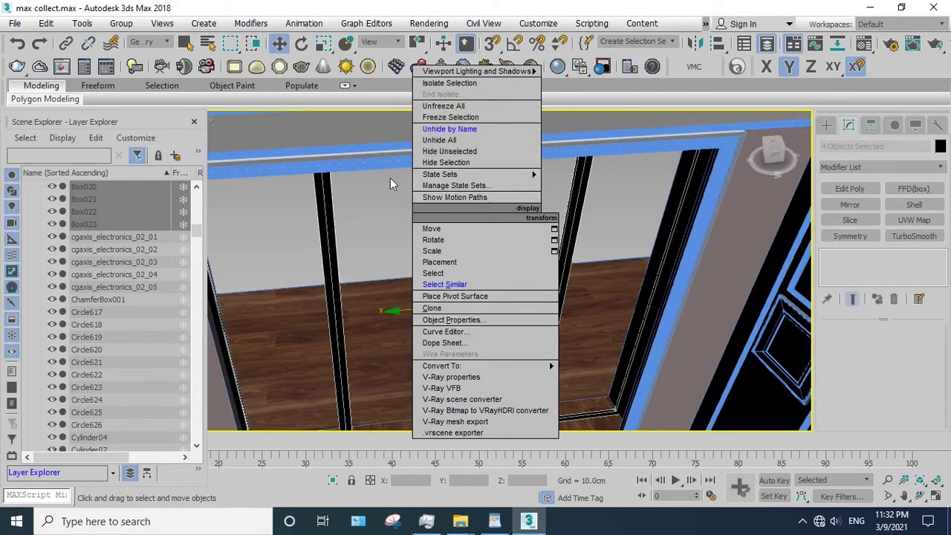
key("Escape")
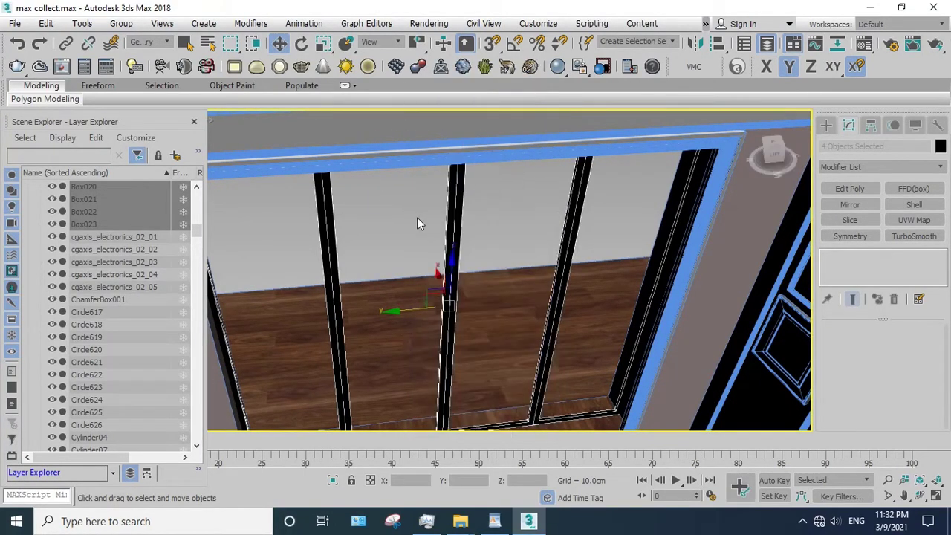
key("ctrl+d")
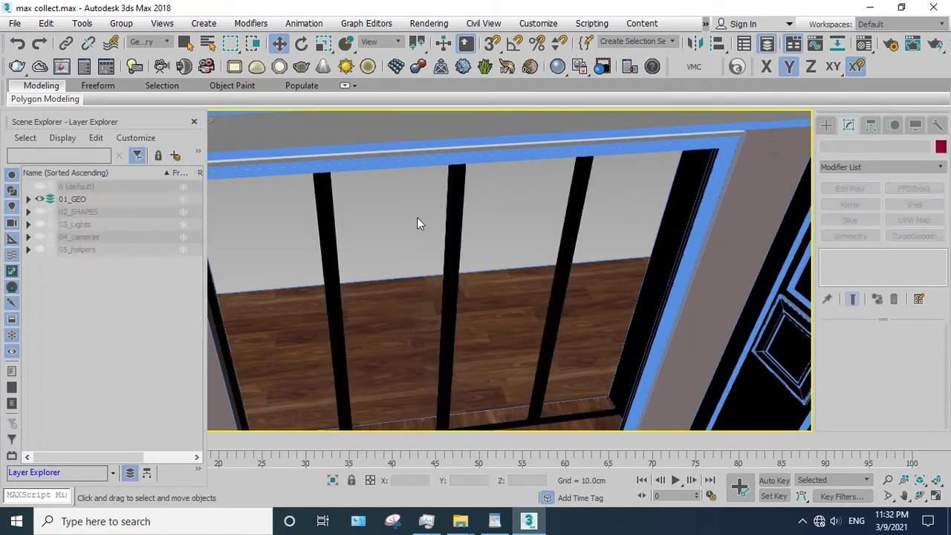
key("ctrl+z")
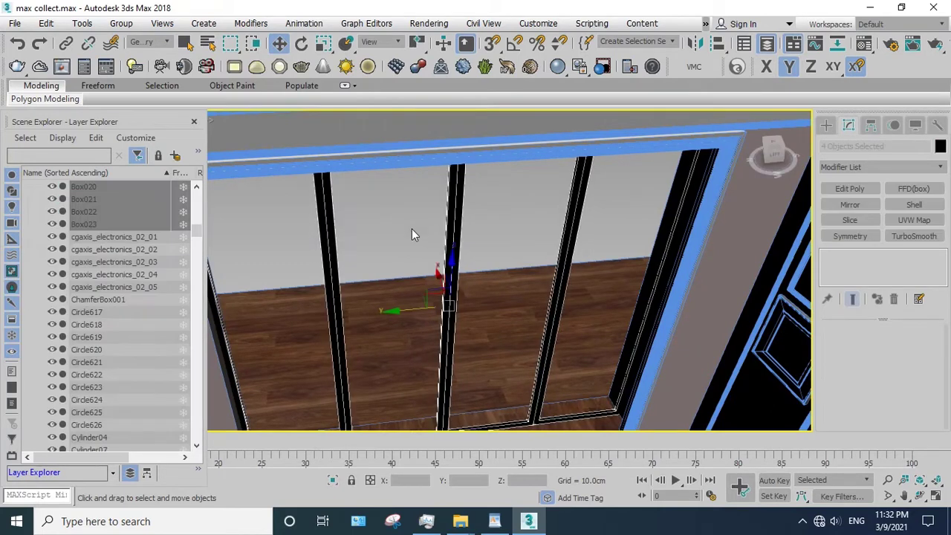
key("ctrl+d")
- Review the hidden objects in Unhide by Name, including Box015, then cancel
right_click(410, 226)
left_click(446, 153)
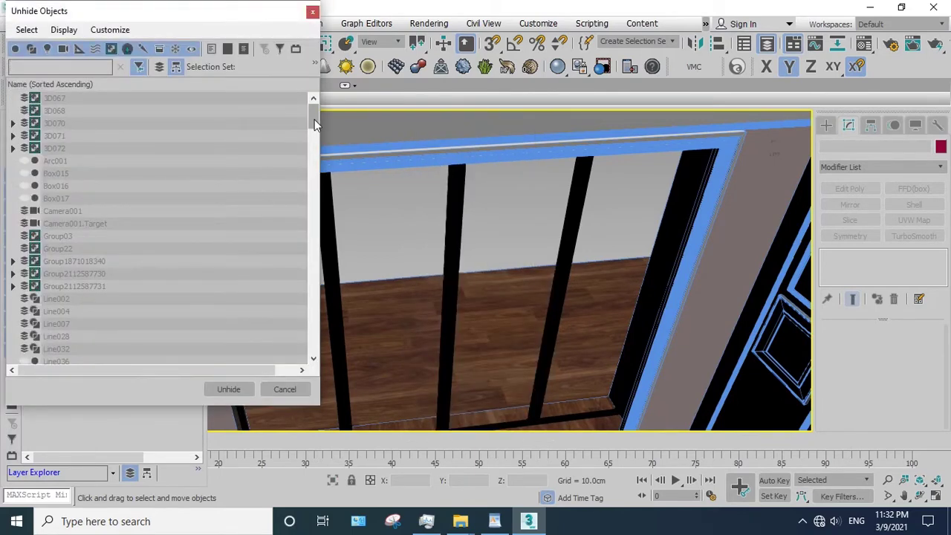
left_click(91, 173)
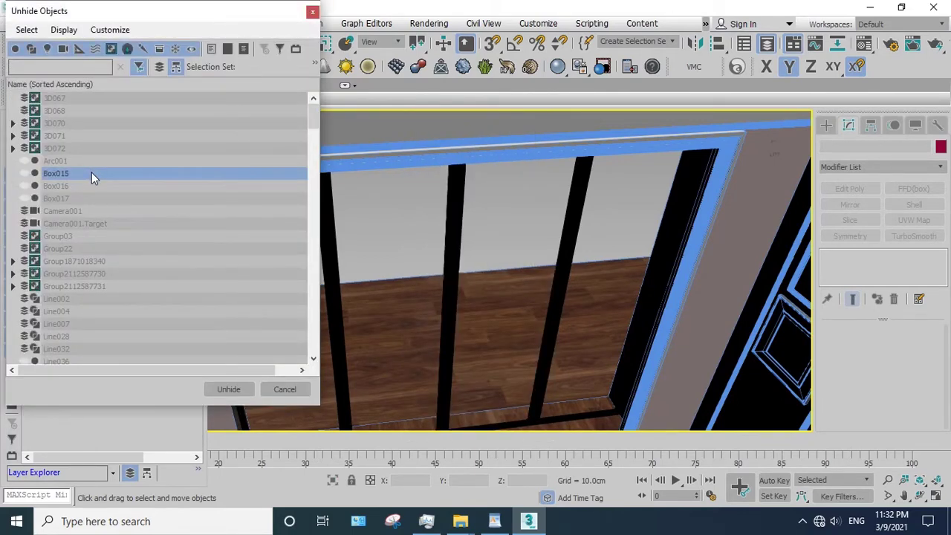
scroll(174, 167, "down", 3)
scroll(314, 131, "down", 3)
scroll(315, 154, "down", 3)
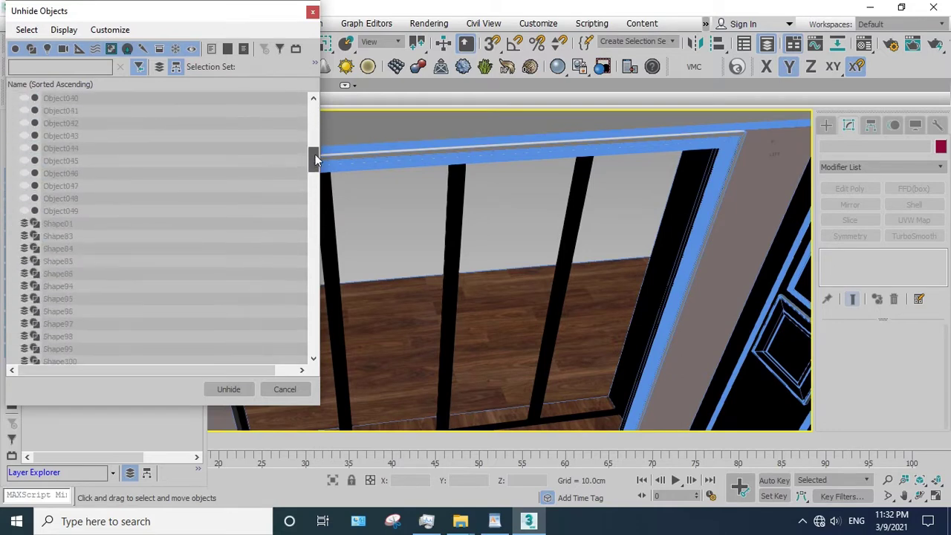
scroll(315, 116, "up", 6)
scroll(314, 223, "up", 3)
left_click(286, 389)
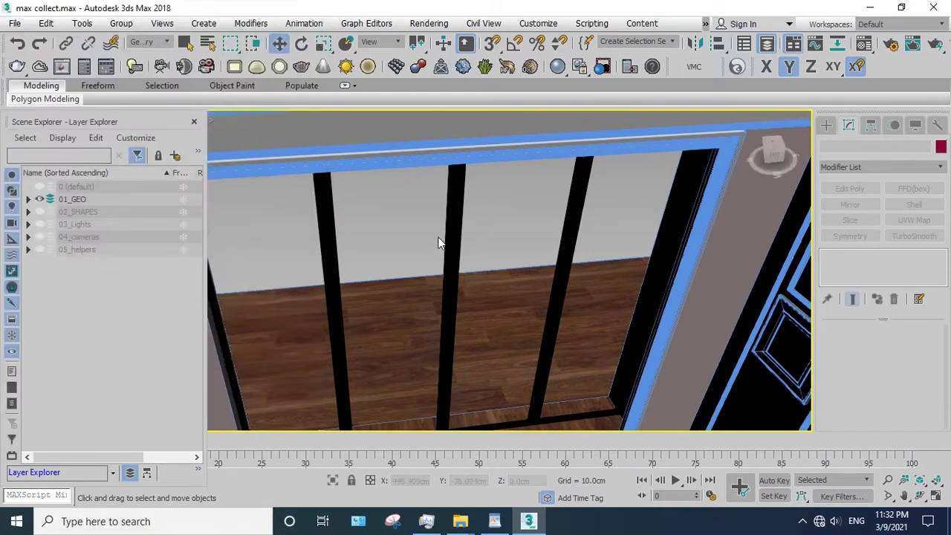
- Select the four door frames Box020–Box023 and hide them with Hide Selection
left_click(451, 250)
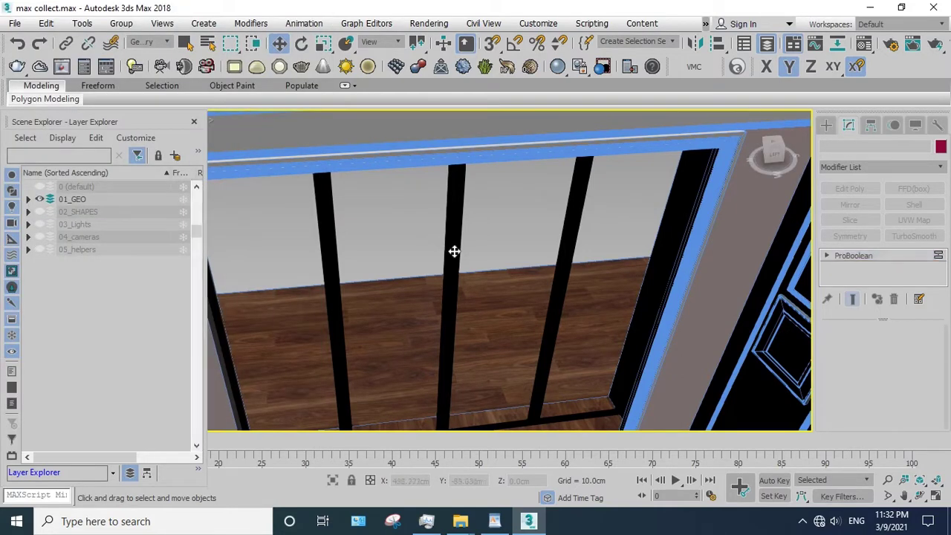
mouse_move(418, 252)
middle_mouse_down()
mouse_move(423, 241)
mouse_move(384, 225)
middle_mouse_up()
left_click(365, 227, "ctrl")
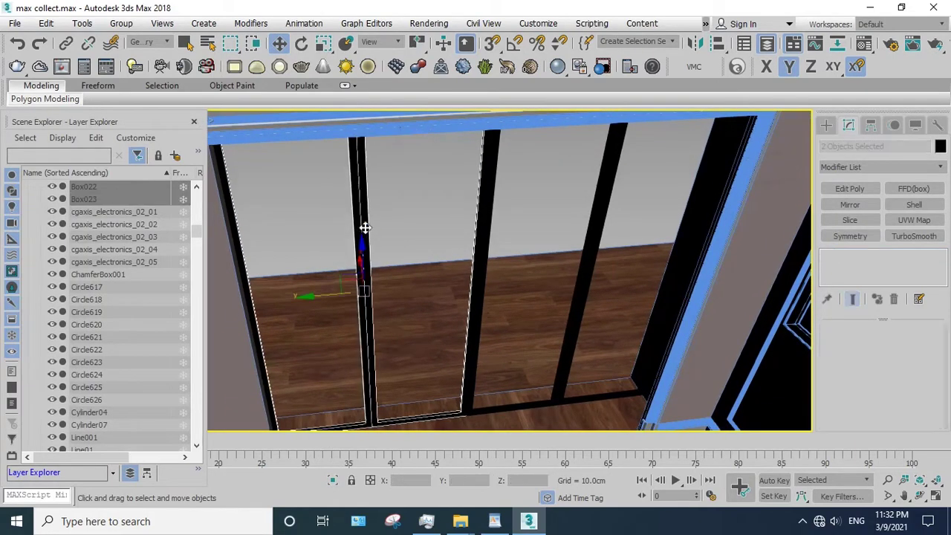
left_click(499, 203, "ctrl")
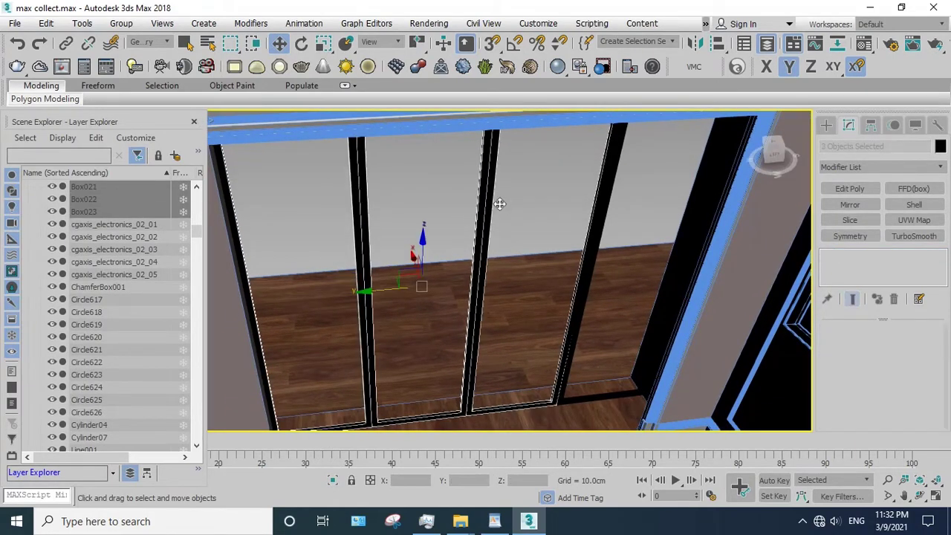
right_click(611, 182)
left_click(634, 133)
- Select the top molding Rectangle001 and orbit to look along it
scroll(566, 235, "down", 5)
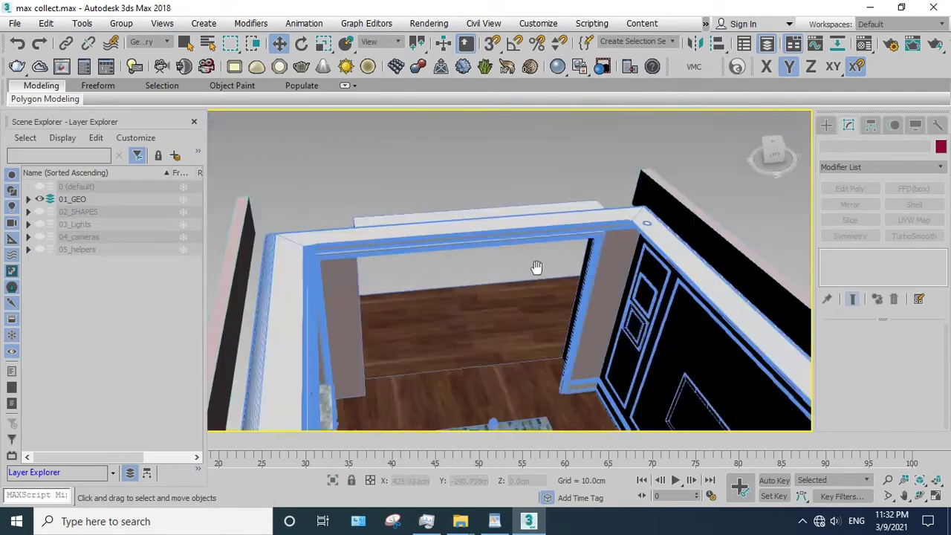
scroll(568, 241, "up", 3)
scroll(567, 203, "up", 2)
scroll(569, 204, "up", 2)
left_click(569, 203)
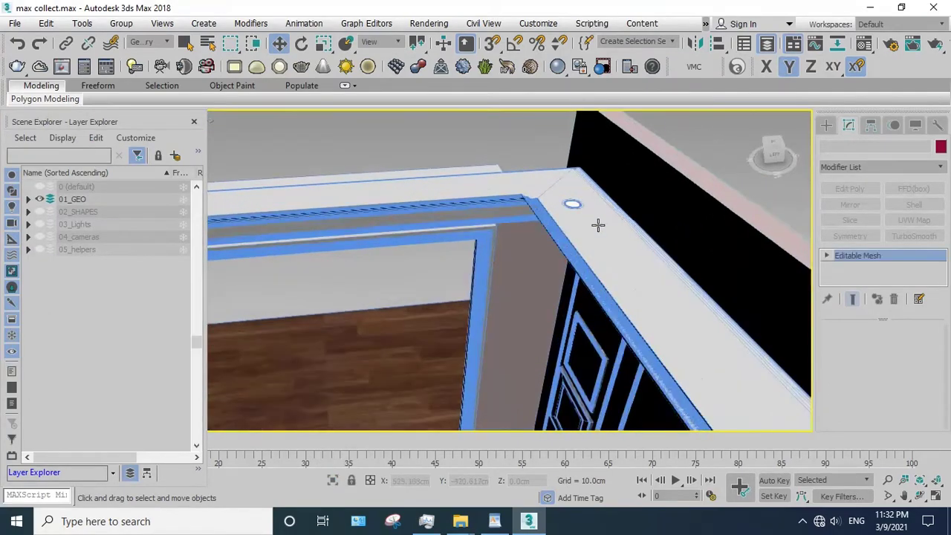
left_click(922, 496)
mouse_move(476, 245)
left_mouse_down()
mouse_move(450, 293)
mouse_move(454, 261)
mouse_move(474, 249)
mouse_move(451, 266)
mouse_move(494, 269)
left_mouse_up()
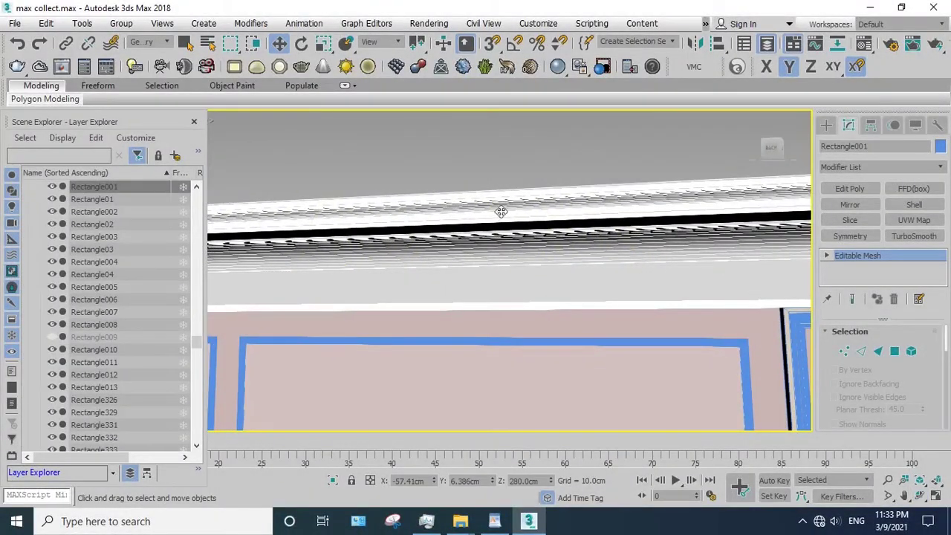
key("4")
left_click(492, 258)
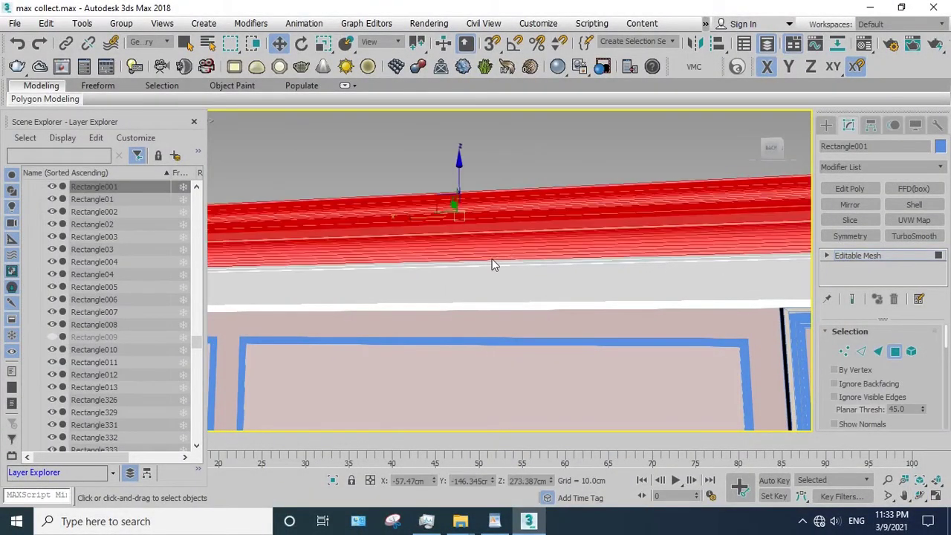
left_click(855, 254)
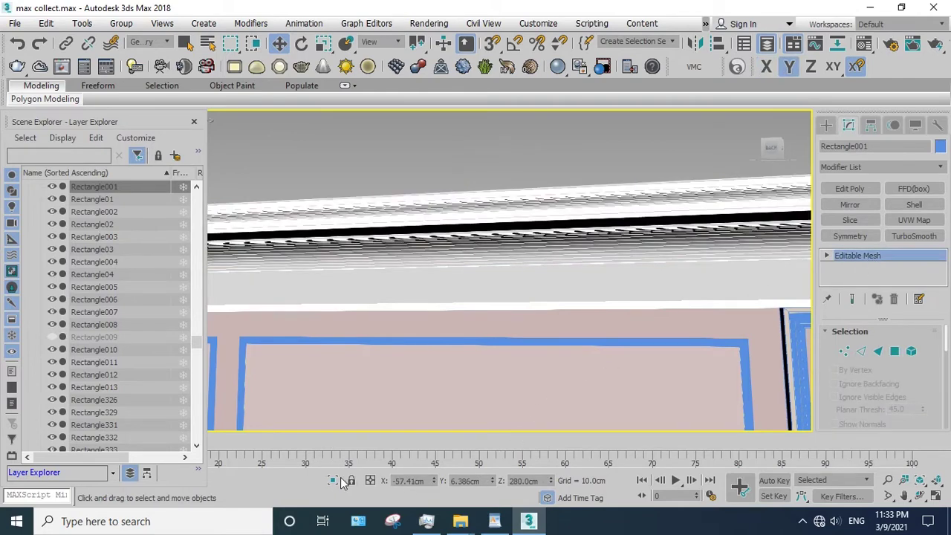
- Isolate Rectangle001 and select one whole beam element at Element level
left_click(338, 480)
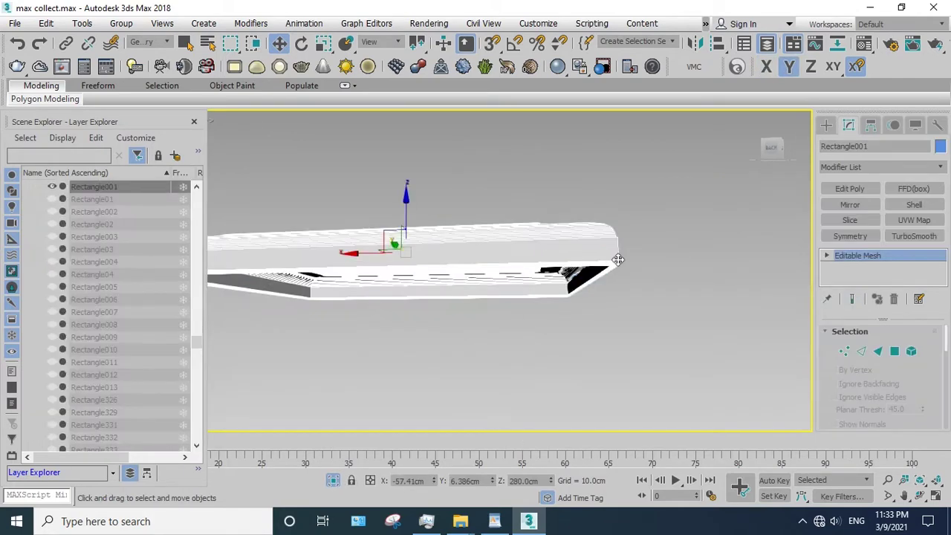
key("5")
left_click(560, 261)
left_click(537, 253, "ctrl")
- In Top view, select the frame's top polygon and detach it as Object050
middle_click_drag(536, 253, 603, 230, "alt")
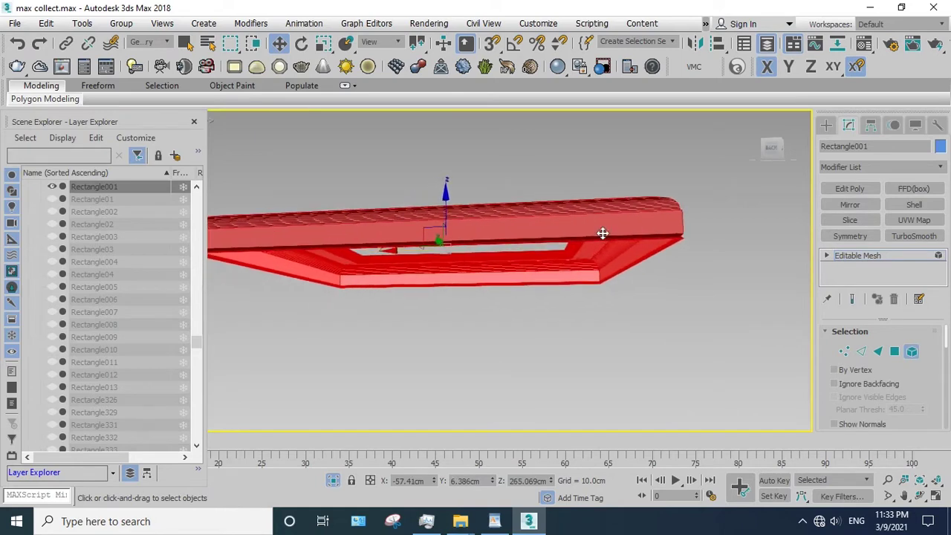
key("4")
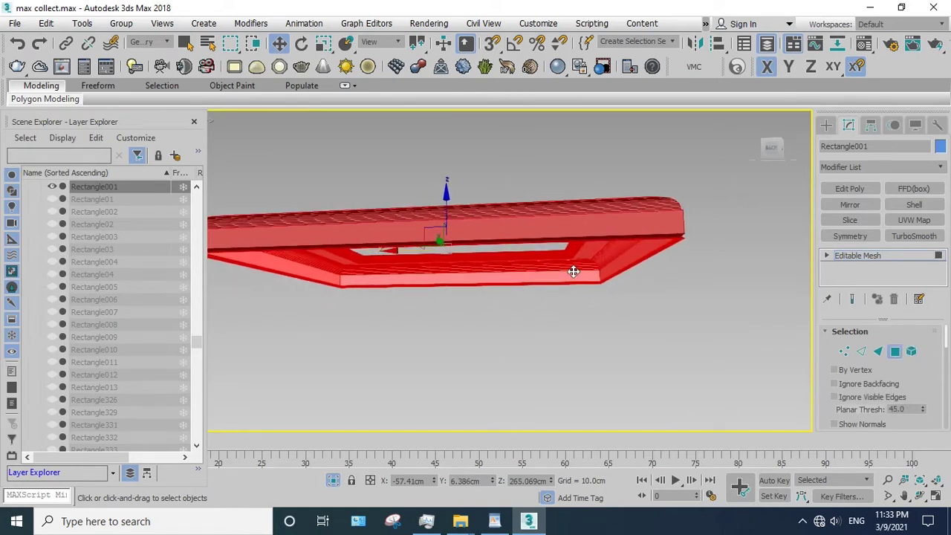
key("t")
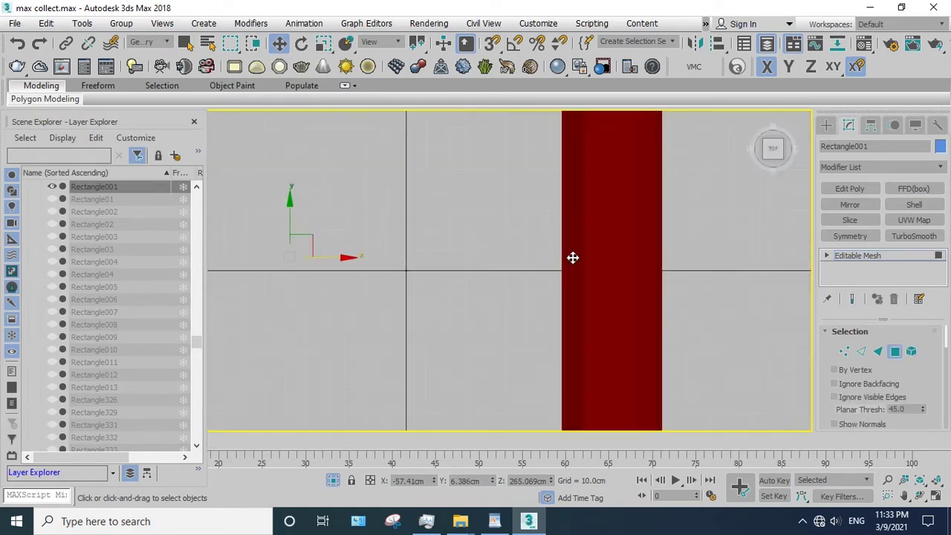
scroll(571, 258, "down", 5)
left_click(599, 238)
scroll(533, 188, "up", 3)
left_click(505, 219)
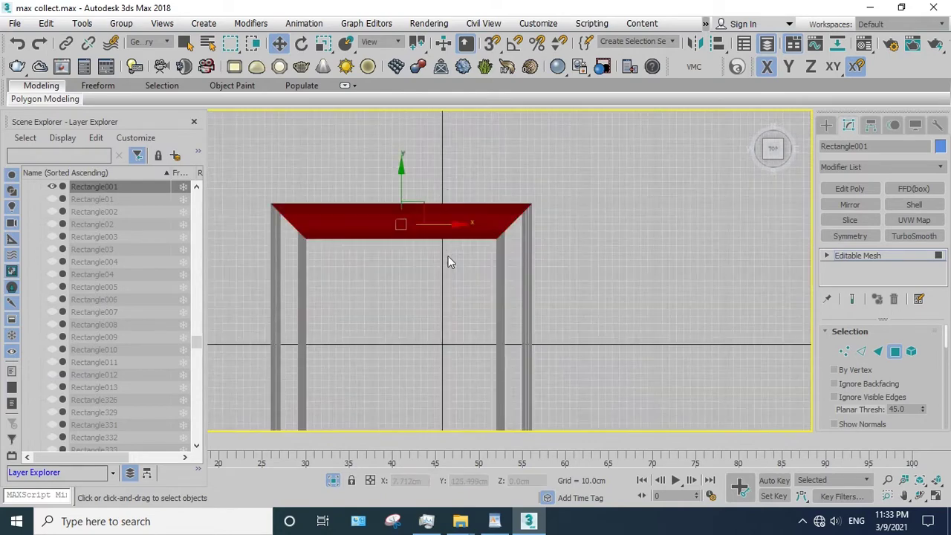
scroll(461, 257, "down", 2)
middle_click_drag(461, 257, 476, 208)
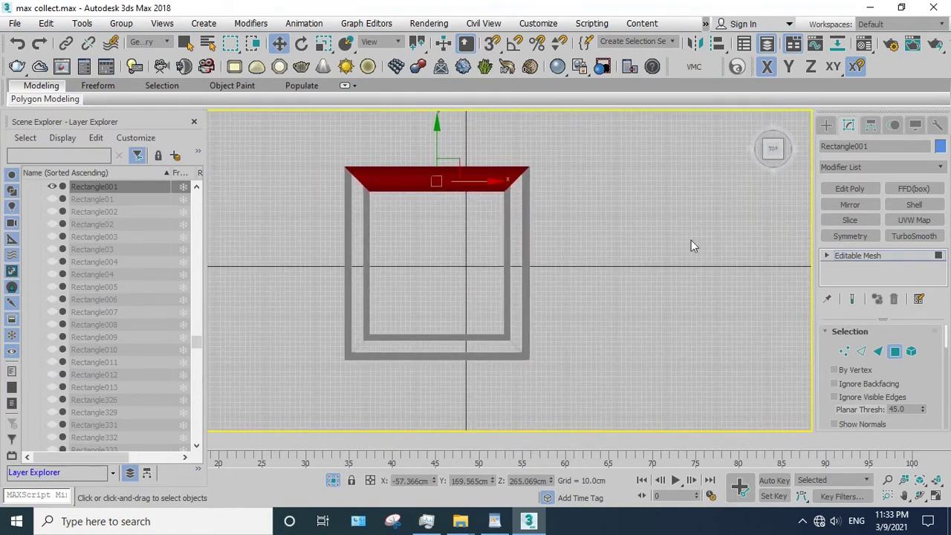
scroll(927, 401, "down", 3)
scroll(926, 390, "down", 3)
scroll(926, 379, "down", 3)
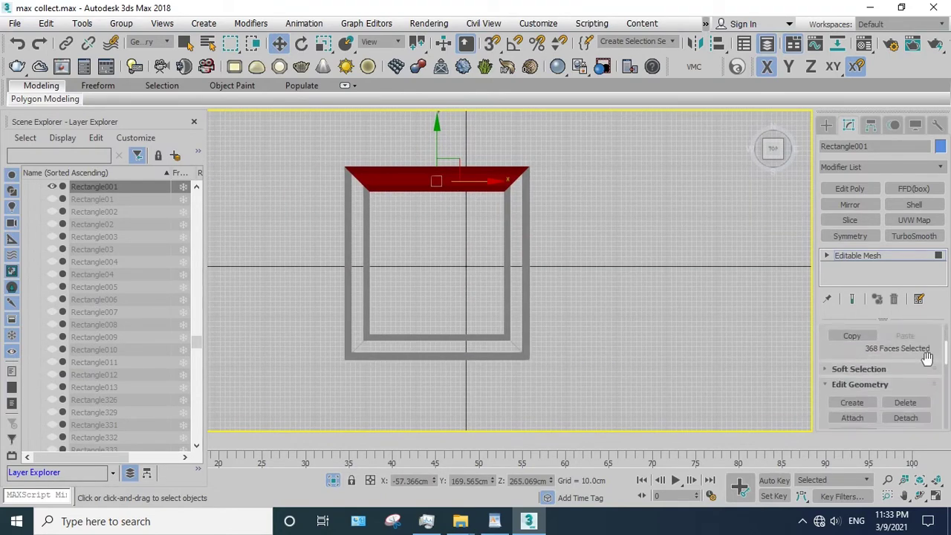
scroll(924, 368, "down", 3)
left_click(906, 397)
left_click(528, 263)
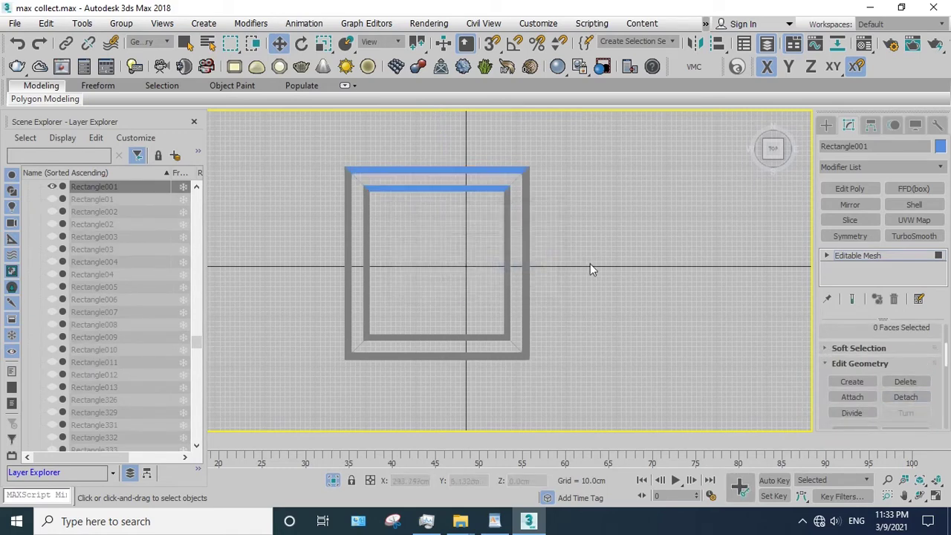
- Detach the right and bottom polygons as Object051 and Object052
left_click(517, 257)
left_click(899, 395)
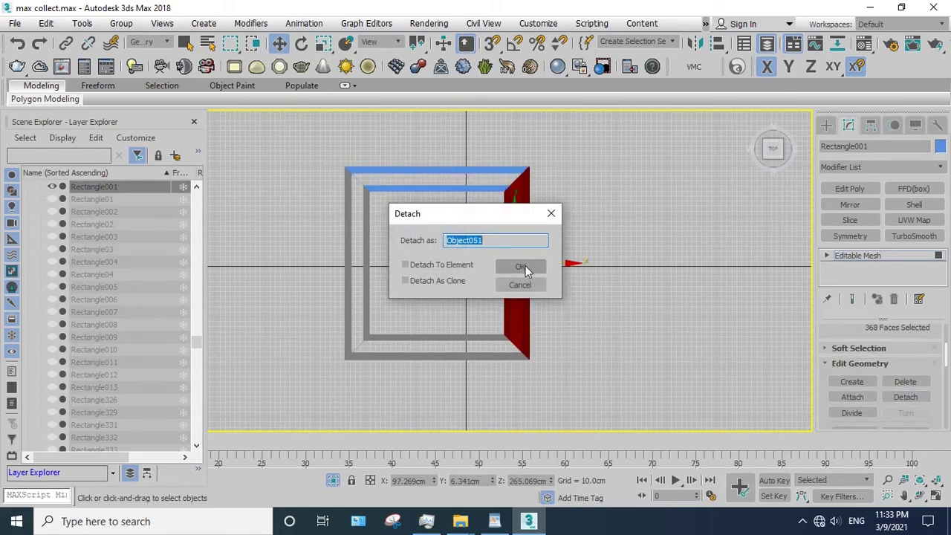
left_click(526, 266)
left_click(444, 348)
left_click(893, 397)
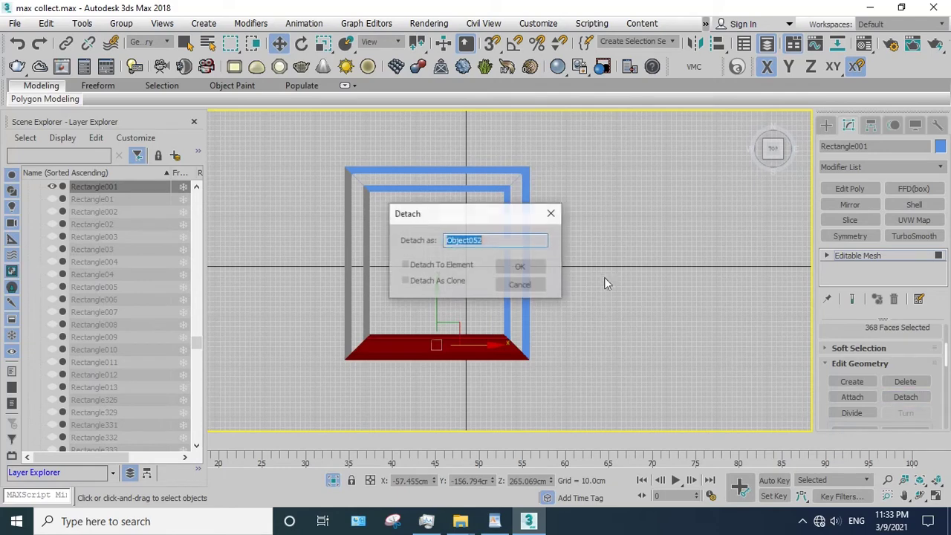
left_click(541, 268)
- Exit Polygon level, select the detached pieces and end isolation to show the full scene
left_click(865, 254)
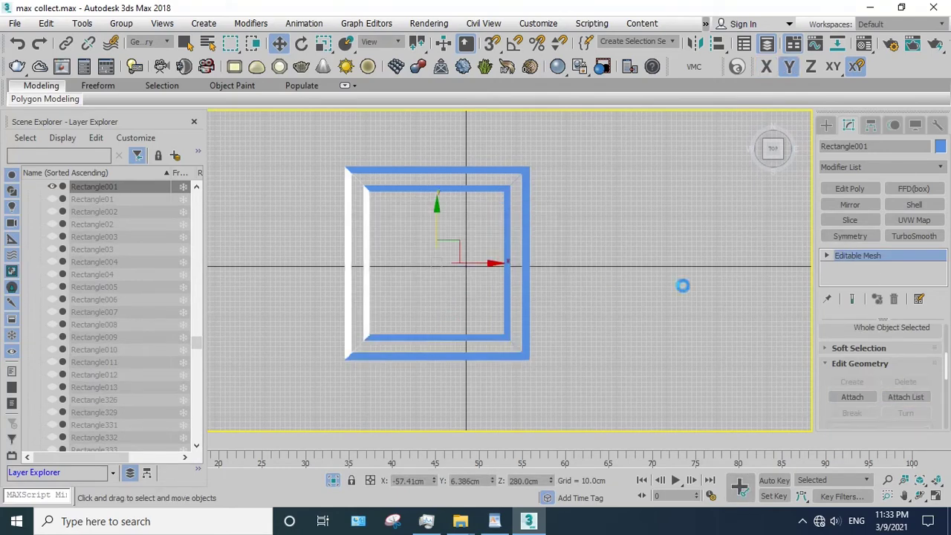
left_click(631, 352)
left_click_drag(280, 118, 280, 117)
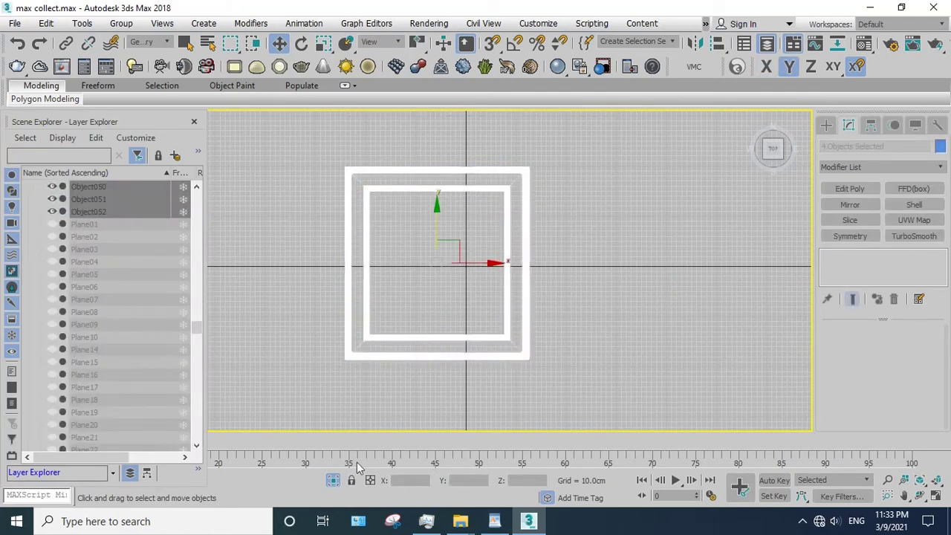
left_click(333, 483)
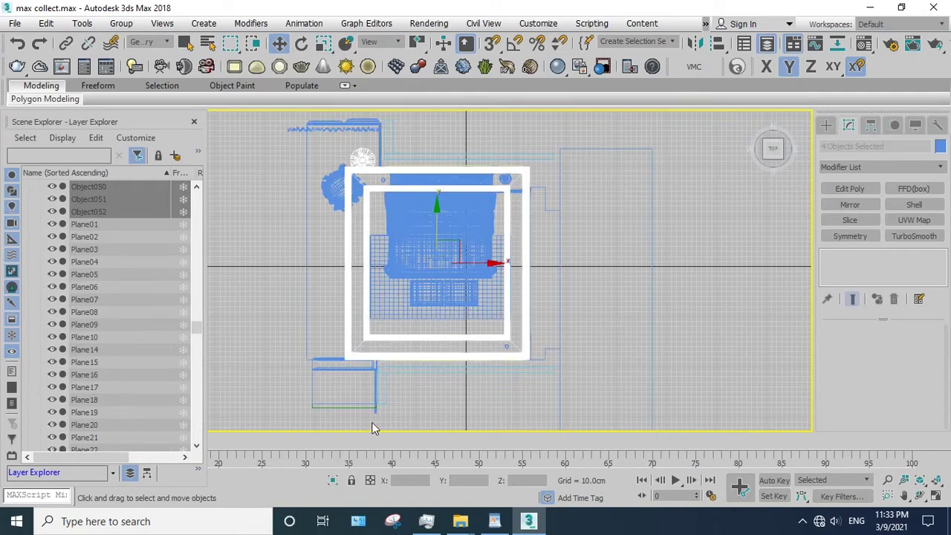
- Switch to an angled Perspective view and apply Hide Unselected
key("p")
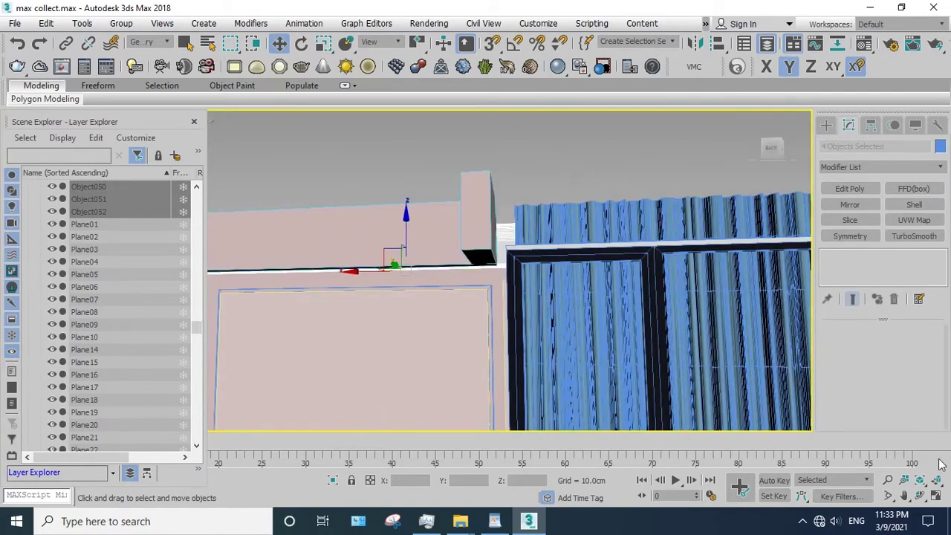
left_click(920, 495)
left_click_drag(461, 294, 429, 314)
right_click(442, 274)
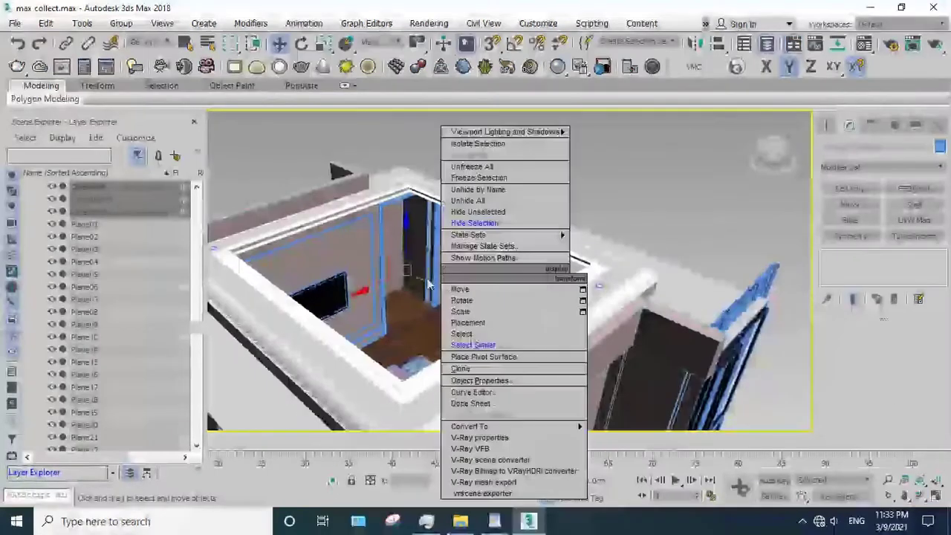
left_click(463, 217)
- Select the TV frame on the wall, orbit close to it and hide it
scroll(446, 240, "up", 5)
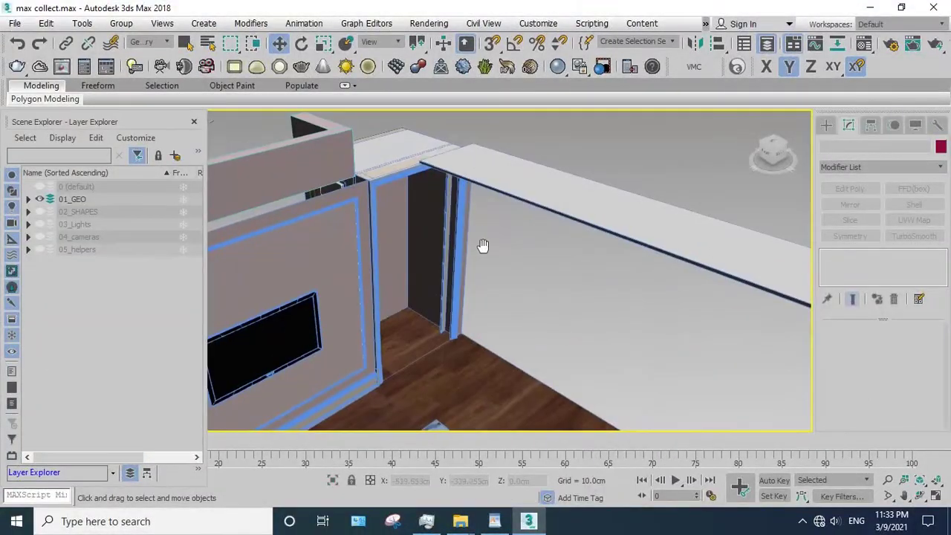
scroll(416, 238, "up", 2)
scroll(348, 232, "up", 2)
scroll(317, 251, "down", 2)
left_click(393, 279)
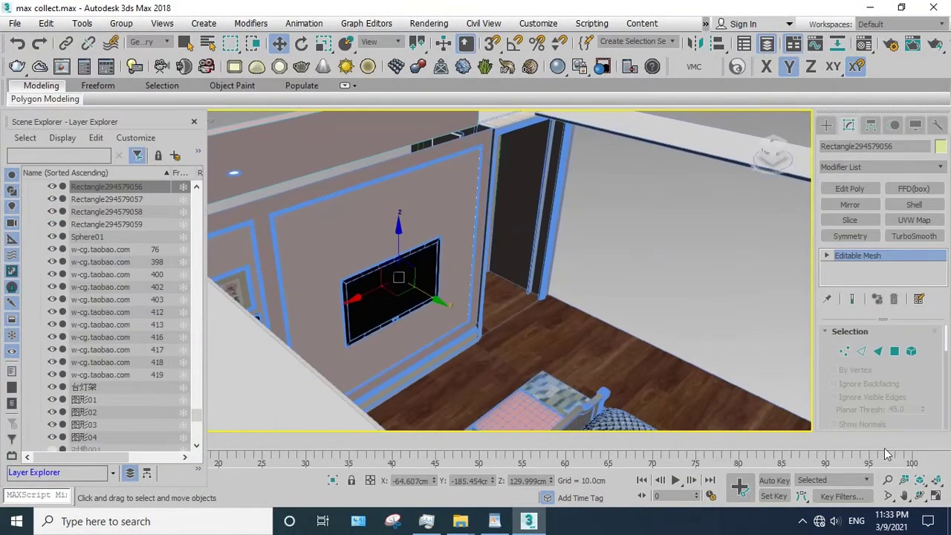
left_click(920, 496)
left_click_drag(520, 298, 398, 281)
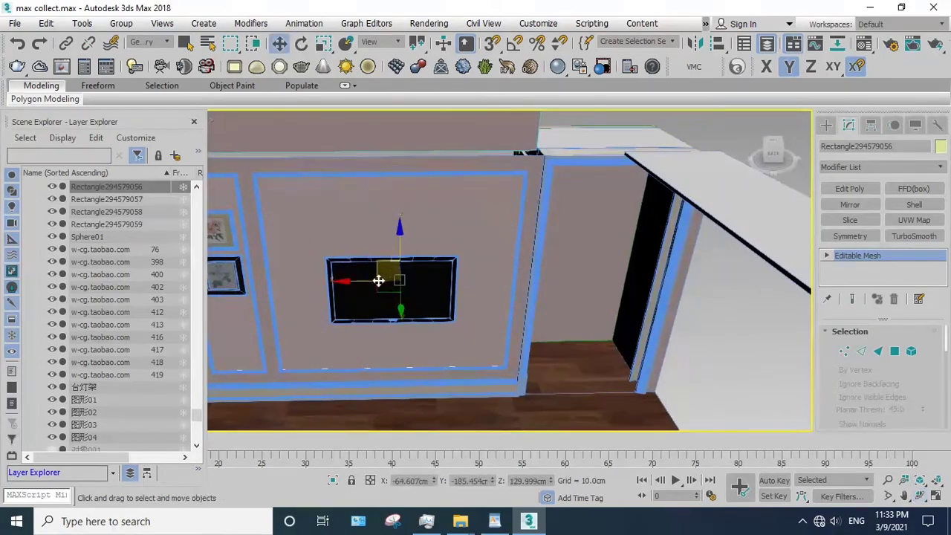
middle_click_drag(399, 281, 560, 278, "alt")
scroll(431, 270, "up", 2)
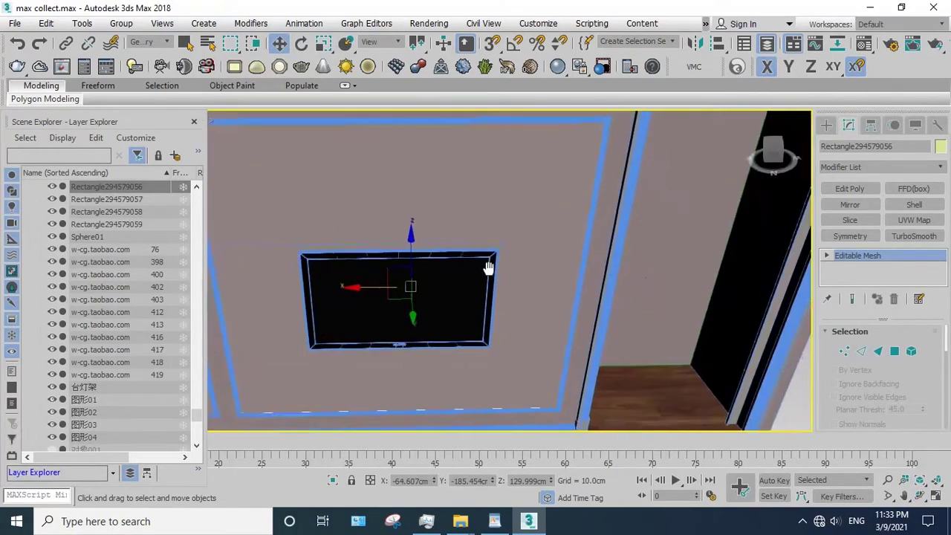
scroll(497, 255, "down", 3)
right_click(493, 201)
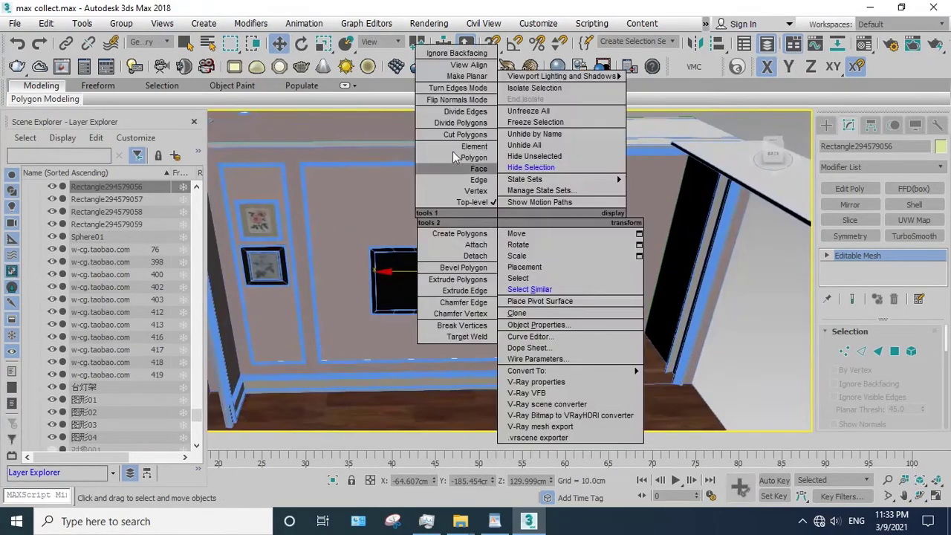
left_click(530, 162)
- Select the rectangle object on the TV wall and orbit around the TV, cancelling an accidental move
middle_click_drag(483, 214, 498, 224, "alt")
left_click(498, 223)
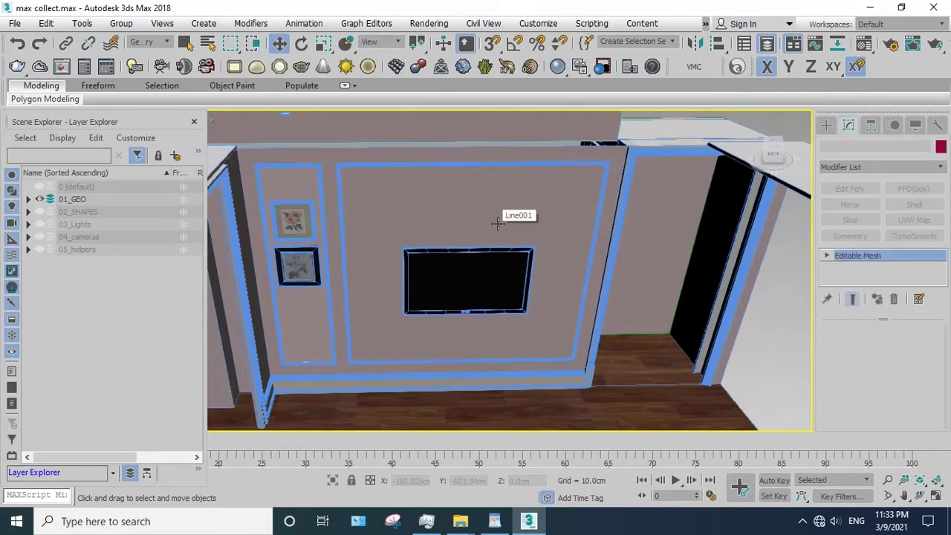
left_click(906, 485)
mouse_move(647, 378)
left_mouse_down()
mouse_move(425, 272)
mouse_move(478, 272)
mouse_move(399, 299)
left_mouse_up()
right_click(449, 289)
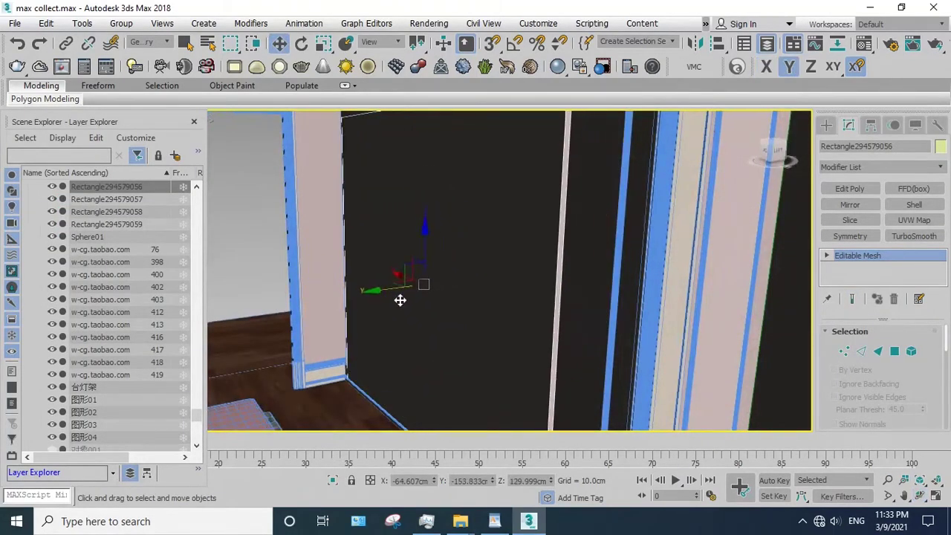
right_click(480, 295)
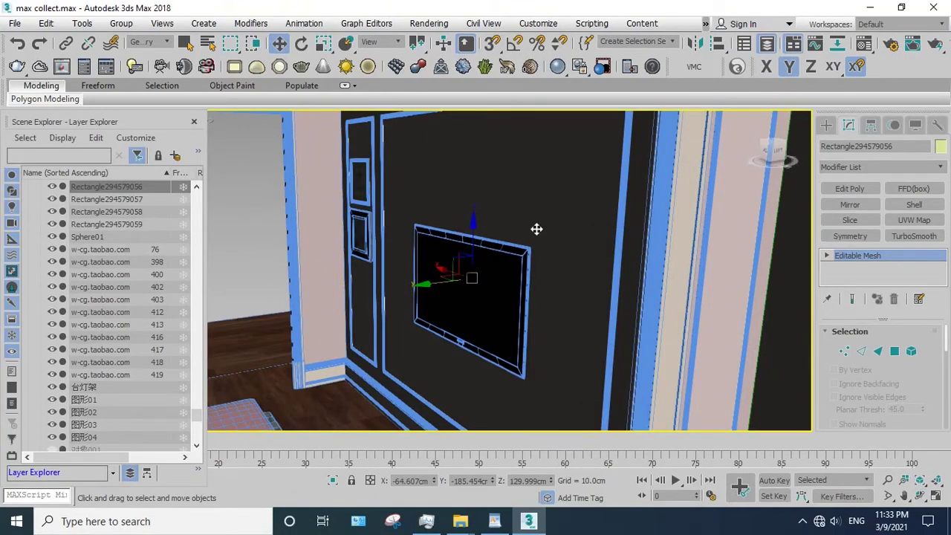
- Hide the dark wall panel behind the TV, then select the TV
right_click(541, 272)
left_click(565, 181)
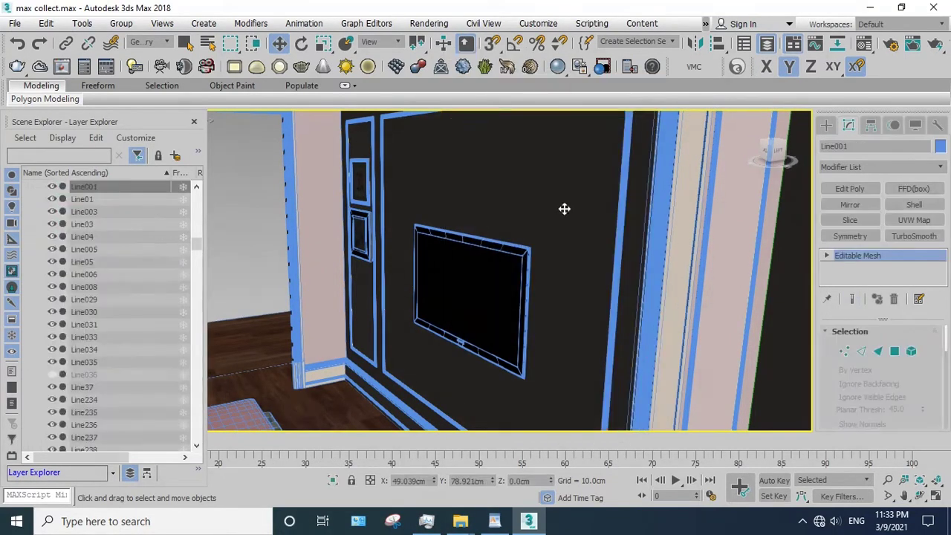
right_click(557, 187)
left_click(576, 145)
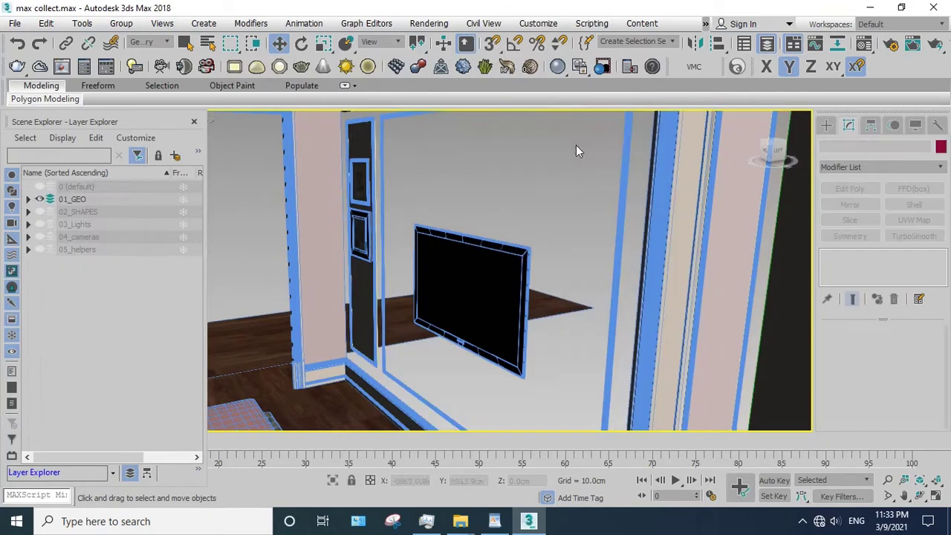
left_click(489, 273)
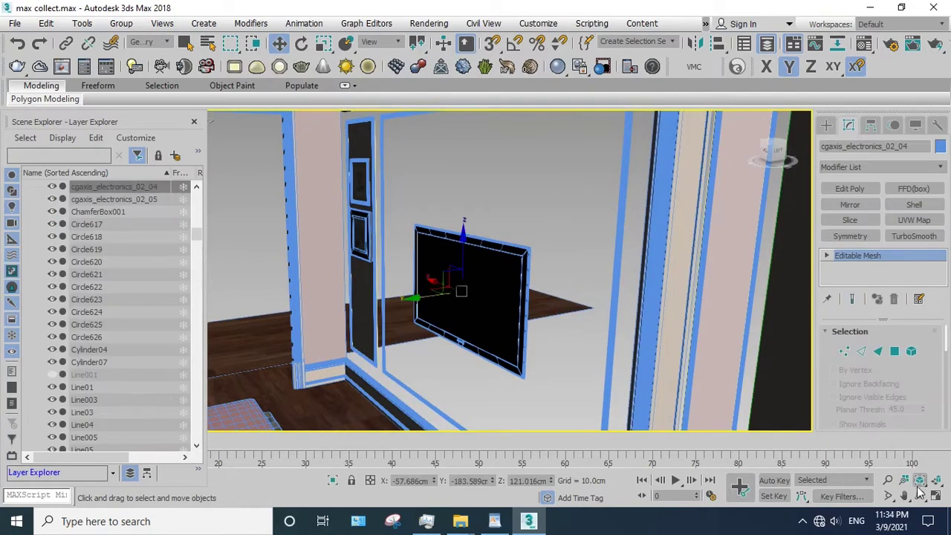
- Orbit around the TV to see its bottom edge, leaving it in place and deselected
mouse_move(446, 308)
middle_mouse_down("alt")
mouse_move(456, 272)
mouse_move(515, 302)
mouse_move(519, 258)
middle_mouse_up("alt")
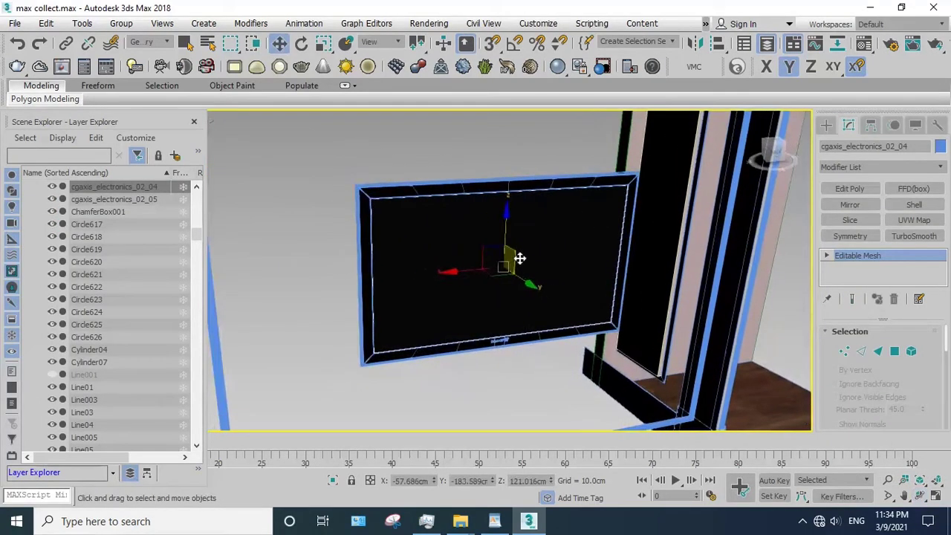
left_click_drag(520, 258, 507, 158)
left_click(487, 161)
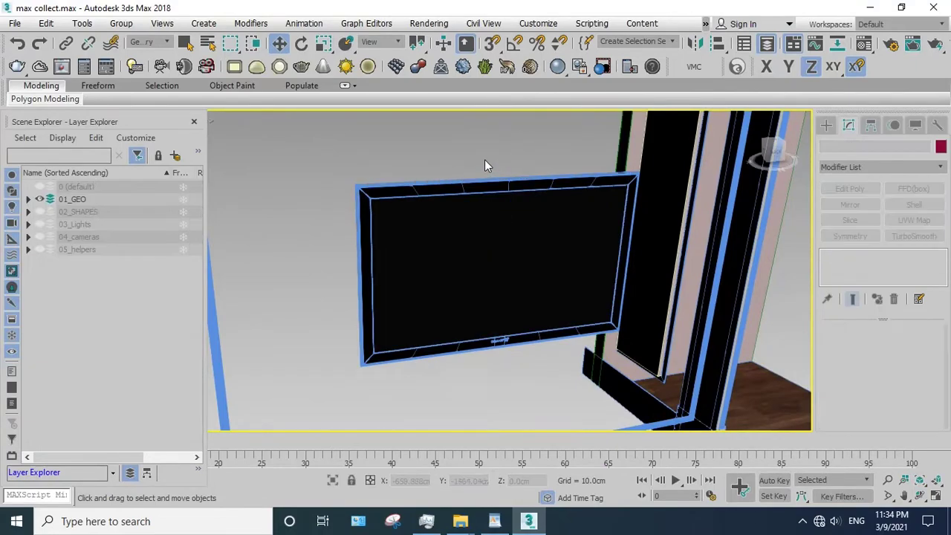
left_click(919, 496)
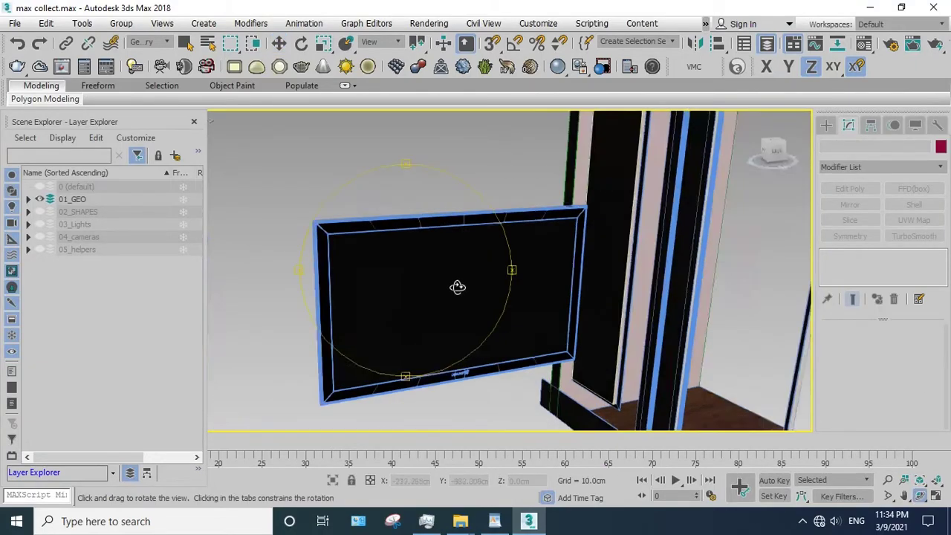
mouse_move(457, 282)
left_mouse_down()
mouse_move(456, 295)
mouse_move(658, 290)
mouse_move(624, 331)
mouse_move(442, 315)
mouse_move(527, 293)
mouse_move(436, 255)
mouse_move(448, 232)
mouse_move(518, 253)
mouse_move(395, 257)
mouse_move(510, 249)
mouse_move(548, 285)
left_mouse_up()
key("w")
middle_click_drag(548, 286, 389, 331, "alt")
- Remove the logo on the TV's edge, then hide the TV with Hide Selection
left_click(392, 318)
left_click(392, 318)
scroll(390, 321, "up", 2)
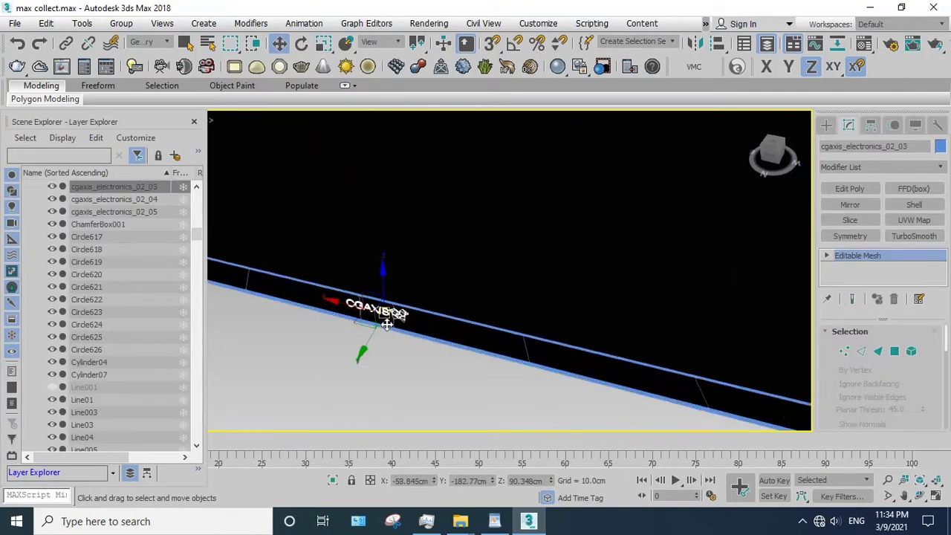
scroll(387, 325, "up", 2)
key("Delete")
scroll(435, 305, "down", 4)
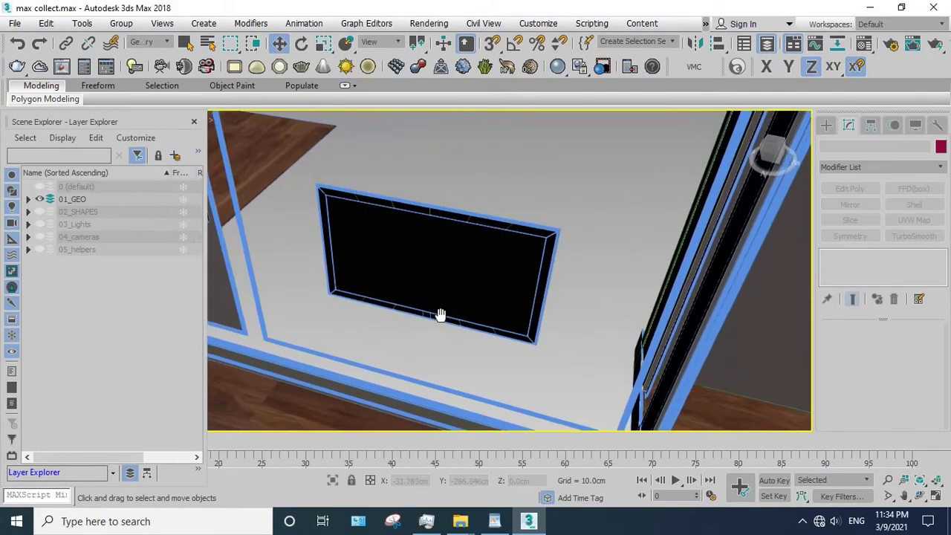
scroll(461, 298, "down", 1)
left_click(500, 270)
right_click(496, 219)
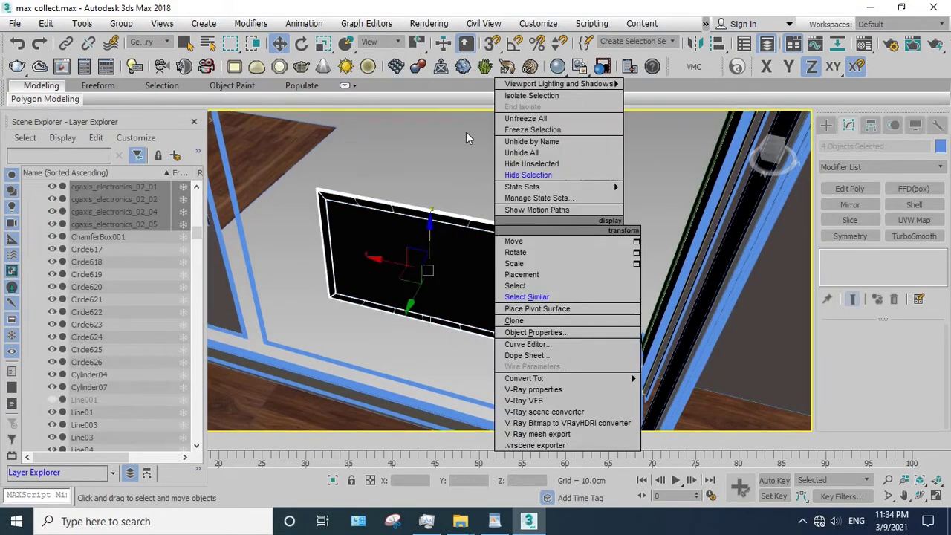
left_click(521, 171)
- Hide the top picture on the pillar together with its white frame
scroll(393, 303, "down", 4)
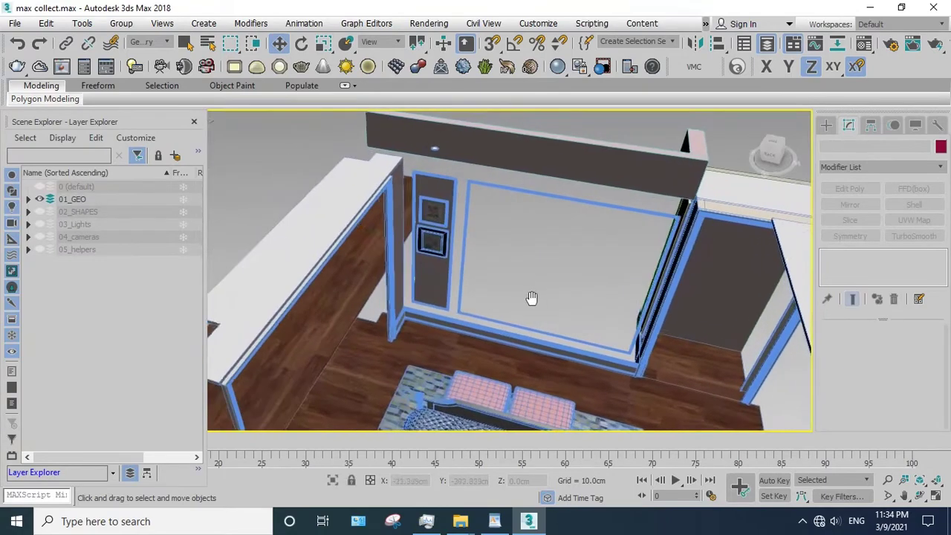
scroll(446, 238, "up", 3)
left_click(443, 223)
left_click_drag(397, 217, 552, 223)
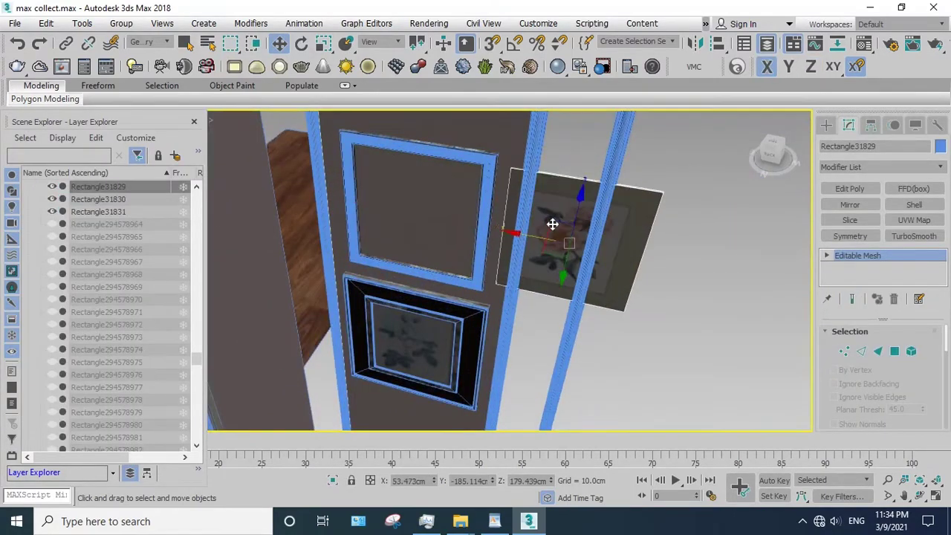
left_click(489, 190, "ctrl")
right_click(483, 186)
left_click(498, 128)
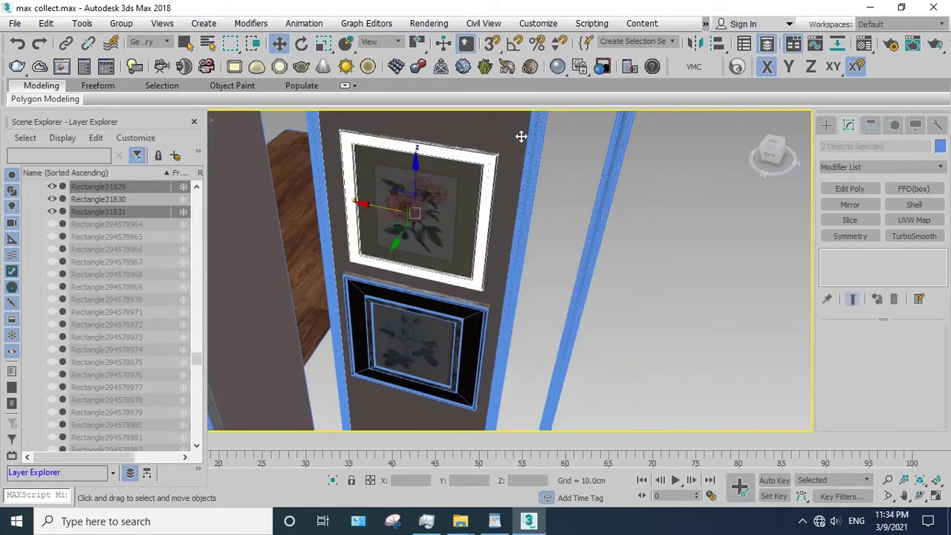
- Hide the black picture frame below and the dark narrow wall panel, then view the large wall panel
left_click(461, 313)
middle_click_drag(461, 312, 461, 267, "alt")
right_click(462, 268)
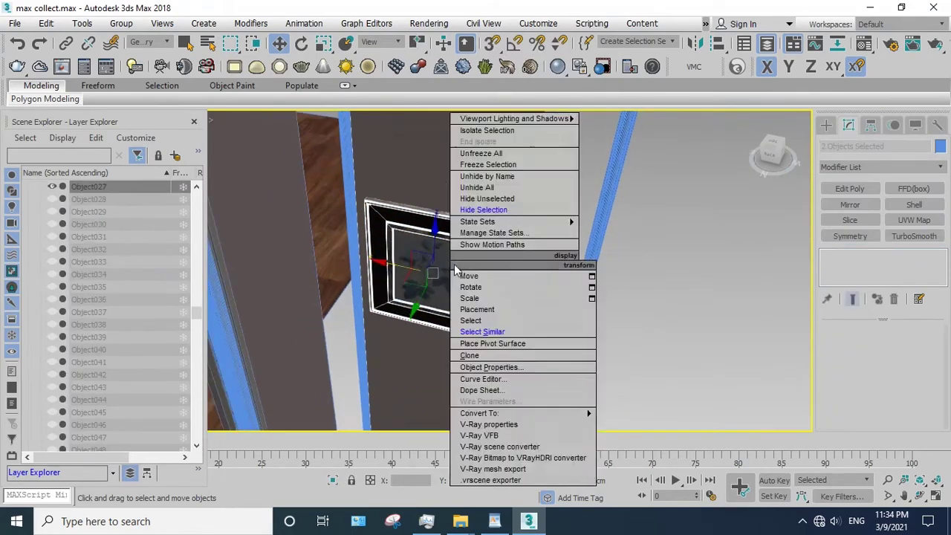
left_click(478, 208)
middle_click_drag(478, 208, 447, 248, "alt")
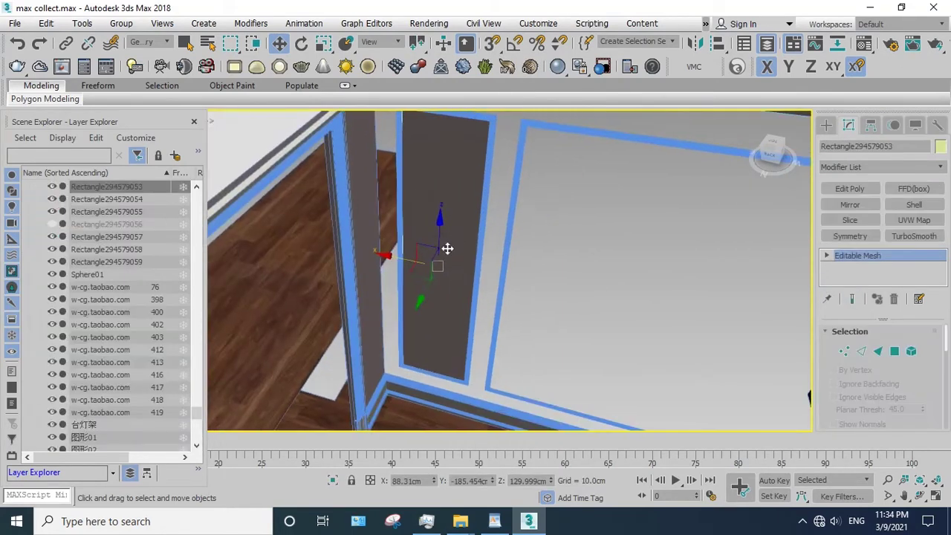
right_click(446, 223)
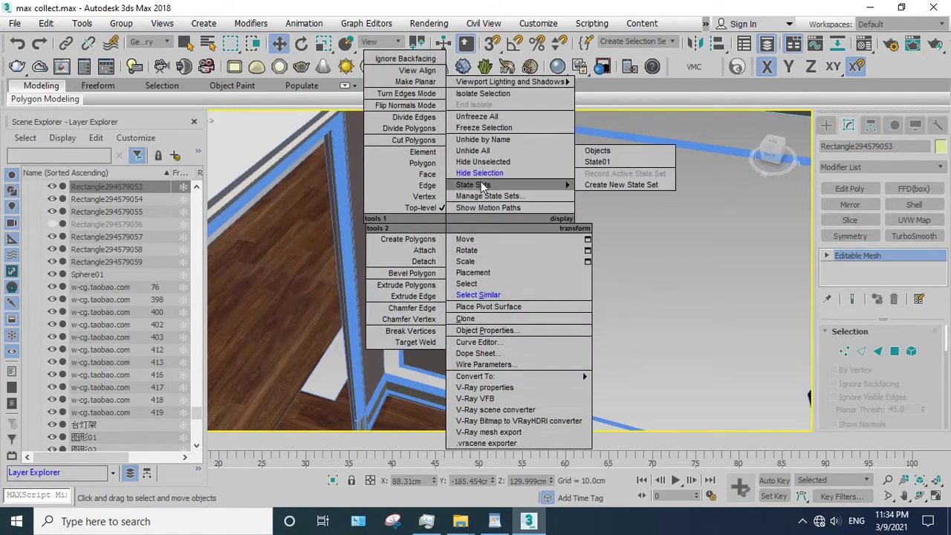
left_click(483, 162)
mouse_move(500, 176)
middle_mouse_down("alt")
mouse_move(537, 192)
mouse_move(476, 184)
mouse_move(537, 198)
middle_mouse_up("alt")
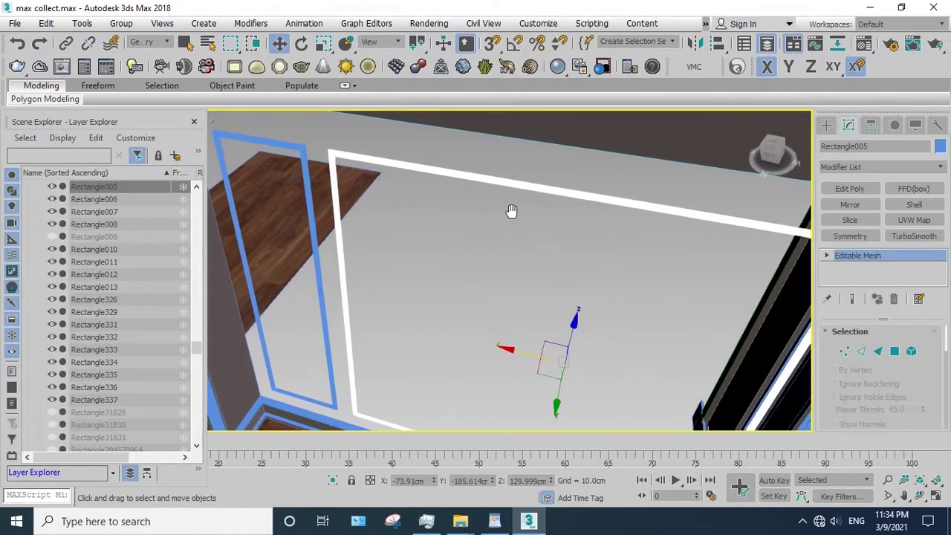
- Select the large wall panel frame's mesh element and zoom out to show it whole
key("5")
left_click(573, 193)
scroll(554, 237, "down", 2)
mouse_move(553, 236)
middle_mouse_down()
mouse_move(532, 221)
mouse_move(550, 191)
middle_mouse_up()
- Detach the frame's top bar polygons as a separate object, Object053
key("4")
left_click(550, 192)
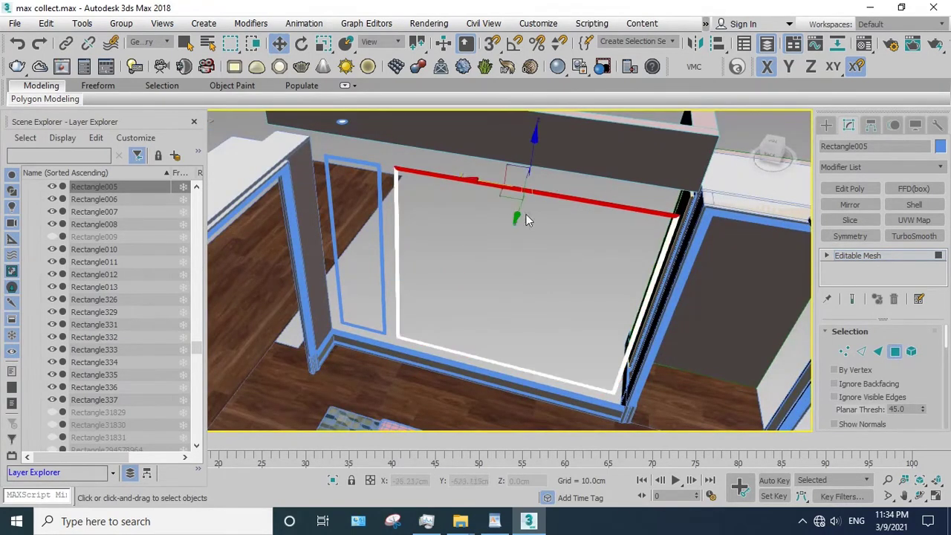
scroll(526, 214, "up", 3)
middle_click_drag(552, 233, 583, 255, "alt")
scroll(584, 254, "down", 10)
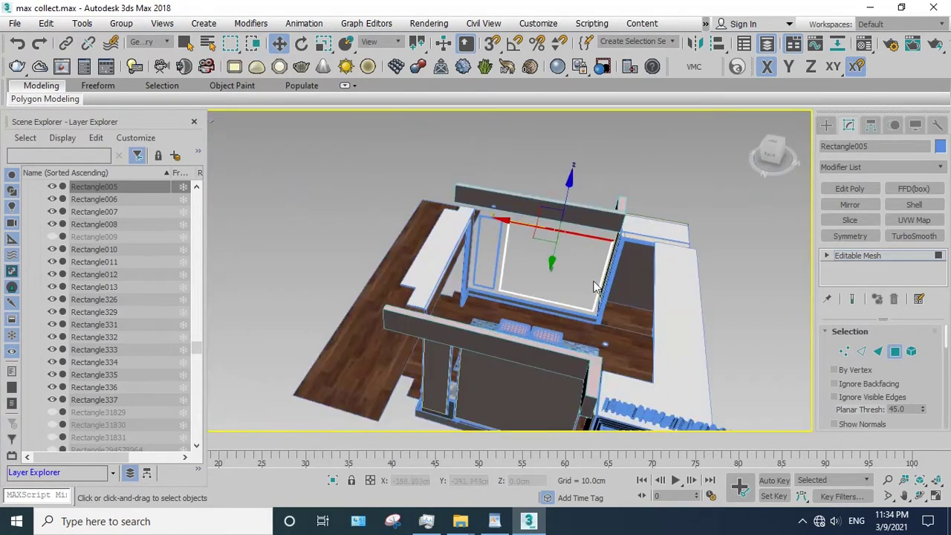
scroll(595, 289, "up", 5)
left_click_drag(940, 398, 939, 259)
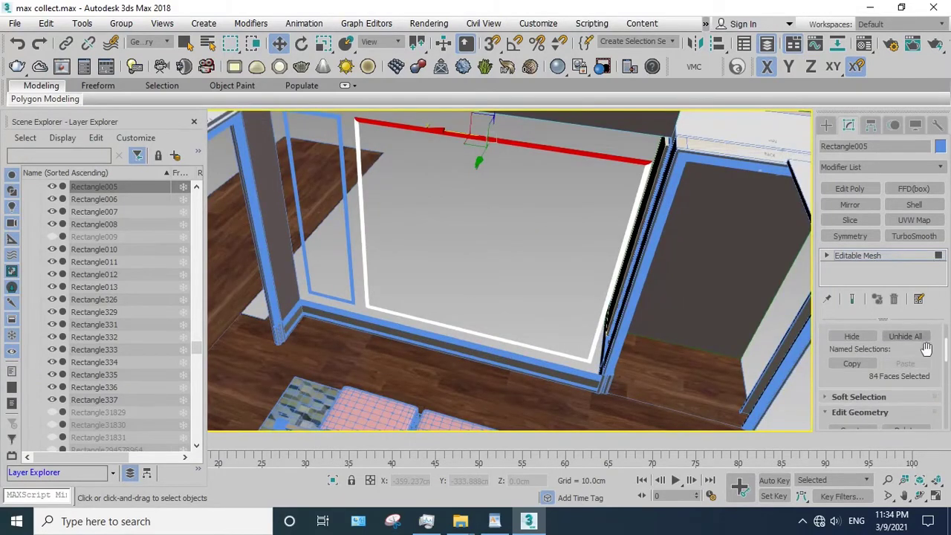
scroll(924, 363, "down", 2)
scroll(924, 363, "down", 1)
left_click(905, 355)
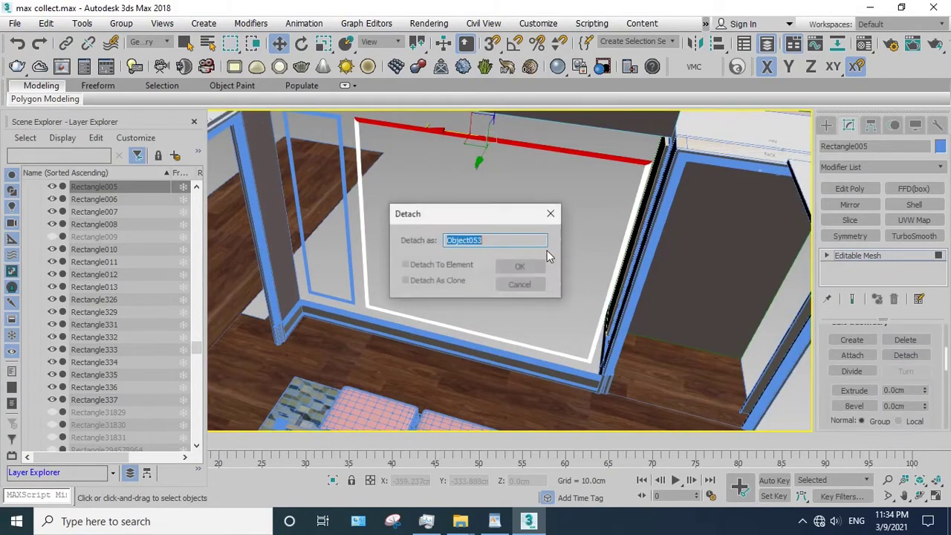
left_click(521, 268)
- Detach the right vertical strip and the bottom strip (Object055) as separate objects
left_click(674, 253)
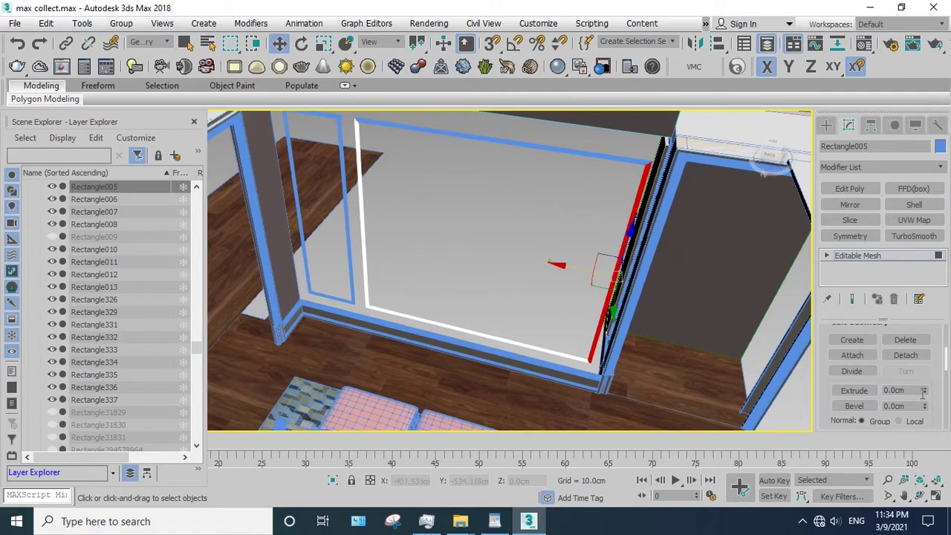
left_click(921, 356)
left_click(535, 270)
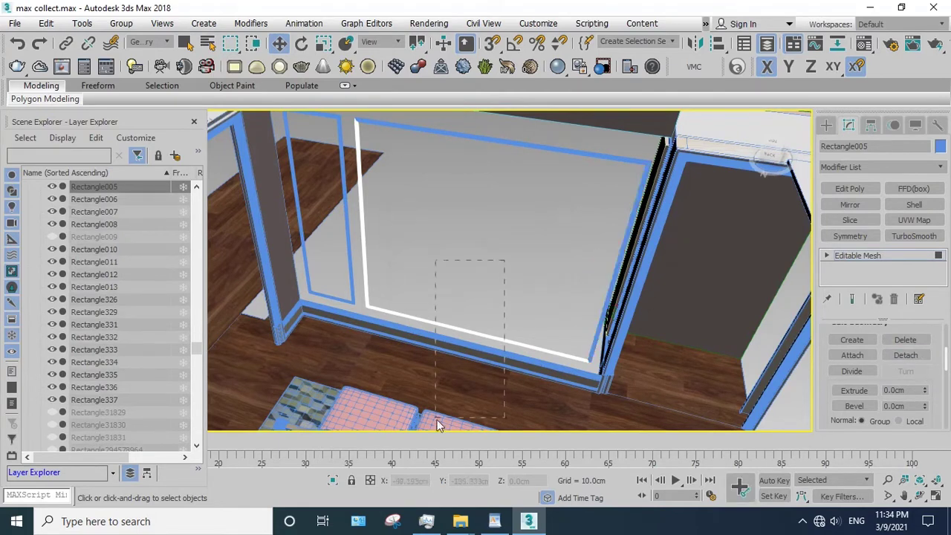
left_click_drag(503, 261, 435, 409)
left_click(906, 355)
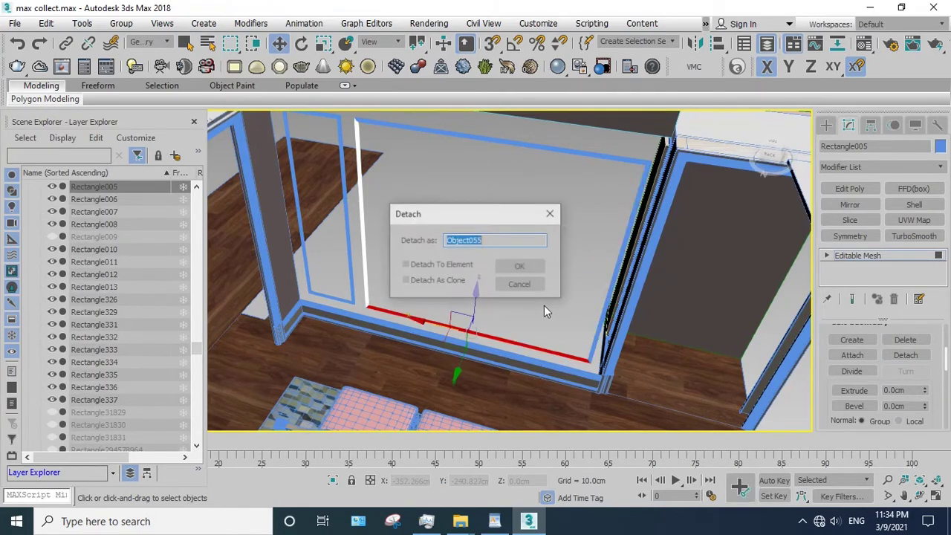
left_click(523, 269)
left_click_drag(439, 242, 349, 220)
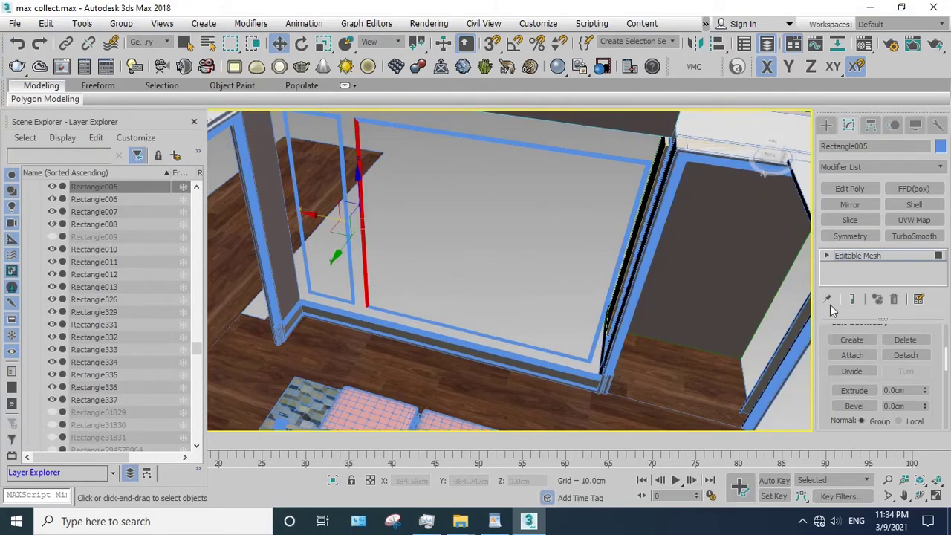
- Hide the detached top bar, right strip and bottom strip pieces
left_click(858, 255)
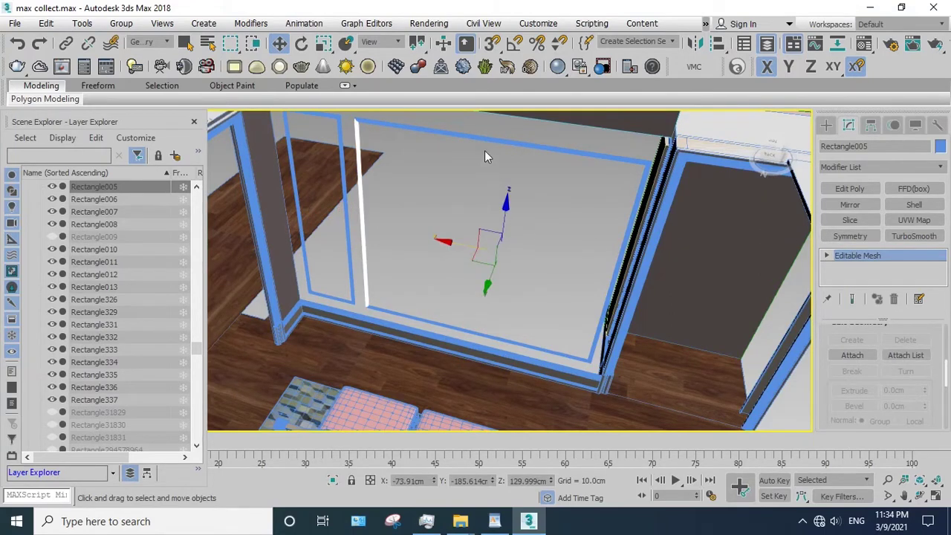
left_click(504, 147)
left_click(631, 242, "ctrl")
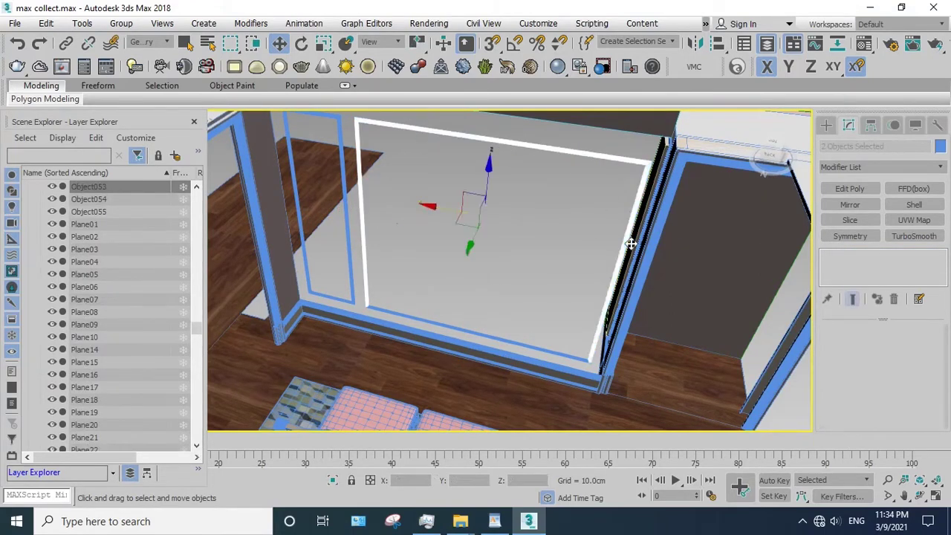
left_click(521, 344, "ctrl")
right_click(519, 282)
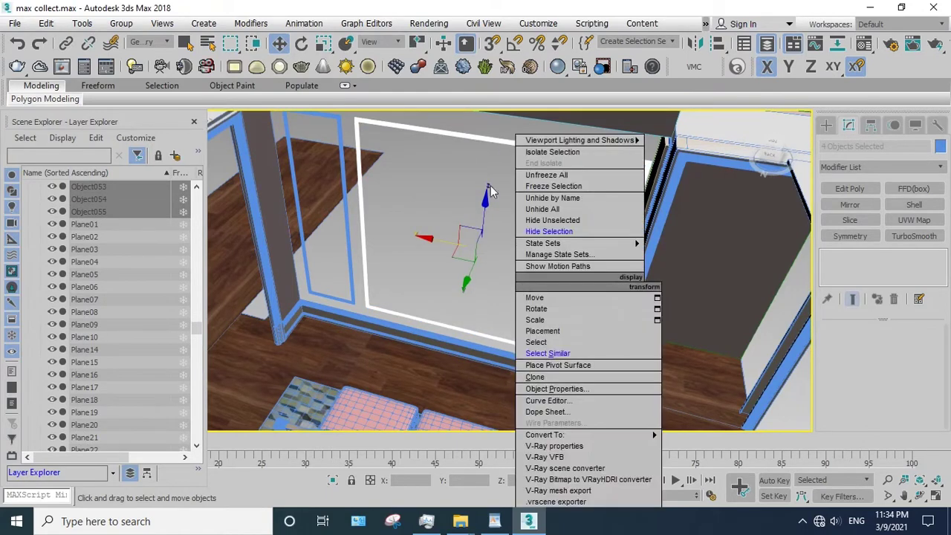
left_click(550, 231)
mouse_move(550, 233)
middle_mouse_down("alt")
mouse_move(419, 260)
mouse_move(481, 284)
middle_mouse_up("alt")
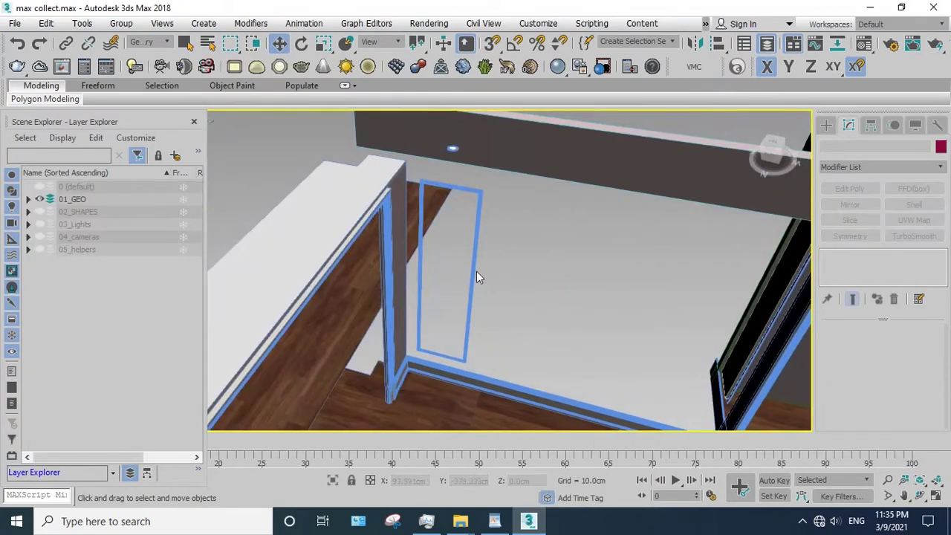
- Select the narrow upright frame Rectangle004 and detach its right side as Object056
left_click(479, 274)
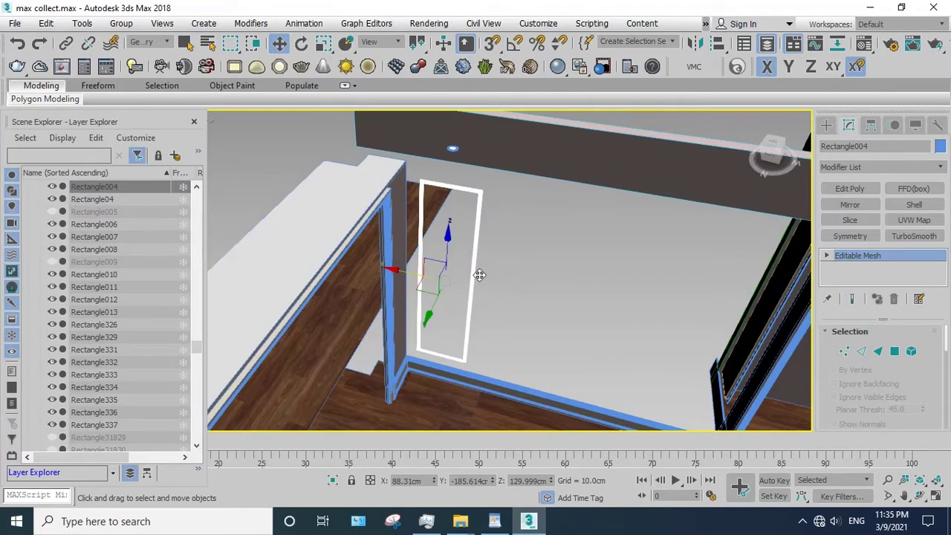
key("5")
left_click_drag(502, 273, 440, 248)
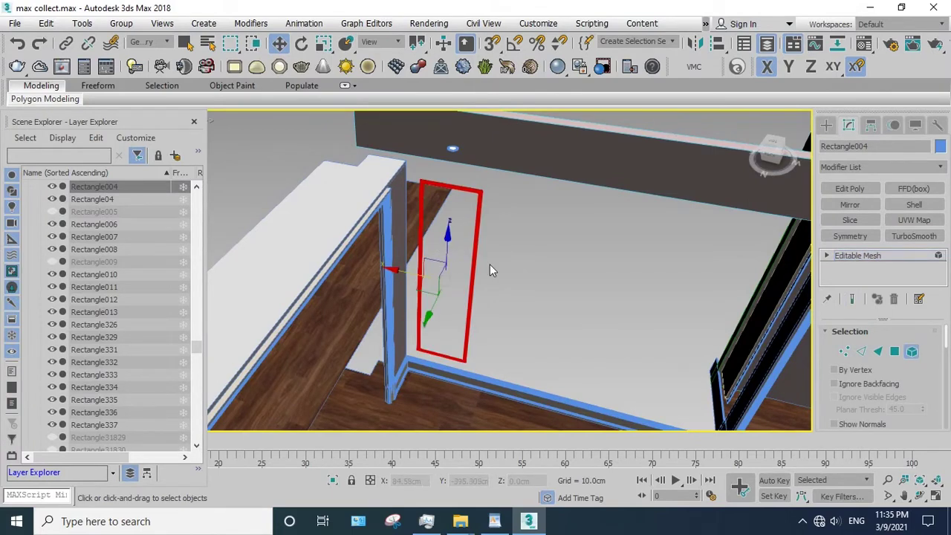
key("4")
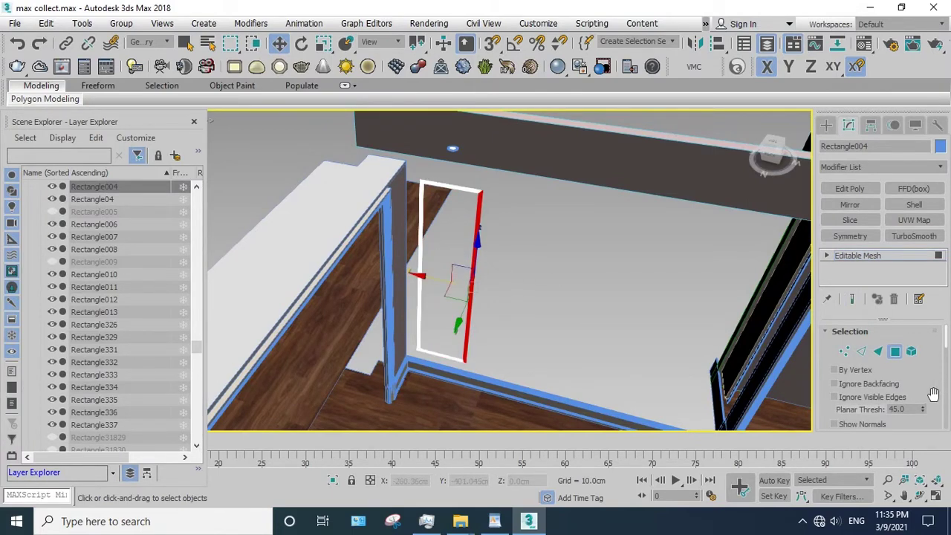
scroll(934, 394, "down", 5)
scroll(934, 394, "down", 3)
left_click(906, 420)
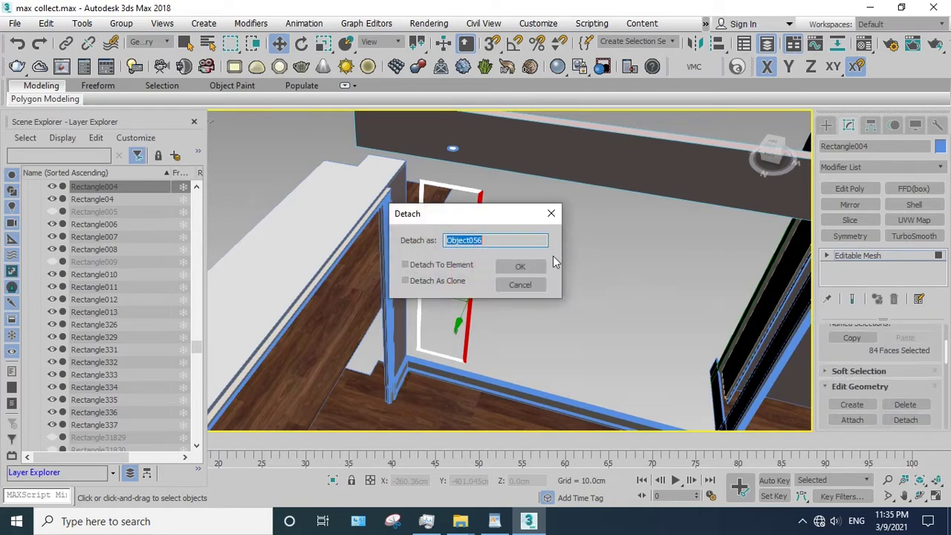
left_click(521, 266)
- Detach the frame's left side and top bar as separate objects
left_click_drag(449, 262, 360, 229)
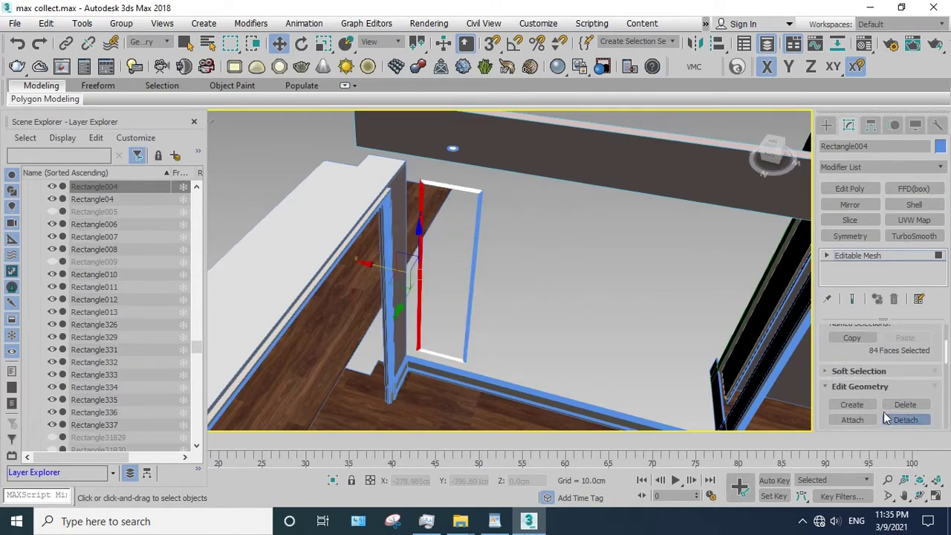
left_click(886, 420)
left_click(532, 266)
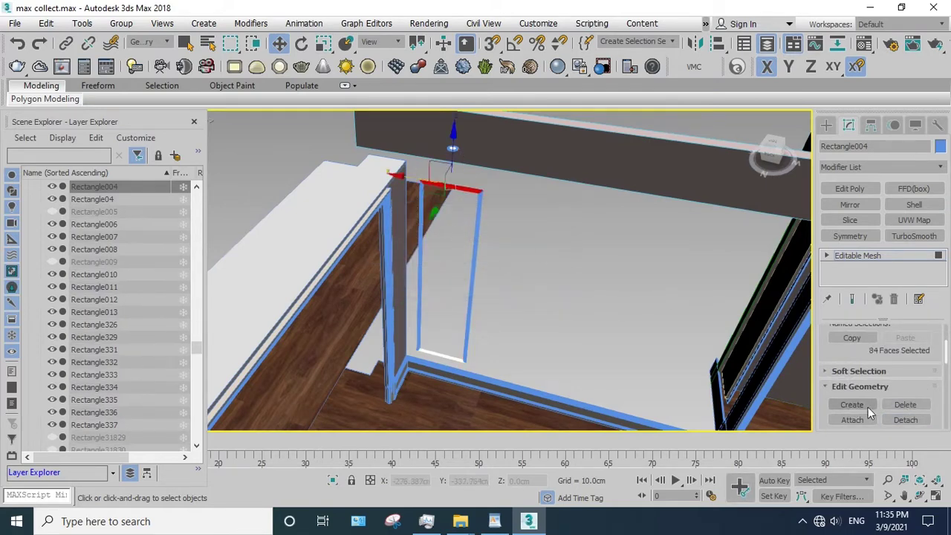
left_click(904, 420)
left_click(534, 265)
- Hide the detached frame pieces, including top piece Object058
left_click(860, 257)
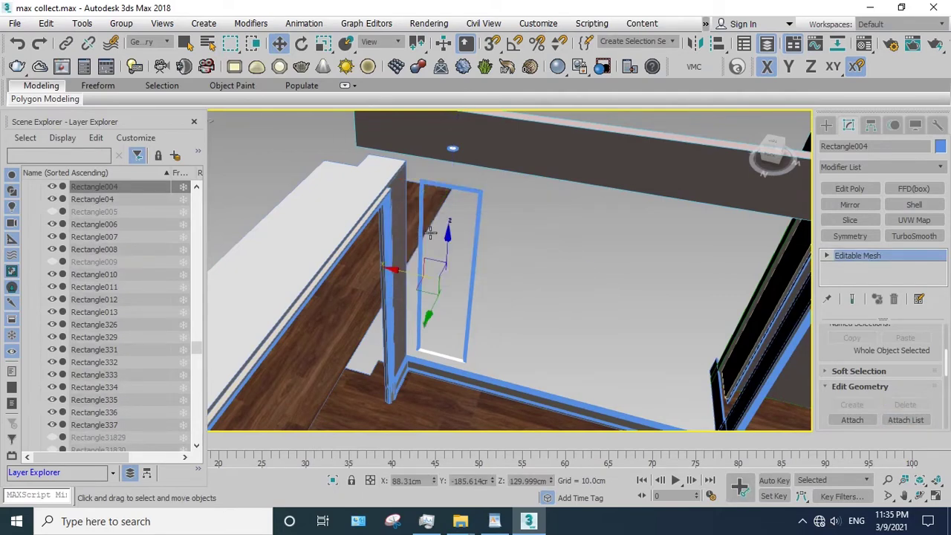
left_click(475, 281, "ctrl")
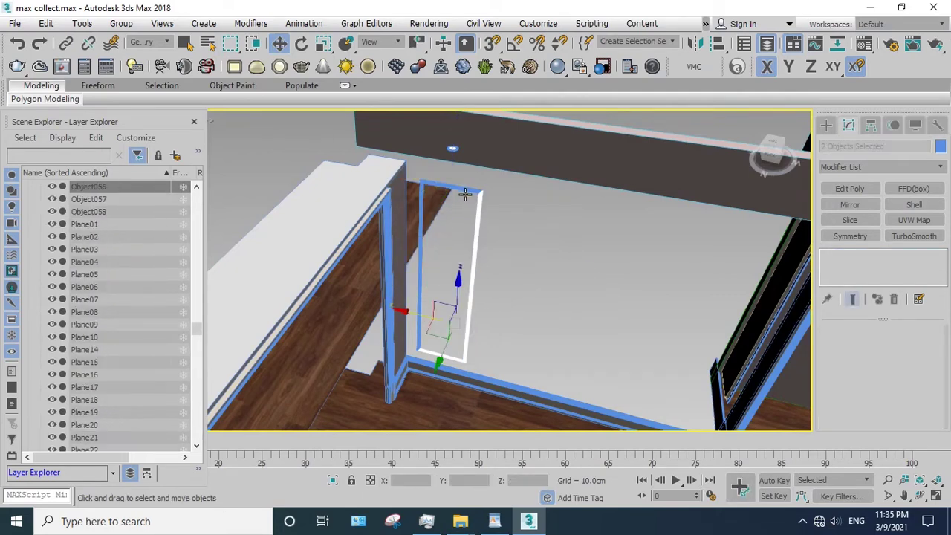
left_click(446, 248, "ctrl")
right_click(429, 262)
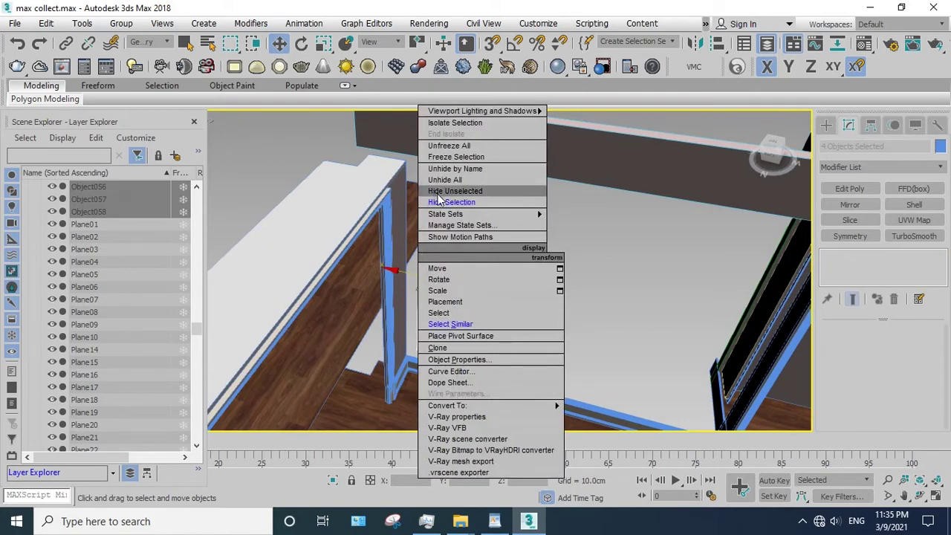
left_click(483, 204)
mouse_move(485, 212)
middle_mouse_down()
mouse_move(472, 185)
mouse_move(454, 218)
mouse_move(371, 219)
mouse_move(371, 200)
mouse_move(397, 178)
middle_mouse_up()
left_click(372, 200)
- Hide the leftover frame piece and select the white frame Line029
right_click(372, 176)
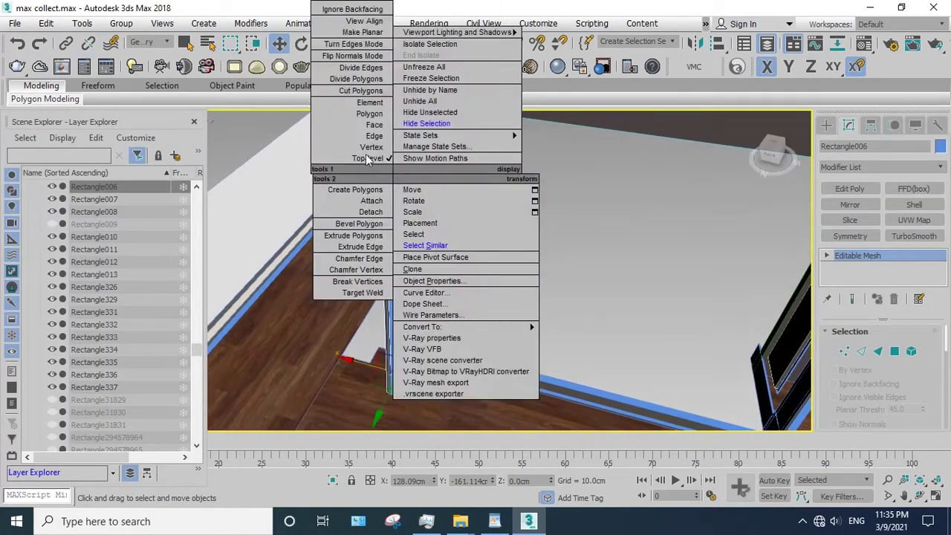
left_click(417, 124)
left_click(401, 181)
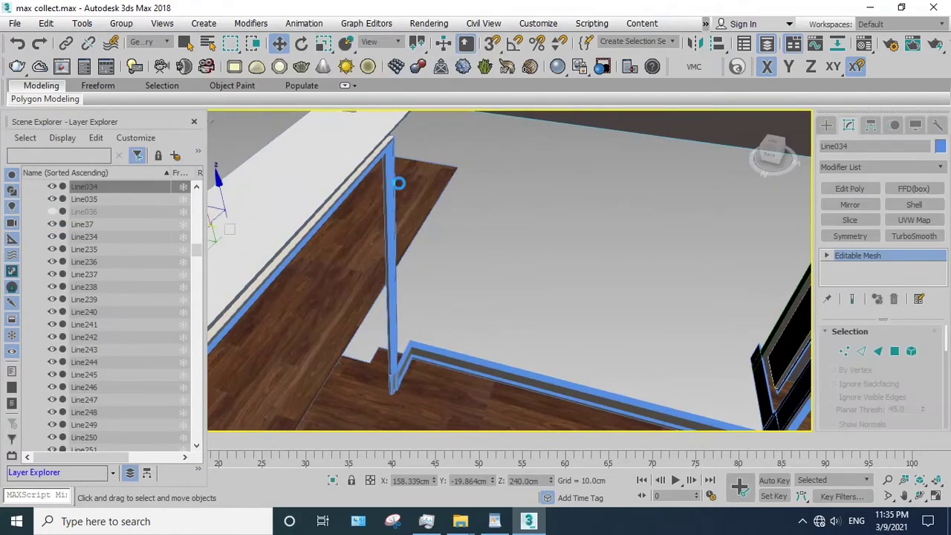
left_click(399, 182)
left_click(919, 495)
mouse_move(510, 272)
left_mouse_down()
mouse_move(319, 196)
mouse_move(466, 228)
mouse_move(436, 235)
left_mouse_up()
right_click(436, 236)
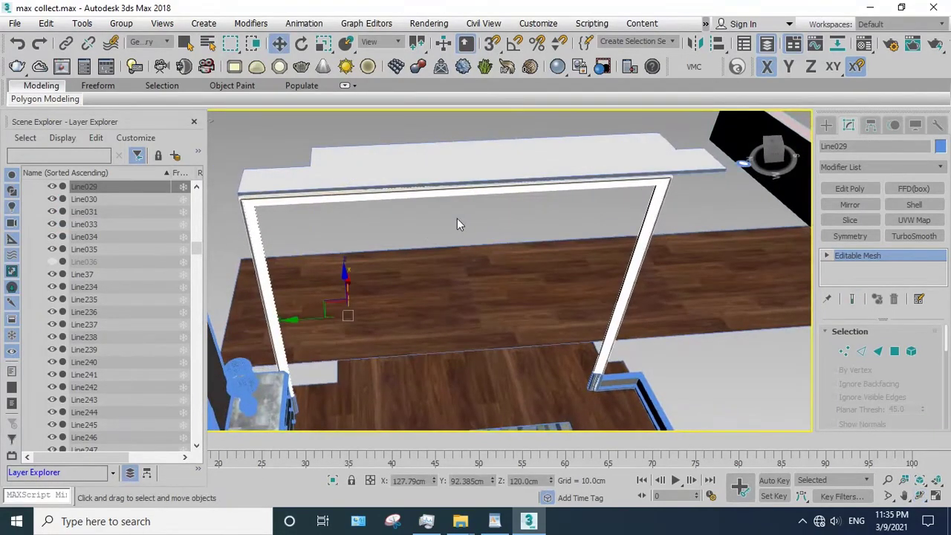
left_click_drag(329, 327, 481, 308)
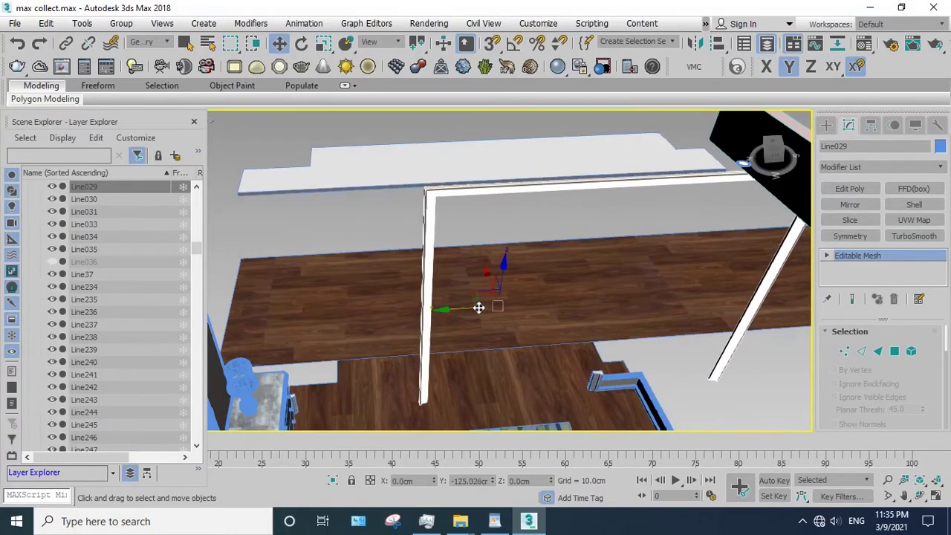
right_click(480, 308)
- Detach Line029's top bar polygons as a new object, Object059
key("5")
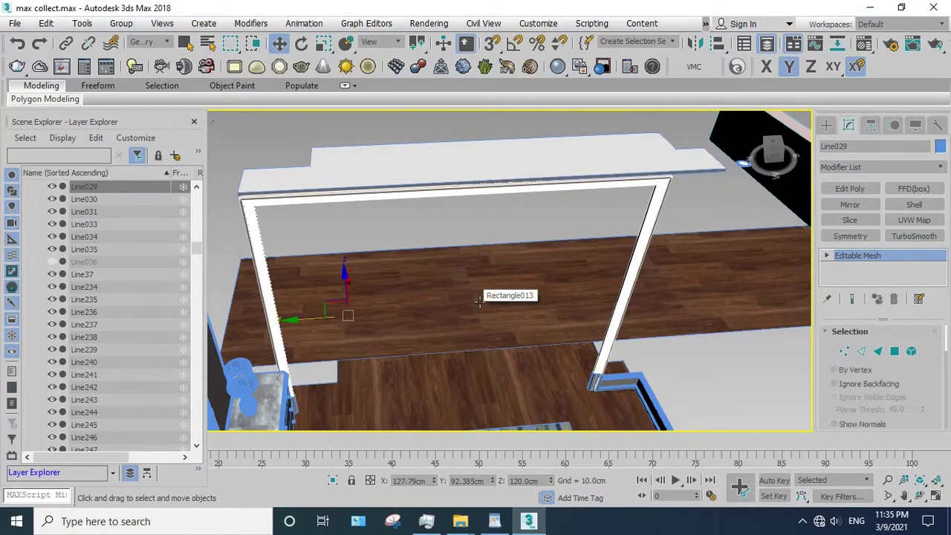
left_click(473, 207)
key("4")
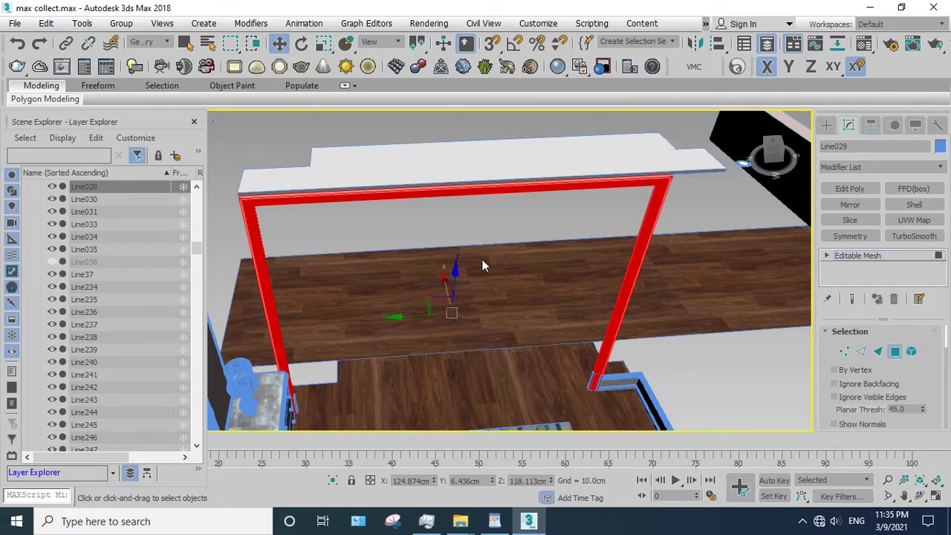
left_click(451, 195)
left_click_drag(933, 421, 926, 297)
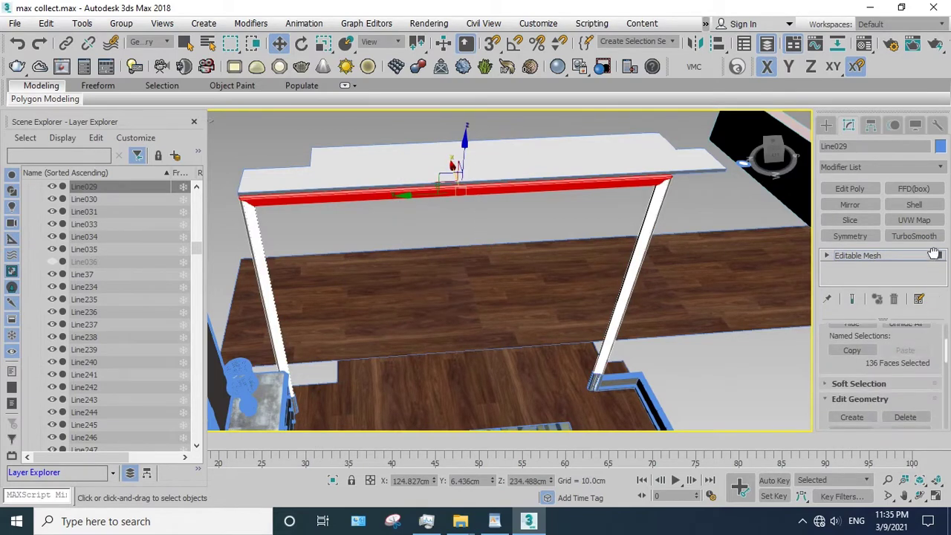
left_click(908, 402)
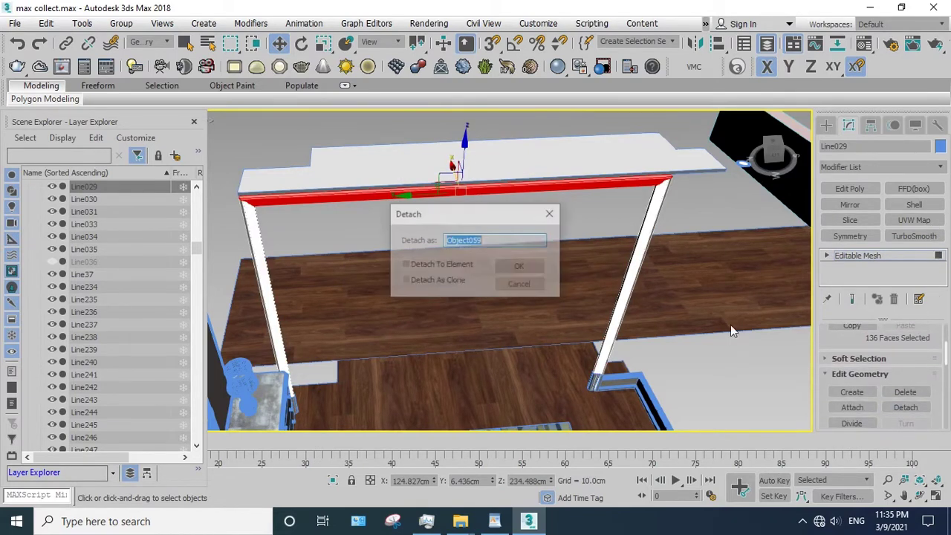
left_click(528, 271)
- Detach the right leg, then hide it together with the top bar
left_click_drag(698, 258, 457, 340)
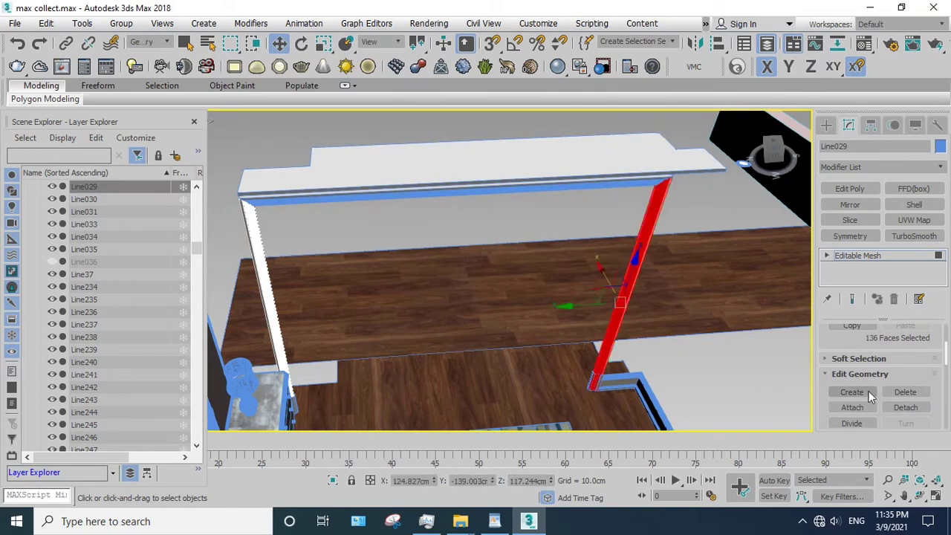
left_click(906, 407)
left_click(523, 270)
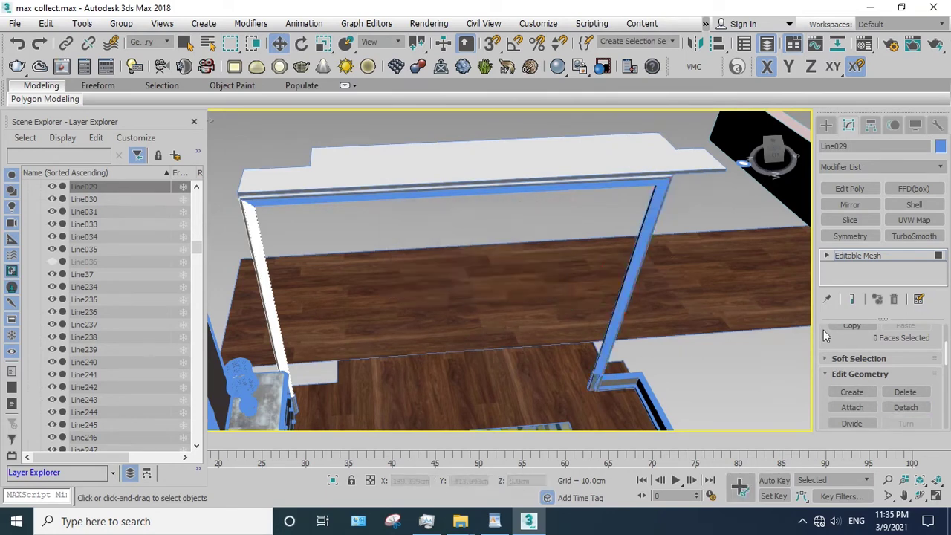
left_click(869, 254)
left_click(355, 199, "ctrl")
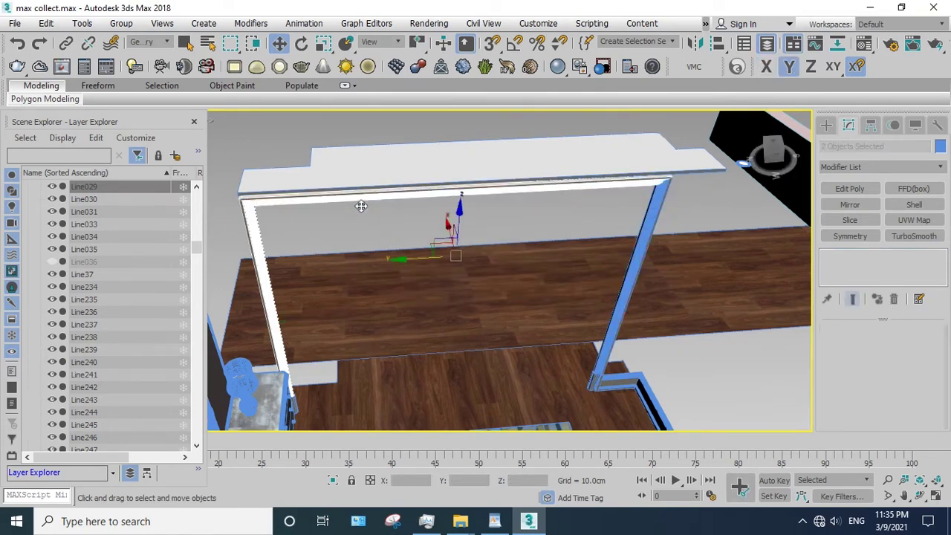
left_click(645, 253, "ctrl")
right_click(644, 249)
left_click(676, 188)
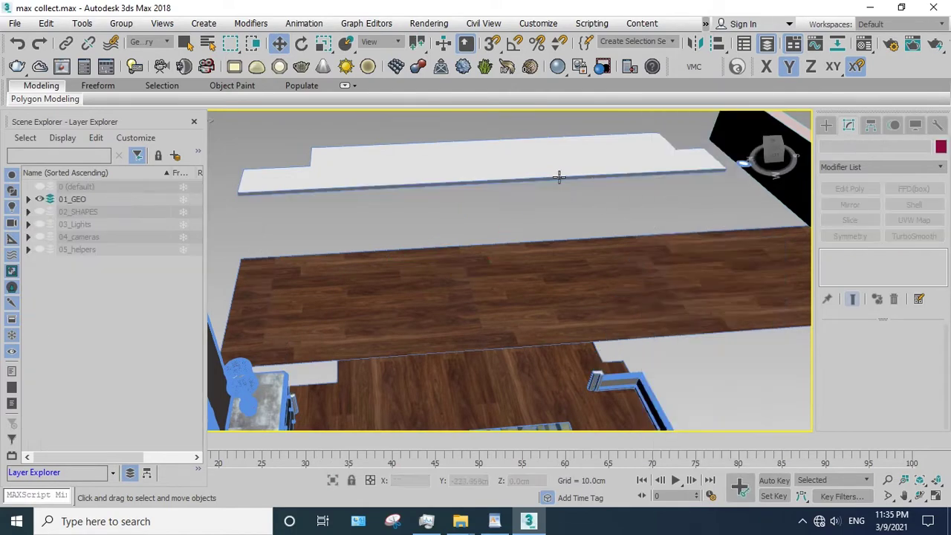
left_click(560, 177)
right_click(603, 174)
- Hide the white and black boards, then undo to restore the hidden wall boxes
left_click(637, 121)
mouse_move(637, 121)
middle_mouse_down()
mouse_move(523, 184)
mouse_move(563, 198)
middle_mouse_up()
left_click(643, 226)
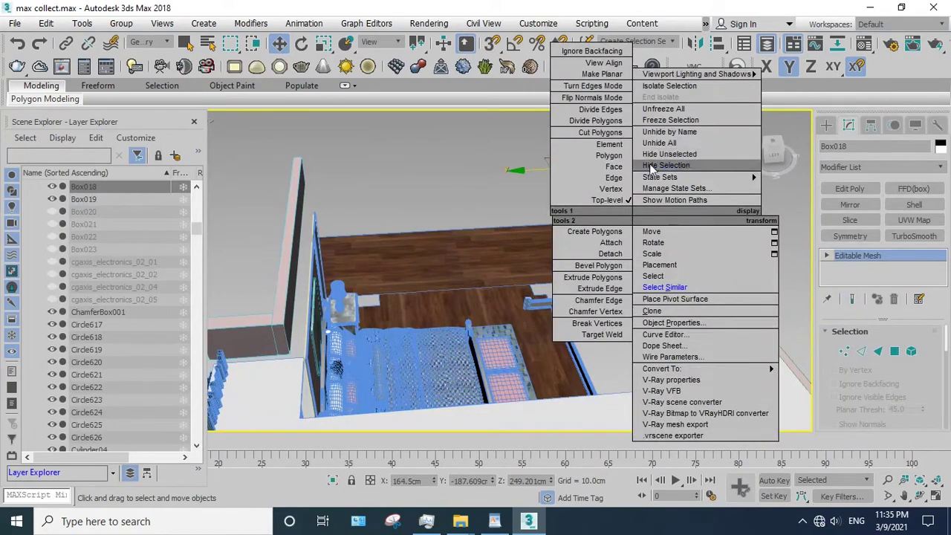
left_click(663, 165)
key("ctrl+z")
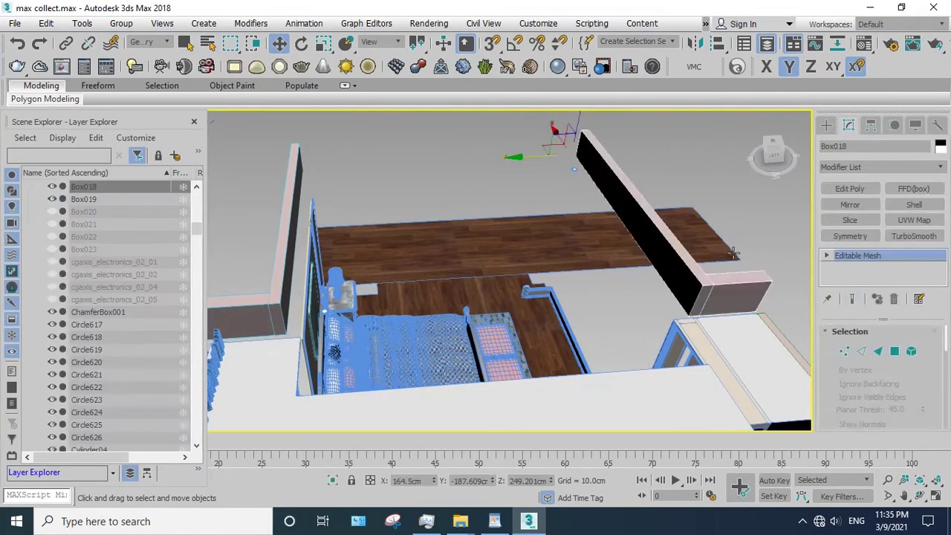
- Hide the selected wall boxes at the room corner
scroll(654, 223, "up", 3)
middle_click_drag(669, 250, 633, 245)
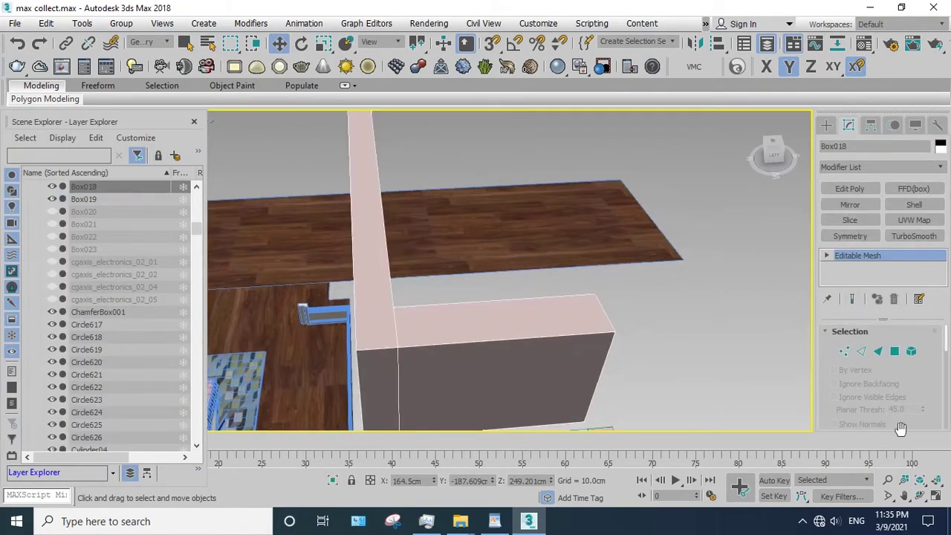
left_click(919, 481)
mouse_move(393, 276)
left_mouse_down()
mouse_move(553, 233)
mouse_move(505, 261)
mouse_move(355, 169)
left_mouse_up()
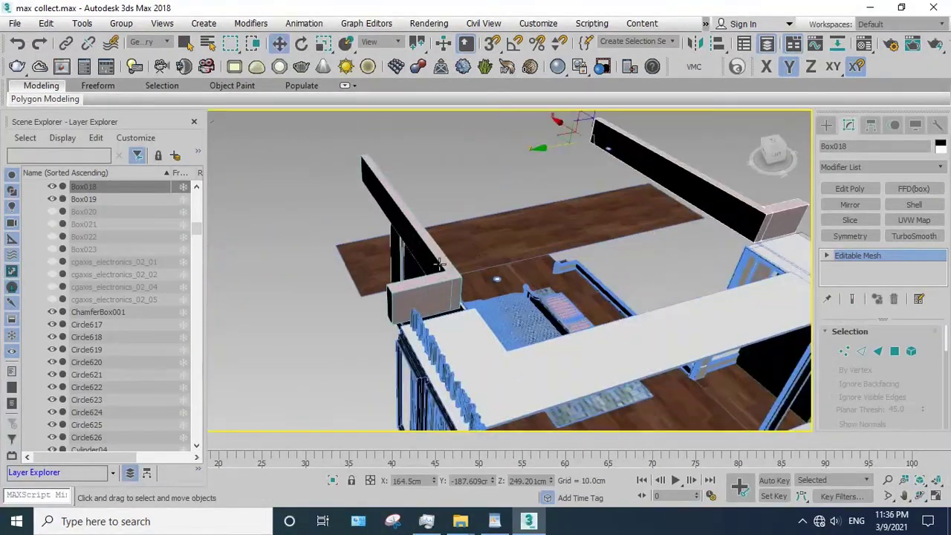
right_click(355, 170)
left_click(463, 204)
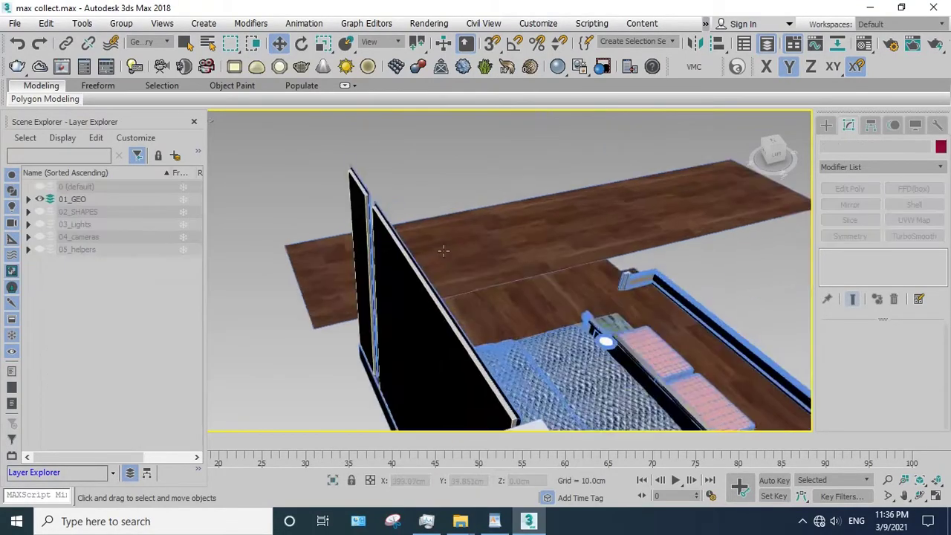
- Zoom to the cushions and hide the front cushion
left_click(429, 383)
key("z")
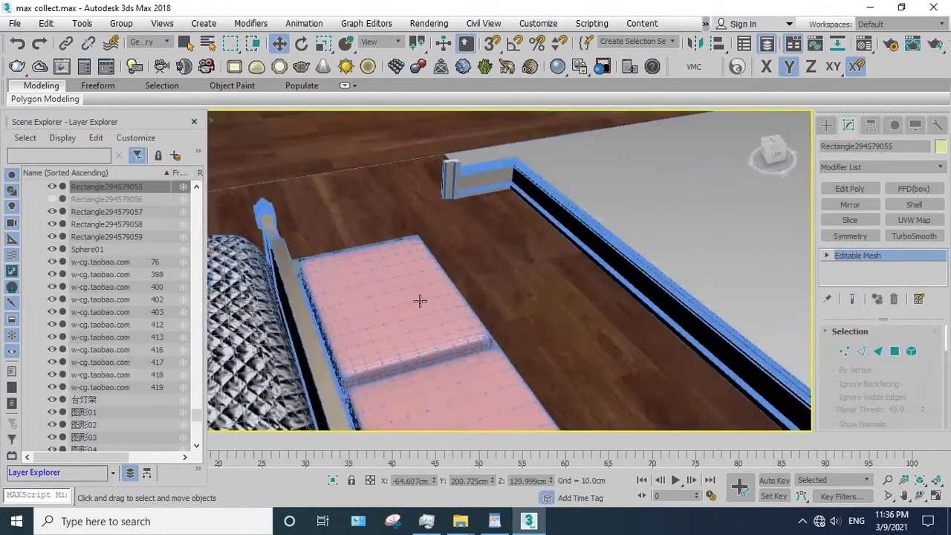
left_click(921, 495)
left_click_drag(436, 265, 503, 264)
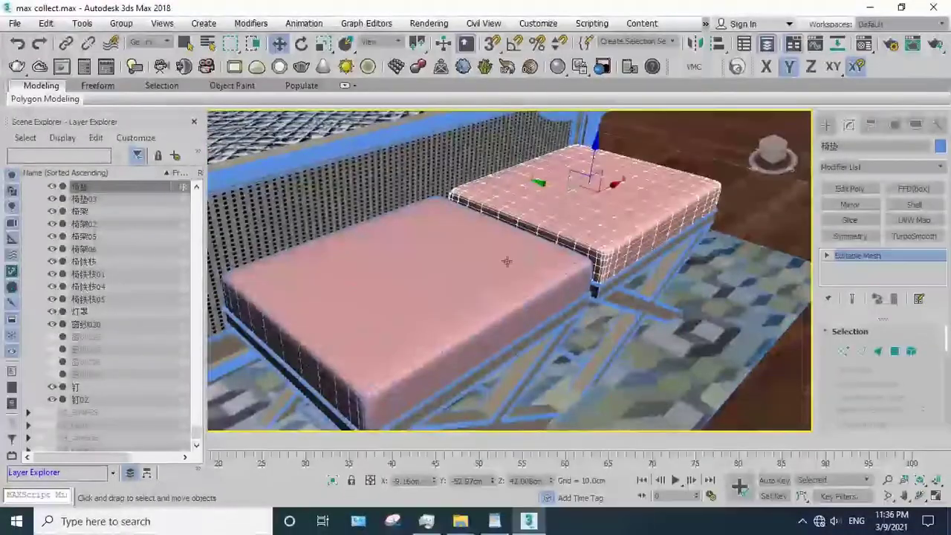
left_click(477, 267)
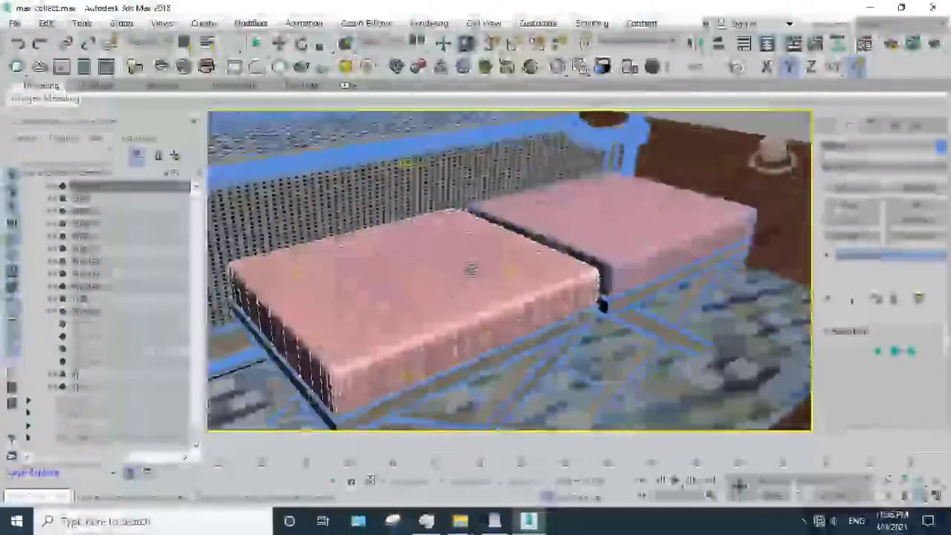
right_click(467, 267)
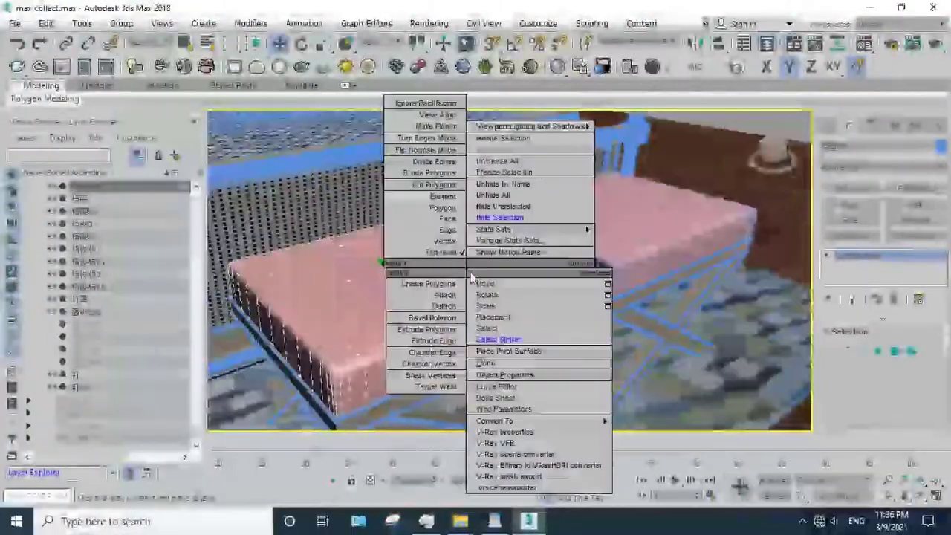
middle_click_drag(494, 226, 620, 218)
right_click(609, 212)
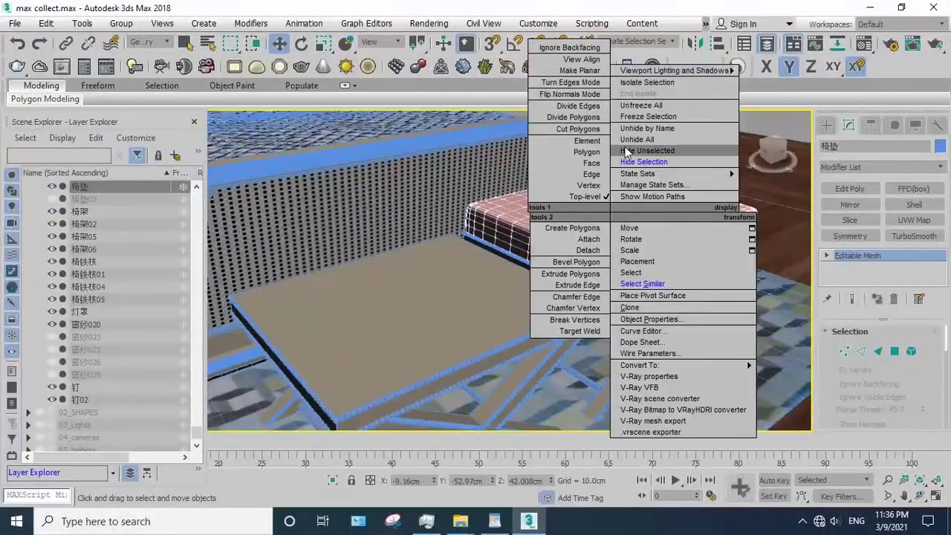
left_click(636, 162)
- Hide the bench top below the cushion
left_click(469, 278)
middle_click_drag(469, 278, 476, 250)
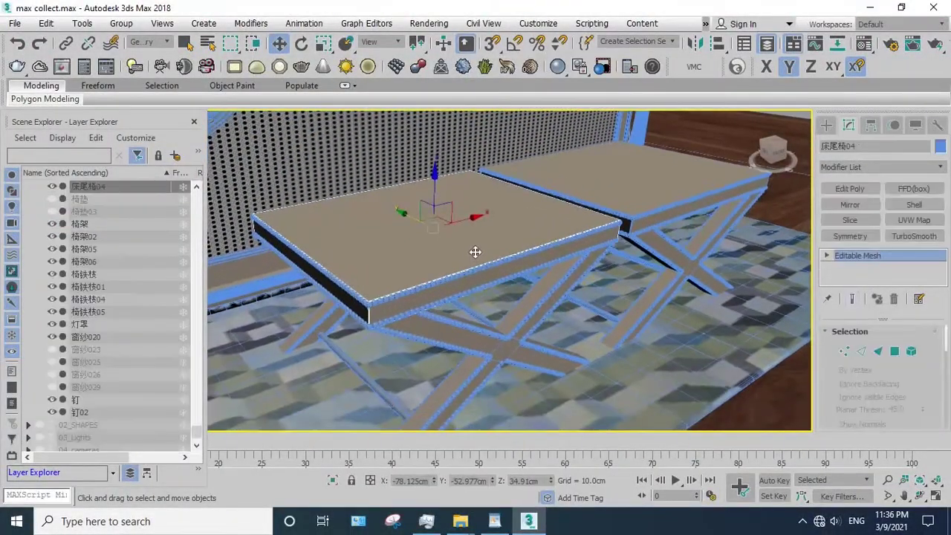
right_click(465, 240)
left_click(509, 191)
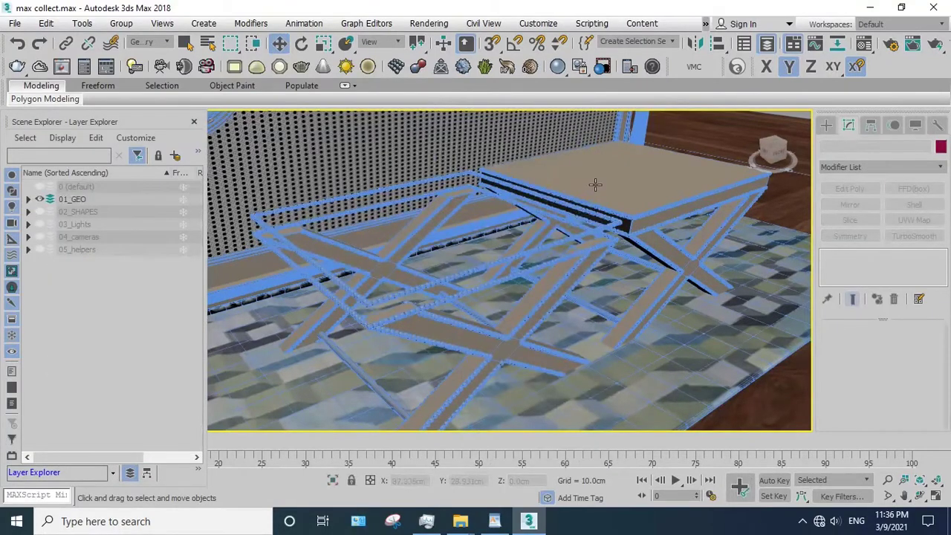
- Bring the bench seat back into view, then hide it separately
left_click(566, 249)
scroll(567, 249, "up", 3)
scroll(612, 196, "down", 3)
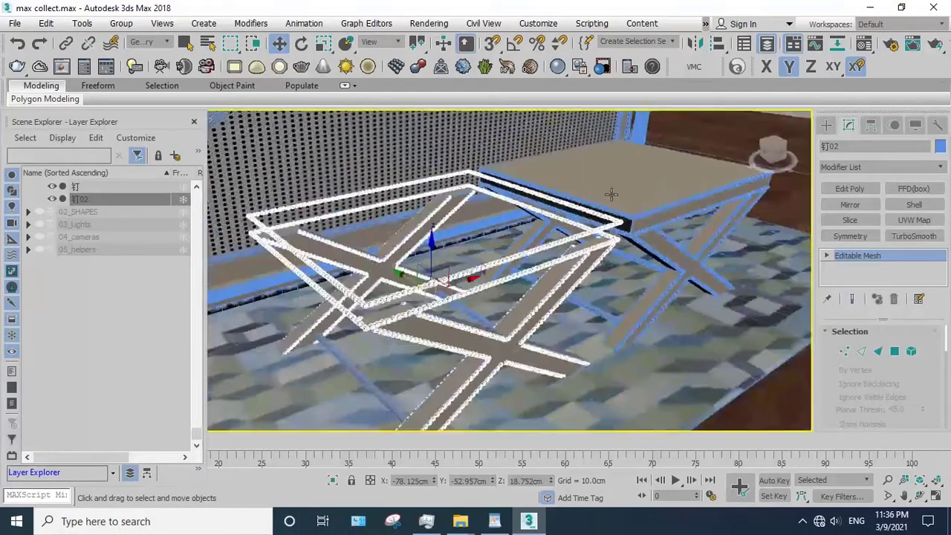
middle_click_drag(612, 196, 476, 275, "alt")
right_click(422, 195)
left_click(457, 156)
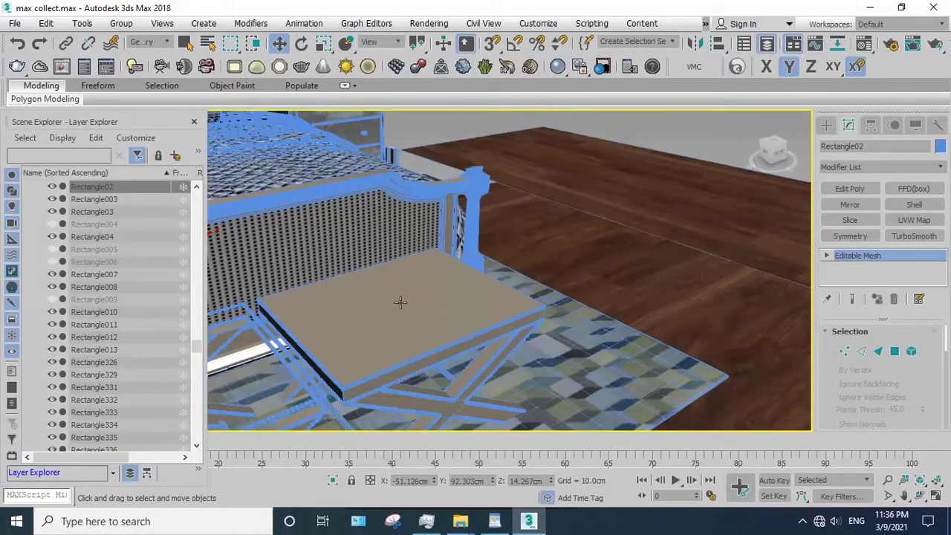
left_click(398, 310)
right_click(446, 273)
left_click(476, 227)
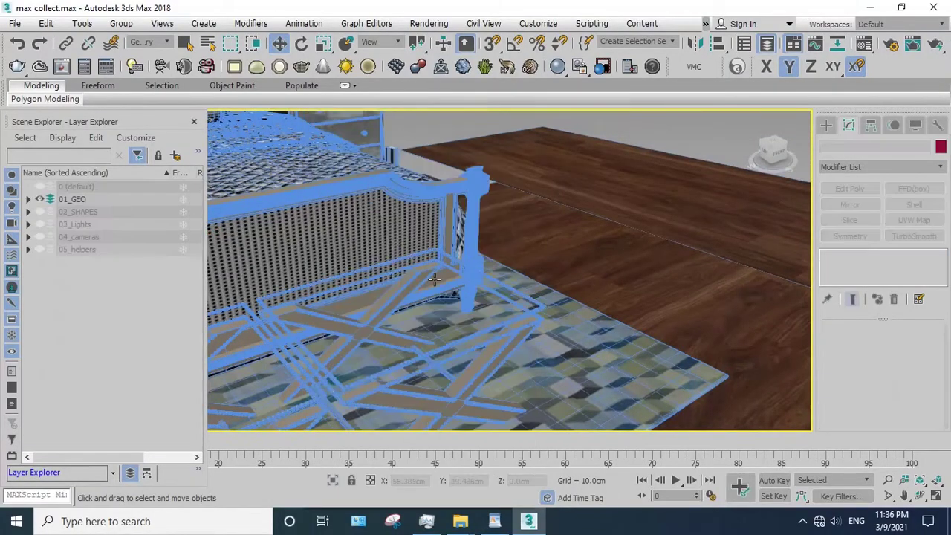
- Select the studded trim, then hide a chair frame near the bench legs
scroll(522, 182, "up", 3)
middle_click_drag(522, 182, 416, 253, "alt")
left_click(416, 253)
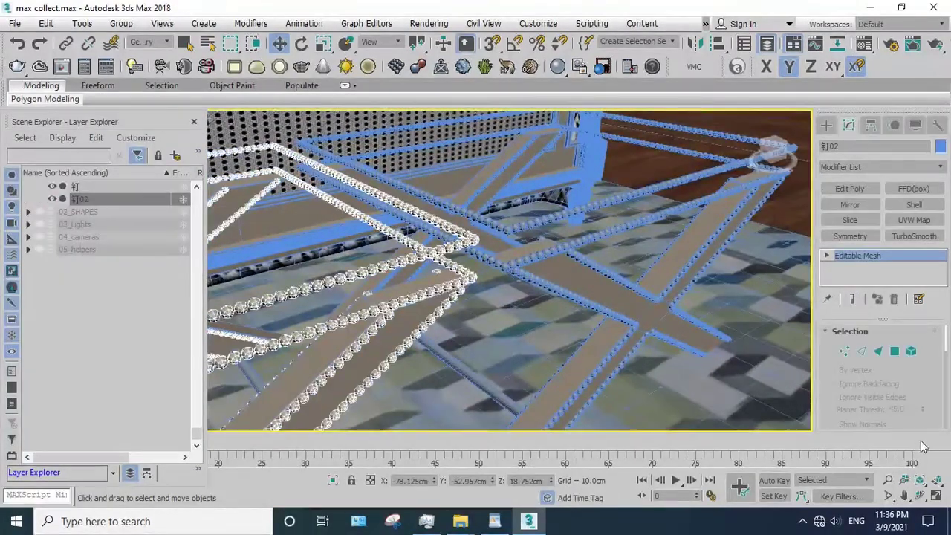
left_click(920, 497)
mouse_move(483, 267)
left_mouse_down()
mouse_move(440, 224)
mouse_move(493, 231)
left_mouse_up()
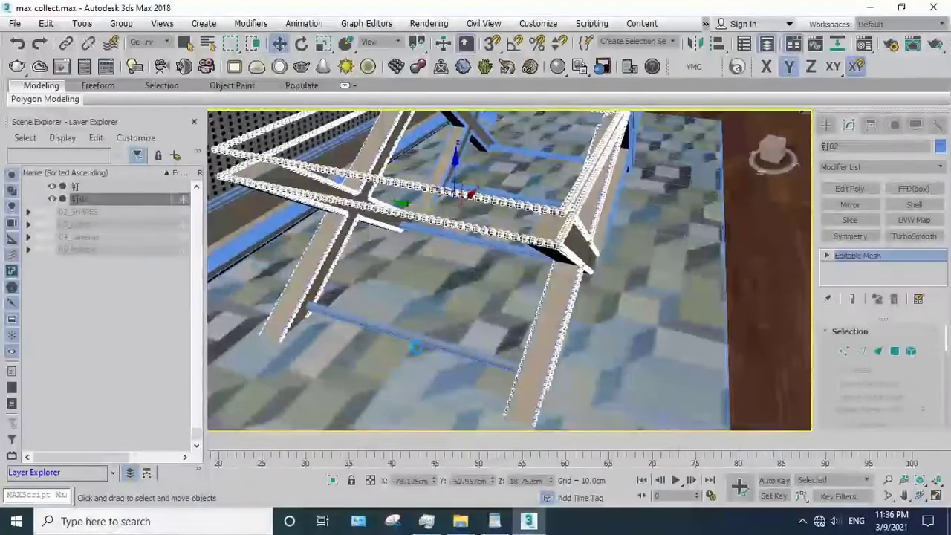
right_click(404, 287)
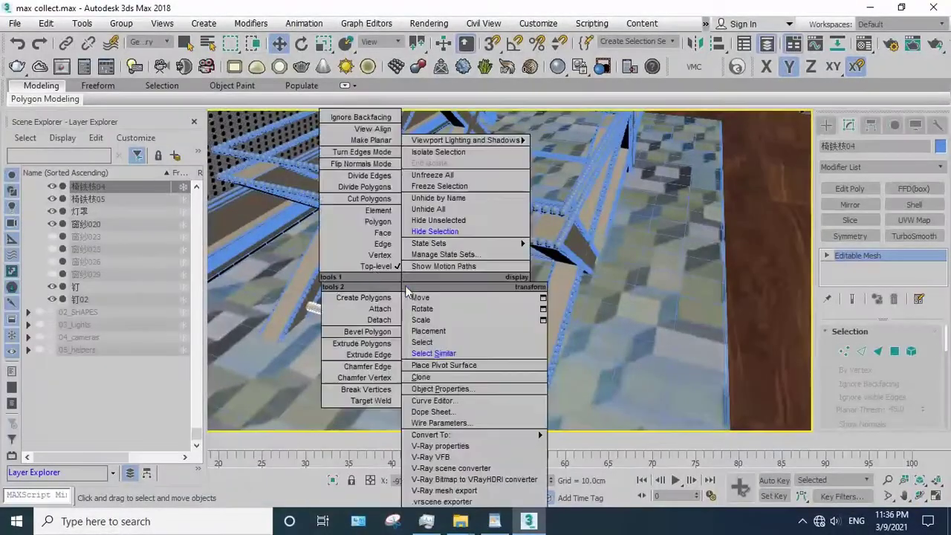
left_click(434, 231)
- Unhide all objects, then hide another bar of the chair frame
mouse_move(435, 231)
middle_mouse_down("alt")
mouse_move(404, 344)
mouse_move(415, 311)
middle_mouse_up("alt")
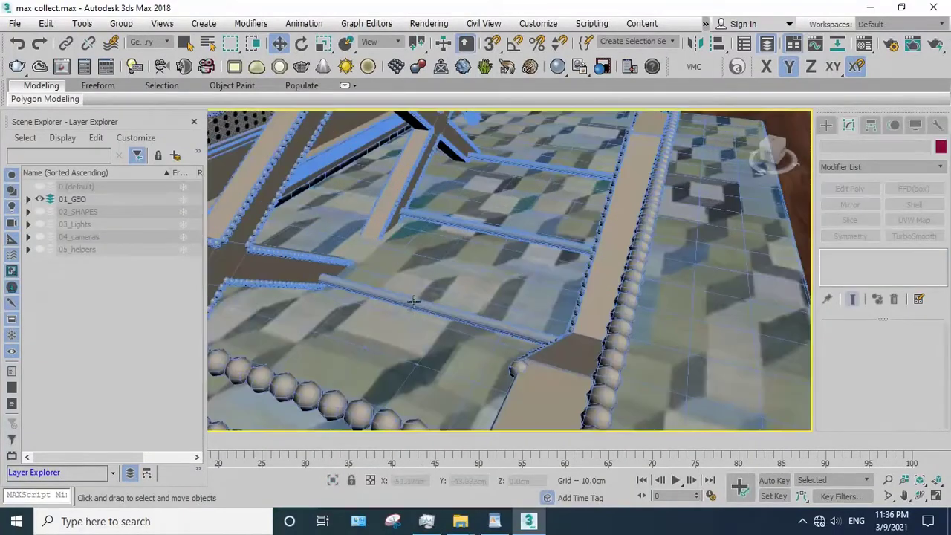
left_click(415, 311)
right_click(415, 311)
left_click(476, 224)
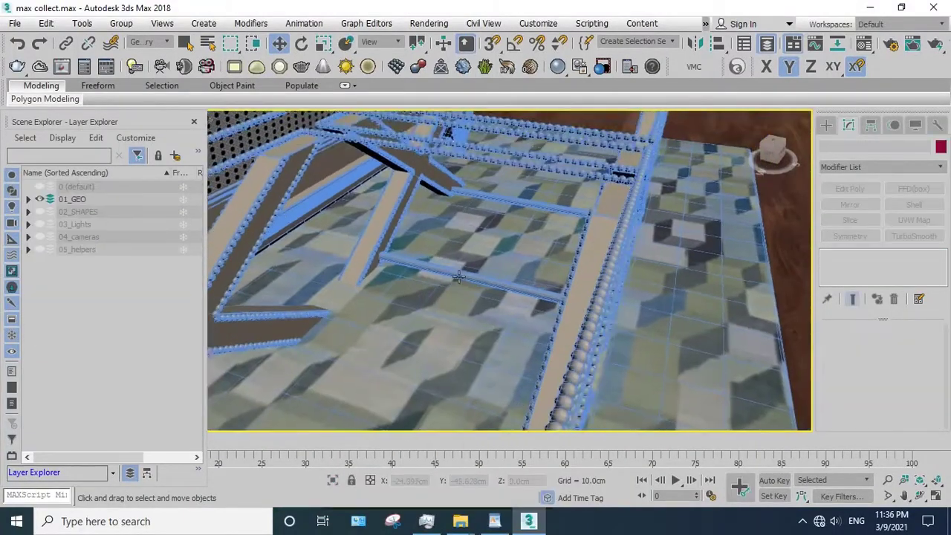
right_click(462, 277)
left_click(480, 200)
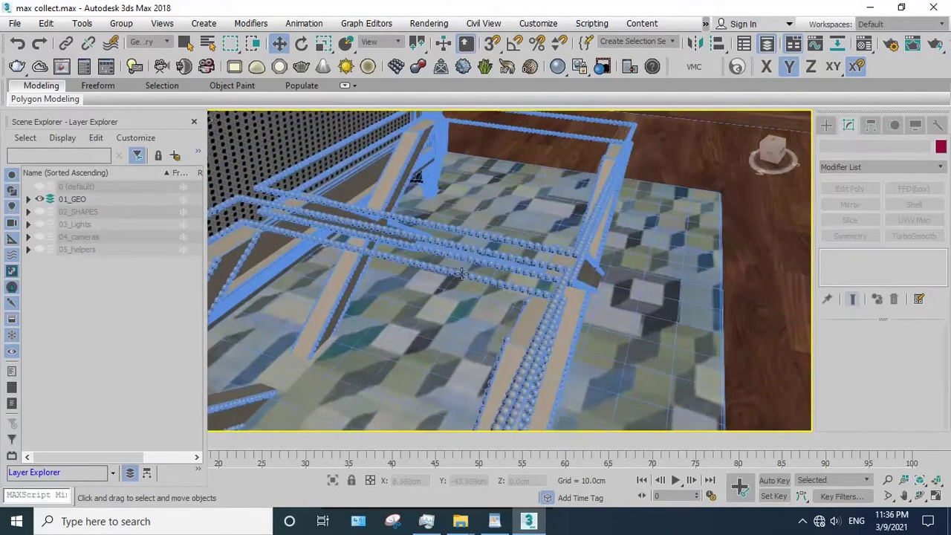
- Hide another chair frame and the frame 椅架05
mouse_move(480, 201)
middle_mouse_down()
mouse_move(461, 282)
mouse_move(435, 311)
middle_mouse_up()
left_click(404, 377)
right_click(397, 282)
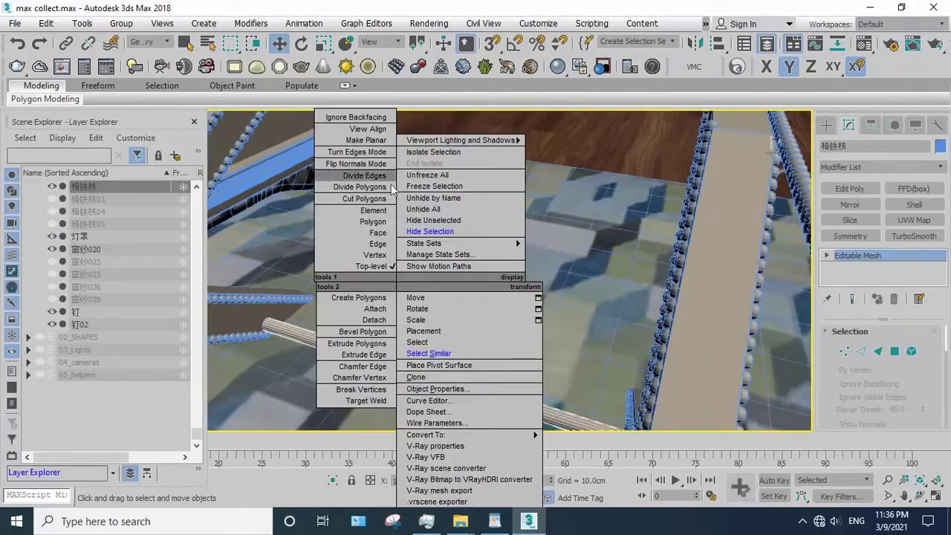
left_click(424, 234)
middle_click_drag(451, 270, 457, 272, "alt")
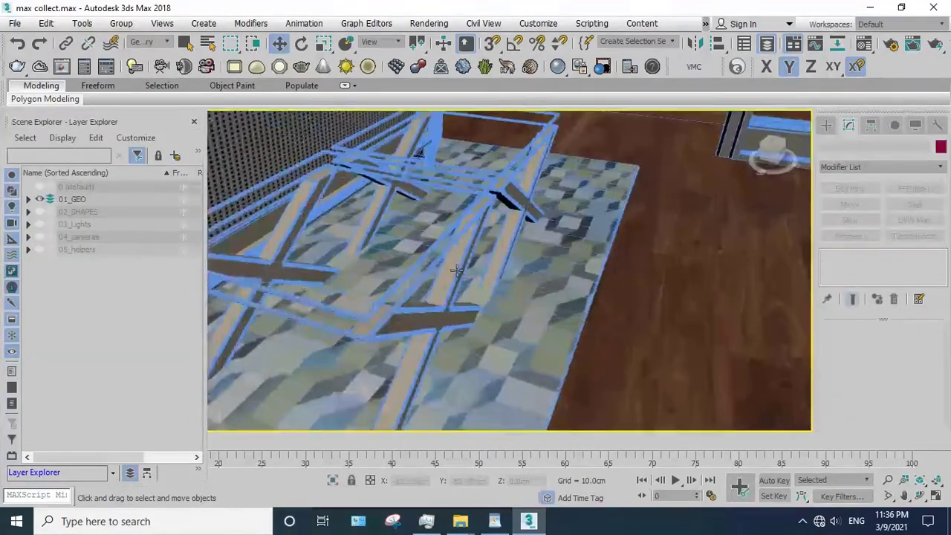
left_click(457, 272)
right_click(457, 279)
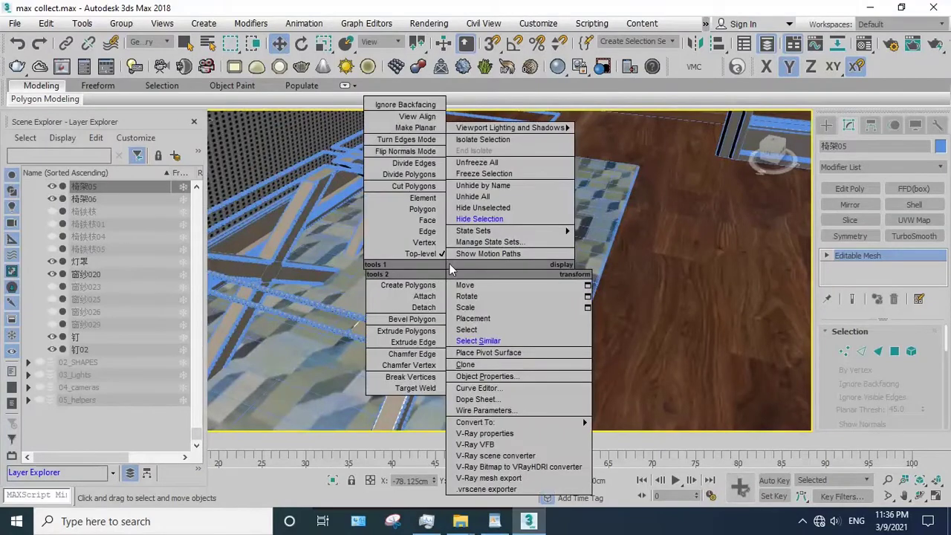
left_click(475, 214)
- Hide three chair frames including 椅架02 and 椅架06, then select the studded trim piece
mouse_move(475, 214)
middle_mouse_down("alt")
mouse_move(460, 168)
mouse_move(493, 208)
mouse_move(398, 280)
middle_mouse_up("alt")
left_click(493, 207)
left_click(367, 268, "ctrl")
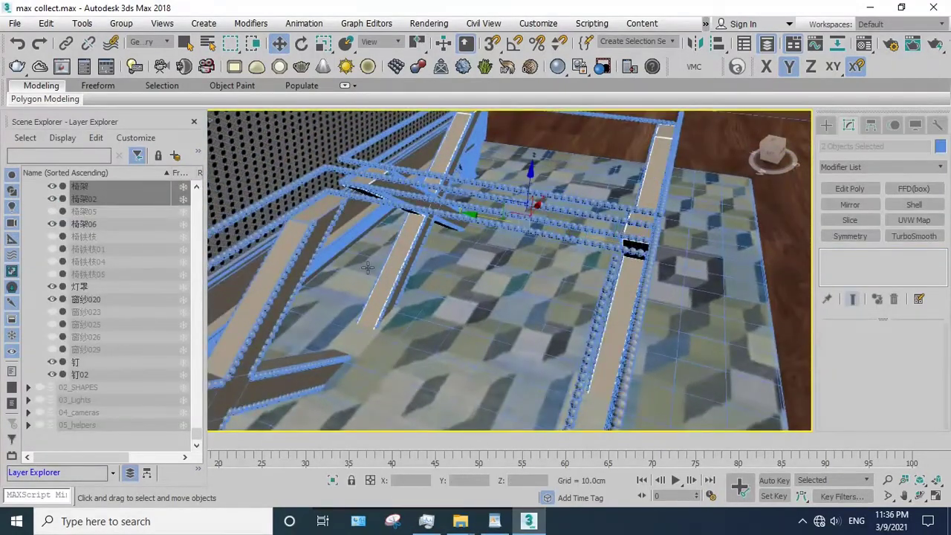
left_click(290, 245, "ctrl")
middle_click_drag(291, 245, 303, 290, "alt")
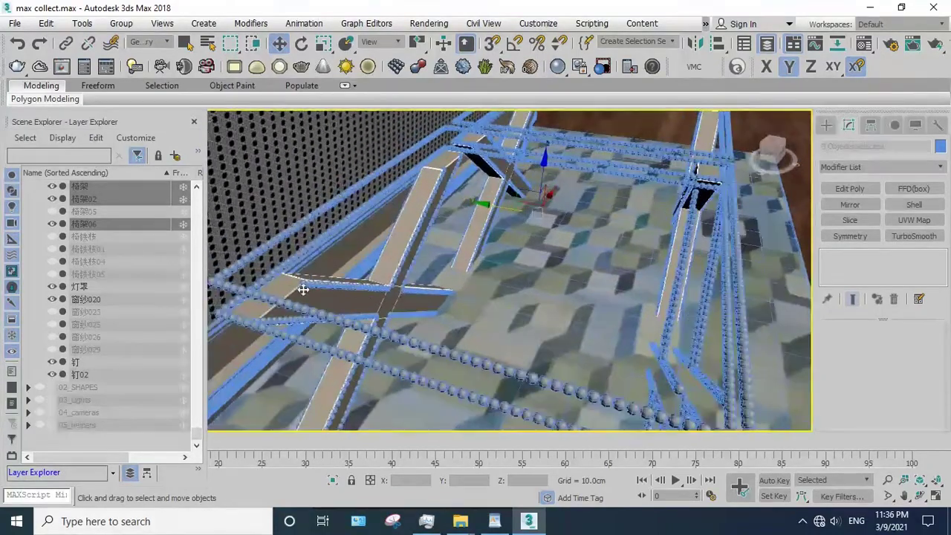
right_click(291, 290)
left_click(372, 228)
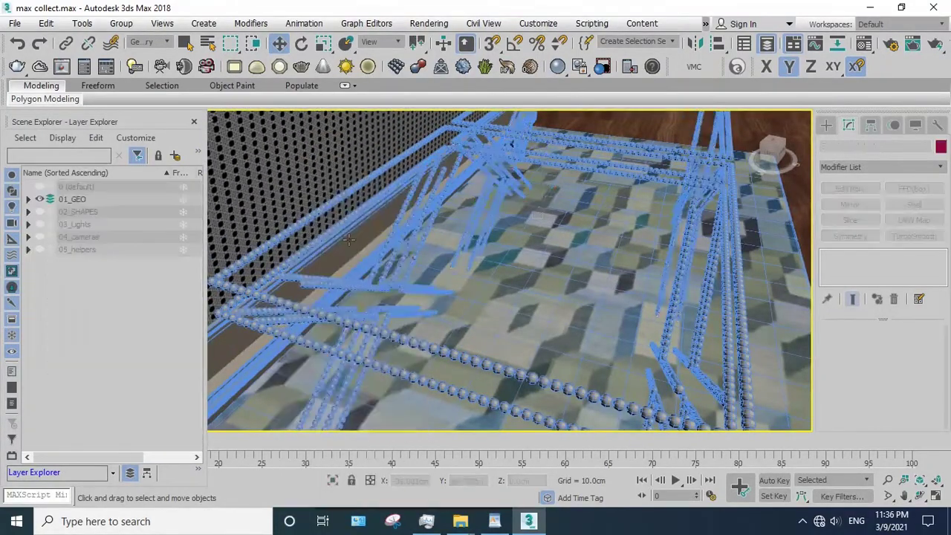
mouse_move(372, 229)
middle_mouse_down("alt")
mouse_move(423, 240)
mouse_move(369, 197)
middle_mouse_up("alt")
left_click(378, 232)
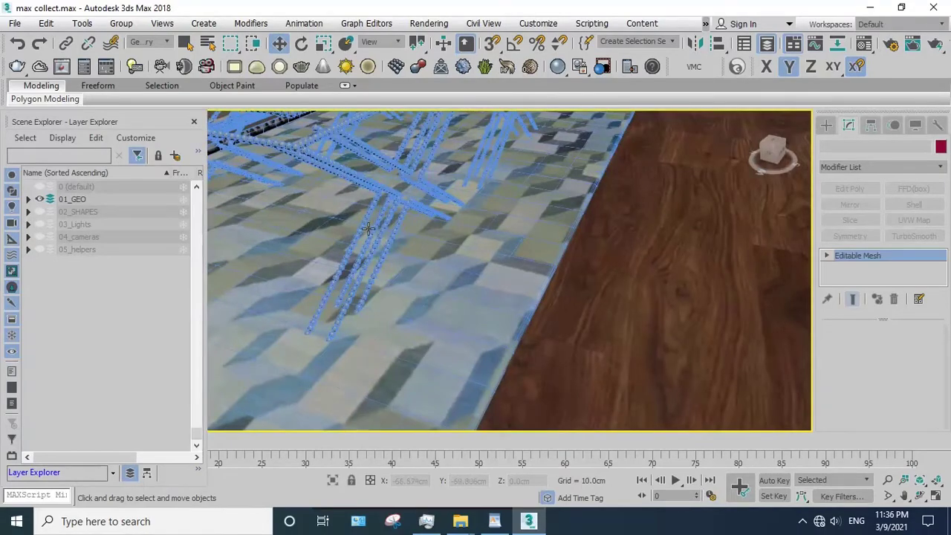
middle_click_drag(377, 232, 441, 288, "alt")
- Orbit to a frontal view of 钉02, leave sub-object mode and isolate it alone
left_click(904, 481)
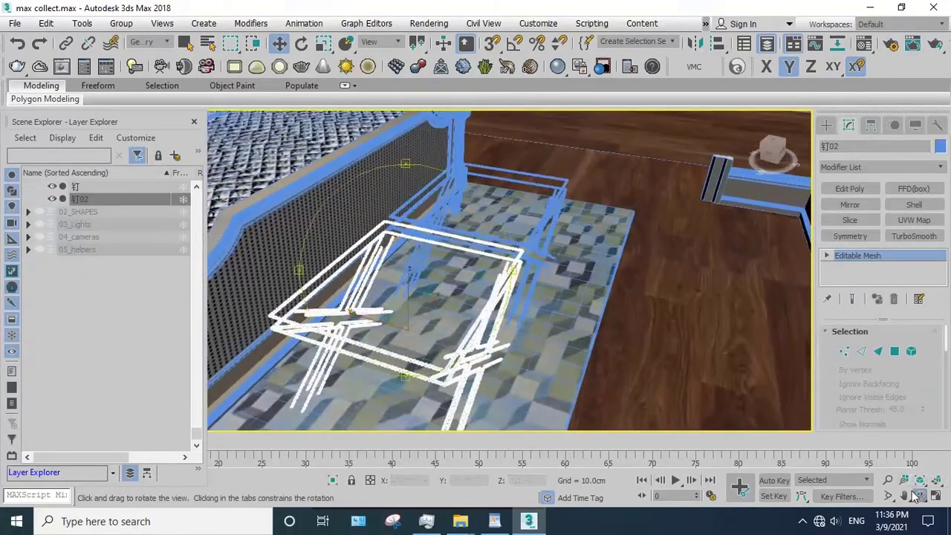
left_click(920, 497)
left_click_drag(411, 268, 411, 311)
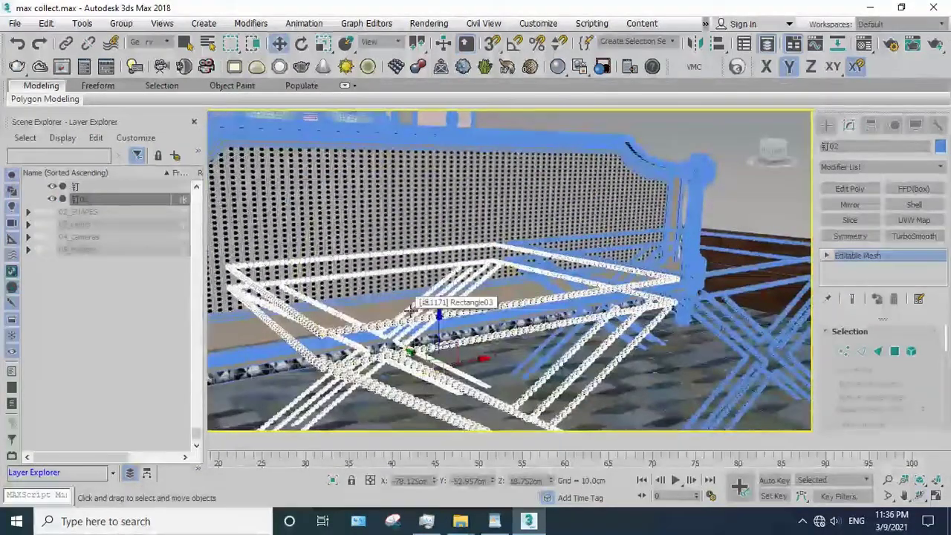
middle_click_drag(411, 311, 388, 290, "alt")
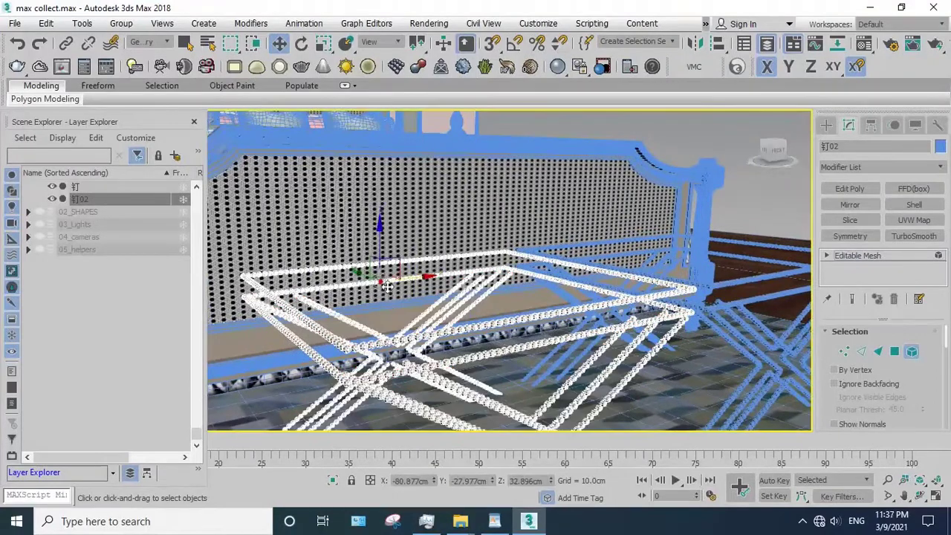
scroll(393, 294, "up", 5)
scroll(362, 269, "down", 5)
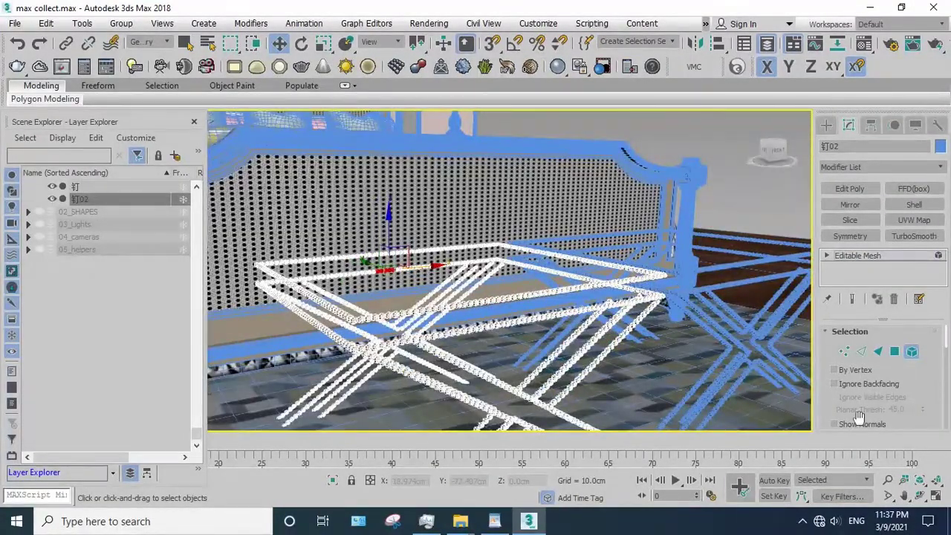
left_click(920, 495)
mouse_move(483, 293)
left_mouse_down()
mouse_move(438, 275)
mouse_move(416, 245)
left_mouse_up()
right_click(212, 126)
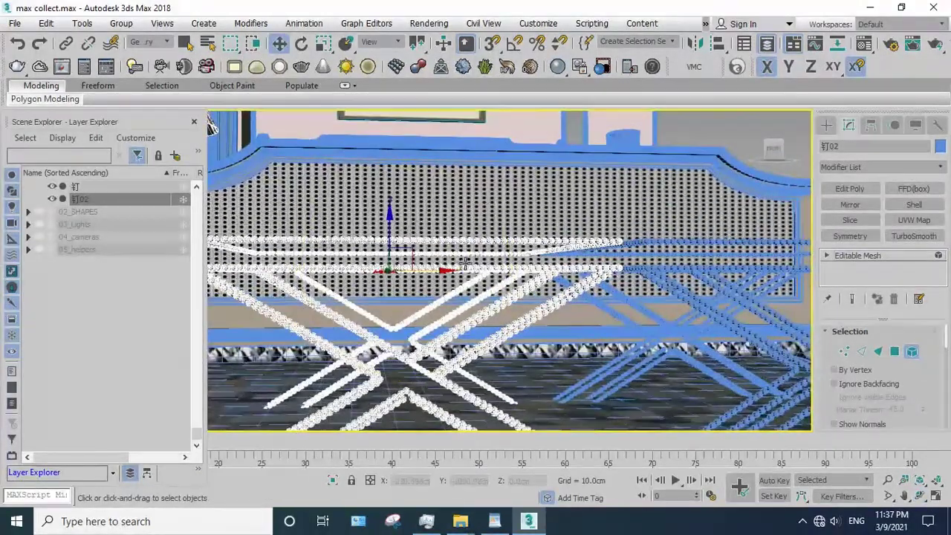
middle_click_drag(309, 193, 487, 241, "alt")
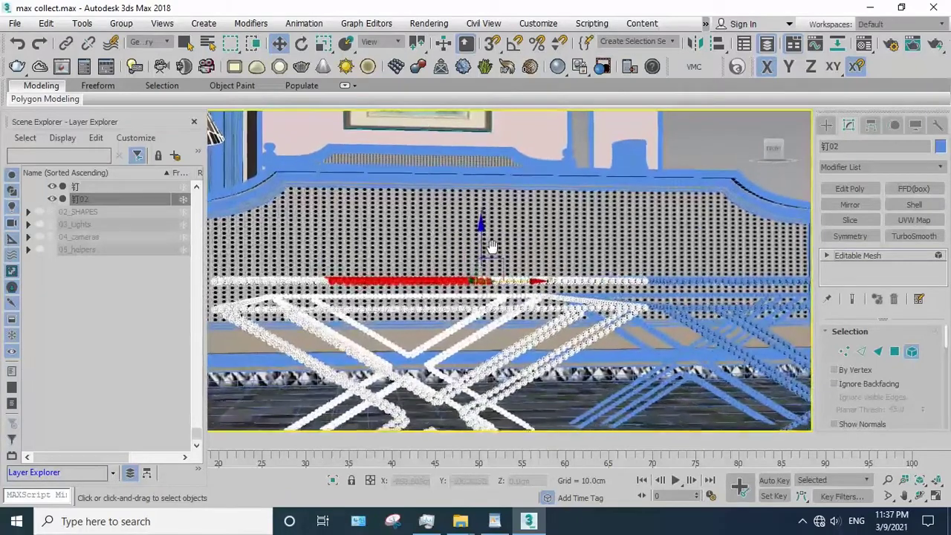
left_click(871, 257)
left_click(334, 481)
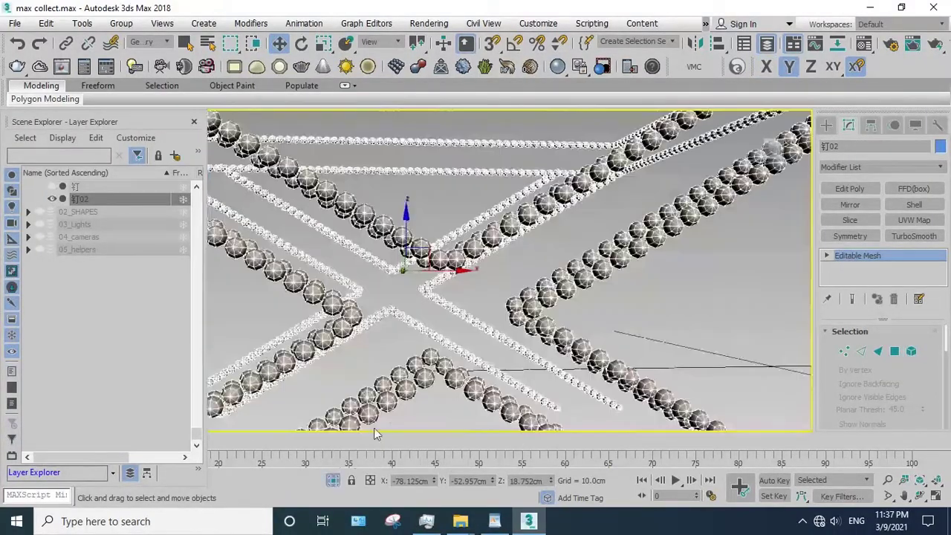
- In the front view at Element level, detach the top row of studs as its own object
key("f")
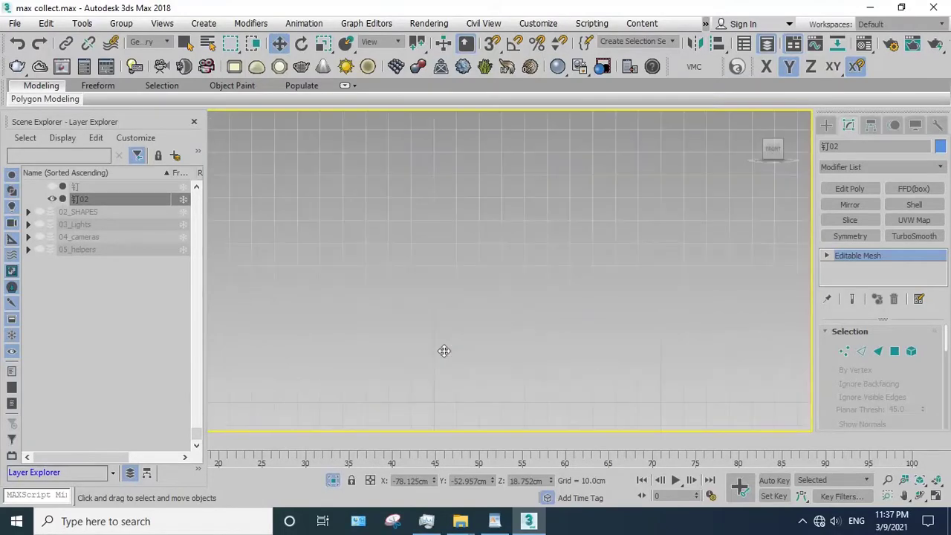
key("z")
scroll(520, 305, "down", 2)
key("5")
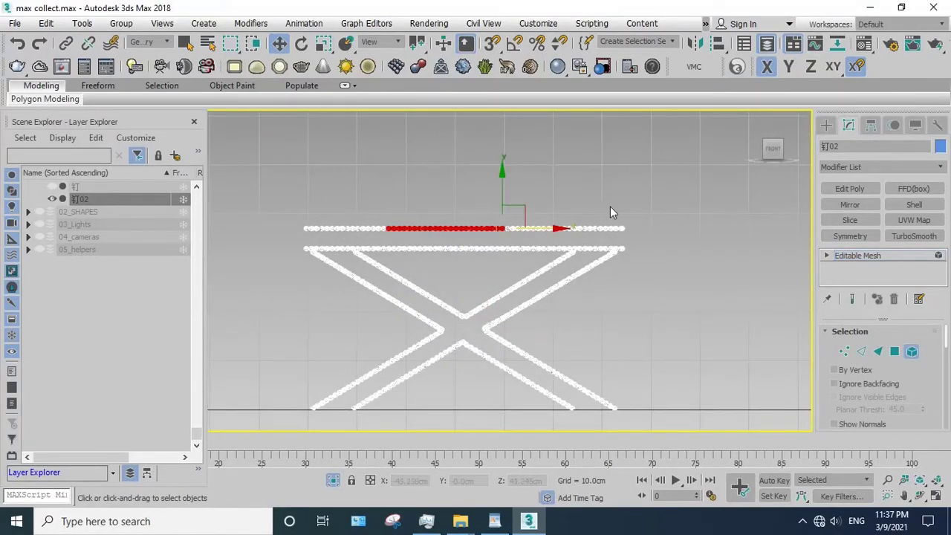
left_click_drag(300, 236, 288, 237)
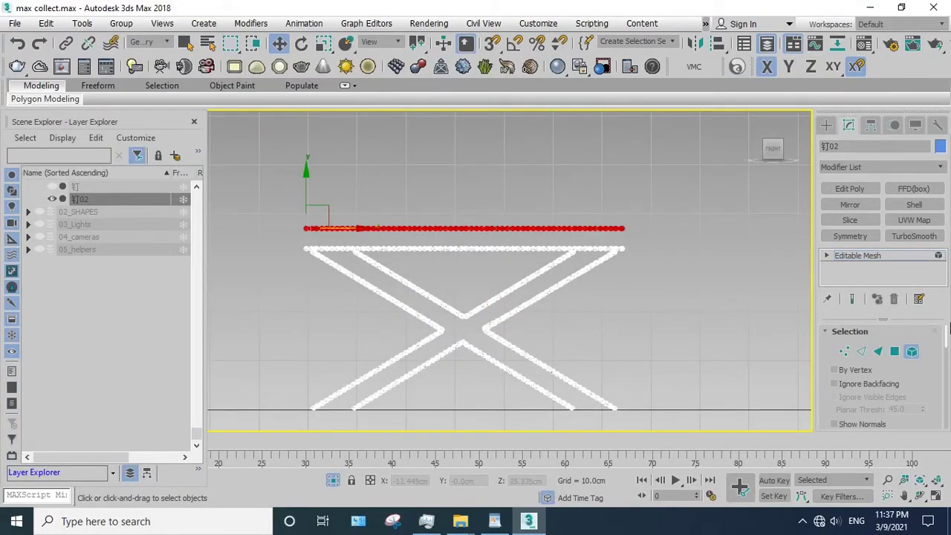
scroll(921, 398, "down", 3)
scroll(912, 368, "down", 1)
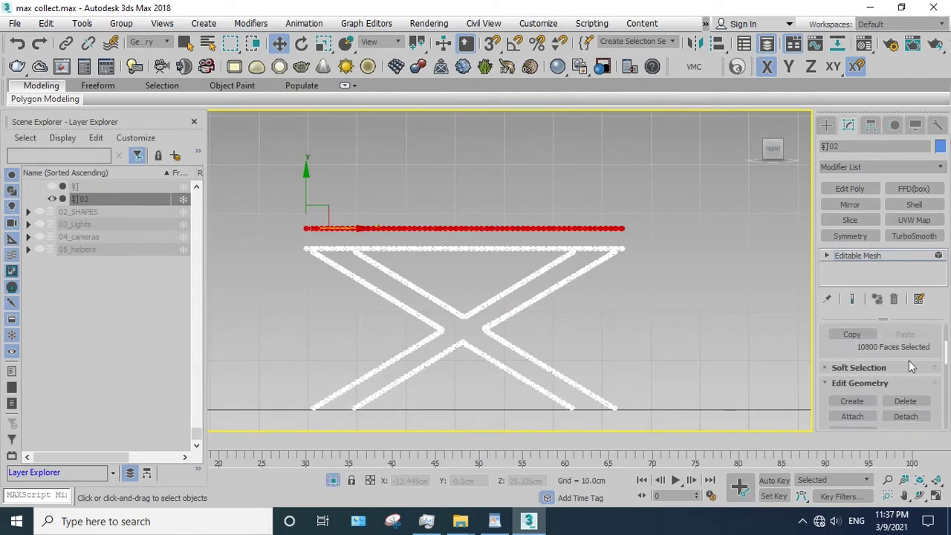
left_click(905, 416)
left_click(519, 266)
- Detach the right rail and diagonal studs as a separate object
left_click_drag(611, 249, 644, 243)
left_click(640, 305)
scroll(585, 255, "up", 3)
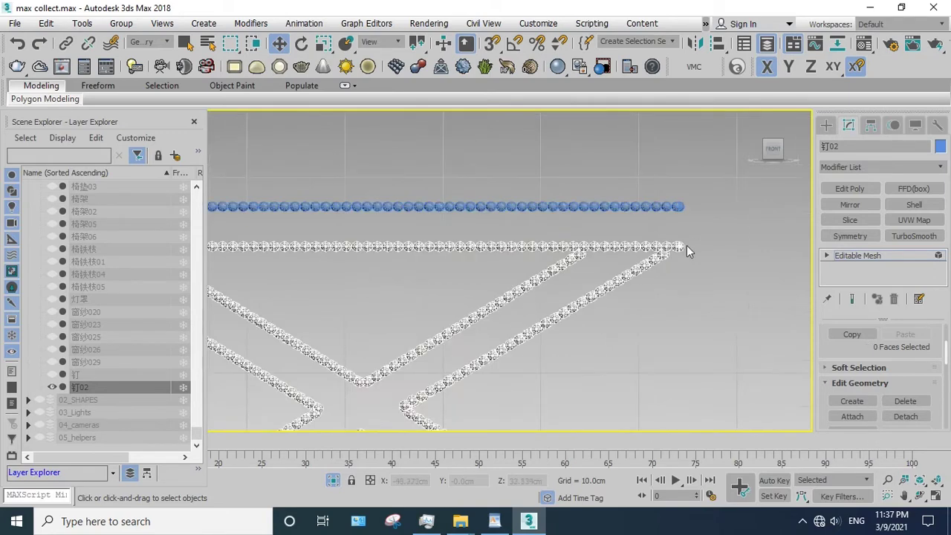
left_click_drag(340, 256, 342, 256)
scroll(535, 271, "down", 2)
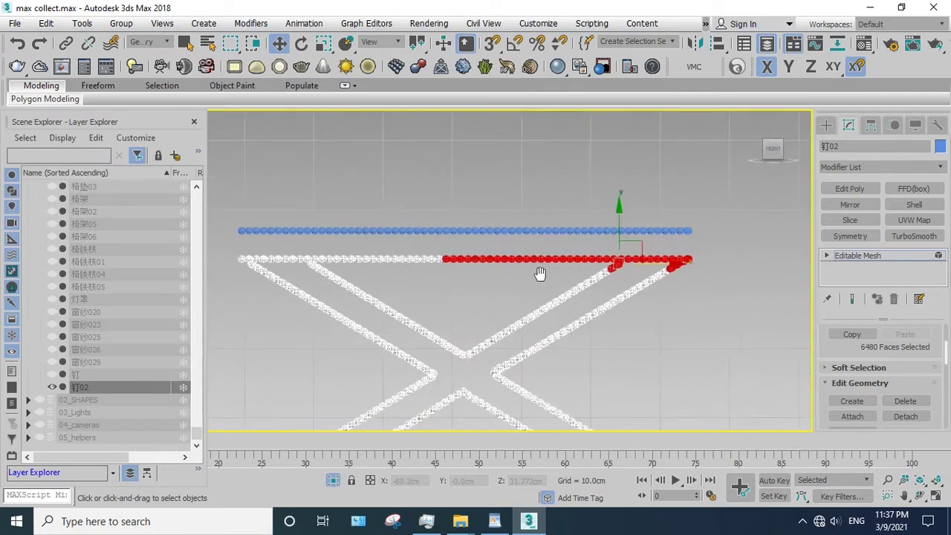
scroll(537, 272, "down", 1)
middle_click_drag(541, 265, 524, 256)
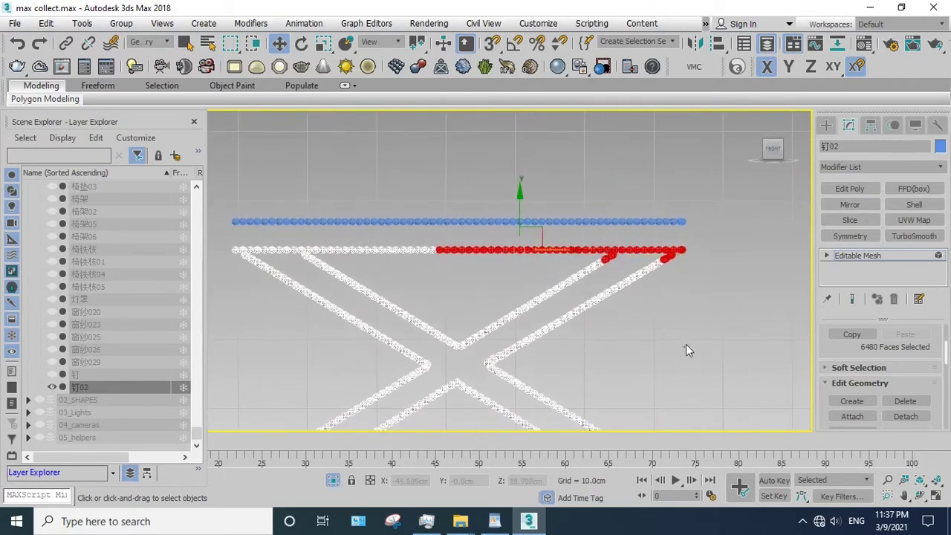
left_click_drag(690, 308, 552, 242)
left_click_drag(491, 242, 492, 243)
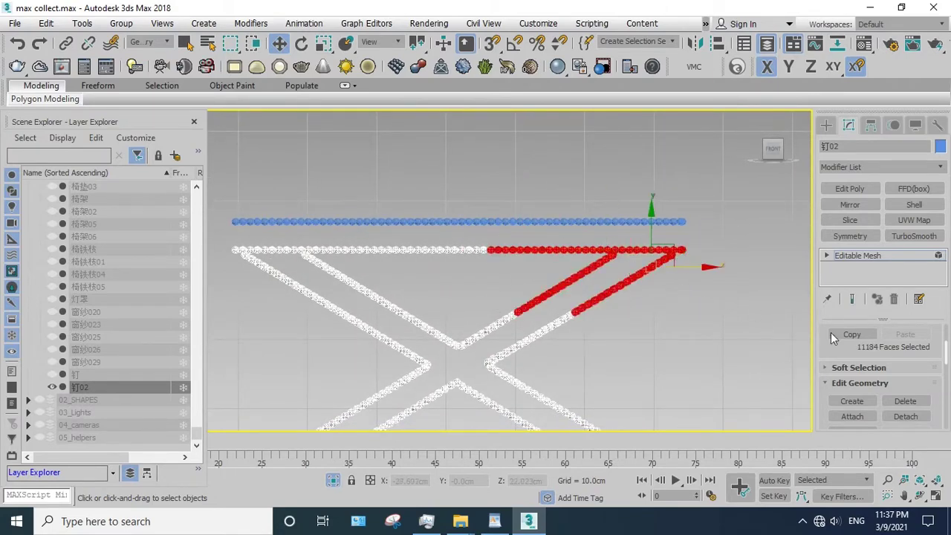
left_click(906, 415)
left_click(505, 266)
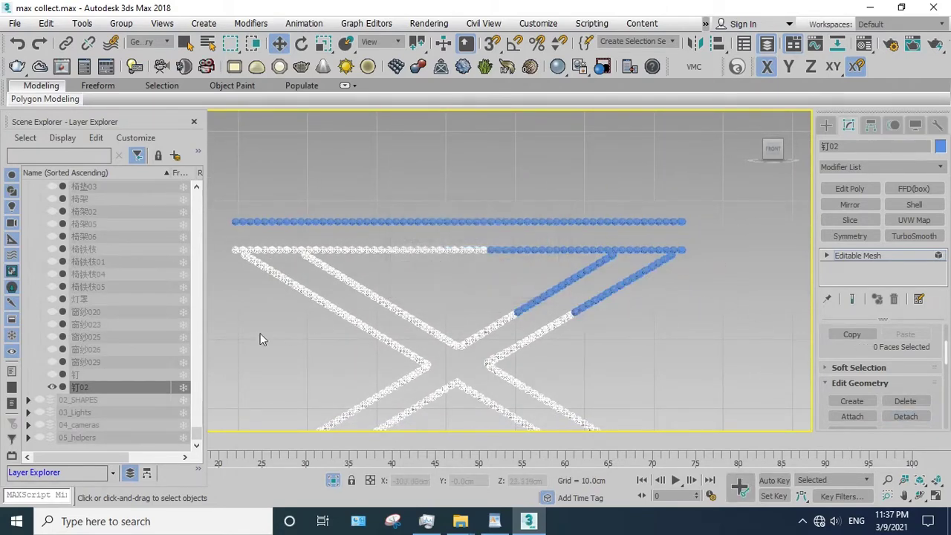
- Detach the left rail studs, then the leg strands around the crossing as Object064
left_click_drag(386, 241, 385, 243)
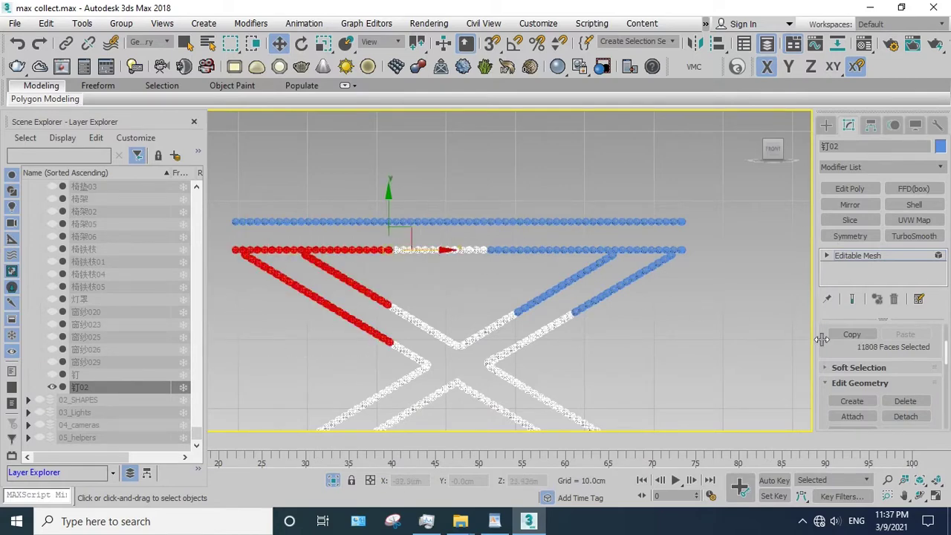
left_click(906, 417)
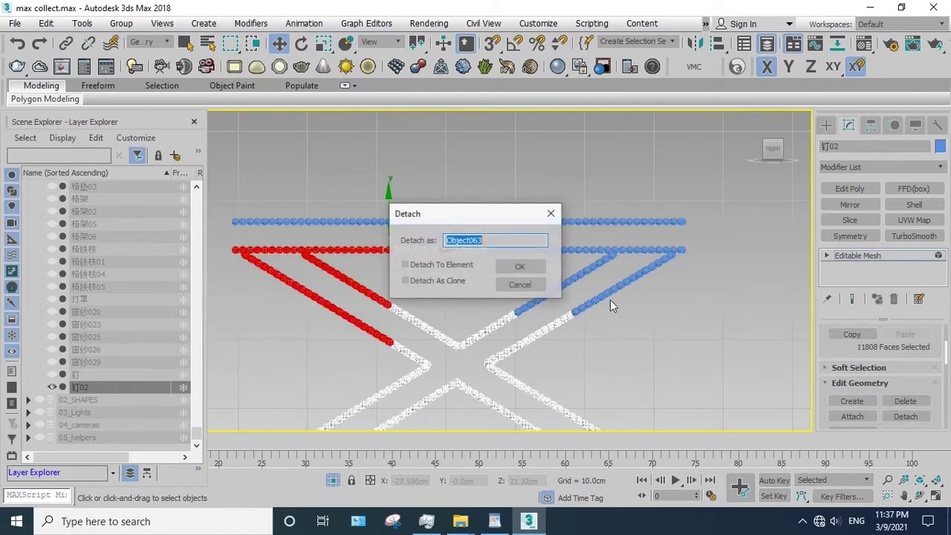
left_click(513, 266)
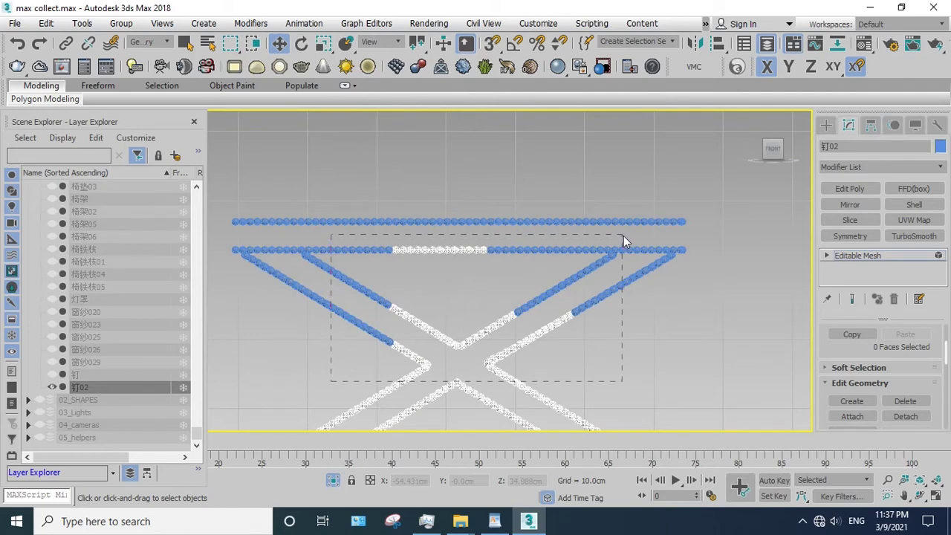
left_click_drag(625, 239, 624, 238)
left_click(911, 416)
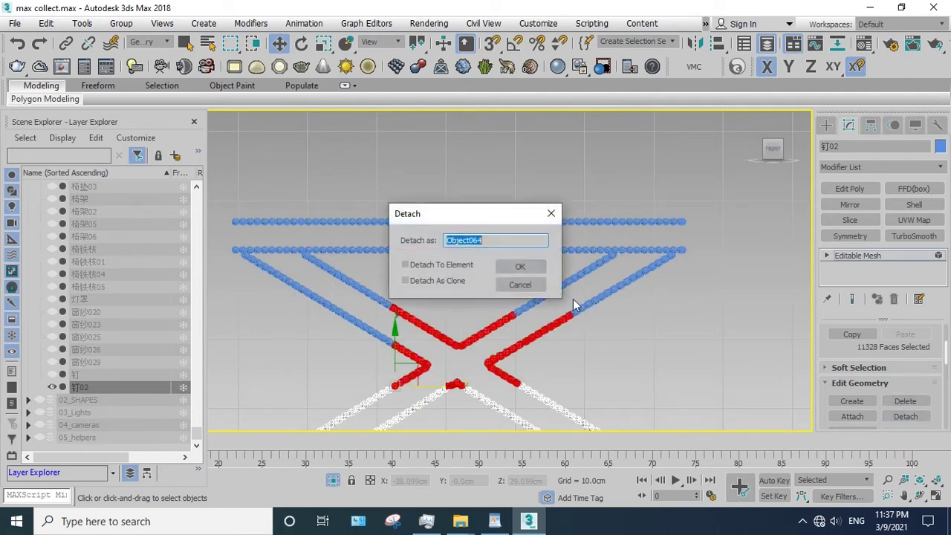
left_click(521, 265)
- Detach the lower right leg strand as Object065
scroll(601, 330, "down", 2)
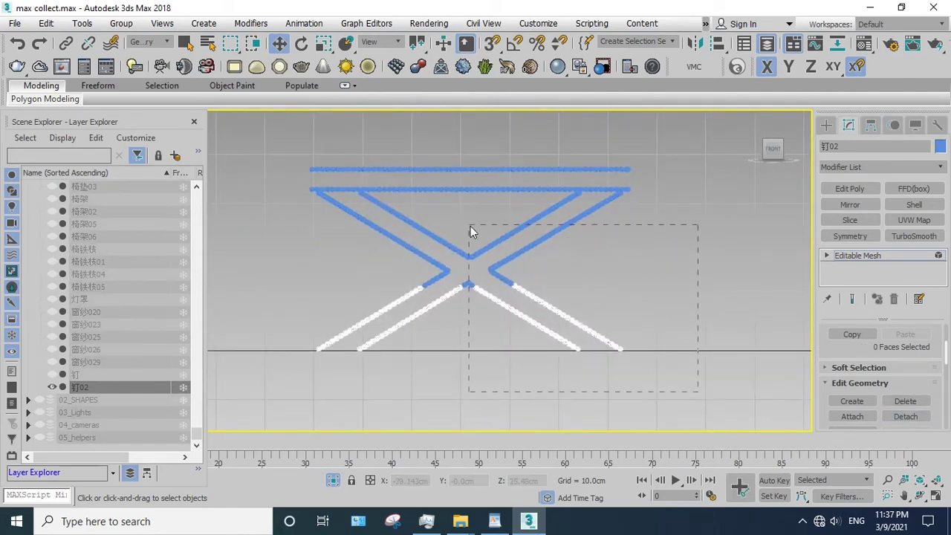
left_click_drag(471, 228, 470, 228)
left_click(910, 416)
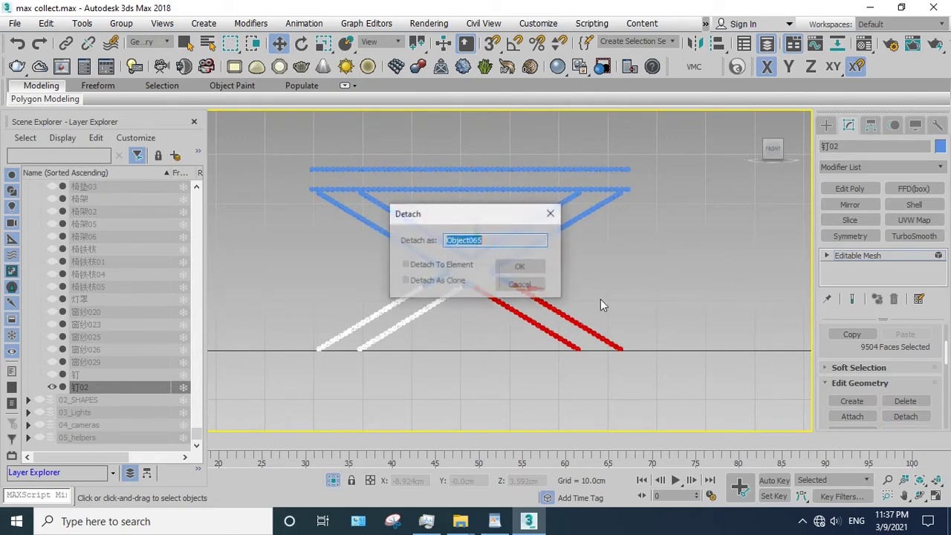
left_click(521, 266)
- Exit sub-object mode and select all the detached trim objects
left_click(855, 255)
left_click(709, 346)
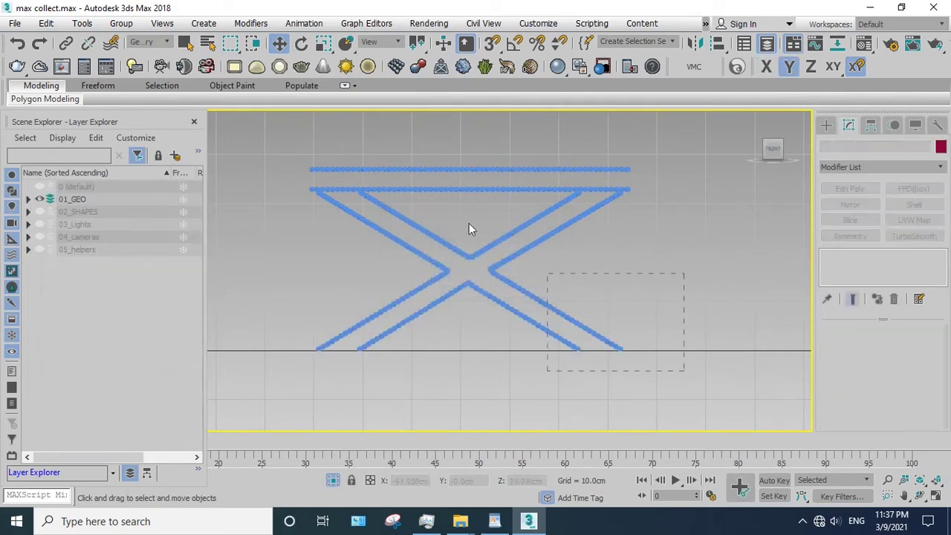
left_click_drag(469, 223, 351, 185)
- End isolation and hide the finished 钉02 trim objects
left_click(332, 480)
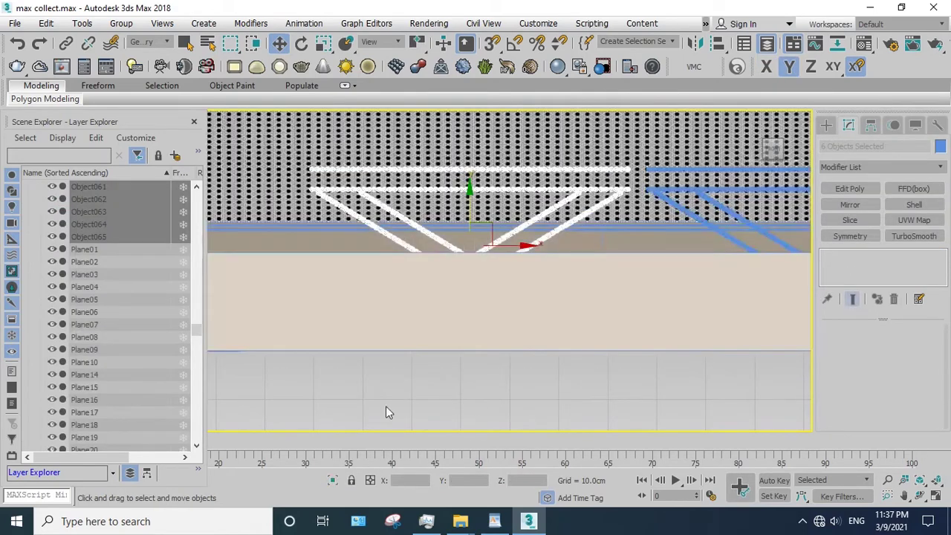
left_click(920, 496)
mouse_move(520, 312)
left_mouse_down()
mouse_move(579, 369)
mouse_move(464, 277)
left_mouse_up()
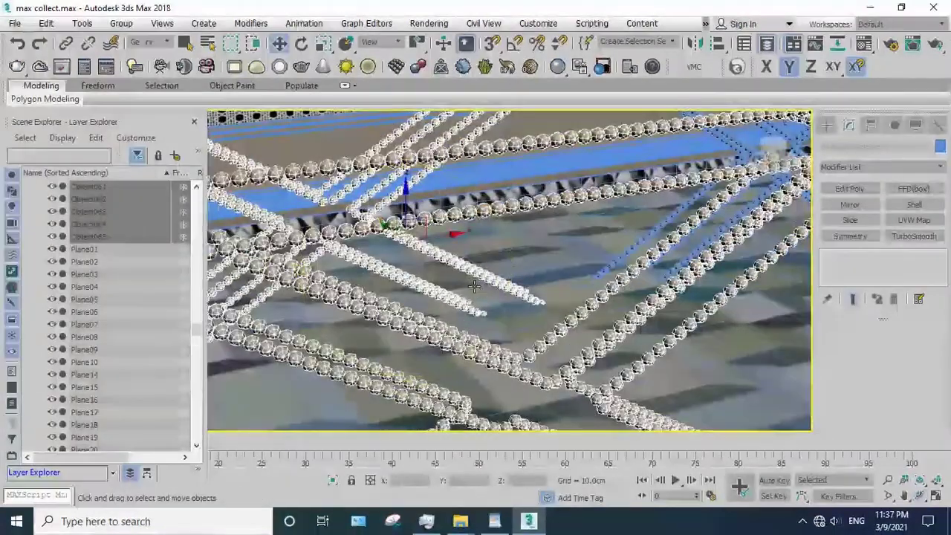
right_click(464, 276)
left_click(497, 226)
- Select the second studded trim 钉, isolate it, and view it from the front in Element mode
middle_click_drag(595, 261, 585, 267, "alt")
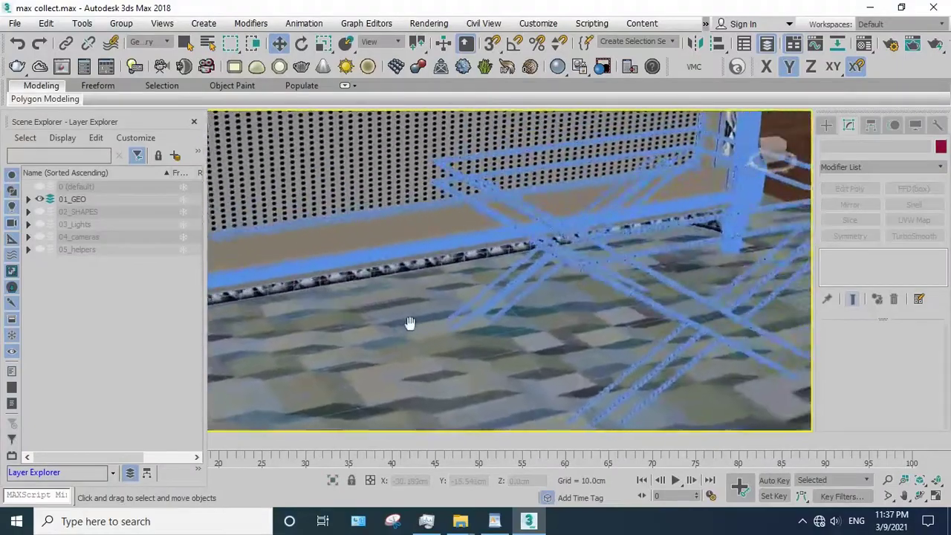
scroll(585, 268, "up", 3)
left_click(521, 282)
scroll(520, 282, "down", 3)
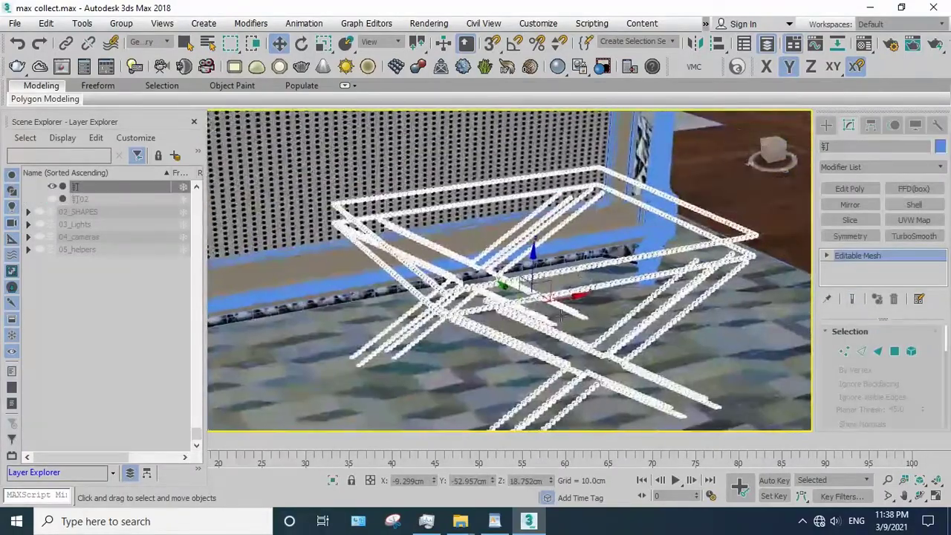
left_click(333, 480)
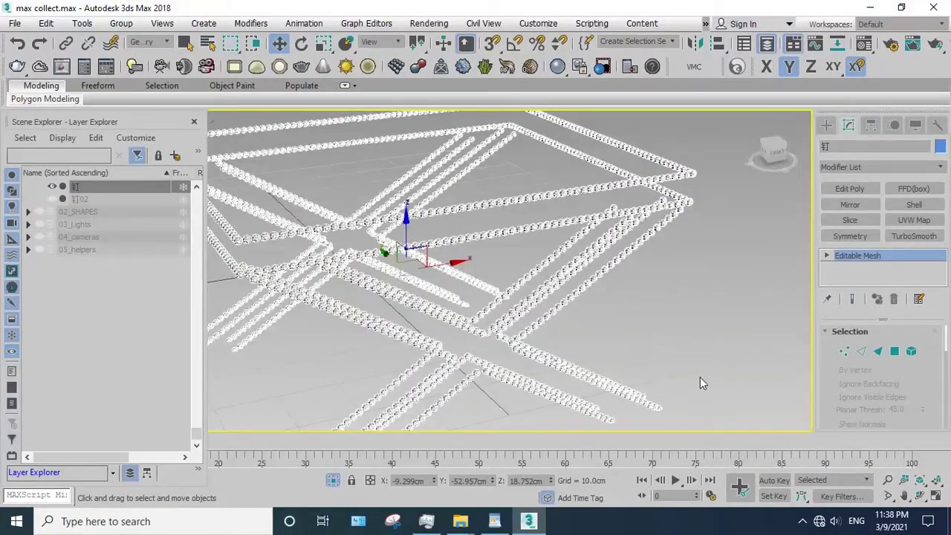
key("f")
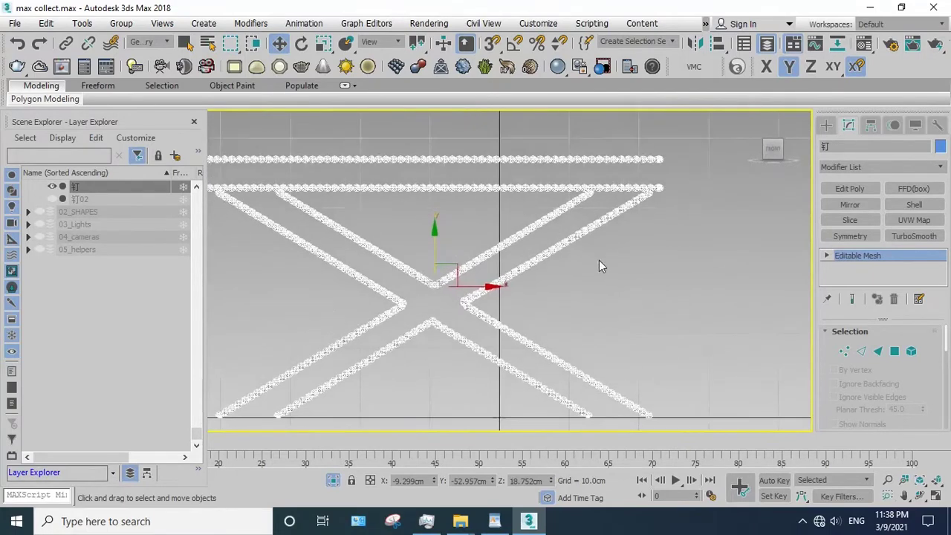
key("5")
- Detach the top pearl strand as Object066
left_click_drag(662, 246, 534, 132)
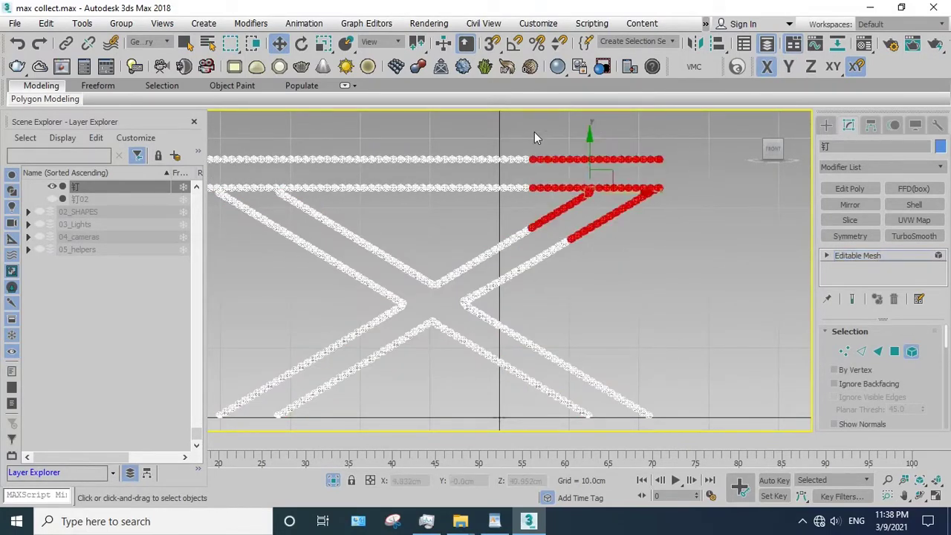
middle_click_drag(534, 131, 596, 168)
left_click(736, 168)
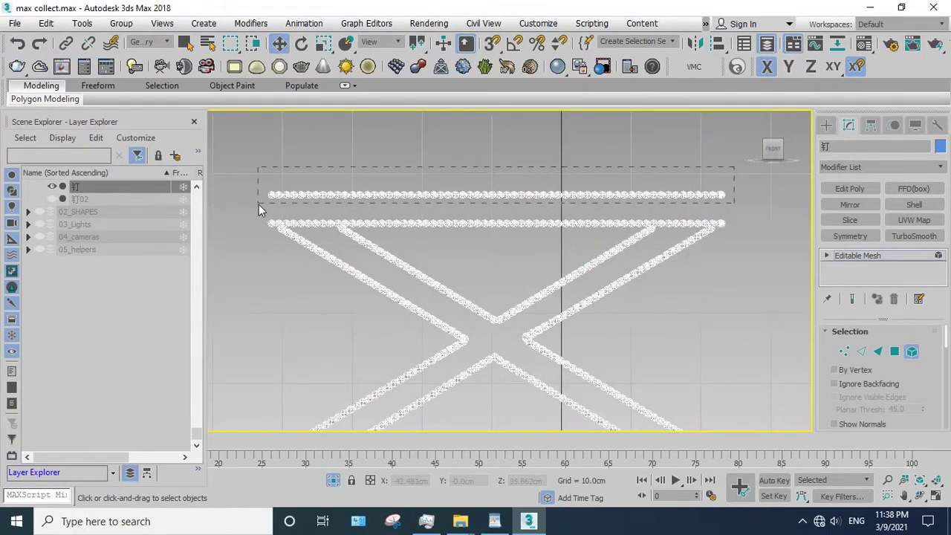
left_click_drag(259, 205, 256, 205)
scroll(933, 380, "down", 5)
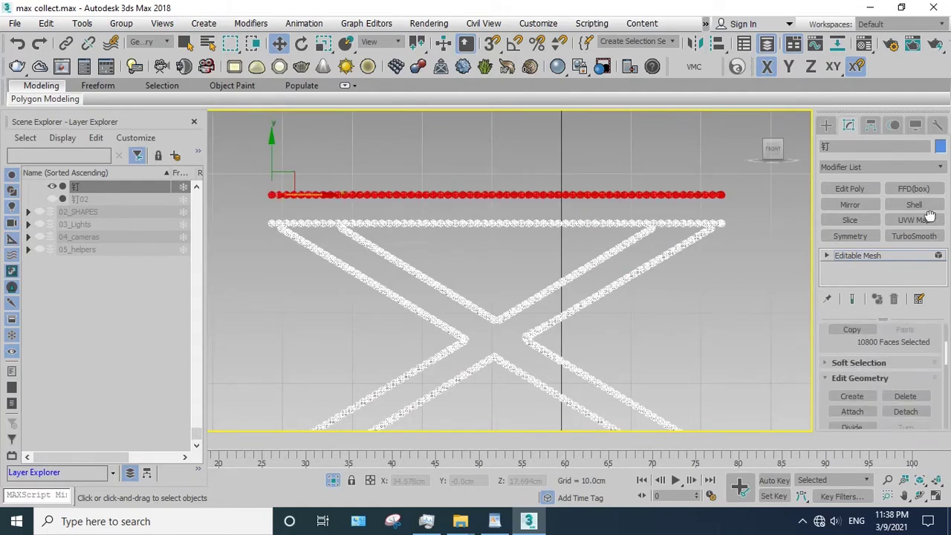
left_click(906, 403)
left_click(543, 266)
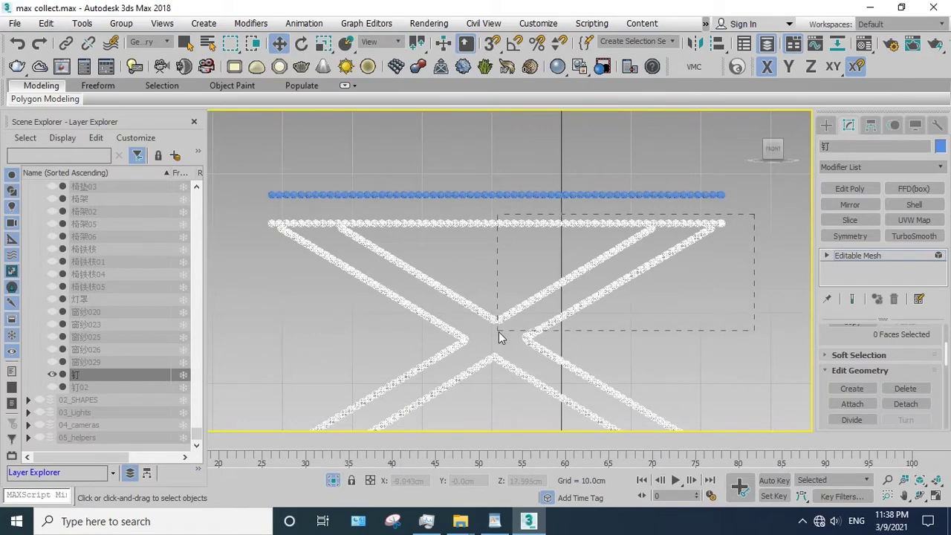
- Detach the upper right strand as Object067 and the upper left strand as Object068
left_click_drag(500, 335, 498, 332)
left_click(922, 404)
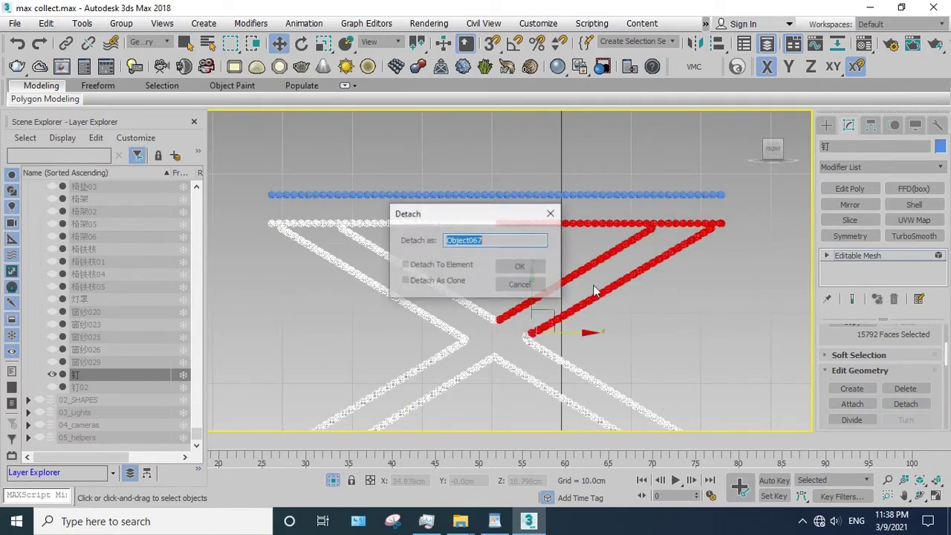
left_click(523, 266)
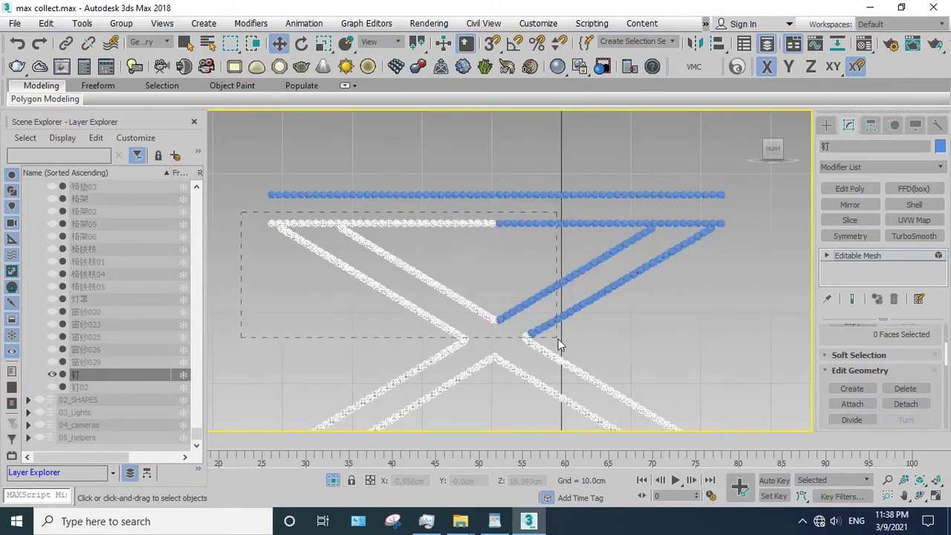
left_click_drag(563, 344, 562, 344)
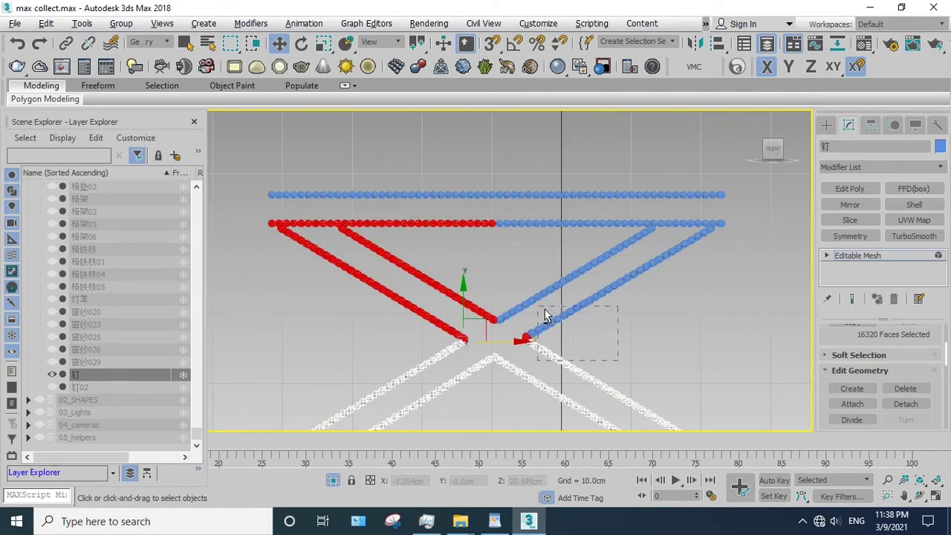
left_click(906, 404)
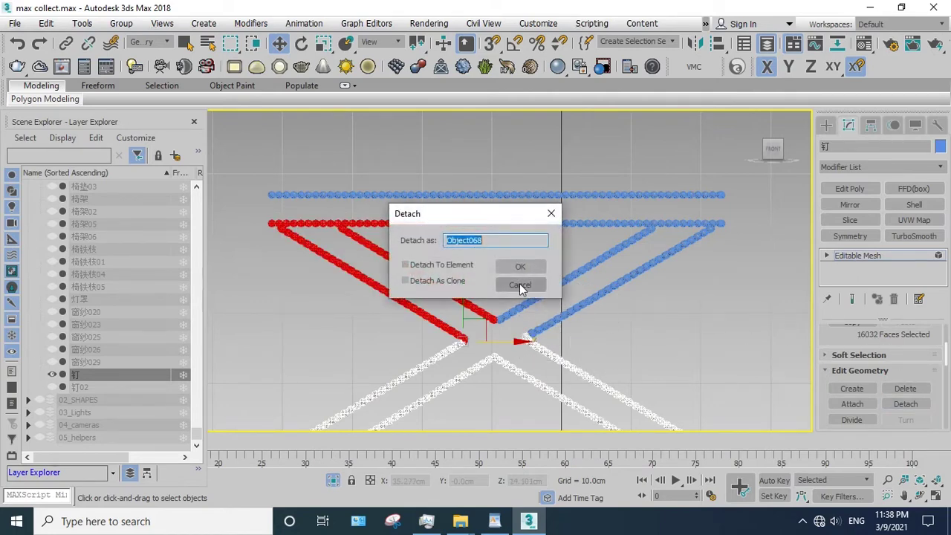
left_click(520, 267)
- Detach the lower right strand as Object069, exit sub-object mode and select all pieces
scroll(576, 253, "down", 2)
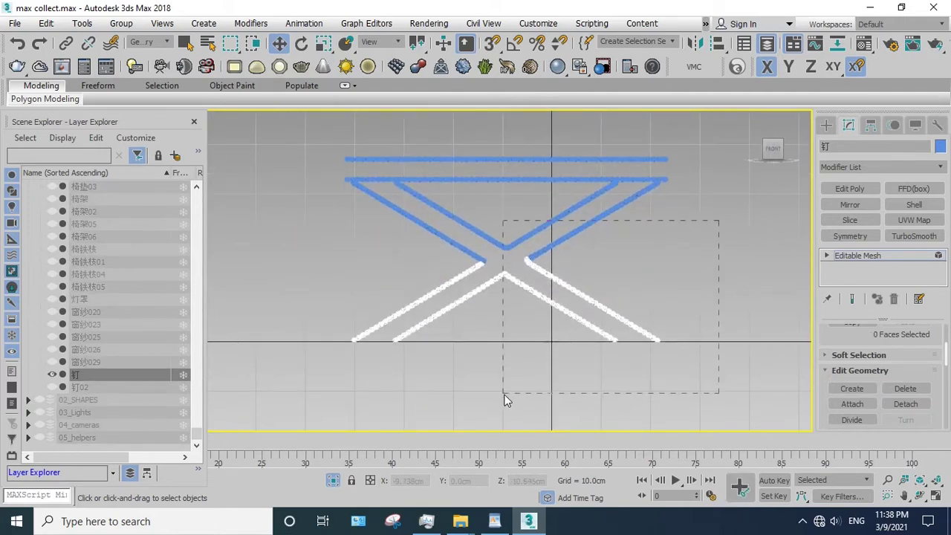
left_click_drag(505, 400, 508, 394)
left_click(906, 404)
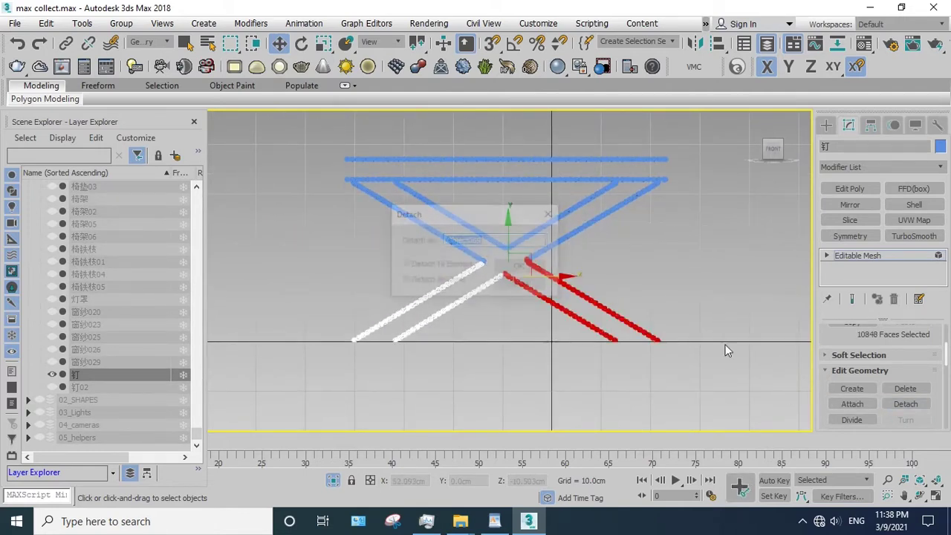
left_click(522, 267)
left_click(876, 258)
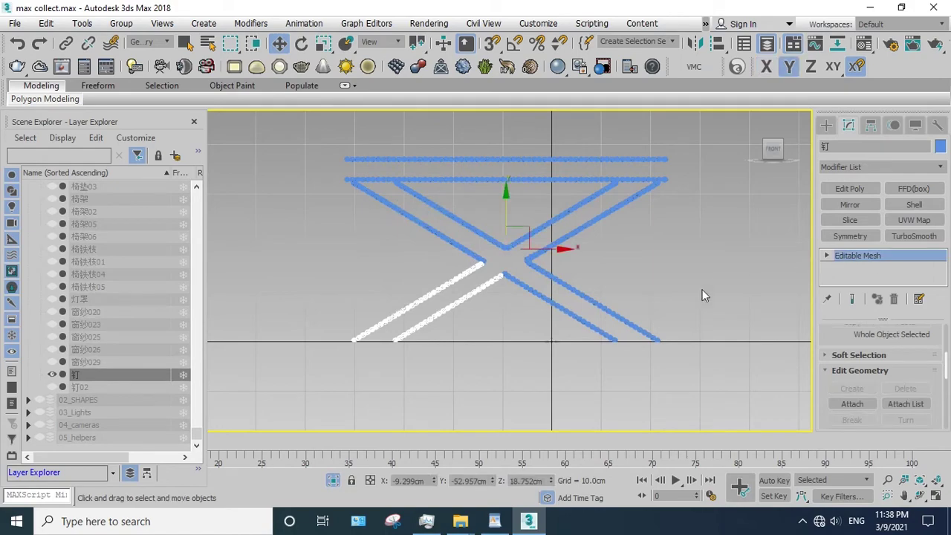
left_click_drag(317, 111, 505, 363)
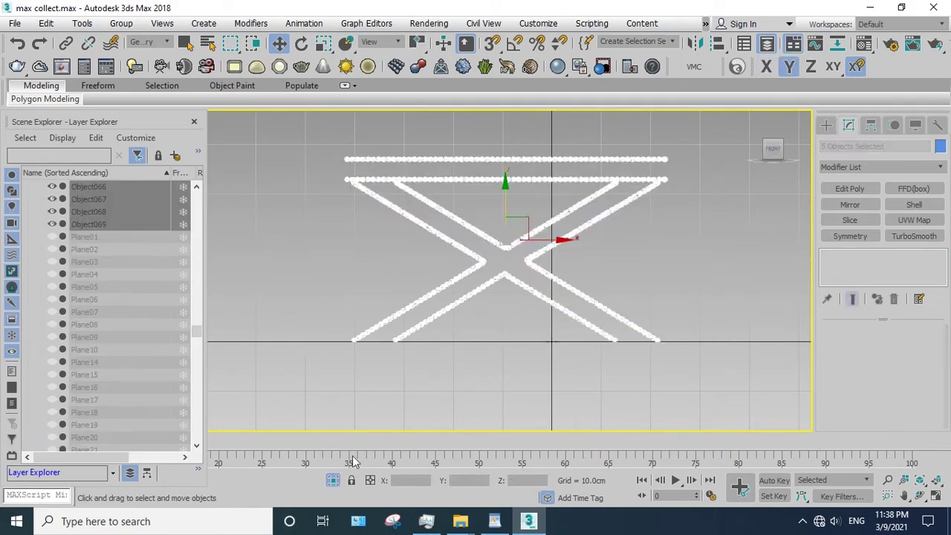
- End isolation and hide the selected 钉 trim pieces
key("alt+q")
middle_click_drag(499, 327, 515, 318, "alt")
right_click(508, 257)
left_click(541, 207)
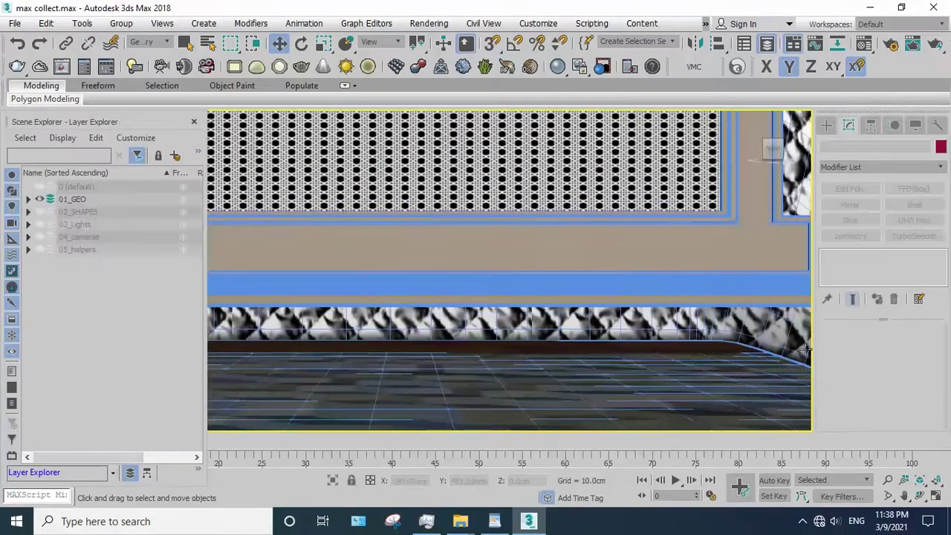
- Select the rug ChamferBox001 under the bed, isolate it and switch to the top view
left_click(921, 495)
mouse_move(476, 270)
left_mouse_down()
mouse_move(540, 276)
mouse_move(446, 297)
left_mouse_up()
right_click(416, 319)
left_click(416, 319)
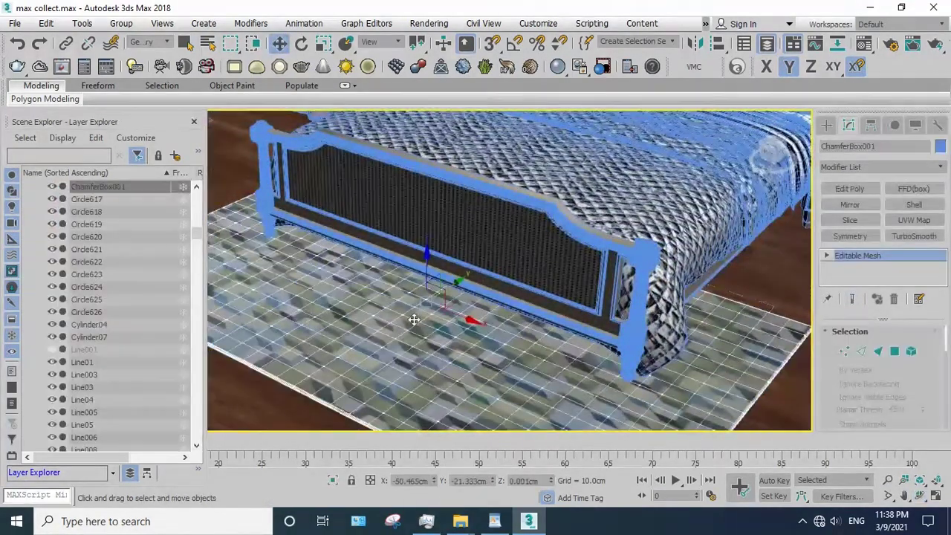
middle_click_drag(417, 319, 435, 176, "alt")
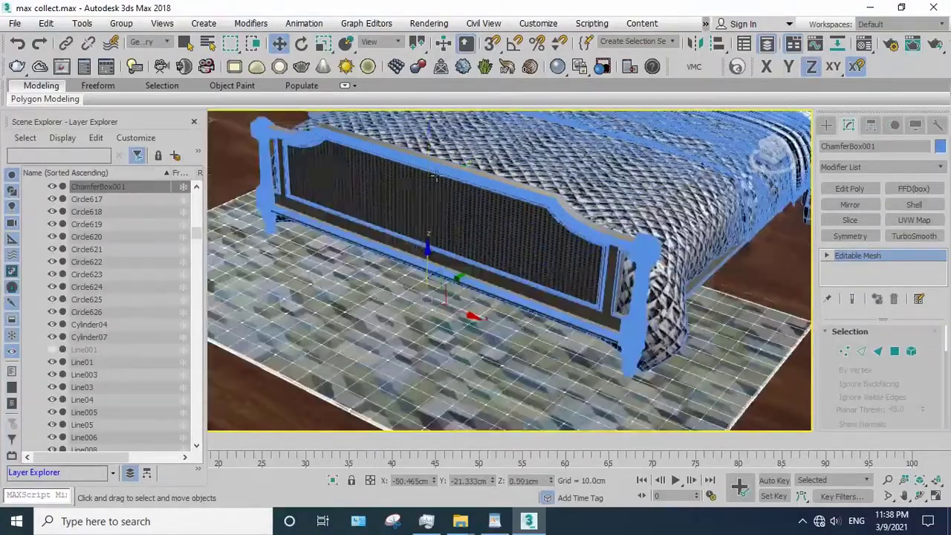
left_click(333, 480)
key("t")
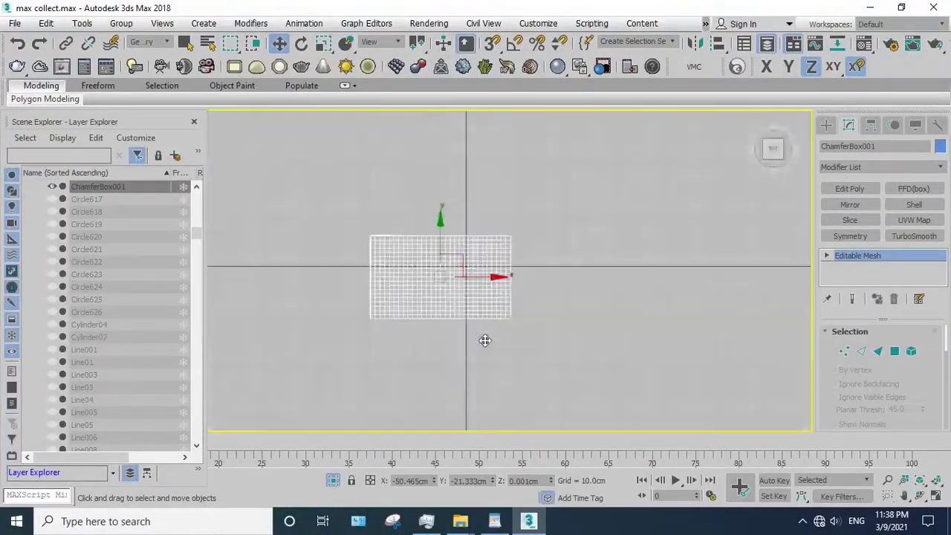
scroll(483, 339, "up", 5)
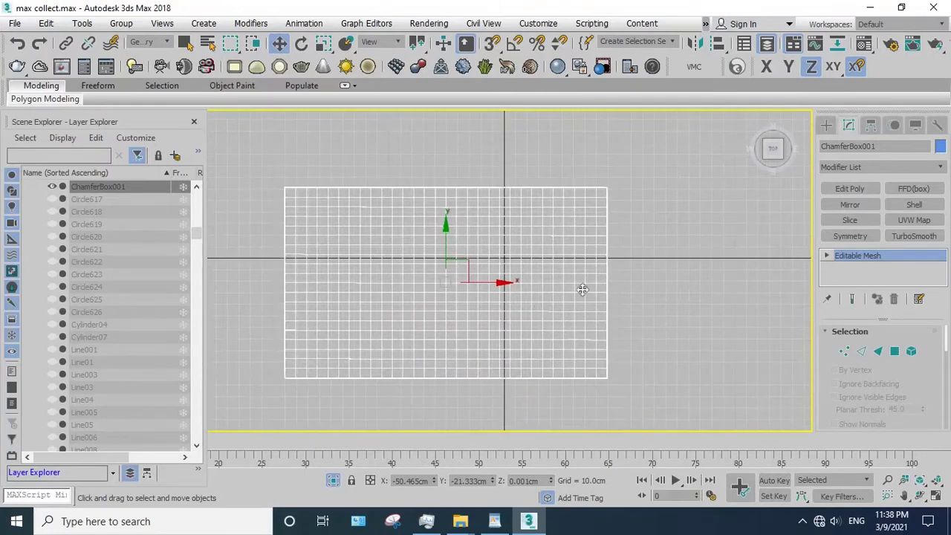
- At Polygon level, delete the first selected column and detach the rightmost rug strip as an object
key("4")
left_click_drag(656, 168, 551, 414)
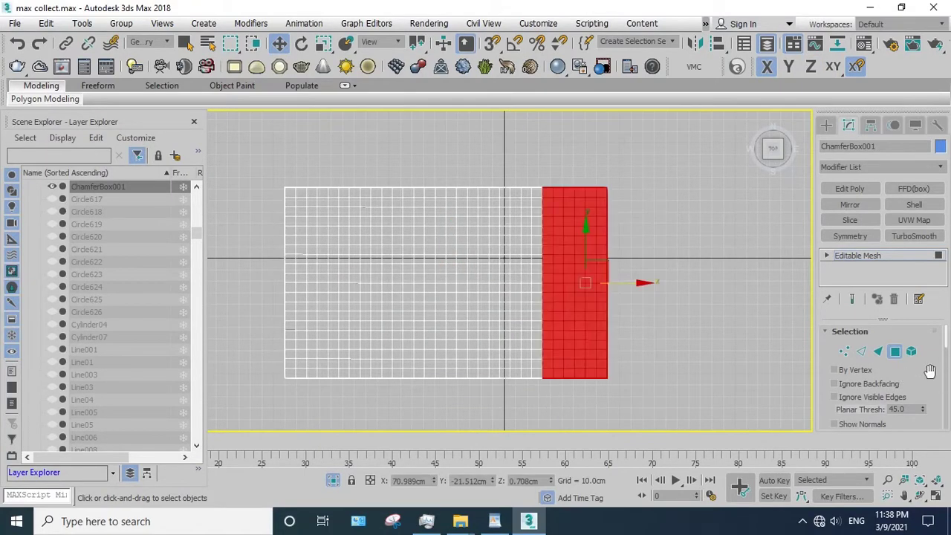
scroll(931, 371, "down", 2)
scroll(931, 372, "down", 2)
key("Delete")
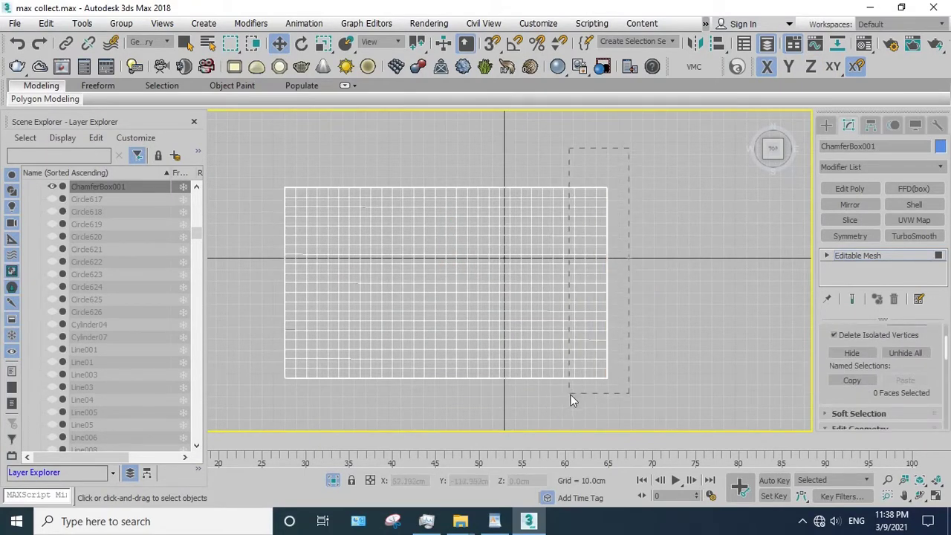
left_click_drag(570, 394, 571, 395)
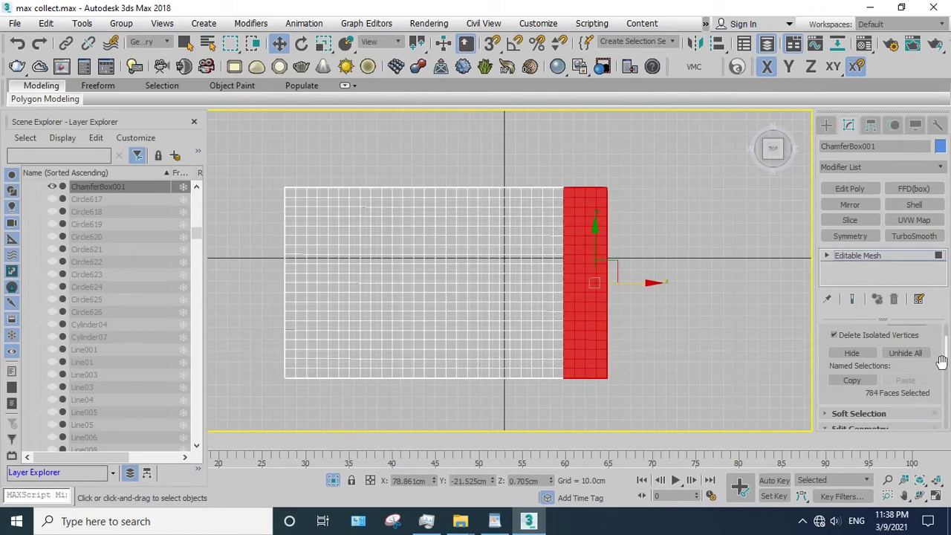
scroll(942, 362, "down", 2)
left_click(908, 369)
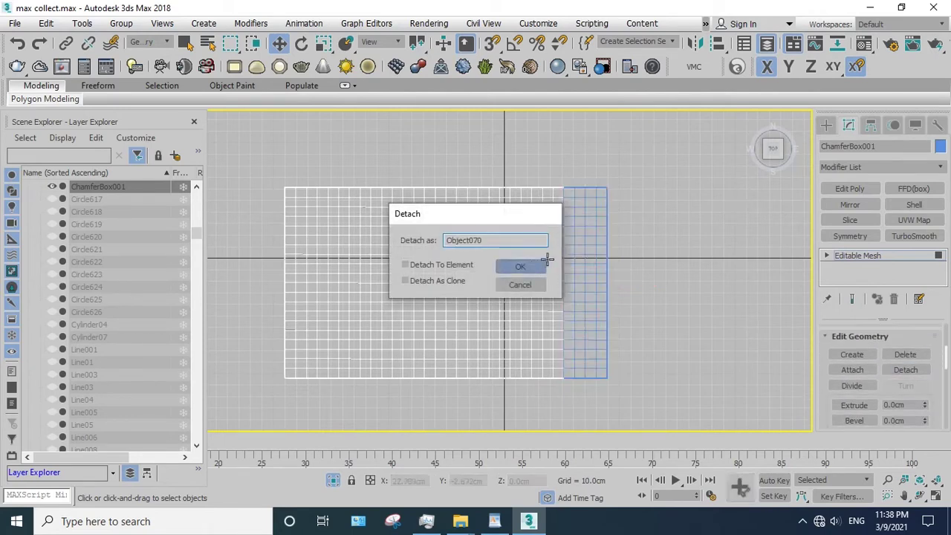
left_click(545, 262)
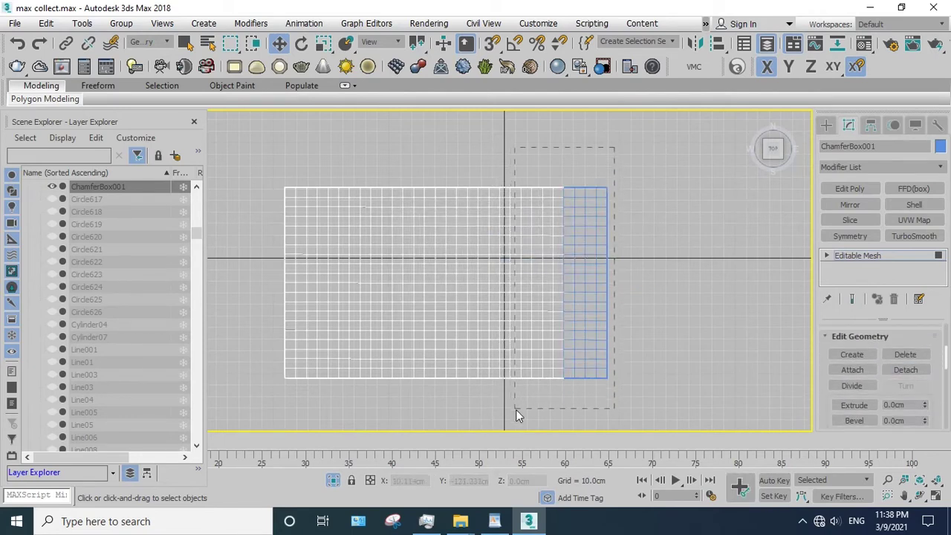
- Detach the next two columns of rug faces to the left as separate objects
left_click_drag(516, 410, 516, 410)
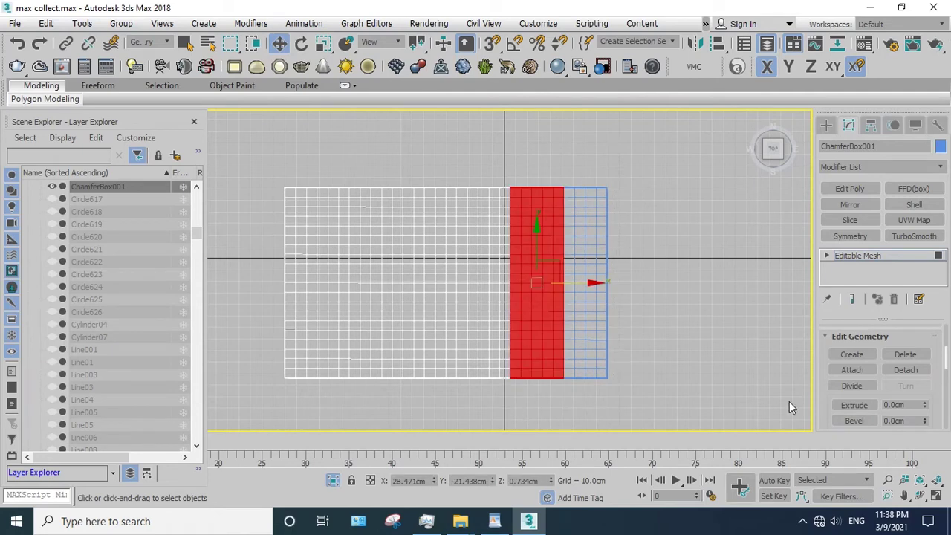
left_click(908, 370)
left_click(534, 271)
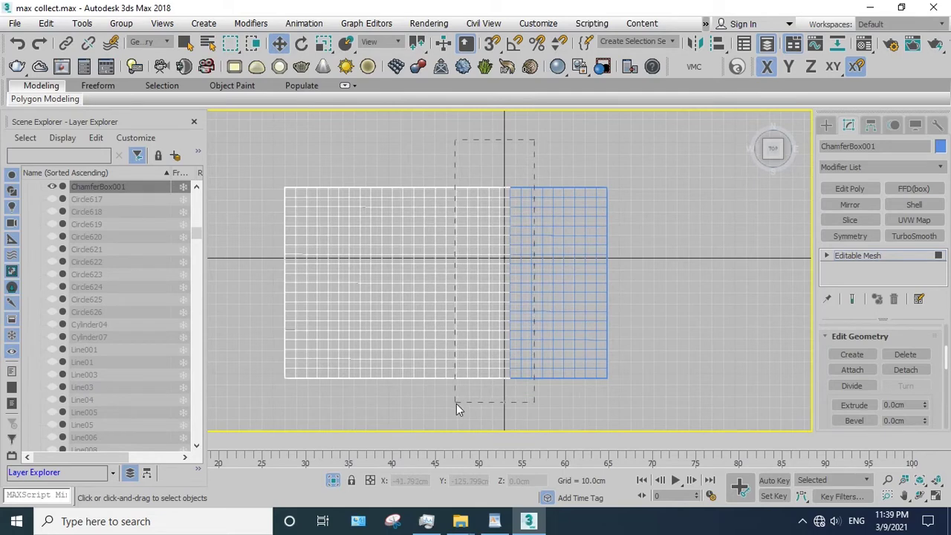
left_click_drag(457, 403, 456, 403)
left_click(906, 370)
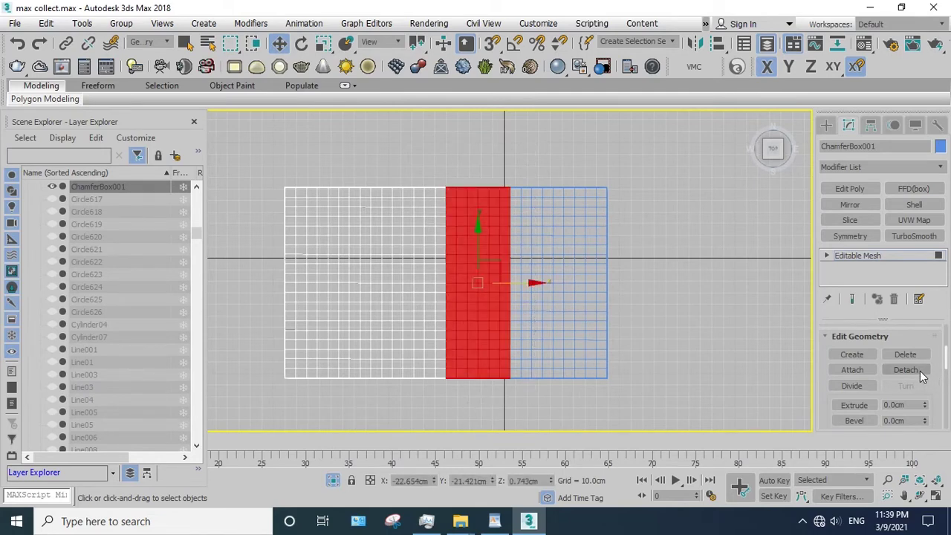
left_click(516, 270)
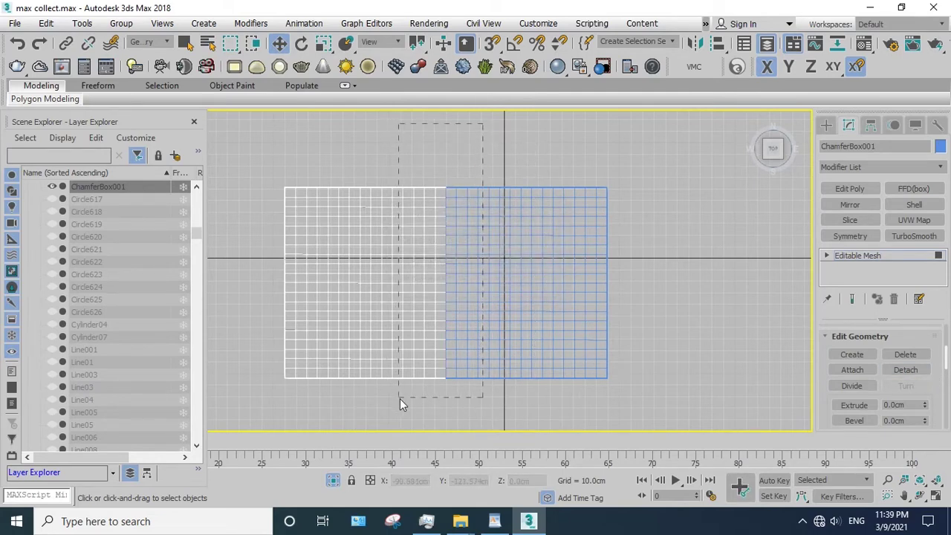
- Detach two more columns leftward, select the last strip and exit face editing
left_click_drag(400, 399, 400, 399)
left_click(919, 372)
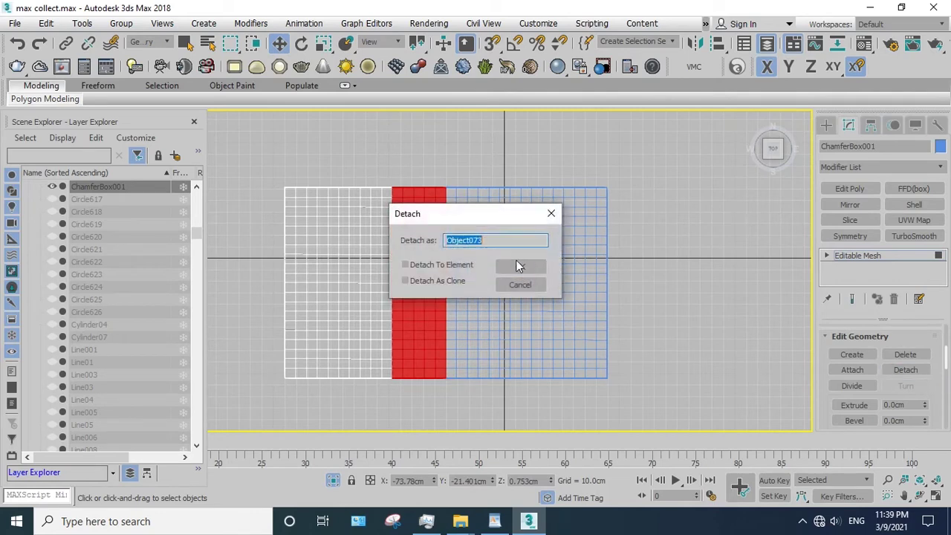
left_click(517, 266)
left_click_drag(347, 408, 347, 408)
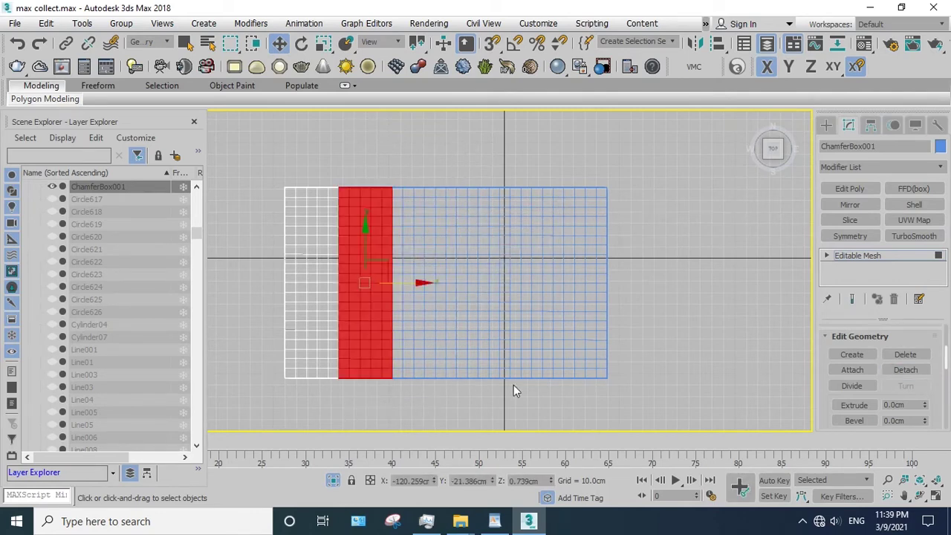
left_click(906, 370)
left_click(519, 267)
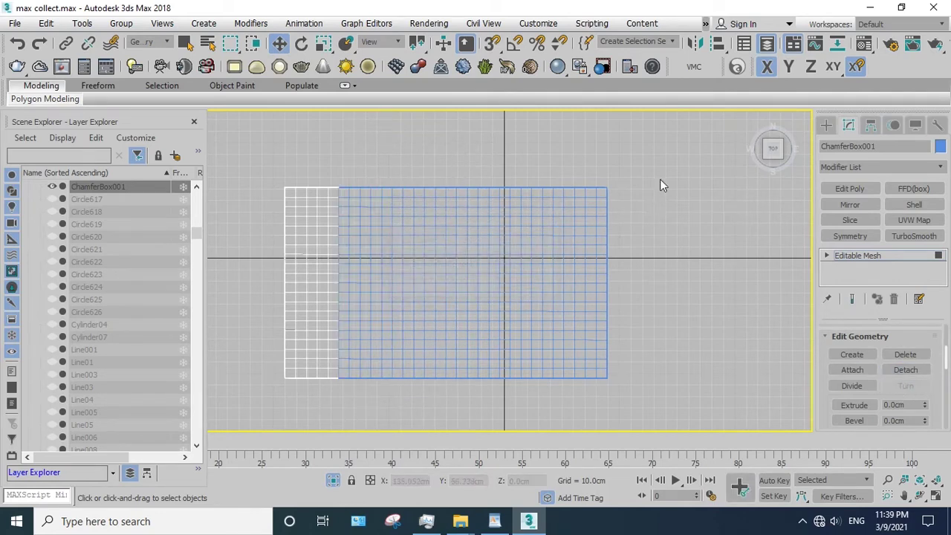
left_click_drag(277, 418, 277, 419)
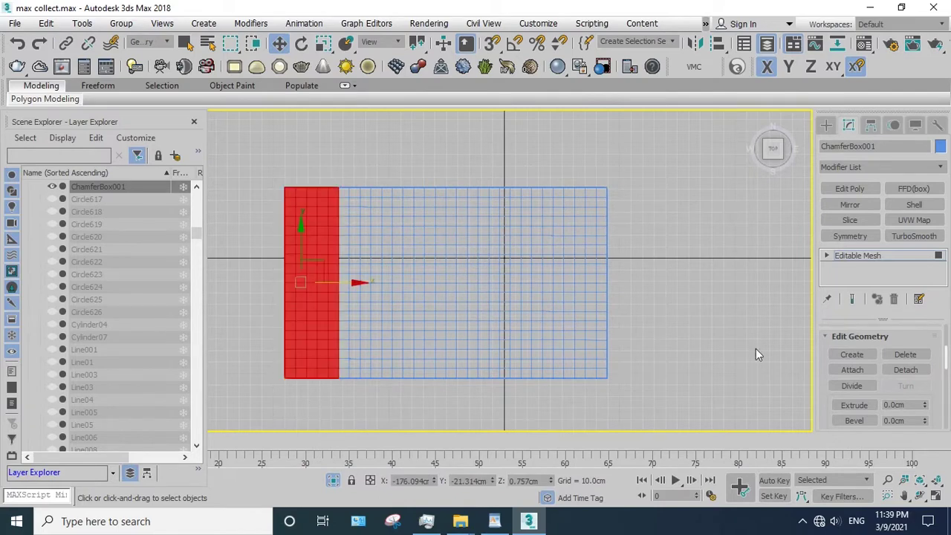
left_click(693, 222)
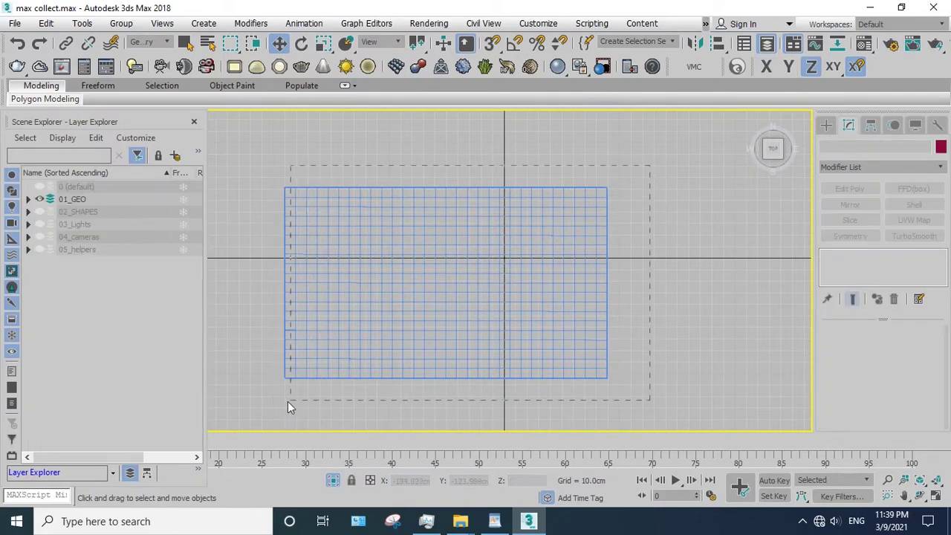
- Select the six rug pieces, end isolation and hide them
left_click_drag(287, 401, 284, 396)
middle_click_drag(287, 399, 680, 429, "alt")
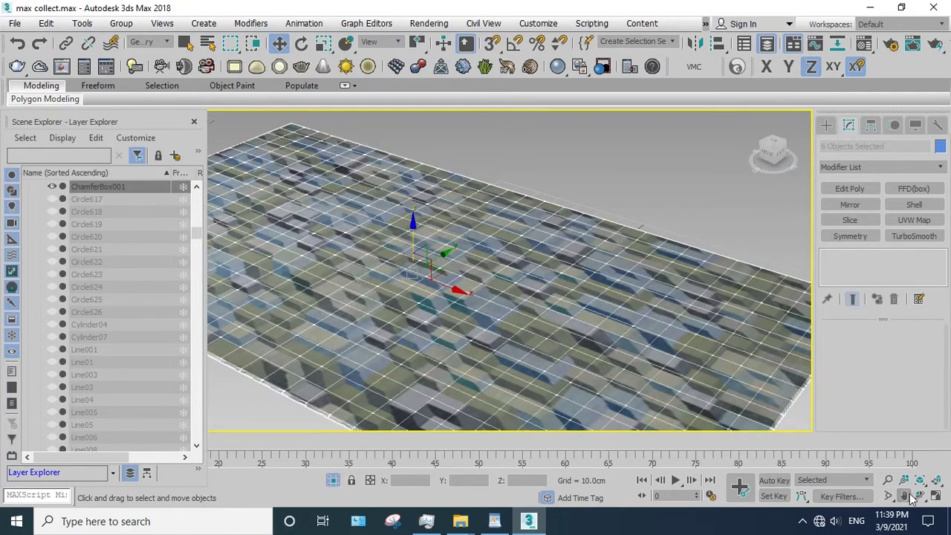
middle_click_drag(810, 434, 276, 311, "alt")
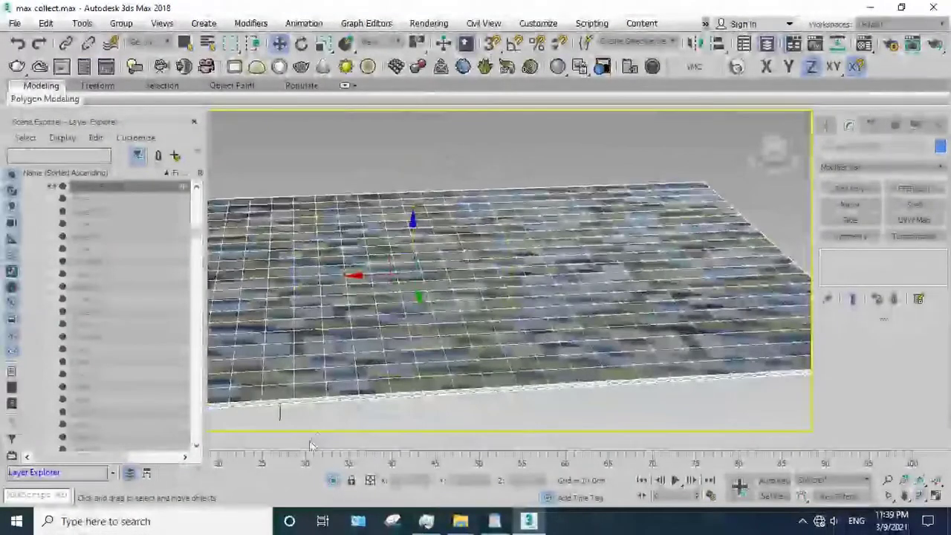
key("alt+q")
right_click(435, 285)
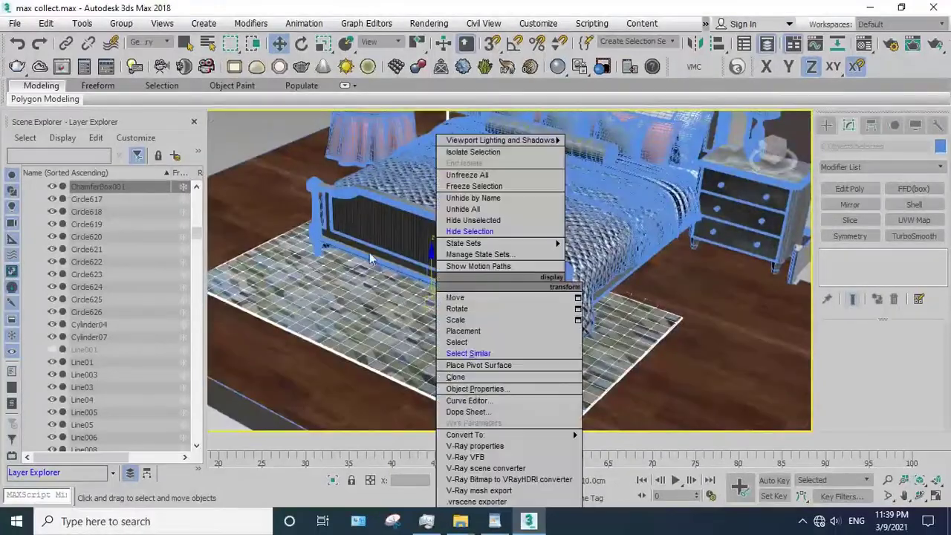
left_click(473, 220)
- Toggle textured shading with F3 and zoom out to frame the bed
scroll(392, 218, "up", 3)
scroll(392, 217, "up", 3)
scroll(582, 269, "up", 2)
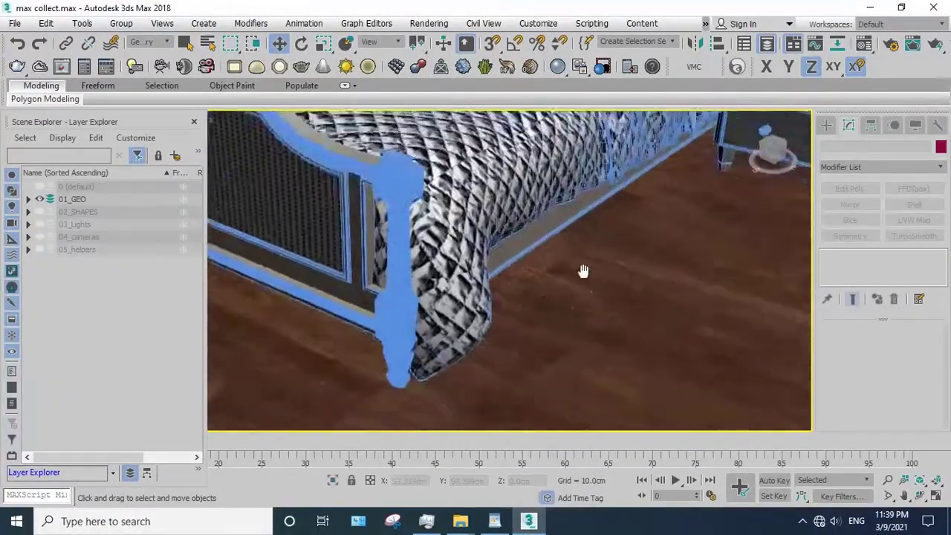
scroll(573, 276, "up", 3)
scroll(568, 307, "up", 2)
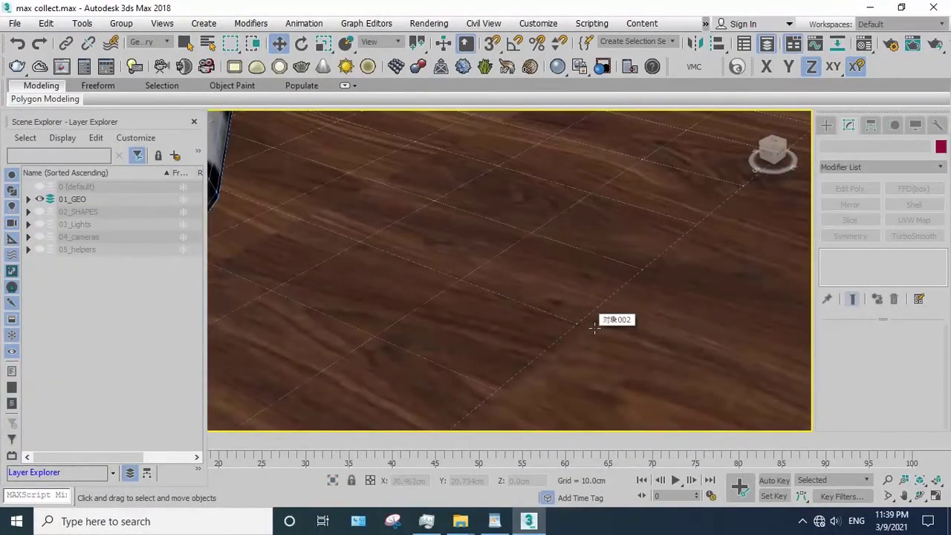
key("F3")
key("F3")
key("F3")
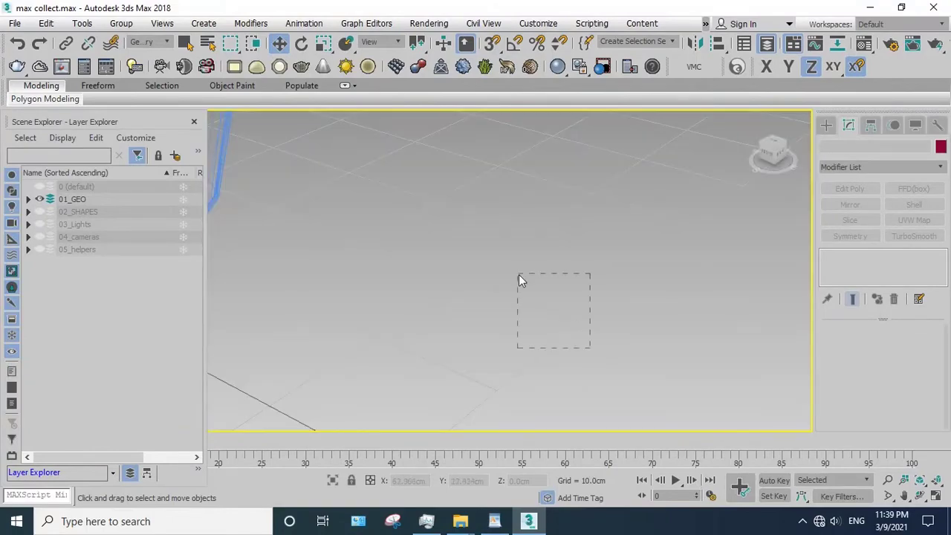
left_click_drag(519, 279, 546, 293)
key("F3")
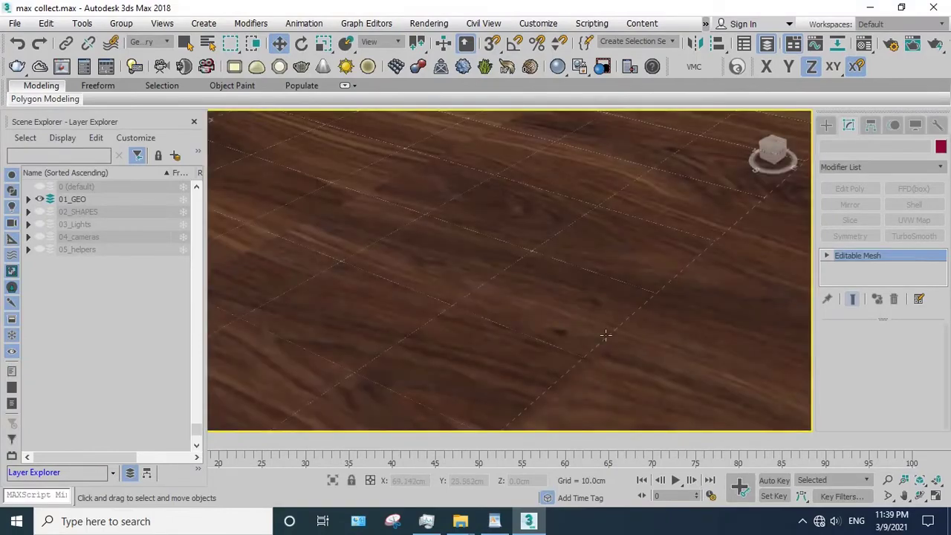
key("ctrl+z")
key("z")
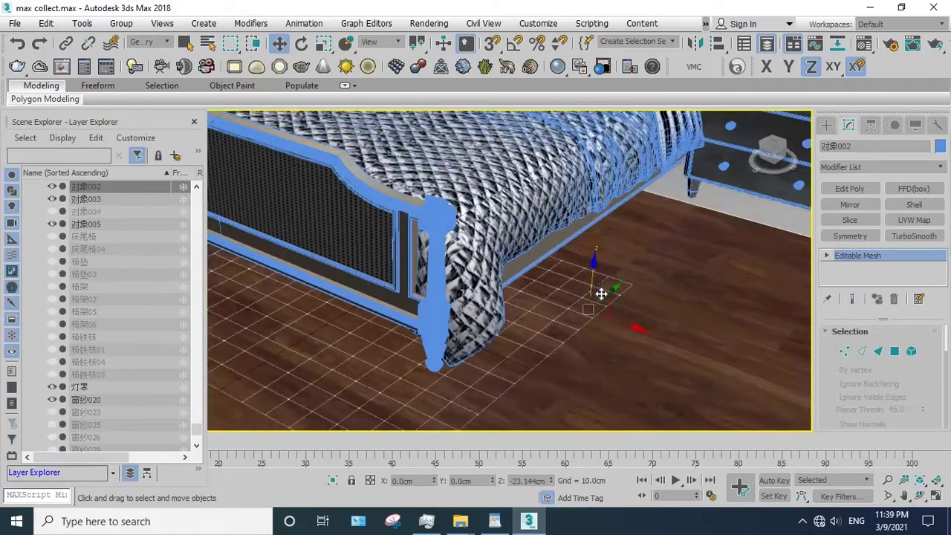
- Frame the footboard and select the bedspread at the foot of the bed
middle_click_drag(600, 242, 600, 244)
scroll(598, 277, "up", 5)
scroll(598, 276, "down", 3)
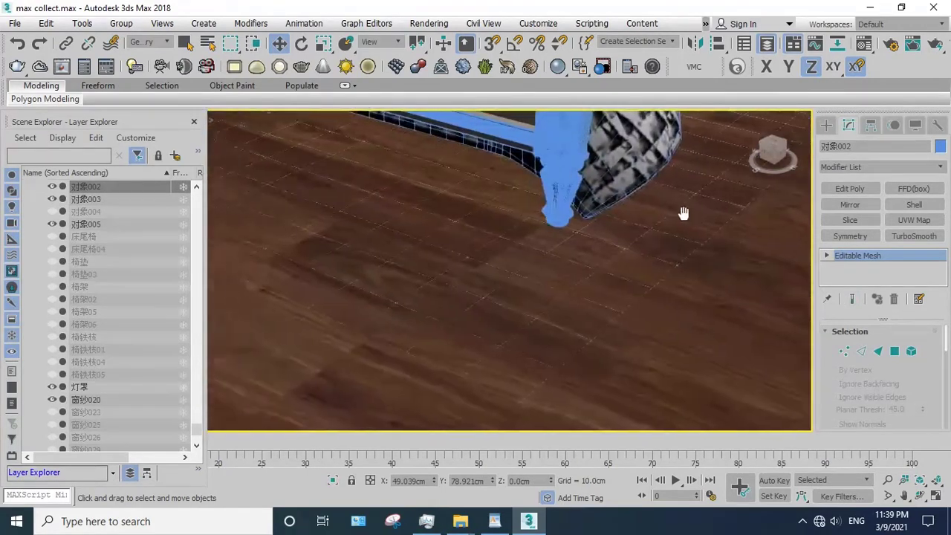
scroll(681, 212, "down", 2)
mouse_move(686, 228)
middle_mouse_down()
mouse_move(652, 307)
mouse_move(628, 322)
middle_mouse_up()
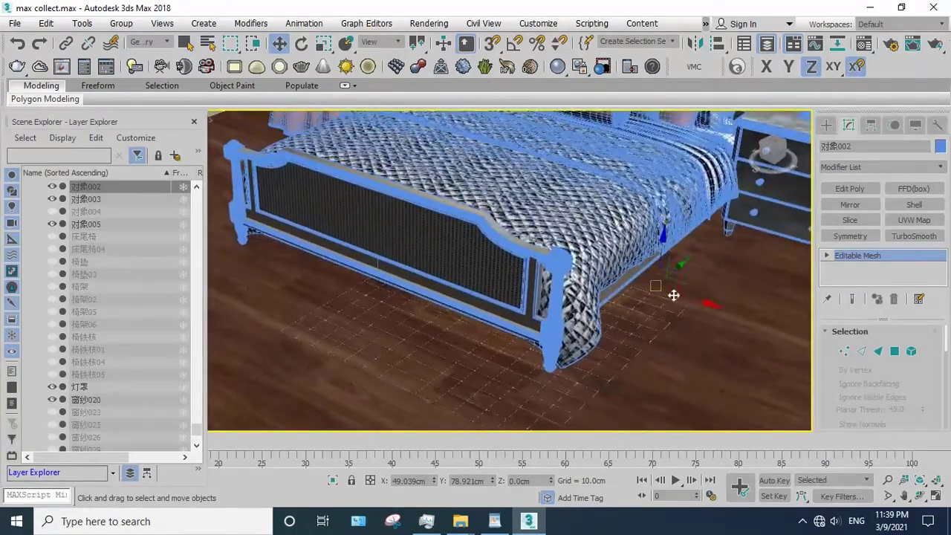
left_click(566, 221)
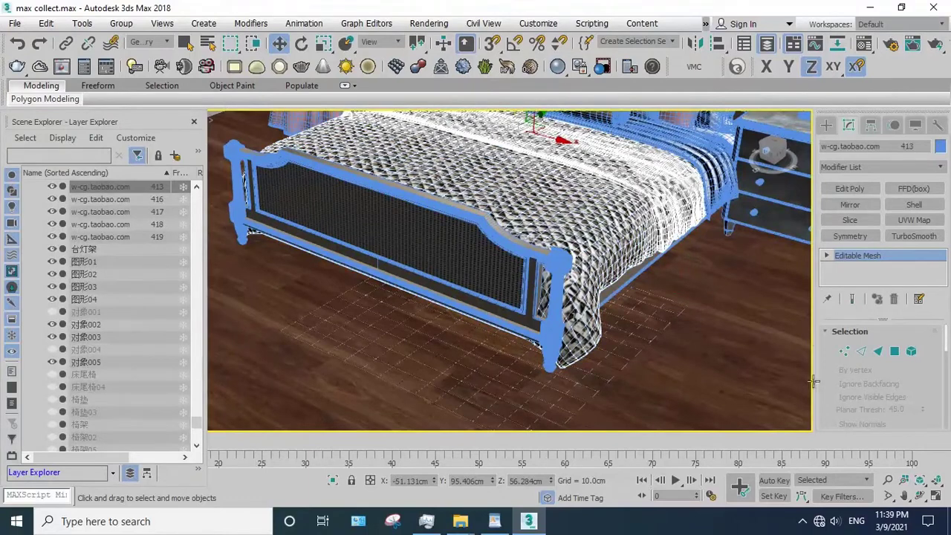
left_click(920, 495)
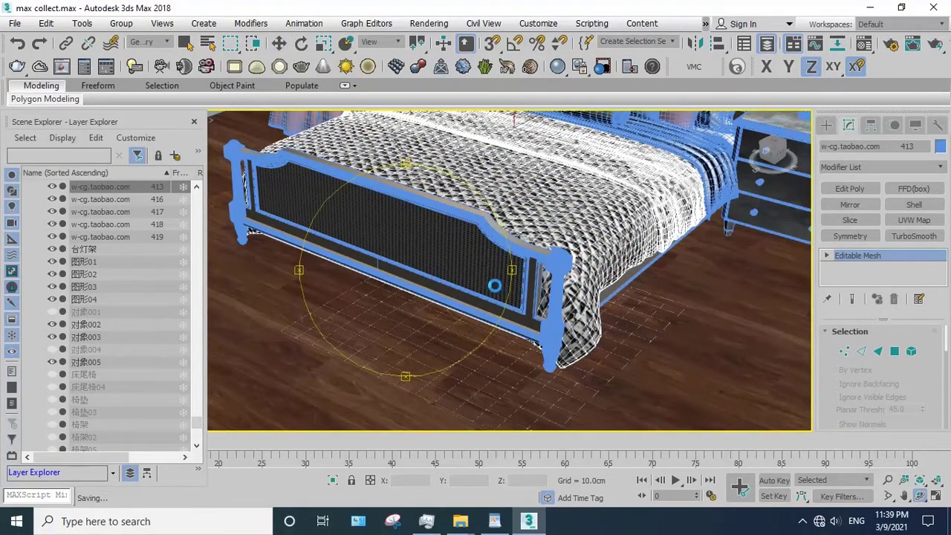
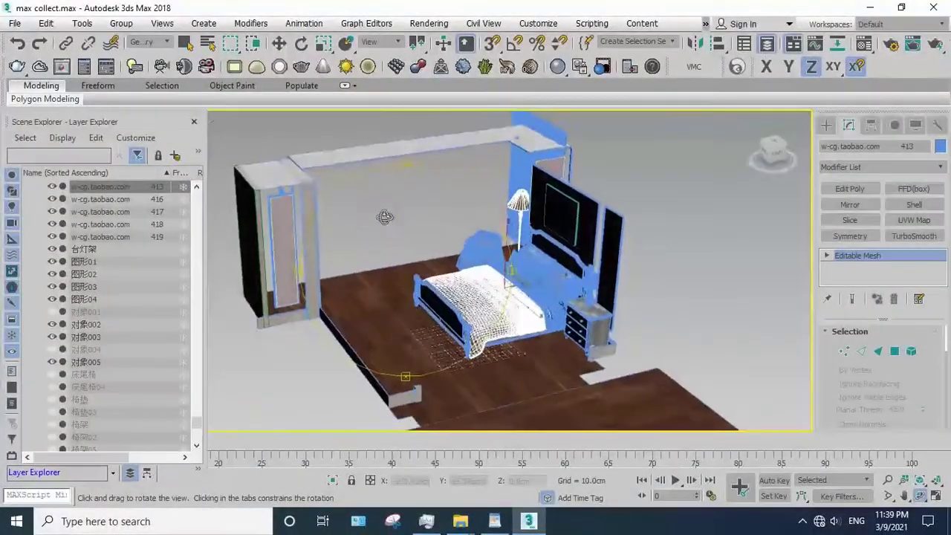
- Hide the shelf line Line003, then isolate the curtain and frame it in Front view
right_click(540, 197)
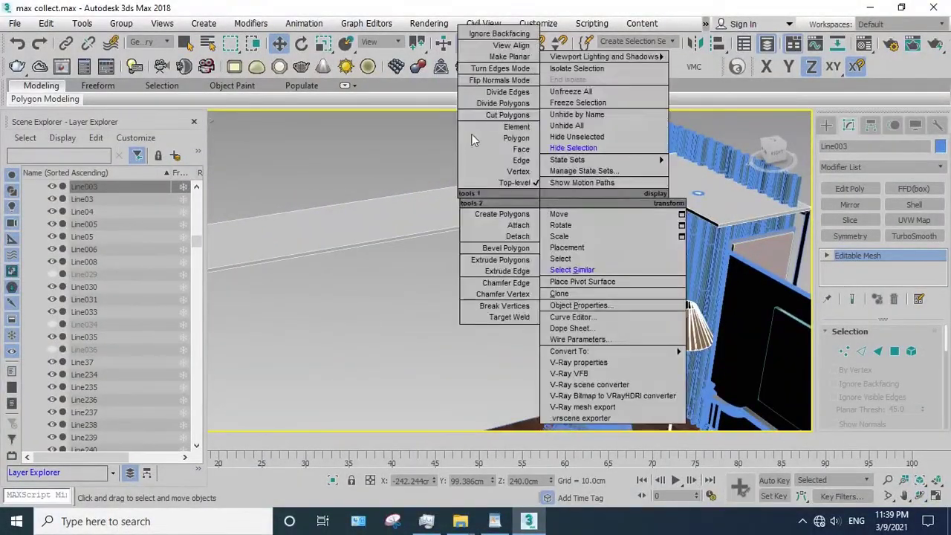
left_click(554, 148)
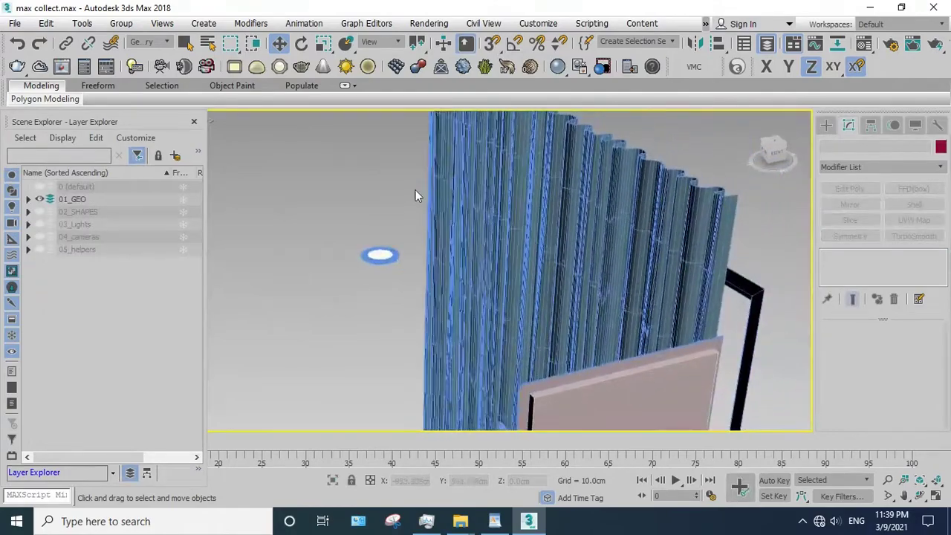
right_click(361, 235)
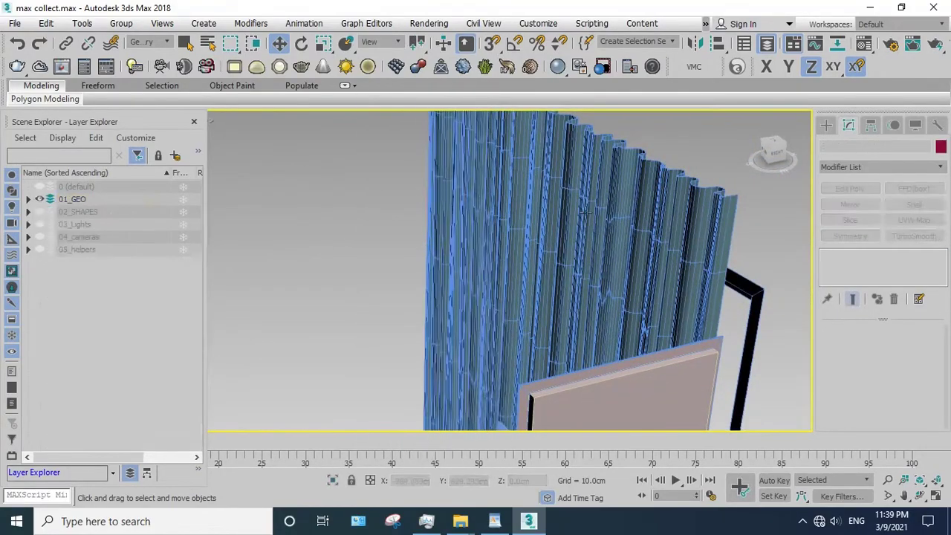
left_click(476, 268)
left_click(936, 481)
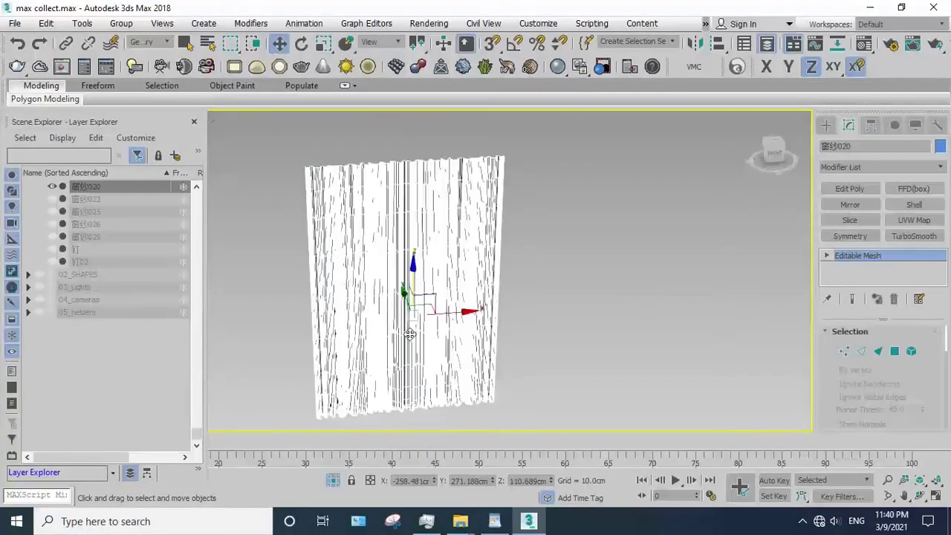
key("f")
key("z")
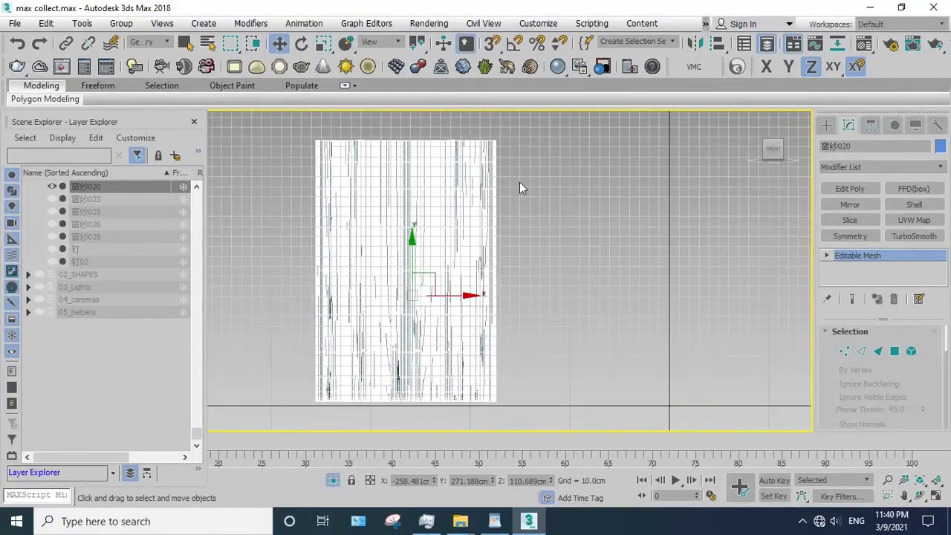
- At Polygon level, select the curtain's top band of faces and detach it
key("4")
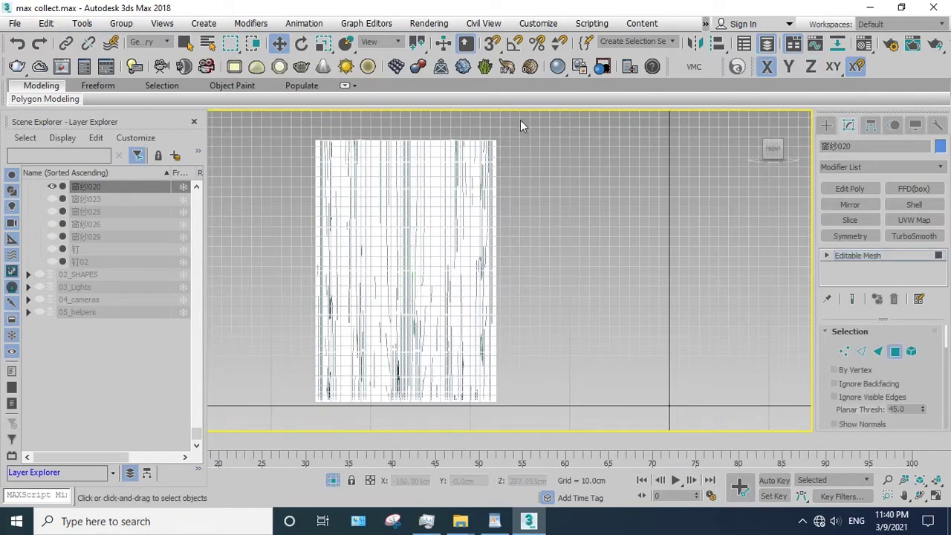
left_click_drag(519, 117, 474, 227)
left_click_drag(307, 178, 307, 177)
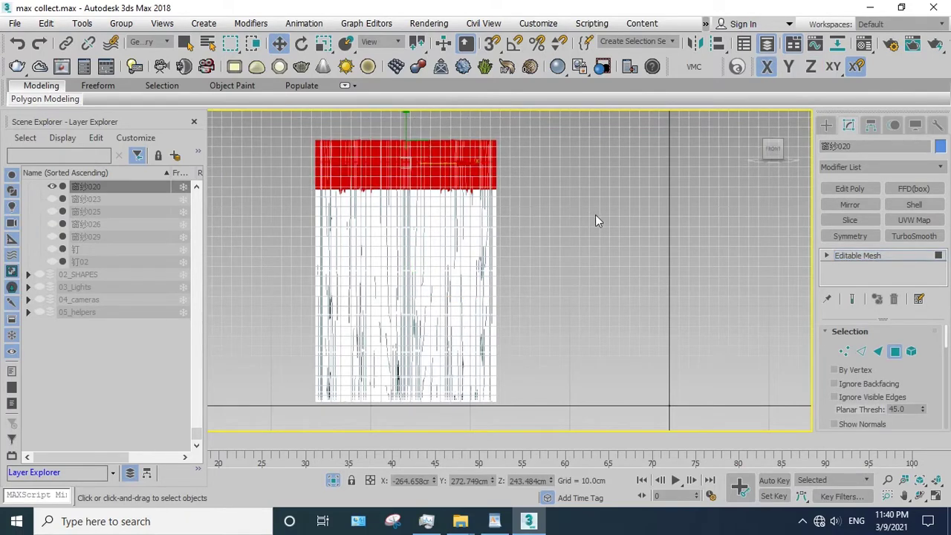
scroll(920, 330, "down", 2)
scroll(914, 350, "down", 3)
scroll(907, 372, "down", 2)
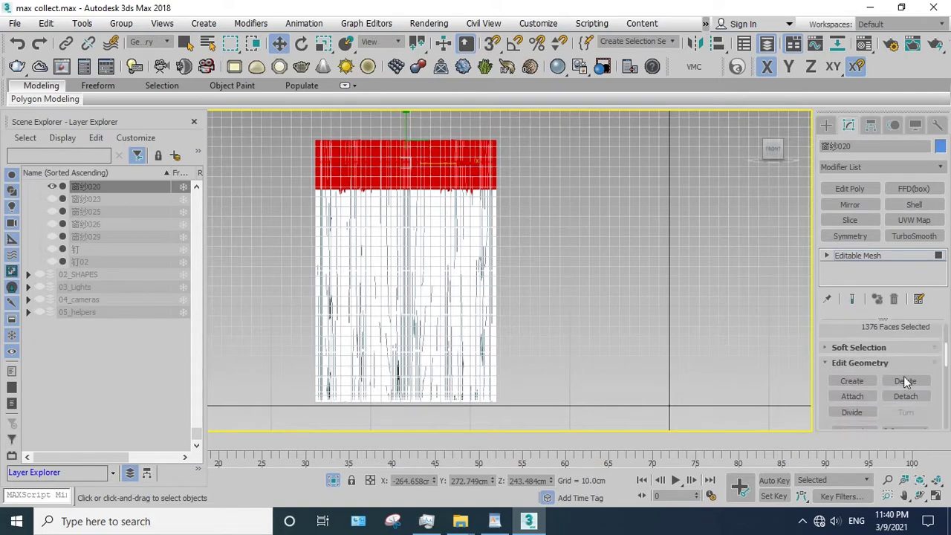
left_click(905, 396)
left_click(511, 266)
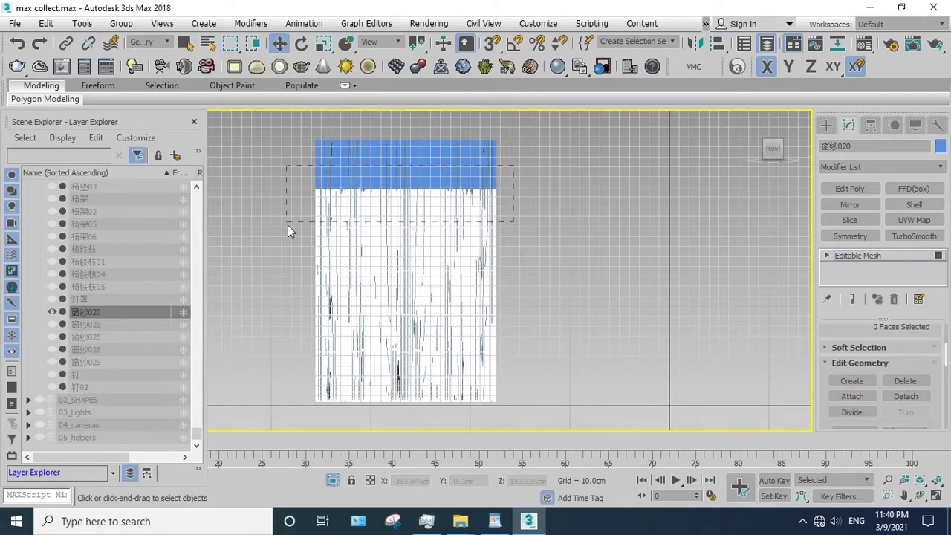
- Detach the second and third horizontal bands of curtain faces as separate objects
left_click_drag(288, 226, 291, 236)
left_click(911, 396)
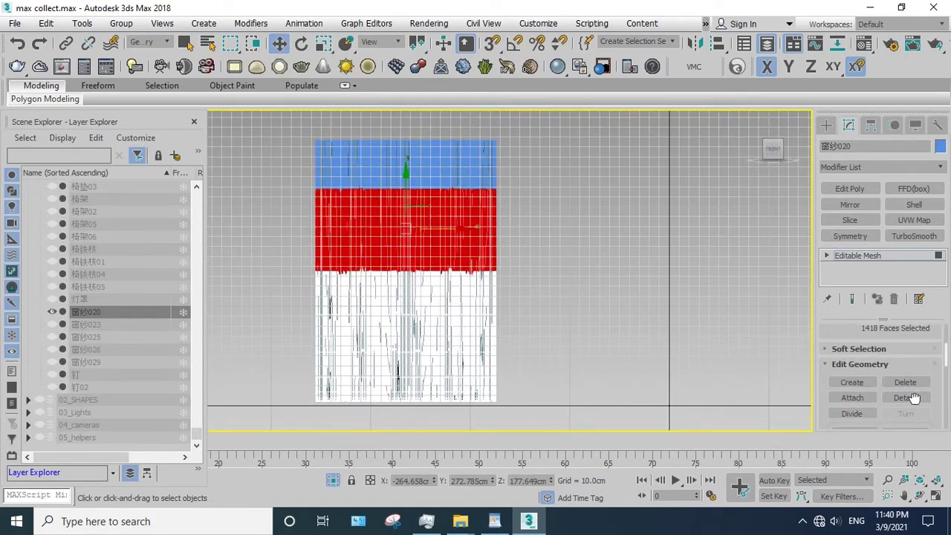
left_click(534, 264)
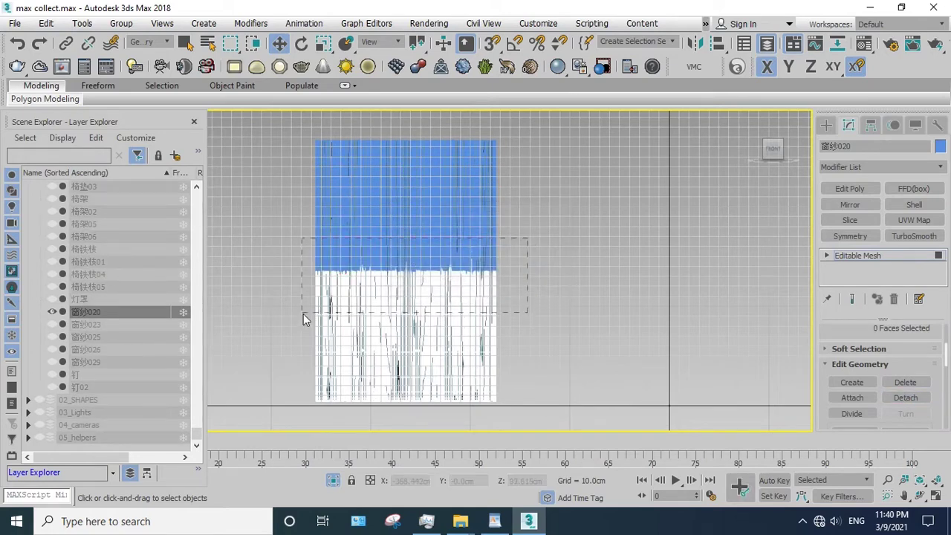
left_click_drag(303, 315, 304, 316)
left_click_drag(236, 244, 238, 245)
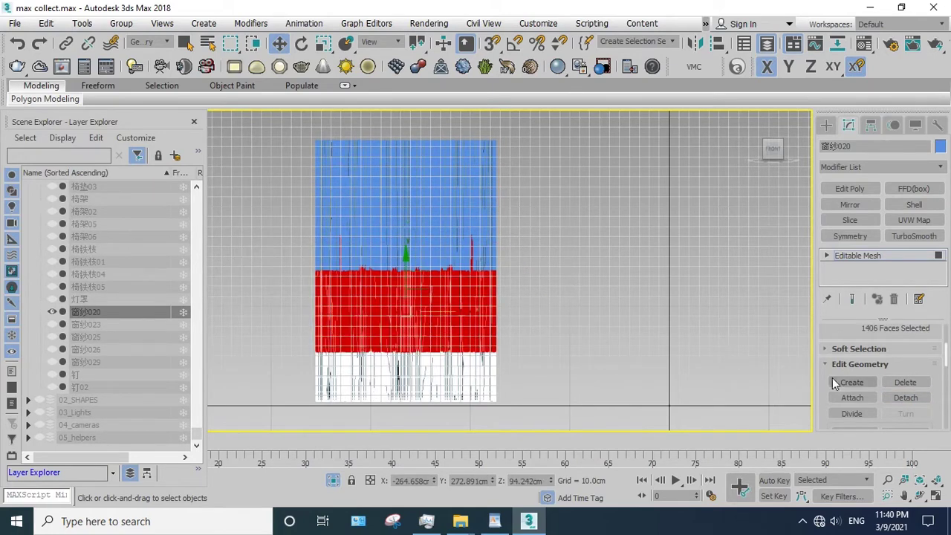
left_click(905, 400)
left_click(521, 266)
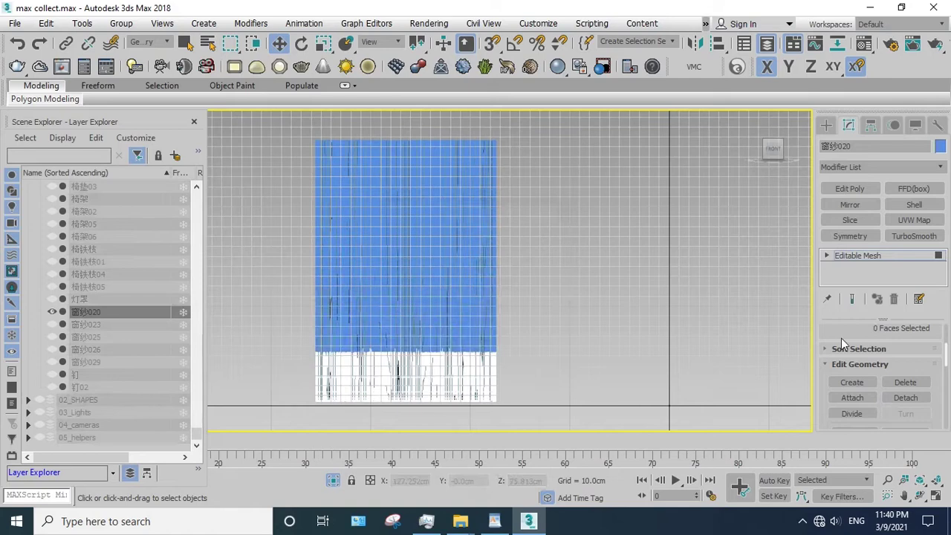
- Return to object level, select all curtain pieces and end isolation
left_click(901, 260)
left_click_drag(532, 135, 275, 409)
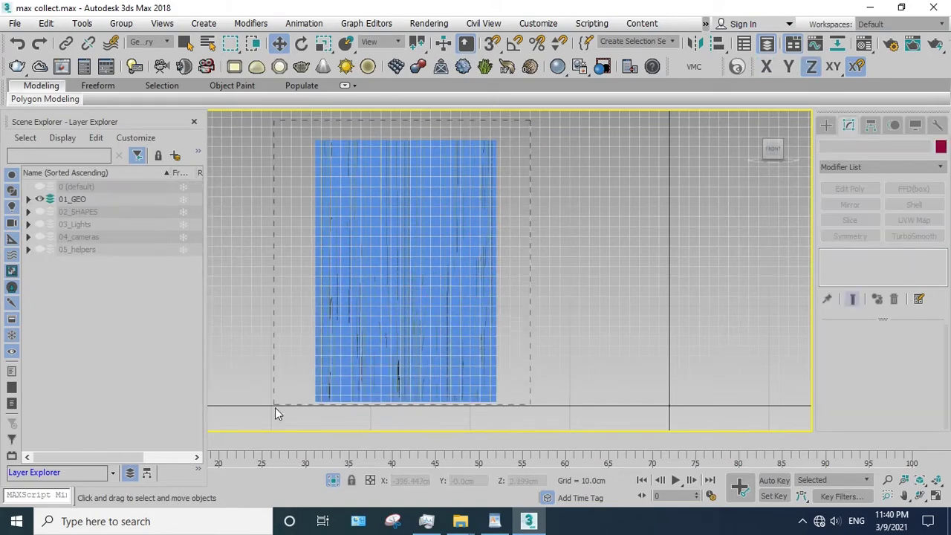
left_click(332, 481)
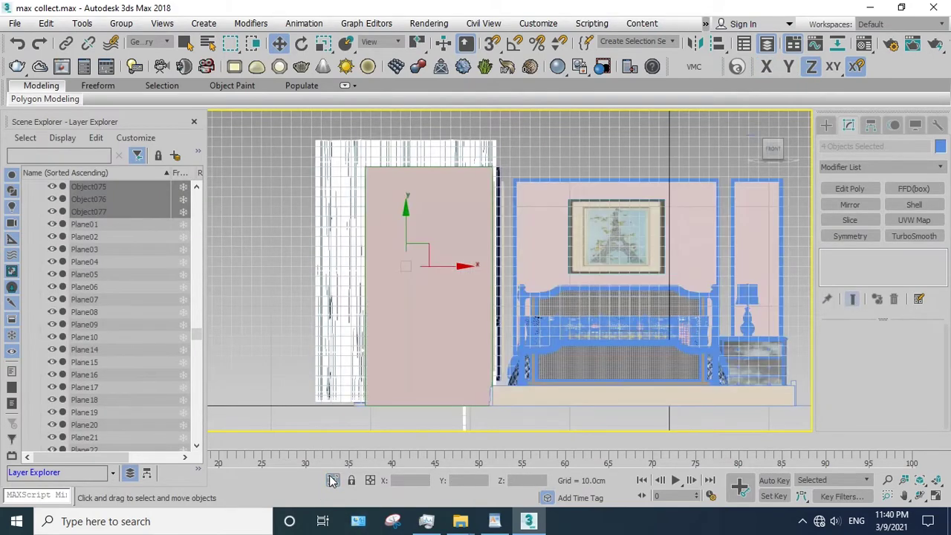
left_click(333, 480)
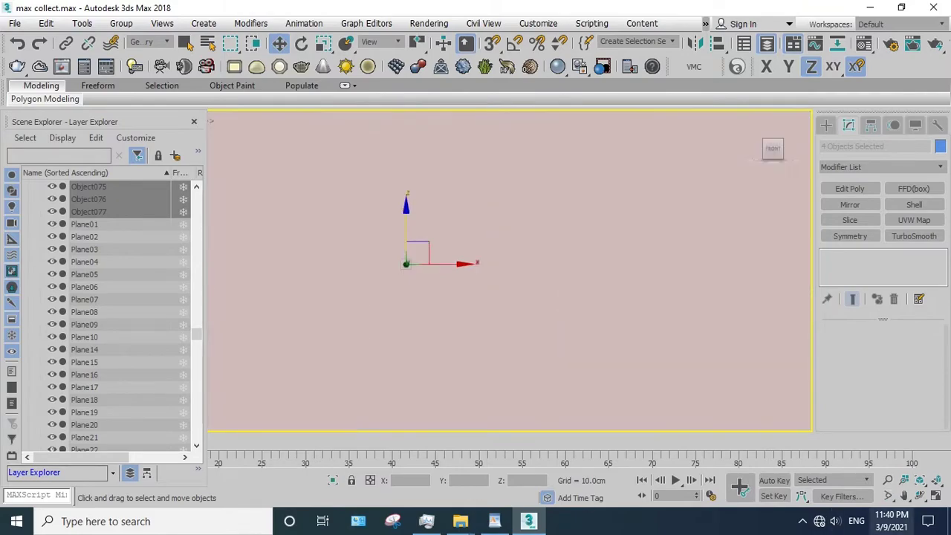
- Hide the curtains to expose the window frame behind them
left_click(920, 496)
left_click_drag(385, 282, 422, 264)
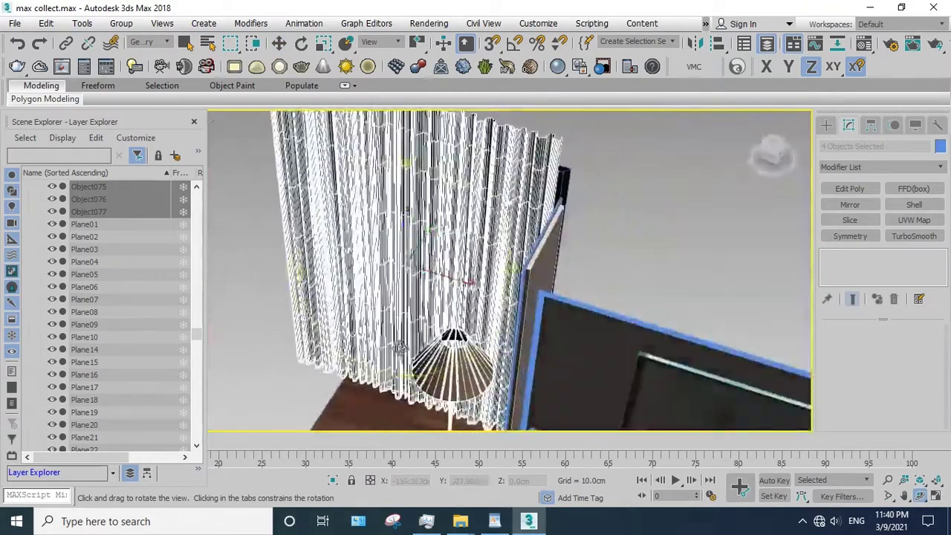
right_click(422, 264)
left_click(458, 215)
middle_click_drag(515, 248, 522, 260, "alt")
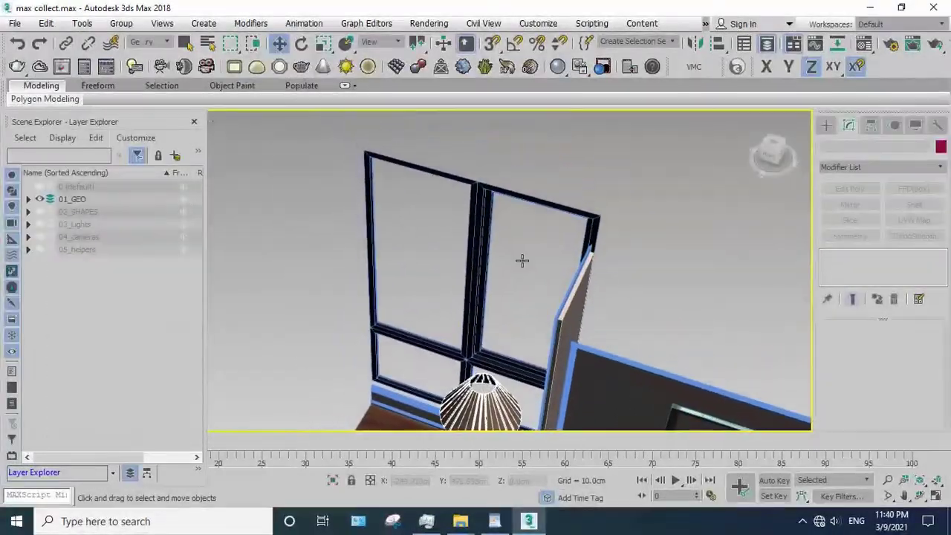
scroll(522, 260, "up", 2)
- Select the Rectangle012 window frame in Element mode, viewing the window, lamp and bed
left_click(496, 211)
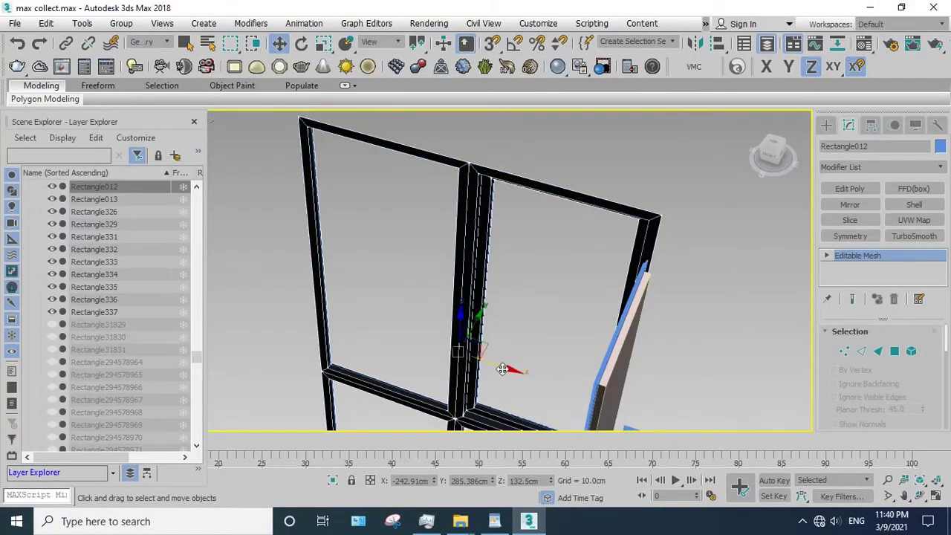
key("5")
left_click(488, 234)
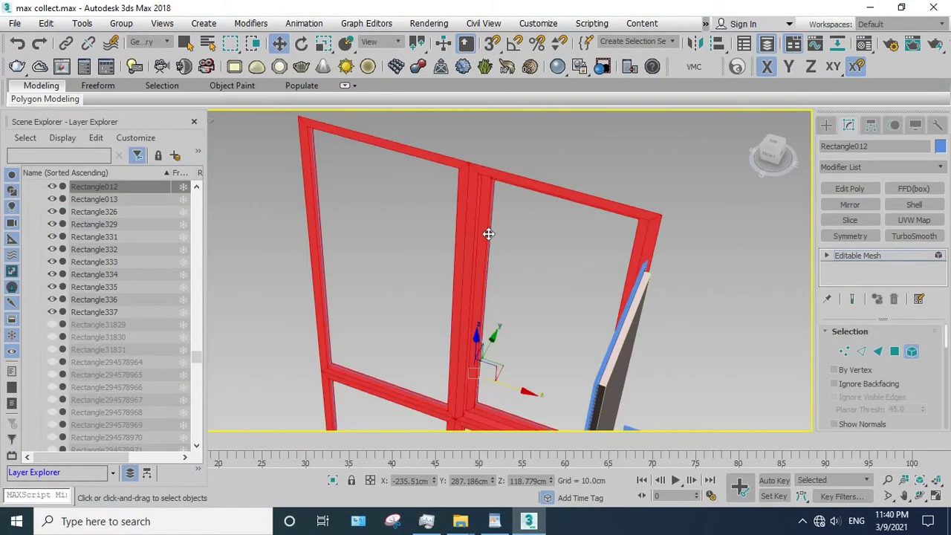
left_click(921, 495)
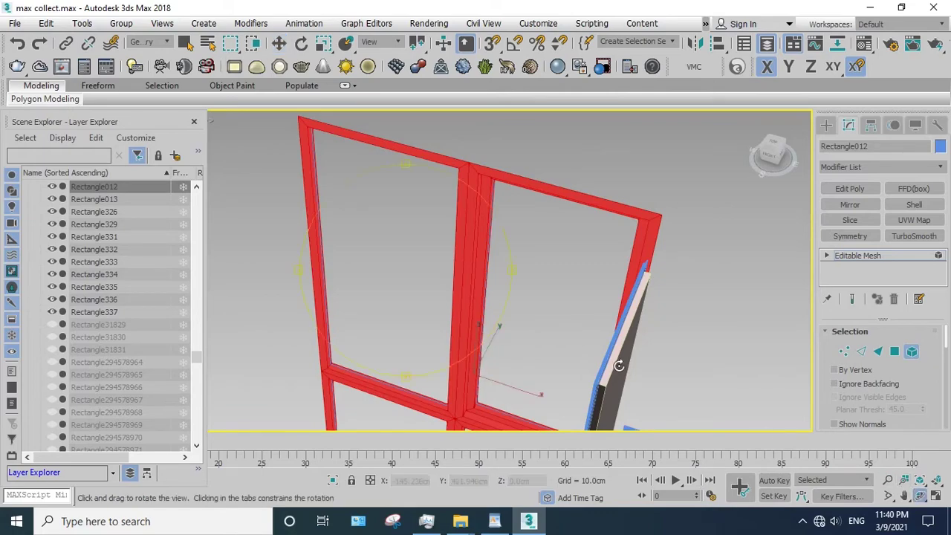
mouse_move(535, 327)
left_mouse_down()
mouse_move(483, 246)
mouse_move(459, 265)
left_mouse_up()
key("w")
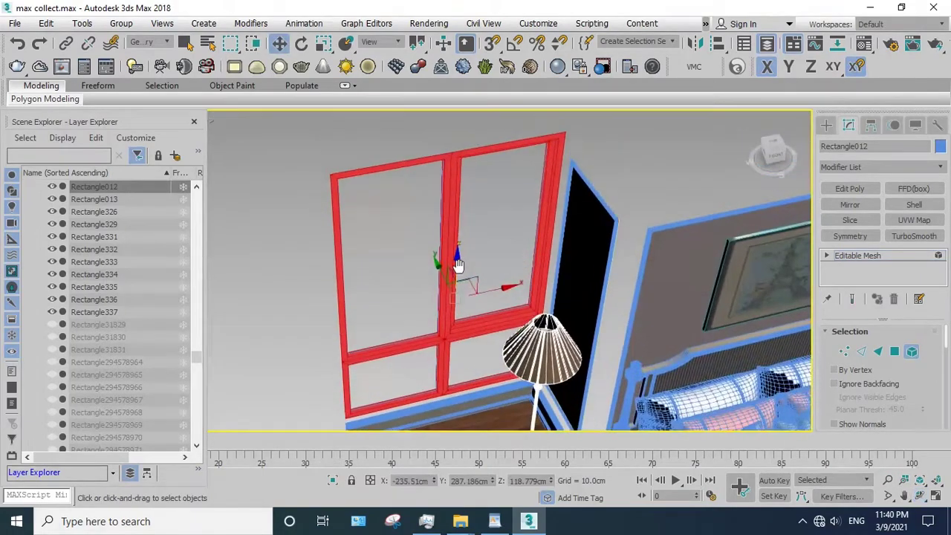
left_click(495, 174)
- Detach the frame's top right and top left bars as a new object
left_click(492, 122)
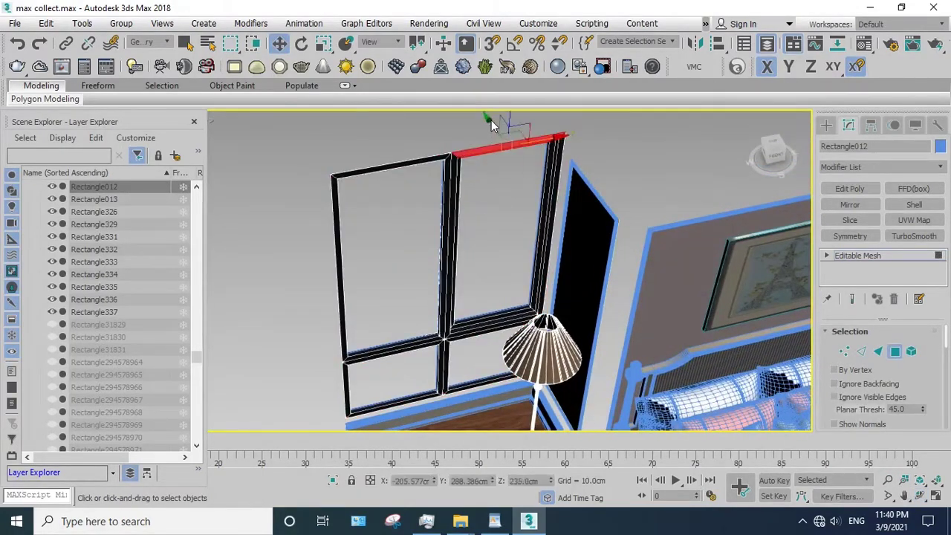
middle_click_drag(491, 123, 493, 203, "alt")
left_click(383, 190, "ctrl")
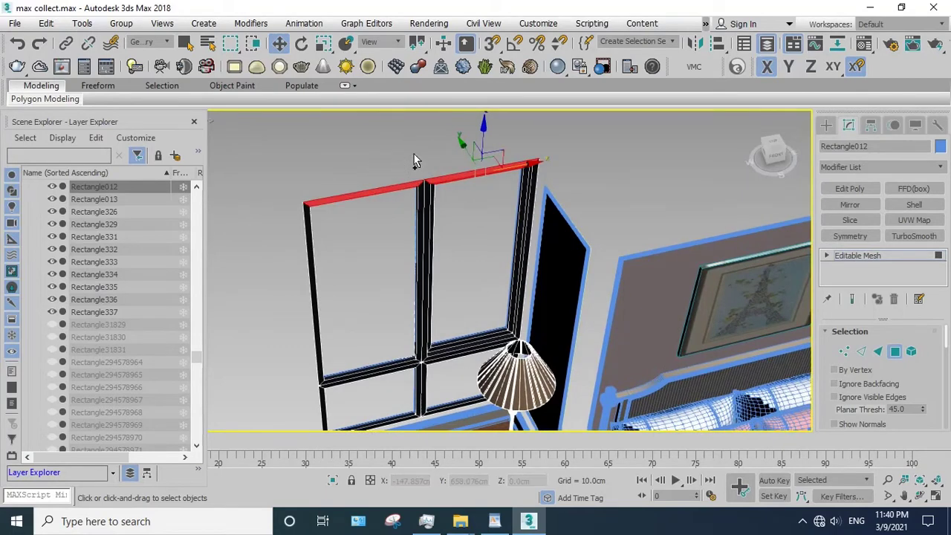
scroll(906, 392, "down", 5)
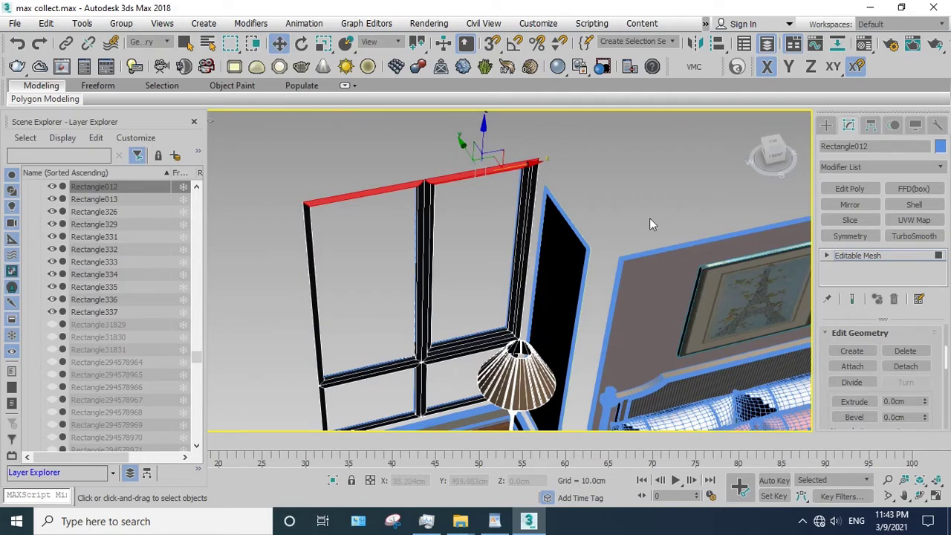
left_click(906, 366)
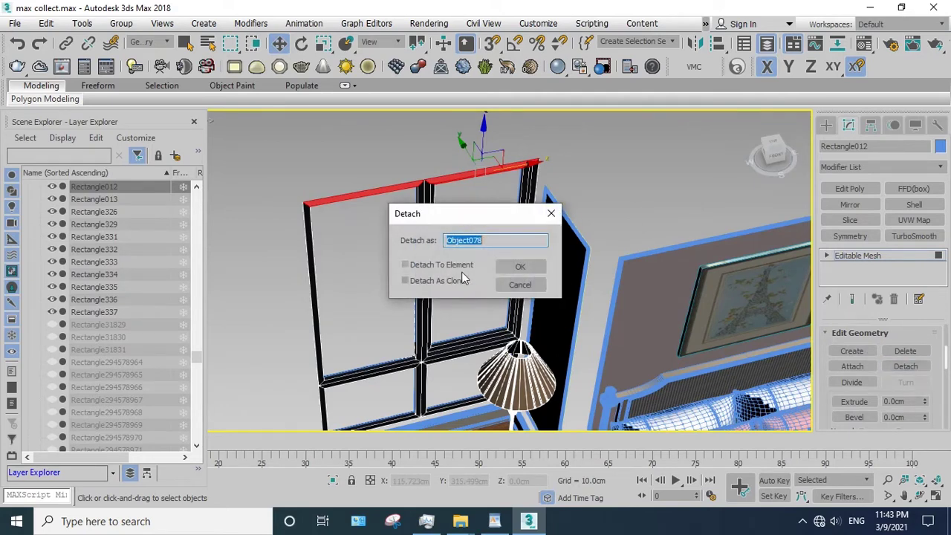
left_click(516, 268)
- Detach the middle vertical bar and the right vertical bar as separate objects
left_click(425, 239)
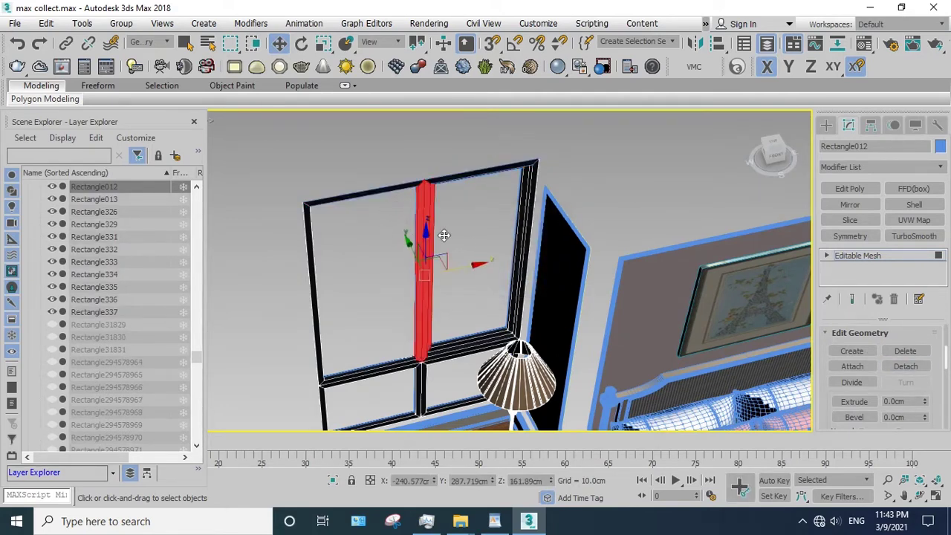
left_click(916, 368)
left_click(512, 268)
left_click(526, 223)
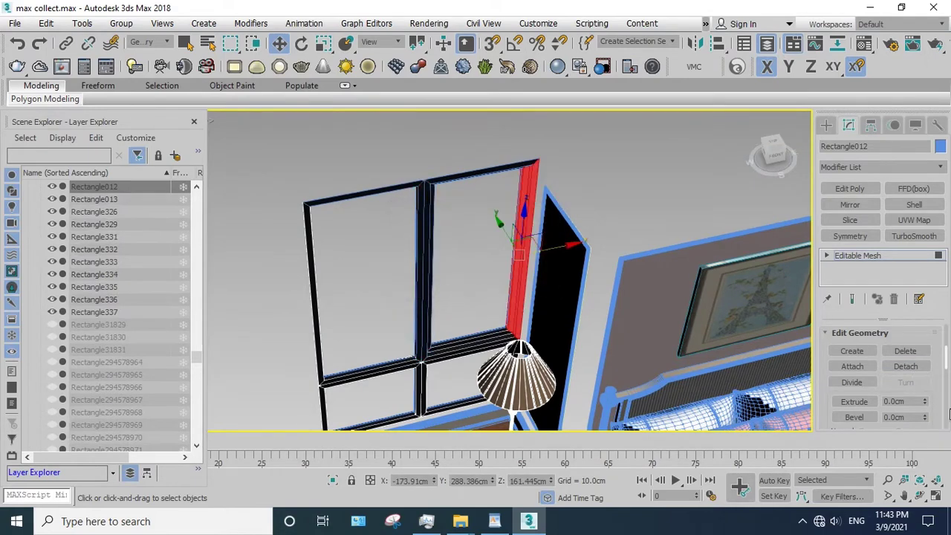
left_click(907, 368)
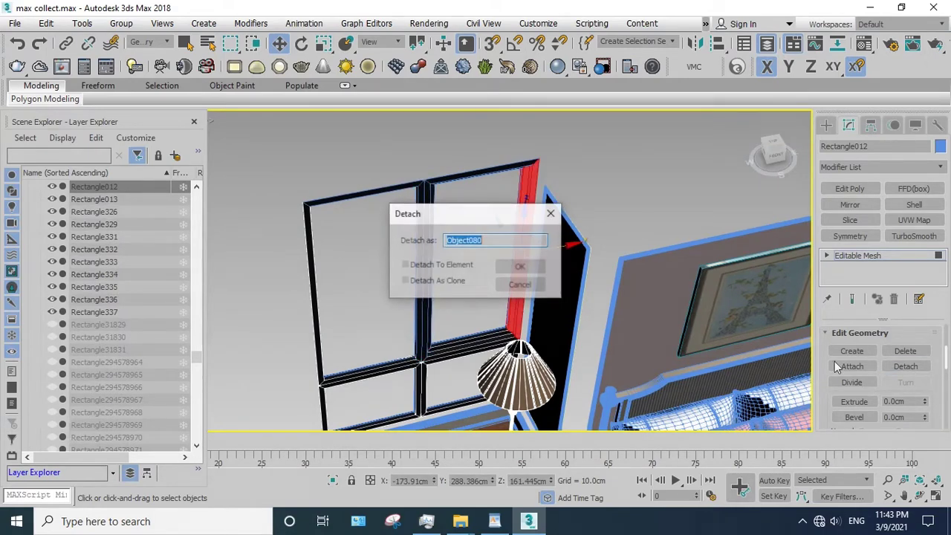
left_click(533, 269)
- Detach the left vertical window bar into its own object
left_click(316, 284)
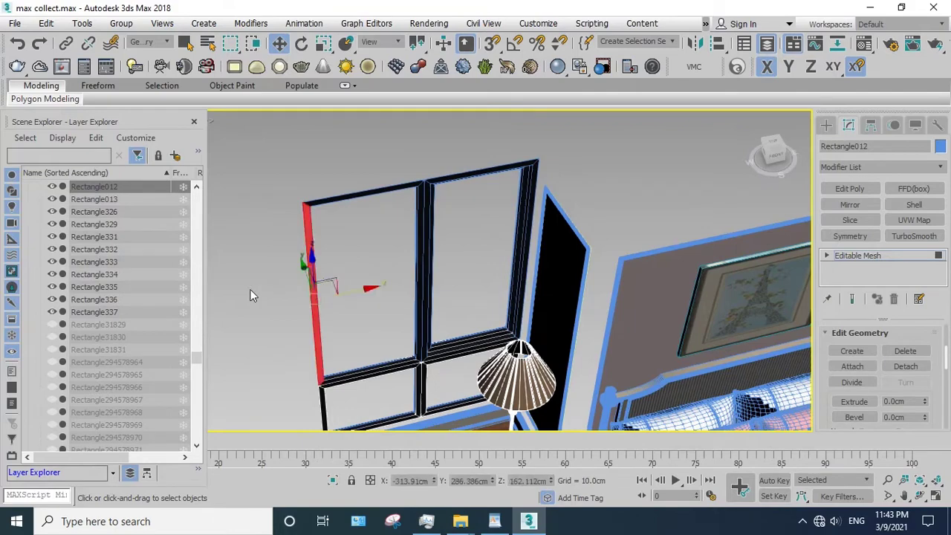
left_click(914, 369)
left_click(510, 268)
middle_click_drag(510, 267, 403, 261)
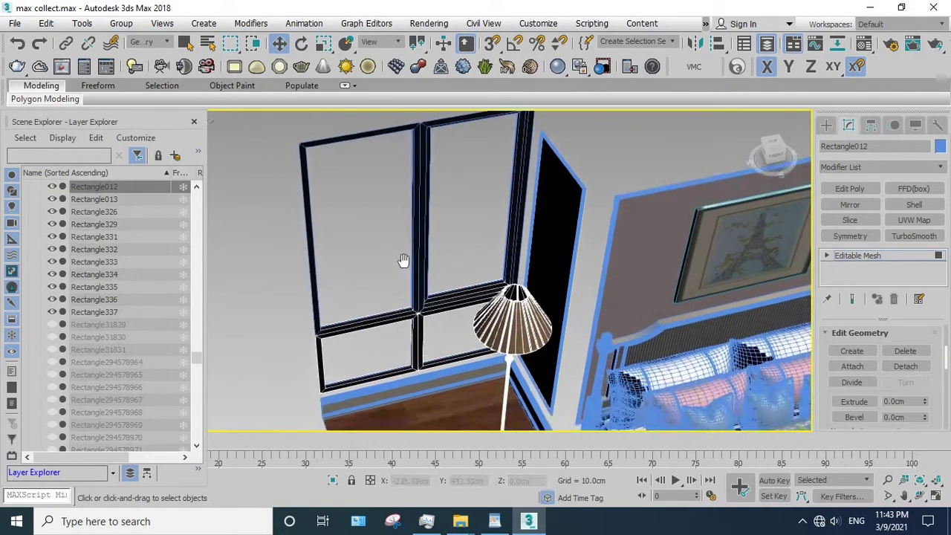
- Orbit around the window frame to find the remaining bars to separate
left_click(363, 335)
scroll(362, 335, "up", 5)
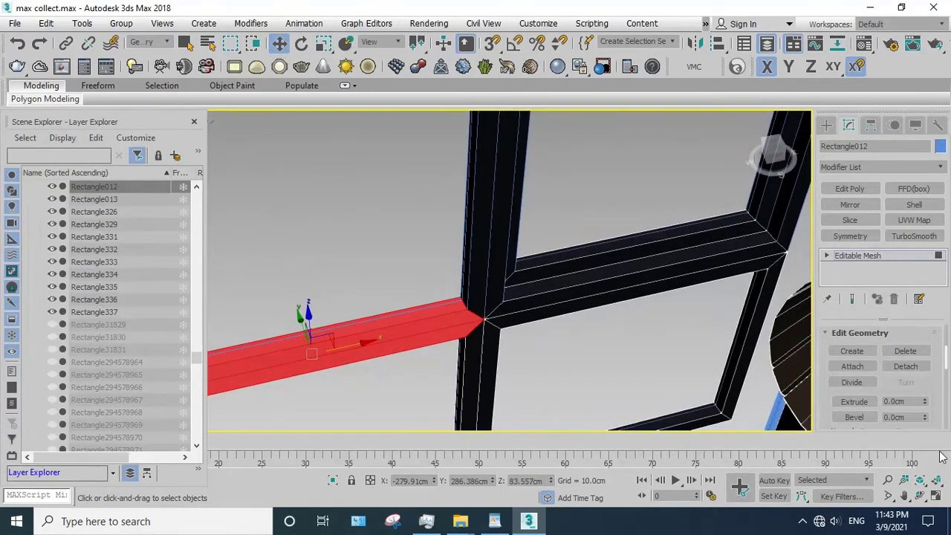
left_click(920, 496)
mouse_move(297, 269)
left_mouse_down()
mouse_move(312, 261)
mouse_move(378, 270)
mouse_move(357, 218)
mouse_move(429, 268)
mouse_move(440, 289)
left_mouse_up()
key("shift+z")
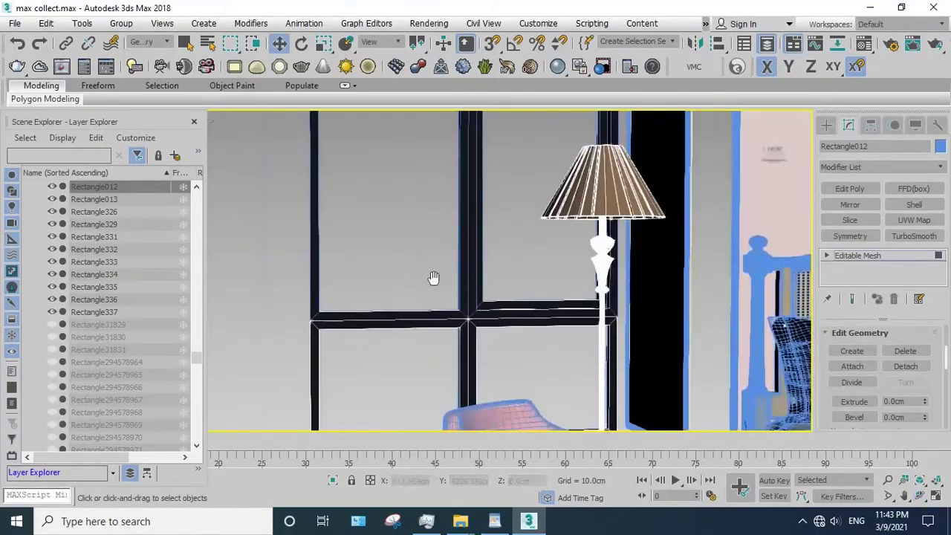
key("shift+z")
key("shift+z")
scroll(498, 305, "up", 3)
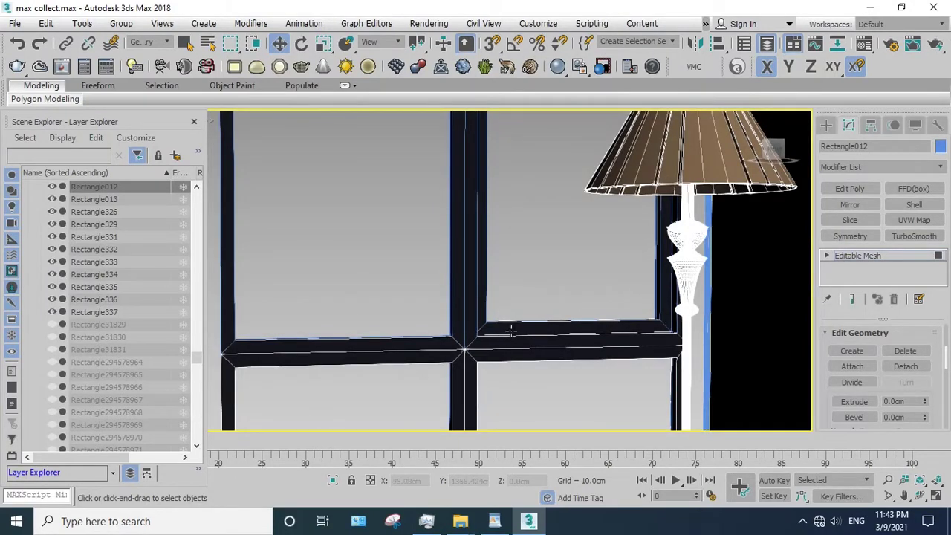
left_click(542, 336)
left_click(572, 295)
left_click(921, 496)
mouse_move(450, 304)
left_mouse_down()
mouse_move(465, 315)
mouse_move(470, 299)
mouse_move(386, 332)
left_mouse_up()
right_click(386, 333)
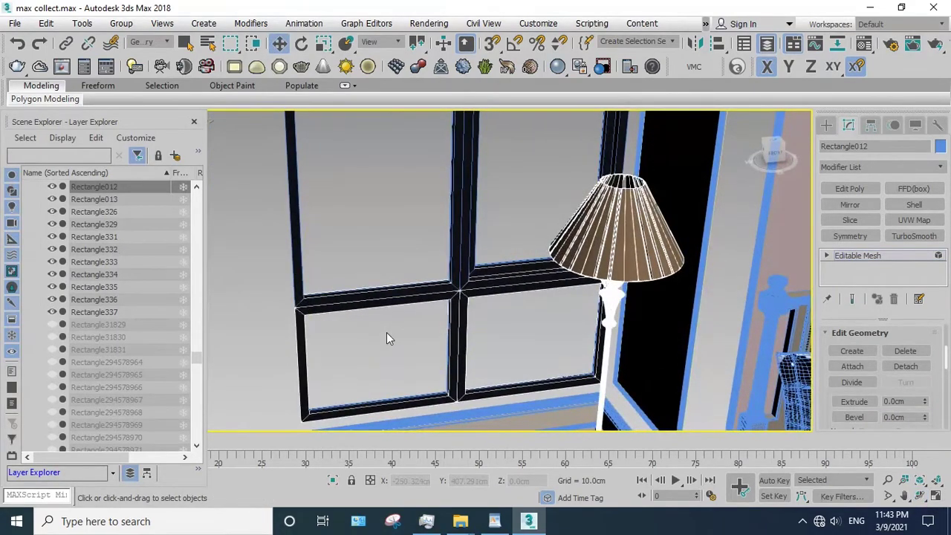
- Detach the horizontal frame bar beside the lamp as its own object
left_click(892, 255)
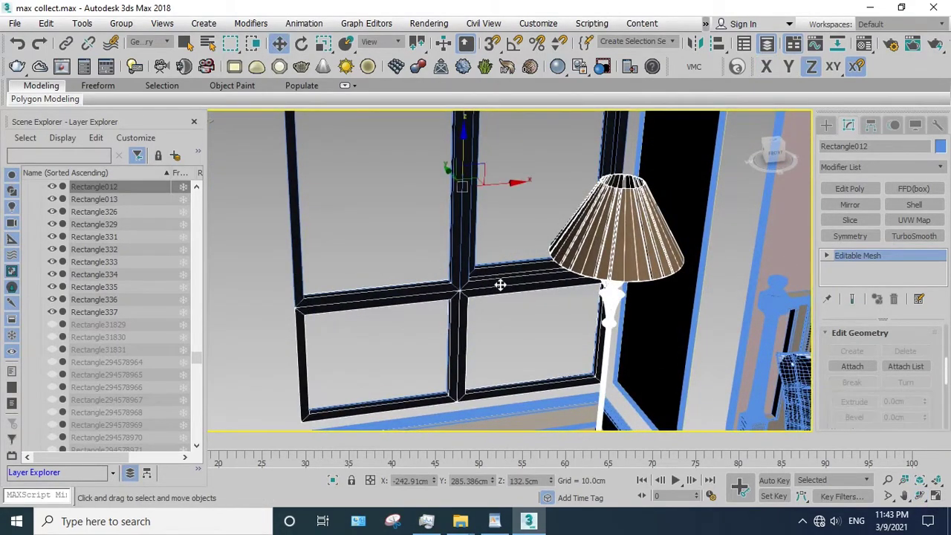
left_click(520, 273)
scroll(530, 267, "up", 2)
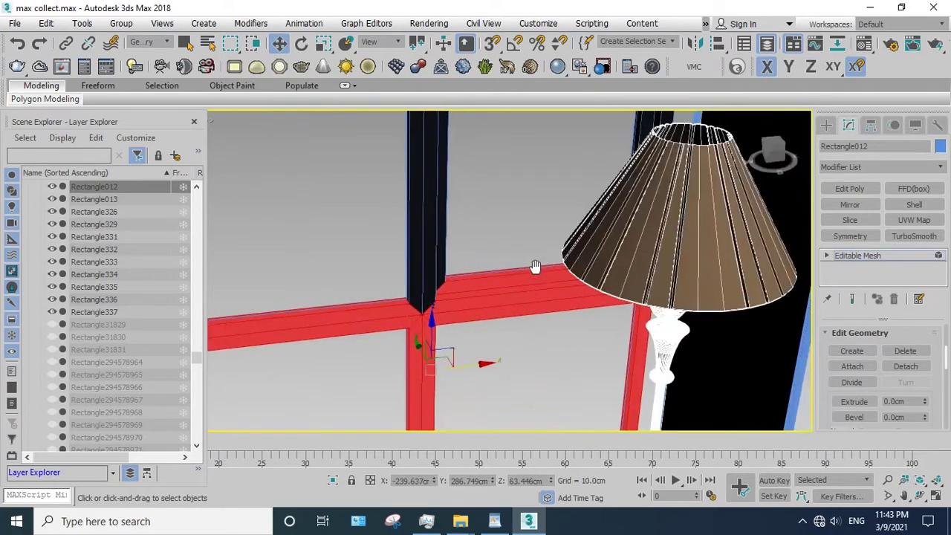
scroll(523, 256, "up", 2)
left_click(504, 284)
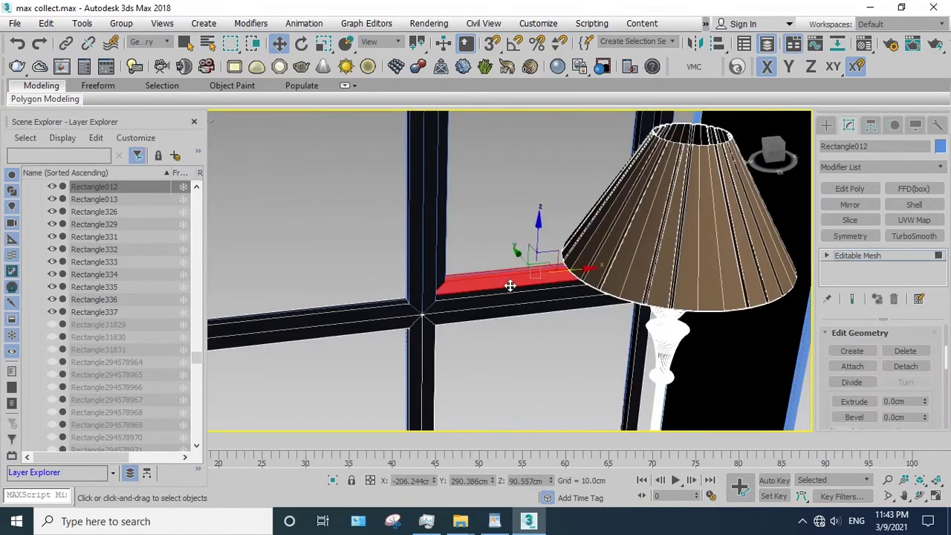
scroll(510, 283, "down", 3)
middle_click_drag(510, 282, 476, 293, "alt")
scroll(476, 293, "up", 3)
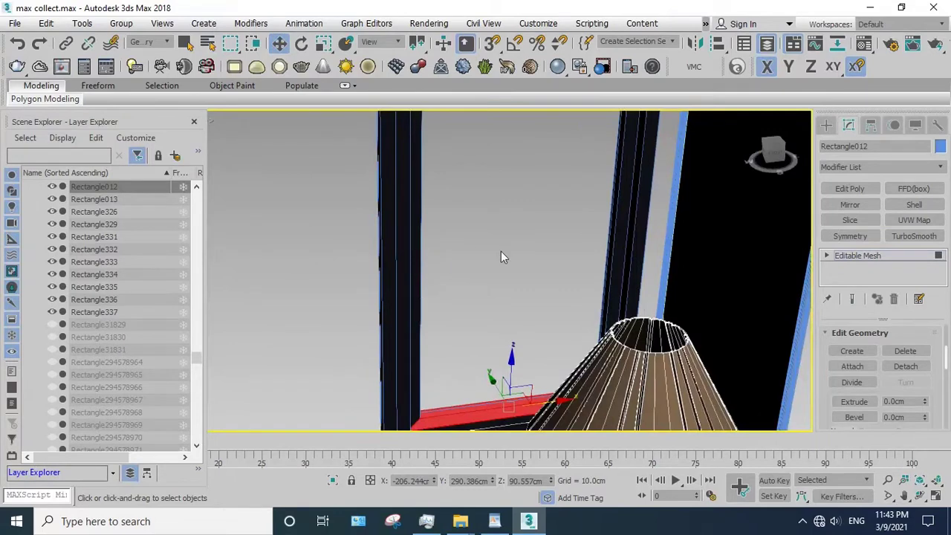
scroll(513, 275, "down", 2)
middle_click_drag(507, 314, 913, 350, "alt")
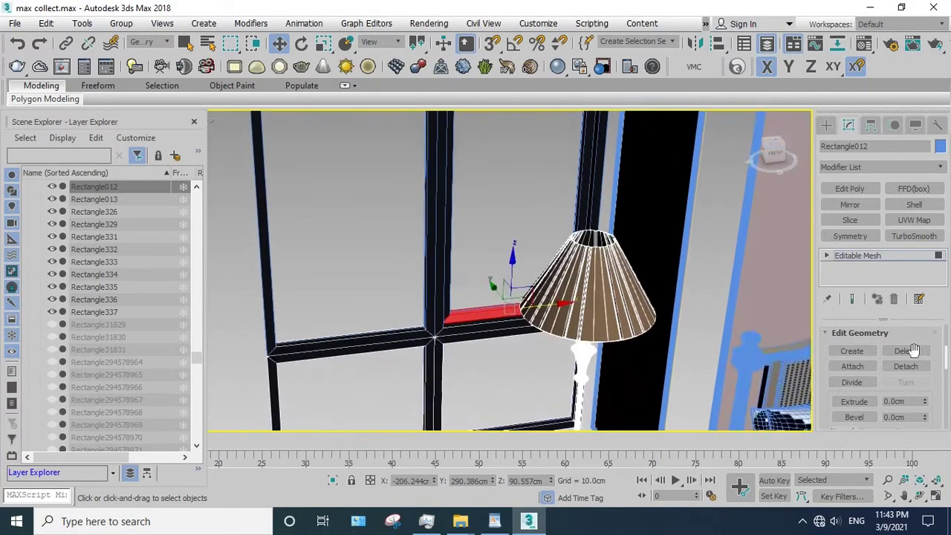
left_click(906, 367)
left_click(520, 270)
middle_click_drag(520, 270, 466, 295, "alt")
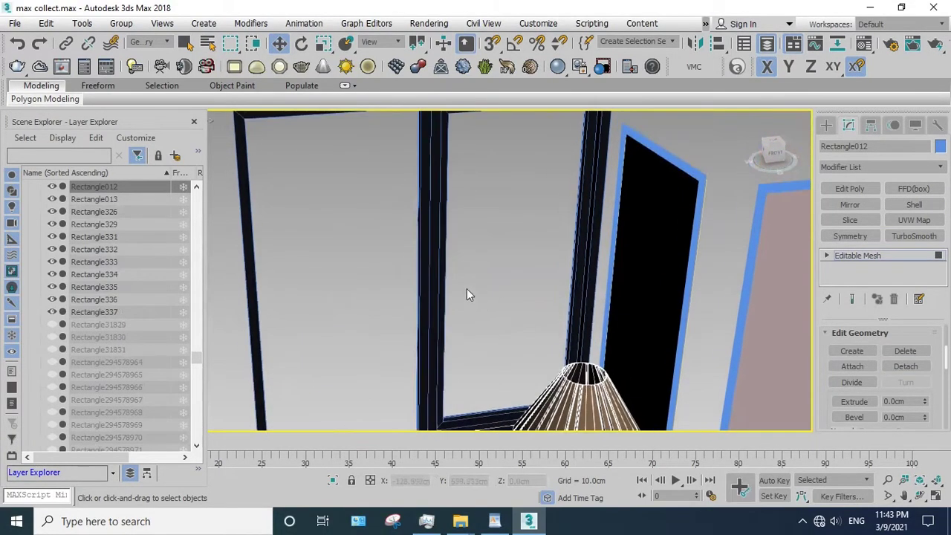
- In Object079, detach the inner vertical frame bar as Object083
left_click(878, 256)
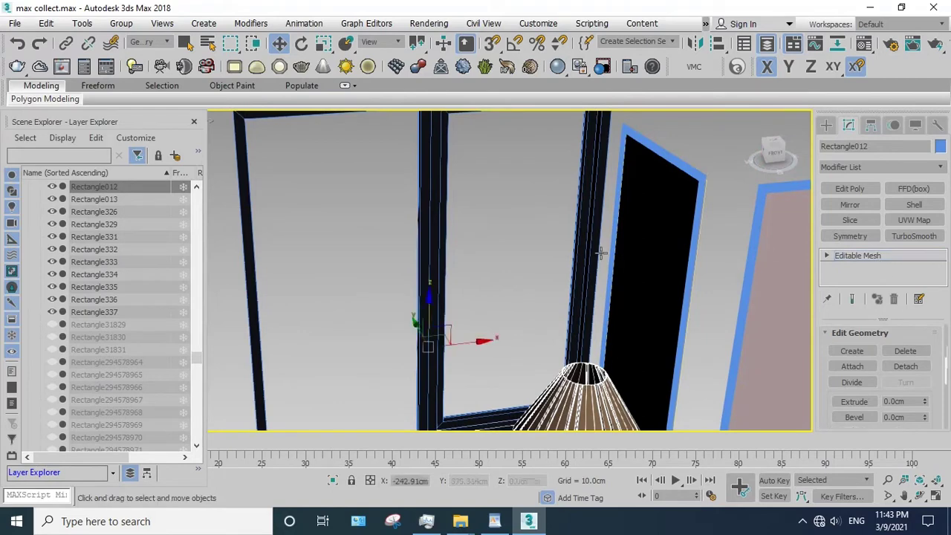
left_click(449, 273)
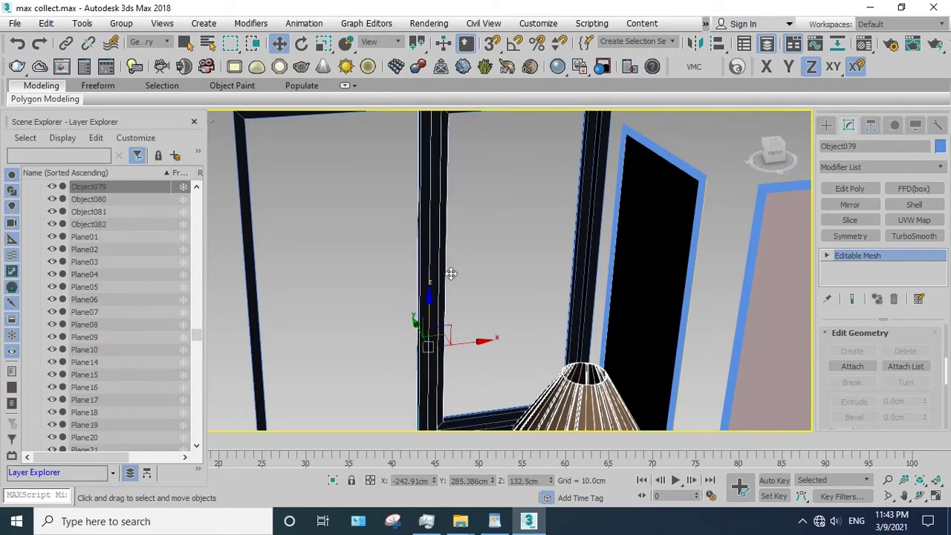
key("5")
left_click(448, 265)
middle_click_drag(448, 266, 478, 254, "alt")
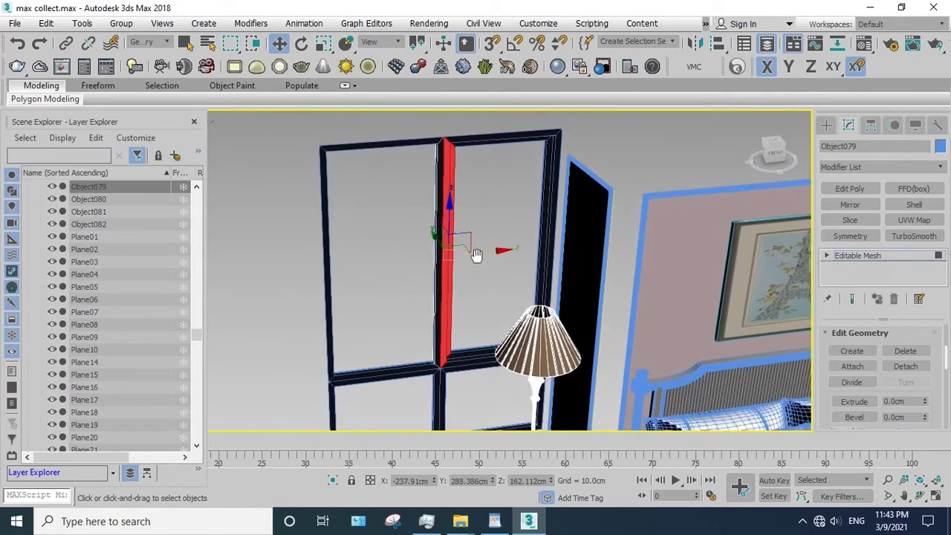
scroll(477, 255, "up", 2)
scroll(460, 245, "up", 3)
left_click(422, 187)
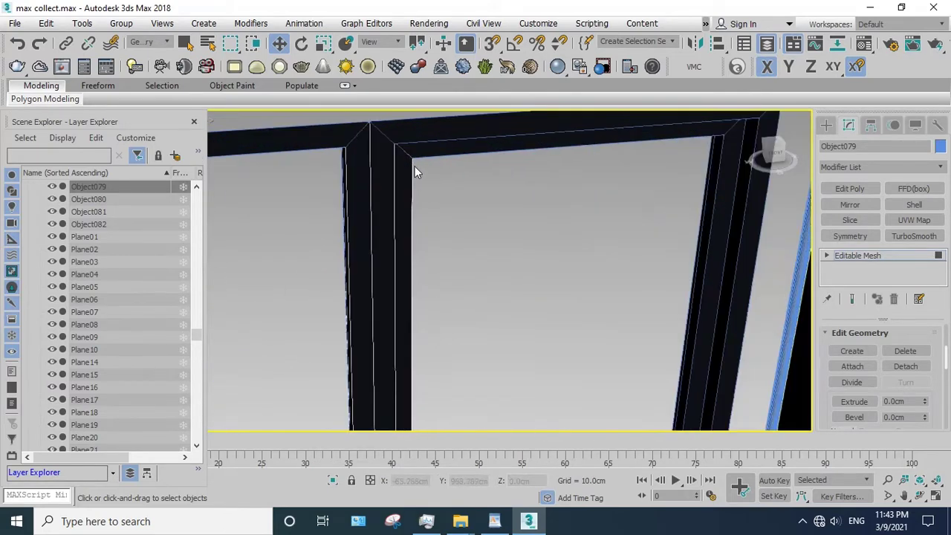
left_click(411, 215)
middle_click_drag(474, 202, 428, 205, "alt")
left_click_drag(429, 205, 385, 240)
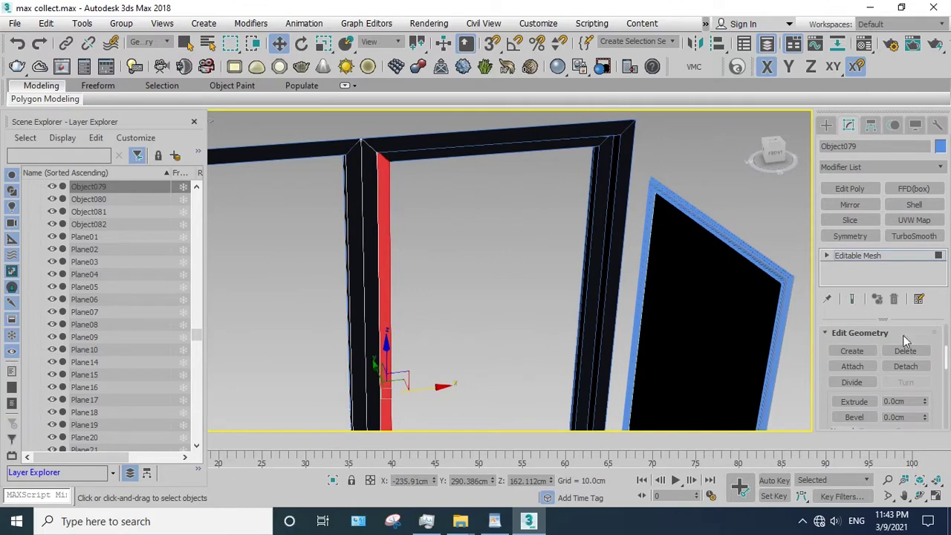
left_click(915, 367)
left_click(516, 266)
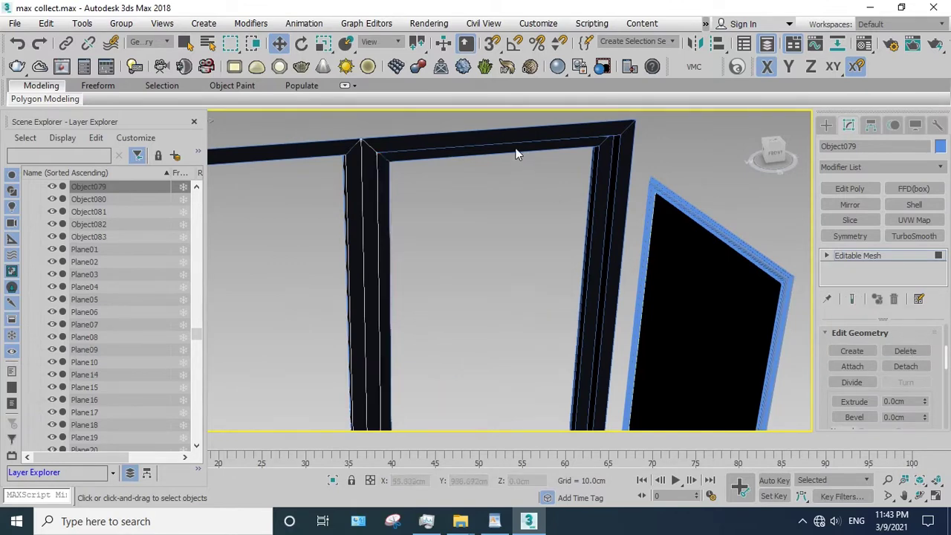
- In Object080, detach the right vertical frame bar as Object084
left_click(889, 255)
left_click(599, 220)
key("4")
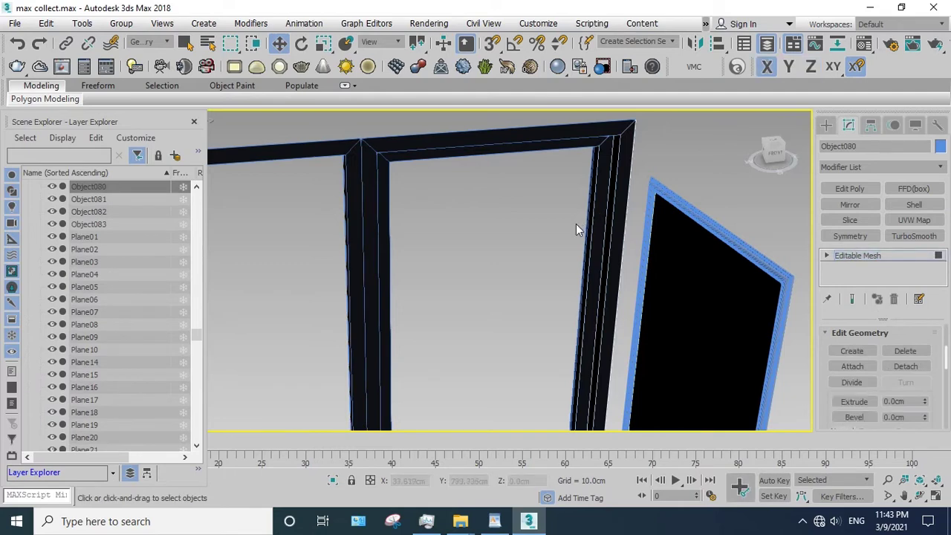
left_click(599, 215)
left_click(906, 367)
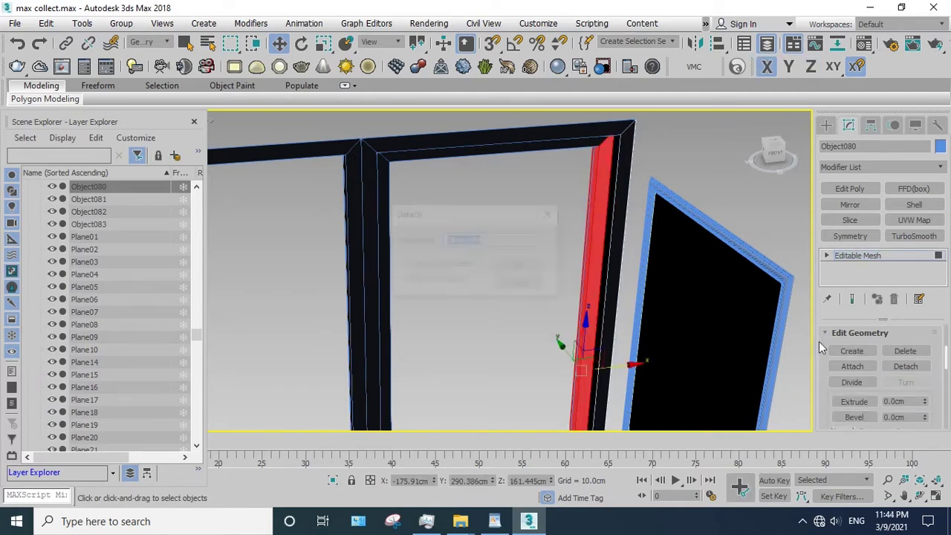
left_click(521, 266)
- In Object078, detach the top frame bar as Object085
left_click(859, 256)
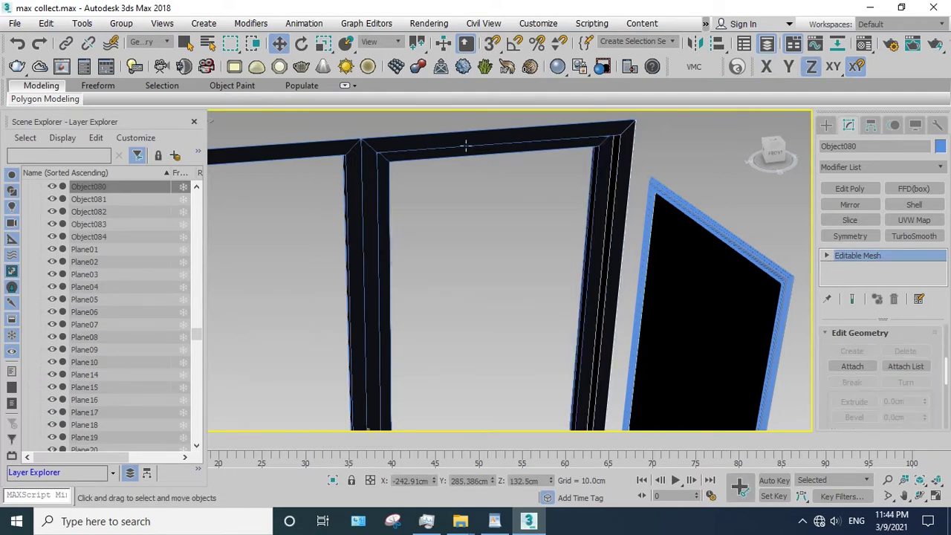
left_click(479, 162)
key("5")
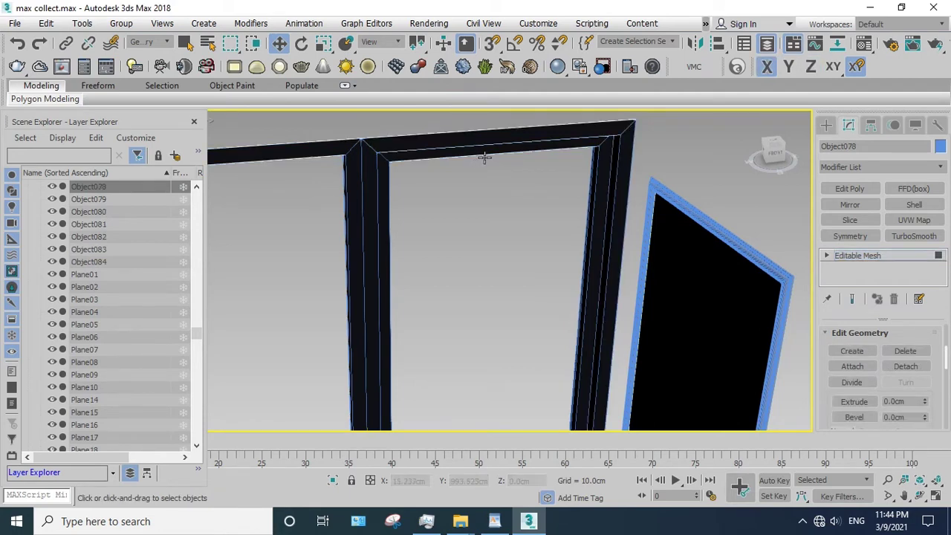
left_click(484, 157)
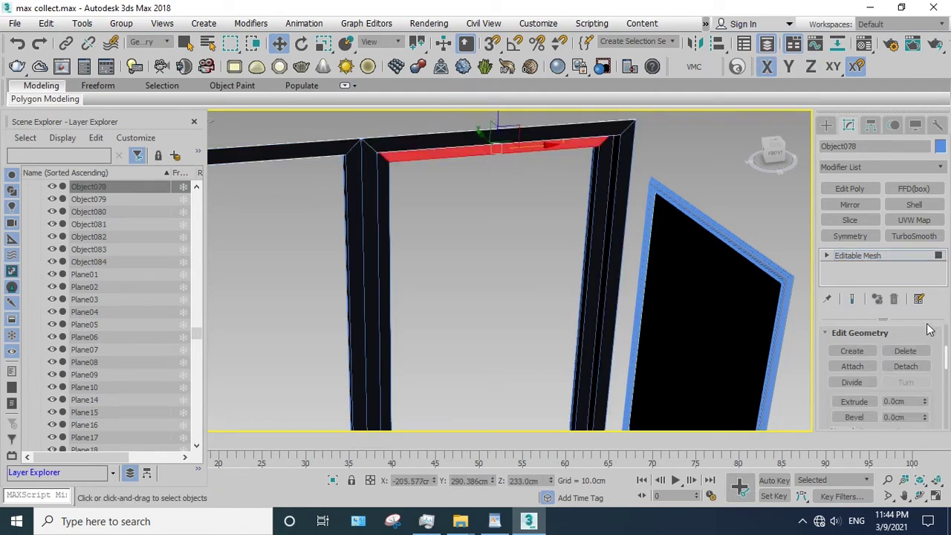
left_click(891, 366)
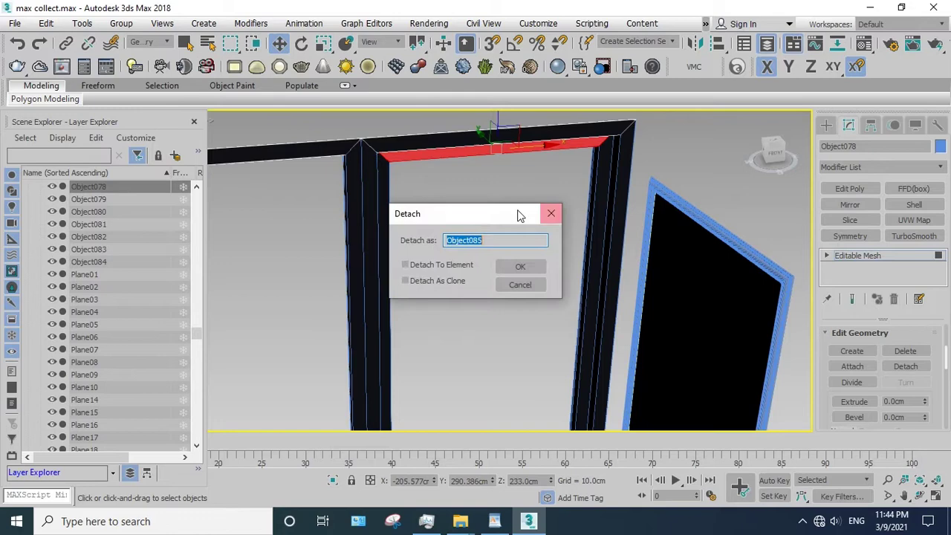
left_click(528, 266)
- Back at object level, select the newly detached frame pieces
left_click(867, 255)
scroll(546, 206, "down", 3)
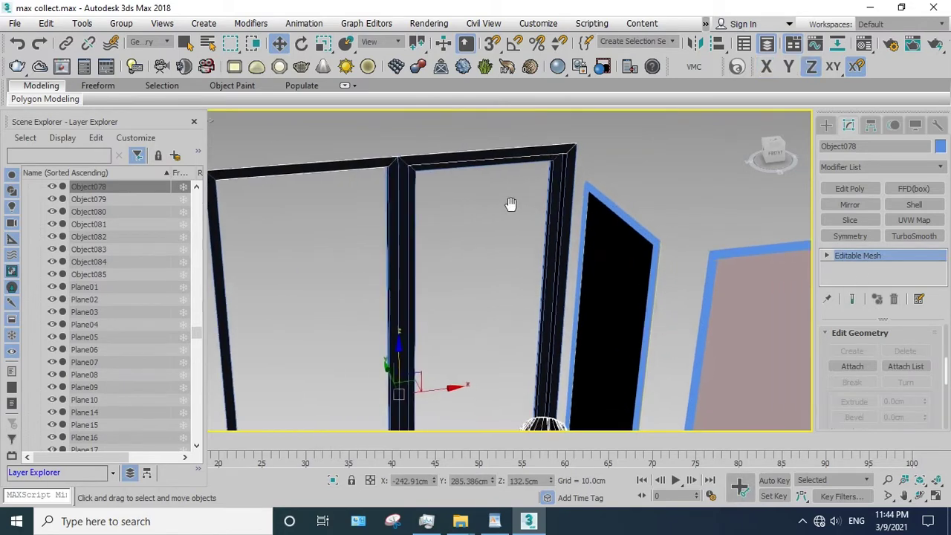
scroll(510, 206, "up", 3)
left_click(387, 251)
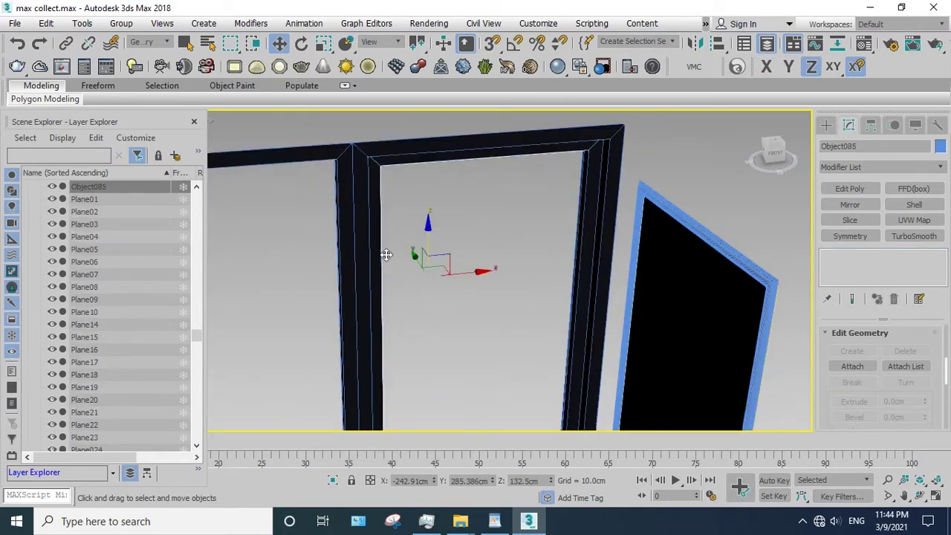
left_click(596, 260, "ctrl")
scroll(596, 260, "down", 3)
- Shift-drag the selected window frame pieces to create a copy
scroll(507, 329, "up", 3)
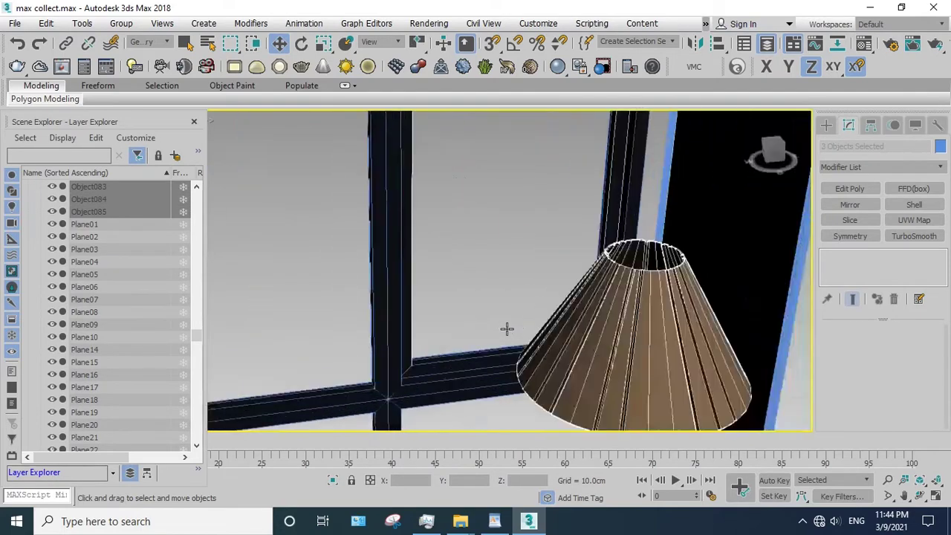
scroll(508, 329, "up", 2)
scroll(502, 328, "down", 5)
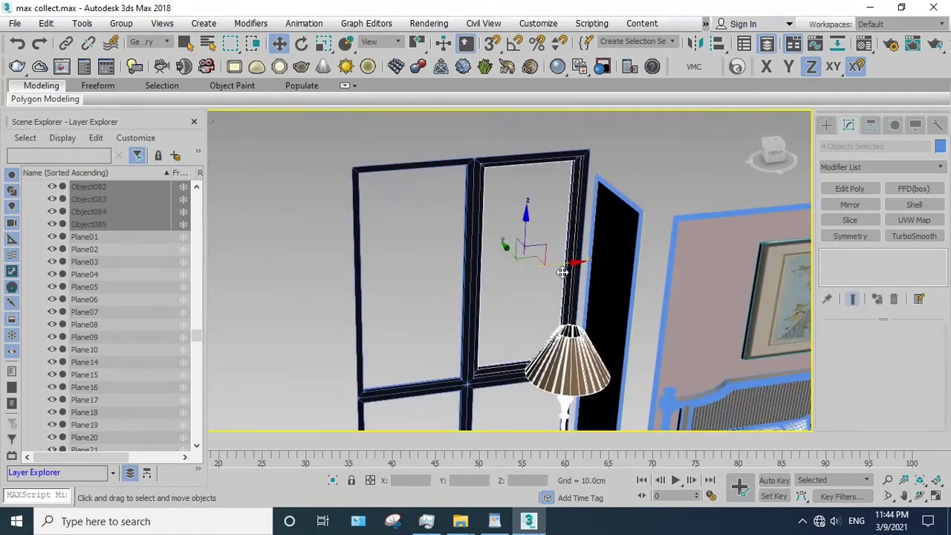
left_click(536, 270)
left_click(472, 277)
left_click_drag(471, 276, 458, 278, "shift")
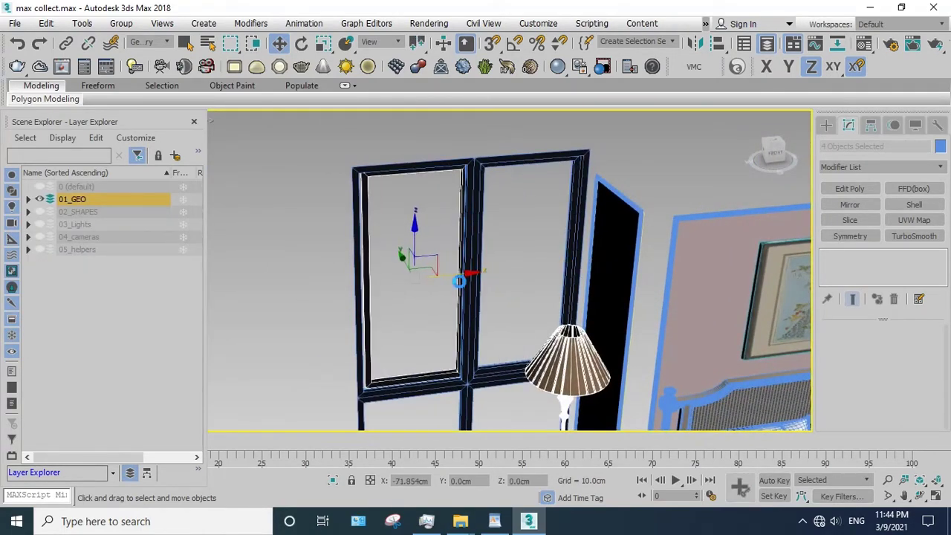
left_click(478, 322)
- With 3D Snap on, move the copied frame so it snaps onto the frame corner
scroll(439, 297, "up", 2)
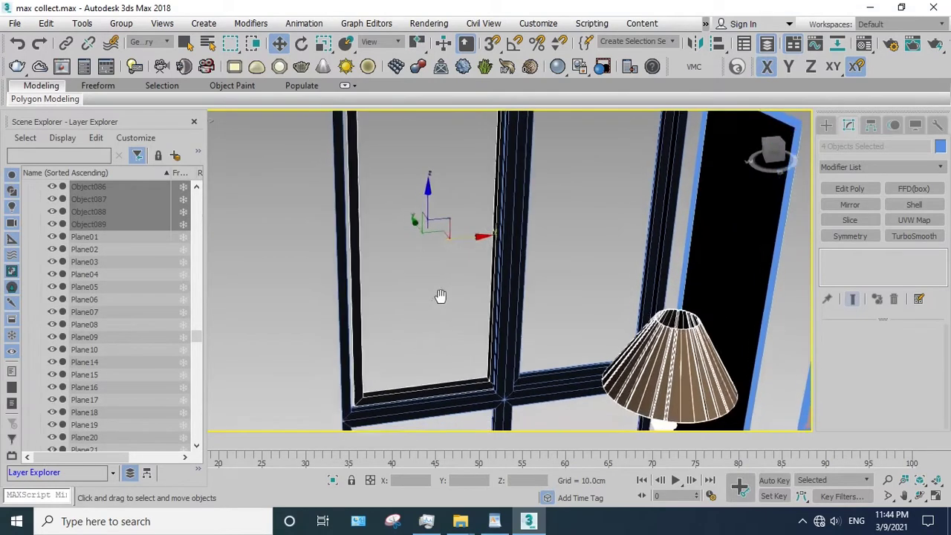
scroll(458, 246, "up", 2)
middle_click_drag(459, 246, 414, 335)
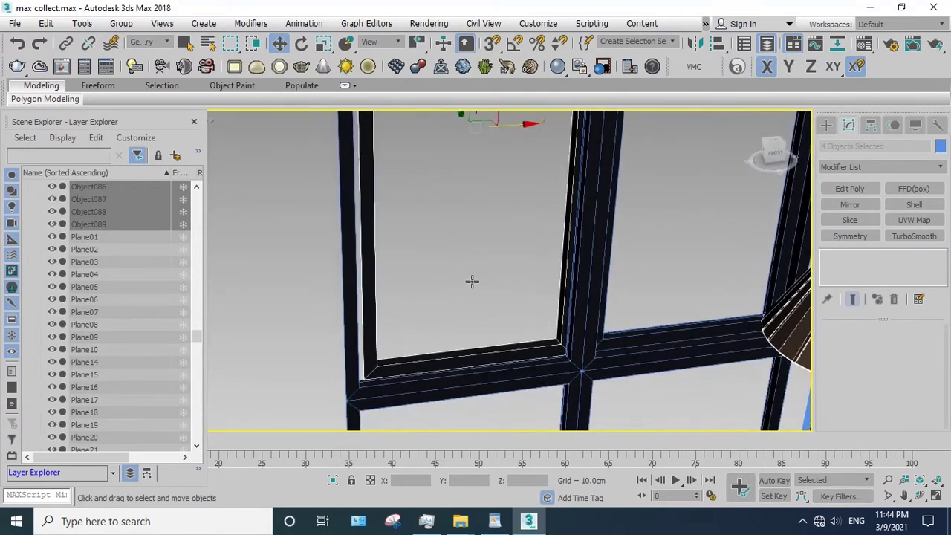
middle_click_drag(472, 281, 536, 257)
mouse_move(528, 144)
left_mouse_down()
mouse_move(453, 146)
mouse_move(233, 195)
left_mouse_up()
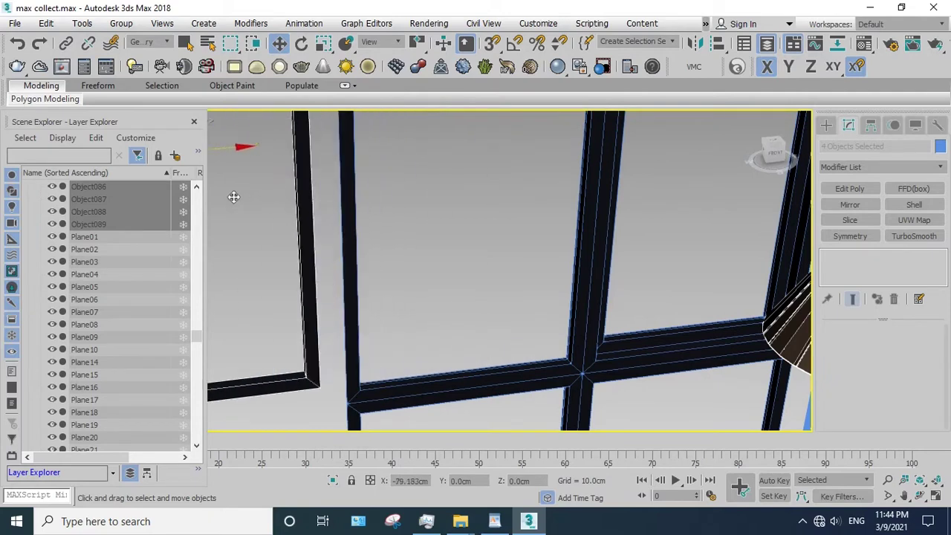
key("s")
scroll(335, 400, "up", 2)
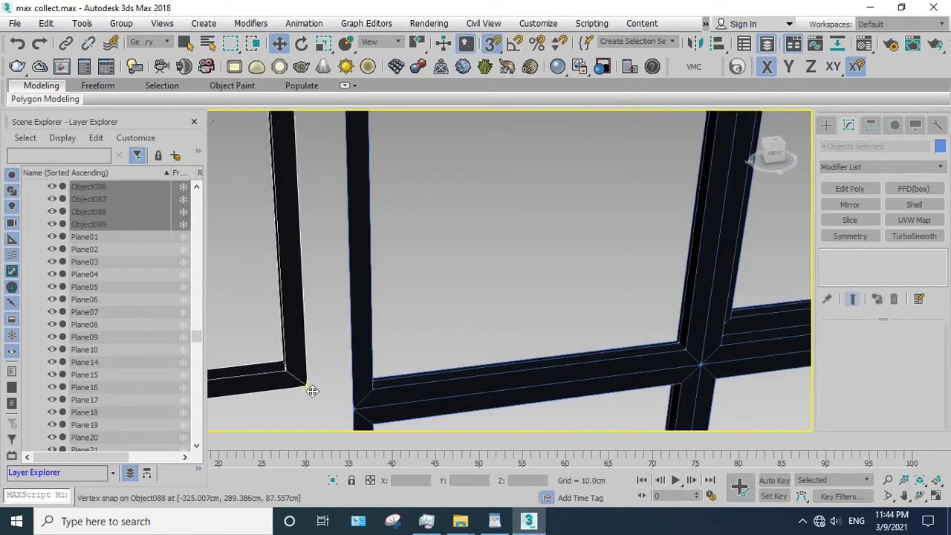
left_click_drag(309, 386, 684, 361)
- Select the middle mullion and center the view on the window frames
scroll(531, 372, "down", 3)
mouse_move(531, 372)
middle_mouse_down()
mouse_move(407, 230)
mouse_move(425, 240)
middle_mouse_up()
left_click(425, 240)
scroll(354, 306, "up", 3)
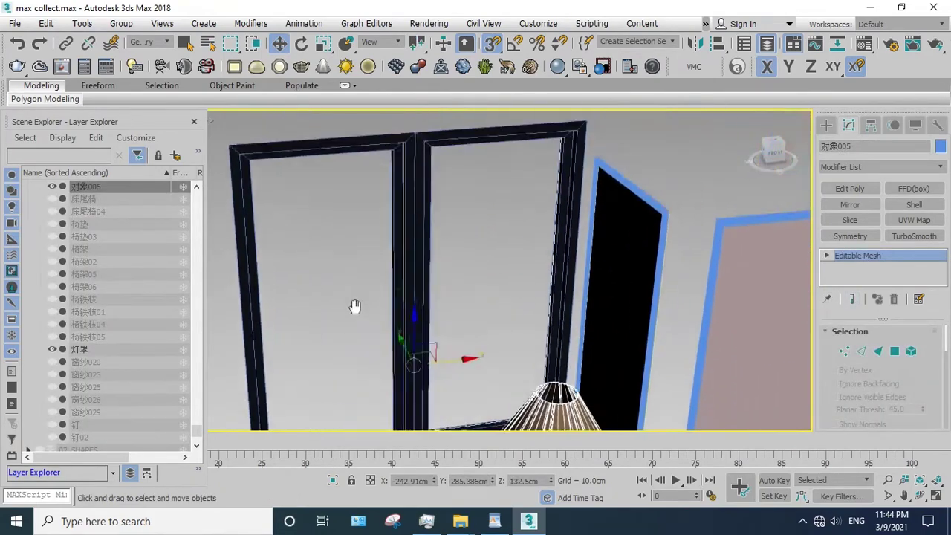
middle_click_drag(355, 306, 362, 335)
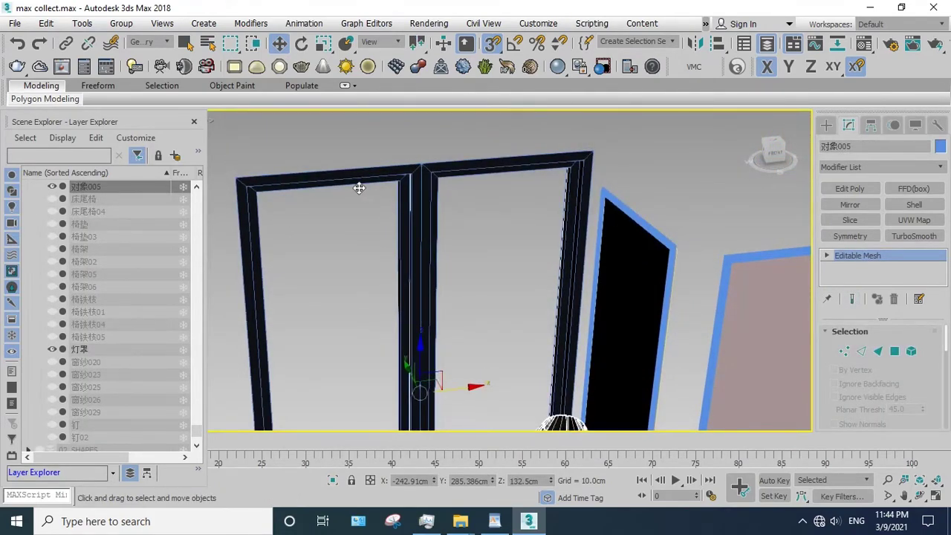
- Hide the two mullions and the top frame pieces Object085 and Object084
right_click(387, 237)
left_click(436, 184)
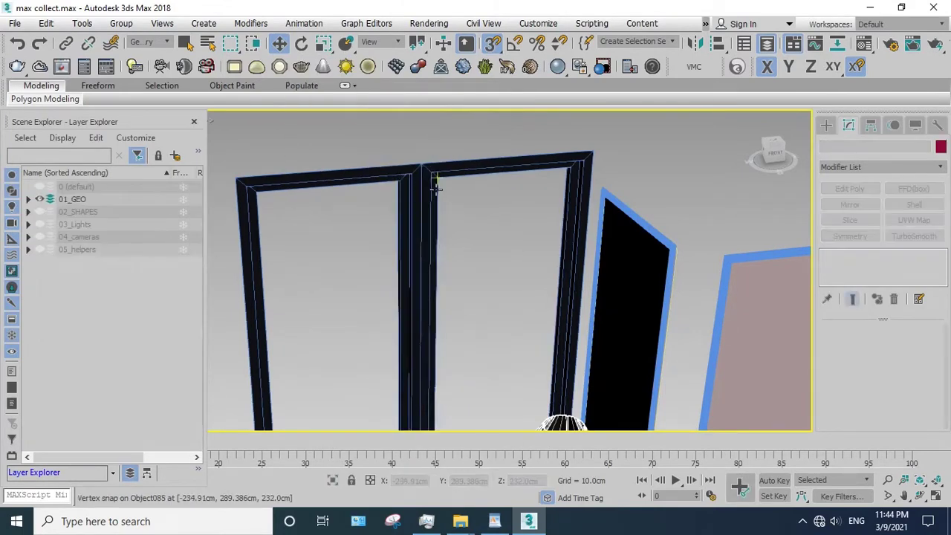
left_click(405, 199)
right_click(405, 201)
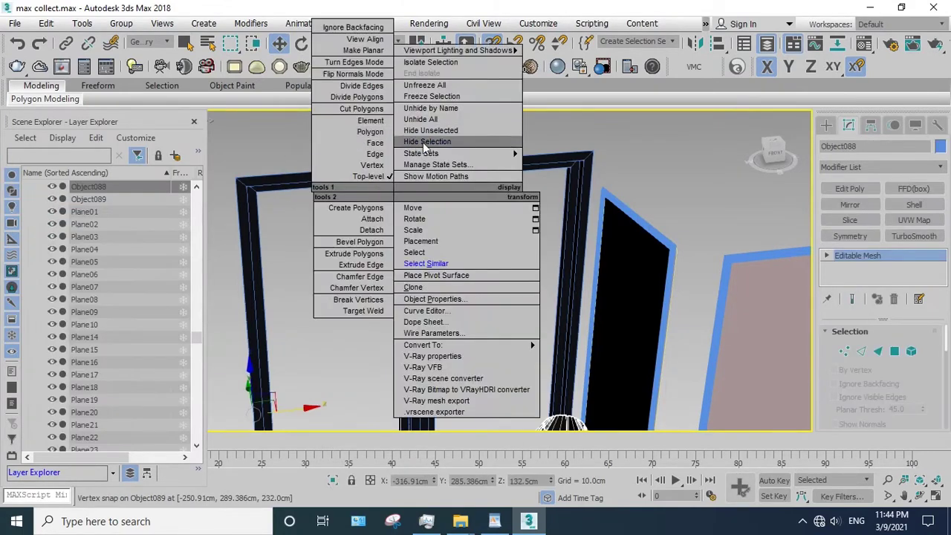
left_click(576, 136)
scroll(438, 202, "up", 2)
right_click(430, 208)
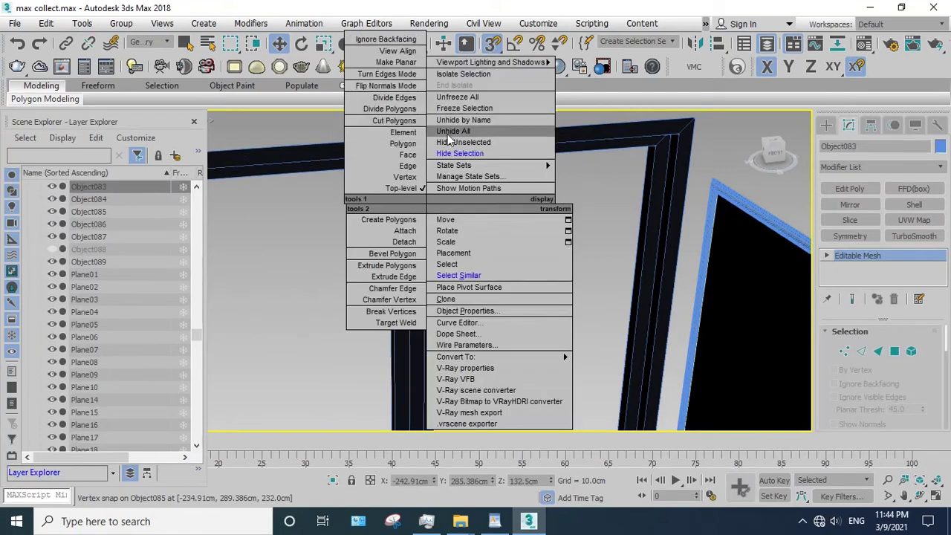
left_click(465, 159)
key("Delete")
right_click(608, 172)
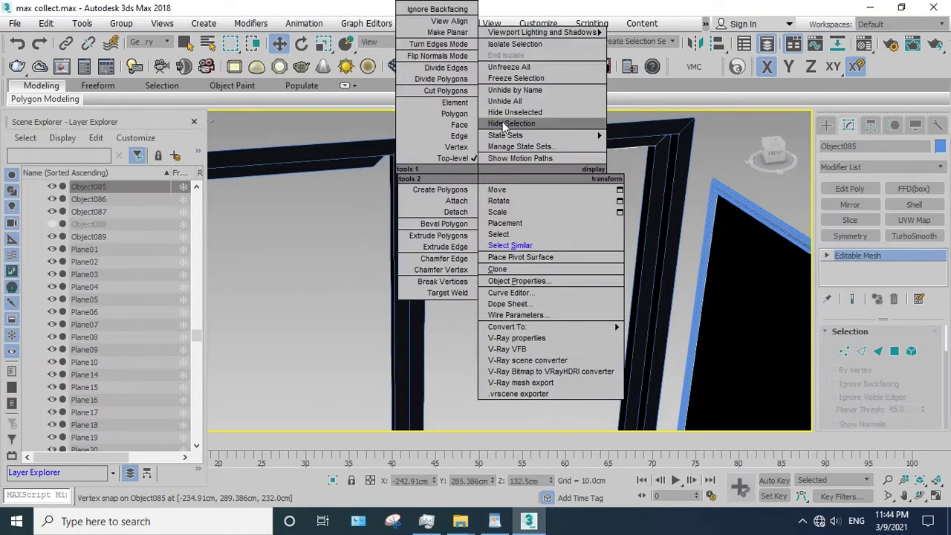
key("Delete")
left_click(654, 216)
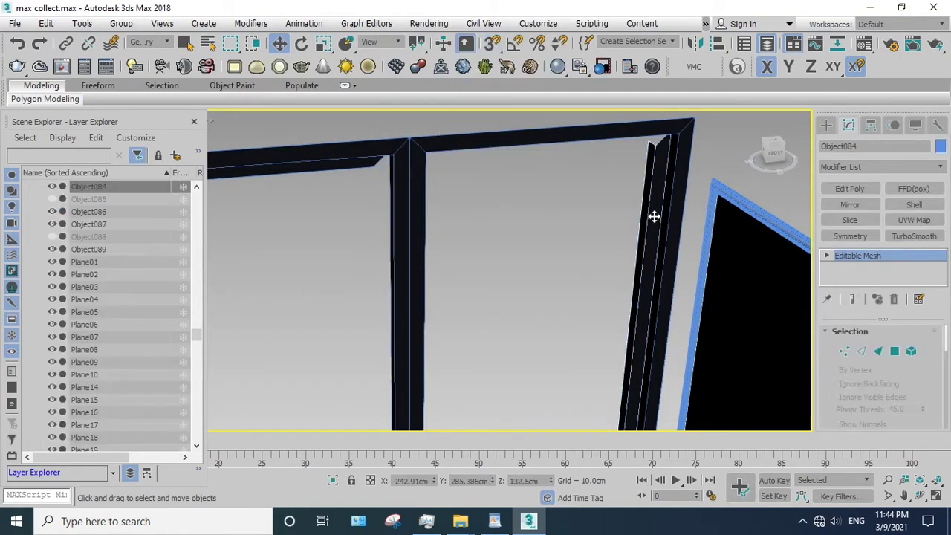
right_click(654, 215)
left_click(666, 154)
- From a new angle, hide two more frame pieces, then Object078 and the next piece
mouse_move(667, 152)
middle_mouse_down("alt")
mouse_move(615, 122)
mouse_move(513, 338)
mouse_move(410, 327)
middle_mouse_up("alt")
left_click(435, 346)
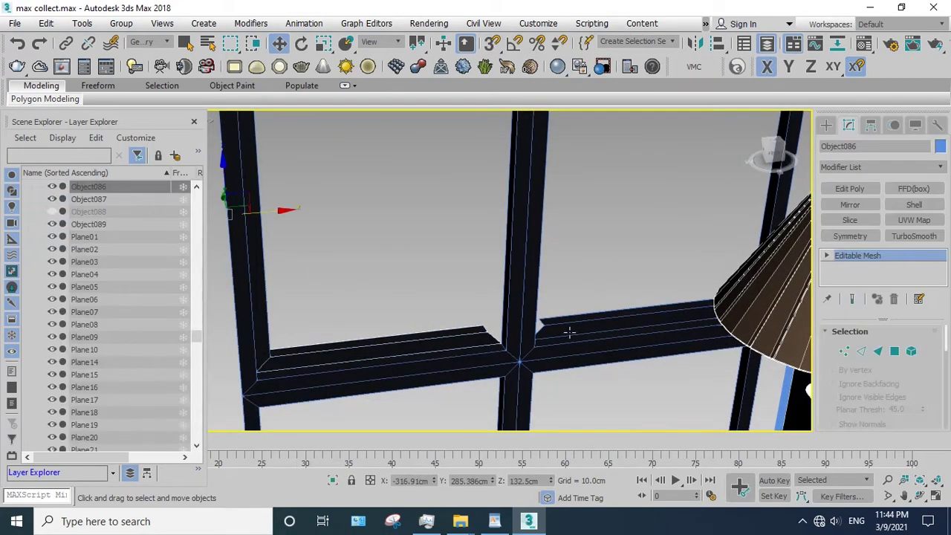
left_click(569, 332, "ctrl")
right_click(566, 287)
left_click(603, 221)
scroll(535, 250, "down", 3)
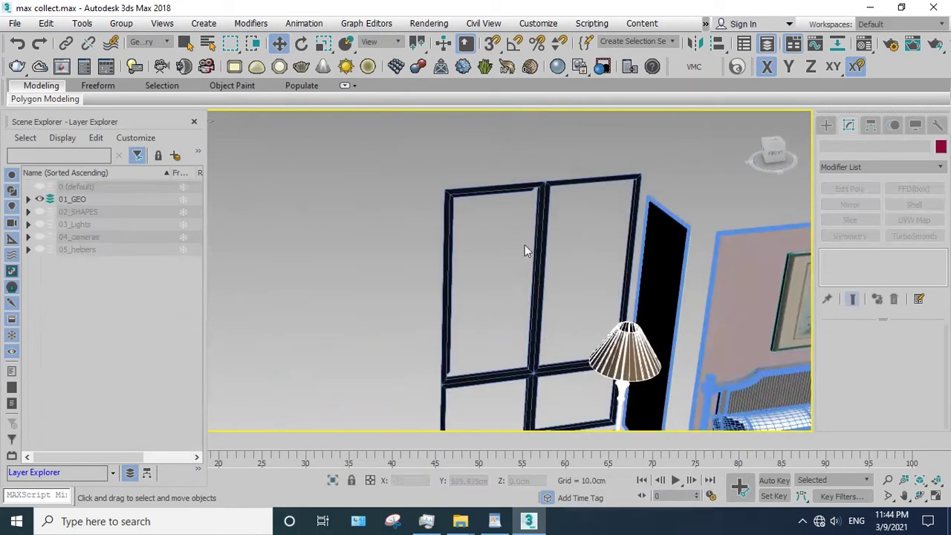
left_click(523, 193)
right_click(523, 194)
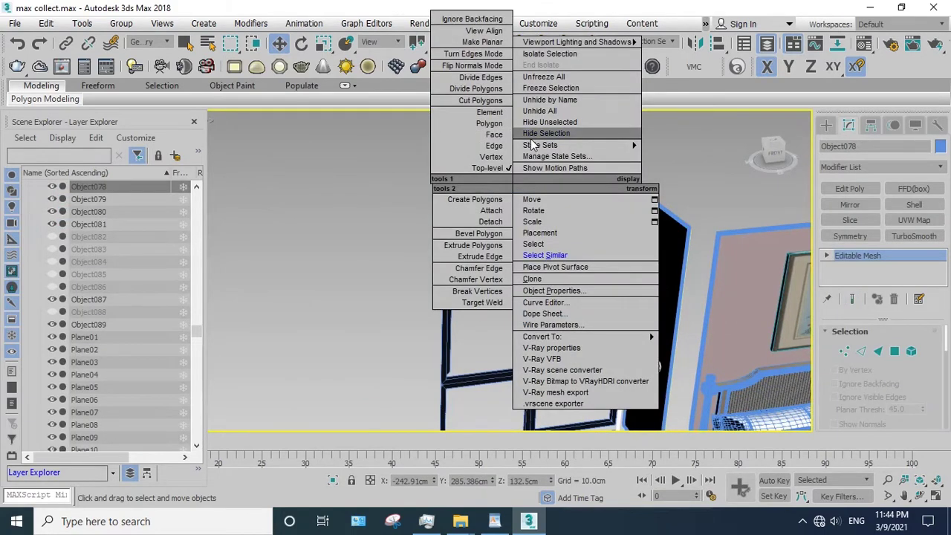
left_click(533, 135)
left_click(520, 196)
right_click(521, 195)
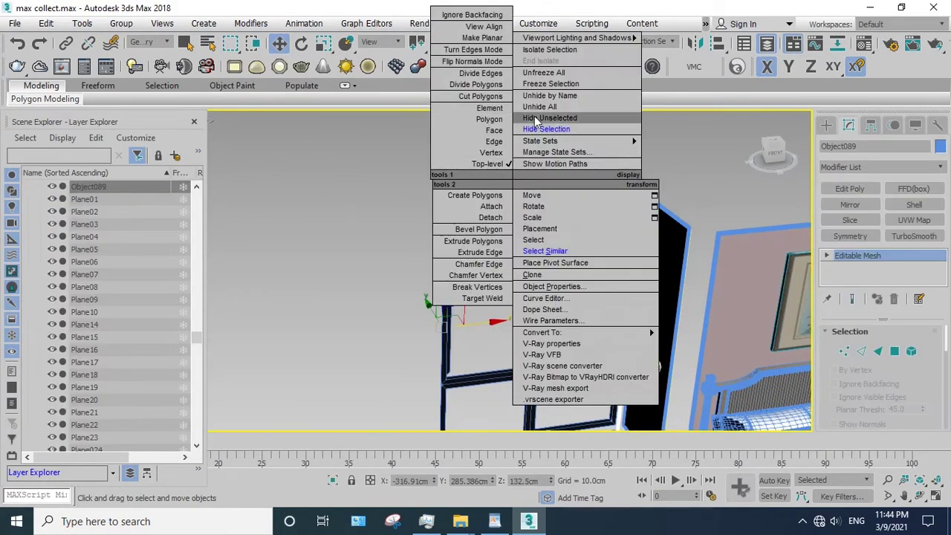
left_click(547, 133)
- Hide the Object087 post and the left window post
scroll(459, 230, "up", 3)
left_click(444, 230)
scroll(450, 216, "down", 3)
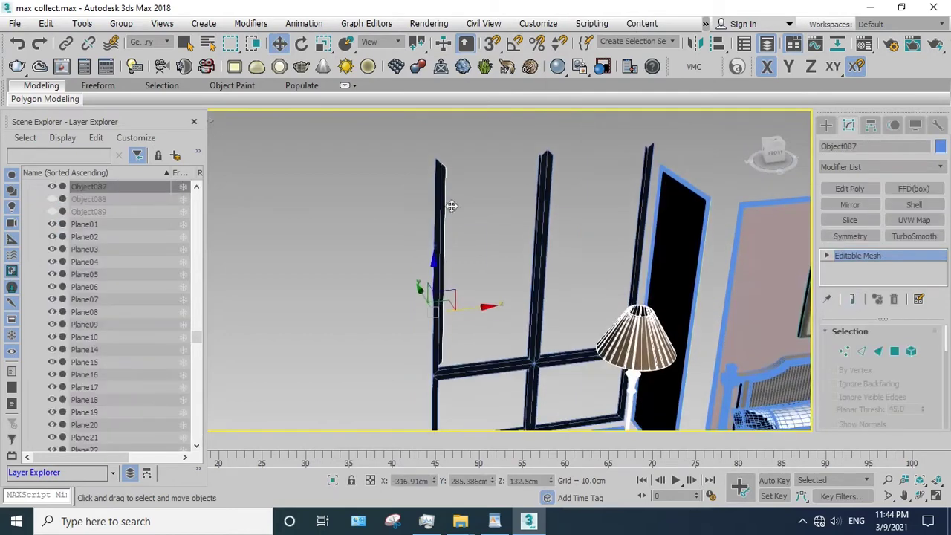
right_click(463, 251)
left_click(493, 212)
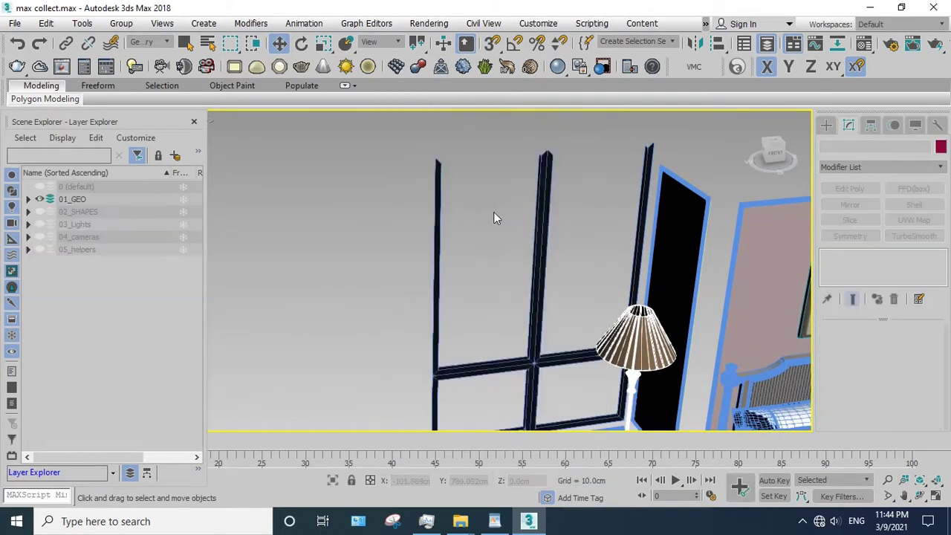
left_click_drag(398, 209, 400, 212)
right_click(463, 215)
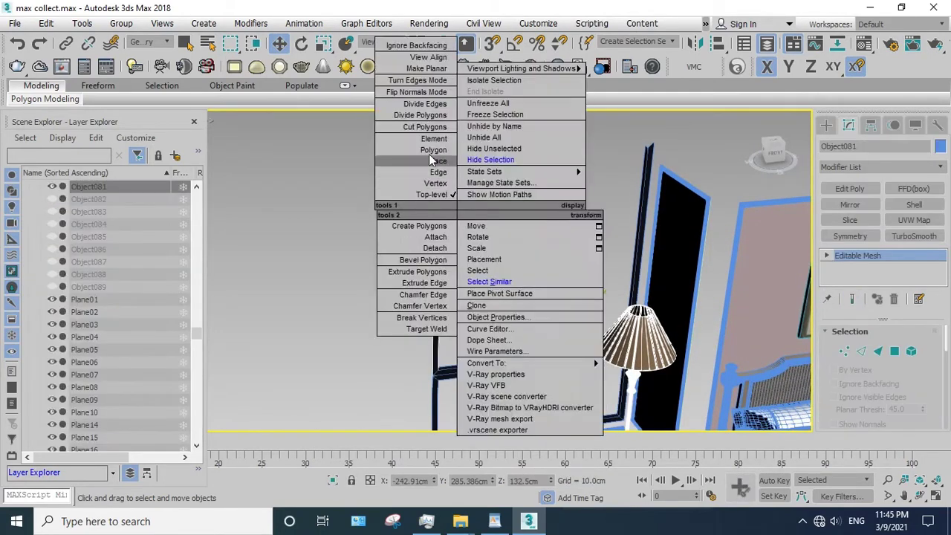
left_click(487, 158)
- Hide the last two window posts and re-center the view on the window
left_click(547, 190)
right_click(546, 189)
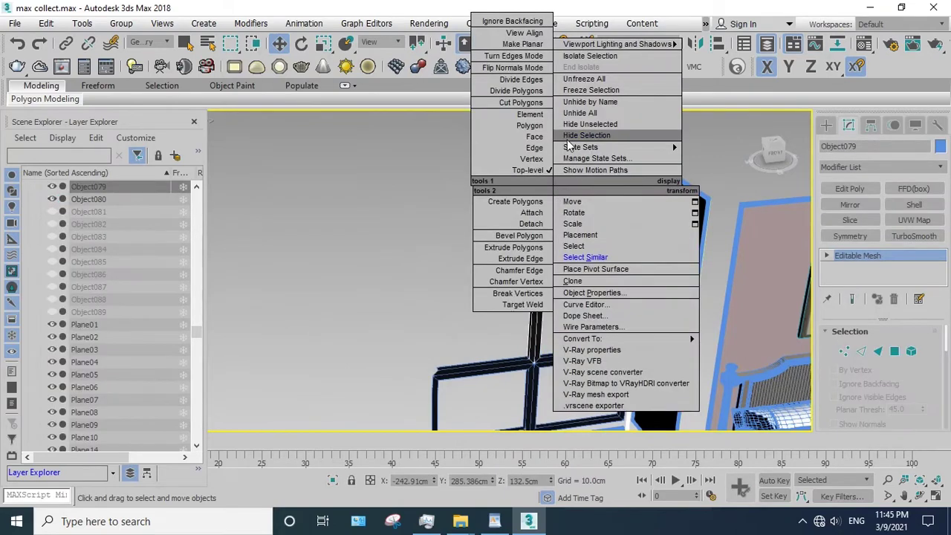
left_click(617, 135)
left_click(650, 189)
right_click(651, 189)
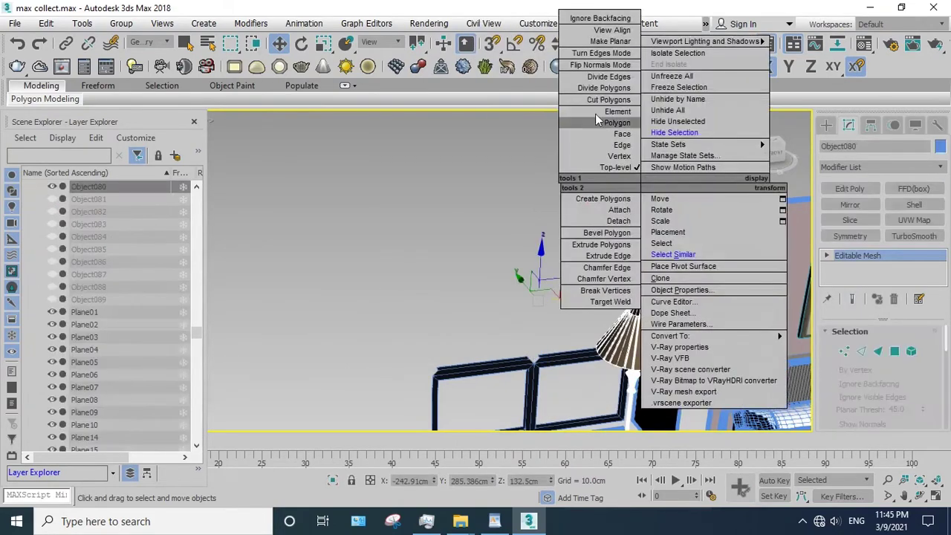
left_click(673, 133)
middle_click_drag(545, 353, 545, 276)
scroll(544, 277, "up", 3)
scroll(513, 271, "down", 1)
- In Polygon mode on Rectangle012, detach the left frame's top polygon as a new object
left_click(477, 258)
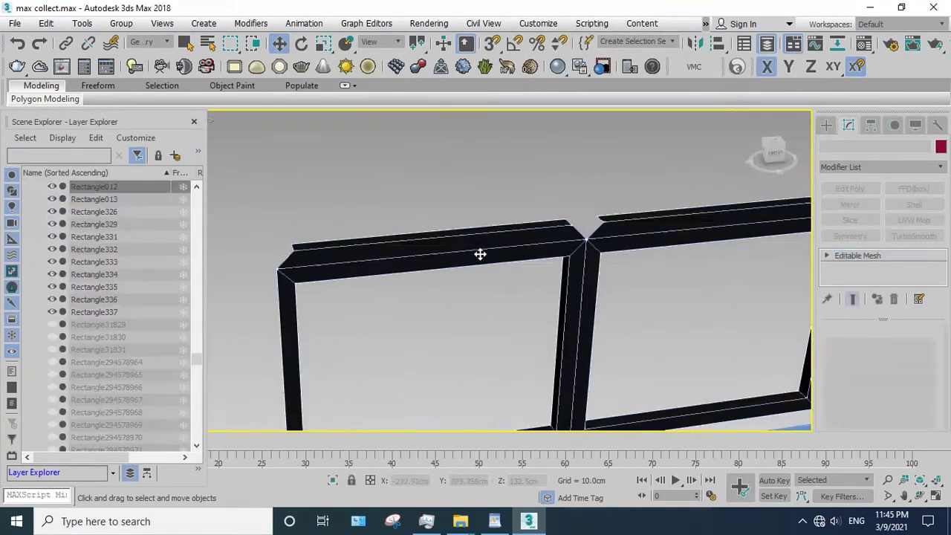
scroll(477, 260, "down", 2)
key("4")
left_click_drag(478, 192, 440, 281)
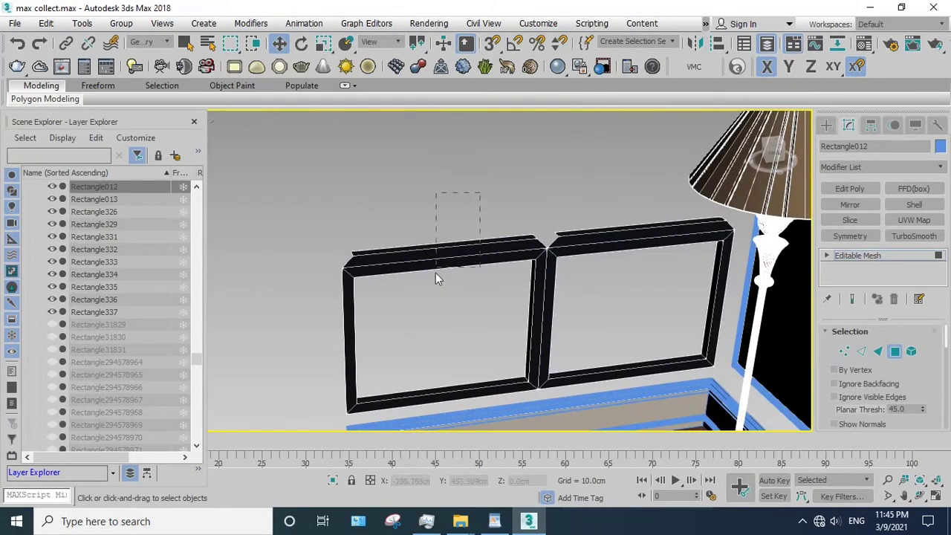
left_click_drag(939, 414, 938, 216)
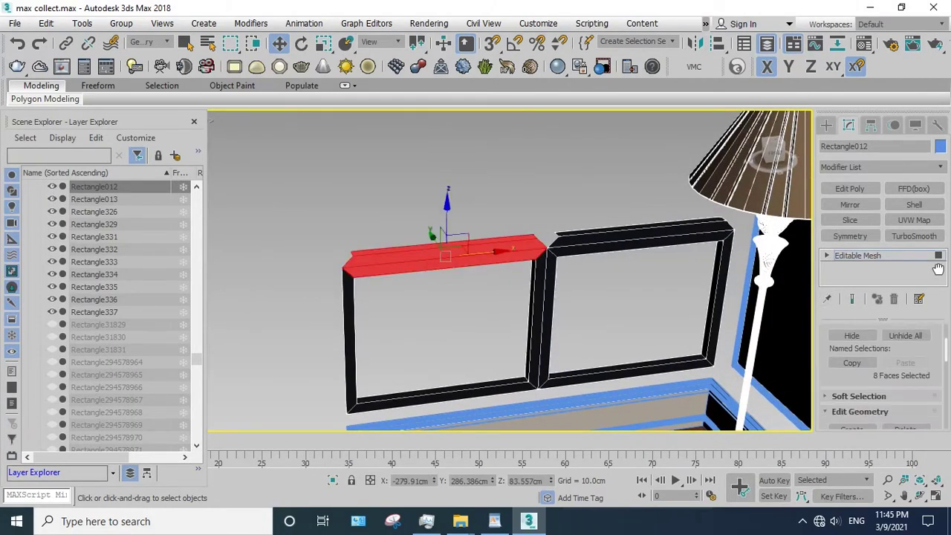
left_click(924, 395)
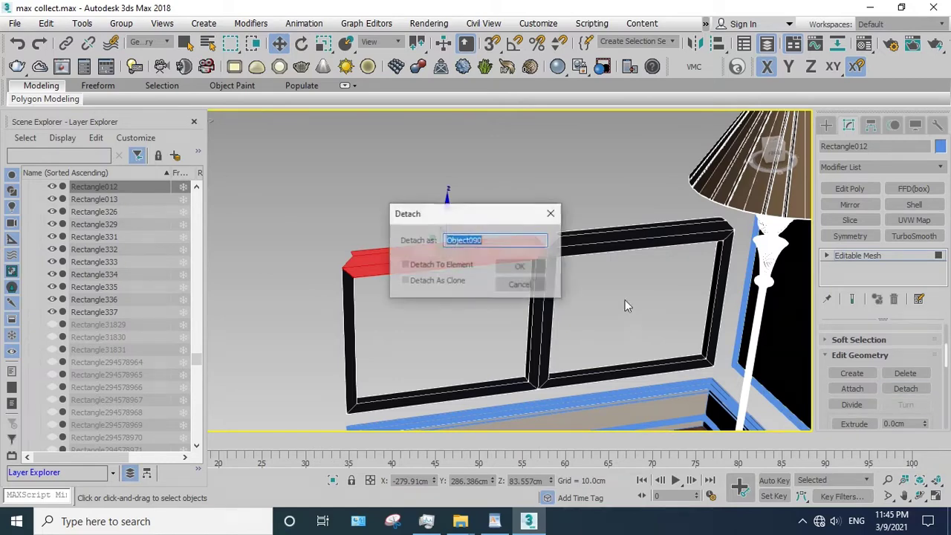
left_click(525, 271)
- Detach the right top, middle vertical, and left and right edge polygons as separate objects
left_click_drag(641, 277, 595, 180)
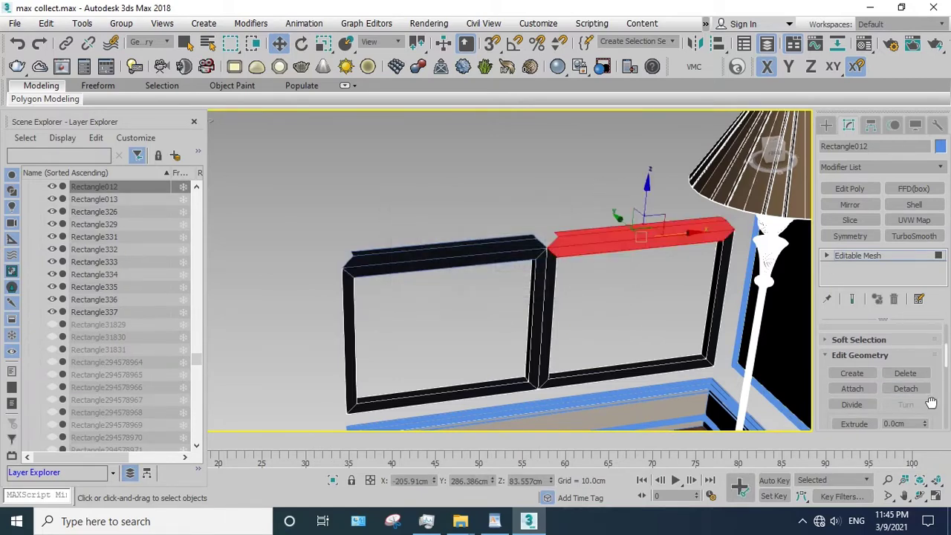
left_click(906, 388)
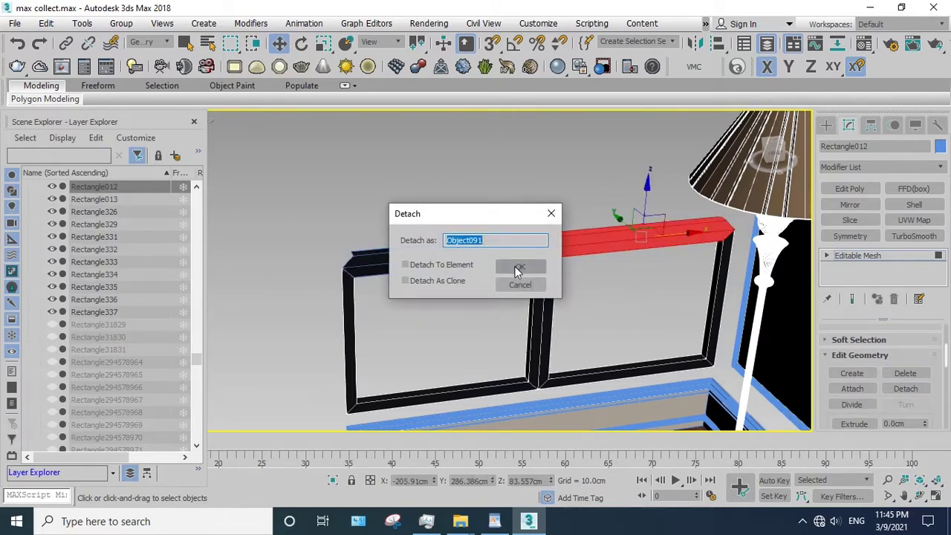
left_click(516, 268)
left_click_drag(586, 287, 501, 321)
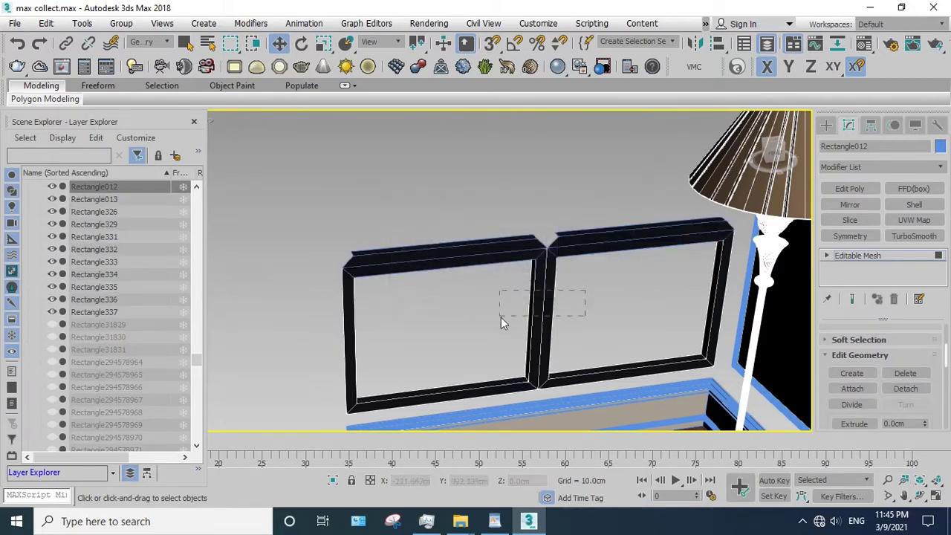
left_click(924, 392)
left_click(520, 268)
left_click_drag(376, 297, 275, 339)
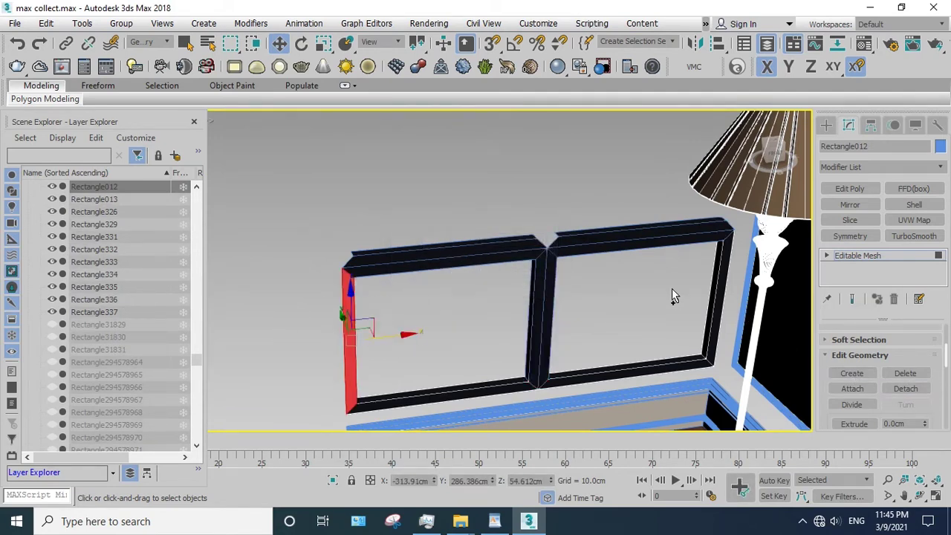
left_click_drag(672, 288, 760, 268, "ctrl")
left_click(903, 389)
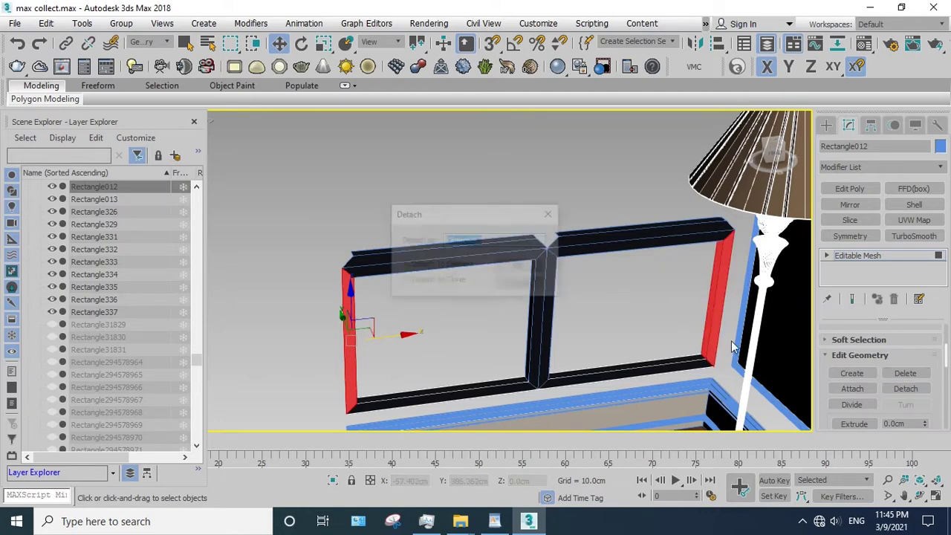
left_click(516, 268)
- Leave face editing and hide all the detached frame pieces
mouse_move(615, 329)
left_mouse_down()
mouse_move(593, 406)
mouse_move(297, 237)
left_mouse_up()
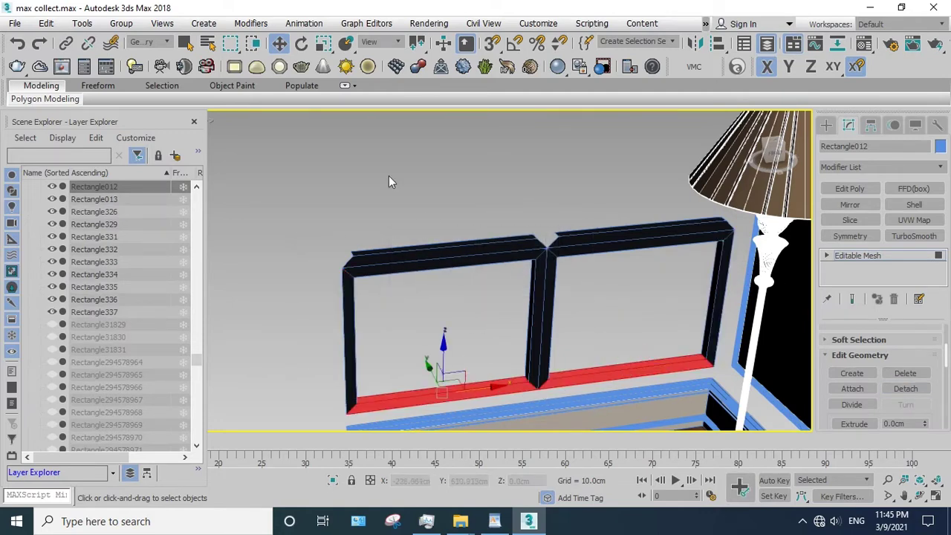
left_click(833, 255)
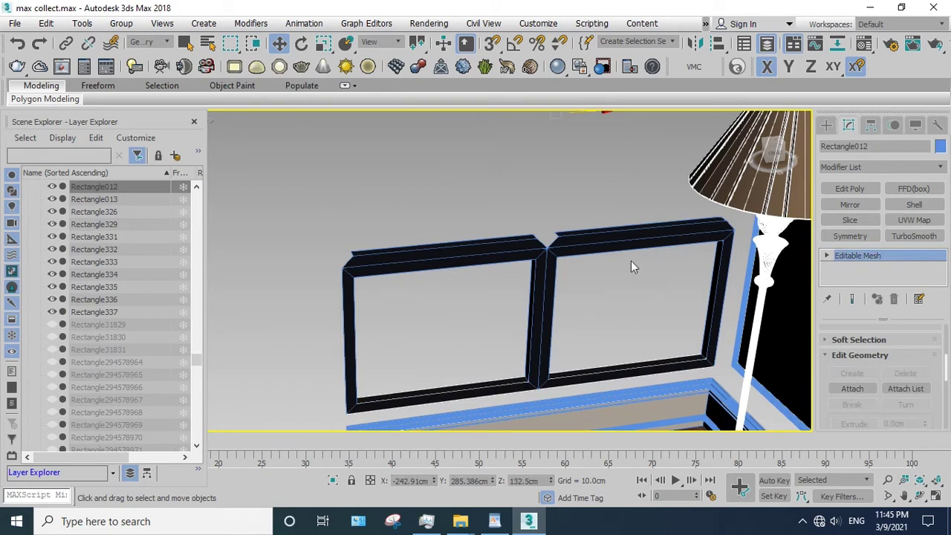
right_click(519, 273)
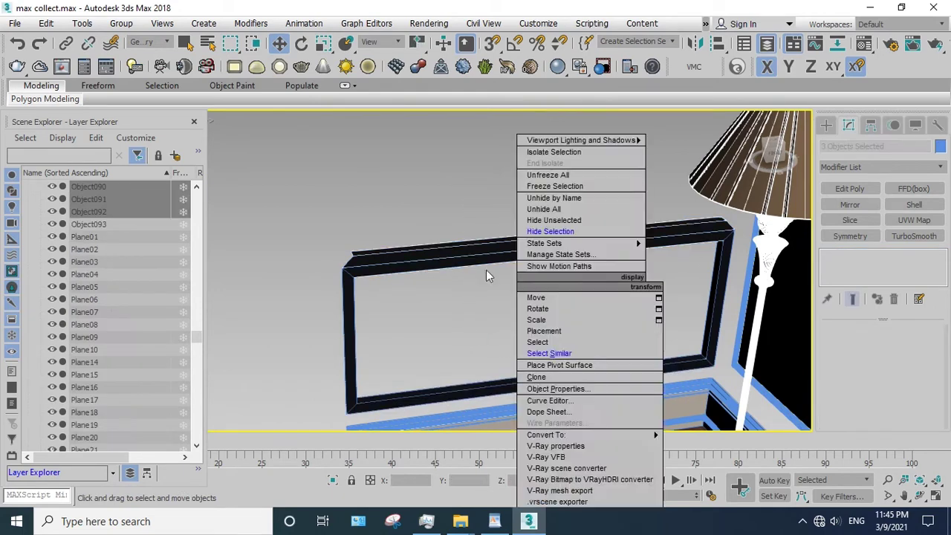
left_click(541, 231)
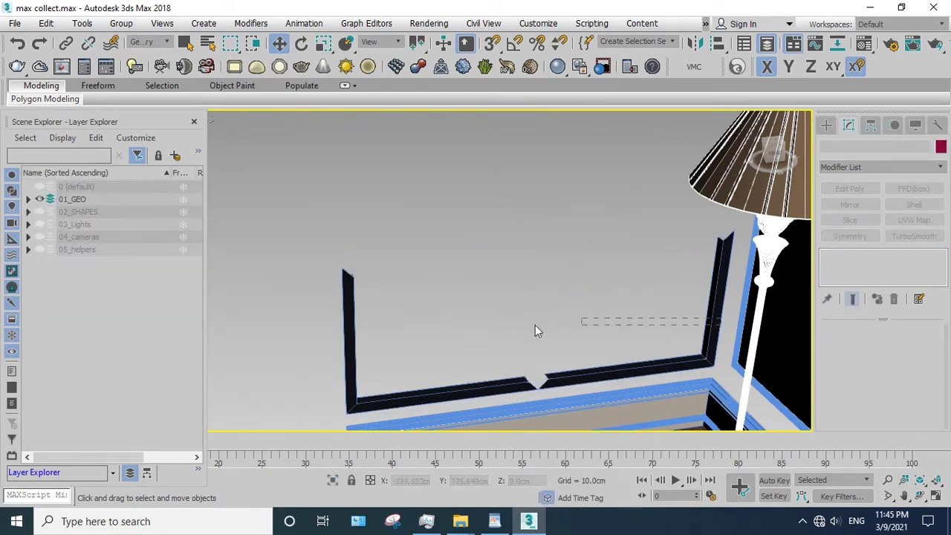
left_click_drag(295, 294, 296, 294)
right_click(503, 362)
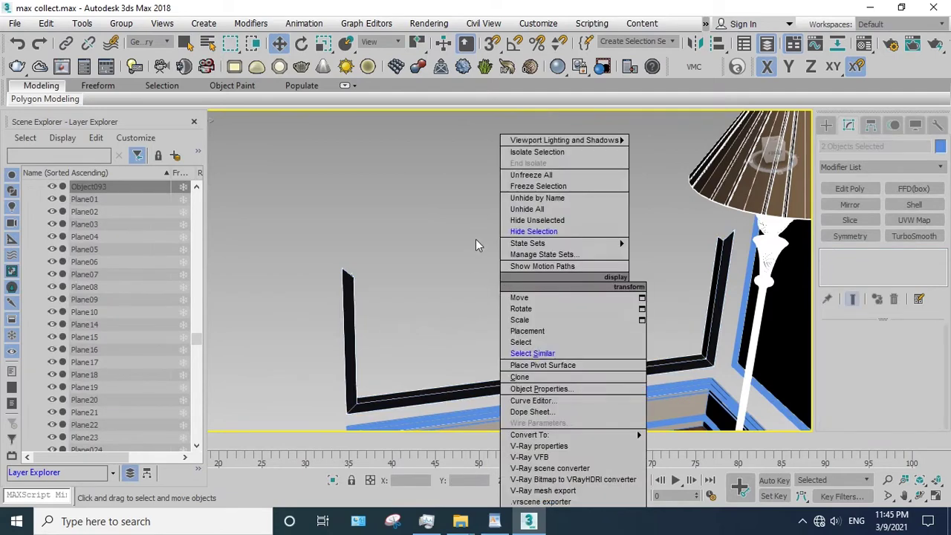
left_click(508, 296)
- Select the baseboard Line033 and pan toward the lamp and bed
scroll(508, 296, "down", 3)
scroll(513, 314, "up", 3)
scroll(492, 257, "up", 3)
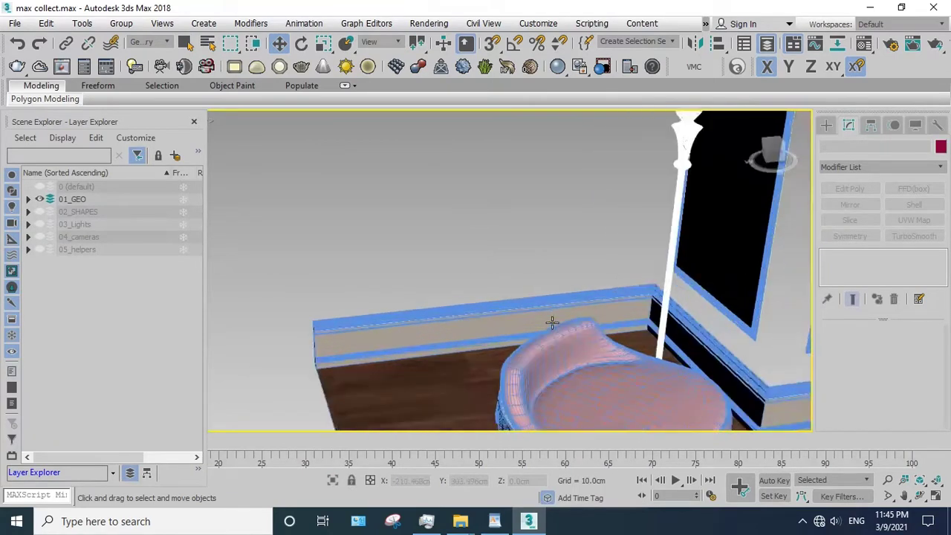
left_click(564, 315)
middle_click_drag(564, 316, 467, 343)
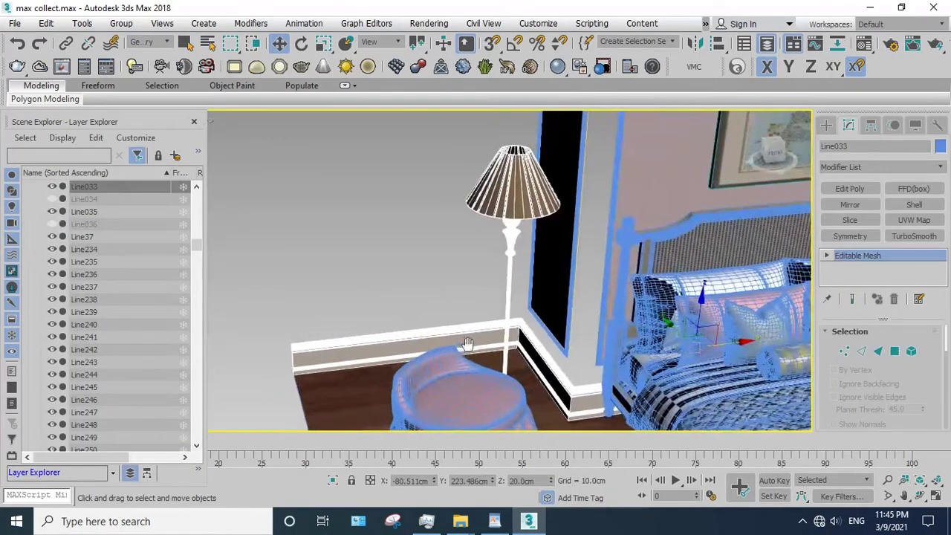
- Isolate the baseboard and detach its left section as a separate mesh
left_click(332, 480)
scroll(357, 288, "up", 3)
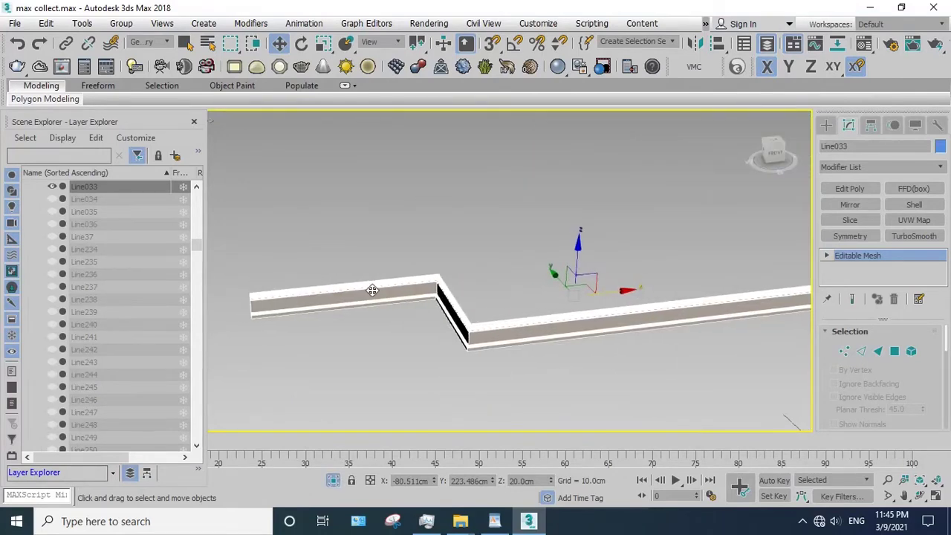
key("4")
left_click_drag(302, 324, 367, 307)
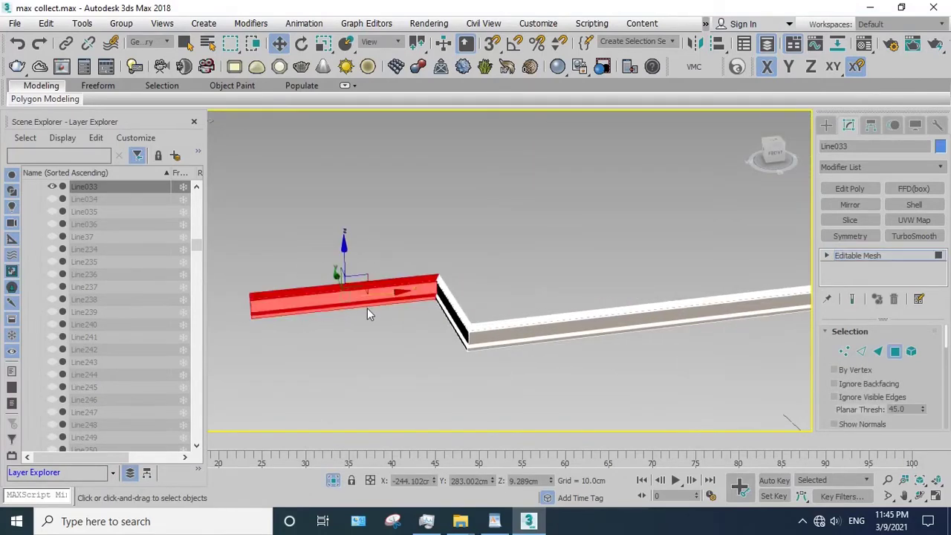
scroll(925, 384, "down", 2)
scroll(922, 365, "down", 2)
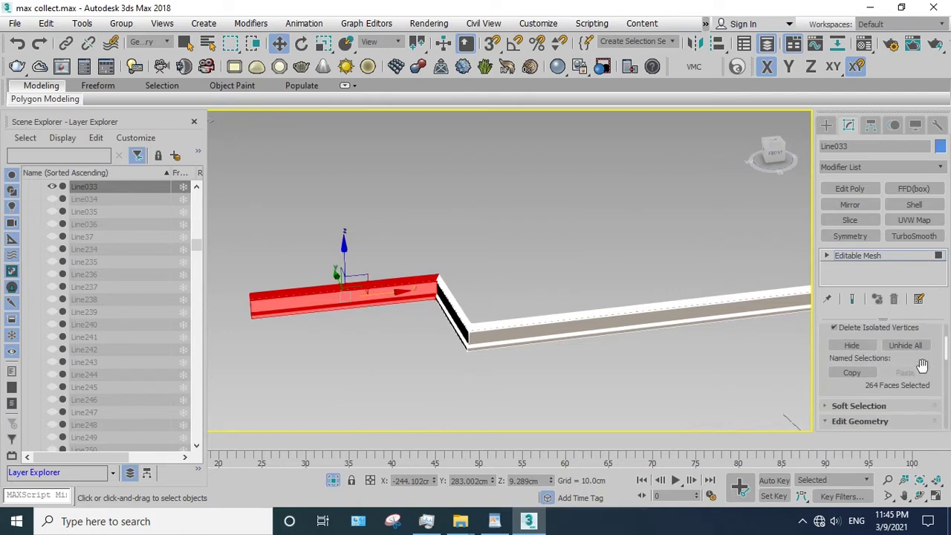
scroll(922, 368, "down", 2)
left_click(905, 381)
left_click(510, 266)
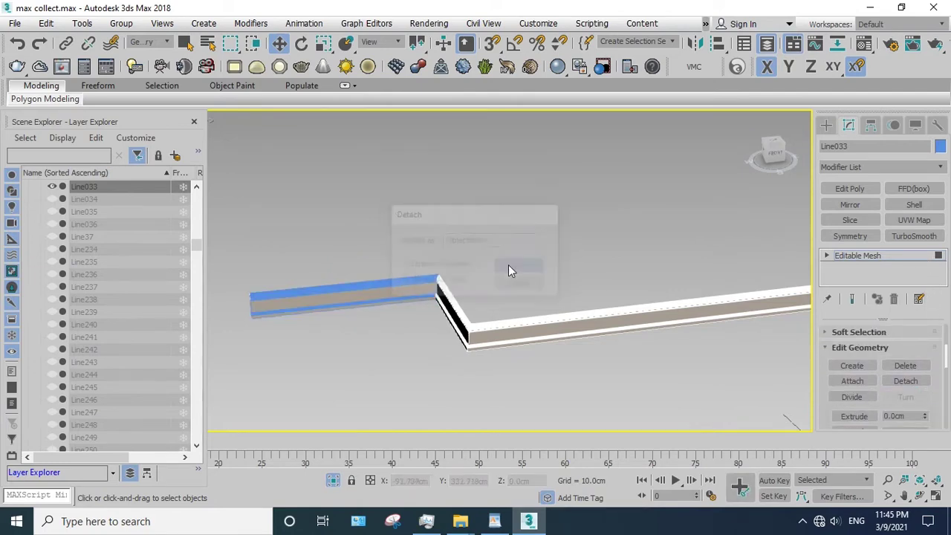
- Detach the corner section and the end cap from the baseboard
left_click_drag(440, 312, 530, 325)
left_click(921, 385)
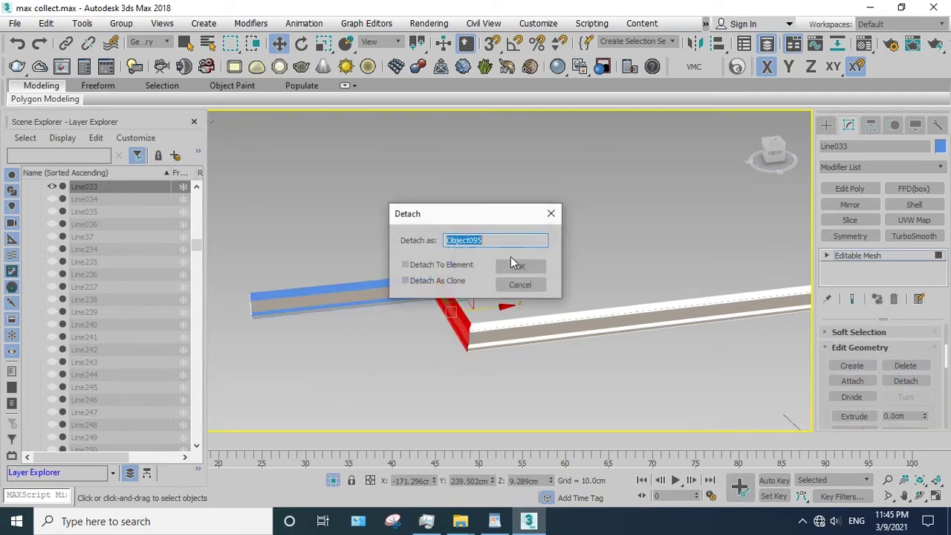
left_click(512, 261)
left_click(605, 344)
middle_click_drag(605, 343, 489, 348)
scroll(489, 347, "up", 2)
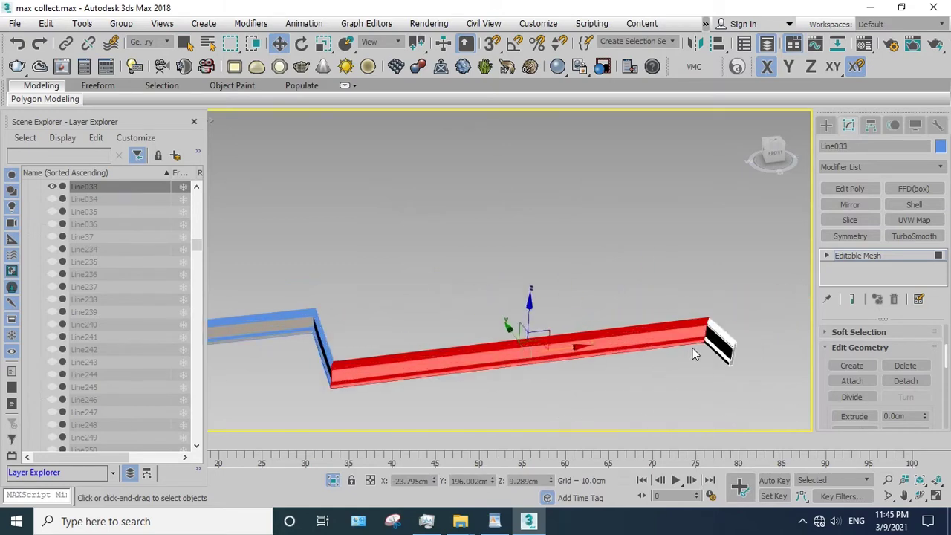
left_click(715, 343)
left_click(725, 312)
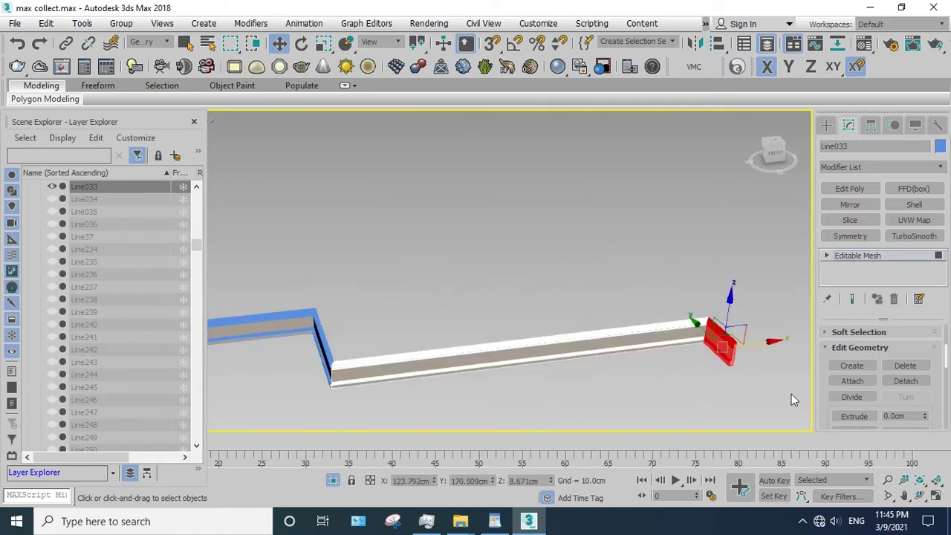
left_click(906, 380)
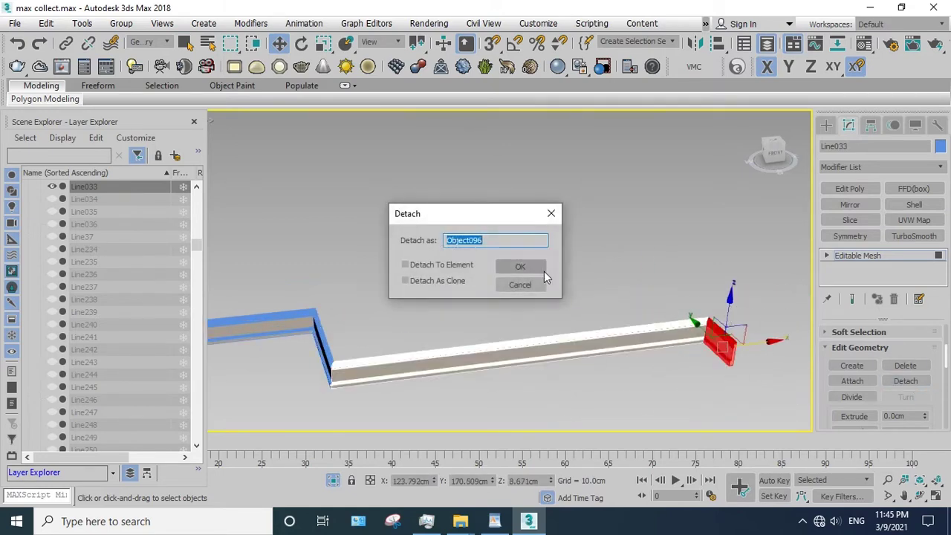
left_click(530, 268)
- Check the remaining long bar's faces, orbit slightly, and exit face editing
left_click_drag(552, 288, 521, 368)
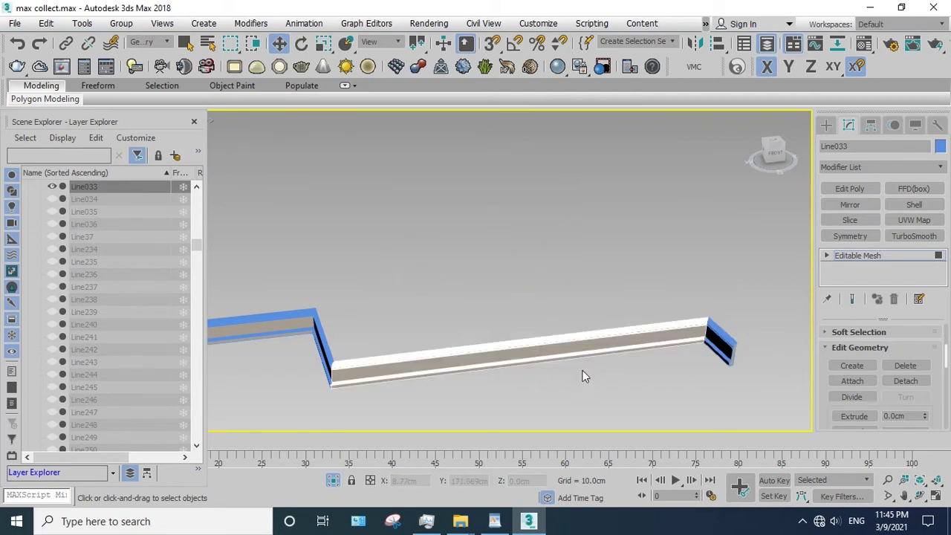
left_click_drag(563, 411, 666, 410)
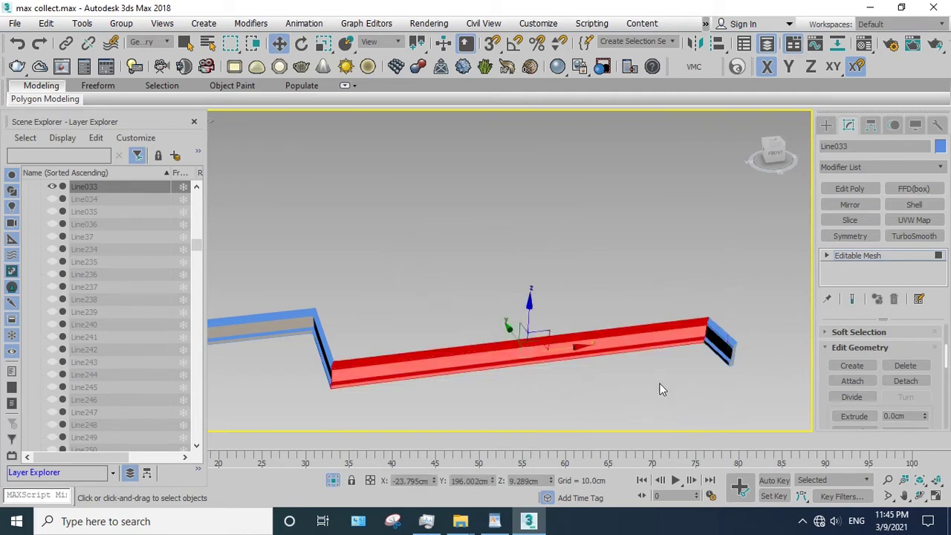
left_click(662, 386)
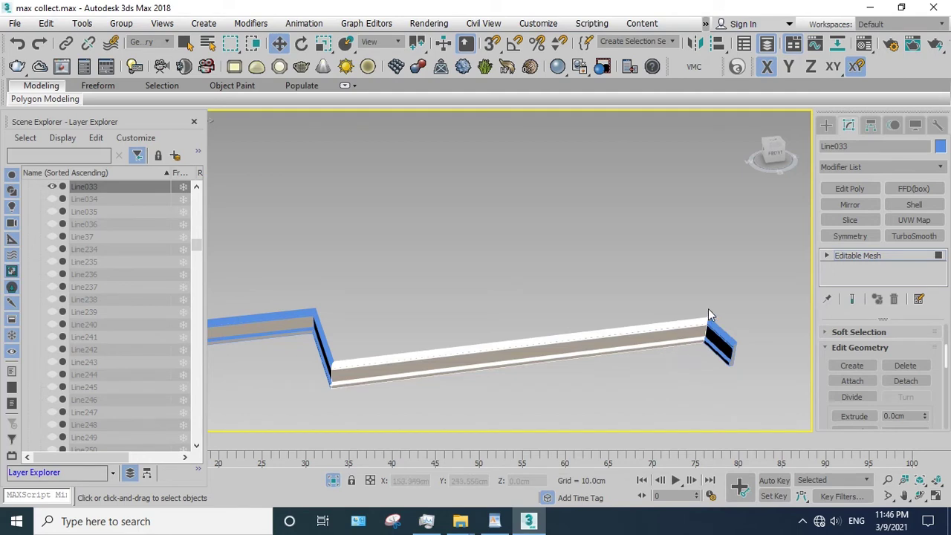
left_click(856, 256)
left_click(646, 364)
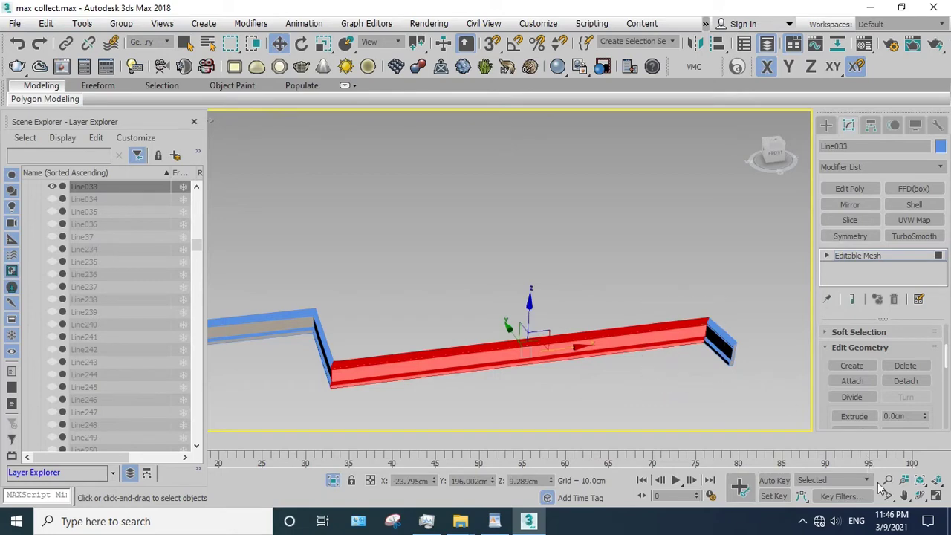
left_click(915, 500)
left_click_drag(471, 324, 474, 323)
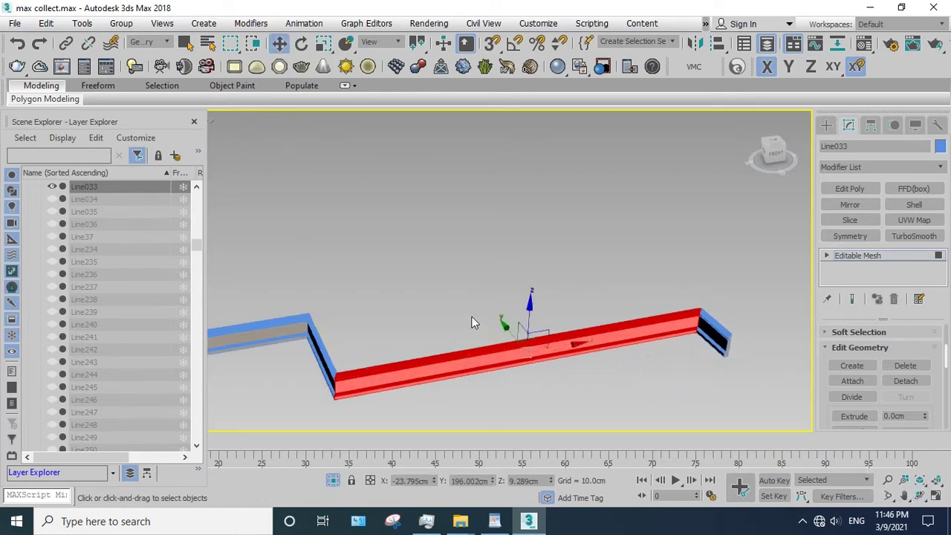
left_click(898, 262)
- Select the long bar and left baseboard piece, then end isolation to show the whole bedroom
left_click(732, 298)
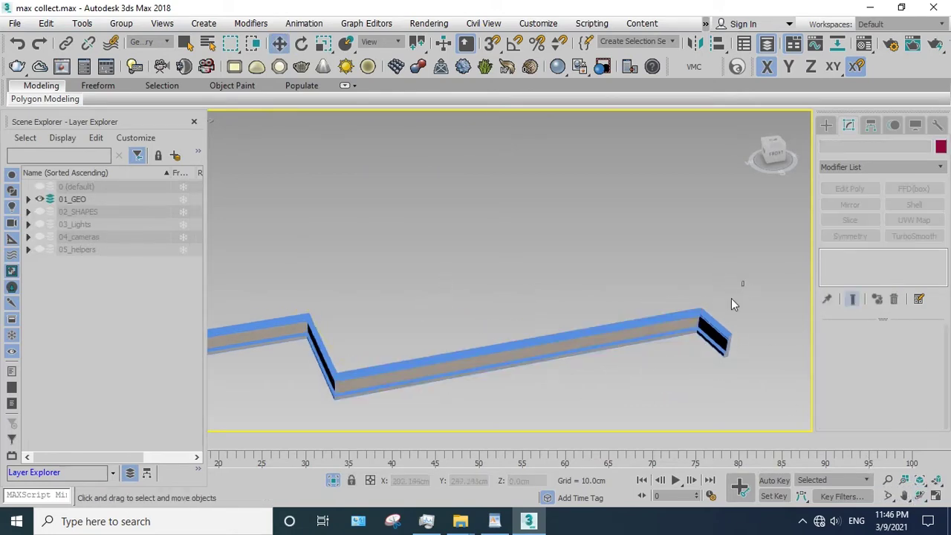
left_click(505, 367)
left_click(388, 350, "ctrl")
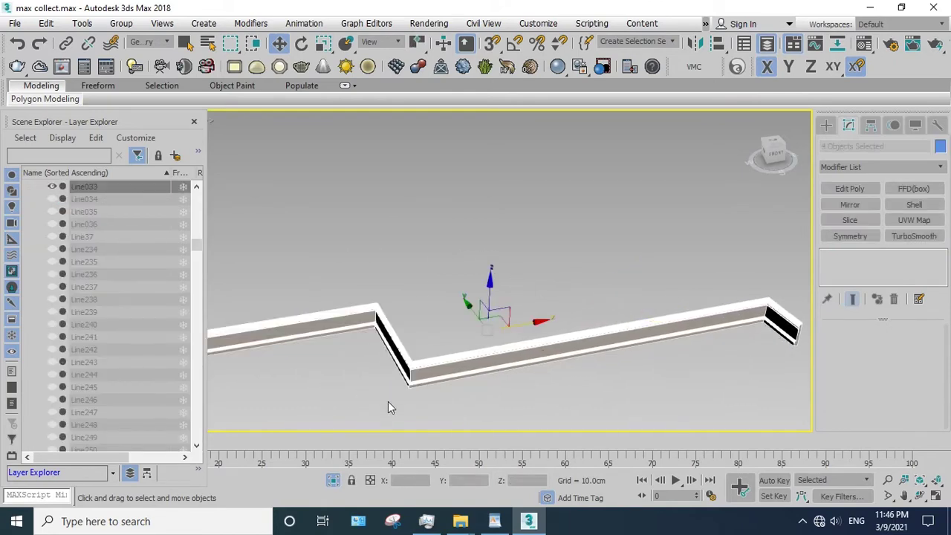
left_click(333, 482)
right_click(507, 270)
left_click(535, 223)
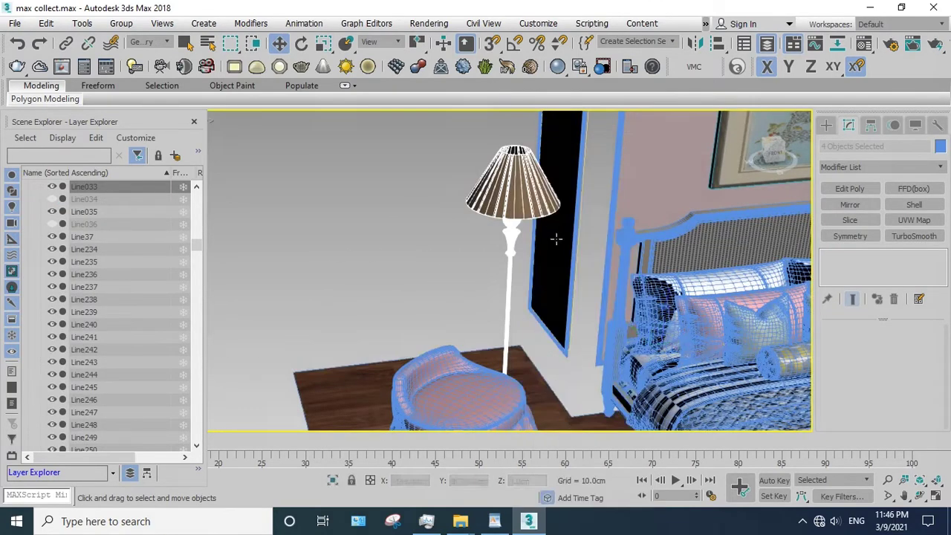
- Pan across the bedroom and orbit around to the cabinet
middle_click_drag(556, 237, 437, 272)
left_click(579, 327)
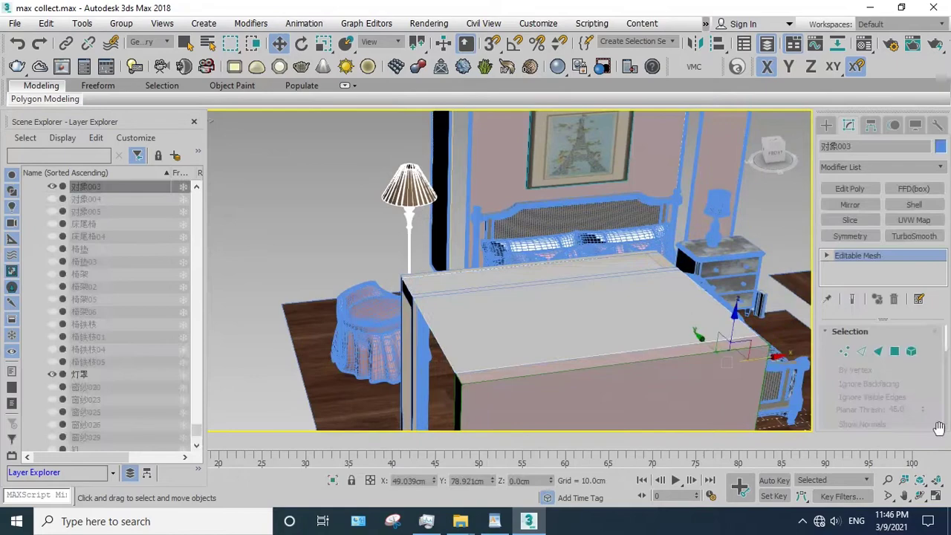
left_click(919, 495)
mouse_move(446, 292)
left_mouse_down()
mouse_move(520, 286)
mouse_move(463, 265)
mouse_move(511, 214)
left_mouse_up()
right_click(511, 214)
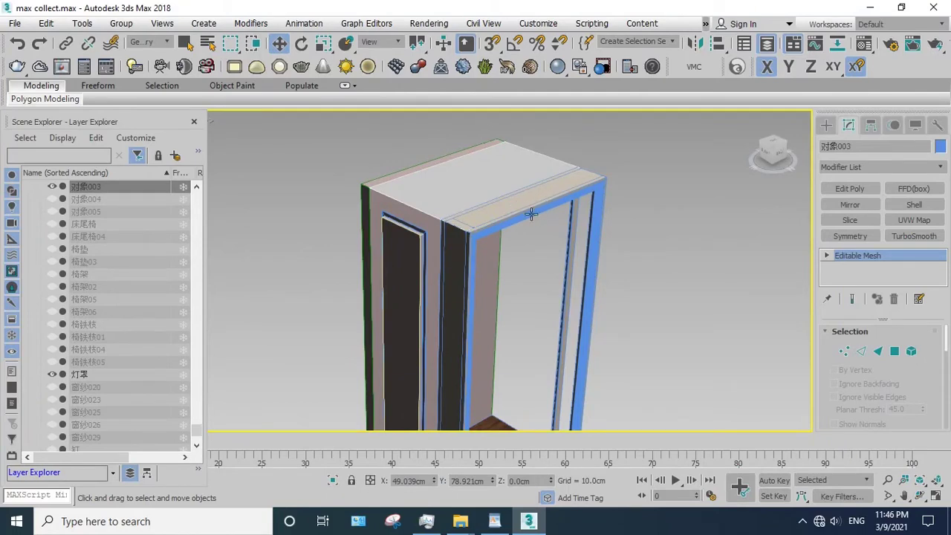
scroll(531, 214, "down", 3)
scroll(502, 294, "up", 5)
scroll(503, 299, "down", 3)
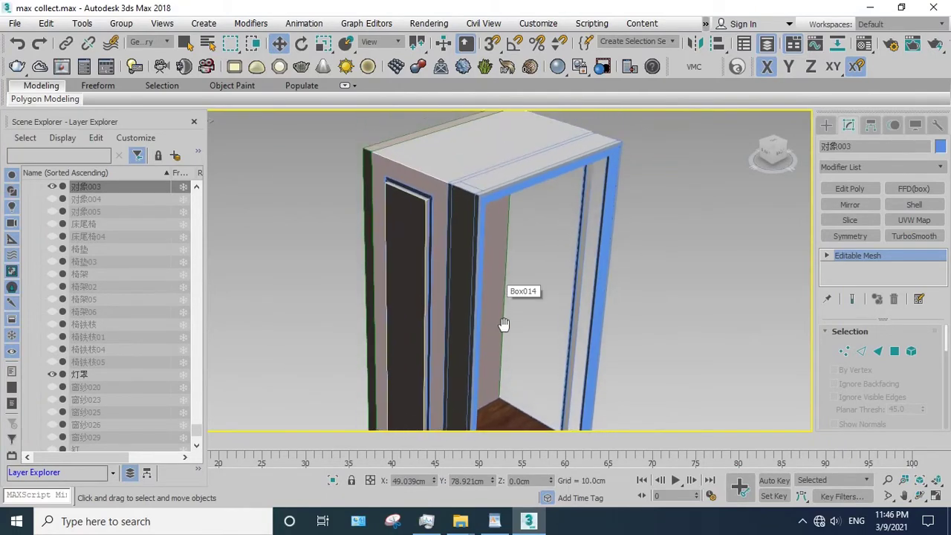
- Select cabinet trim Line005 and frame Rectangle003, then zoom onto the wardrobe top panel
left_click(495, 201)
scroll(227, 272, "down", 3)
scroll(617, 202, "up", 4)
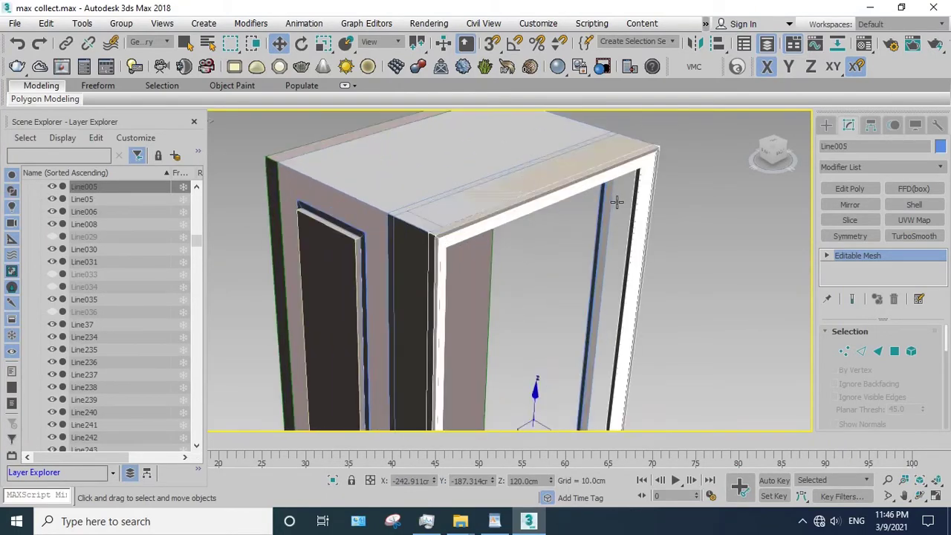
left_click(576, 161)
scroll(570, 164, "down", 3)
scroll(592, 154, "down", 2)
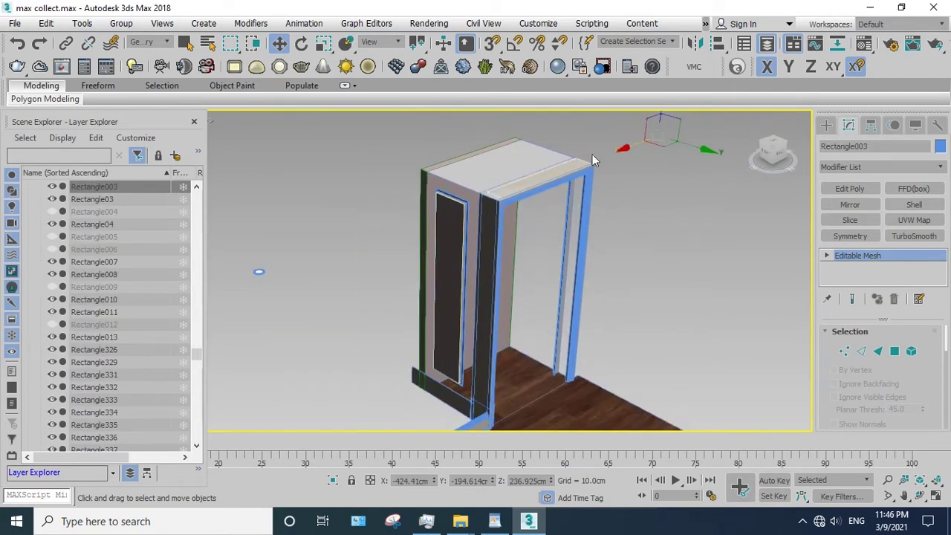
middle_click_drag(657, 119, 636, 144)
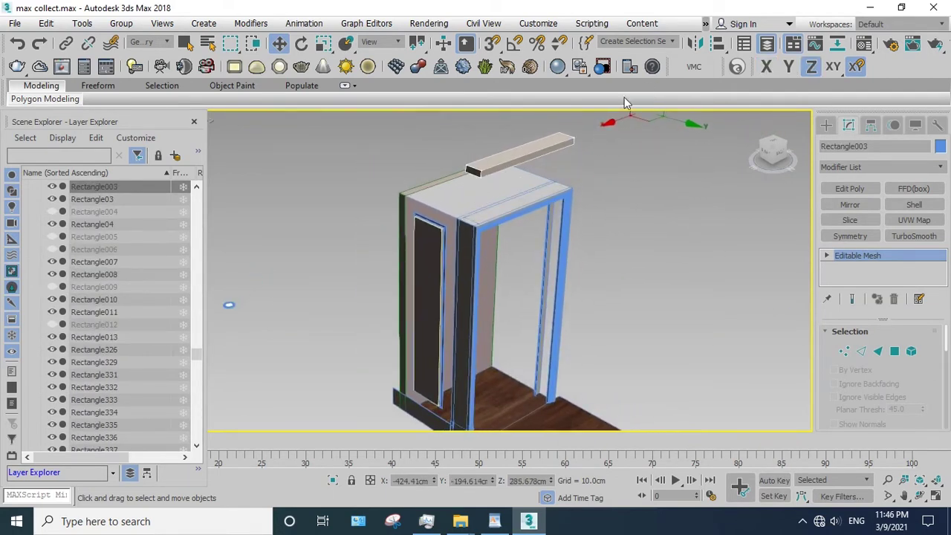
left_click(538, 187)
- Orbit around the wardrobe frame to look down on the Rectangle003 top
scroll(516, 214, "up", 4)
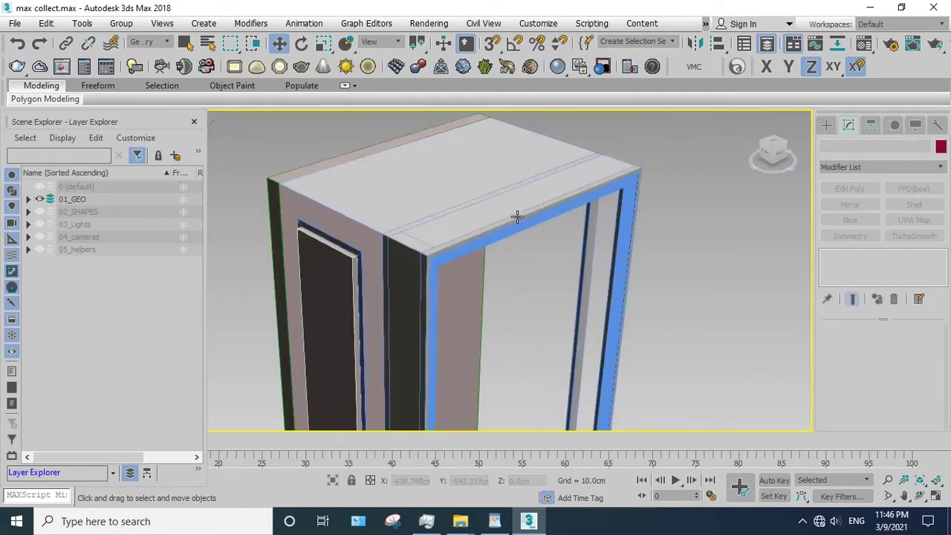
left_click(924, 497)
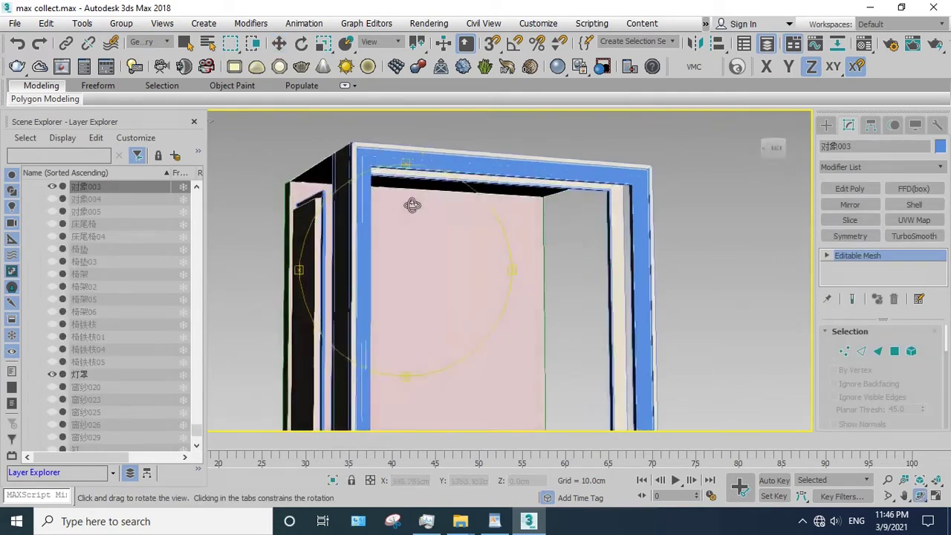
mouse_move(411, 206)
left_mouse_down()
mouse_move(412, 165)
mouse_move(477, 188)
mouse_move(471, 212)
mouse_move(421, 238)
mouse_move(481, 266)
mouse_move(503, 217)
left_mouse_up()
left_click(477, 187)
right_click(503, 217)
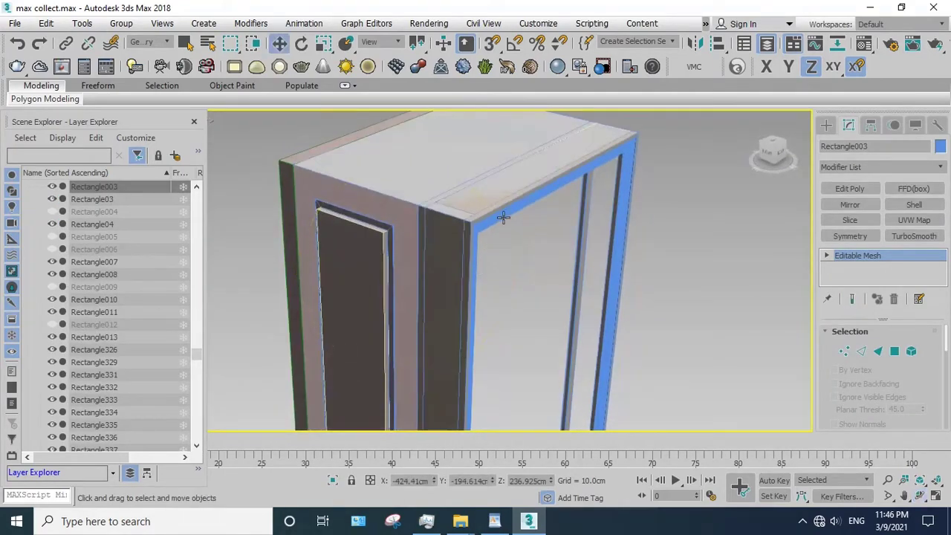
left_click(517, 172)
left_click(919, 496)
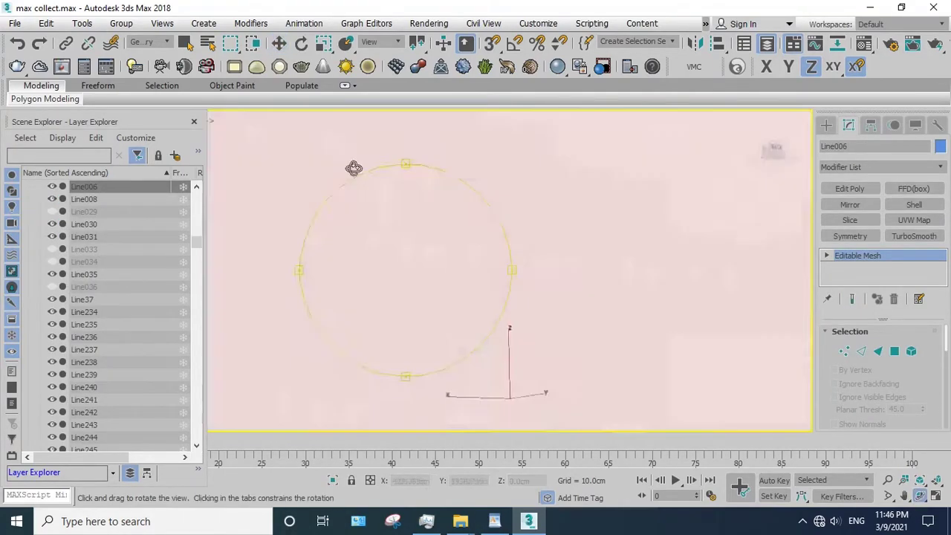
mouse_move(471, 234)
left_mouse_down()
mouse_move(488, 255)
mouse_move(535, 246)
mouse_move(542, 182)
mouse_move(510, 219)
mouse_move(518, 201)
mouse_move(428, 274)
mouse_move(443, 244)
mouse_move(424, 218)
mouse_move(424, 166)
mouse_move(417, 211)
mouse_move(425, 174)
mouse_move(441, 265)
mouse_move(414, 276)
mouse_move(453, 300)
mouse_move(458, 371)
mouse_move(446, 322)
left_mouse_up()
scroll(506, 259, "up", 3)
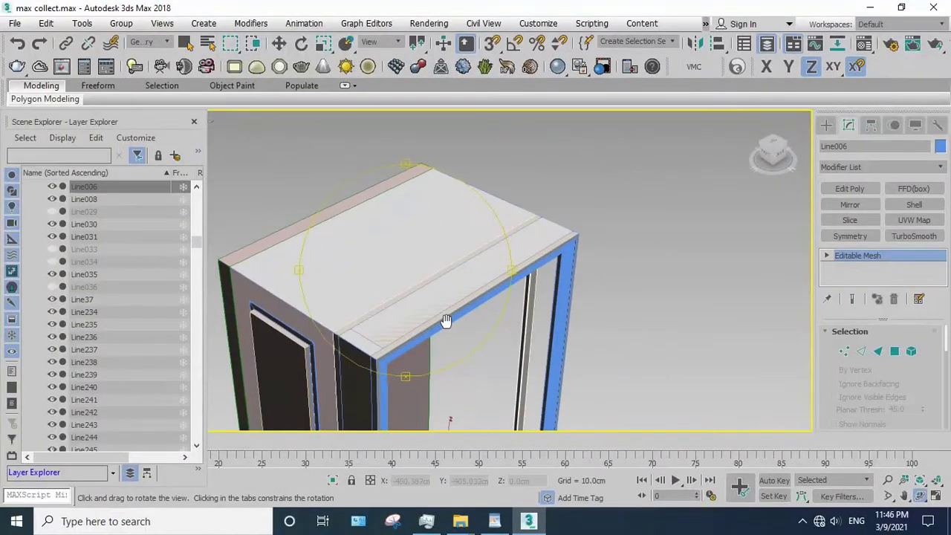
- Raise the beige top trim element of Rectangle003 above the wardrobe frame
key("w")
left_click(462, 295)
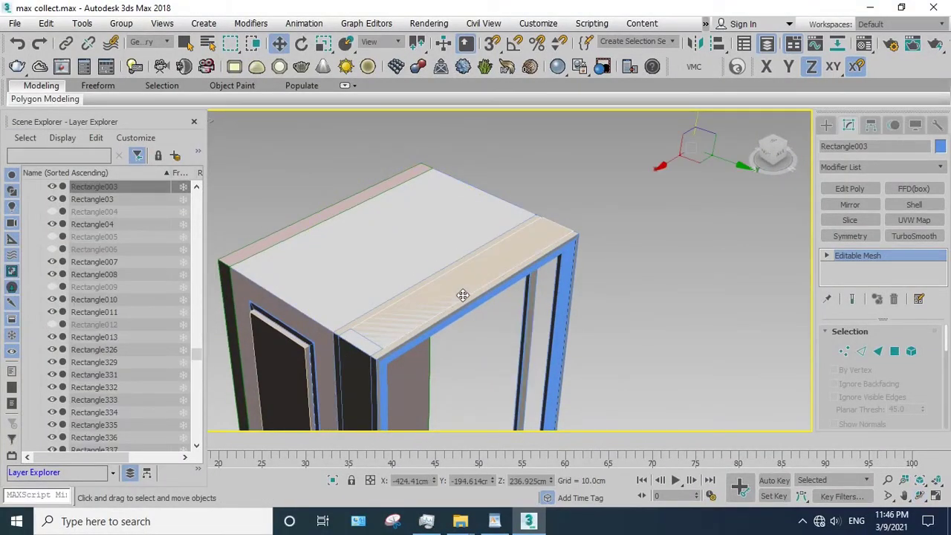
key("5")
left_click(460, 269)
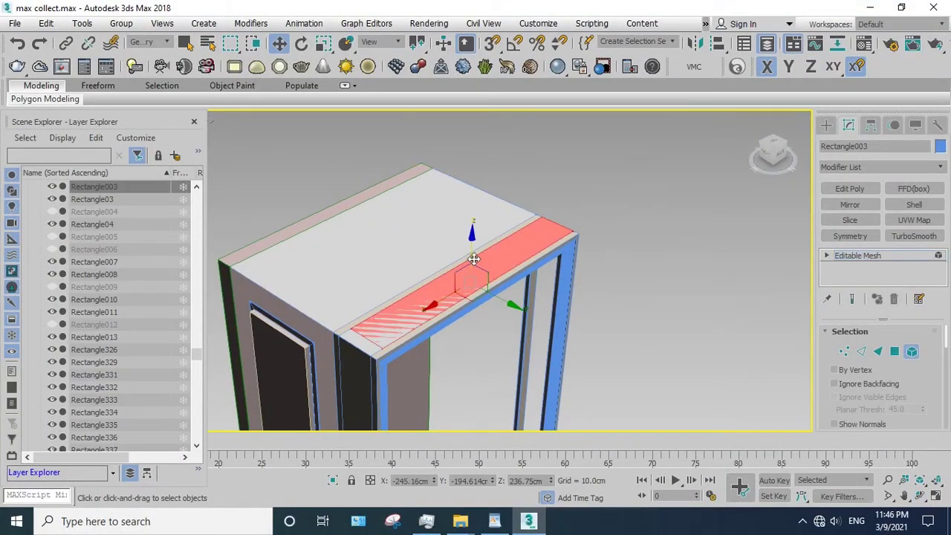
mouse_move(474, 259)
left_mouse_down()
mouse_move(462, 284)
mouse_move(476, 247)
left_mouse_up()
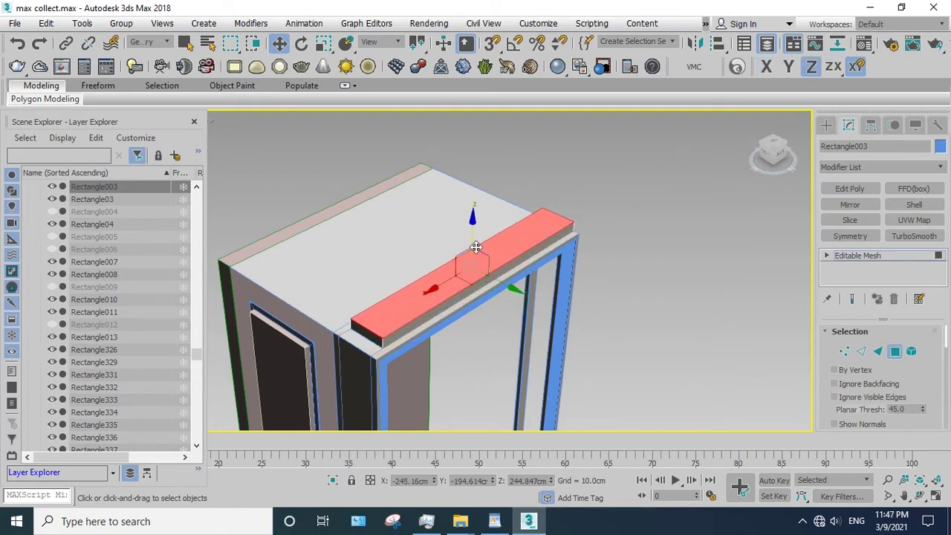
- Leave element editing and select the blue door frame Line005
left_click(935, 480)
left_click_drag(448, 276, 516, 243)
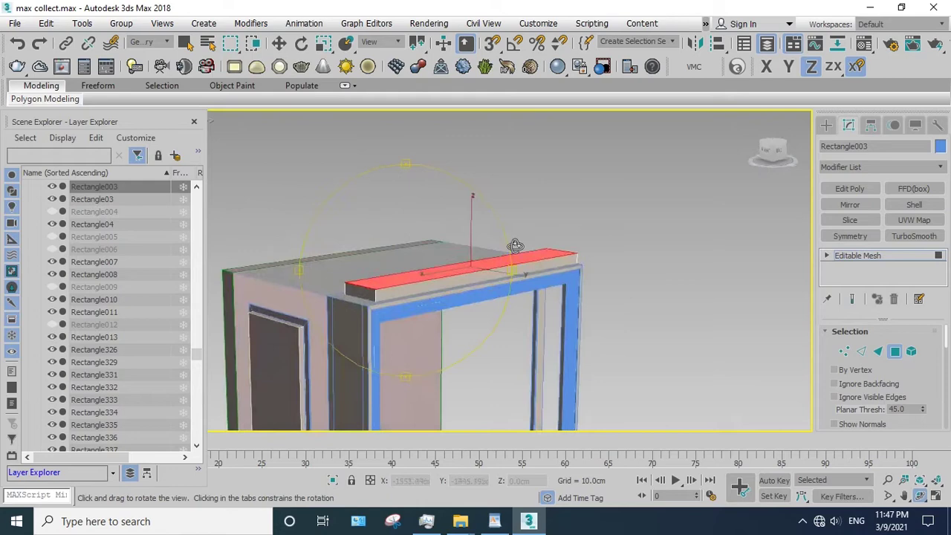
left_click(857, 255)
left_click(645, 280)
mouse_move(646, 280)
middle_mouse_down("alt")
mouse_move(590, 285)
mouse_move(624, 205)
mouse_move(522, 210)
middle_mouse_up("alt")
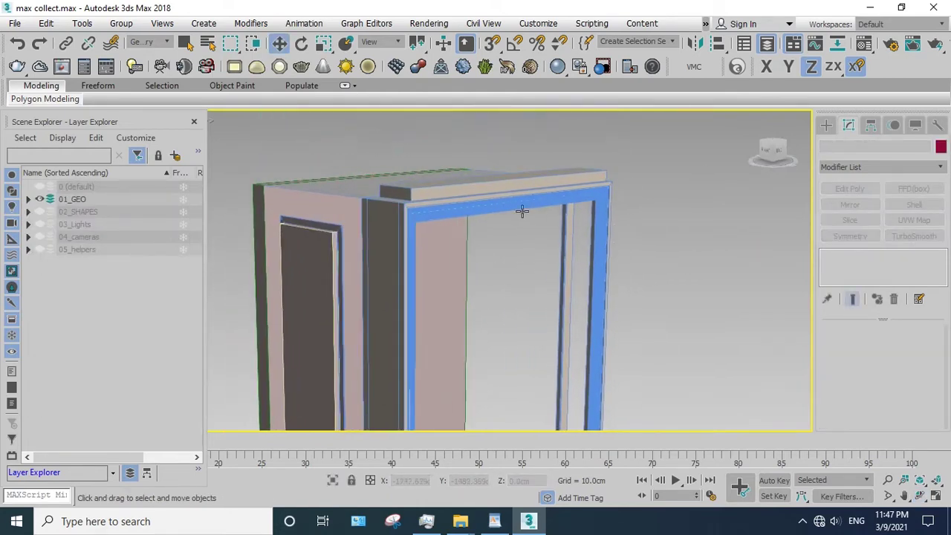
left_click(506, 206)
left_click(920, 480)
- Isolate the door frame Line005 and orbit to face its front
mouse_move(361, 297)
left_mouse_down()
mouse_move(387, 251)
mouse_move(448, 314)
mouse_move(471, 310)
mouse_move(449, 235)
left_mouse_up()
right_click(449, 235)
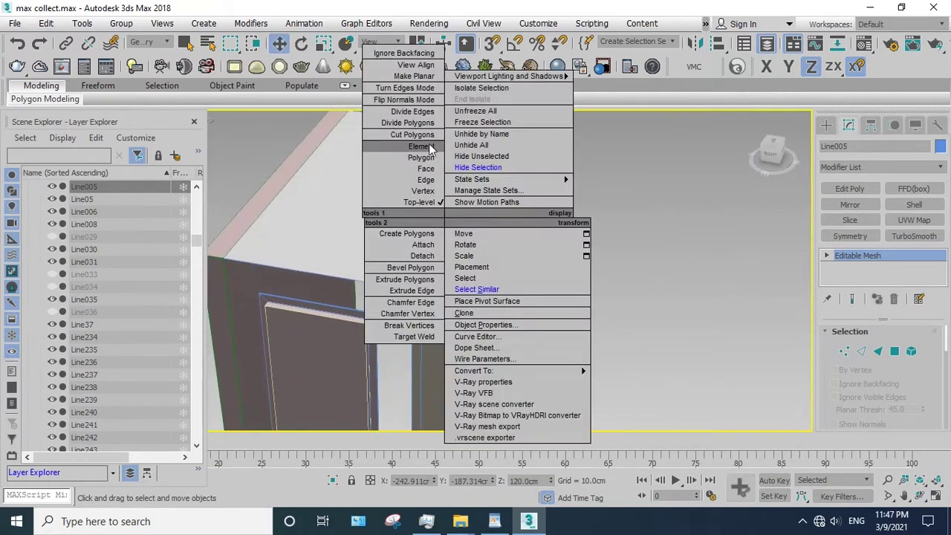
left_click(333, 481)
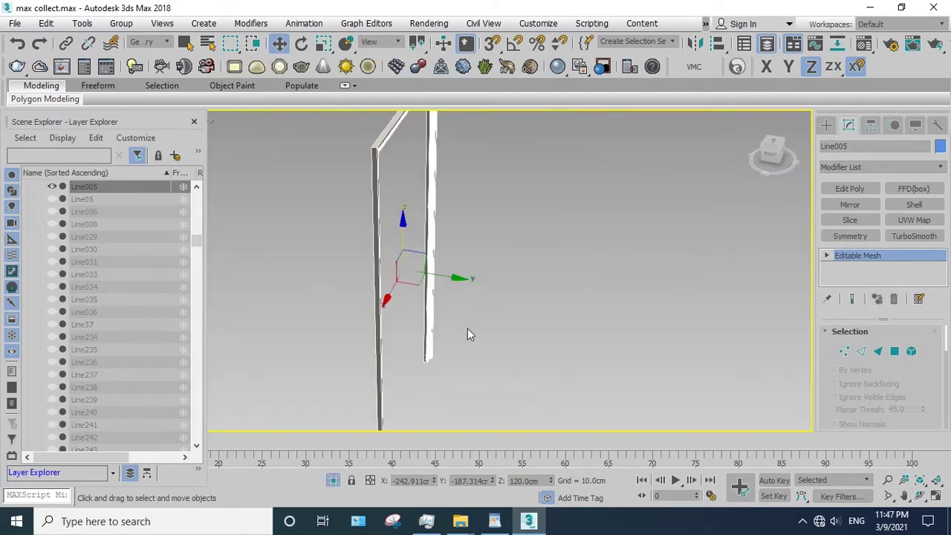
left_click(920, 496)
mouse_move(329, 230)
left_mouse_down()
mouse_move(437, 177)
mouse_move(438, 250)
left_mouse_up()
- Detach the frame's top beam as Object097, then detach the right post
key("4")
left_click(427, 205)
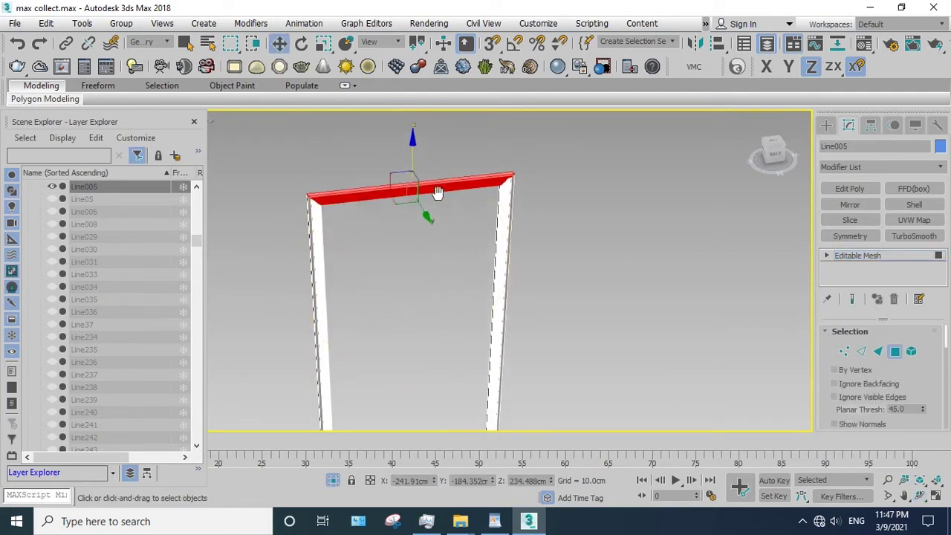
scroll(926, 388, "down", 3)
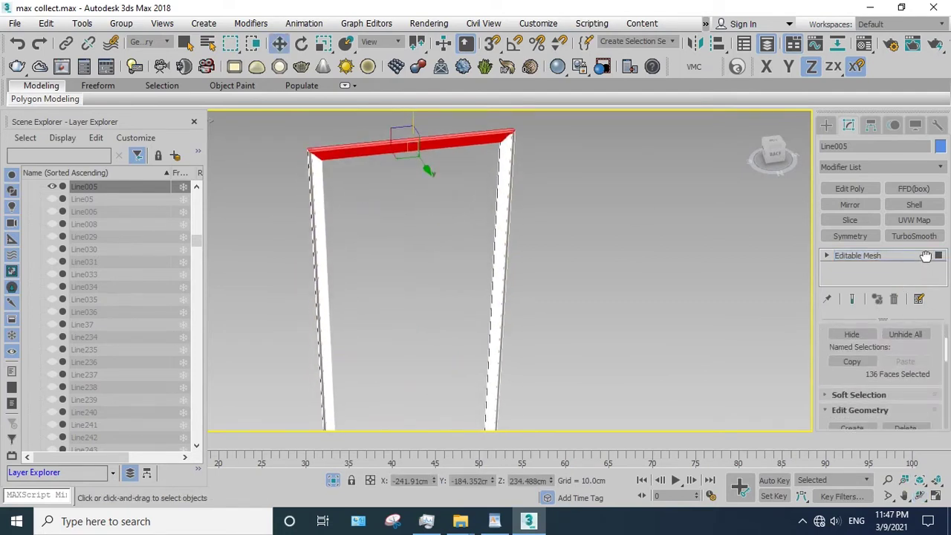
scroll(926, 388, "down", 2)
left_click(906, 392)
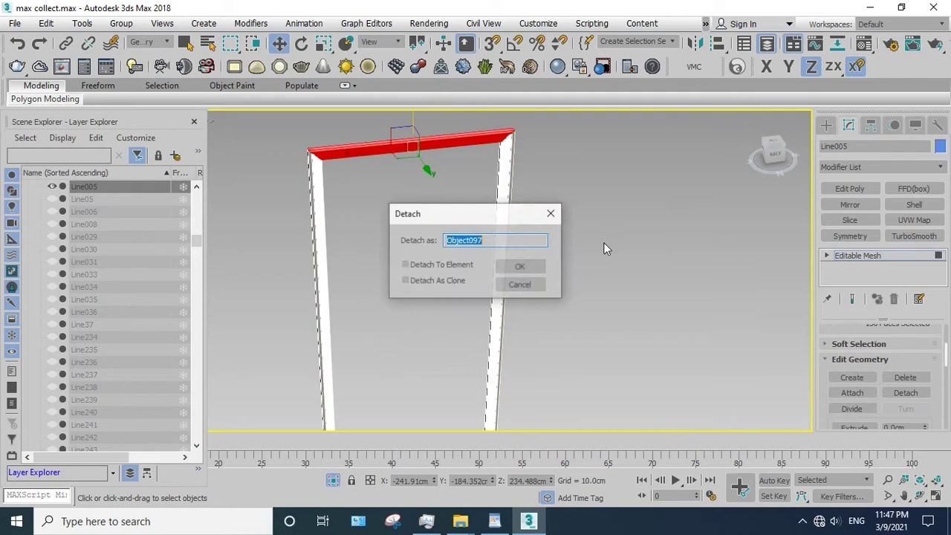
left_click(519, 266)
left_click_drag(583, 230, 401, 342)
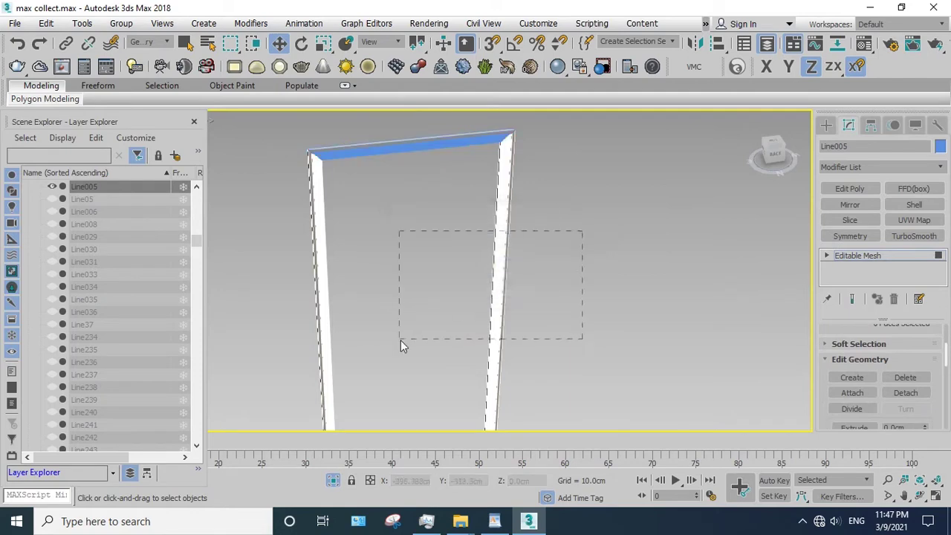
left_click(894, 396)
left_click(540, 263)
- Try detaching the left post, then undo the last two detaches
left_click(372, 234)
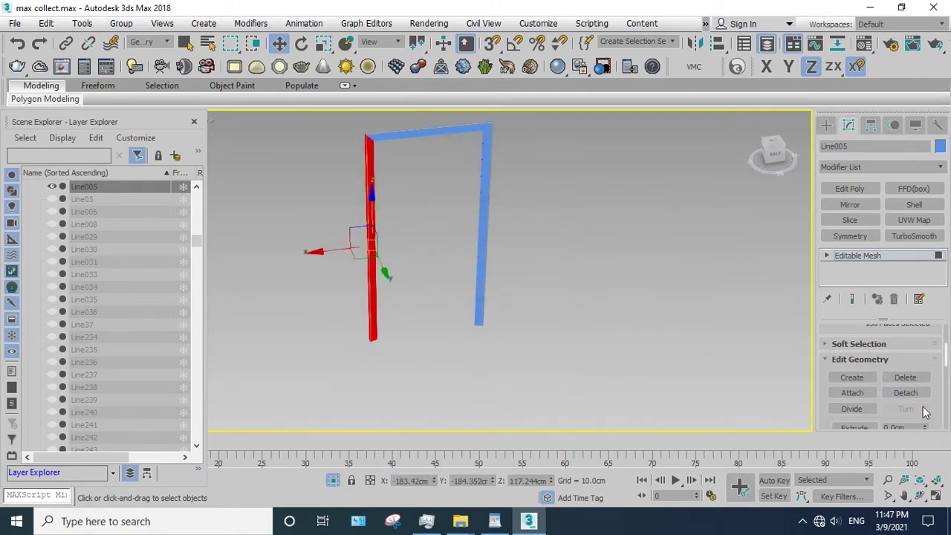
left_click(520, 266)
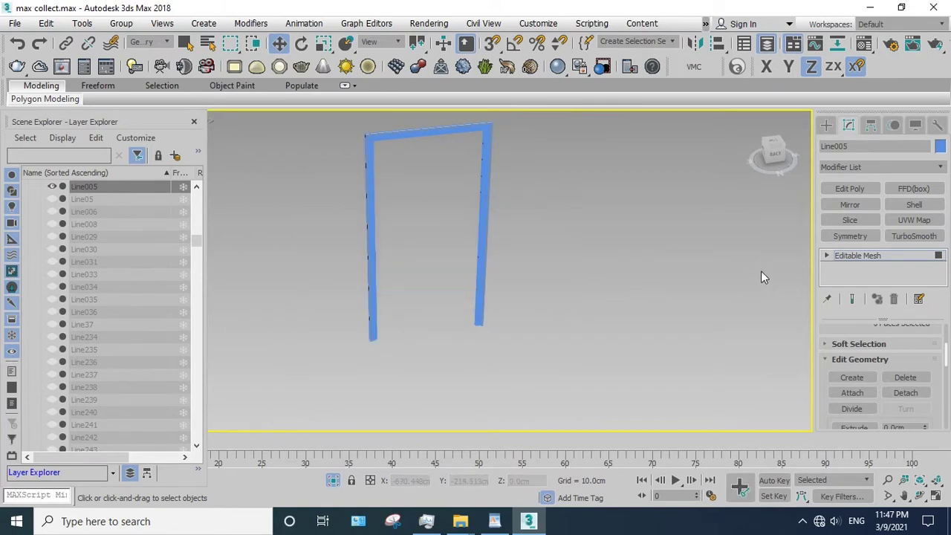
key("ctrl+z")
key("ctrl+z")
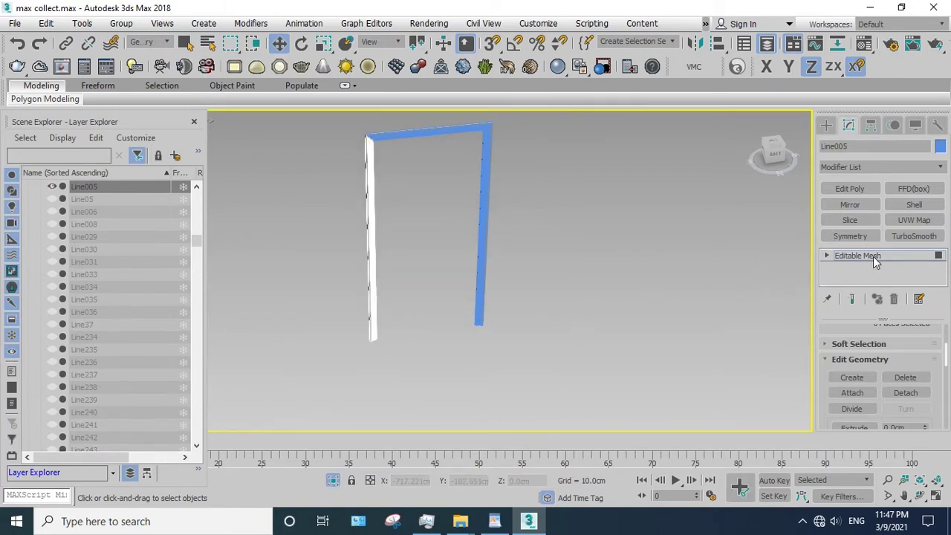
key("ctrl+z")
key("ctrl+z")
- Detach the right post element as Object098 and end isolation
left_click_drag(524, 198, 480, 211)
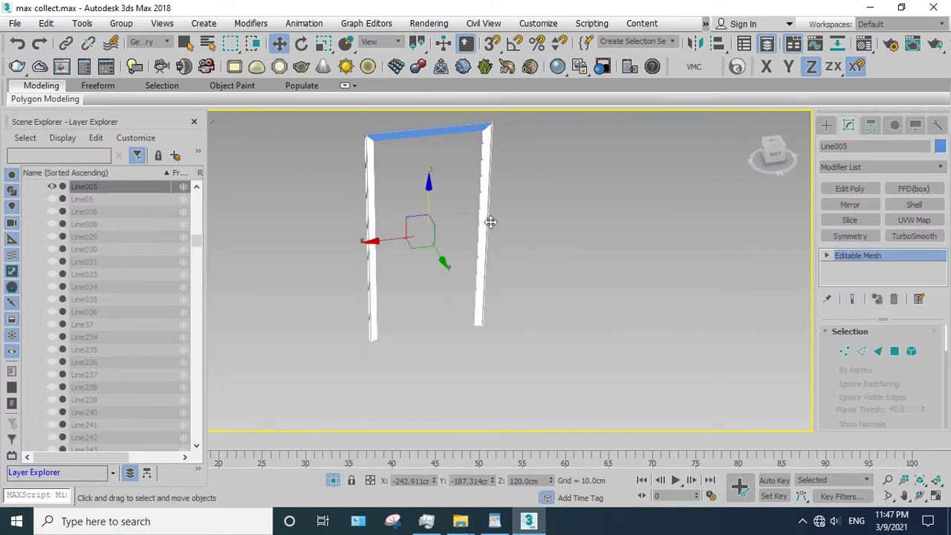
key("5")
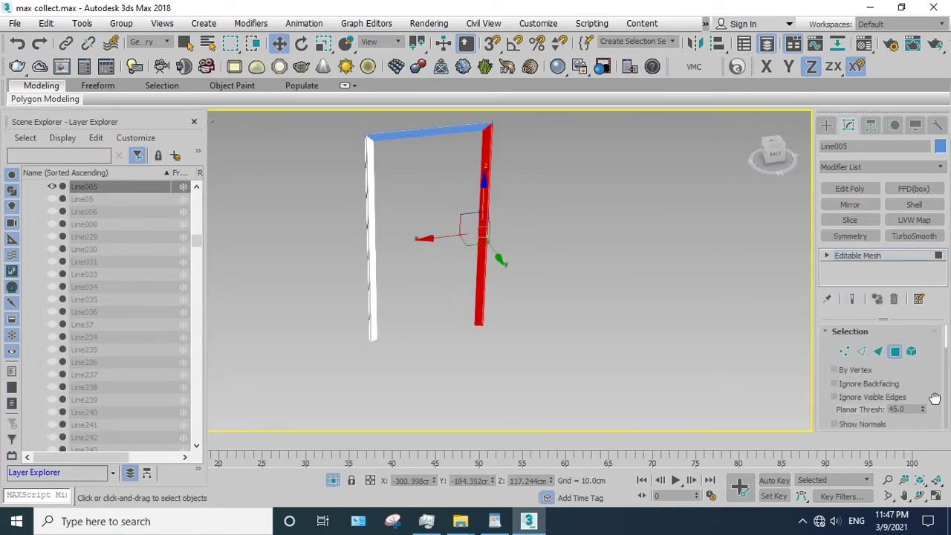
scroll(935, 399, "down", 3)
scroll(935, 399, "down", 3)
left_click(920, 399)
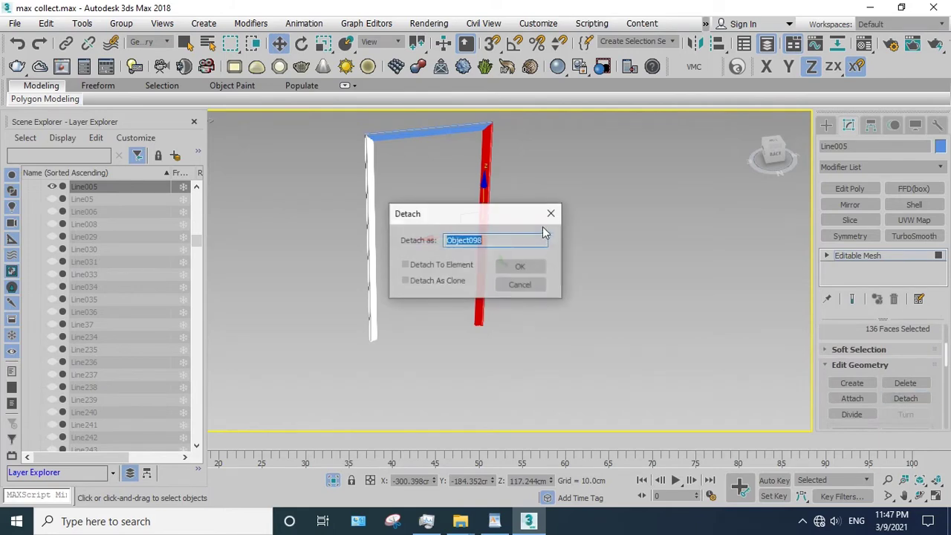
left_click(521, 266)
left_click(862, 254)
left_click_drag(586, 268, 340, 104)
left_click(333, 480)
- Isolate the floor plane and orbit to view it from above
right_click(400, 173)
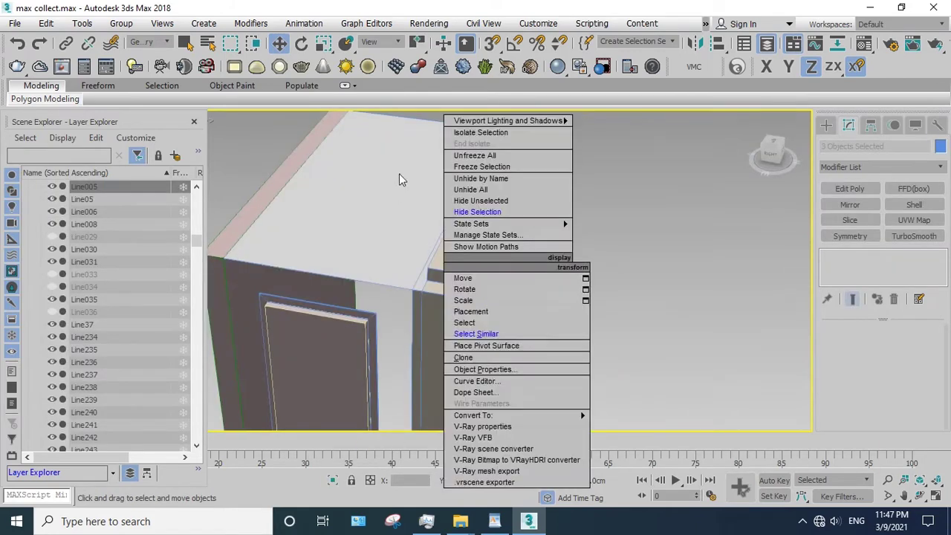
left_click(475, 210)
left_click(400, 198)
scroll(408, 212, "down", 2)
scroll(418, 206, "down", 3)
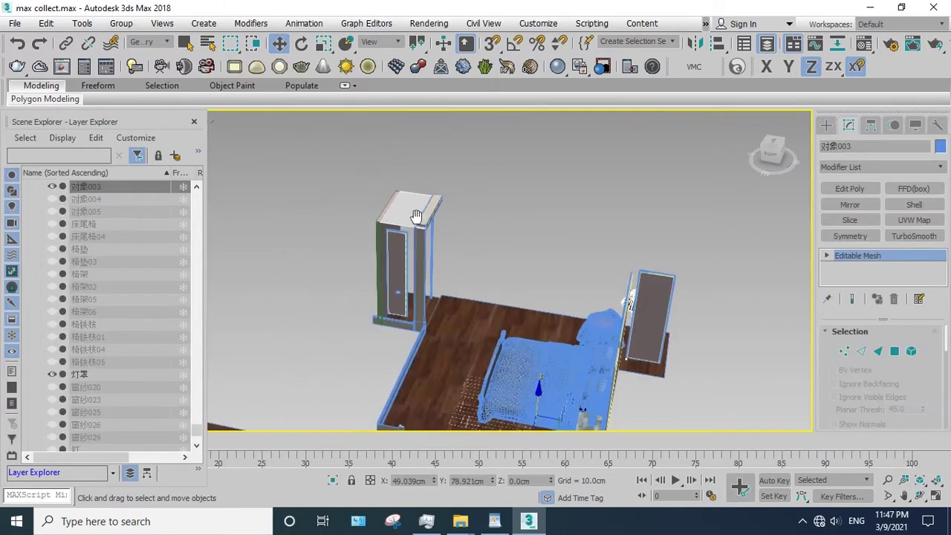
scroll(417, 217, "up", 4)
left_click(333, 480)
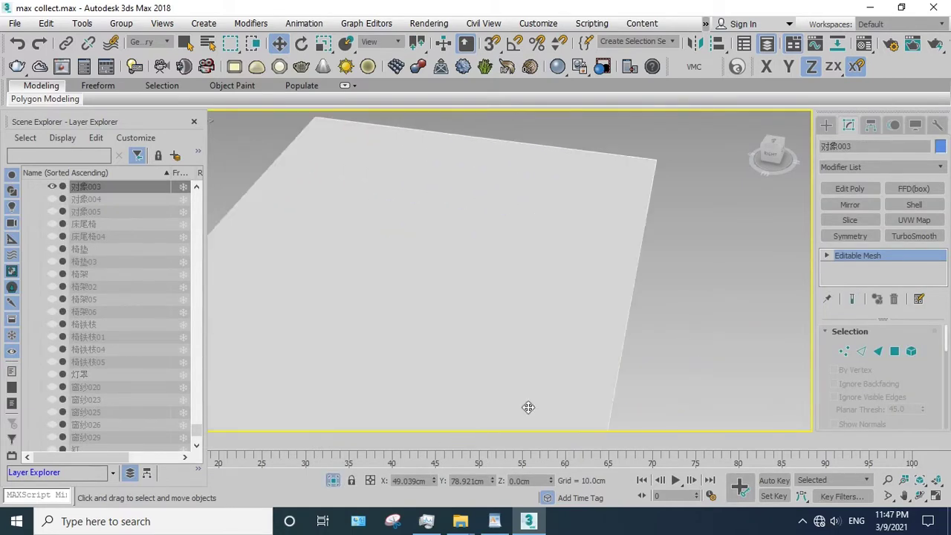
left_click(919, 500)
left_click_drag(475, 267, 395, 235)
scroll(451, 251, "down", 3)
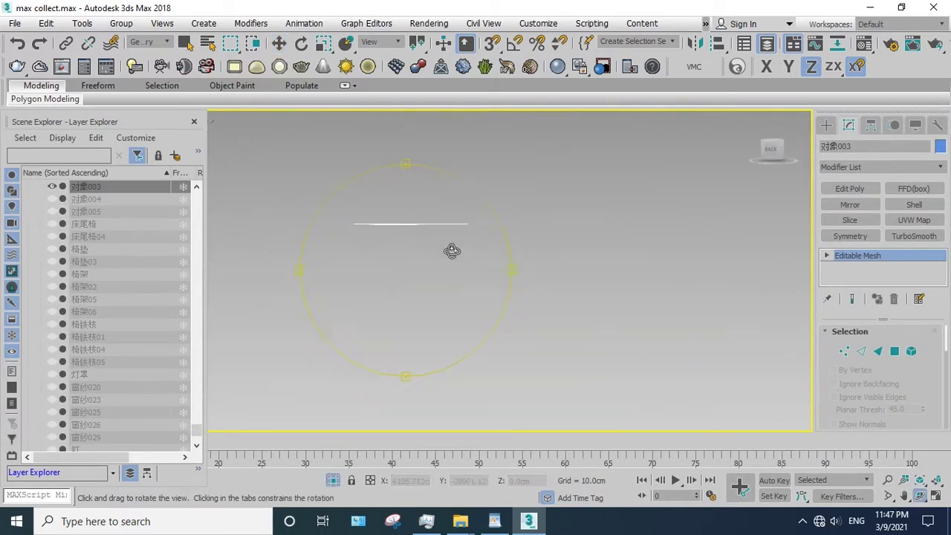
left_click_drag(450, 250, 482, 265)
right_click(443, 235)
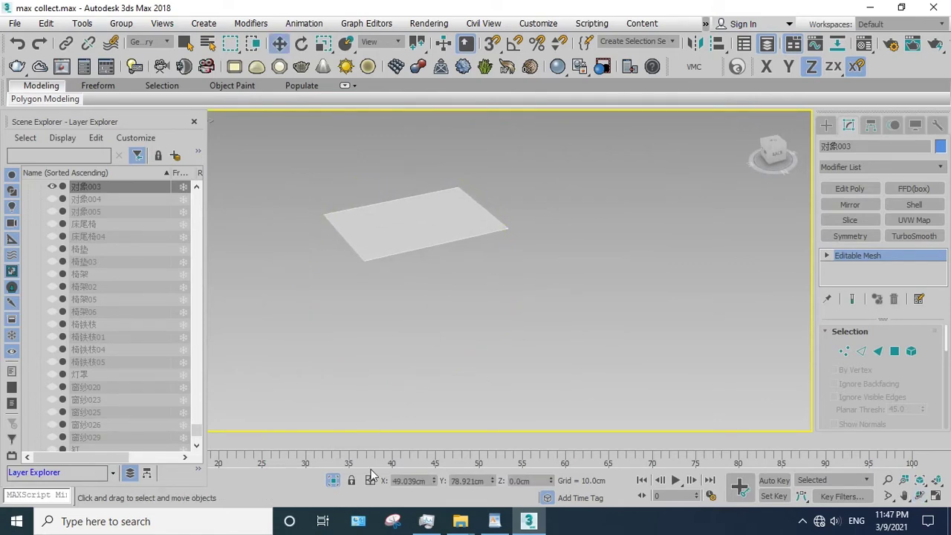
- Restore the full scene and hide the selected cabinet pieces
left_click(333, 480)
scroll(692, 268, "down", 3)
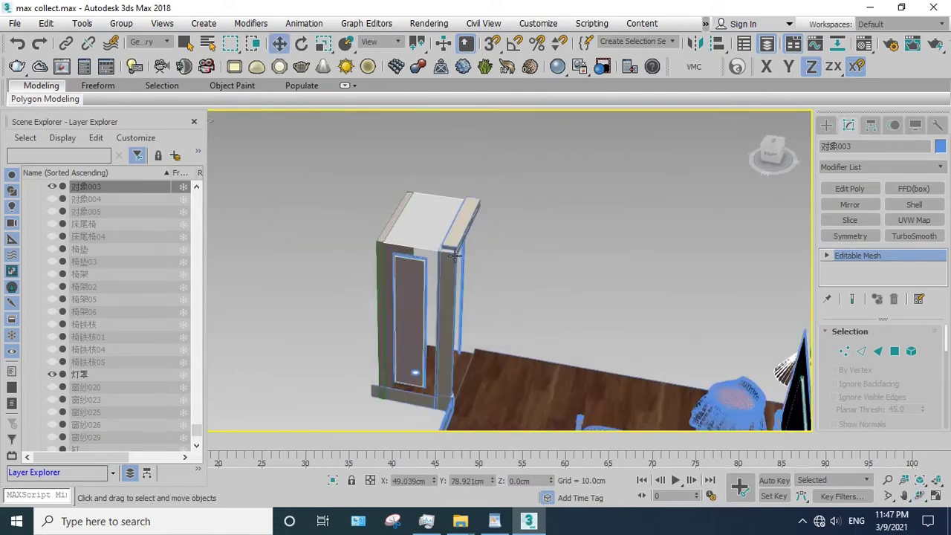
scroll(692, 269, "up", 3)
scroll(514, 257, "down", 5)
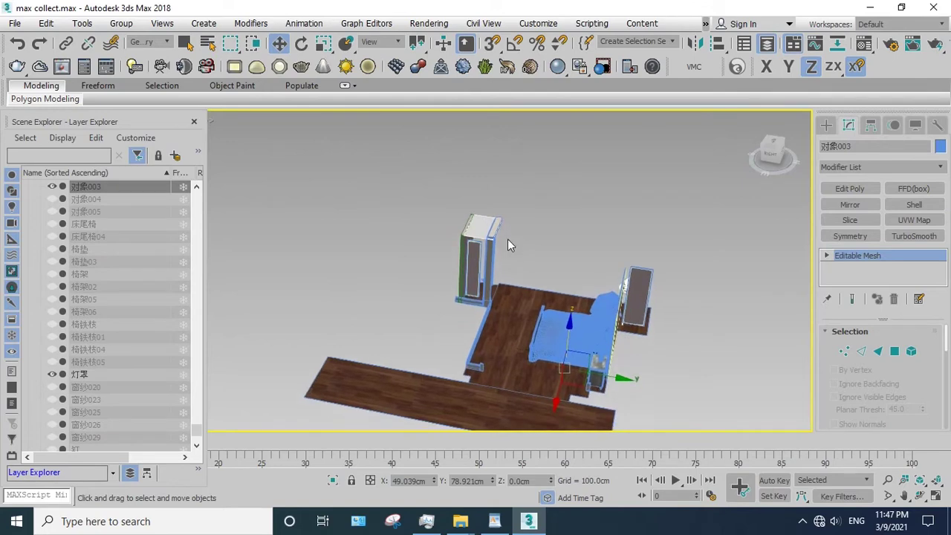
right_click(505, 234)
left_click(528, 184)
- Orbit the room to view the doorway from another side
scroll(480, 231, "up", 5)
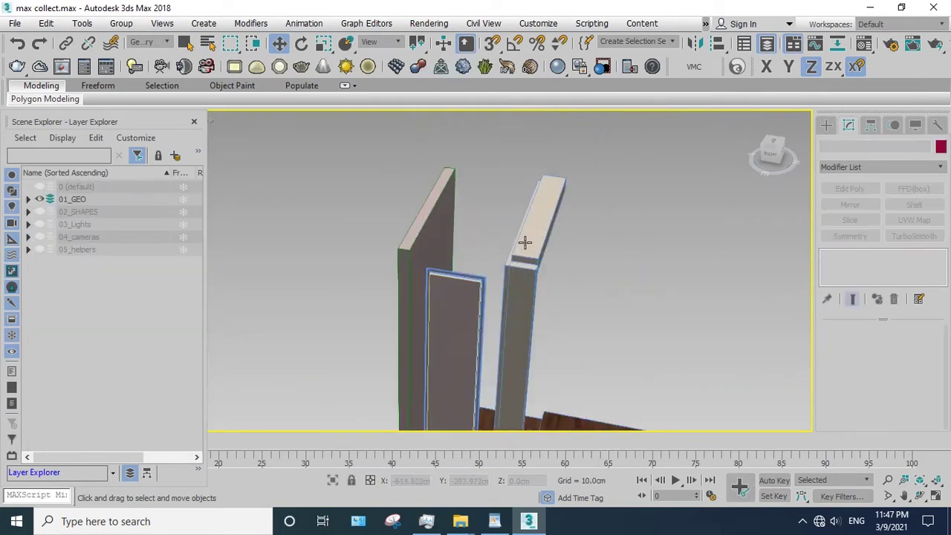
left_click(524, 240)
scroll(515, 220, "down", 4)
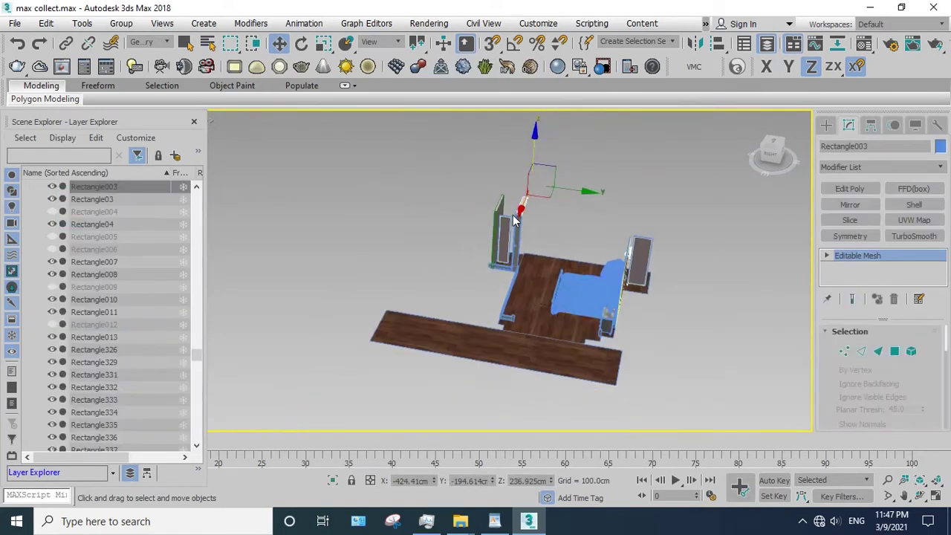
left_click(919, 497)
left_click_drag(476, 297, 416, 313)
right_click(547, 292)
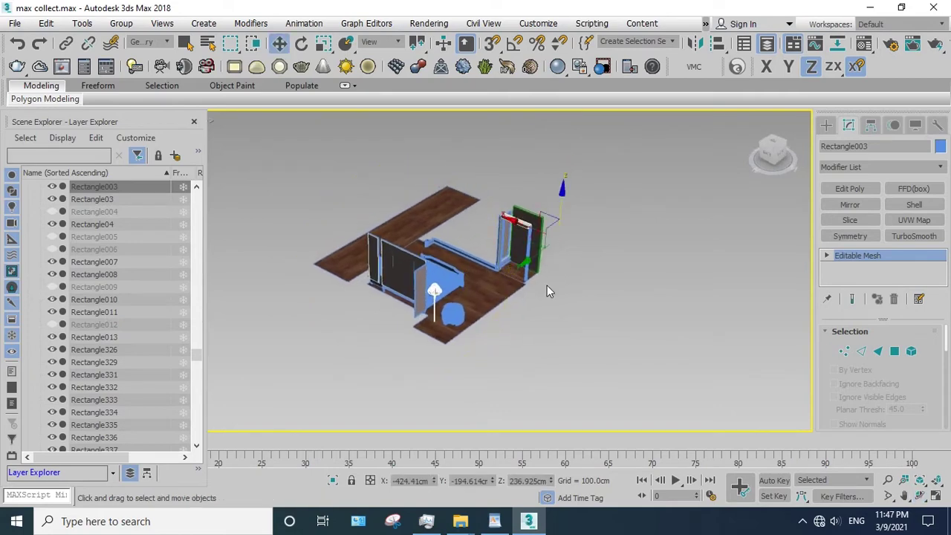
left_click(547, 291)
scroll(524, 267, "up", 4)
scroll(499, 247, "up", 2)
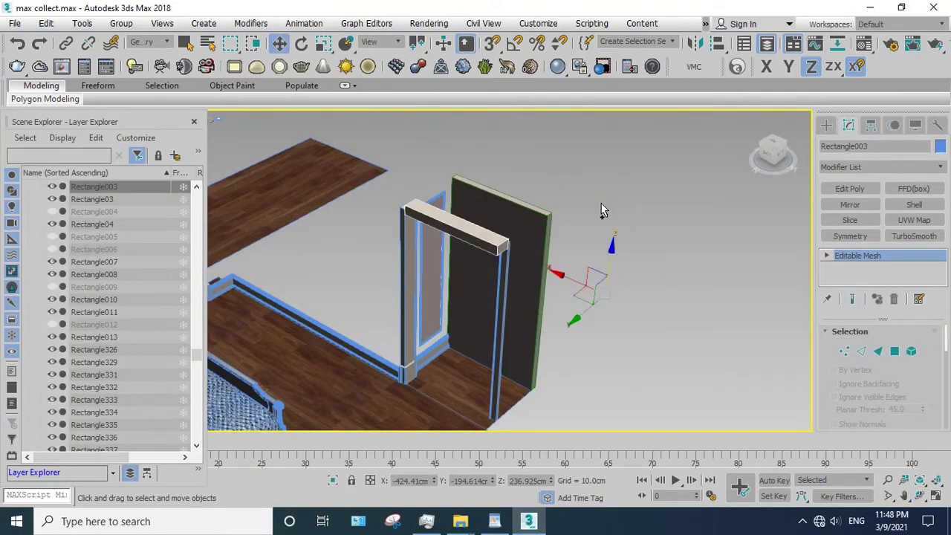
- Hide the beam across the doorway, then select and frame door frame Line006
right_click(583, 192)
left_click(620, 148)
left_click(500, 248)
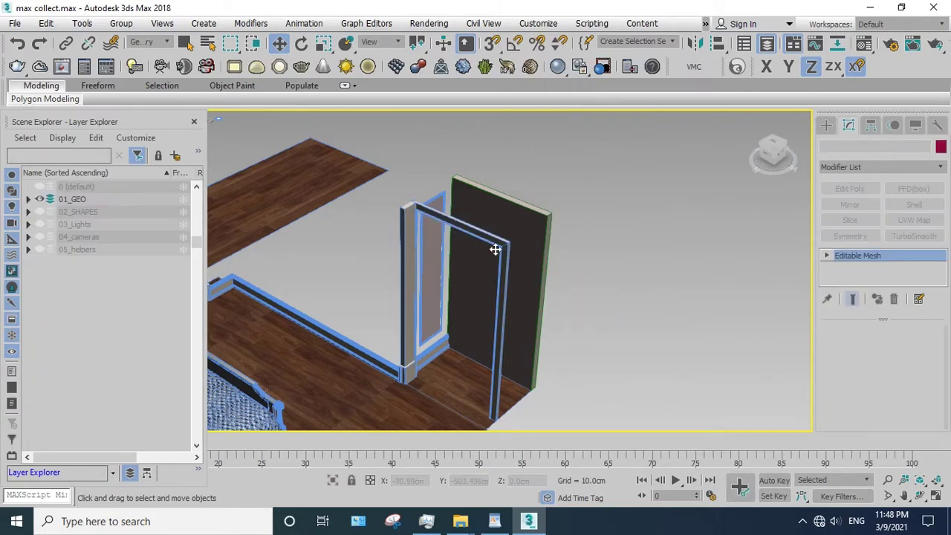
key("z")
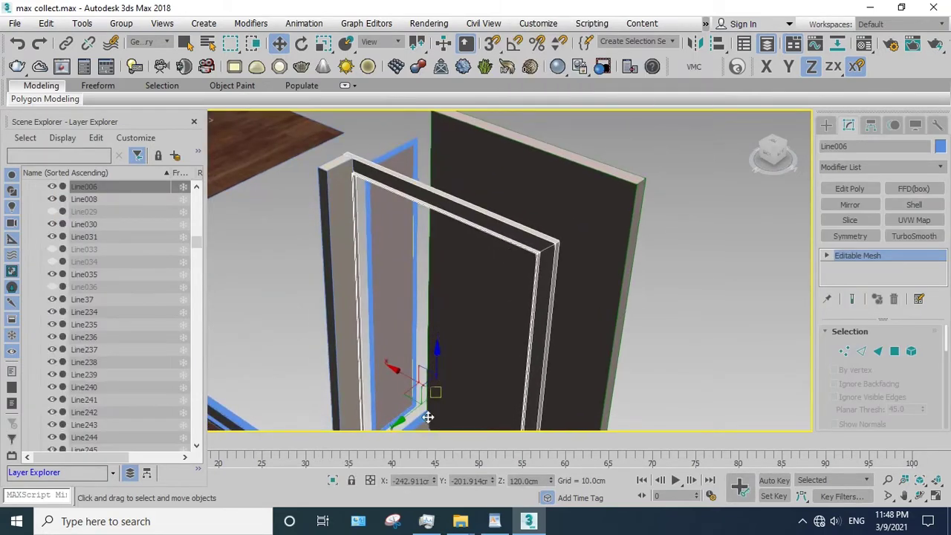
- Isolate Line006 and detach its top beam faces as a new object
left_click(336, 482)
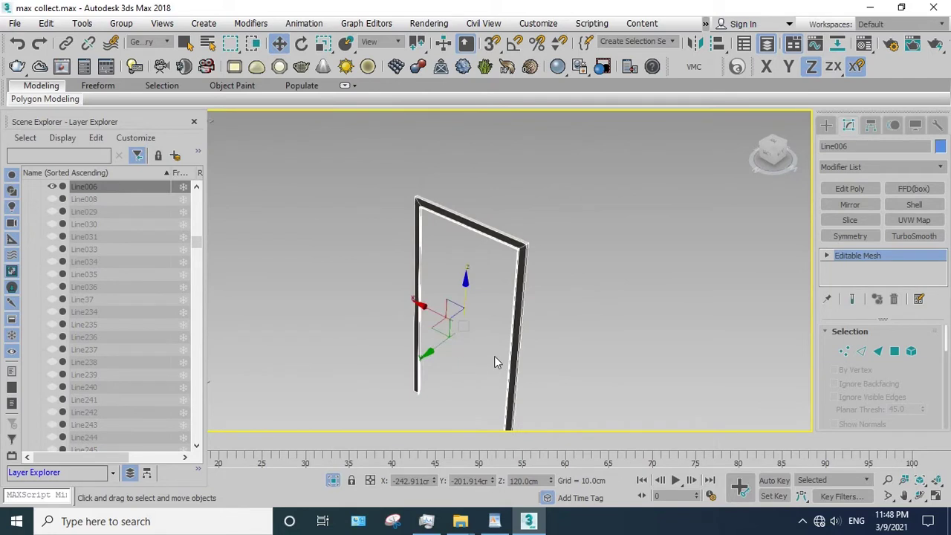
key("4")
left_click_drag(488, 272, 455, 176)
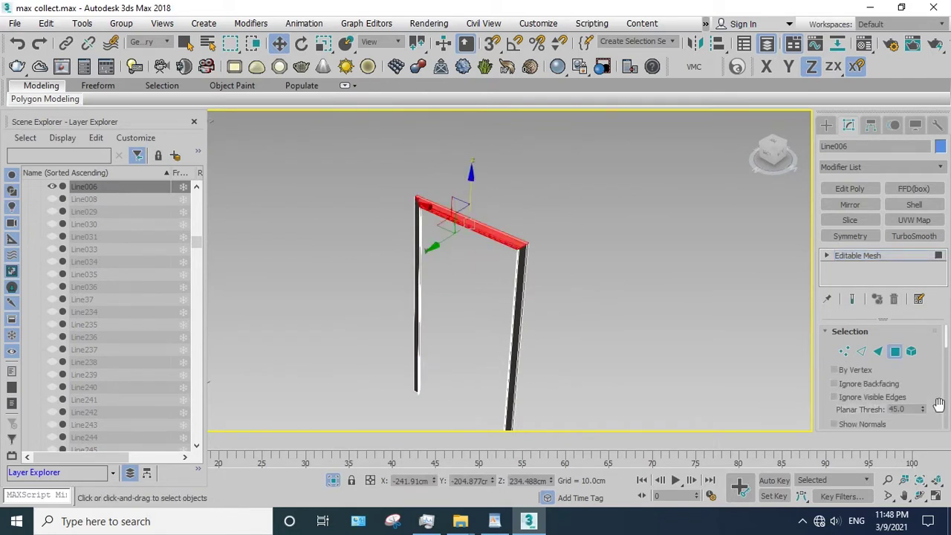
scroll(939, 404, "down", 3)
scroll(921, 386, "down", 3)
left_click(905, 386)
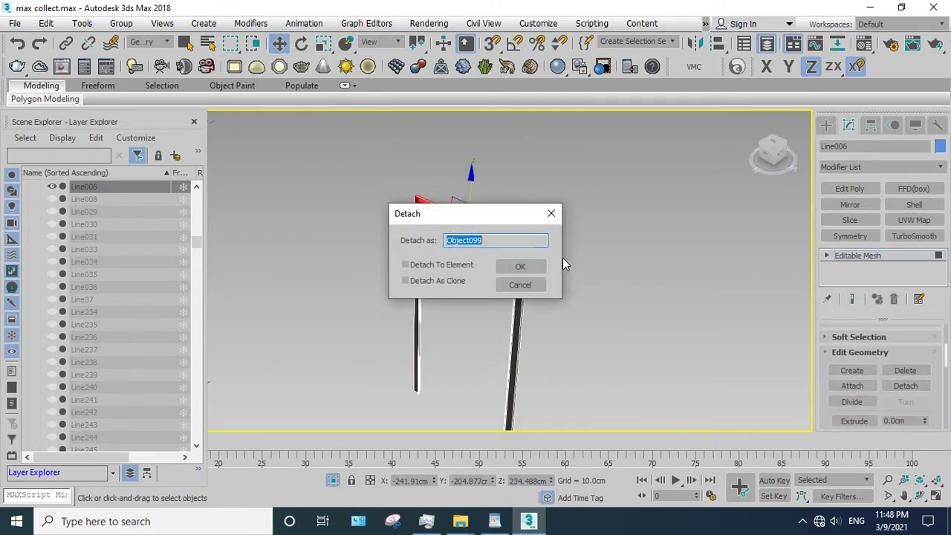
left_click(520, 266)
- Detach the right post's faces as another separate object
left_click(515, 342)
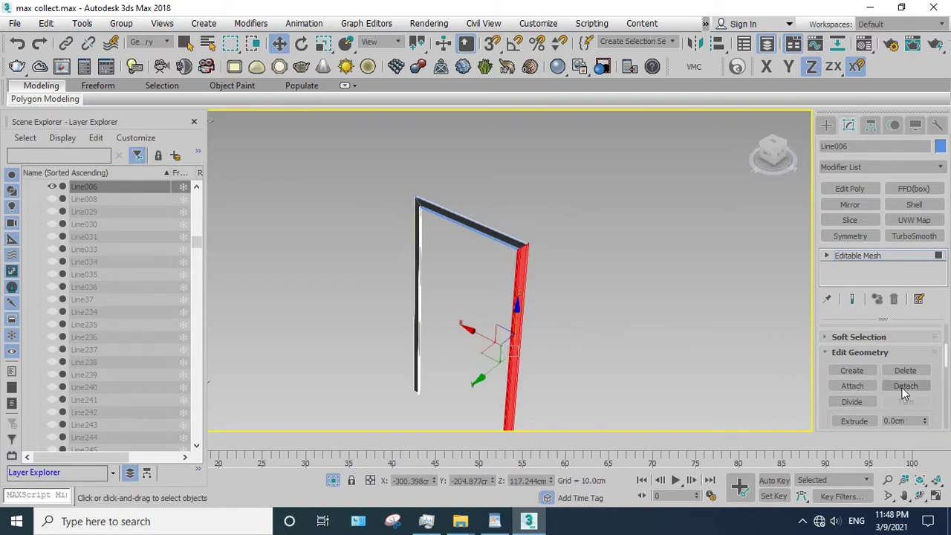
middle_click_drag(620, 325, 583, 261)
left_click_drag(434, 397, 435, 399)
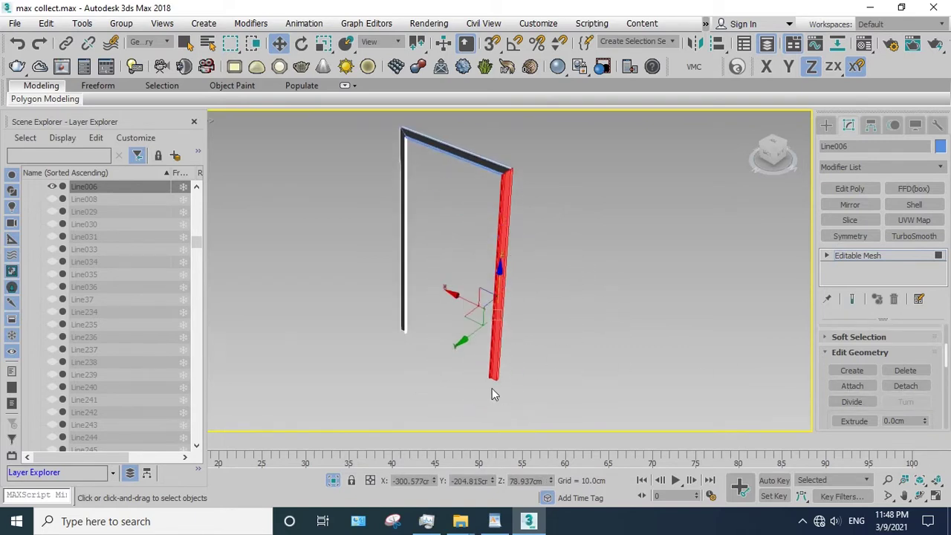
left_click_drag(529, 331, 472, 250)
left_click_drag(478, 282, 571, 310)
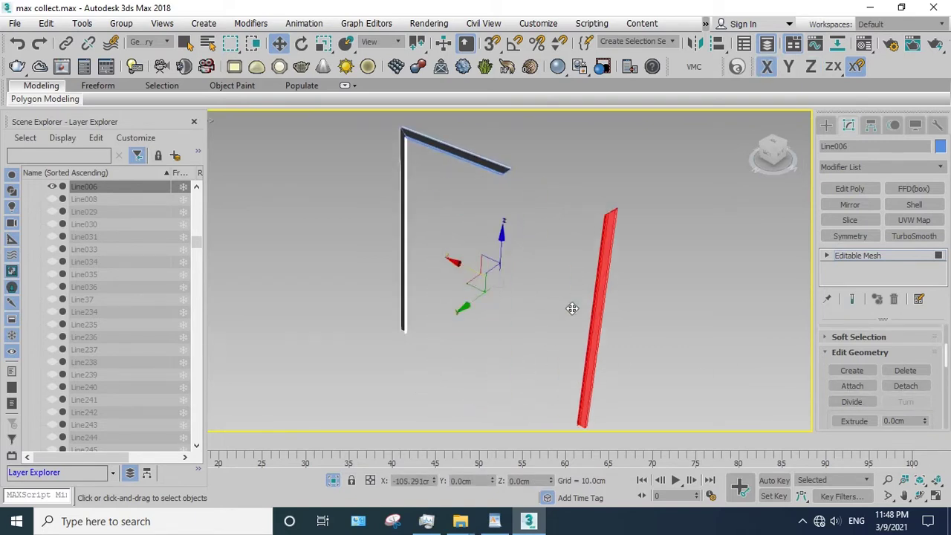
right_click(567, 308)
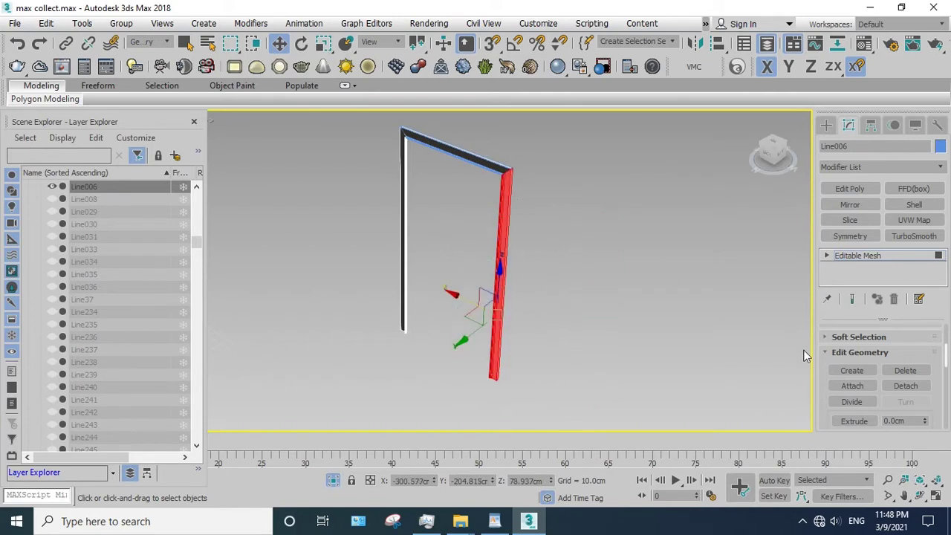
left_click(899, 385)
left_click(523, 268)
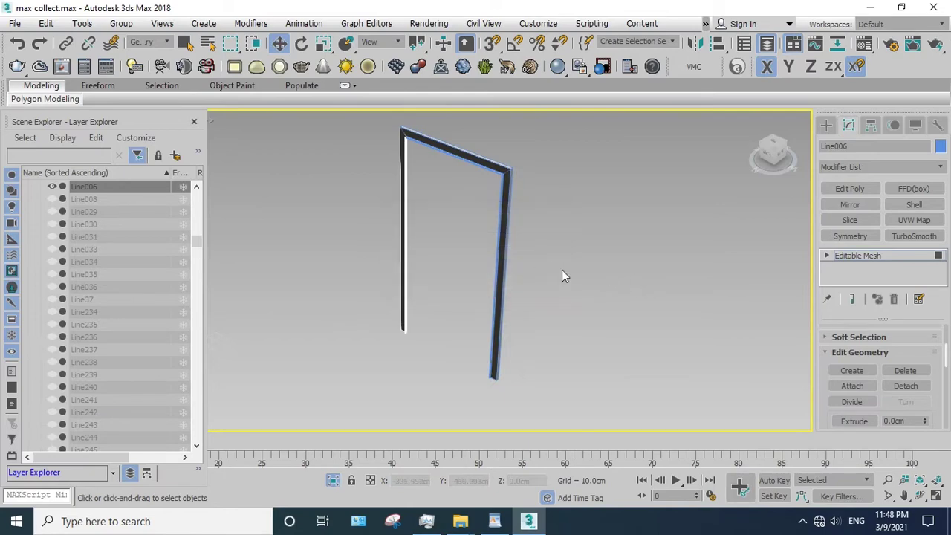
- Select all three door frame pieces together
left_click(402, 224)
left_click(522, 242)
left_click_drag(540, 274, 378, 145)
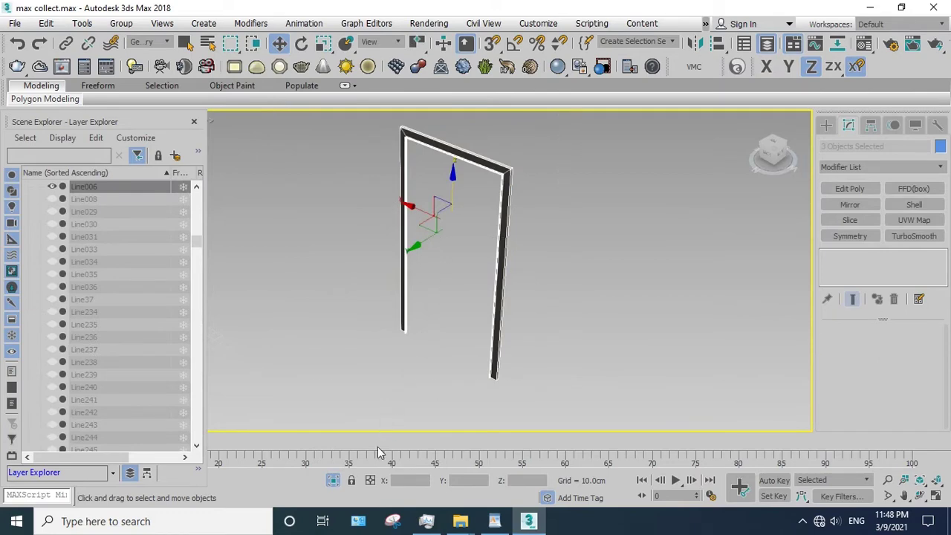
- End isolation, then hide the door frame pieces and the thin inner panel
left_click(336, 479)
right_click(477, 300)
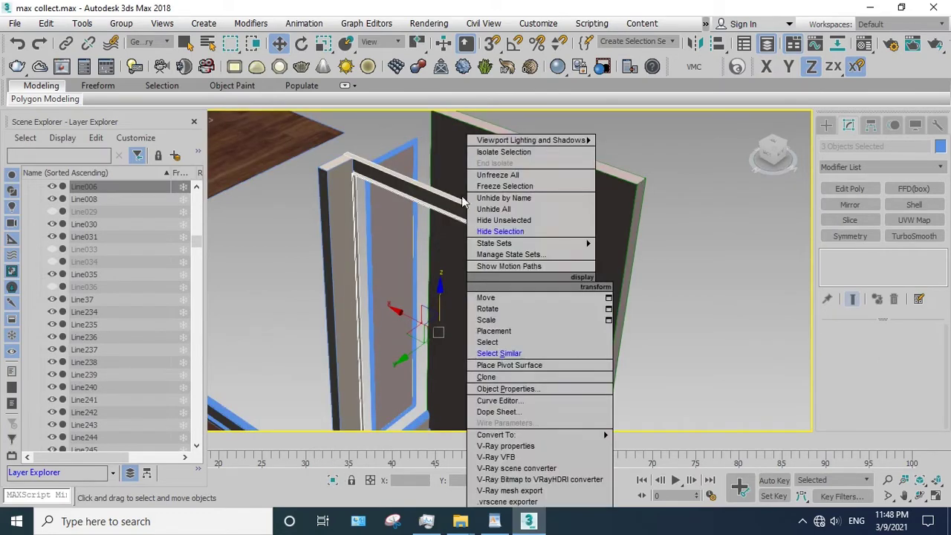
left_click(505, 239)
left_click(439, 218)
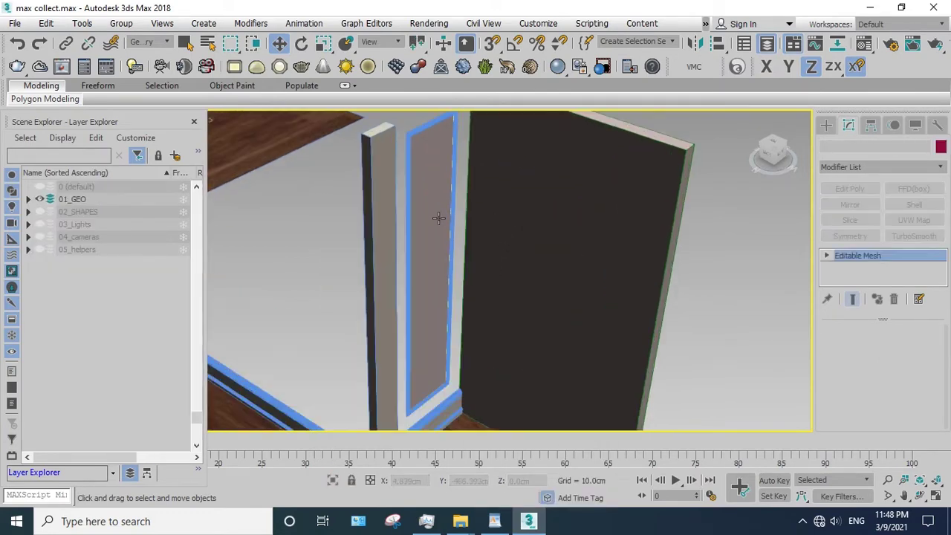
mouse_move(484, 219)
left_mouse_down()
mouse_move(601, 248)
mouse_move(488, 219)
left_mouse_up()
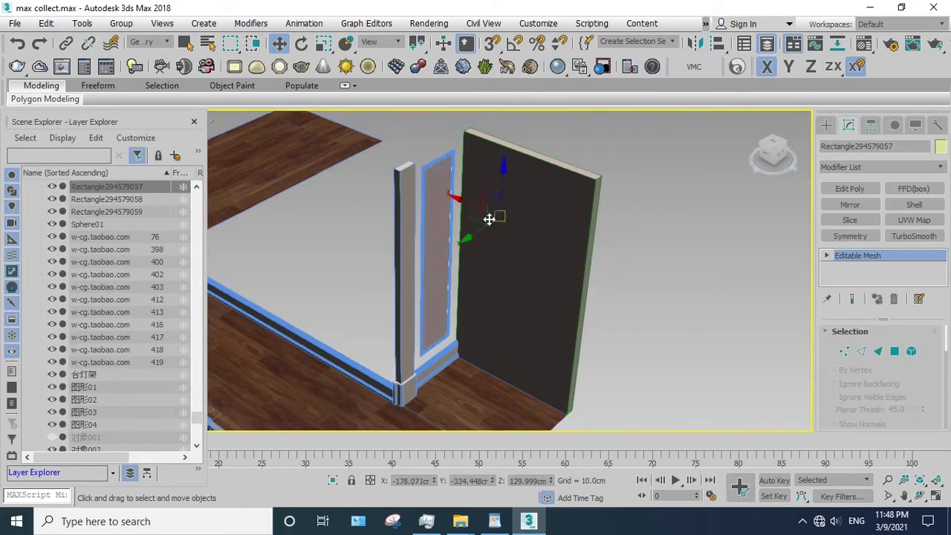
right_click(491, 199)
left_click(520, 140)
- Hide the remaining frame piece in the opening and the vertical post
scroll(443, 178, "up", 3)
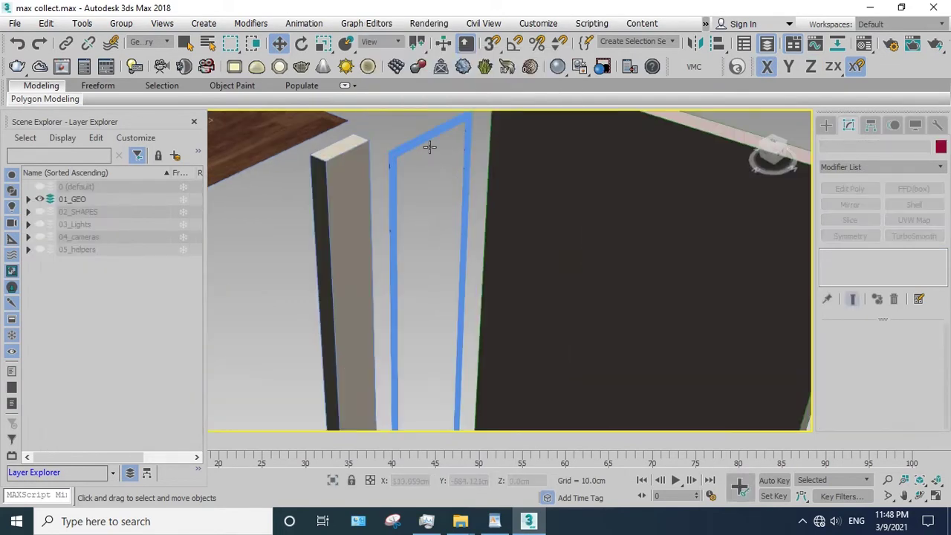
left_click(429, 147)
right_click(457, 173)
left_click(513, 124)
middle_click_drag(424, 194, 450, 200)
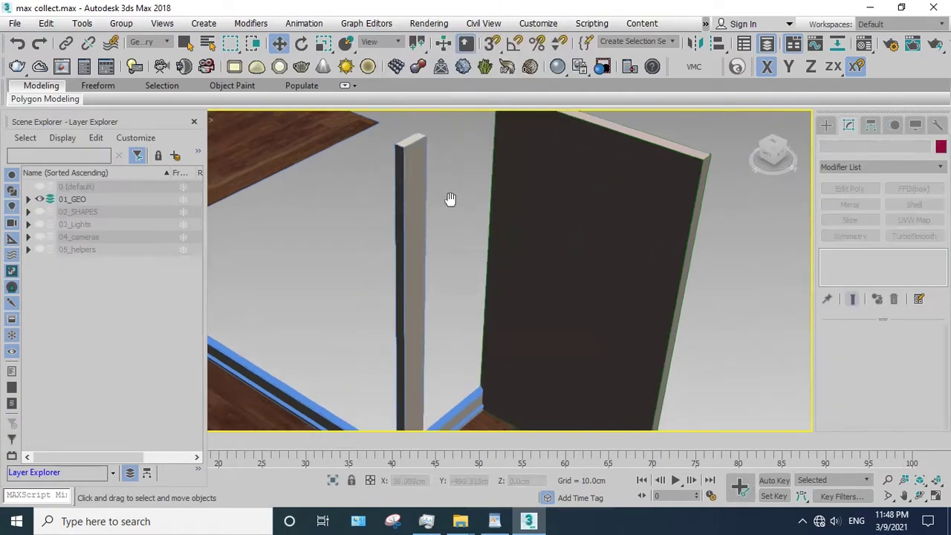
scroll(450, 200, "down", 2)
left_click(435, 195)
scroll(446, 190, "down", 3)
right_click(443, 187)
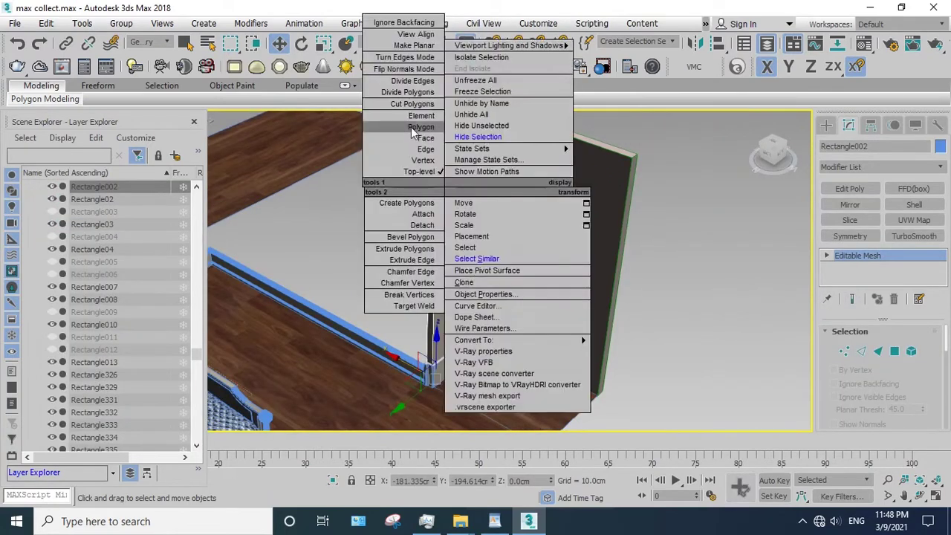
left_click(478, 137)
- Hide the dark wall panel Box014 and select the wall trim Line035
left_click(561, 227)
scroll(521, 317, "up", 2)
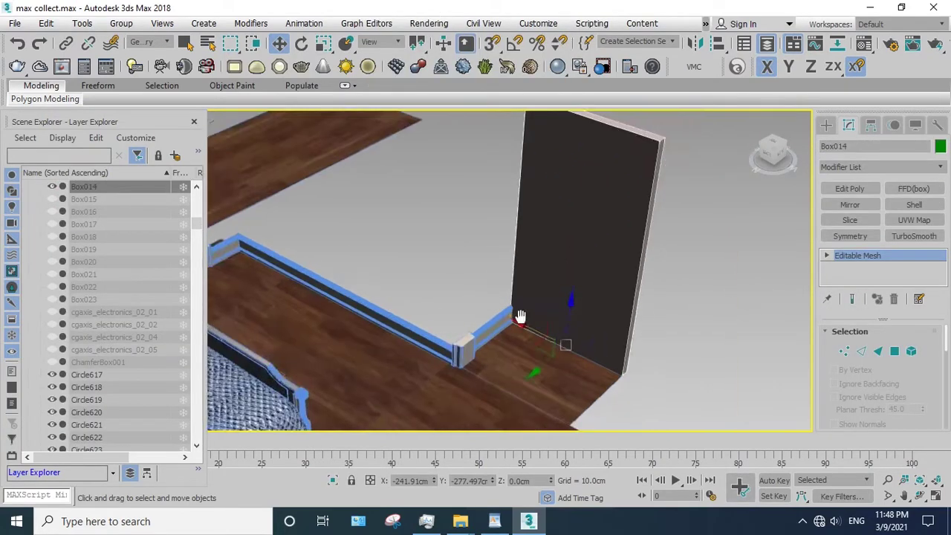
middle_click_drag(521, 317, 539, 263)
right_click(454, 248)
left_click(558, 202)
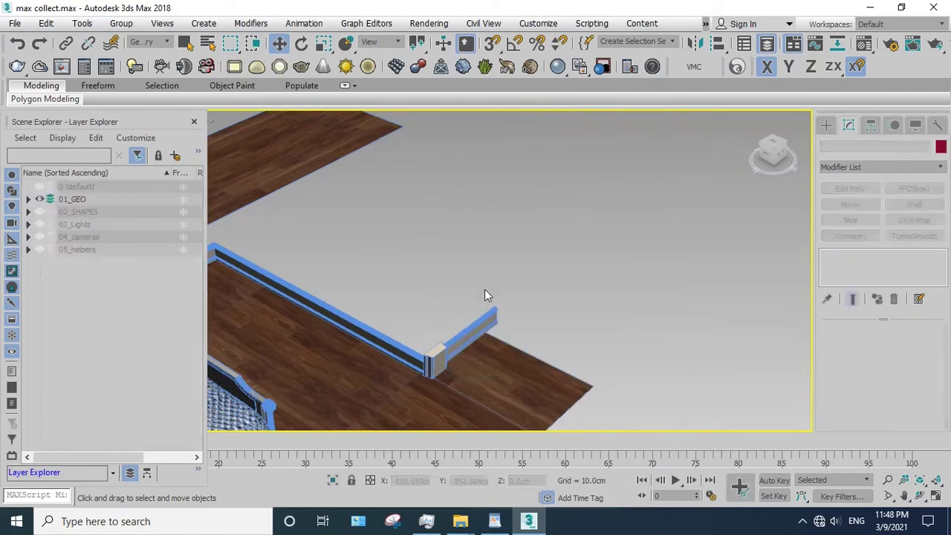
middle_click_drag(485, 296, 452, 342)
left_click(453, 343)
scroll(446, 357, "down", 2)
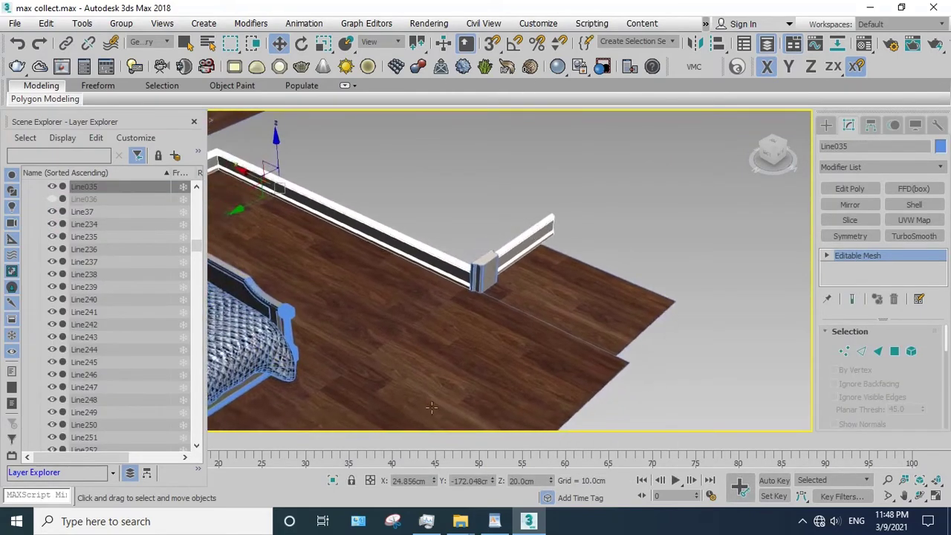
- Isolate the wall trim and detach its short trim piece as a separate object
left_click(333, 481)
middle_click_drag(552, 314, 504, 250)
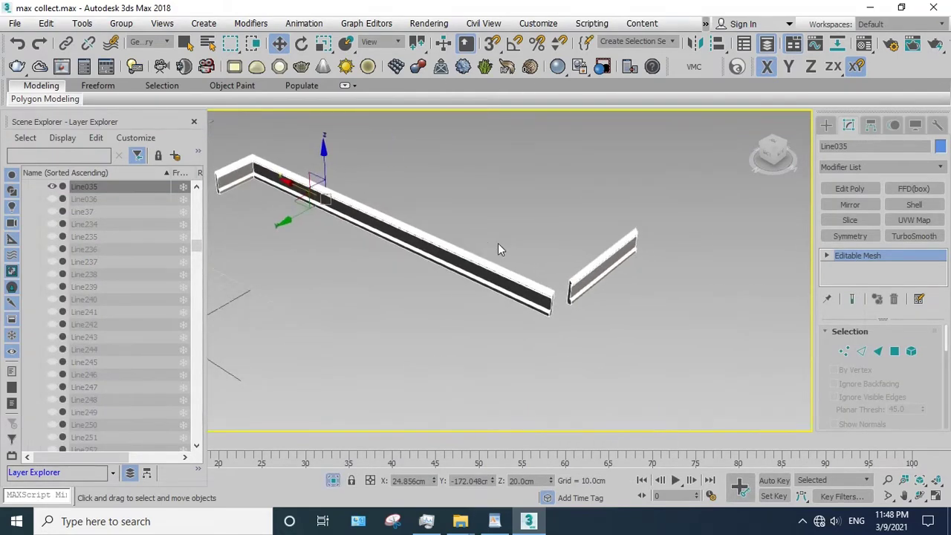
key("5")
left_click(619, 247)
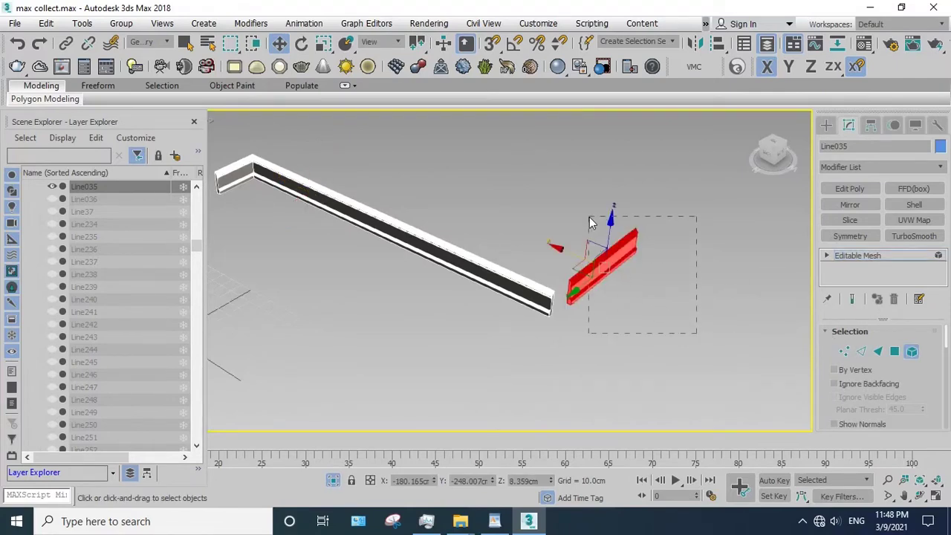
scroll(920, 406, "down", 10)
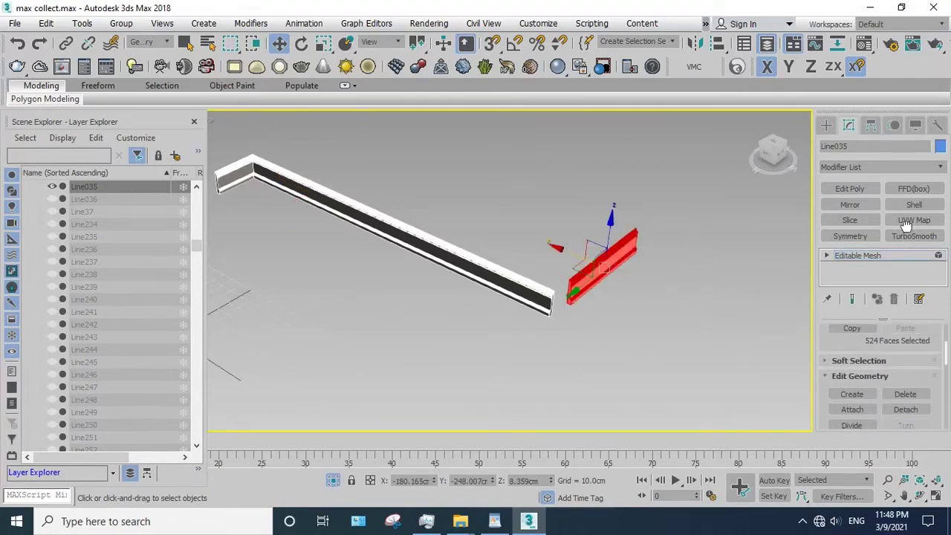
left_click(906, 379)
left_click(518, 266)
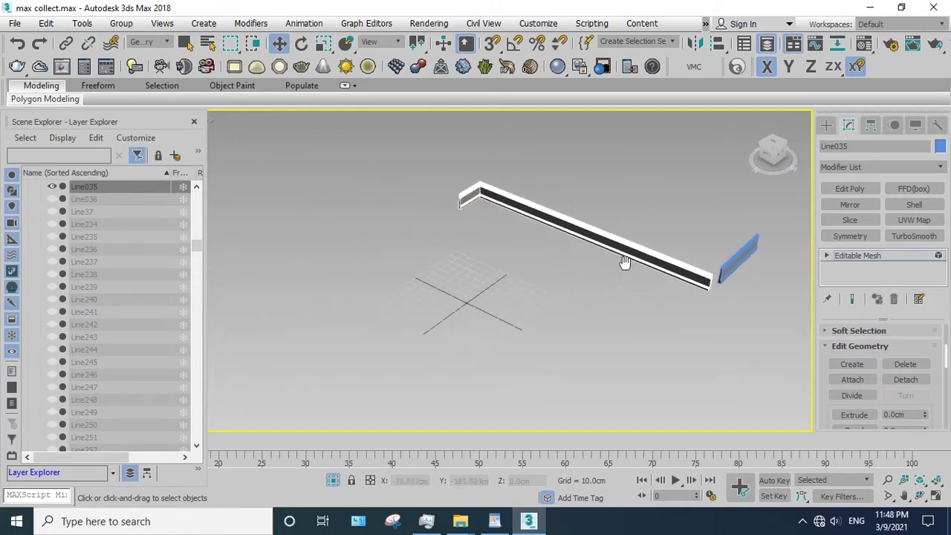
- Region-select the long trim's end polygons and detach them into their own object
scroll(610, 261, "up", 3)
left_click(793, 286)
scroll(557, 282, "down", 2)
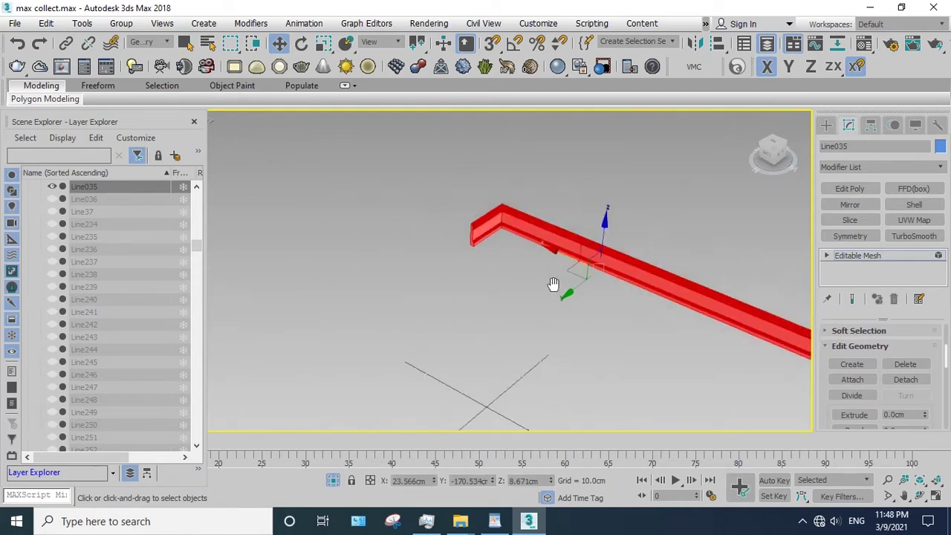
scroll(520, 281, "down", 1)
left_click(444, 255)
left_click(439, 227)
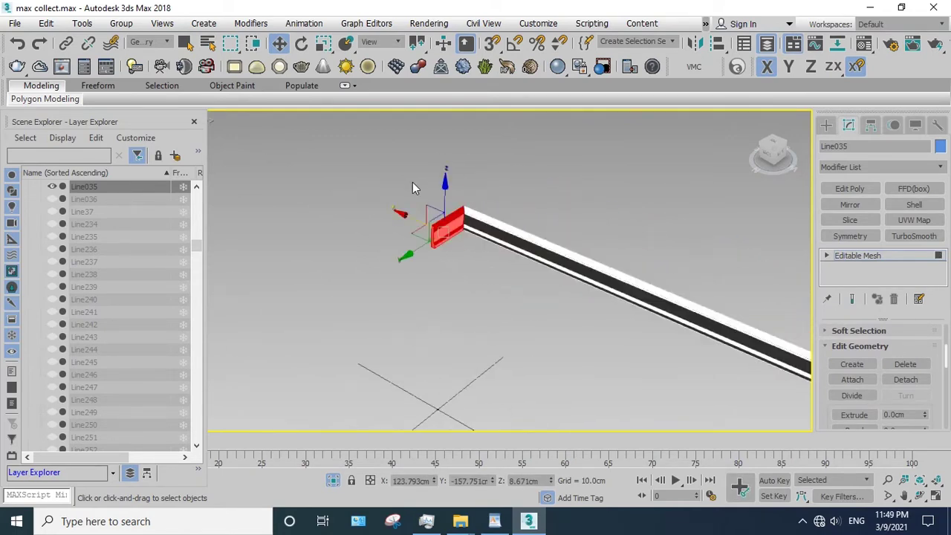
scroll(414, 187, "up", 2)
middle_click_drag(484, 240, 417, 233)
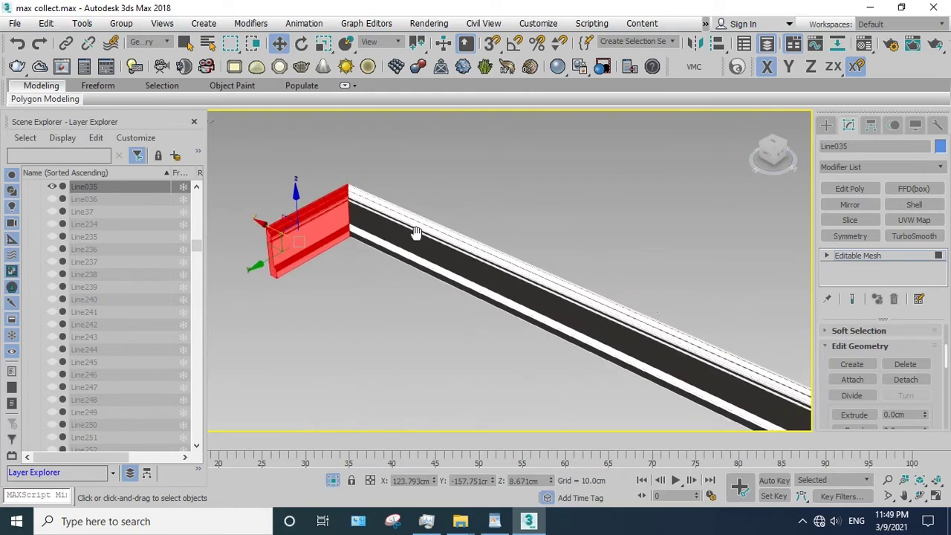
left_click(798, 350)
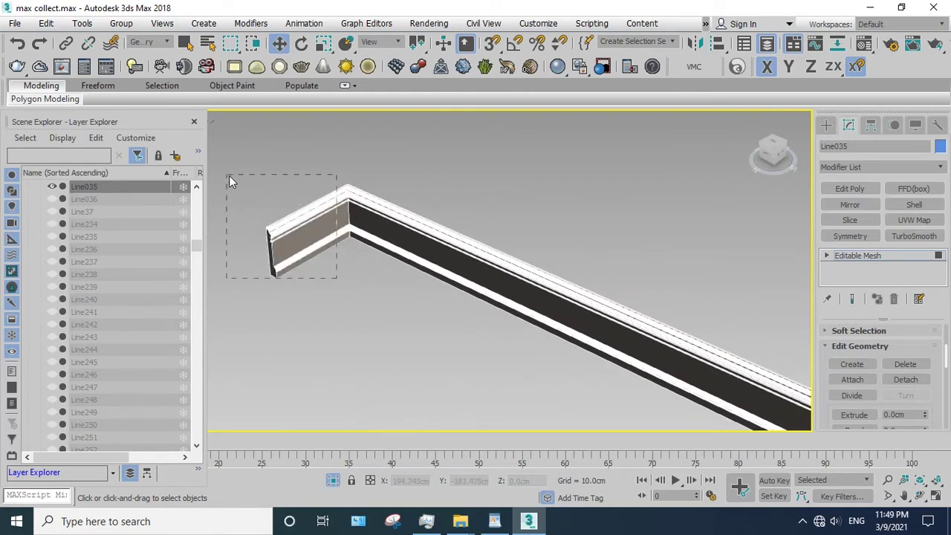
left_click_drag(337, 279, 229, 180)
left_click(906, 380)
left_click(520, 268)
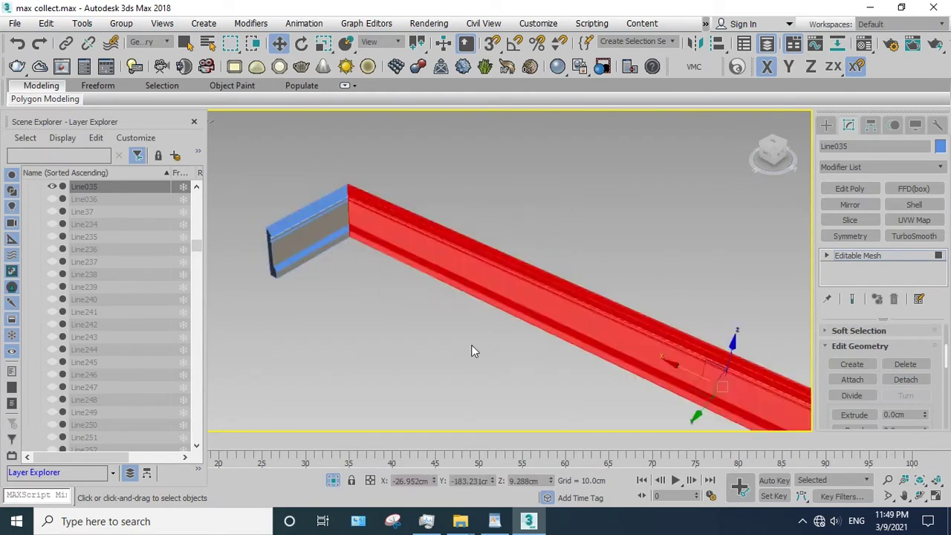
- Orbit so the beam lies horizontal and reselect the long beam to check it
scroll(474, 351, "down", 4)
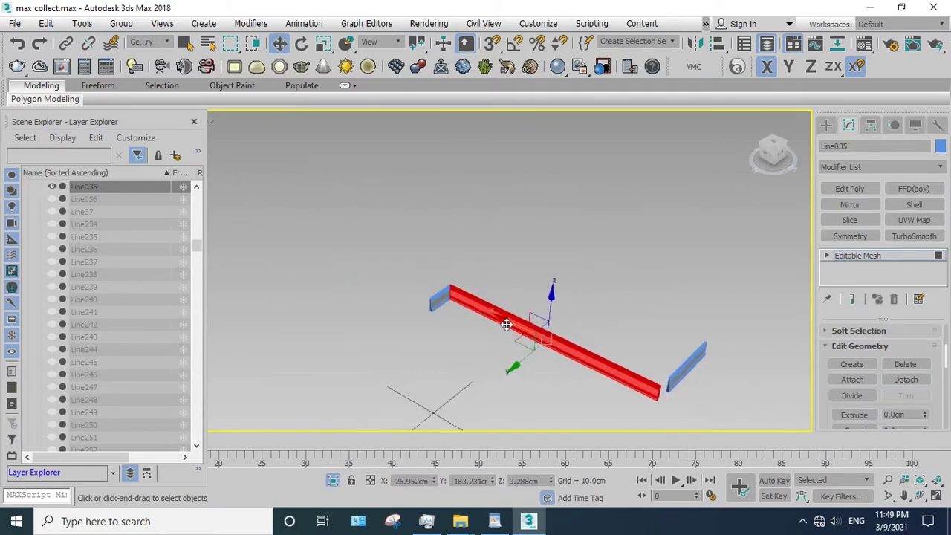
left_click(920, 496)
mouse_move(486, 341)
left_mouse_down()
mouse_move(516, 339)
mouse_move(452, 282)
left_mouse_up()
right_click(543, 248)
key("w")
left_click(512, 295)
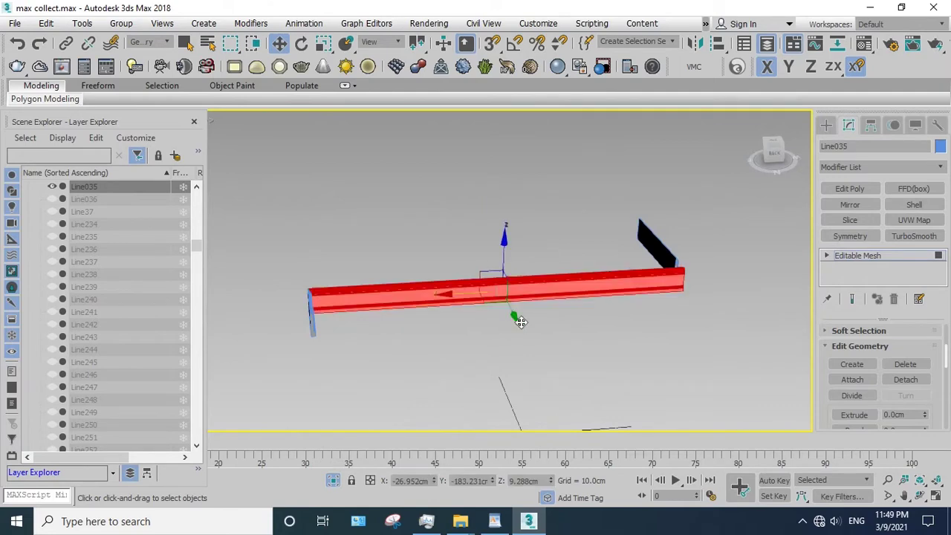
scroll(480, 318, "up", 2)
scroll(490, 305, "down", 2)
scroll(498, 301, "up", 2)
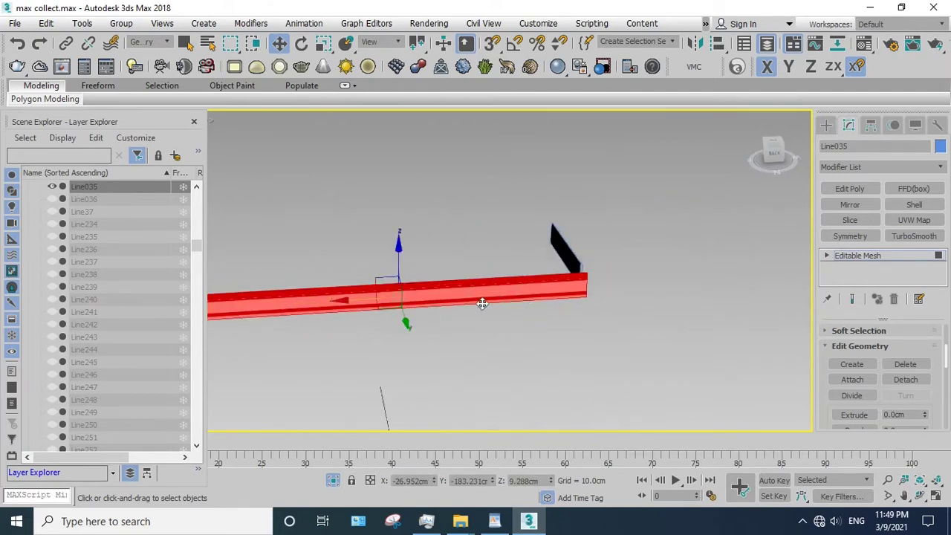
scroll(576, 325, "down", 1)
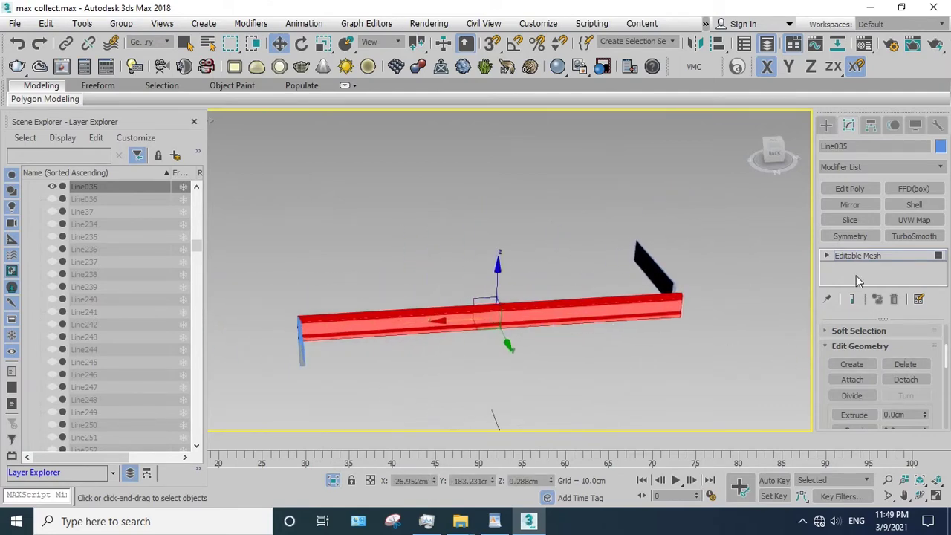
- Leave sub-object editing of the beam and bring the rest of the scene back
left_click(858, 257)
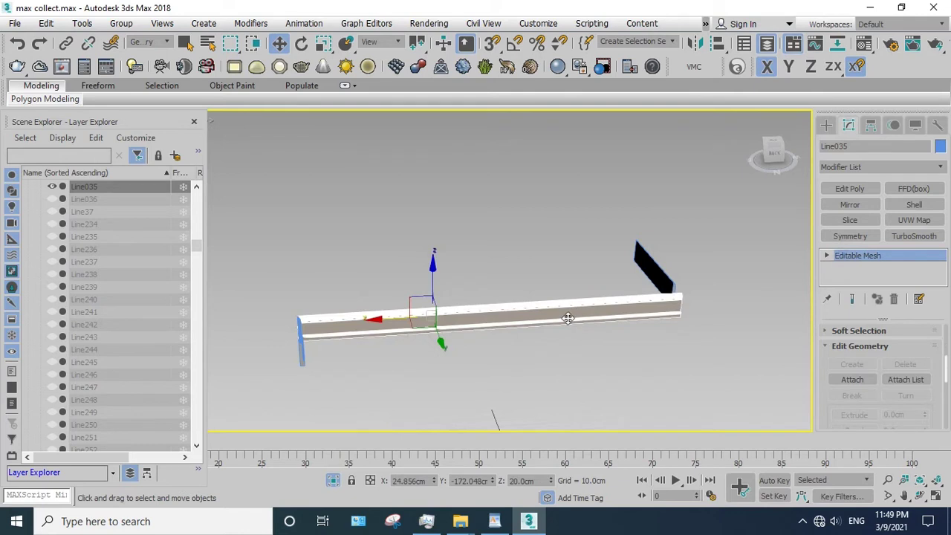
key("5")
left_click(617, 271)
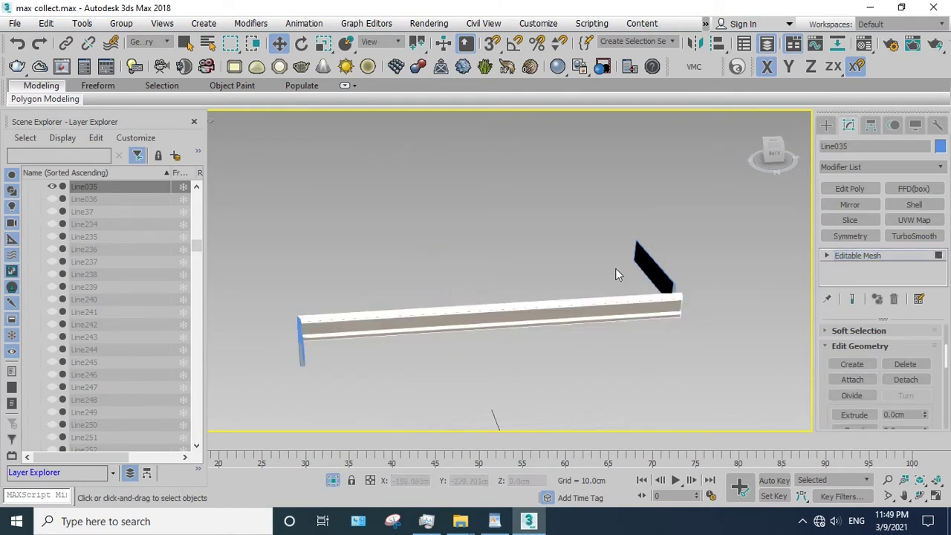
left_click(645, 306)
key("ctrl+z")
key("ctrl+z")
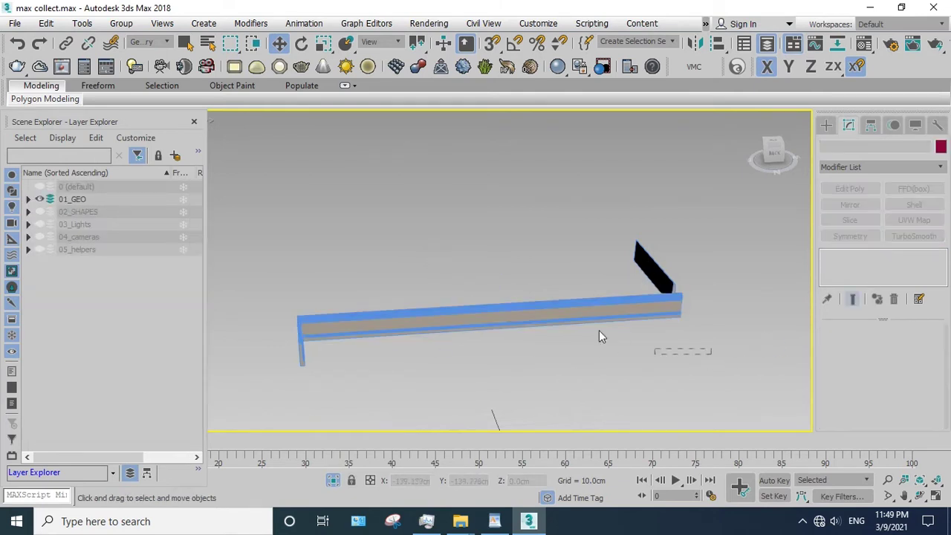
left_click(350, 481)
- Hide the walls and the small box object with Hide Selection
right_click(476, 270)
left_click(521, 220)
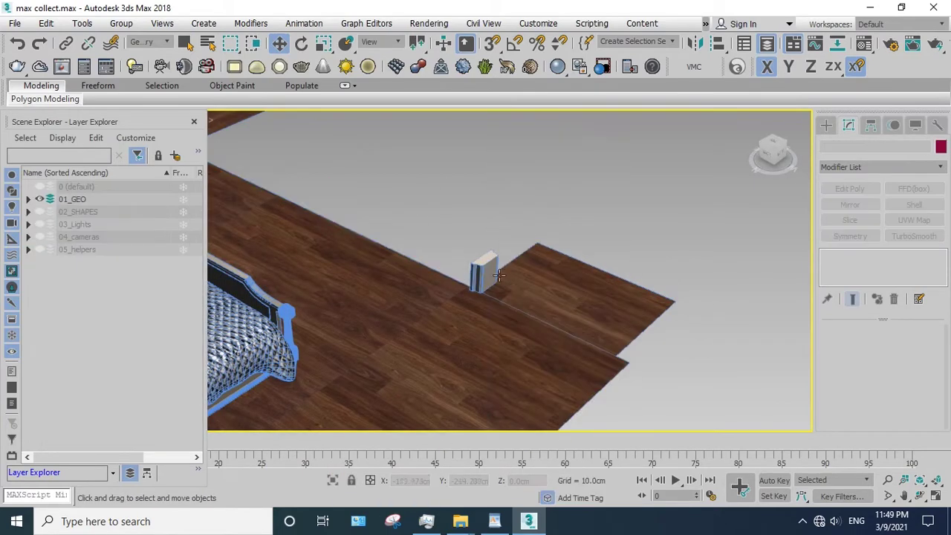
left_click(483, 272)
right_click(488, 265)
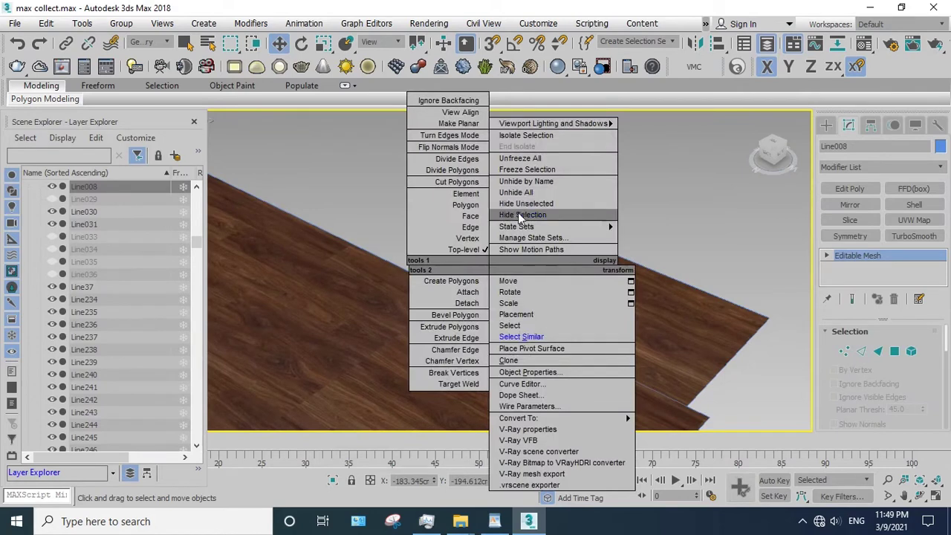
left_click(526, 204)
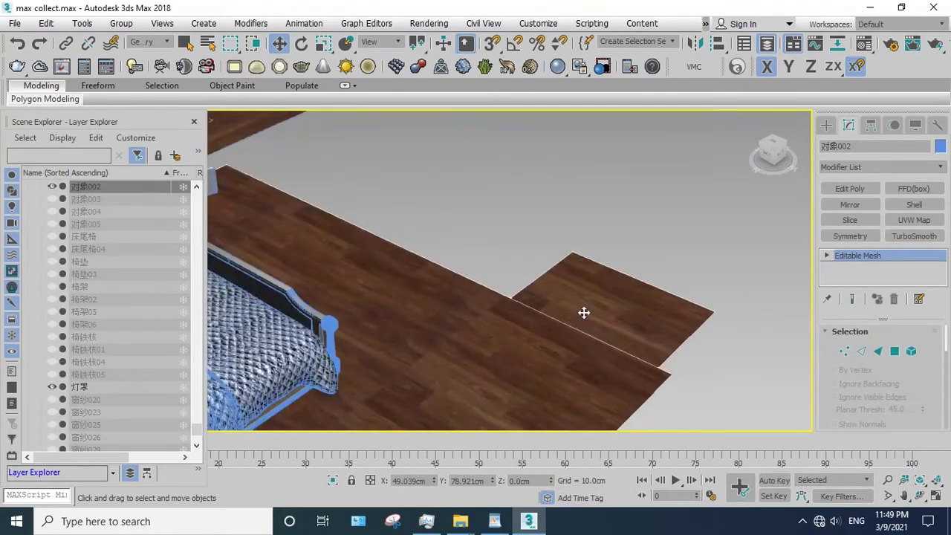
- Isolate the floor mesh on its own, undoing an accidental upward move
scroll(585, 312, "down", 5)
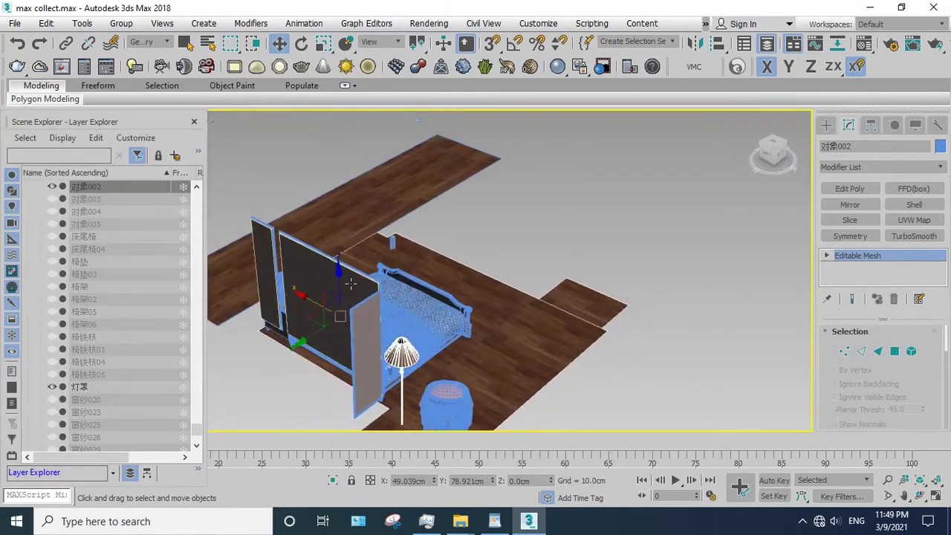
left_click_drag(351, 283, 360, 186)
key("ctrl+z")
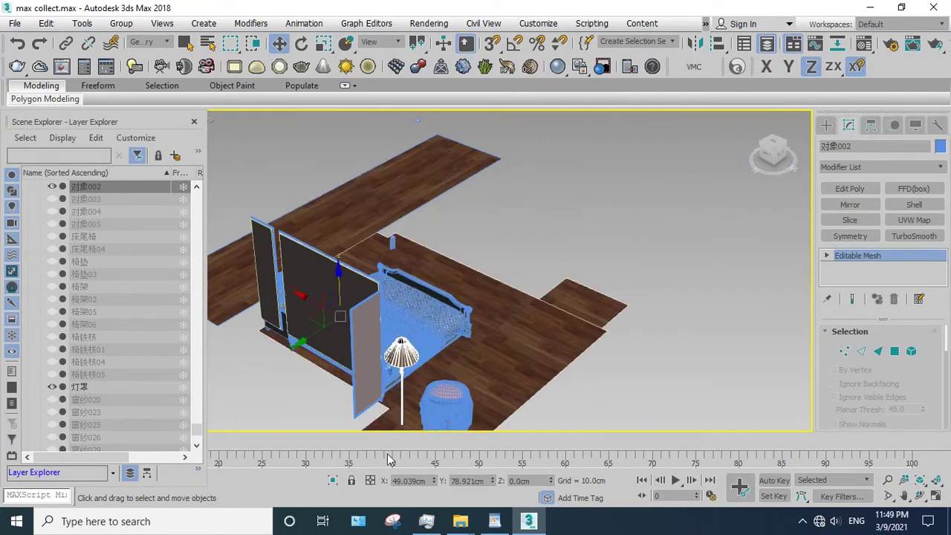
left_click(336, 479)
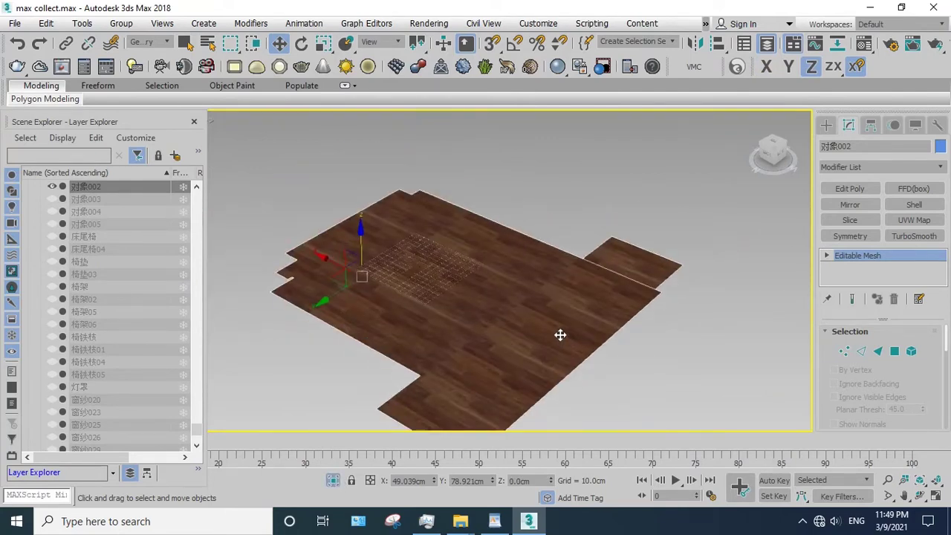
- Show the floor shaded in Top view and enter polygon selection
key("t")
scroll(553, 327, "down", 3)
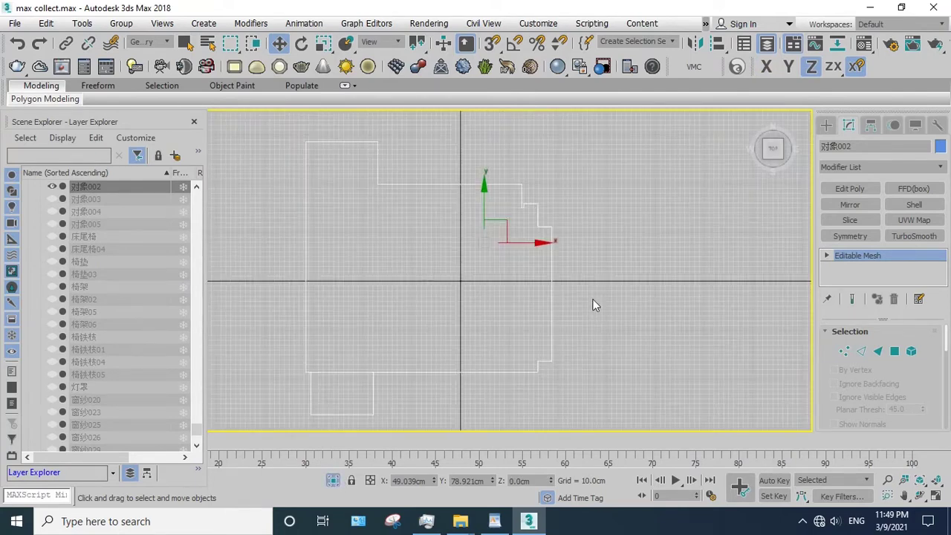
key("F3")
scroll(498, 292, "up", 2)
middle_click_drag(460, 291, 498, 291)
key("4")
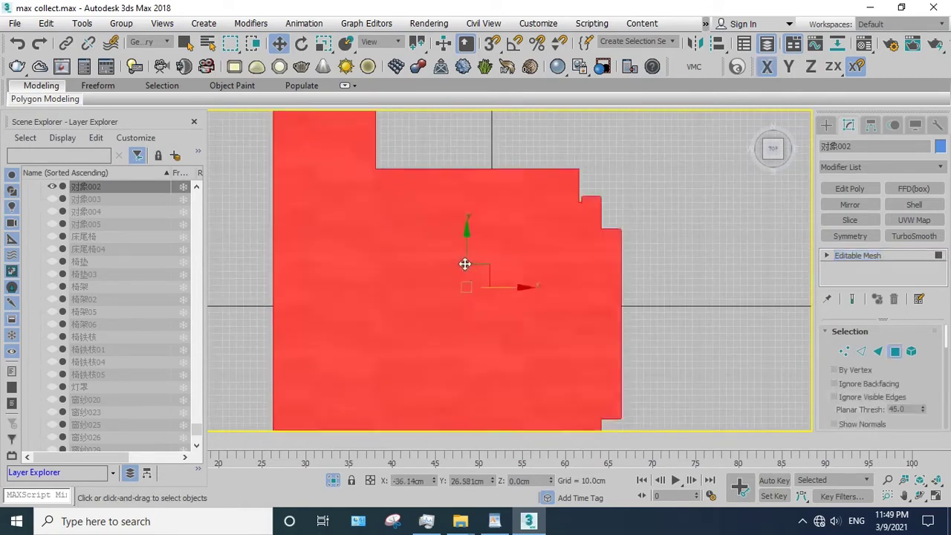
middle_click_drag(440, 208, 510, 270)
left_click(448, 150)
left_click_drag(322, 216, 324, 211)
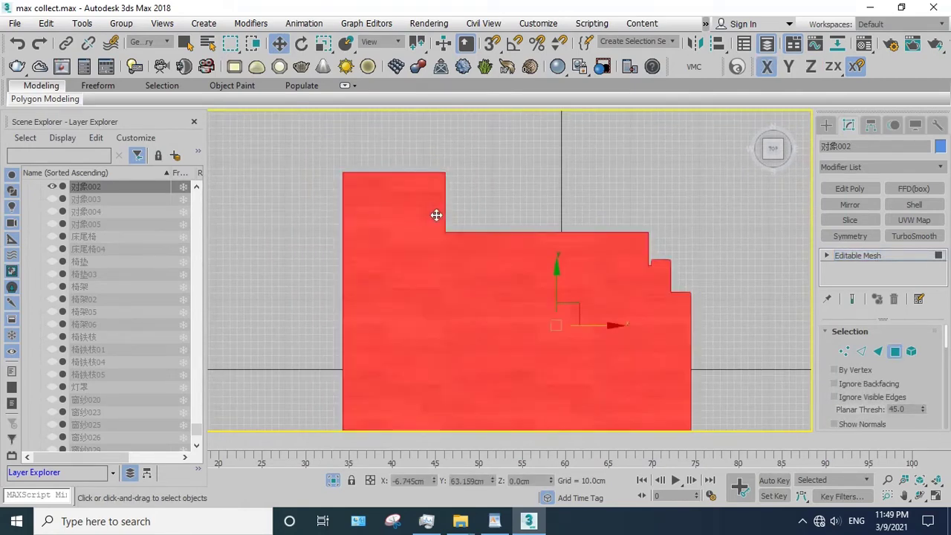
left_click(482, 226)
left_click(484, 259)
scroll(548, 273, "down", 2)
middle_click_drag(548, 272, 525, 238)
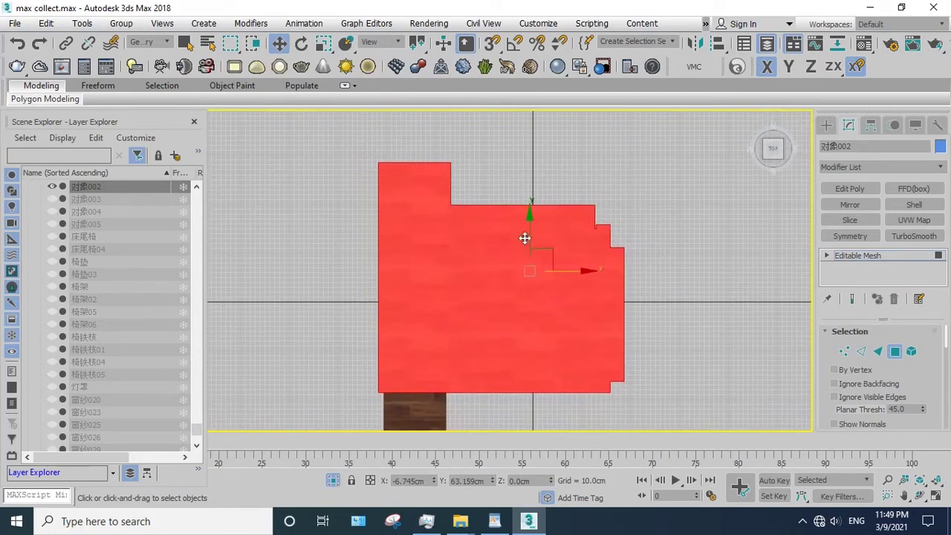
- In element mode, select only the small lower floor piece
key("5")
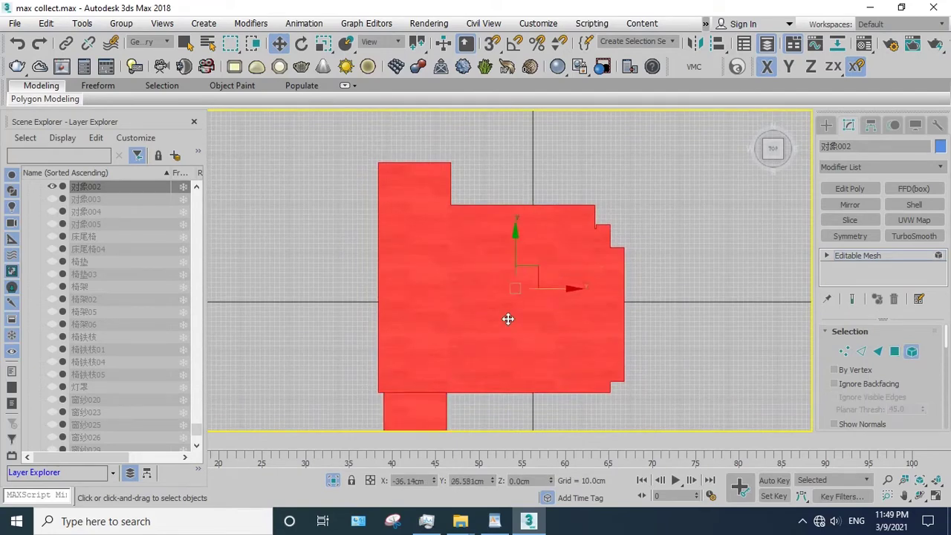
middle_click_drag(530, 318, 518, 246)
left_click(476, 347)
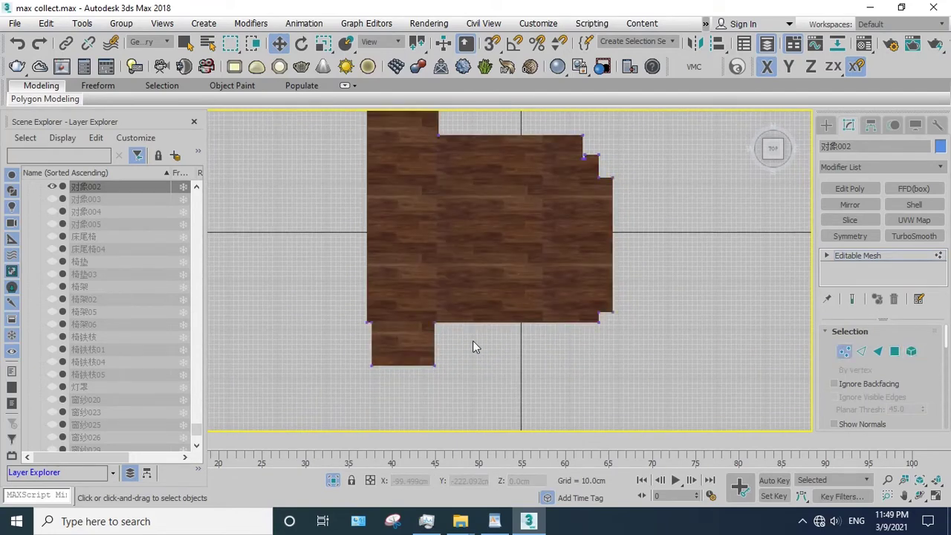
mouse_move(470, 341)
left_mouse_down()
mouse_move(340, 388)
mouse_move(468, 296)
left_mouse_up()
key("2")
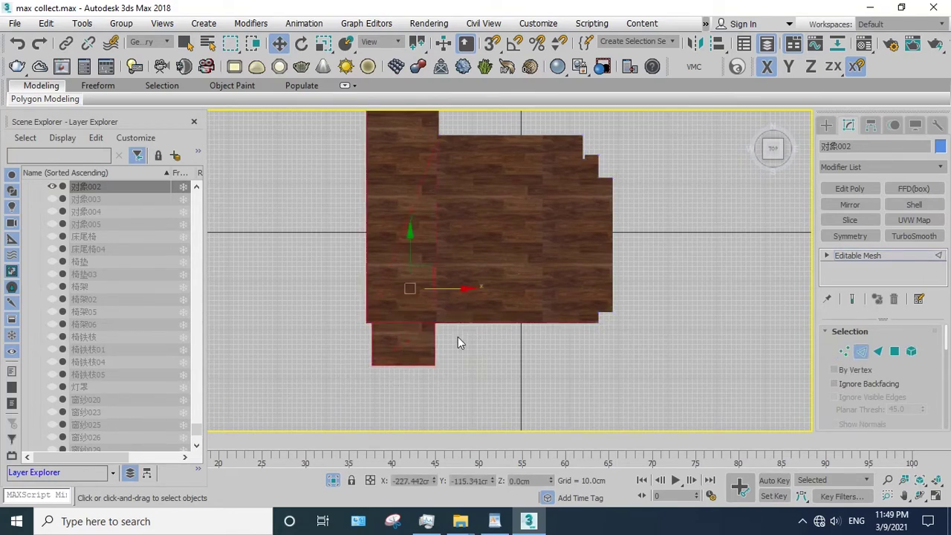
left_click(458, 342)
key("5")
left_click_drag(459, 357, 350, 339)
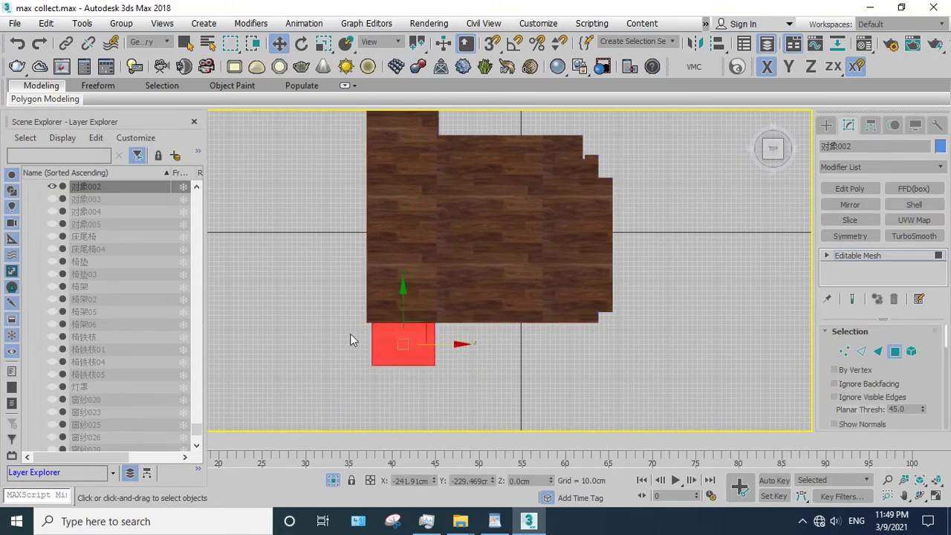
left_click_drag(941, 347, 940, 301)
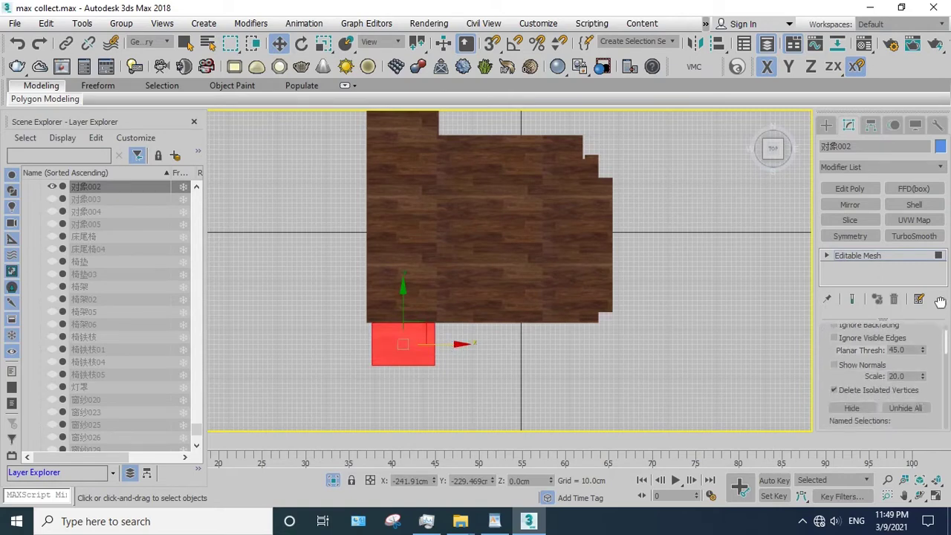
key("ctrl+a")
middle_click_drag(478, 326, 476, 340)
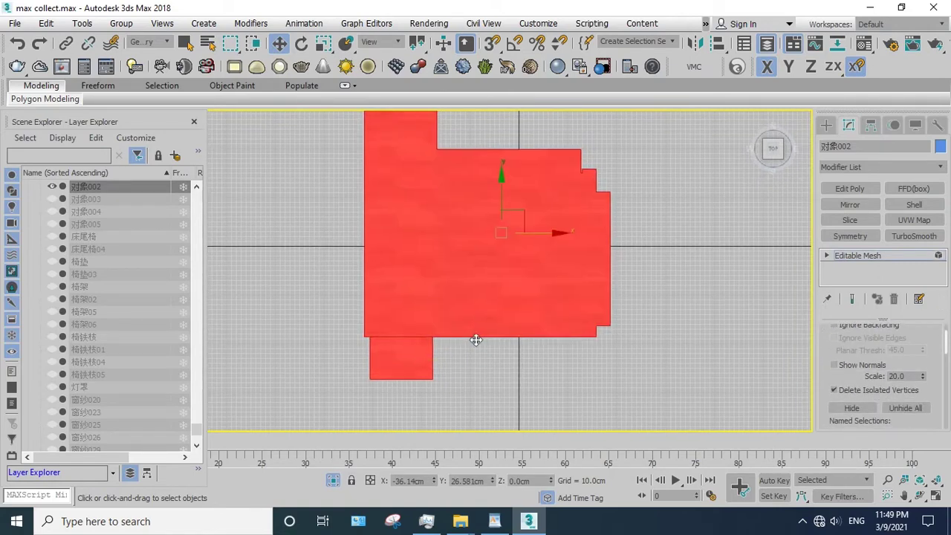
left_click_drag(462, 360, 362, 393)
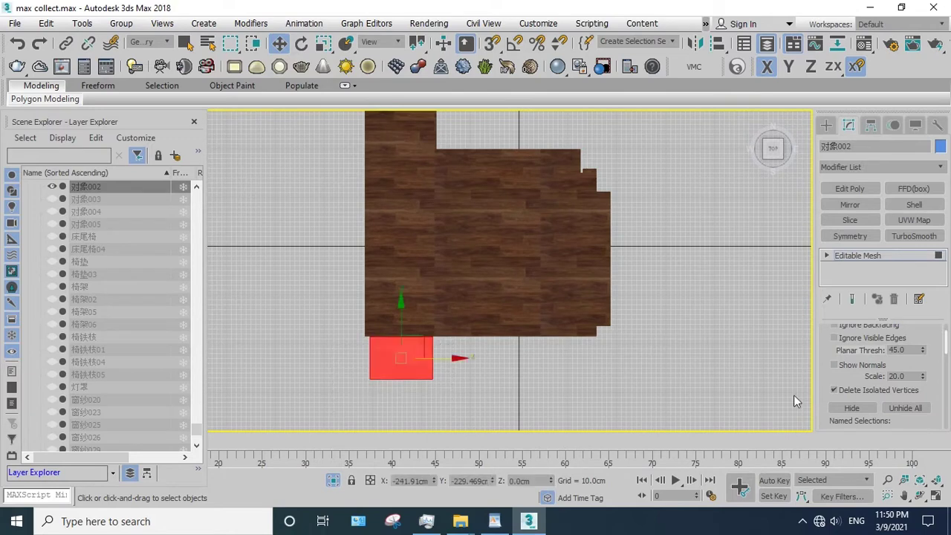
left_click_drag(940, 399, 941, 329)
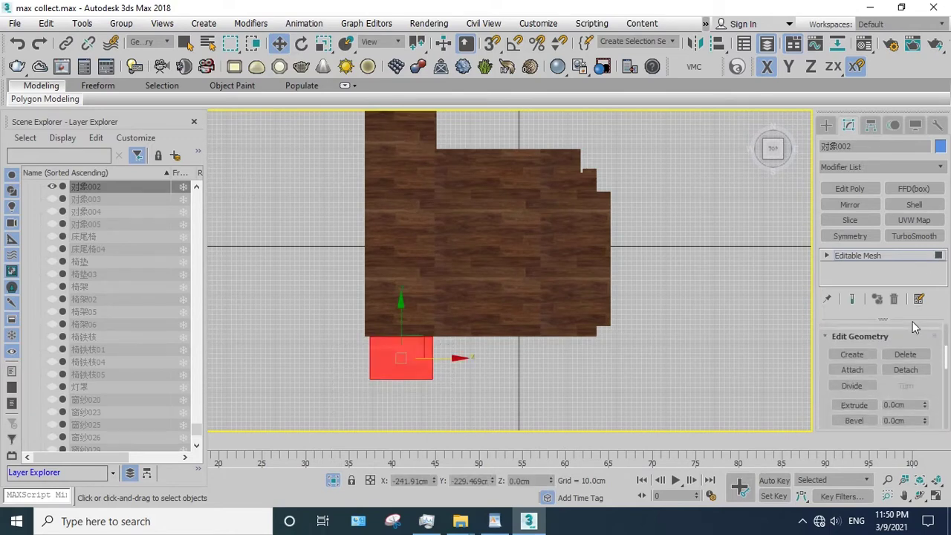
- Detach the small piece as a new object, then select the main floor element
left_click(908, 369)
left_click(520, 269)
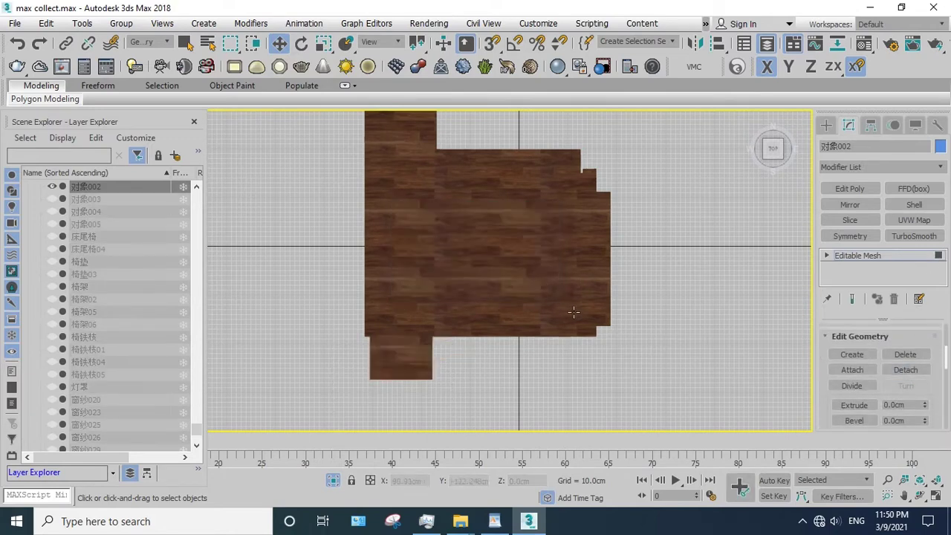
middle_click_drag(603, 238, 629, 311)
left_click(398, 199)
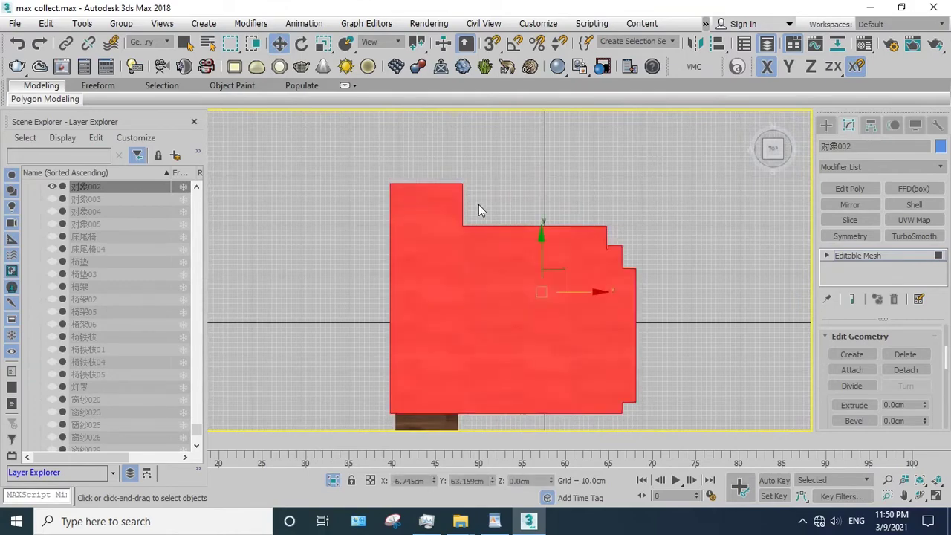
left_click(663, 215)
left_click(598, 362)
left_click(929, 494)
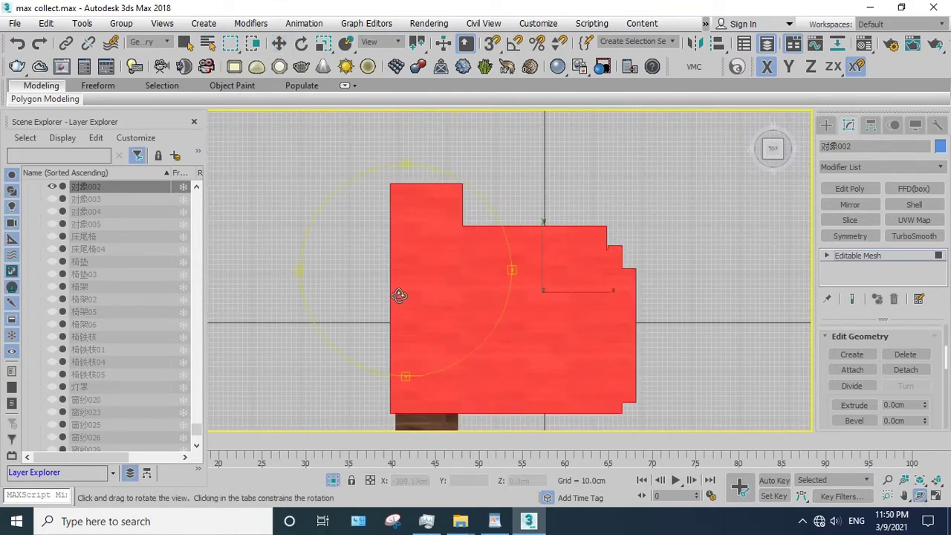
mouse_move(400, 292)
left_mouse_down()
mouse_move(473, 288)
mouse_move(465, 340)
mouse_move(468, 315)
mouse_move(520, 300)
mouse_move(483, 272)
mouse_move(514, 250)
mouse_move(438, 280)
mouse_move(287, 278)
mouse_move(495, 255)
mouse_move(434, 314)
mouse_move(465, 228)
mouse_move(475, 276)
mouse_move(542, 291)
mouse_move(636, 245)
mouse_move(584, 215)
mouse_move(548, 216)
mouse_move(552, 240)
mouse_move(540, 245)
mouse_move(625, 238)
mouse_move(630, 295)
mouse_move(691, 186)
mouse_move(499, 276)
mouse_move(457, 283)
mouse_move(466, 174)
mouse_move(451, 234)
mouse_move(484, 257)
mouse_move(461, 295)
mouse_move(456, 201)
mouse_move(493, 207)
mouse_move(537, 283)
mouse_move(521, 324)
mouse_move(446, 335)
mouse_move(476, 280)
mouse_move(657, 273)
mouse_move(457, 310)
mouse_move(510, 325)
mouse_move(596, 310)
left_mouse_up()
- Clear the element selection and select the whole 对象002 wood floor in perspective
right_click(596, 310)
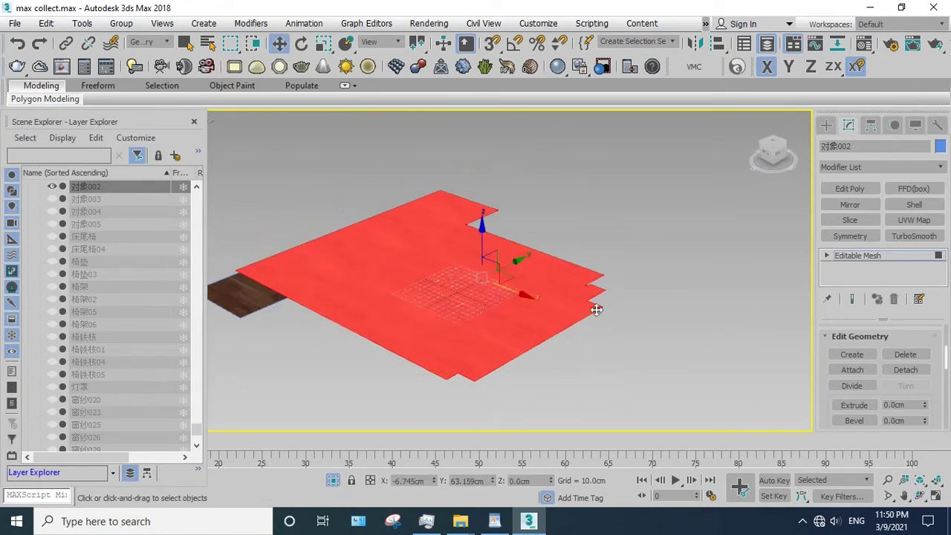
left_click(855, 254)
scroll(631, 290, "up", 2)
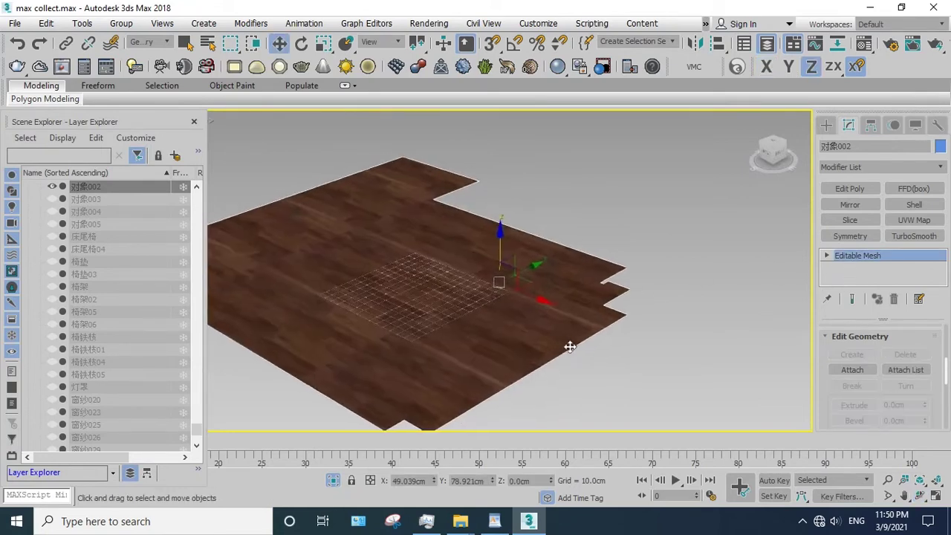
left_click(569, 346)
left_click(416, 330)
scroll(461, 329, "down", 2)
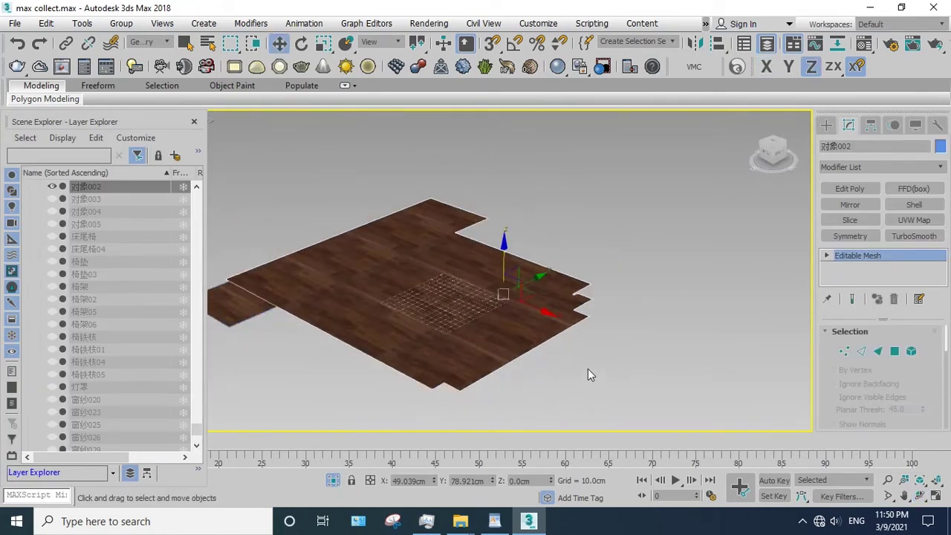
scroll(503, 286, "up", 3)
scroll(495, 255, "down", 4)
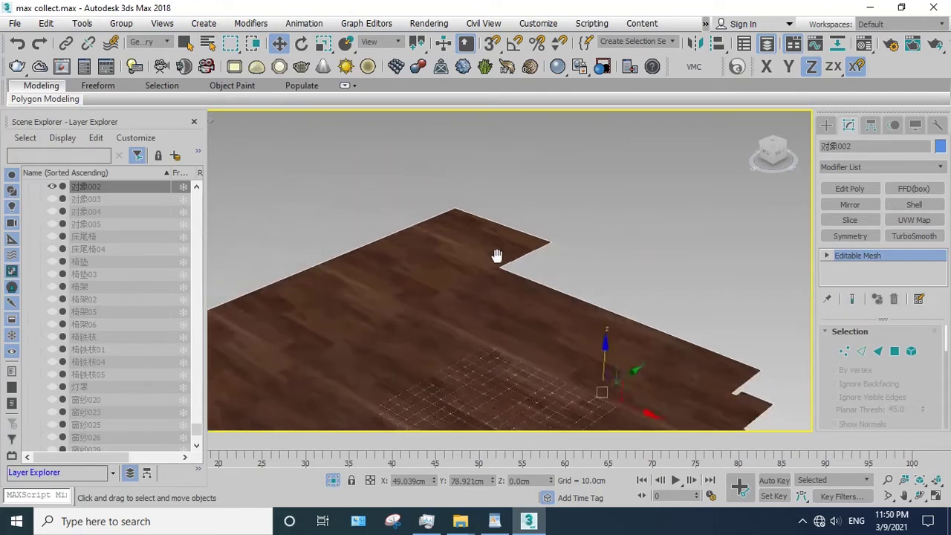
scroll(496, 260, "down", 3)
scroll(497, 248, "up", 4)
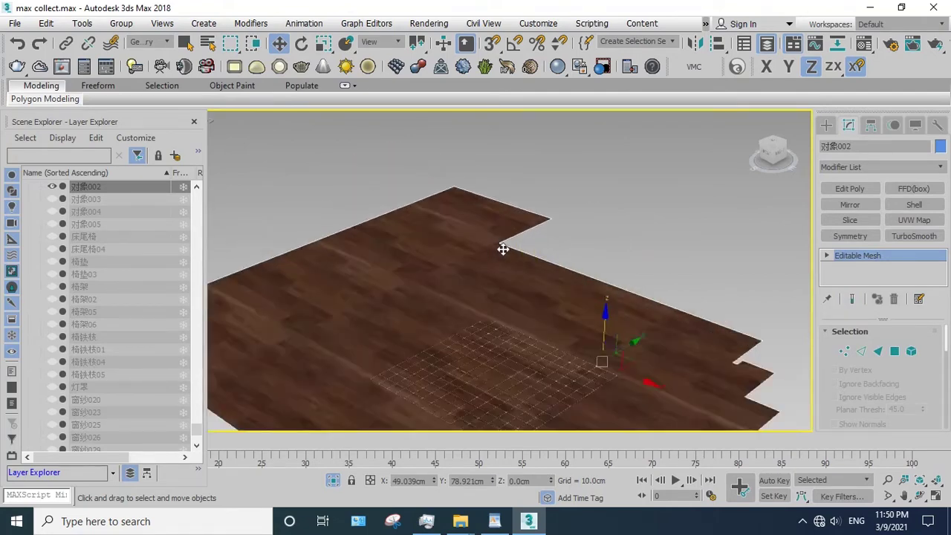
- Add a Subdivide modifier to the floor and compare its result on and off
left_click(942, 170)
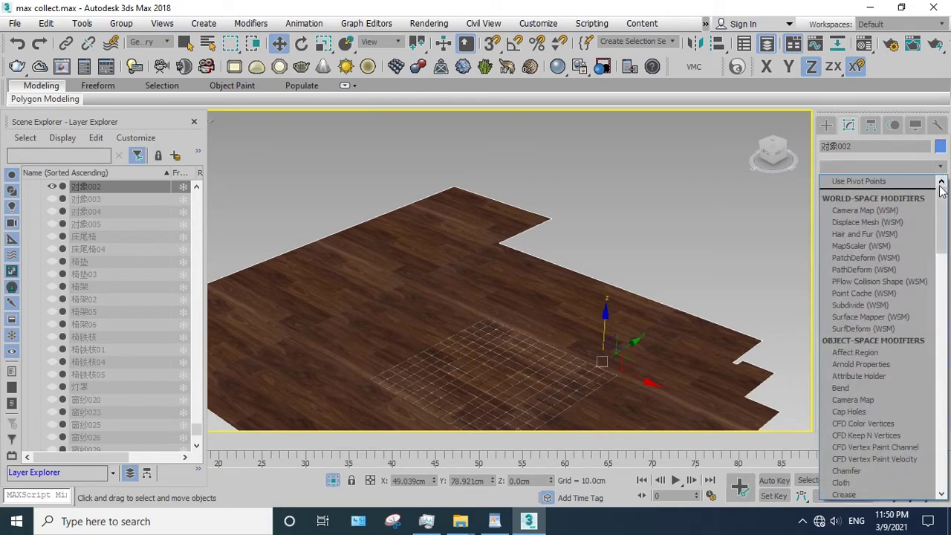
left_click_drag(941, 209, 941, 416)
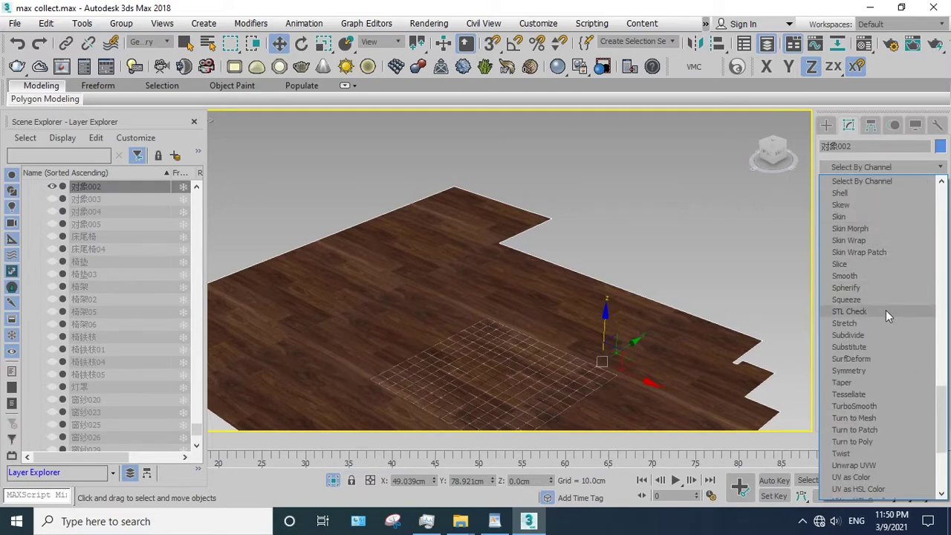
left_click(848, 336)
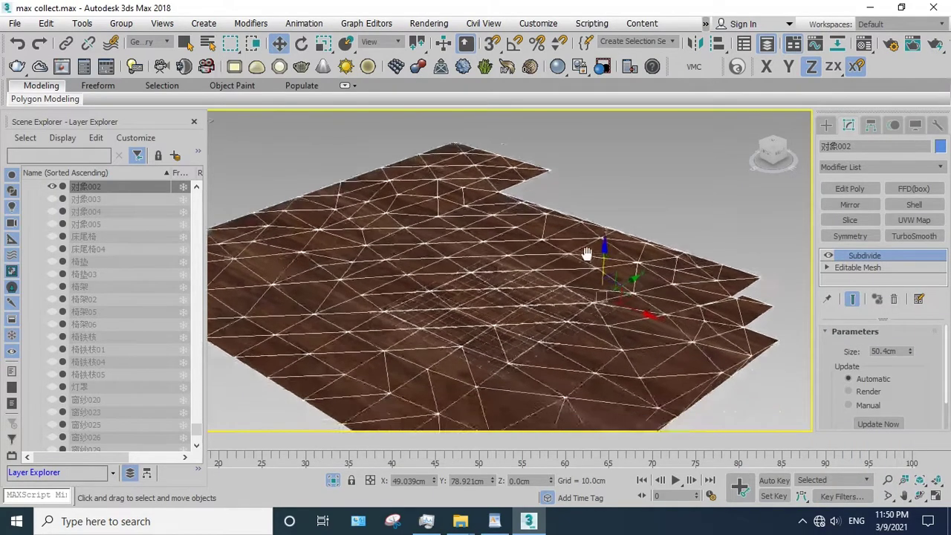
middle_click_drag(587, 253, 647, 245, "alt")
left_click(828, 255)
left_click(828, 255)
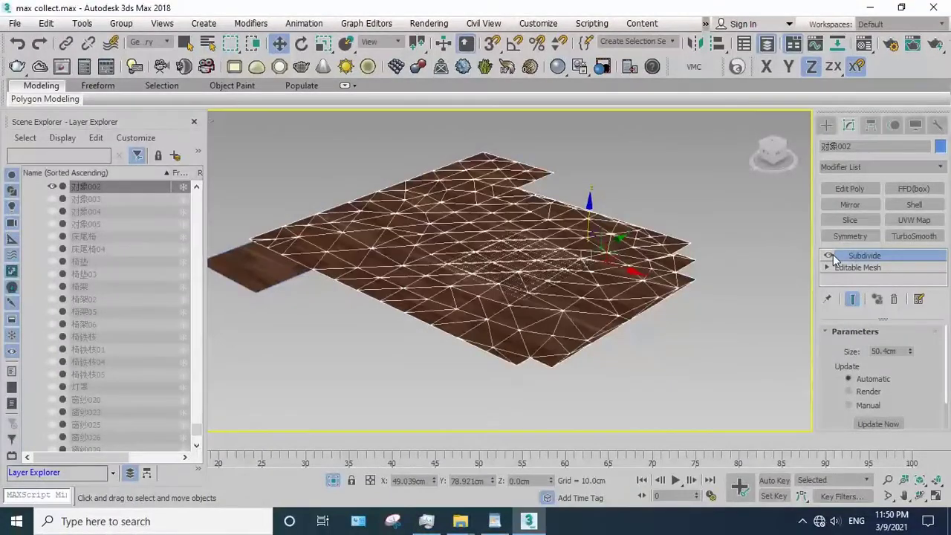
scroll(599, 252, "up", 3)
- Raise the Subdivide size to 209.16cm and orbit to view the sparser triangles
left_click_drag(908, 356, 926, 245)
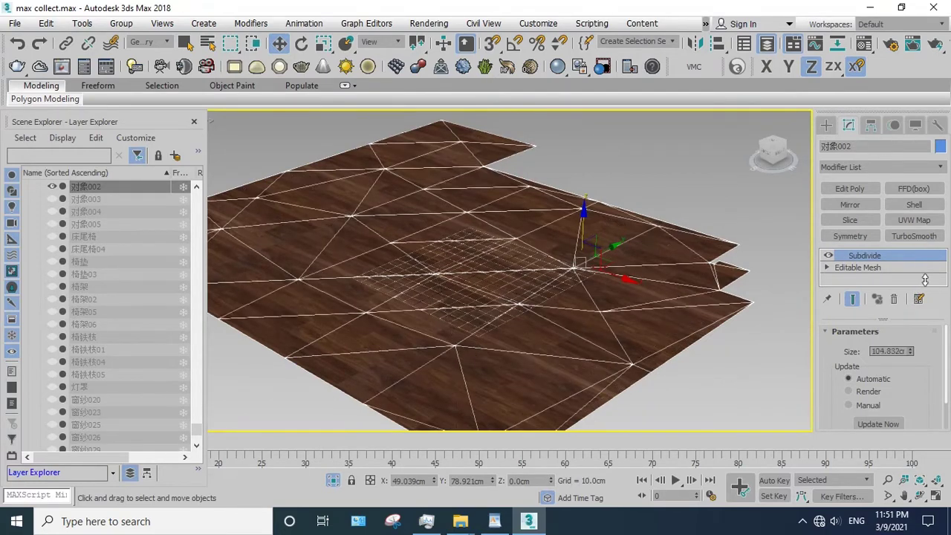
mouse_move(925, 245)
left_mouse_down()
mouse_move(925, 283)
mouse_move(936, 189)
left_mouse_up()
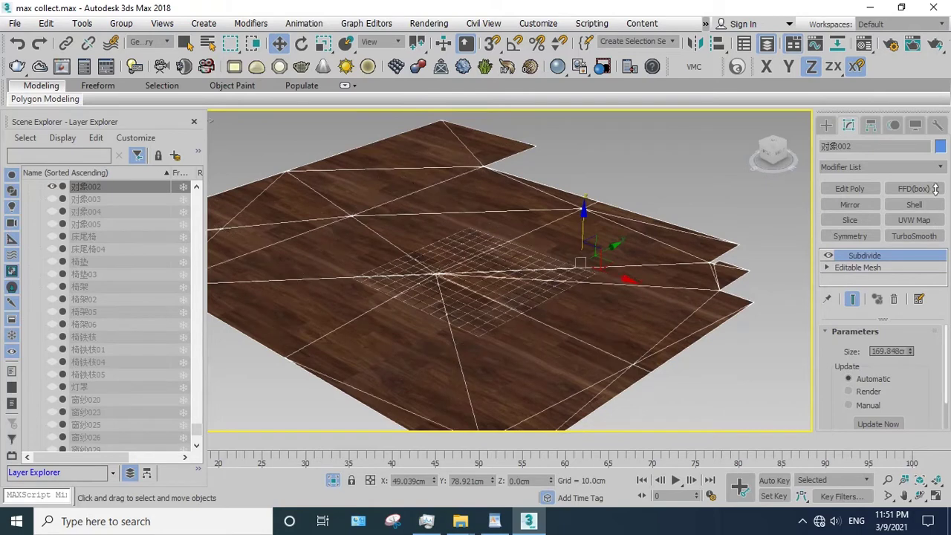
mouse_move(938, 154)
left_mouse_down()
mouse_move(935, 100)
mouse_move(925, 134)
left_mouse_up()
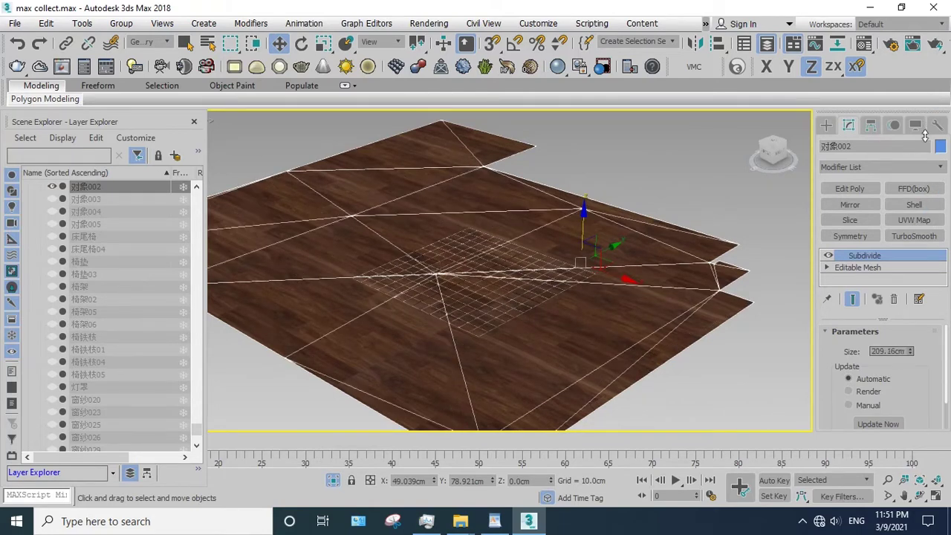
middle_click_drag(769, 238, 729, 245, "alt")
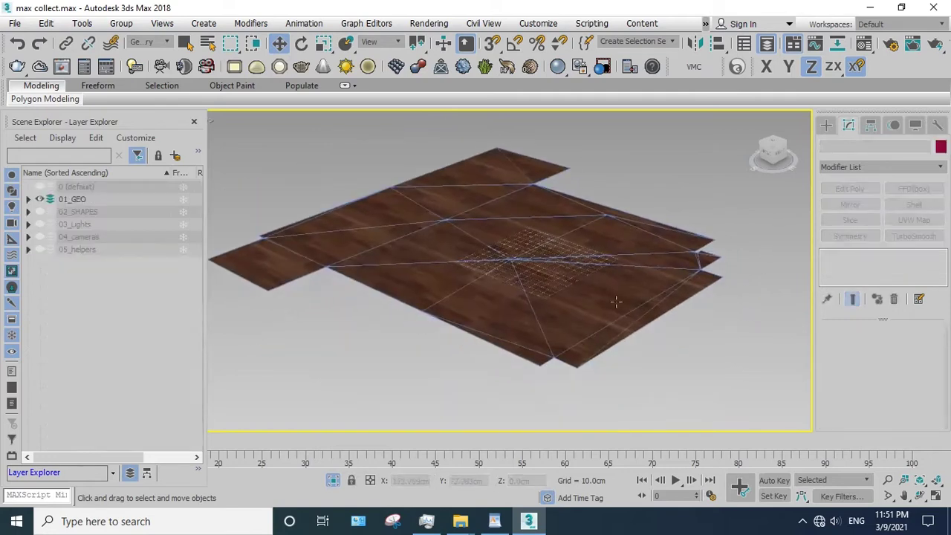
left_click(912, 496)
left_click_drag(454, 275, 479, 285)
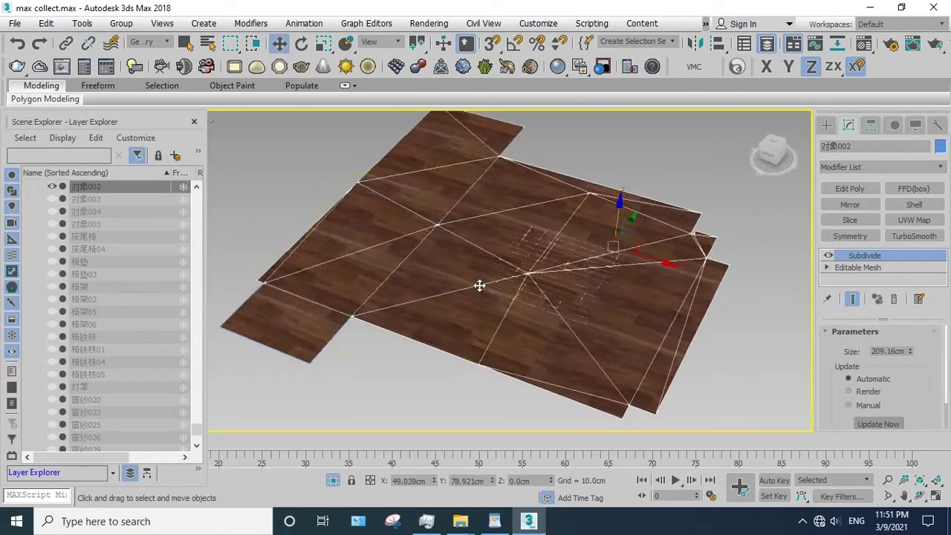
middle_click_drag(599, 297, 550, 326)
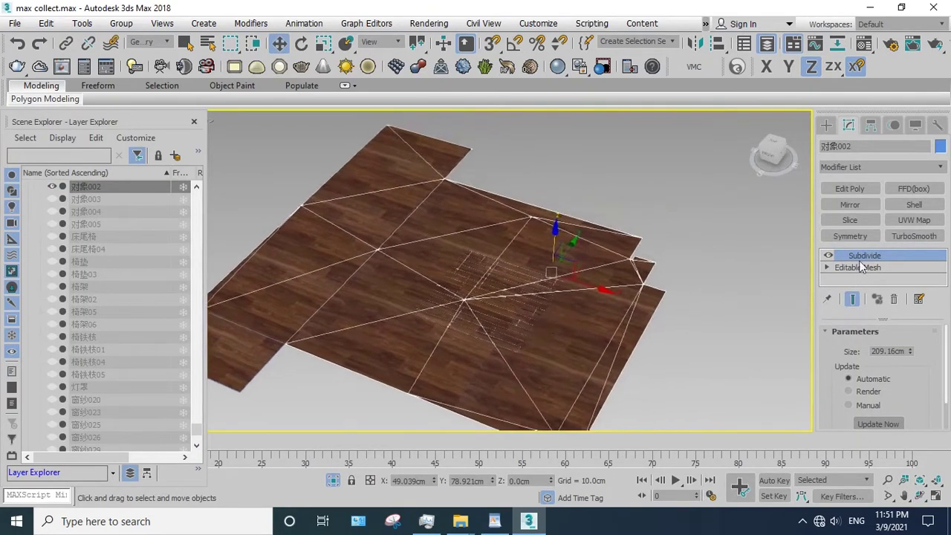
- Add Edit Poly above Subdivide and, in Top view, select the floor's right-side polygons
left_click(850, 194)
key("4")
left_click(589, 258)
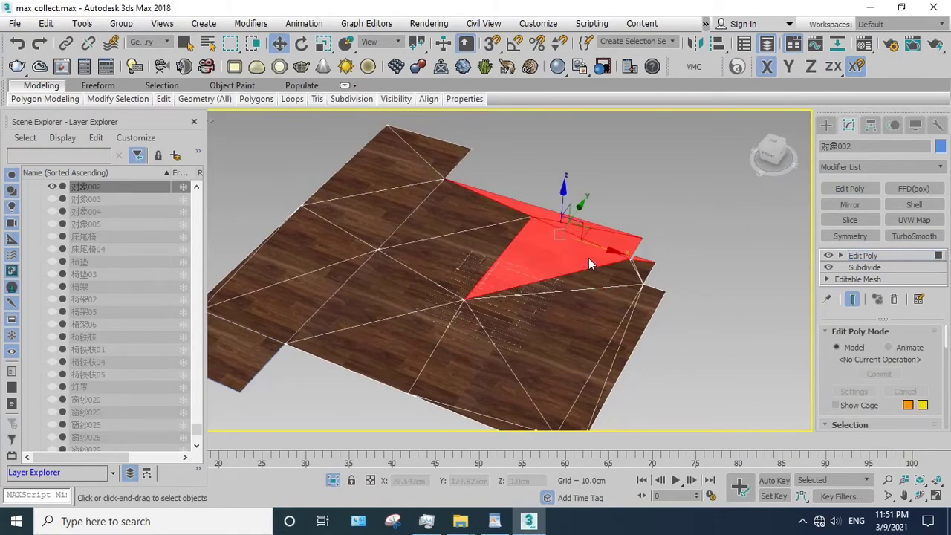
key("t")
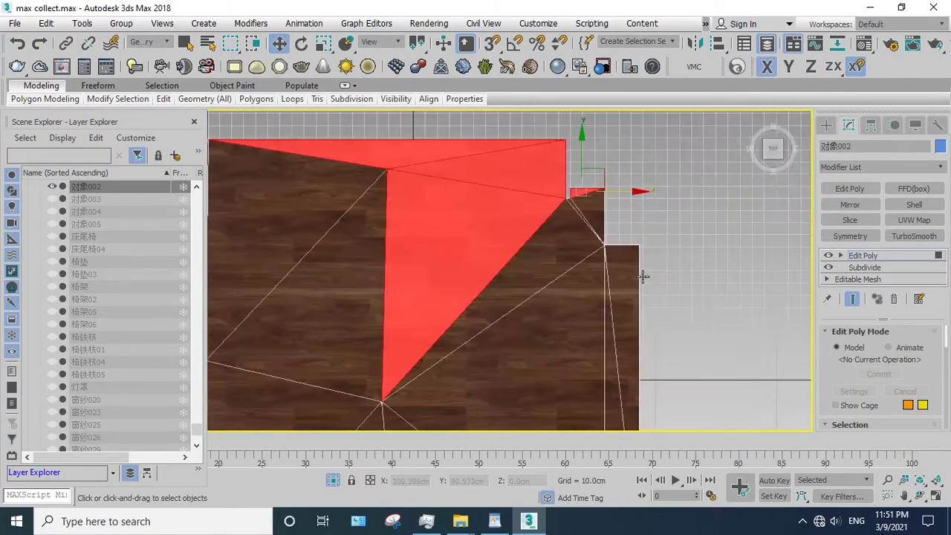
left_click(632, 148)
left_click_drag(499, 383, 498, 405)
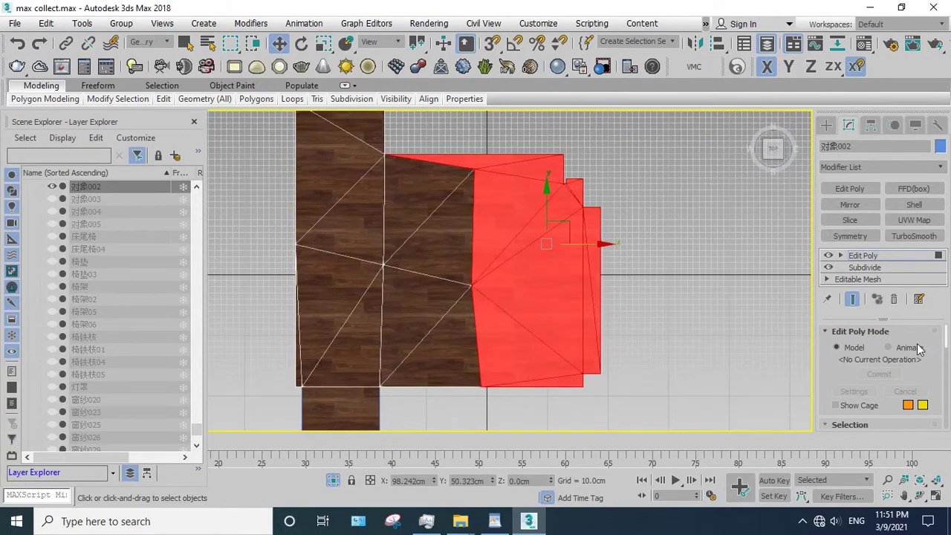
- Collapse 对象002's Edit Poly and Subdivide modifiers by converting it to an Editable Mesh
scroll(934, 386, "down", 2)
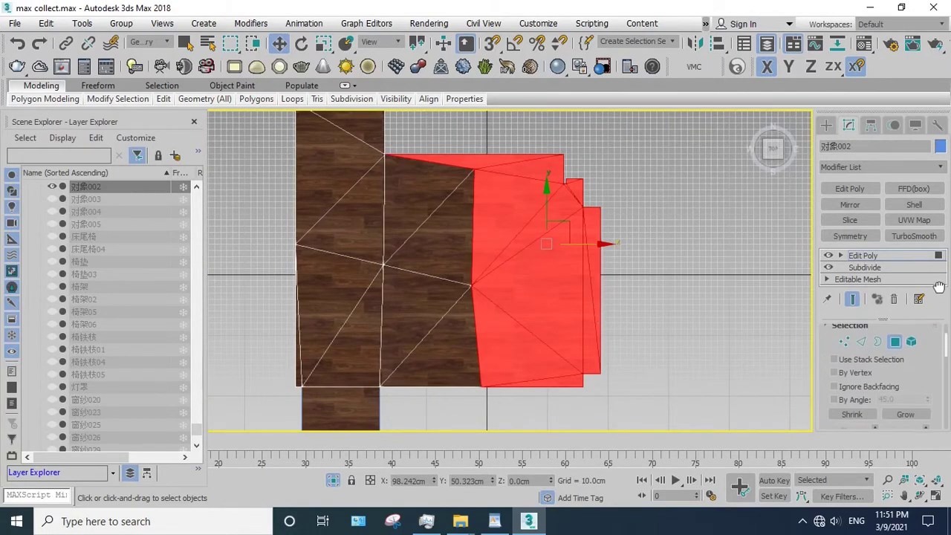
scroll(934, 386, "down", 2)
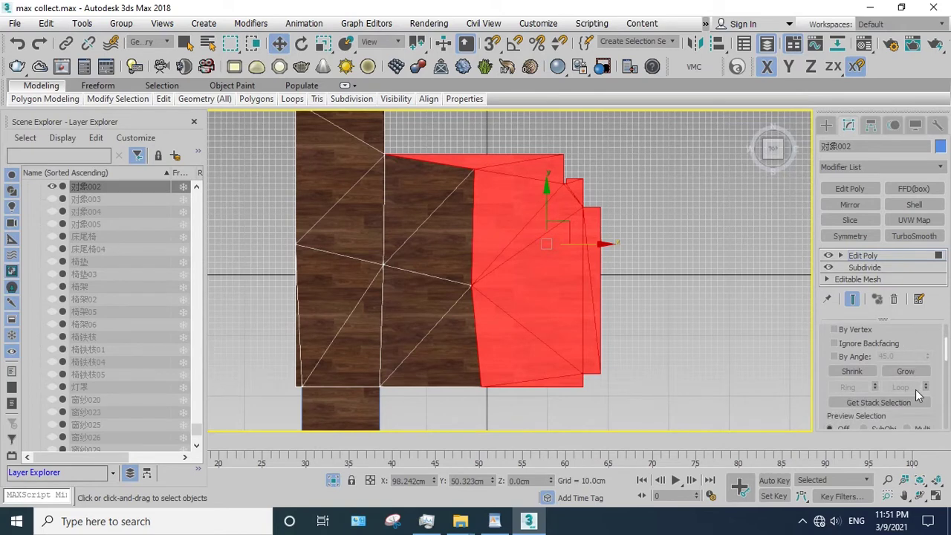
scroll(916, 389, "down", 2)
scroll(915, 389, "down", 2)
scroll(921, 263, "up", 5)
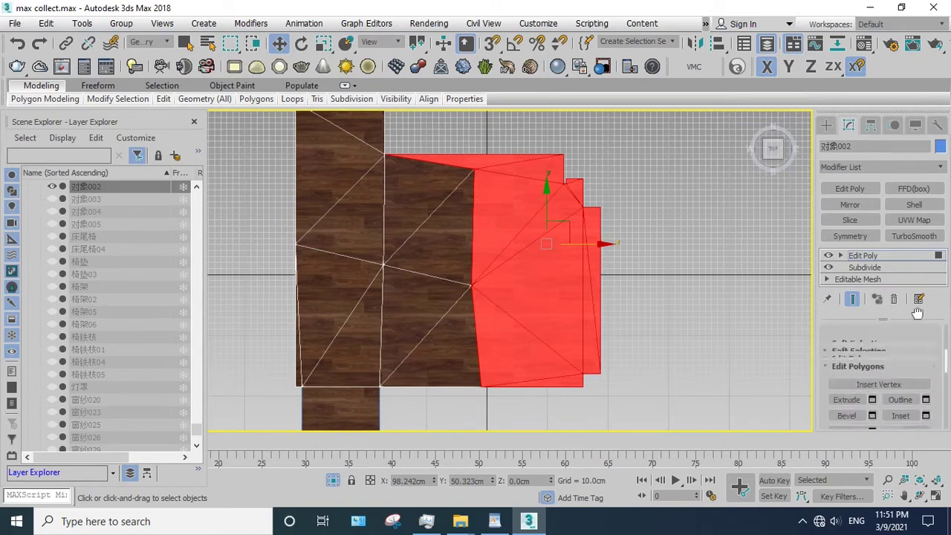
scroll(946, 343, "up", 1)
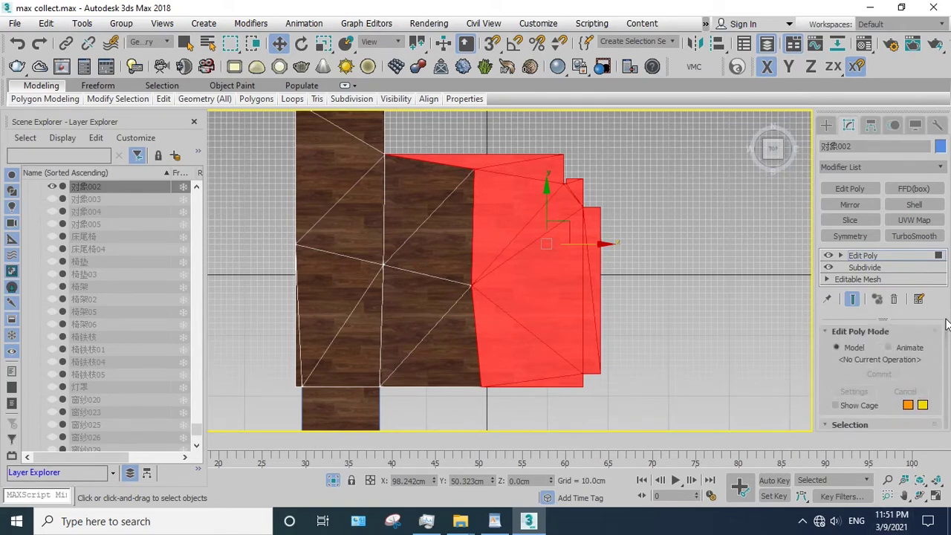
left_click(875, 257)
right_click(488, 261)
mouse_move(512, 410)
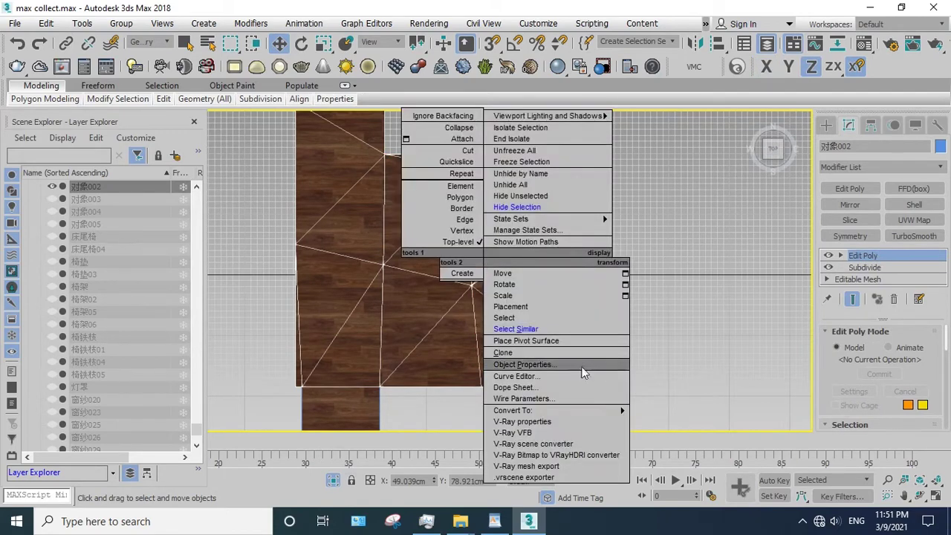
left_click(651, 412)
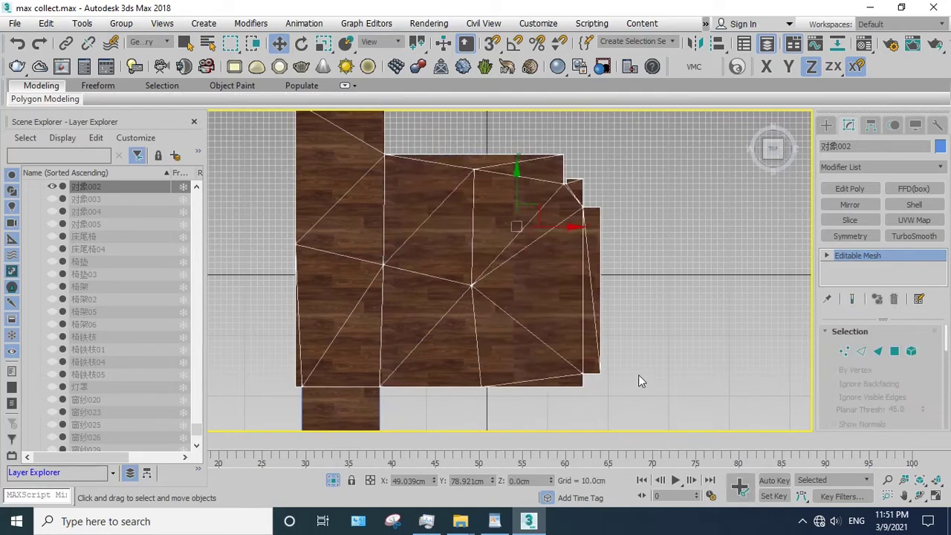
- In Polygon mode, detach the right-hand group of floor faces as a new object
key("4")
left_click(614, 149)
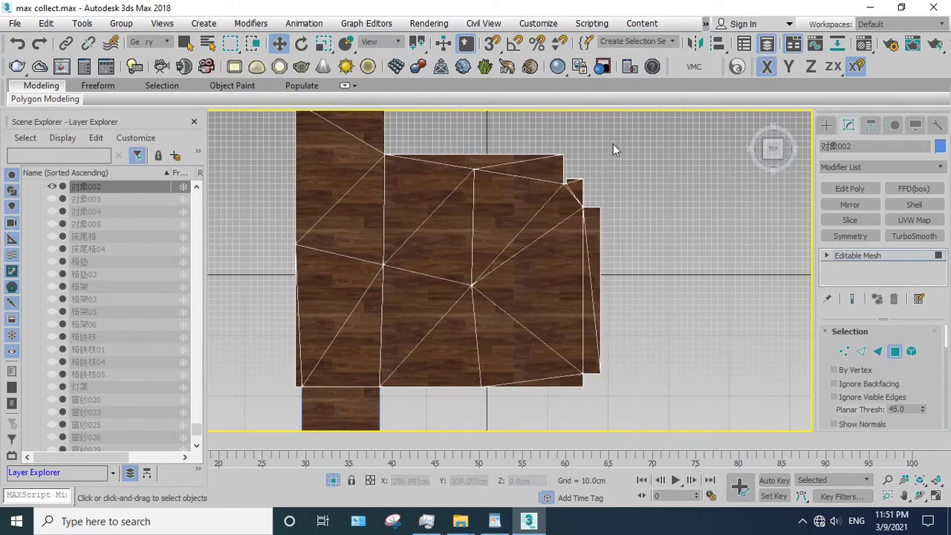
left_click_drag(516, 402, 517, 405)
left_click_drag(908, 369, 939, 195)
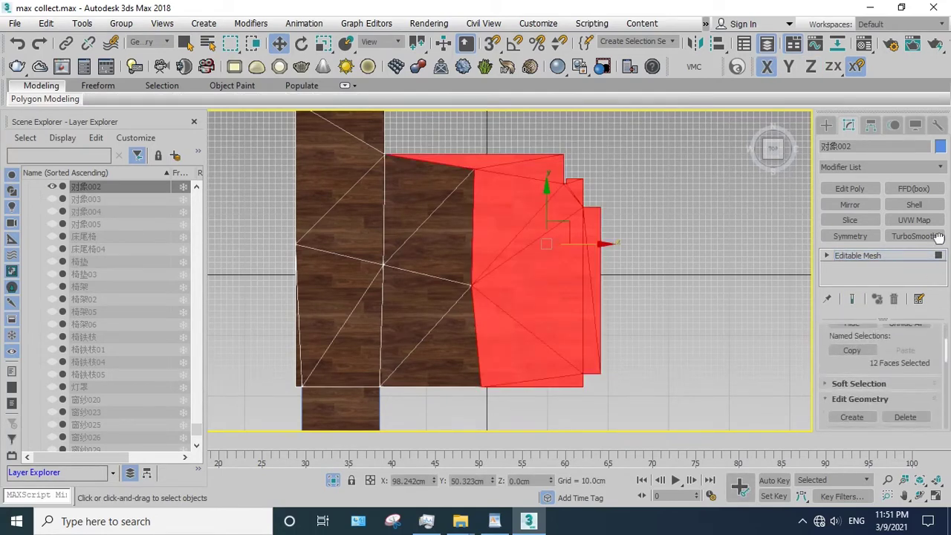
left_click(914, 385)
left_click(522, 261)
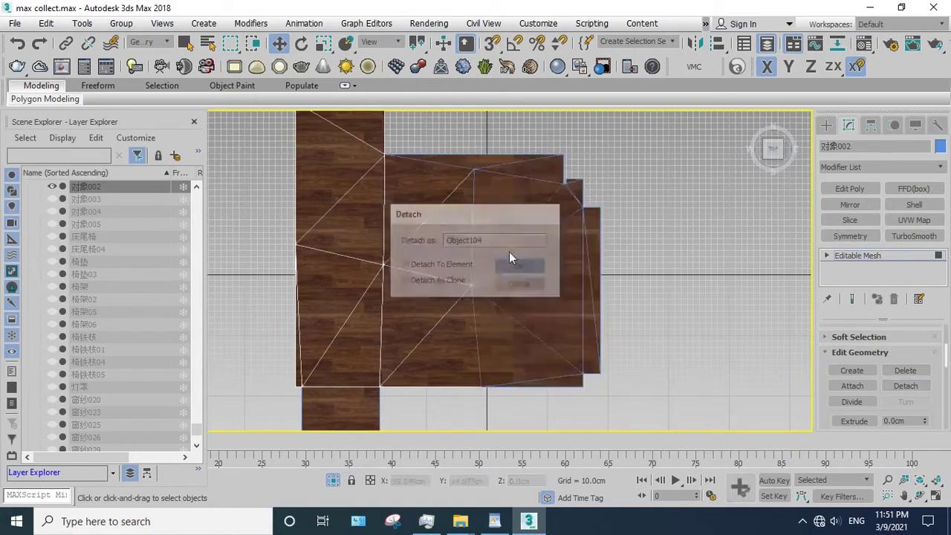
- Detach the middle strip of floor faces as a separate object
middle_click_drag(479, 219, 530, 242)
left_click(513, 335)
middle_click_drag(563, 211, 563, 198)
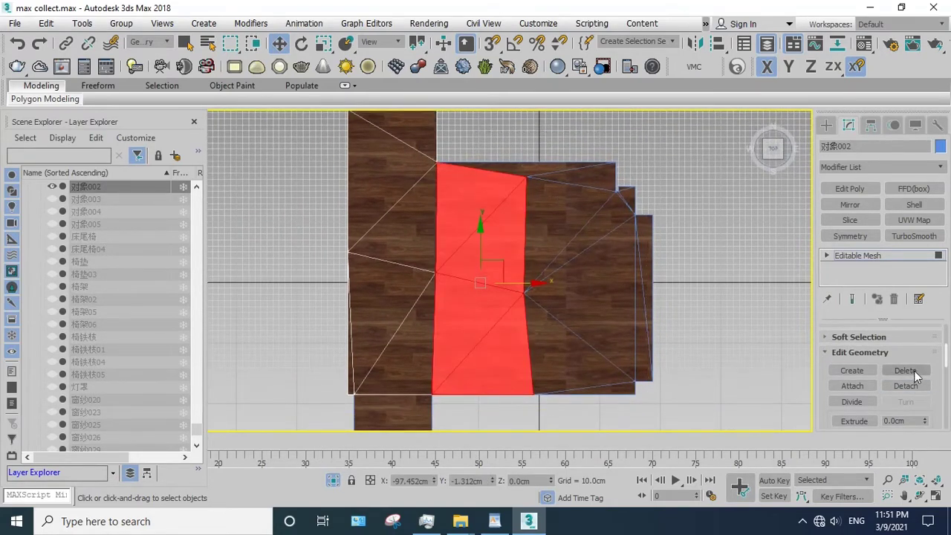
left_click(906, 386)
left_click(515, 265)
- Detach the lower-left floor faces as another separate object
middle_click_drag(515, 260, 550, 334)
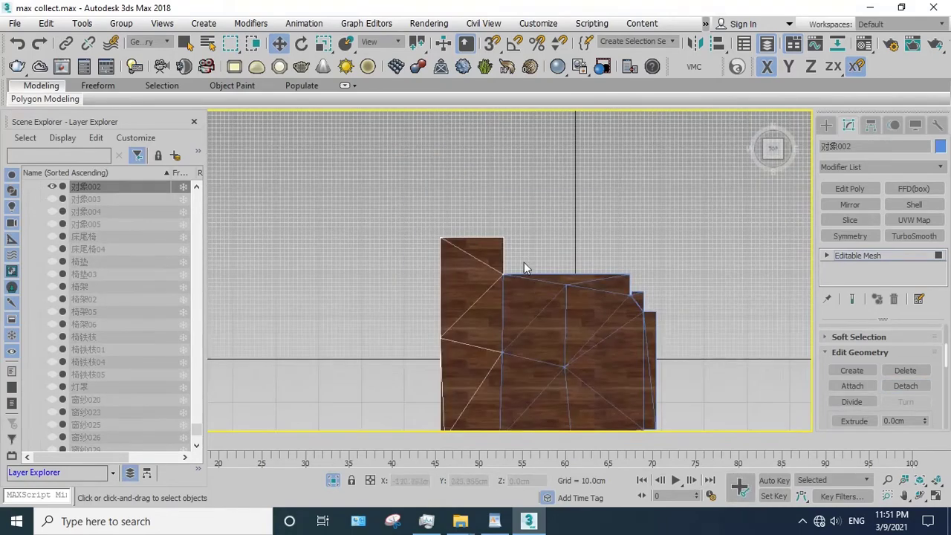
left_click(460, 260)
middle_click_drag(514, 301, 508, 186)
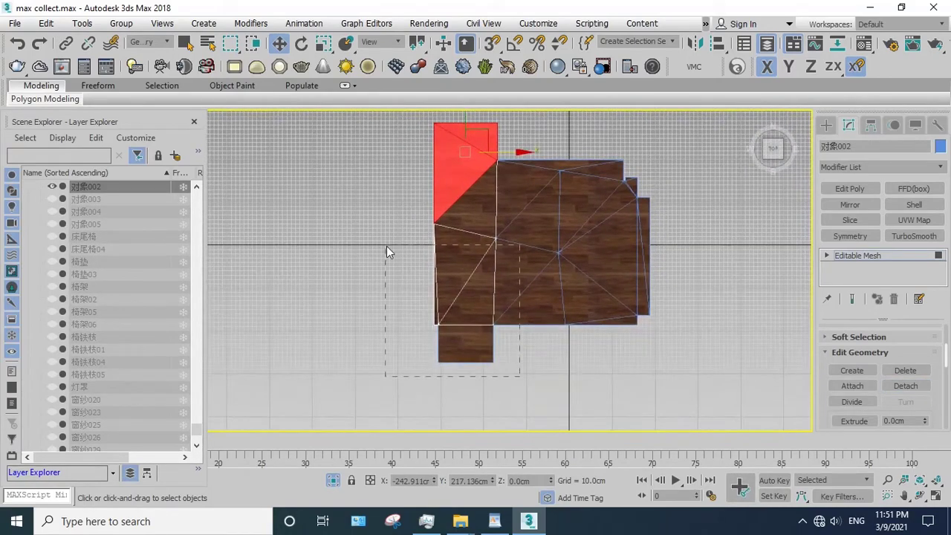
left_click_drag(387, 251, 511, 350)
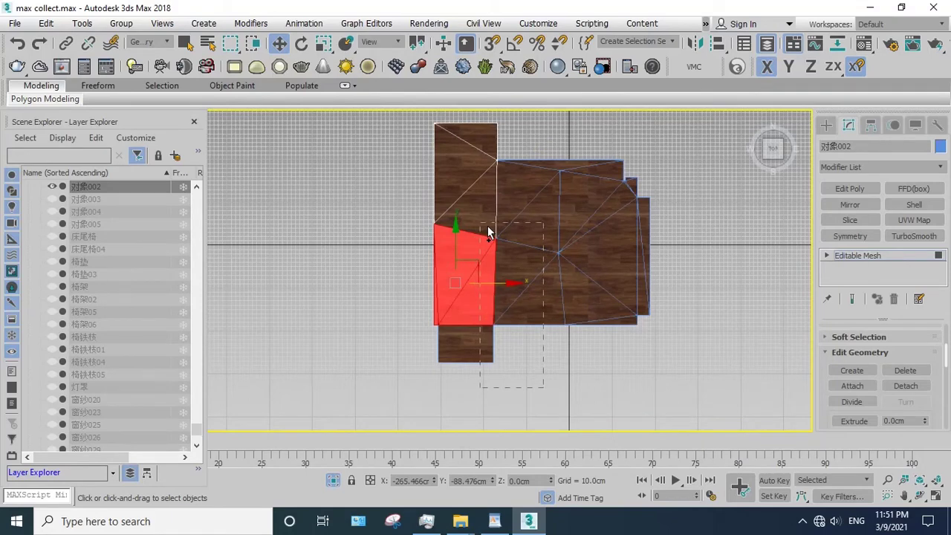
left_click_drag(484, 238, 513, 236)
left_click(563, 361)
left_click_drag(424, 269, 380, 247)
left_click(918, 388)
left_click(519, 264)
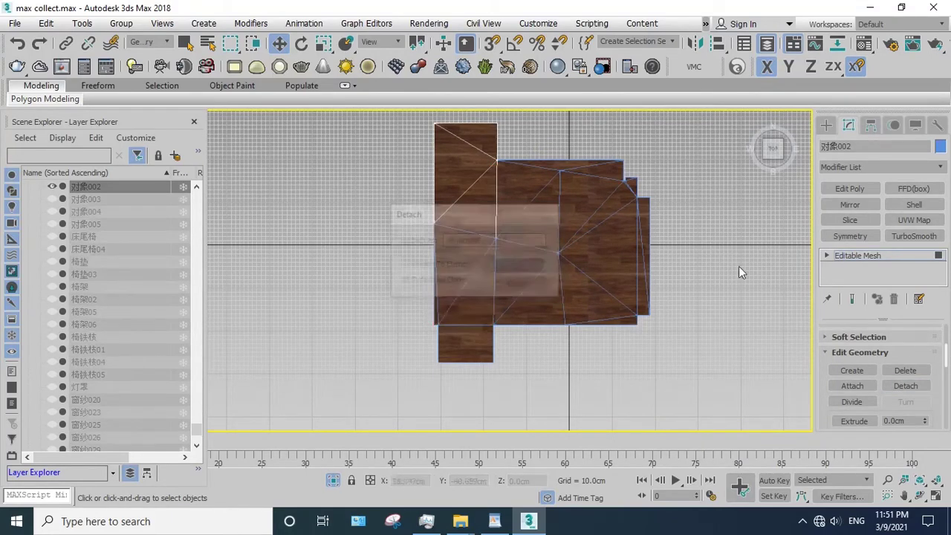
- Select Object104 and test-move it, cancelling to leave it in place
left_click(859, 255)
left_click(622, 266)
left_click_drag(645, 208, 748, 208)
right_click(748, 208)
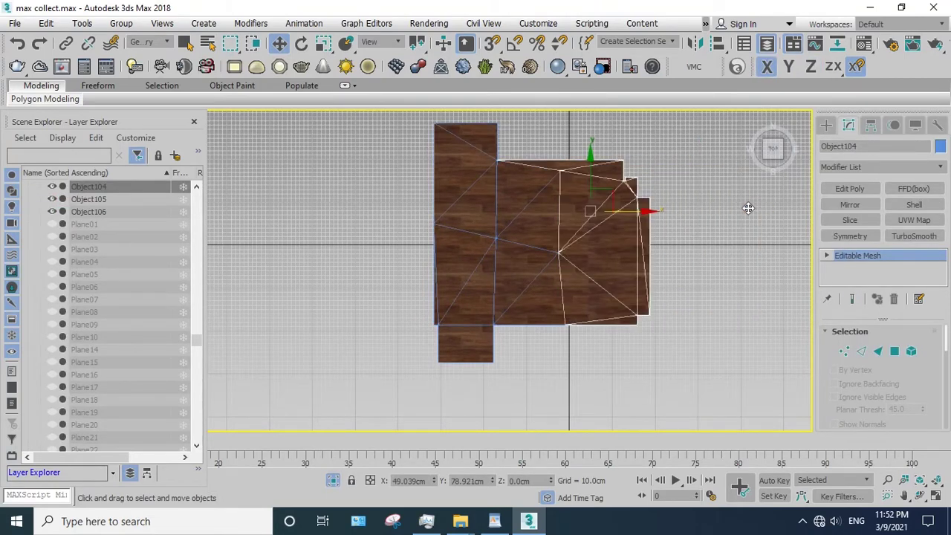
- Detach the lower-right faces of Object104 as the new object Object107
key("5")
left_click_drag(623, 188, 586, 156)
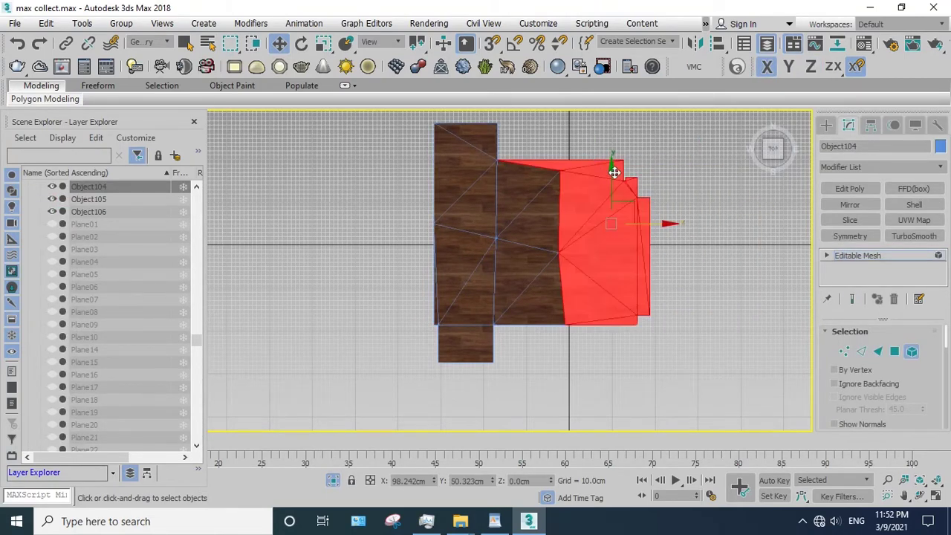
key("4")
left_click(683, 243)
left_click_drag(606, 190, 582, 160)
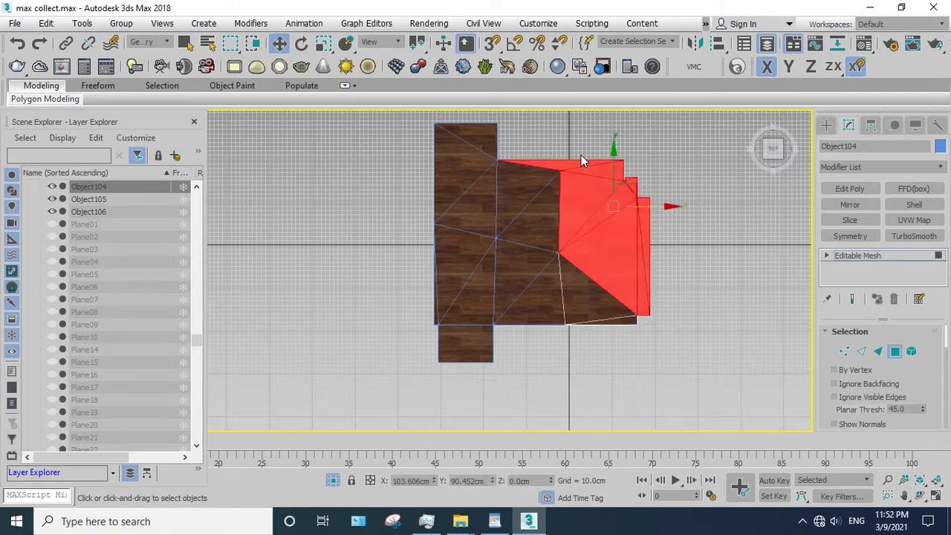
left_click_drag(672, 179, 580, 213)
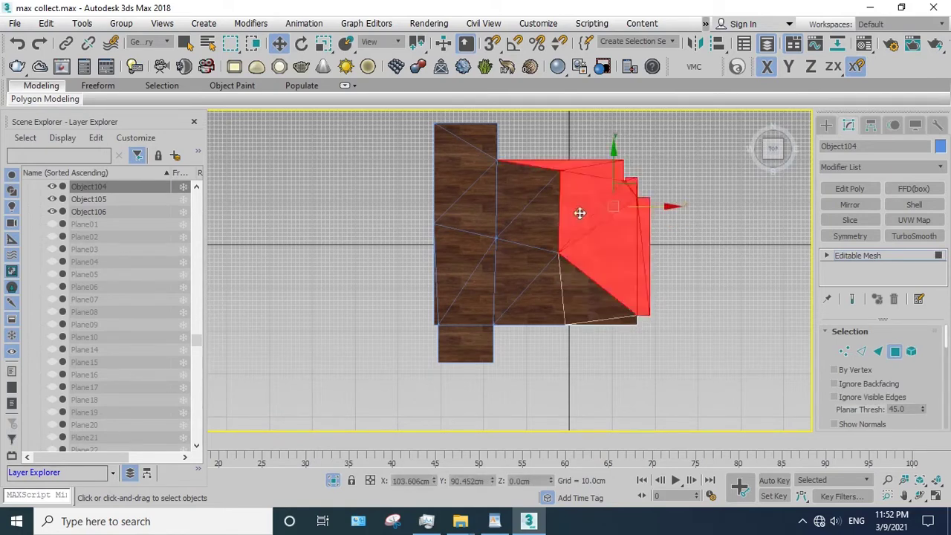
left_click(676, 266)
left_click_drag(606, 366, 674, 290)
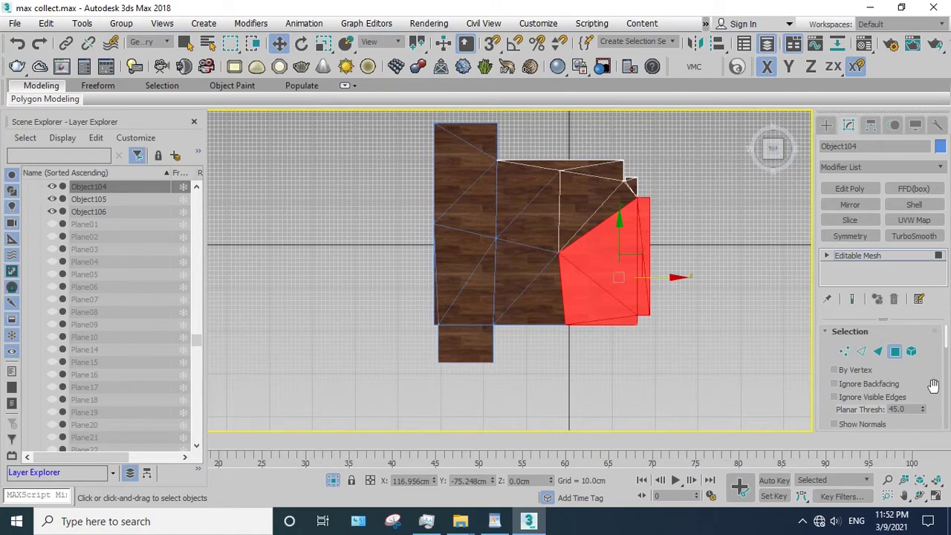
scroll(934, 385, "down", 5)
left_click(906, 395)
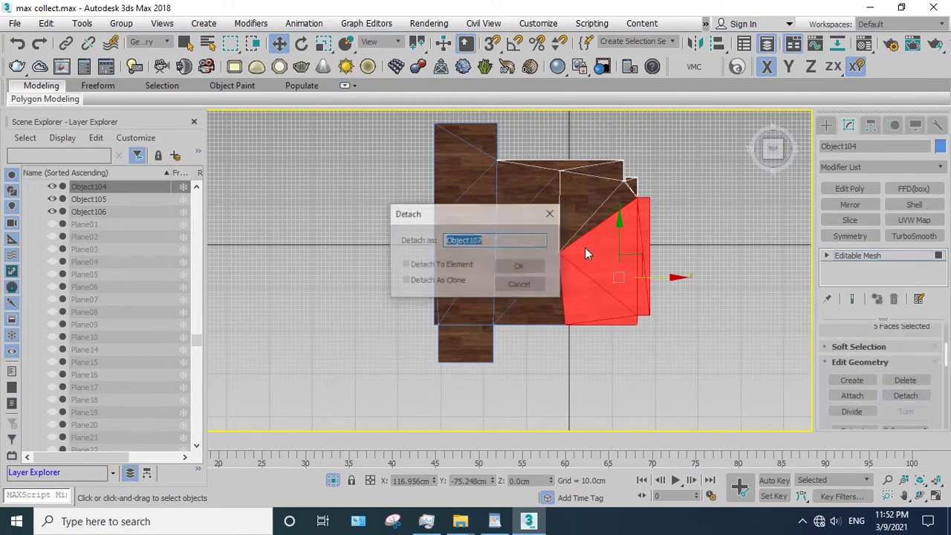
left_click(522, 266)
left_click(674, 346)
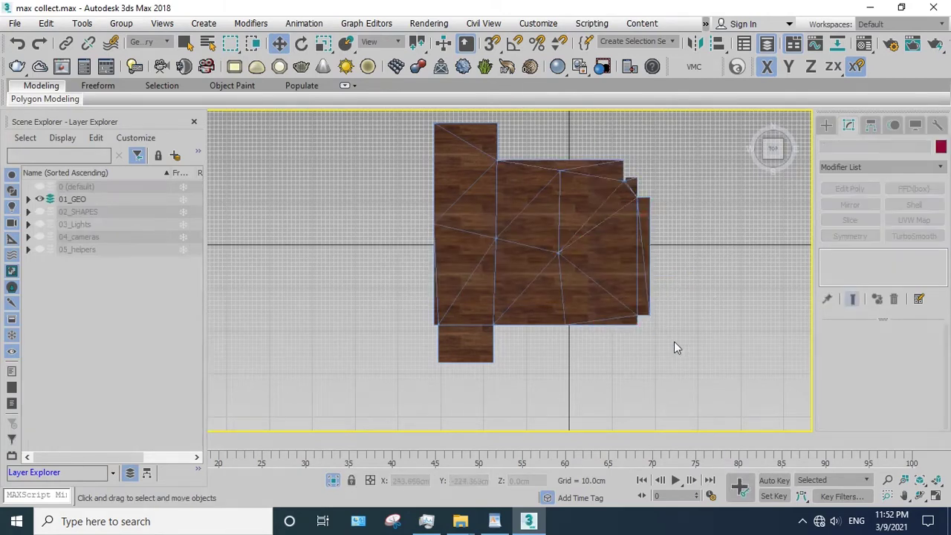
- Select all detached floor pieces, exit Isolate Selection, and hide them
left_click_drag(422, 137, 520, 200)
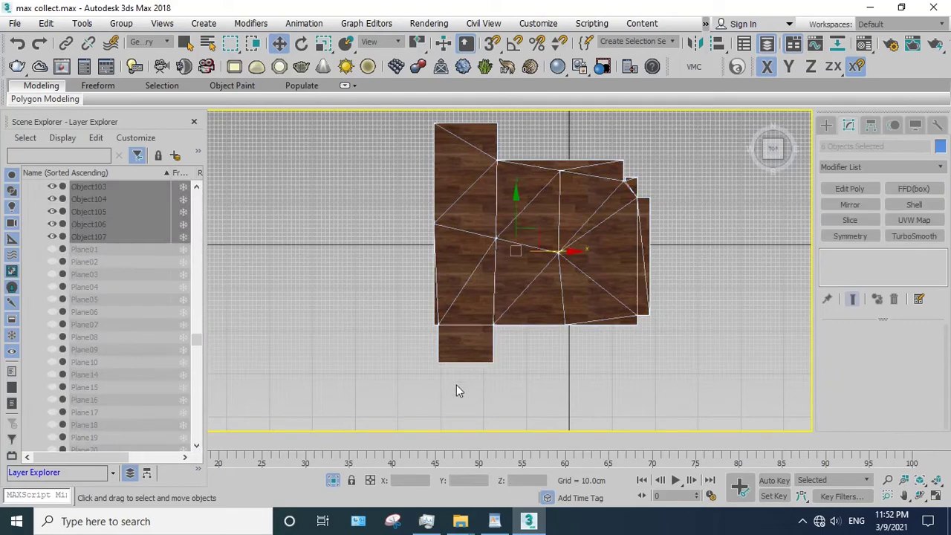
left_click(334, 480)
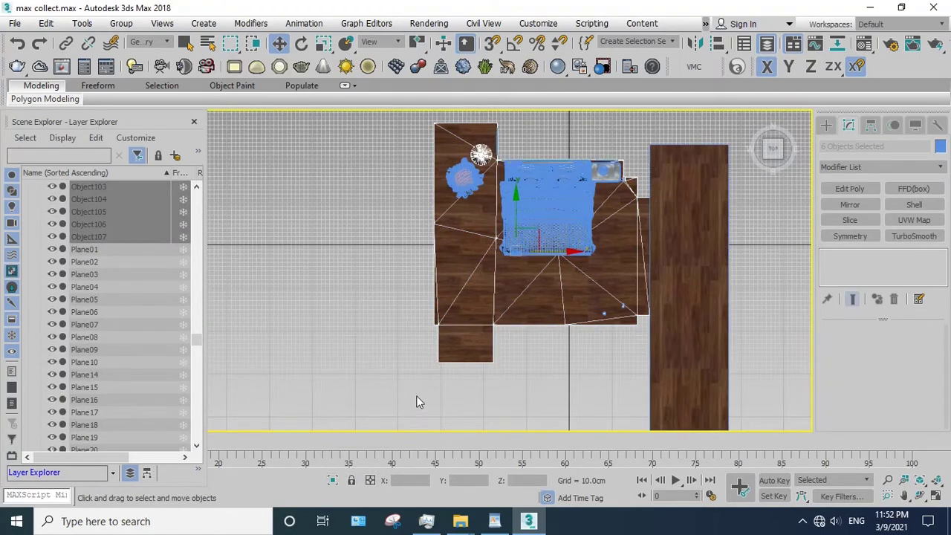
scroll(417, 398, "up", 3)
scroll(417, 394, "up", 3)
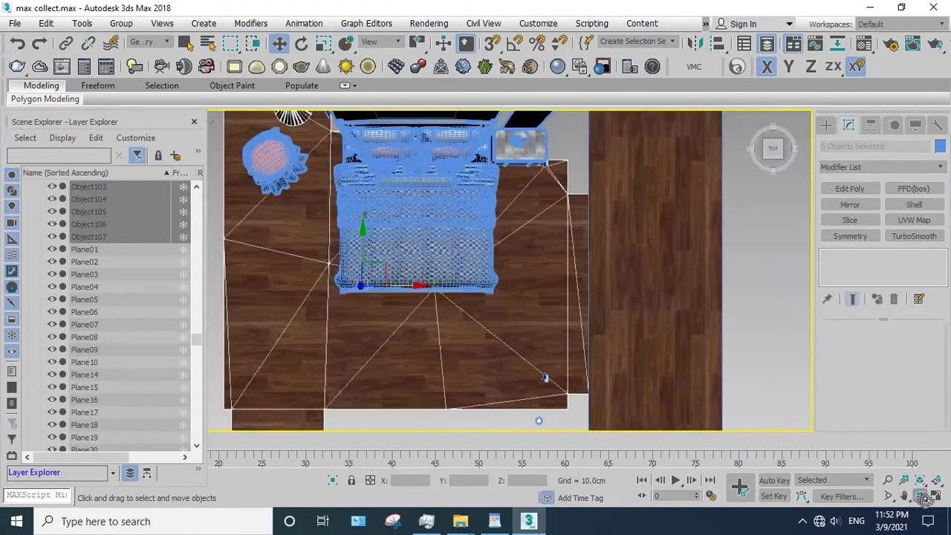
left_click(920, 495)
mouse_move(475, 320)
left_mouse_down()
mouse_move(509, 258)
mouse_move(513, 271)
left_mouse_up()
right_click(513, 271)
right_click(513, 270)
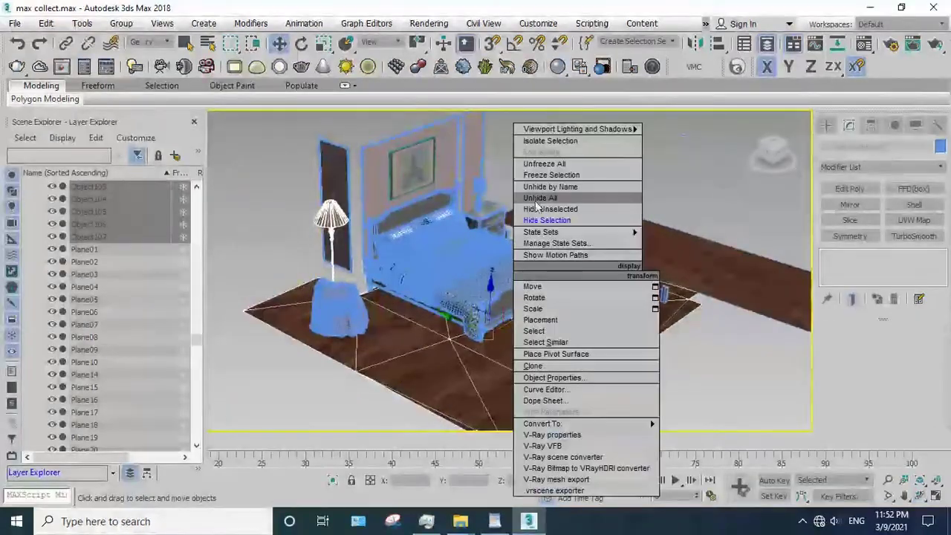
left_click(545, 220)
- Hide the long wooden plank Rectangle013 as well
left_click(646, 278)
key("z")
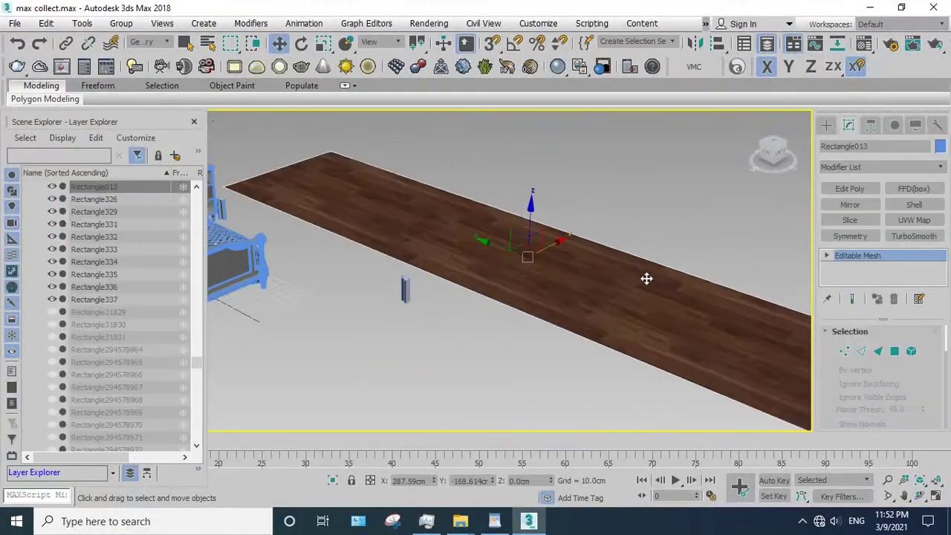
left_click_drag(512, 248, 540, 135)
right_click(523, 172)
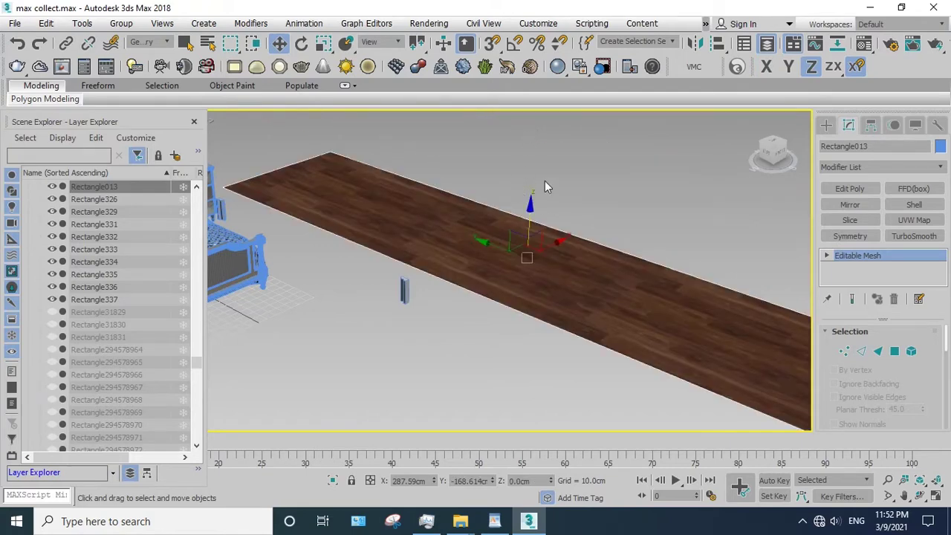
key("4")
middle_click_drag(574, 333, 627, 277, "alt")
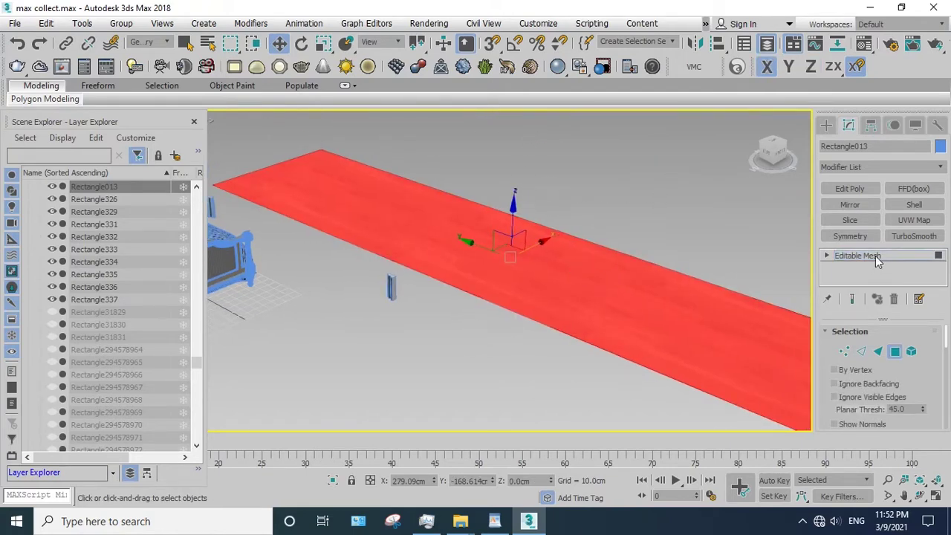
right_click(661, 230)
left_click(693, 185)
- Hide the stool seat beside the bed
middle_click_drag(486, 245, 579, 278)
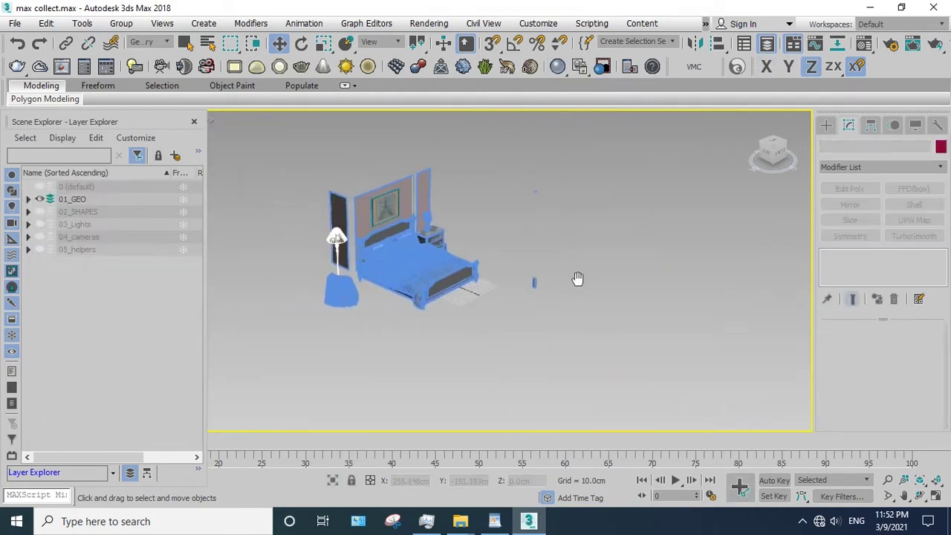
scroll(475, 278, "up", 3)
scroll(400, 278, "up", 3)
scroll(386, 293, "up", 3)
scroll(416, 304, "up", 3)
left_click(440, 311)
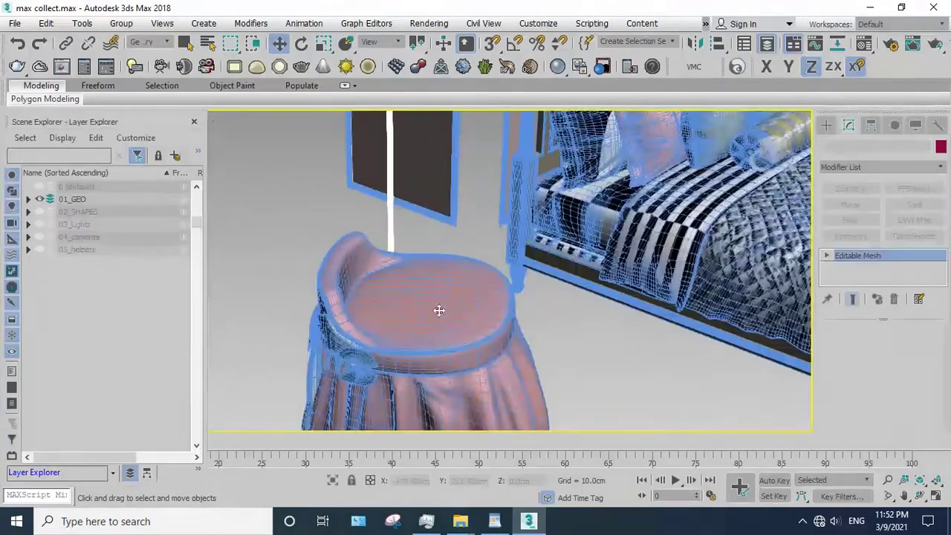
middle_click_drag(440, 311, 443, 251, "alt")
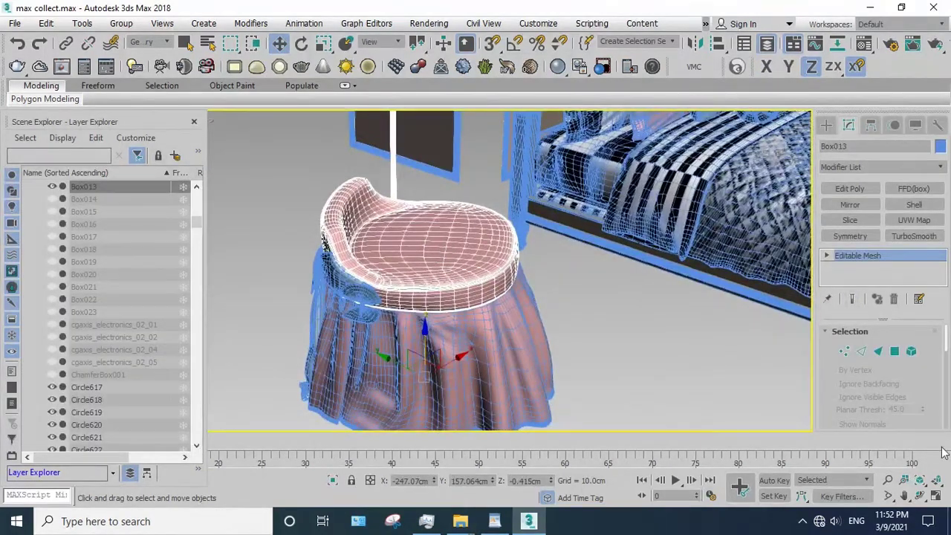
left_click(920, 495)
mouse_move(453, 282)
left_mouse_down()
mouse_move(473, 299)
mouse_move(405, 297)
mouse_move(424, 245)
left_mouse_up()
right_click(416, 238)
left_click(449, 189)
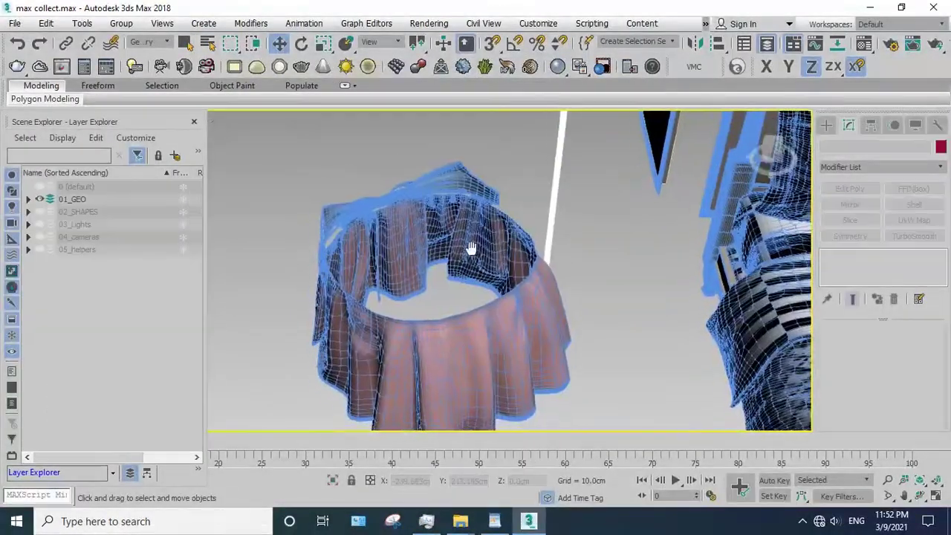
- Select Cylinder04 and pick polygons on the right side of the skirt
middle_click_drag(461, 246, 483, 230, "alt")
left_click(527, 312)
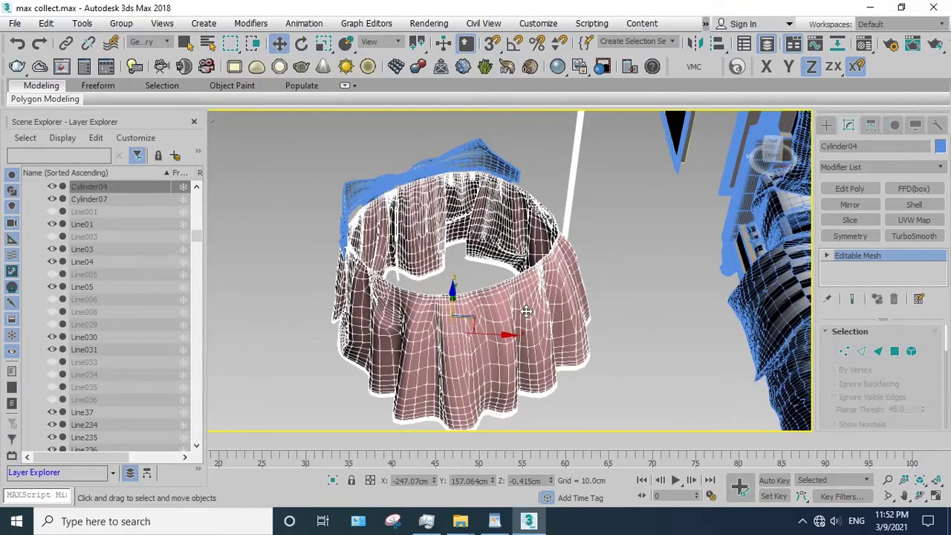
key("4")
left_click_drag(607, 362, 526, 251)
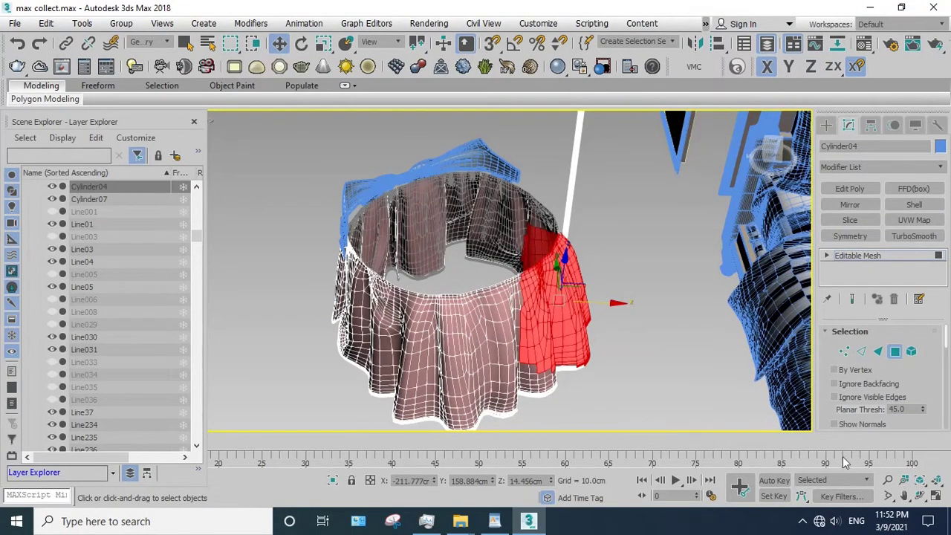
left_click(920, 495)
left_click_drag(520, 312, 582, 395)
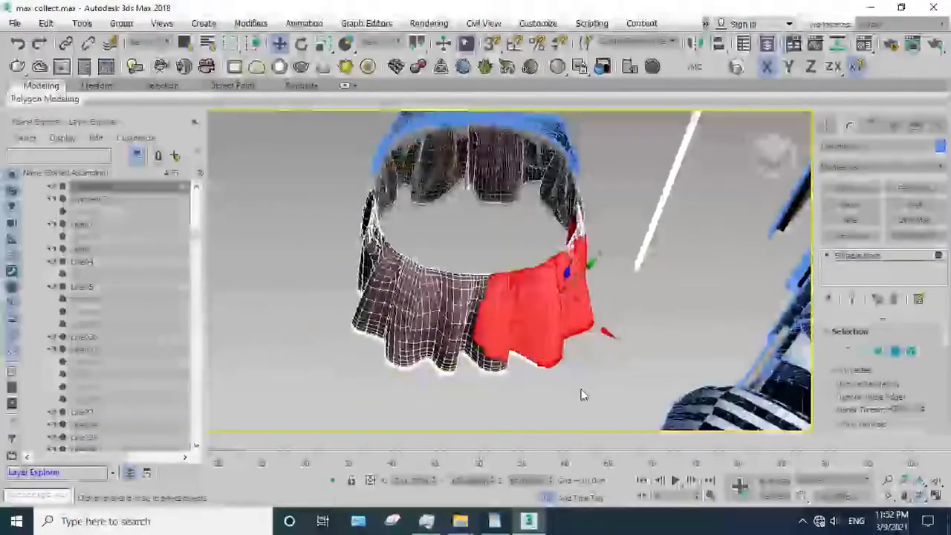
left_click(582, 394)
key("ctrl+z")
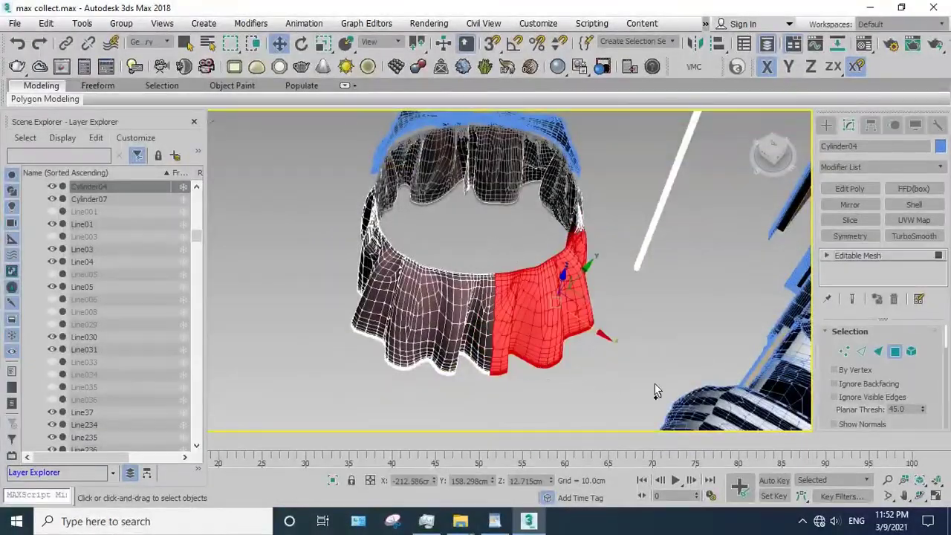
scroll(929, 394, "down", 3)
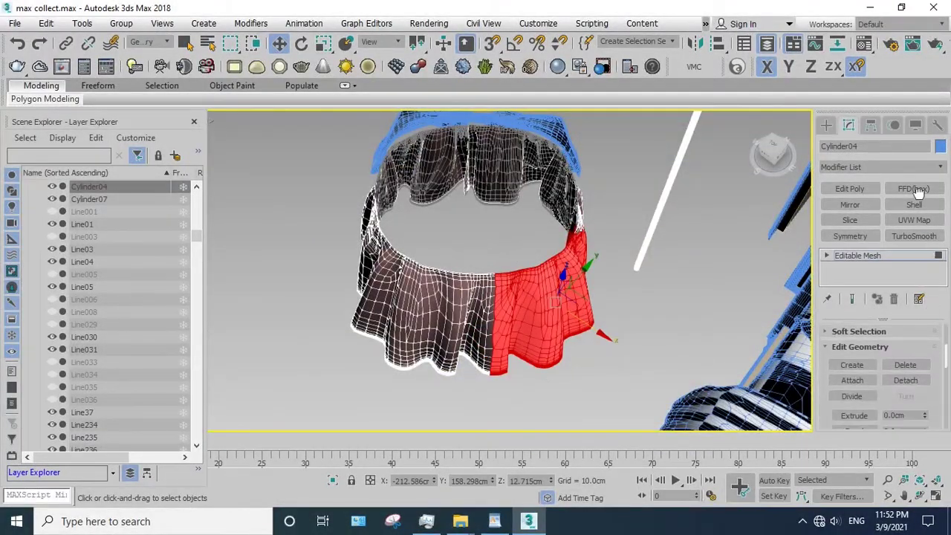
scroll(911, 335, "down", 1)
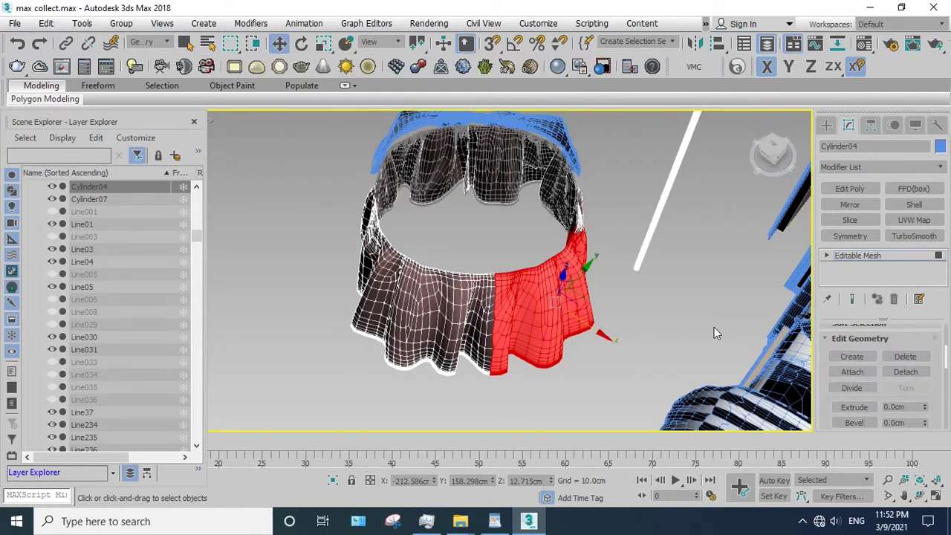
- Isolate Cylinder04 in Top view and switch to Element selection
left_click(851, 257)
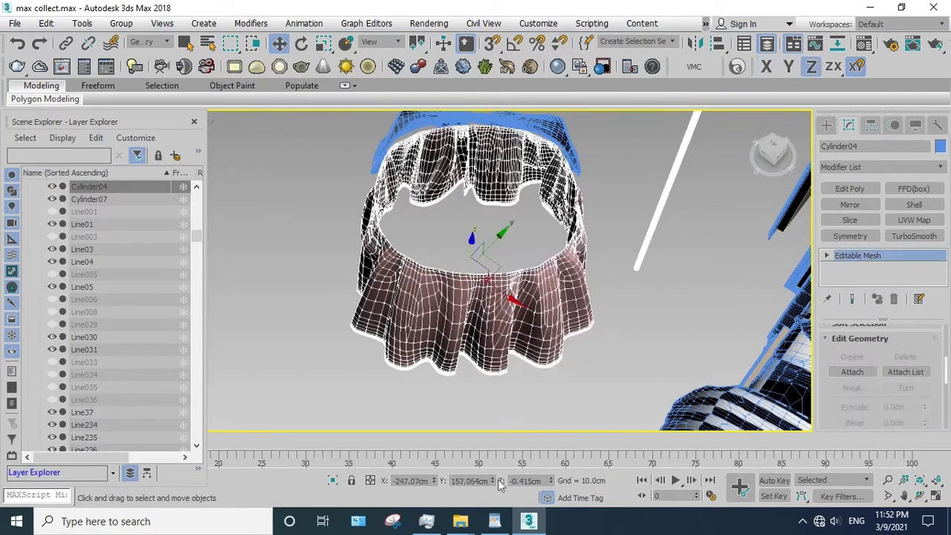
left_click(333, 481)
key("t")
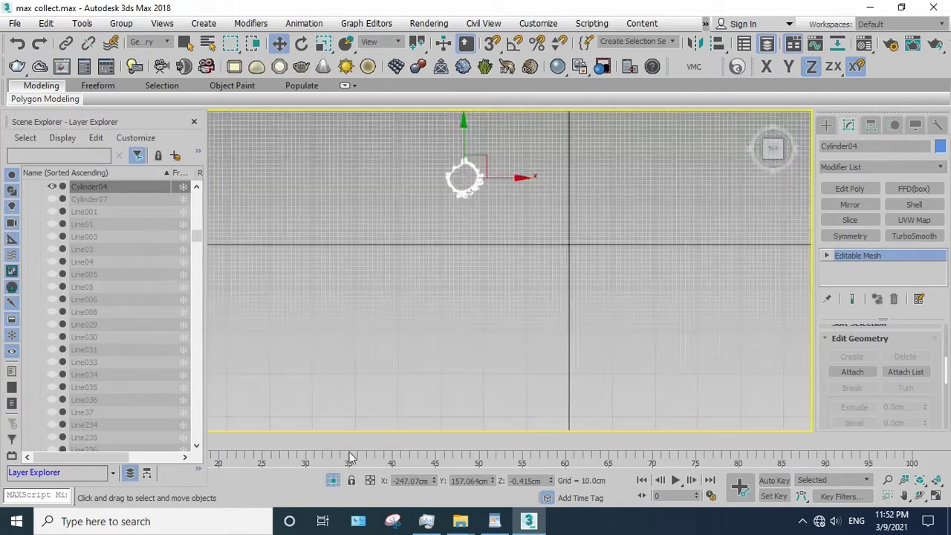
left_click(532, 309)
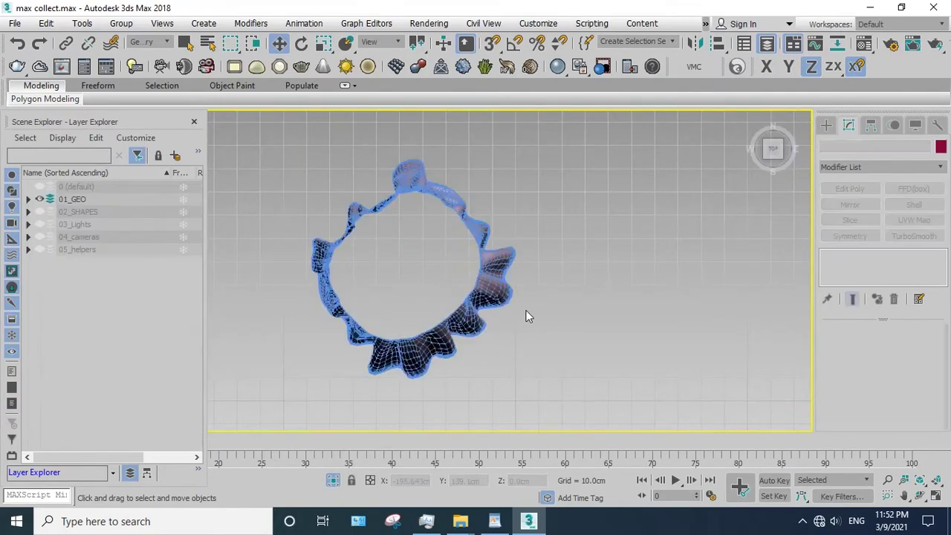
left_click(491, 287)
key("5")
- Detach the right section of the skirt ring as a new object
left_click(503, 290)
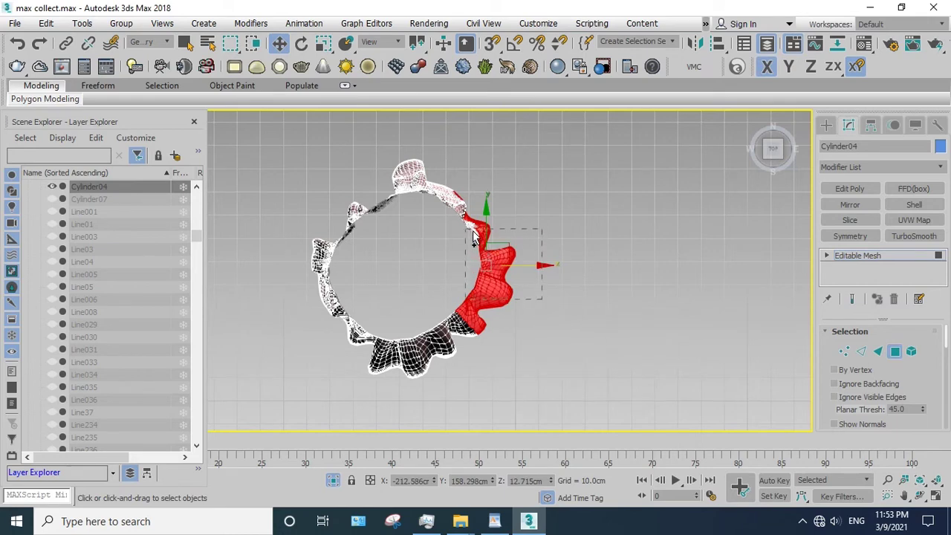
left_click(429, 230, "ctrl")
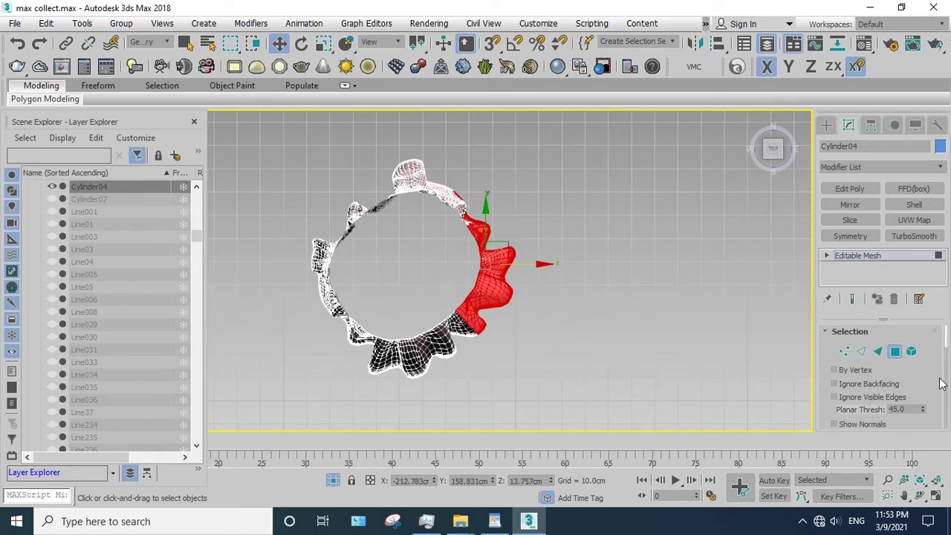
left_click_drag(941, 383, 913, 192)
left_click(907, 388)
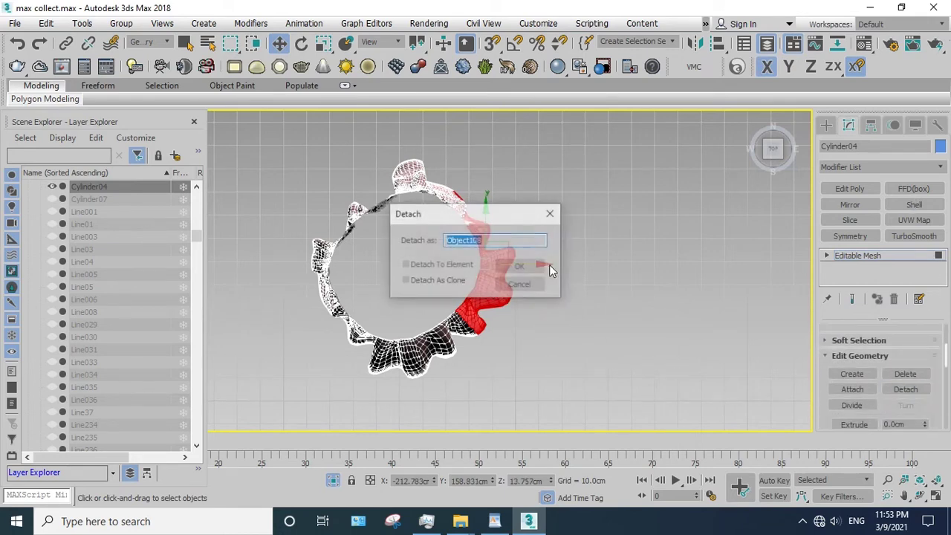
left_click(529, 266)
- Detach the top and upper-left sections of the ring as separate objects
left_click_drag(401, 154, 395, 149)
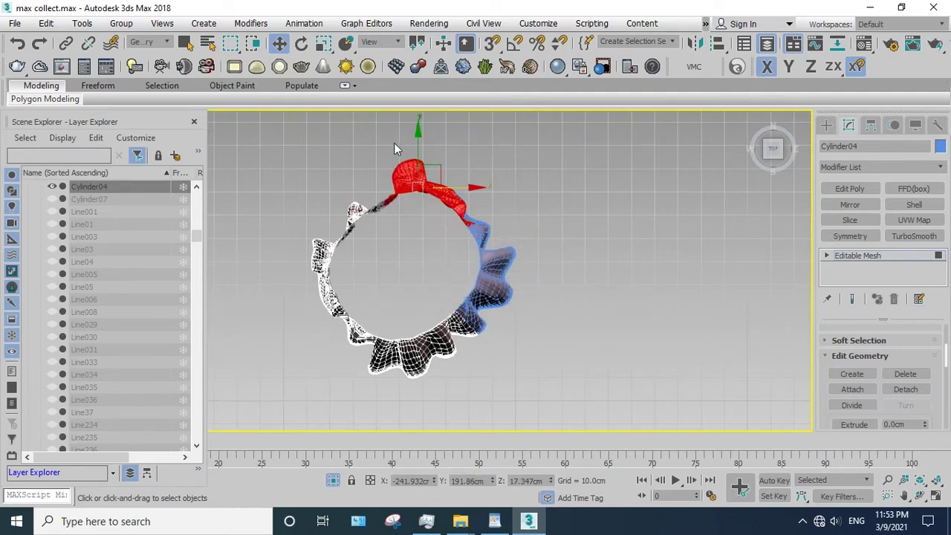
left_click(914, 388)
left_click(510, 267)
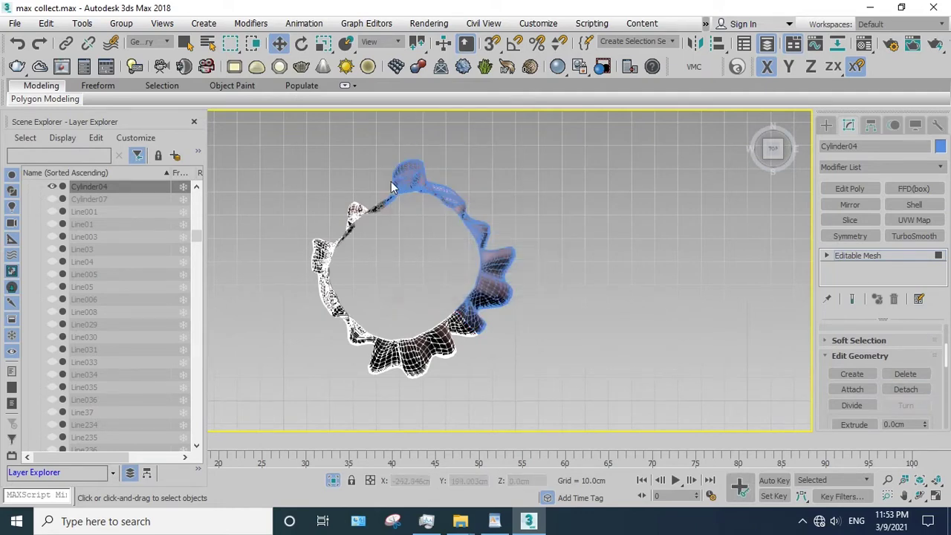
left_click_drag(294, 254, 294, 257)
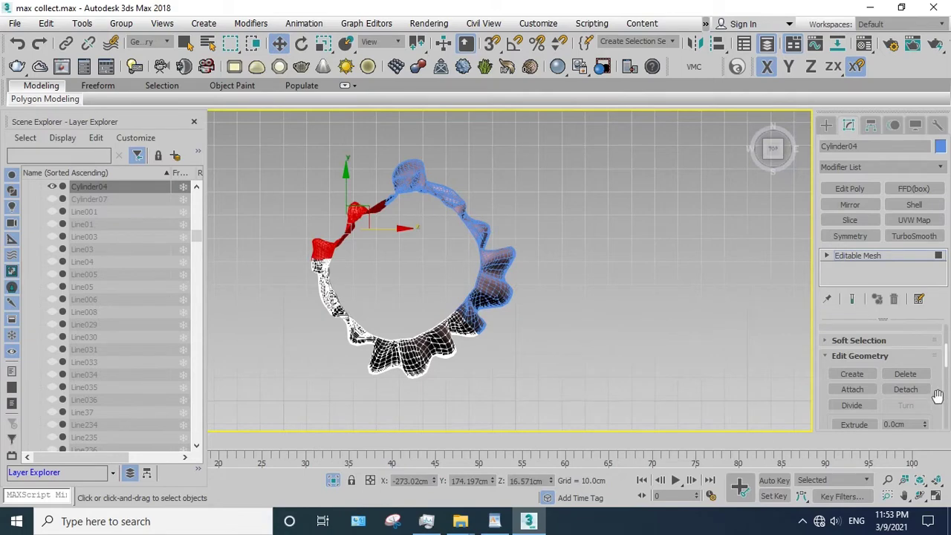
left_click(909, 390)
left_click(525, 269)
- Detach the left and lower-right sections, then select all six skirt pieces
mouse_move(285, 203)
left_mouse_down()
mouse_move(362, 318)
mouse_move(376, 318)
left_mouse_up()
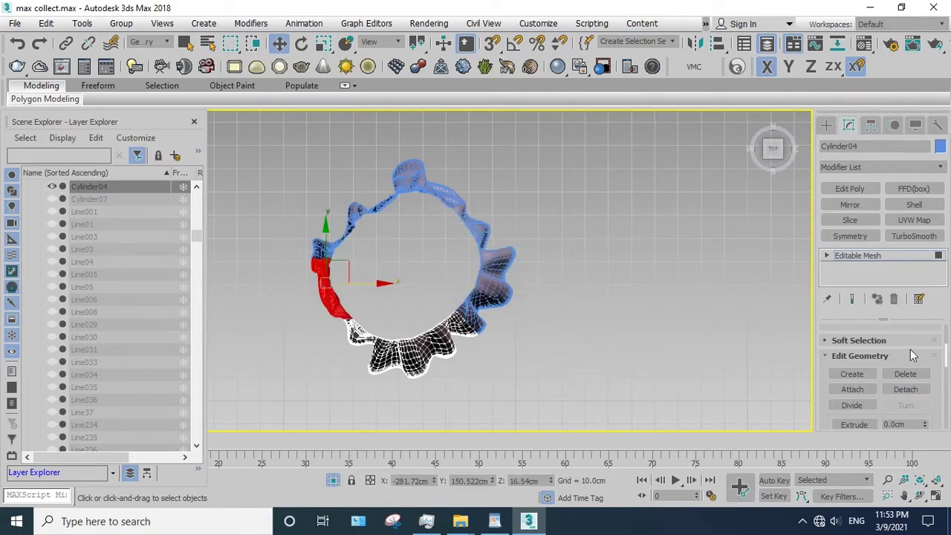
left_click(906, 390)
left_click(522, 268)
left_click(523, 269)
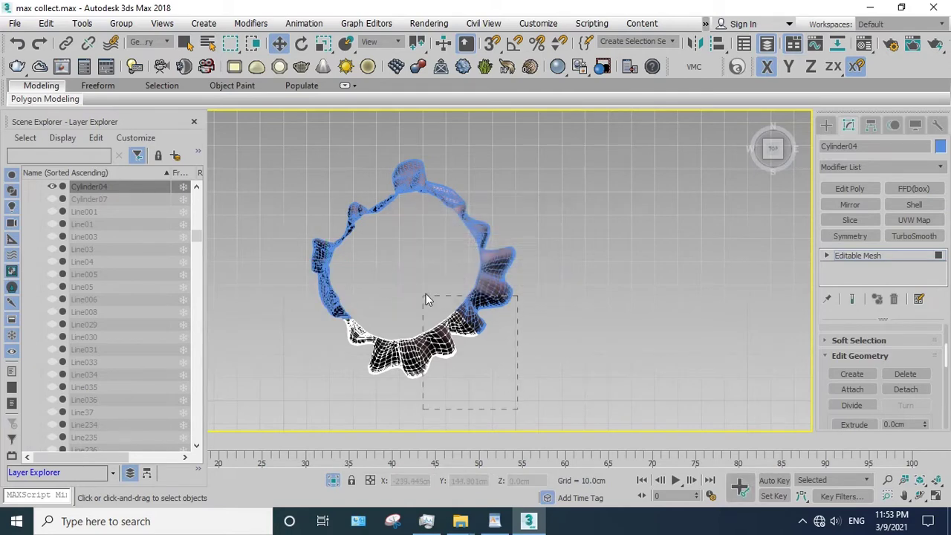
left_click_drag(420, 284, 419, 282)
left_click(902, 389)
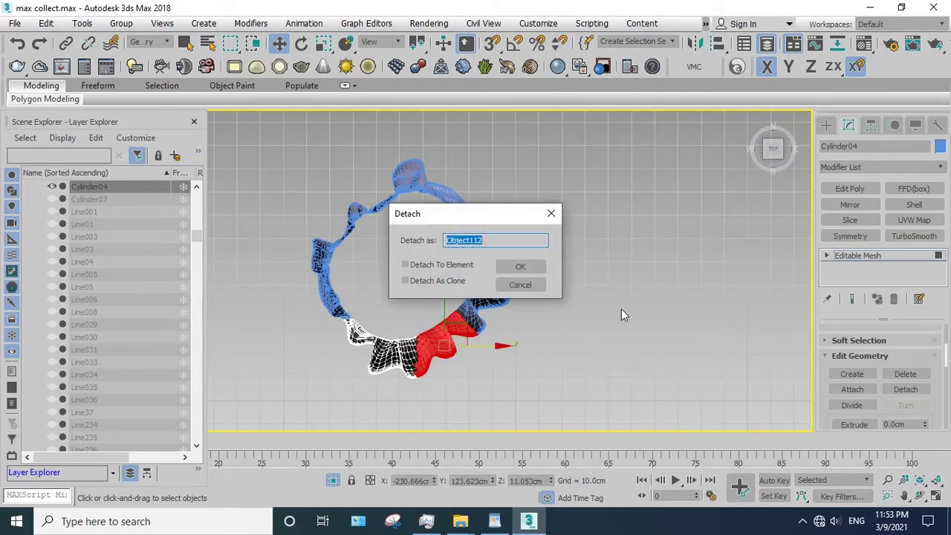
left_click(533, 270)
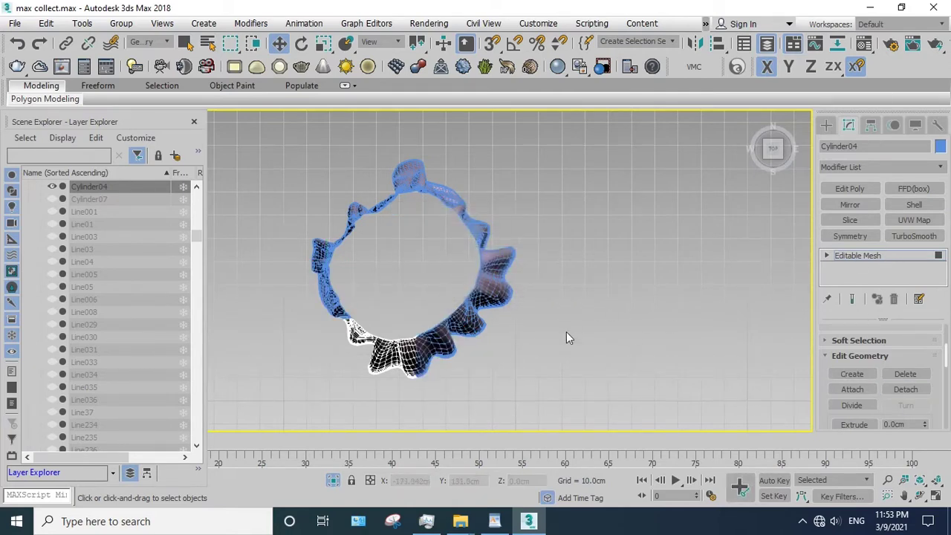
left_click(878, 255)
left_click_drag(558, 420, 317, 165)
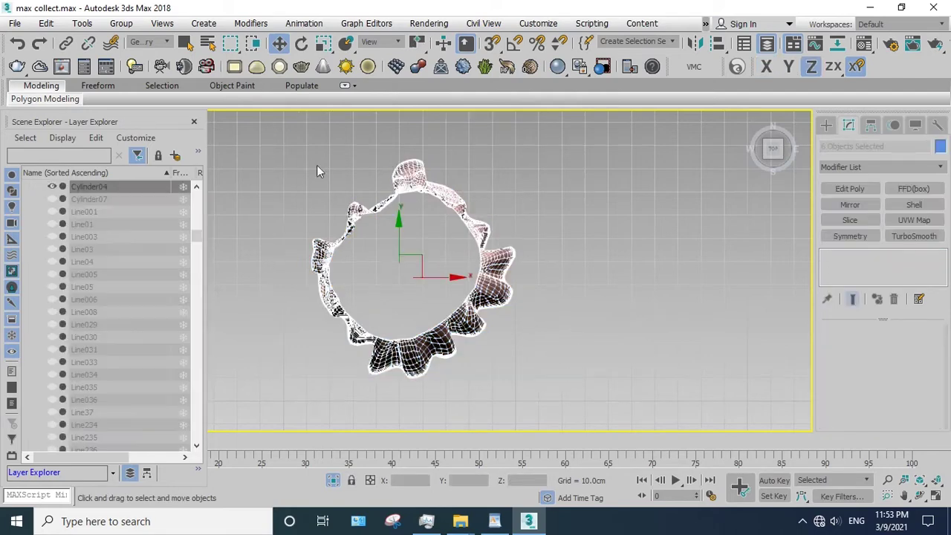
- Unhide the rest of the scene and orbit around the separated skirt pieces, undoing an accidental hide
left_click(333, 481)
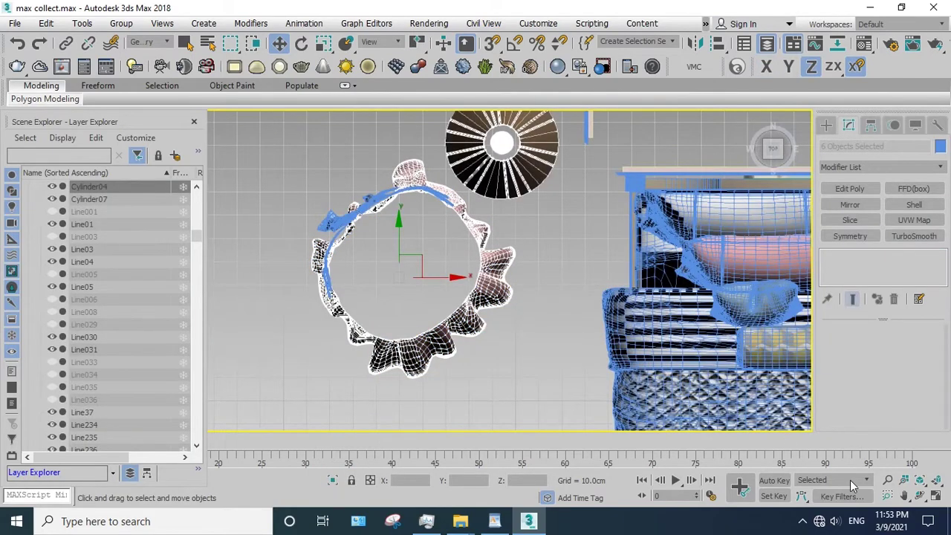
left_click(920, 495)
left_click_drag(799, 424, 726, 454)
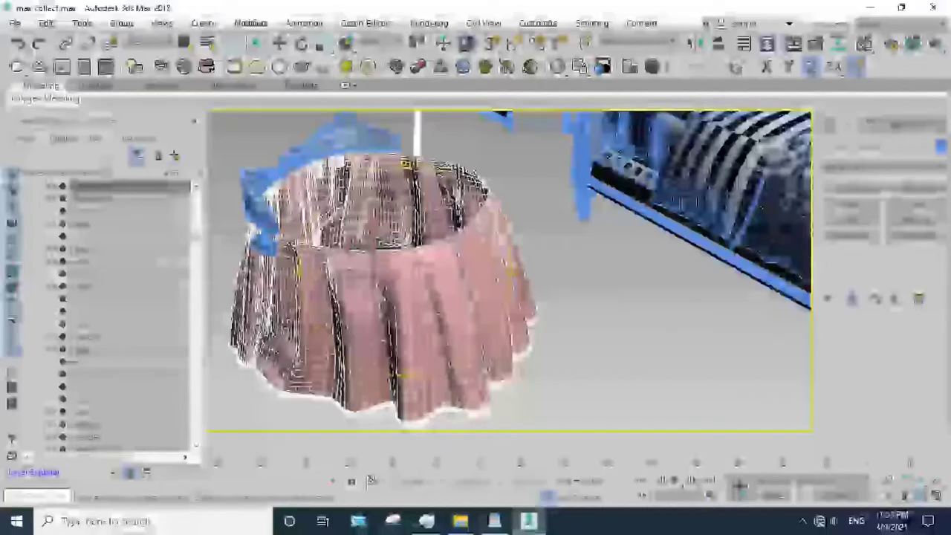
left_click_drag(411, 285, 417, 233)
right_click(417, 233)
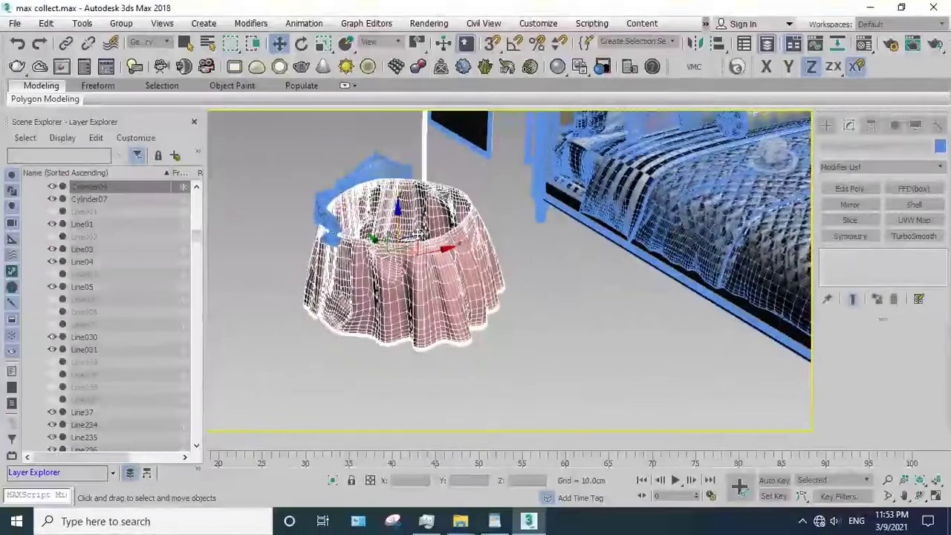
right_click(418, 234)
left_click(420, 170)
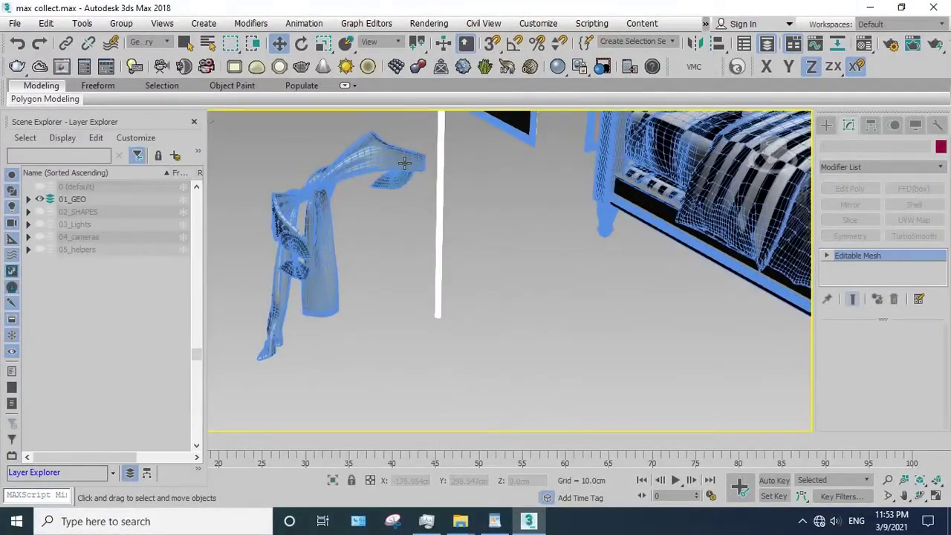
key("ctrl+z")
- In Polygon mode on Plane024, select the cloth's right-end faces and detach them
left_click(920, 496)
mouse_move(376, 265)
left_mouse_down()
mouse_move(314, 275)
mouse_move(349, 264)
left_mouse_up()
right_click(349, 264)
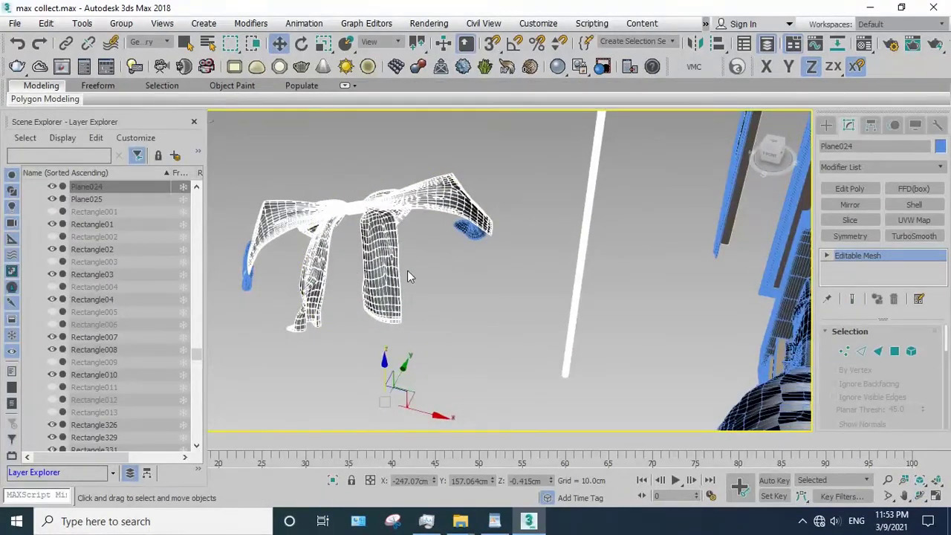
key("4")
left_click_drag(483, 280, 431, 153)
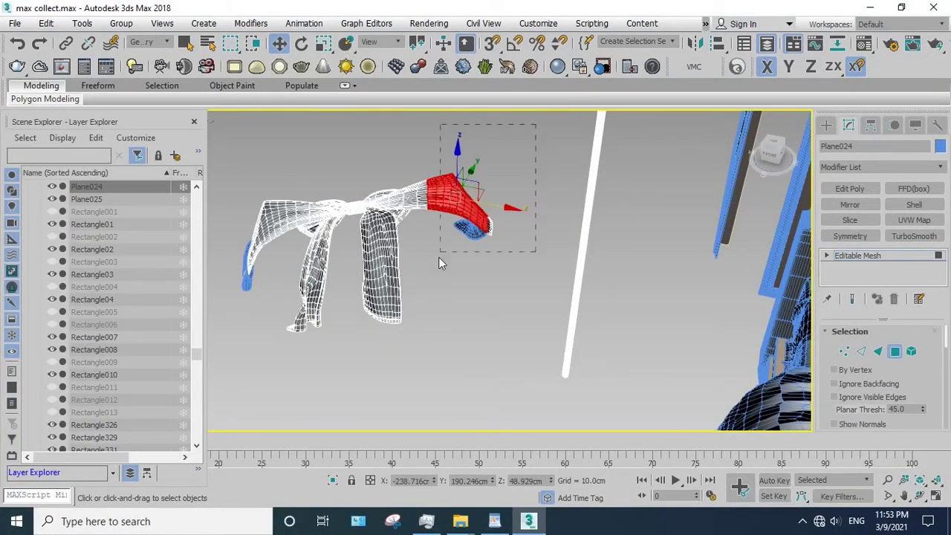
left_click_drag(438, 257, 411, 282)
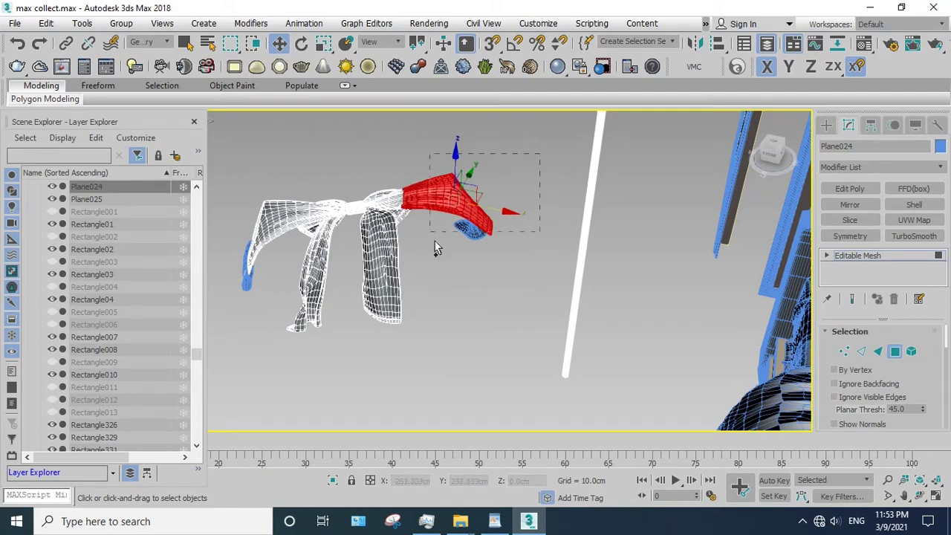
scroll(911, 357, "down", 5)
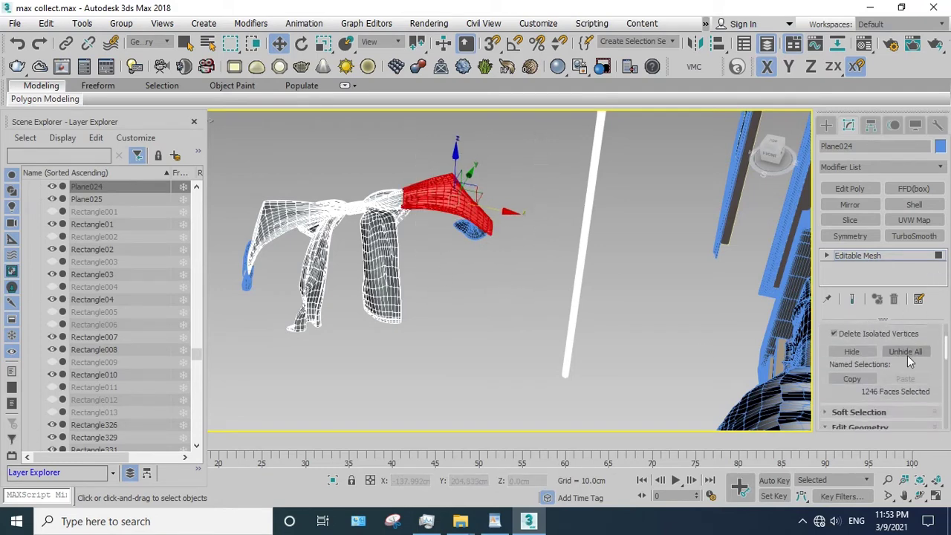
scroll(929, 397, "down", 3)
left_click(906, 390)
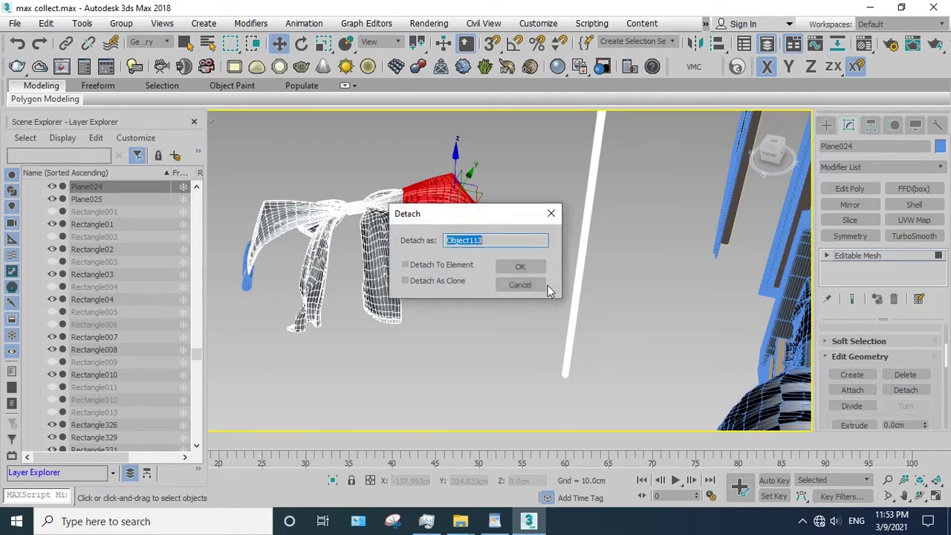
left_click(535, 269)
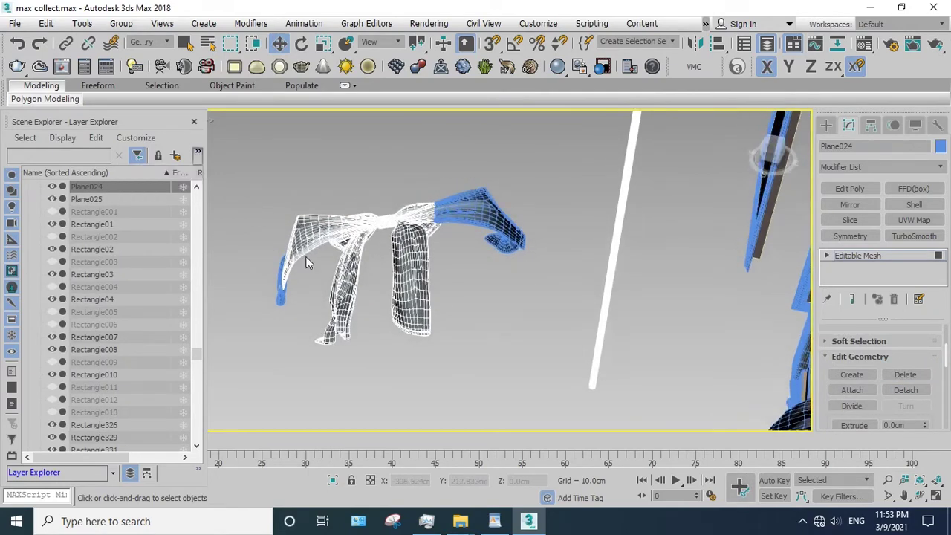
- Try another face selection on the mesh, then undo back to the right arm selection
left_click_drag(310, 272, 319, 280)
left_click(351, 193)
left_click(920, 497)
right_click(319, 281)
key("ctrl+z")
key("ctrl+z")
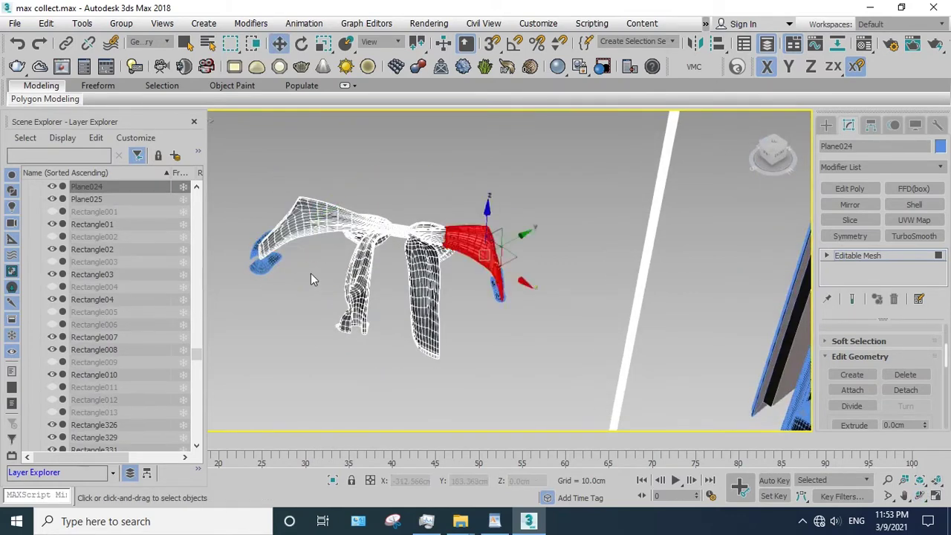
key("ctrl+z")
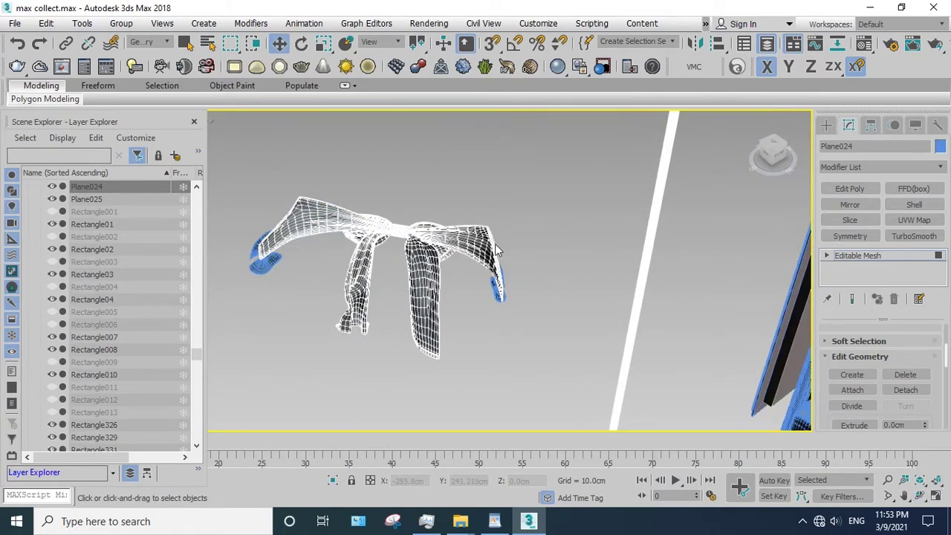
- Select all the right arm faces and detach them as Object113
left_click(482, 251)
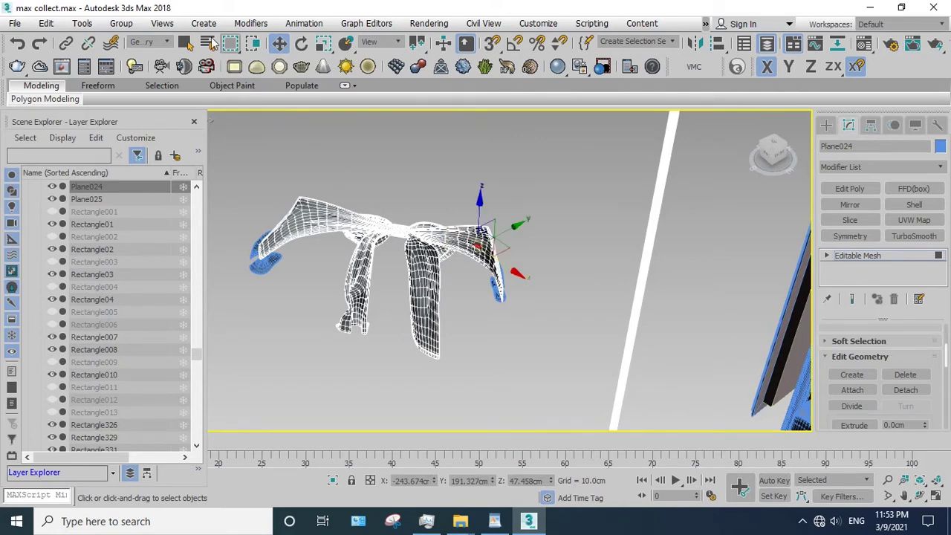
left_click(474, 187)
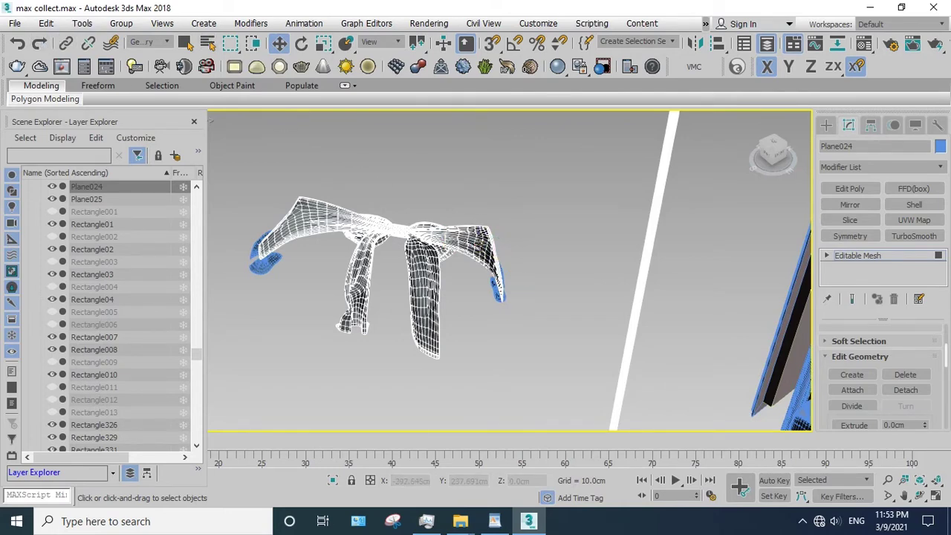
left_click(480, 244)
left_click_drag(468, 194, 469, 195)
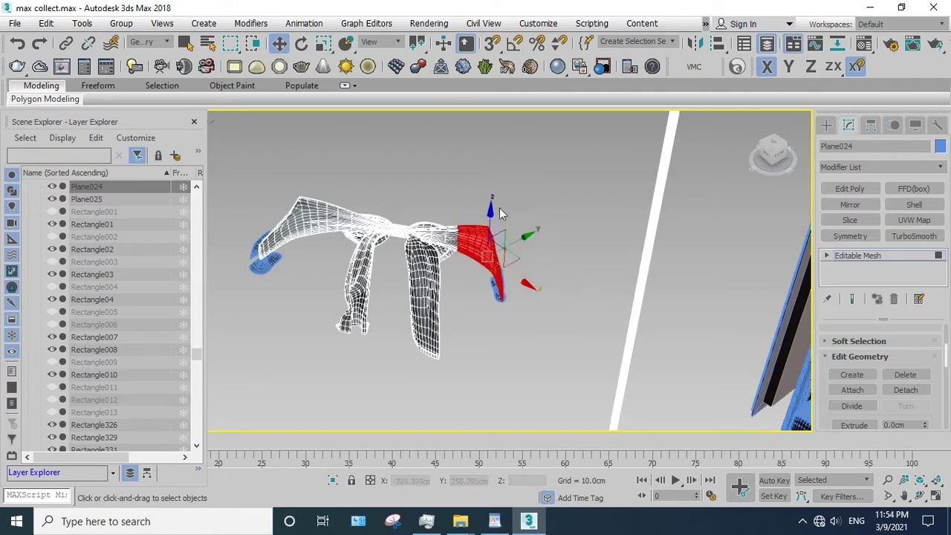
middle_click_drag(505, 245, 486, 282, "alt")
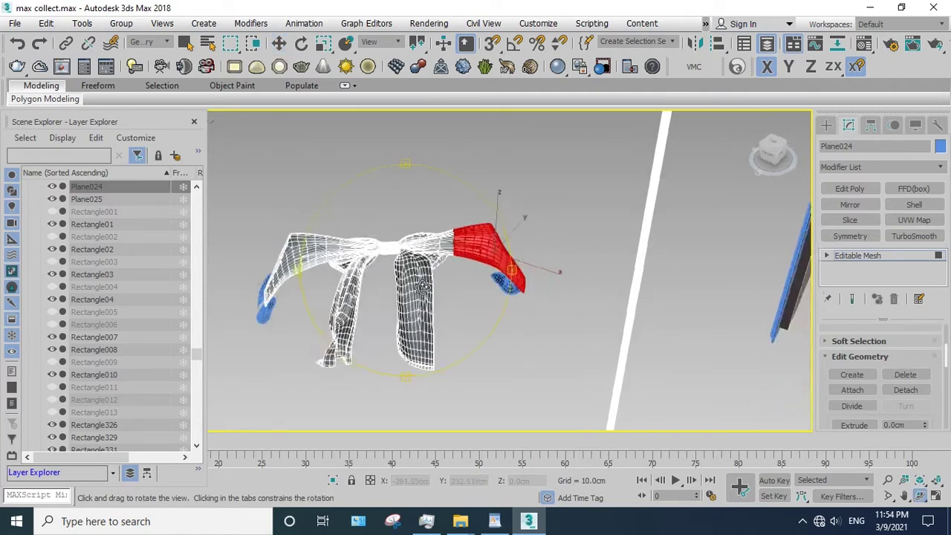
mouse_move(571, 310)
left_mouse_down()
mouse_move(423, 173)
mouse_move(438, 176)
left_mouse_up()
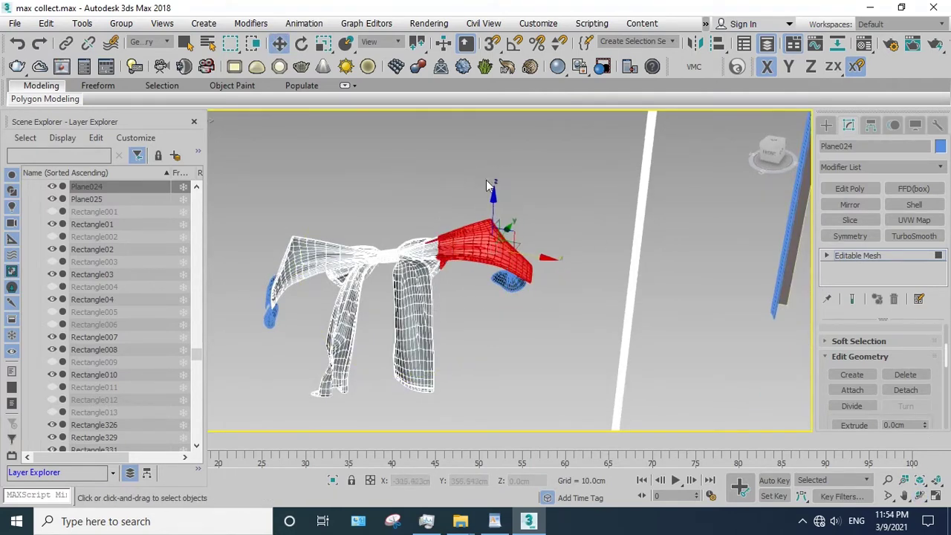
left_click(901, 393)
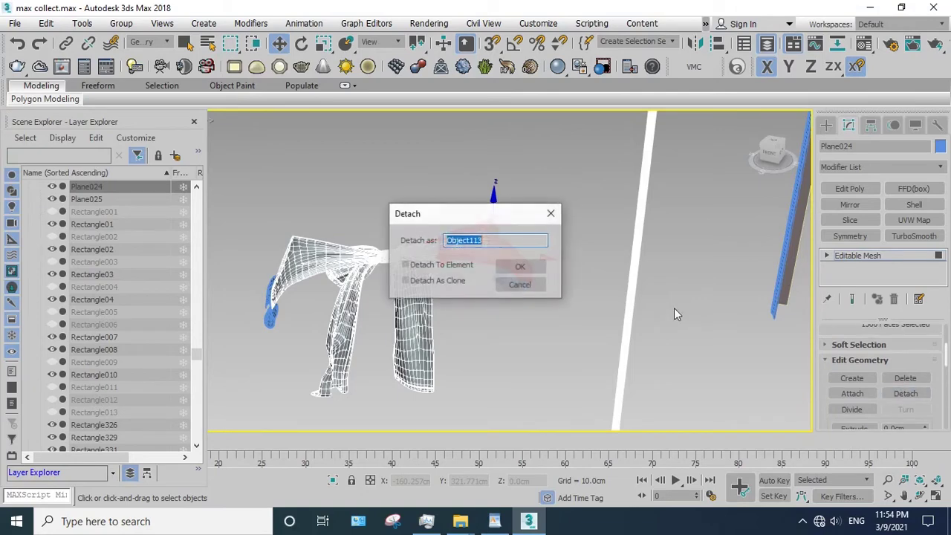
left_click(521, 266)
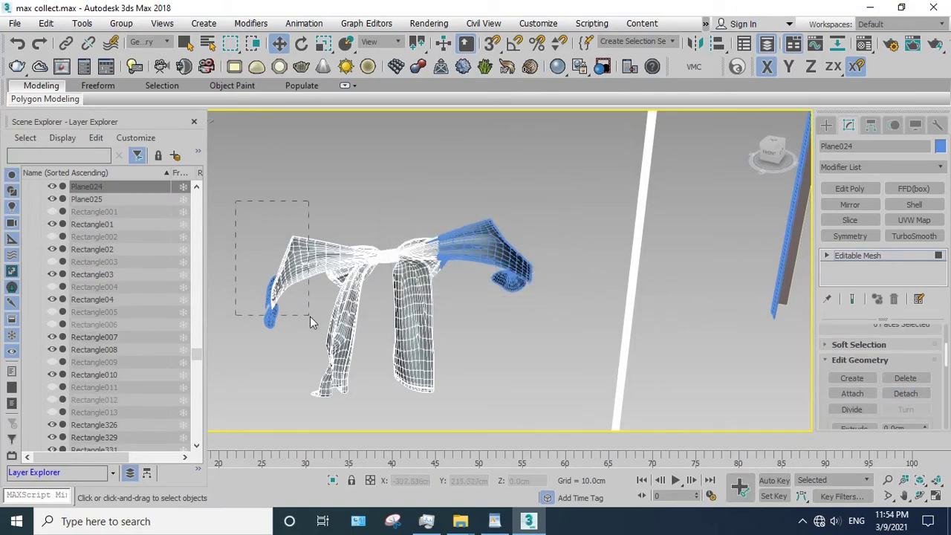
- Detach the left arm, central knot and right leg as Object114, Object115 and Object116
mouse_move(295, 283)
left_mouse_down()
mouse_move(310, 317)
mouse_move(339, 211)
left_mouse_up()
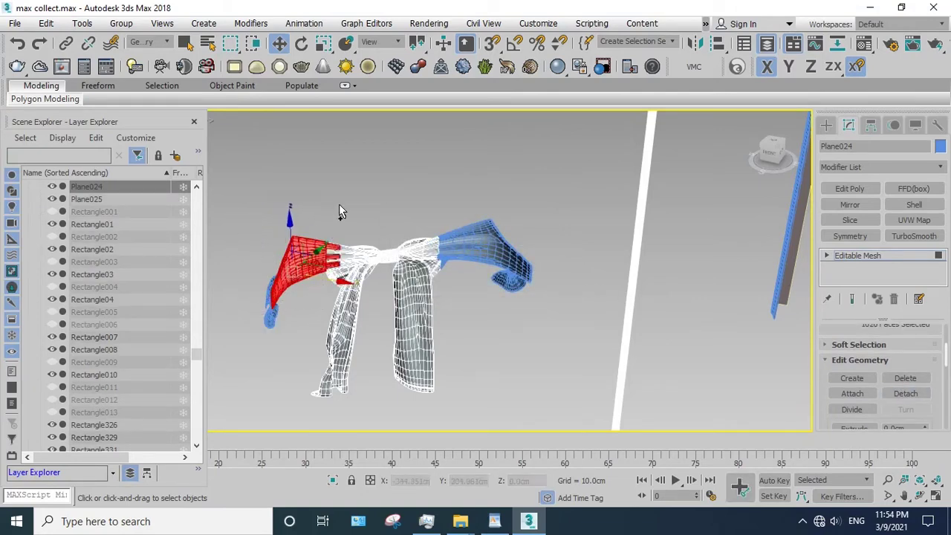
left_click(906, 393)
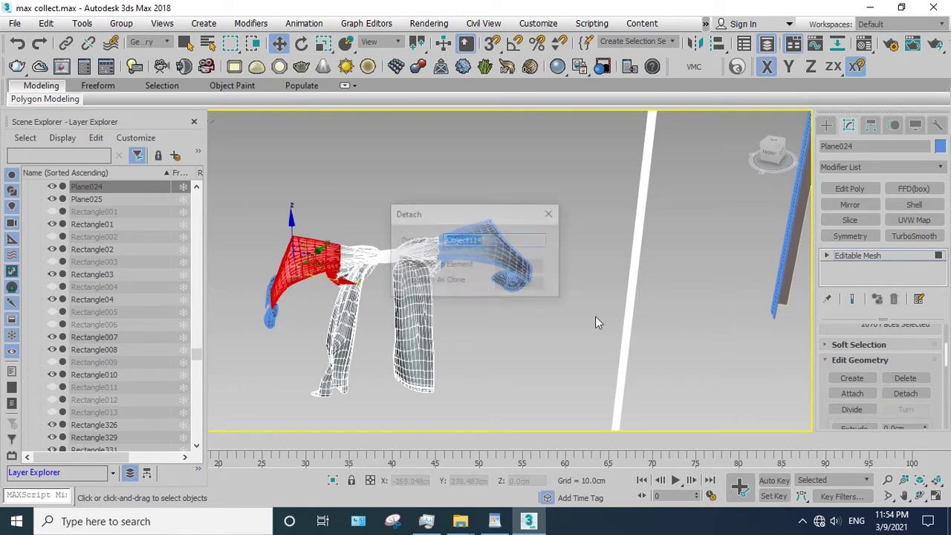
left_click(513, 269)
left_click_drag(311, 194, 262, 185)
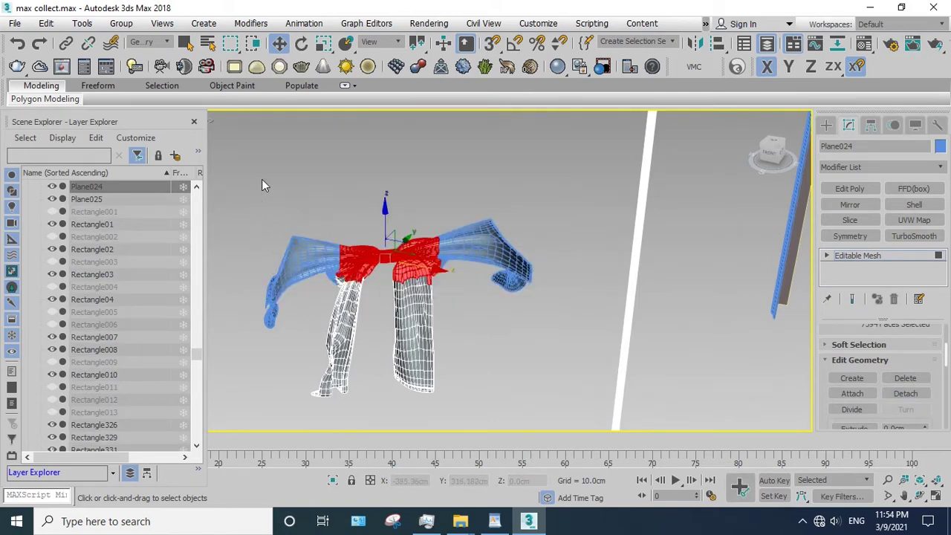
left_click(906, 393)
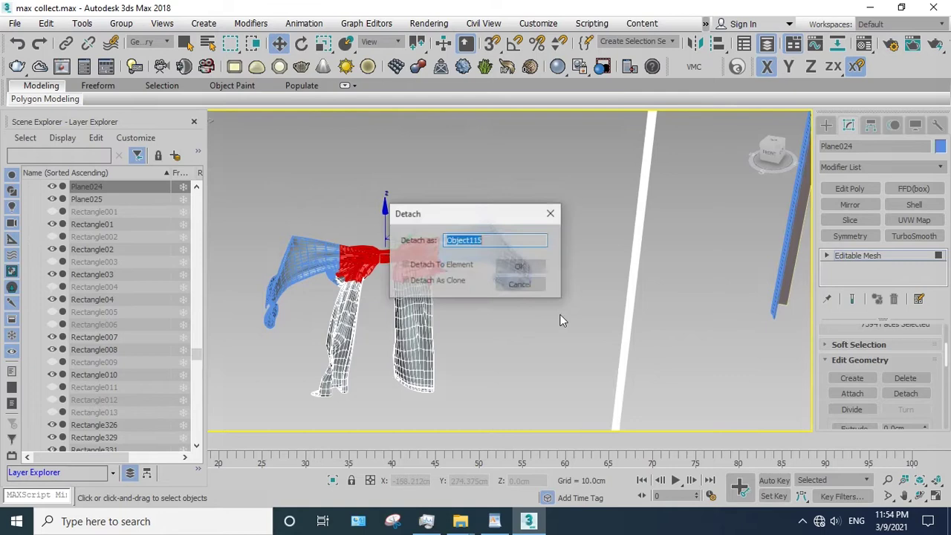
left_click(530, 270)
left_click_drag(344, 258, 380, 190)
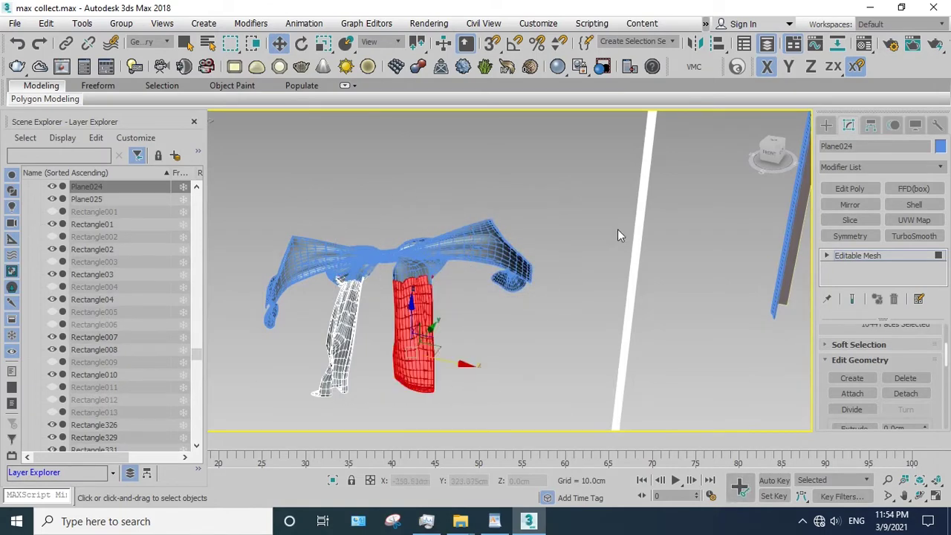
left_click(896, 394)
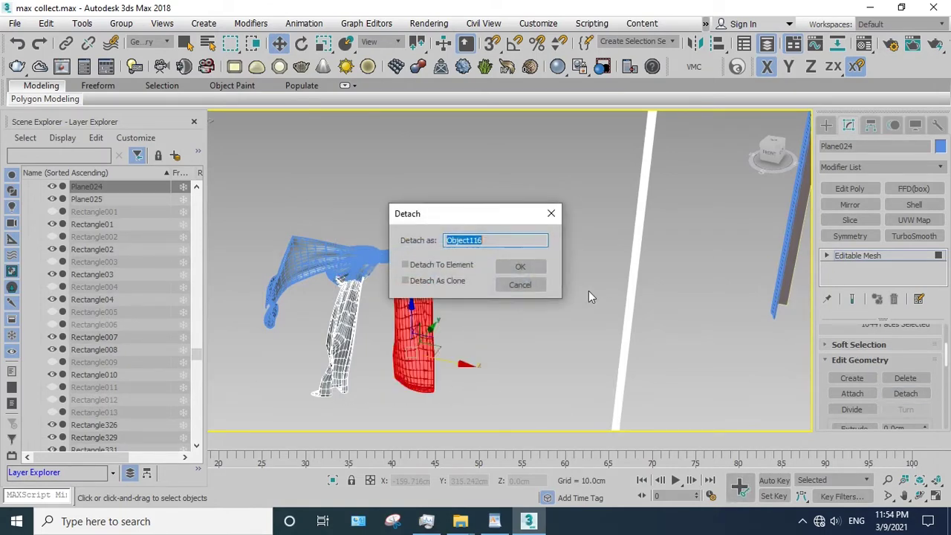
left_click(528, 267)
- Select the new pieces, including Object114 and Plane025, to check the split, then select all of them
left_click(563, 314)
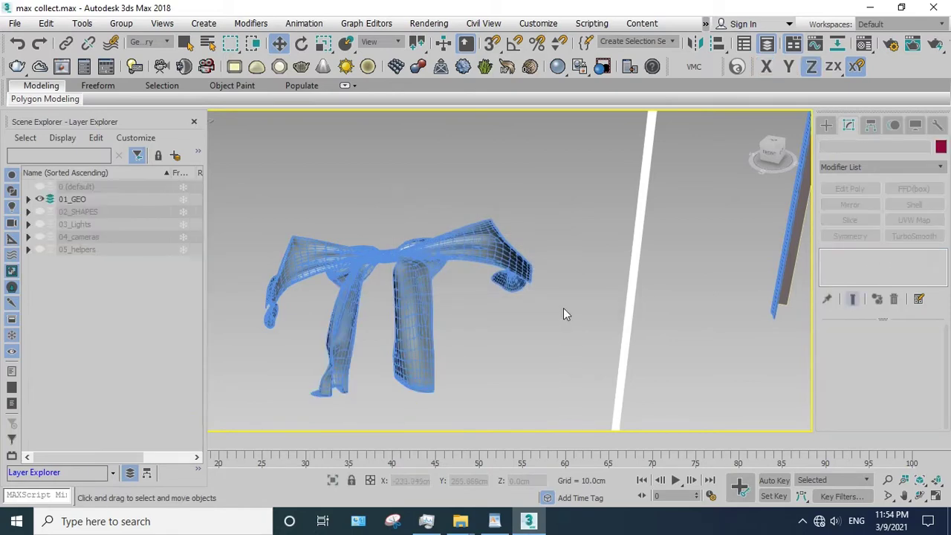
left_click_drag(300, 191, 300, 192)
left_click(323, 265)
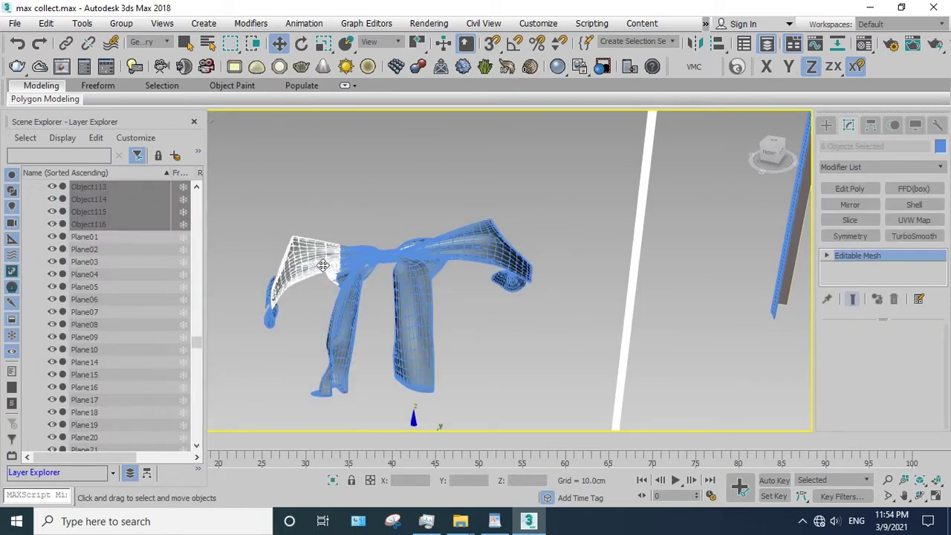
left_click(276, 321)
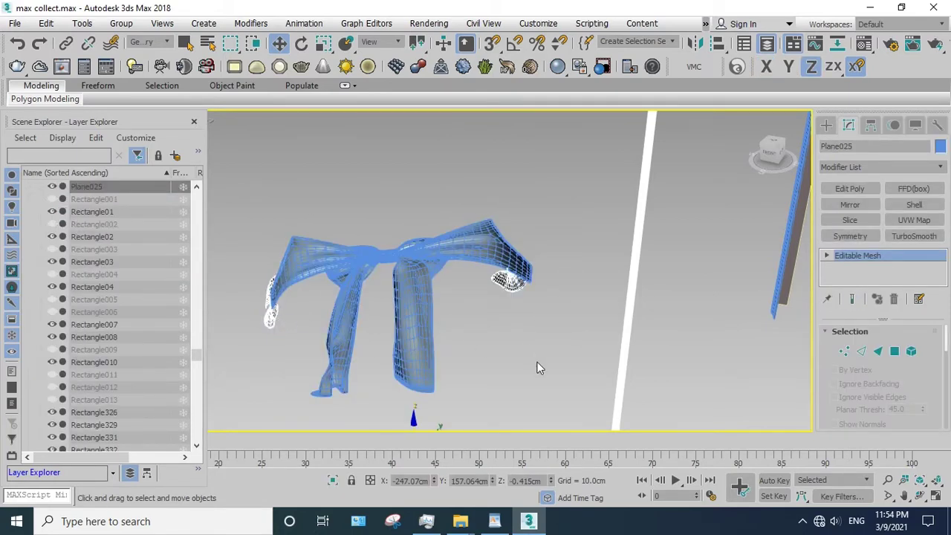
left_click(545, 404)
left_click_drag(236, 181, 236, 181)
- Hide the split mesh pieces and select the floor lamp
right_click(329, 235)
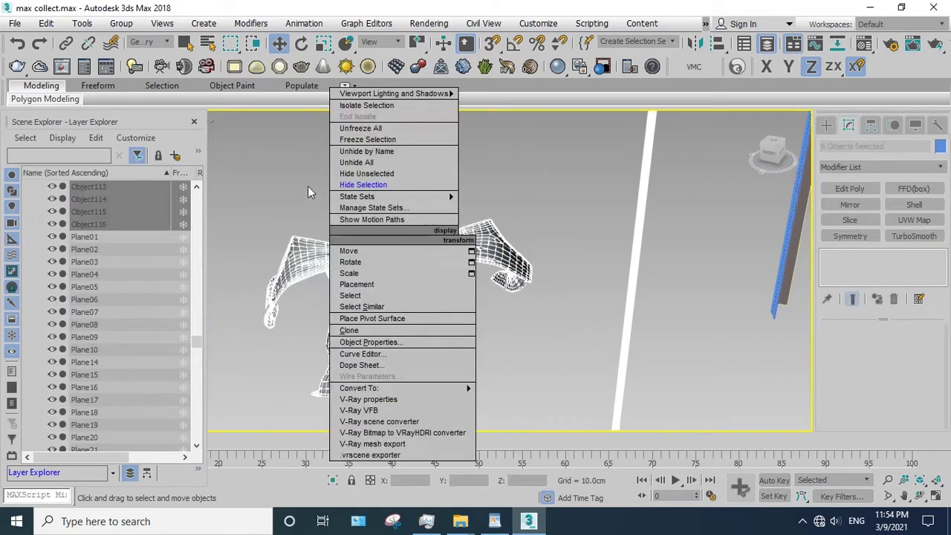
left_click(362, 184)
mouse_move(501, 228)
middle_mouse_down("alt")
mouse_move(484, 263)
mouse_move(531, 250)
middle_mouse_up("alt")
left_click(530, 246)
left_click(920, 496)
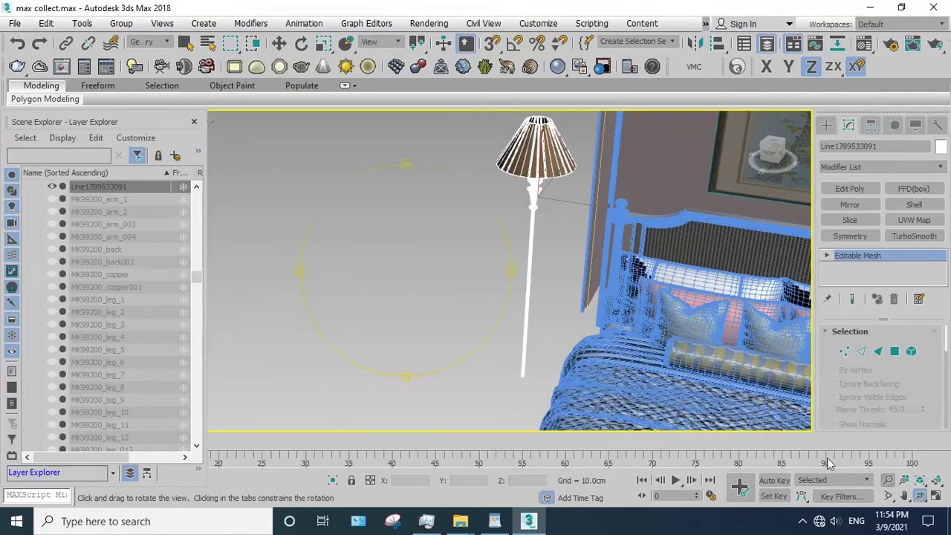
mouse_move(483, 303)
left_mouse_down()
mouse_move(548, 276)
mouse_move(530, 206)
mouse_move(454, 253)
mouse_move(505, 278)
left_mouse_up()
right_click(505, 278)
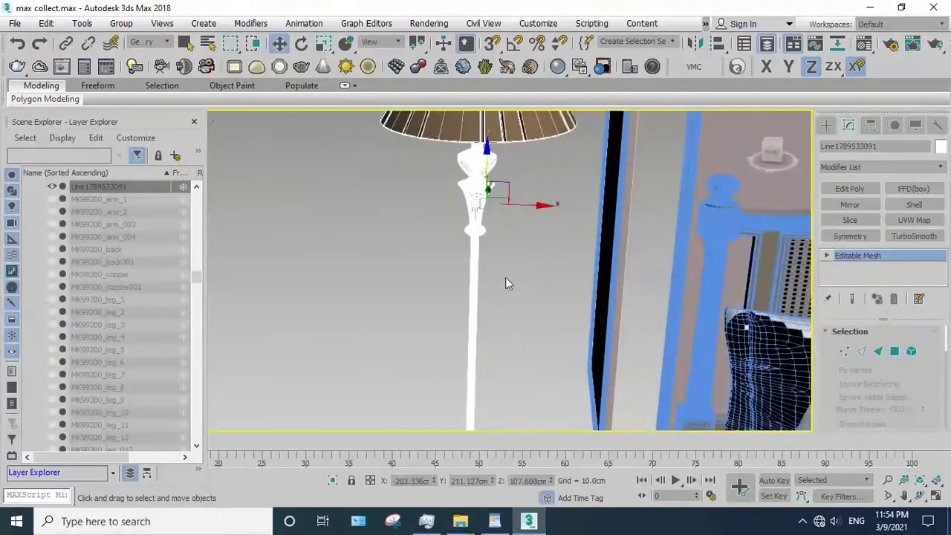
left_click(505, 278)
left_click(483, 263)
- Try element and polygon selections on the lamp, picking bands of the stem
key("5")
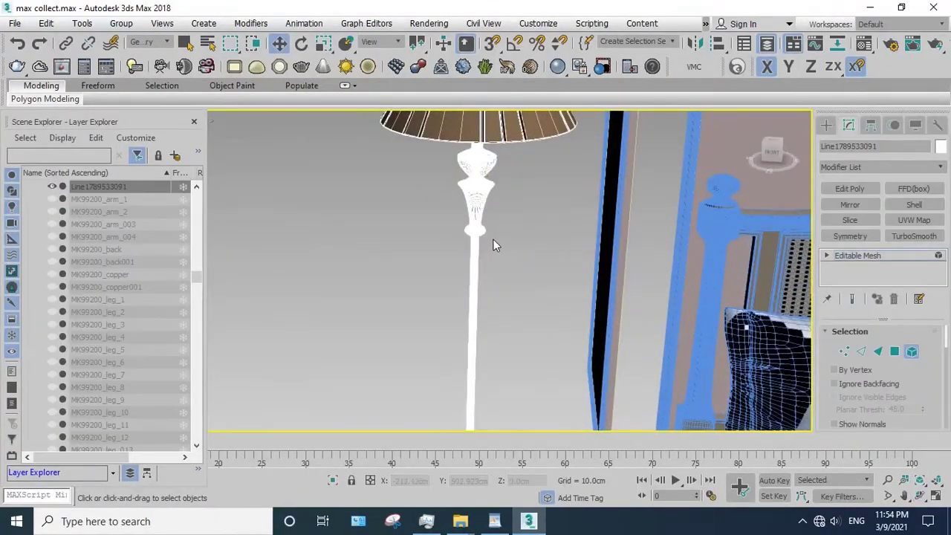
left_click(450, 212)
left_click(483, 173, "alt")
scroll(484, 173, "up", 2)
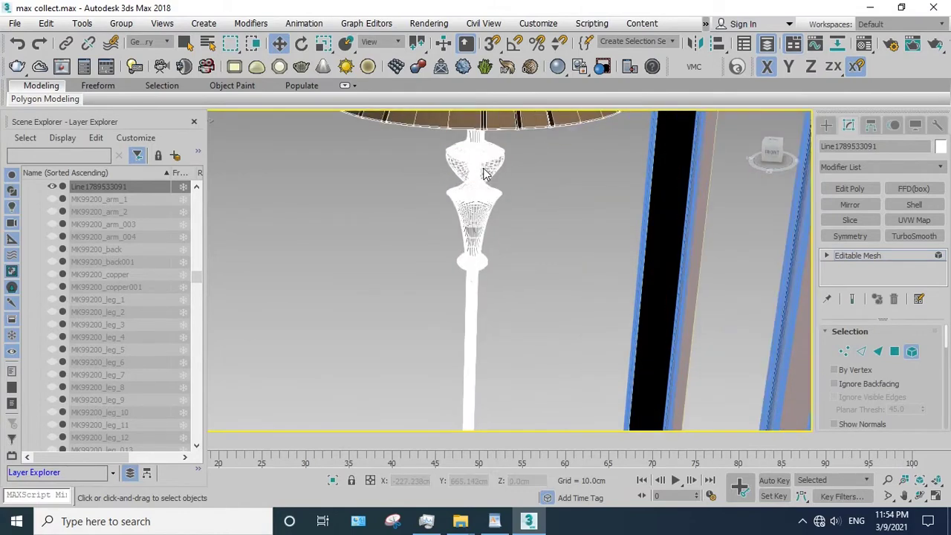
left_click(481, 191)
key("4")
left_click(476, 214)
scroll(483, 222, "up", 2)
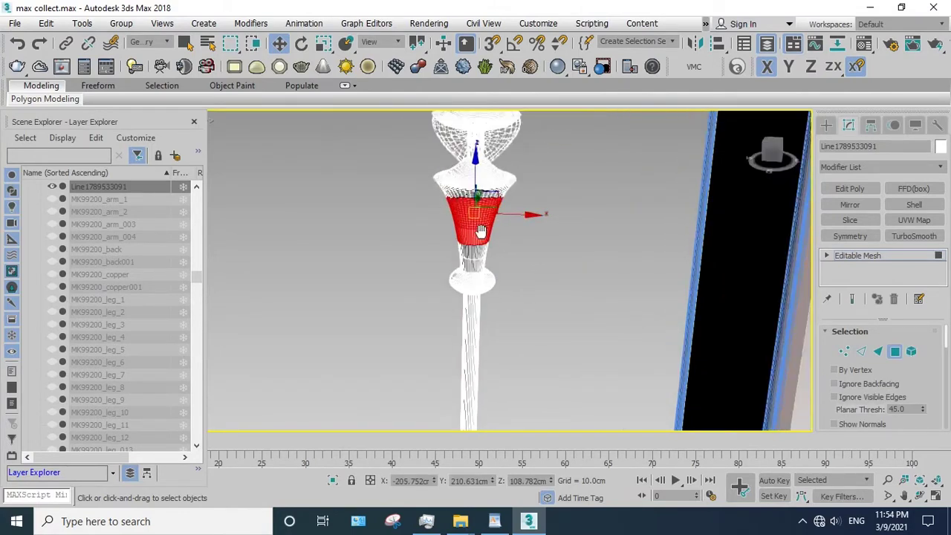
scroll(512, 260, "up", 1)
scroll(521, 279, "down", 2)
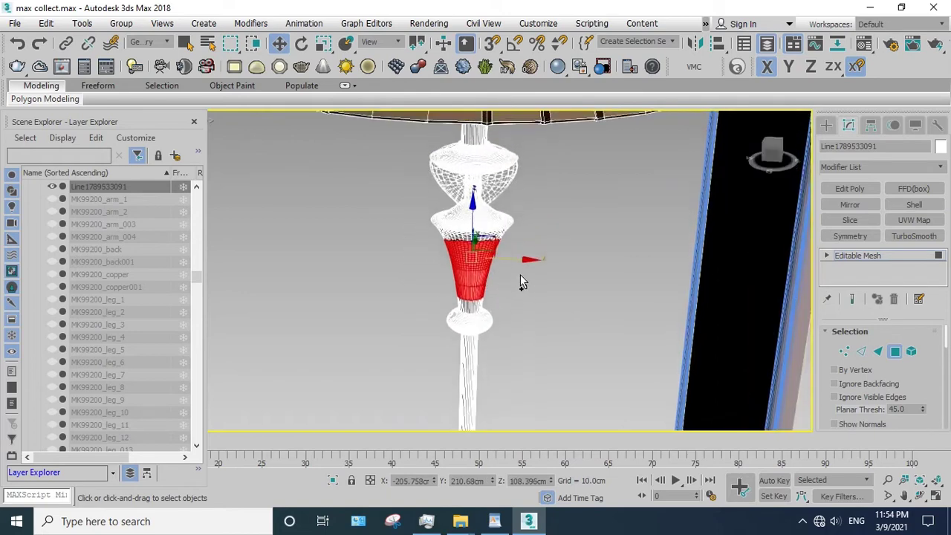
left_click(449, 218, "ctrl")
scroll(480, 238, "up", 3)
scroll(494, 312, "down", 2)
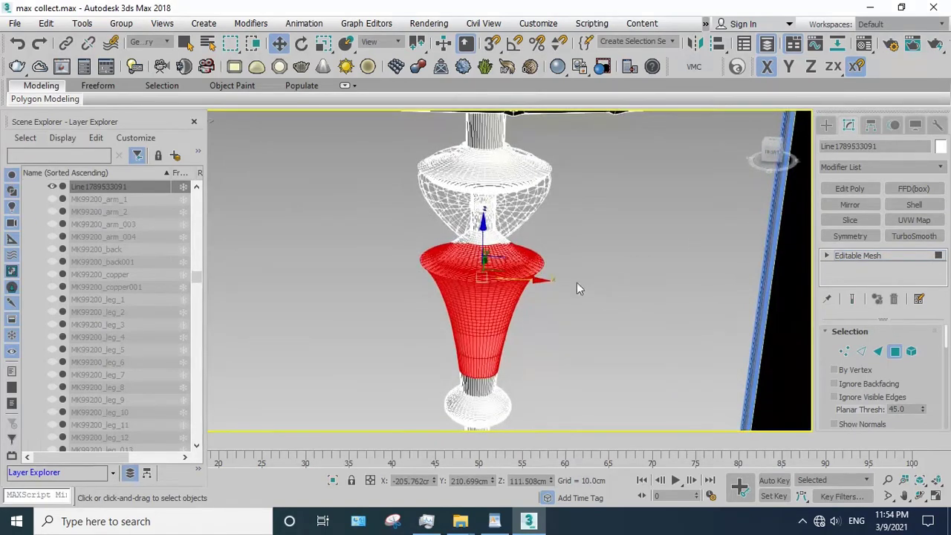
- Select the lamp body element, test-move it aside, then undo the move and restore the selection
key("5")
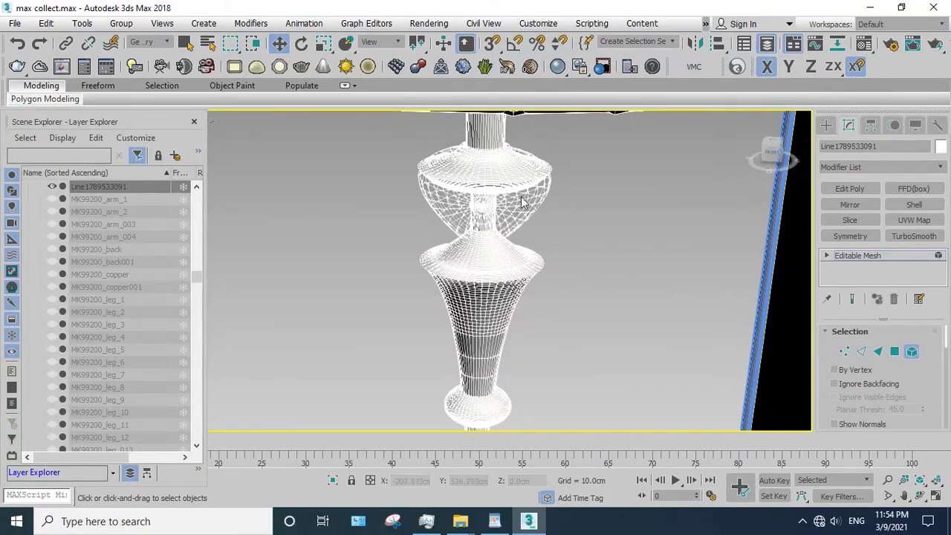
left_click(484, 194)
scroll(494, 181, "down", 3)
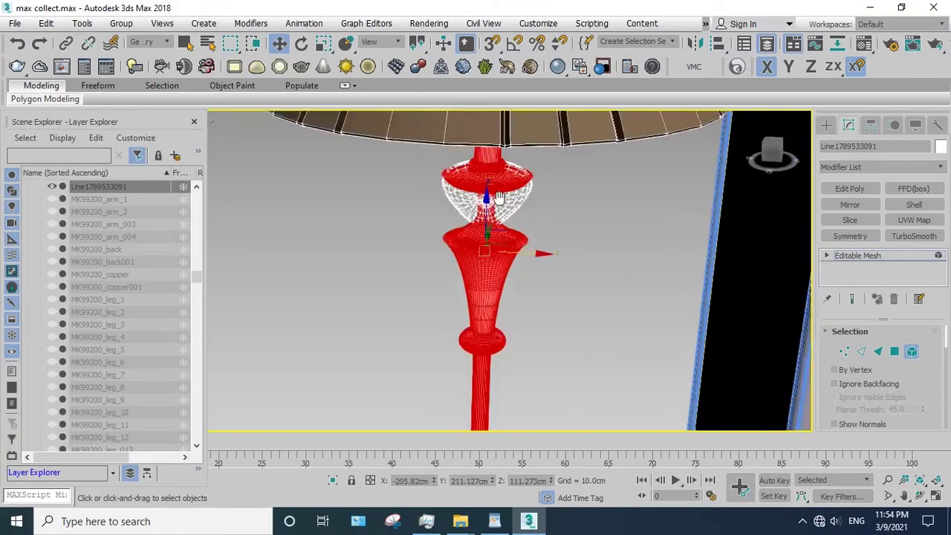
scroll(527, 275, "up", 3)
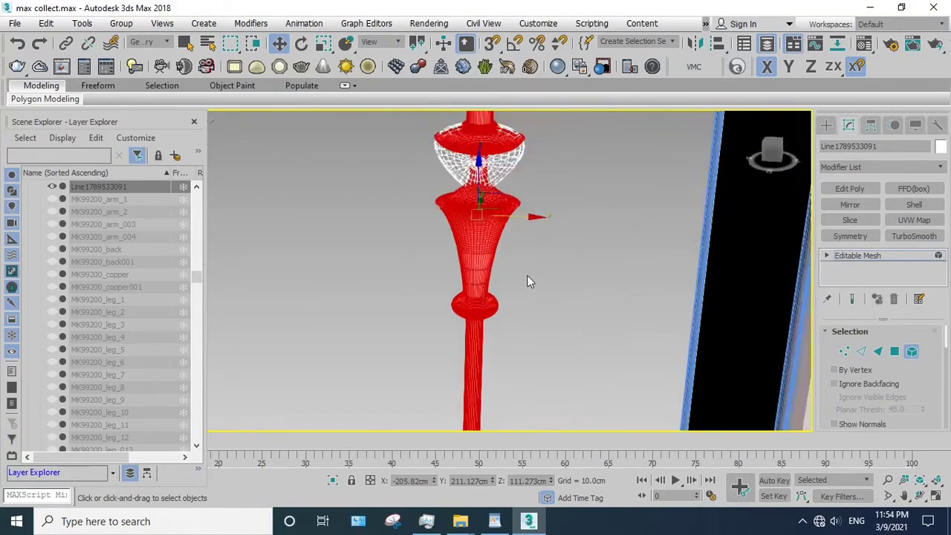
left_click_drag(510, 215, 356, 223)
scroll(448, 240, "down", 3)
key("ctrl+z")
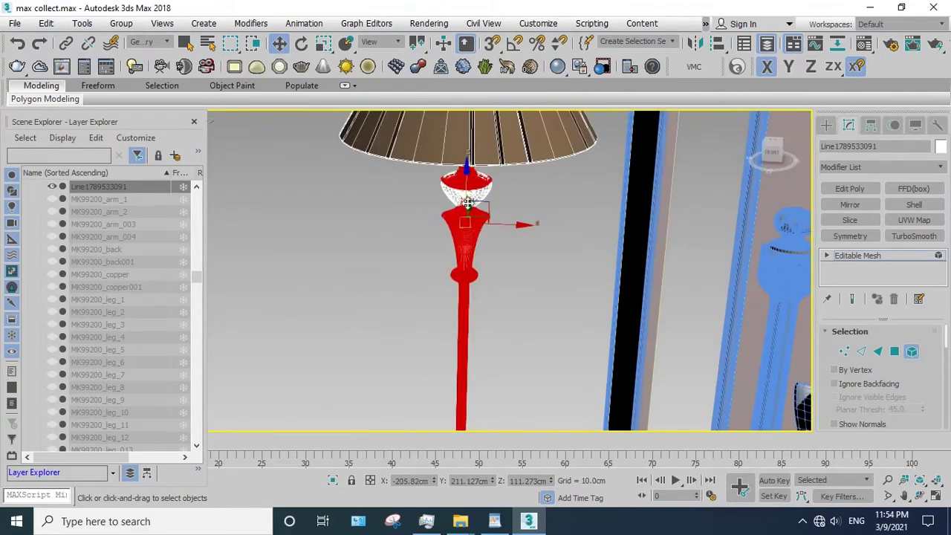
key("ctrl+z")
scroll(475, 236, "down", 2)
key("ctrl+y")
scroll(481, 239, "up", 1)
scroll(480, 239, "up", 2)
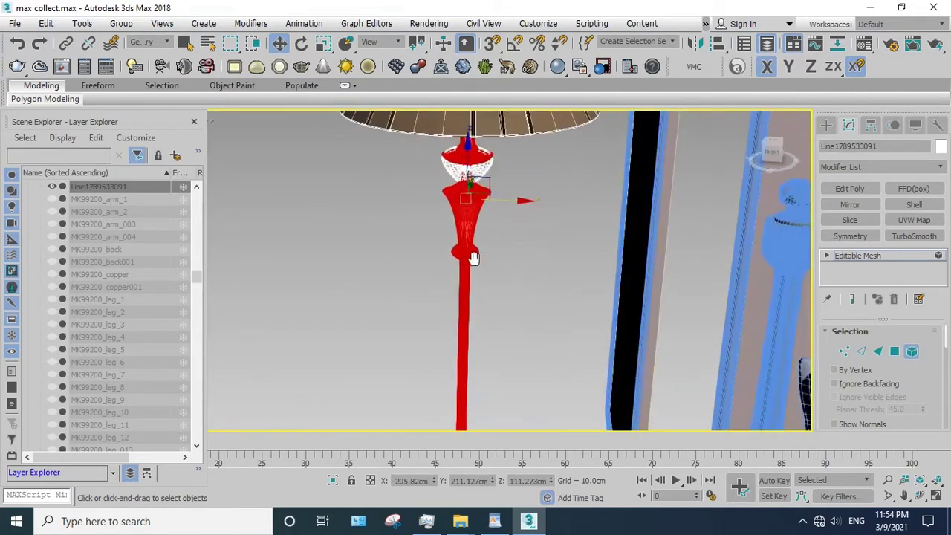
- Box-select only the lamp stem's faces and detach them as a new object
key("4")
left_click_drag(504, 275, 418, 338)
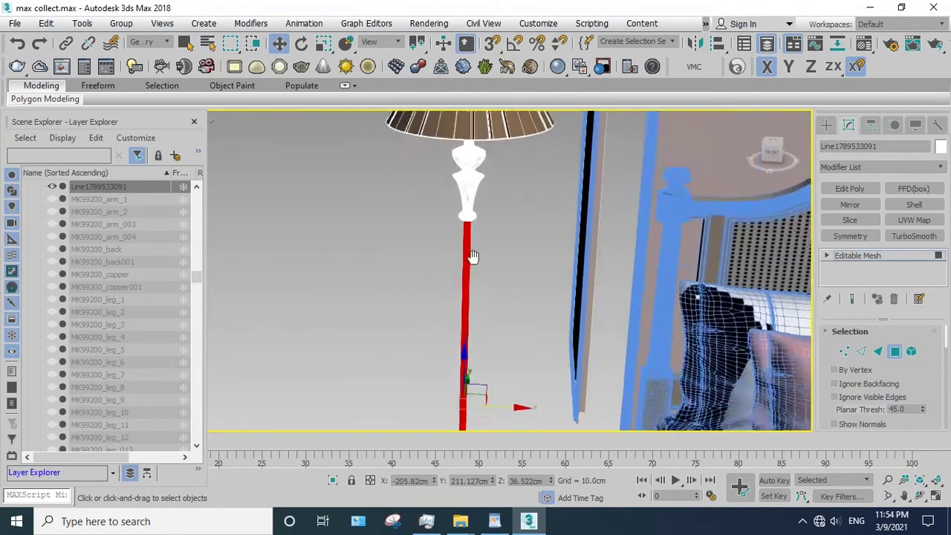
middle_click_drag(471, 259, 492, 272, "alt")
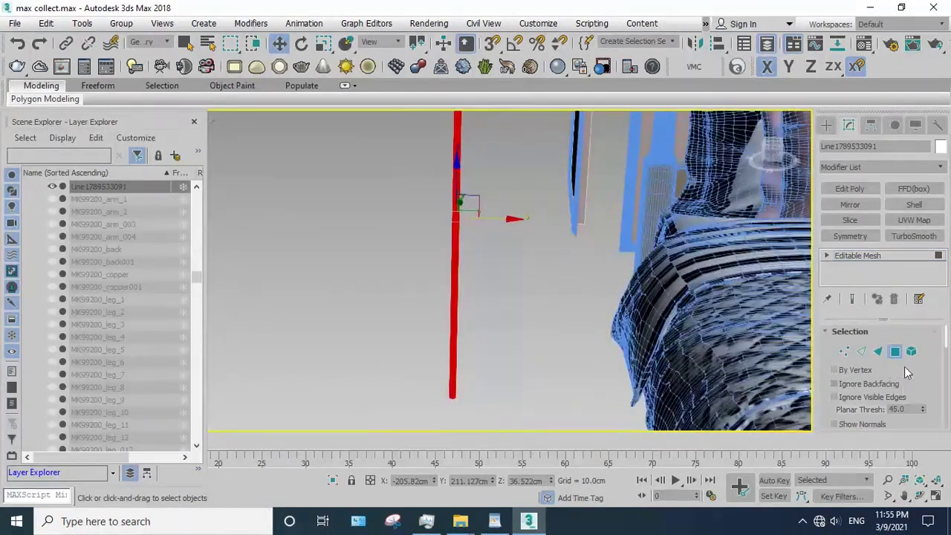
scroll(925, 379, "down", 2)
scroll(918, 375, "down", 2)
scroll(911, 373, "down", 2)
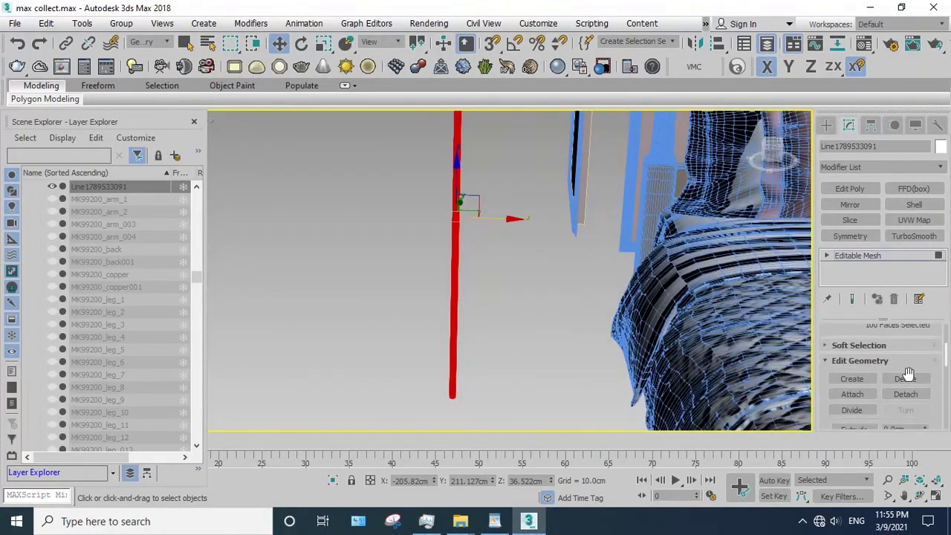
left_click(905, 394)
left_click(524, 267)
- Orbit and pan back to the lamp and box-select the vase body faces
middle_click_drag(508, 386, 458, 242, "alt")
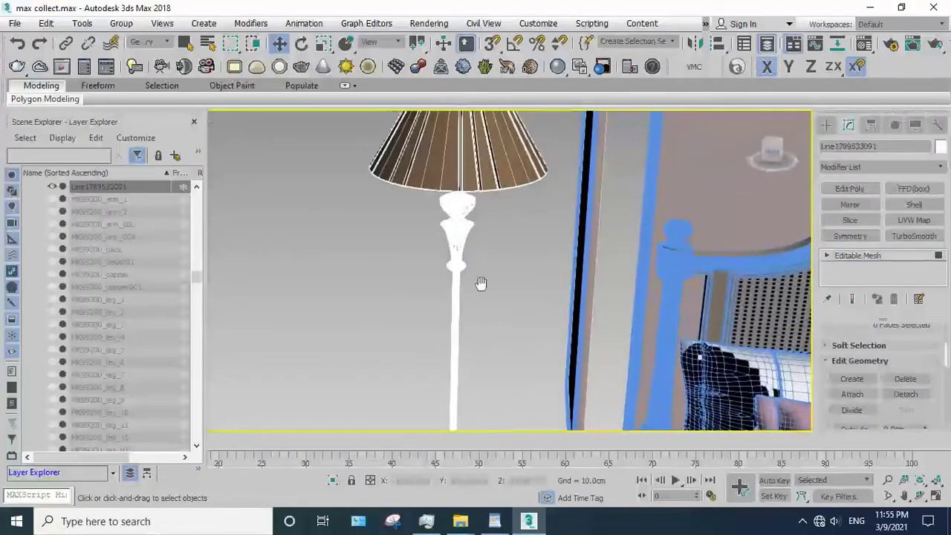
left_click_drag(458, 242, 371, 382)
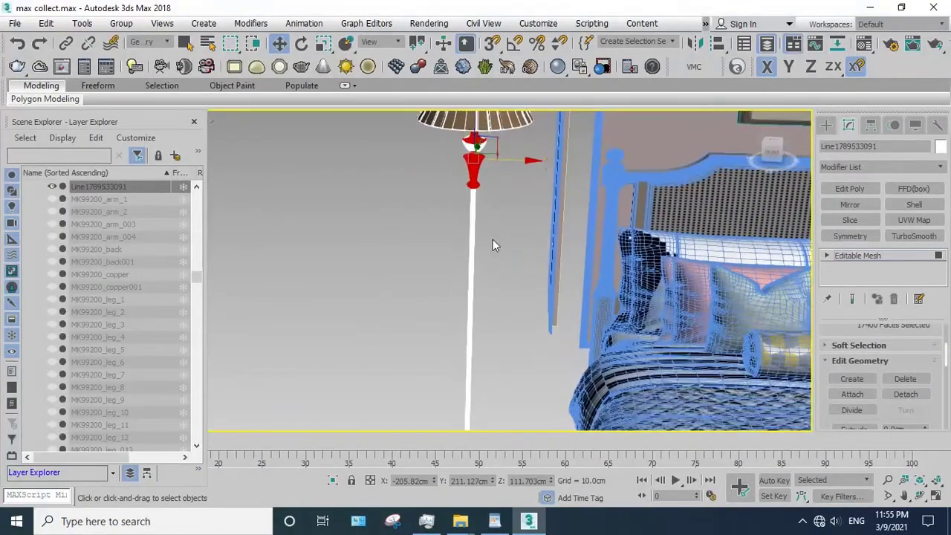
middle_click_drag(493, 239, 440, 367, "alt")
scroll(563, 123, "up", 2)
scroll(520, 157, "up", 3)
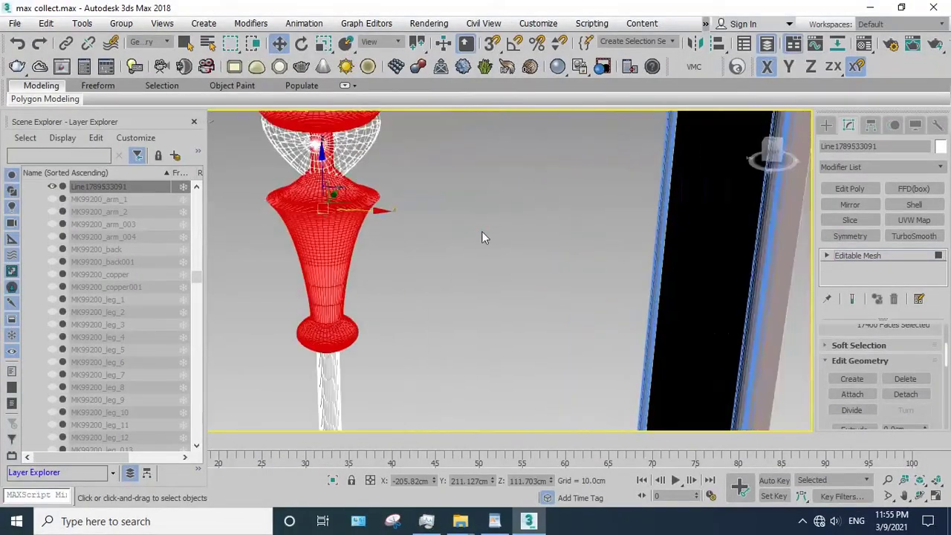
middle_click_drag(484, 235, 573, 298)
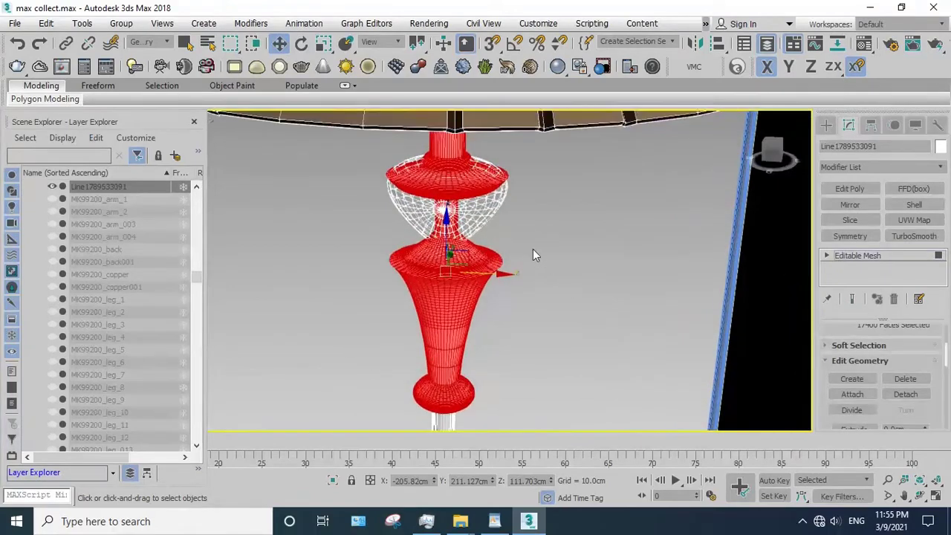
left_click_drag(379, 212, 362, 211)
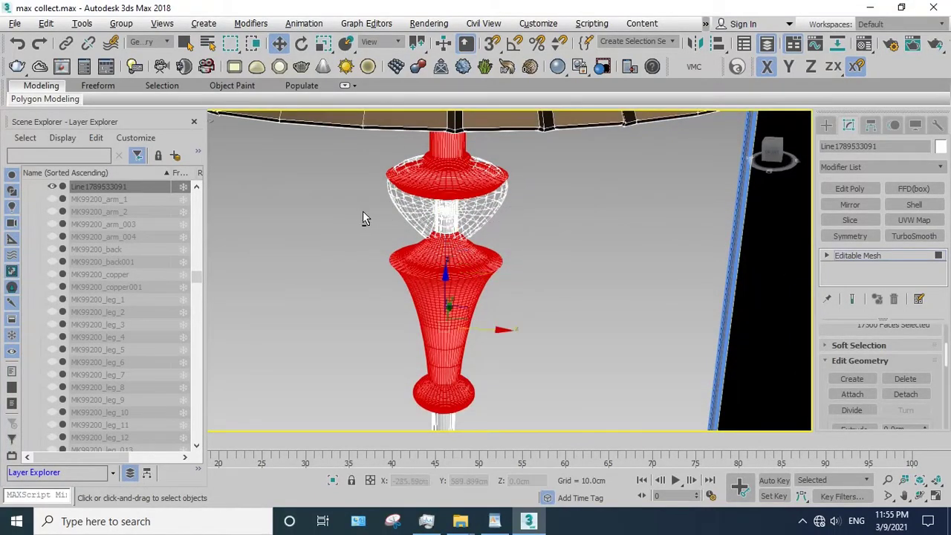
- Detach the vase faces as Object118, then exit face editing and nudge the lamp to check
scroll(362, 211, "down", 2)
middle_click_drag(363, 212, 467, 178)
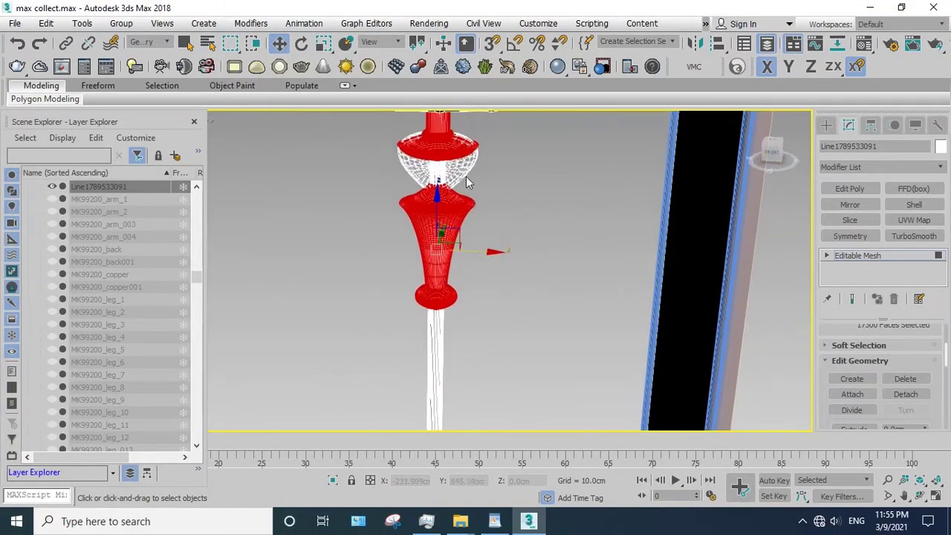
mouse_move(508, 232)
left_mouse_down()
mouse_move(437, 188)
mouse_move(534, 244)
left_mouse_up()
scroll(535, 228, "up", 3)
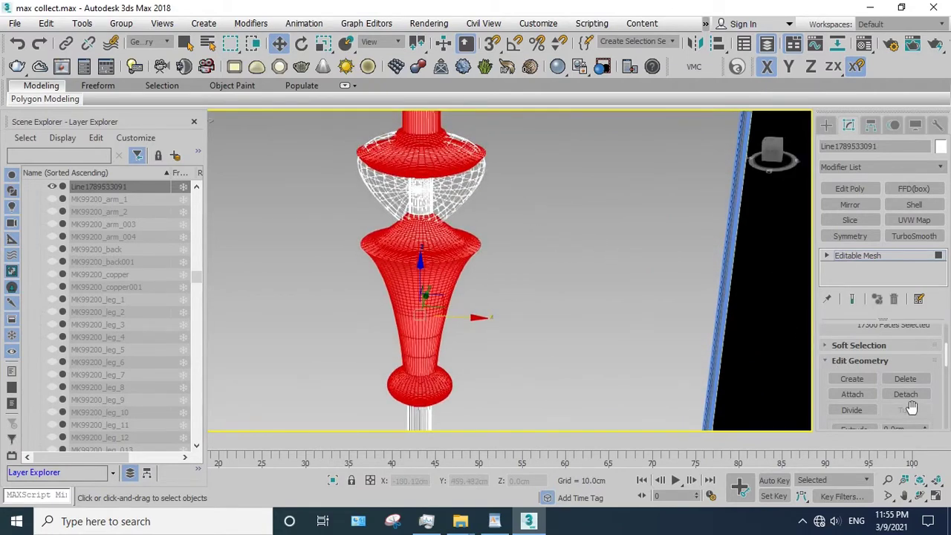
scroll(525, 230, "down", 2)
scroll(514, 249, "down", 2)
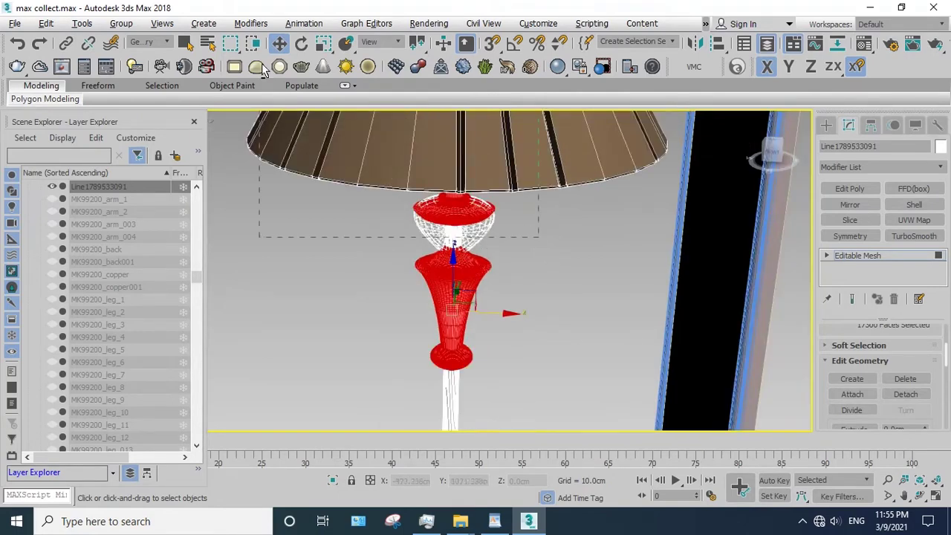
scroll(520, 255, "down", 3)
scroll(521, 255, "down", 1)
scroll(518, 267, "down", 1)
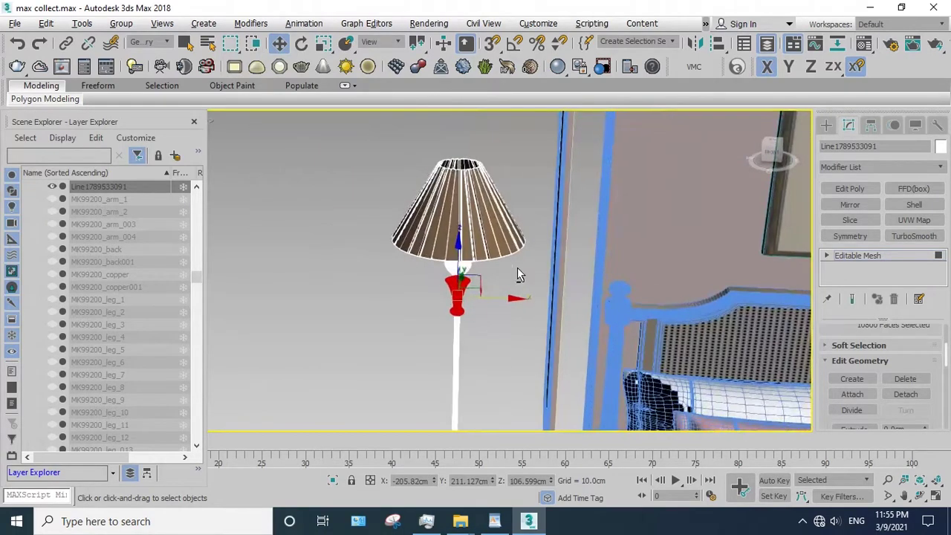
left_click(906, 401)
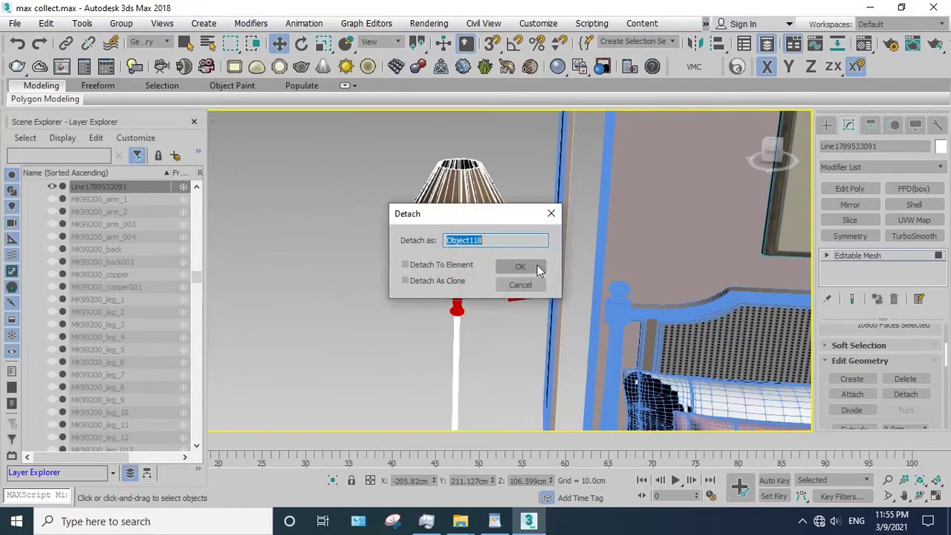
left_click(533, 268)
left_click(851, 257)
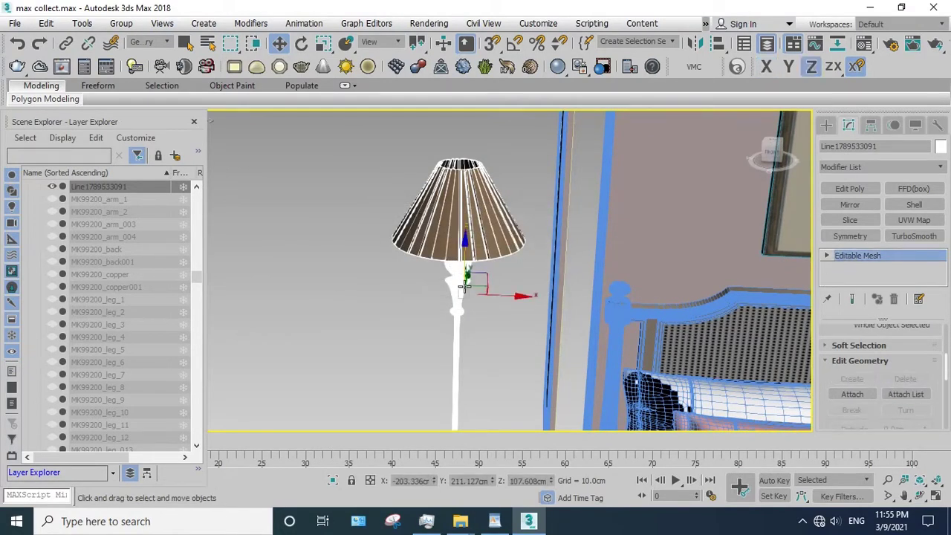
left_click_drag(499, 299, 458, 303)
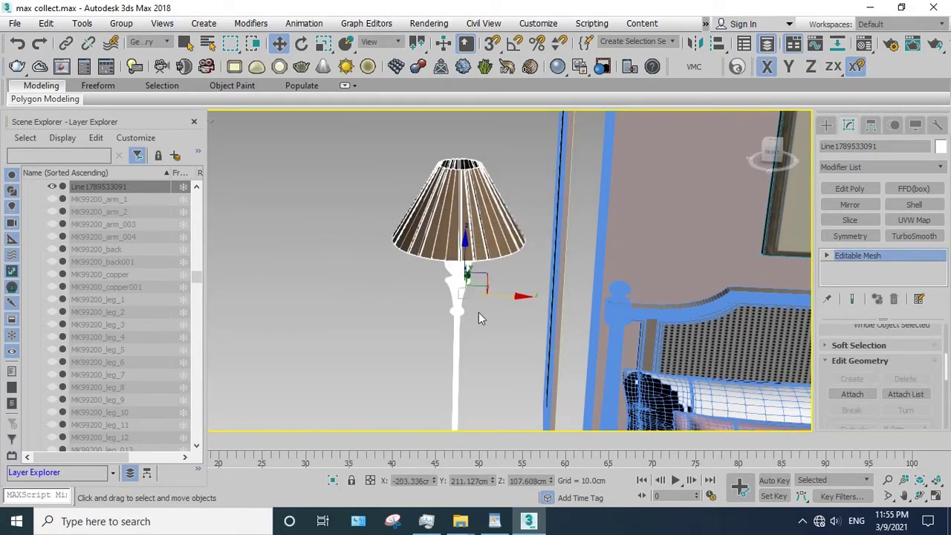
- Hide the detached lamp part and the remaining lamp stand objects
right_click(434, 269)
left_click(465, 221)
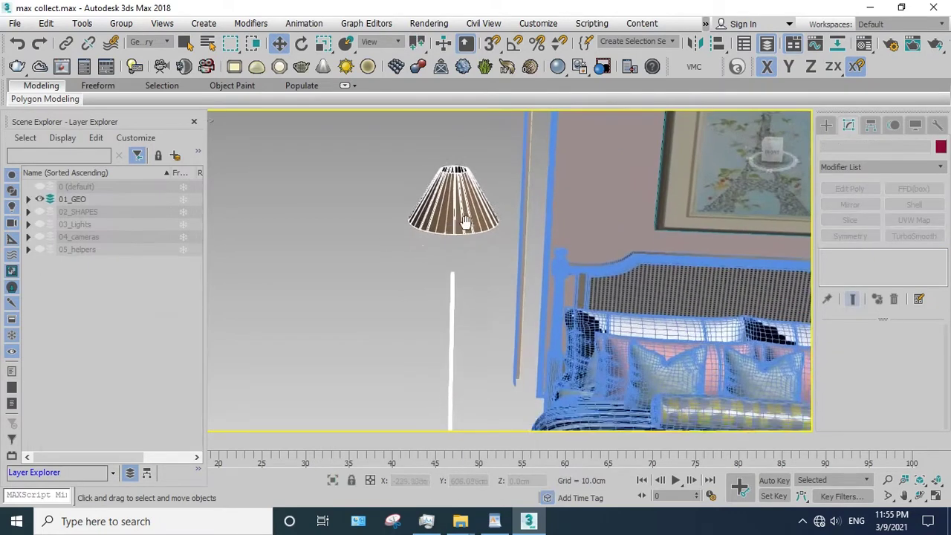
left_click(463, 215)
right_click(436, 277)
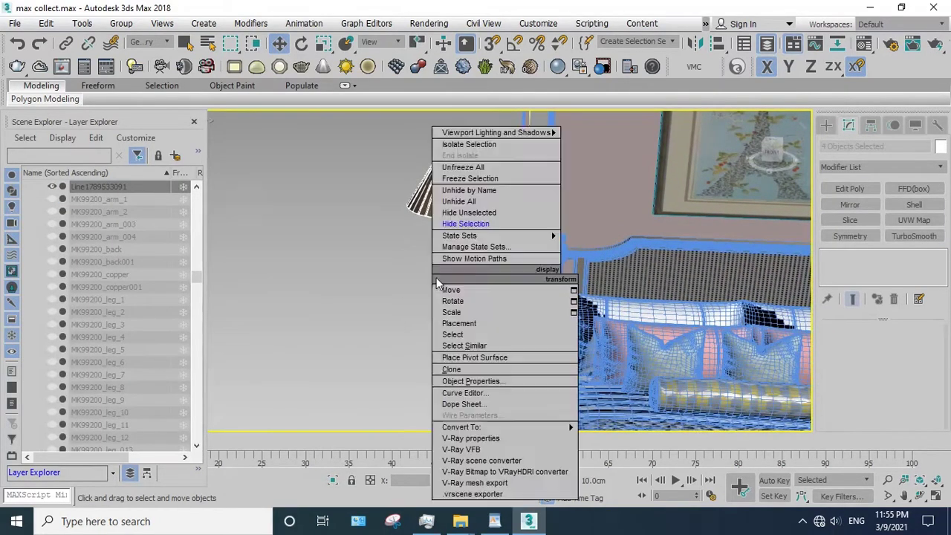
left_click(463, 221)
scroll(442, 204, "up", 2)
scroll(468, 209, "up", 2)
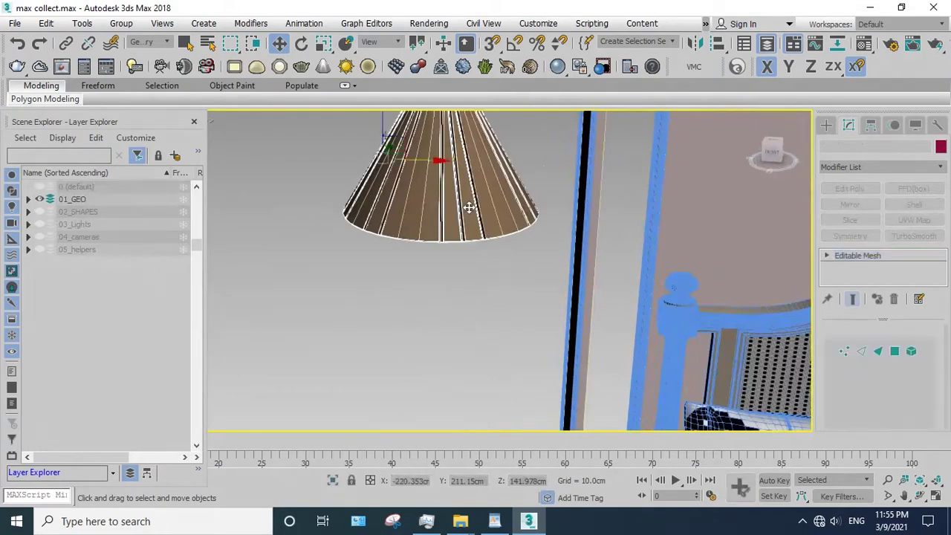
- Select the lampshade and orbit in close until the cone's top is in view
left_click(468, 216)
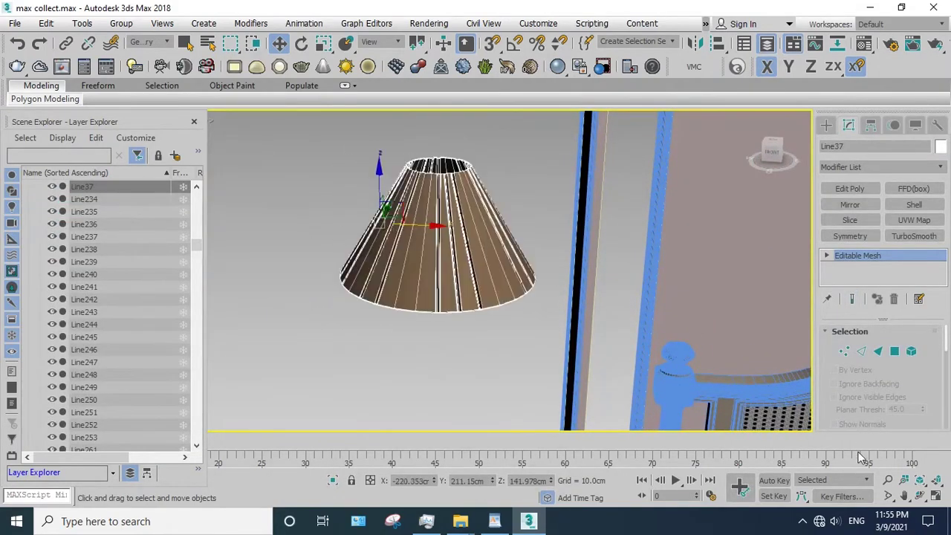
left_click(917, 501)
left_click_drag(446, 245, 452, 240)
scroll(451, 240, "up", 5)
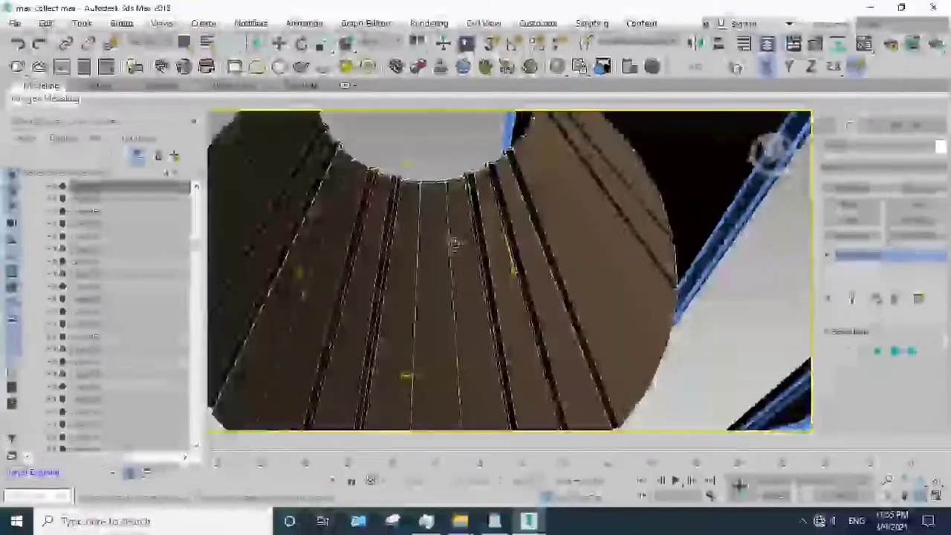
scroll(437, 181, "down", 5)
mouse_move(437, 182)
left_mouse_down()
mouse_move(419, 230)
mouse_move(412, 298)
left_mouse_up()
right_click(413, 298)
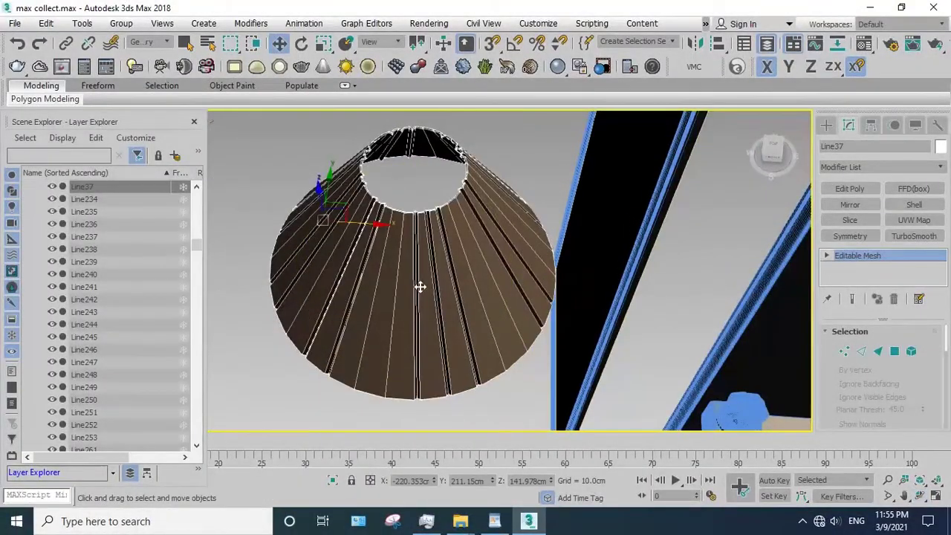
- In Polygon mode, detach a first group of adjacent lampshade strips as a new object
key("4")
left_click(431, 272)
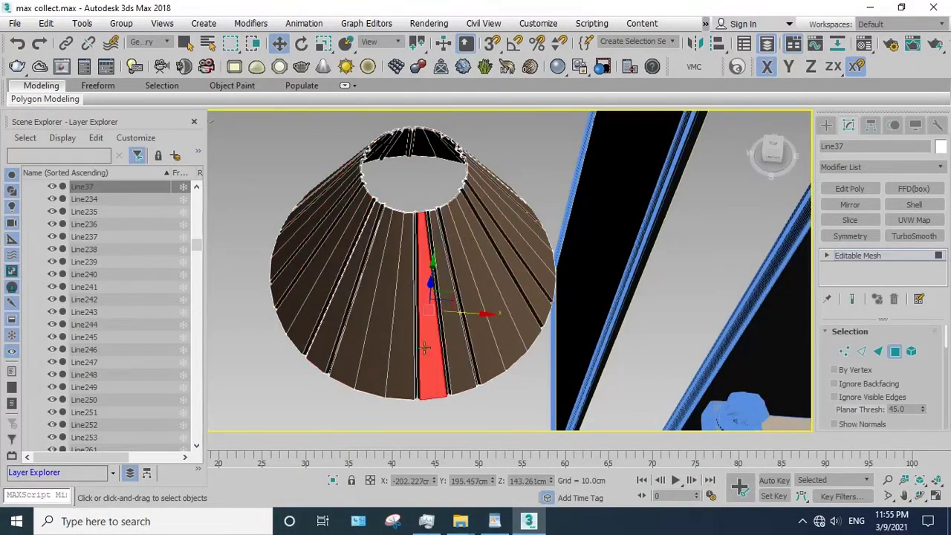
left_click_drag(359, 313, 352, 305)
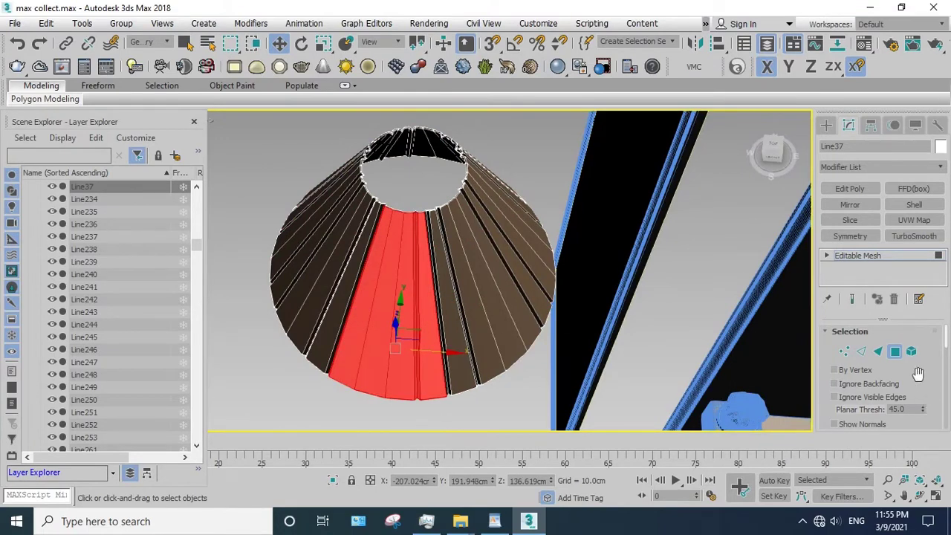
scroll(919, 374, "down", 3)
scroll(919, 374, "down", 3)
left_click(906, 387)
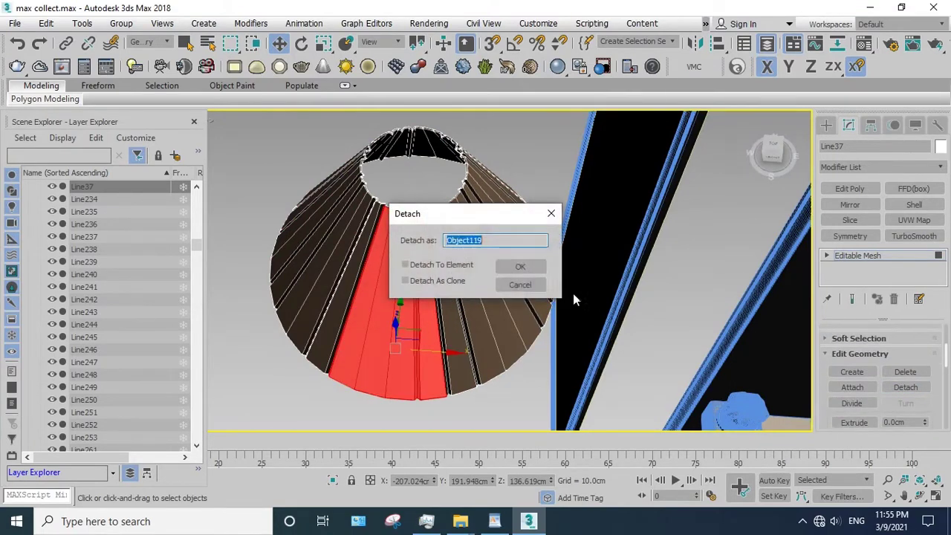
left_click(521, 267)
- Detach four more strip groups from the lampshade's right and left sides
left_click(494, 297)
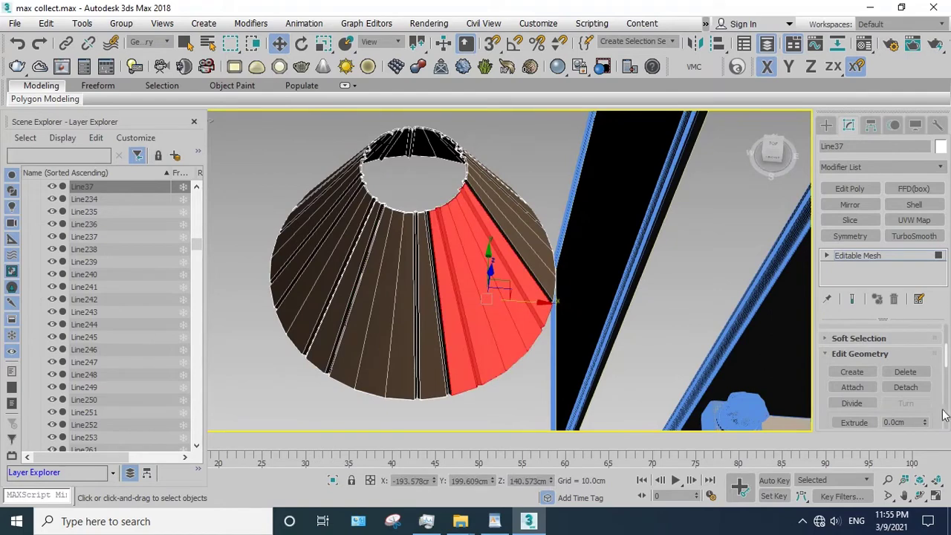
left_click(922, 389)
left_click(520, 267)
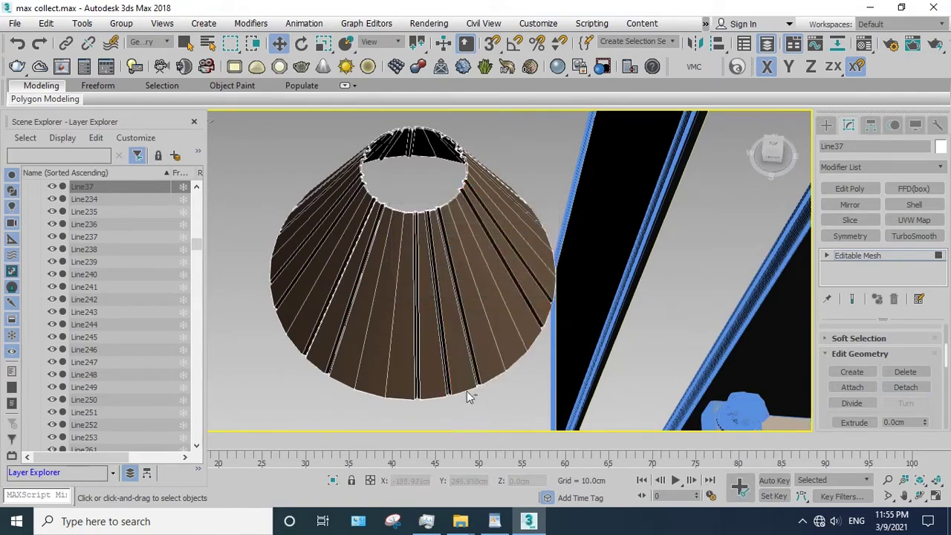
left_click_drag(477, 394, 293, 281)
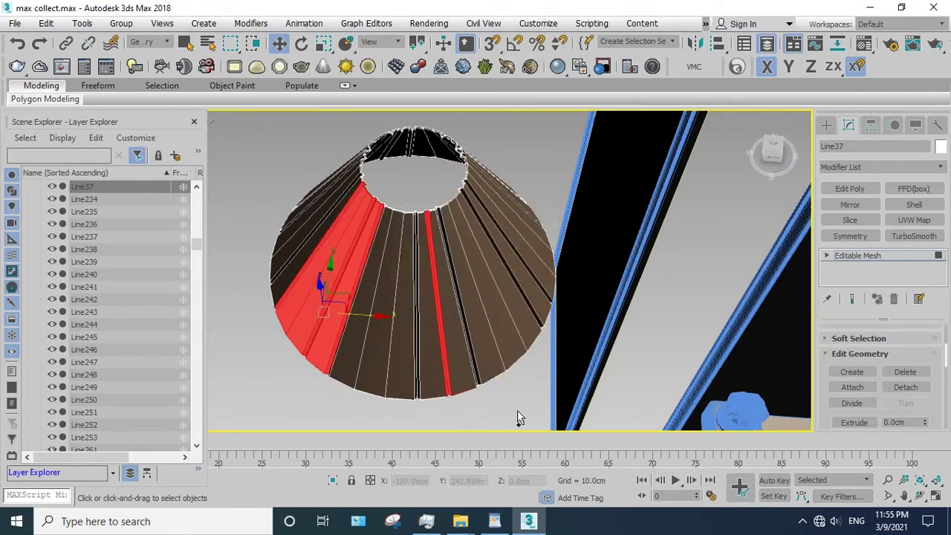
left_click(911, 387)
left_click(519, 268)
left_click_drag(550, 183, 555, 172)
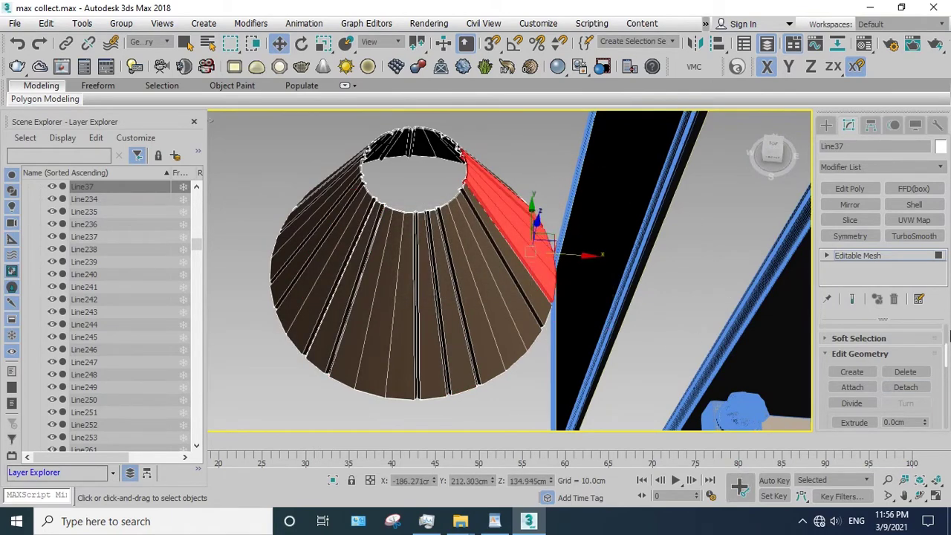
left_click(906, 387)
left_click(521, 267)
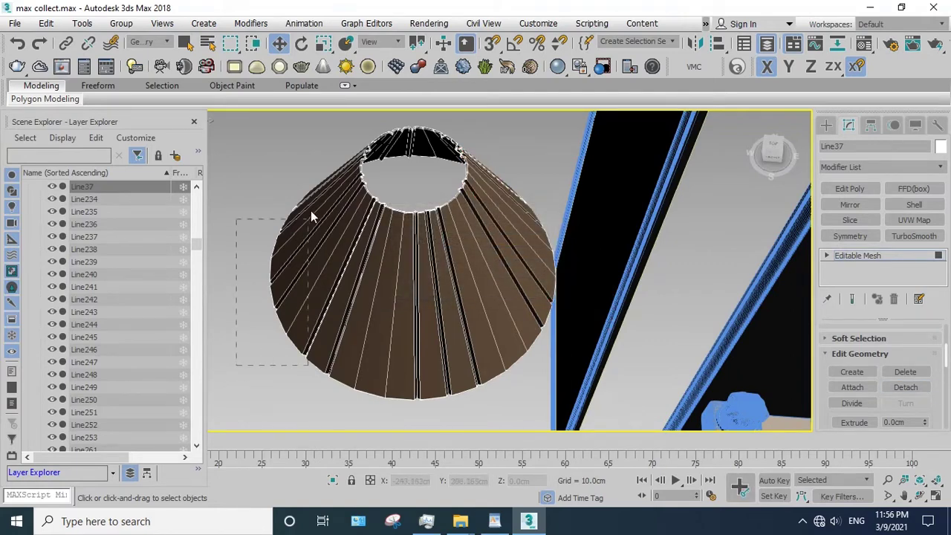
left_click_drag(310, 210, 312, 210)
left_click(906, 387)
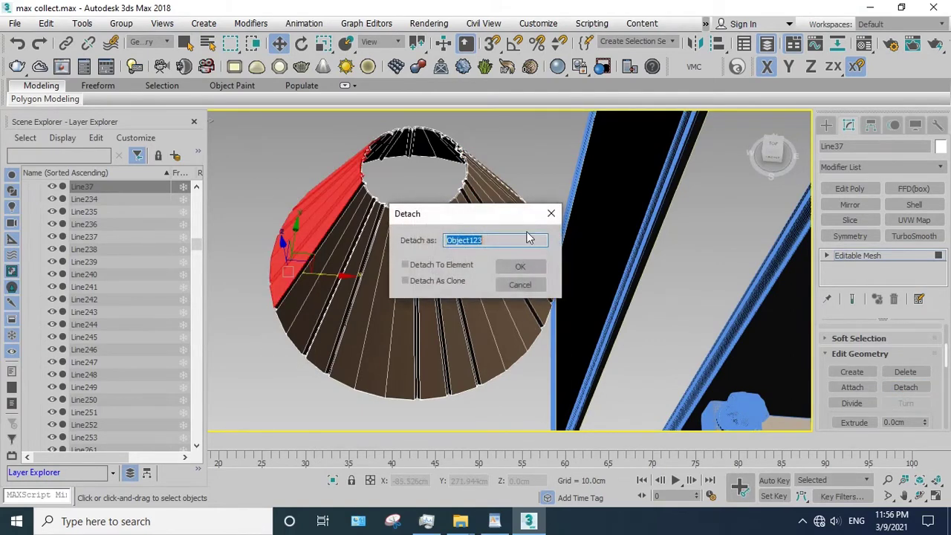
left_click(527, 267)
- From below the lampshade, detach the lower and inner ring faces as a separate object
left_click(919, 496)
left_click_drag(430, 290, 562, 360)
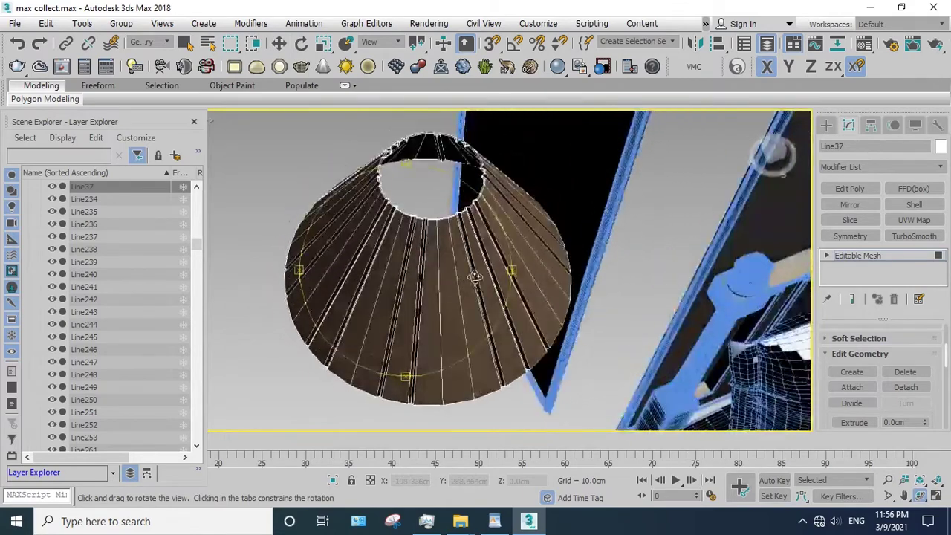
key("w")
scroll(379, 186, "up", 5)
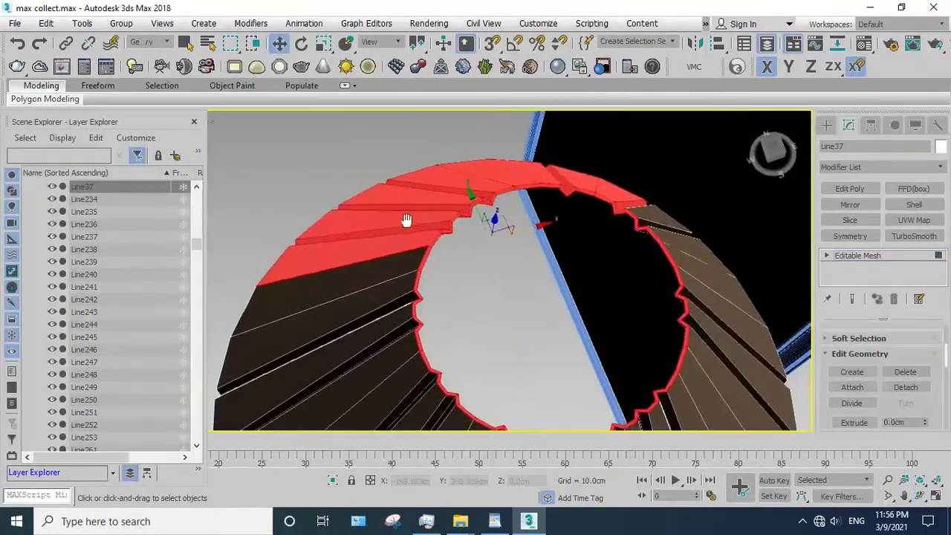
left_click(467, 393)
left_click(427, 420)
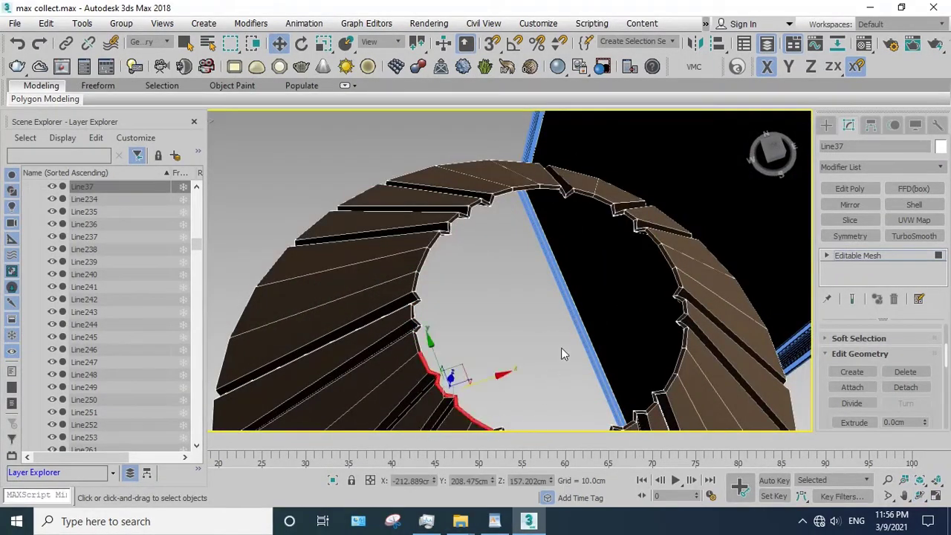
middle_click_drag(562, 352, 528, 304)
middle_click_drag(423, 399, 520, 350)
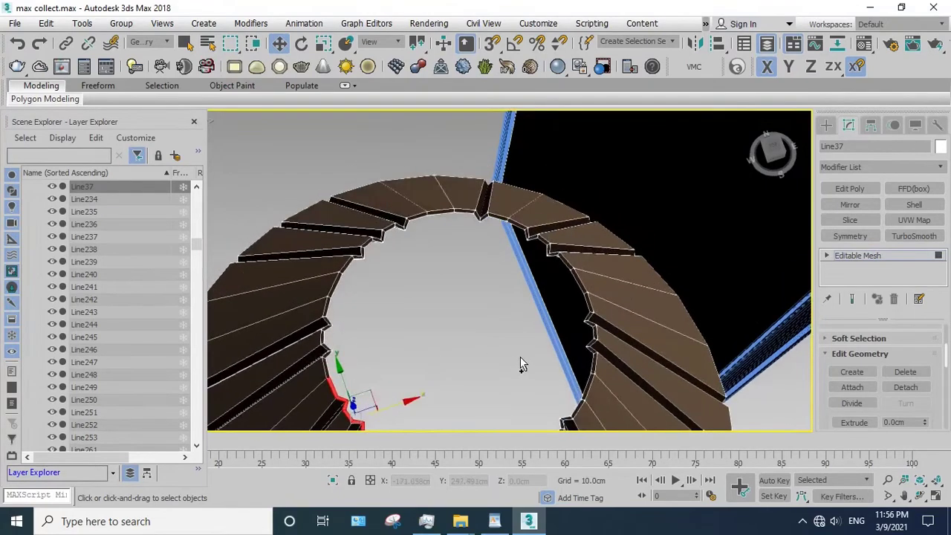
left_click_drag(649, 435, 649, 436)
left_click(906, 387)
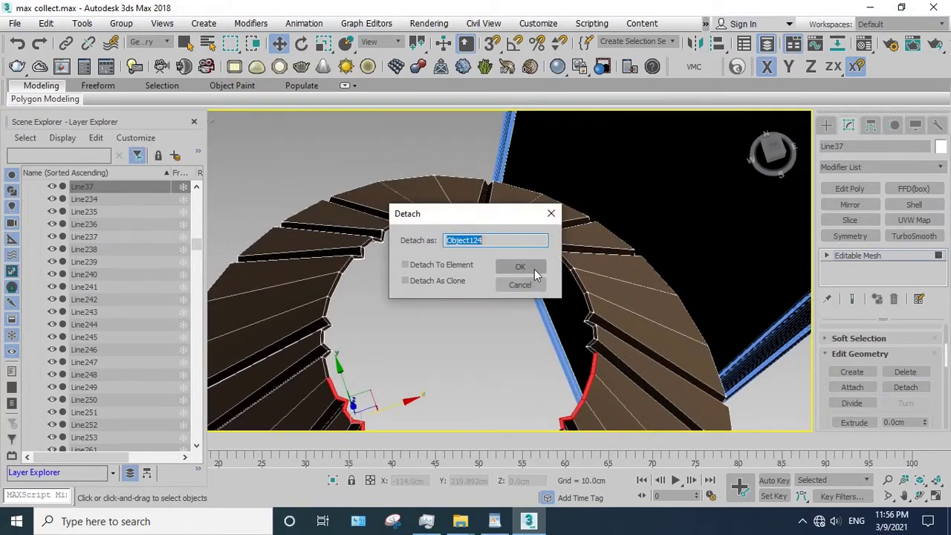
left_click(534, 269)
- Select the upper ring faces, leave face editing, then select all lamp pieces and hide them
left_click(621, 206)
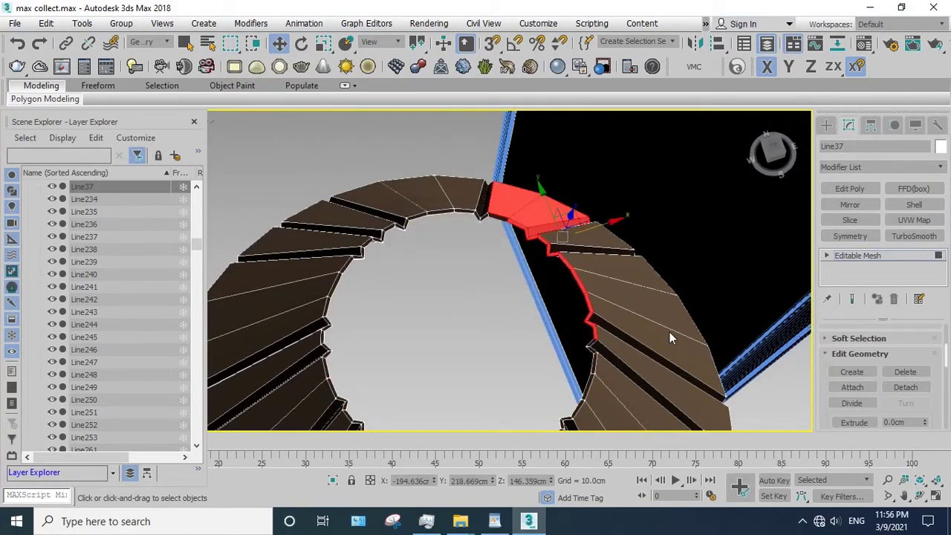
left_click_drag(516, 291, 223, 134, "ctrl")
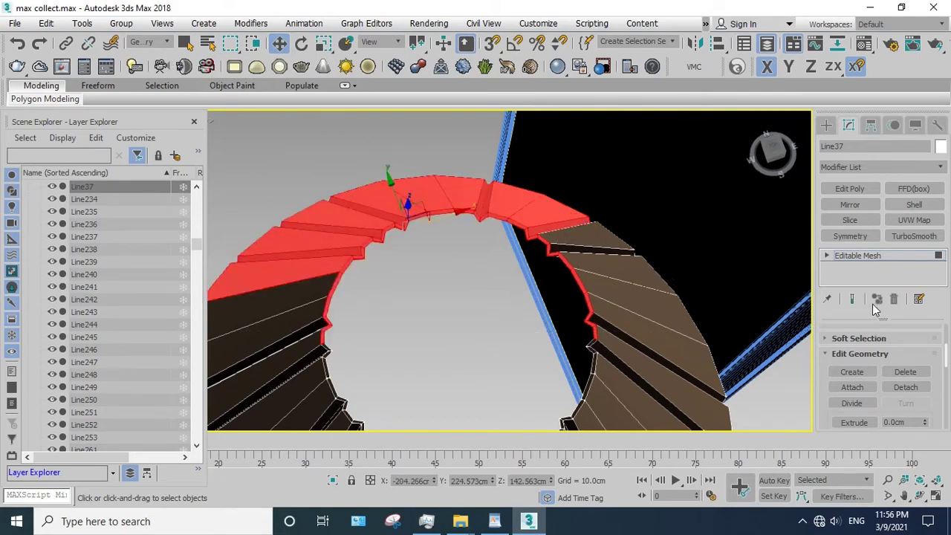
left_click(865, 256)
middle_click_drag(520, 298, 456, 266, "alt")
scroll(457, 265, "down", 5)
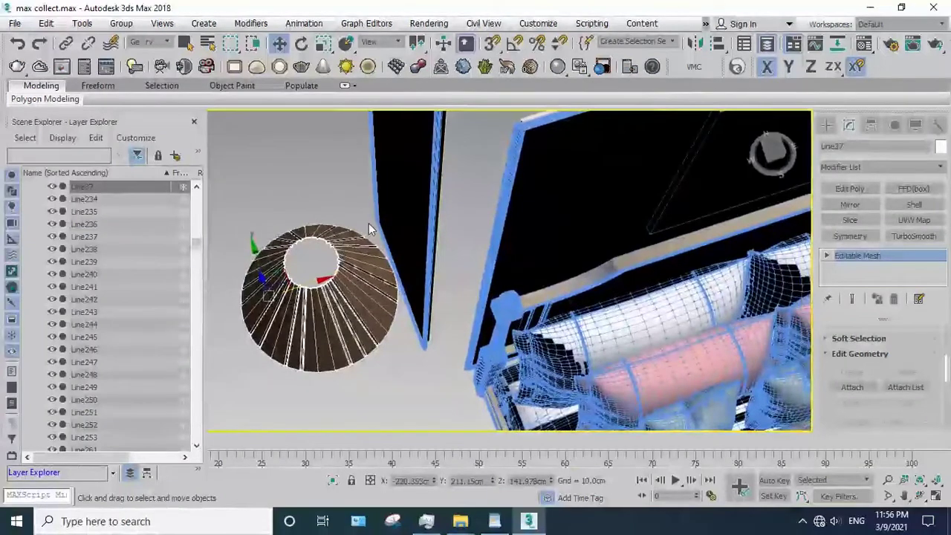
mouse_move(369, 223)
left_mouse_down()
mouse_move(212, 364)
mouse_move(243, 377)
left_mouse_up()
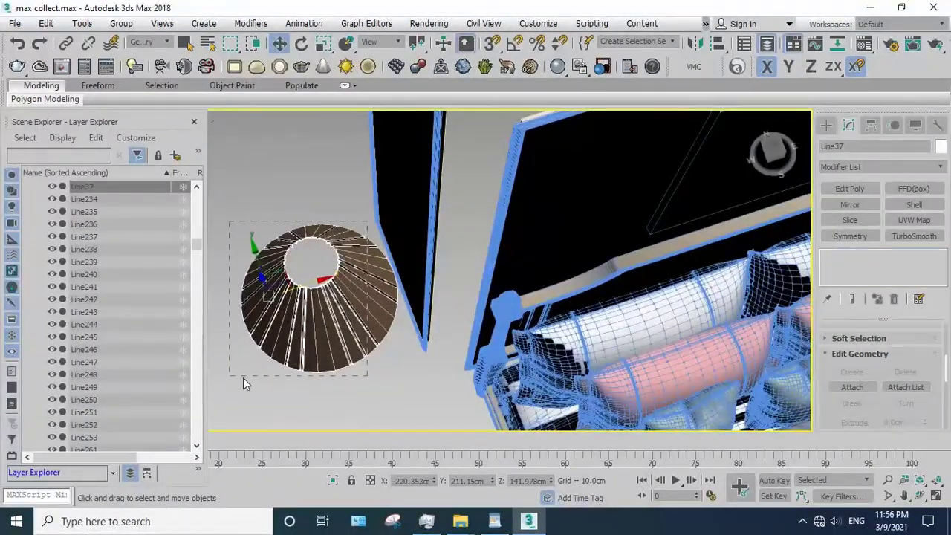
right_click(386, 264)
left_click(385, 211)
- Select Rectangle294579058 near the bed, frame the bed, and select all the bed objects
mouse_move(363, 258)
middle_mouse_down()
mouse_move(332, 291)
mouse_move(344, 255)
middle_mouse_up()
left_click(344, 255)
left_click(919, 496)
left_click_drag(424, 276, 439, 278)
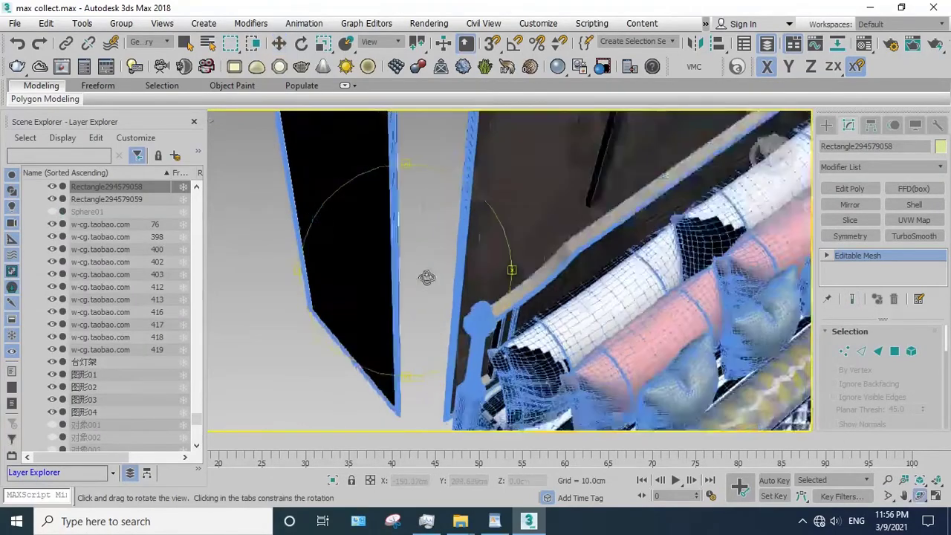
middle_click_drag(404, 253, 435, 275)
scroll(435, 276, "down", 3)
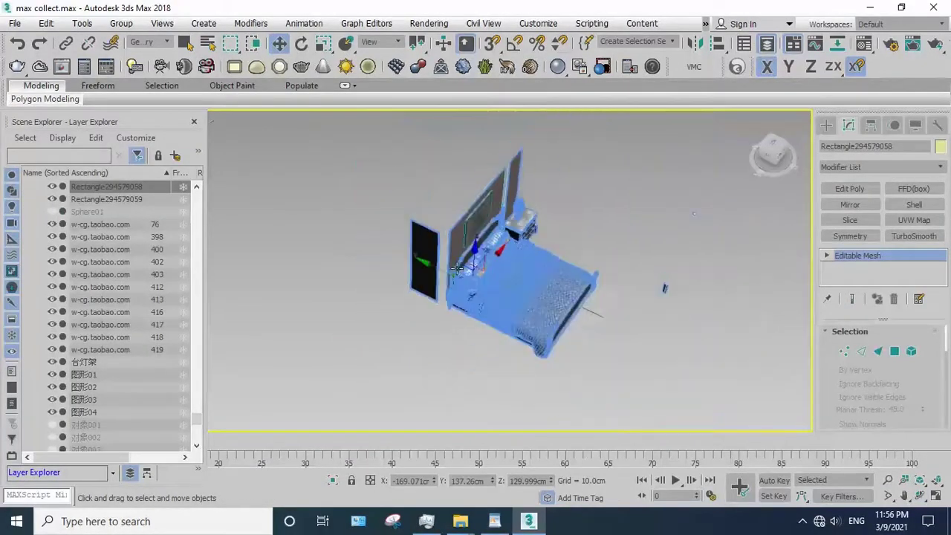
scroll(383, 298, "down", 3)
left_click_drag(667, 159, 666, 159)
- Toggle Affect Pivot Only, then select an object beside the bed and zoom to it
left_click(871, 125)
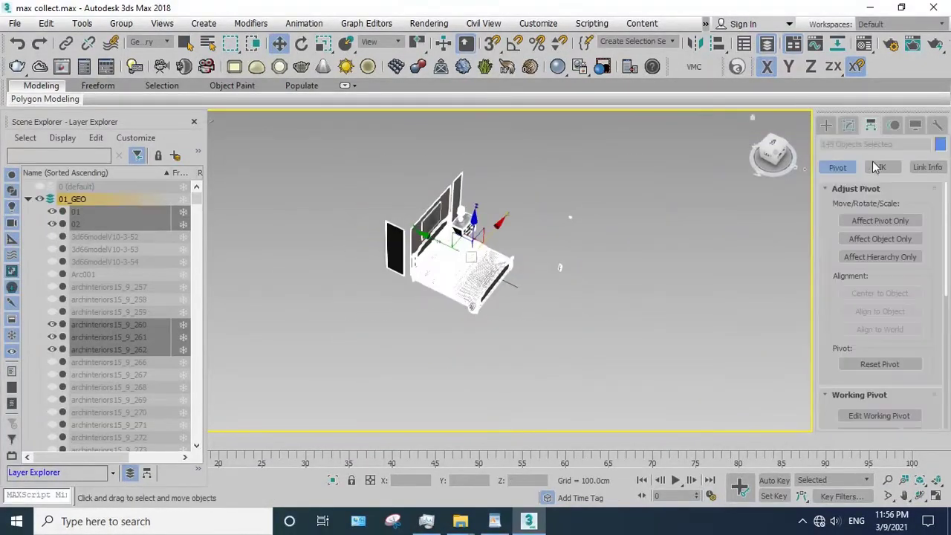
left_click(874, 218)
left_click(872, 293)
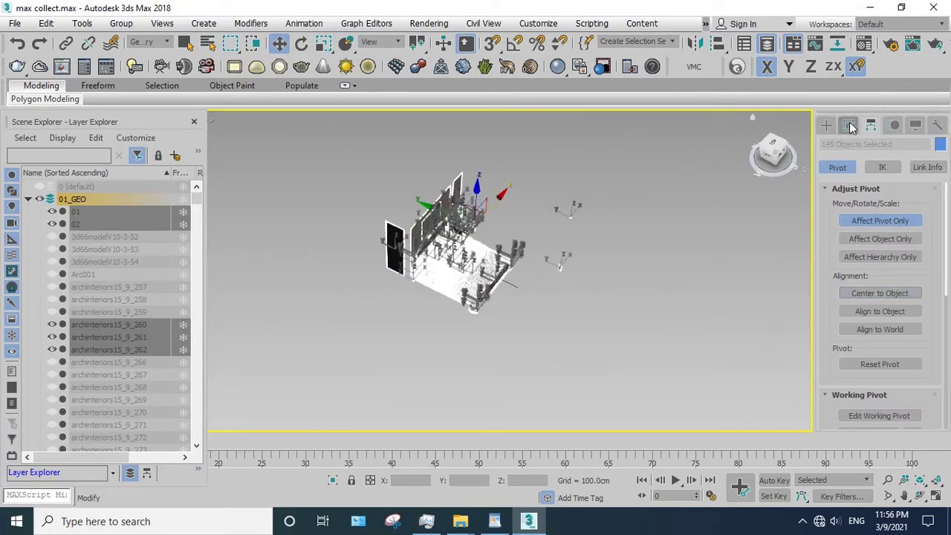
left_click(849, 124)
key("z")
- Hide the door panel and its door frame beside the bed
left_click(440, 257)
scroll(440, 258, "up", 3)
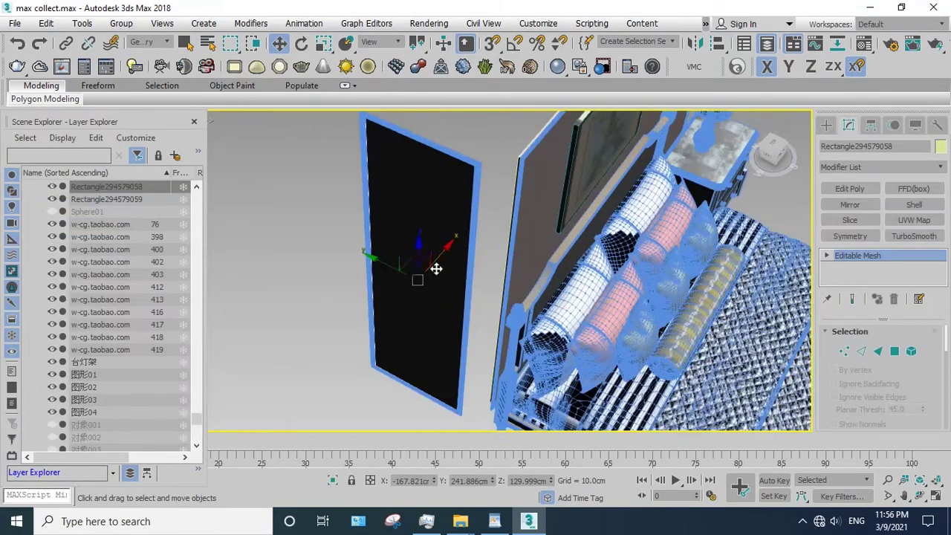
left_click_drag(436, 267, 319, 234)
right_click(403, 237)
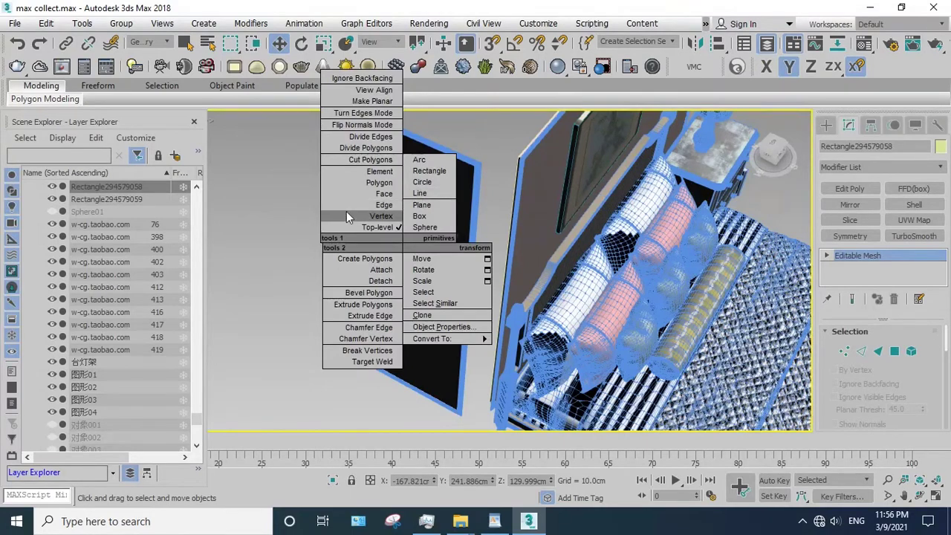
key("Escape")
right_click(420, 195)
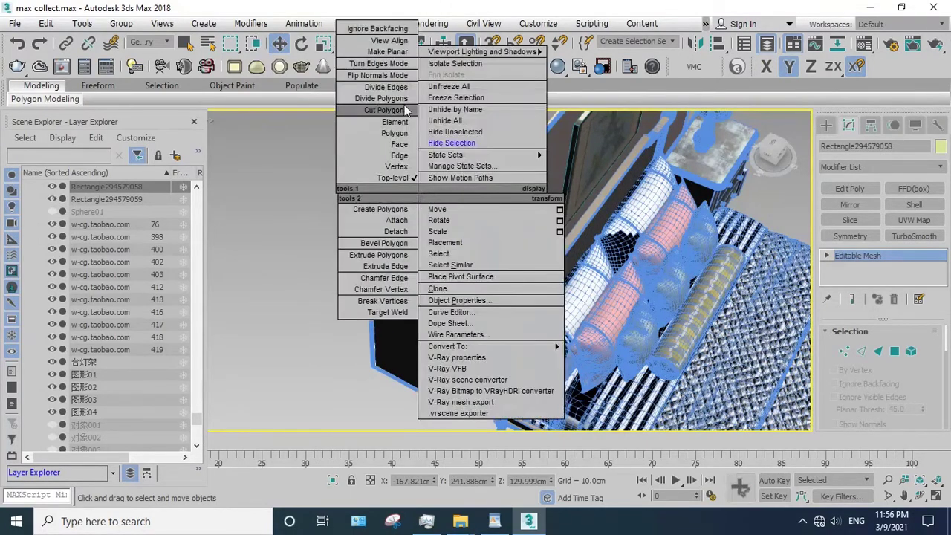
left_click(454, 143)
right_click(479, 222)
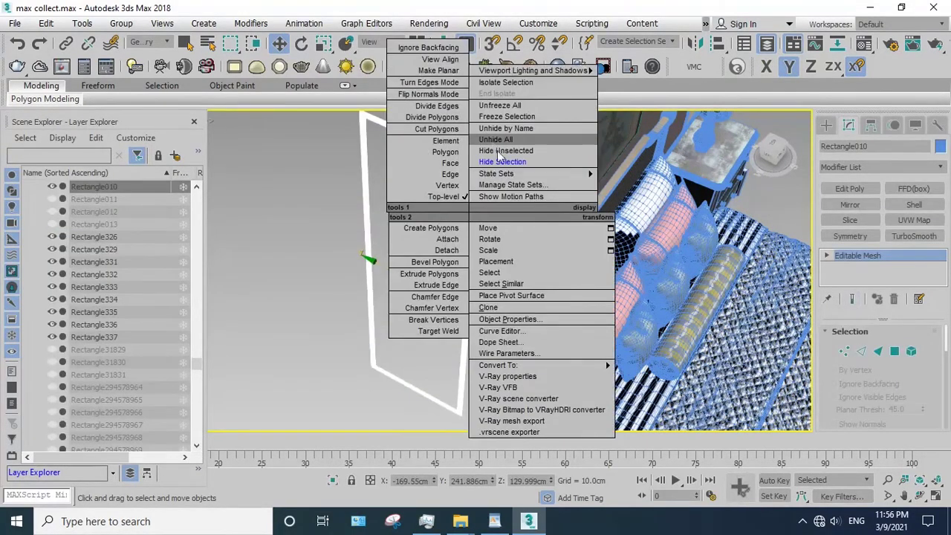
left_click(565, 162)
- Hide the small dark box Line031 and the small ring object
mouse_move(489, 185)
middle_mouse_down()
mouse_move(432, 201)
mouse_move(565, 223)
mouse_move(682, 259)
middle_mouse_up()
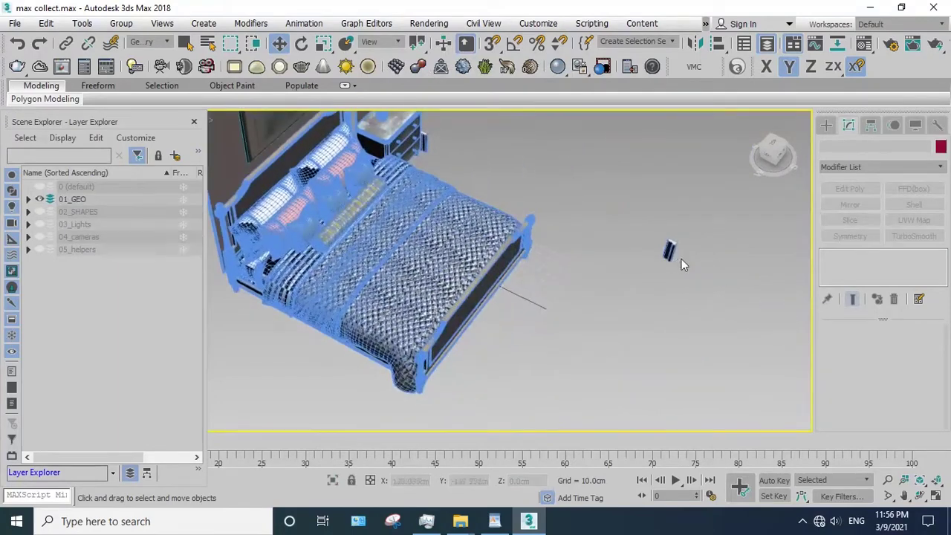
scroll(682, 259, "up", 5)
left_click(628, 223)
right_click(550, 224)
left_click(590, 164)
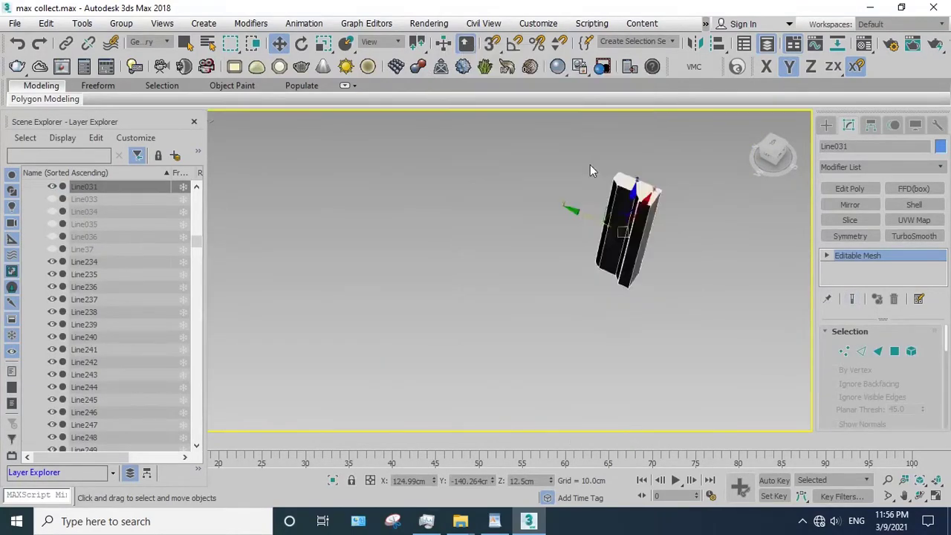
scroll(606, 160, "up", 5)
scroll(557, 206, "down", 3)
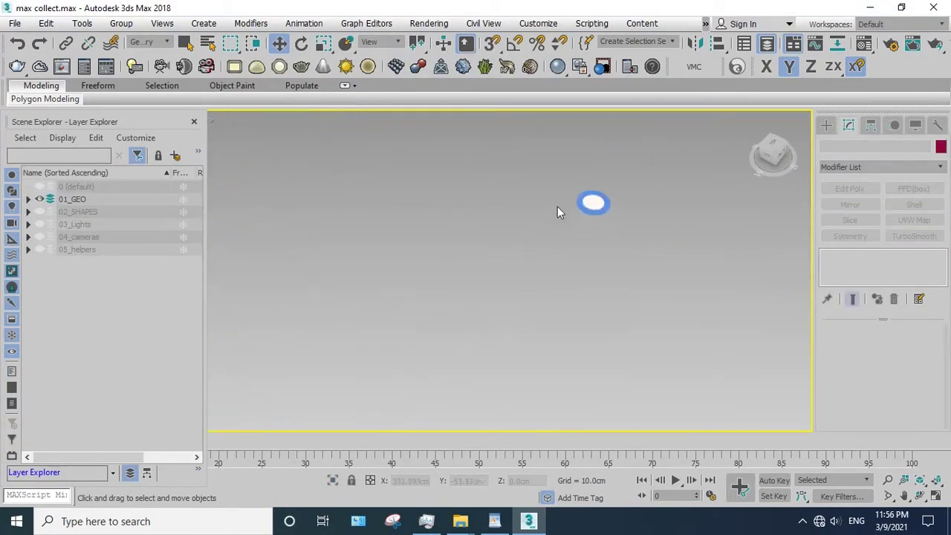
left_click(562, 206)
right_click(573, 215)
left_click(597, 163)
- Facing the bed from the front, hide the mirror's inner panel and select the mirror frame
scroll(598, 160, "down", 5)
middle_click_drag(597, 160, 512, 235)
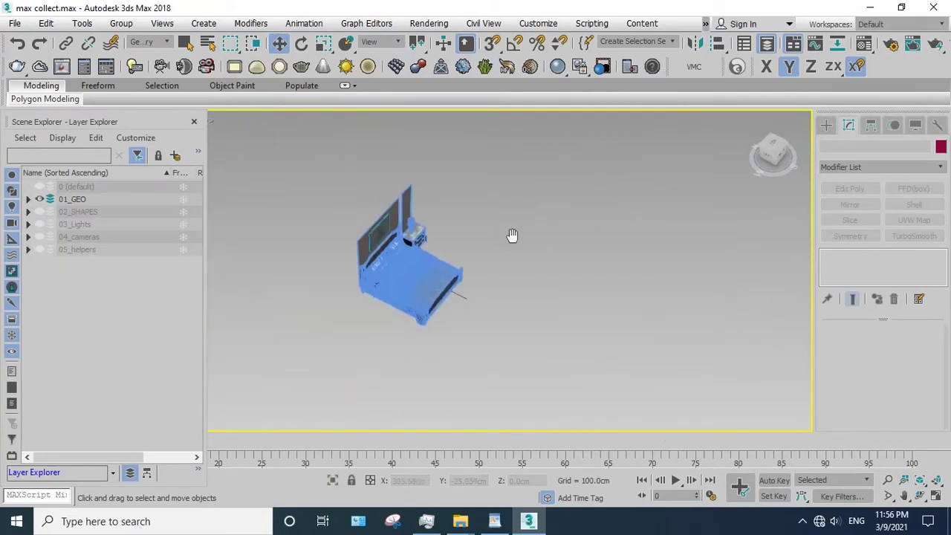
scroll(511, 236, "up", 5)
left_click(922, 483)
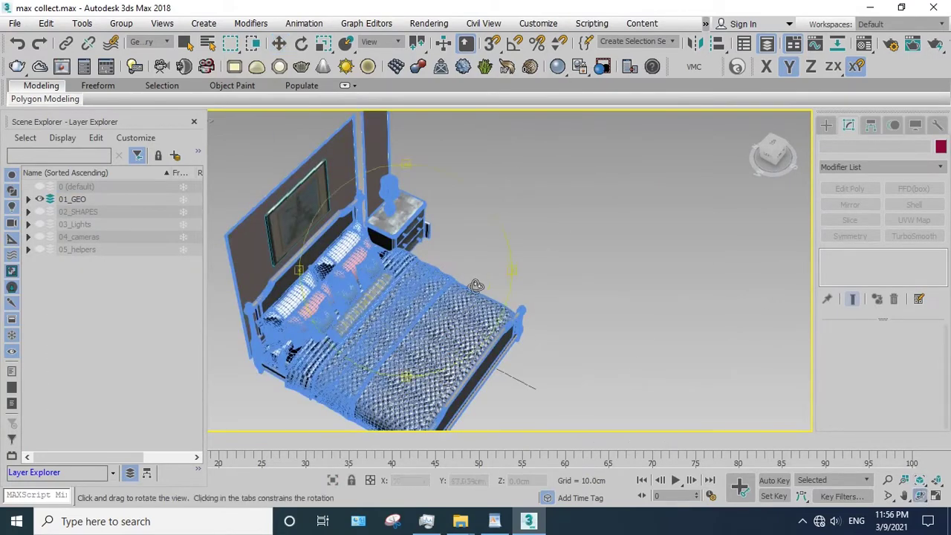
mouse_move(510, 272)
left_mouse_down()
mouse_move(513, 302)
mouse_move(547, 329)
mouse_move(543, 355)
left_mouse_up()
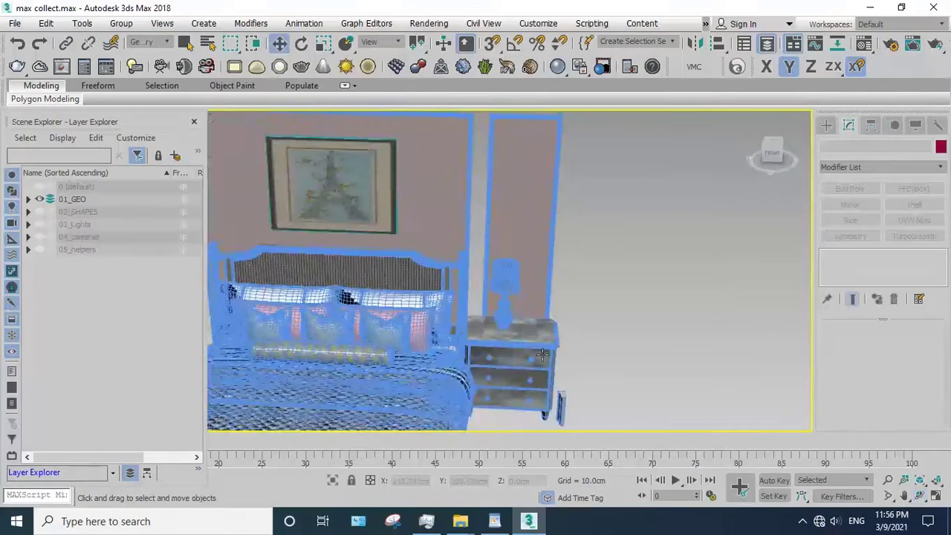
left_click(540, 210)
right_click(535, 202)
left_click(548, 149)
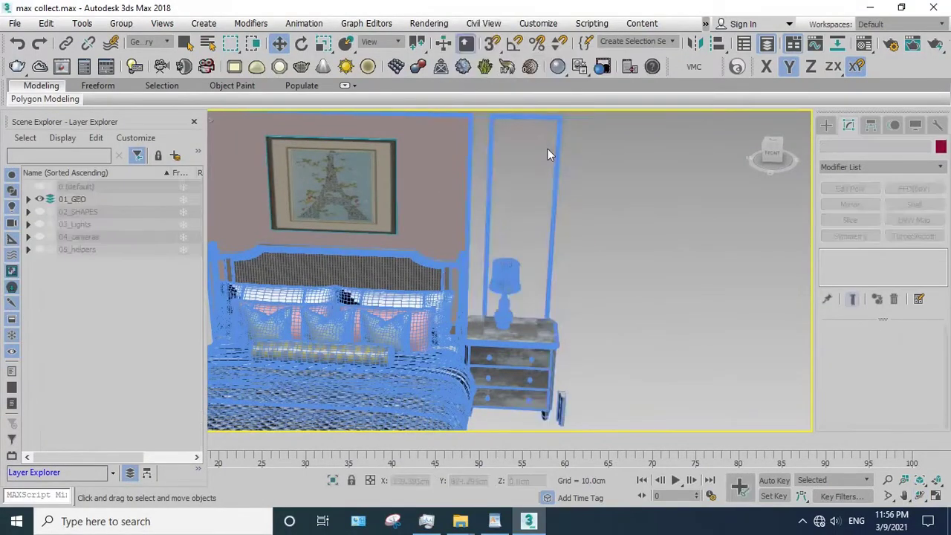
left_click(552, 182)
- Zoom to the mirror frame and detach its top strip as a new object
key("z")
key("q")
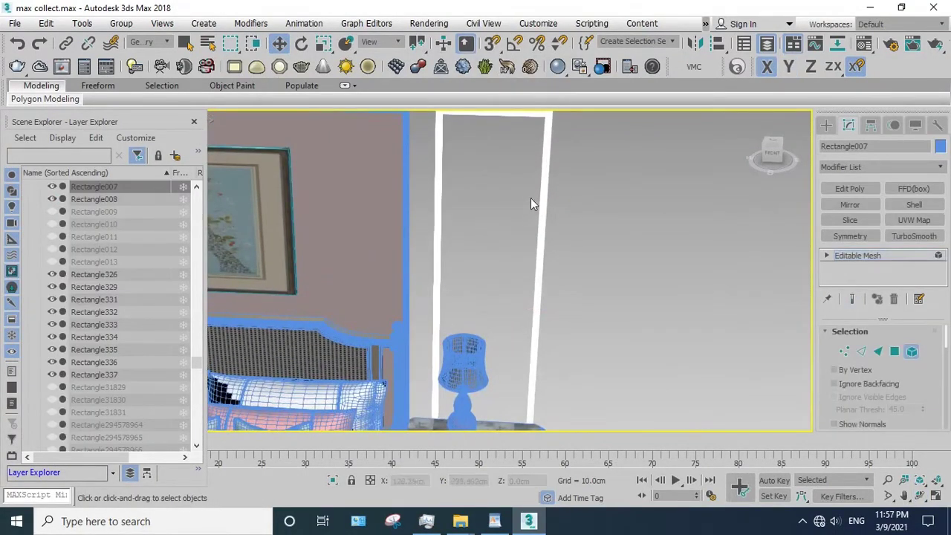
middle_click_drag(530, 197, 512, 135, "alt")
key("w")
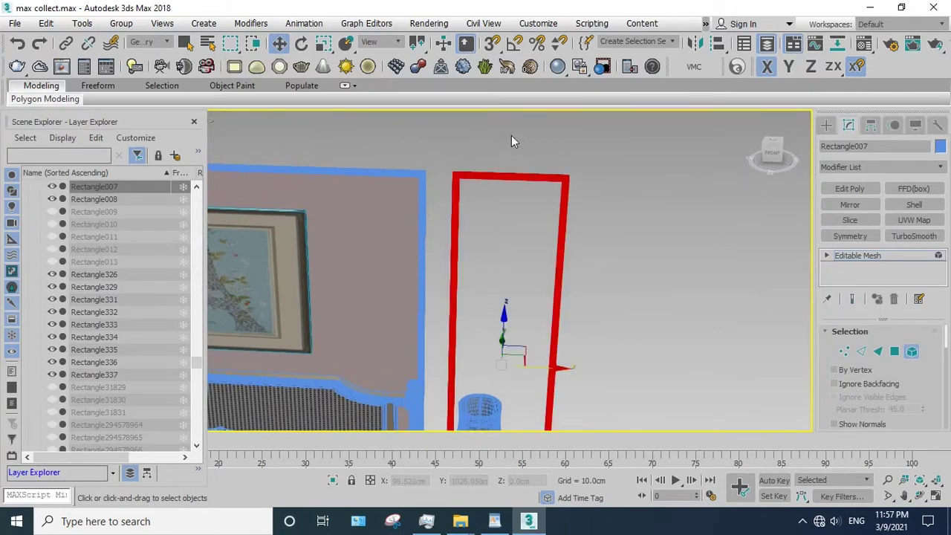
key("4")
left_click(554, 177)
scroll(940, 418, "down", 5)
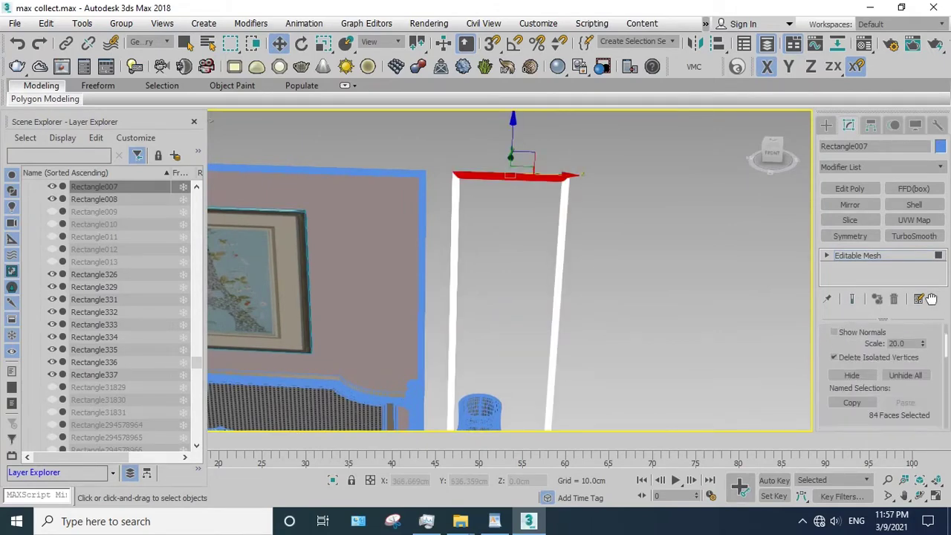
left_click(907, 378)
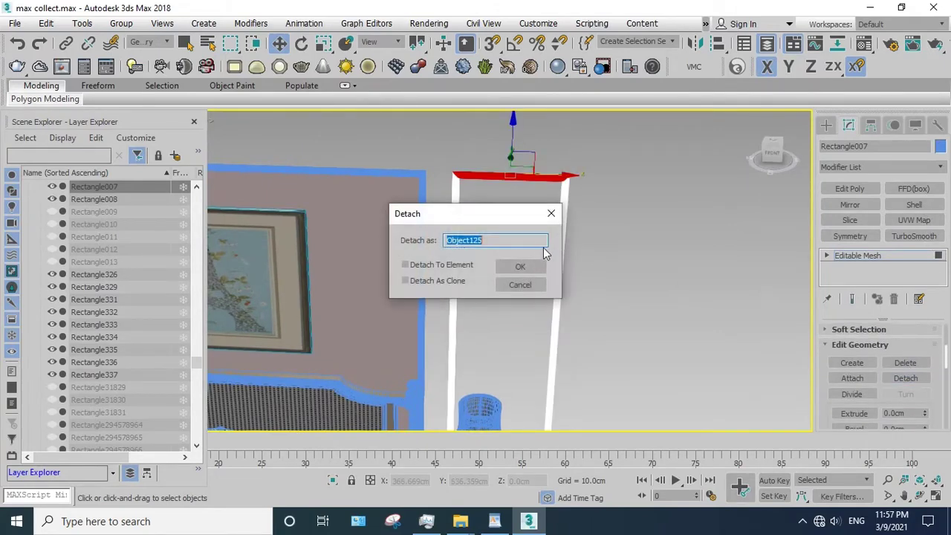
left_click(529, 261)
- Detach the mirror frame's right and left vertical bars as separate objects
left_click_drag(616, 269, 519, 206)
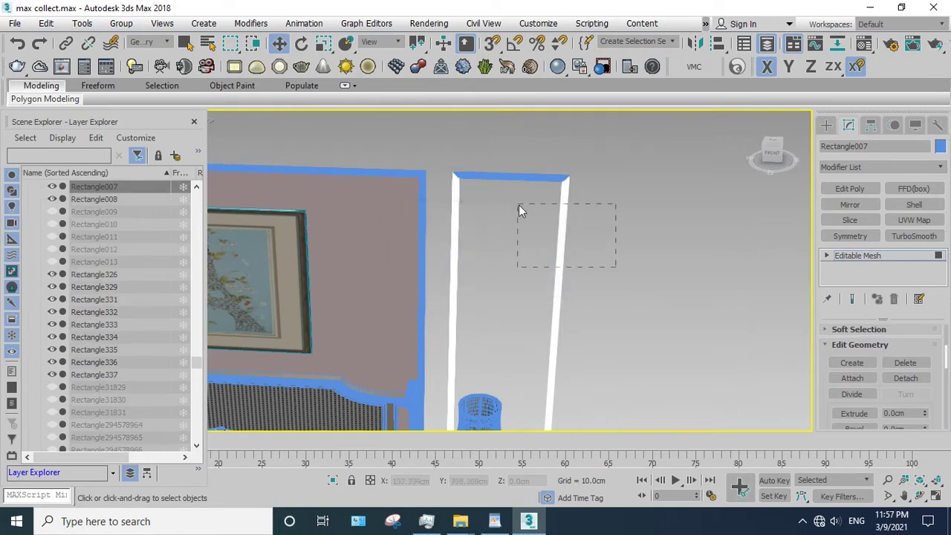
left_click(905, 378)
left_click(516, 265)
left_click_drag(510, 249, 442, 216)
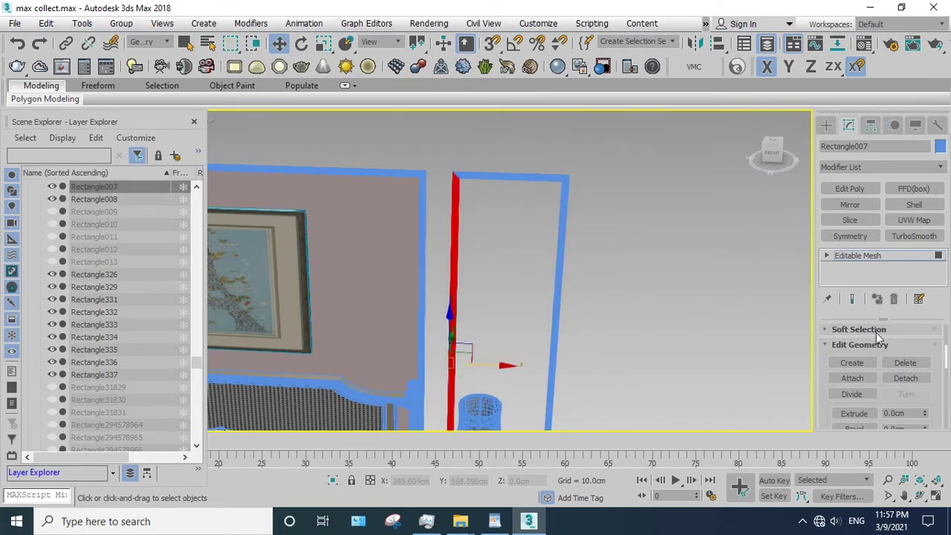
left_click(906, 380)
left_click(520, 266)
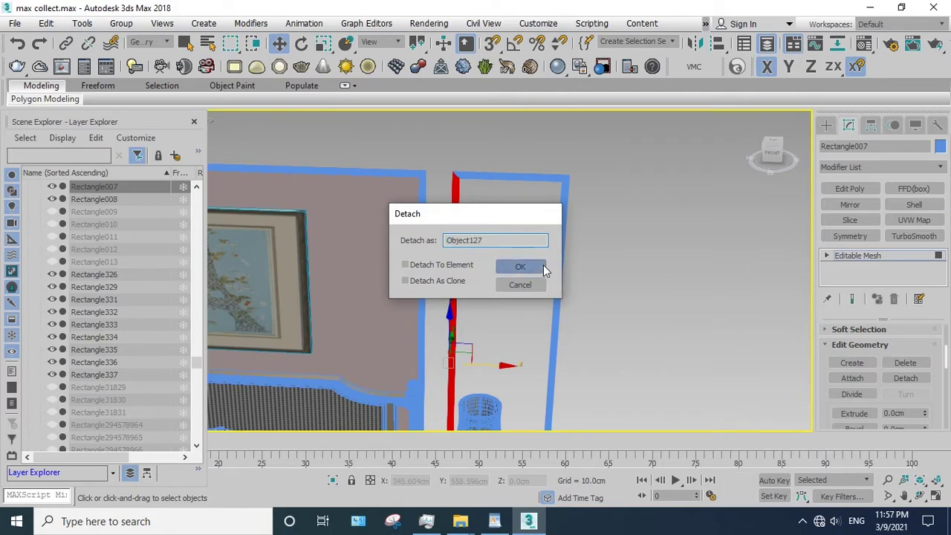
- Leave polygon mode and hide the remaining mirror bar
left_click(884, 256)
scroll(581, 257, "down", 4)
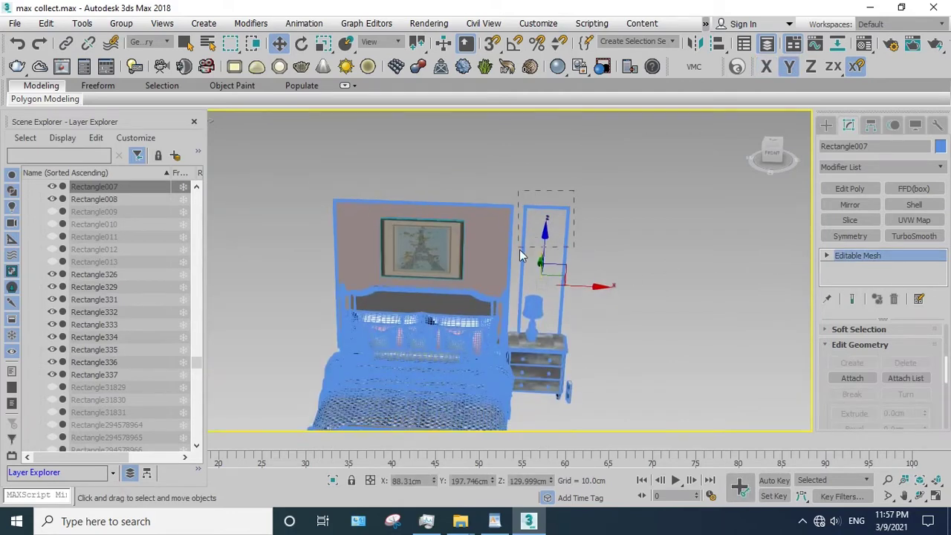
left_click(519, 257)
right_click(530, 223)
left_click(562, 185)
- Select the pink wall panel, move it left, and hide it
scroll(509, 258, "up", 3)
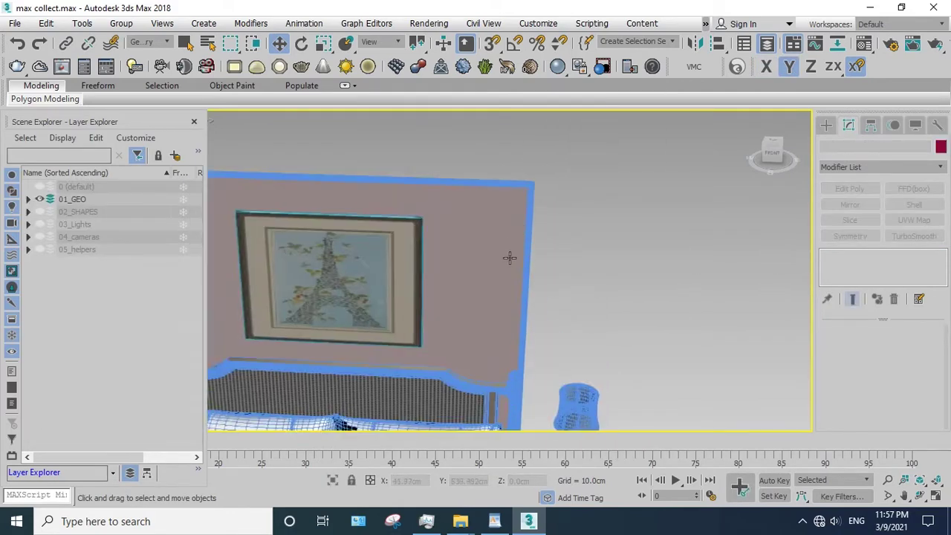
left_click(509, 258)
scroll(545, 260, "down", 3)
scroll(545, 259, "down", 1)
left_click_drag(554, 290, 267, 272)
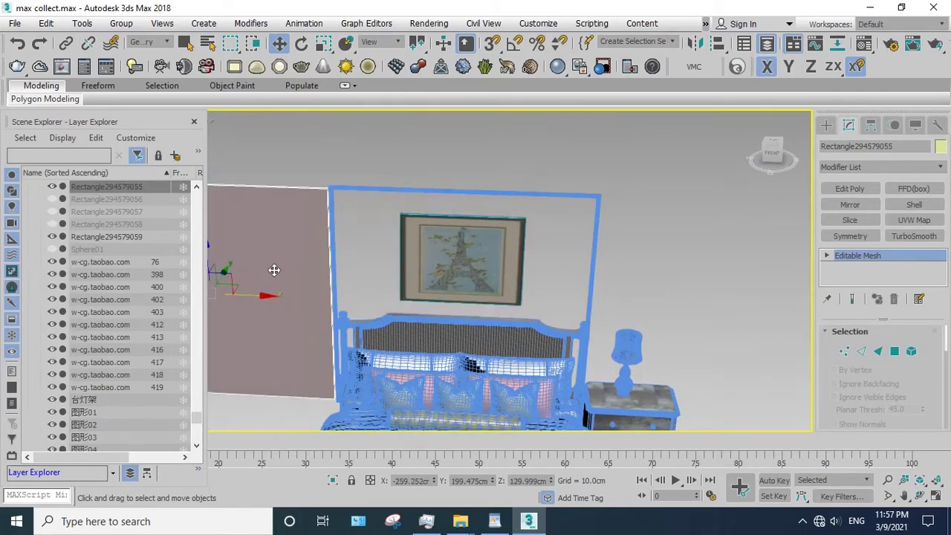
right_click(419, 210)
left_click(483, 169)
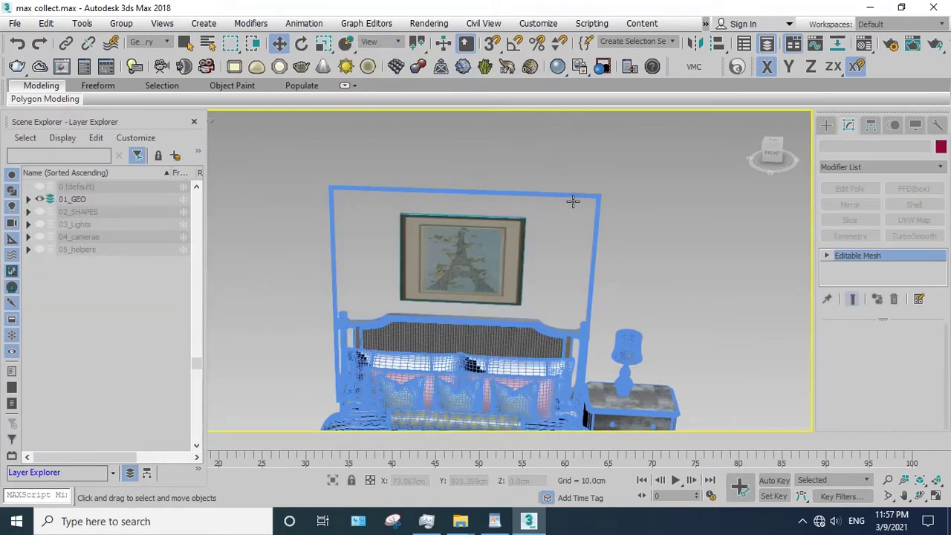
- Select the picture's frame outline and detach its top polygon
left_click(573, 201)
key("4")
left_click_drag(529, 133, 509, 200)
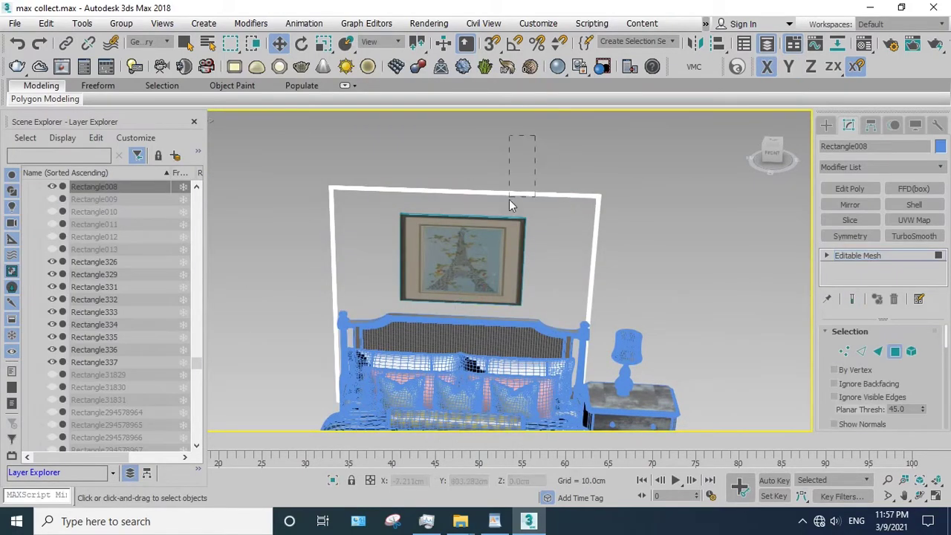
left_click_drag(932, 390, 917, 335)
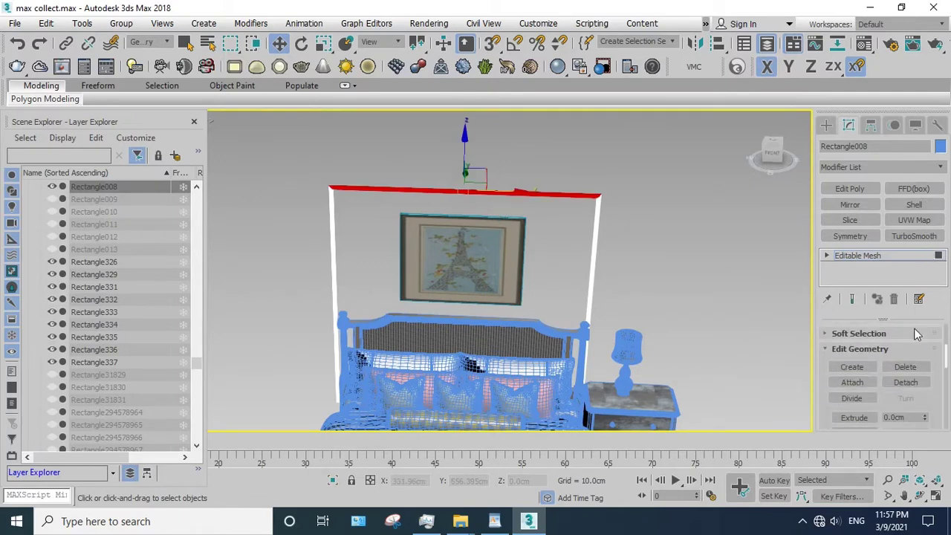
left_click(906, 382)
left_click(516, 261)
- Detach the outer frame's right and left sides, then select the three detached pieces
left_click_drag(671, 260, 561, 235)
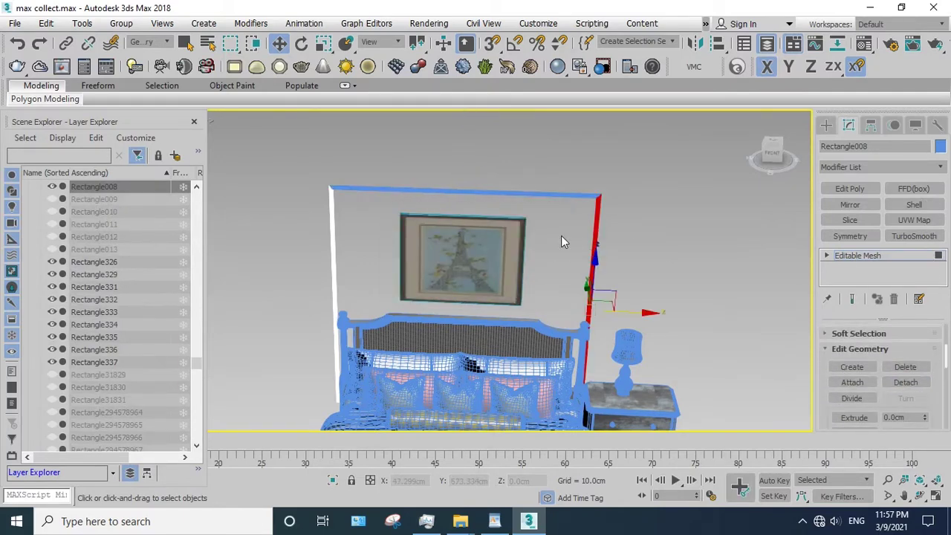
left_click(906, 382)
left_click(522, 265)
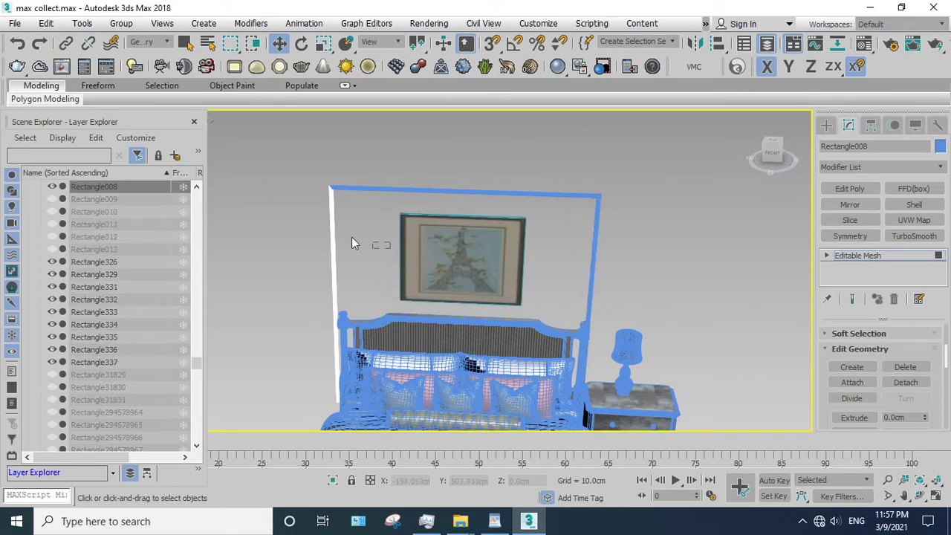
left_click_drag(352, 237, 320, 245)
left_click(901, 380)
left_click(521, 266)
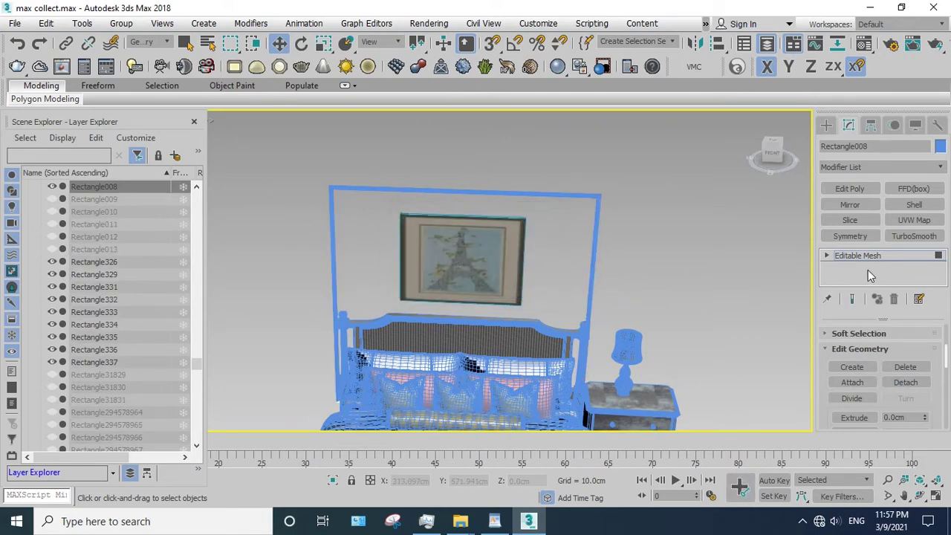
left_click(860, 257)
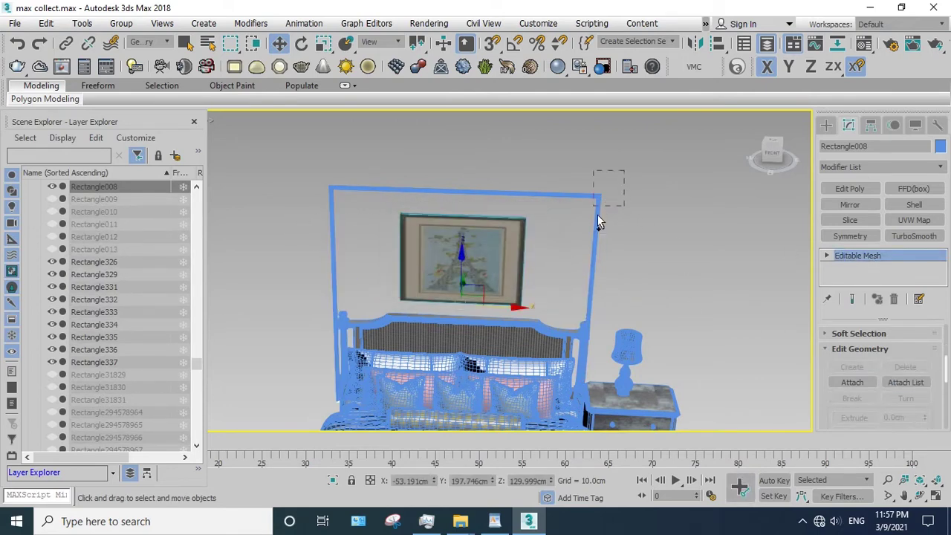
left_click_drag(598, 220, 595, 216)
- Hide the three frame pieces, then select the wall picture and test-move it back
right_click(357, 178)
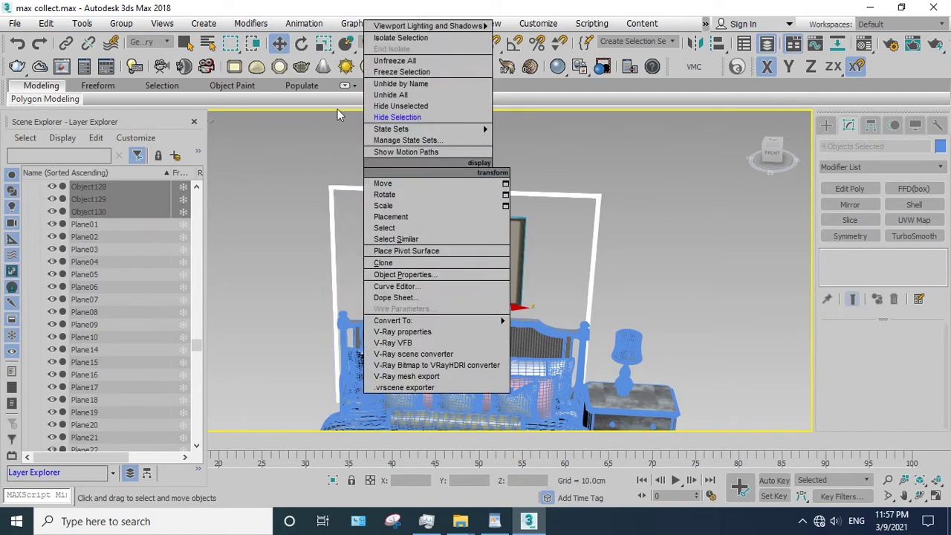
left_click(377, 117)
middle_click_drag(512, 257, 532, 236)
scroll(533, 236, "up", 5)
left_click(499, 245)
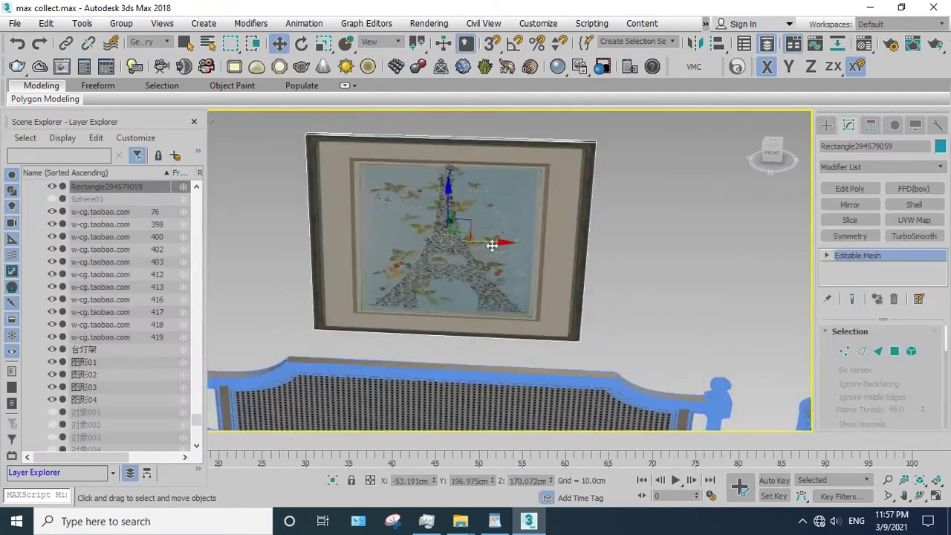
mouse_move(499, 244)
left_mouse_down()
mouse_move(336, 215)
mouse_move(506, 208)
left_mouse_up()
- Inspect the picture at Element and Polygon levels, cancelling the trial face move
key("5")
left_click(489, 213)
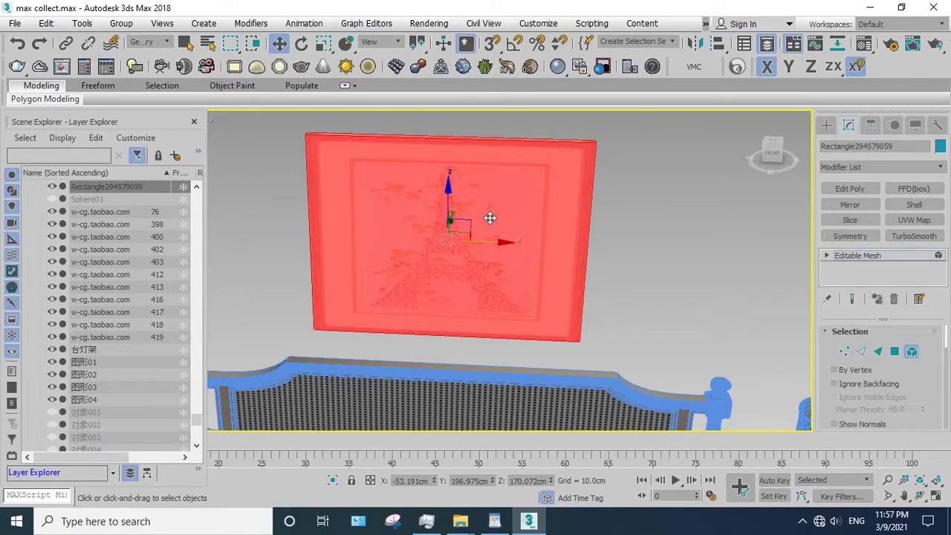
key("4")
left_click_drag(487, 240, 781, 242)
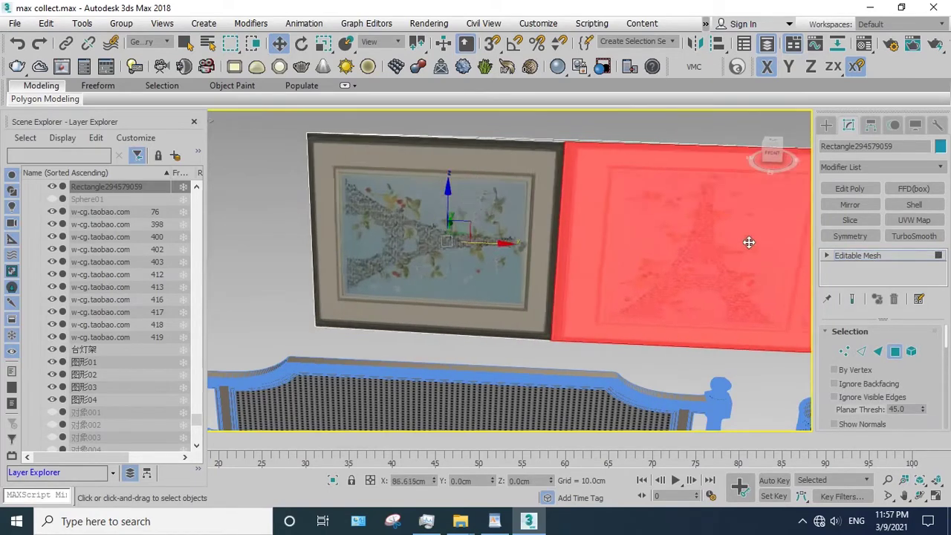
right_click(781, 242)
- Orbit to inspect the picture, restore the view, and hide everything except the picture
left_click(919, 496)
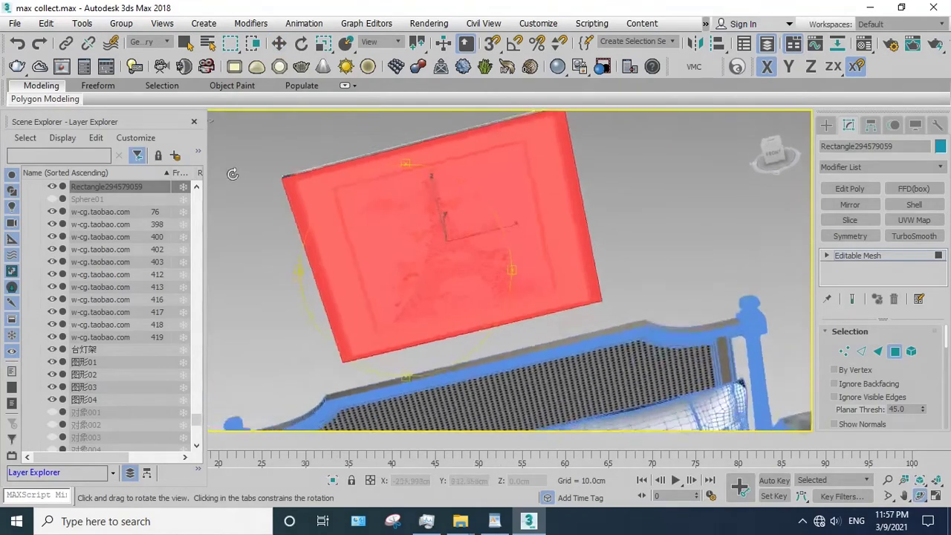
mouse_move(340, 191)
left_mouse_down()
mouse_move(354, 183)
mouse_move(285, 230)
left_mouse_up()
right_click(320, 178)
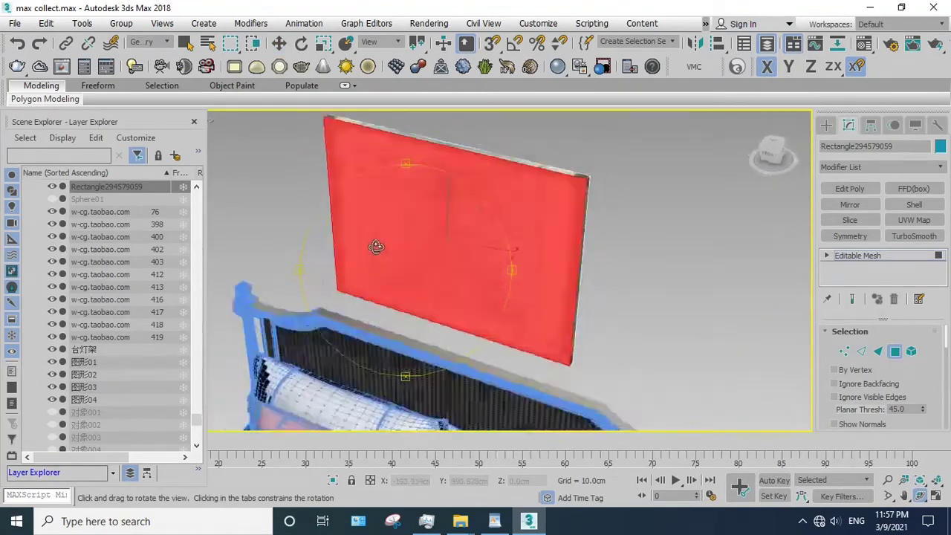
right_click(424, 235)
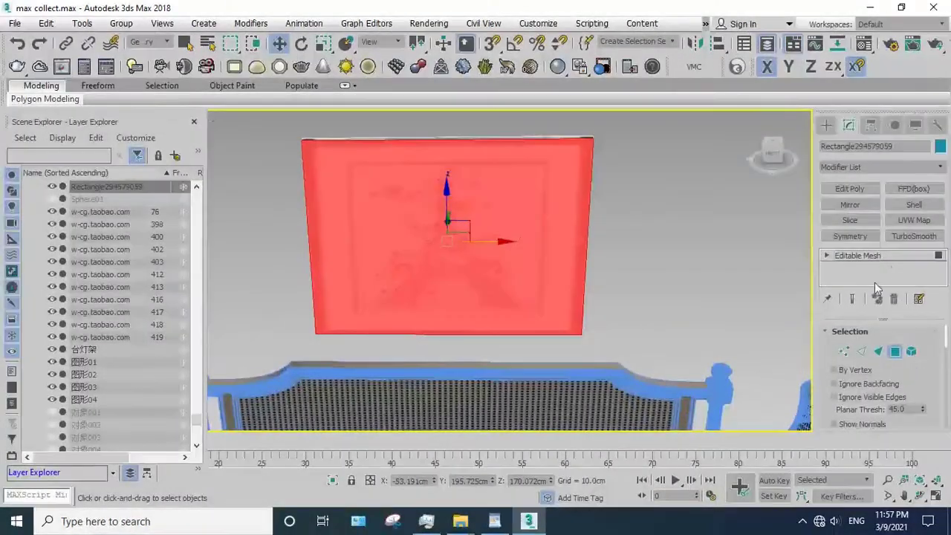
right_click(473, 215)
left_click(509, 154)
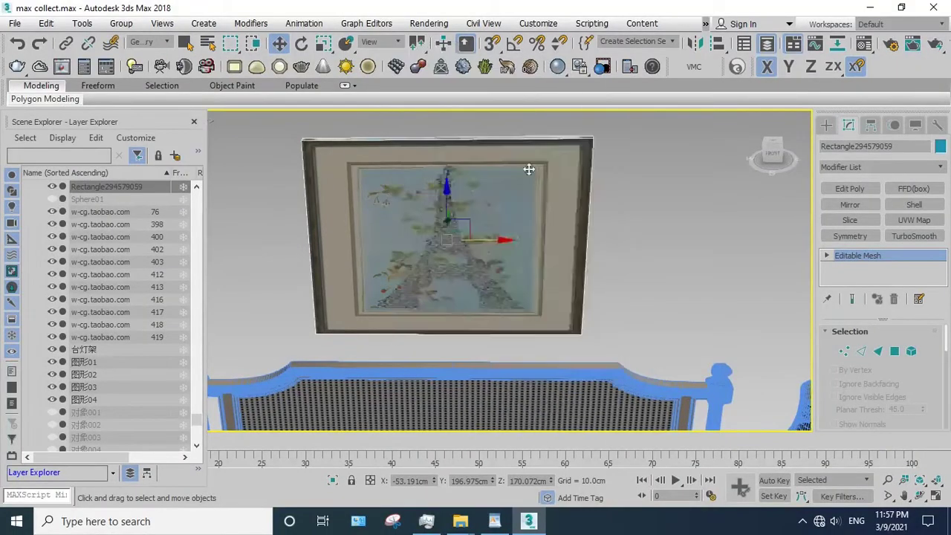
scroll(472, 314, "up", 5)
- Select pieces of the nightstand, then end isolation to show the whole scene
middle_click_drag(473, 314, 446, 320)
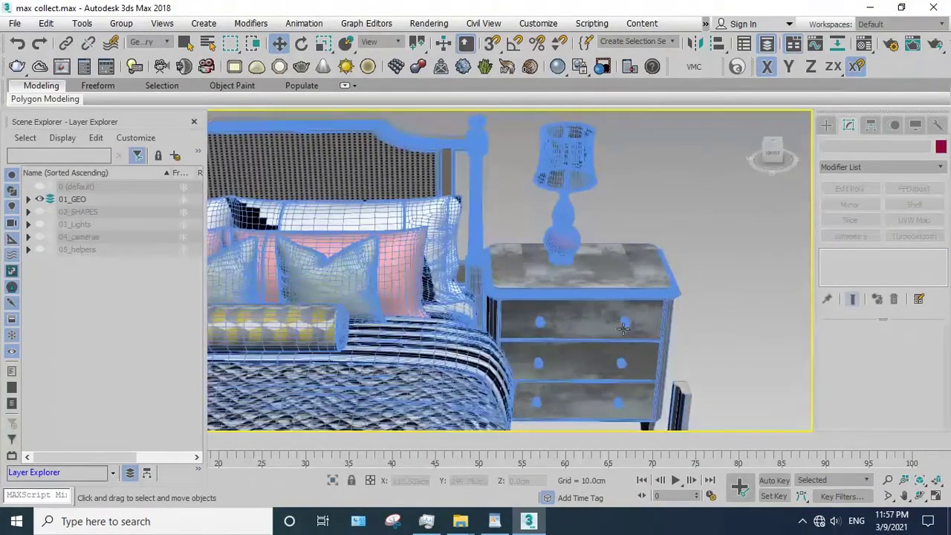
left_click(394, 337)
scroll(395, 336, "up", 3)
scroll(367, 337, "up", 3)
left_click_drag(680, 293, 428, 276)
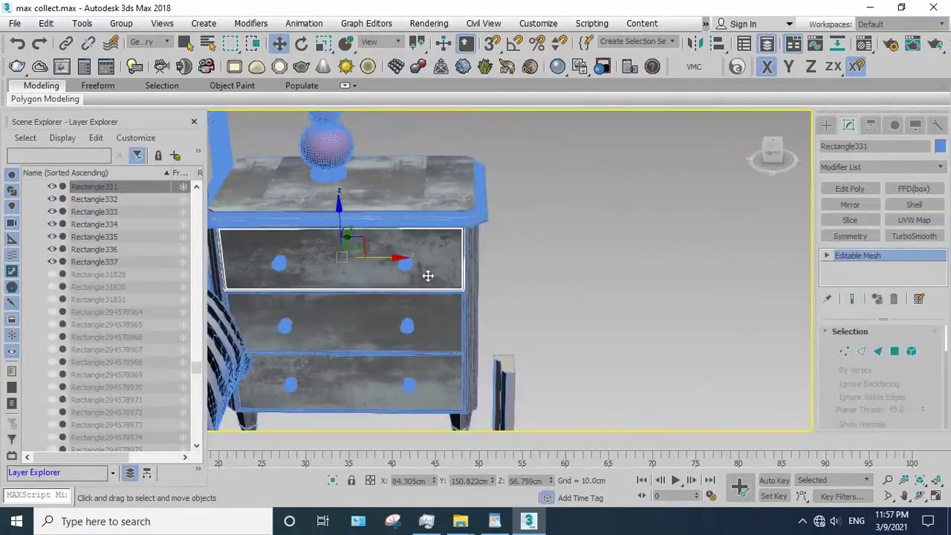
left_click(405, 265)
left_click(408, 326)
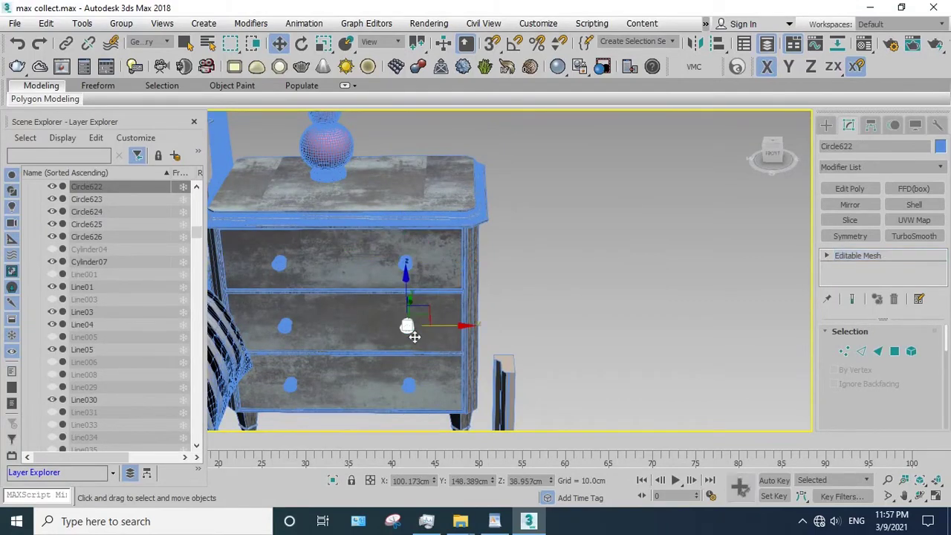
left_click(427, 267)
left_click(377, 197)
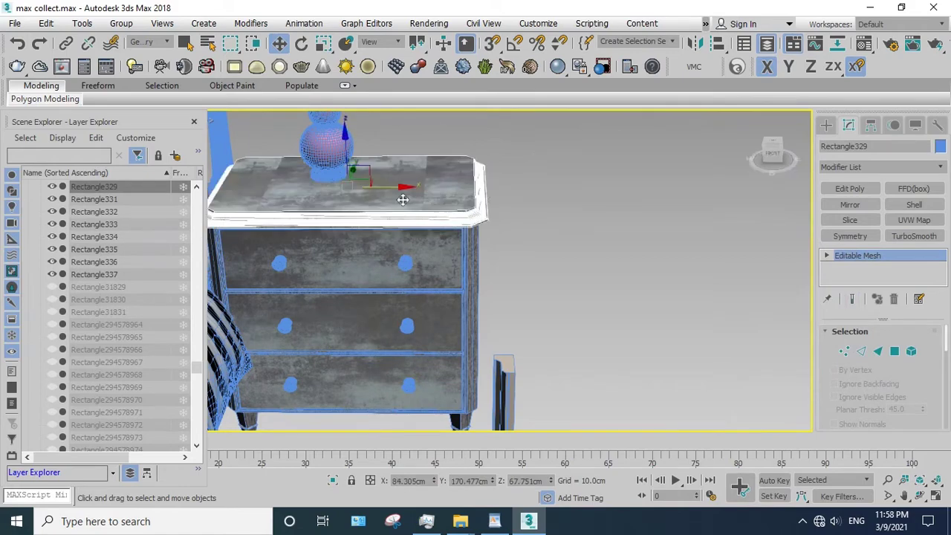
right_click(400, 197)
left_click(424, 128)
- Try moving the dresser top as an element, cancel, and leave sub-object editing
left_click(439, 221)
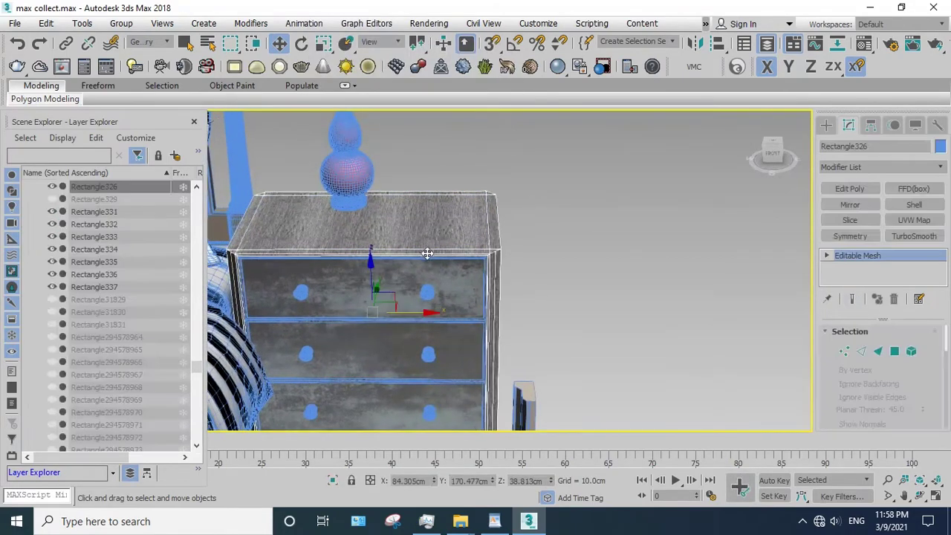
scroll(426, 253, "down", 2)
scroll(431, 240, "up", 2)
key("5")
left_click(434, 223)
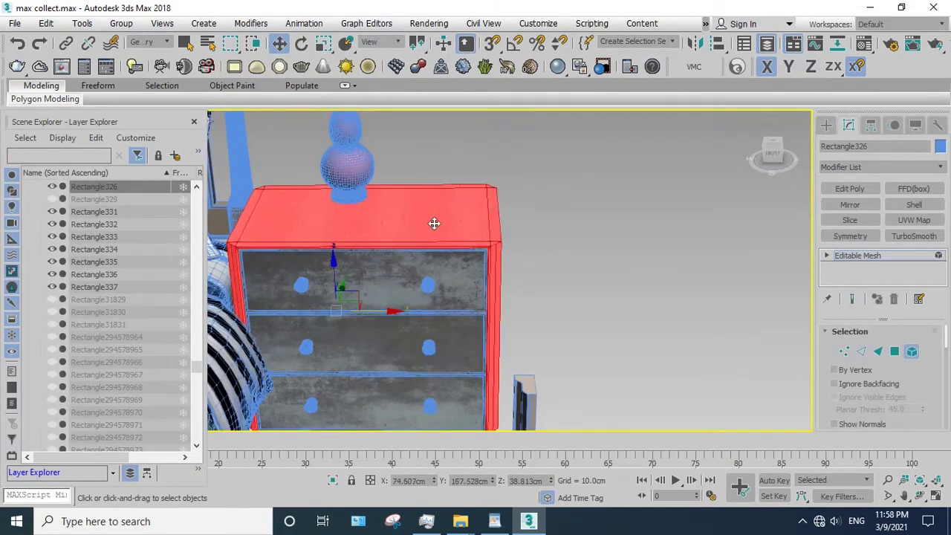
left_click_drag(383, 318, 703, 310)
right_click(703, 311)
key("4")
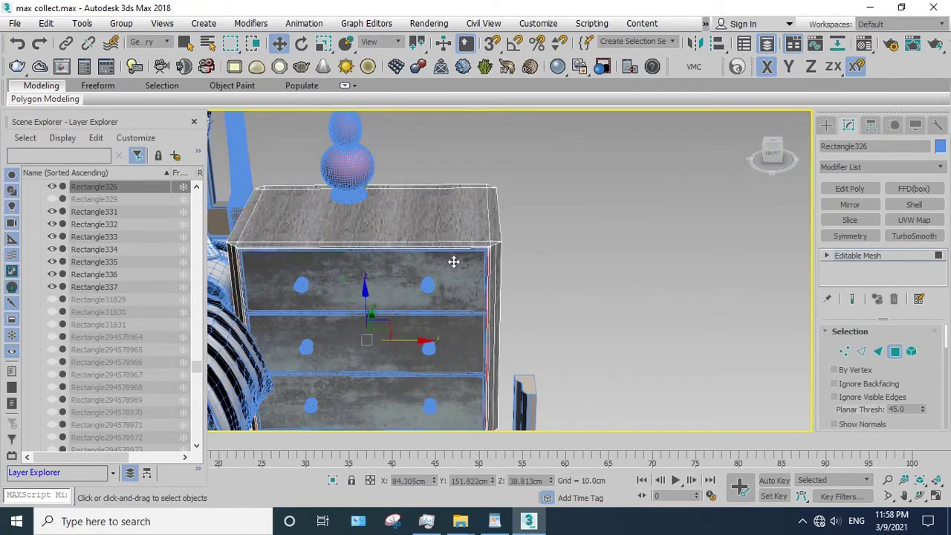
left_click(904, 256)
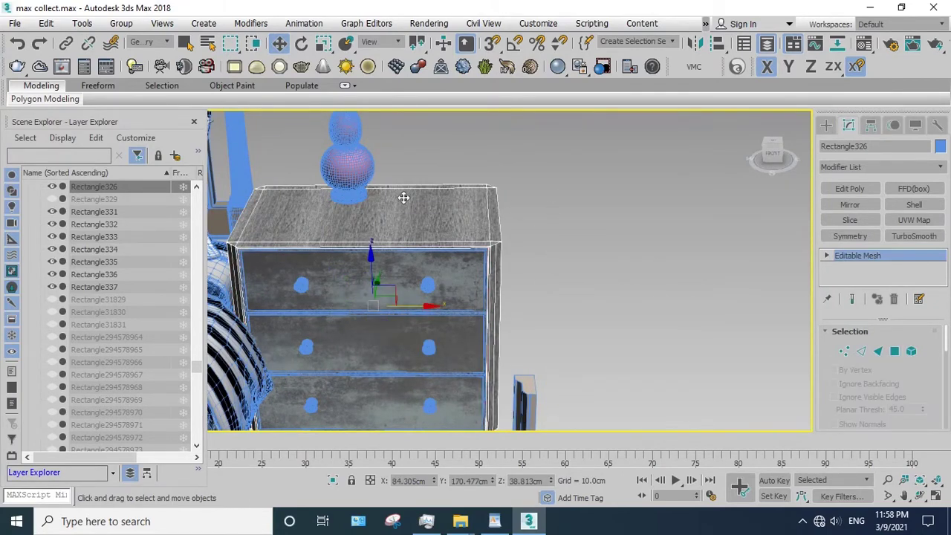
- Hide the three drawer fronts, Rectangle331–333
left_click(449, 301)
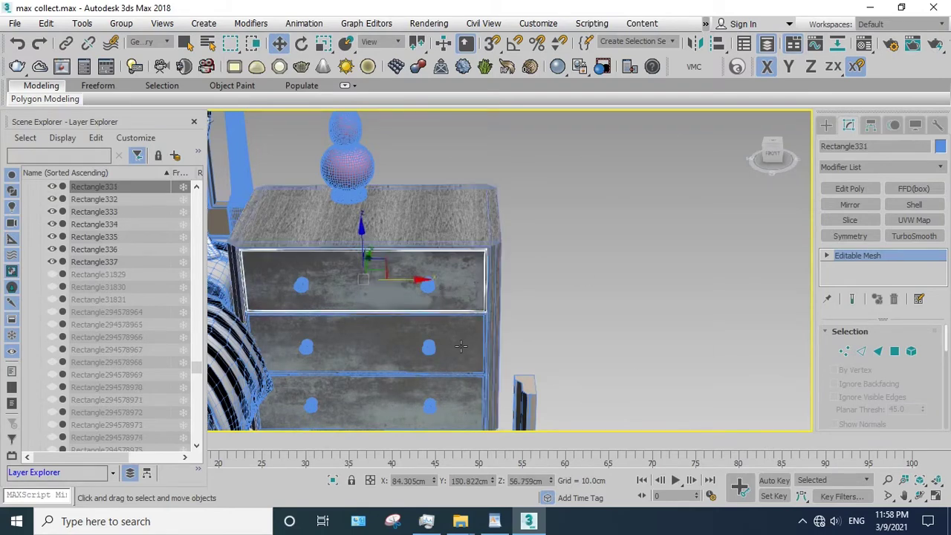
right_click(449, 281)
left_click(484, 230)
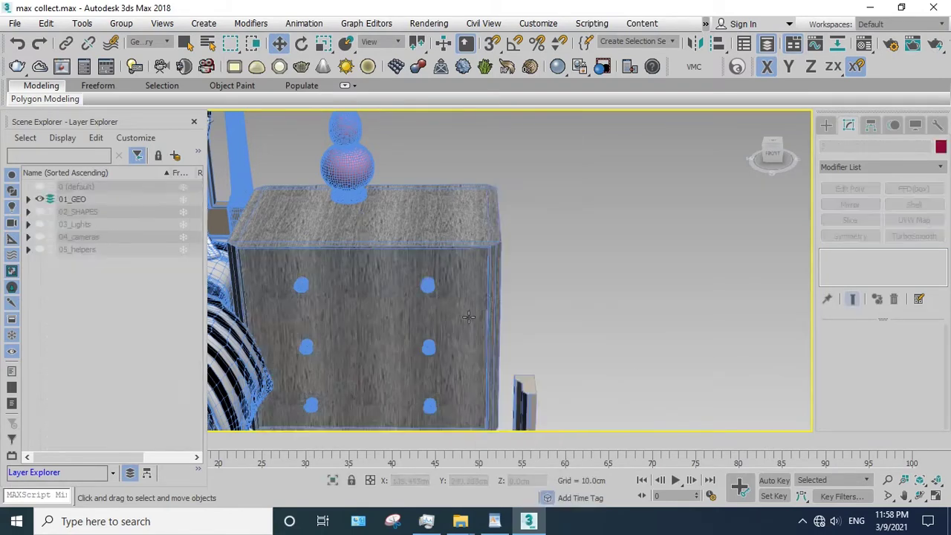
- Select all five Circle drawer knobs and hide them
scroll(468, 246, "down", 3)
left_click(465, 244)
left_click(466, 308, "ctrl")
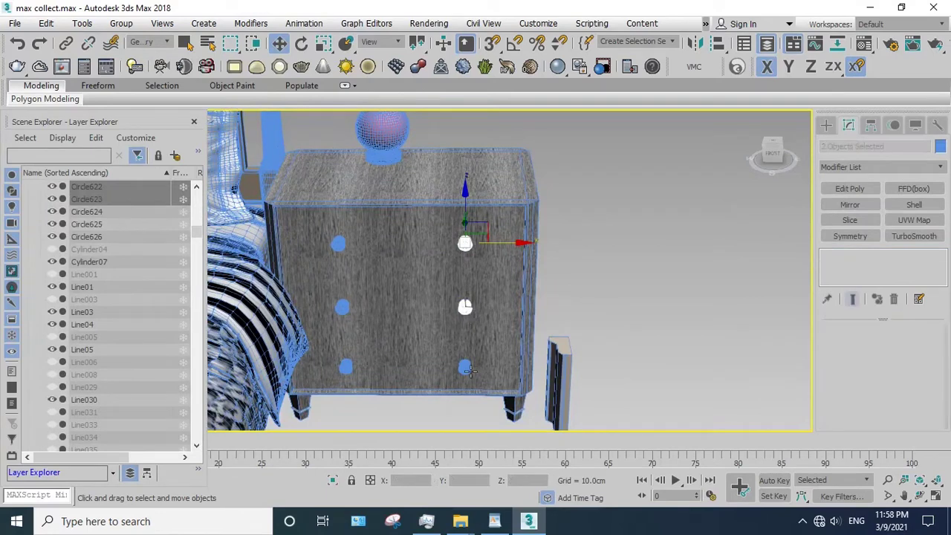
left_click(465, 368, "ctrl")
left_click(347, 368, "ctrl")
left_click(342, 307, "ctrl")
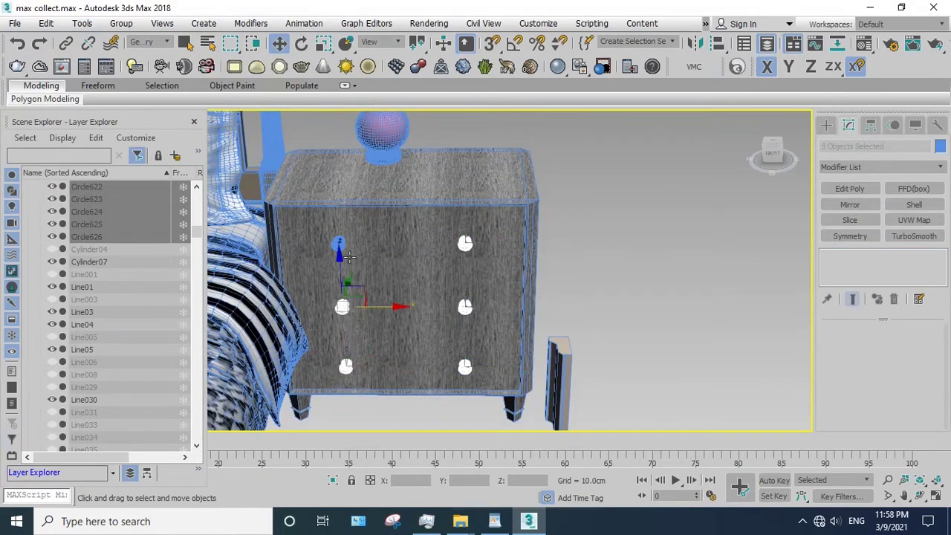
right_click(413, 235)
left_click(418, 178)
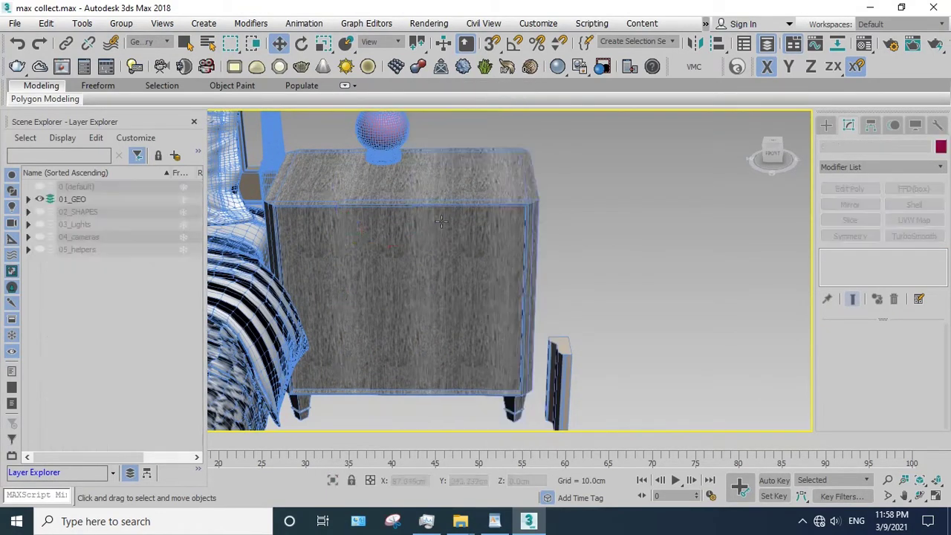
- Select the lamp's ring-shaped base element and detach it as Object131
left_click(418, 178)
middle_click_drag(417, 178, 433, 278)
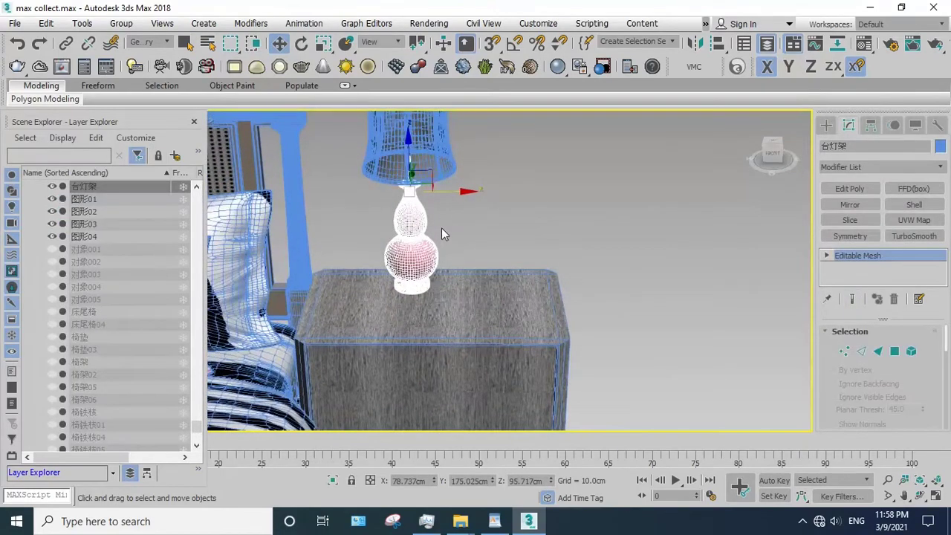
middle_click_drag(449, 195, 553, 187, "alt")
scroll(426, 214, "up", 3)
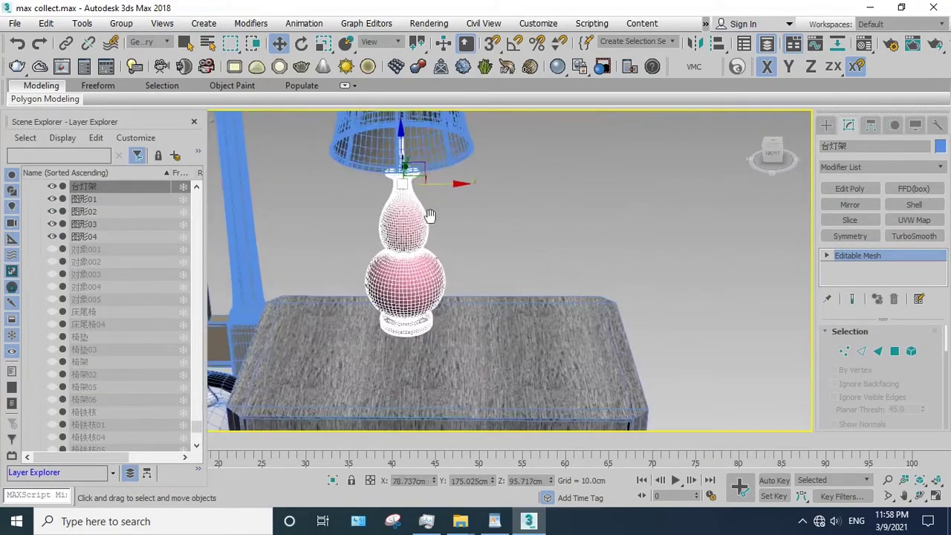
key("5")
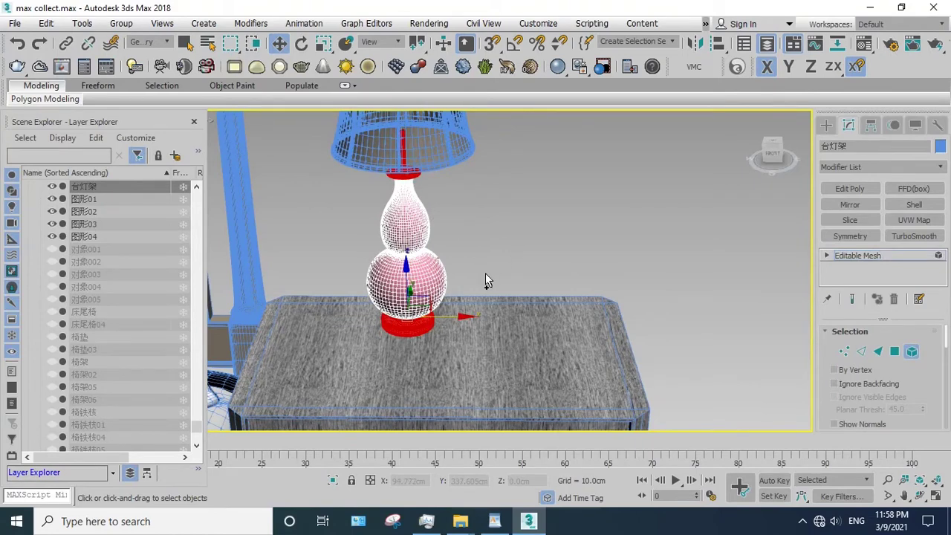
left_click(415, 277)
left_click(415, 277, "alt")
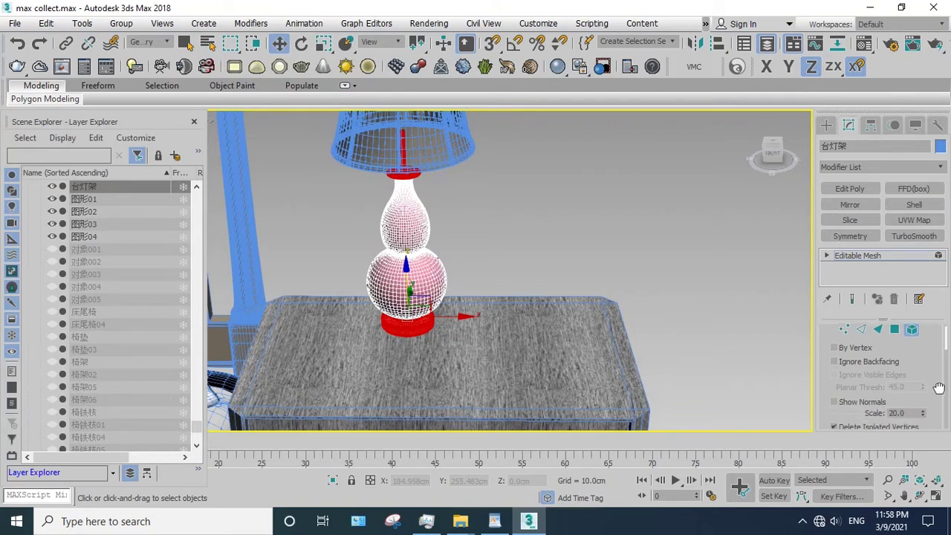
scroll(938, 264, "down", 3)
left_click(906, 377)
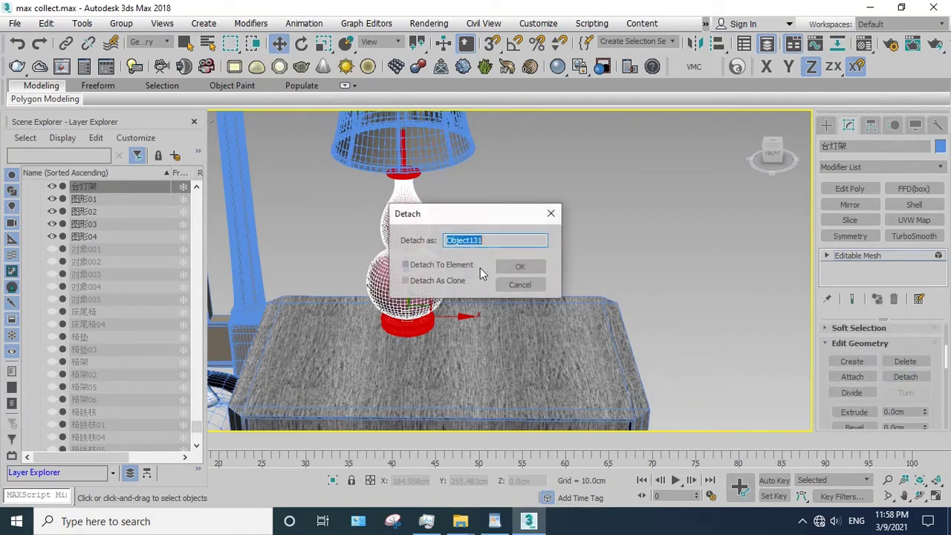
left_click(528, 266)
left_click(882, 254)
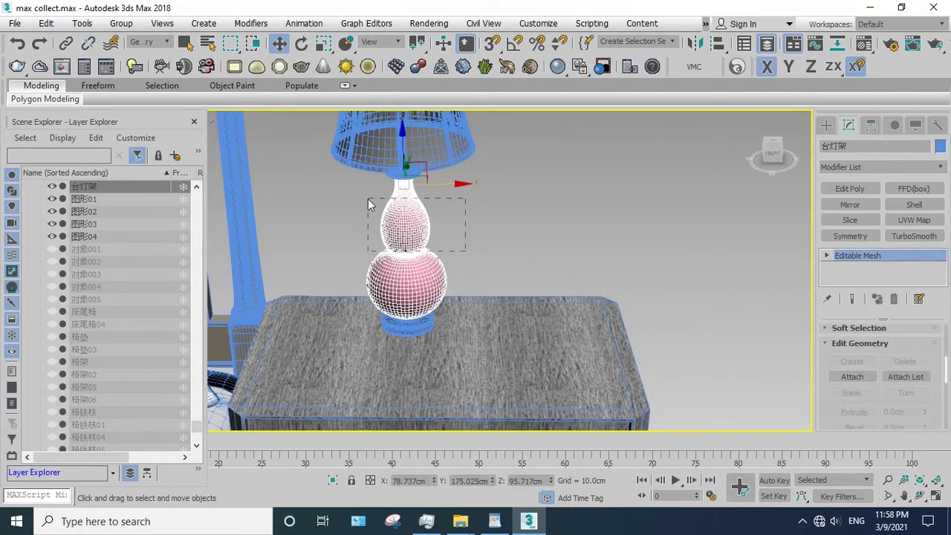
- Hide the vase body and the detached base ring
right_click(401, 214)
left_click(401, 162)
scroll(447, 207, "up", 2)
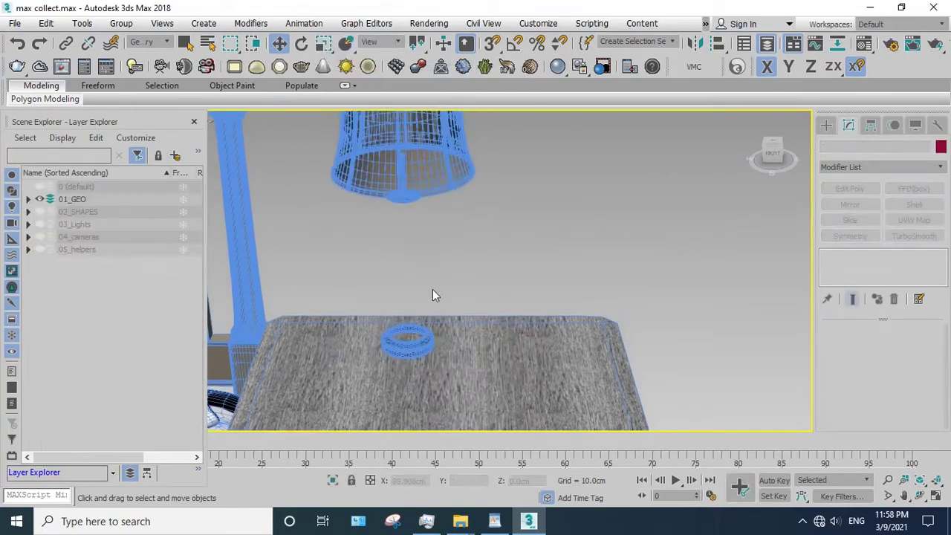
left_click(421, 336)
right_click(440, 223)
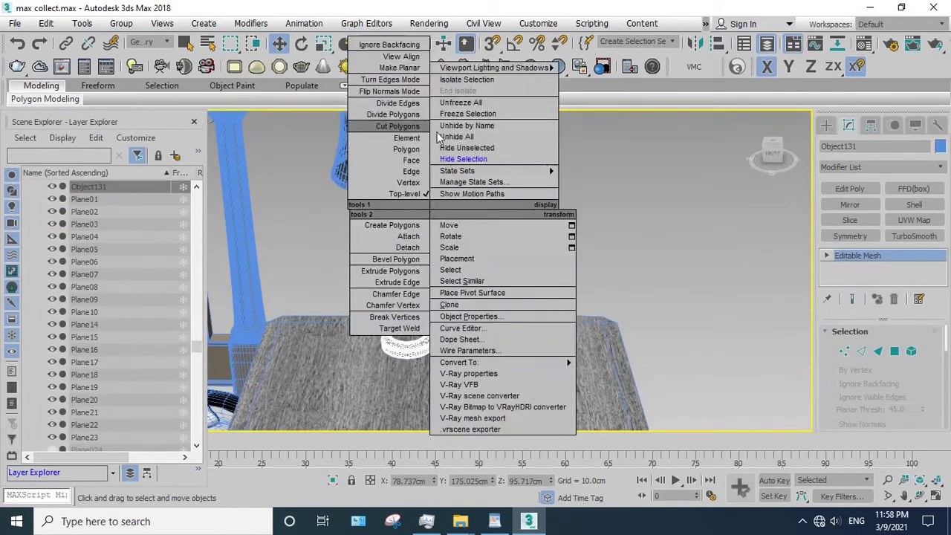
left_click(464, 159)
- Put the lampshade in polygon editing and view its ring from the top
left_click(472, 196)
scroll(472, 195, "up", 3)
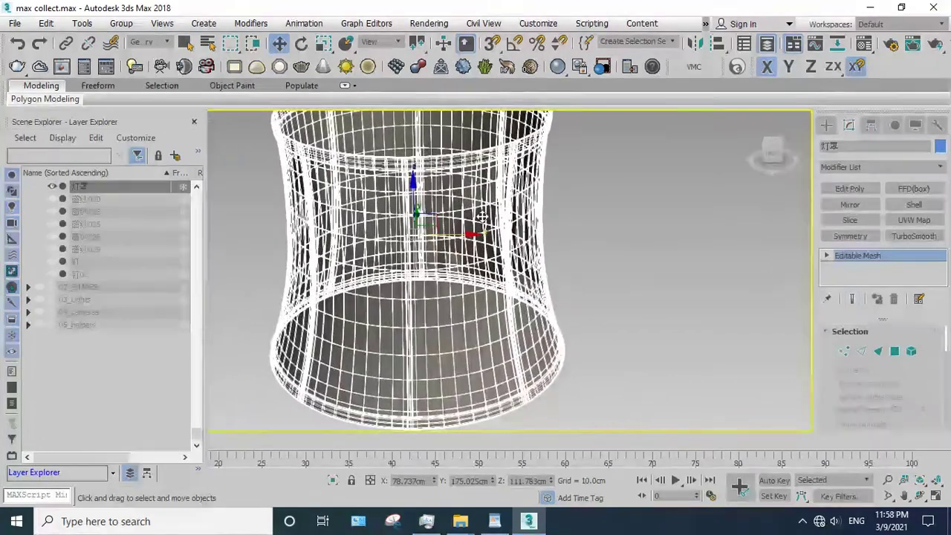
key("5")
middle_click_drag(578, 214, 632, 275, "alt")
middle_click_drag(476, 312, 514, 289, "alt")
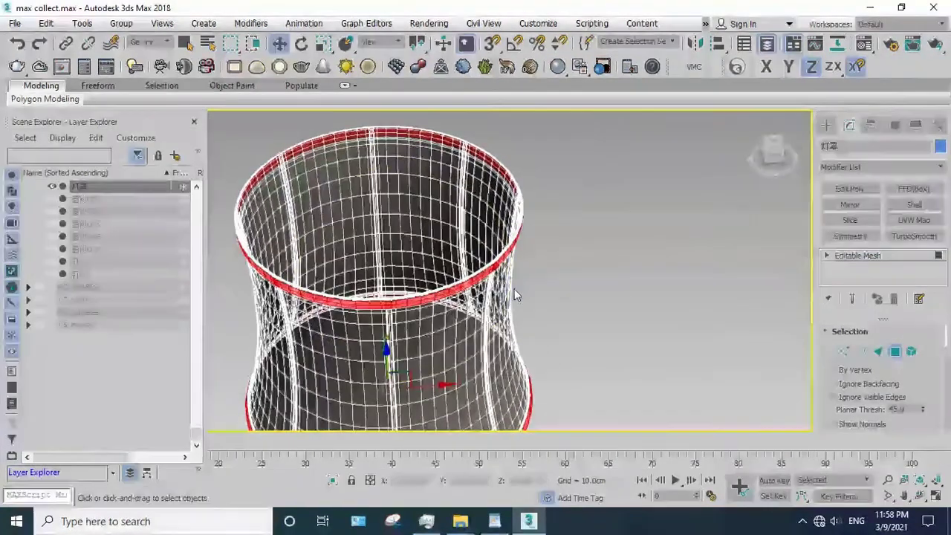
key("5")
left_click(484, 301)
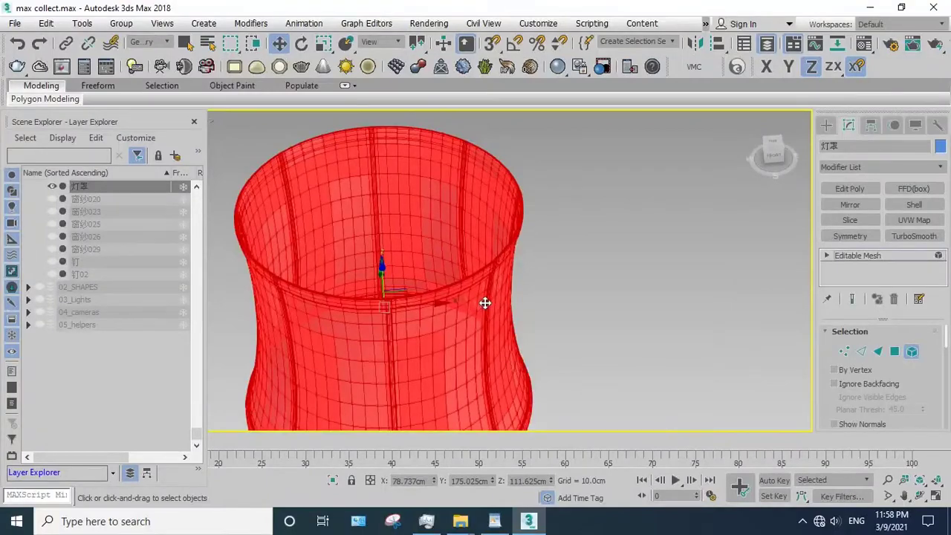
key("4")
left_click(541, 274)
scroll(492, 255, "down", 3)
scroll(491, 257, "down", 2)
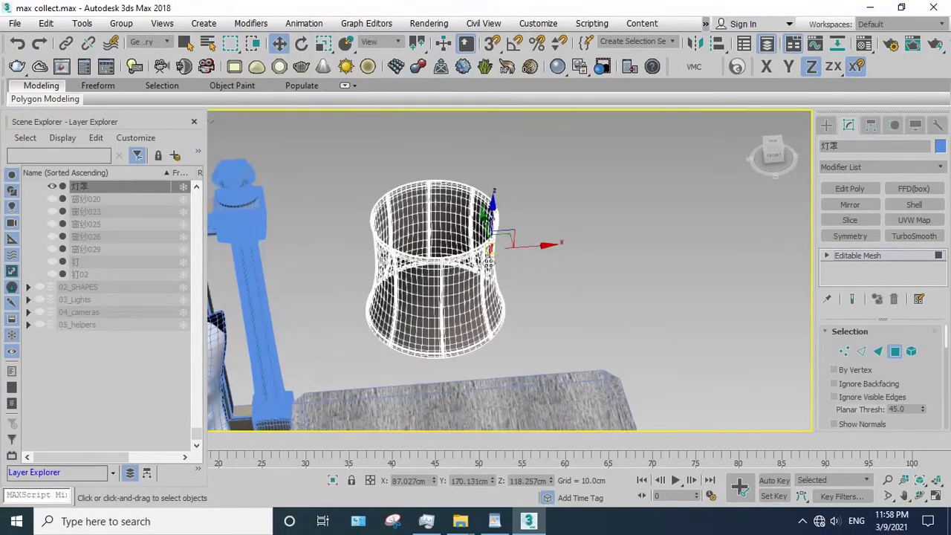
key("shift+z")
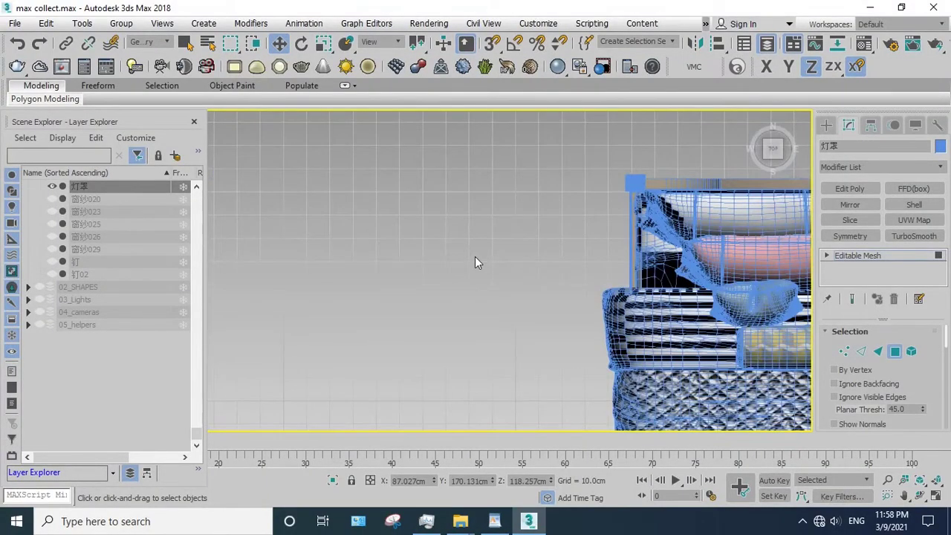
key("shift+z")
key("shift+z")
key("shift+z")
key("shift+z")
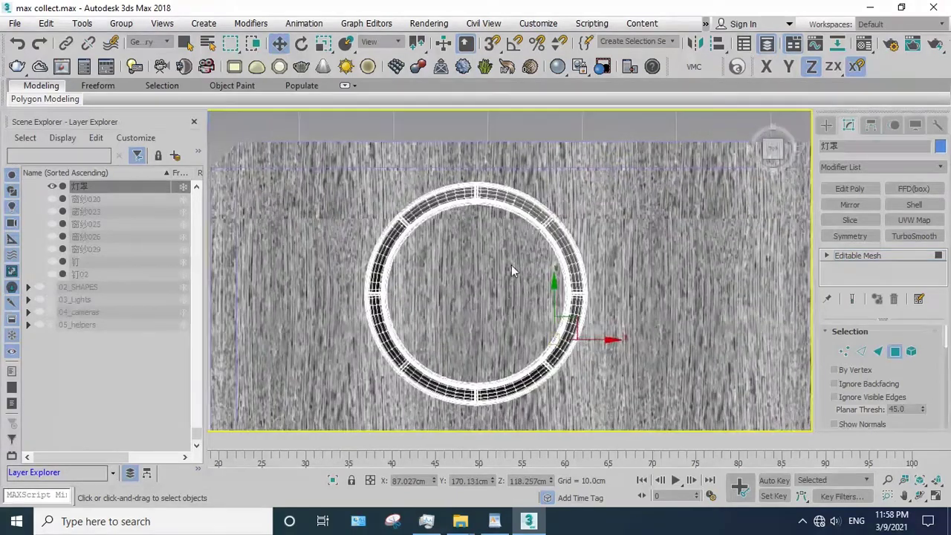
- Select and grow an arc of ring polygons, then detach it as a separate object
left_click_drag(437, 146, 500, 180)
key("ctrl+Page_Up")
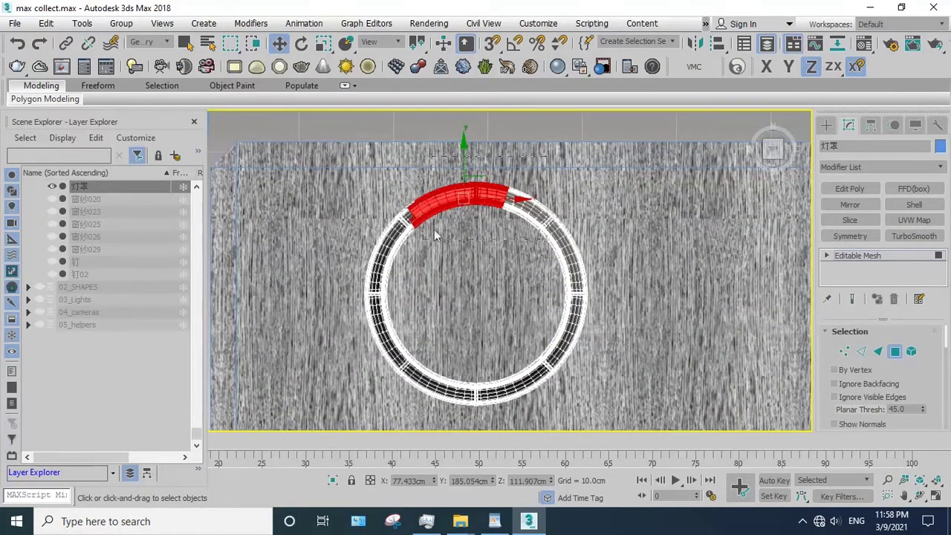
left_click(542, 223, "ctrl")
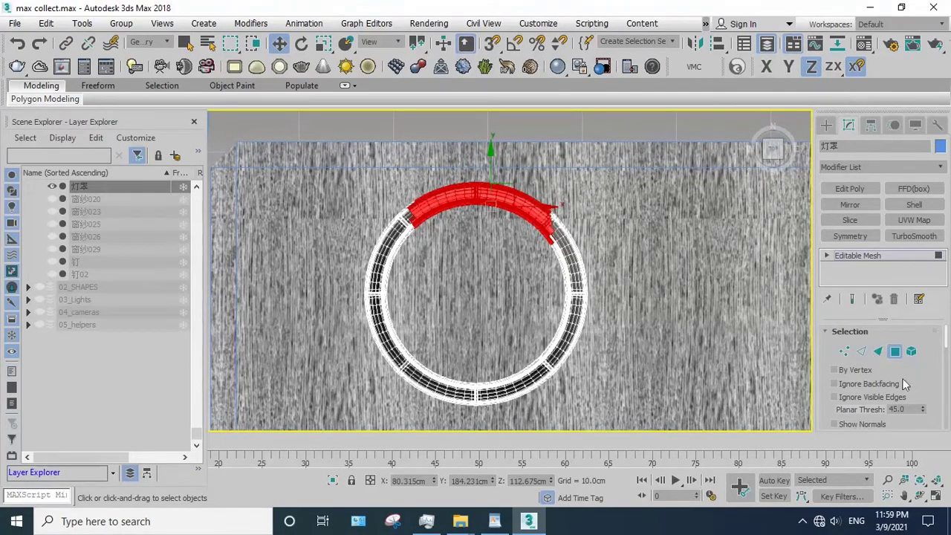
scroll(905, 383, "down", 2)
scroll(904, 384, "down", 3)
scroll(905, 383, "down", 2)
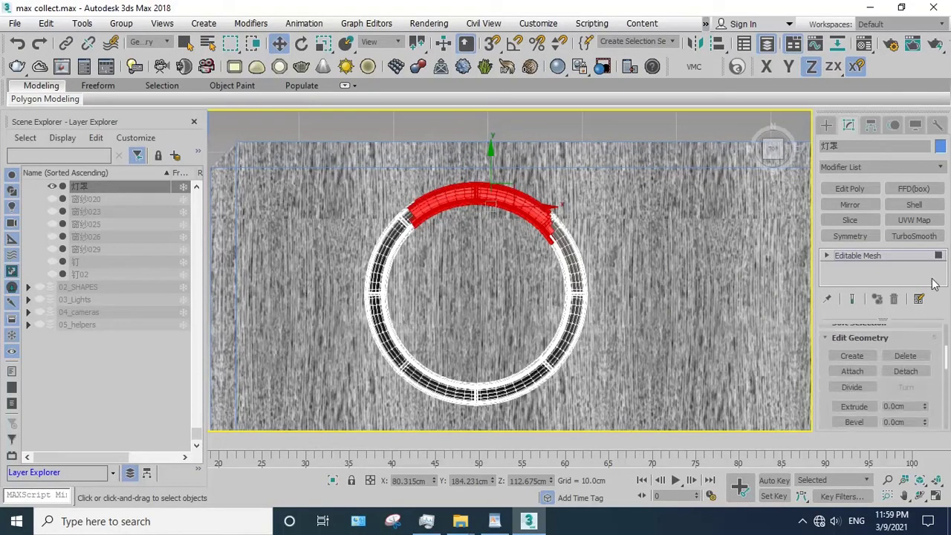
left_click(906, 370)
left_click(516, 254)
- Detach two more arcs of the ring, including the lower arc, as new objects
mouse_move(532, 192)
left_mouse_down()
mouse_move(679, 346)
mouse_move(688, 401)
left_mouse_up()
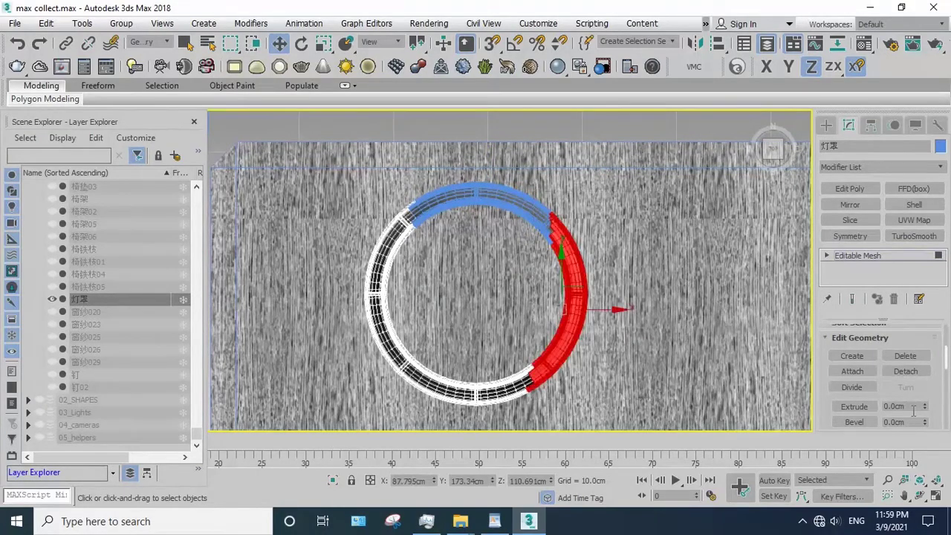
left_click(896, 371)
left_click(519, 263)
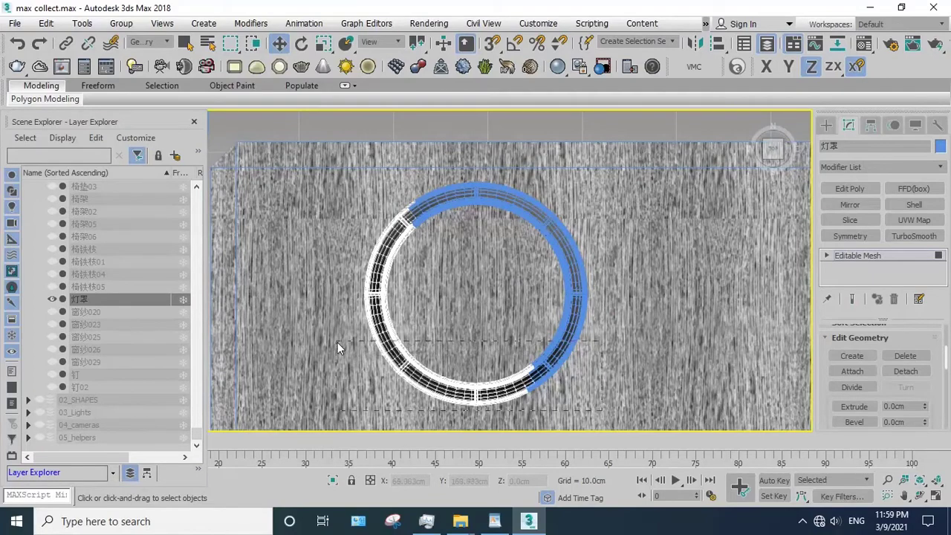
left_click_drag(358, 362, 337, 342)
left_click(902, 371)
left_click(520, 266)
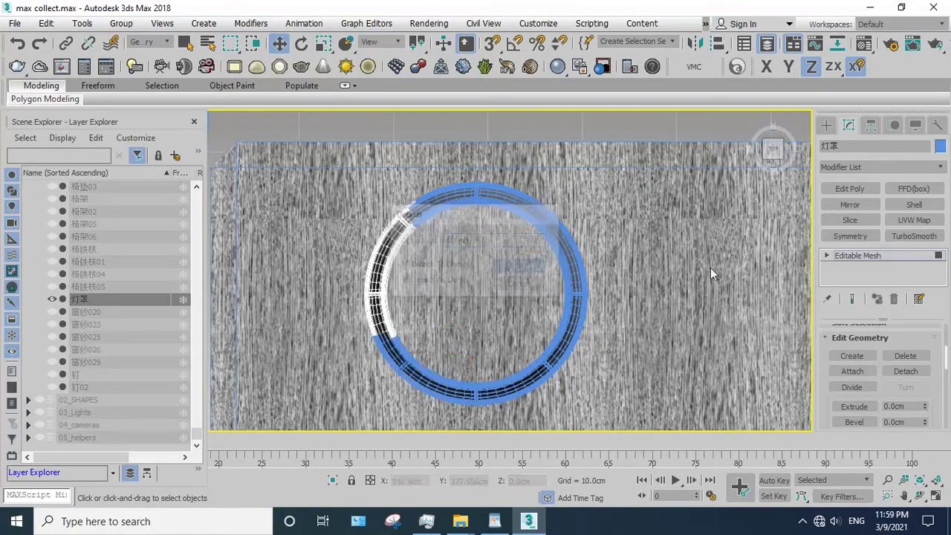
- Return to object level, select the whole lampshade, and hide it
left_click(858, 256)
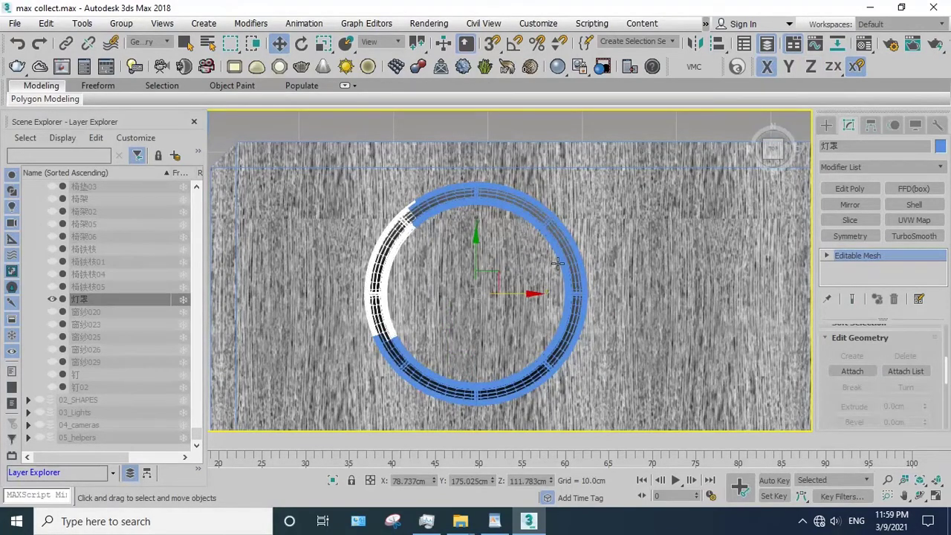
scroll(558, 264, "up", 5)
left_click(920, 495)
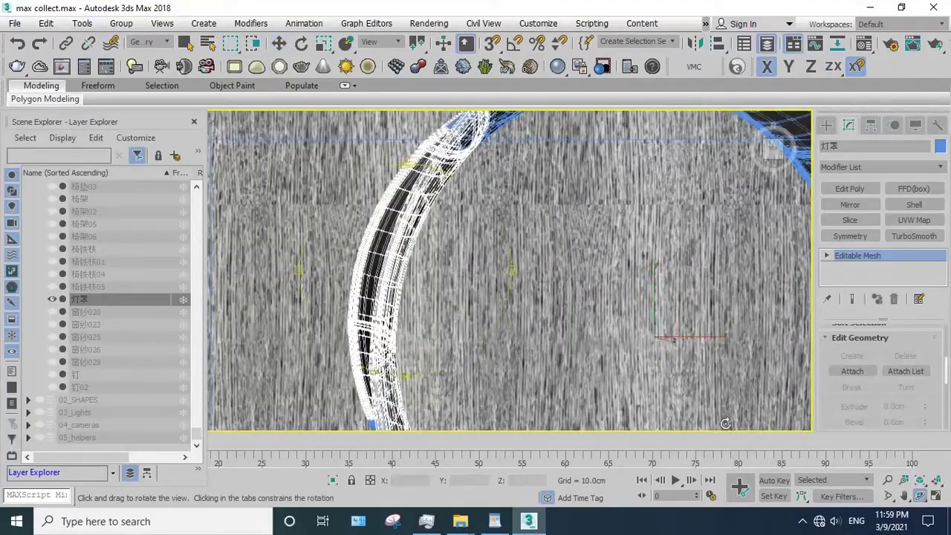
key("z")
key("w")
left_click_drag(581, 264, 363, 149)
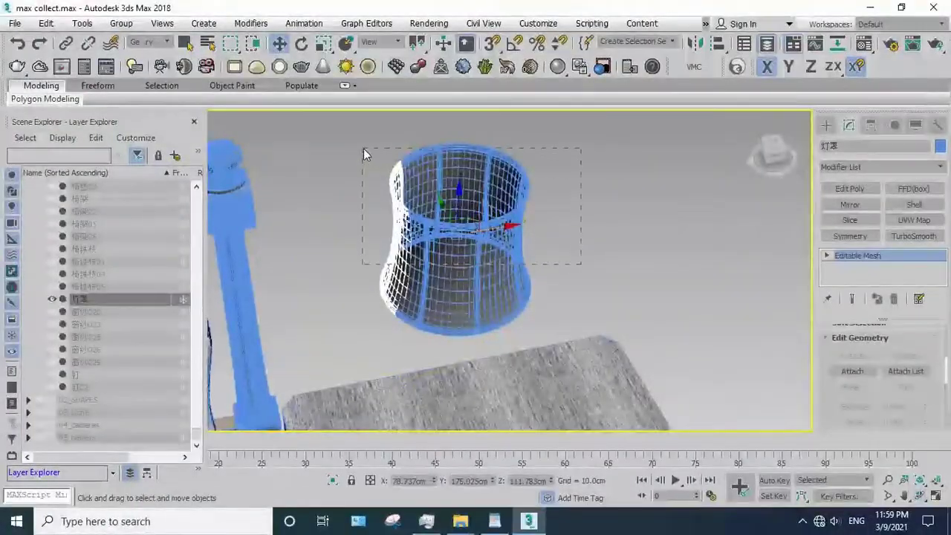
right_click(363, 149)
left_click(436, 97)
scroll(492, 240, "down", 3)
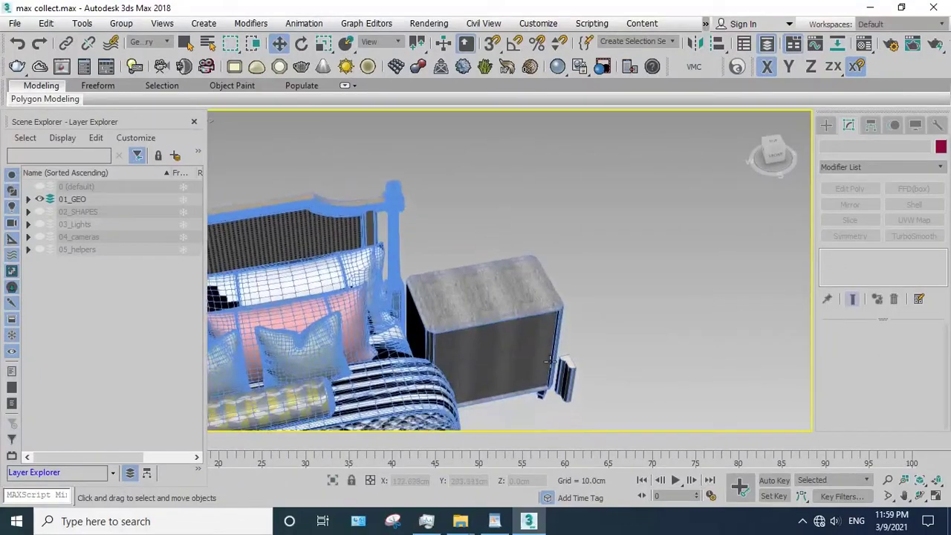
- Hide the Line030 object near the nightstand
scroll(548, 362, "up", 3)
left_click(538, 315)
scroll(531, 281, "up", 2)
right_click(530, 282)
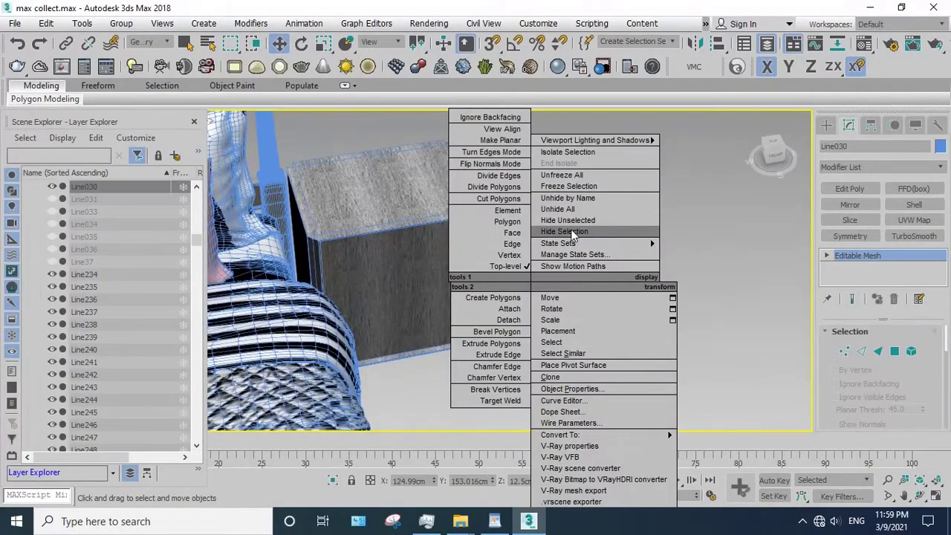
left_click(565, 232)
scroll(528, 238, "down", 2)
- Select the top face of Rectangle326 and detach it as a separate object
left_click(529, 238)
scroll(529, 238, "up", 3)
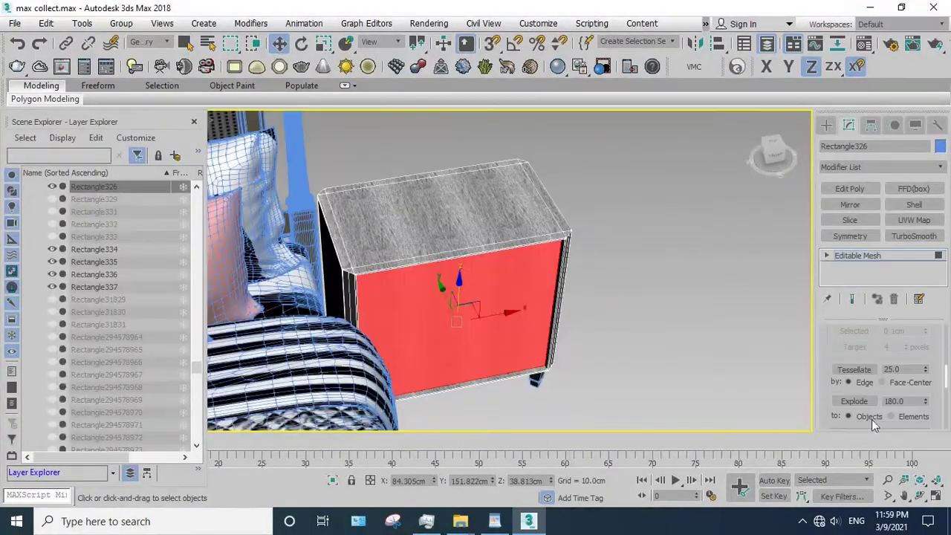
left_click(920, 496)
left_click_drag(509, 300, 485, 236)
key("w")
left_click(485, 237)
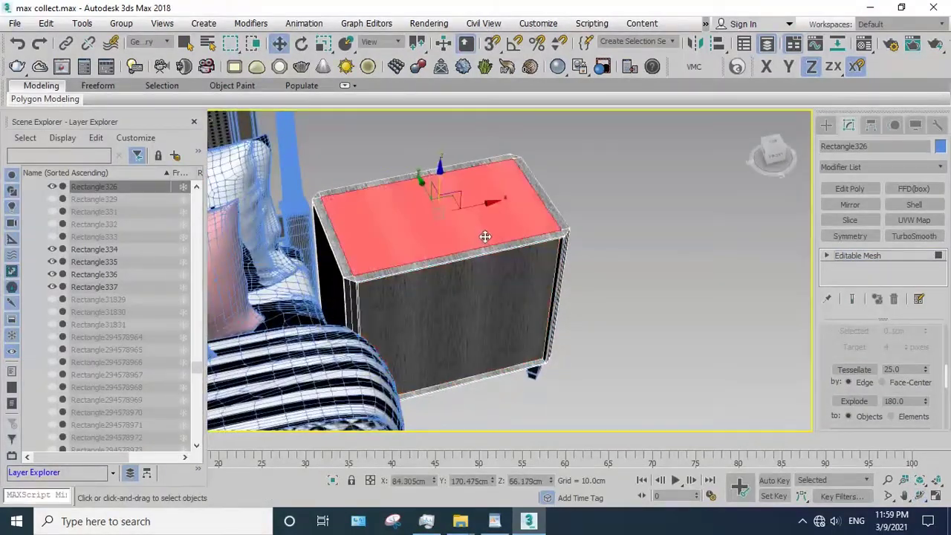
left_click_drag(503, 199, 724, 171)
key("ctrl+z")
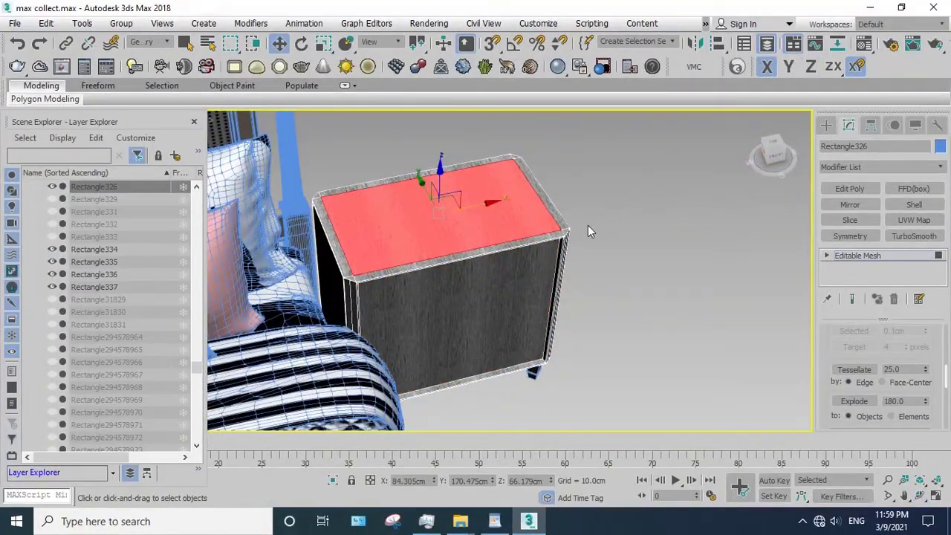
mouse_move(940, 394)
left_mouse_down()
mouse_move(933, 217)
mouse_move(946, 366)
mouse_move(946, 342)
left_mouse_up()
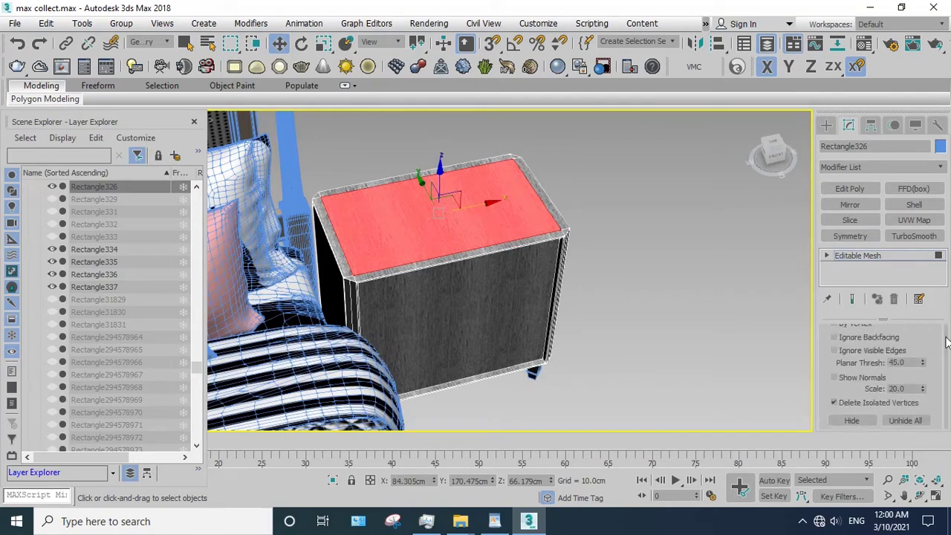
scroll(946, 342, "down", 2)
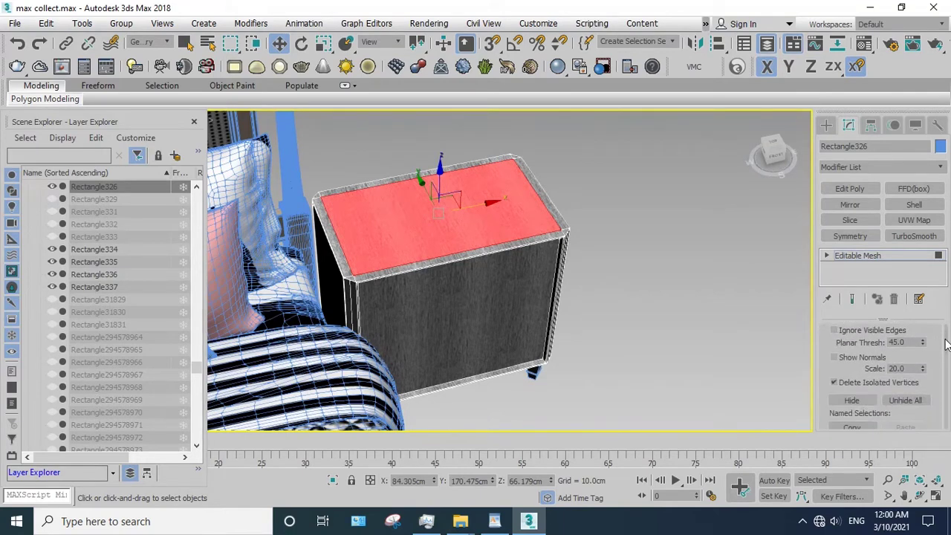
left_click_drag(946, 343, 946, 358)
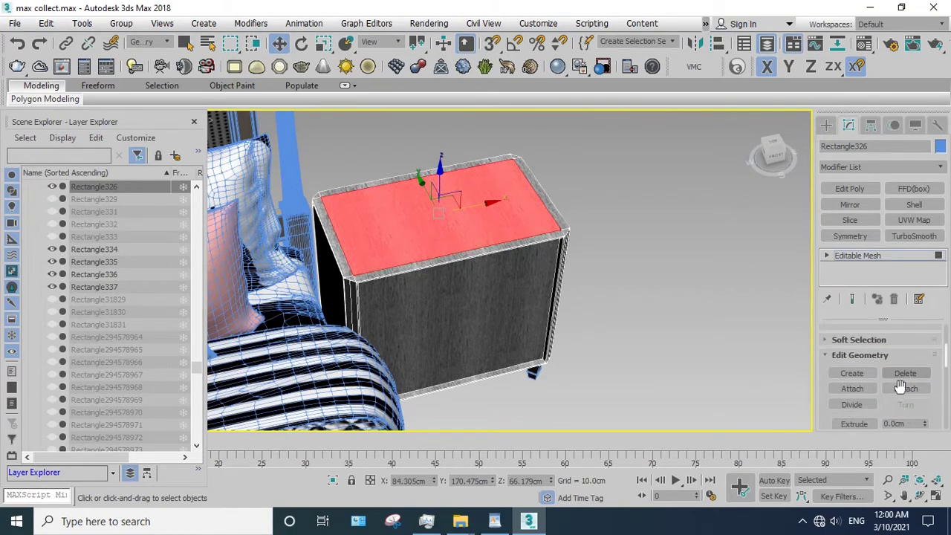
left_click(900, 387)
left_click(520, 268)
- Detach the nightstand's front face and one side face as separate objects
left_click(515, 315)
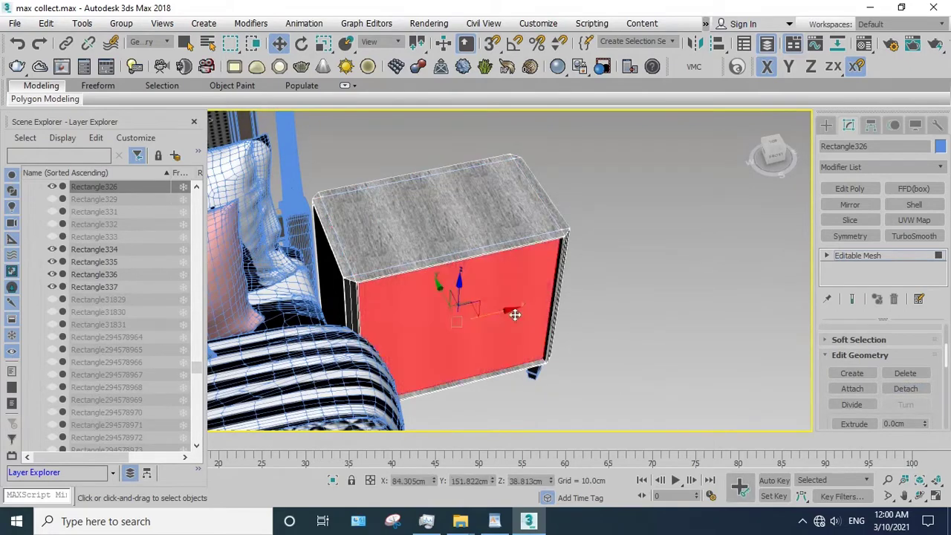
left_click(909, 496)
left_click_drag(475, 312, 520, 325)
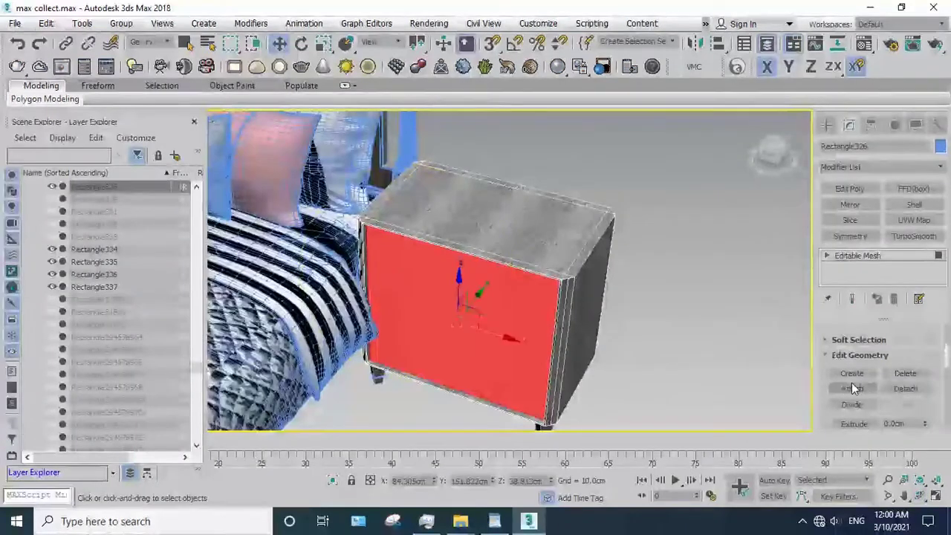
left_click(889, 388)
left_click(520, 269)
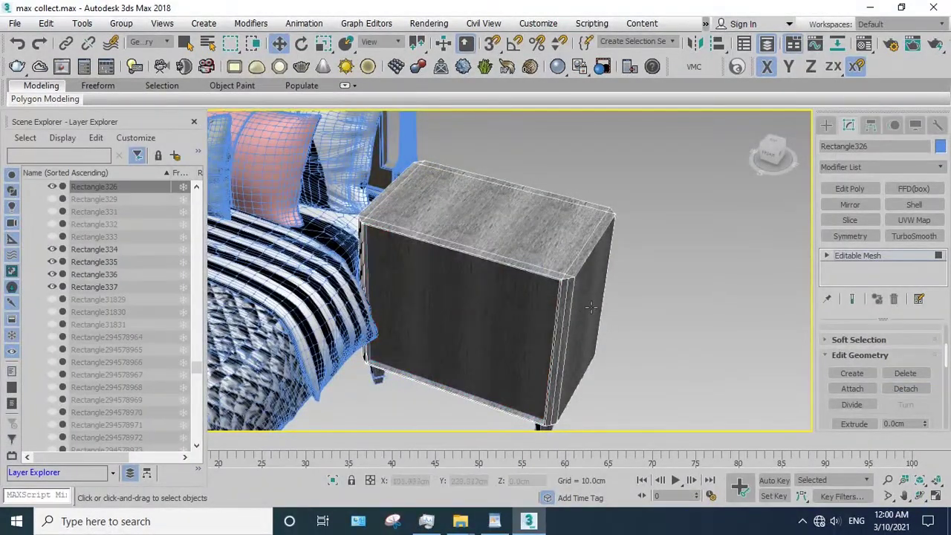
left_click(591, 307)
middle_click_drag(591, 307, 565, 319, "alt")
left_click(888, 389)
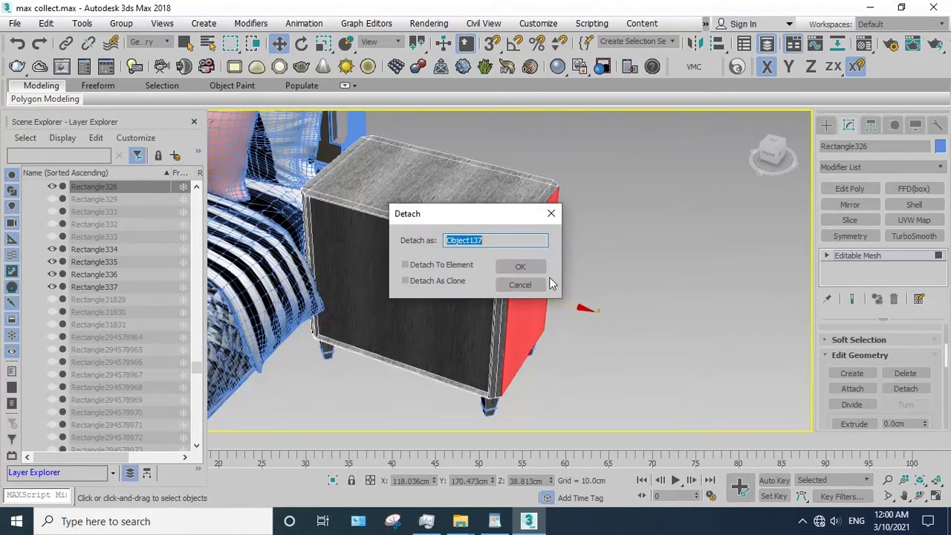
left_click(518, 265)
- Detach the other side face as Object138, then the thin side face
middle_click_drag(435, 265, 476, 271, "alt")
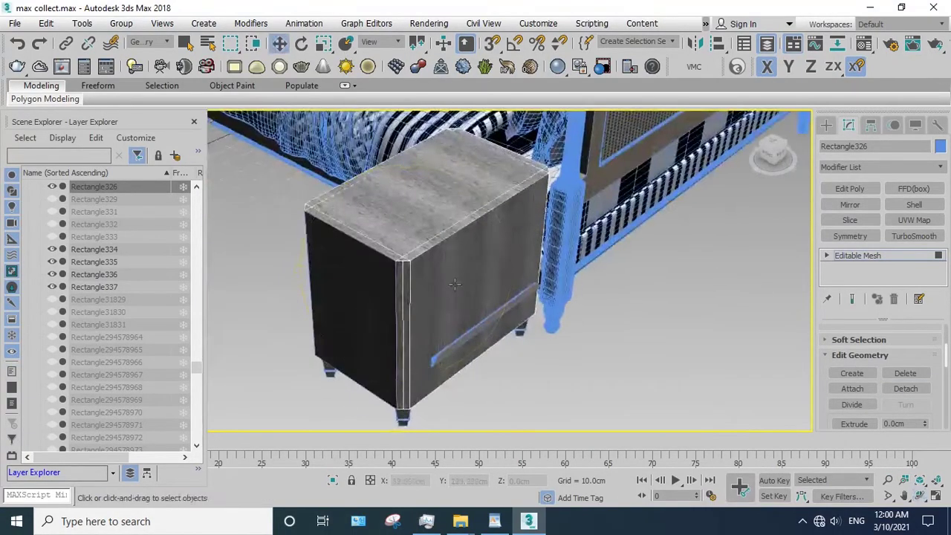
left_click(484, 272)
left_click(906, 388)
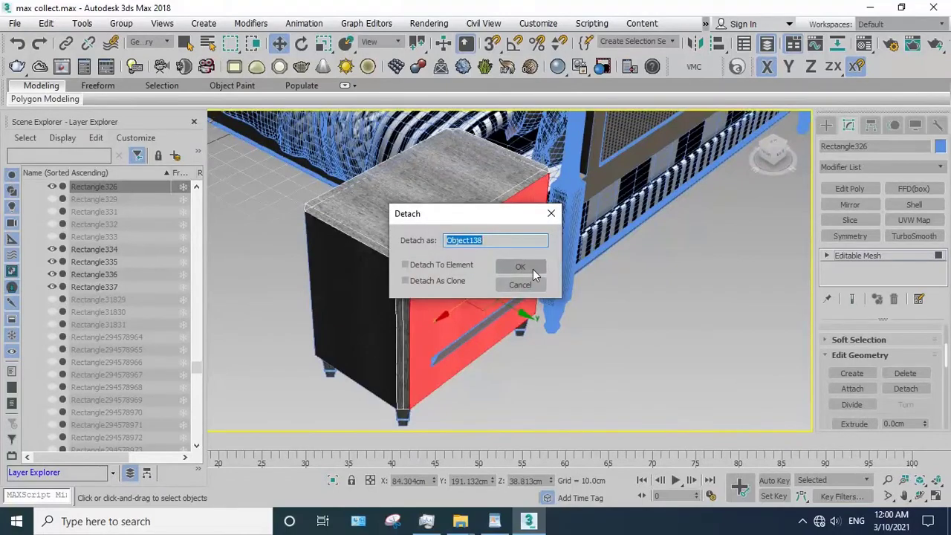
left_click(531, 268)
mouse_move(357, 272)
middle_mouse_down("alt")
mouse_move(344, 272)
mouse_move(399, 275)
mouse_move(529, 258)
middle_mouse_up("alt")
left_click(545, 259)
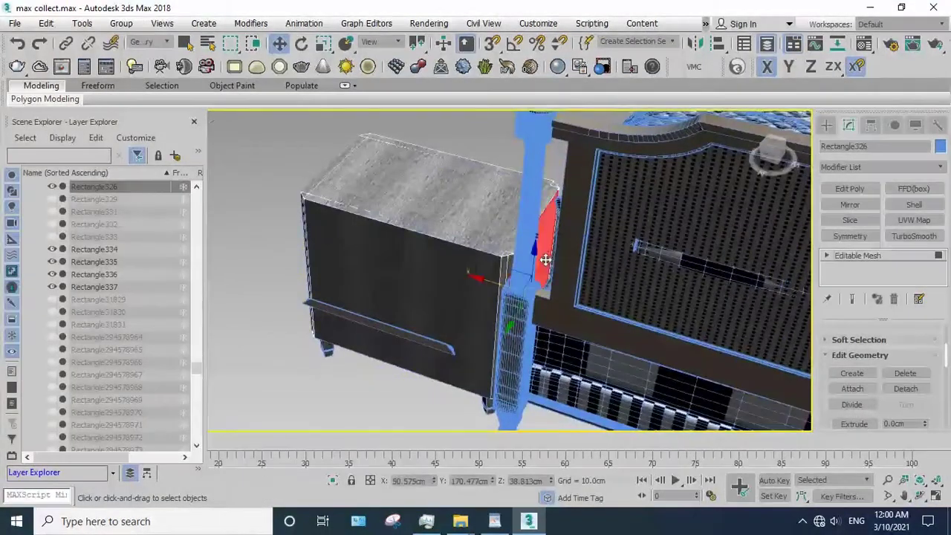
left_click(905, 388)
key("Return")
mouse_move(417, 301)
middle_mouse_down("alt")
mouse_move(442, 307)
mouse_move(524, 257)
mouse_move(679, 278)
mouse_move(715, 307)
middle_mouse_up("alt")
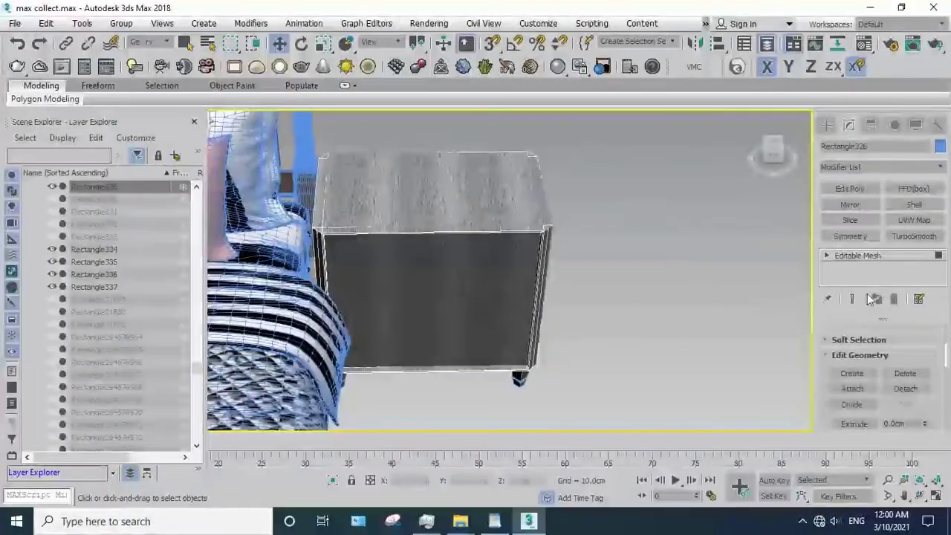
- At object level, hide the detached lid Object135 after undoing an accidental move
left_click(858, 255)
left_click(474, 233)
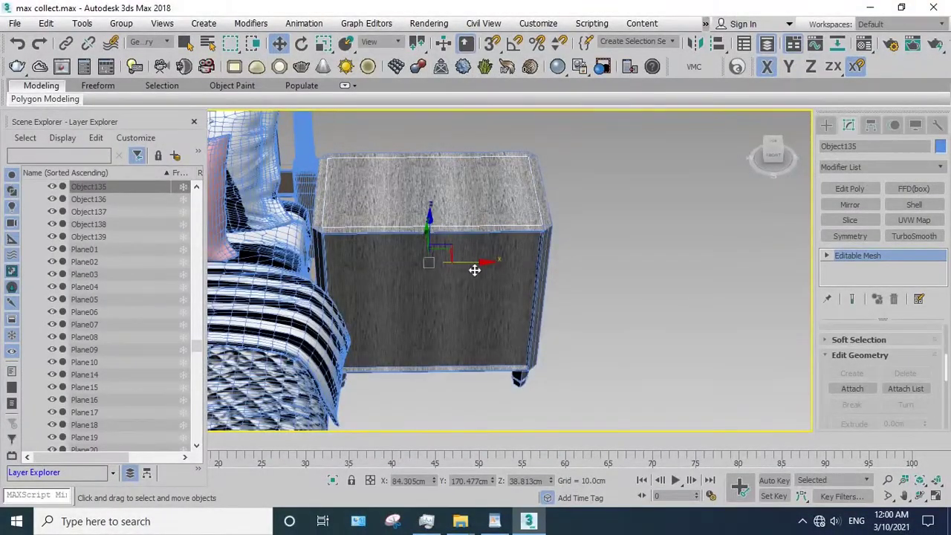
left_click_drag(474, 270, 721, 256)
right_click(513, 207)
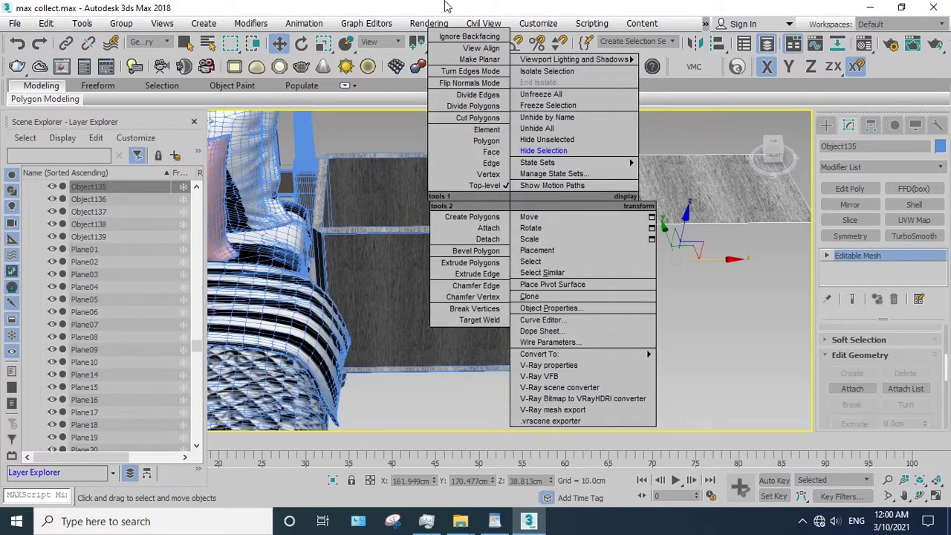
left_click(446, 6)
key("ctrl+z")
right_click(437, 197)
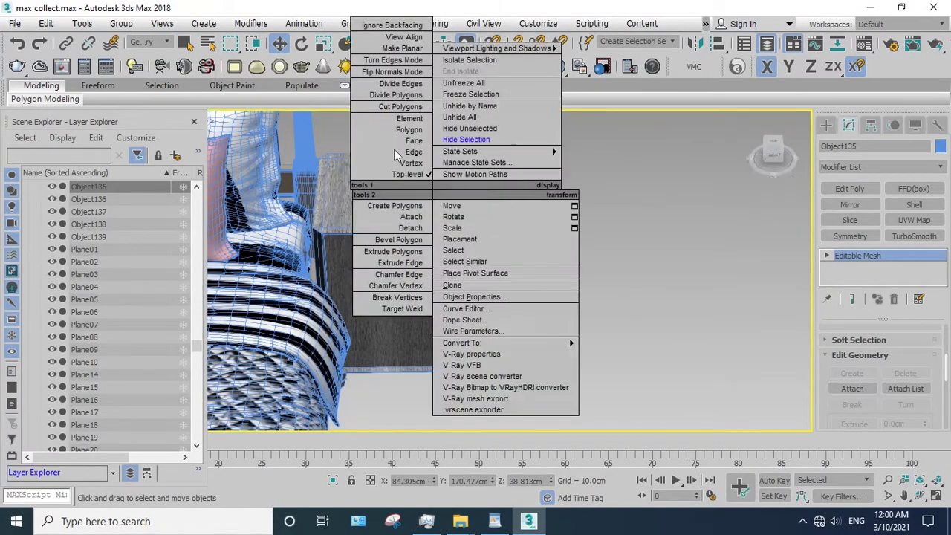
left_click(467, 140)
- Hide the nightstand's front panel as well
right_click(462, 253)
left_click(489, 198)
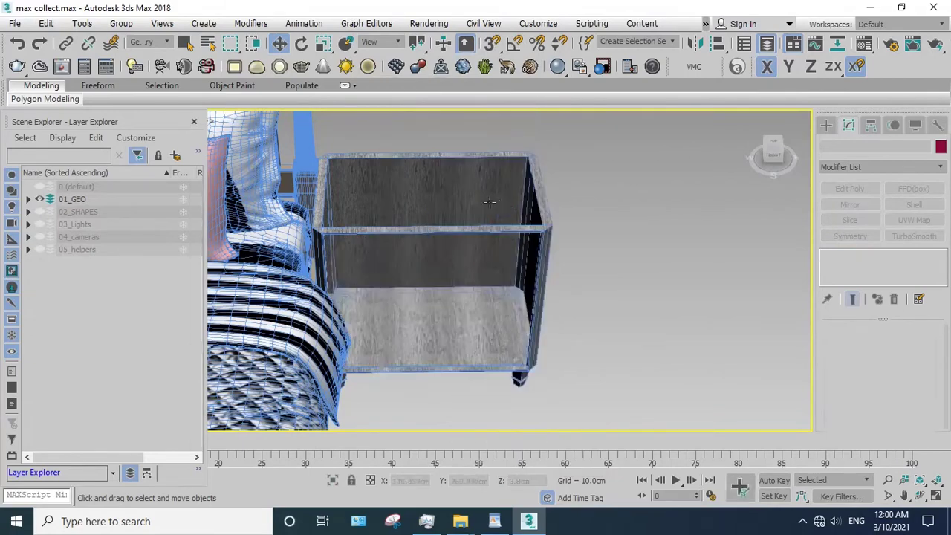
left_click(489, 201)
- Hide the nightstand's front panel and the box frame Object137
right_click(525, 188)
left_click(535, 134)
mouse_move(593, 225)
middle_mouse_down()
mouse_move(549, 243)
mouse_move(635, 240)
middle_mouse_up()
left_click(573, 281)
right_click(570, 277)
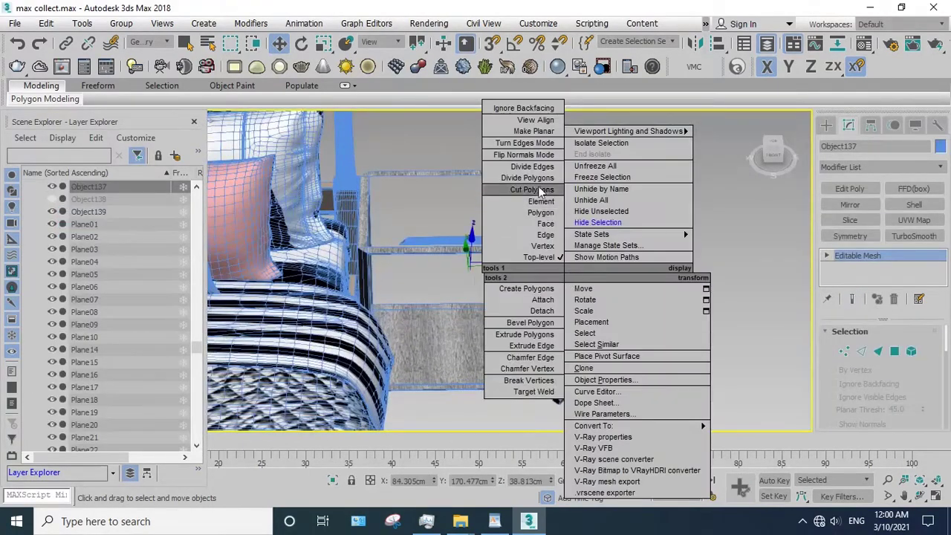
left_click(598, 222)
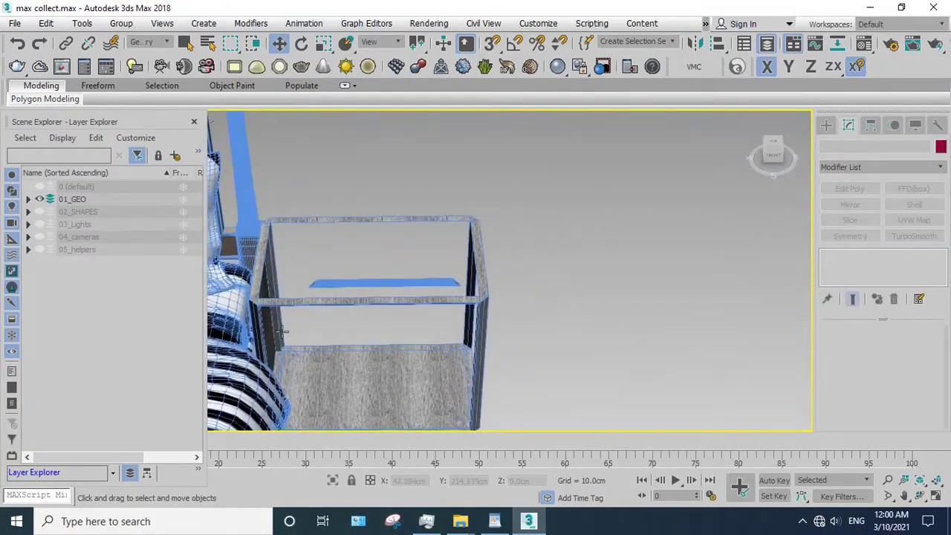
- In Rectangle326's Polygon mode, detach the two top rail faces as a new object
left_click(379, 307)
middle_click_drag(394, 310, 430, 245)
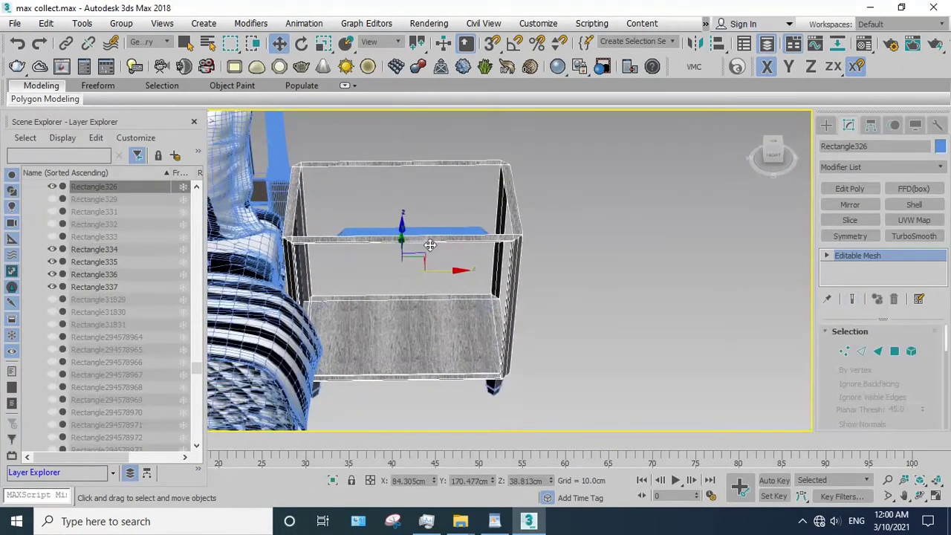
key("4")
left_click_drag(391, 139, 390, 138)
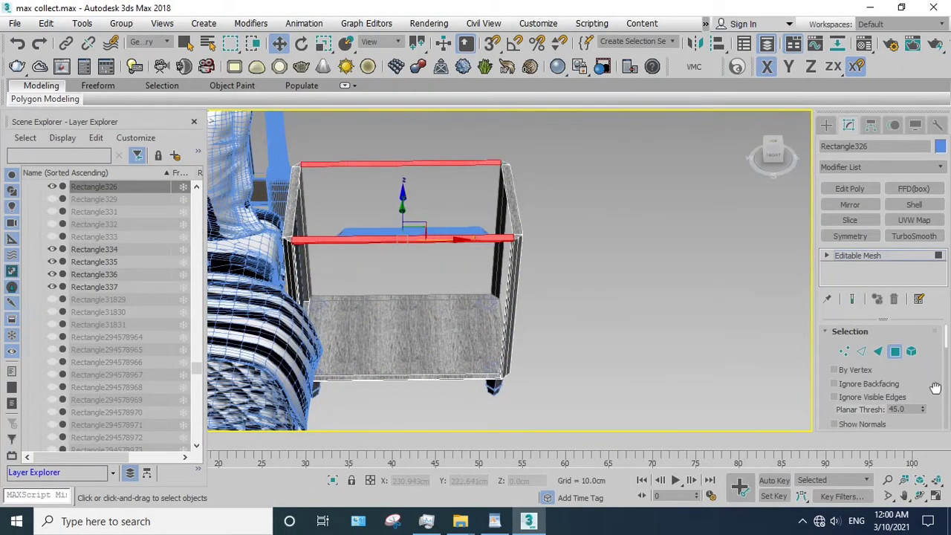
scroll(936, 388, "down", 3)
scroll(901, 346, "down", 2)
left_click(905, 390)
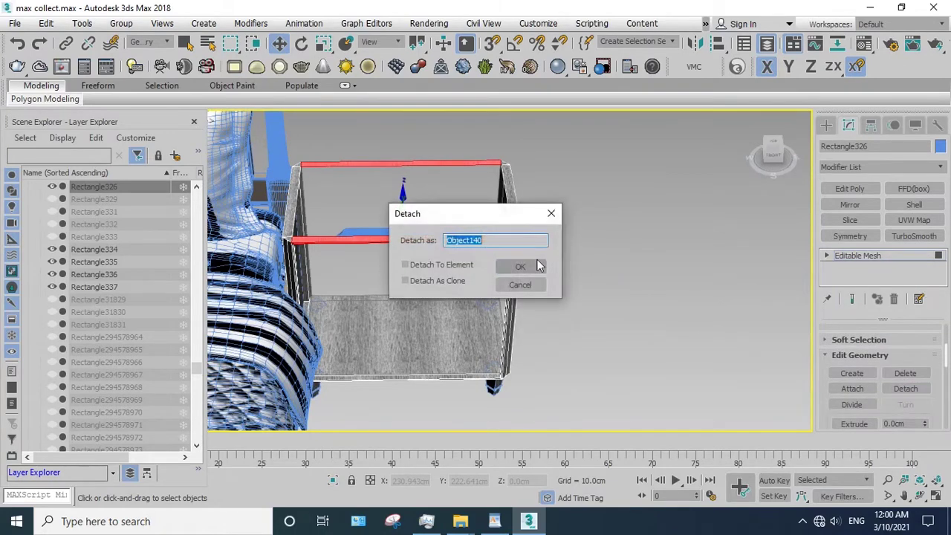
left_click(521, 267)
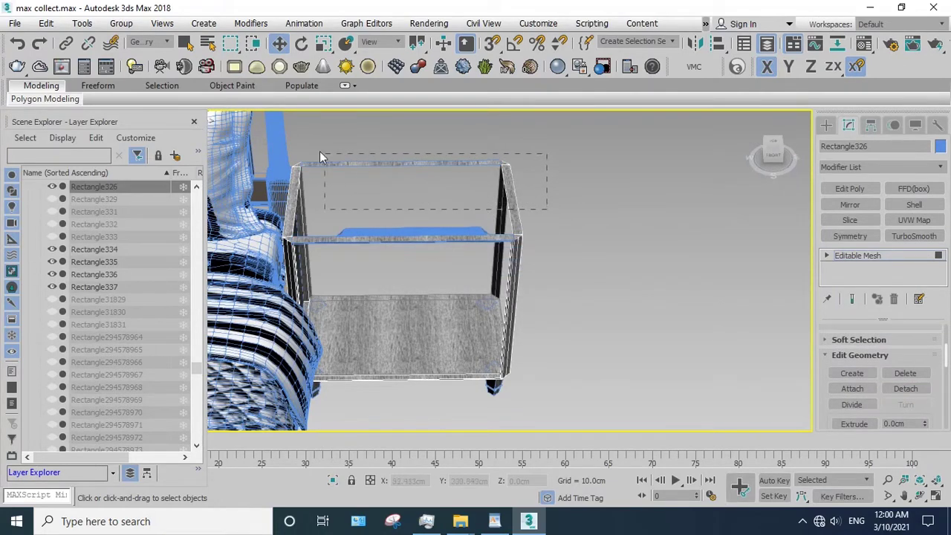
- Detach the upper post faces, excluding the lower legs, as another object
left_click_drag(239, 141, 240, 141)
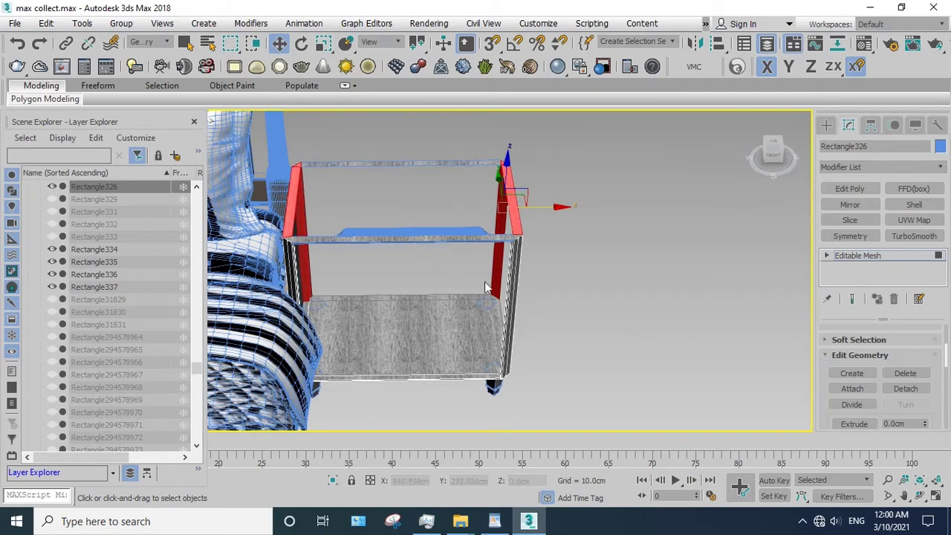
left_click_drag(256, 261, 256, 263, "alt")
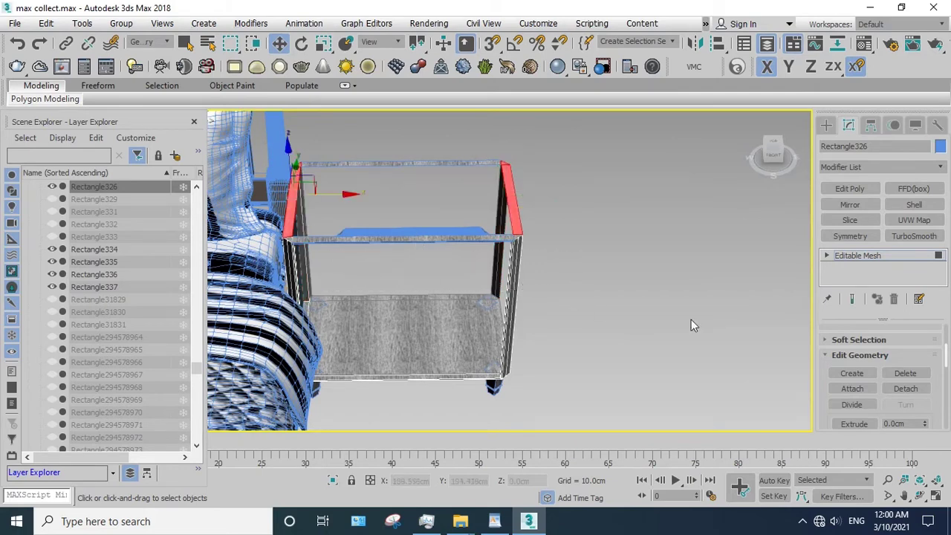
left_click(905, 388)
left_click(518, 266)
- Detach the remaining vertical post faces as a separate object
middle_click_drag(518, 267, 540, 221, "alt")
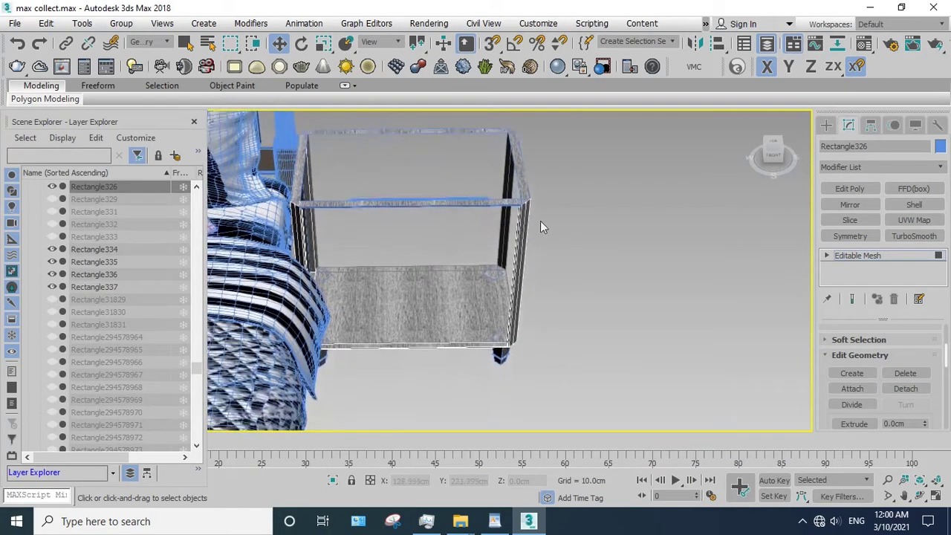
left_click_drag(296, 162, 286, 161)
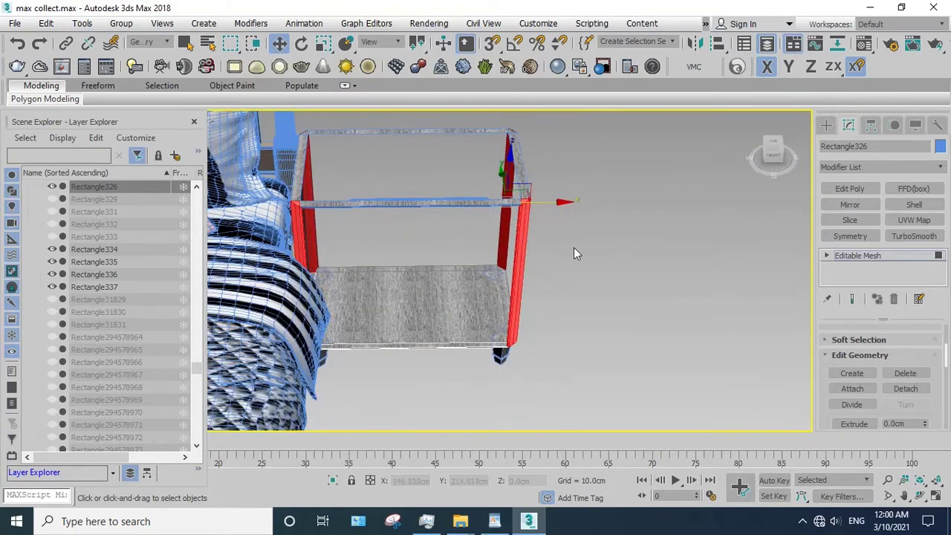
middle_click_drag(573, 253, 598, 324, "alt")
left_click(508, 261)
middle_click_drag(508, 261, 484, 266, "alt")
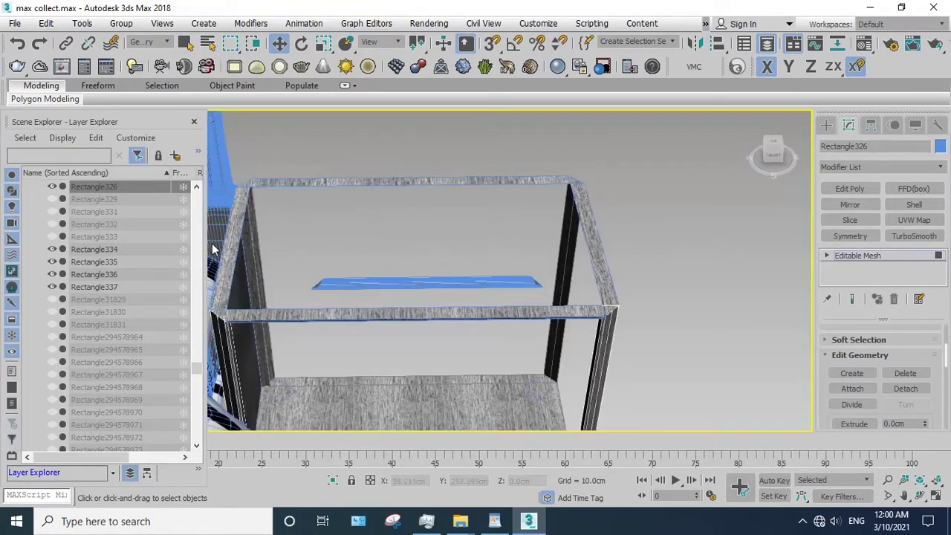
left_click_drag(504, 180, 623, 158)
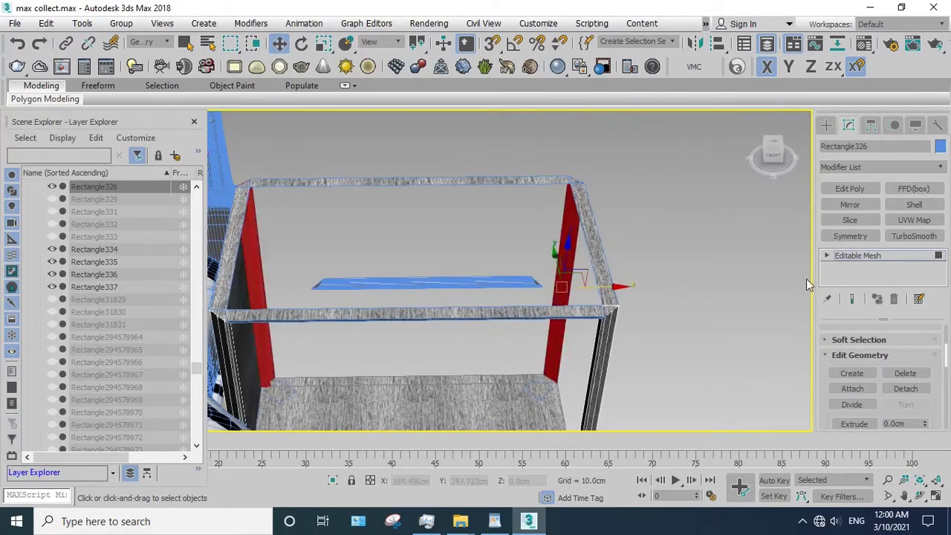
left_click(886, 380)
left_click(524, 268)
- Detach the left and right post faces as Object143
middle_click_drag(524, 267, 599, 212, "alt")
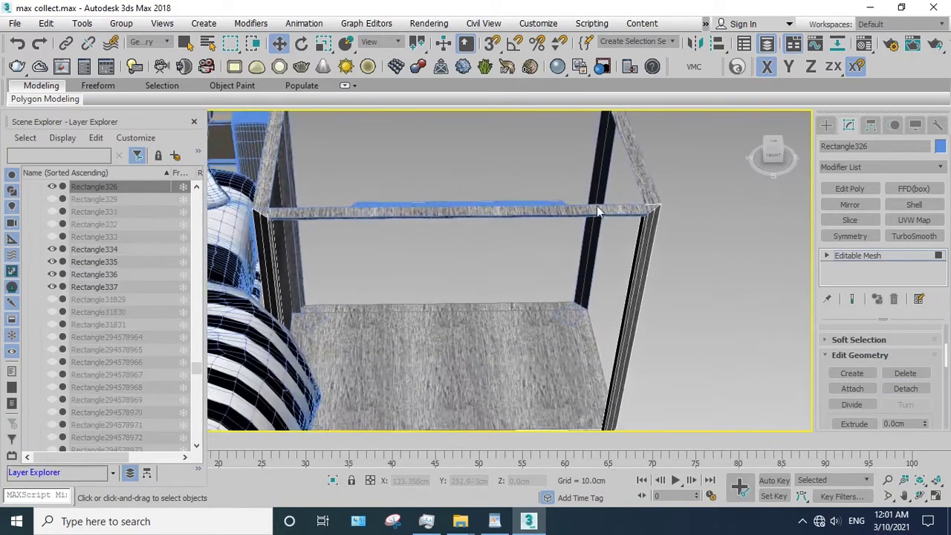
left_click_drag(227, 143, 674, 313)
scroll(642, 372, "down", 5)
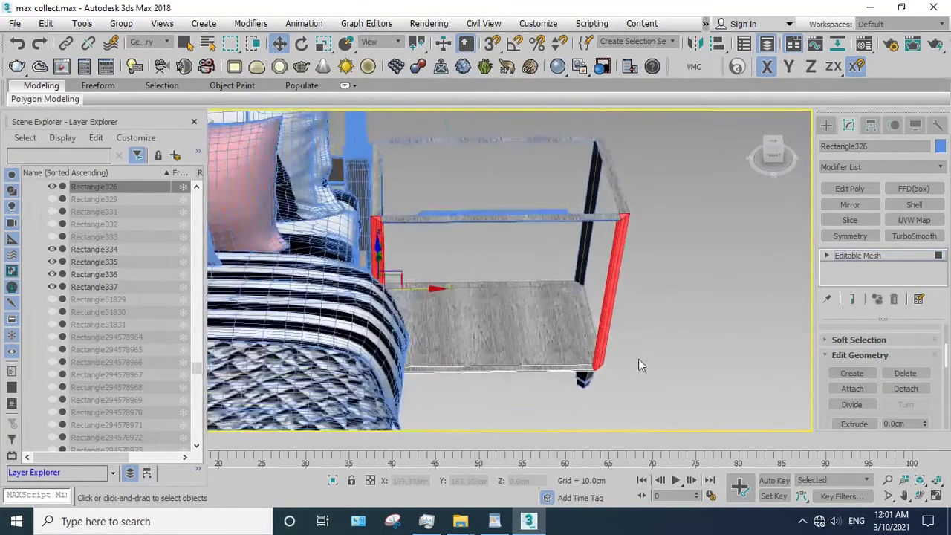
left_click(521, 298, "ctrl")
left_click(628, 281)
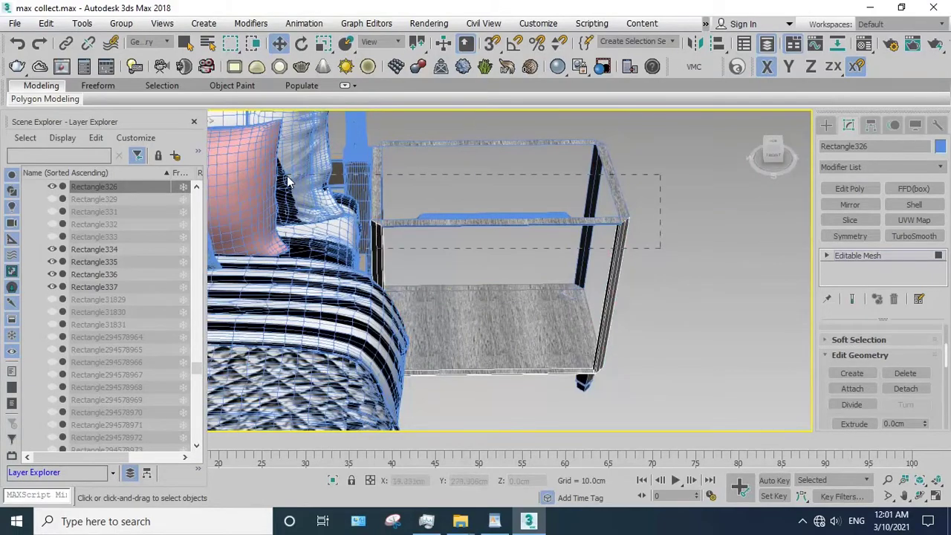
left_click_drag(288, 180, 849, 344)
left_click(905, 389)
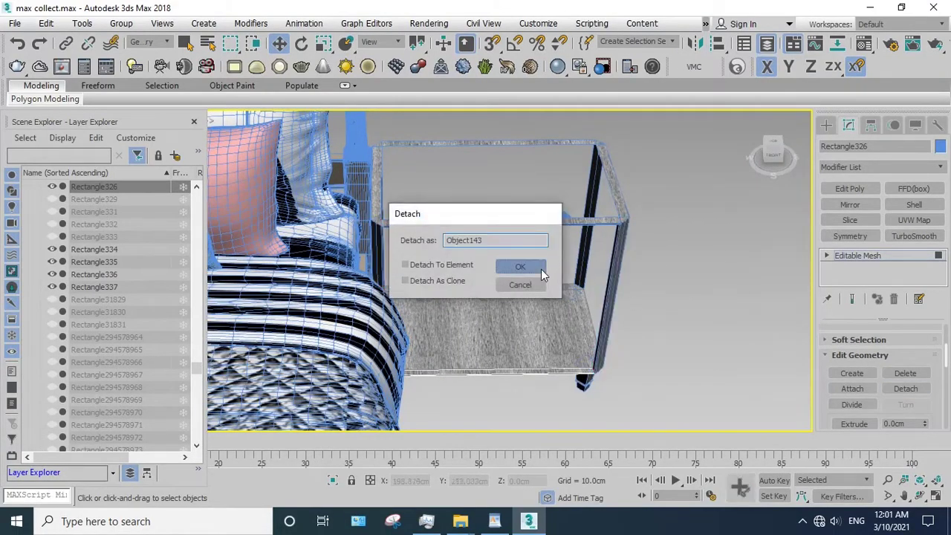
left_click(518, 265)
- Detach the bottom shelf faces, then leave polygon editing
scroll(520, 312, "up", 3)
left_click(522, 305)
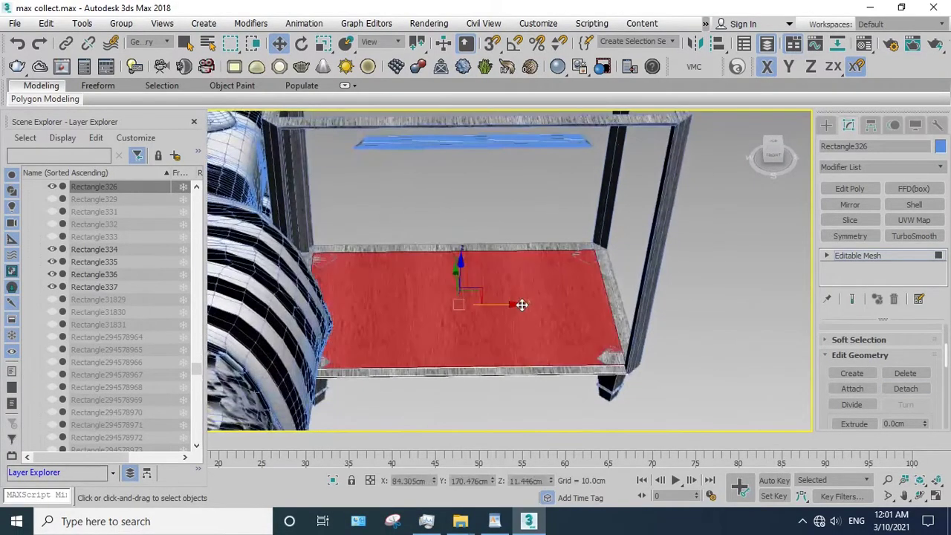
left_click(667, 269)
left_click(855, 258)
- Undo an accidental shelf move, then hide the detached nightstand pieces
middle_click_drag(579, 276, 513, 272, "alt")
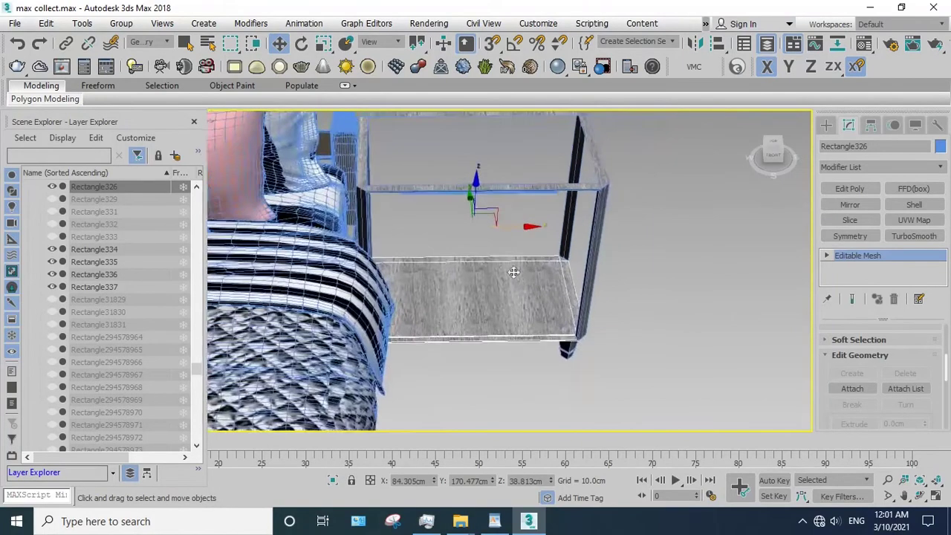
left_click_drag(508, 232, 821, 224)
key("ctrl+z")
left_click_drag(535, 153, 524, 157)
right_click(524, 157)
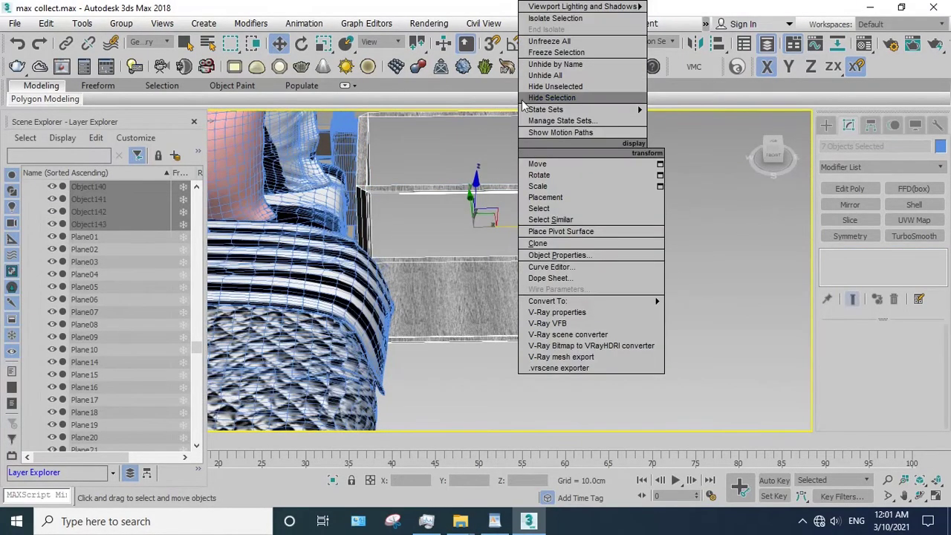
left_click(551, 97)
- Hide the small Rectangle334 piece and the three Circle objects
mouse_move(553, 266)
middle_mouse_down("alt")
mouse_move(484, 312)
mouse_move(496, 305)
middle_mouse_up("alt")
left_click(496, 304)
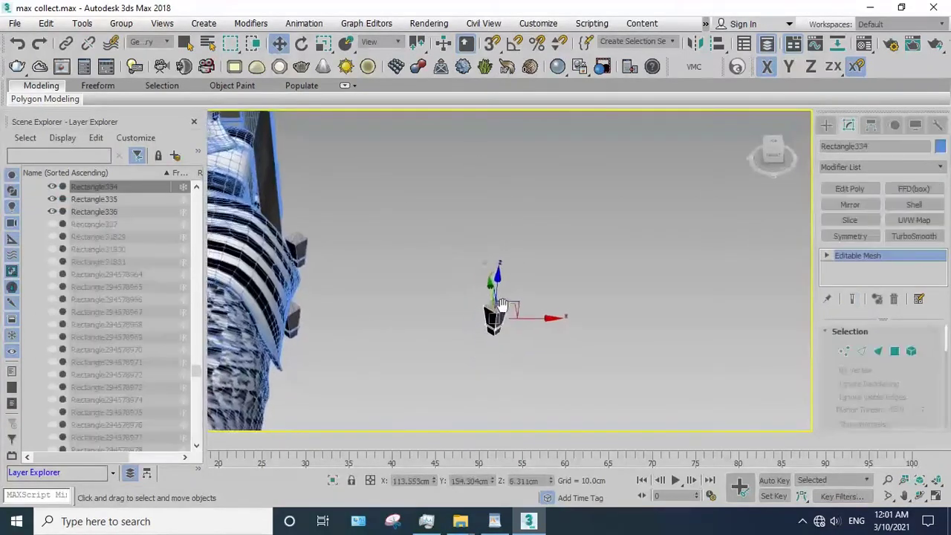
left_click_drag(561, 332, 478, 244)
middle_click_drag(478, 245, 495, 246, "alt")
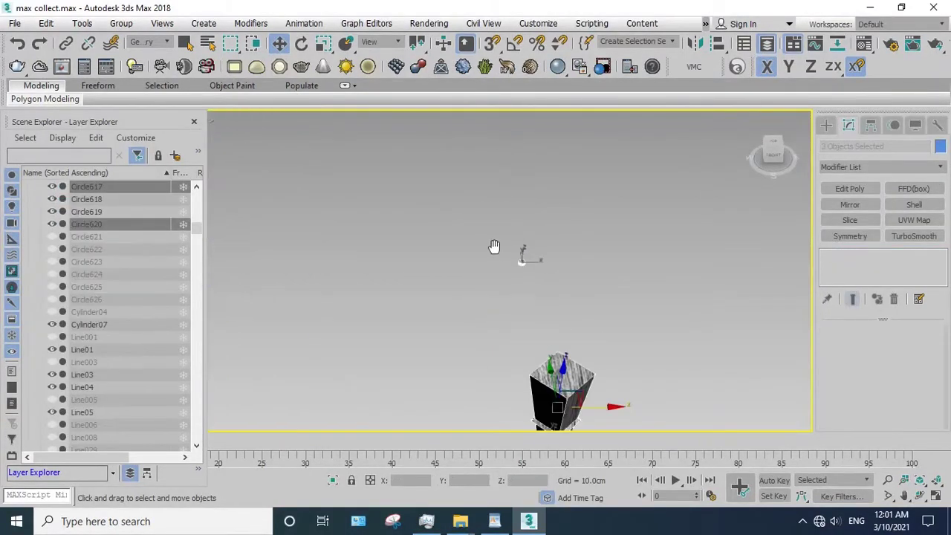
right_click(492, 235)
left_click(524, 181)
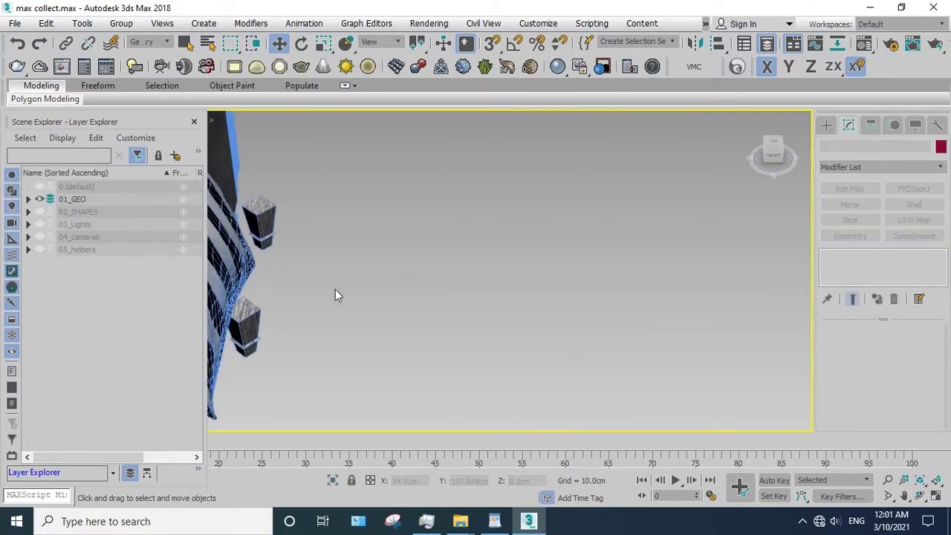
- Hide the two pillar pieces beside the nightstand
left_click(262, 321)
left_click(270, 212, "ctrl")
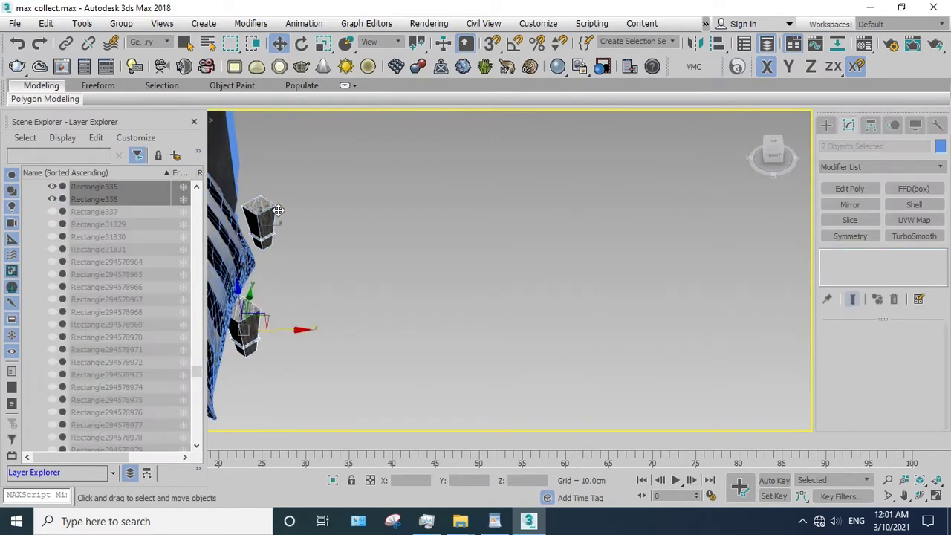
right_click(267, 200)
left_click(291, 149)
- Hide Circle618, bring the bed back into view, and select panel 01
middle_click_drag(291, 149, 269, 240)
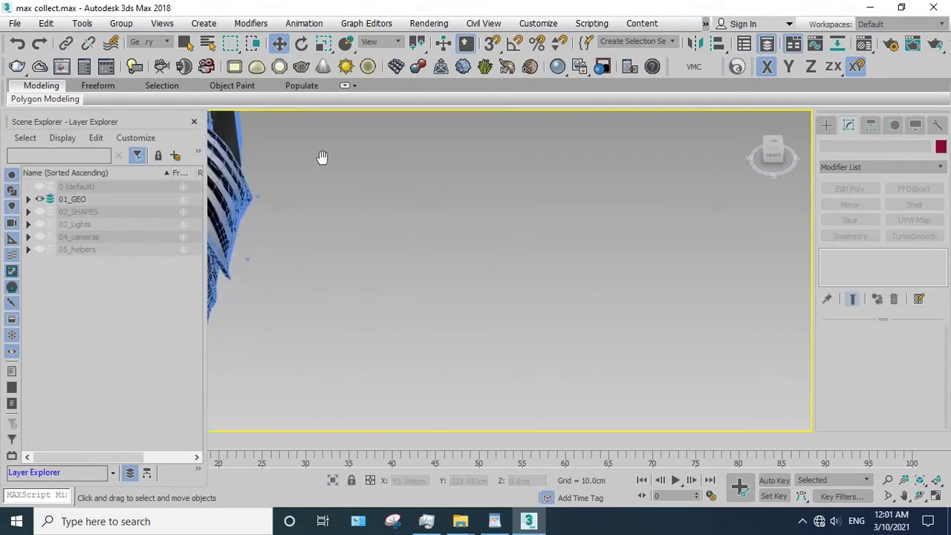
mouse_move(269, 242)
left_mouse_down()
mouse_move(219, 276)
mouse_move(234, 284)
left_mouse_up()
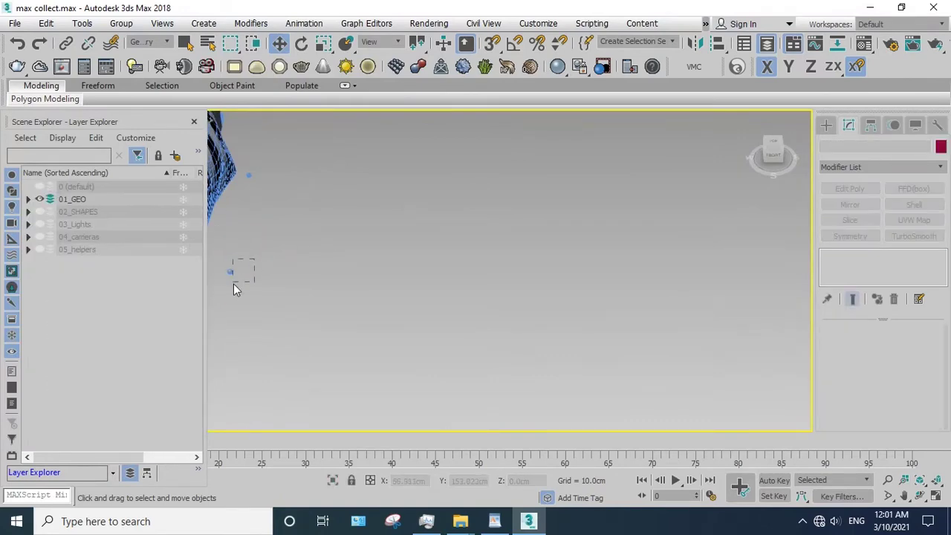
right_click(292, 148)
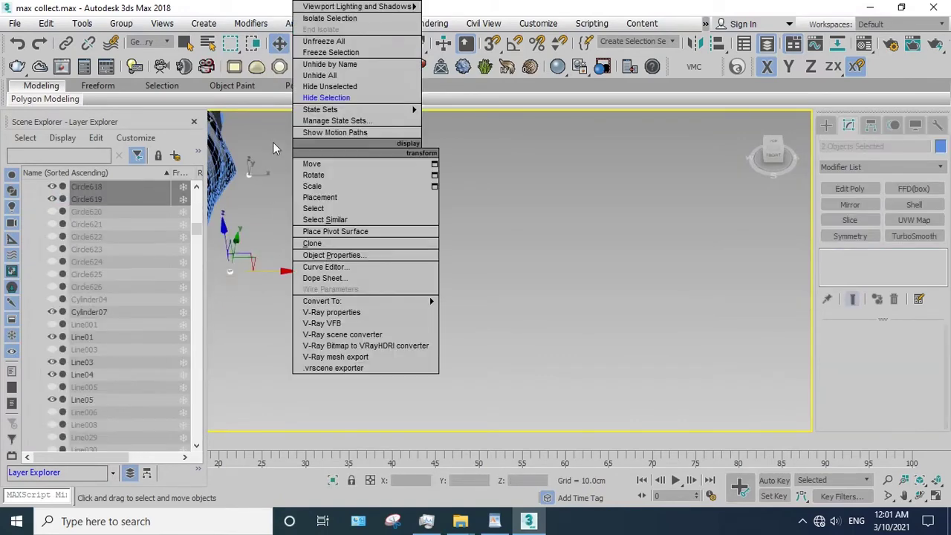
left_click(301, 96)
mouse_move(345, 229)
middle_mouse_down()
mouse_move(465, 270)
mouse_move(588, 253)
mouse_move(475, 250)
mouse_move(381, 441)
middle_mouse_up()
scroll(589, 253, "down", 3)
scroll(491, 253, "up", 3)
left_click(491, 223)
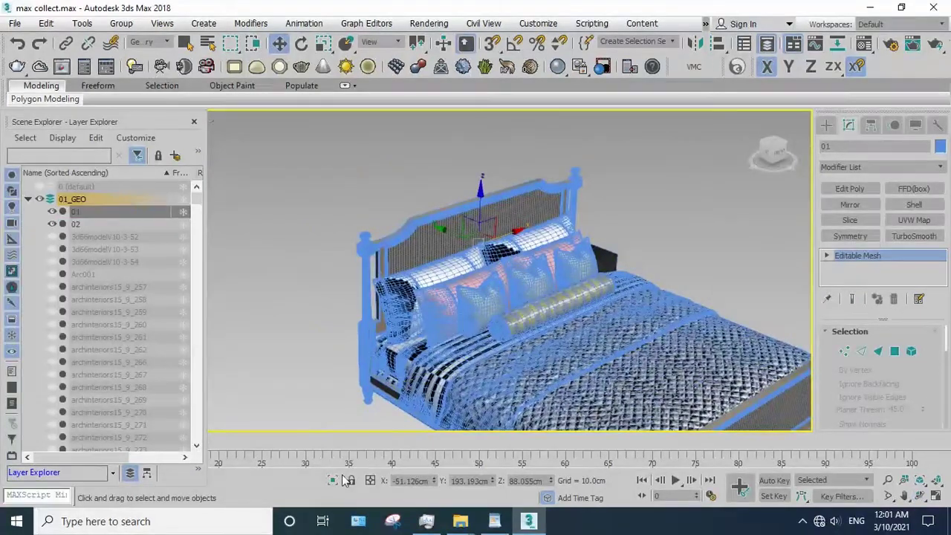
- Isolate headboard panel 01, zoom extents, switch to Front view, and enter Polygon mode
left_click(333, 480)
left_click(911, 482)
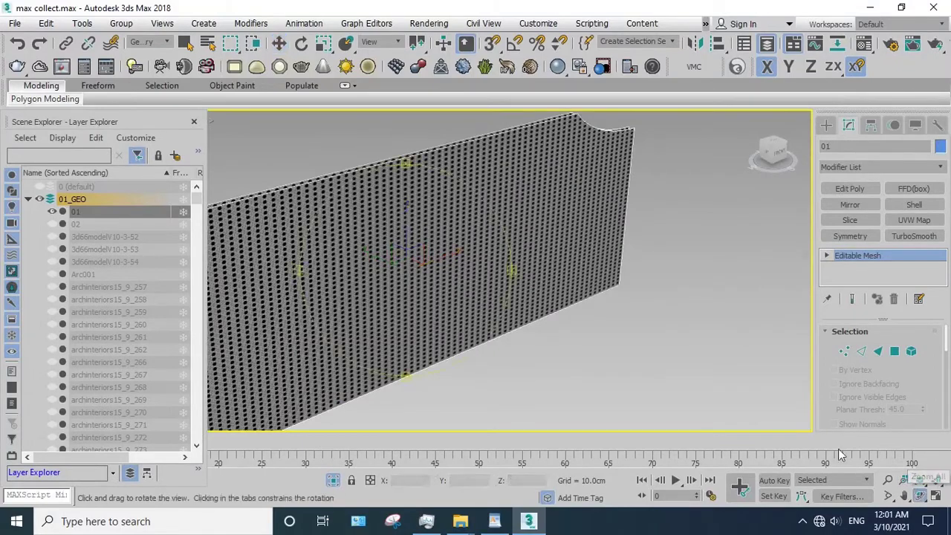
middle_click_drag(431, 272, 467, 257, "alt")
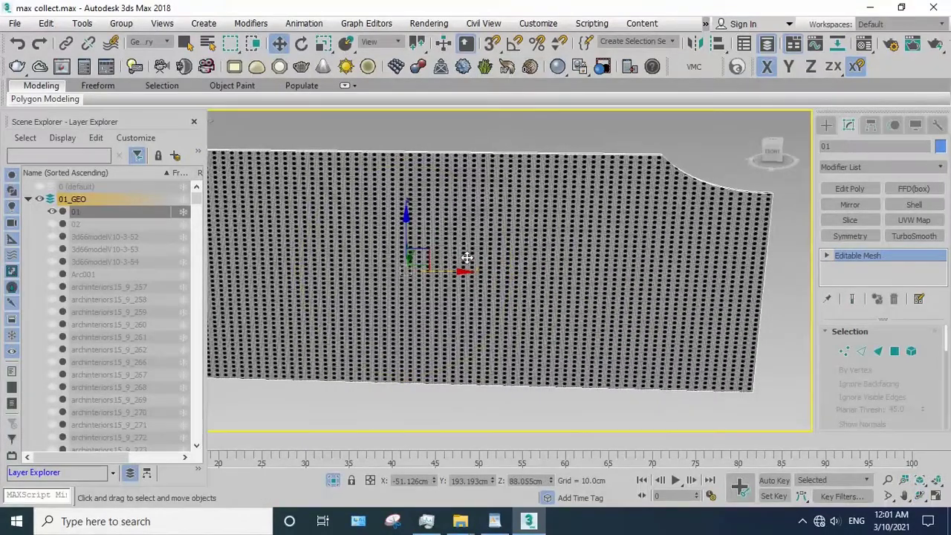
key("f")
scroll(510, 270, "down", 3)
scroll(510, 263, "up", 2)
key("4")
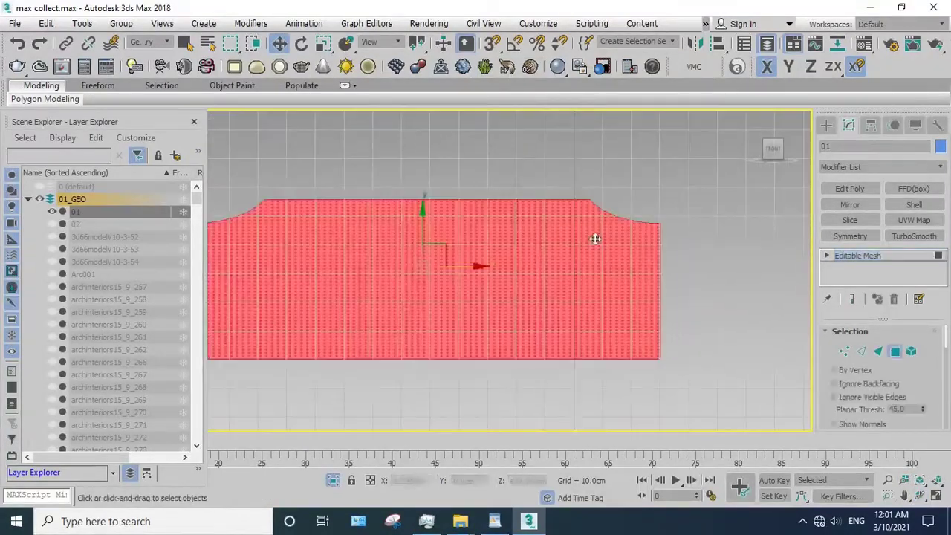
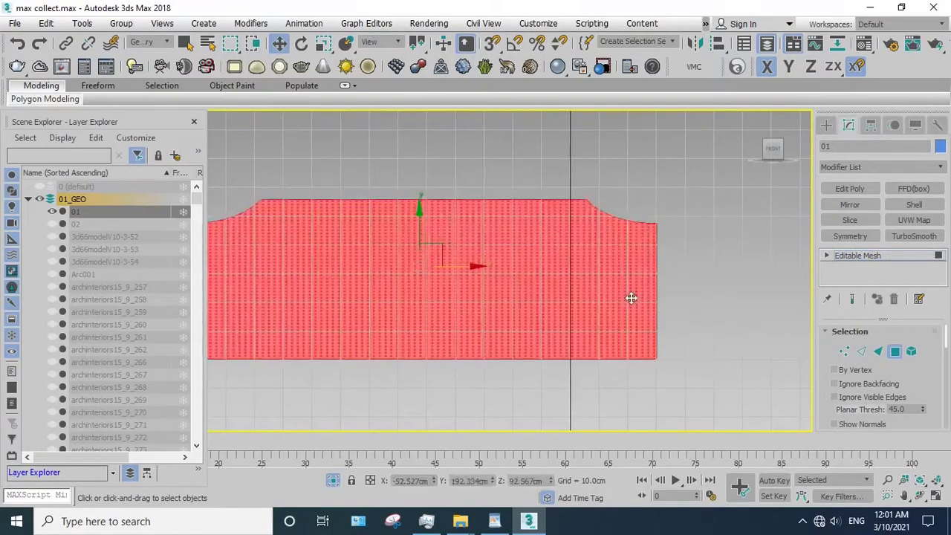
- Orbit around the perforated panel, then return to the straight front view
scroll(659, 241, "up", 4)
scroll(660, 243, "up", 3)
scroll(661, 249, "down", 5)
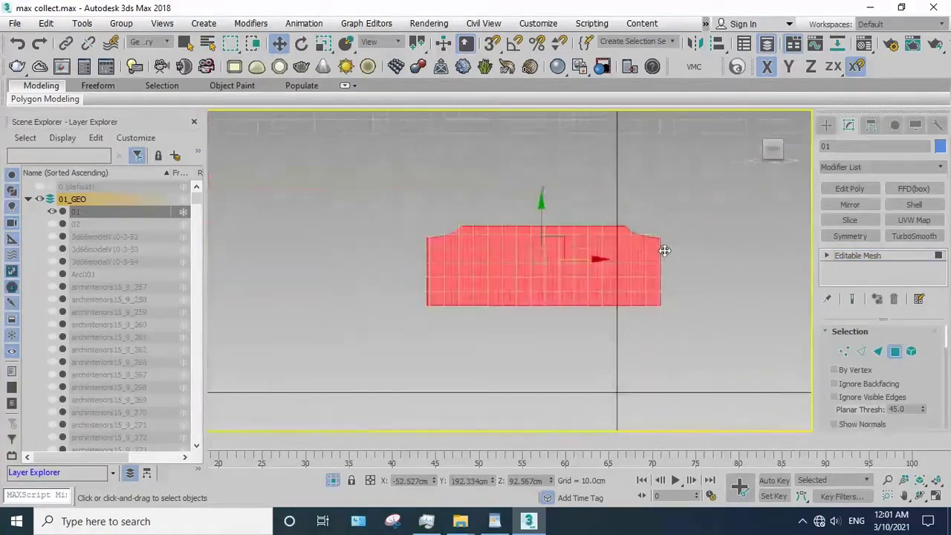
scroll(663, 249, "up", 4)
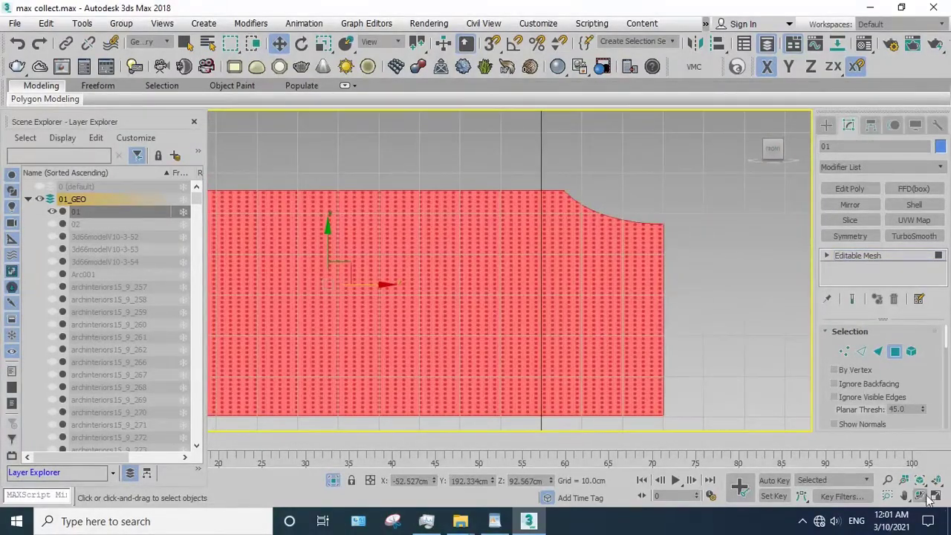
left_click(926, 497)
left_click_drag(478, 304, 475, 330)
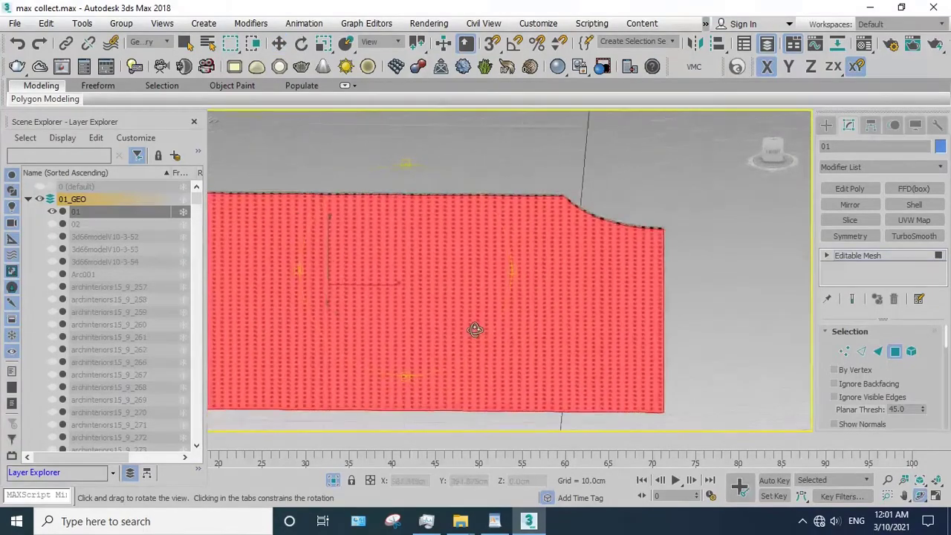
key("f")
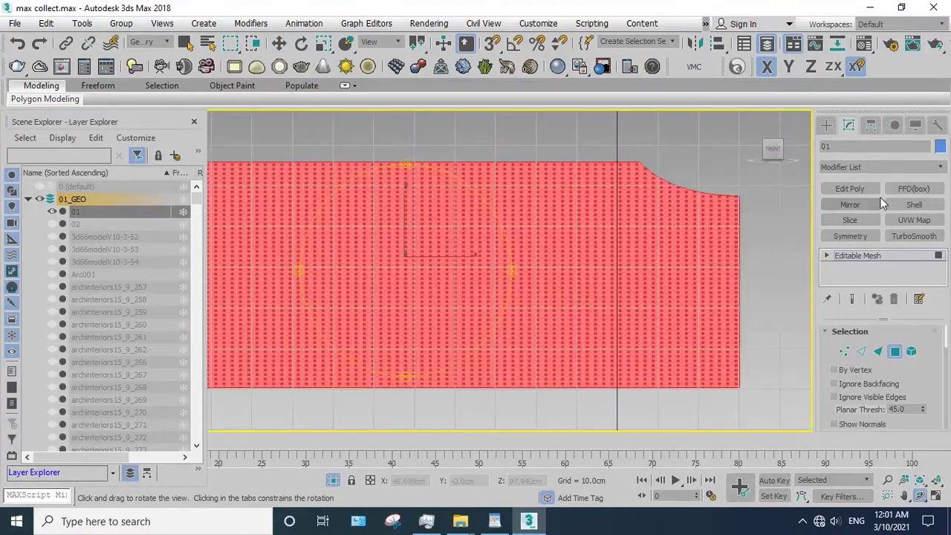
- Switch to Move at the mesh's top level and scroll the Modifier List to Object-Space Modifiers
key("w")
scroll(644, 240, "down", 2)
left_click(922, 257)
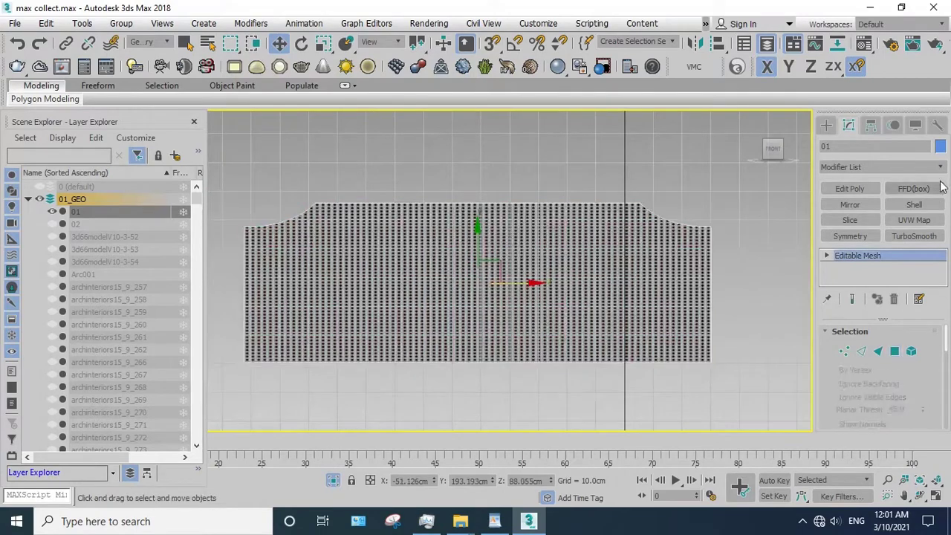
left_click(940, 167)
scroll(857, 287, "down", 4)
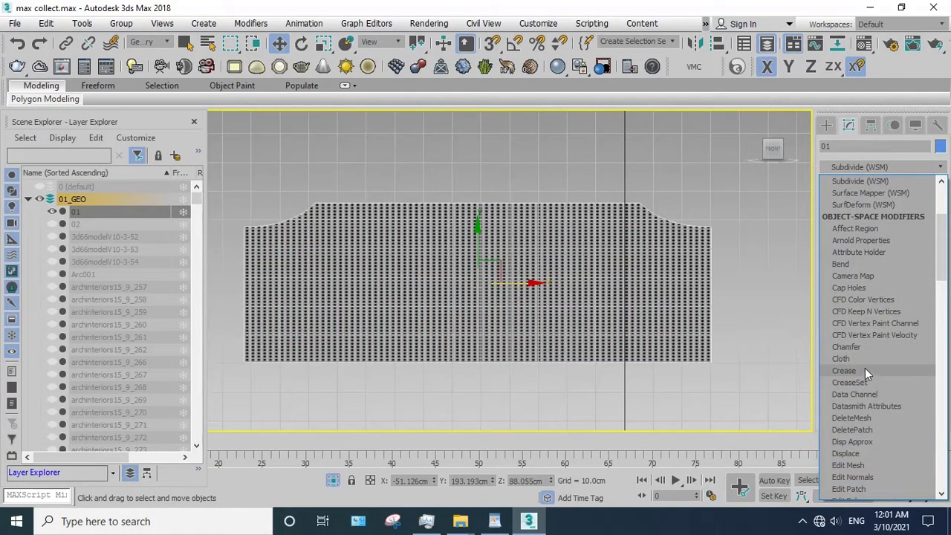
scroll(865, 368, "down", 20)
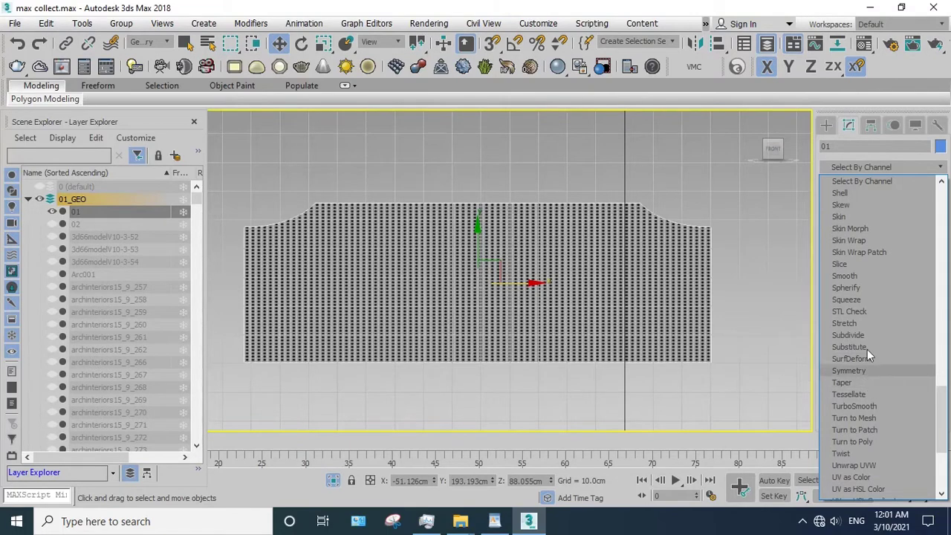
- Apply Subdivide at size 17.71cm, inspect the result, then convert the panel to Editable Mesh
left_click(867, 333)
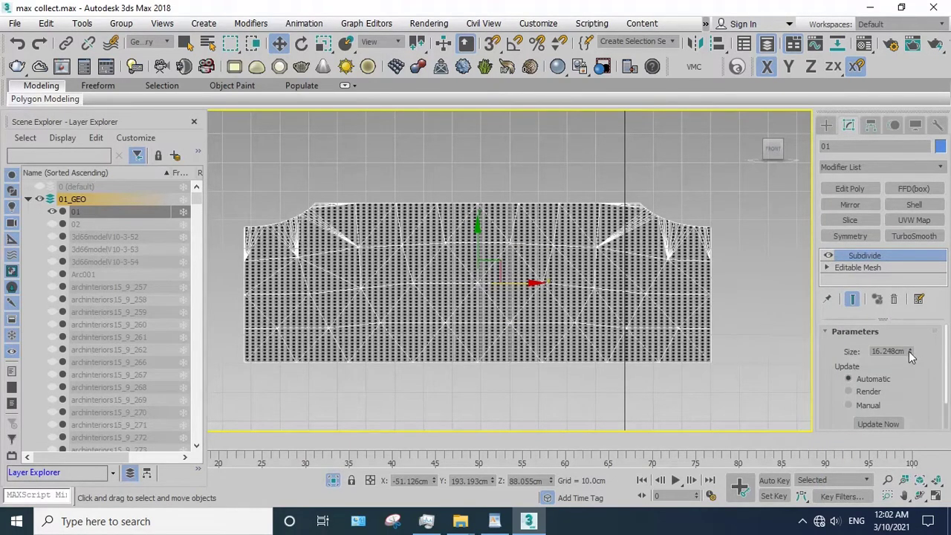
mouse_move(910, 356)
left_mouse_down()
mouse_move(924, 232)
mouse_move(909, 351)
left_mouse_up()
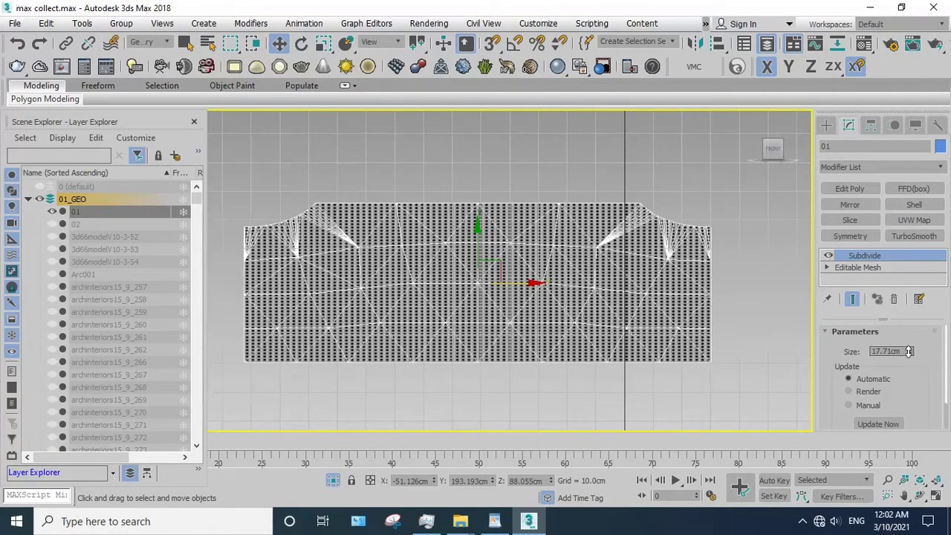
left_click(921, 496)
left_click_drag(513, 297, 526, 332)
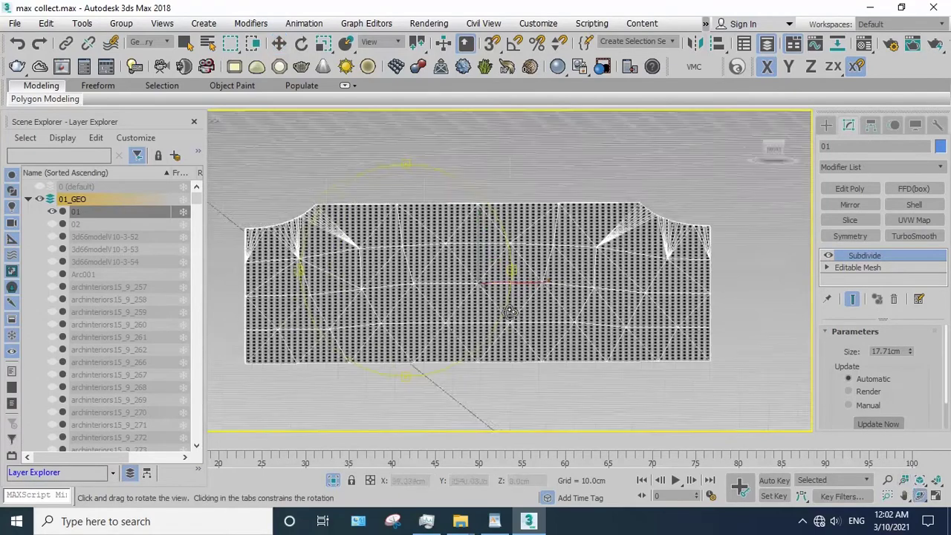
key("shift+z")
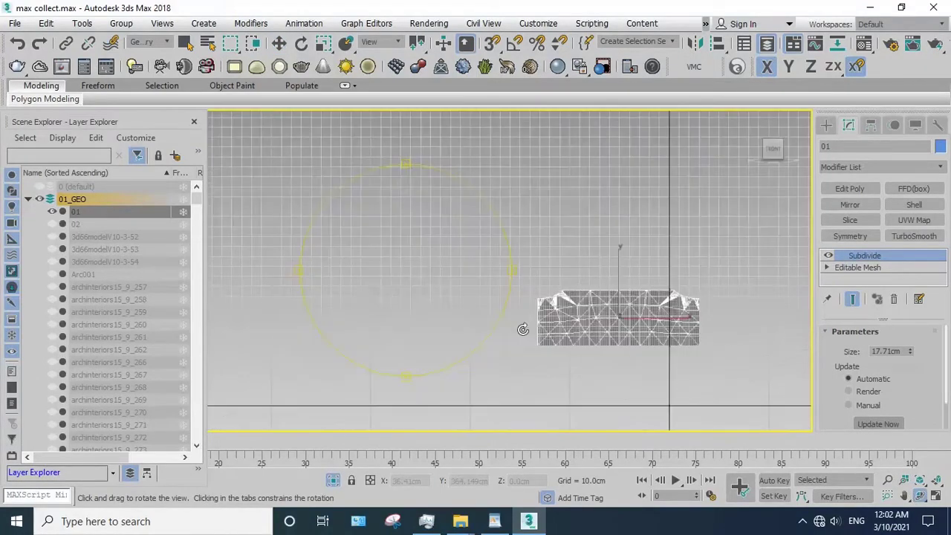
right_click(508, 278)
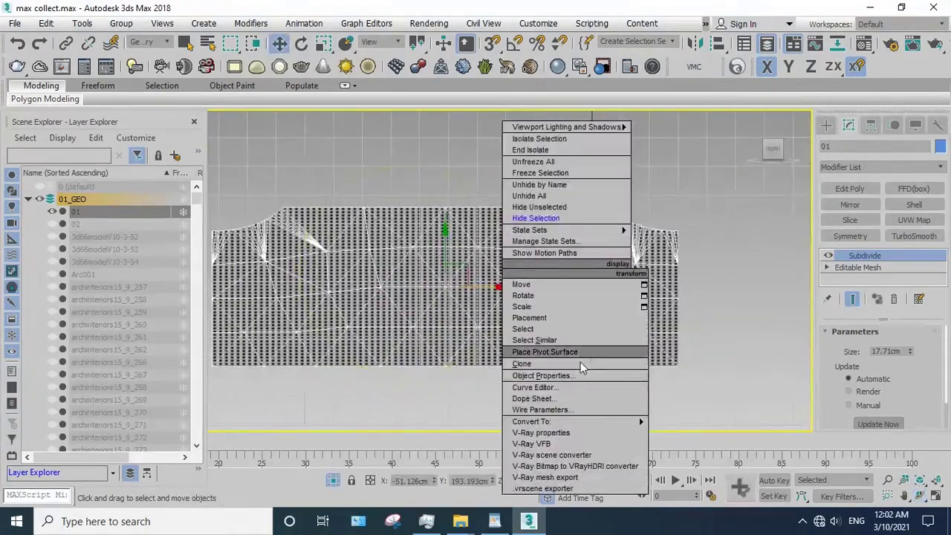
mouse_move(532, 421)
left_click(669, 423)
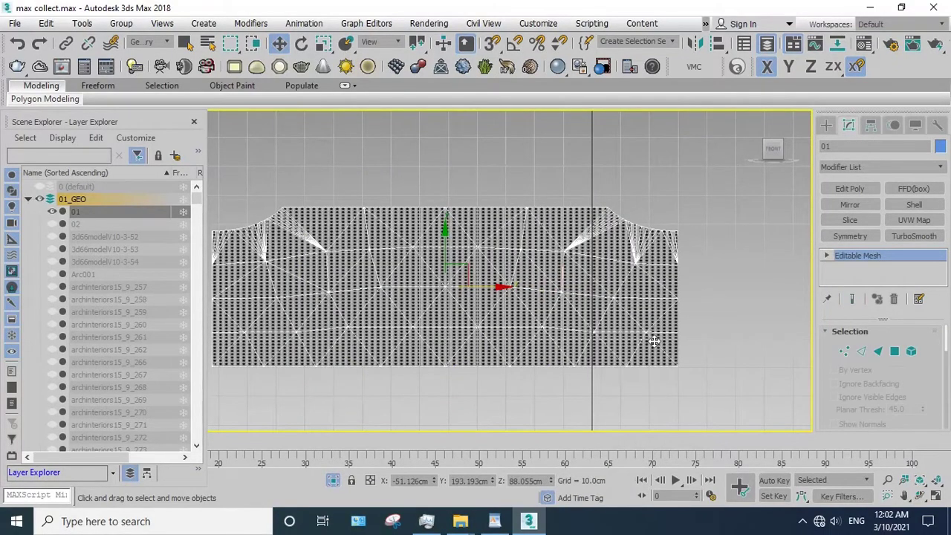
- At Element level, select the panel's right end piece and detach it
key("5")
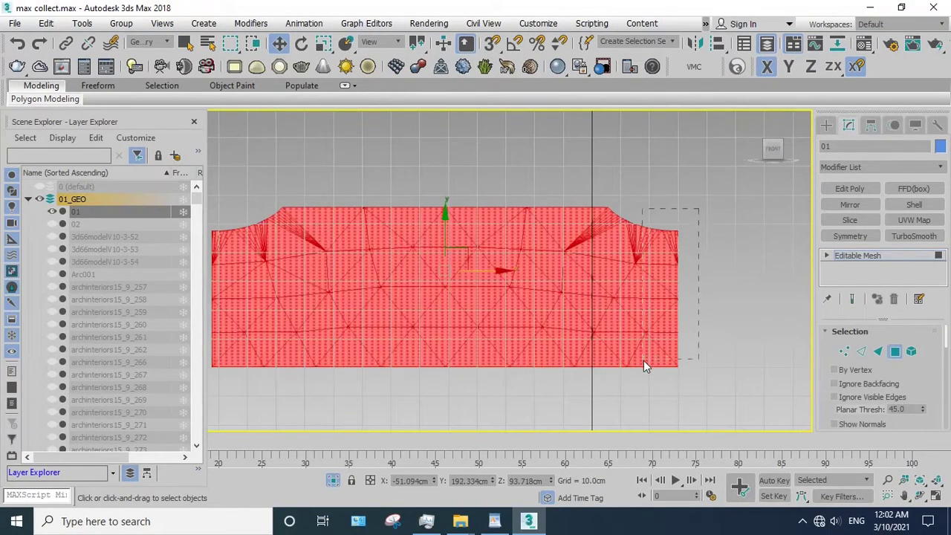
left_click_drag(700, 214, 635, 380)
left_click(617, 333, "ctrl")
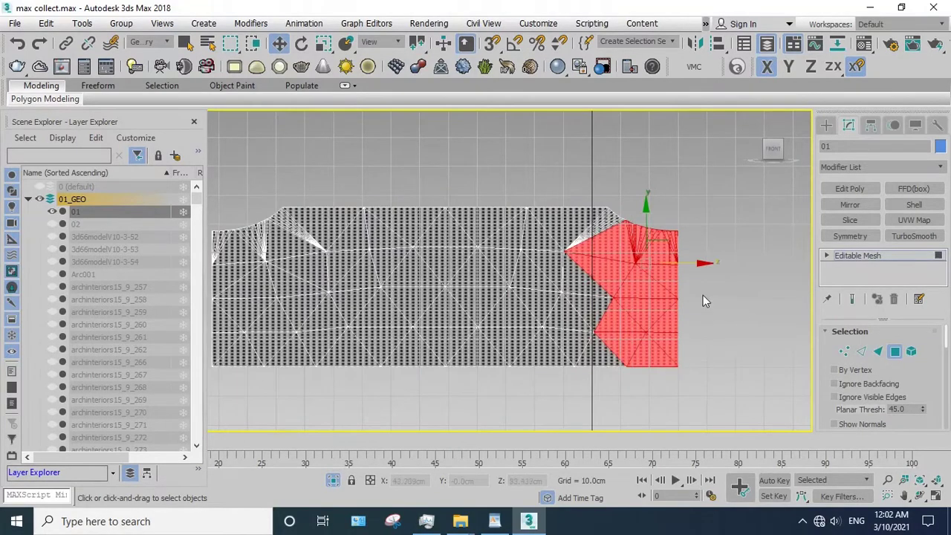
middle_click_drag(703, 295, 726, 297)
left_click_drag(937, 371, 935, 268)
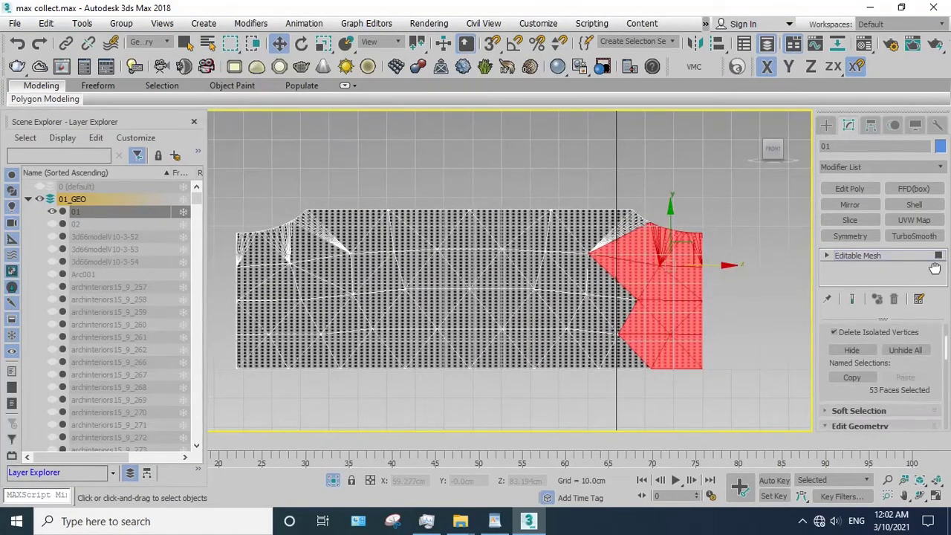
scroll(935, 268, "down", 3)
left_click(906, 387)
left_click(501, 266)
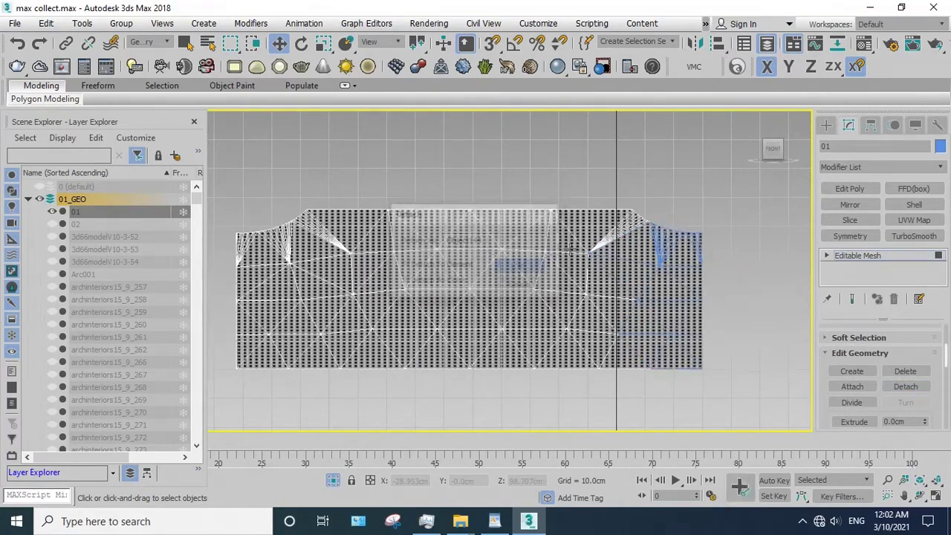
- Detach the next piece and the middle band of faces as separate objects
left_click(569, 340)
left_click(621, 362)
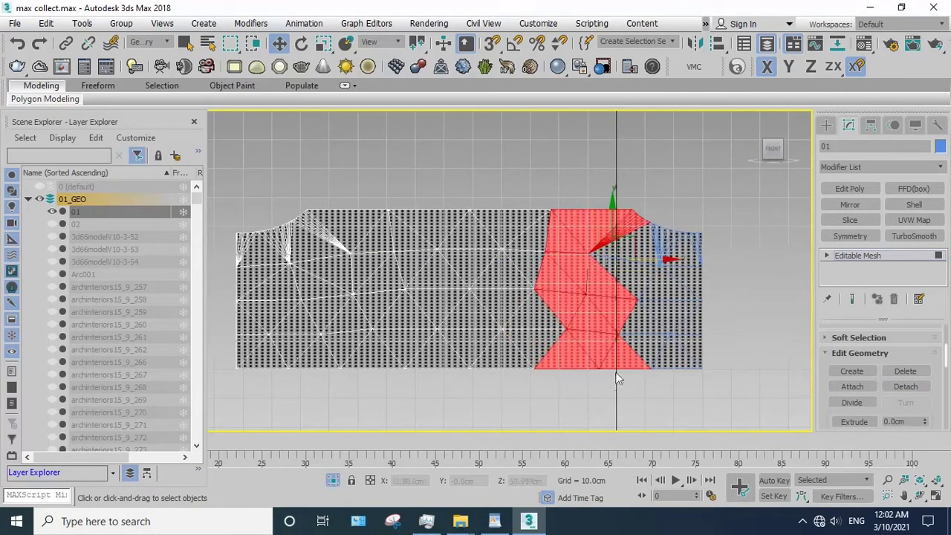
left_click(906, 386)
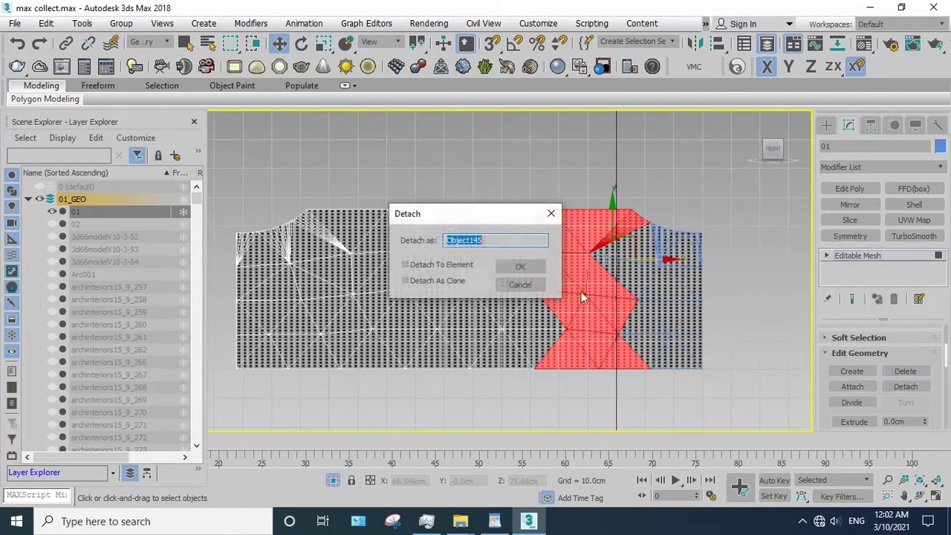
left_click(521, 265)
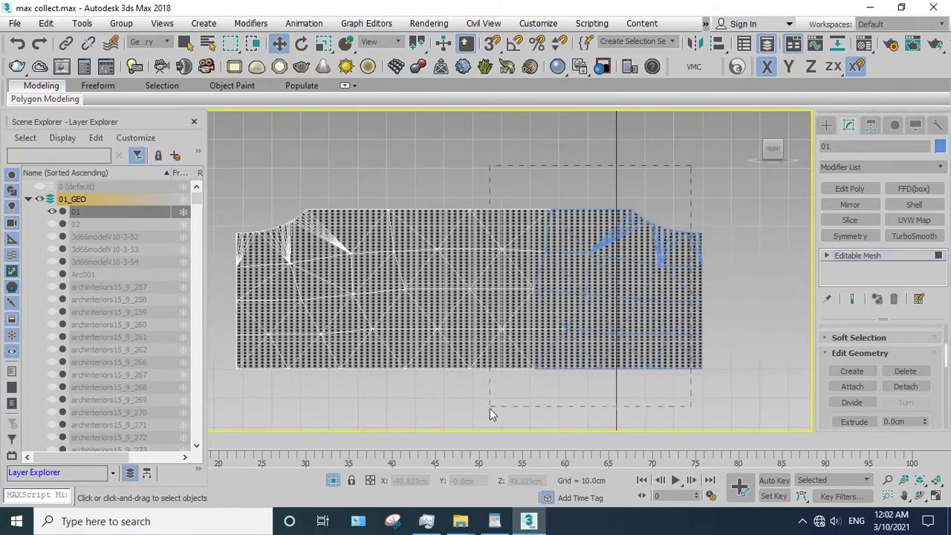
left_click_drag(666, 202, 487, 420)
left_click(906, 387)
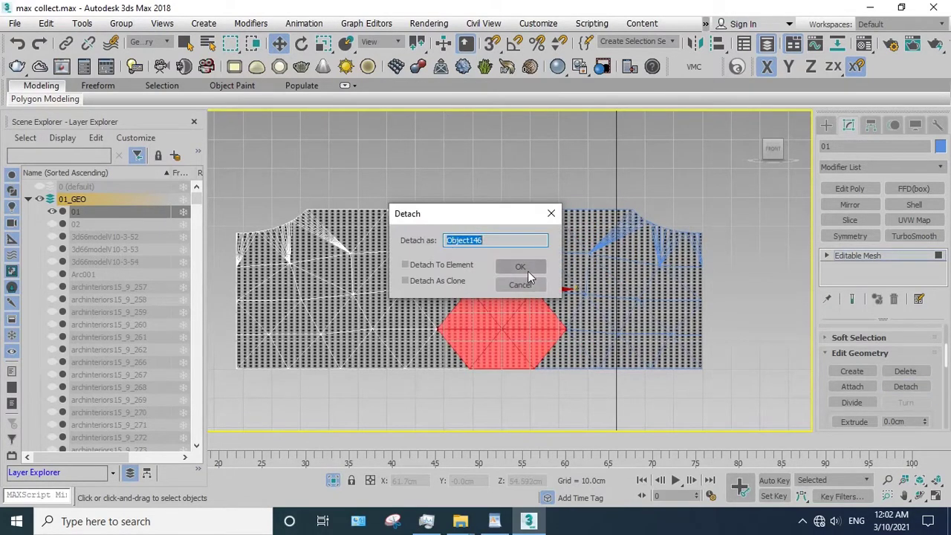
left_click(525, 268)
- Detach the remaining left-hand bands of faces, then select all the detached panel pieces
left_click_drag(385, 391, 383, 390)
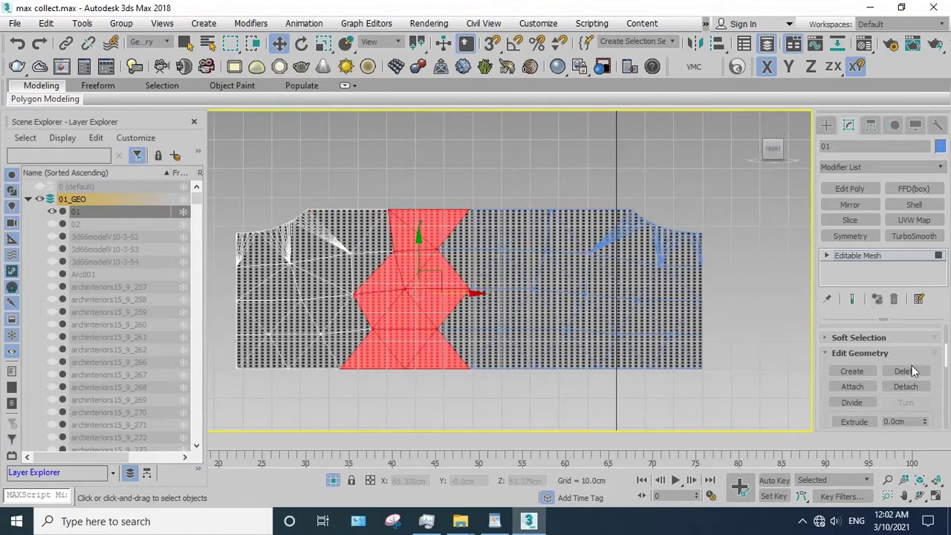
left_click(906, 387)
left_click(516, 265)
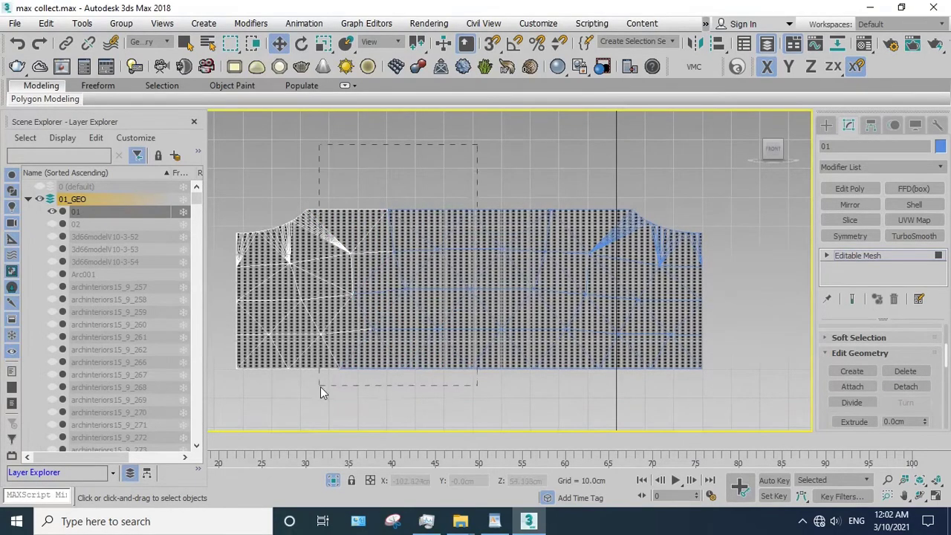
left_click_drag(320, 392, 320, 392)
left_click(916, 387)
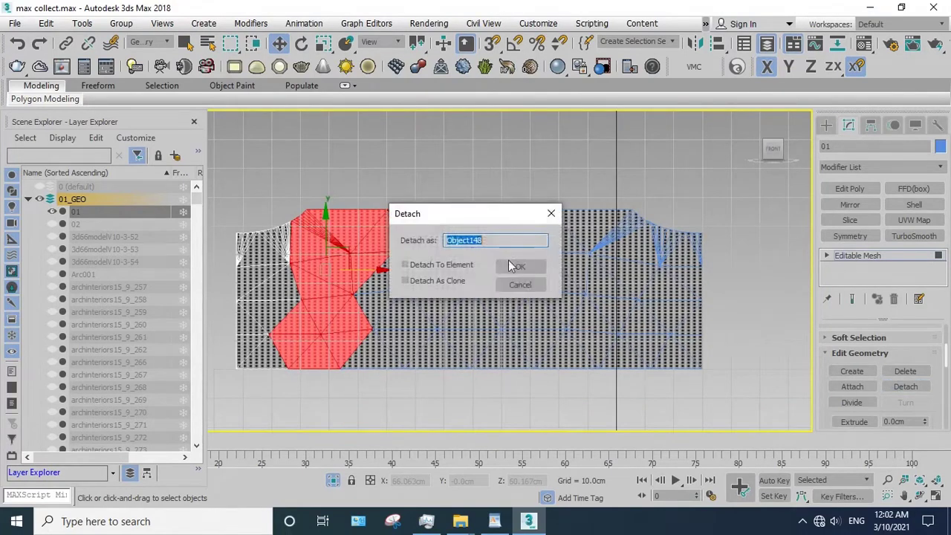
left_click(515, 266)
left_click(751, 223)
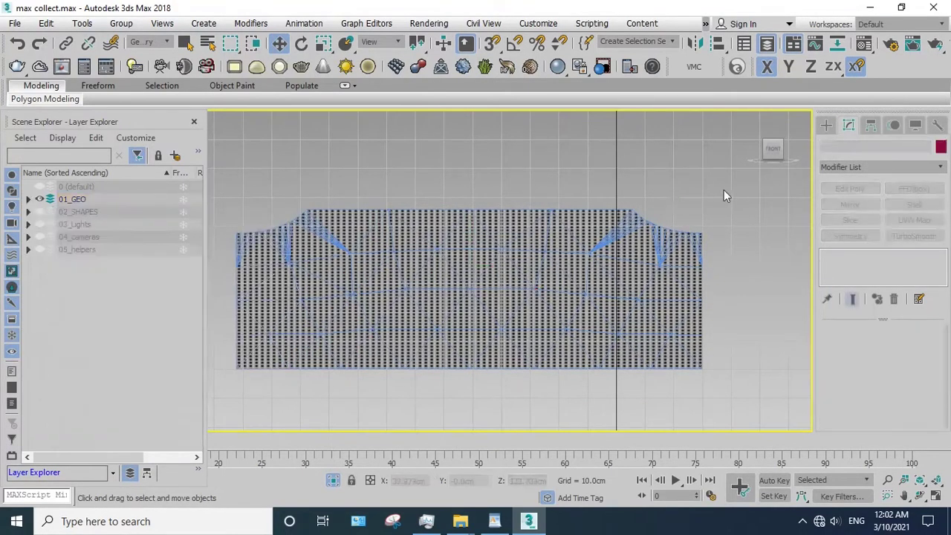
left_click_drag(208, 401, 210, 405)
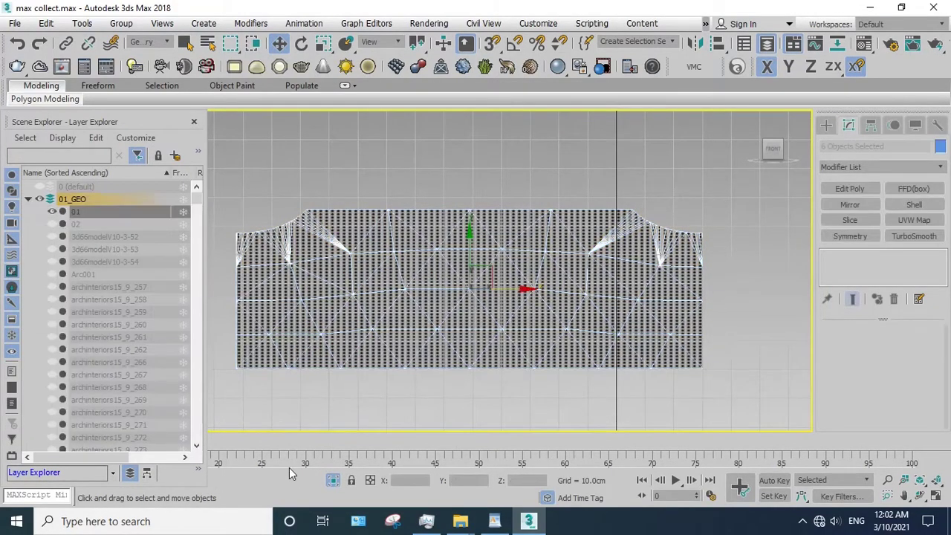
- Unhide the rest of the bed, orbit around it and select the headboard's top rail
left_click(332, 482)
middle_click_drag(461, 312, 416, 319, "alt")
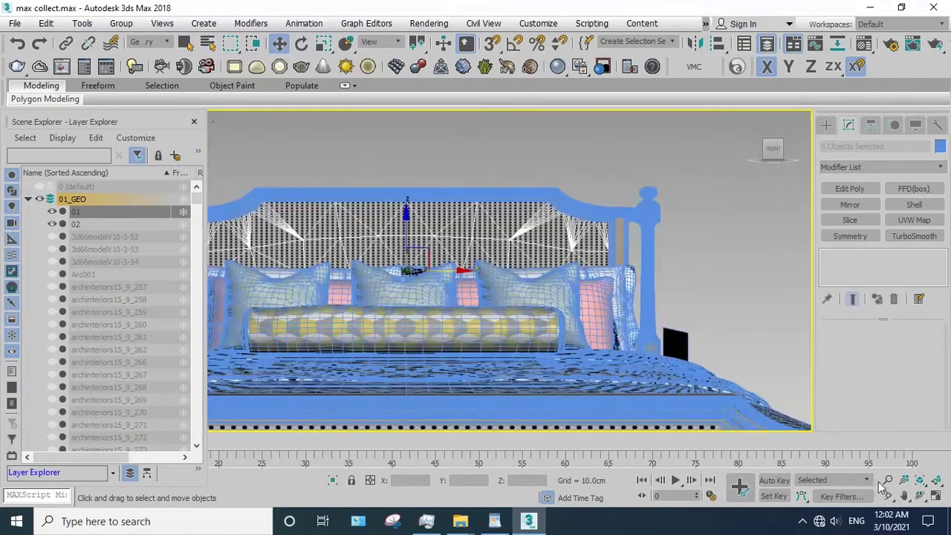
left_click(920, 495)
left_click_drag(405, 342, 431, 297)
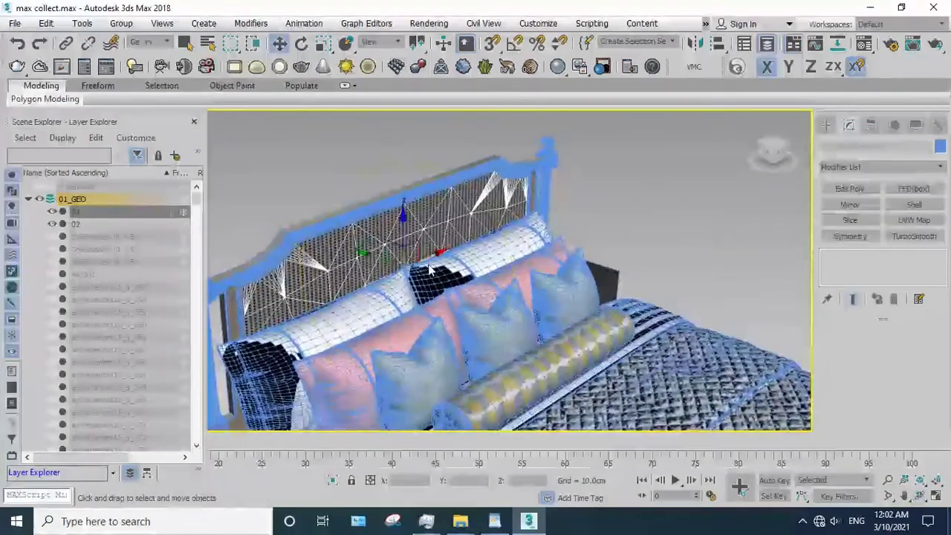
right_click(422, 255)
left_click(442, 218)
mouse_move(443, 214)
middle_mouse_down("alt")
mouse_move(417, 223)
mouse_move(415, 212)
middle_mouse_up("alt")
left_click(415, 212)
scroll(414, 213, "up", 3)
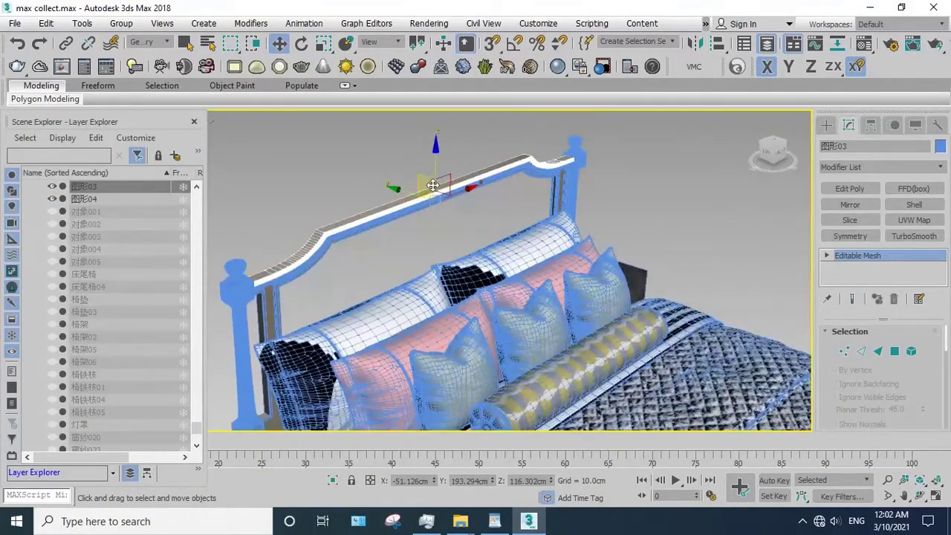
- In Polygon mode, detach a section of the headboard rail as a new object
key("4")
left_click(472, 178)
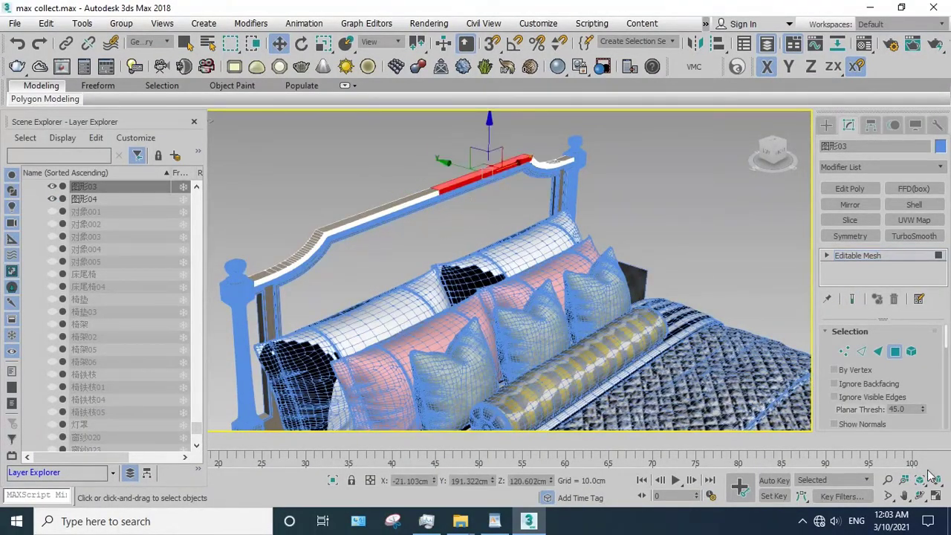
middle_click_drag(565, 335, 906, 372, "alt")
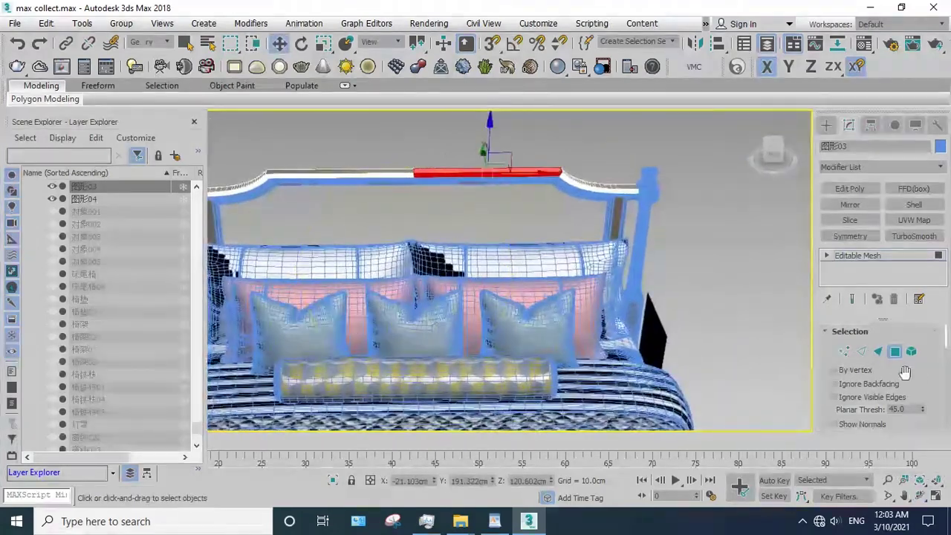
scroll(905, 372, "down", 3)
left_click(908, 422)
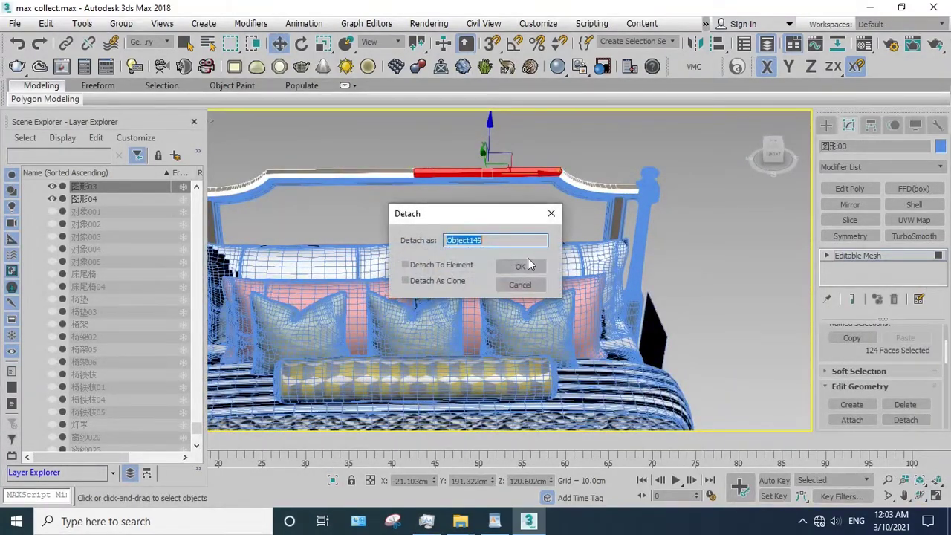
left_click(528, 260)
- Detach the rail's middle section and its right curved end as separate objects
left_click(609, 182)
middle_click_drag(743, 335, 520, 297, "alt")
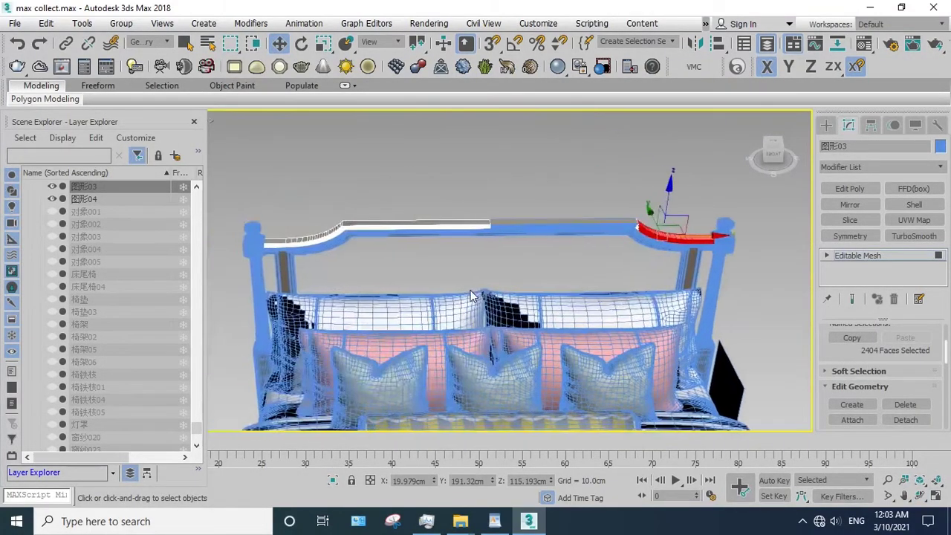
left_click(421, 223)
left_click(906, 420)
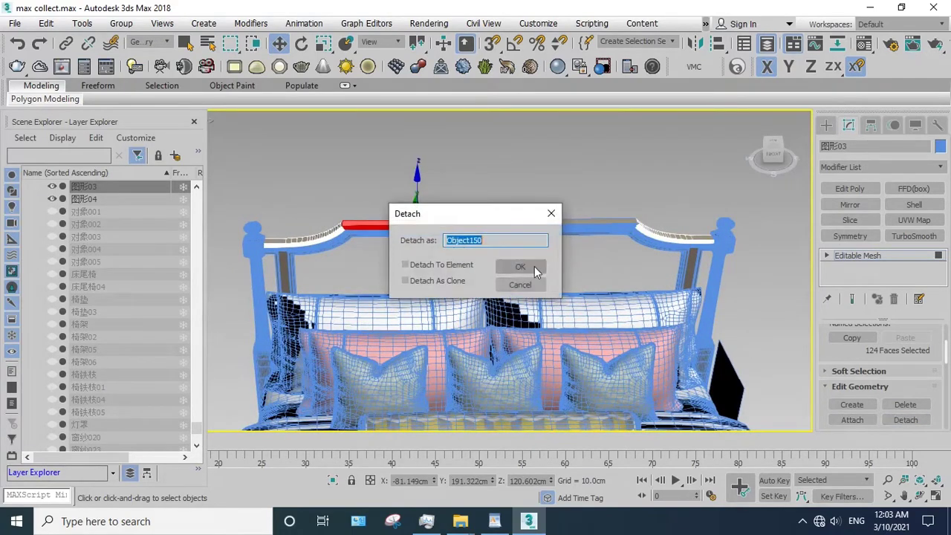
left_click(574, 268)
left_click(881, 166)
left_click(707, 204)
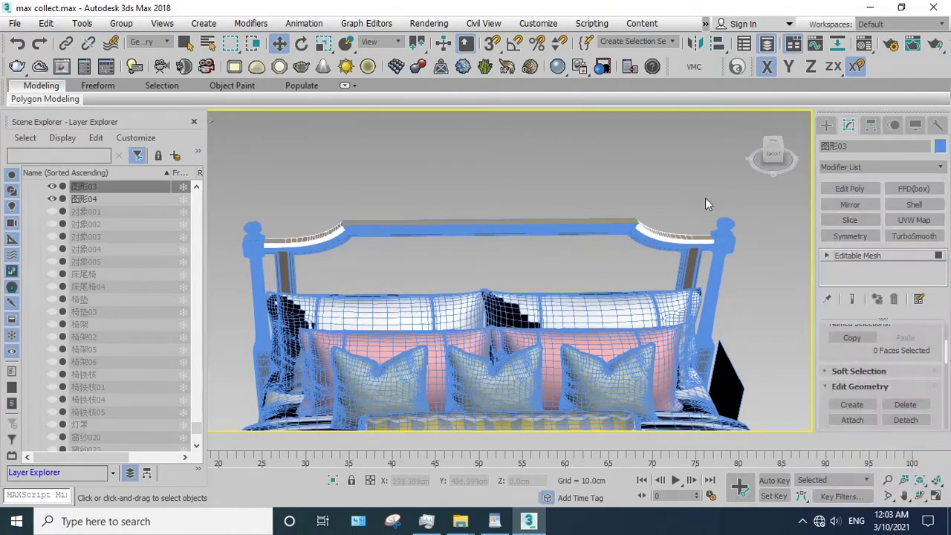
left_click(661, 238)
left_click(906, 420)
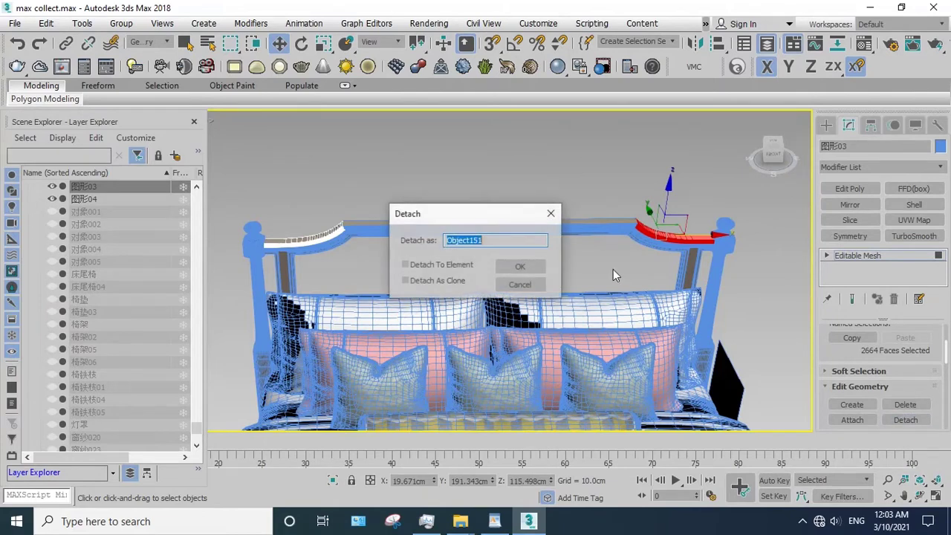
left_click(521, 267)
- Select the detached rail pieces and hide them
left_click(836, 258)
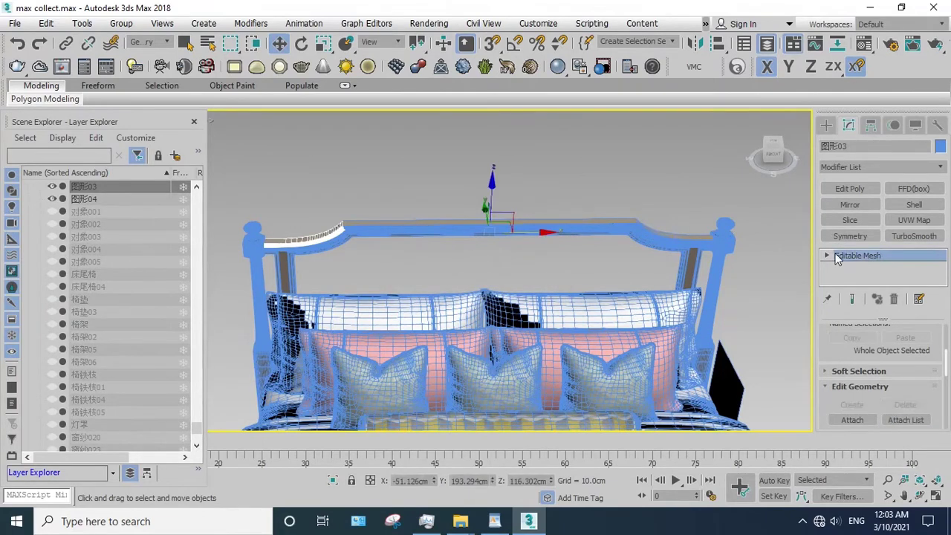
left_click(393, 236)
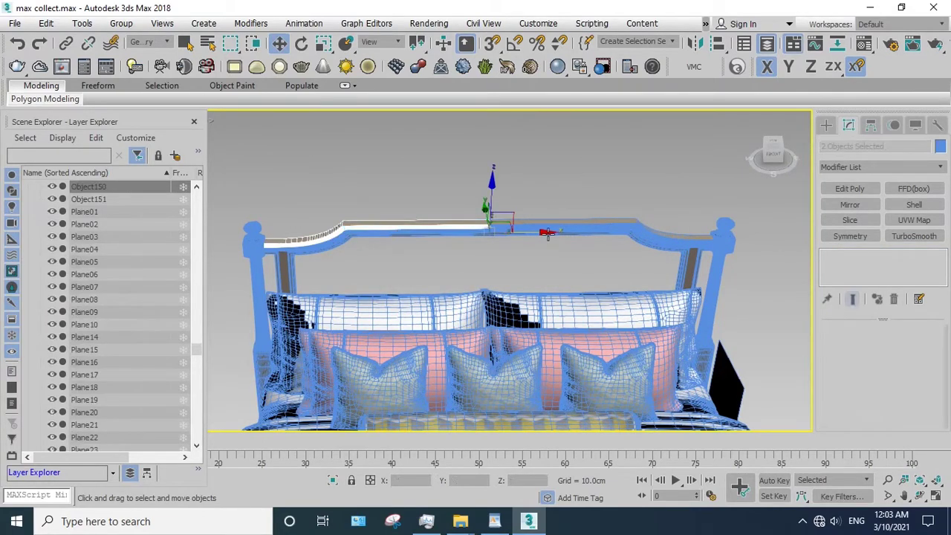
left_click(556, 230, "ctrl")
right_click(629, 198)
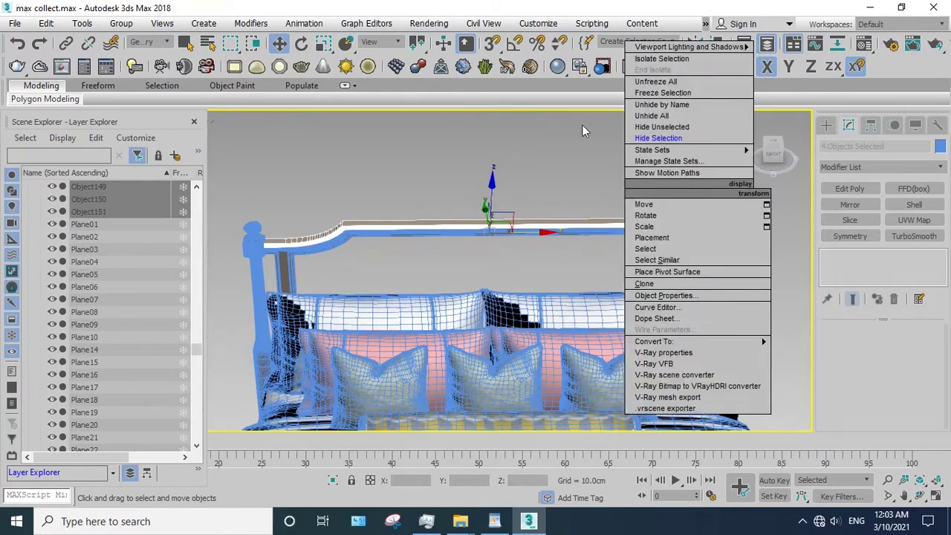
left_click(646, 140)
- Isolate the frame Rectangle04 and detach the top faces of its upper rail
left_click(576, 231)
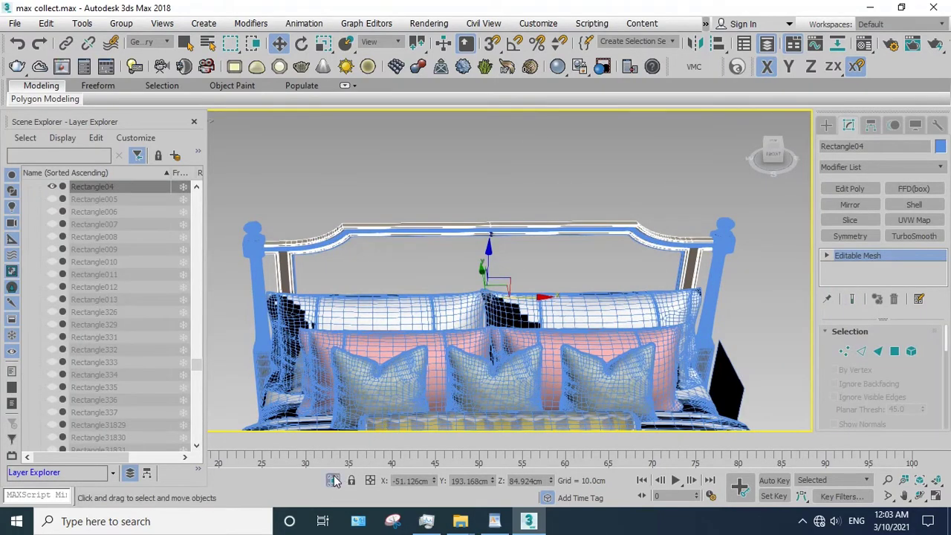
left_click(333, 480)
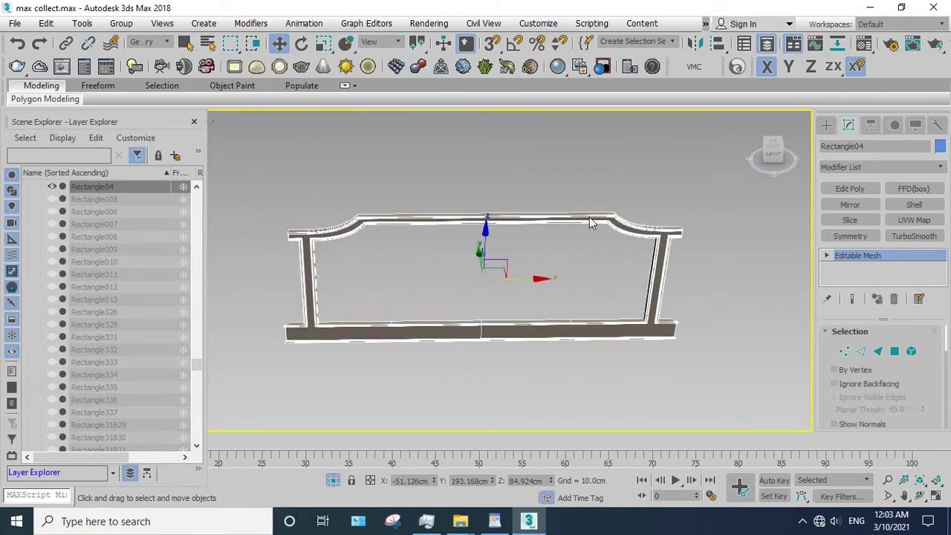
key("5")
left_click(589, 223)
key("4")
left_click_drag(540, 150, 480, 236)
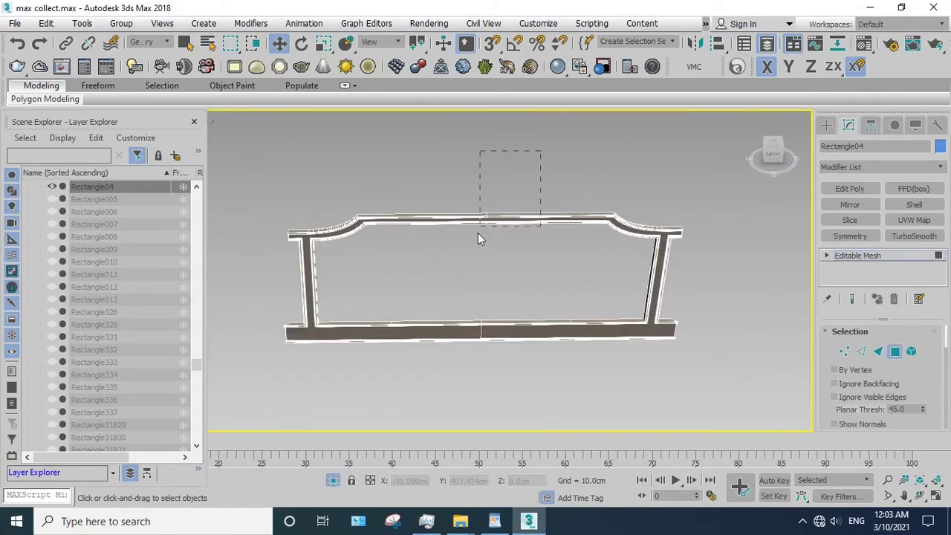
scroll(937, 392, "down", 5)
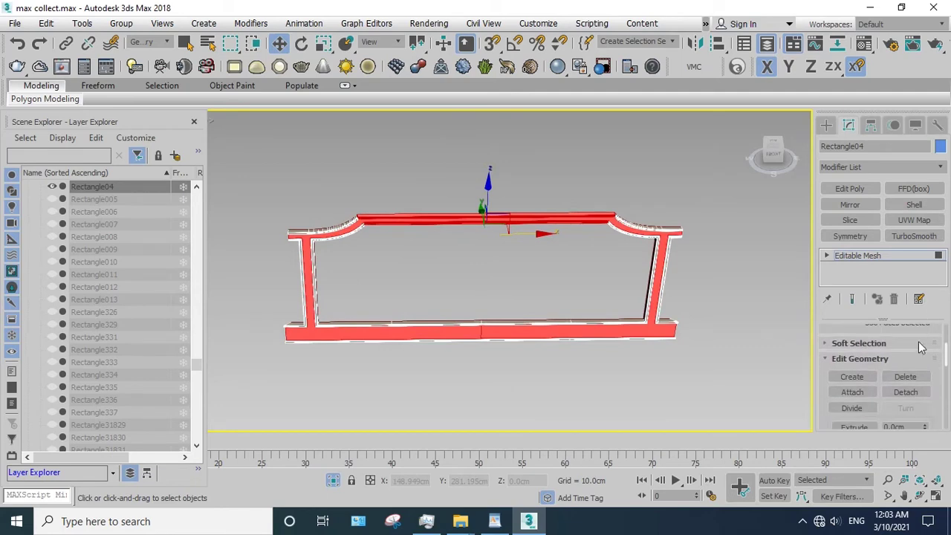
left_click(906, 392)
left_click(541, 265)
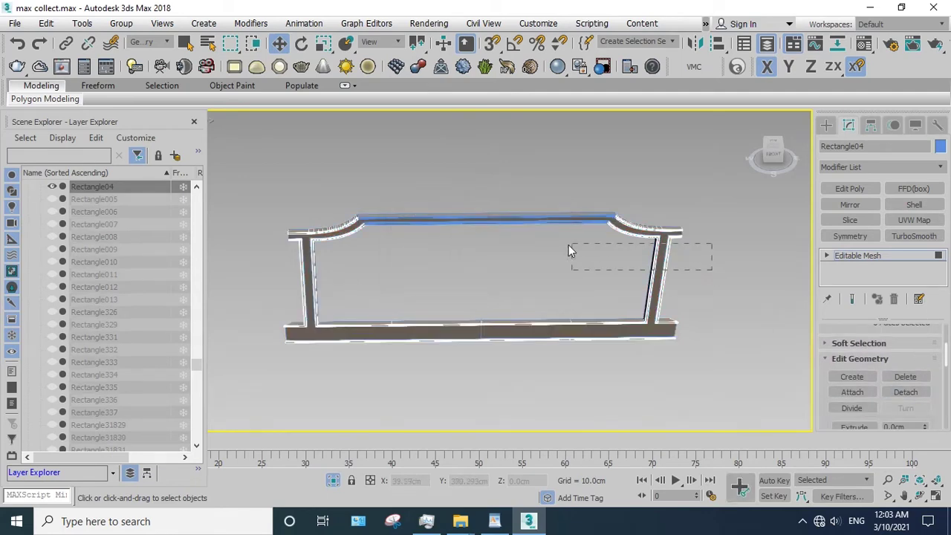
- Detach the frame's right and left vertical posts
left_click_drag(569, 250, 569, 264)
left_click(906, 392)
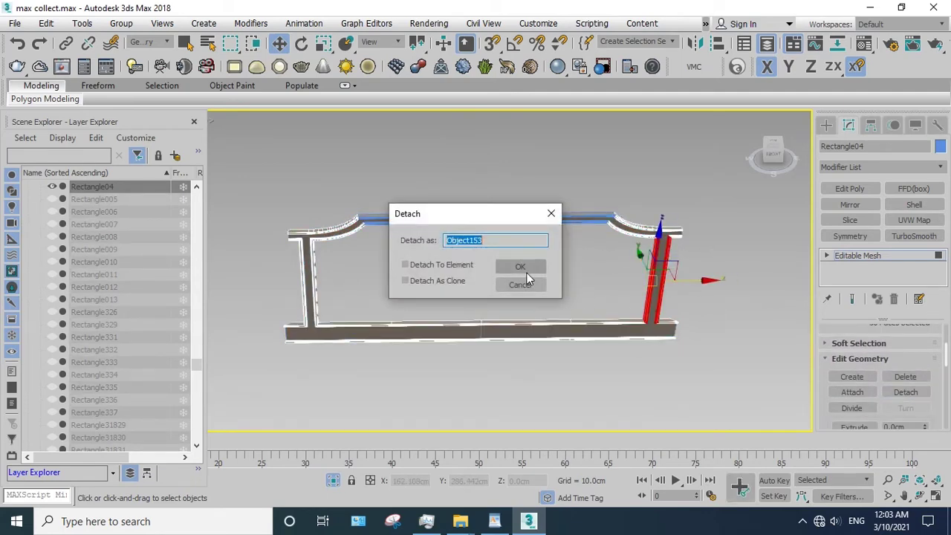
left_click(527, 273)
left_click_drag(401, 265, 305, 274)
left_click(906, 392)
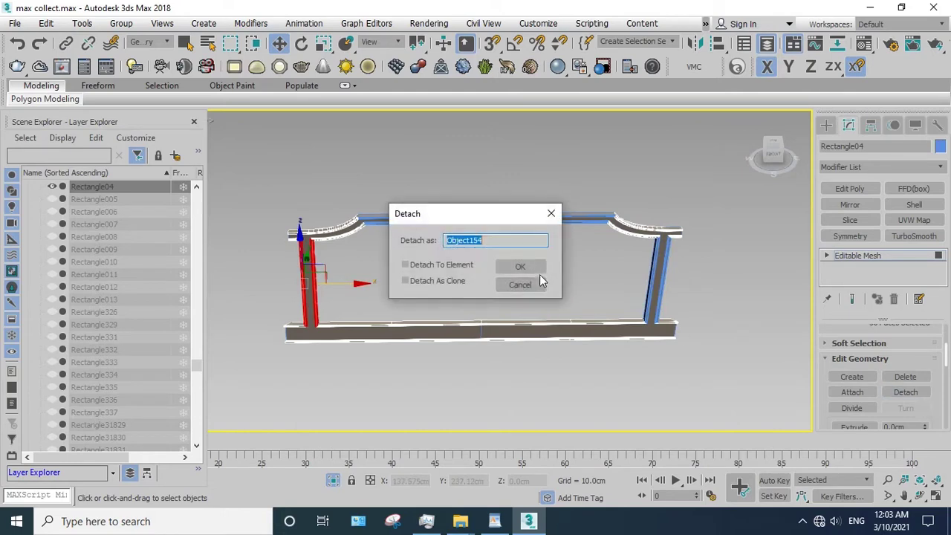
left_click(520, 265)
- Detach the right and left curved rail pieces of the frame
left_click_drag(739, 200, 508, 275)
left_click(906, 392)
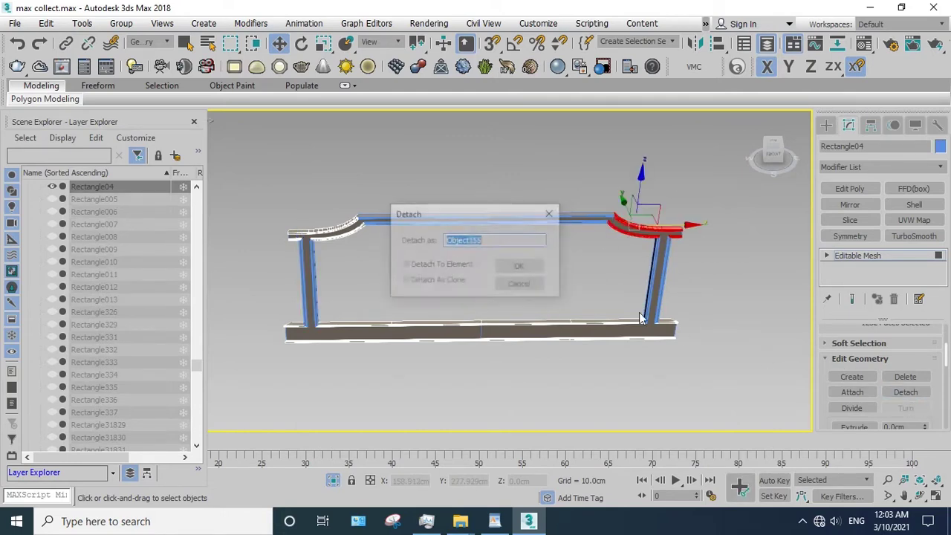
left_click(518, 265)
left_click_drag(414, 154, 246, 264)
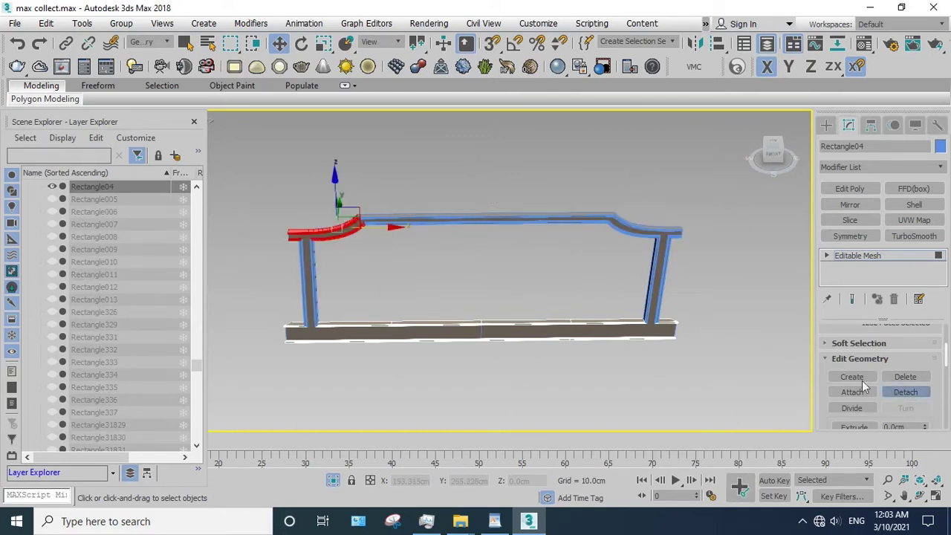
left_click(906, 391)
left_click(520, 265)
- Detach the right half of the bottom bar, then select all detached frame pieces
left_click_drag(570, 261, 476, 349)
mouse_move(698, 394)
left_mouse_down()
mouse_move(586, 298)
mouse_move(566, 268)
left_mouse_up()
left_click(901, 394)
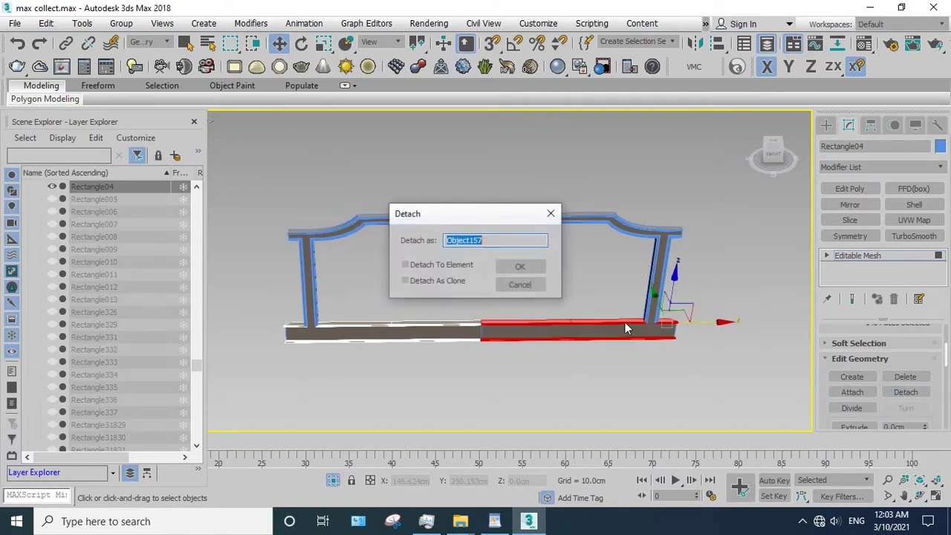
left_click(528, 267)
left_click(881, 255)
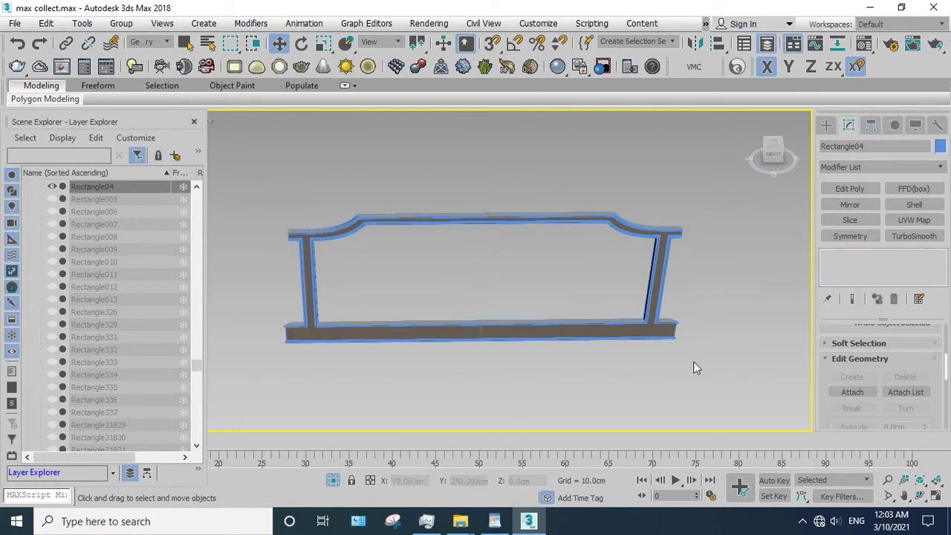
left_click_drag(694, 361, 307, 216)
- Restore the bed view, hide the detached frame pieces and select the top rail Plane14
left_click(333, 480)
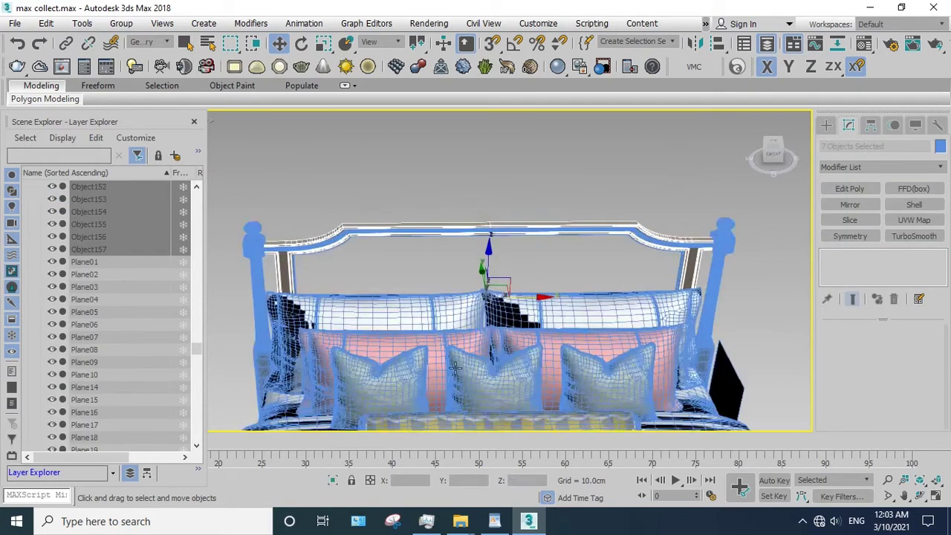
right_click(636, 275)
left_click(513, 229)
middle_click_drag(513, 229, 587, 235)
scroll(587, 235, "up", 2)
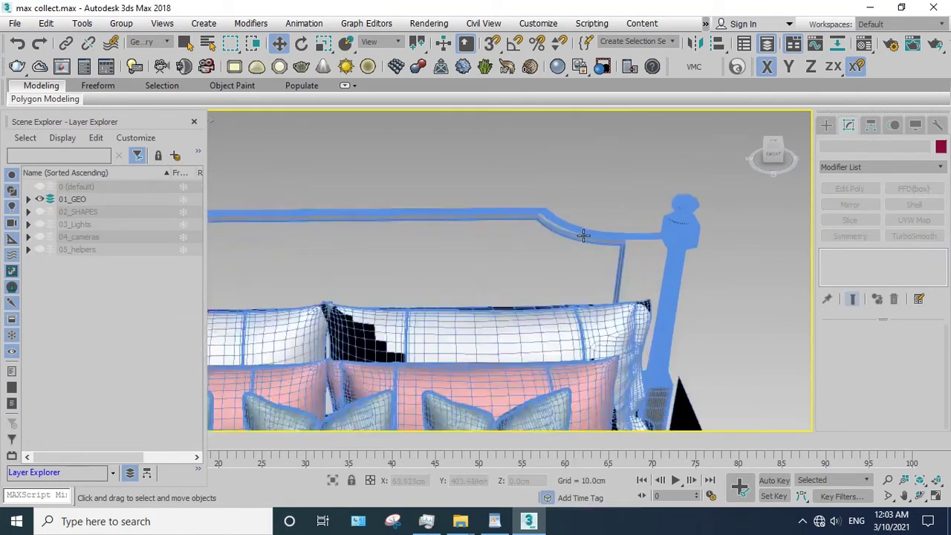
left_click(550, 217)
middle_click_drag(532, 244, 636, 263)
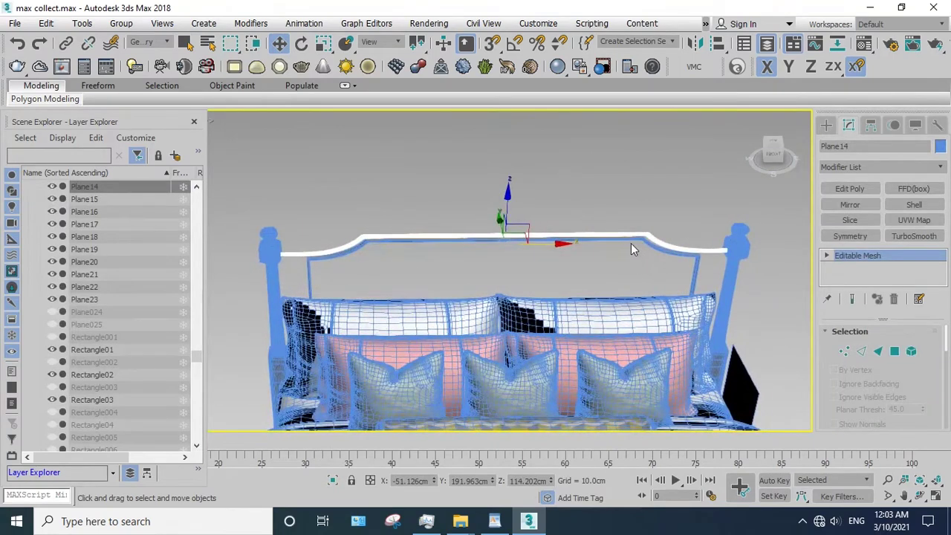
- In Polygon mode, detach the middle faces of the top rail
key("4")
left_click(543, 238)
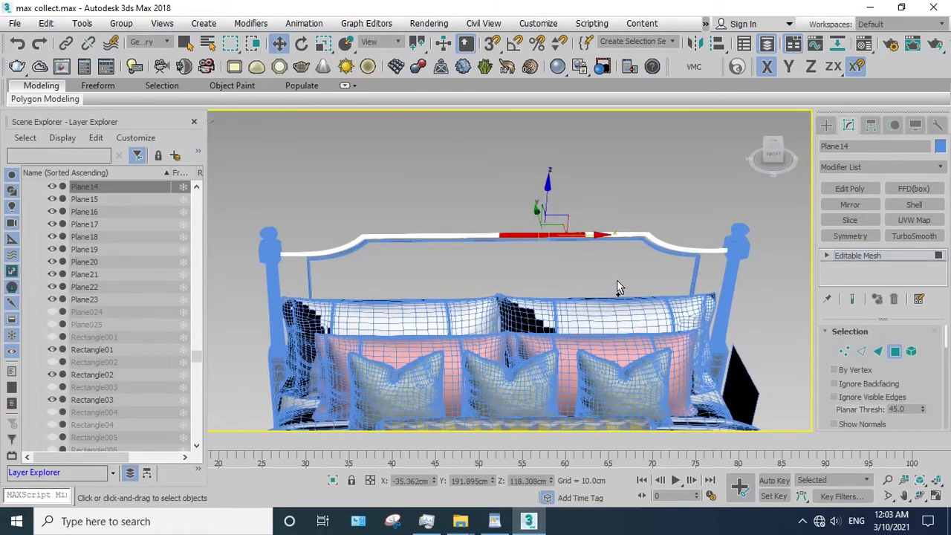
left_click_drag(561, 204, 676, 238)
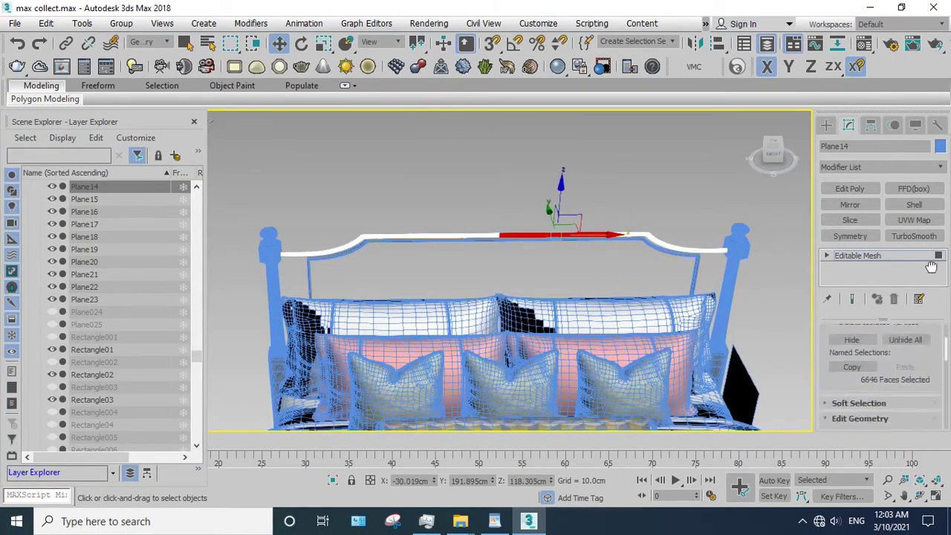
left_click_drag(918, 379, 905, 275)
left_click(906, 400)
left_click(516, 263)
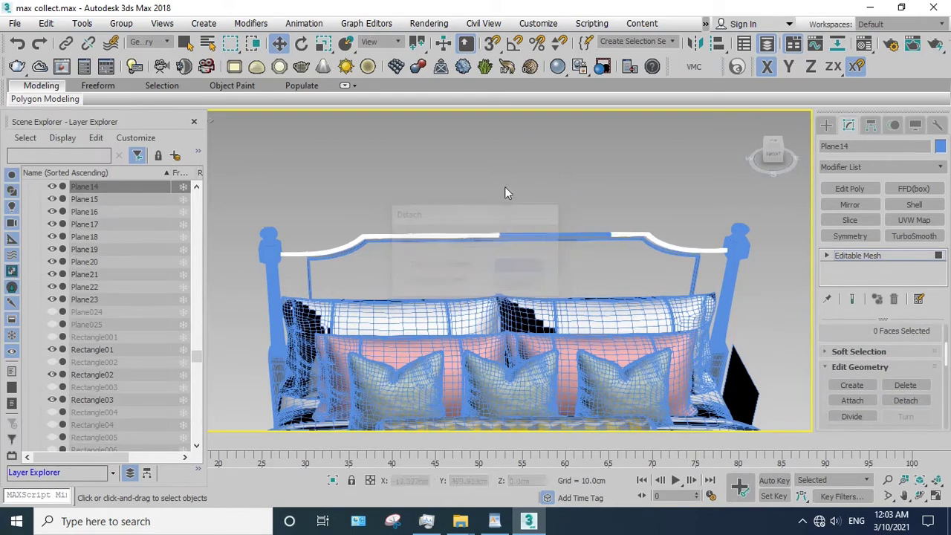
- Detach the left part and the right curved end of the top rail
left_click_drag(504, 181, 357, 267)
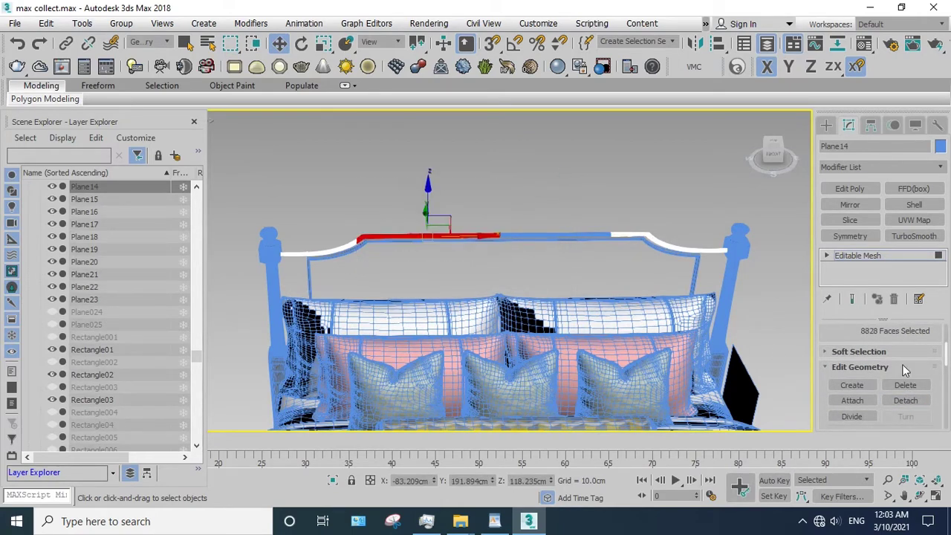
left_click(906, 401)
left_click(519, 263)
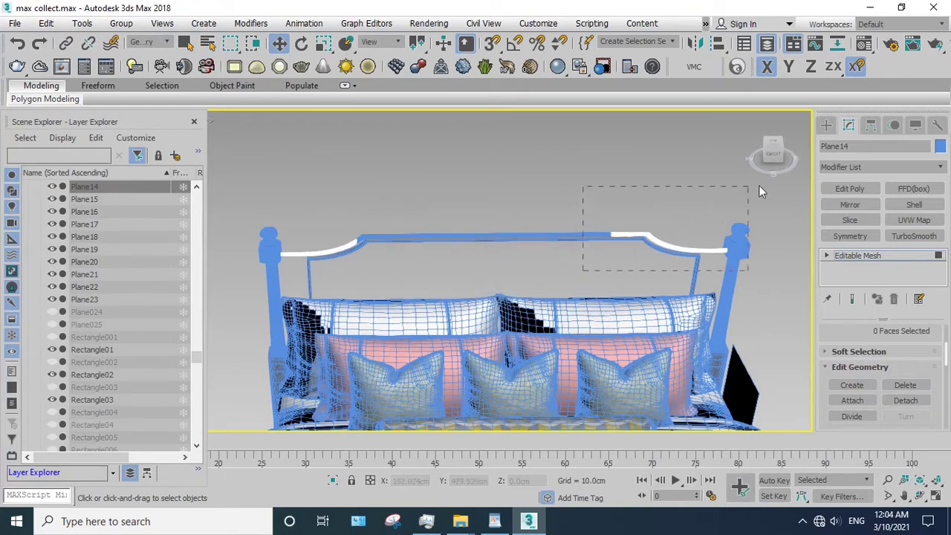
left_click_drag(665, 226, 810, 206)
left_click(909, 403)
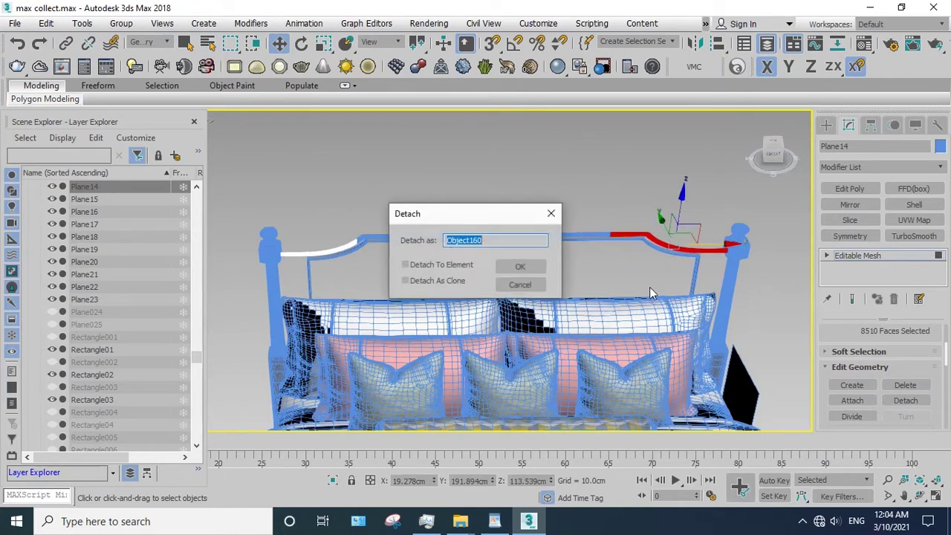
left_click(520, 264)
- Select Plane14 together with the detached pieces Object158, Object159 and Object160
left_click(882, 255)
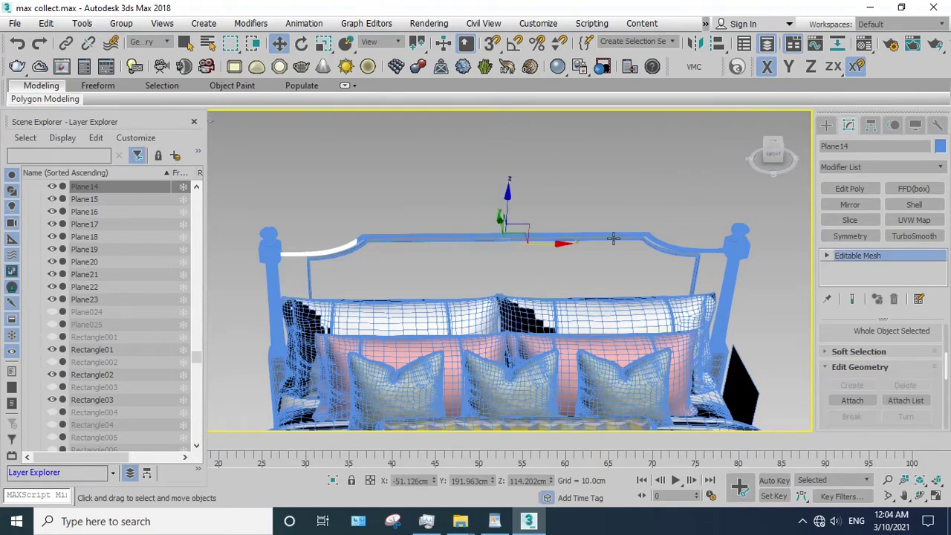
left_click(614, 237, "ctrl")
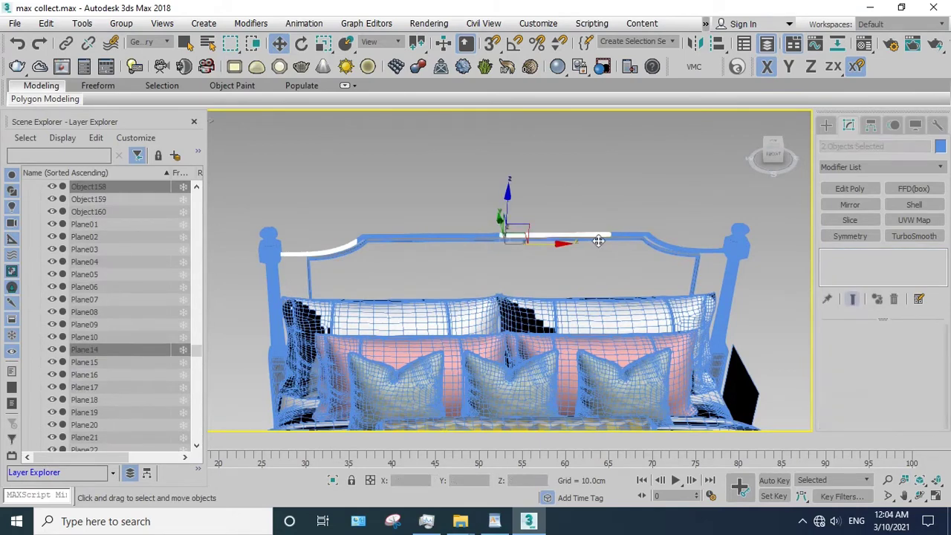
left_click(474, 240, "ctrl")
left_click(639, 242, "ctrl")
- Hide the top rails and isolate the headboard panel outline
right_click(637, 238)
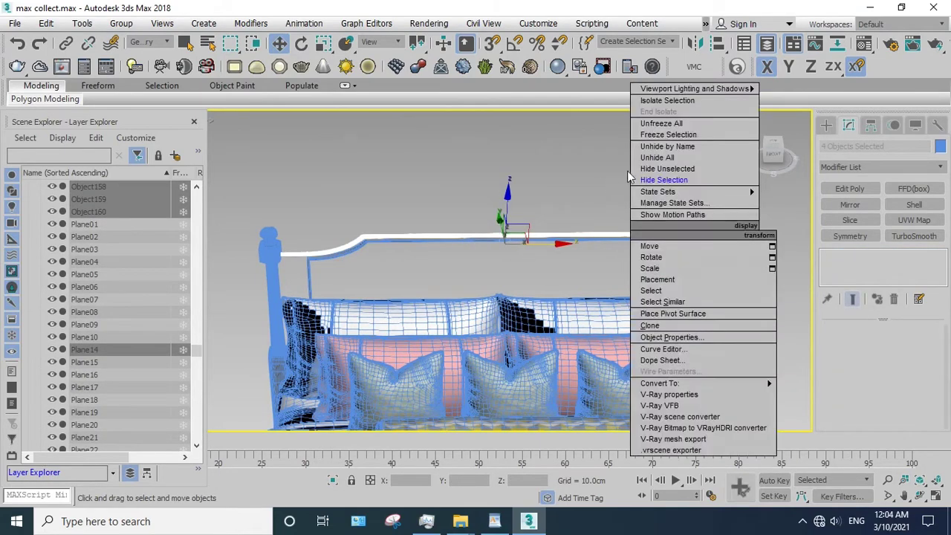
left_click(645, 179)
left_click(561, 239)
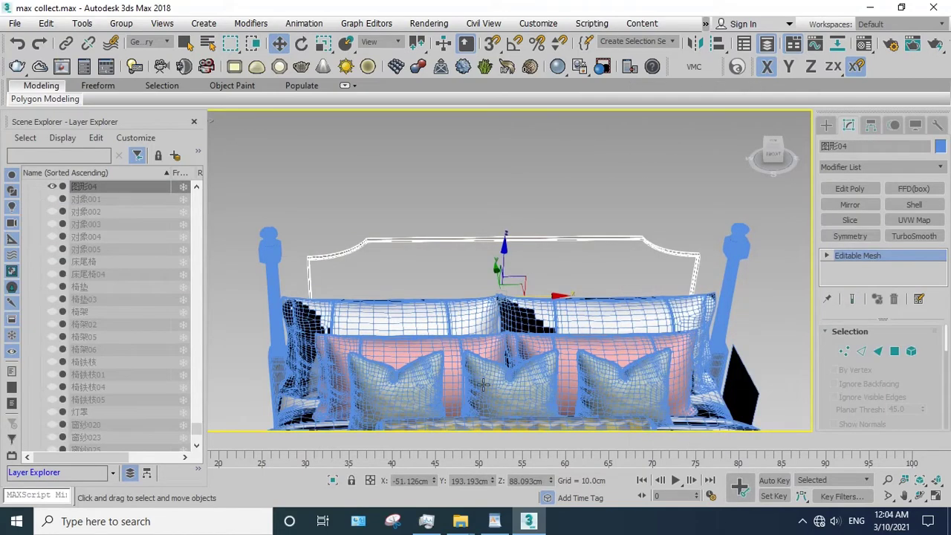
left_click(333, 480)
middle_click_drag(513, 313, 582, 322)
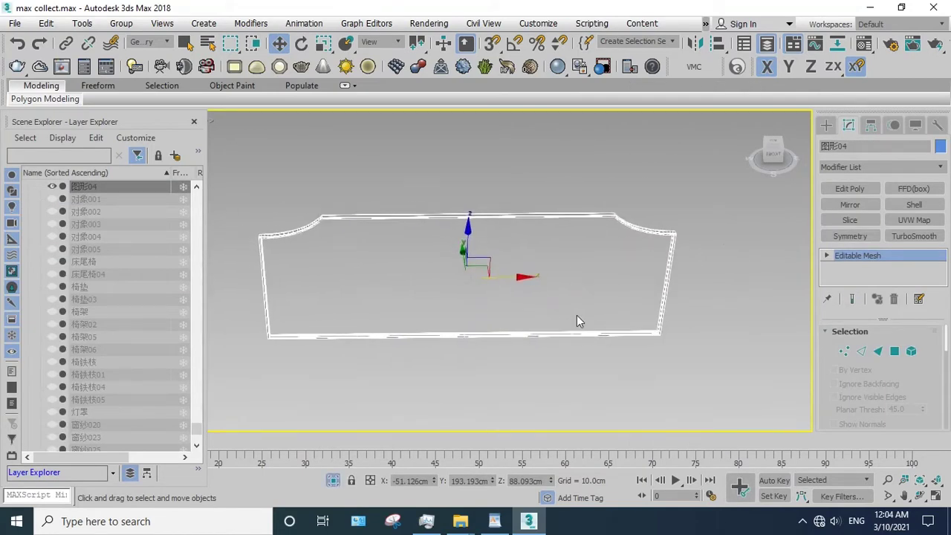
- In Polygon mode, detach the frame's top-edge faces as a separate piece
key("4")
left_click_drag(436, 247, 475, 252)
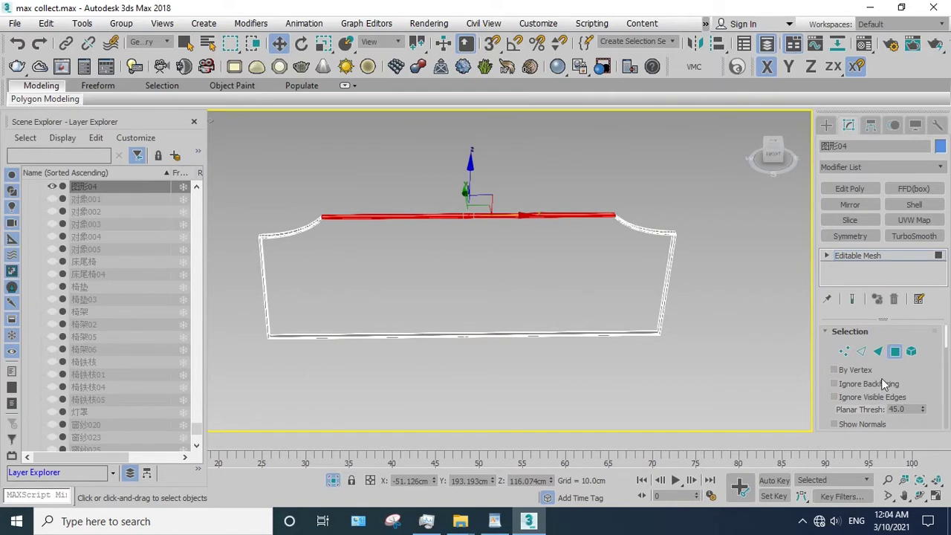
scroll(883, 382, "down", 3)
scroll(907, 379, "down", 5)
scroll(930, 377, "down", 2)
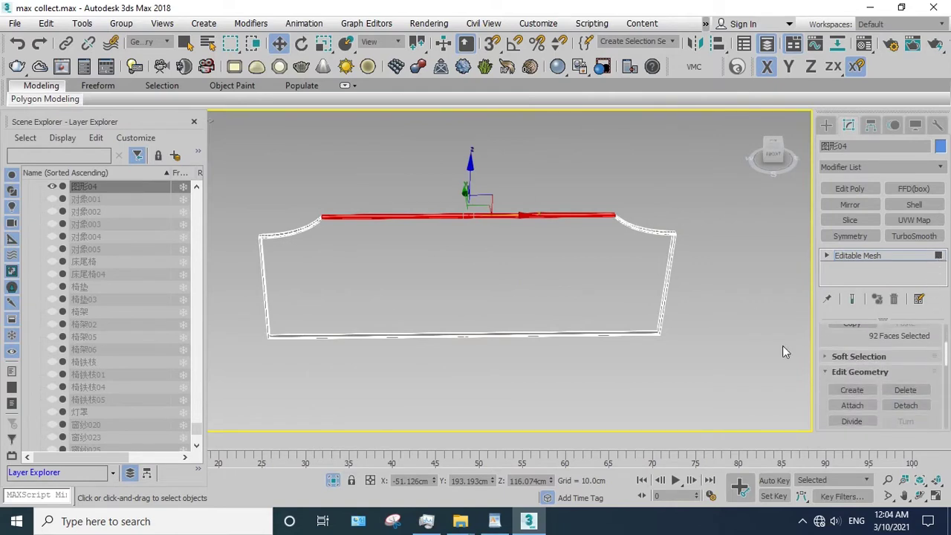
left_click(906, 405)
key("Return")
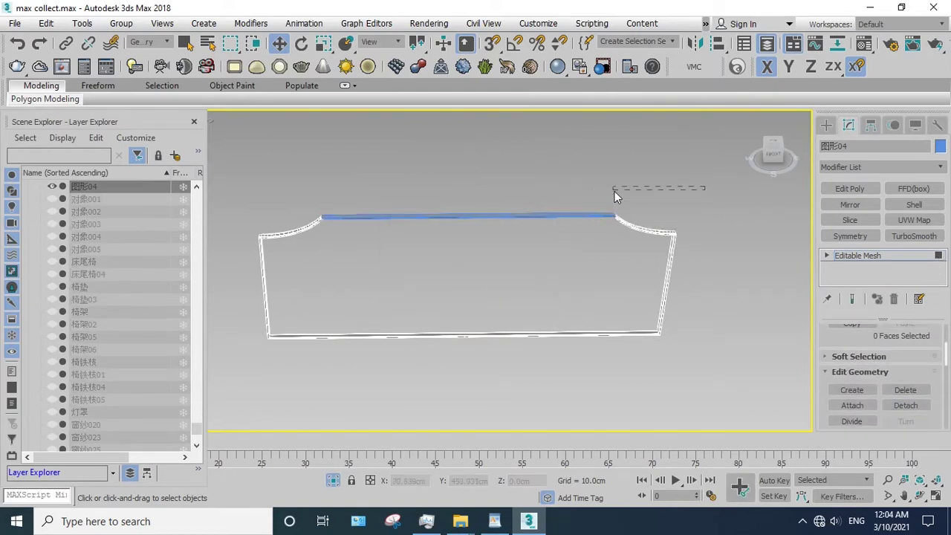
- Detach the left and right corner faces together as one piece
mouse_move(570, 225)
left_mouse_down()
mouse_move(606, 252)
mouse_move(747, 165)
left_mouse_up()
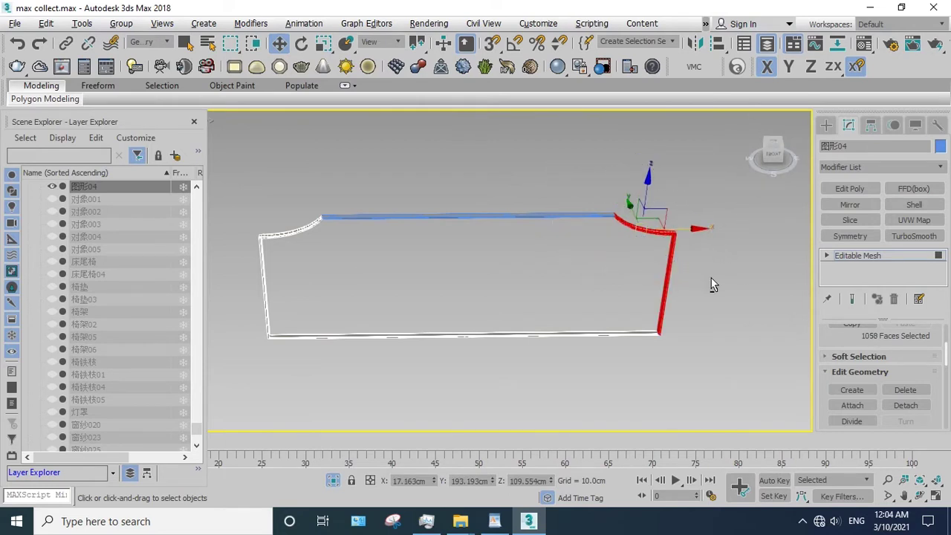
left_click_drag(711, 279, 611, 290, "alt")
left_click_drag(188, 161, 190, 162)
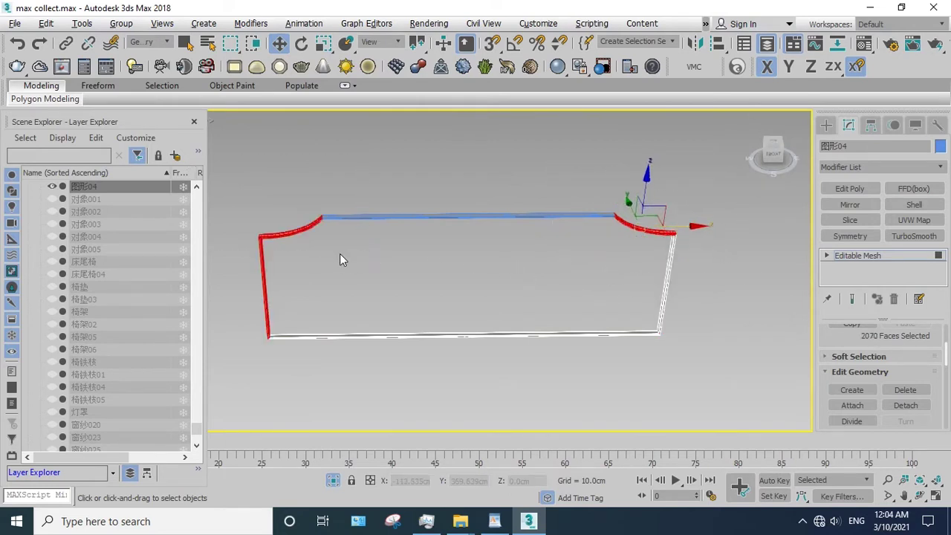
left_click_drag(339, 254, 253, 295, "alt")
left_click(906, 405)
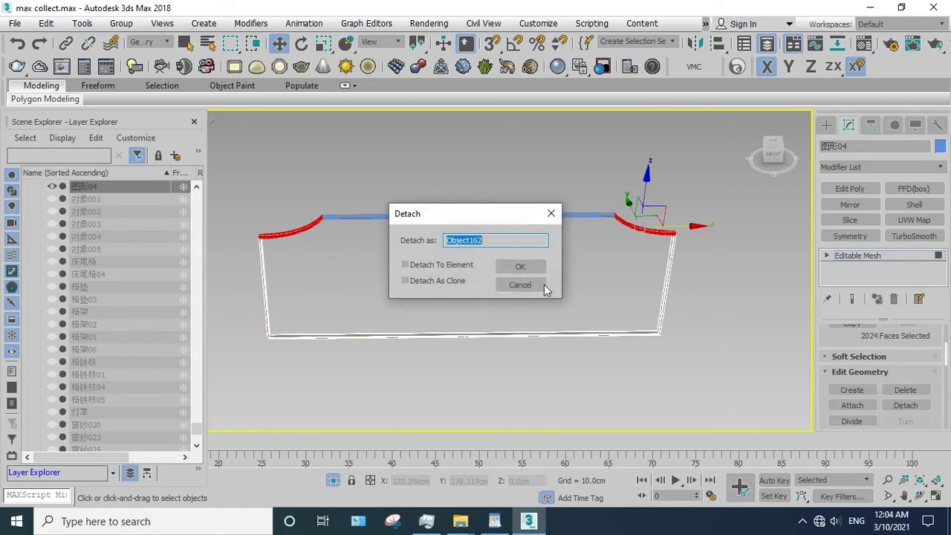
key("Return")
- Detach the right side edge and the left side edge as separate pieces
left_click_drag(585, 181, 721, 318)
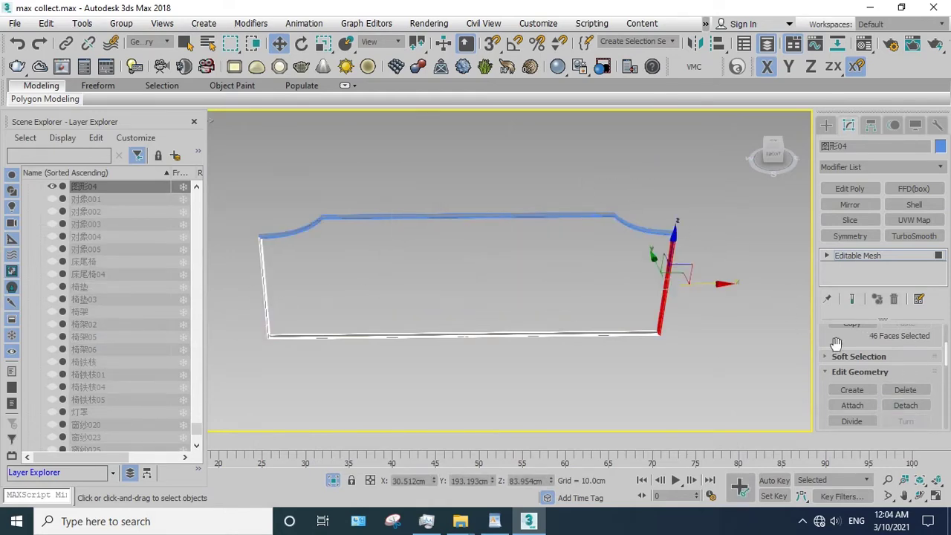
left_click(906, 405)
key("Return")
left_click_drag(221, 178, 223, 180)
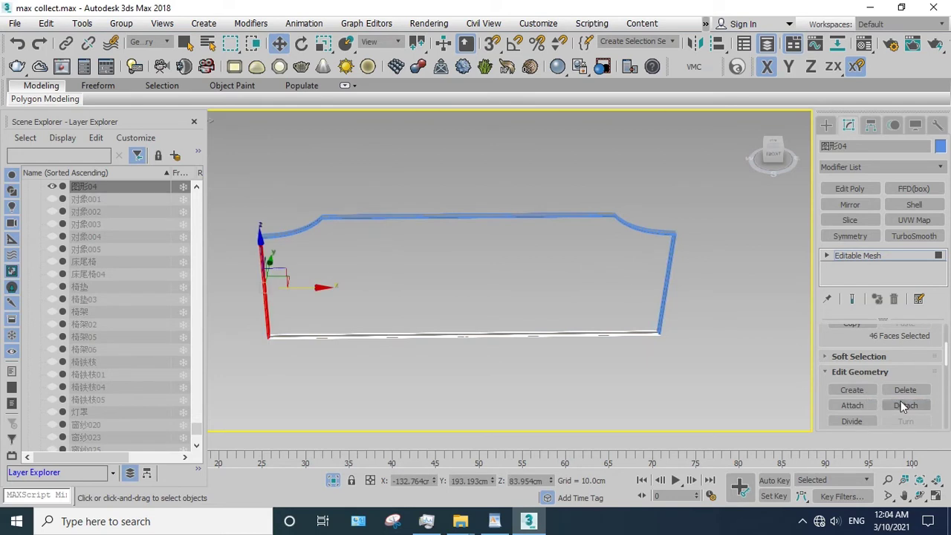
left_click(906, 405)
key("Return")
- Detach the bottom-right part of the frame, then deselect the panel
left_click_drag(569, 280, 526, 357)
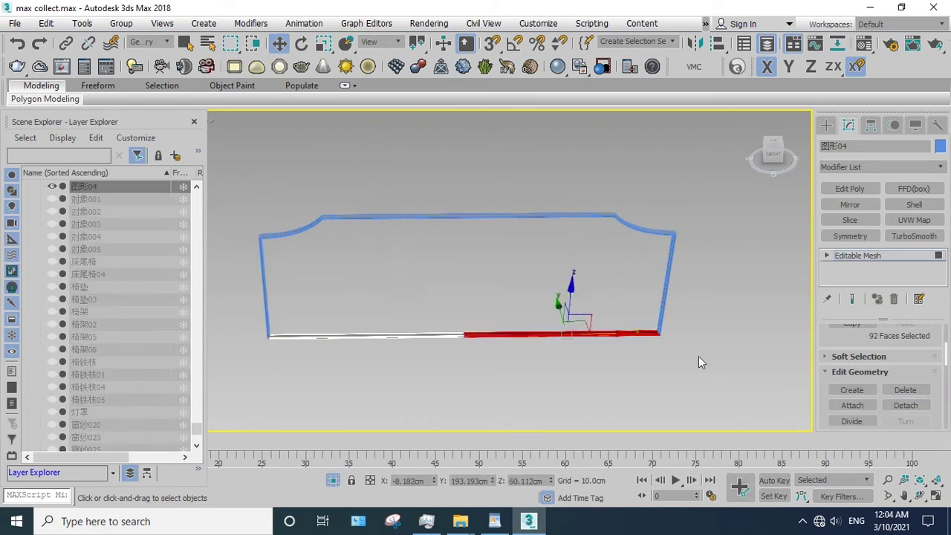
left_click(906, 407)
key("Return")
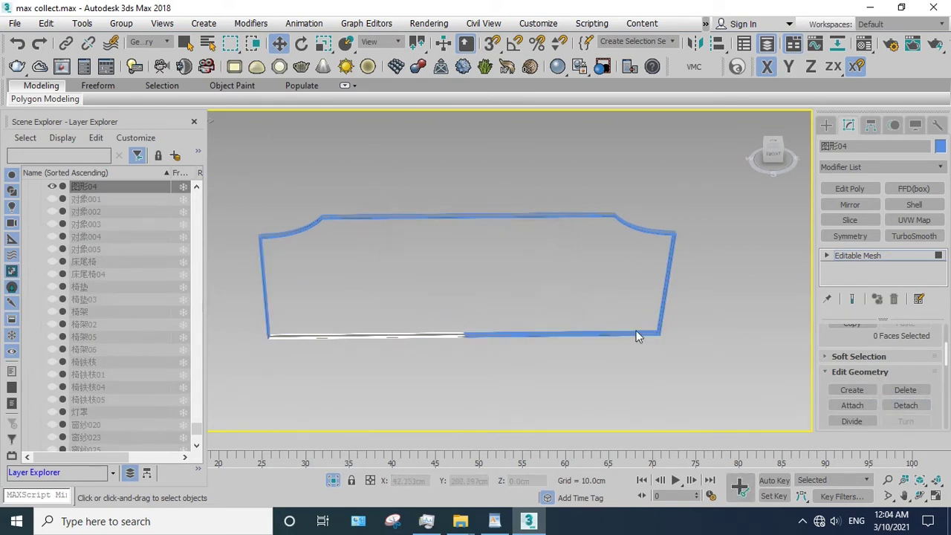
left_click(698, 364)
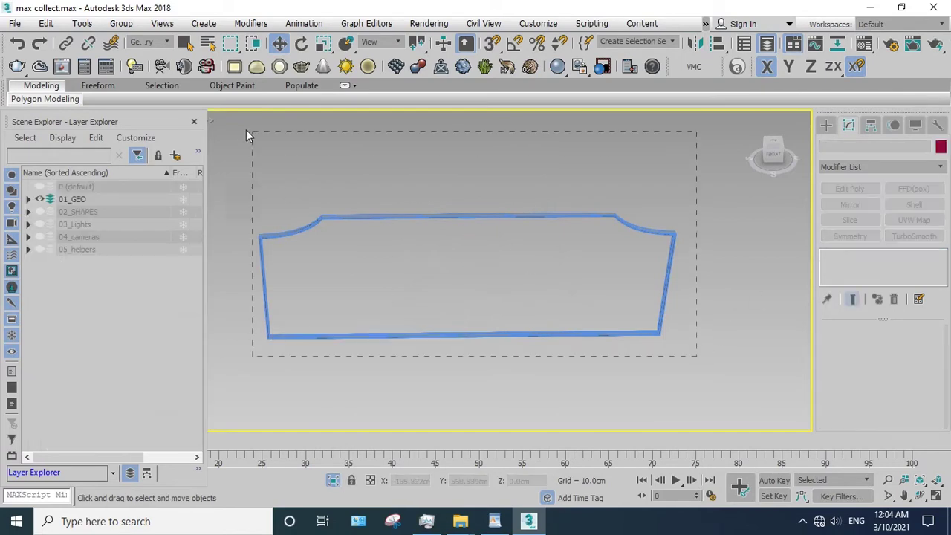
- Hide the detached panel pieces and bring the rest of the bed back into view
left_click_drag(248, 135, 248, 135)
left_click(333, 480)
right_click(492, 283)
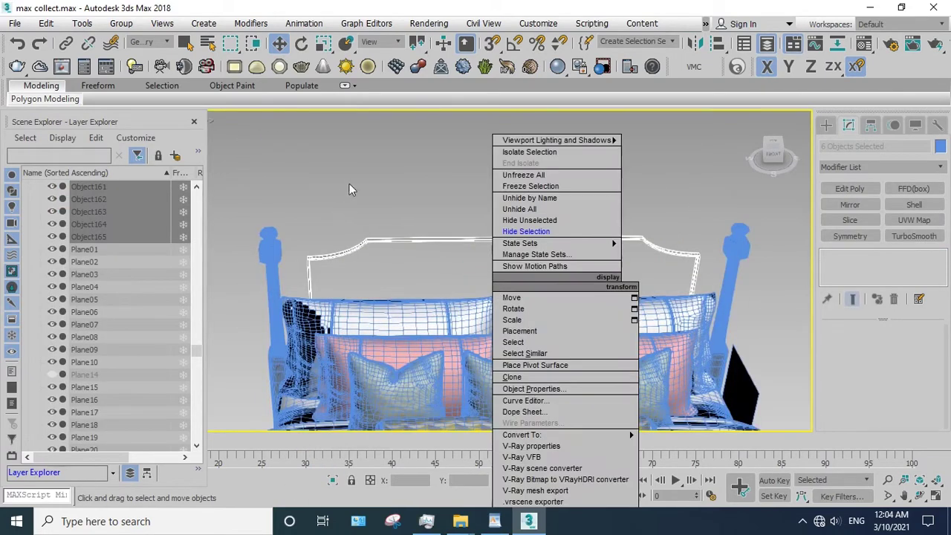
left_click(526, 232)
left_click(920, 496)
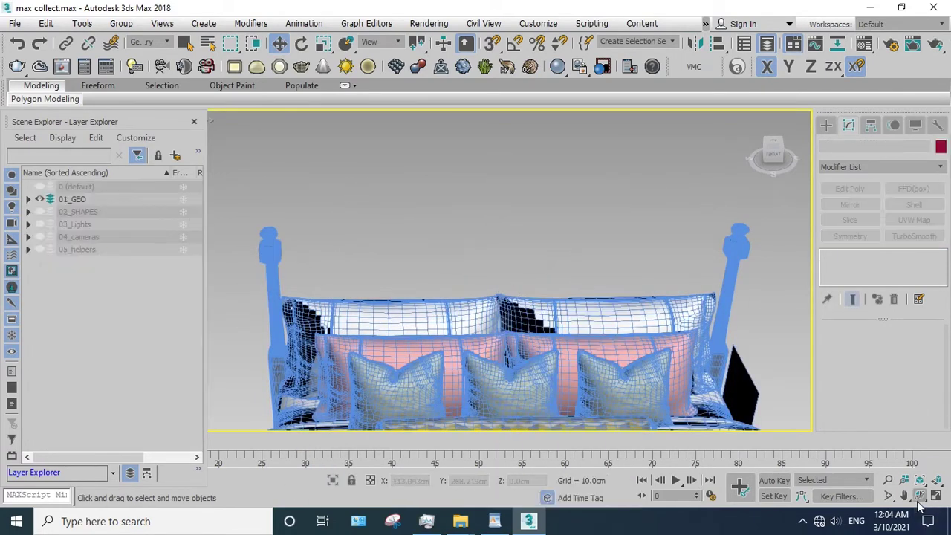
mouse_move(325, 248)
left_mouse_down()
mouse_move(459, 234)
mouse_move(364, 271)
left_mouse_up()
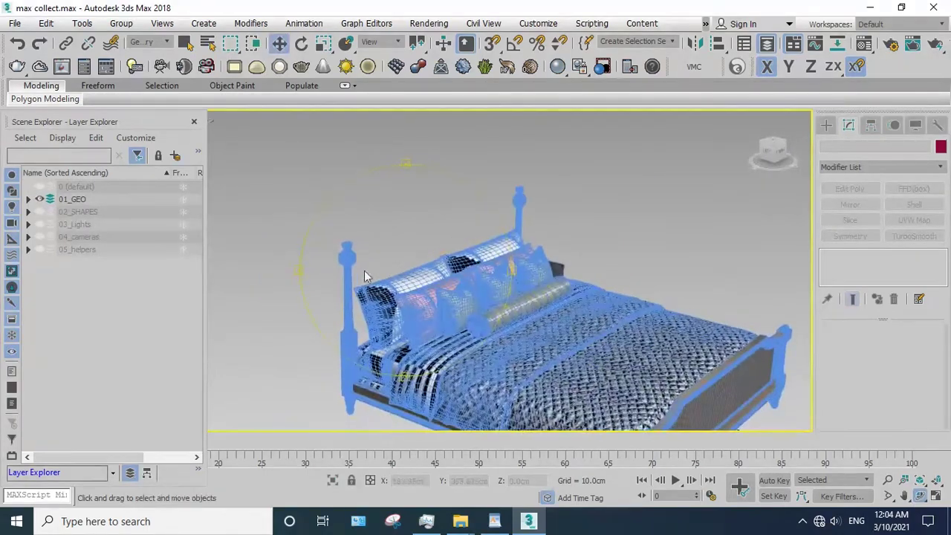
- Select the left bedpost column Line275 near the headboard
key("w")
left_click(364, 270)
scroll(364, 271, "up", 3)
scroll(368, 265, "up", 2)
left_click(383, 253)
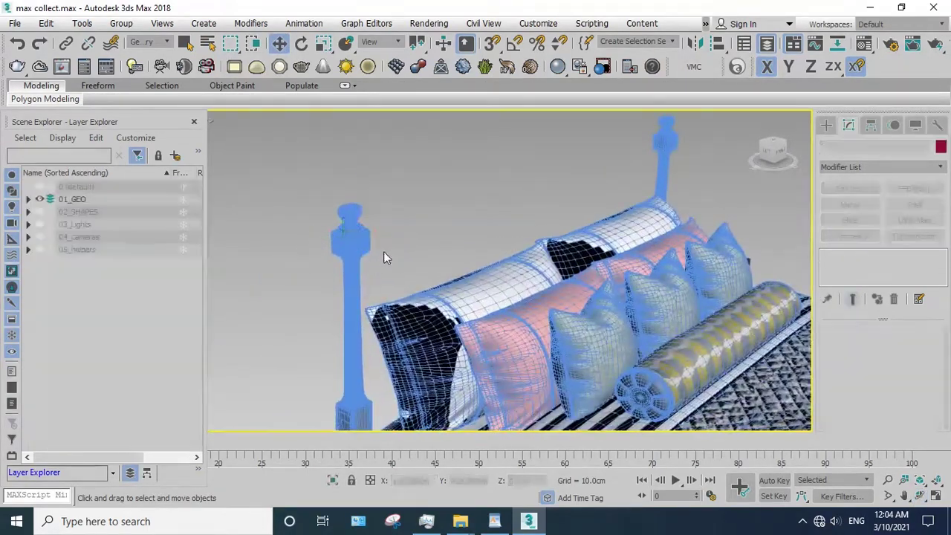
left_click(361, 238)
scroll(417, 245, "up", 2)
scroll(437, 241, "up", 2)
left_click(434, 238)
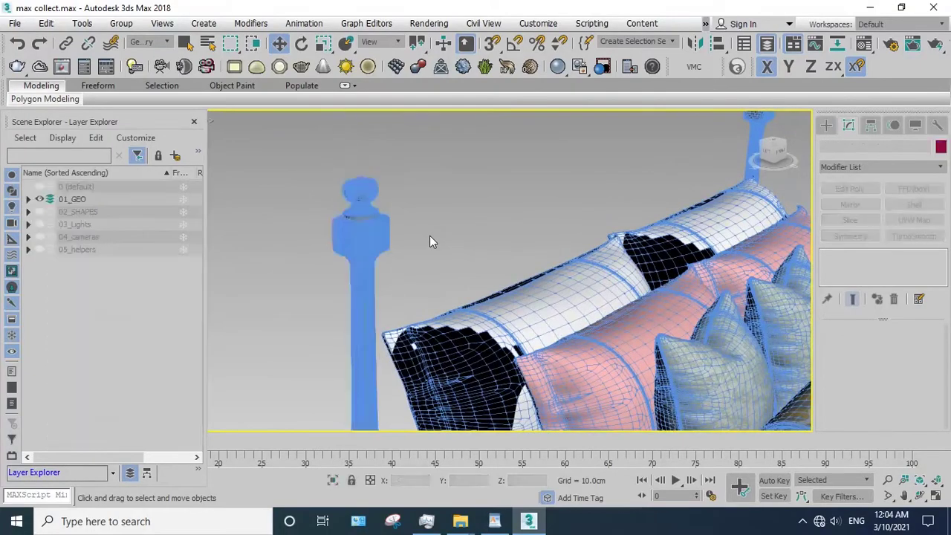
left_click(372, 293)
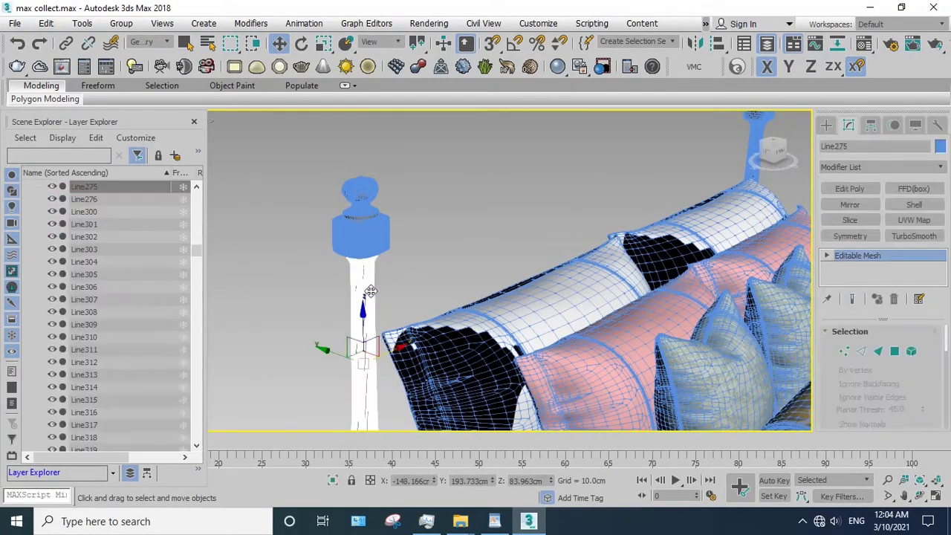
- Select the bedpost's upper element and isolate the bedpost
key("5")
left_click_drag(396, 276, 314, 325)
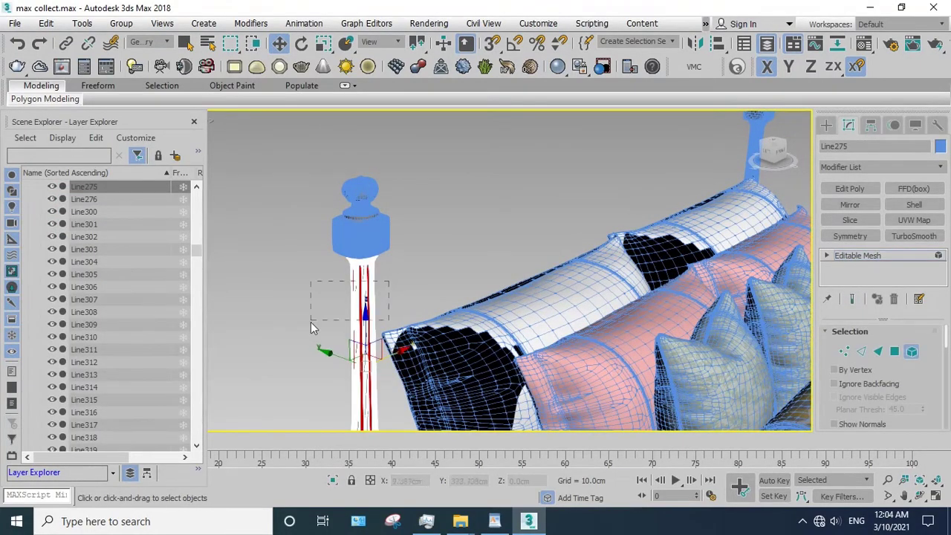
middle_click_drag(314, 324, 377, 258, "alt")
scroll(378, 258, "up", 5)
left_click(425, 257)
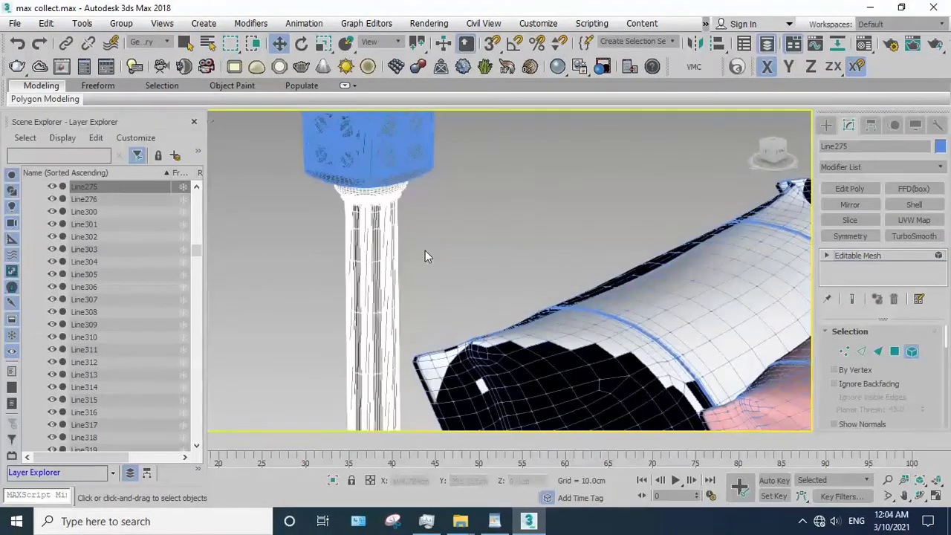
left_click_drag(425, 256, 260, 214)
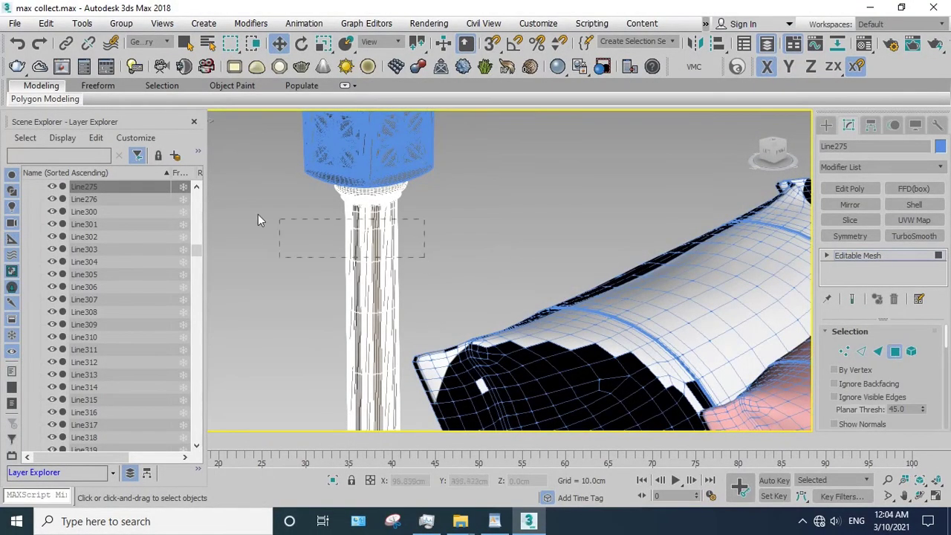
middle_click_drag(259, 214, 421, 218, "alt")
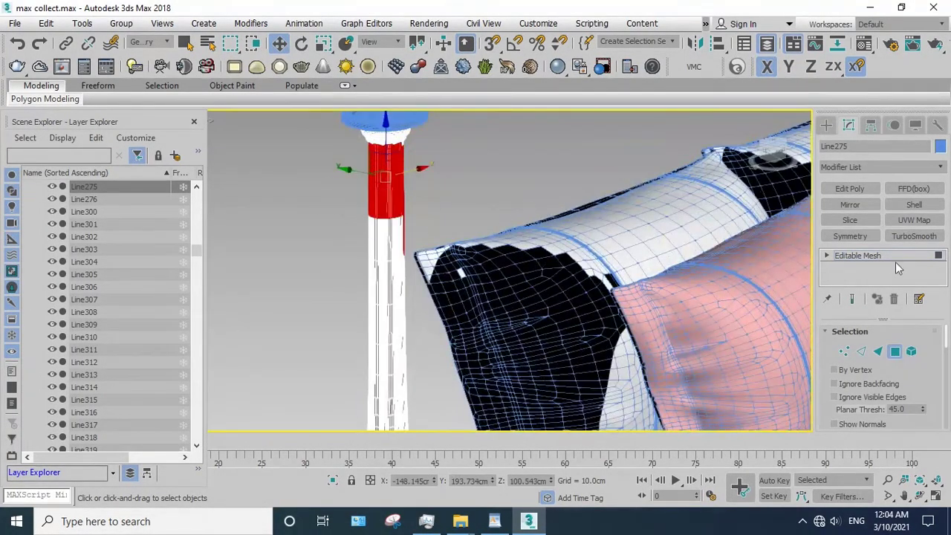
left_click(862, 256)
scroll(370, 333, "down", 3)
left_click(332, 480)
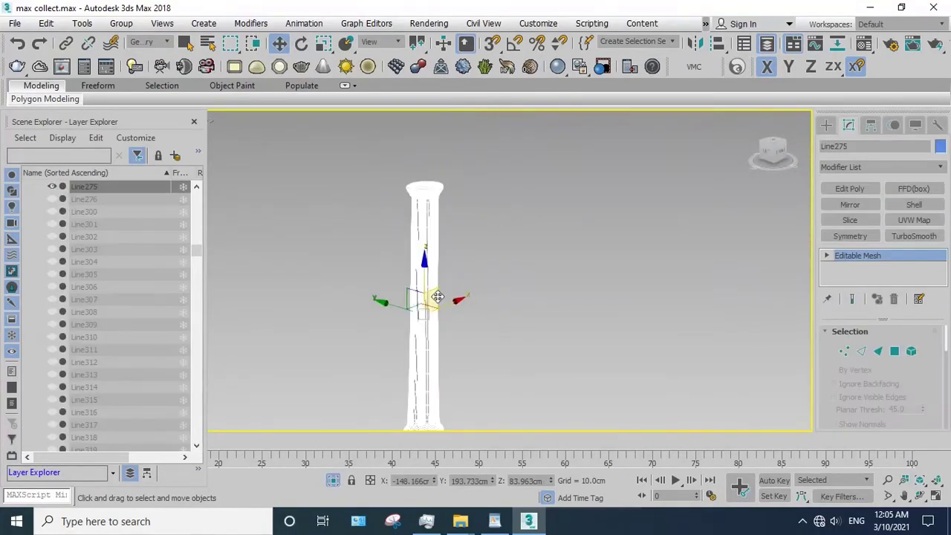
- In front view, detach the upper column faces as a new object
key("f")
left_click(480, 207)
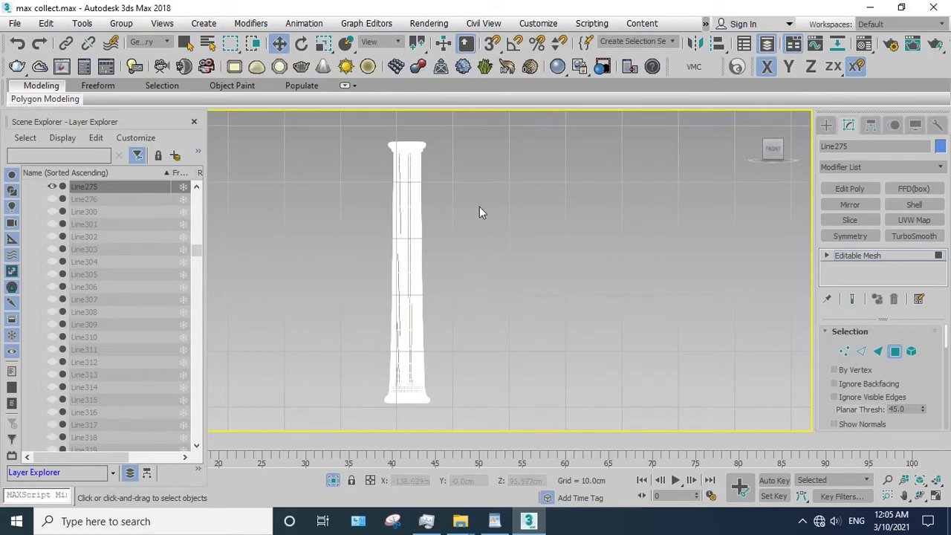
key("ctrl+z")
scroll(942, 380, "down", 3)
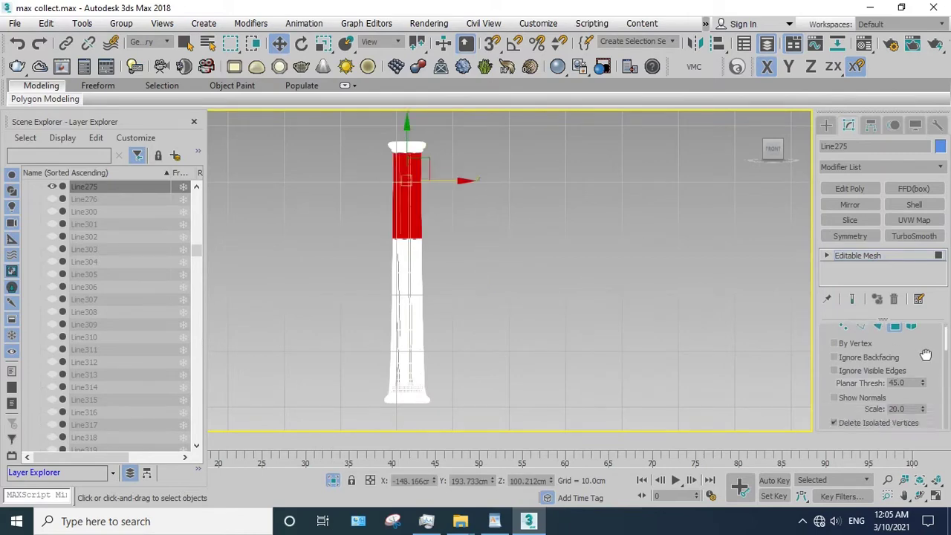
scroll(942, 380, "down", 3)
left_click(906, 377)
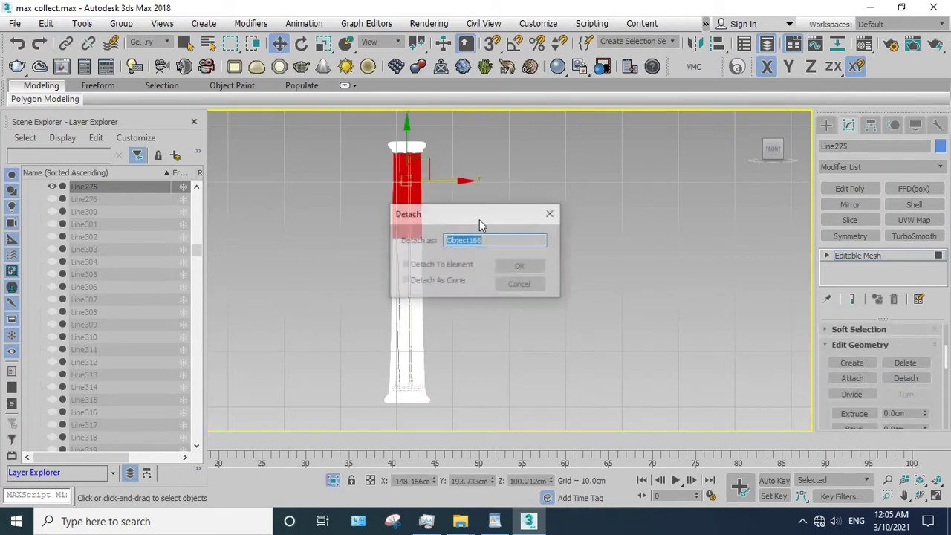
left_click(519, 266)
left_click(421, 267)
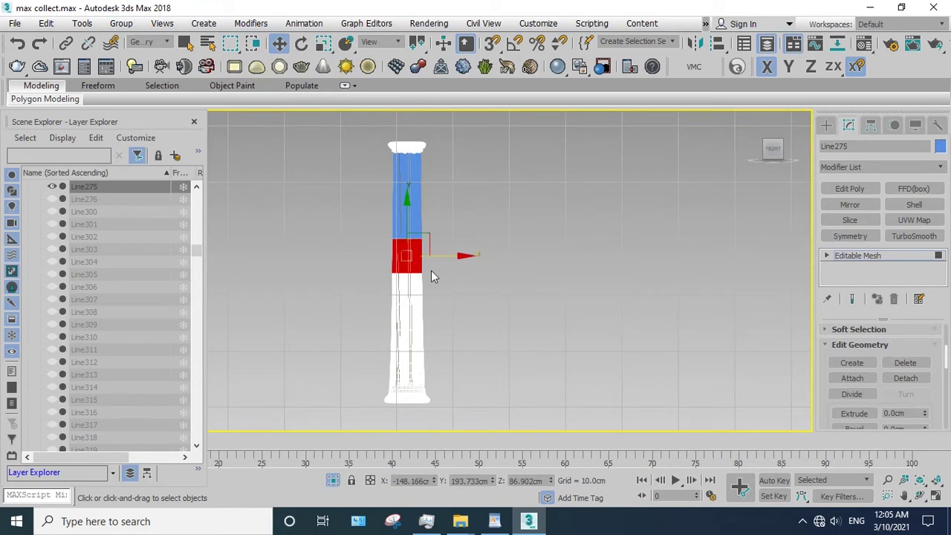
- Detach the taller middle band and the lower band of the column
left_click_drag(290, 215, 291, 216)
left_click(897, 380)
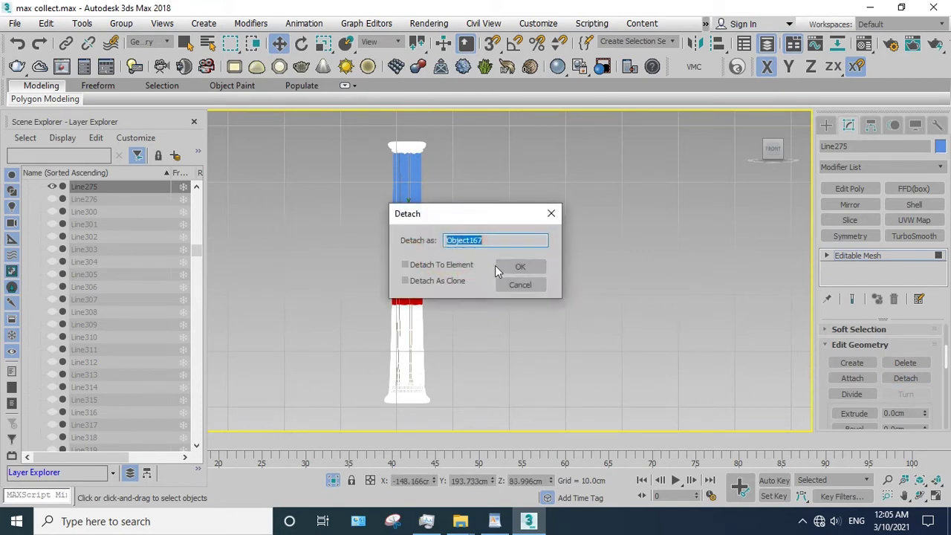
left_click(518, 267)
left_click_drag(310, 362, 322, 345)
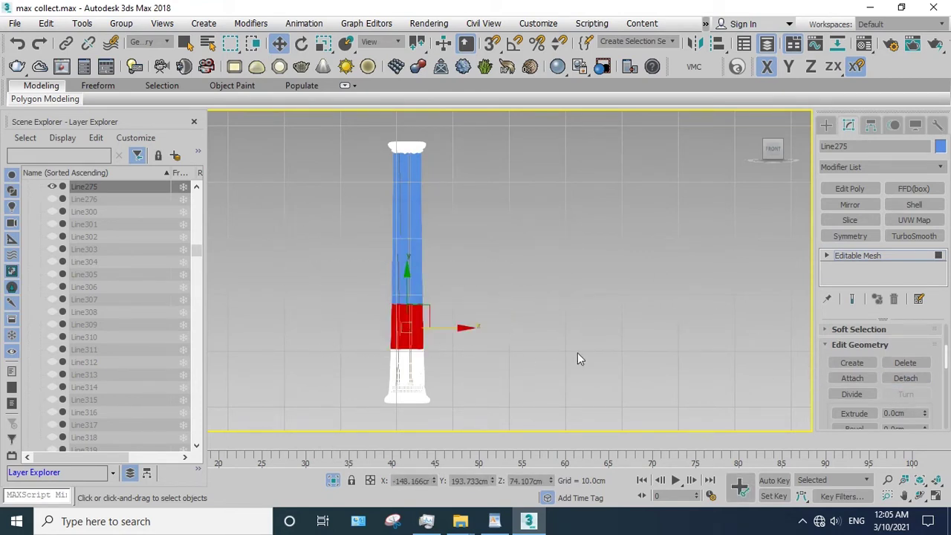
left_click(897, 378)
left_click(521, 267)
- Detach the column's top cap polygons as a separate piece
left_click_drag(472, 283, 342, 395)
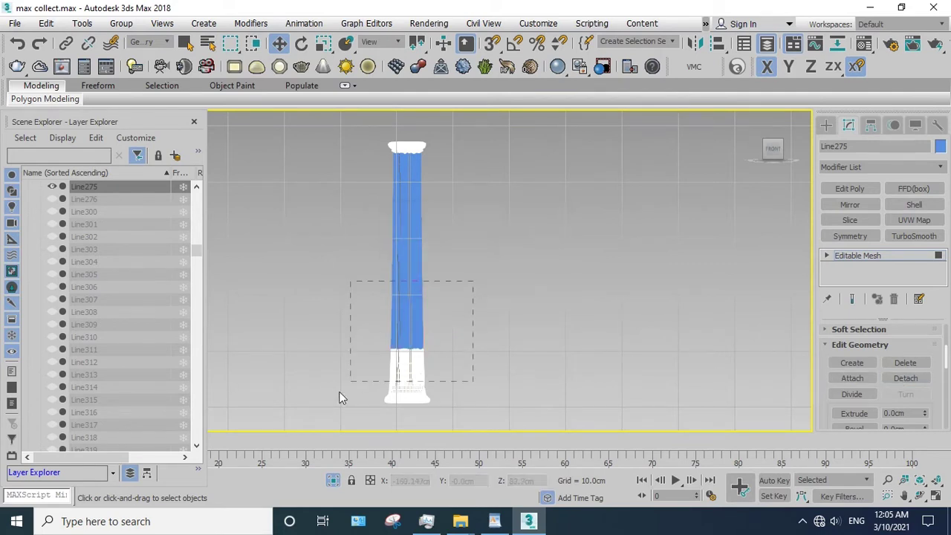
middle_click_drag(466, 218, 466, 277)
left_click_drag(467, 250, 382, 197)
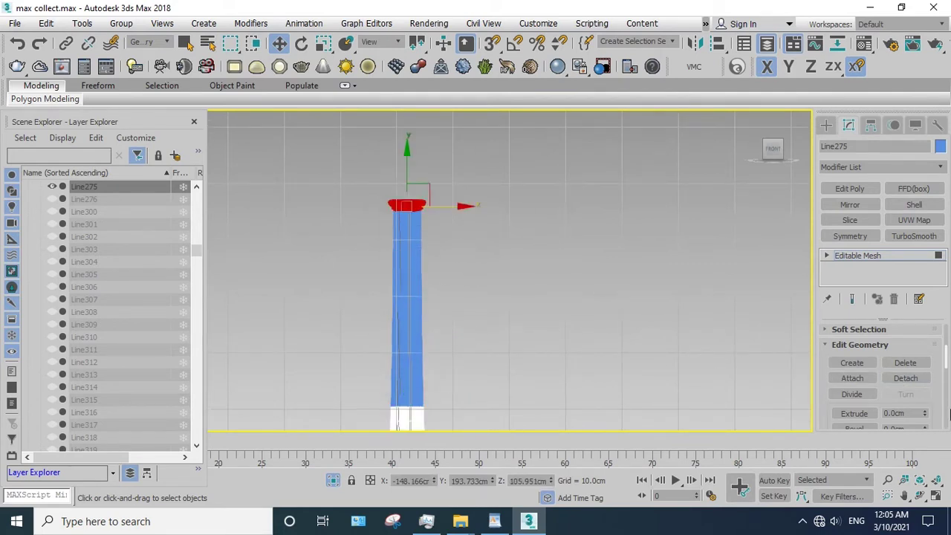
left_click(919, 380)
left_click(520, 269)
- Detach the lower band just above the column base
scroll(427, 371, "up", 2)
scroll(428, 357, "up", 2)
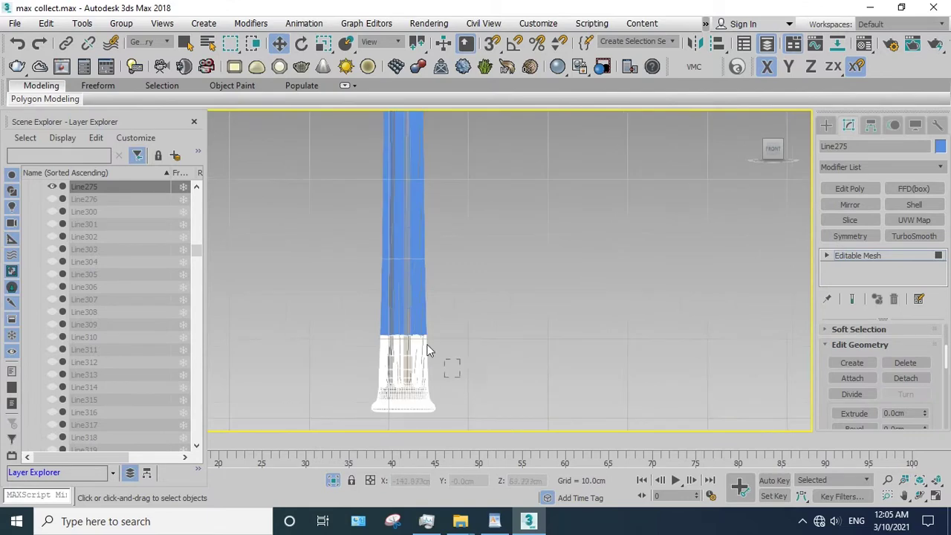
left_click_drag(428, 349, 580, 323)
left_click(908, 378)
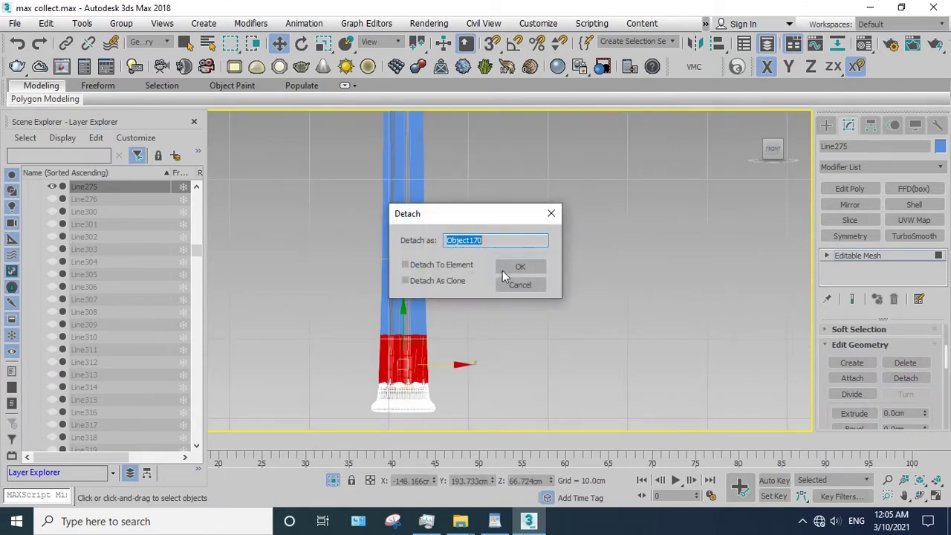
left_click(515, 266)
- Exit polygon editing and select all the detached column pieces
scroll(515, 301, "down", 2)
left_click(515, 302)
scroll(530, 386, "up", 1)
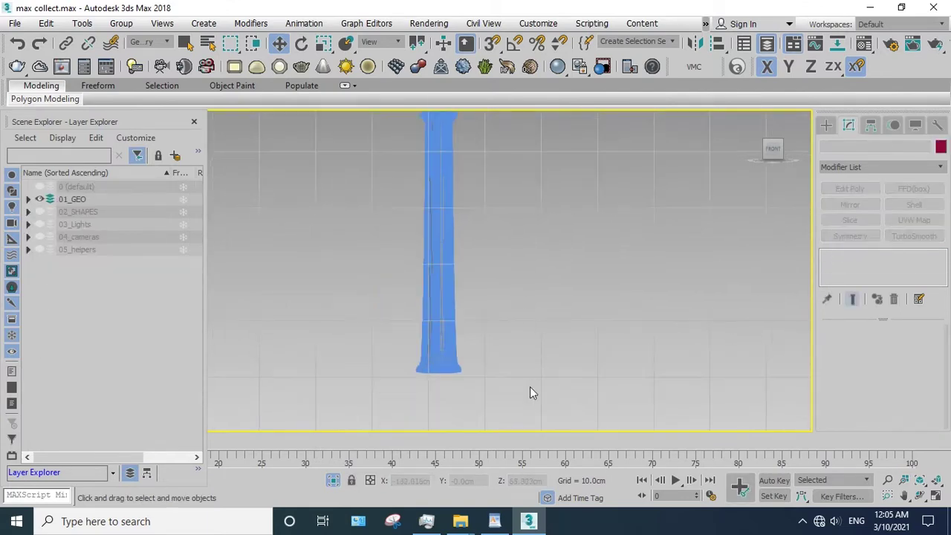
scroll(508, 355, "down", 1)
left_click_drag(508, 355, 361, 173)
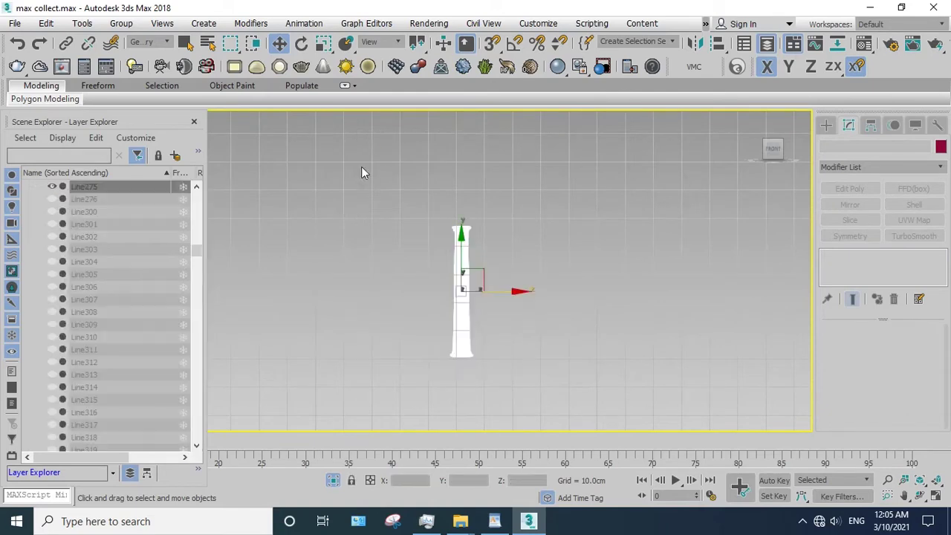
- End isolation and hide the detached column pieces
left_click(333, 481)
right_click(584, 282)
left_click(506, 230)
middle_click_drag(523, 238, 492, 256)
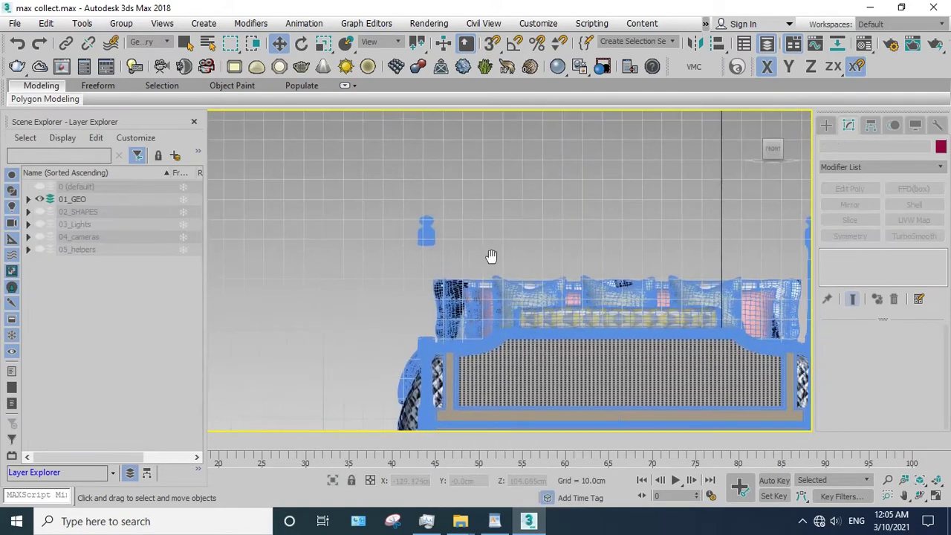
scroll(412, 229, "up", 3)
scroll(442, 244, "up", 2)
- Select the post's decorative box Box06 and hide it
left_click(441, 244)
scroll(448, 248, "up", 4)
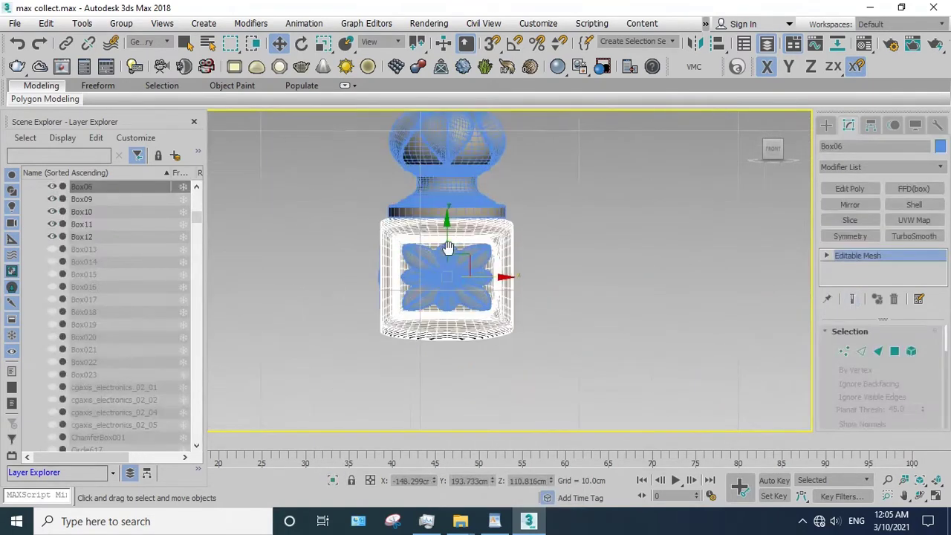
scroll(448, 248, "up", 3)
left_click(920, 496)
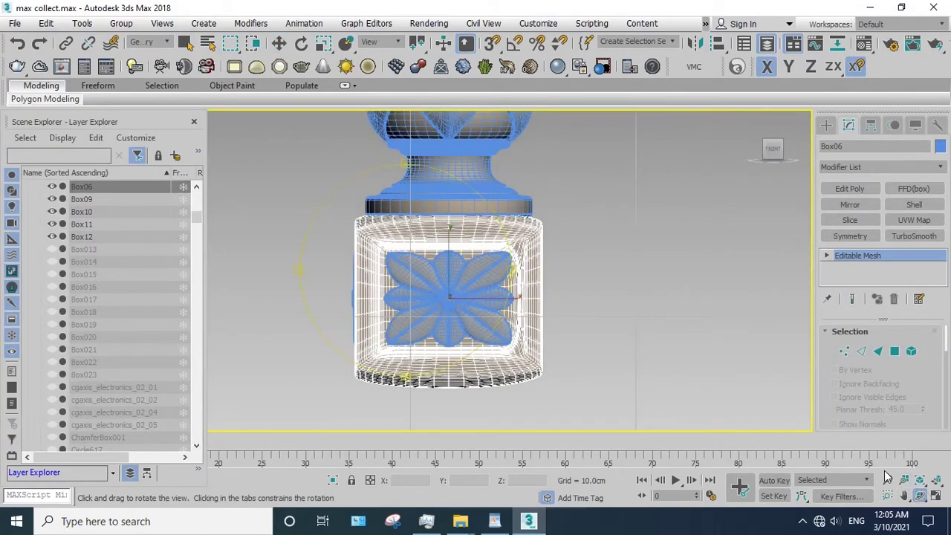
key("z")
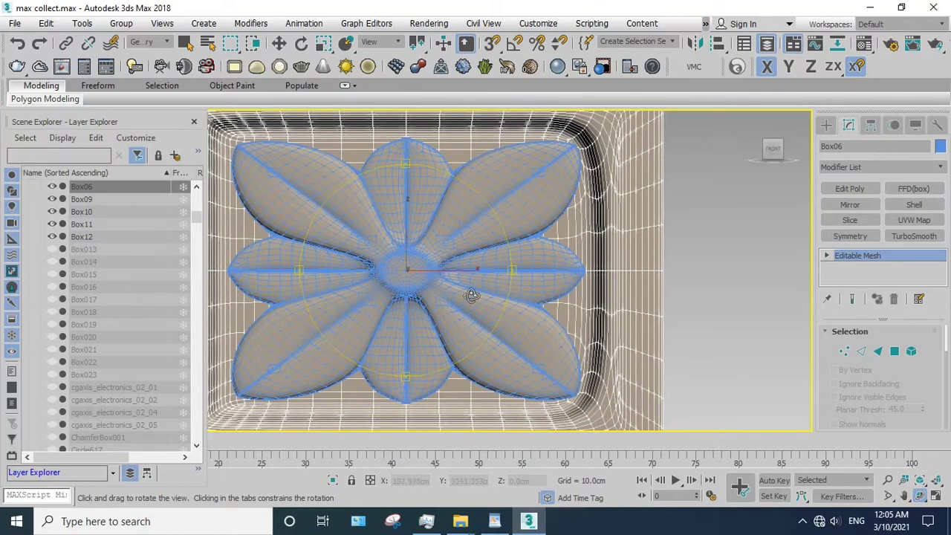
left_click_drag(472, 297, 513, 287)
scroll(512, 286, "down", 5)
key("w")
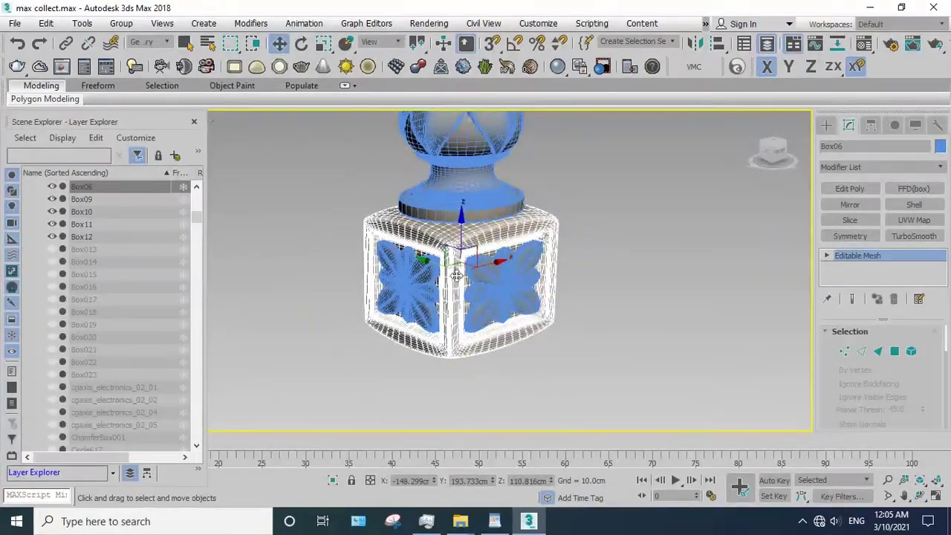
left_click_drag(468, 258, 614, 301)
key("ctrl+z")
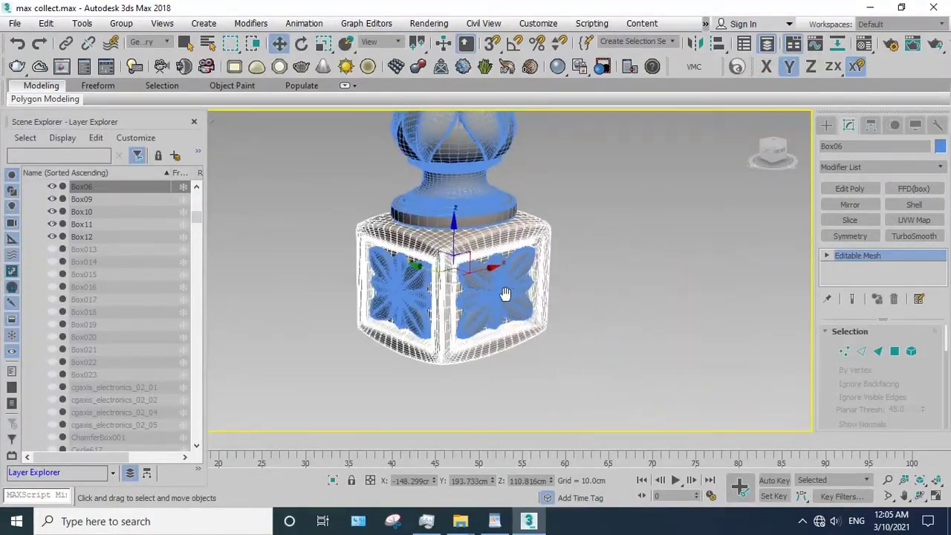
right_click(456, 256)
left_click(535, 217)
- Hide the white and blue flower panels, including Plane08
left_click(480, 275)
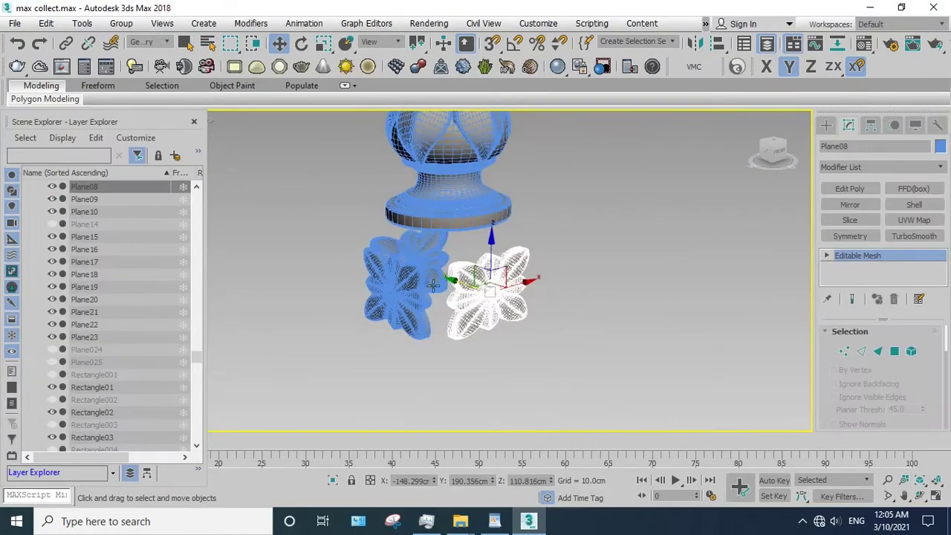
left_click_drag(531, 320, 376, 240)
key("ctrl+z")
left_click(365, 256, "ctrl")
right_click(364, 253)
left_click(411, 195)
- Hide the six finial pieces, including Line05
mouse_move(411, 194)
middle_mouse_down()
mouse_move(403, 235)
mouse_move(476, 208)
middle_mouse_up()
left_click(446, 223)
scroll(496, 197, "up", 2)
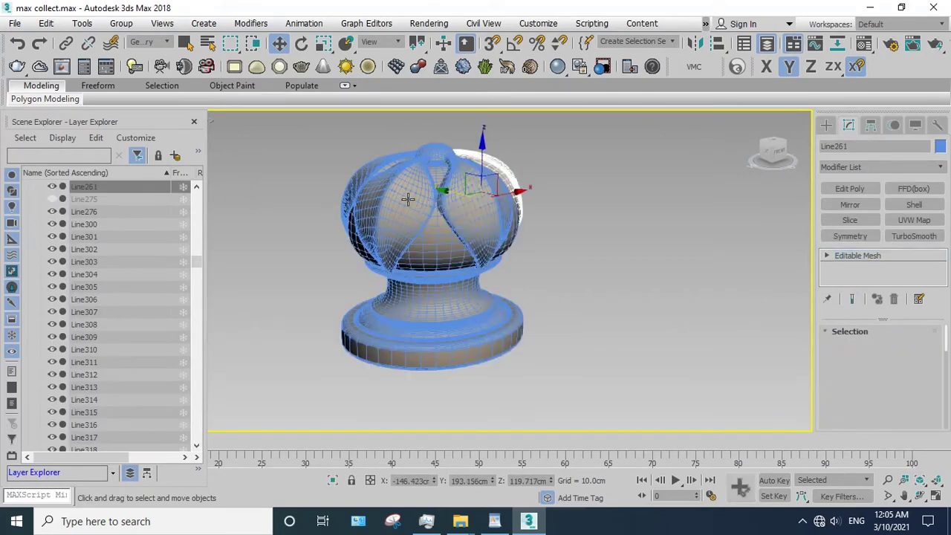
scroll(496, 197, "down", 5)
left_click_drag(481, 291, 484, 208)
right_click(483, 208)
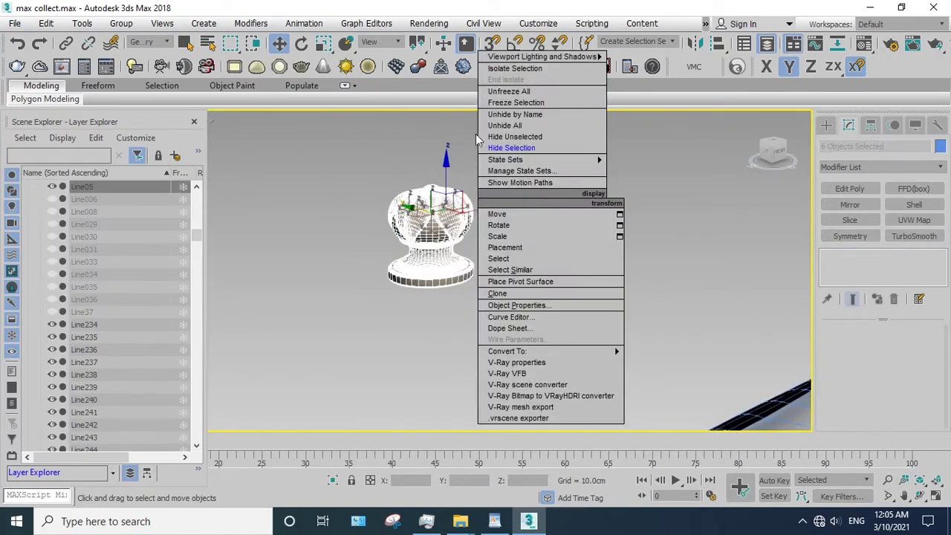
left_click(490, 148)
key("ctrl+z")
right_click(447, 172)
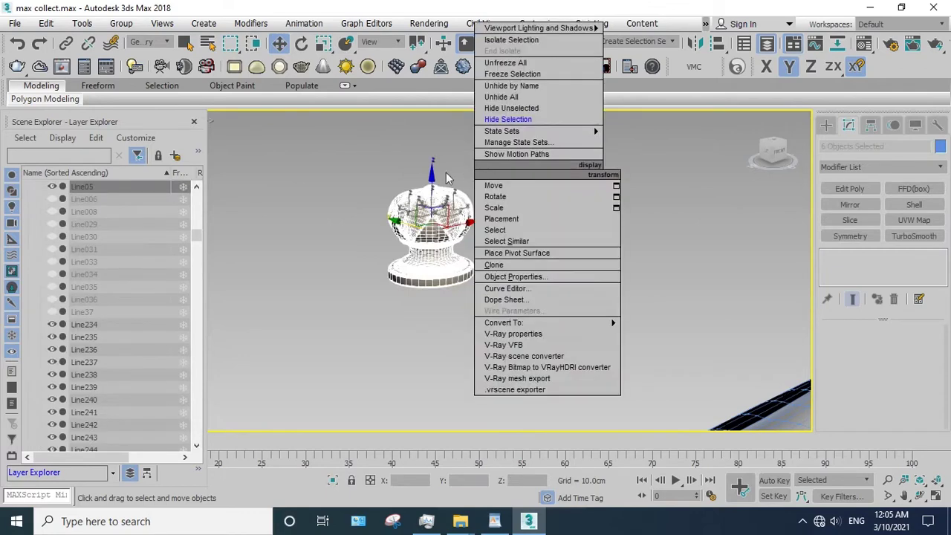
left_click(491, 121)
- Hide the remaining box pieces and select the bare column Line333
scroll(467, 255, "up", 1)
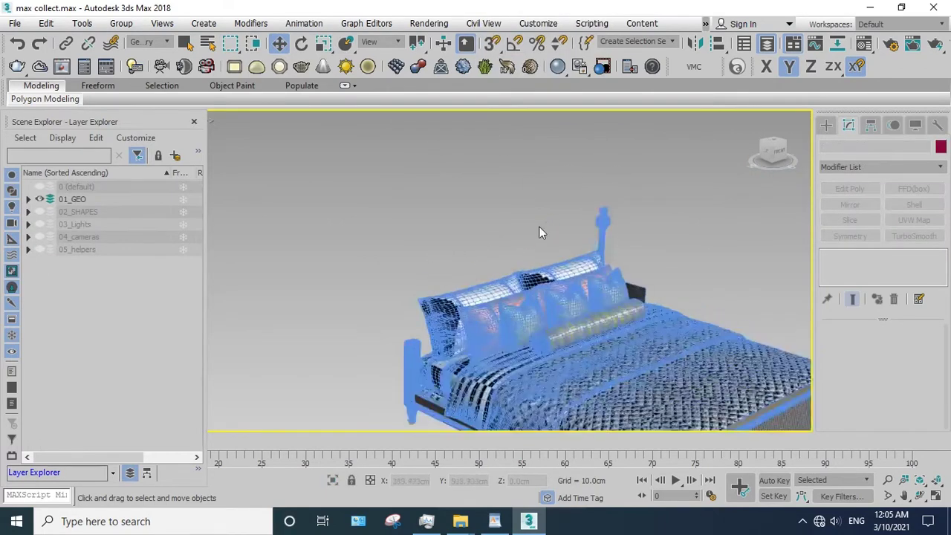
scroll(541, 230, "up", 4)
scroll(610, 215, "up", 2)
scroll(690, 181, "up", 5)
scroll(567, 275, "down", 1)
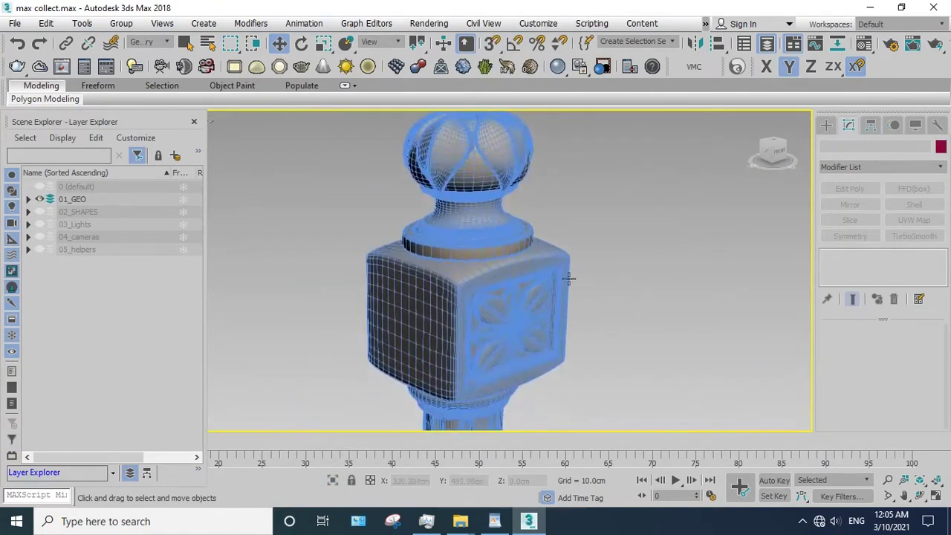
key("ctrl+z")
right_click(488, 205)
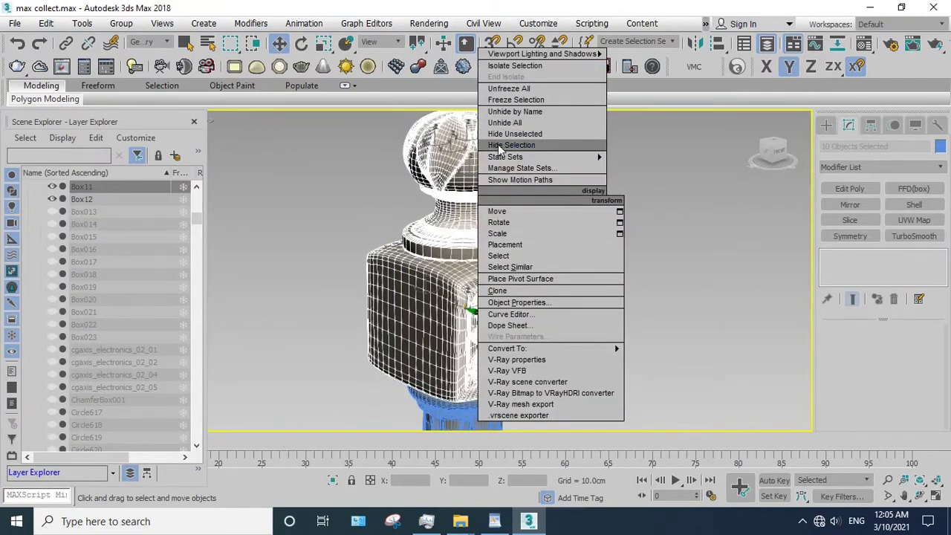
left_click(510, 144)
key("ctrl+z")
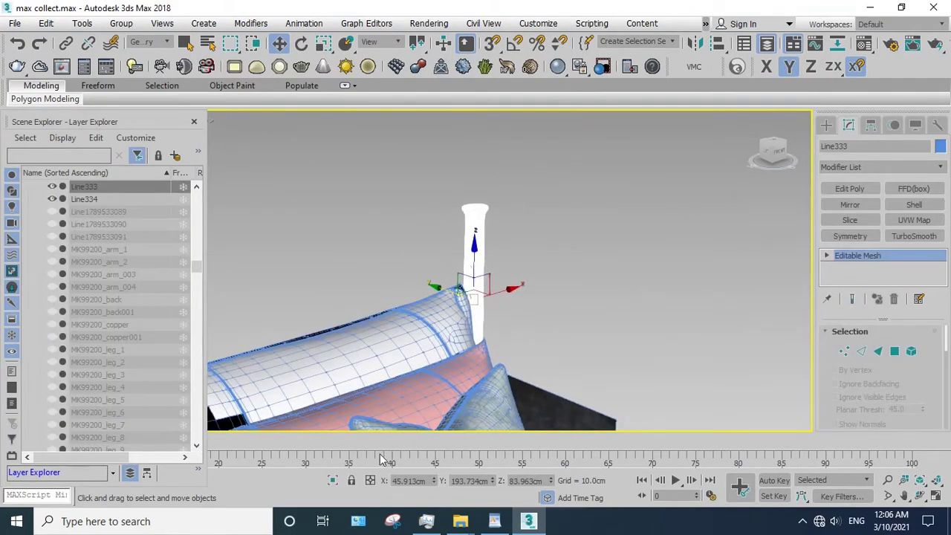
- Isolate the column in Front view and select its upper shaft band of polygons
key("f")
left_click(333, 480)
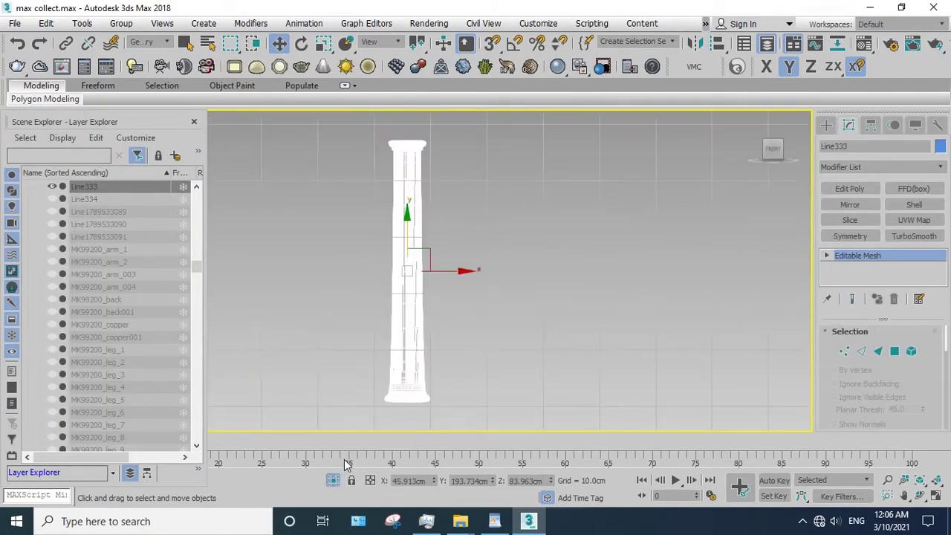
key("4")
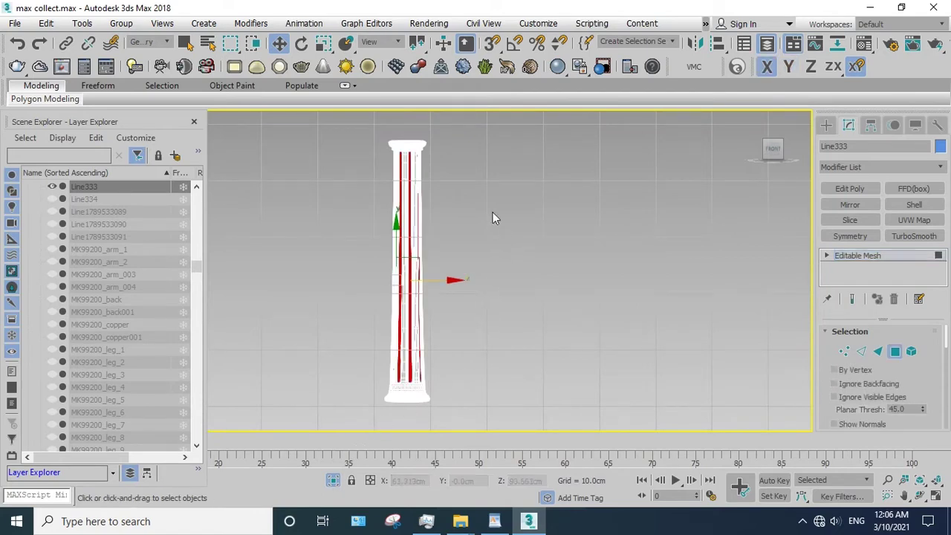
left_click(449, 156)
left_click(422, 160)
scroll(423, 161, "up", 2)
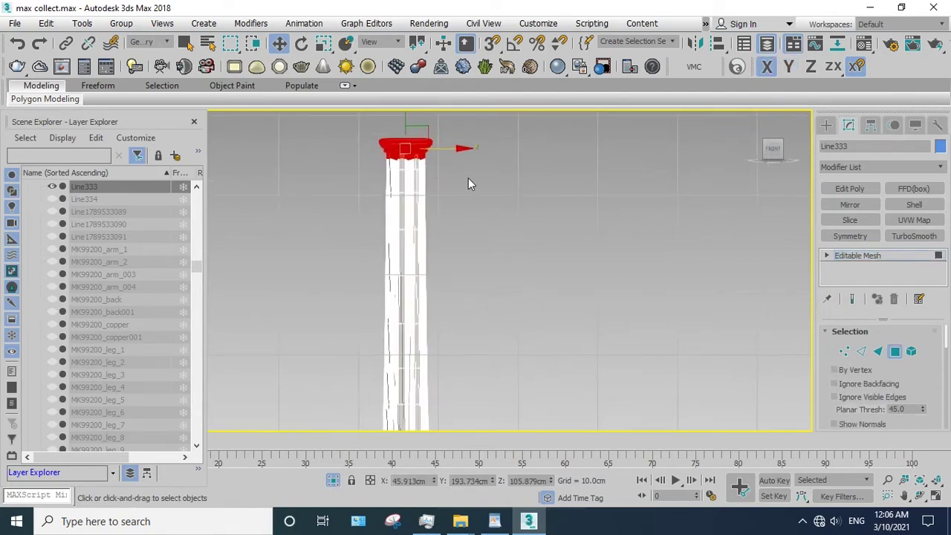
left_click_drag(461, 179, 369, 221)
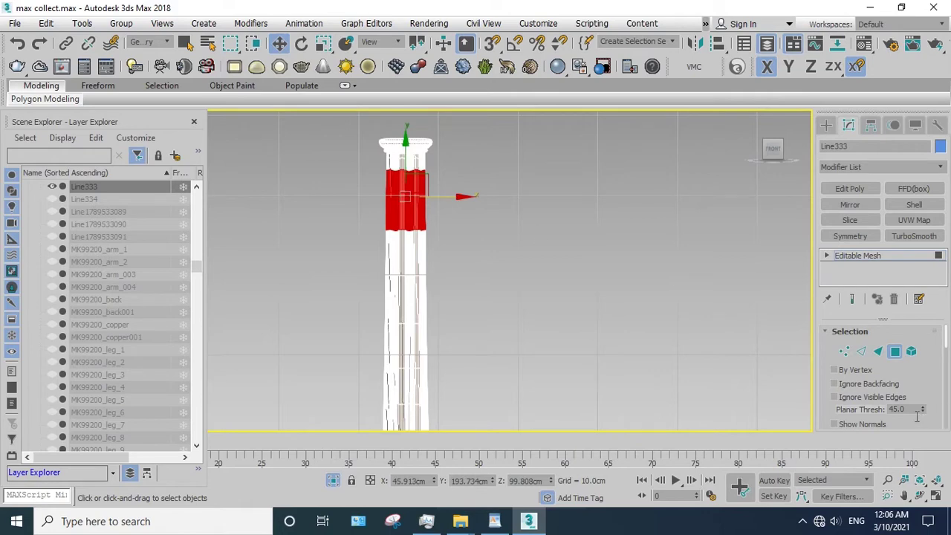
left_click_drag(380, 177, 464, 207)
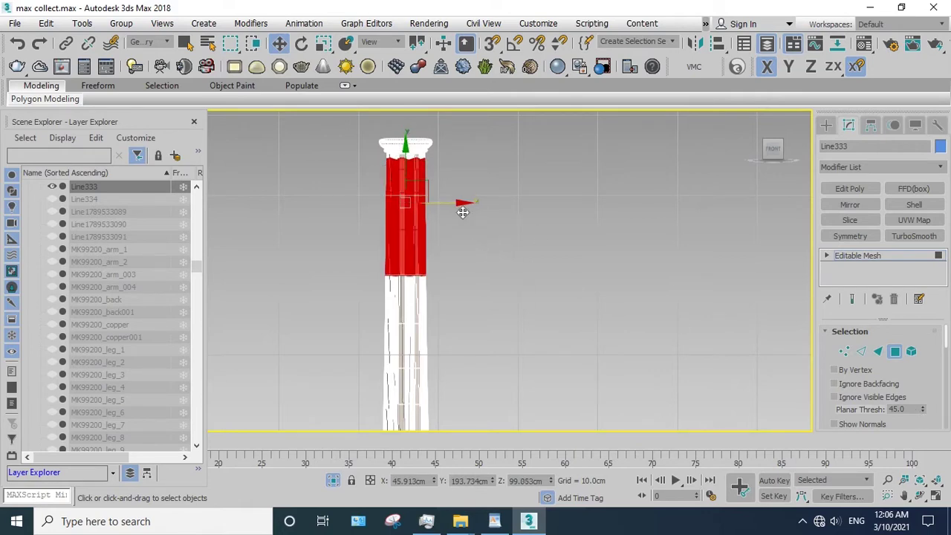
left_click(461, 216)
left_click_drag(371, 176, 359, 163)
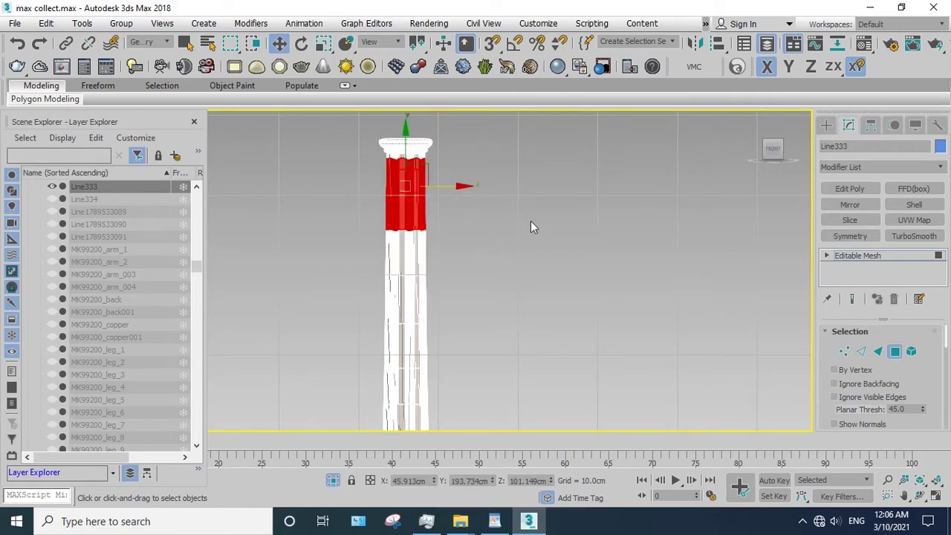
left_click_drag(913, 377, 914, 216)
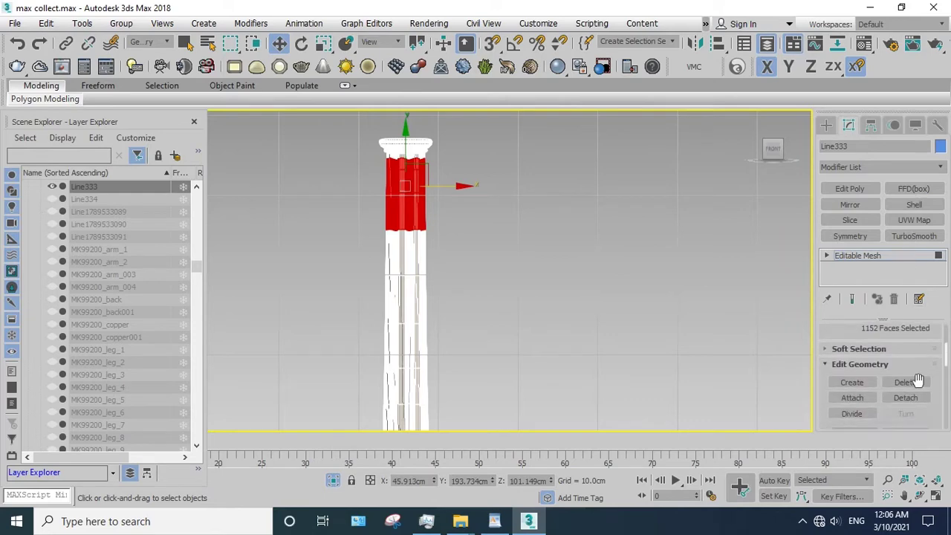
- Detach the upper, middle and next shaft bands as separate objects
left_click(906, 398)
left_click(518, 266)
left_click_drag(427, 246, 314, 283)
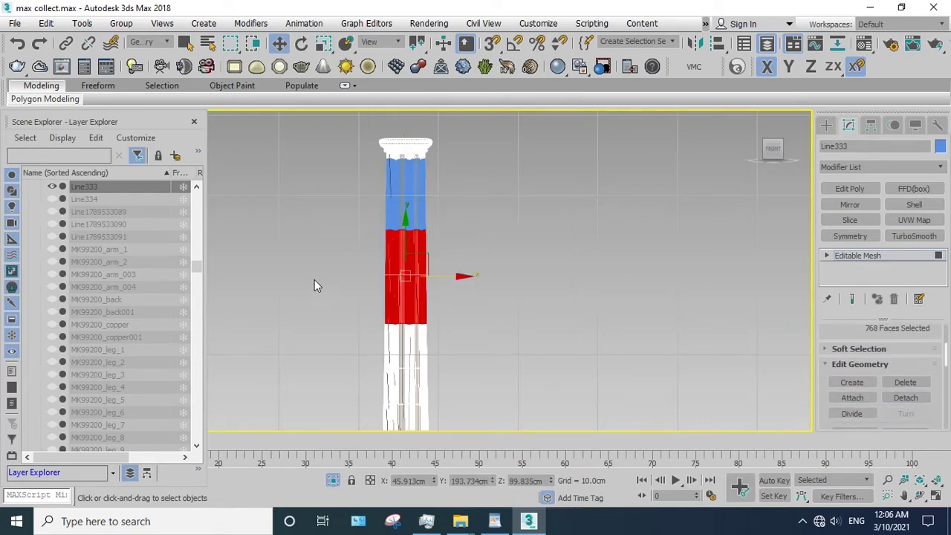
left_click(906, 398)
left_click(516, 265)
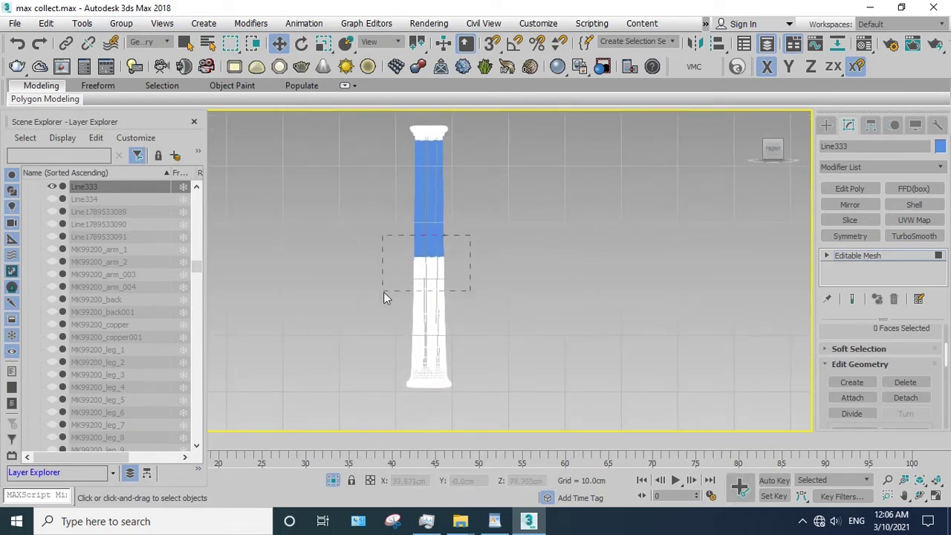
left_click_drag(384, 292, 385, 294)
left_click(906, 398)
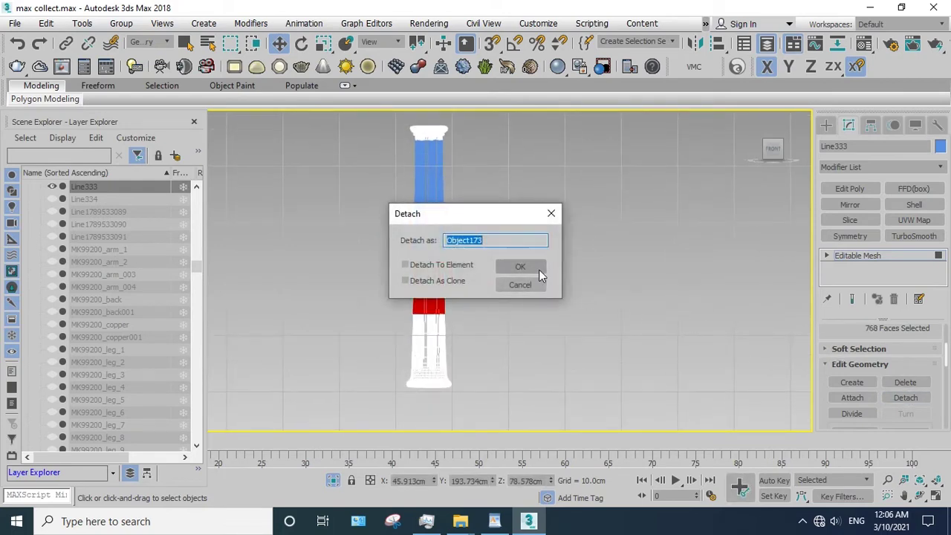
left_click(518, 266)
- Detach the lower band and the column base, then leave face editing
left_click_drag(509, 255, 418, 325)
left_click_drag(398, 364, 397, 365)
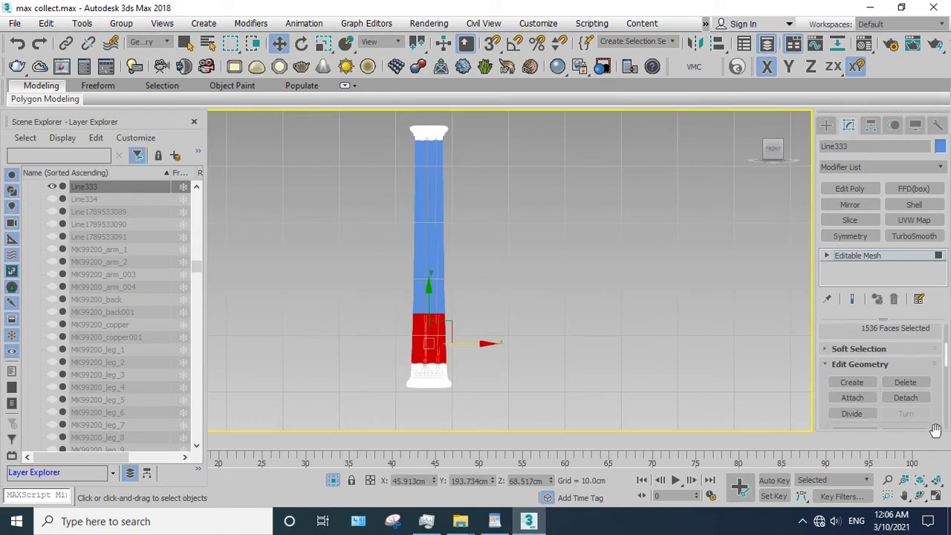
left_click(906, 398)
left_click(516, 268)
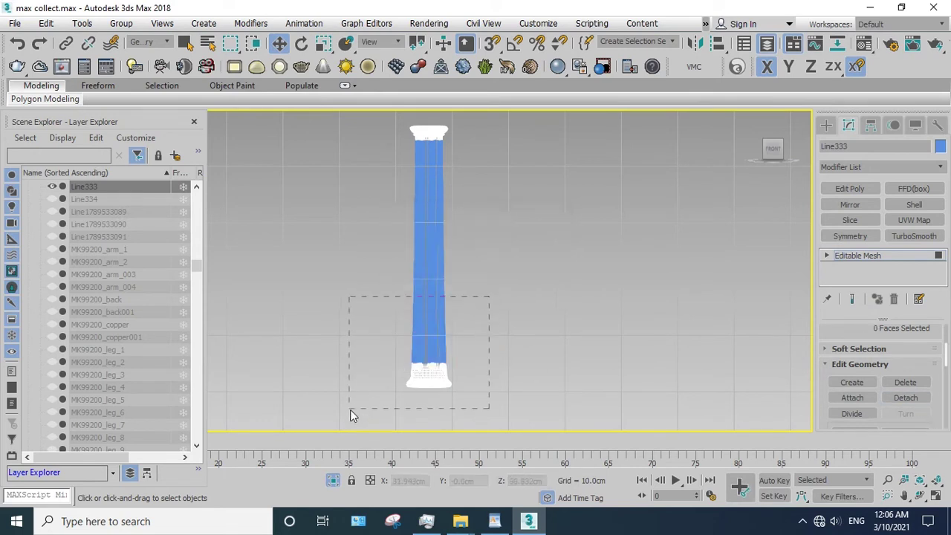
left_click_drag(350, 410, 350, 410)
left_click(904, 399)
left_click(520, 267)
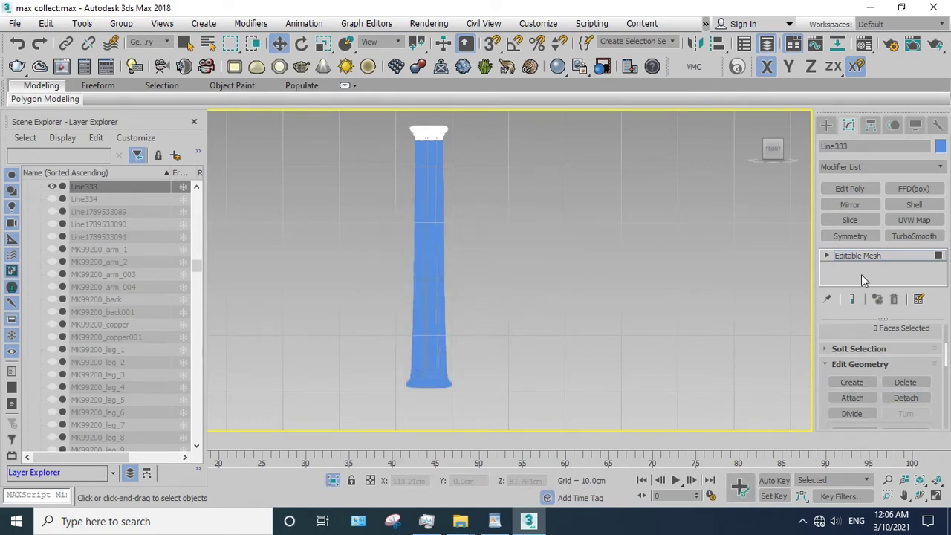
left_click(877, 256)
- Select all detached column pieces, end isolation and hide them
left_click_drag(471, 266, 426, 365)
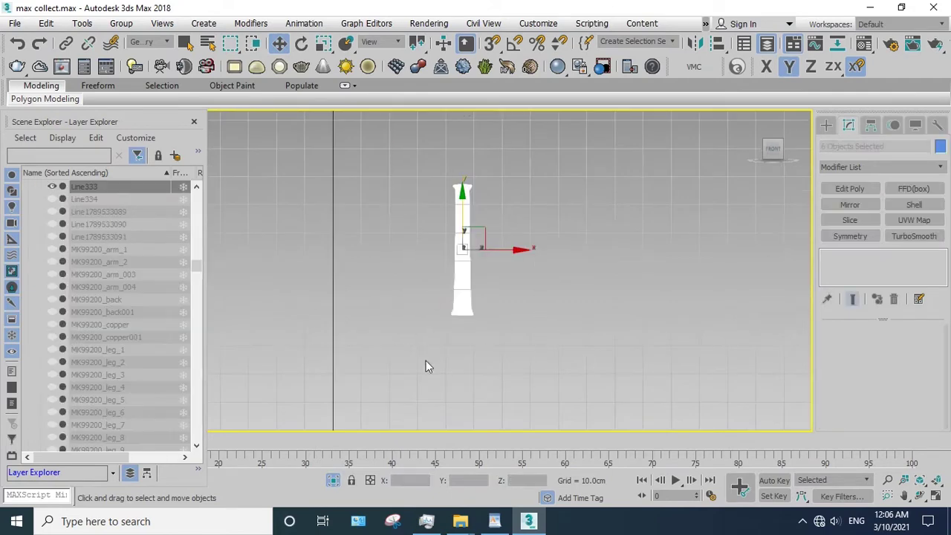
left_click(331, 481)
right_click(539, 261)
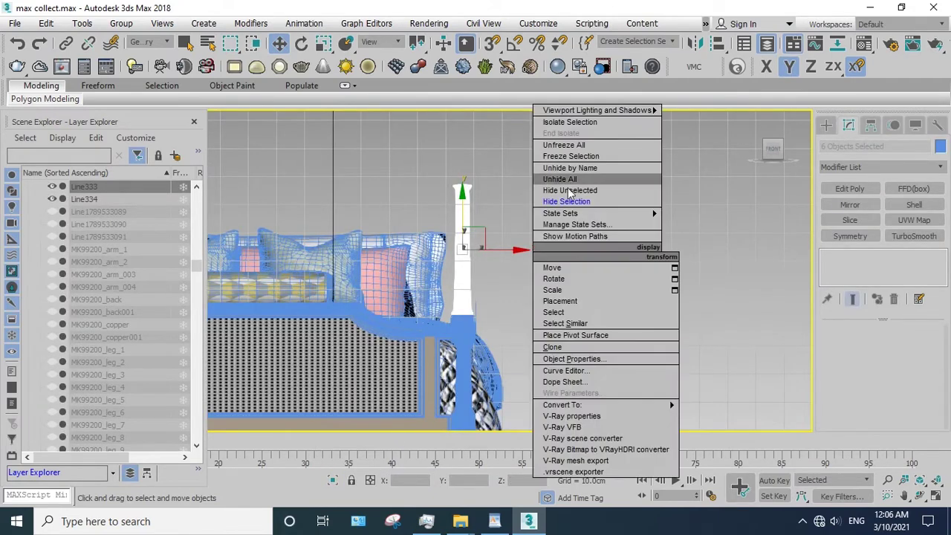
left_click(582, 199)
- Frame a bed cushion, orbit to an angled view and select bolster Cylinder07
left_click(431, 269)
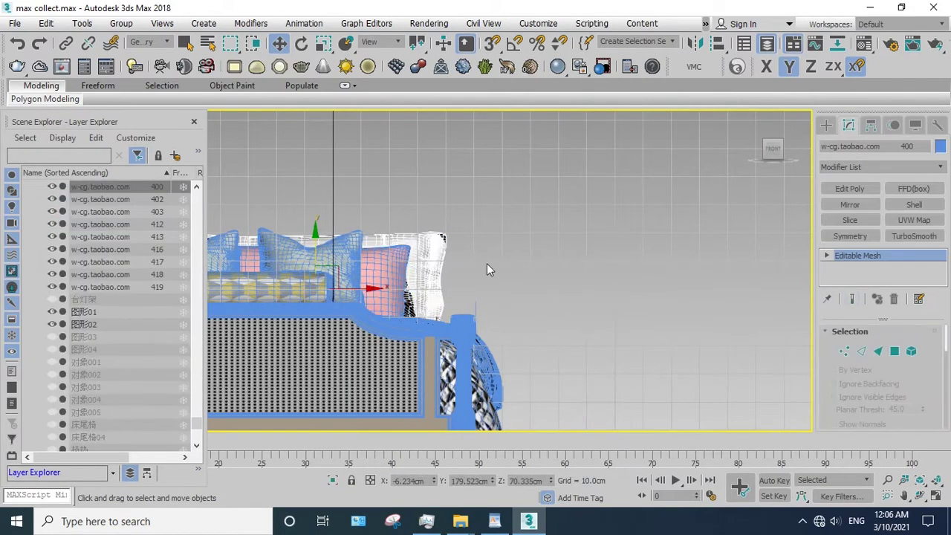
key("z")
left_click(920, 497)
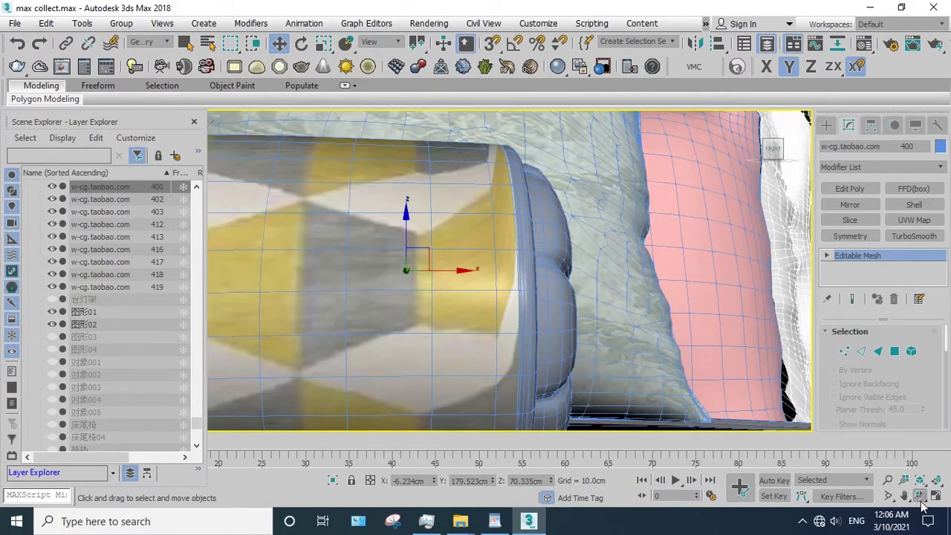
mouse_move(439, 275)
left_mouse_down()
mouse_move(468, 238)
mouse_move(446, 290)
left_mouse_up()
left_click(424, 283)
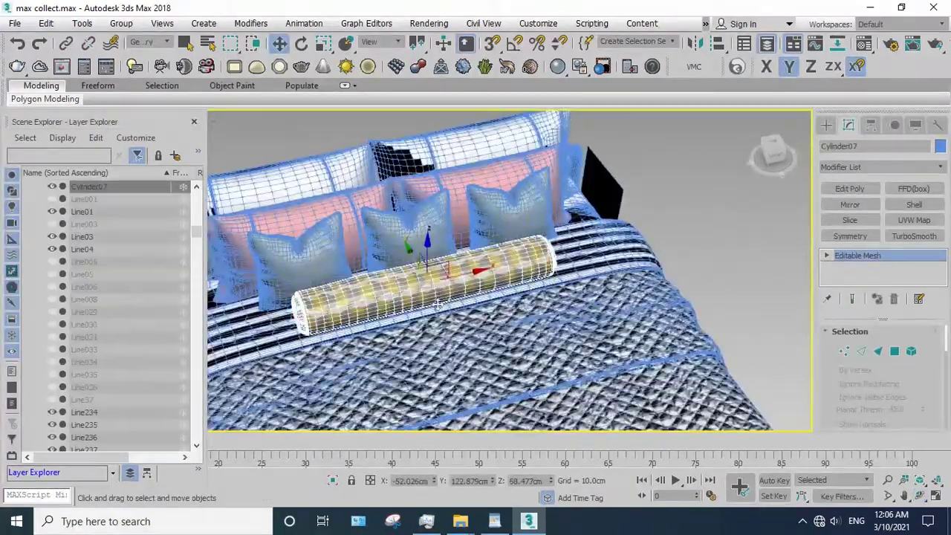
- Isolate the bolster in Top view and detach its right end cap in Polygon mode
left_click(332, 481)
key("t")
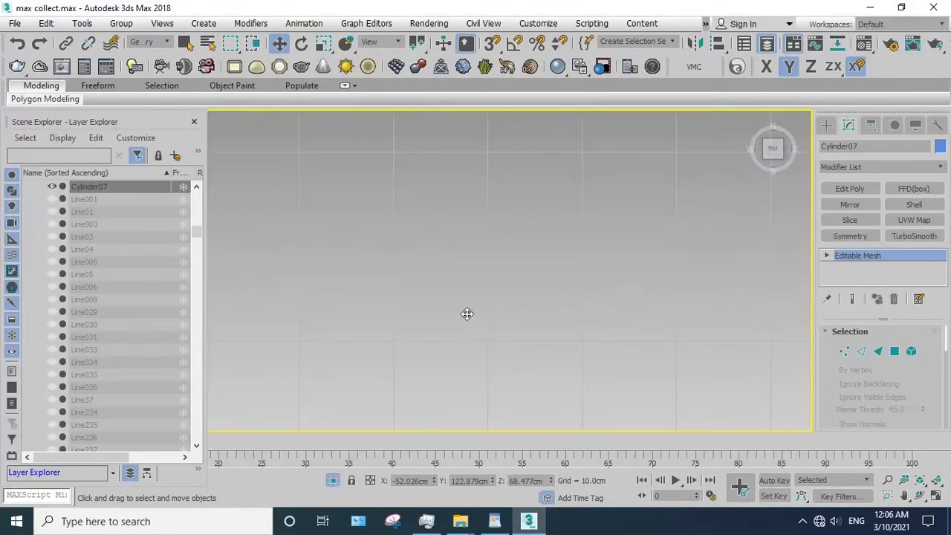
key("z")
key("4")
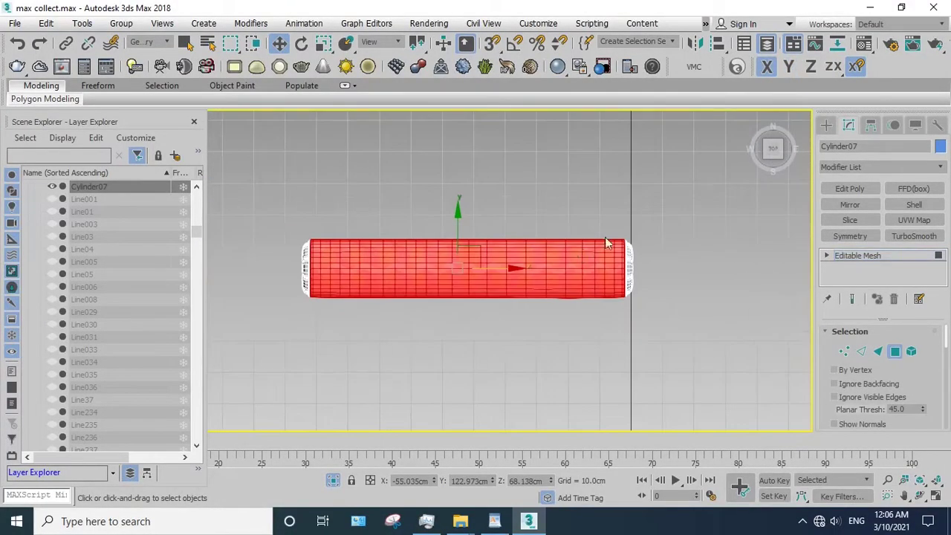
scroll(653, 205, "down", 2)
left_click_drag(653, 205, 602, 329)
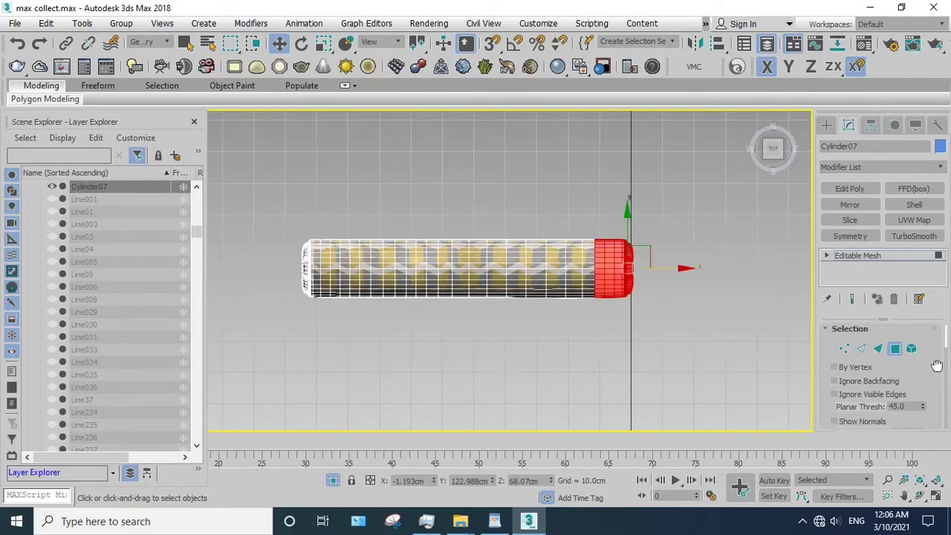
scroll(905, 388, "down", 5)
left_click(906, 405)
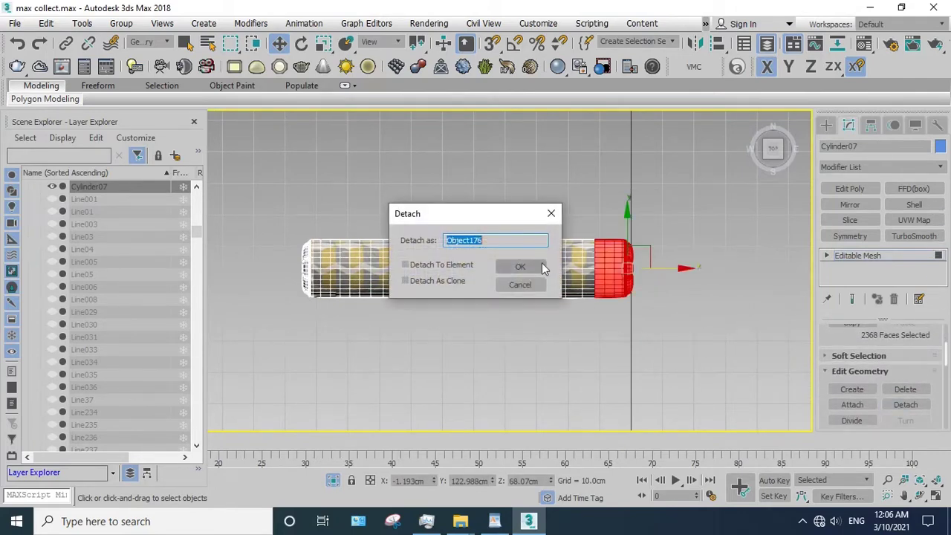
left_click(542, 264)
- Detach the next three bands along the bolster, starting with a 192-face band
left_click_drag(611, 198, 549, 309)
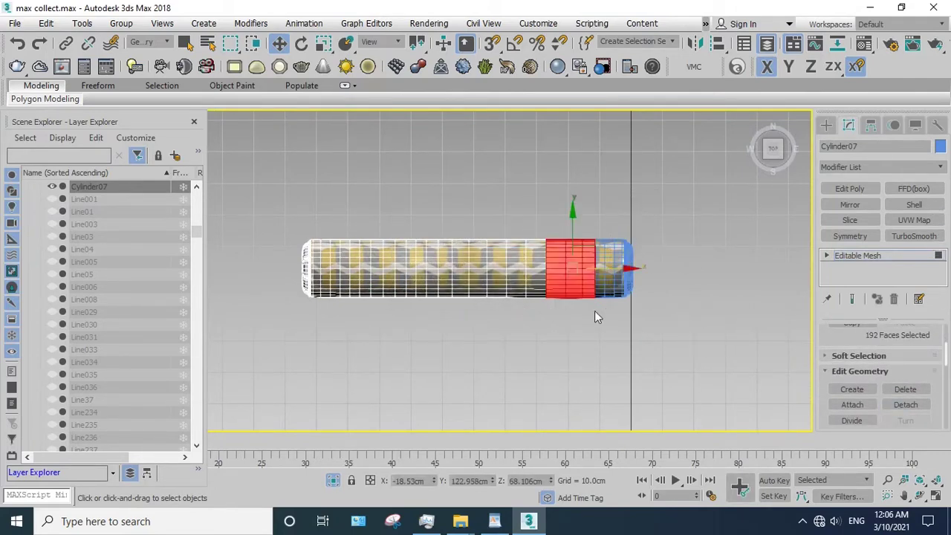
left_click(913, 404)
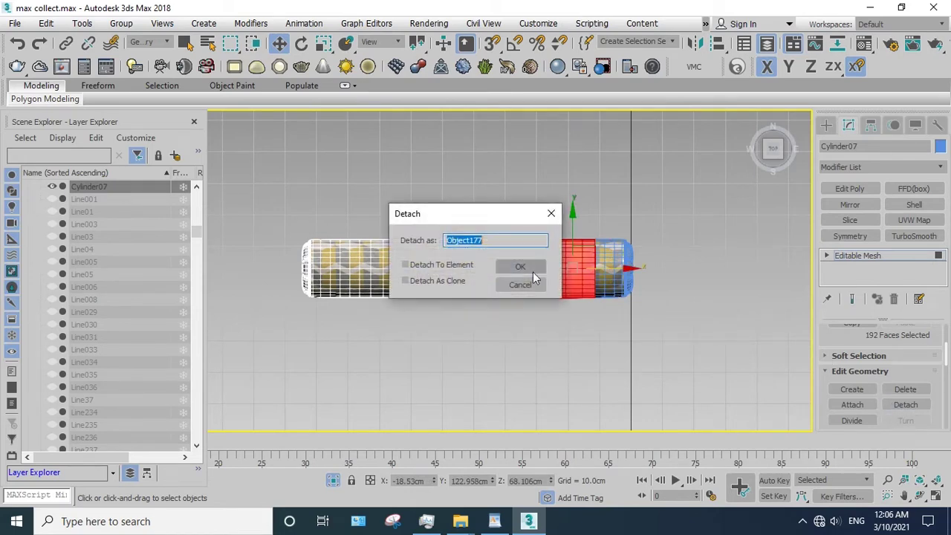
left_click(524, 265)
left_click_drag(569, 203, 489, 308)
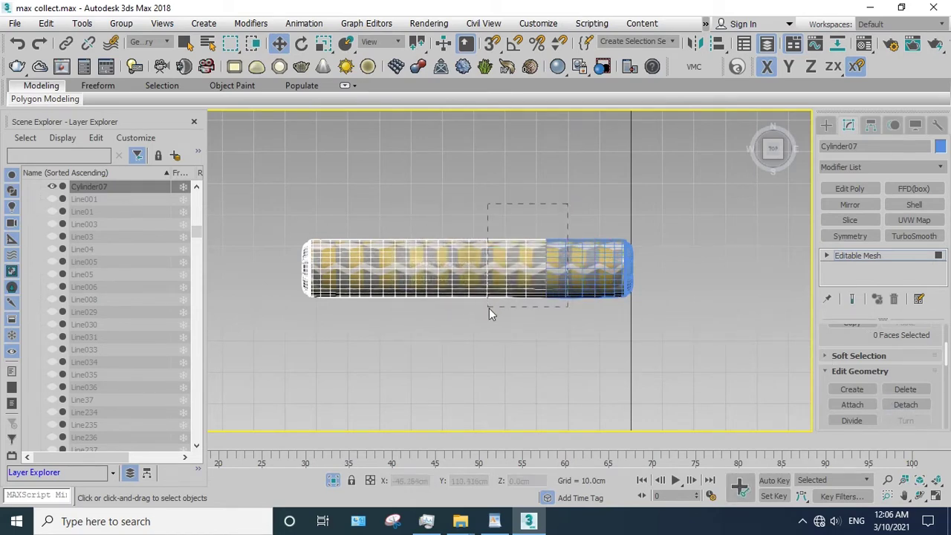
left_click(896, 404)
left_click(520, 265)
mouse_move(526, 210)
left_mouse_down()
mouse_move(460, 304)
mouse_move(461, 319)
left_mouse_up()
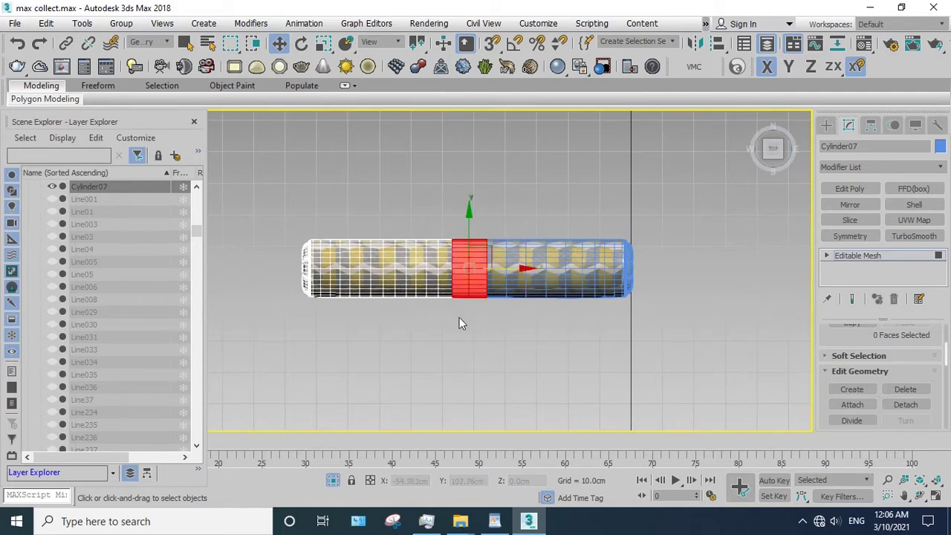
left_click(901, 405)
left_click(520, 265)
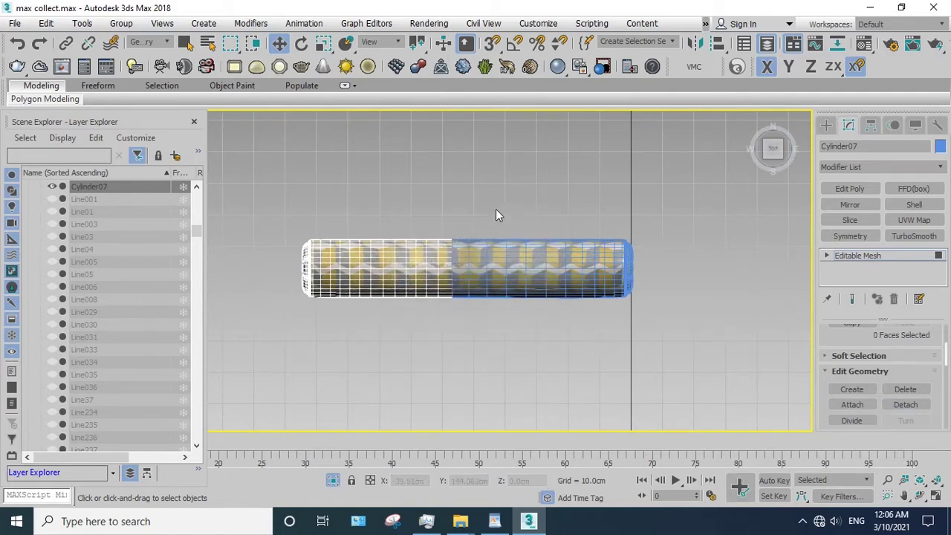
- Detach the remaining three bands along the bolster as separate pieces
left_click_drag(421, 318, 421, 319)
left_click(907, 405)
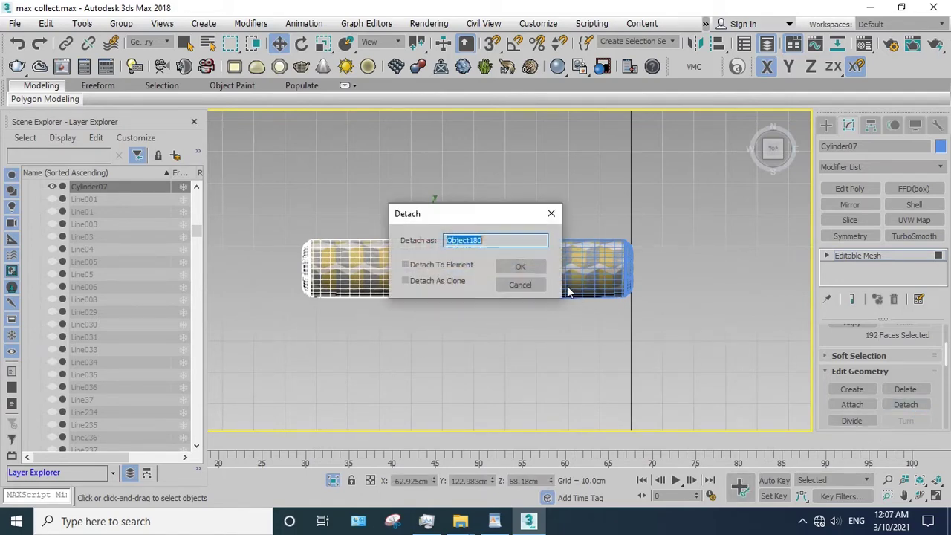
left_click(519, 263)
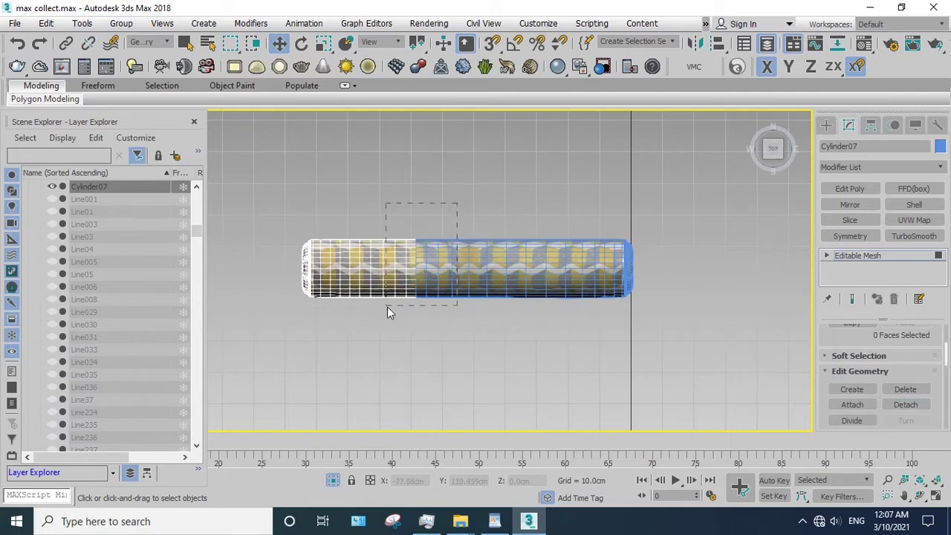
left_click_drag(388, 306, 354, 320)
left_click(914, 406)
left_click(519, 269)
left_click(920, 408)
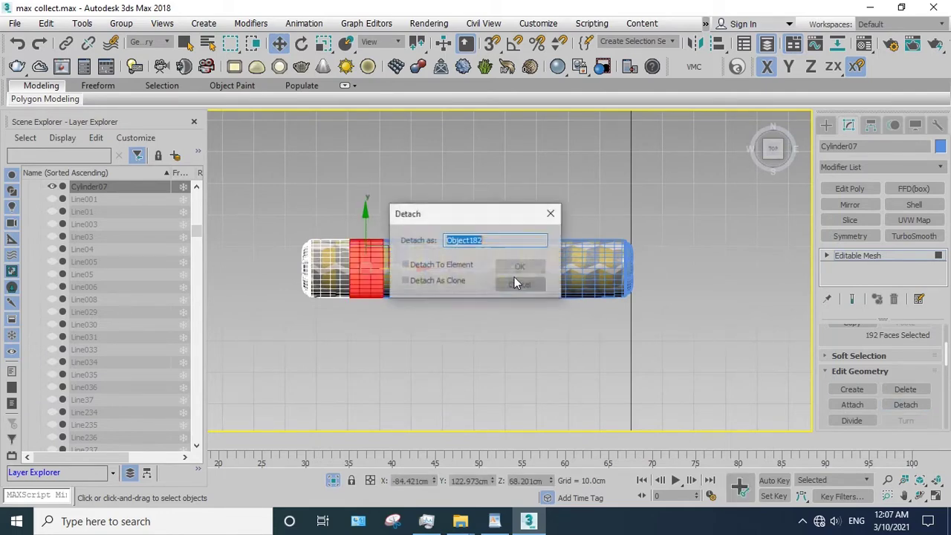
left_click(517, 268)
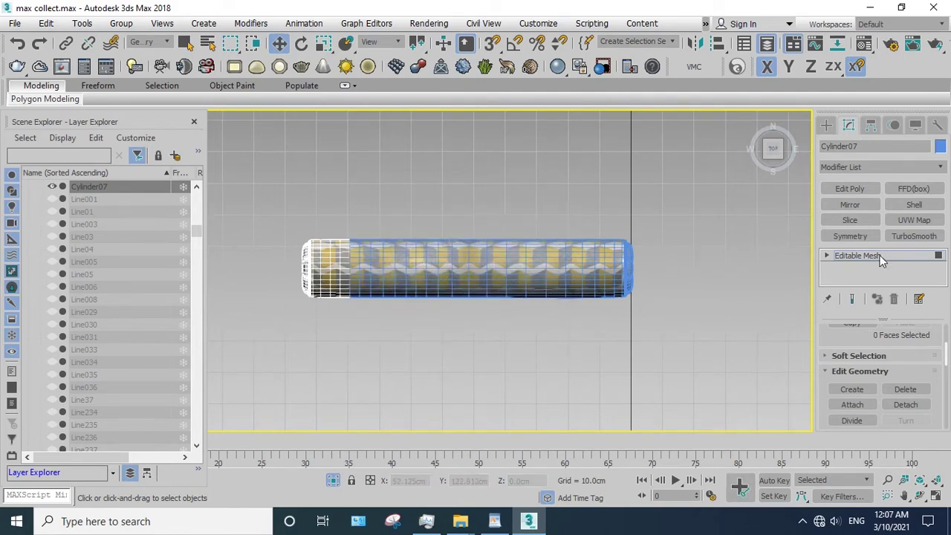
- Exit polygon editing, select all eight bolster pieces and end isolation
left_click(674, 223)
left_click_drag(329, 306, 331, 306)
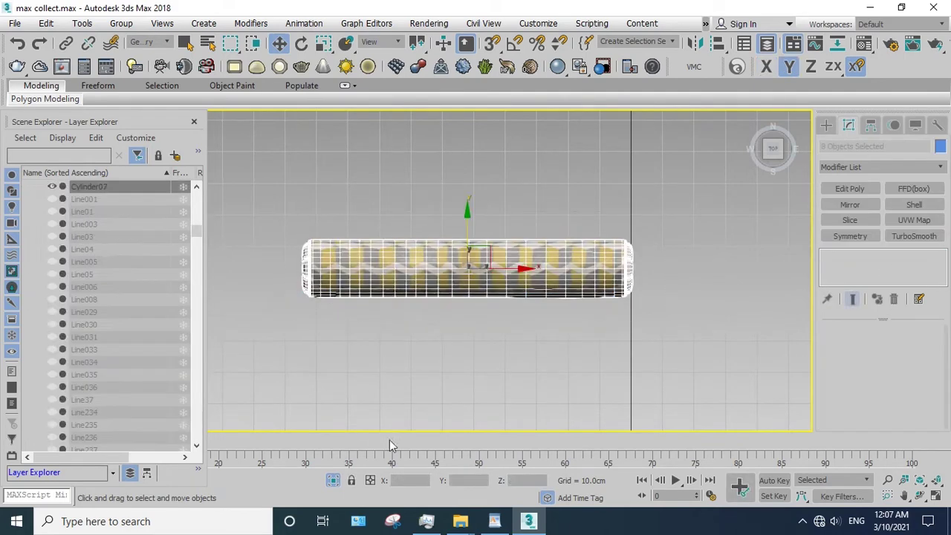
left_click(331, 480)
- Hide the bolster pieces, then select the mattress and isolate it with Alt+Q
right_click(471, 278)
left_click(513, 228)
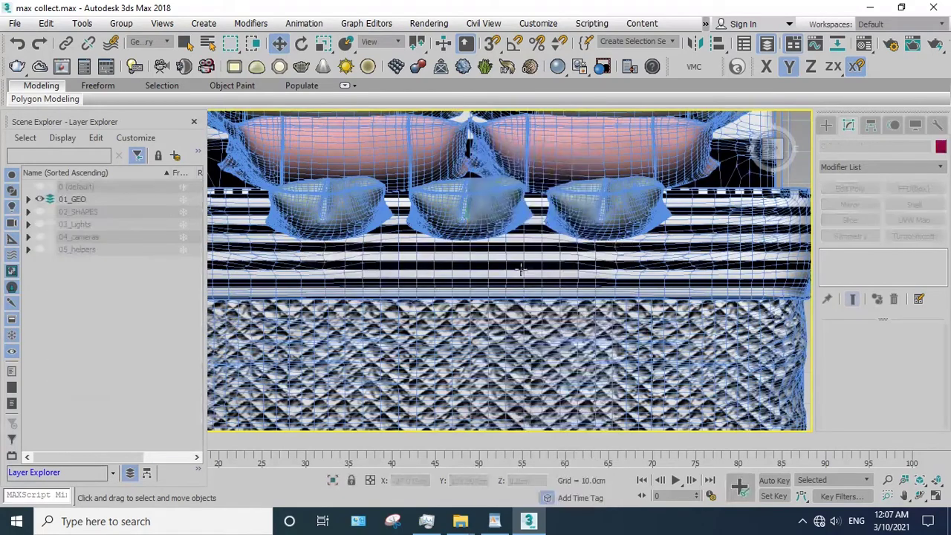
scroll(520, 271, "down", 2)
left_click(490, 349)
scroll(469, 386, "down", 2)
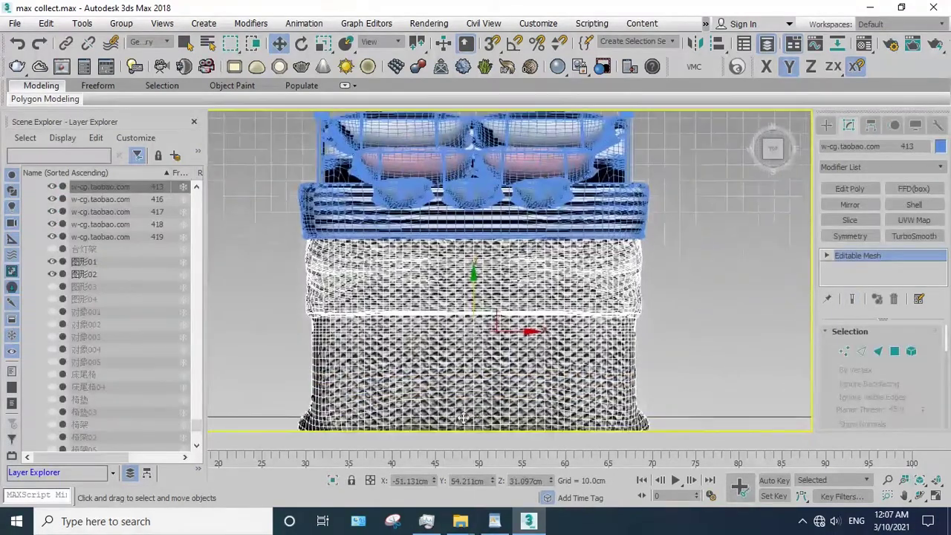
key("alt+q")
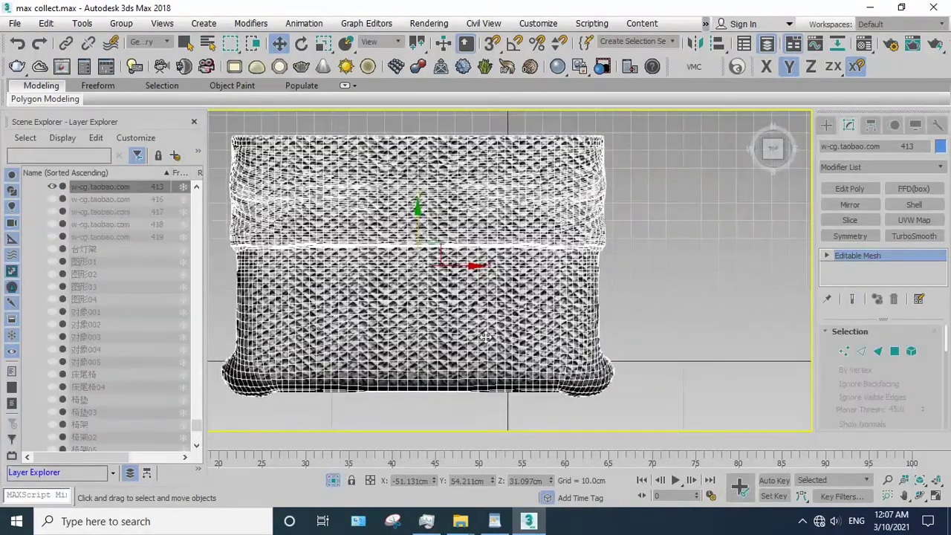
- Orbit around the mattress, then switch to Front view and pan to recentre it
scroll(486, 336, "up", 2)
scroll(486, 336, "up", 2)
left_click(920, 495)
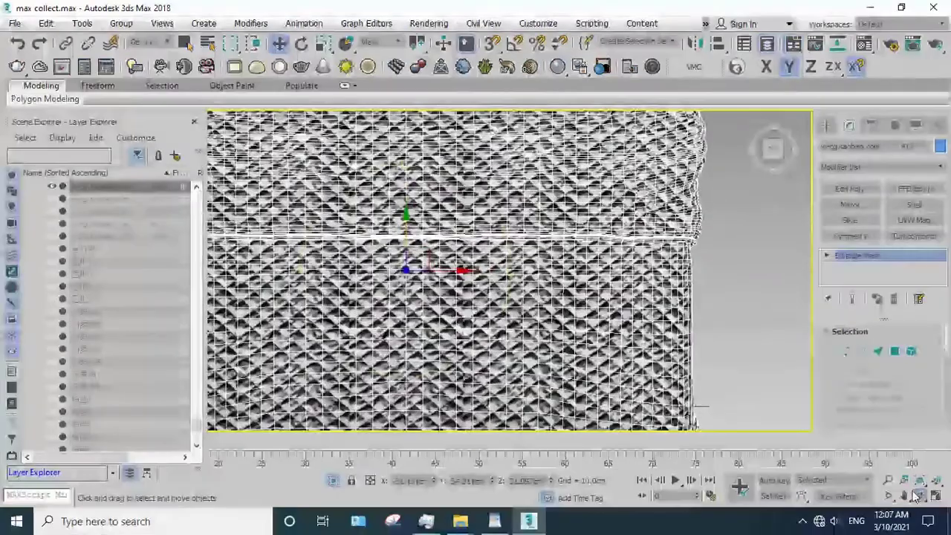
mouse_move(446, 297)
left_mouse_down()
mouse_move(440, 241)
mouse_move(558, 287)
left_mouse_up()
scroll(440, 242, "down", 3)
key("f")
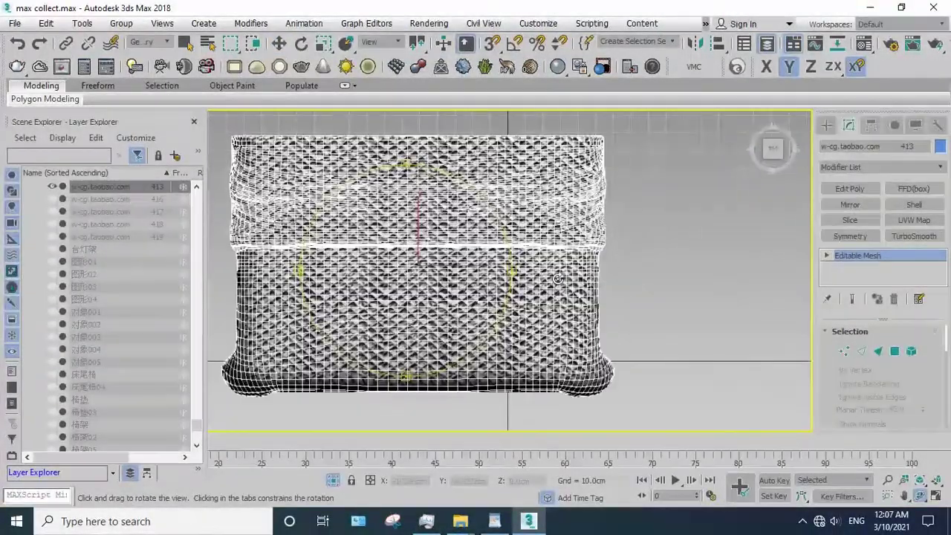
key("w")
middle_click_drag(539, 235, 565, 271)
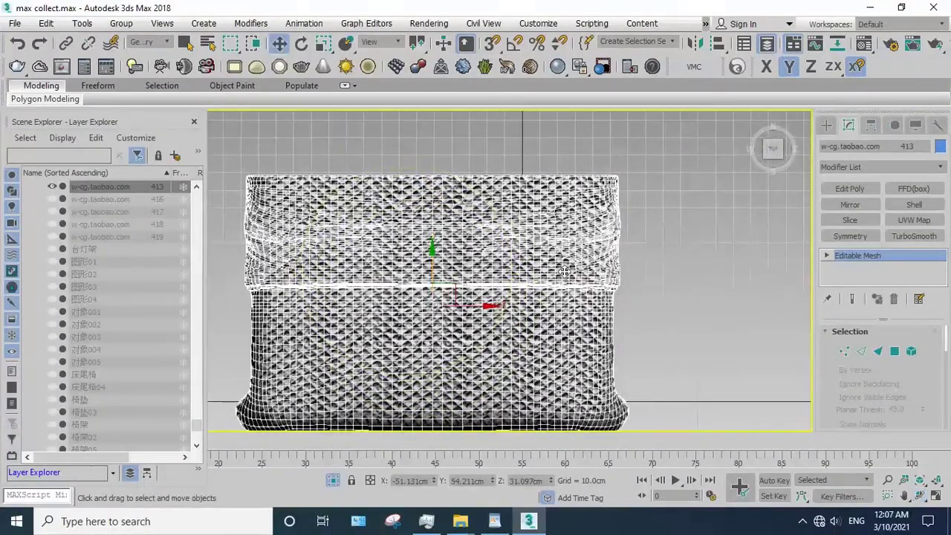
- At face level, clear the old selection and detach the top-right block of faces
key("4")
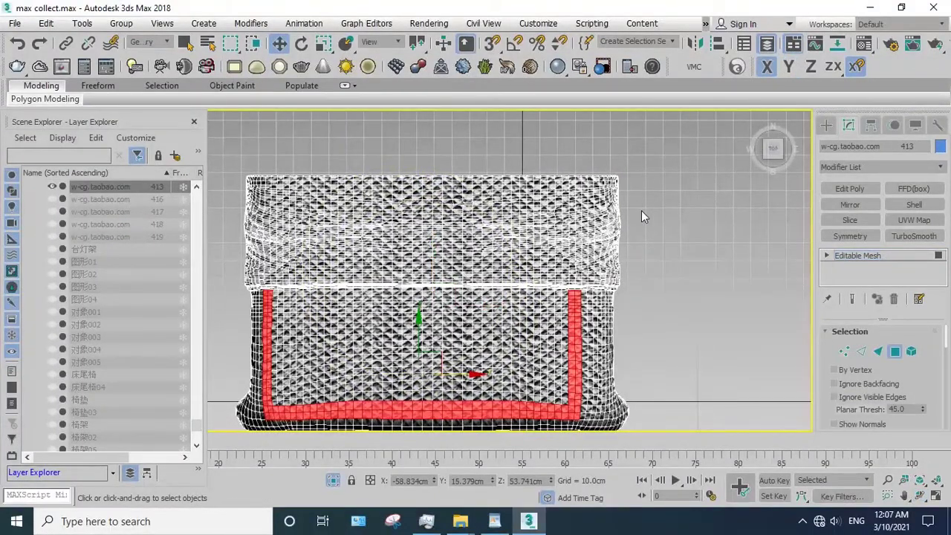
left_click(641, 211)
left_click_drag(649, 206, 413, 153)
scroll(561, 179, "up", 2)
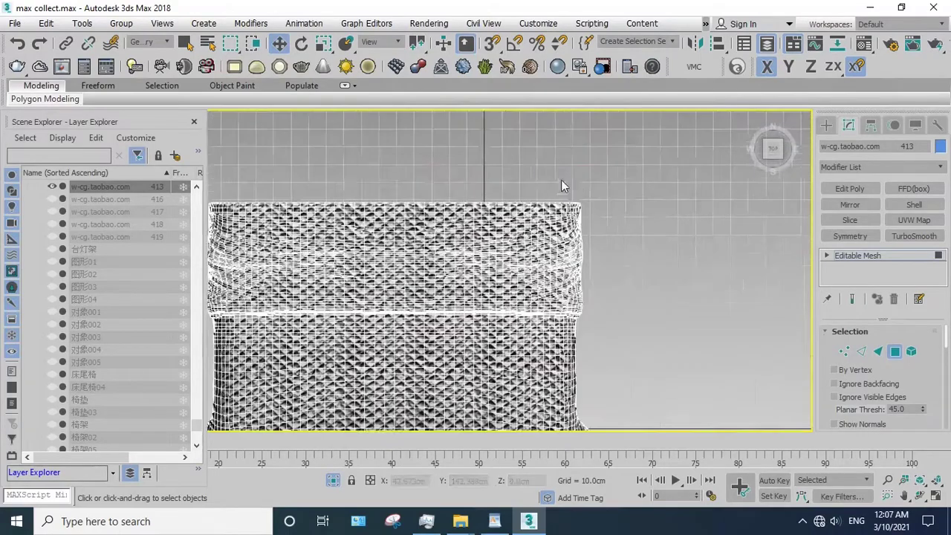
left_click_drag(598, 178, 515, 275)
middle_click_drag(607, 260, 631, 240)
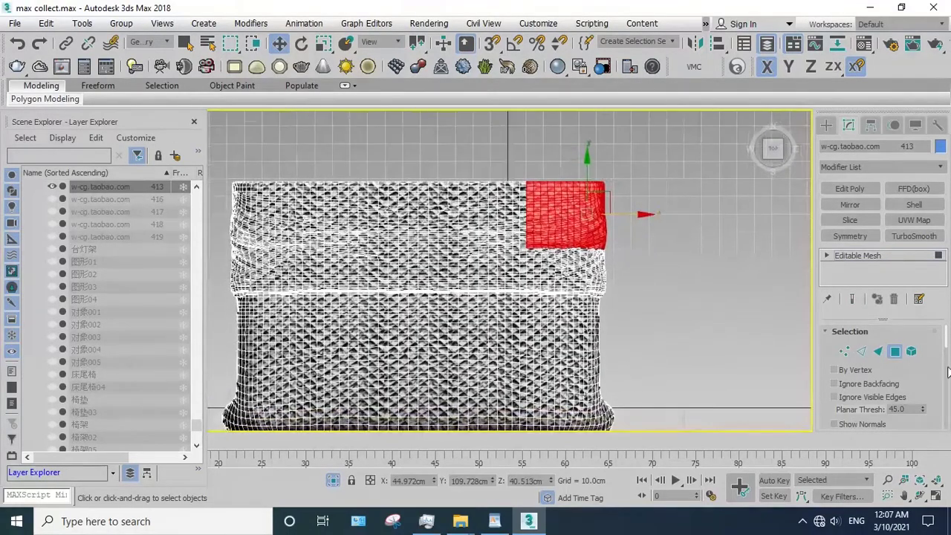
scroll(934, 222, "down", 3)
left_click(906, 414)
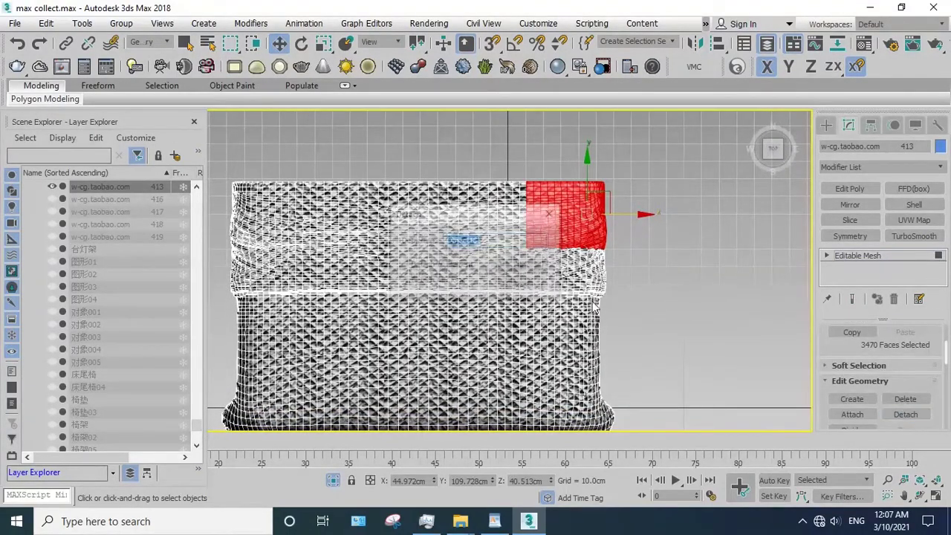
left_click(529, 266)
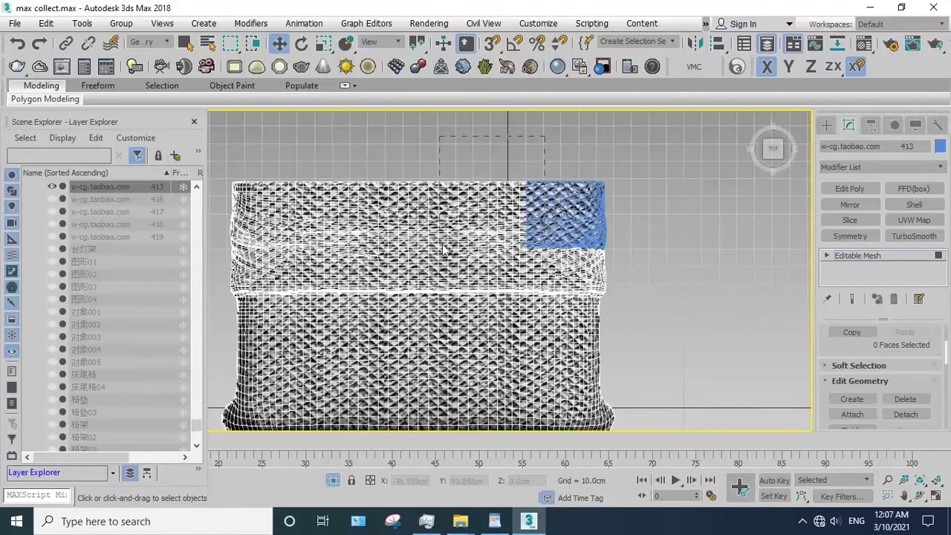
- Detach the remaining three blocks of the top row, working leftward
mouse_move(640, 156)
left_mouse_down()
mouse_move(430, 253)
mouse_move(446, 251)
left_mouse_up()
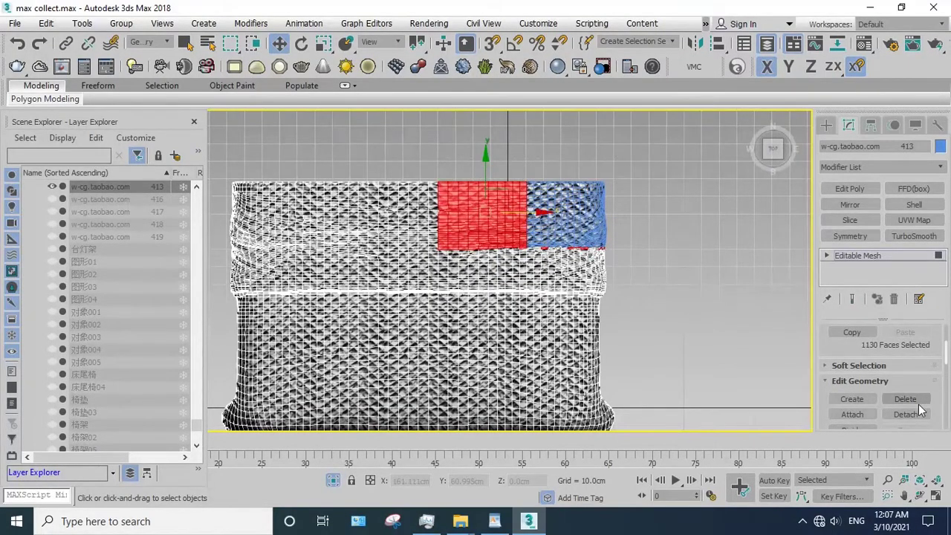
left_click(906, 414)
left_click(532, 273)
mouse_move(646, 147)
left_mouse_down()
mouse_move(363, 258)
mouse_move(328, 255)
mouse_move(373, 252)
mouse_move(314, 255)
left_mouse_up()
left_click(897, 414)
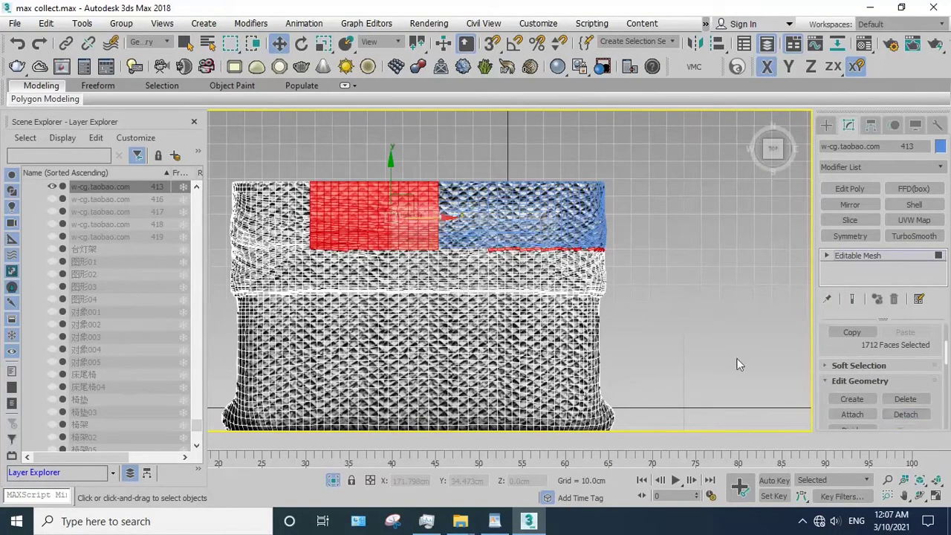
left_click(532, 268)
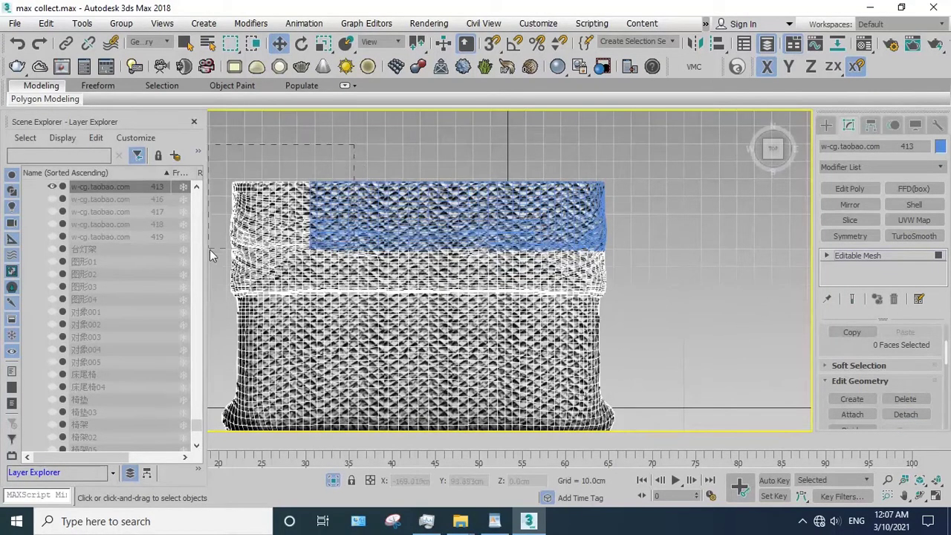
left_click_drag(210, 250, 209, 249)
left_click(908, 416)
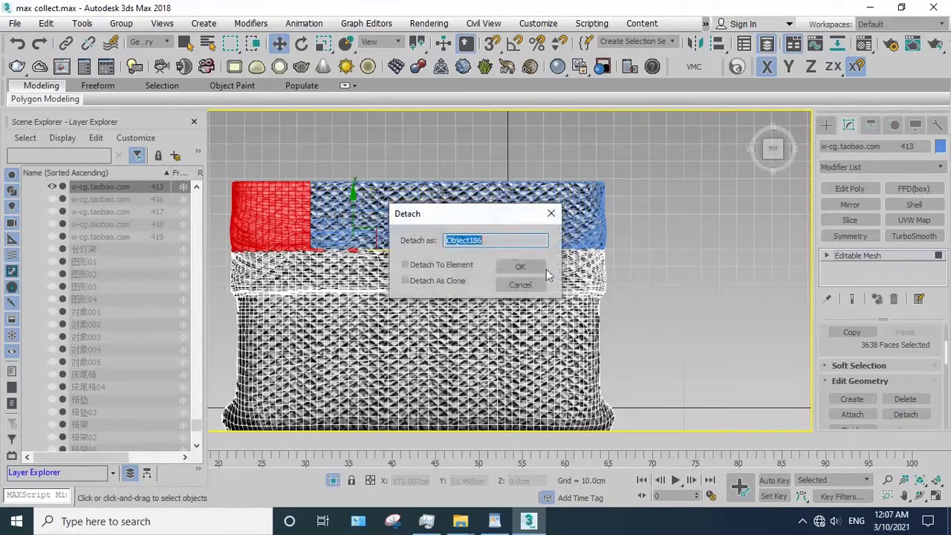
left_click(532, 268)
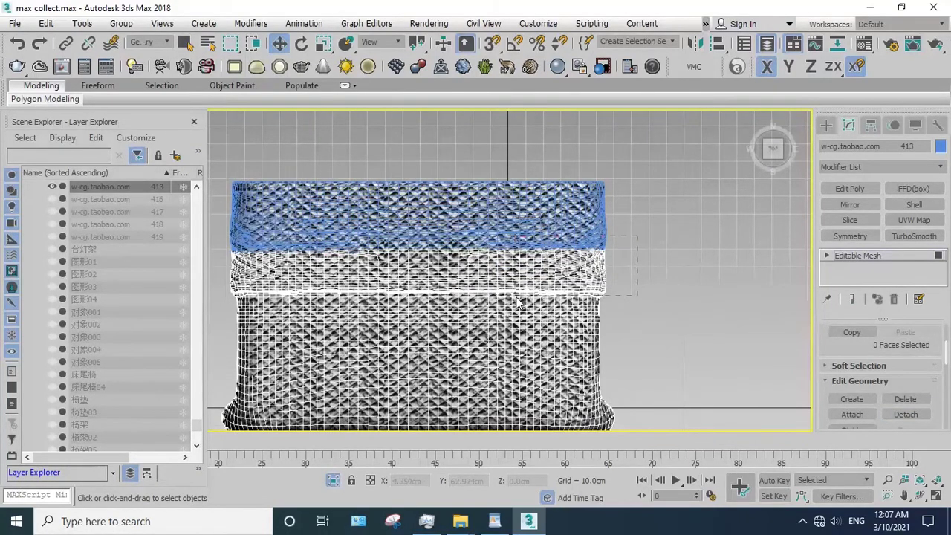
- Detach the four blocks of the second row, from right to left
left_click_drag(518, 302, 513, 295)
left_click(906, 414)
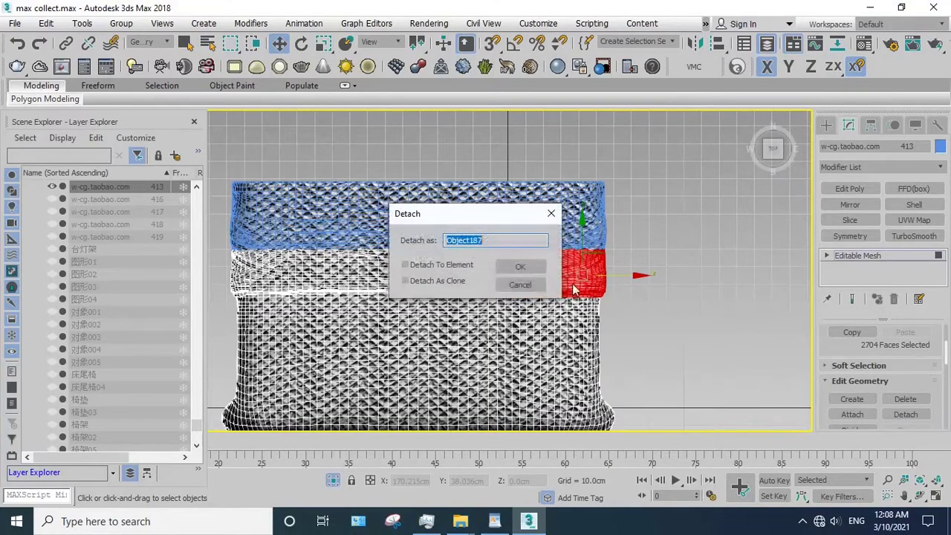
left_click(503, 266)
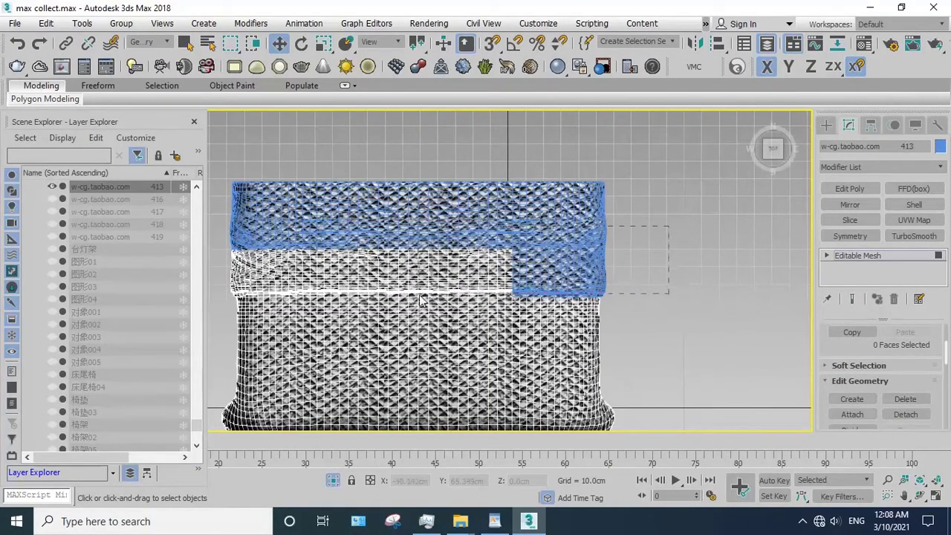
left_click_drag(411, 301, 408, 298)
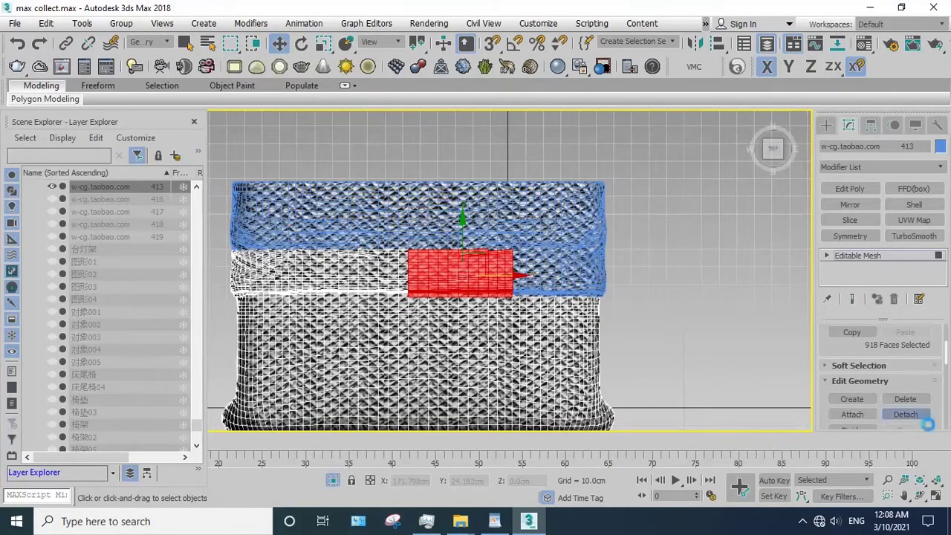
left_click(906, 414)
left_click(522, 269)
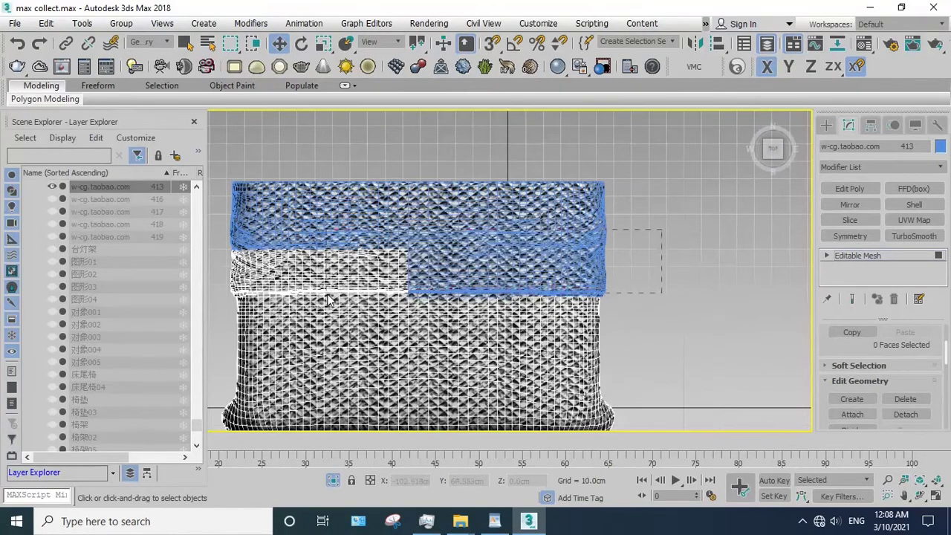
left_click_drag(409, 249, 330, 301)
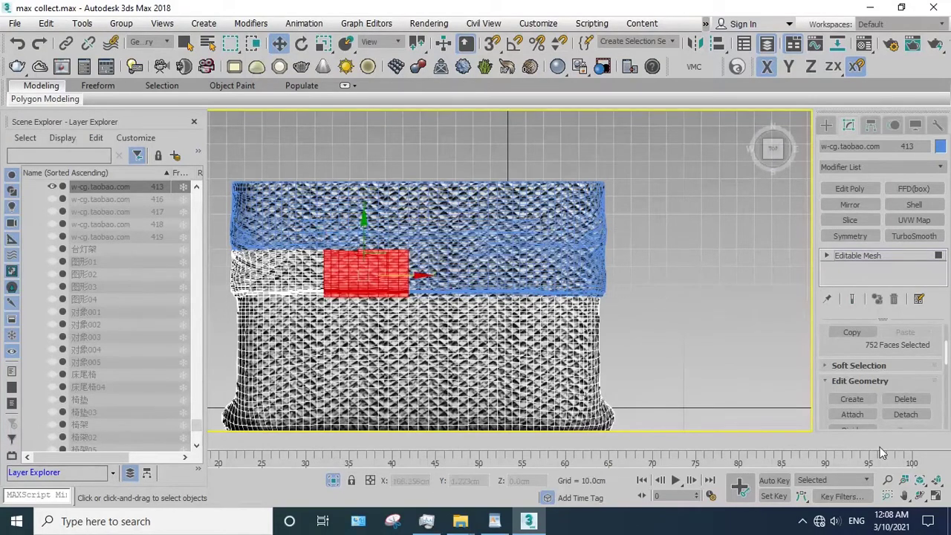
left_click(916, 420)
left_click(518, 265)
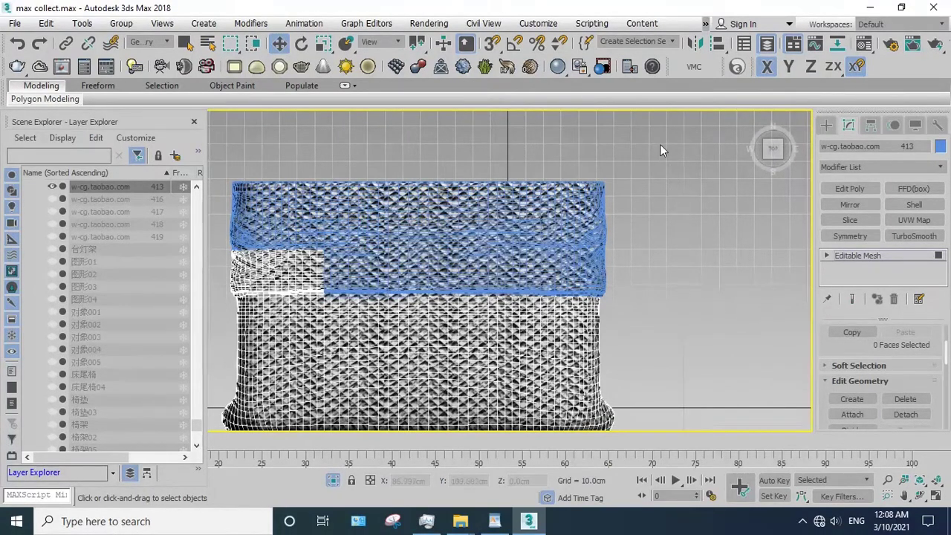
left_click_drag(268, 303, 216, 297)
left_click(906, 415)
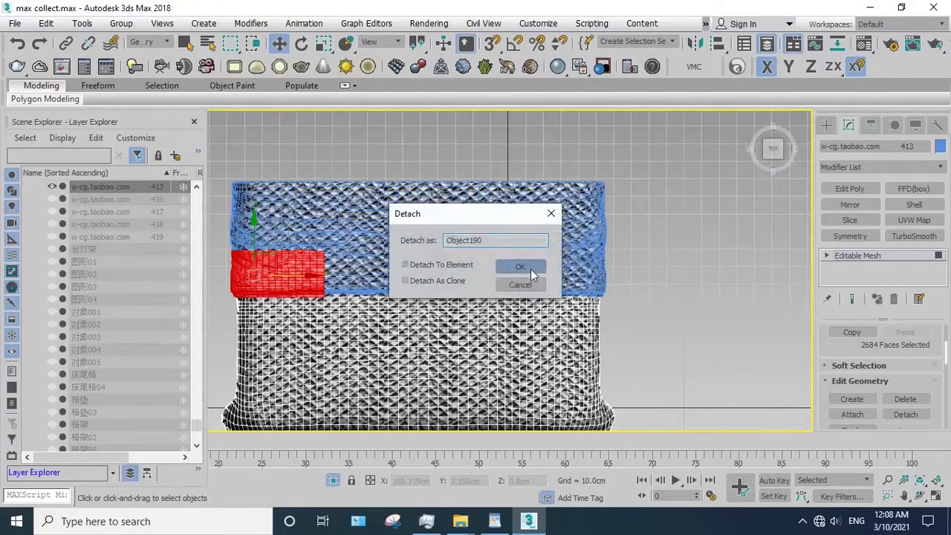
left_click(530, 268)
- Detach the four blocks of the third row, then select the mesh's lower-right corner
left_click_drag(672, 255, 489, 345)
left_click(906, 415)
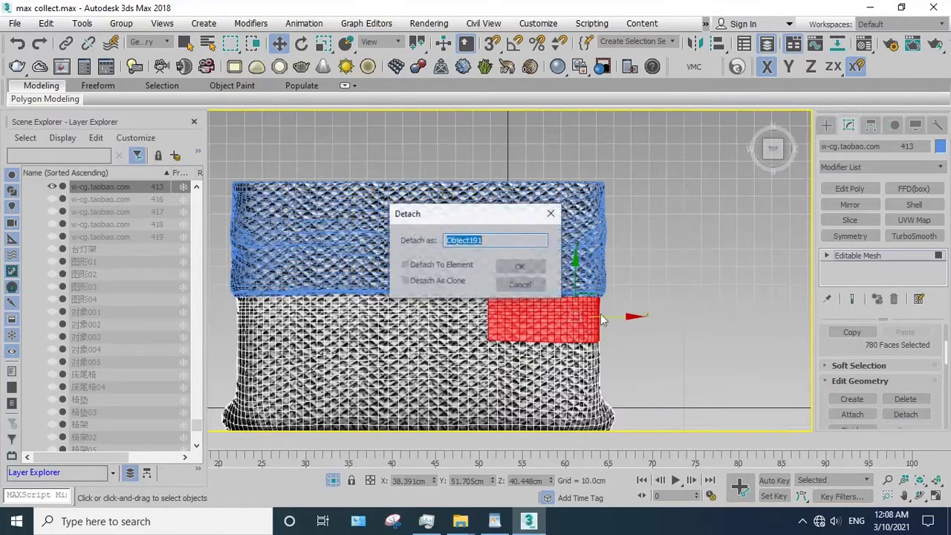
left_click(531, 271)
left_click_drag(392, 344, 398, 349)
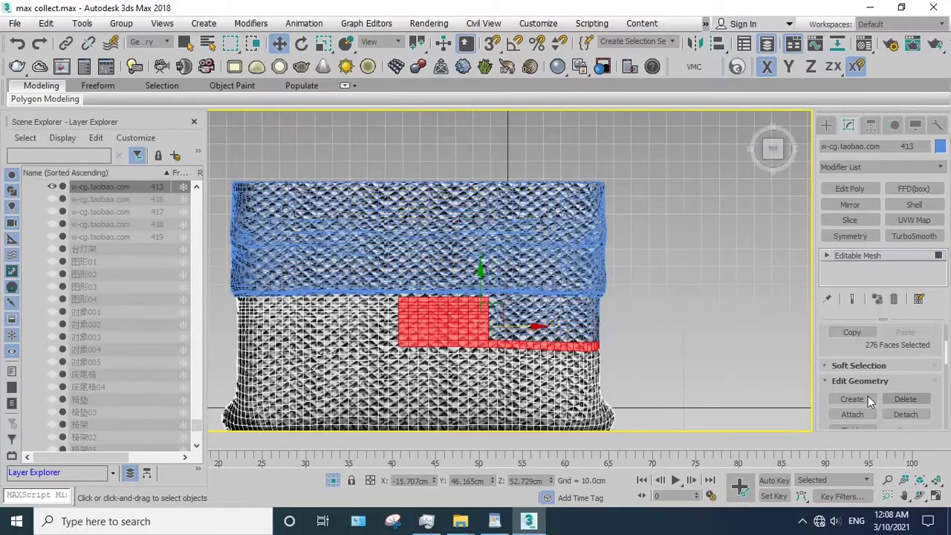
left_click(918, 416)
left_click(520, 266)
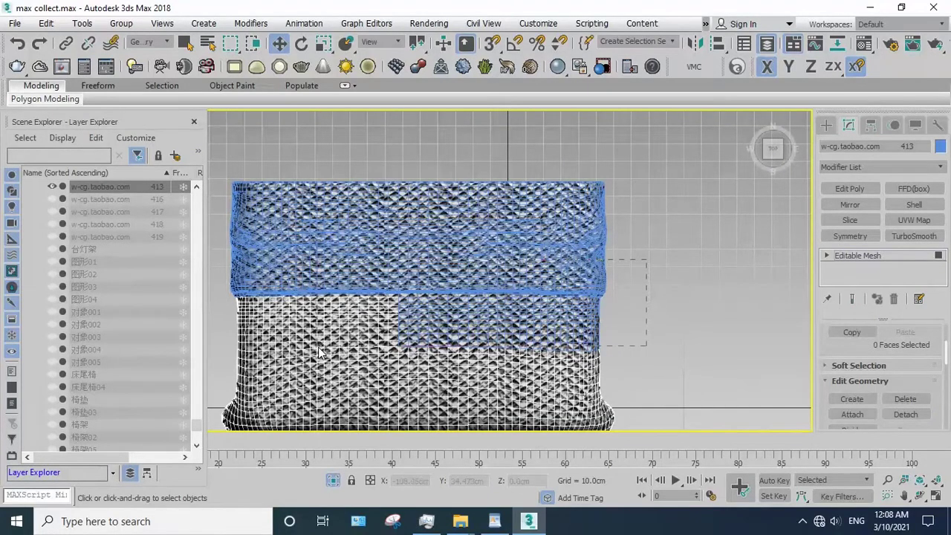
left_click_drag(314, 353, 338, 348)
left_click(911, 416)
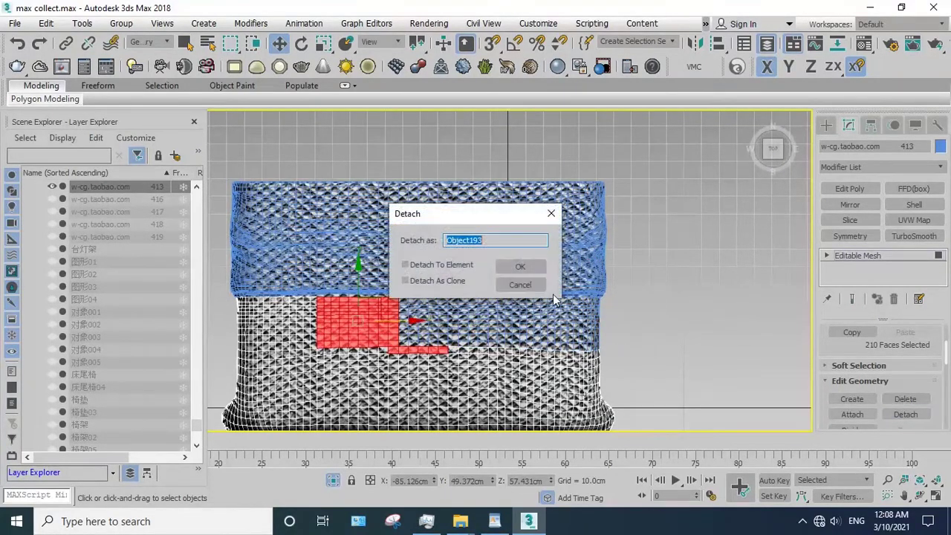
left_click(520, 266)
left_click_drag(645, 260, 222, 349)
left_click(906, 414)
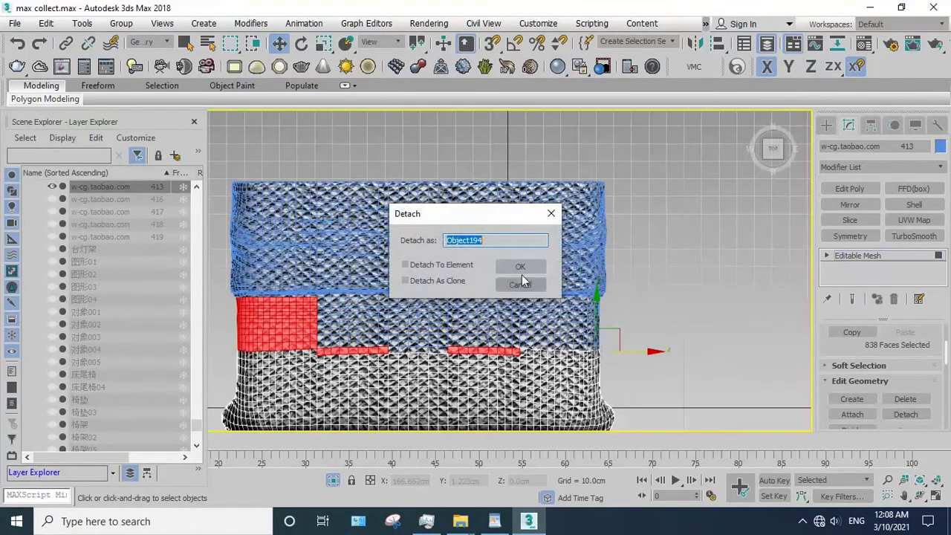
left_click(522, 275)
scroll(645, 302, "down", 2)
left_click_drag(646, 297, 563, 401)
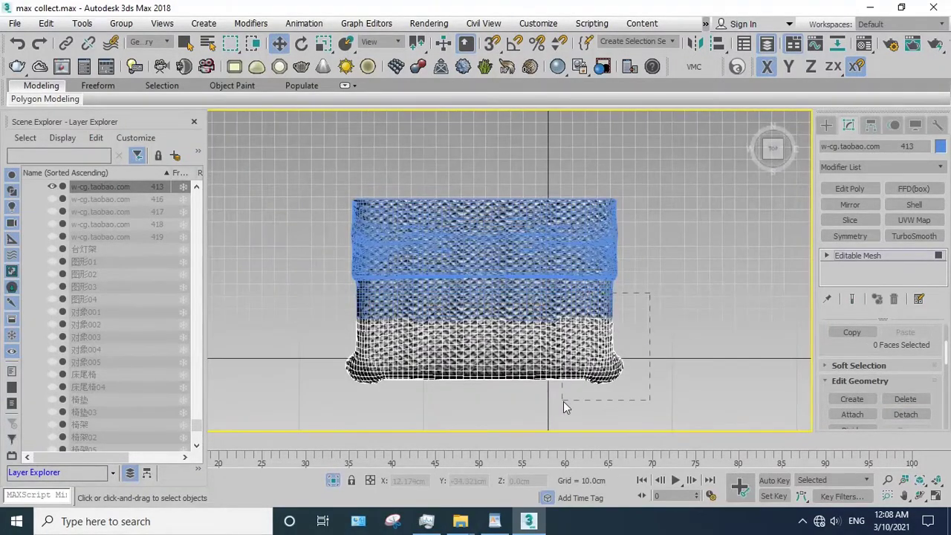
- Detach the first three lower-right blocks of the mattress band, including a 140-face patch, as new objects
scroll(563, 401, "up", 2)
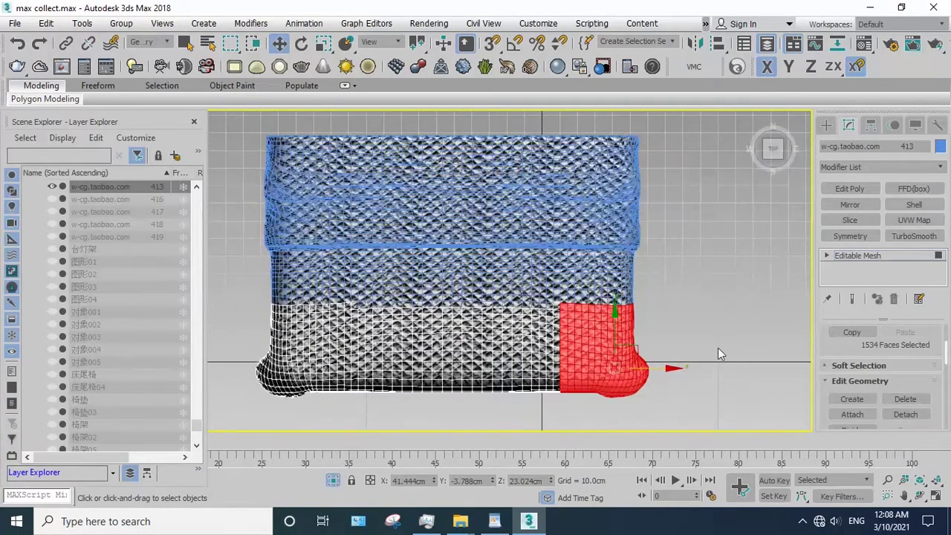
left_click(718, 348)
left_click_drag(542, 319, 535, 197)
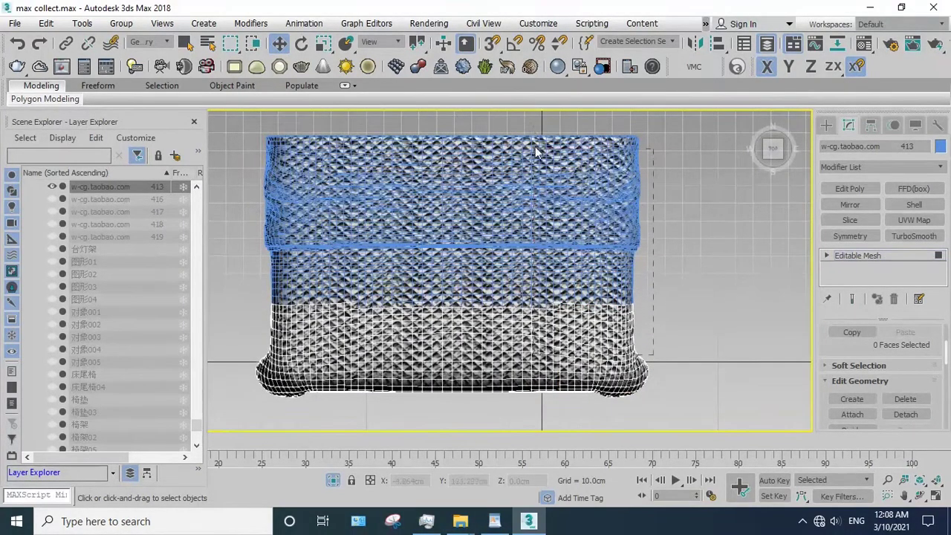
left_click_drag(535, 151, 535, 129)
left_click(906, 414)
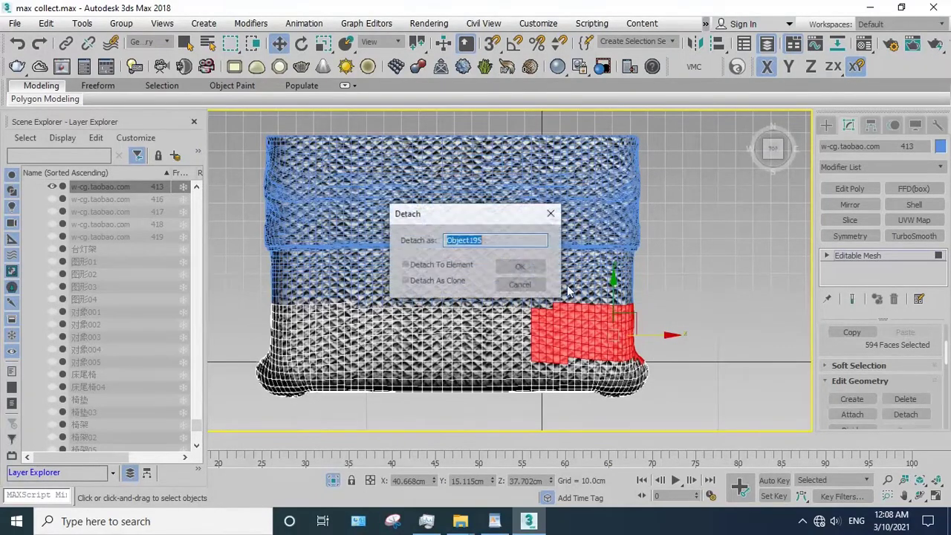
left_click(521, 266)
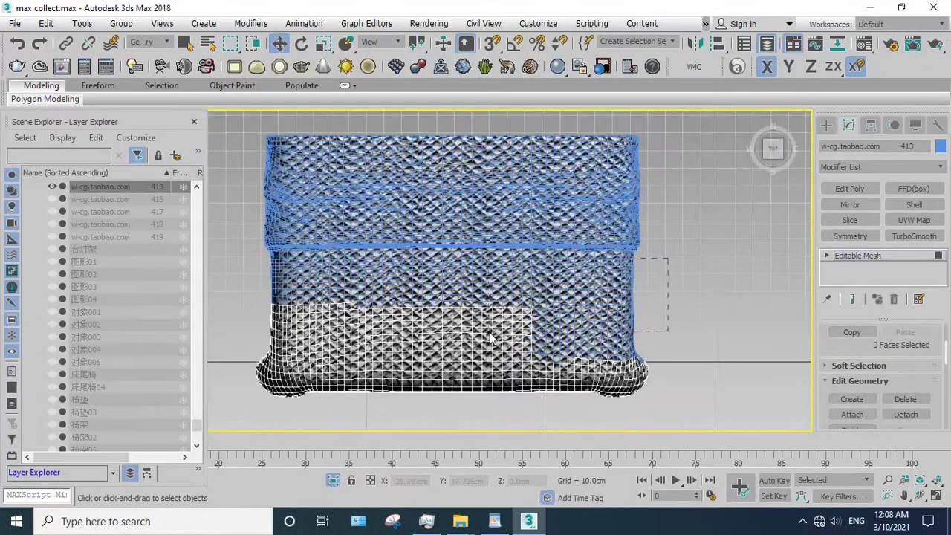
left_click_drag(489, 333, 444, 363)
left_click(916, 412)
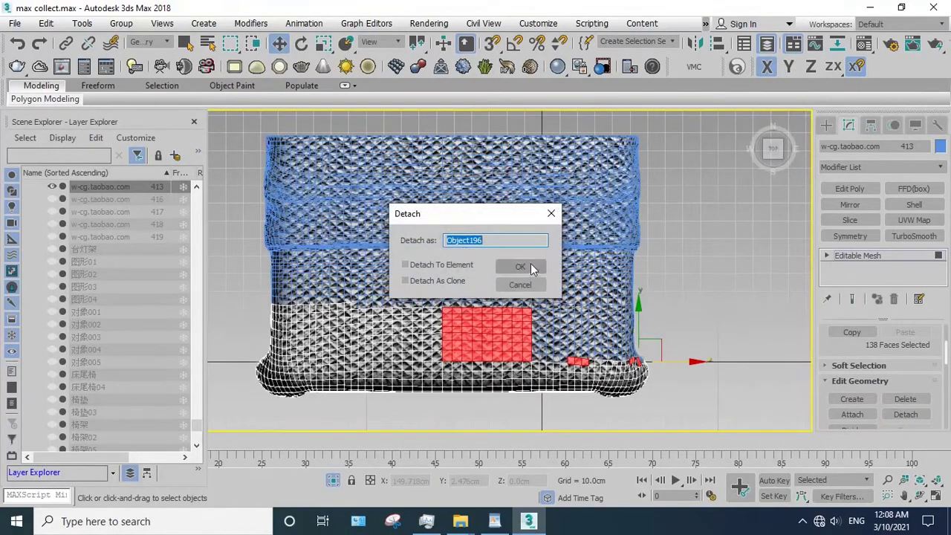
left_click(521, 267)
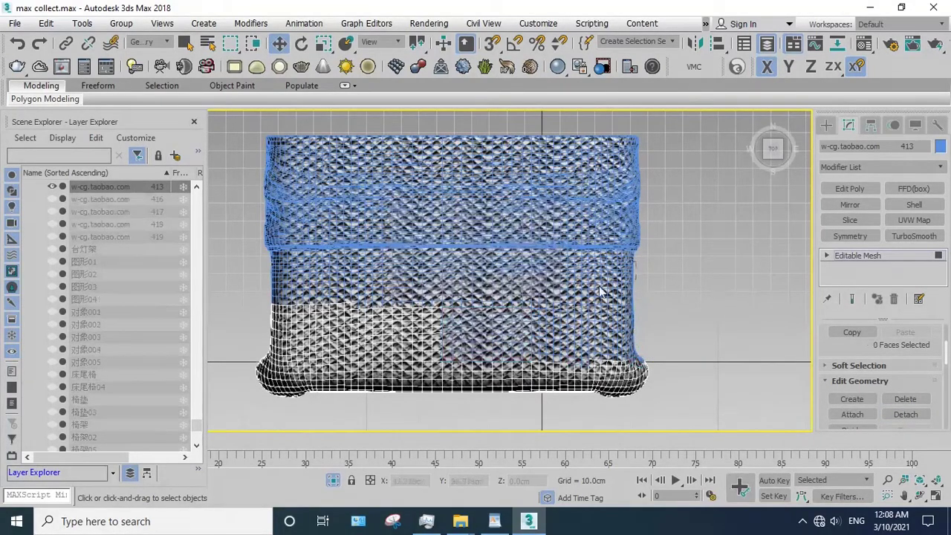
left_click(397, 361)
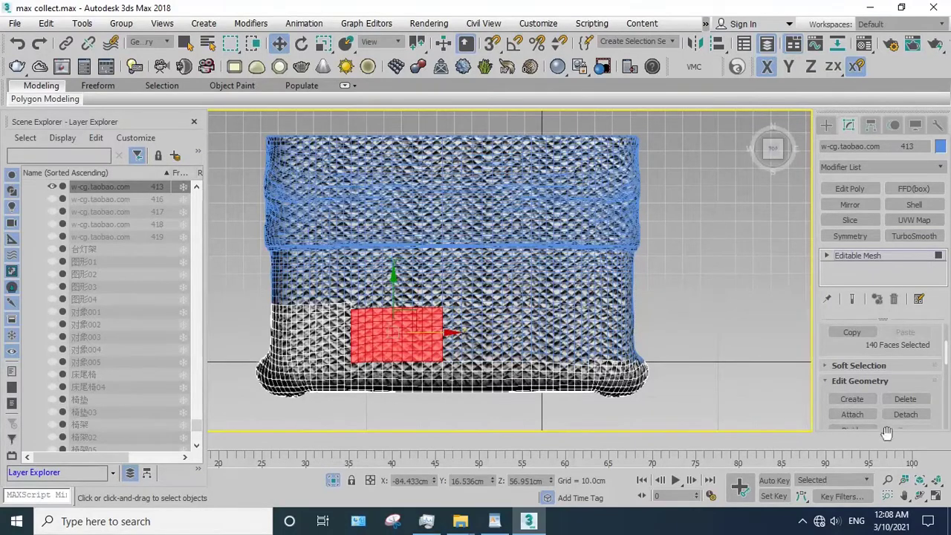
left_click(906, 414)
left_click(521, 268)
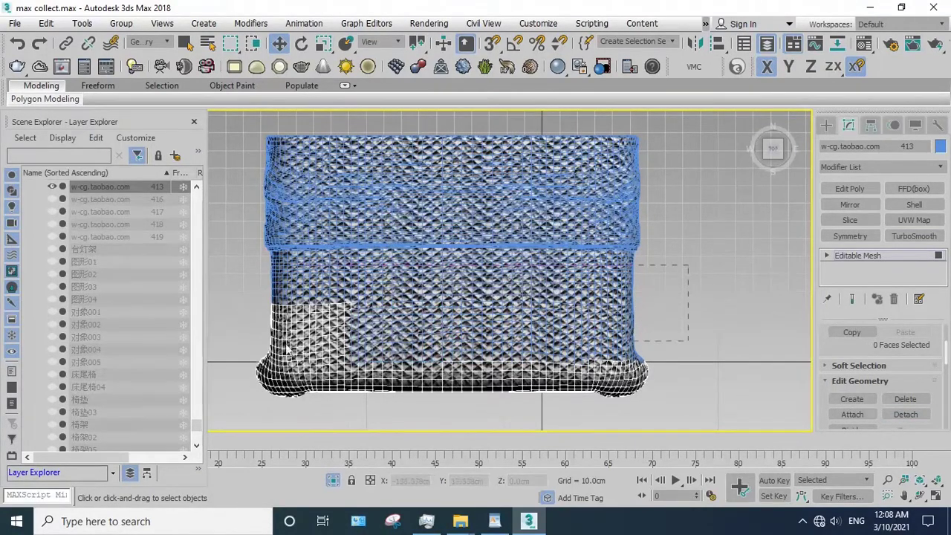
- Detach the next three band sections, including the right end as Object199 and a 440-face section
left_click_drag(287, 349, 247, 363)
left_click(906, 414)
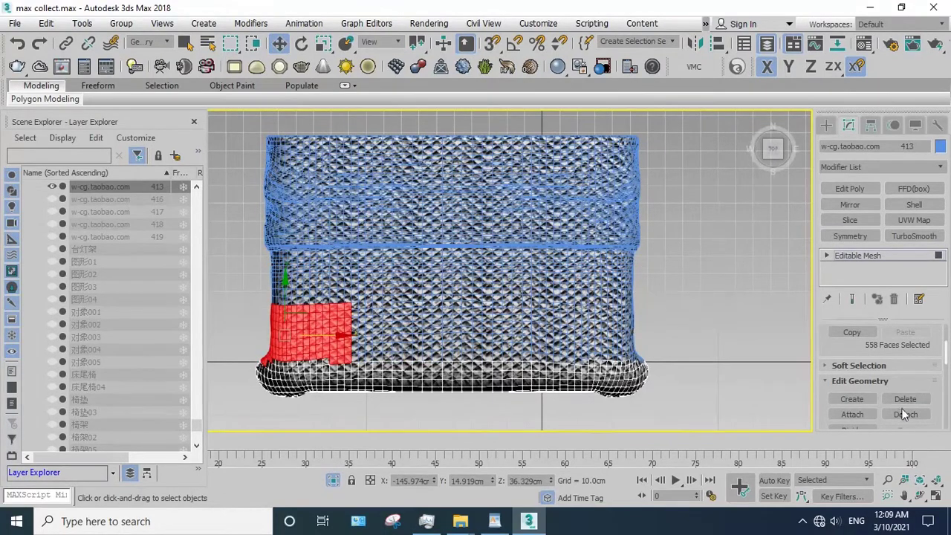
left_click(521, 268)
mouse_move(684, 307)
left_mouse_down()
mouse_move(614, 392)
mouse_move(576, 407)
left_mouse_up()
left_click(908, 414)
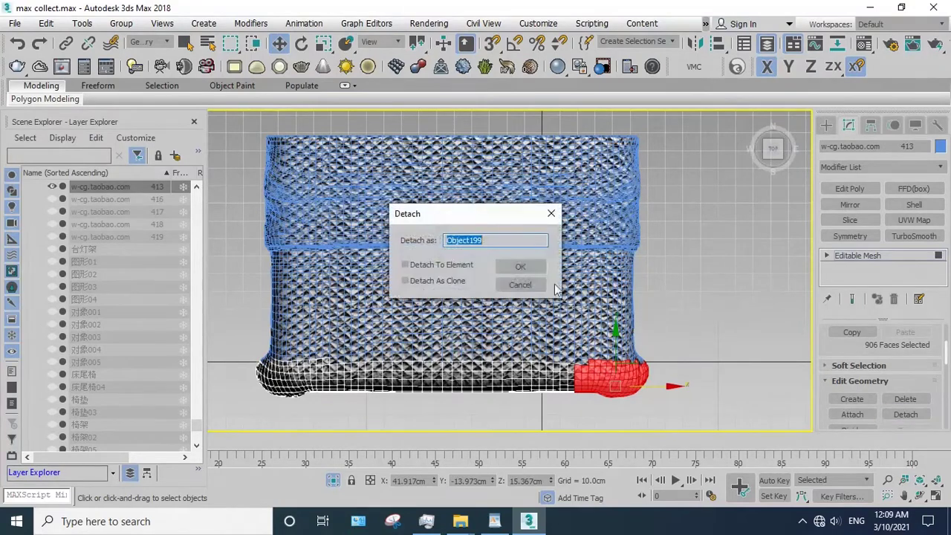
left_click(521, 267)
left_click_drag(488, 400, 488, 400)
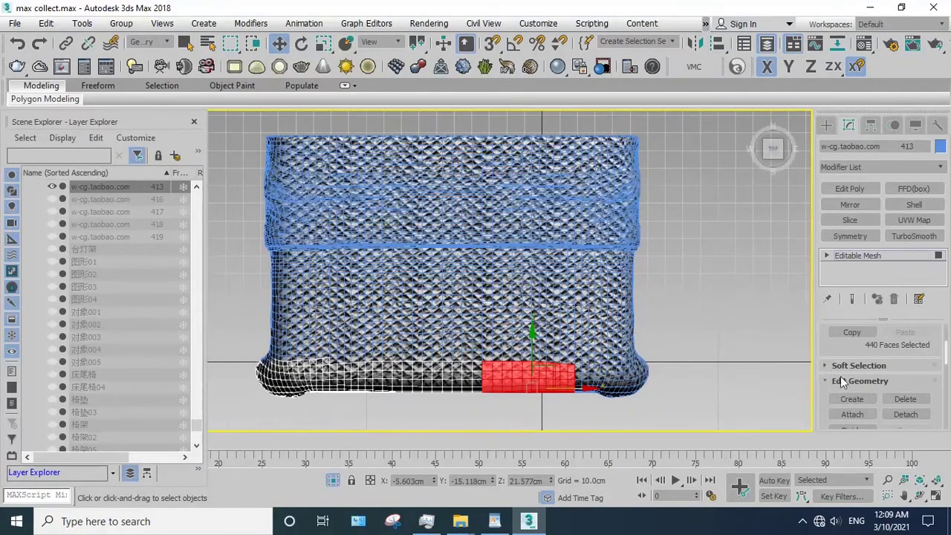
left_click(906, 414)
left_click(521, 266)
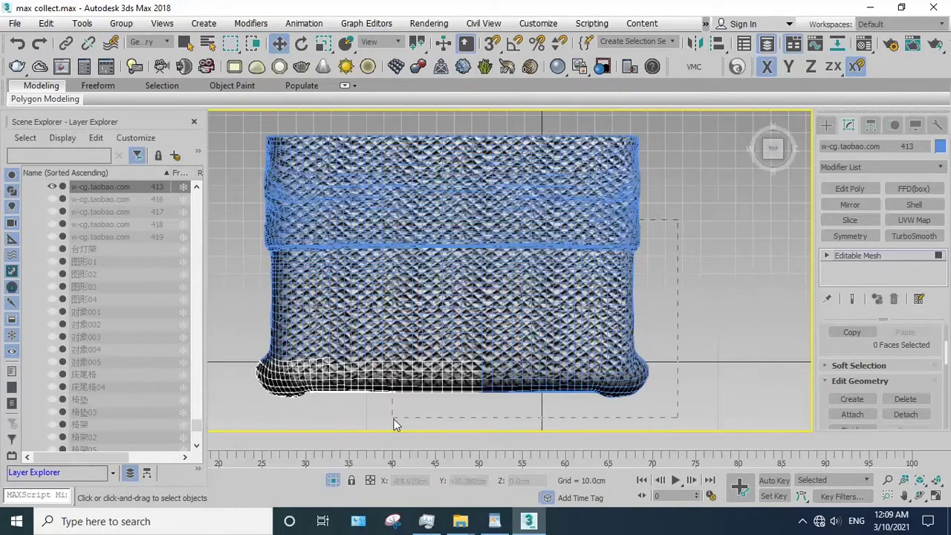
- Detach the 280-face section as Object201 and the last 360-face section, then exit Face level
left_click_drag(394, 423, 413, 418)
left_click(906, 414)
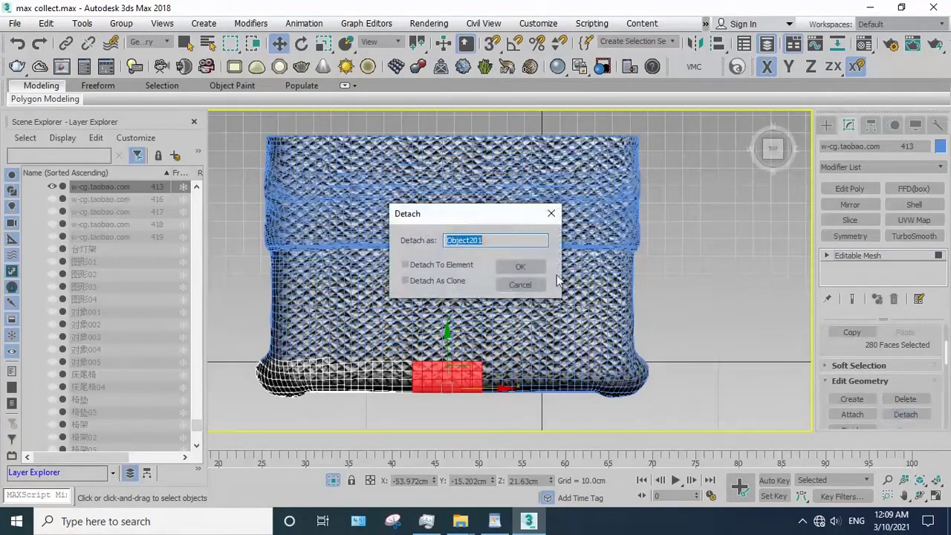
left_click(520, 266)
left_click_drag(341, 418, 342, 419)
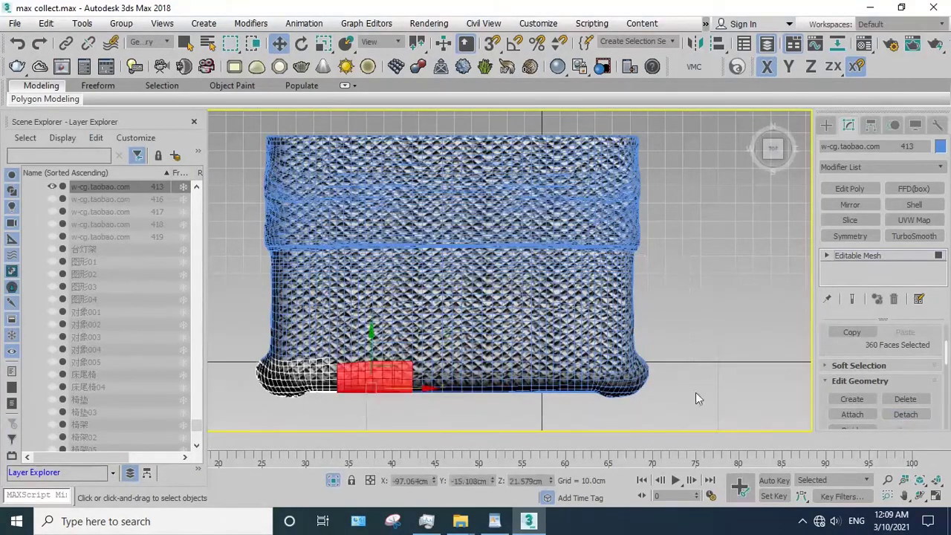
left_click(900, 415)
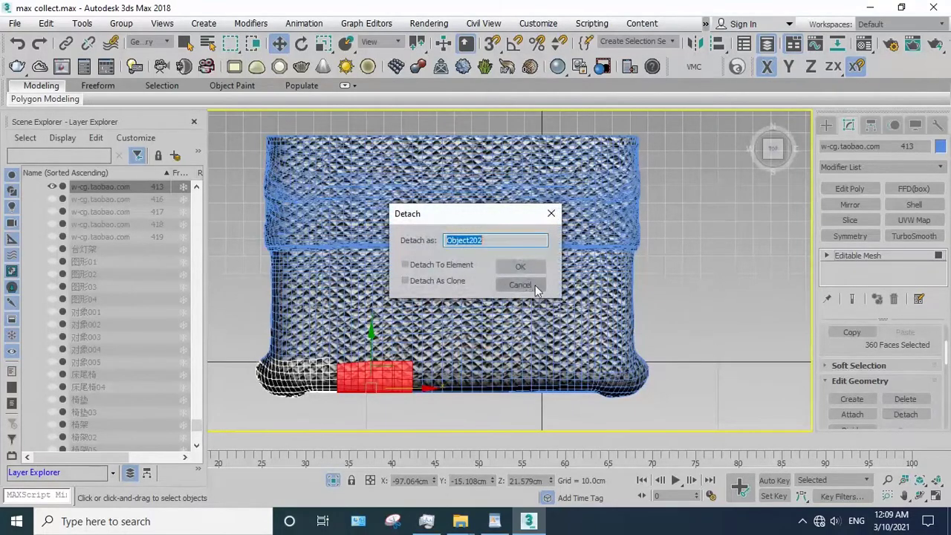
left_click(523, 266)
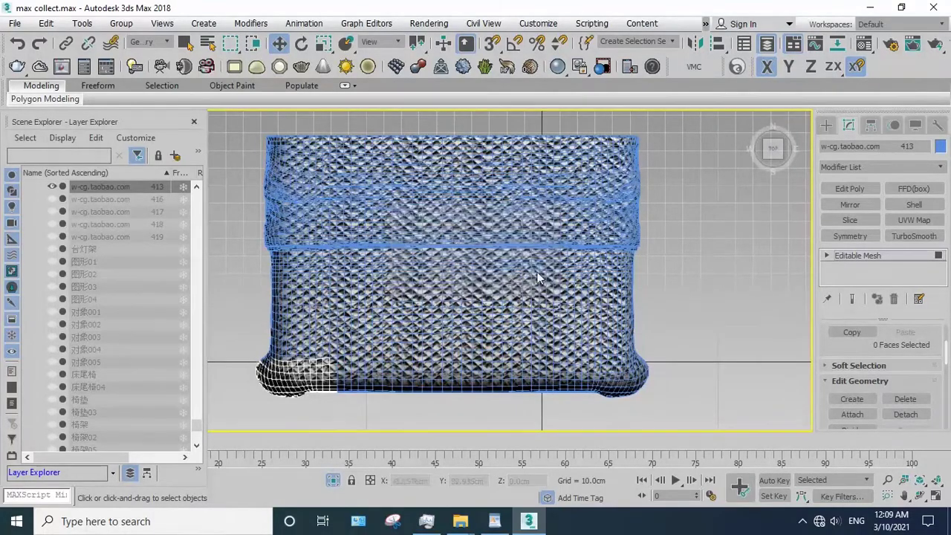
left_click(883, 255)
- Select the newly detached band pieces, frame them, and orbit to a perspective view of the bed
scroll(520, 268, "down", 5)
left_click_drag(631, 350, 402, 182)
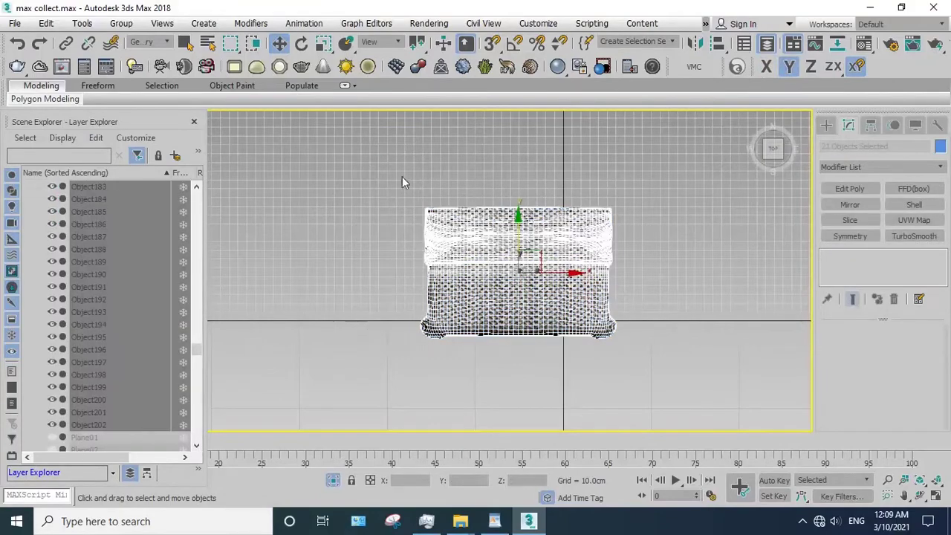
scroll(427, 195, "up", 5)
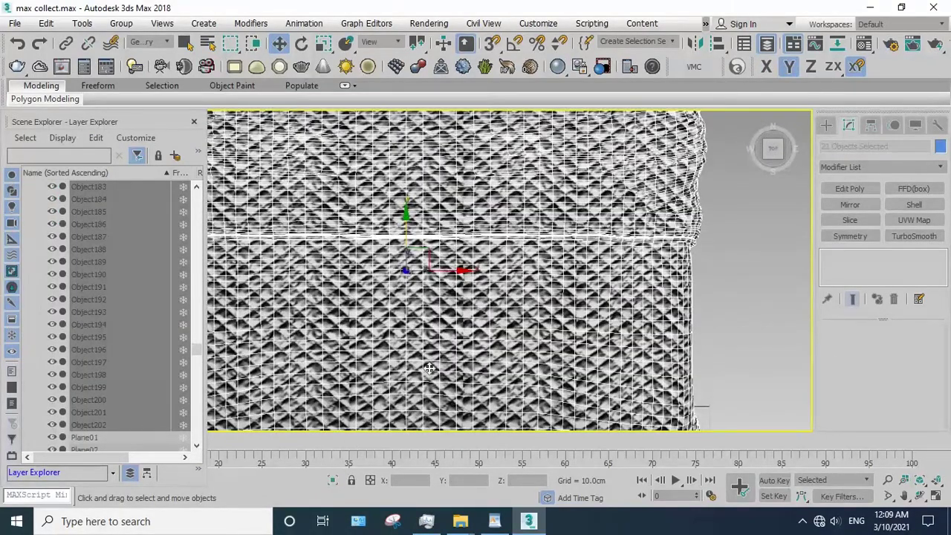
key("z")
key("ctrl+r")
left_click_drag(407, 265, 483, 253)
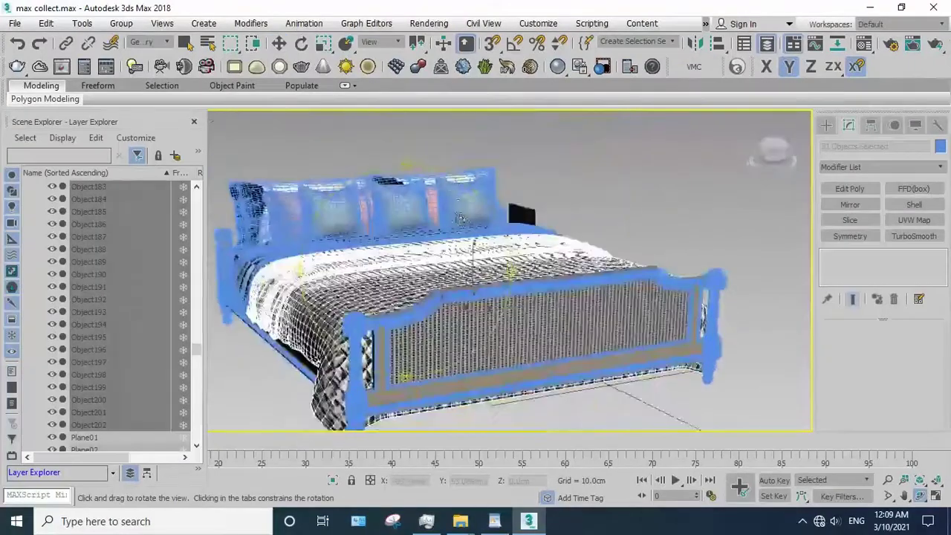
scroll(483, 252, "down", 3)
right_click(487, 258)
left_click(510, 274)
- Orbit around the bed toward the pillows and select one pillow
scroll(554, 293, "up", 5)
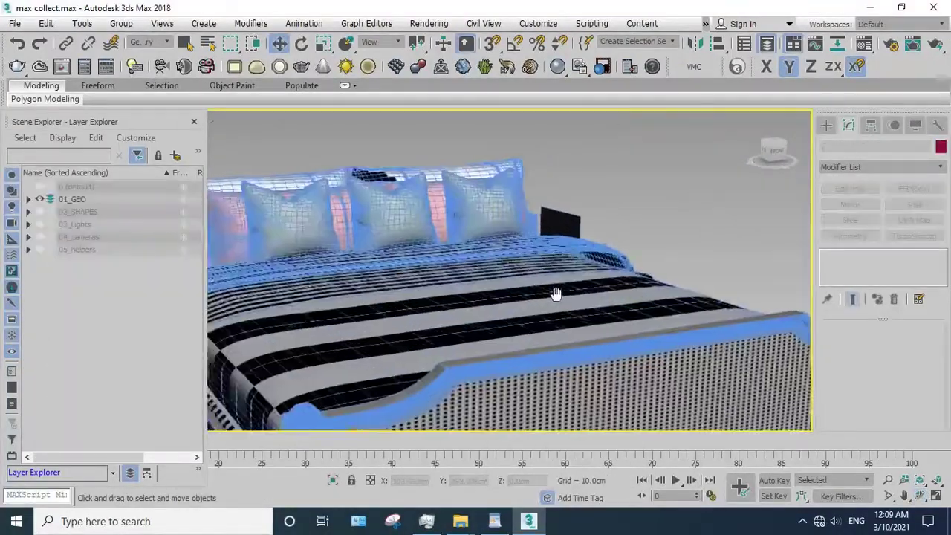
left_click(614, 329)
left_click(922, 496)
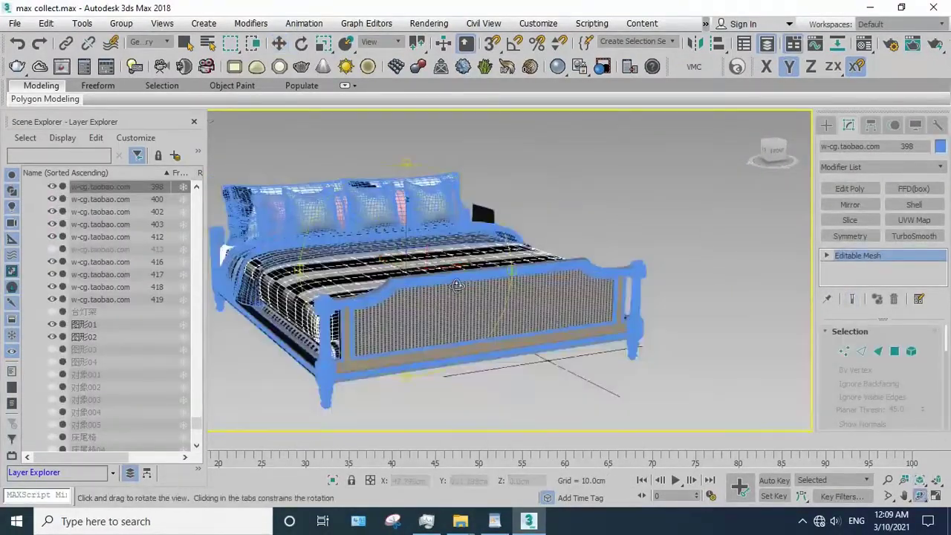
mouse_move(457, 286)
left_mouse_down()
mouse_move(454, 297)
mouse_move(488, 299)
left_mouse_up()
scroll(506, 261, "up", 5)
right_click(506, 262)
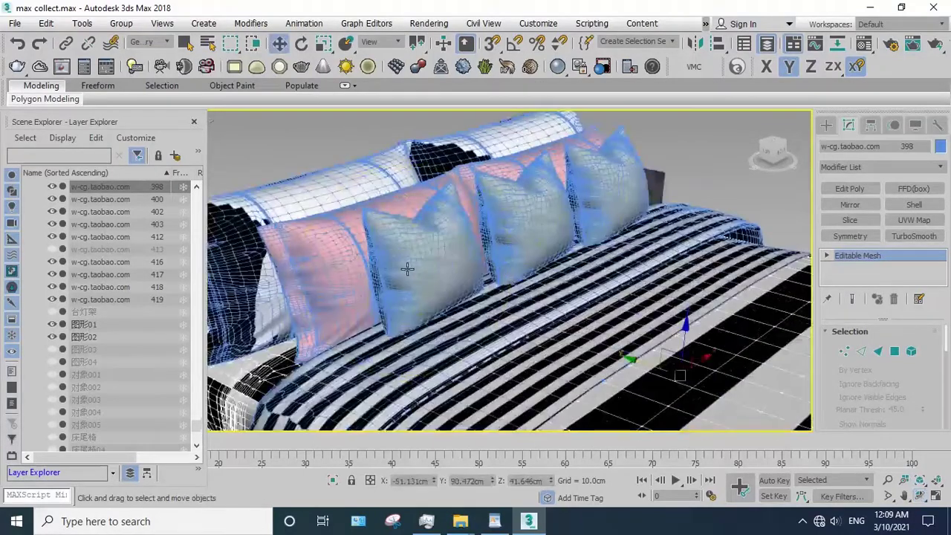
left_click(410, 268)
scroll(410, 268, "up", 3)
- Isolate the selected pillow, orbit around it, and frame it in Polygon mode
left_click(333, 480)
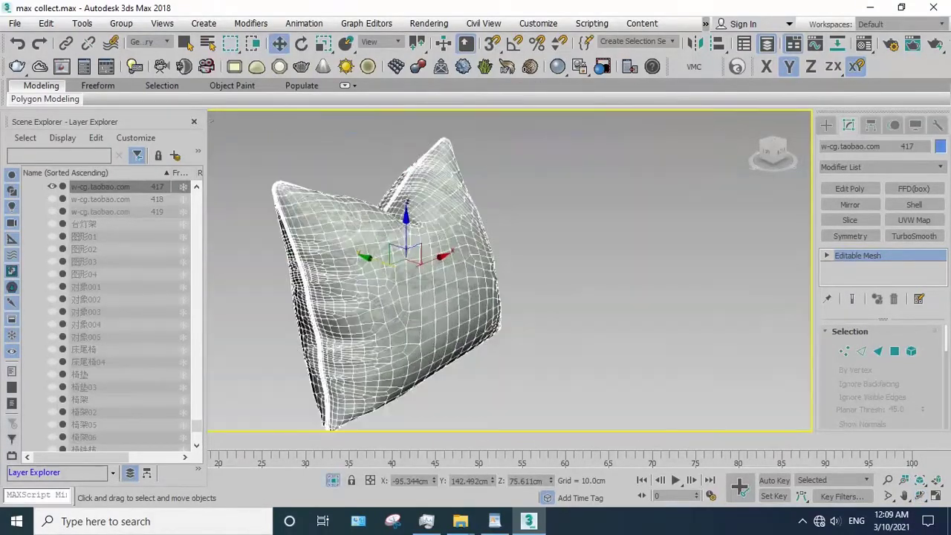
left_click(922, 497)
mouse_move(402, 245)
left_mouse_down()
mouse_move(325, 286)
mouse_move(366, 280)
left_mouse_up()
right_click(366, 280)
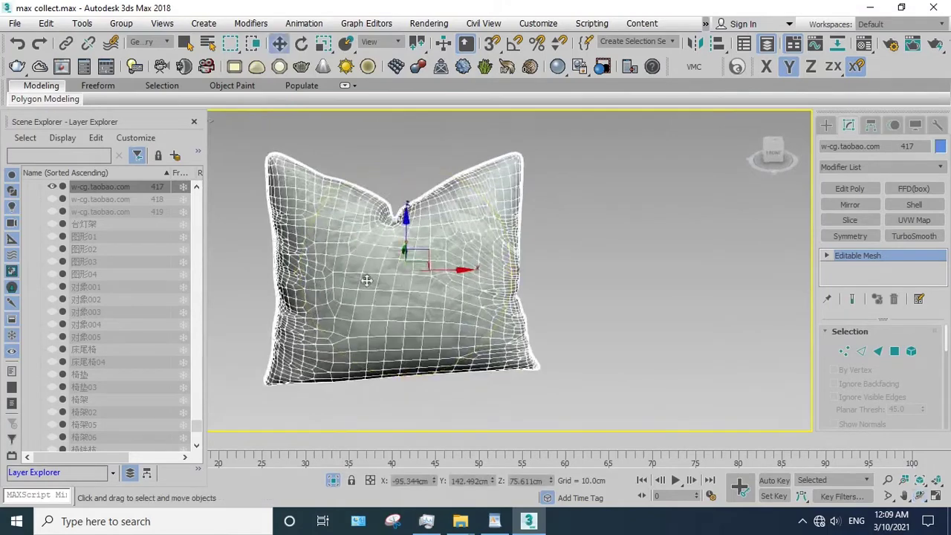
key("5")
left_click(438, 272)
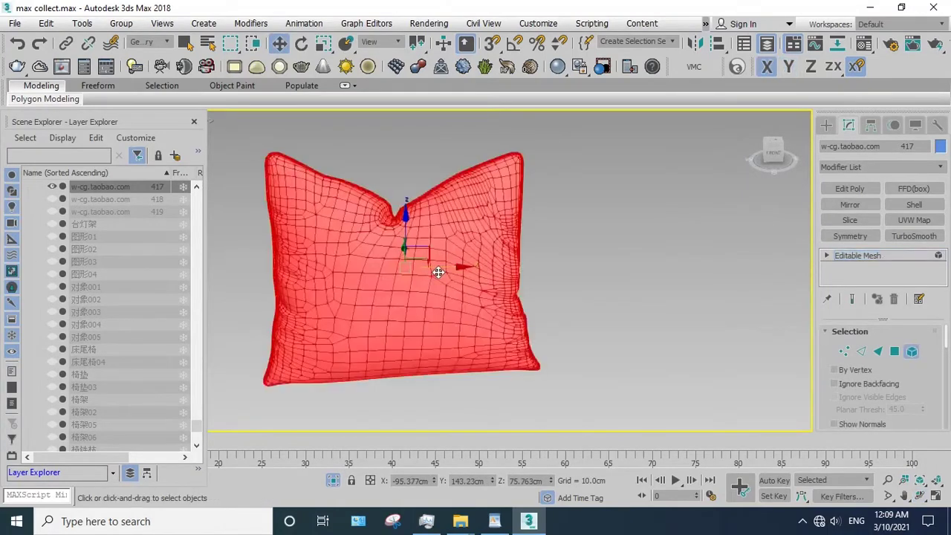
key("4")
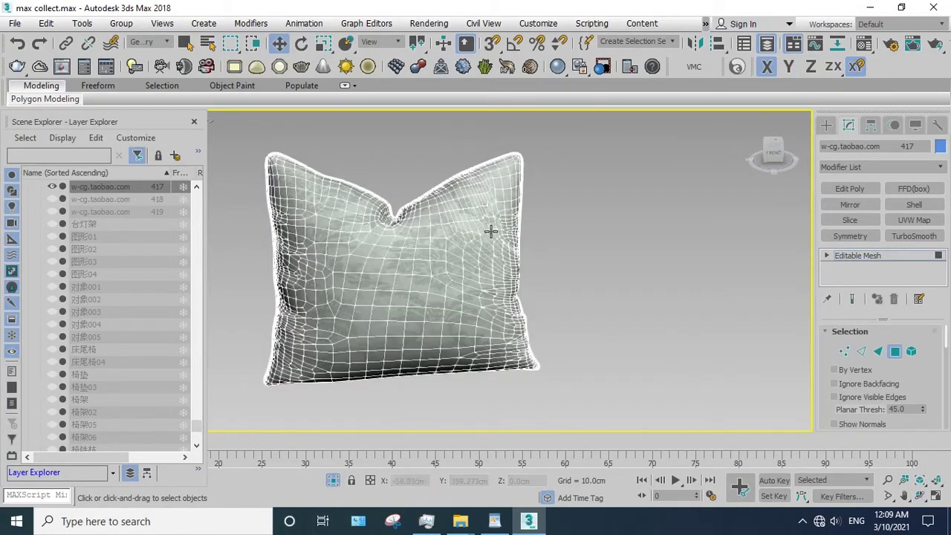
left_click(487, 227)
key("z")
scroll(443, 284, "down", 5)
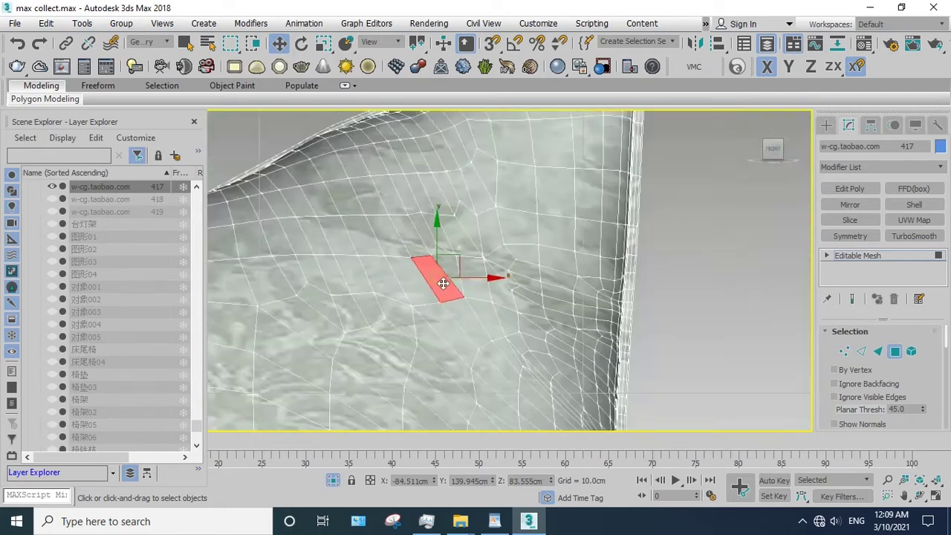
scroll(443, 283, "down", 10)
left_click(540, 187)
- Detach the pillow's right, middle and middle-left polygon columns, the last as Object205
left_click_drag(480, 400, 480, 399)
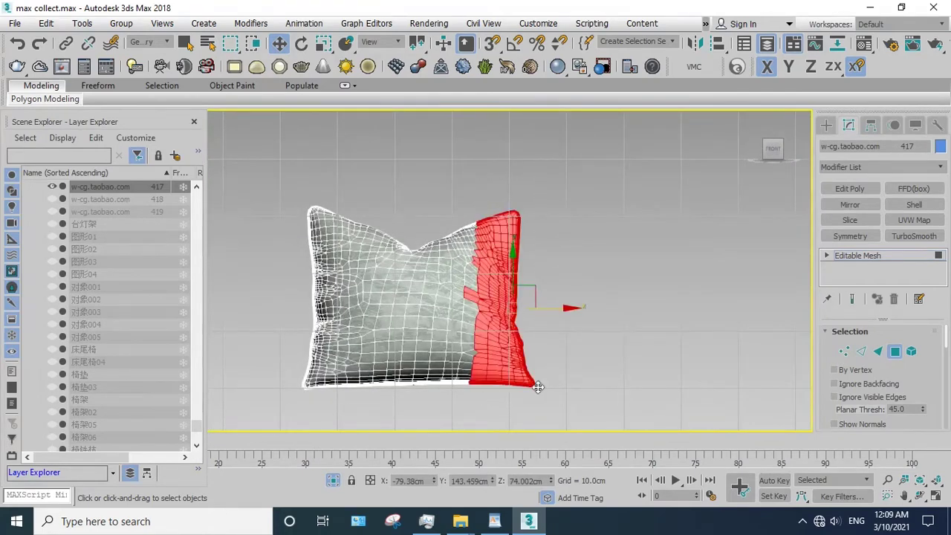
scroll(870, 367, "down", 3)
scroll(884, 357, "down", 4)
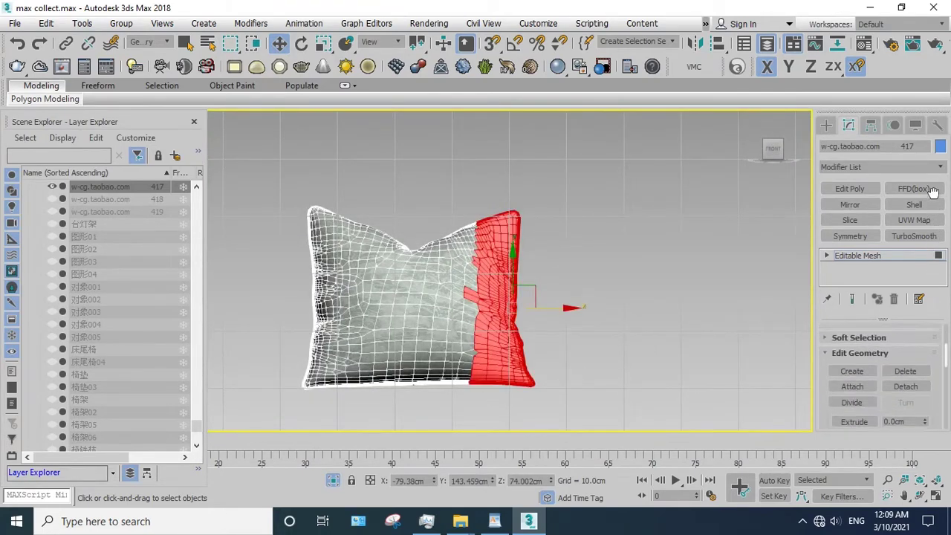
scroll(914, 342, "down", 3)
left_click(929, 369)
left_click(513, 268)
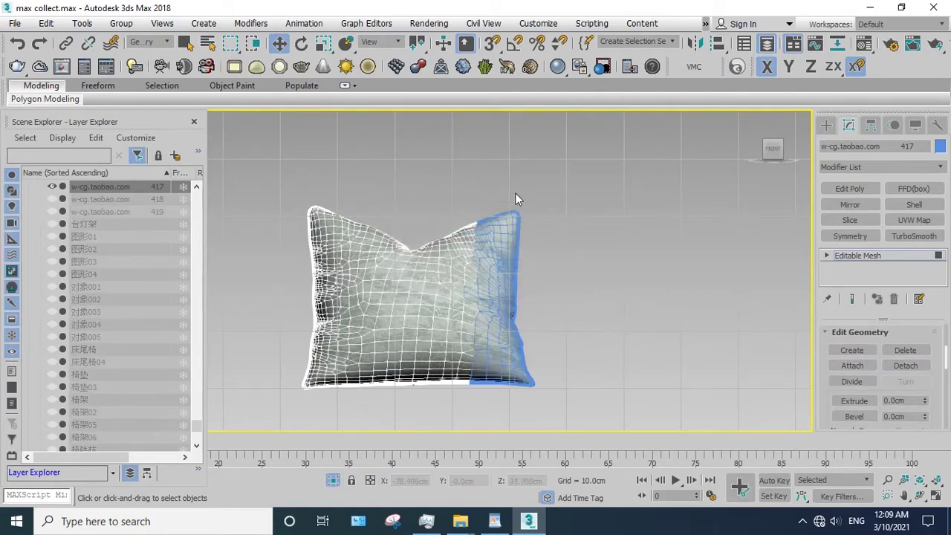
left_click_drag(425, 405, 423, 408)
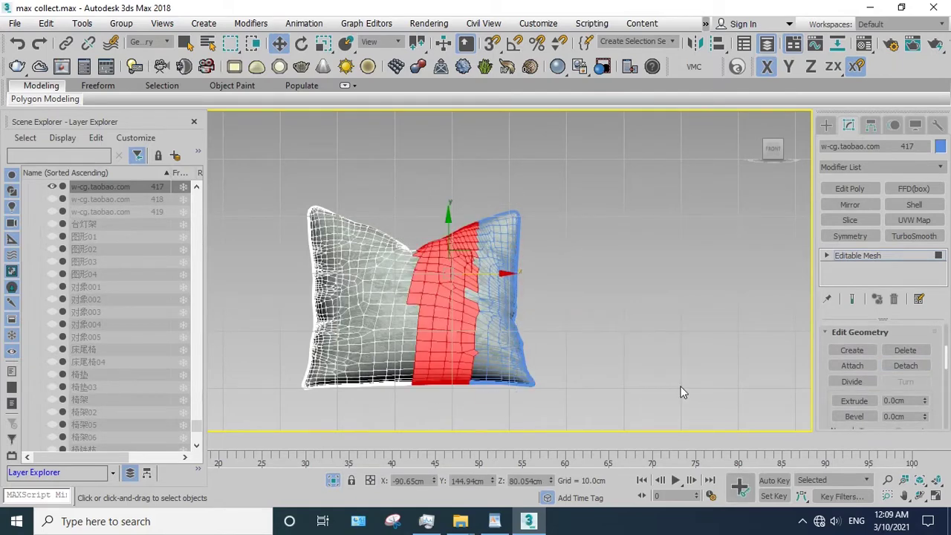
left_click(905, 366)
left_click(518, 264)
left_click_drag(443, 179, 394, 364)
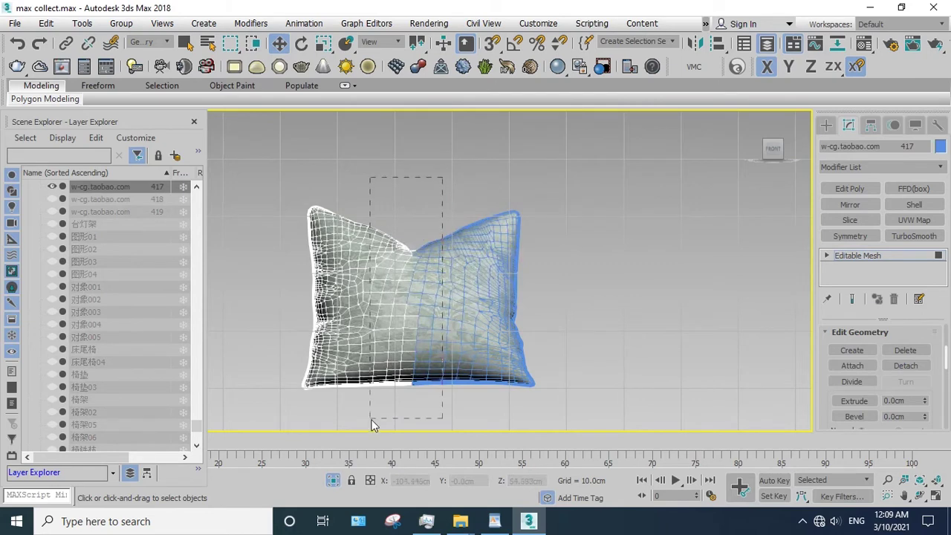
left_click_drag(373, 425, 371, 420)
left_click(905, 365)
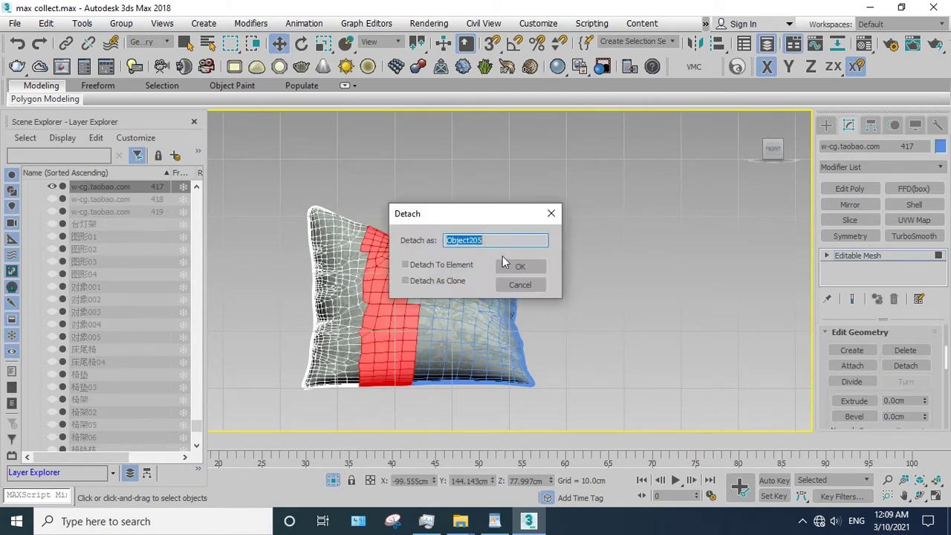
left_click(518, 263)
- End isolation and isolate the right-hand pillow instead
left_click(550, 183)
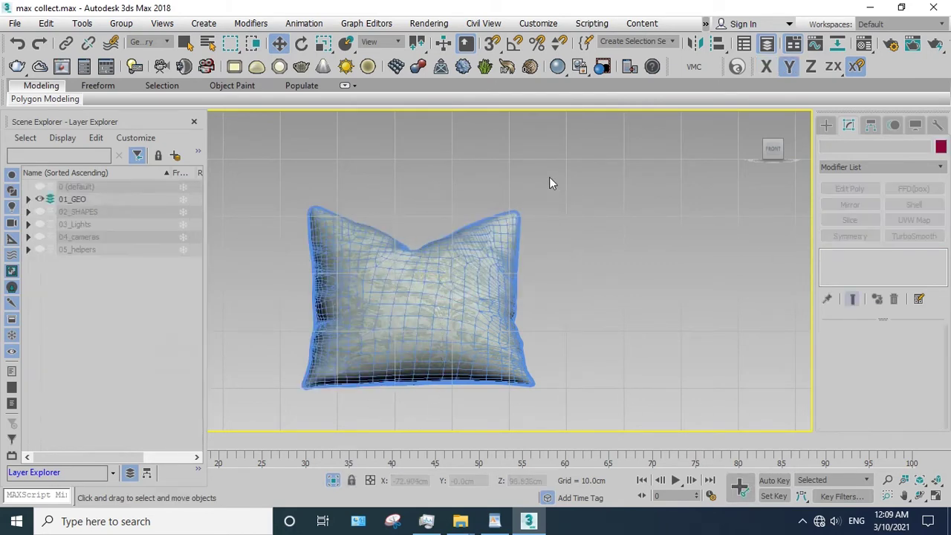
left_click_drag(280, 417, 281, 415)
left_click(332, 480)
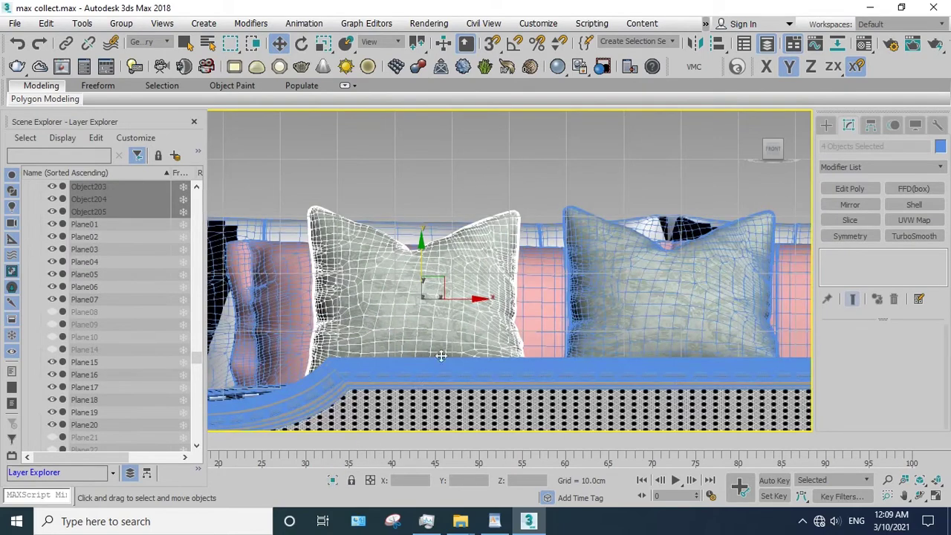
right_click(485, 292)
left_click(513, 232)
left_click(637, 277)
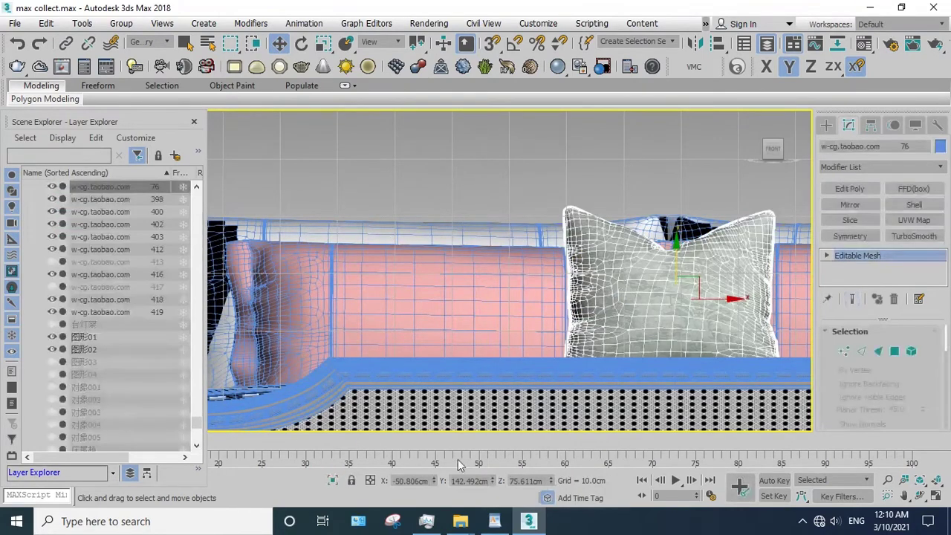
left_click(332, 481)
- Detach this pillow's right, middle and left face strips as new objects from Object206 onward
key("4")
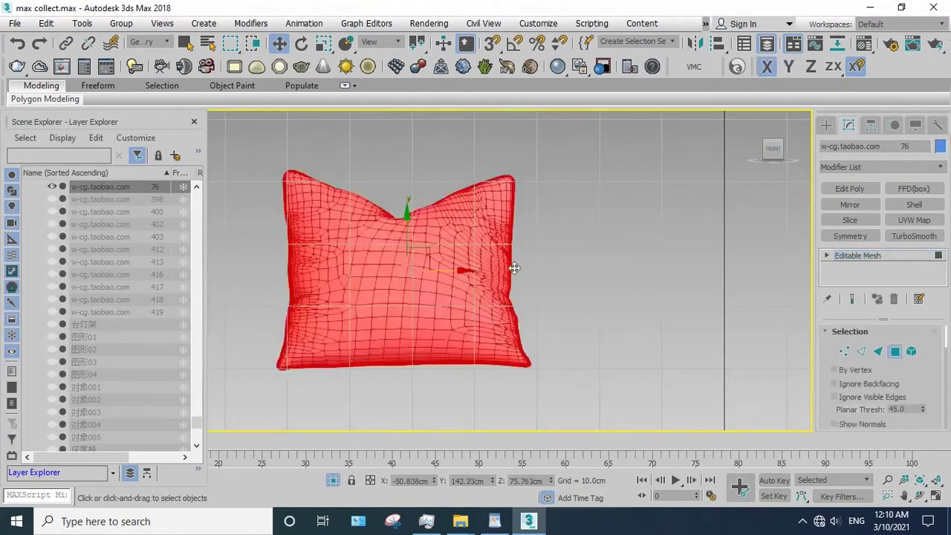
left_click_drag(558, 160, 470, 390)
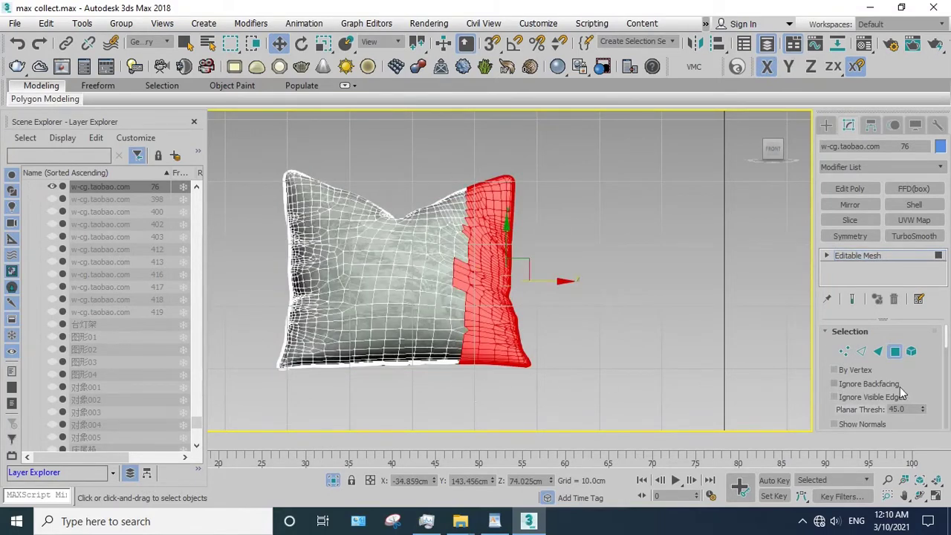
scroll(900, 387, "down", 3)
scroll(913, 367, "down", 3)
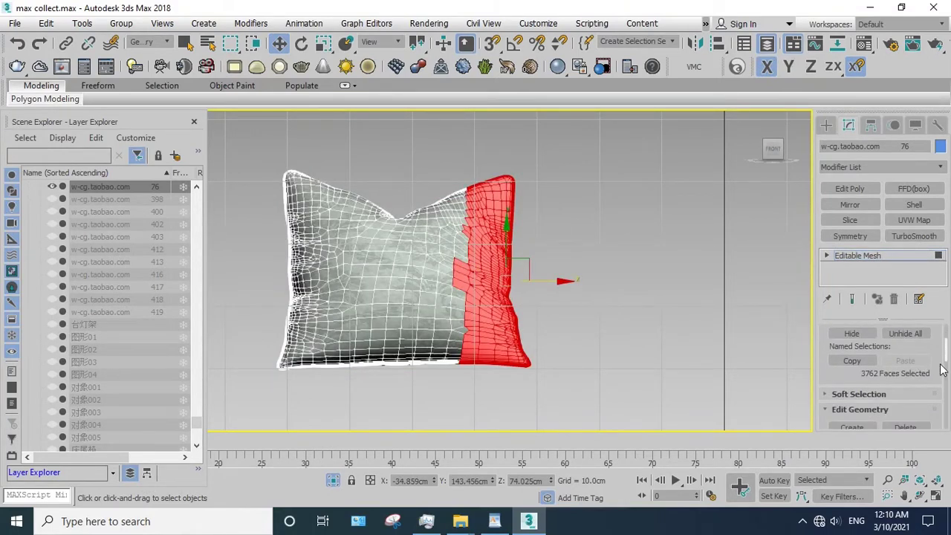
scroll(942, 372, "down", 3)
left_click(906, 367)
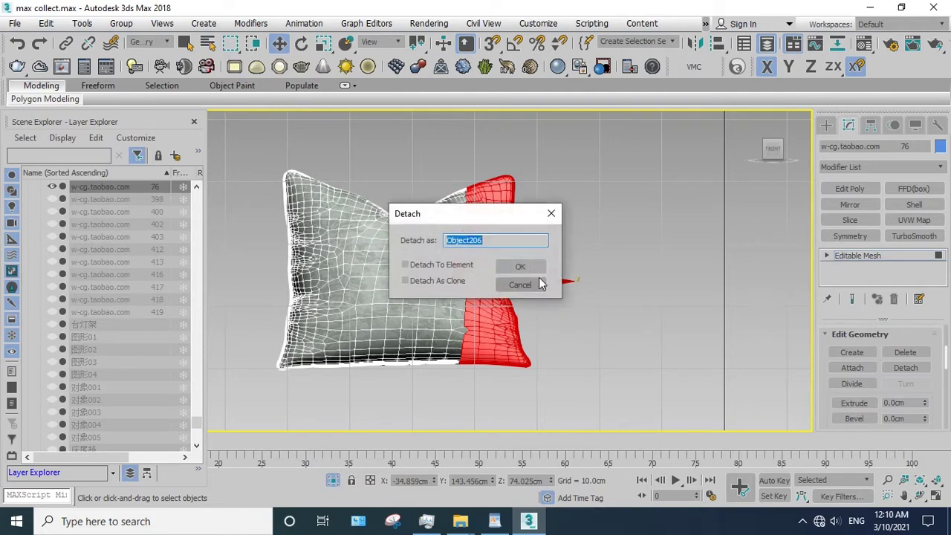
left_click(521, 263)
left_click_drag(401, 399, 402, 399)
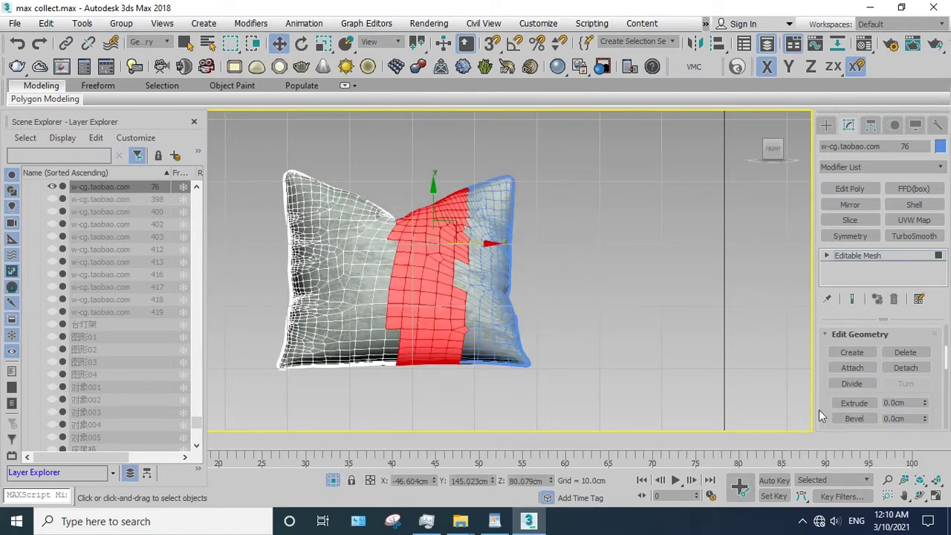
left_click(906, 368)
left_click(520, 264)
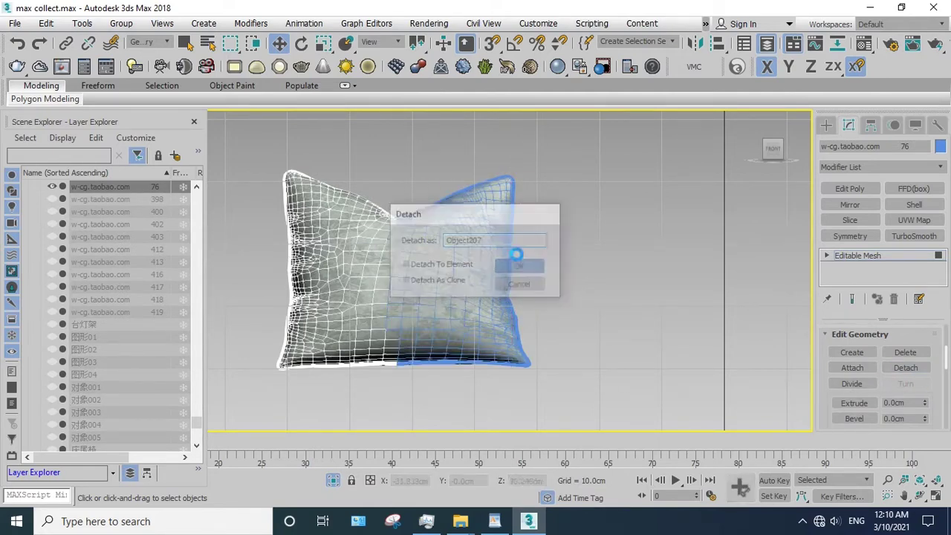
left_click_drag(348, 398, 347, 401)
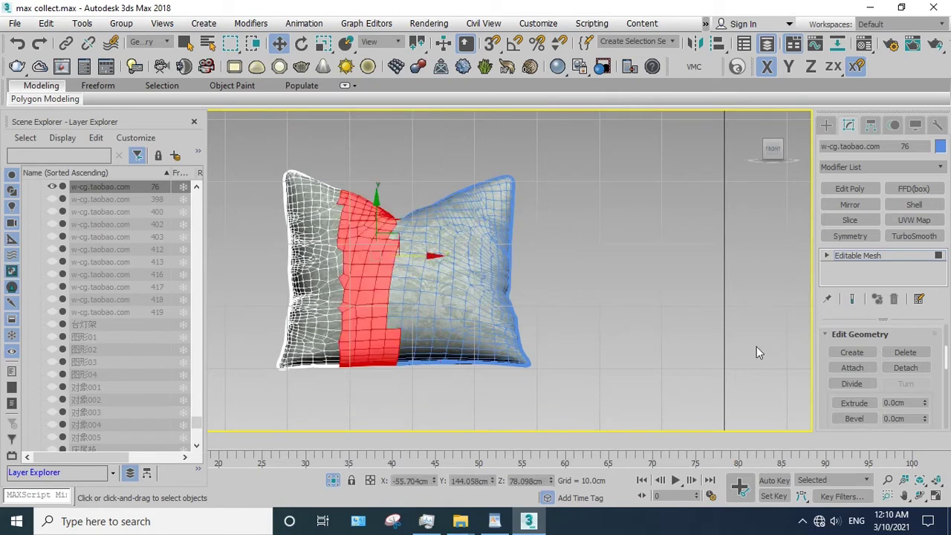
left_click(906, 368)
left_click(521, 264)
left_click(848, 255)
left_click(602, 385)
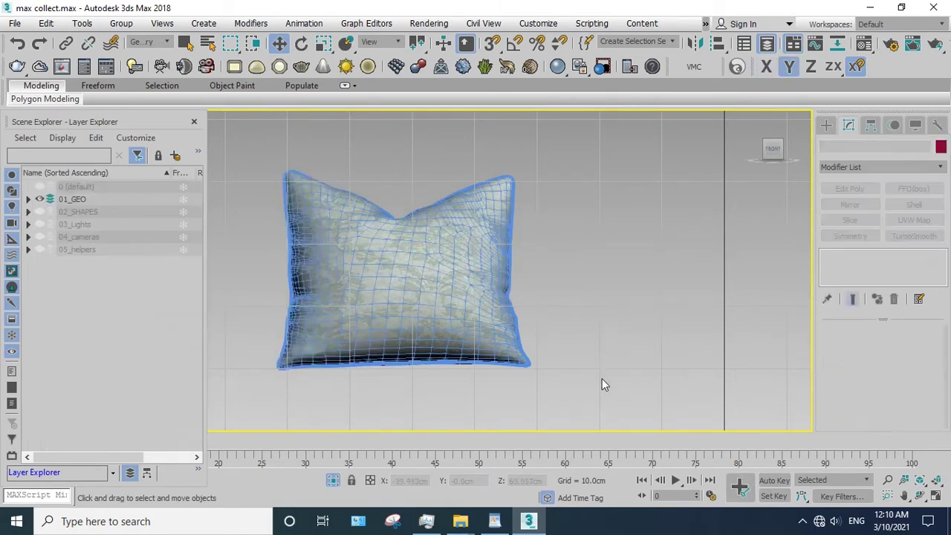
- End isolation, select the next square pillow, and isolate it
left_click_drag(222, 119, 223, 121)
left_click(332, 480)
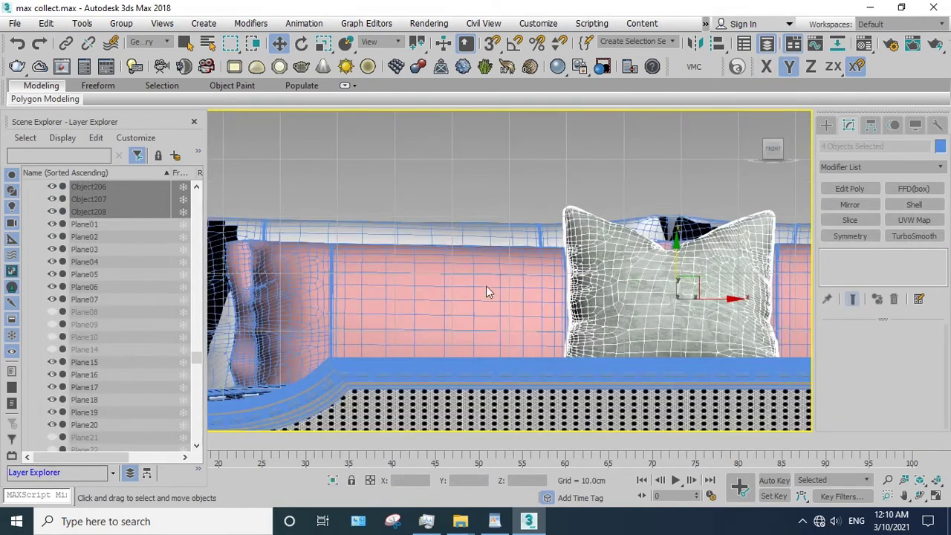
right_click(486, 290)
left_click(516, 228)
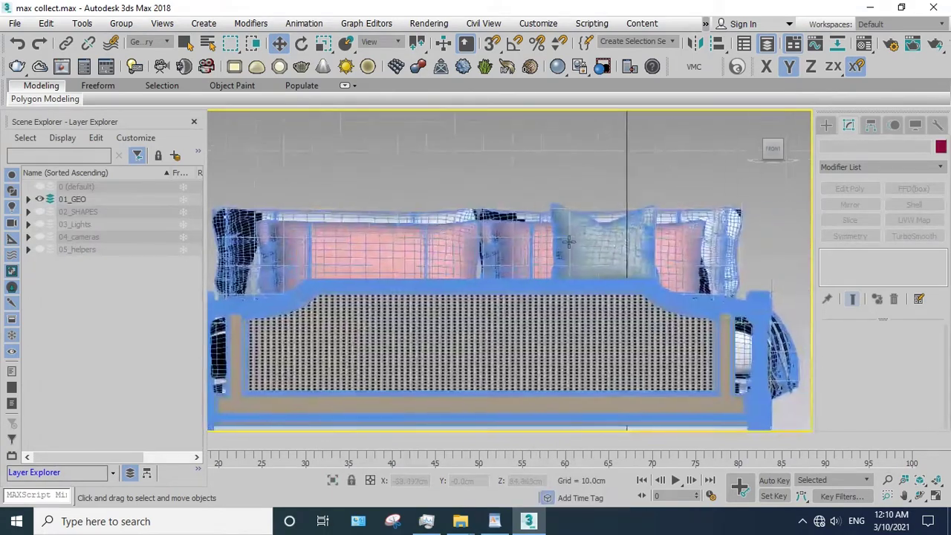
scroll(569, 242, "up", 4)
left_click(626, 270)
left_click(332, 480)
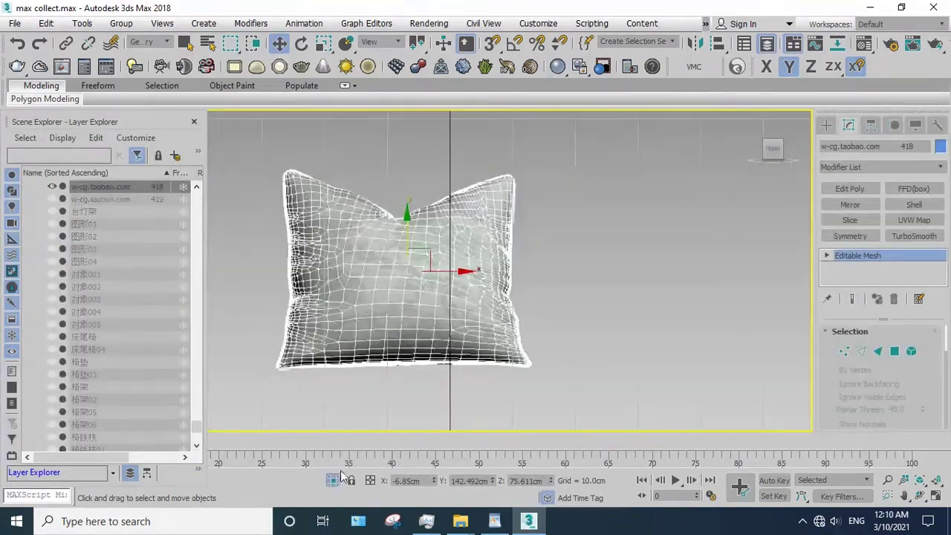
- Detach the pillow's right, middle and left face strips as Object209 through Object211
key("4")
left_click_drag(548, 147, 459, 395)
scroll(931, 392, "down", 5)
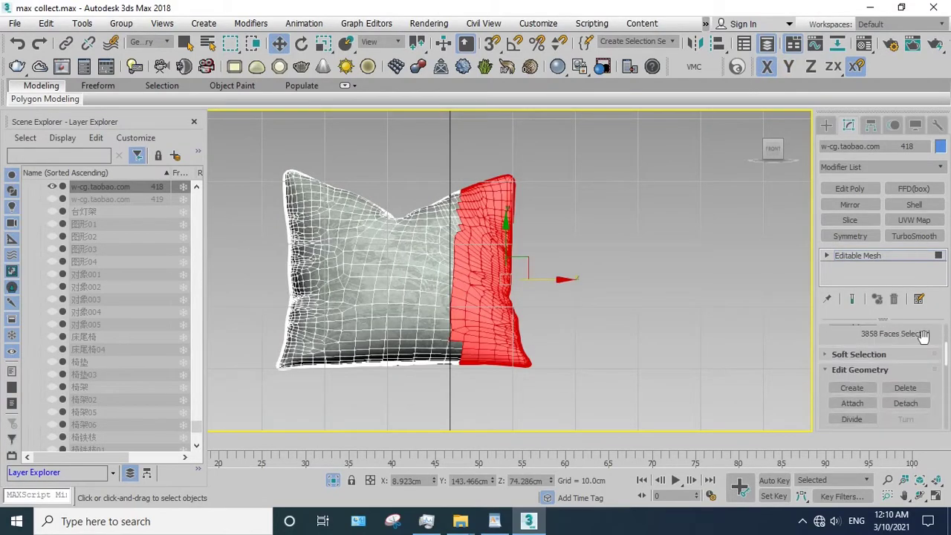
left_click(906, 403)
left_click(507, 266)
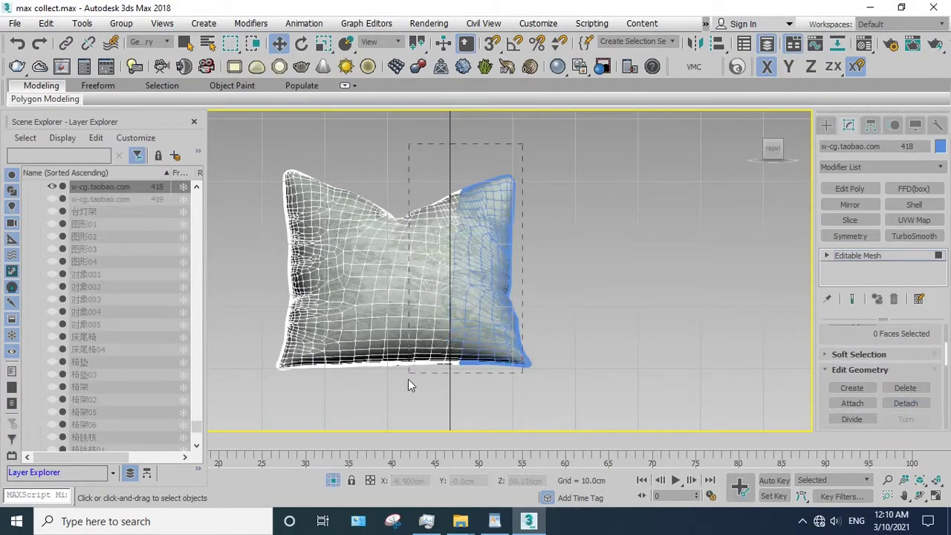
left_click_drag(408, 381, 406, 401)
left_click(906, 403)
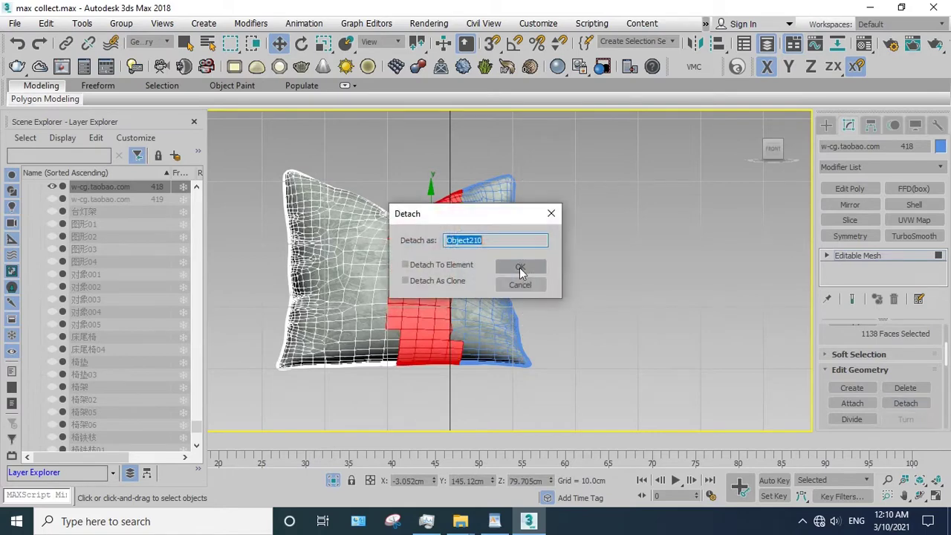
left_click(516, 267)
left_click_drag(356, 400, 350, 398)
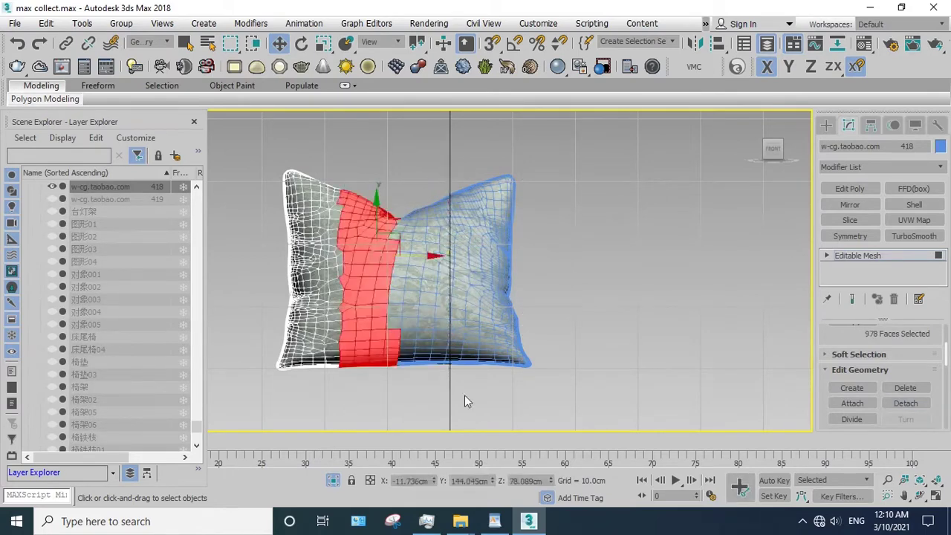
left_click(906, 405)
left_click(516, 268)
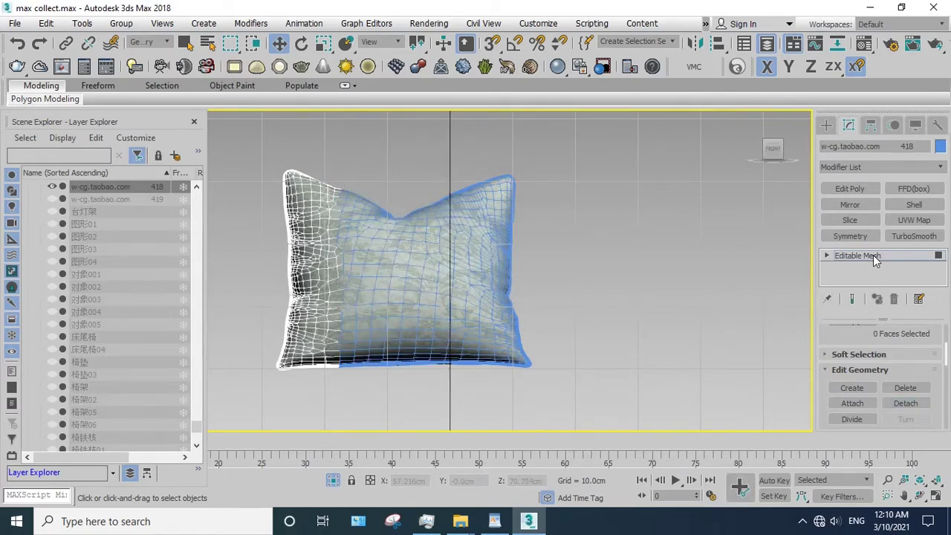
- Exit face editing, select all the pillow pieces, and bring the full bed back into view
left_click(874, 255)
left_click_drag(596, 384, 375, 232)
left_click_drag(254, 139, 253, 135)
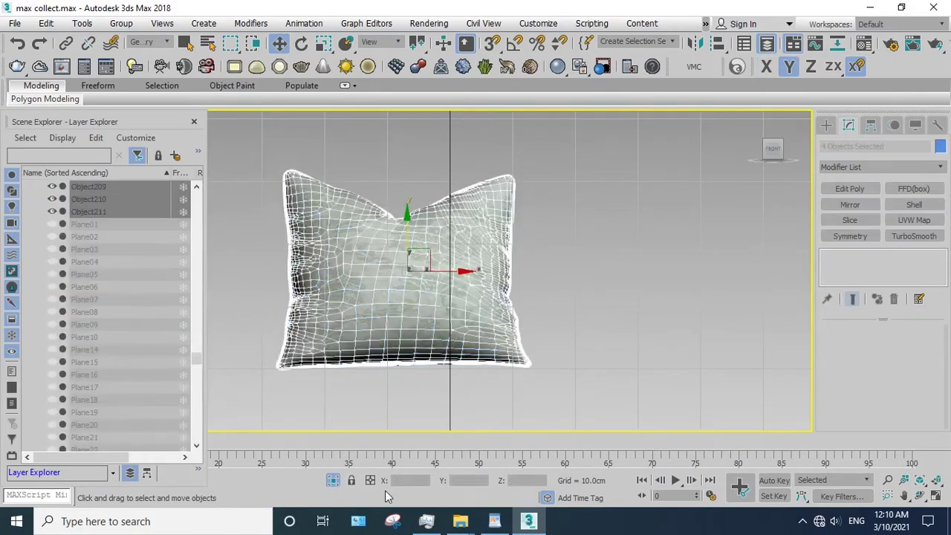
left_click(333, 481)
- Hide the finished pillow pieces, then isolate the long pink cushion in Polygon mode
right_click(585, 246)
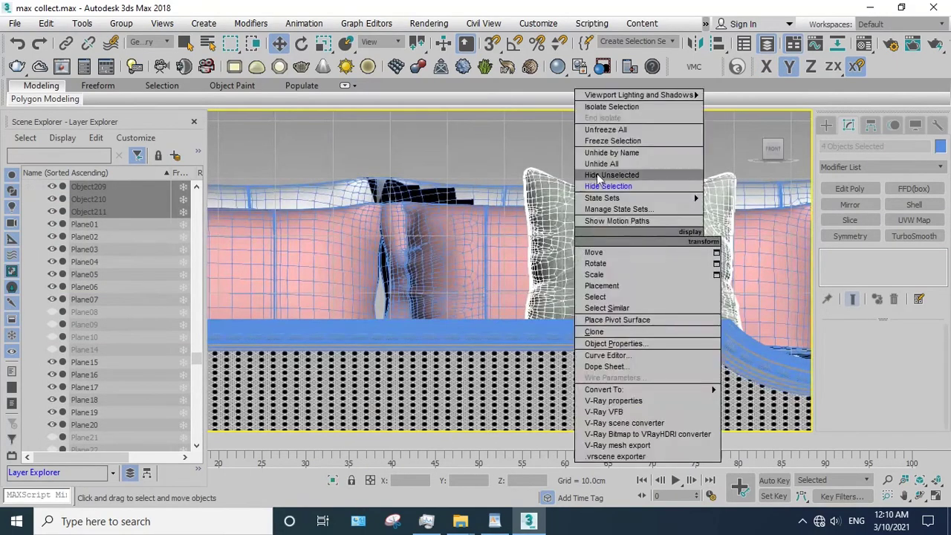
left_click(602, 186)
left_click(612, 260)
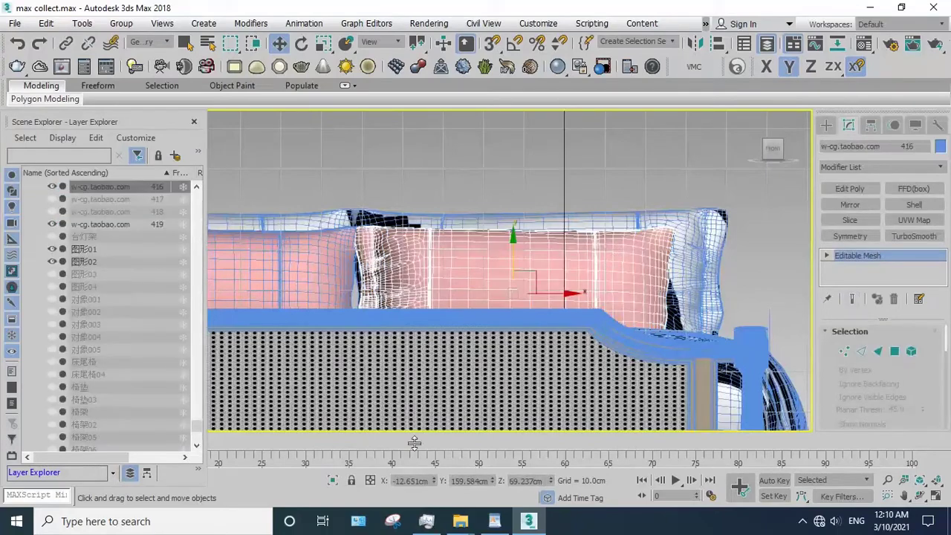
left_click(333, 481)
key("4")
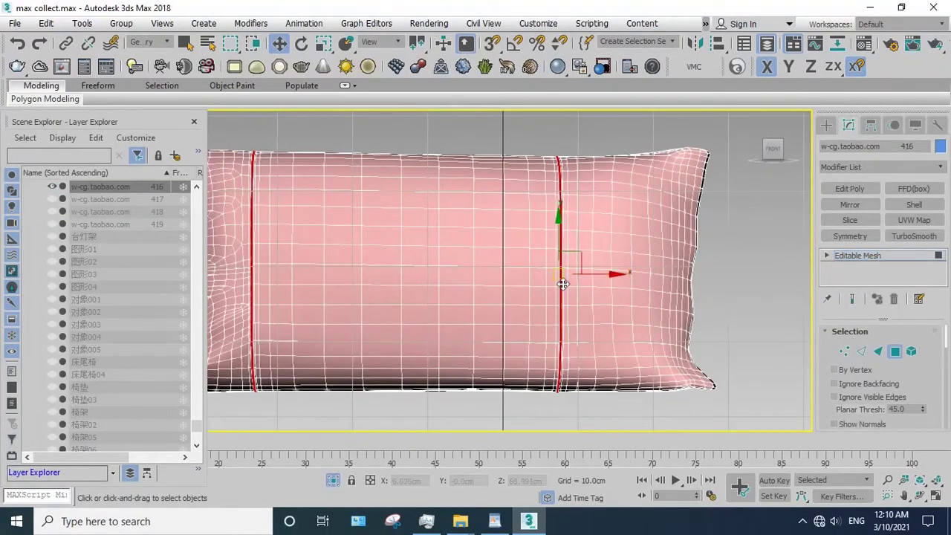
- Detach the faces at the cushion's right end as a new object
scroll(431, 275, "down", 3)
scroll(431, 275, "down", 2)
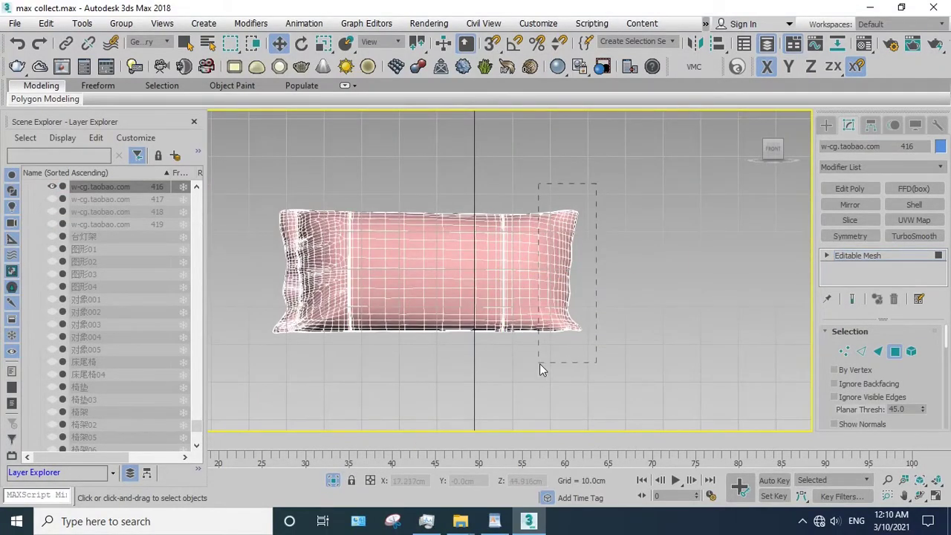
left_click_drag(545, 364, 540, 363)
scroll(933, 401, "down", 2)
scroll(933, 402, "down", 3)
scroll(925, 349, "down", 1)
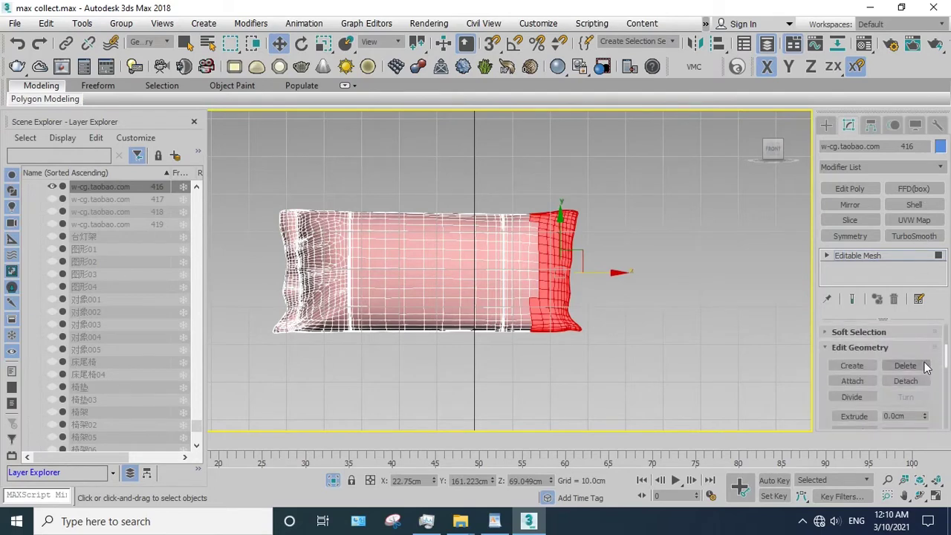
left_click(905, 380)
left_click(523, 267)
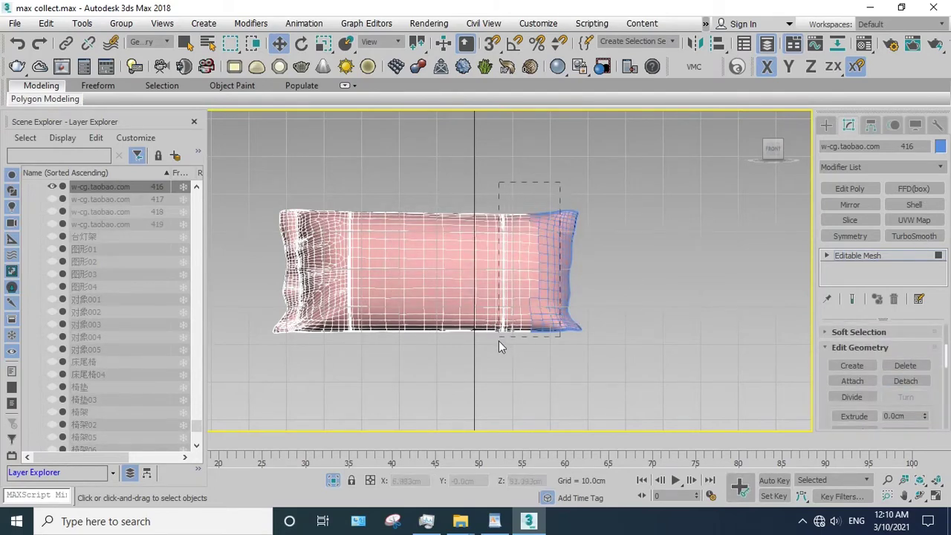
- Detach the next two vertical strips toward the cushion's centre as separate objects
left_click_drag(499, 341, 494, 356)
left_click(886, 383)
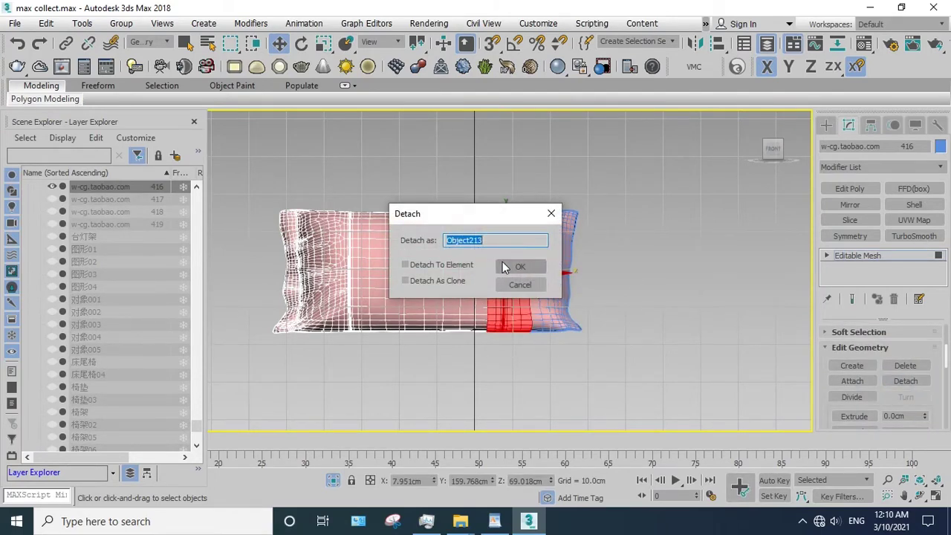
left_click(521, 266)
left_click_drag(435, 348, 441, 352)
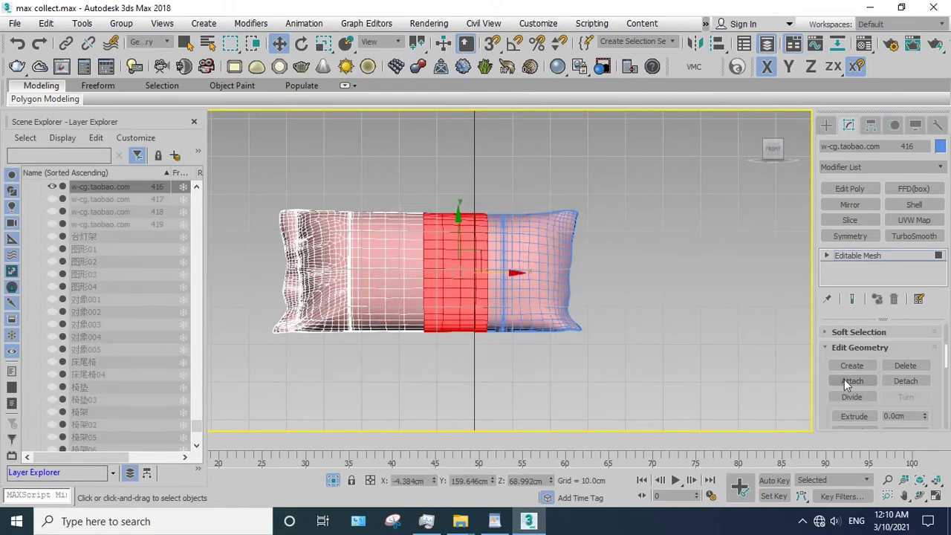
left_click(897, 383)
left_click(520, 265)
- Detach the strip left of centre and the strip near the left end as separate objects
left_click_drag(448, 152, 389, 299)
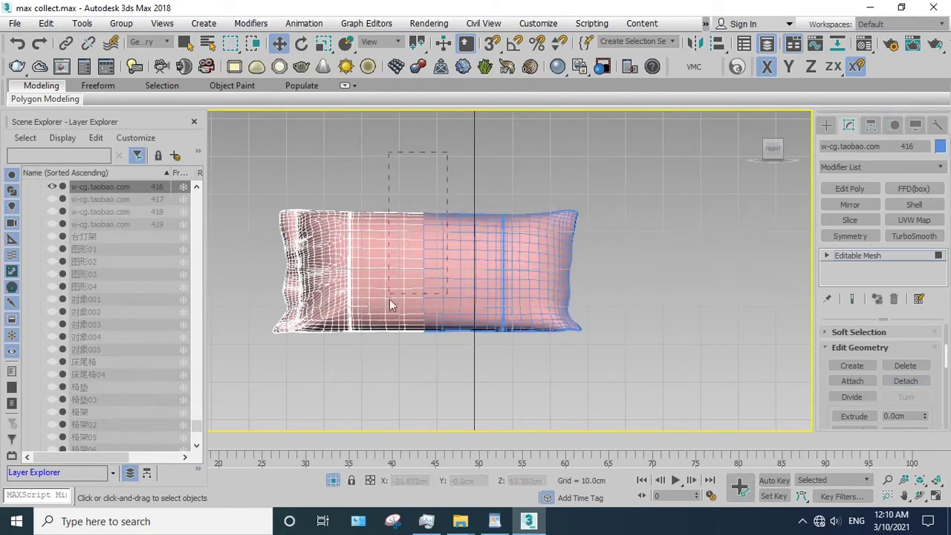
left_click_drag(379, 345, 367, 346)
left_click(903, 381)
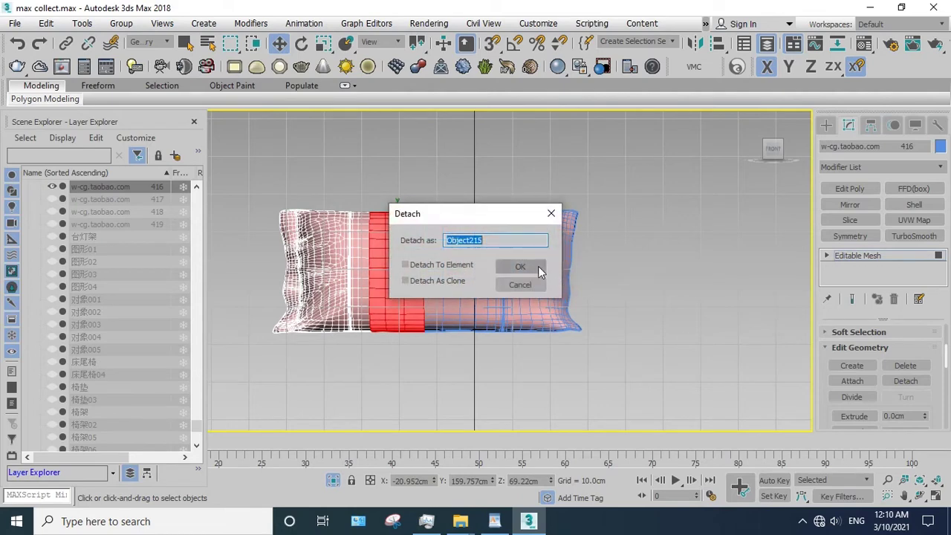
left_click(521, 265)
left_click_drag(325, 355, 325, 356)
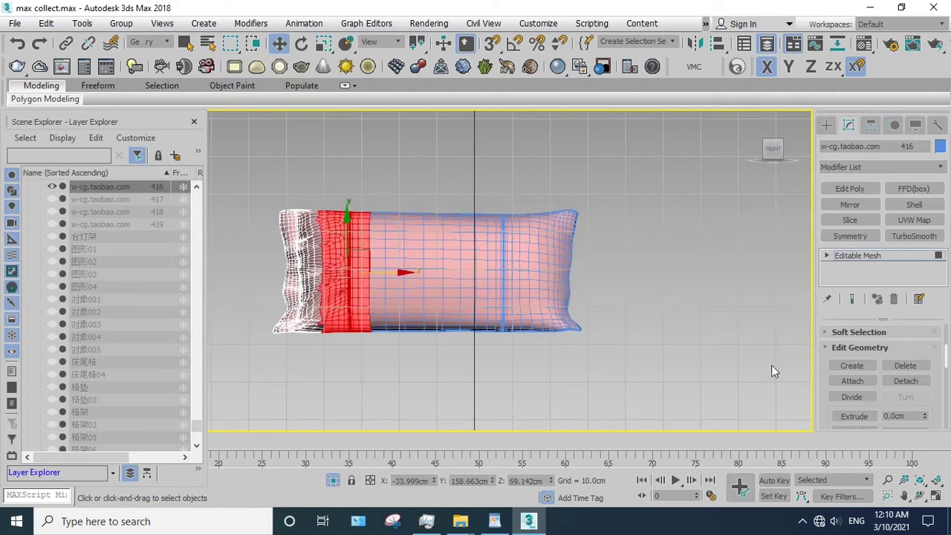
left_click(915, 380)
left_click(534, 269)
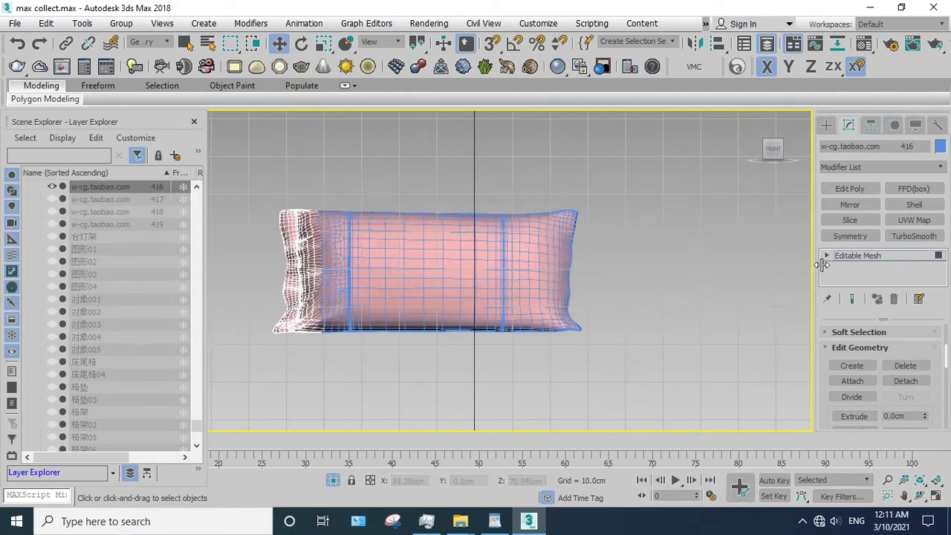
- Leave Polygon mode and select all the cushion pieces, Object212–Object216
left_click(855, 256)
left_click_drag(648, 179, 359, 334)
left_click_drag(253, 366, 254, 367)
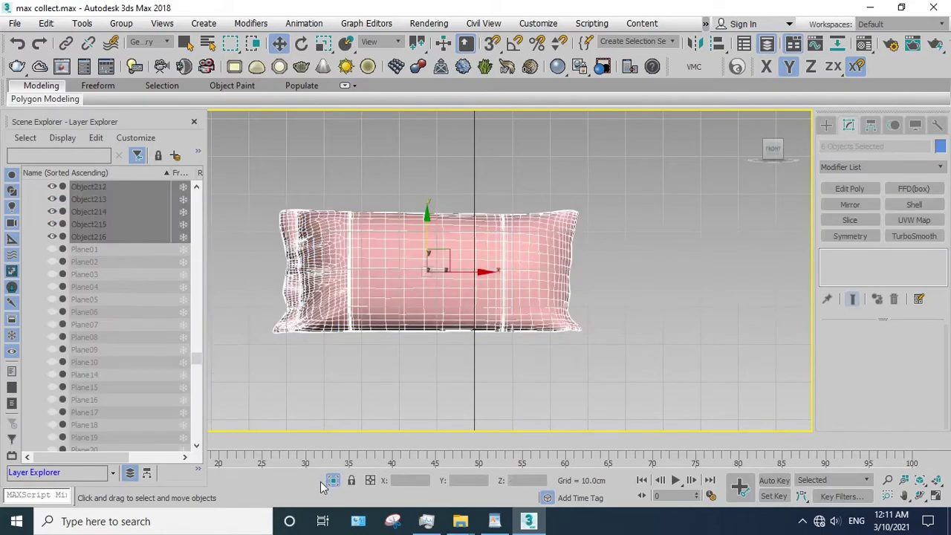
scroll(490, 284, "up", 3)
- Isolate the pink pillow and switch to Polygon sub-object level
right_click(490, 284)
left_click(522, 231)
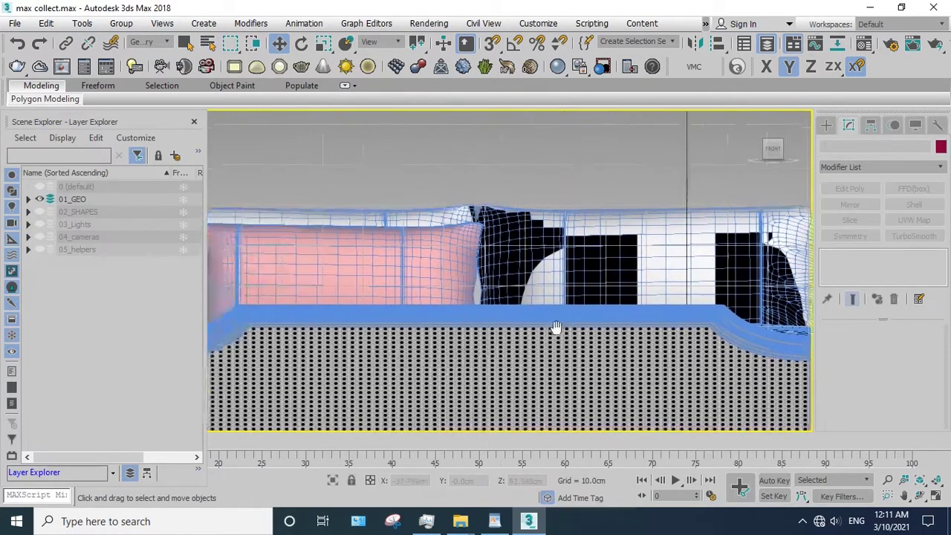
left_click(463, 270)
left_click(334, 481)
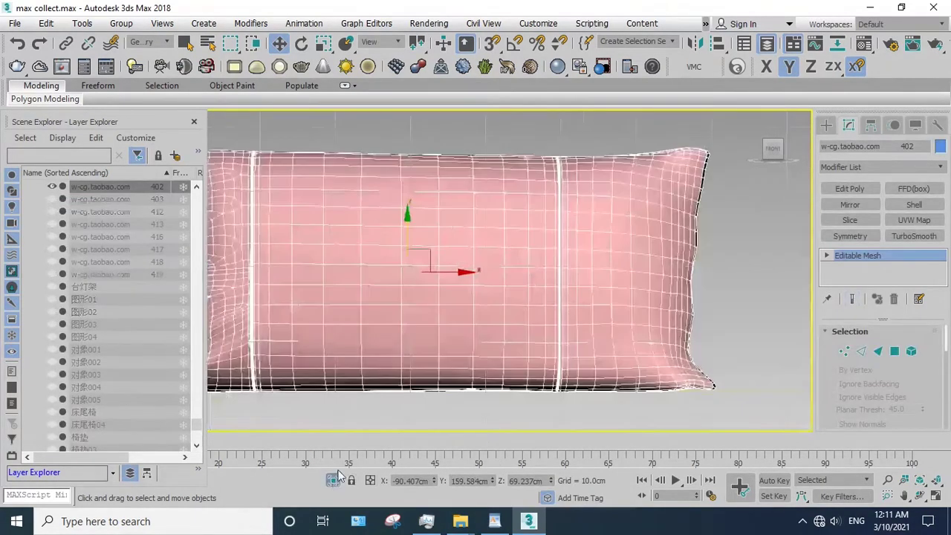
key("4")
- Detach the faces at the pillow's right end as a new object
scroll(605, 298, "down", 3)
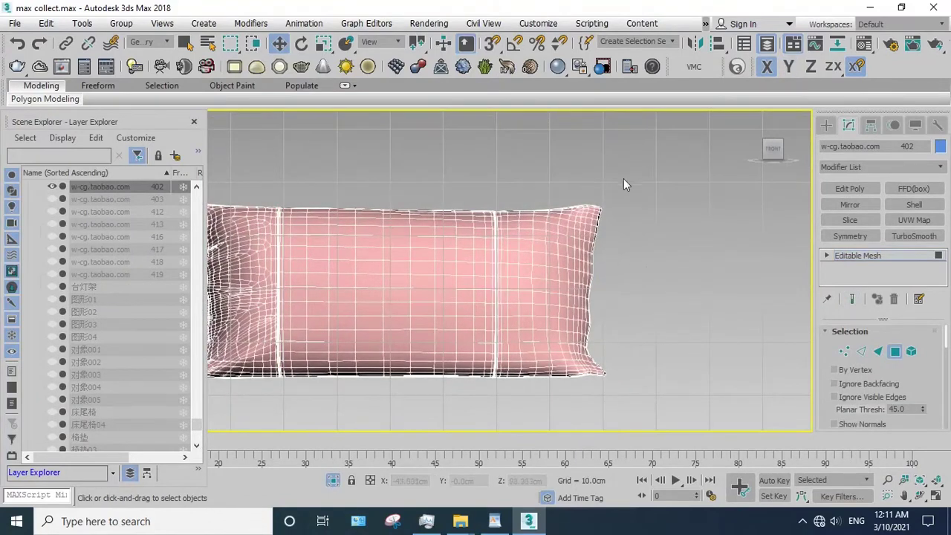
left_click_drag(625, 175, 545, 405)
scroll(939, 215, "down", 3)
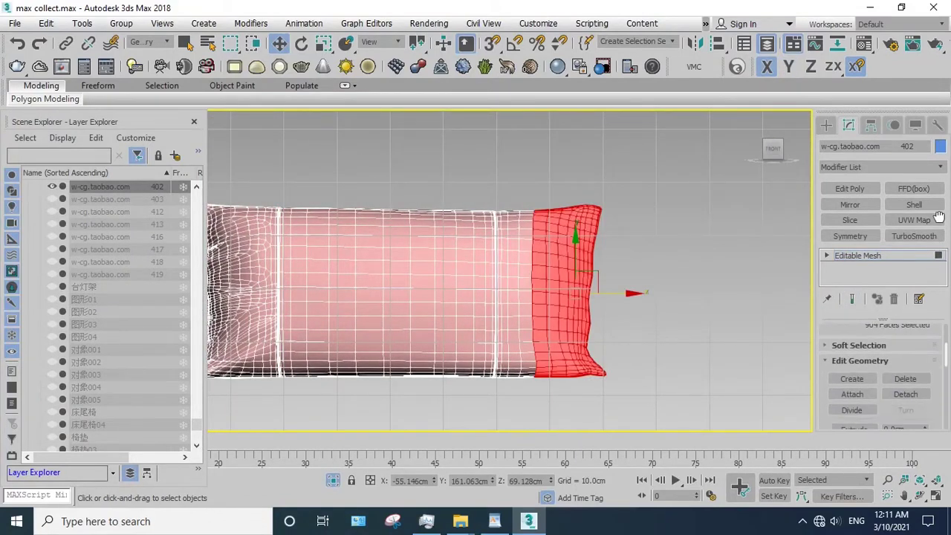
left_click(905, 395)
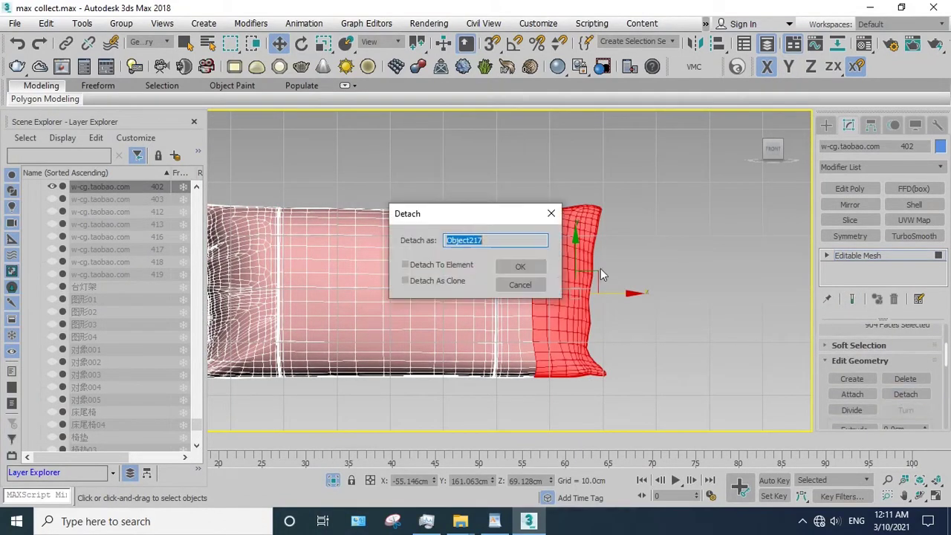
left_click(524, 266)
- Detach the next two bands of faces leftward as separate objects
mouse_move(583, 145)
left_mouse_down()
mouse_move(452, 384)
mouse_move(469, 396)
left_mouse_up()
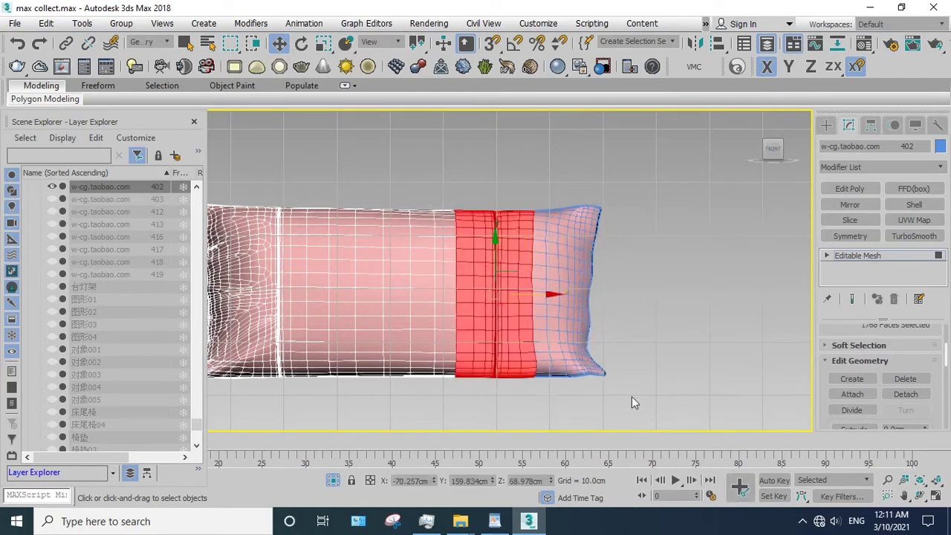
left_click(892, 396)
left_click(530, 268)
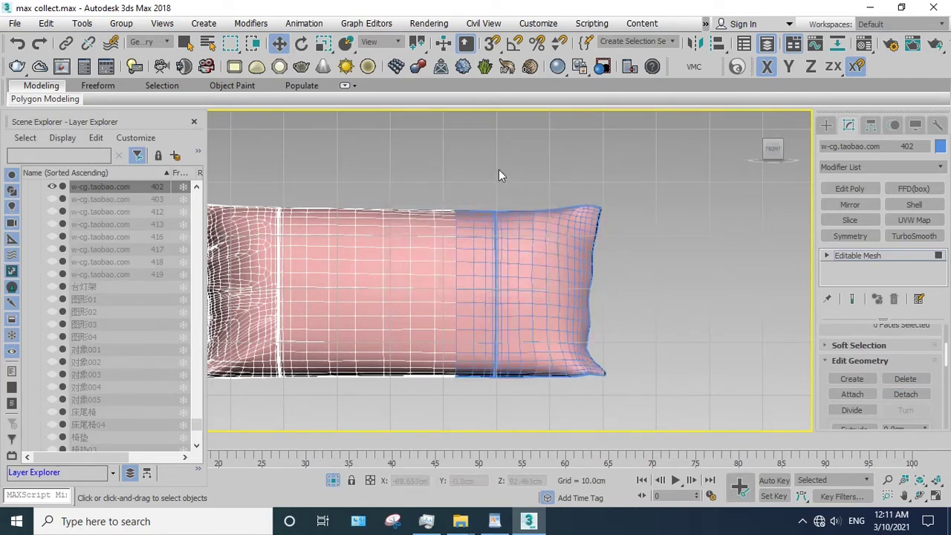
left_click_drag(392, 387, 393, 387)
left_click(900, 394)
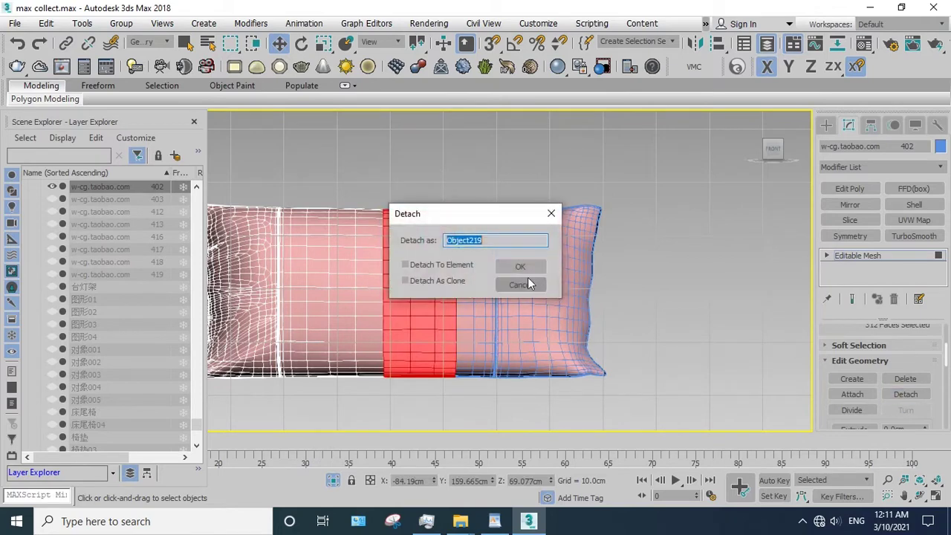
left_click(526, 269)
- Detach the next band and the remaining left-end faces as separate objects
left_click_drag(318, 377, 321, 381)
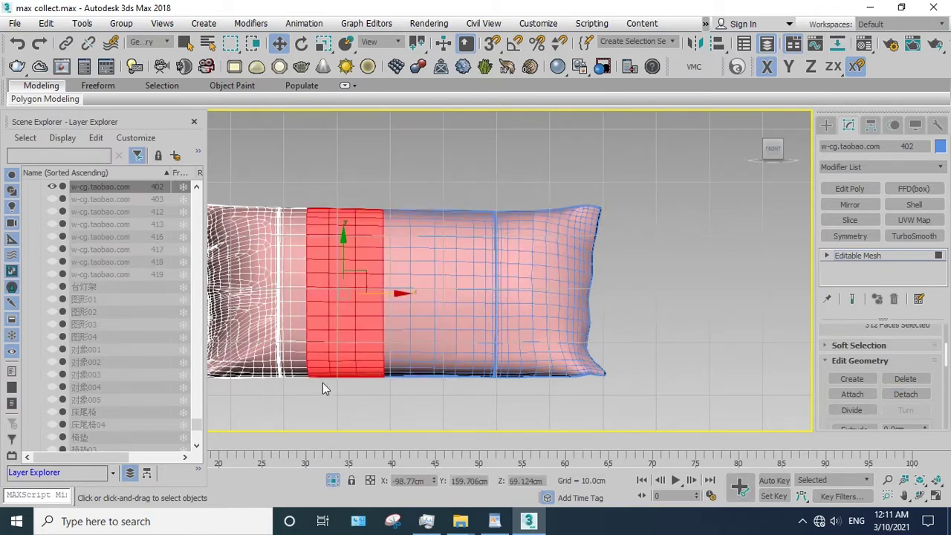
left_click(905, 395)
left_click(520, 267)
scroll(510, 347, "down", 2)
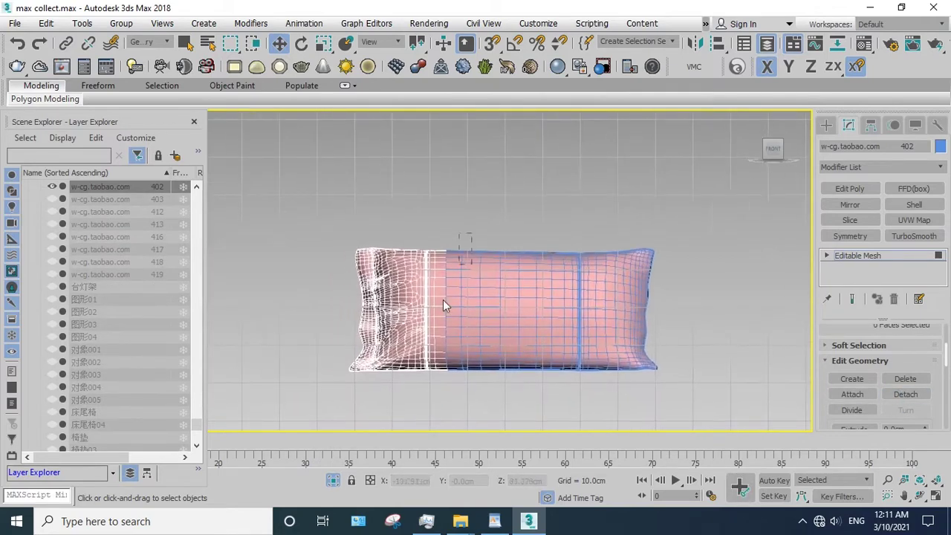
left_click_drag(472, 234, 408, 391)
left_click(904, 394)
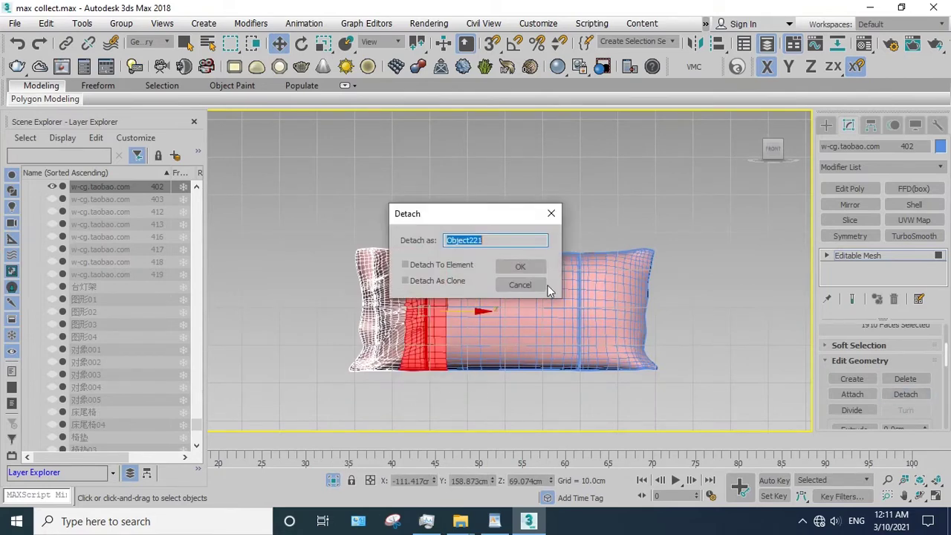
left_click(520, 260)
- Exit face editing, select pieces Object217–Object221, and end isolation to show the full scene
left_click(853, 254)
left_click(693, 230)
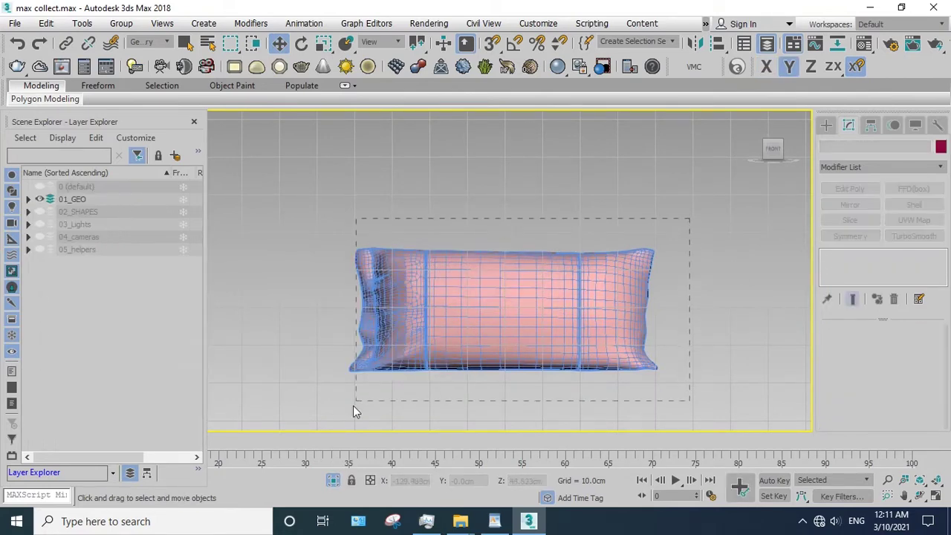
left_click_drag(353, 406, 333, 457)
left_click(335, 480)
- Select the black-and-white pillow and isolate it
right_click(505, 293)
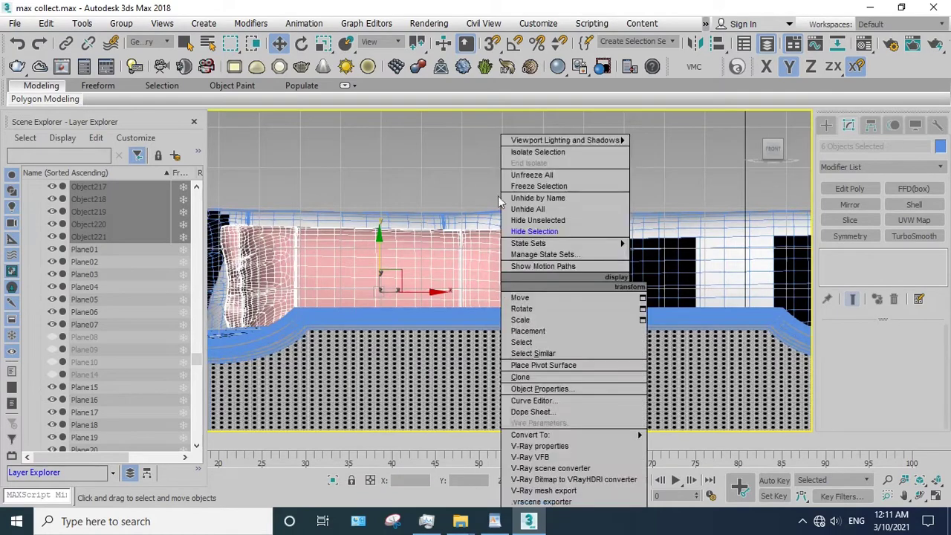
left_click(415, 297)
middle_click_drag(414, 297, 428, 327)
left_click(443, 293)
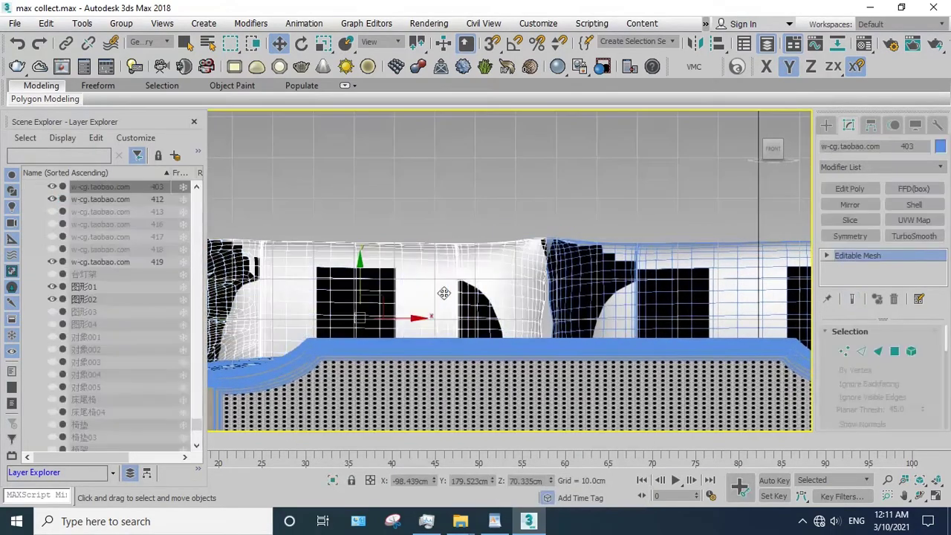
left_click(334, 480)
scroll(492, 330, "down", 2)
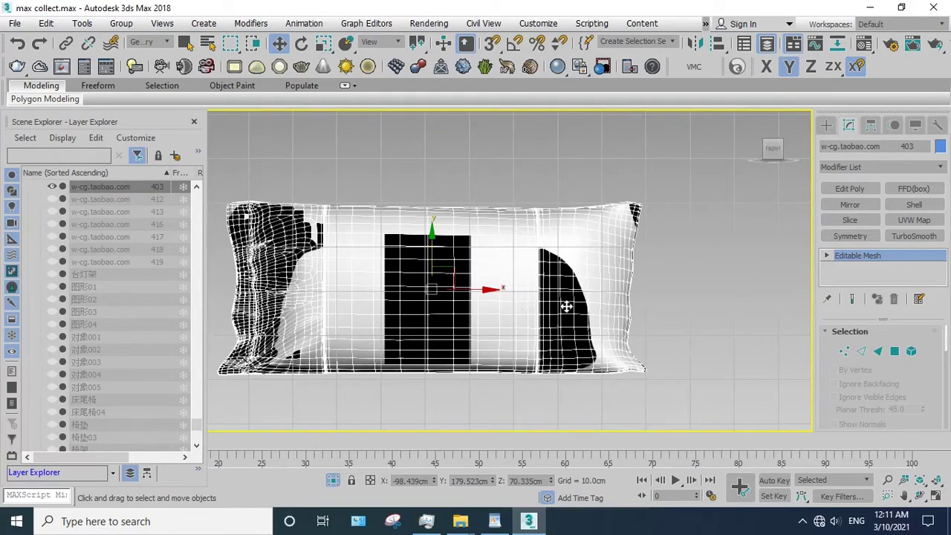
scroll(567, 307, "down", 2)
scroll(606, 308, "up", 8)
- Orbit around the isolated pillow to inspect it, then return to the front view
left_click(920, 480)
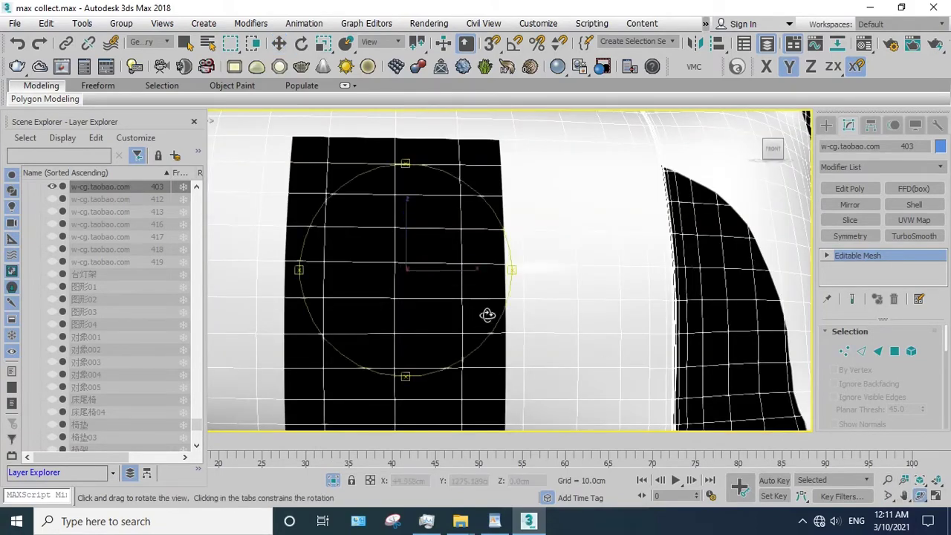
scroll(487, 315, "down", 5)
scroll(446, 318, "down", 3)
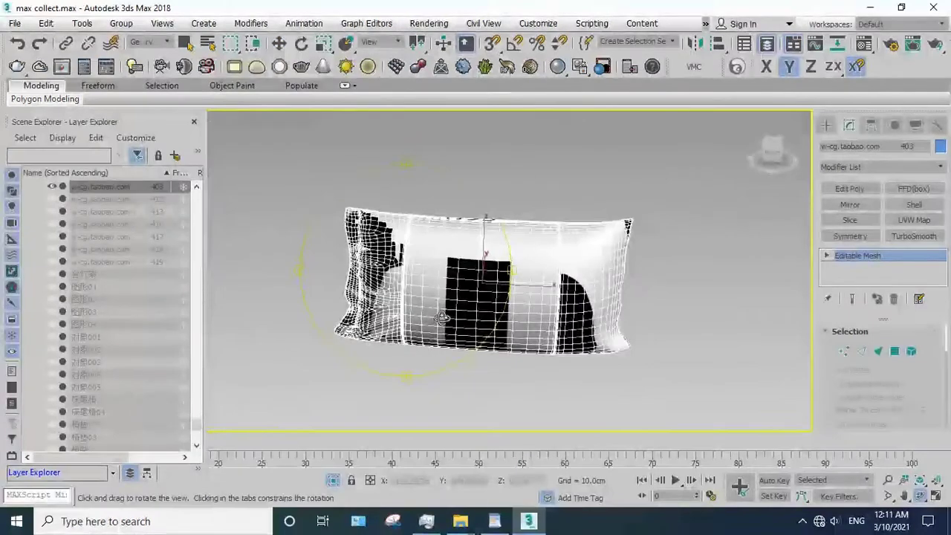
left_click_drag(442, 318, 473, 272)
key("f")
key("w")
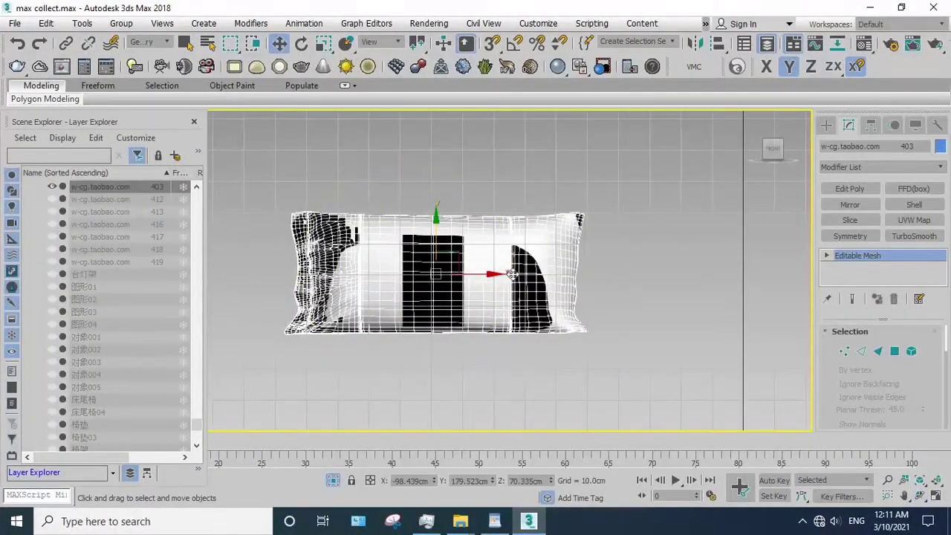
- In Polygon mode, detach the pillow's right-end faces as a new object
key("4")
left_click_drag(550, 333, 549, 334)
scroll(543, 327, "up", 3)
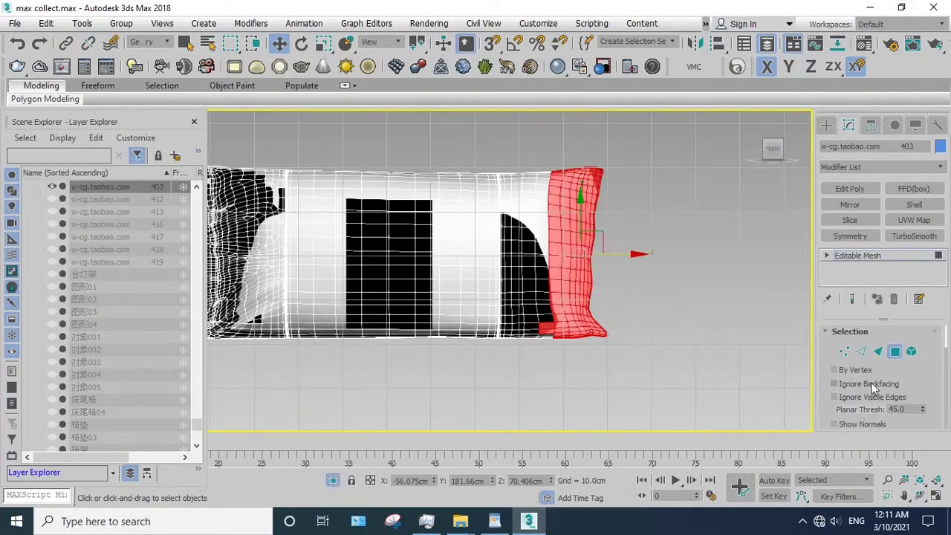
left_click_drag(917, 377, 938, 213)
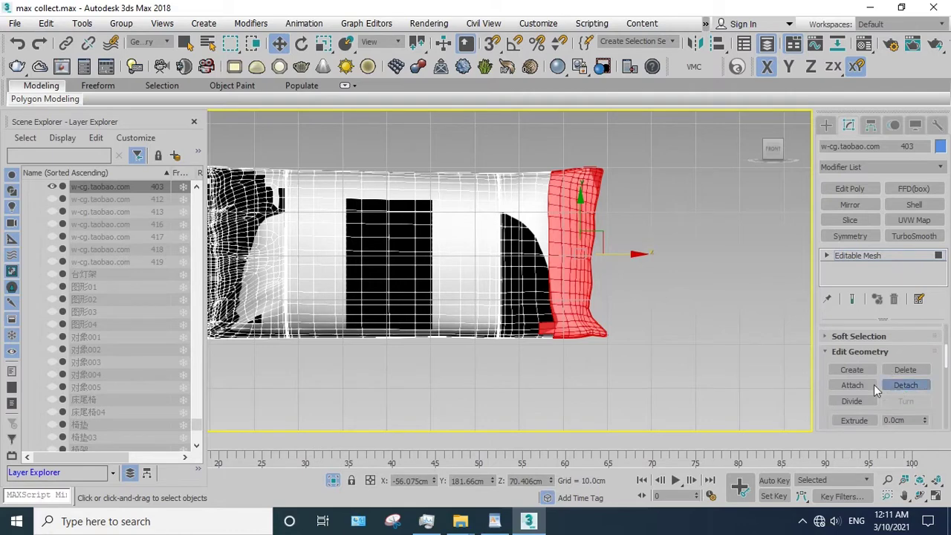
left_click(881, 385)
left_click(519, 265)
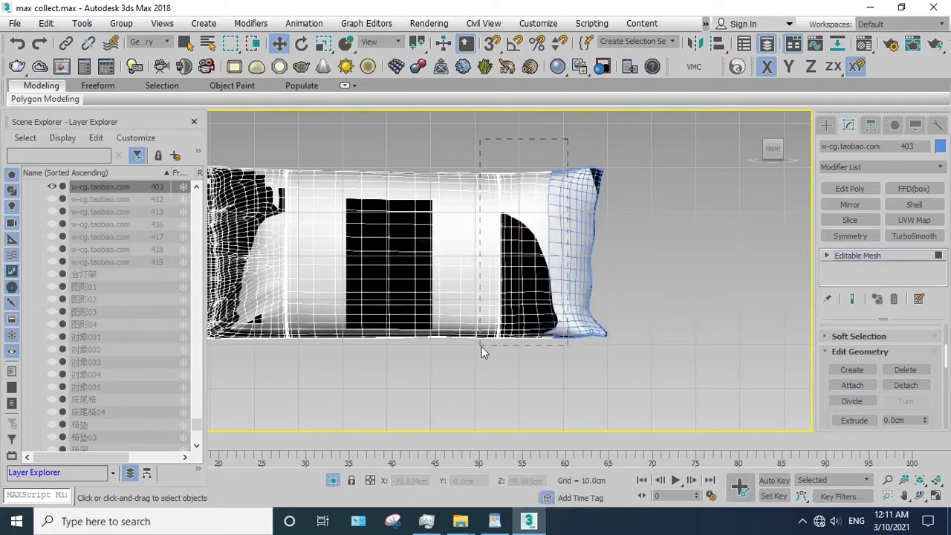
- Detach the next band leftward and the middle band as separate objects
left_click_drag(482, 347, 482, 346)
left_click(893, 384)
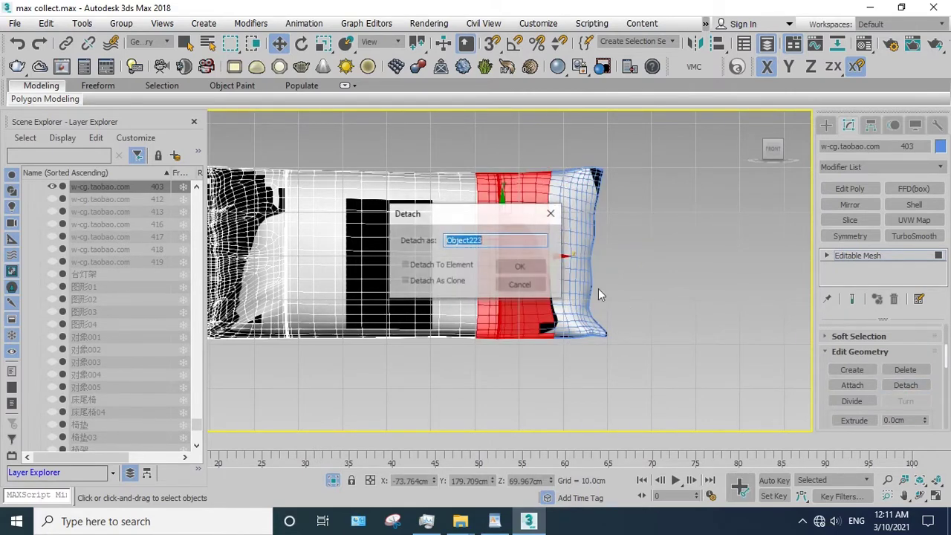
left_click(520, 267)
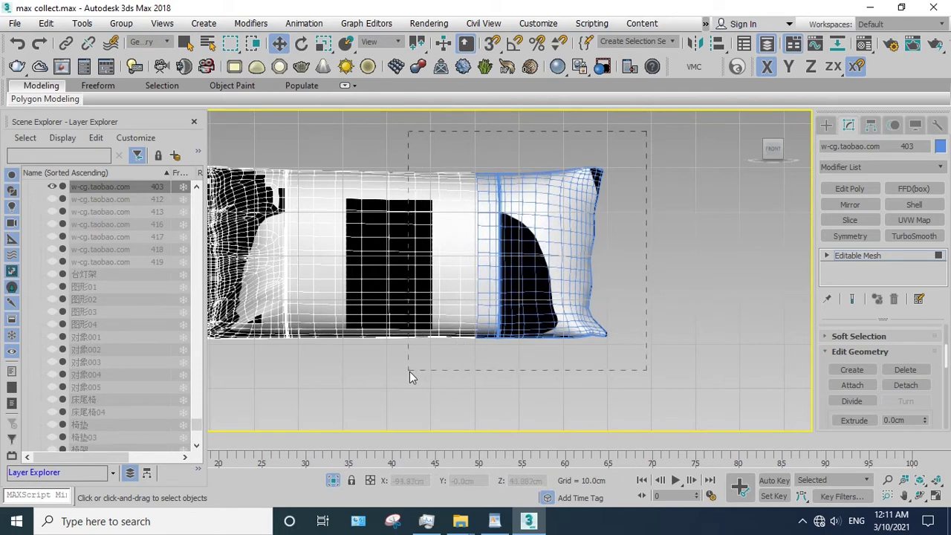
left_click_drag(448, 359, 410, 372)
left_click(906, 385)
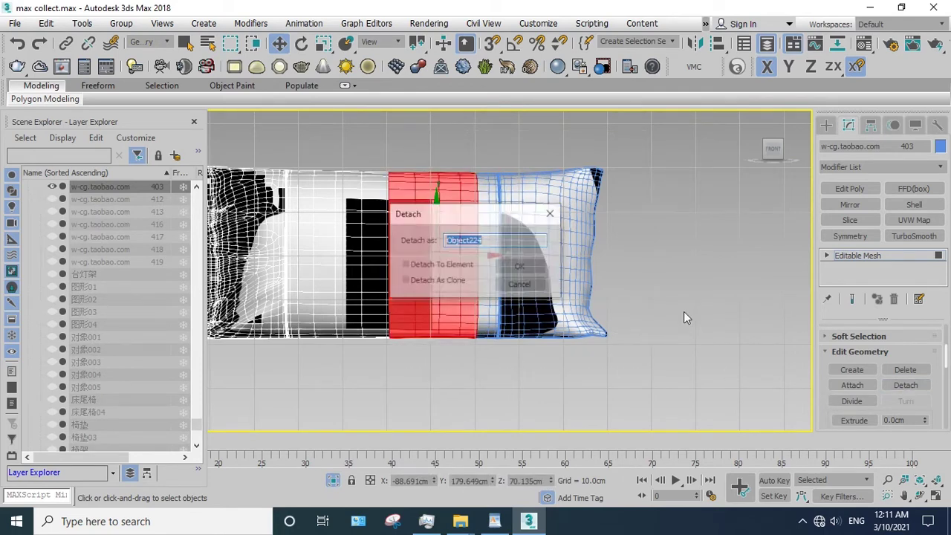
left_click(520, 268)
- Detach the band left of the middle and the remaining left-end faces as separate objects
middle_click_drag(516, 149, 574, 160)
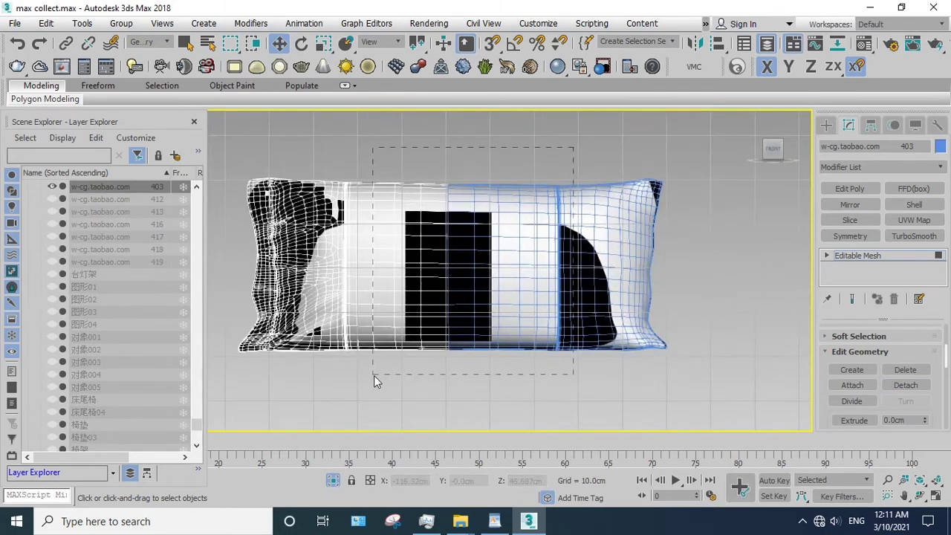
left_click_drag(369, 374, 374, 375)
left_click(896, 385)
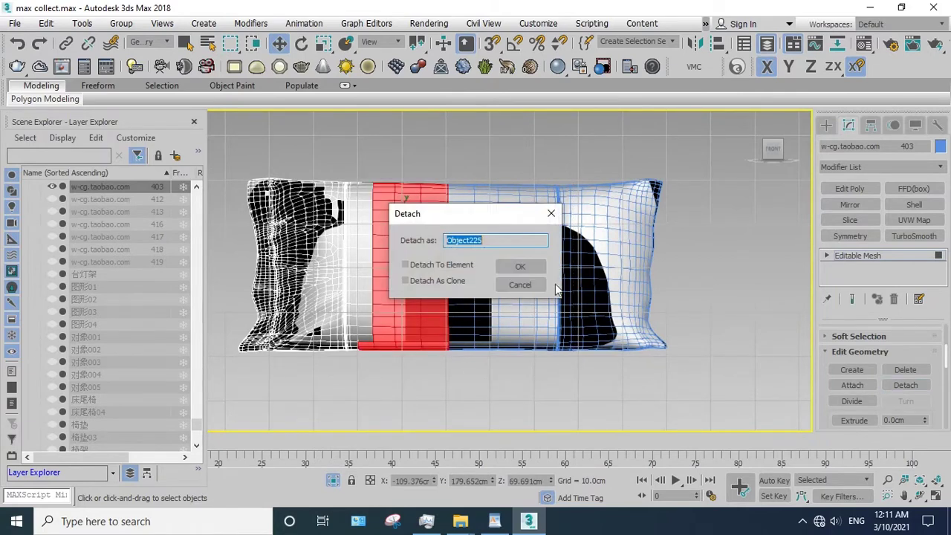
left_click(521, 268)
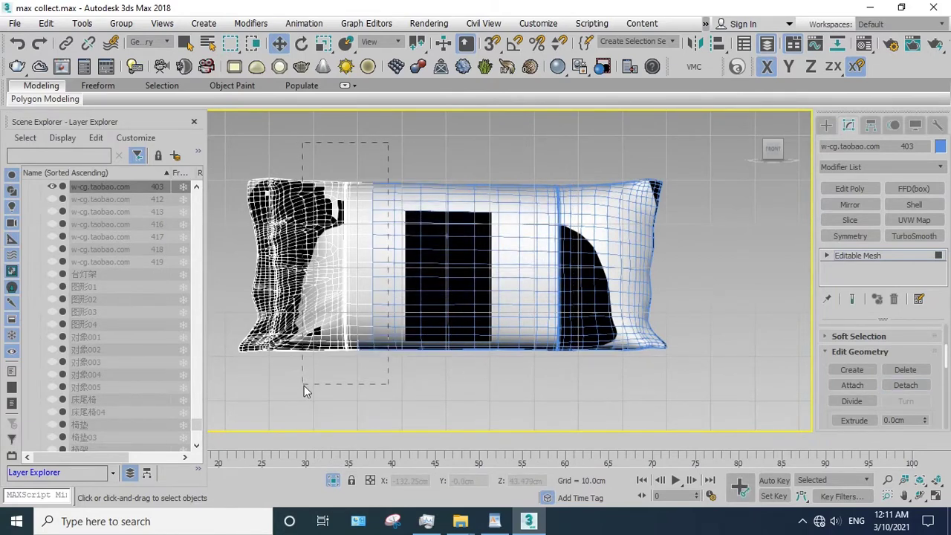
left_click_drag(293, 381, 304, 386)
left_click(904, 385)
left_click(518, 268)
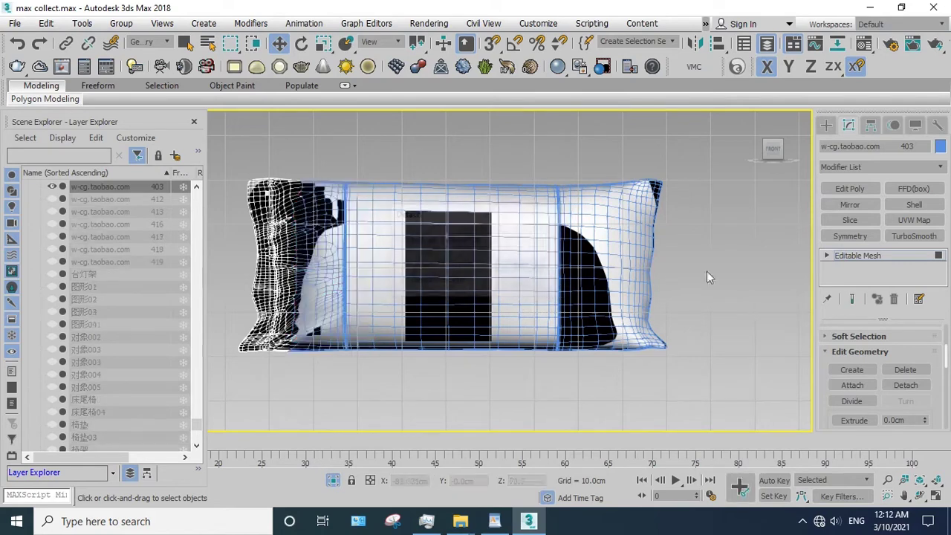
- Exit Polygon mode, select pieces Object222–Object226, and end isolation to show the full scene
left_click(877, 255)
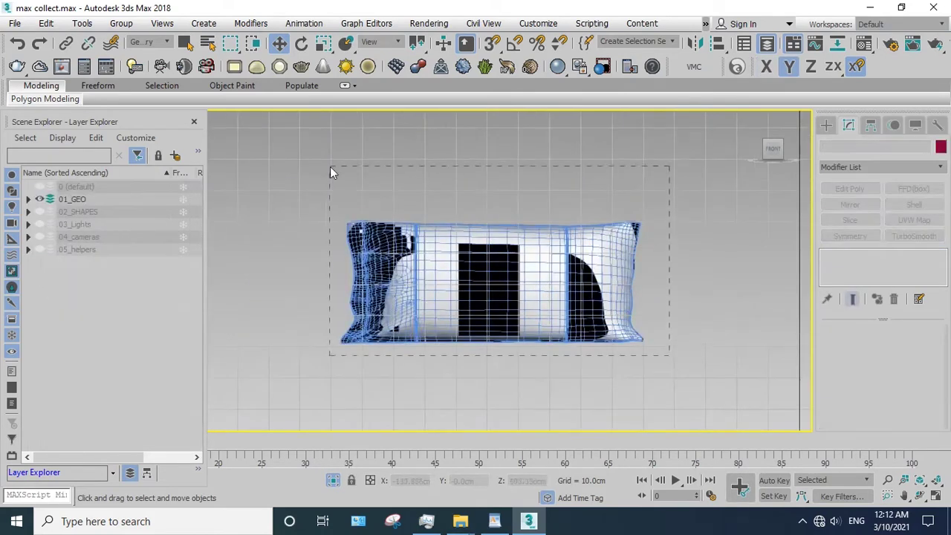
left_click_drag(332, 172, 310, 417)
left_click(331, 481)
- Isolate the pillow mesh and switch to Polygon sub-object level
right_click(548, 278)
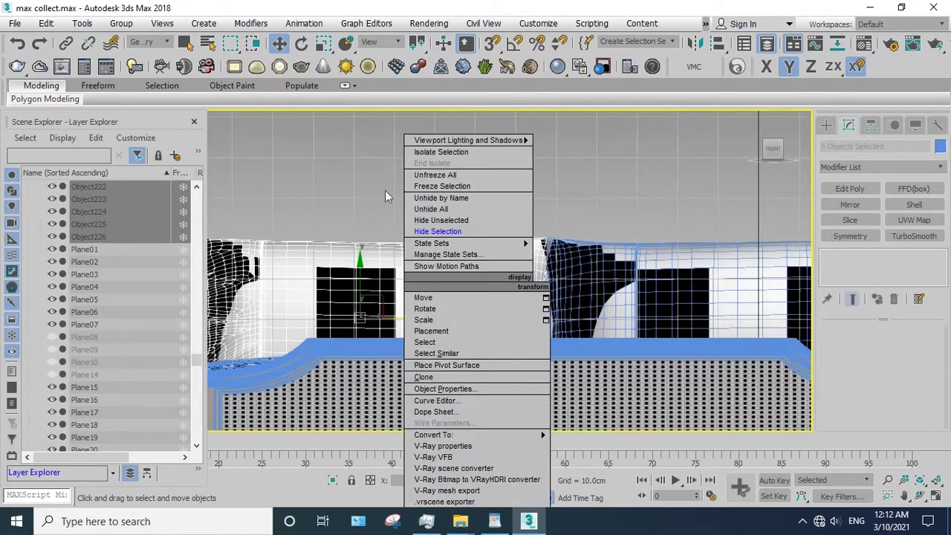
left_click(439, 270)
scroll(565, 283, "up", 2)
left_click(566, 285)
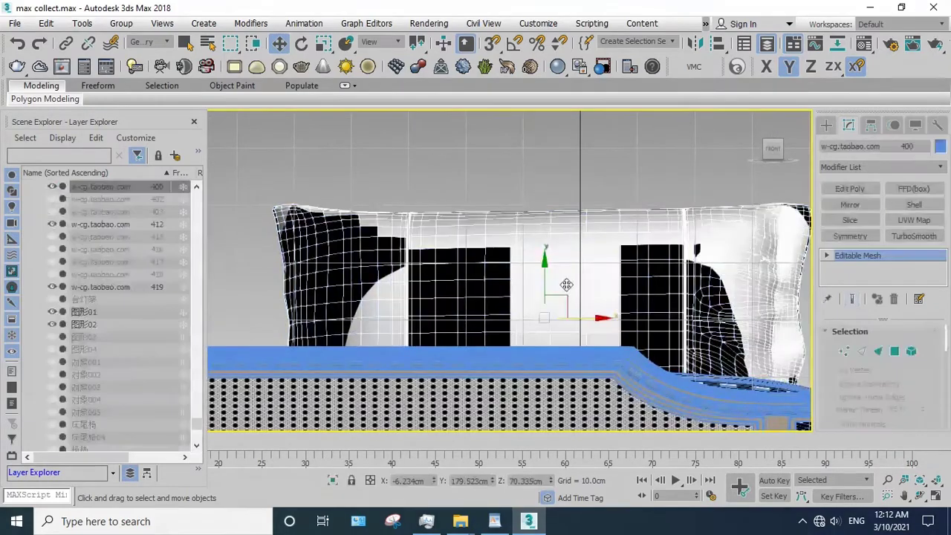
left_click(332, 480)
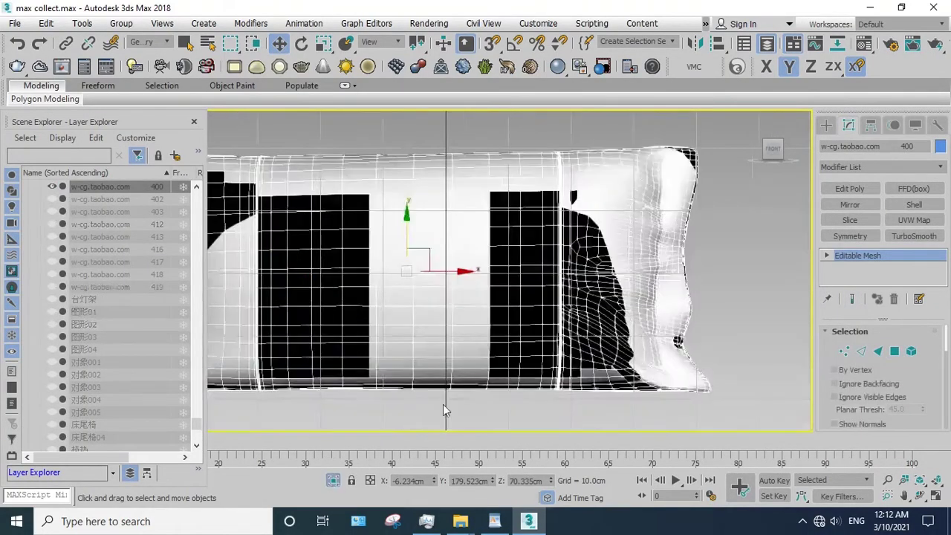
key("4")
- Detach the band of polygons at the pillow's right end as a new object
left_click_drag(567, 385, 566, 382)
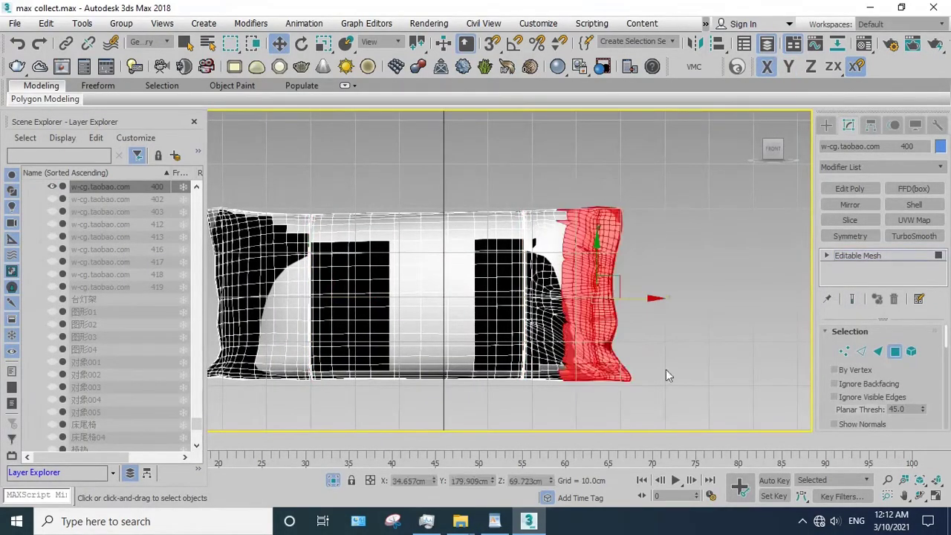
left_click_drag(901, 380, 910, 245)
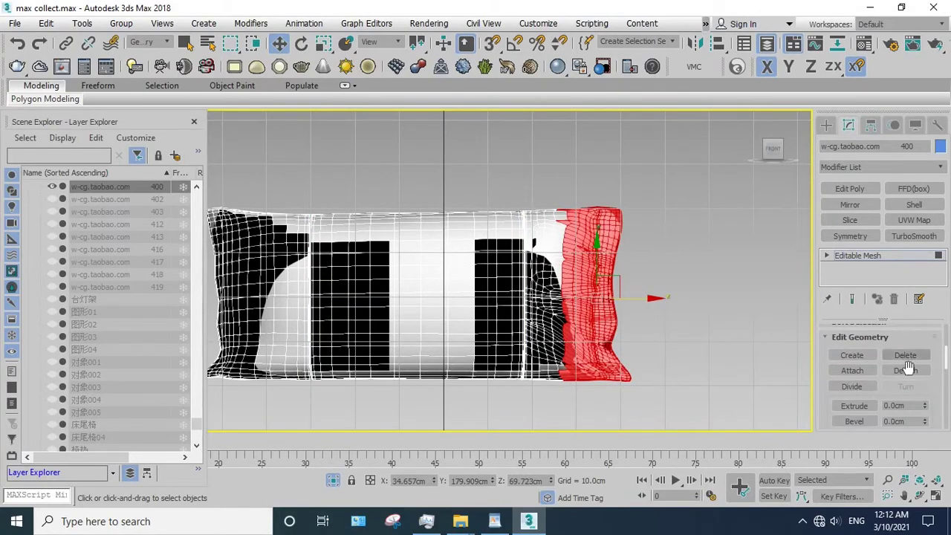
left_click(905, 370)
left_click(520, 267)
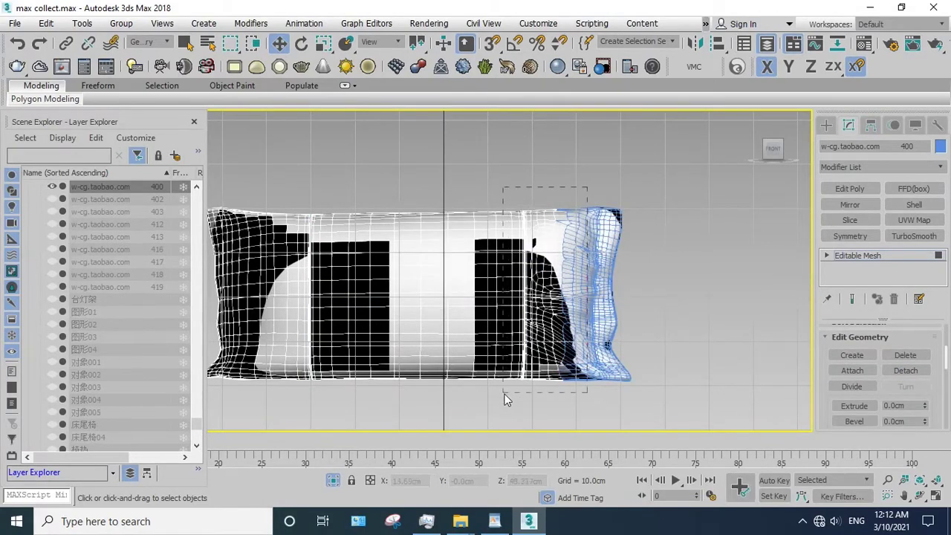
- Detach the next two vertical bands toward the pillow centre as separate objects
left_click_drag(505, 400, 559, 388)
left_click(905, 370)
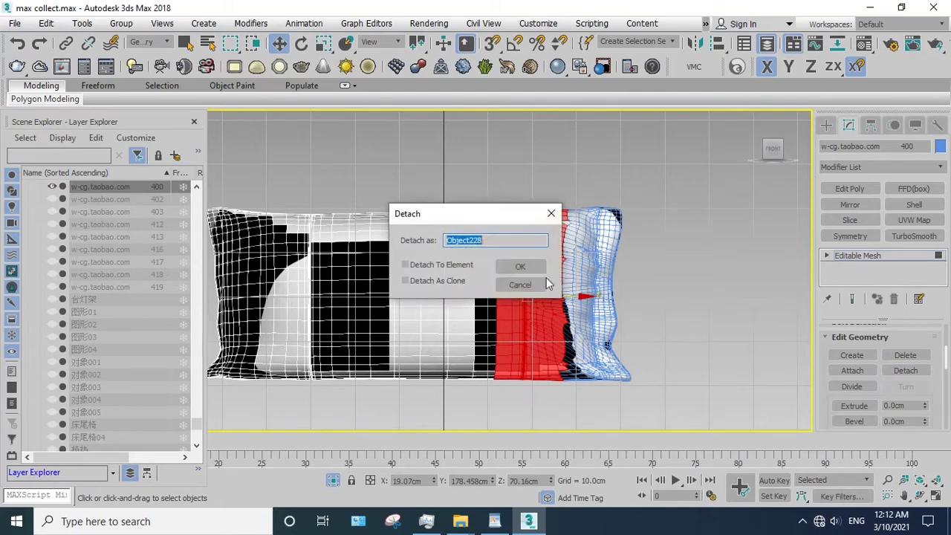
left_click(520, 266)
left_click_drag(497, 177, 421, 409)
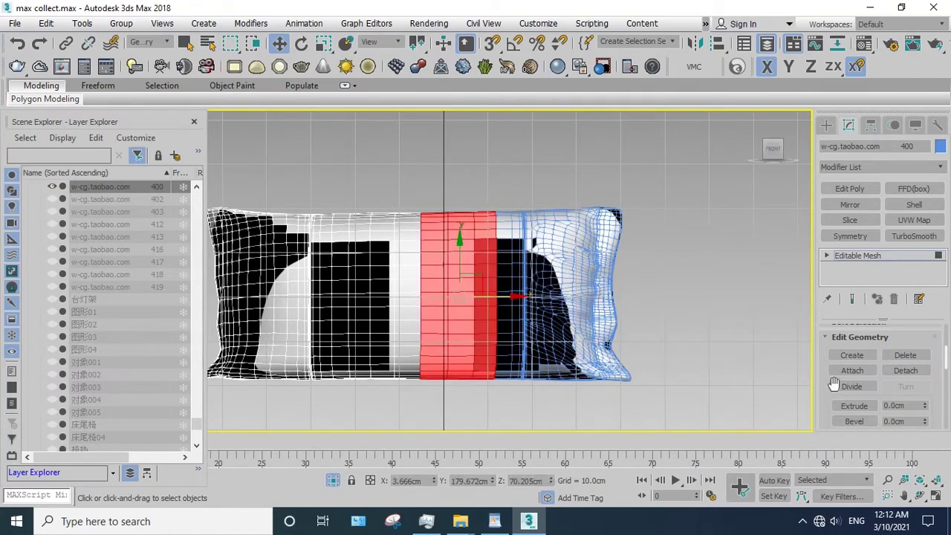
left_click(905, 370)
left_click(521, 267)
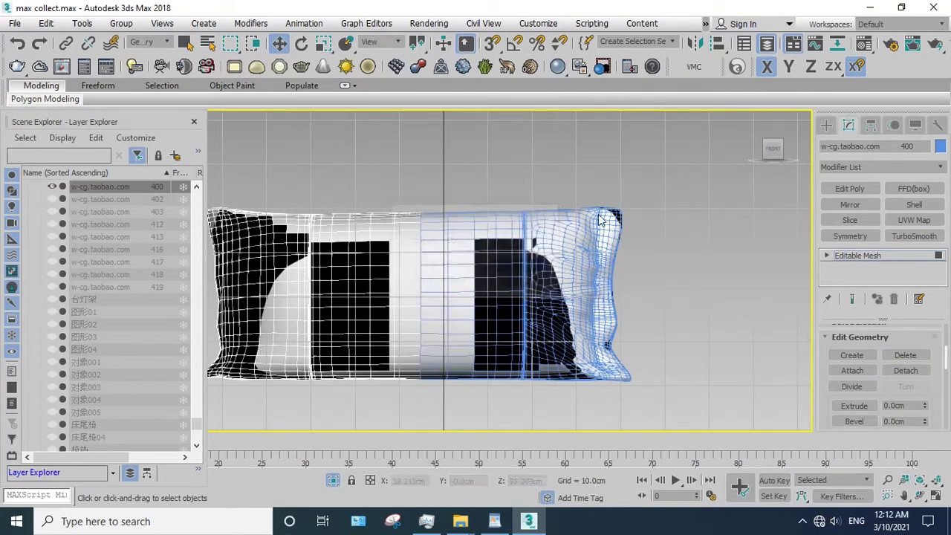
- Detach the band left of centre and the next band toward the left end
left_click_drag(669, 155, 430, 355)
left_click_drag(359, 397, 356, 399)
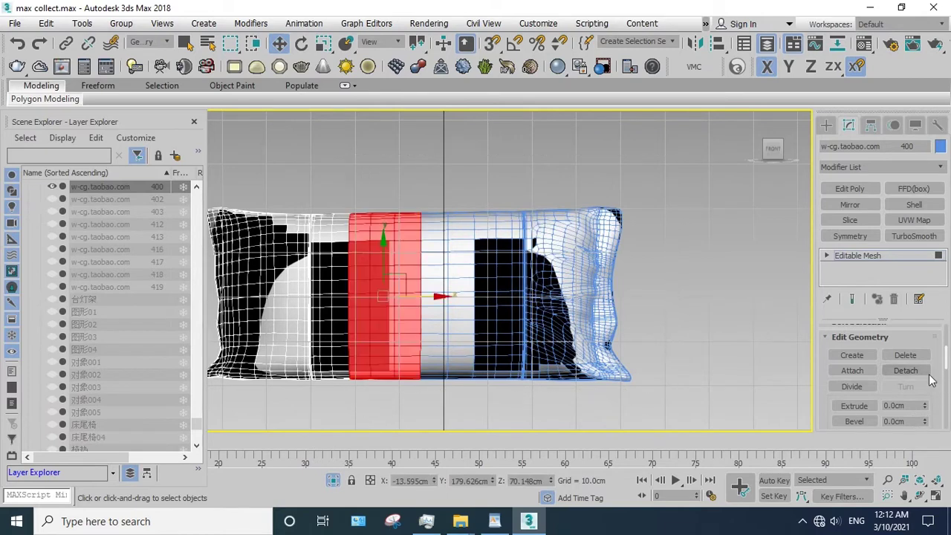
left_click(905, 371)
left_click(530, 272)
left_click_drag(692, 157, 297, 424)
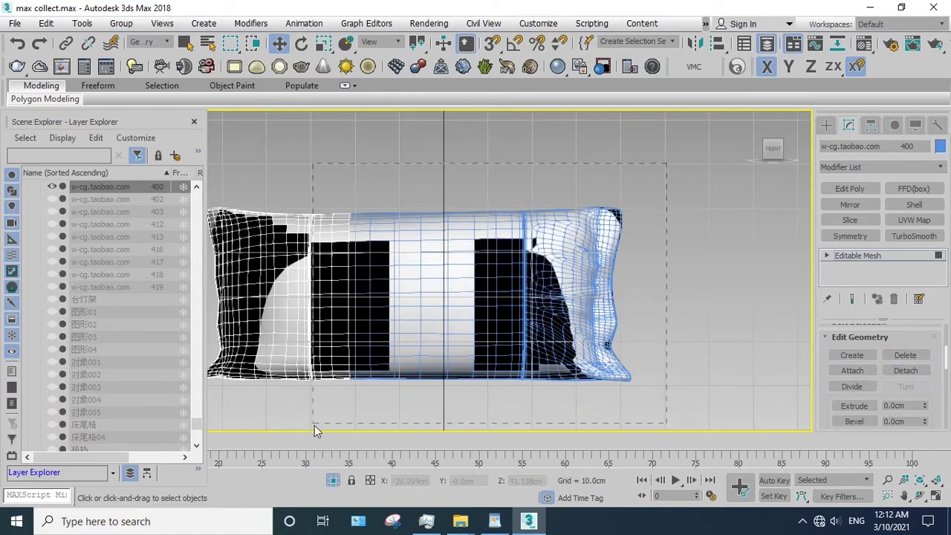
left_click(905, 370)
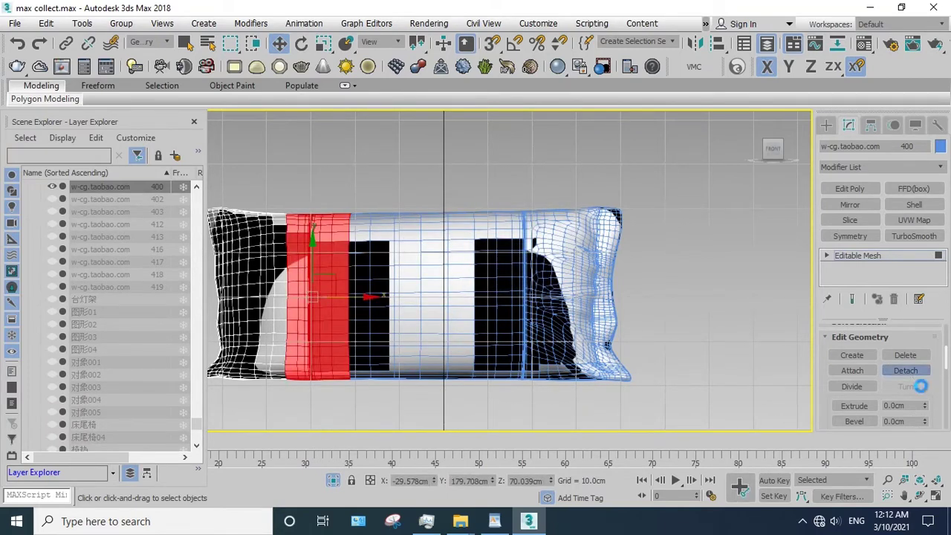
left_click(524, 267)
- Select the narrow left-end band, exit Polygon mode, and select all detached pillow pieces
left_click_drag(385, 172, 252, 349)
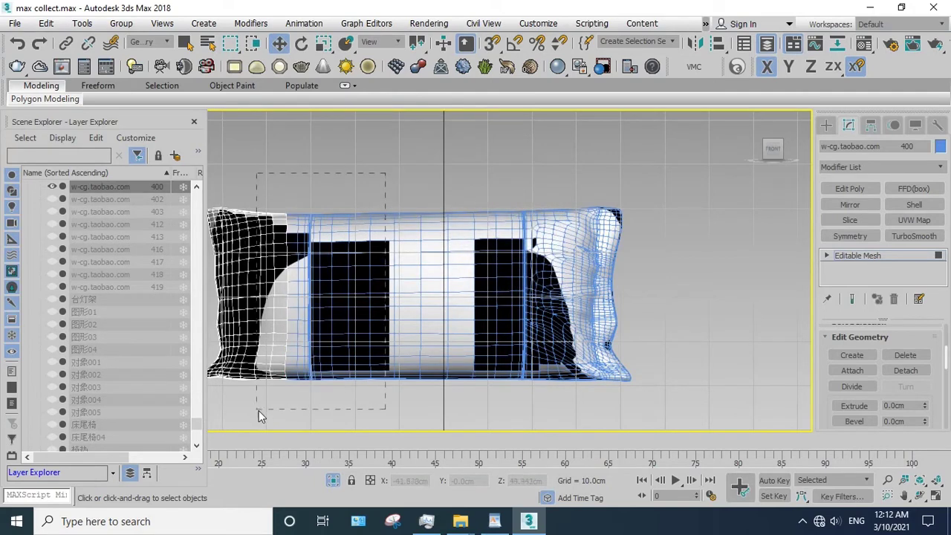
left_click_drag(259, 416, 289, 419)
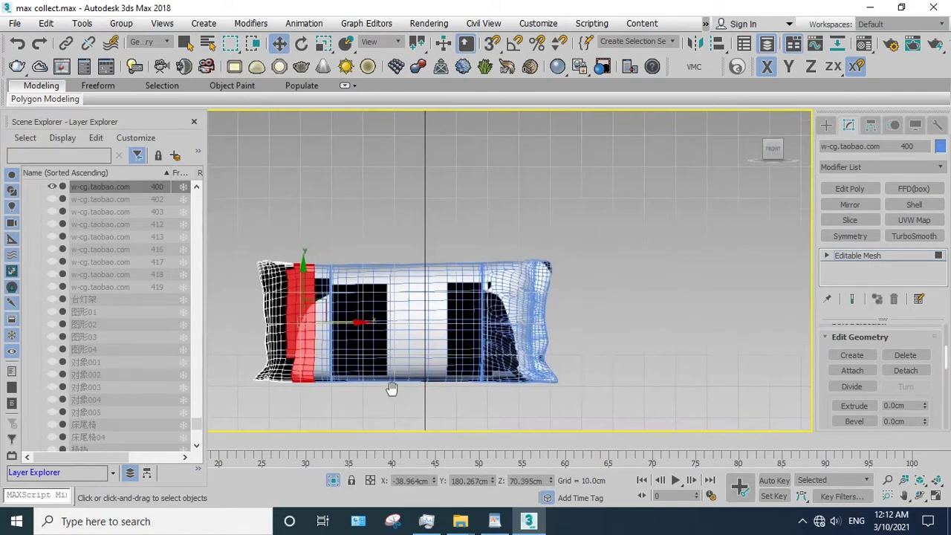
scroll(391, 388, "down", 3)
left_click(880, 258)
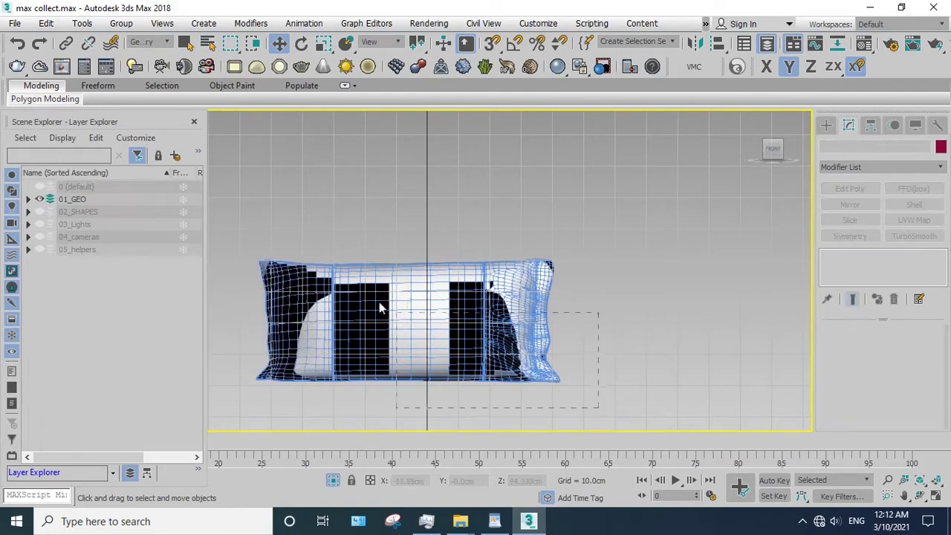
left_click_drag(558, 414, 398, 329)
- Restore the full scene, hide the detached pillow pieces, and select headboard panel 02
left_click(333, 480)
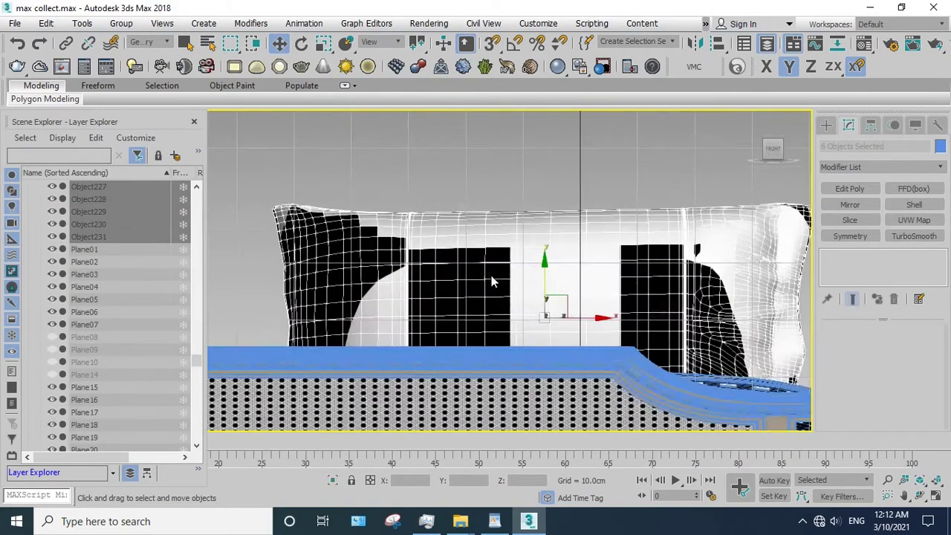
right_click(491, 275)
left_click(525, 221)
scroll(520, 245, "down", 2)
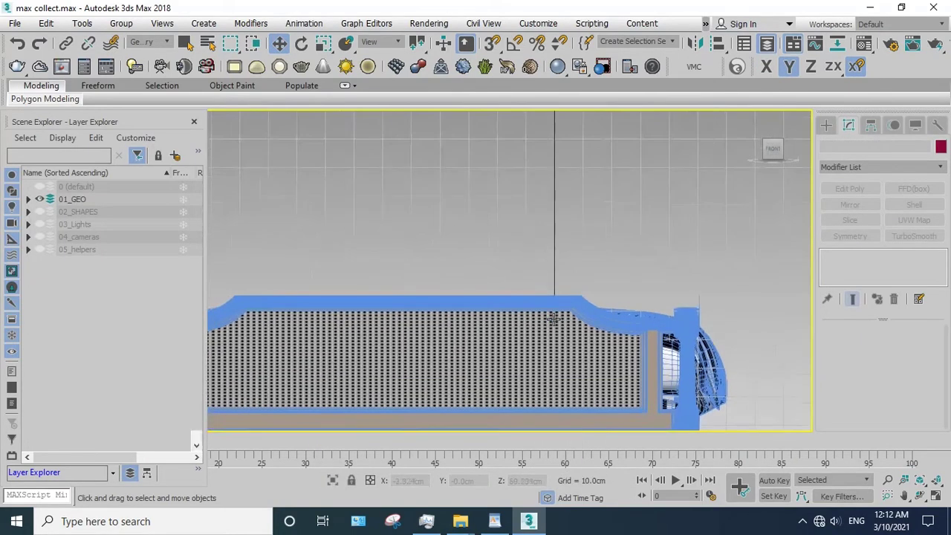
left_click(553, 320)
mouse_move(554, 320)
middle_mouse_down("alt")
mouse_move(437, 317)
mouse_move(468, 339)
mouse_move(631, 336)
mouse_move(563, 276)
mouse_move(514, 301)
mouse_move(461, 282)
middle_mouse_up("alt")
- Isolate panel 02 with Alt+Q and center it in the Front view
key("w")
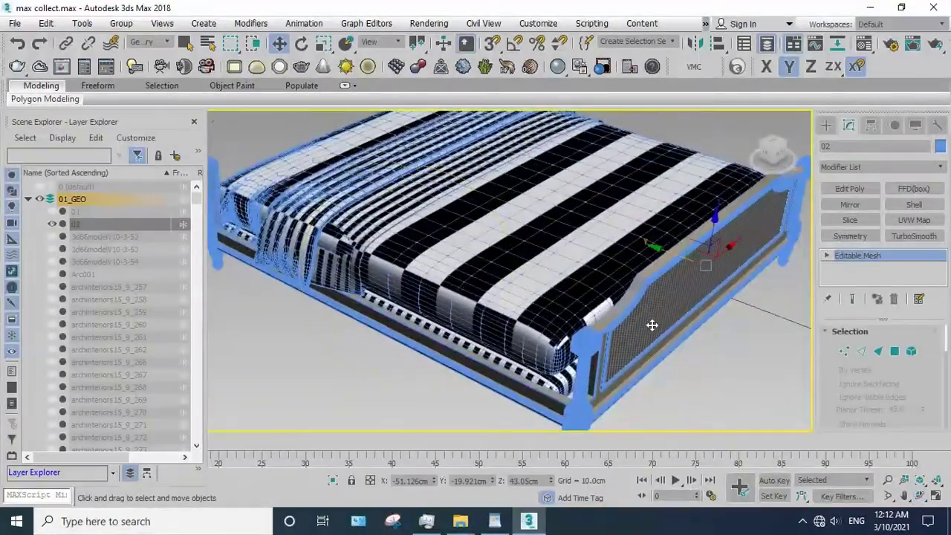
key("alt+q")
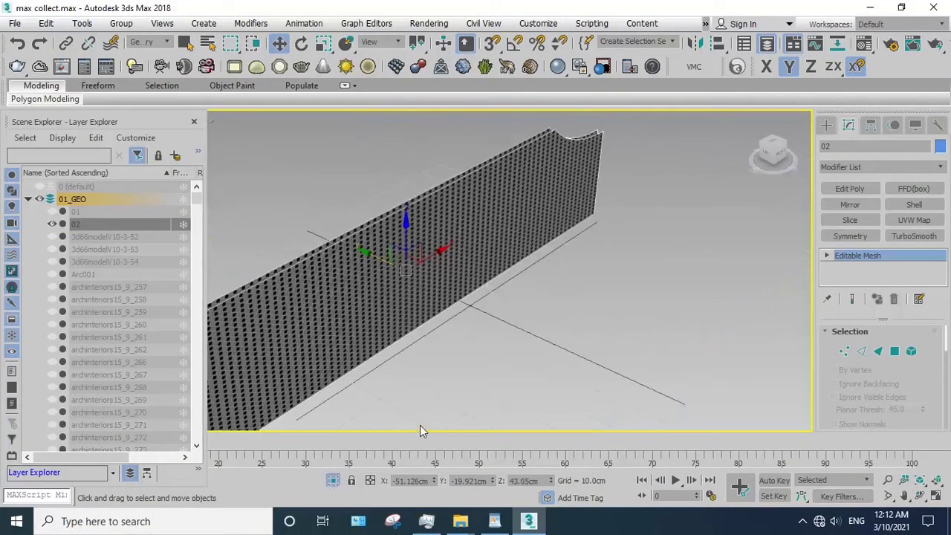
key("f")
middle_click_drag(431, 409, 463, 341)
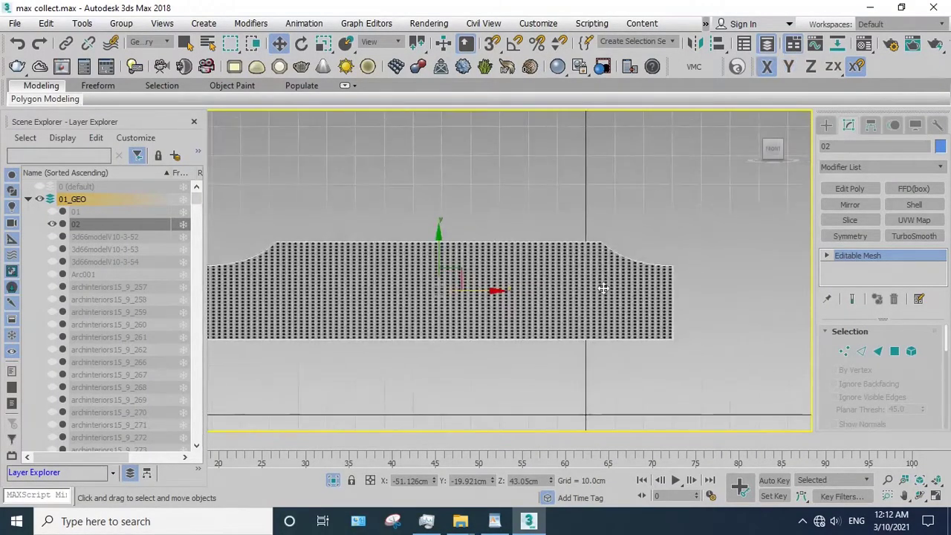
- Apply a Subdivide modifier to panel 02 from the Modifier List
left_click(938, 168)
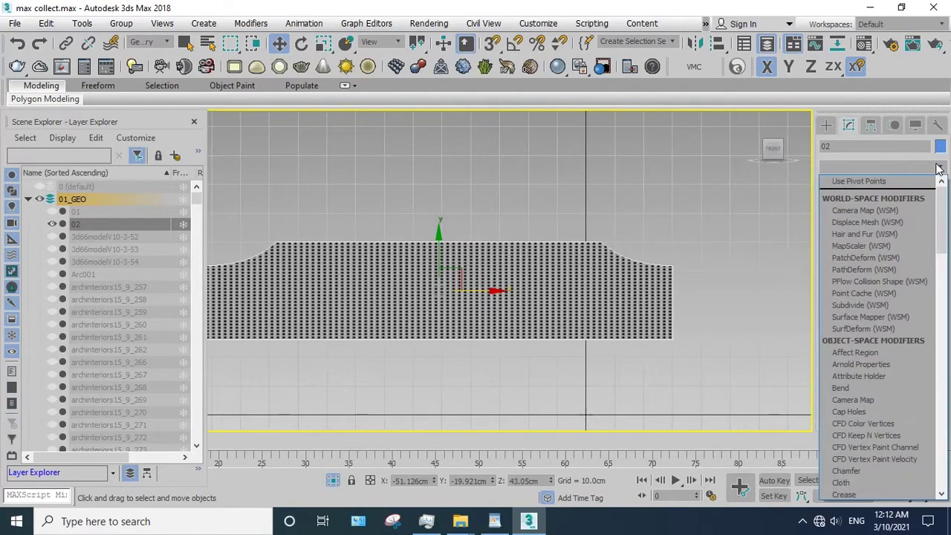
scroll(868, 239, "down", 3)
scroll(868, 245, "down", 1)
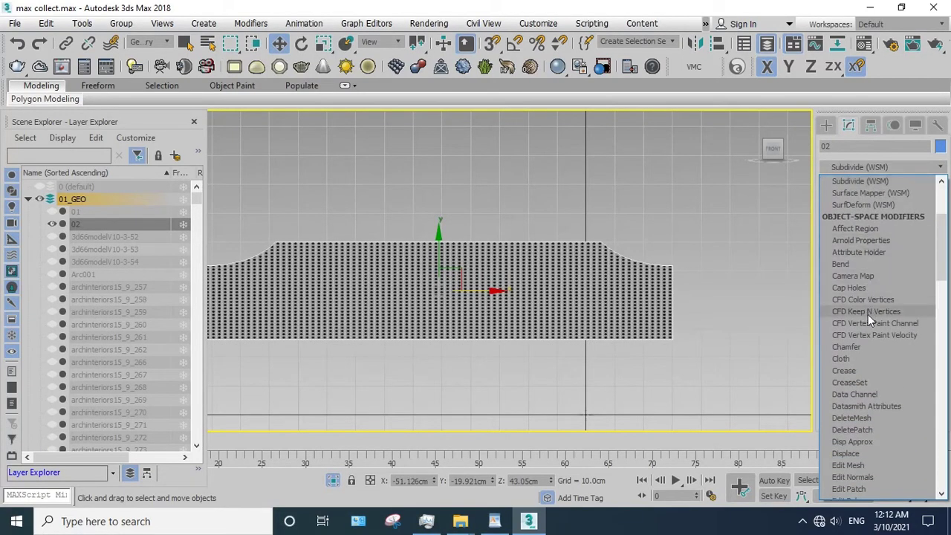
scroll(868, 314, "down", 10)
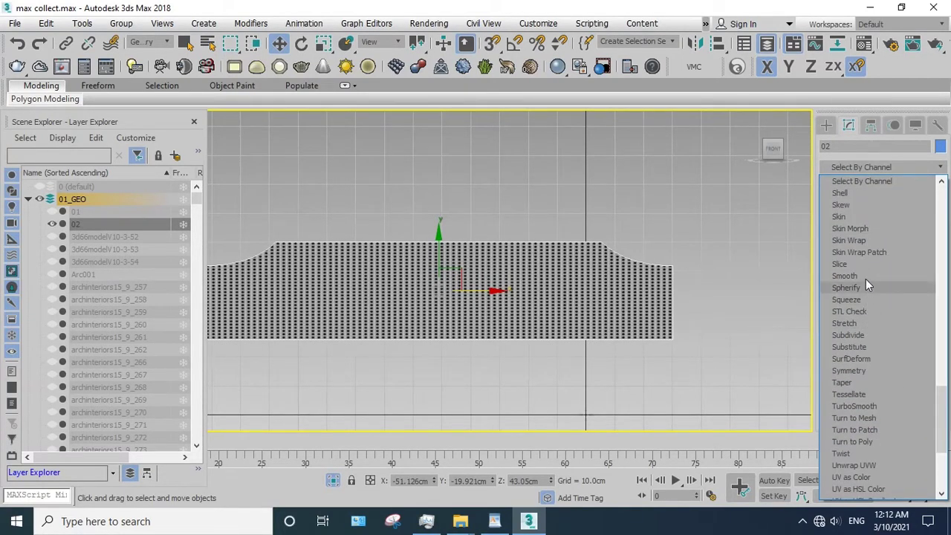
left_click(859, 333)
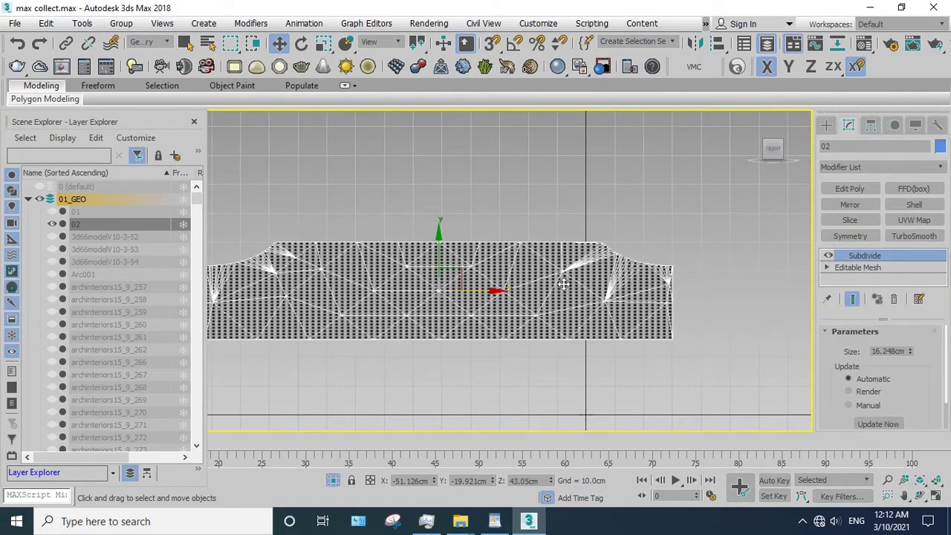
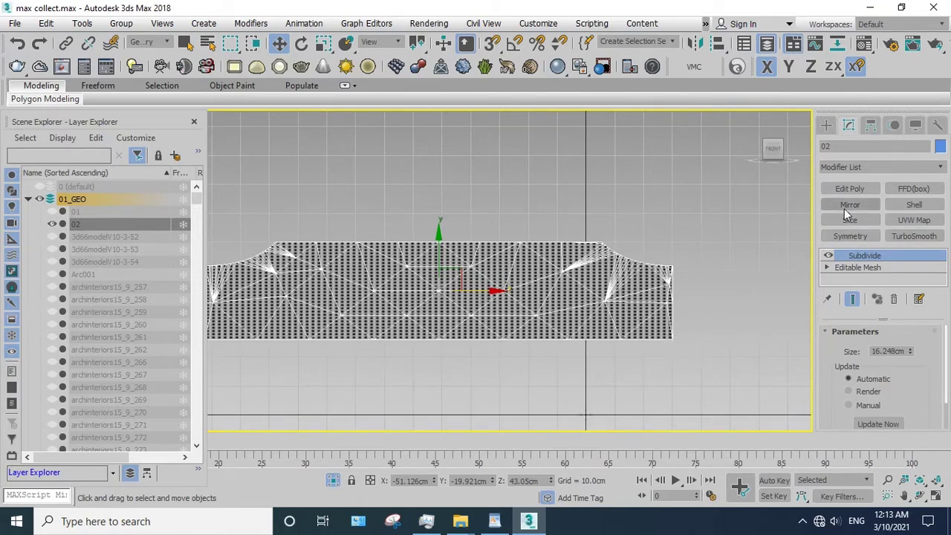
- Convert rail 02 to an editable mesh and detach its right-end faces as a new object
right_click(659, 237)
left_click(823, 388)
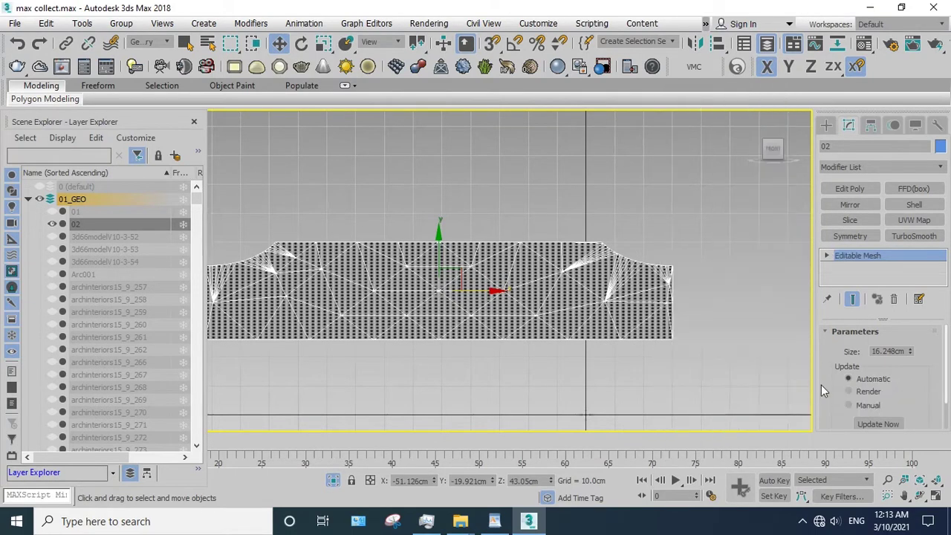
left_click_drag(637, 373, 637, 372)
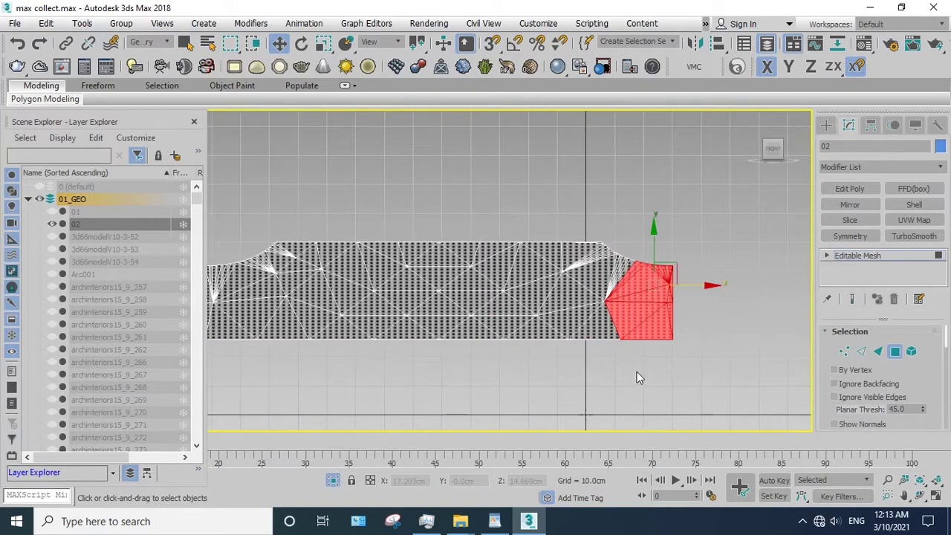
left_click_drag(615, 205, 617, 199)
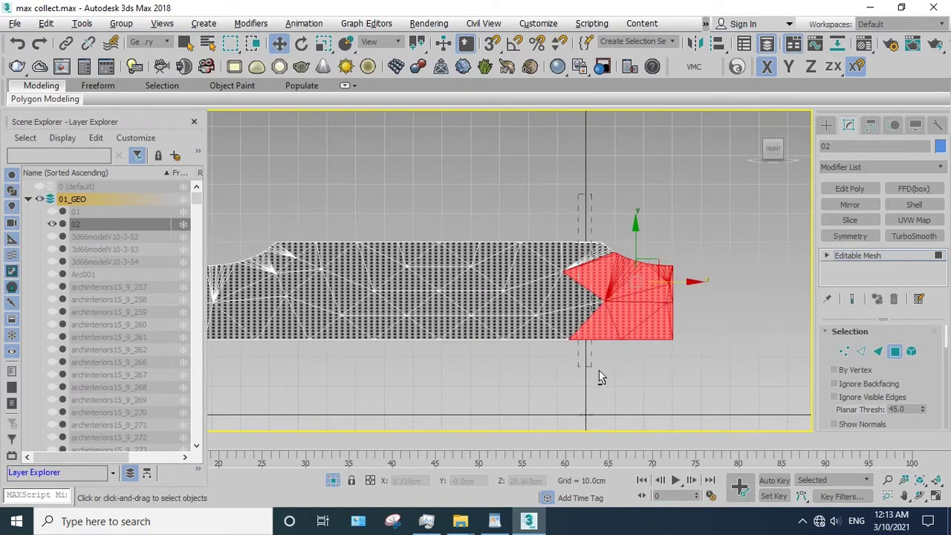
mouse_move(599, 378)
left_mouse_down()
mouse_move(950, 379)
mouse_move(926, 218)
left_mouse_up()
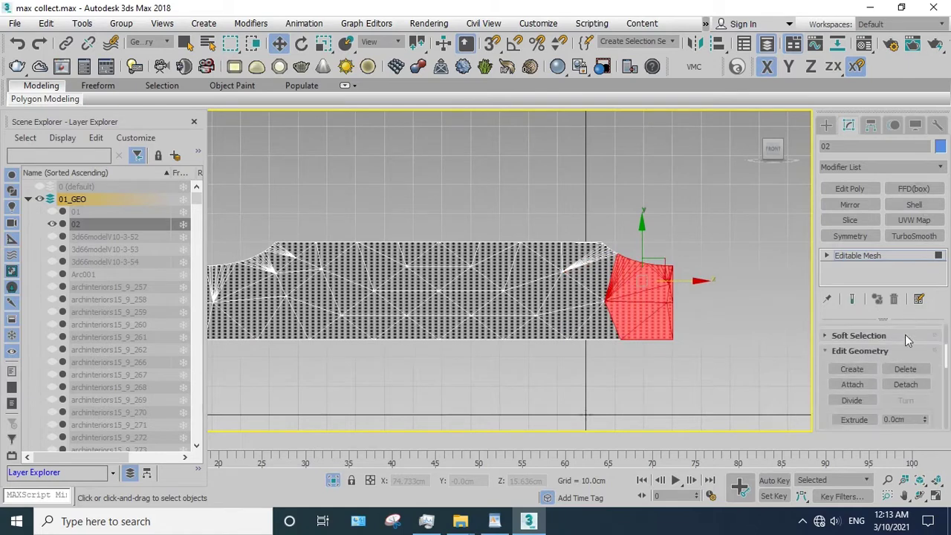
left_click(906, 384)
key("Return")
- Detach the next two face blocks to the left as separate objects
left_click_drag(672, 185, 584, 343)
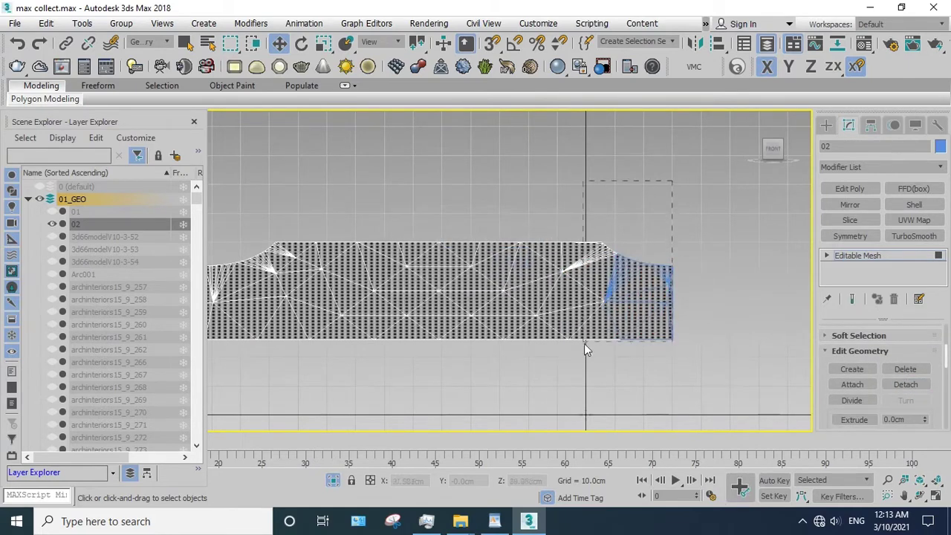
left_click(906, 384)
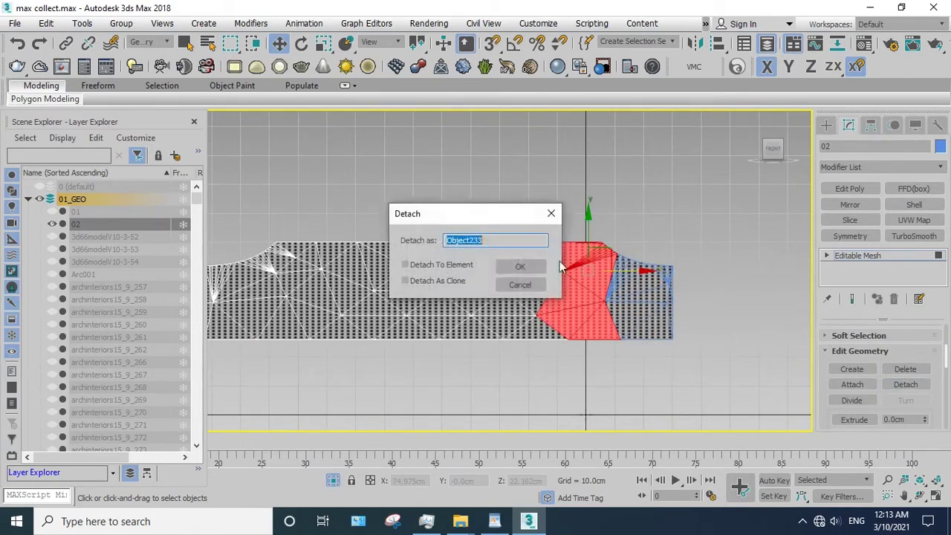
key("Return")
left_click_drag(562, 330, 529, 357)
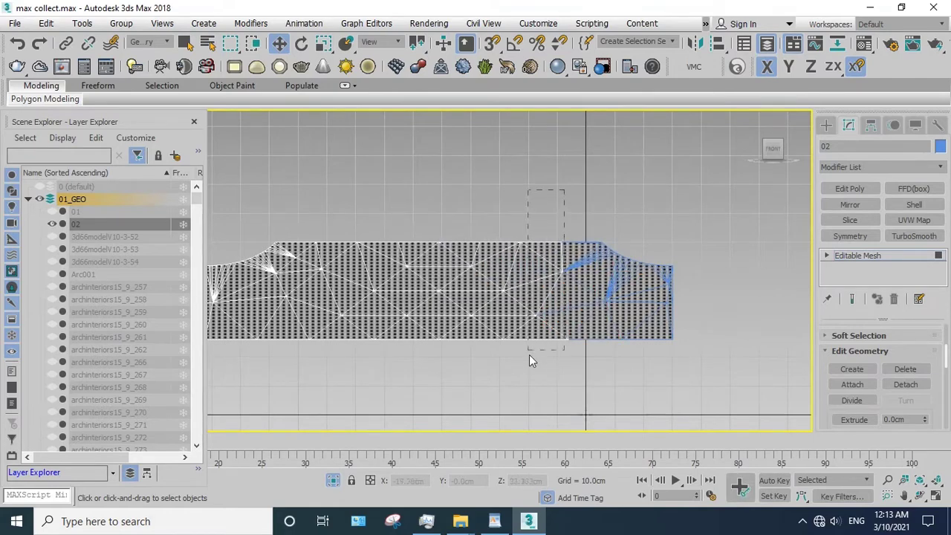
left_click(906, 384)
left_click(533, 266)
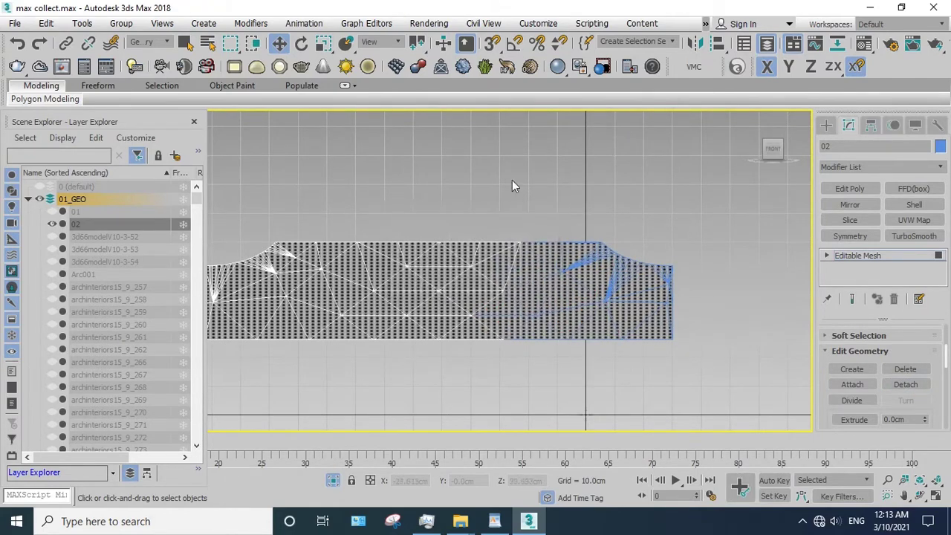
- Detach the middle faces and then the lower-left faces as separate objects
left_click_drag(474, 361, 476, 363)
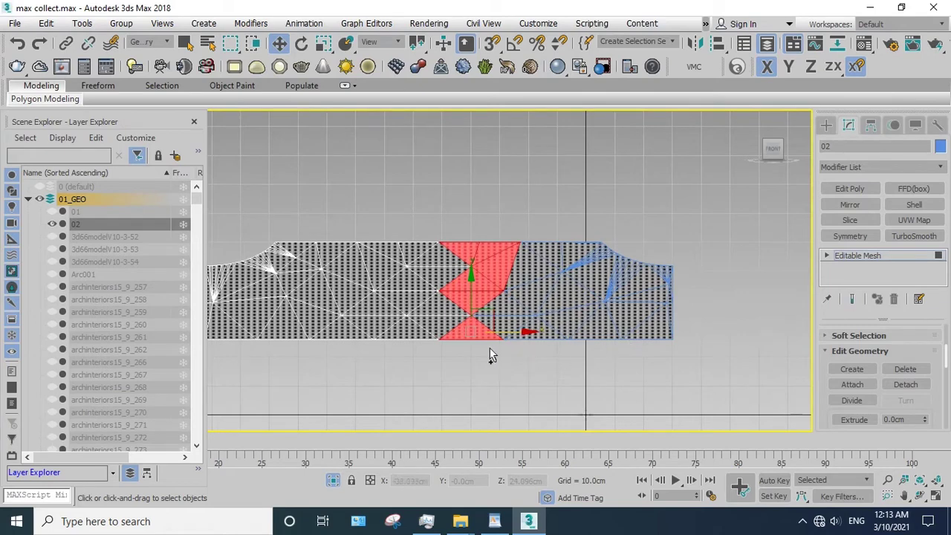
left_click(455, 327, "ctrl")
left_click(444, 309, "ctrl")
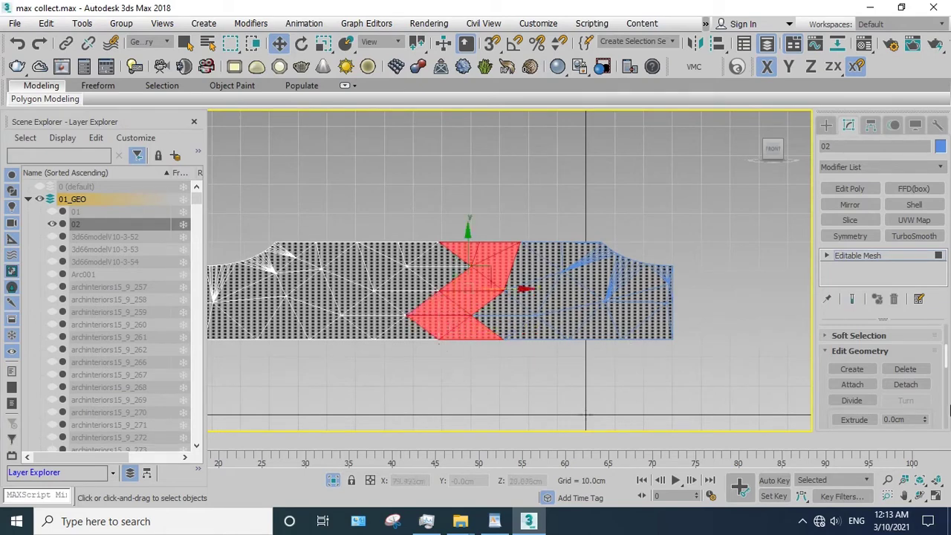
left_click(905, 384)
left_click(516, 266)
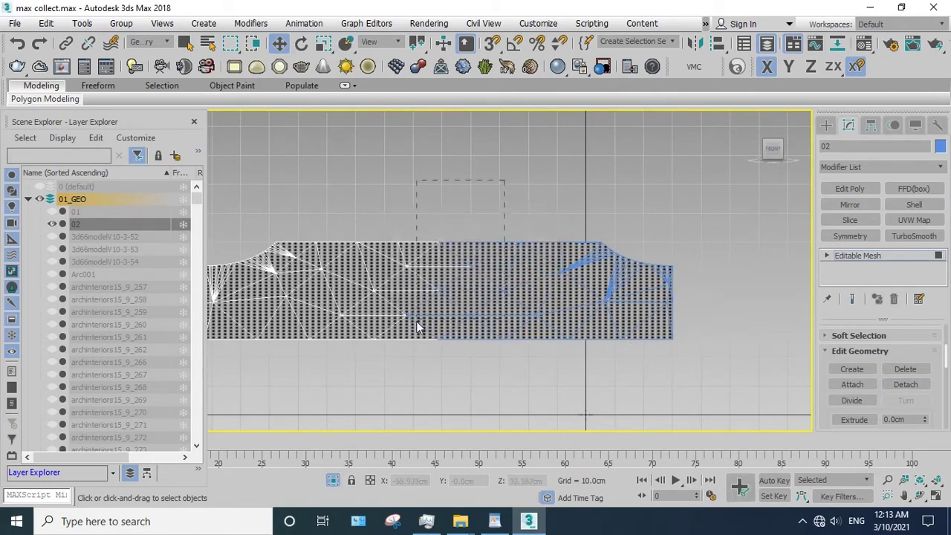
left_click_drag(510, 181, 411, 349)
left_click(905, 384)
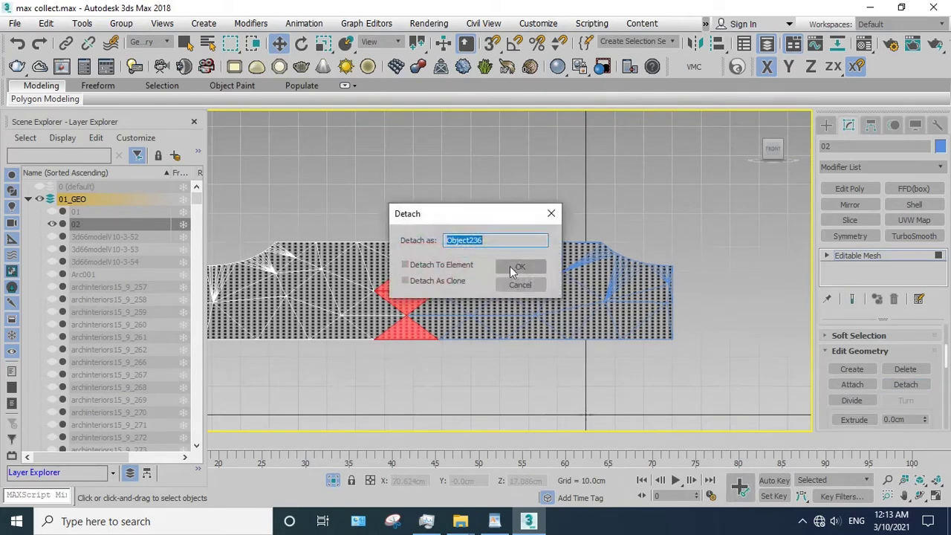
left_click(515, 267)
- Detach the last two blocks at the left end, then select all eight rail pieces
middle_click_drag(418, 304, 516, 296)
left_click_drag(434, 354, 433, 354)
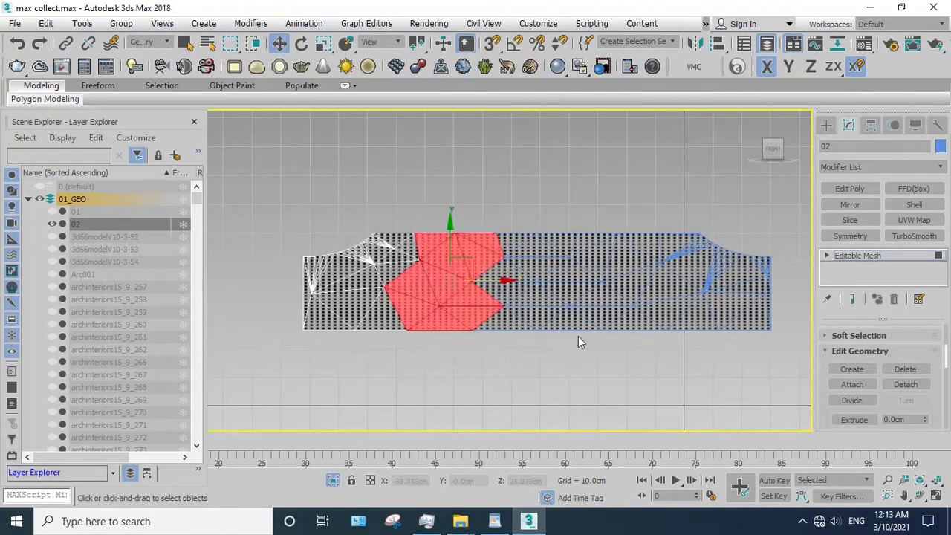
left_click(905, 384)
left_click(525, 267)
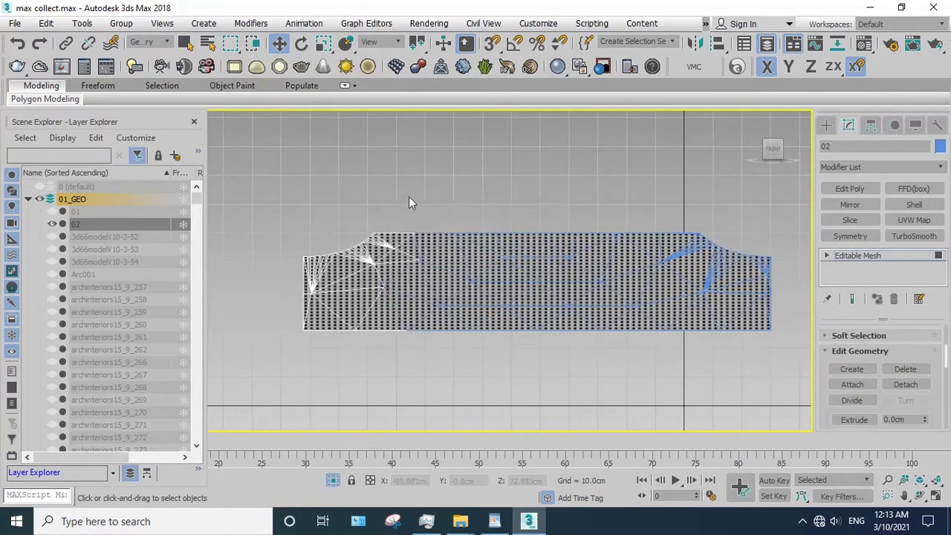
left_click_drag(409, 196, 379, 343)
left_click(900, 384)
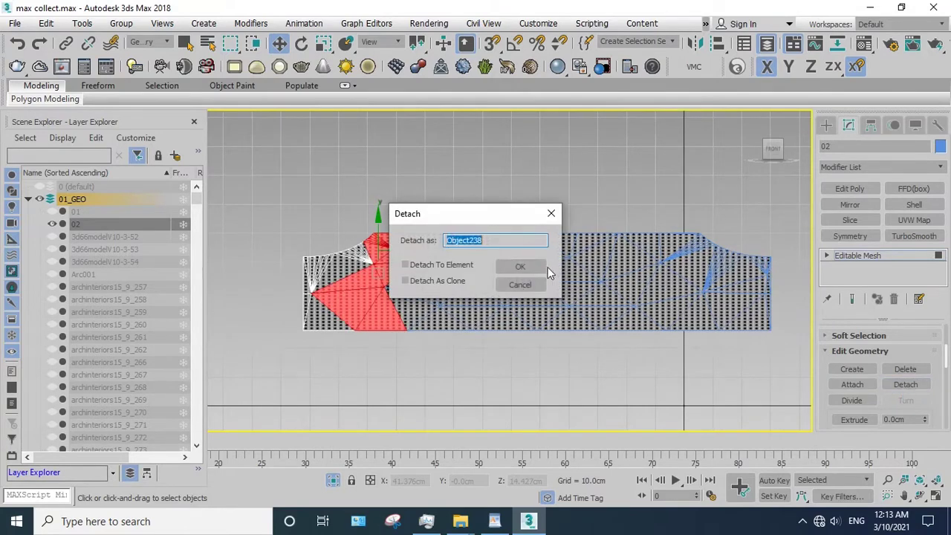
left_click(513, 266)
left_click(879, 260)
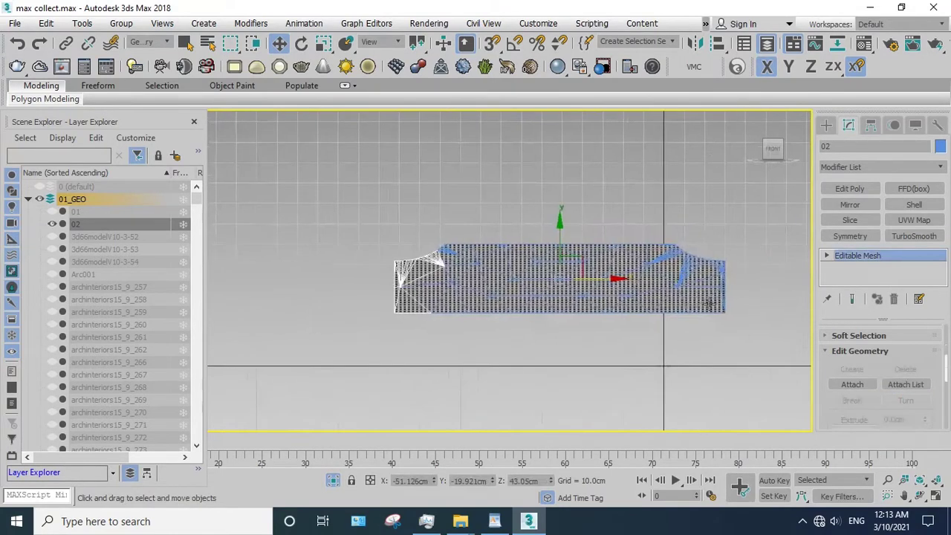
key("ctrl+a")
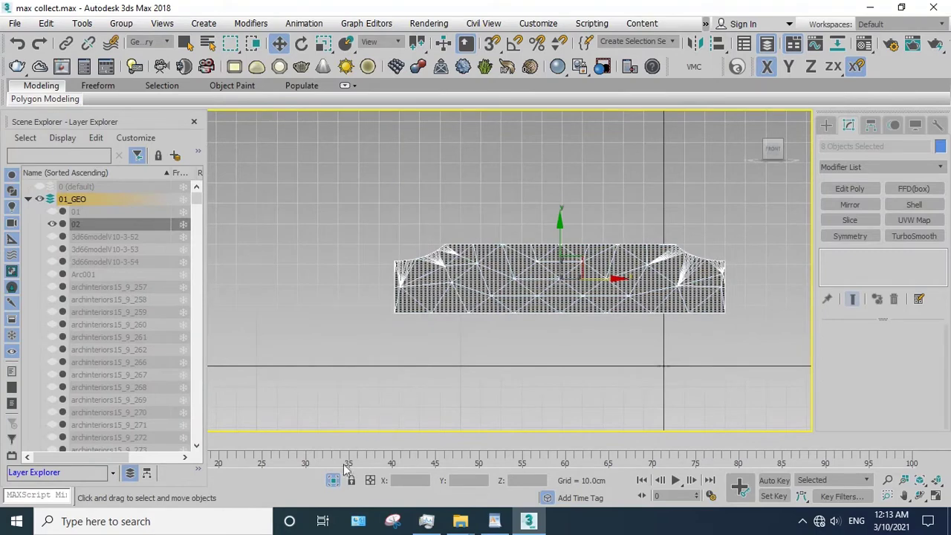
- Exit isolation and hide the finished rail pieces
left_click(333, 480)
right_click(616, 275)
left_click(505, 234)
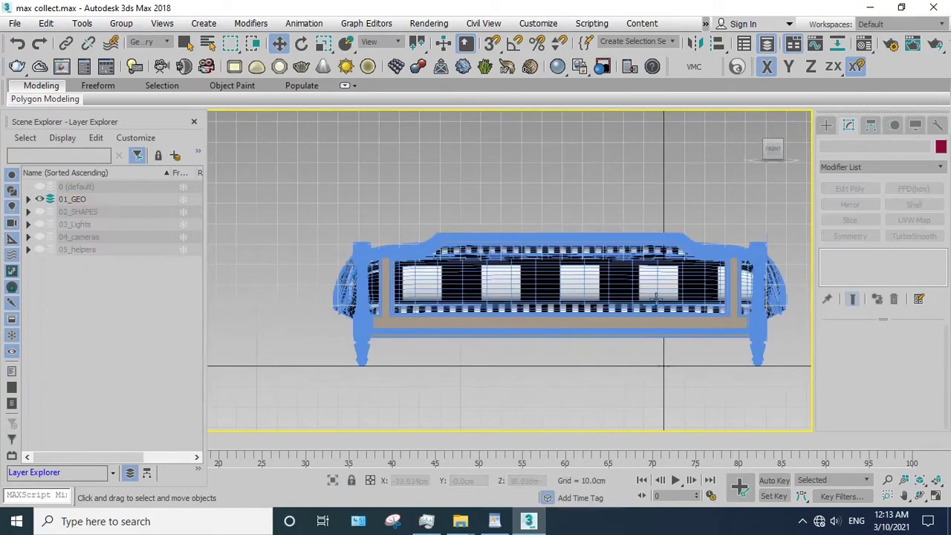
- Isolate the striped cushion mesh and view it from the top, zoomed to fit
left_click(521, 337)
left_click(335, 480)
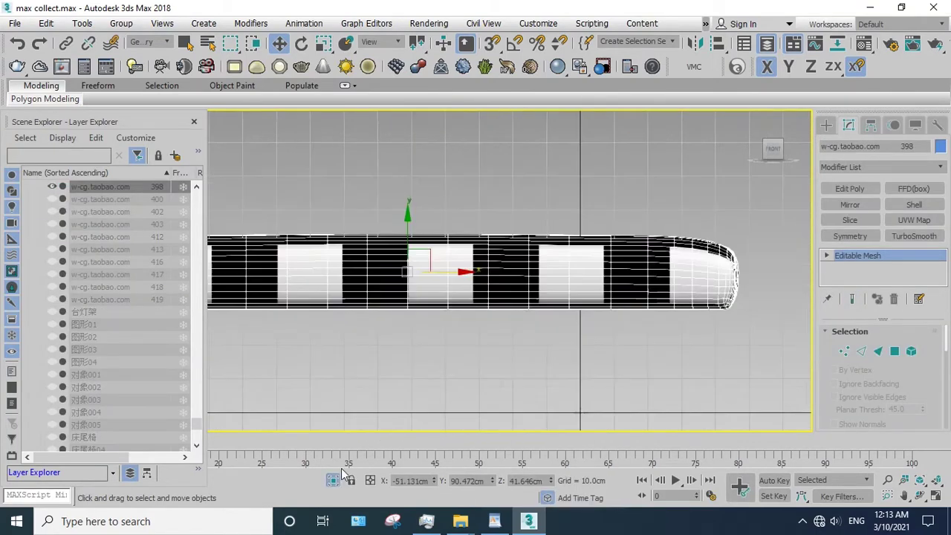
scroll(745, 420, "up", 1)
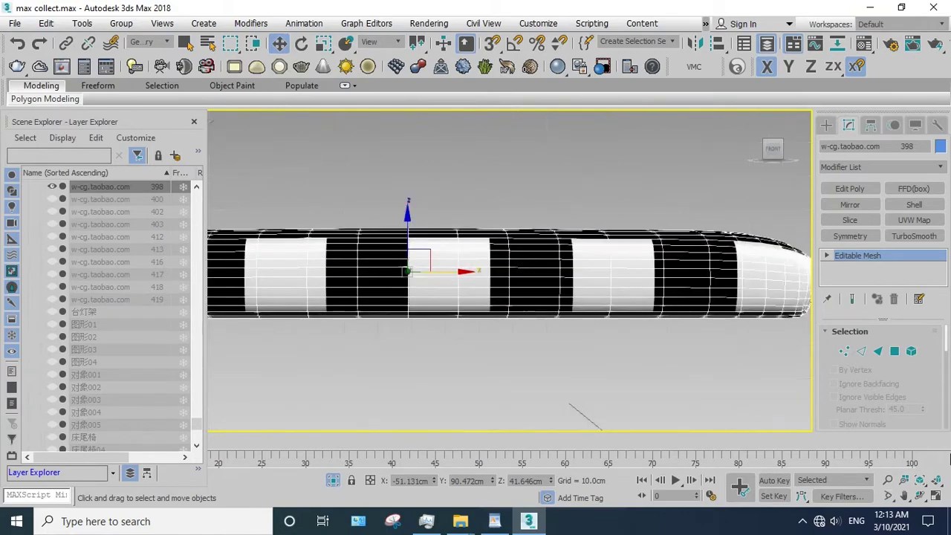
left_click(919, 495)
mouse_move(503, 271)
left_mouse_down()
mouse_move(495, 298)
mouse_move(495, 287)
left_mouse_up()
right_click(495, 287)
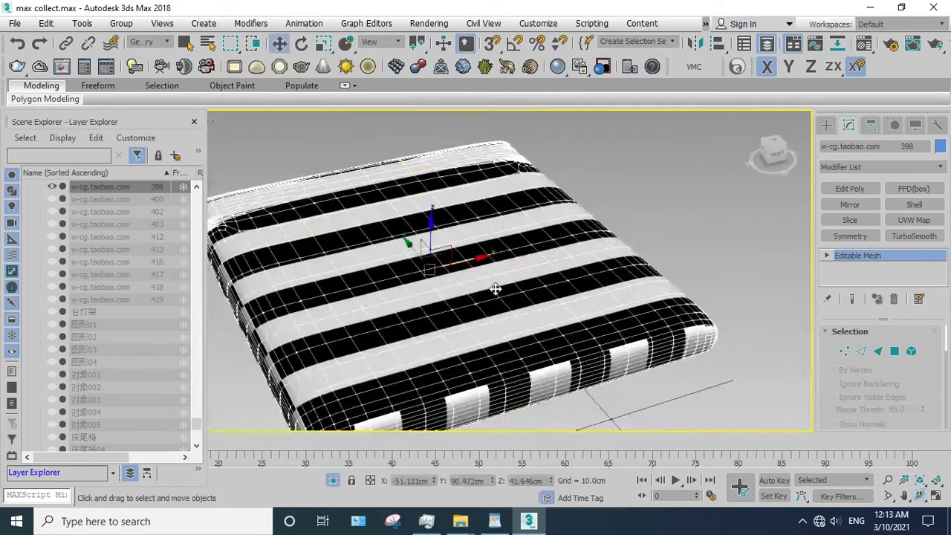
key("t")
key("z")
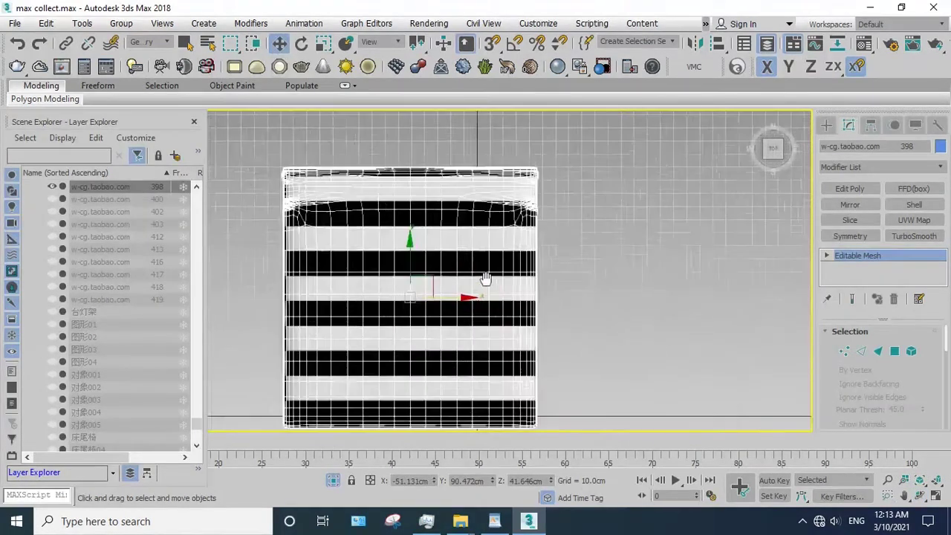
- In Polygon mode, select the cushion's top-right block of faces
key("4")
key("ctrl+a")
left_click(562, 197)
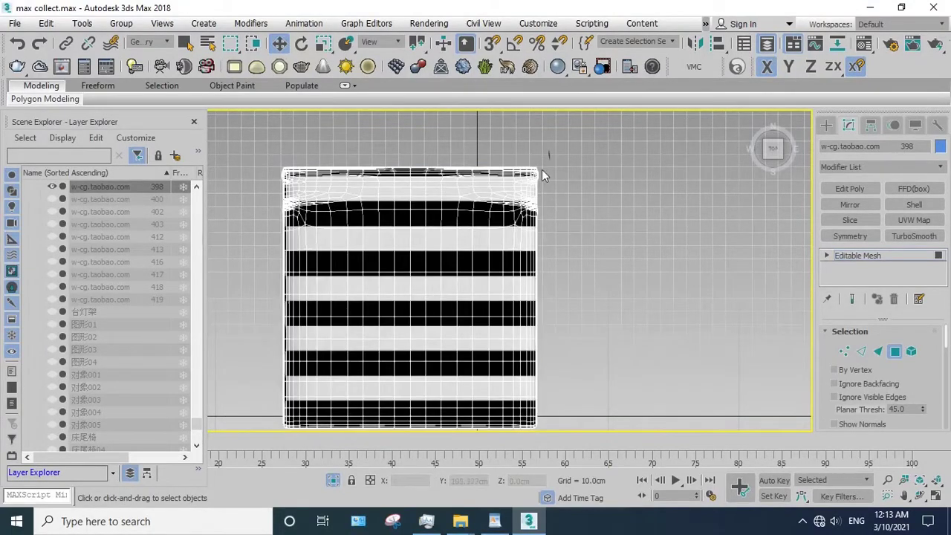
left_click_drag(455, 208, 496, 200)
scroll(476, 171, "up", 2)
left_click(599, 172)
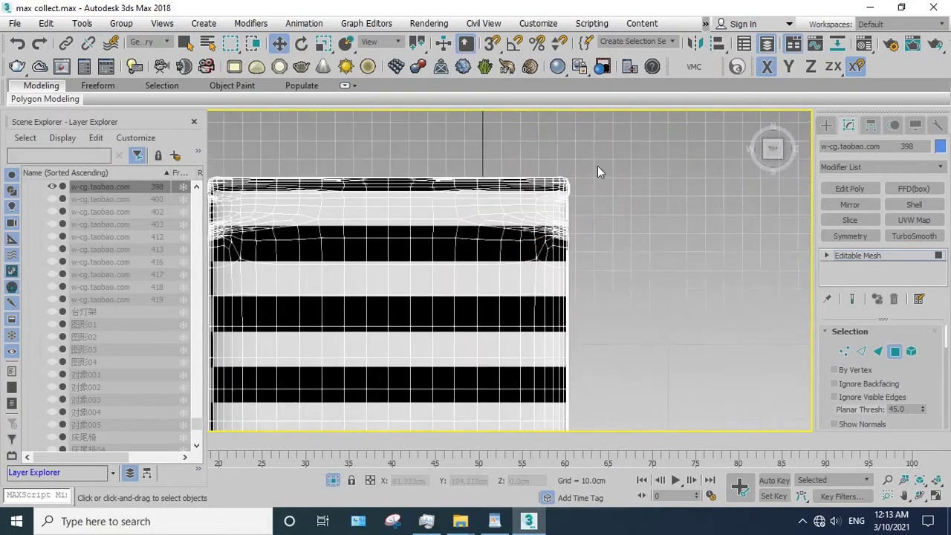
left_click_drag(490, 239, 441, 246)
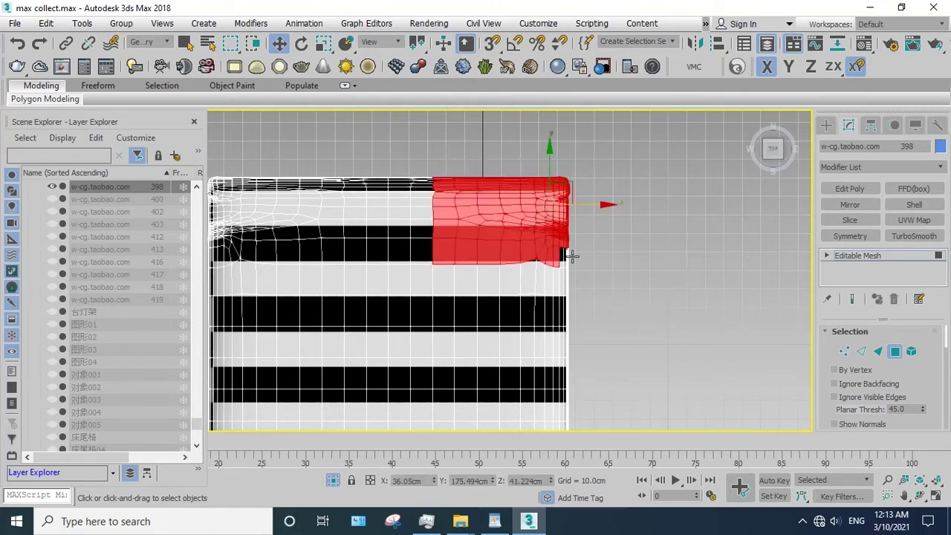
- Refine the top-right face selection and detach it as a new object
scroll(573, 260, "down", 2)
left_click_drag(457, 187, 473, 187)
left_click_drag(927, 394, 933, 340)
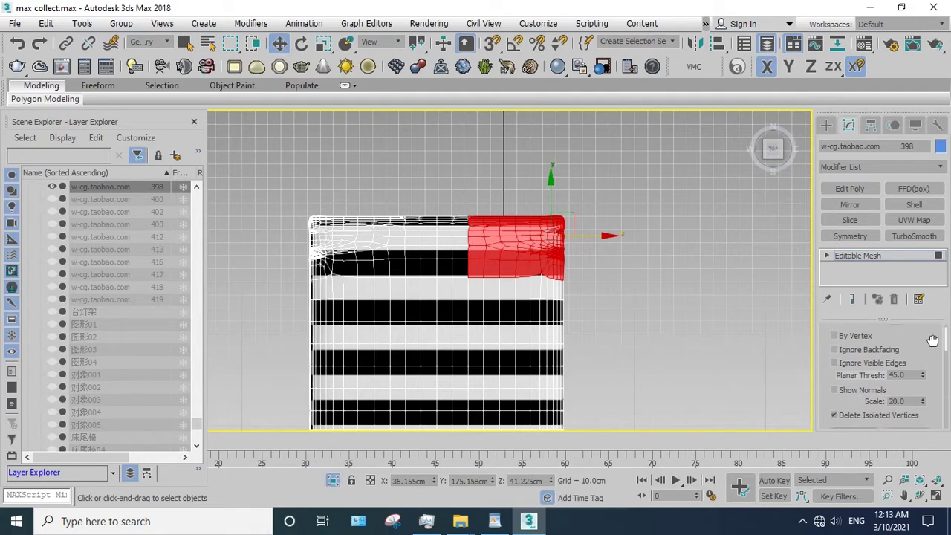
scroll(933, 341, "down", 3)
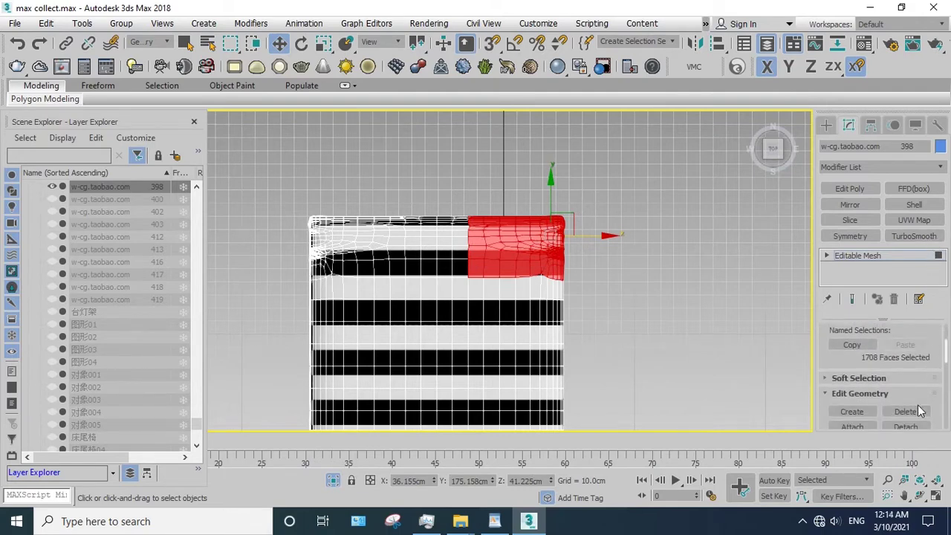
scroll(921, 416, "down", 1)
left_click(907, 392)
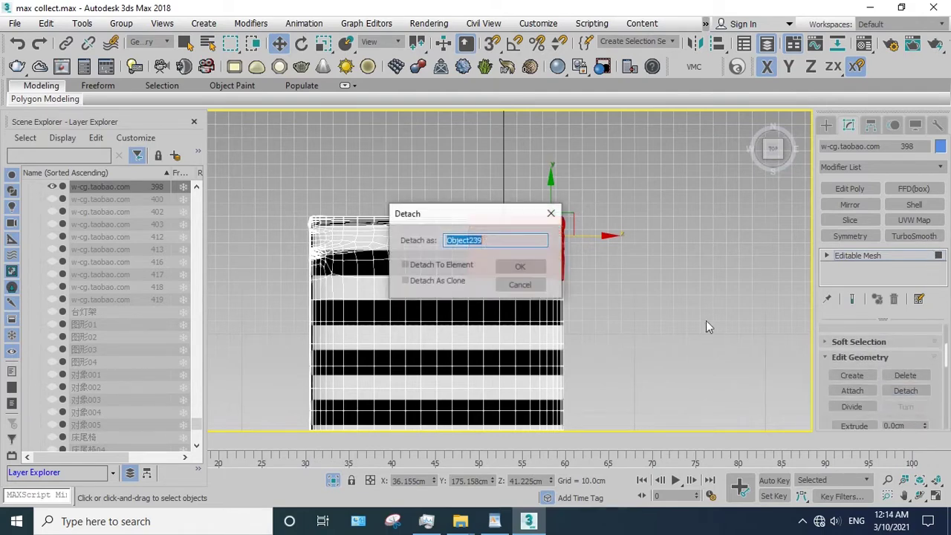
left_click(530, 267)
- Detach the next upper face block and the left section of the top band
left_click_drag(418, 262, 397, 281)
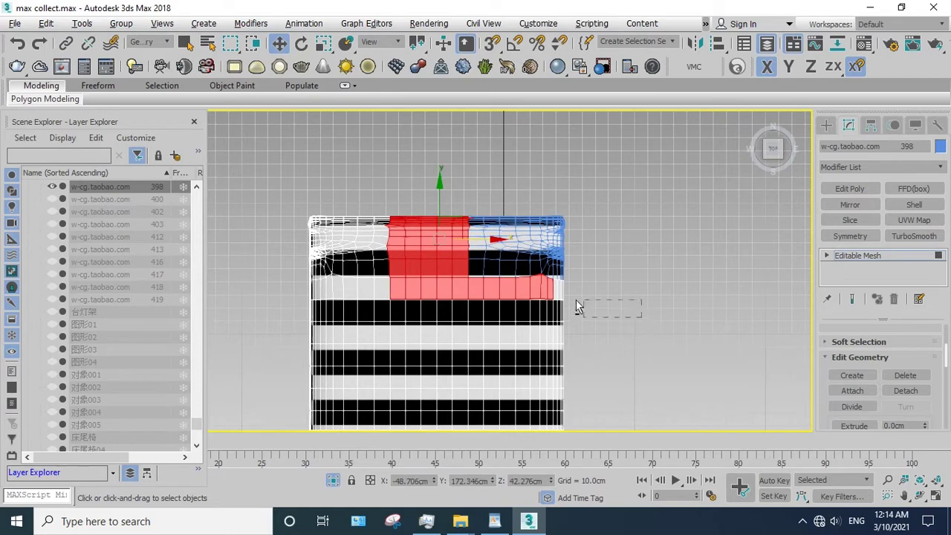
left_click_drag(645, 317, 546, 301, "alt")
left_click_drag(356, 298, 355, 298, "alt")
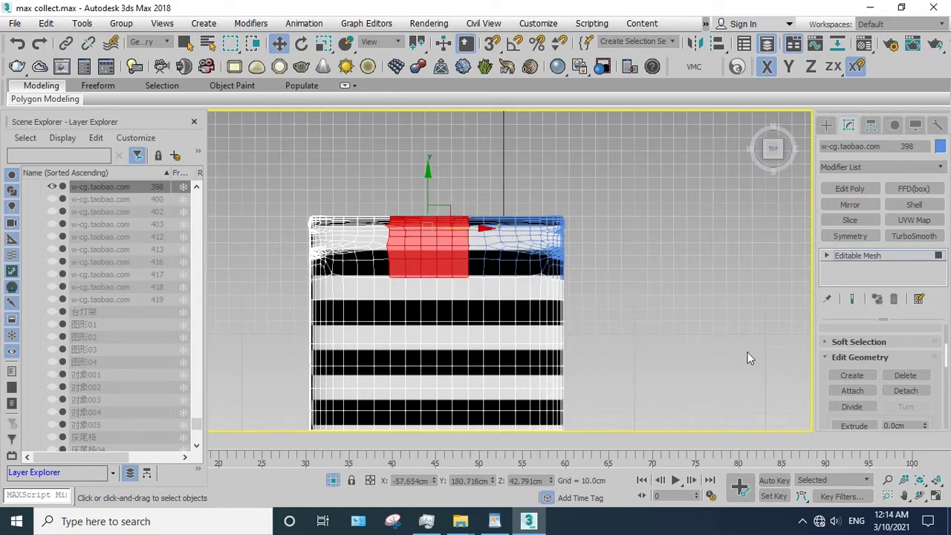
left_click(902, 392)
left_click(528, 270)
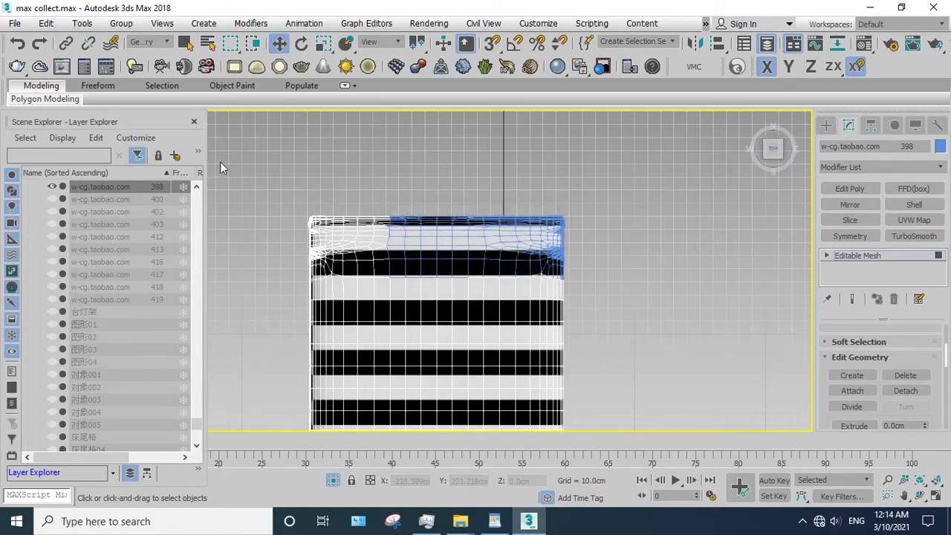
left_click_drag(603, 274, 597, 275)
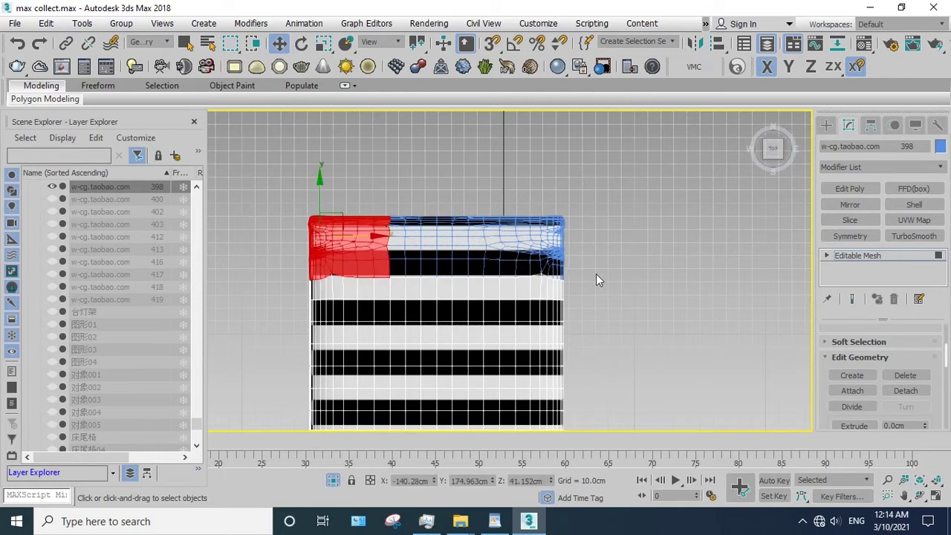
left_click(906, 390)
left_click(518, 268)
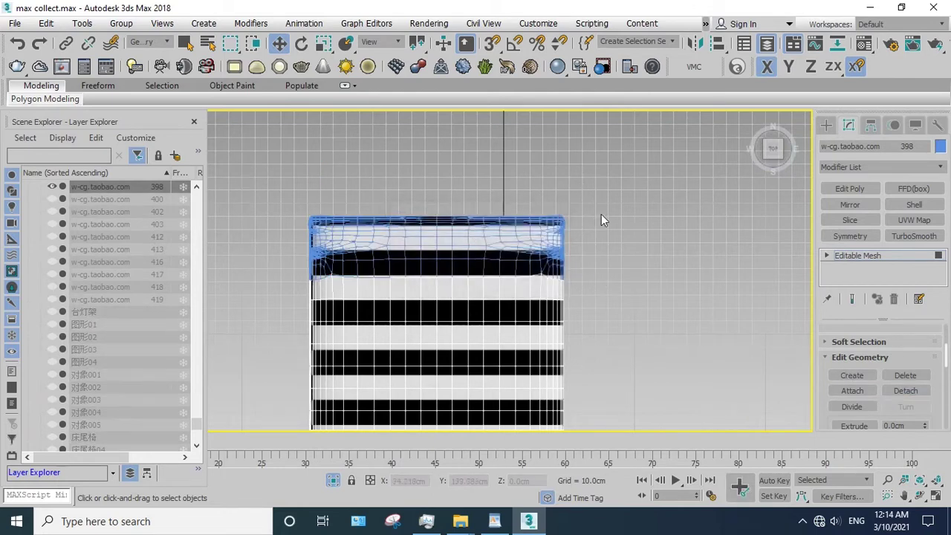
- Detach the right and left face blocks just below the top band
left_click_drag(449, 322, 445, 319)
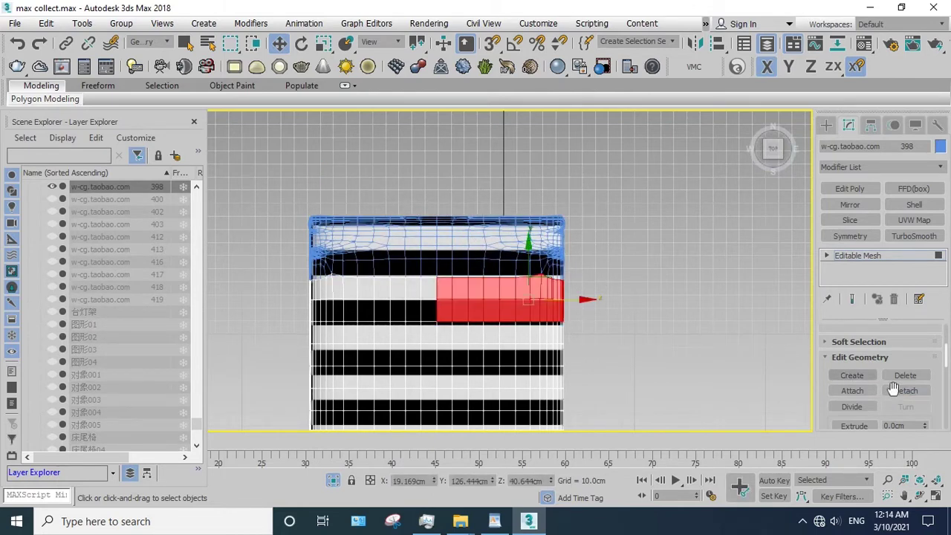
left_click(897, 390)
left_click(535, 272)
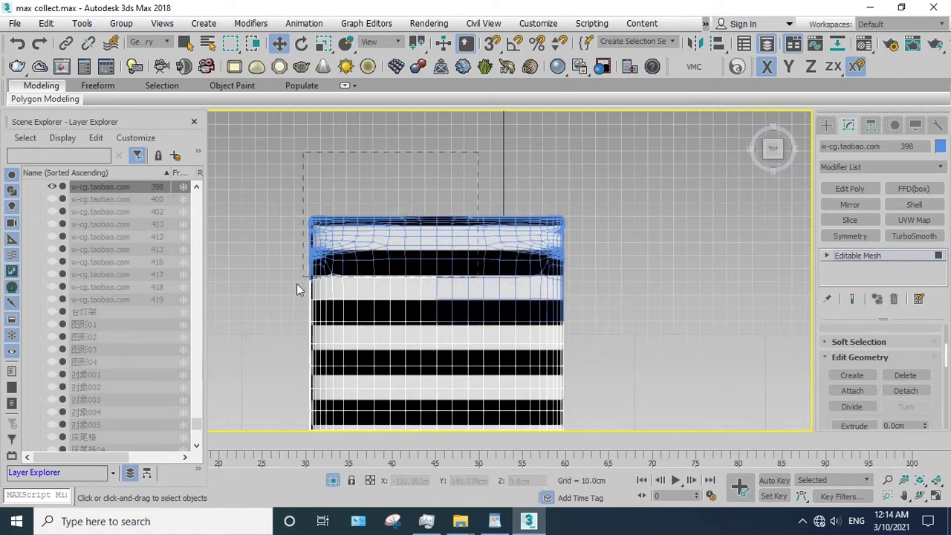
left_click_drag(265, 318, 275, 342)
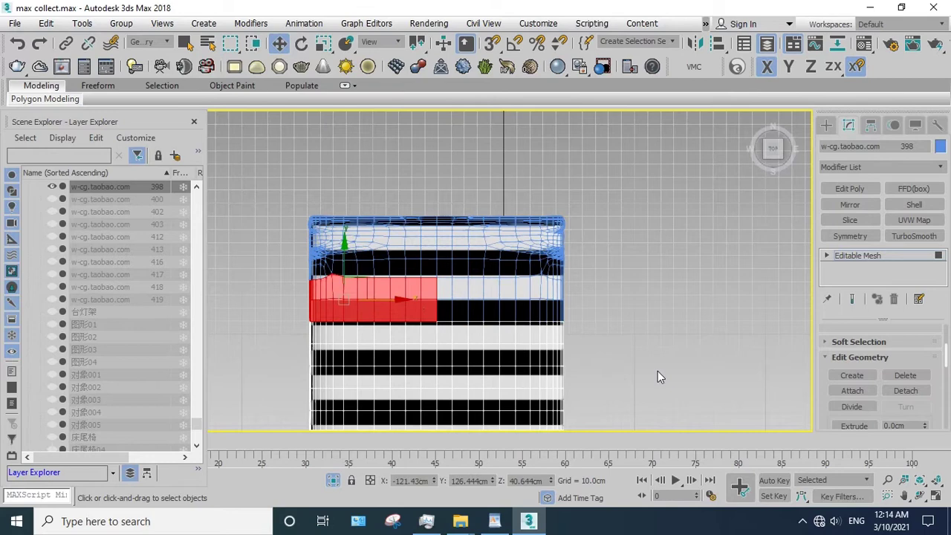
left_click(906, 393)
left_click(541, 264)
- Detach the middle-right and left-middle face blocks as separate objects
middle_click_drag(587, 263, 577, 204)
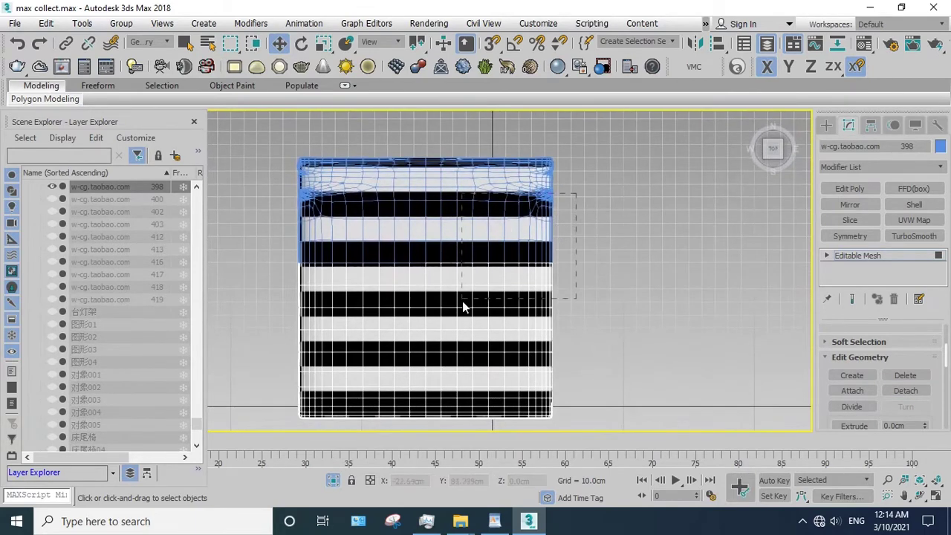
left_click_drag(462, 306, 450, 317)
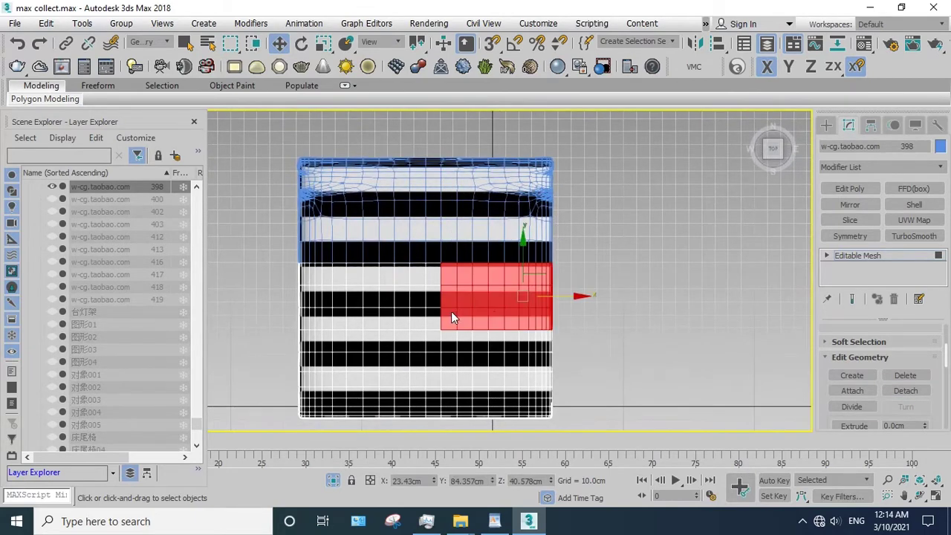
left_click(900, 391)
left_click(541, 267)
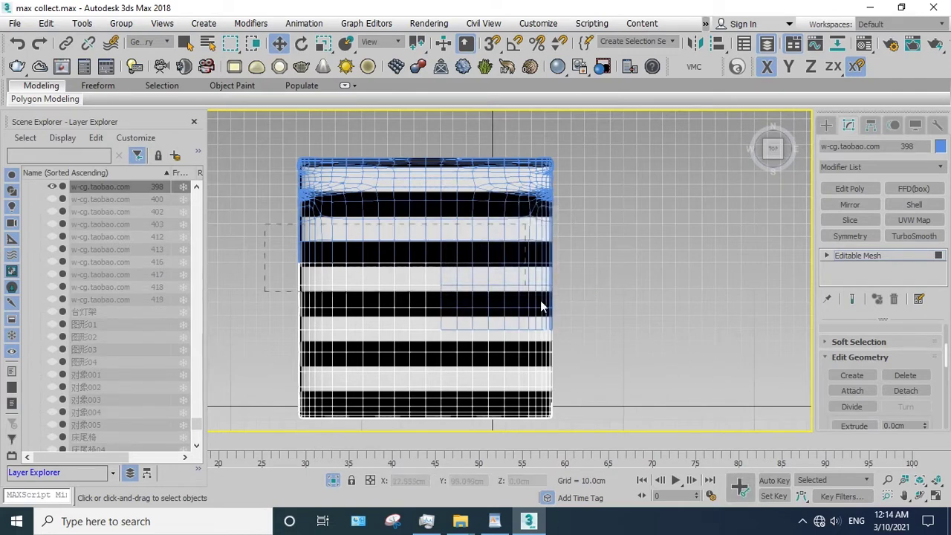
left_click_drag(541, 306, 600, 330)
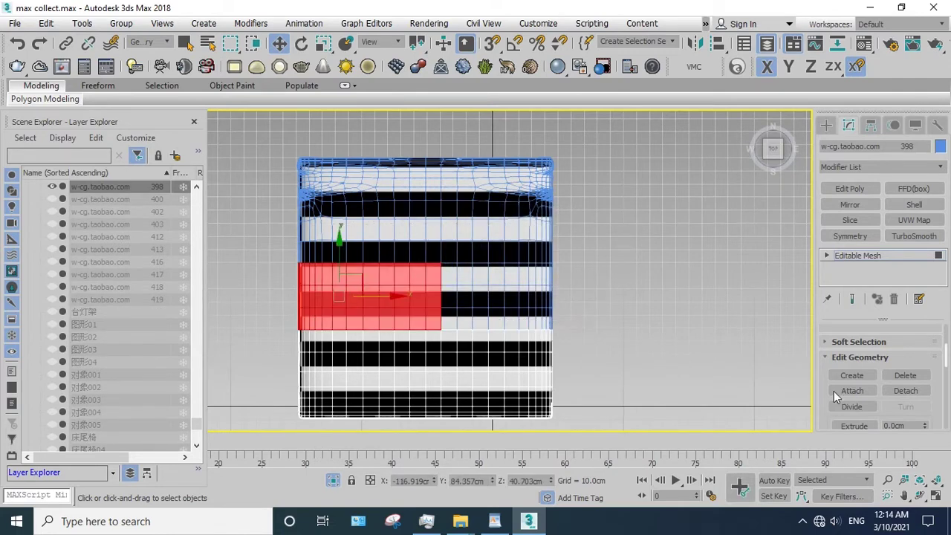
left_click(886, 391)
left_click(541, 269)
- Detach the lower-right and lower-left face blocks as separate objects
middle_click_drag(544, 315, 545, 245)
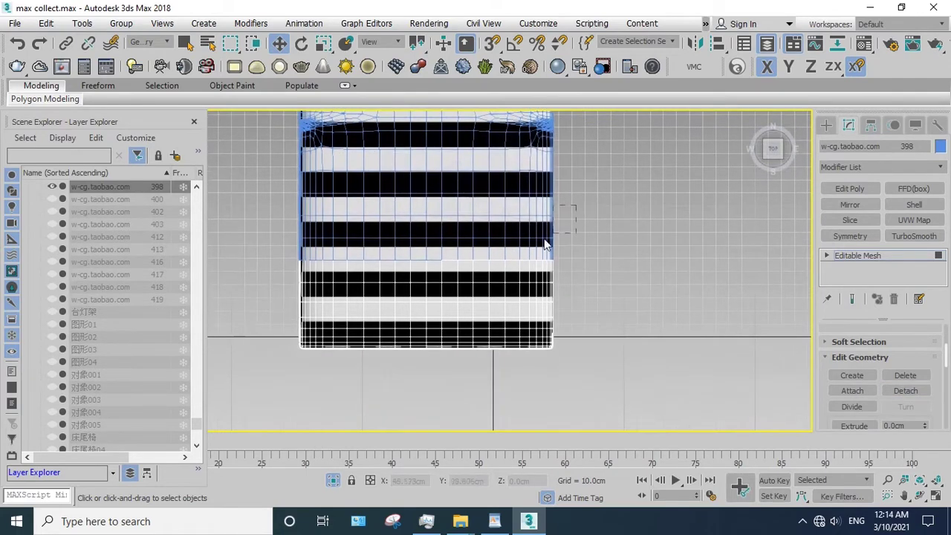
left_click_drag(576, 205, 433, 298)
left_click(906, 391)
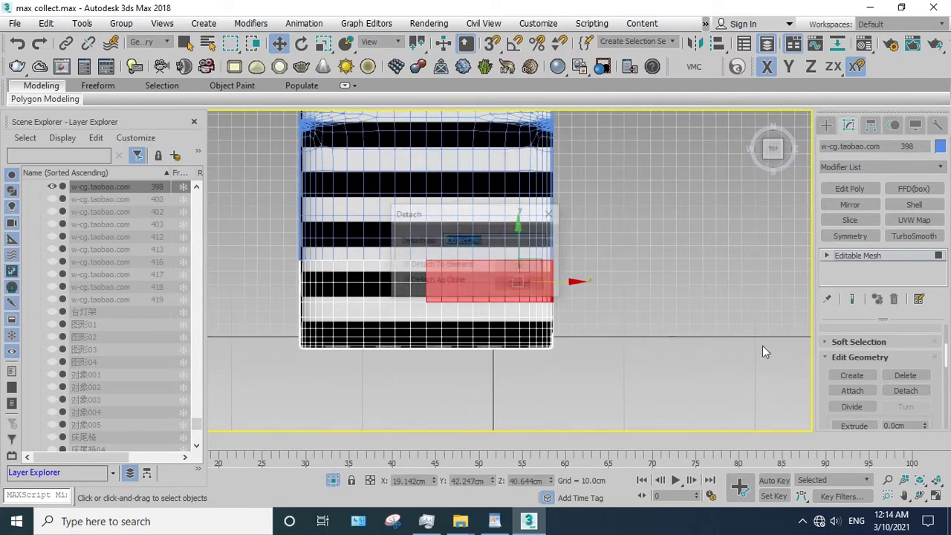
left_click(540, 269)
left_click_drag(585, 234, 267, 291)
left_click(907, 394)
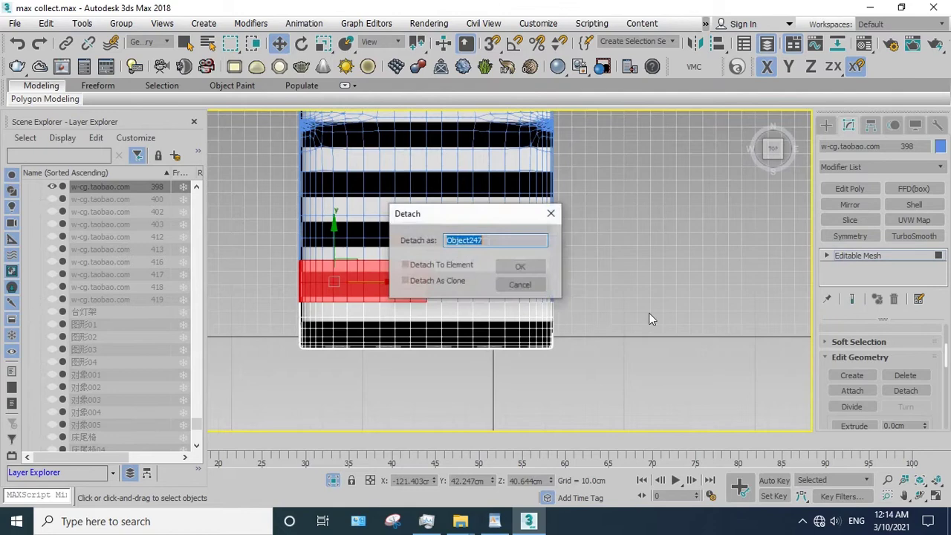
left_click(539, 272)
- Detach the bottom-right and lower-middle face blocks along the bottom row
left_click_drag(593, 251, 560, 305)
left_click_drag(449, 381, 448, 378)
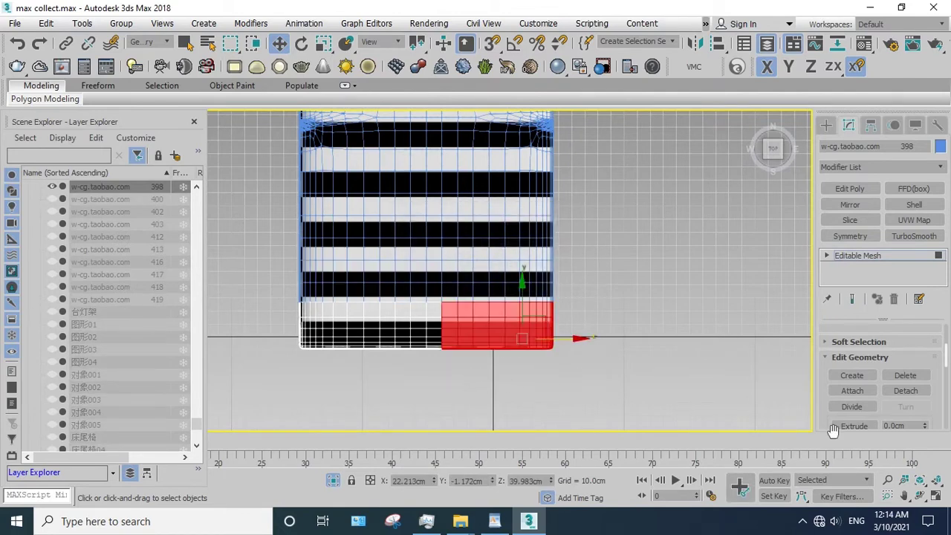
left_click(914, 396)
left_click(538, 272)
left_click(372, 308)
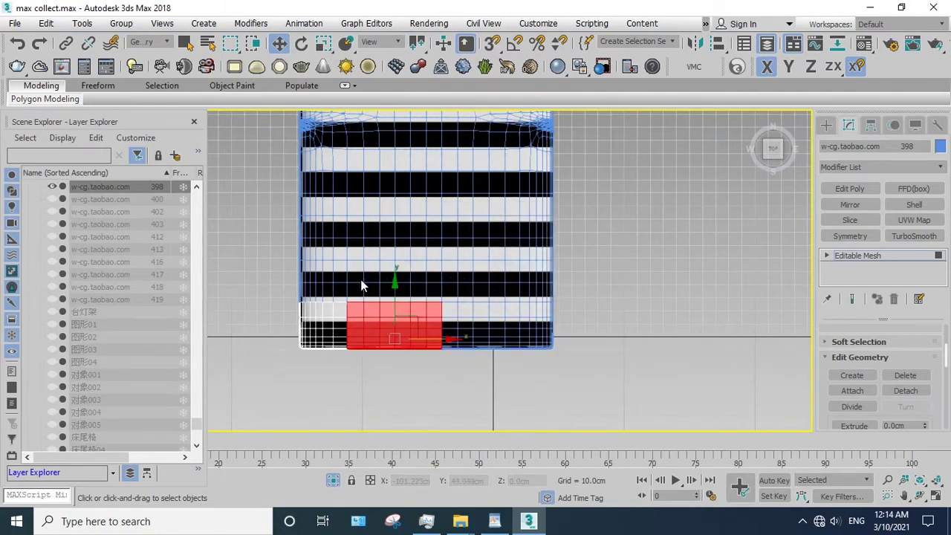
left_click(911, 388)
left_click(532, 269)
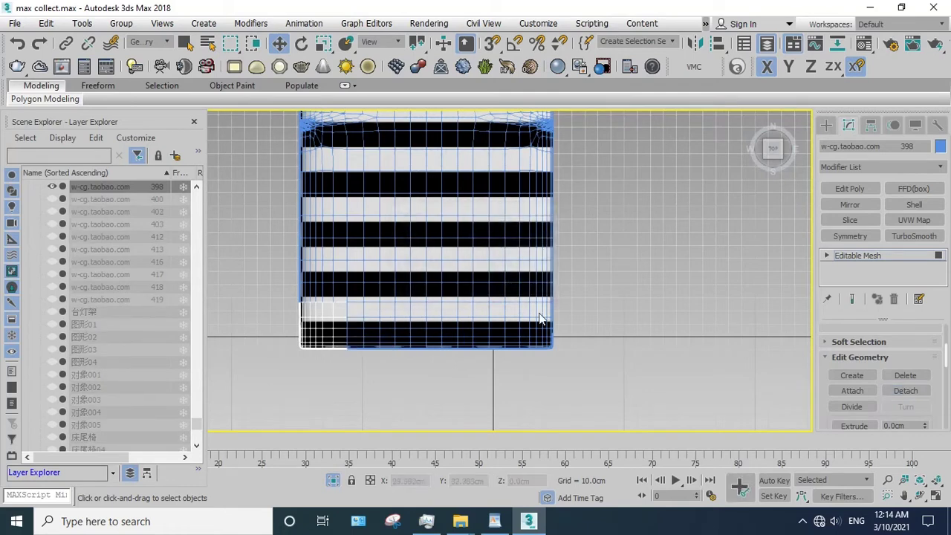
scroll(662, 246, "down", 3)
- Select all newly detached cushion pieces, exit isolation, and hide them
left_click_drag(632, 344, 389, 174)
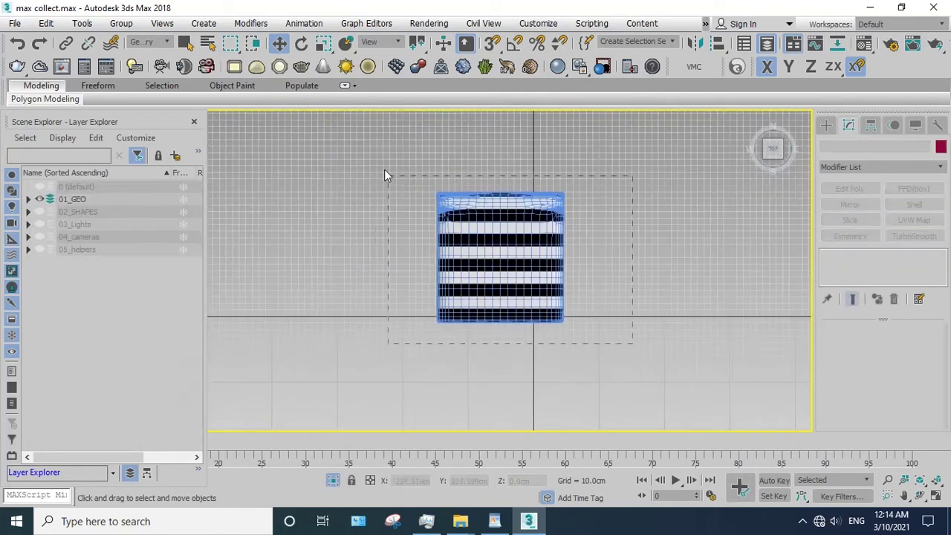
left_click(333, 480)
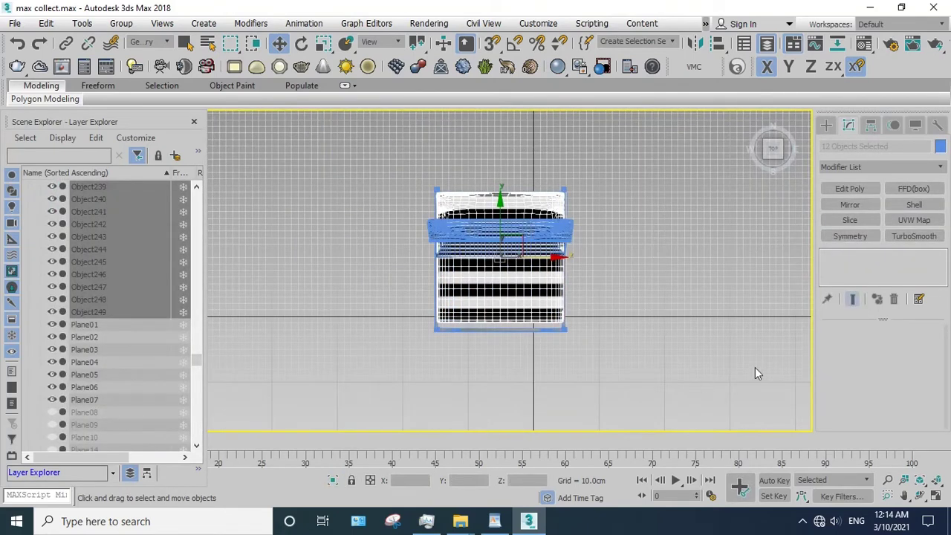
left_click(920, 495)
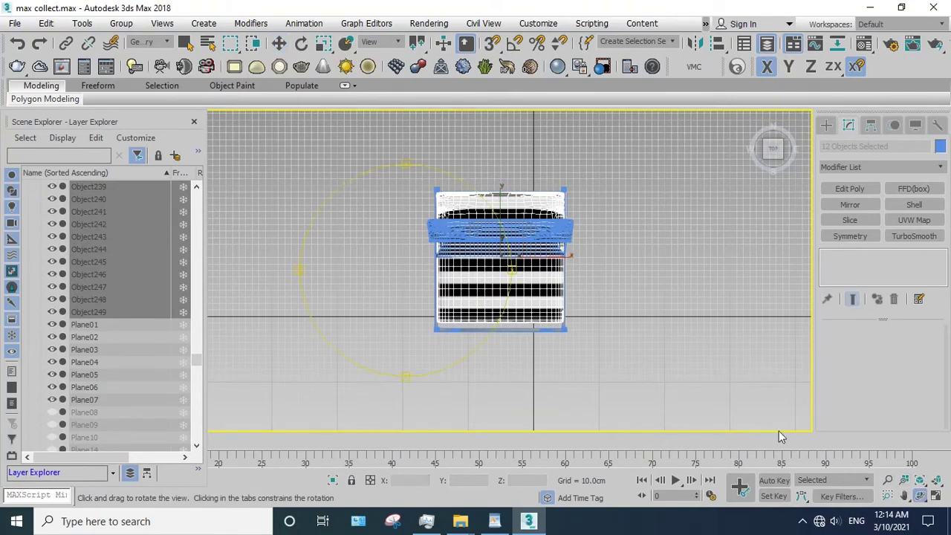
mouse_move(779, 436)
left_mouse_down()
mouse_move(465, 205)
mouse_move(496, 223)
left_mouse_up()
right_click(496, 223)
left_click(510, 178)
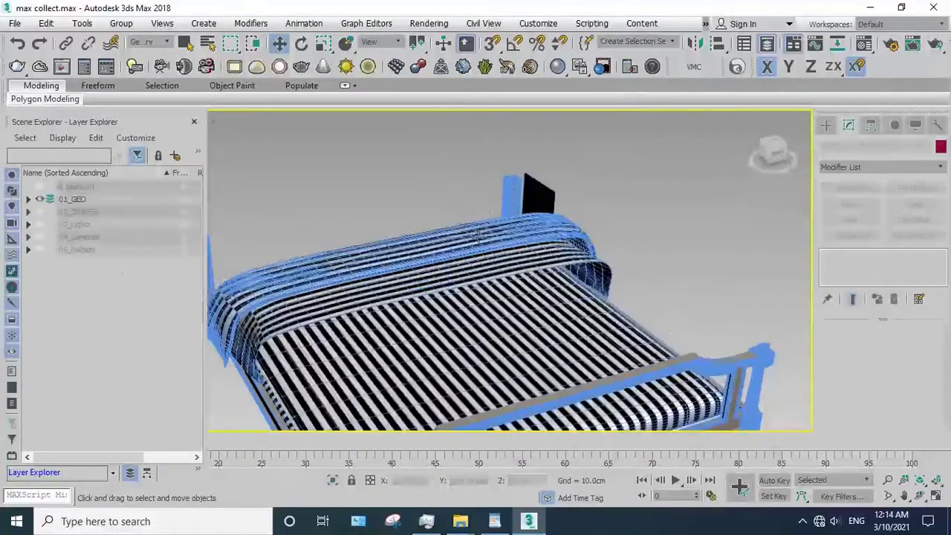
scroll(478, 237, "down", 3)
scroll(464, 227, "up", 5)
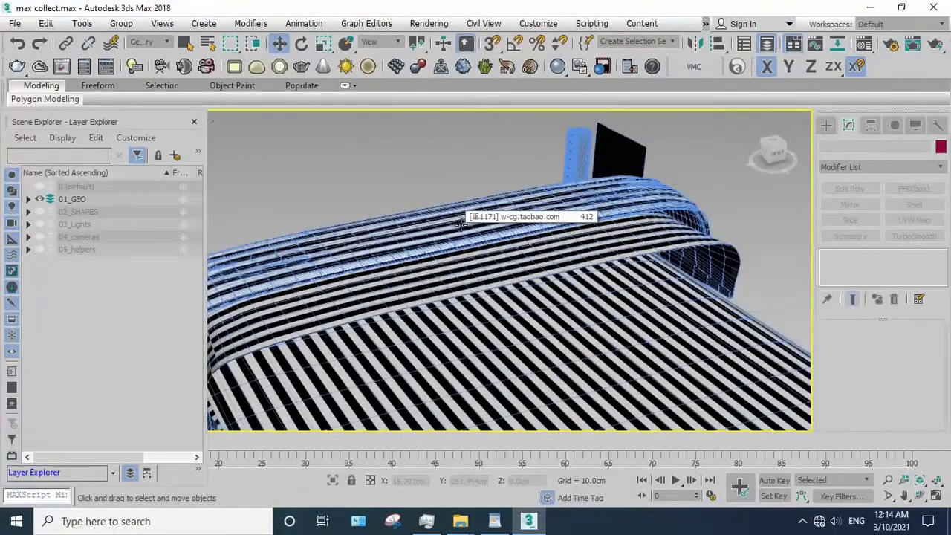
- Select the curved top rail mesh 412, isolate it, and switch to Front view
left_click(447, 263)
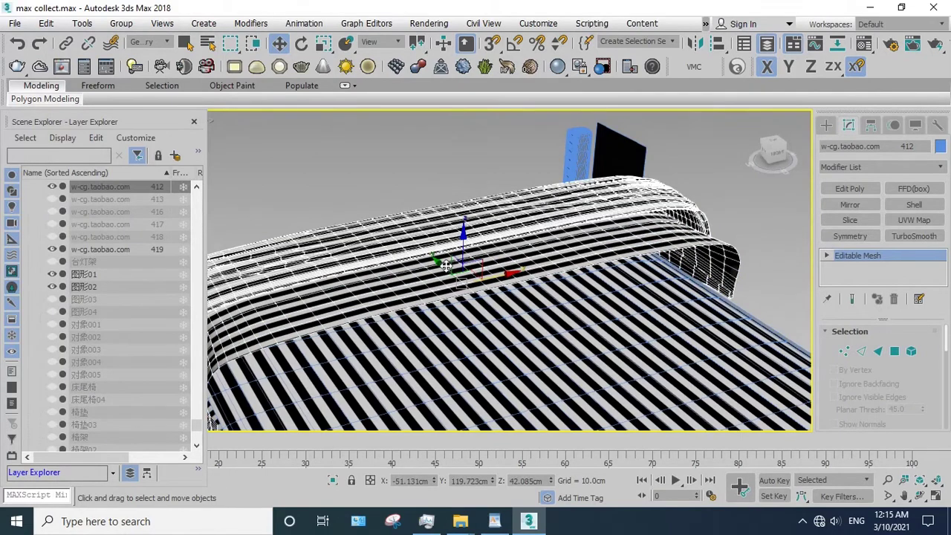
scroll(446, 266, "down", 2)
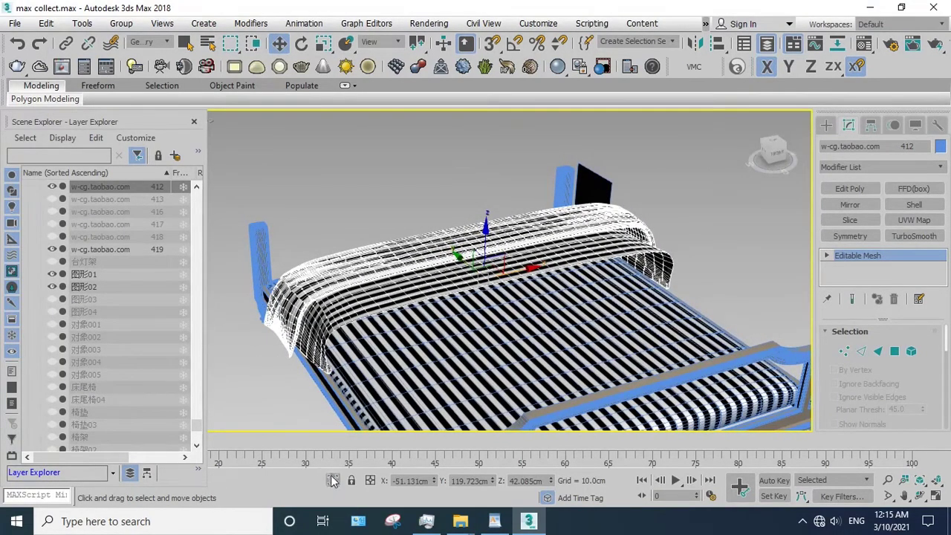
key("z")
key("f")
scroll(486, 302, "up", 2)
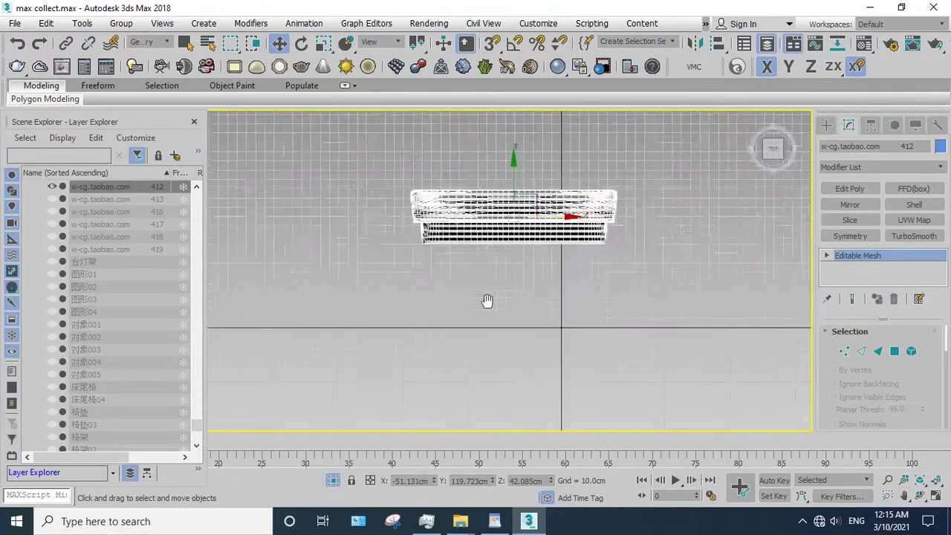
scroll(486, 301, "up", 3)
- Recheck the rail in Front view and enter Polygon mode with no faces selected
left_click(920, 495)
mouse_move(416, 283)
left_mouse_down()
mouse_move(412, 204)
mouse_move(461, 158)
left_mouse_up()
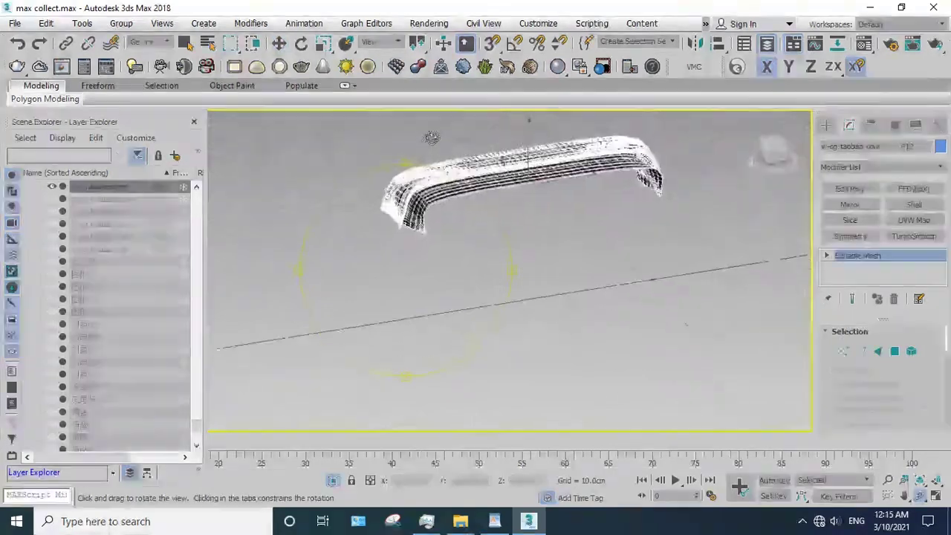
key("f")
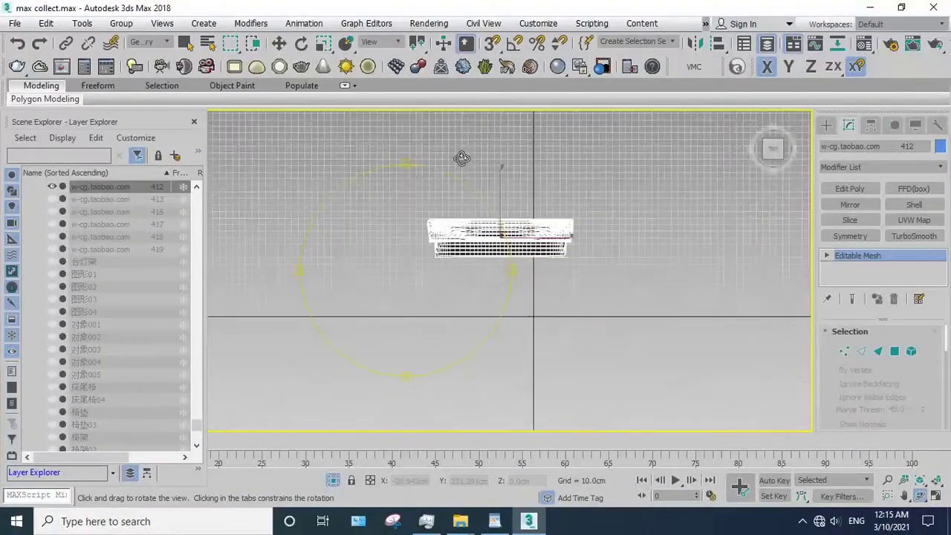
scroll(573, 239, "up", 3)
key("w")
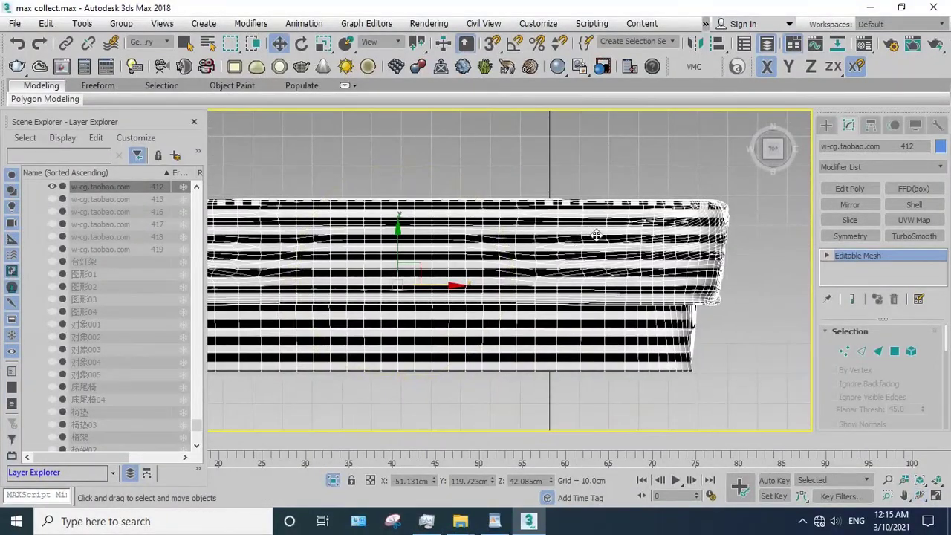
key("4")
left_click(702, 266)
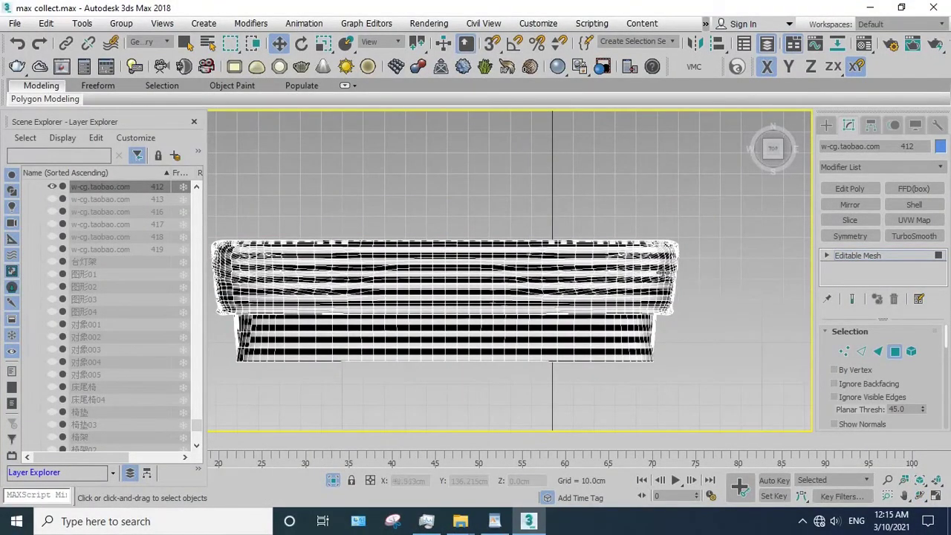
- Detach the right-end faces of the top rail mesh as a separate object
key("5")
left_click(606, 283)
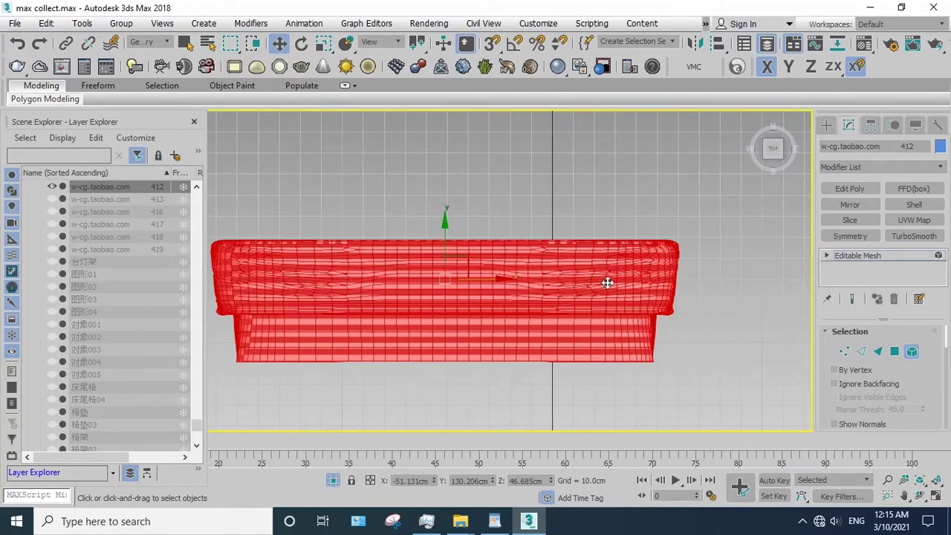
key("4")
left_click_drag(650, 306, 611, 318)
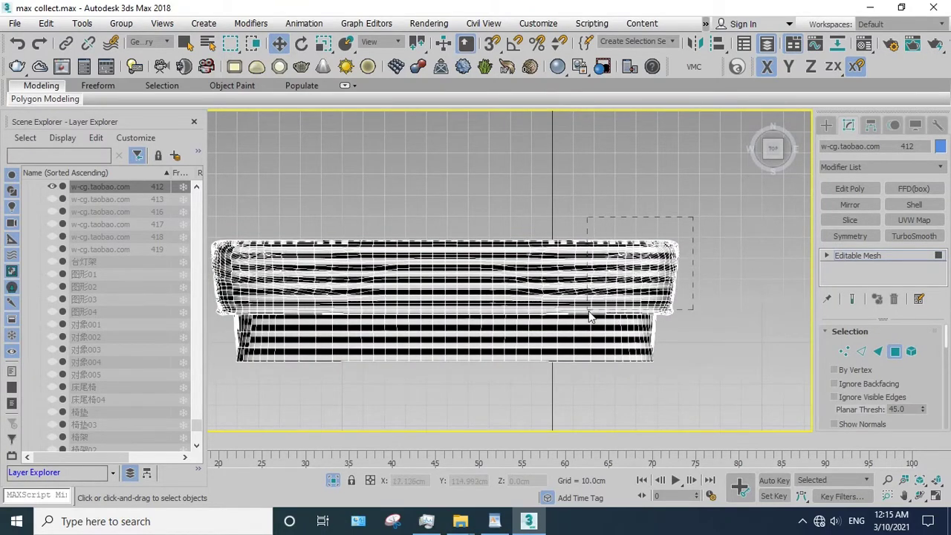
left_click_drag(604, 295, 587, 315)
left_click_drag(695, 305, 590, 213)
left_click_drag(930, 385, 925, 238)
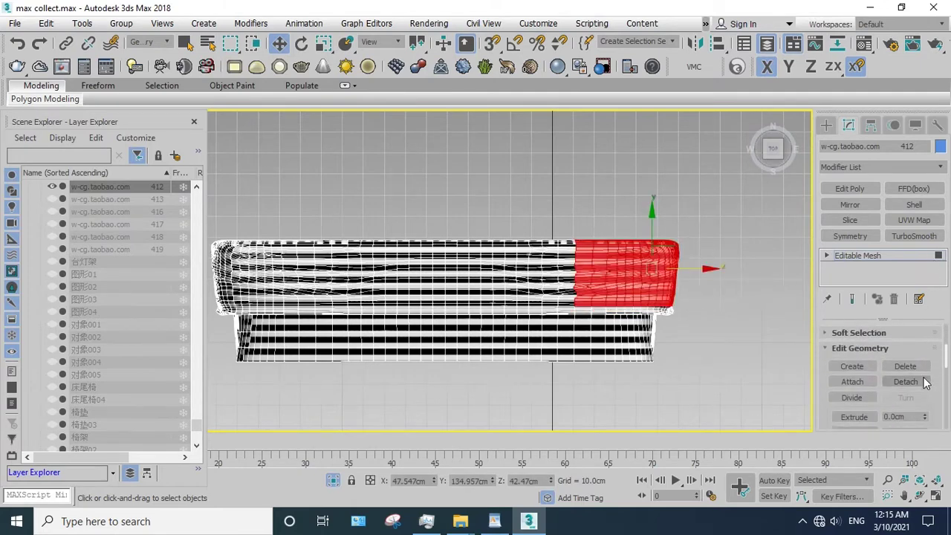
left_click(906, 381)
left_click(535, 268)
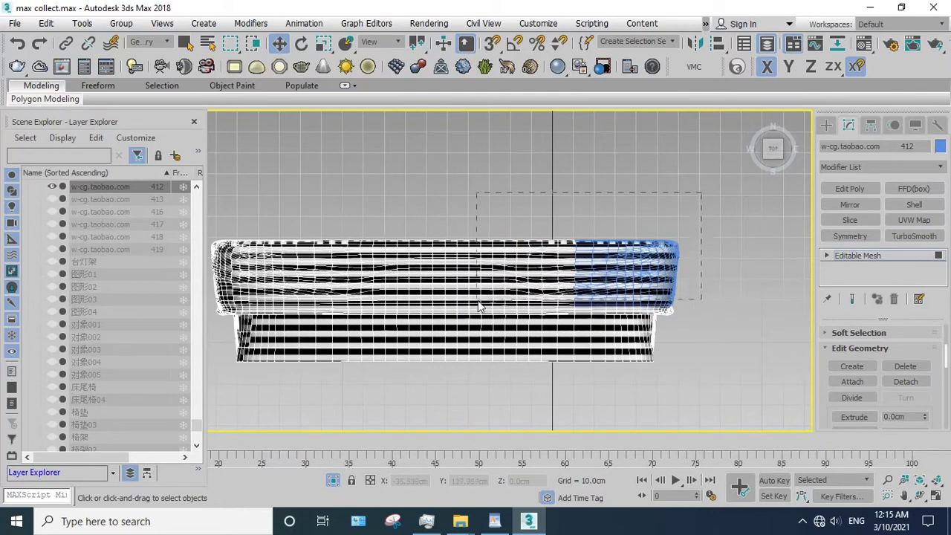
- Detach the middle faces of the upper mesh, then the next section as Object252
left_click_drag(479, 306, 481, 311)
left_click(906, 381)
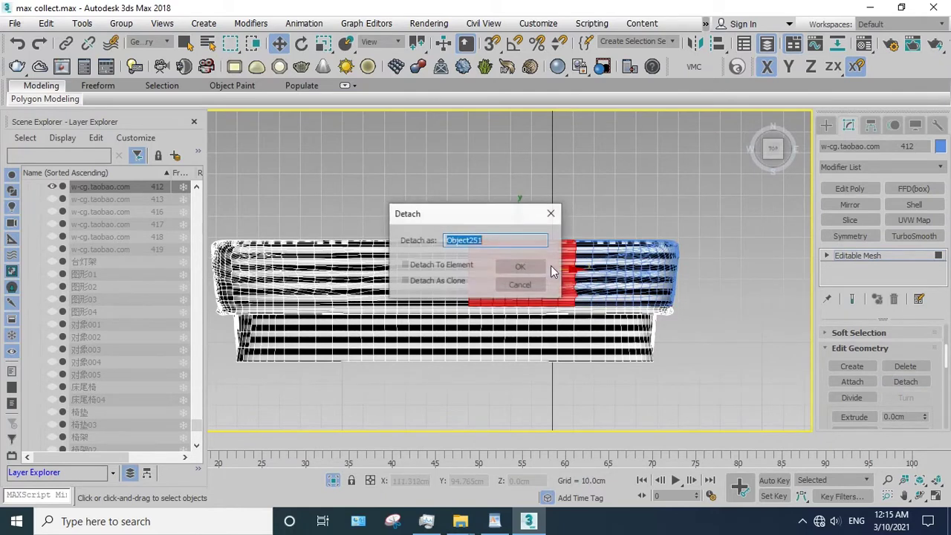
left_click(529, 268)
left_click_drag(595, 206, 377, 311)
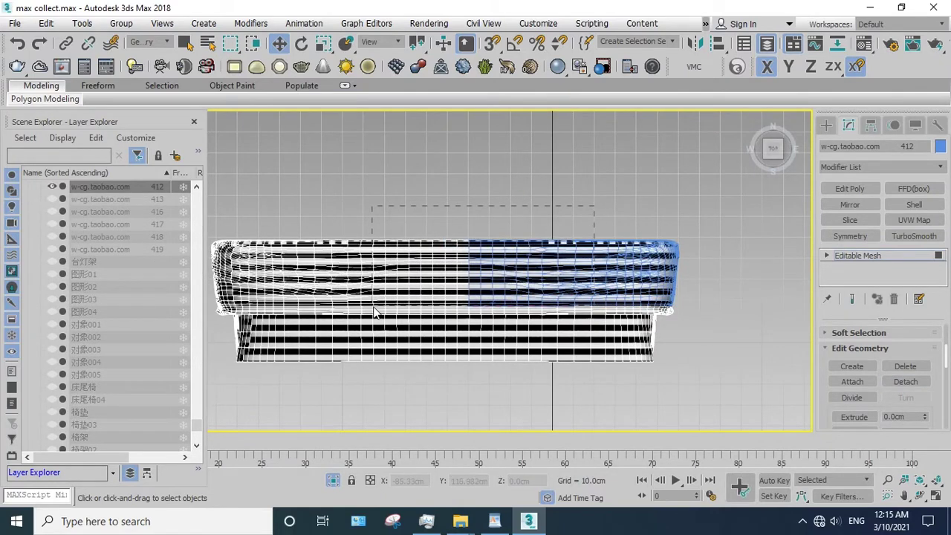
left_click(911, 384)
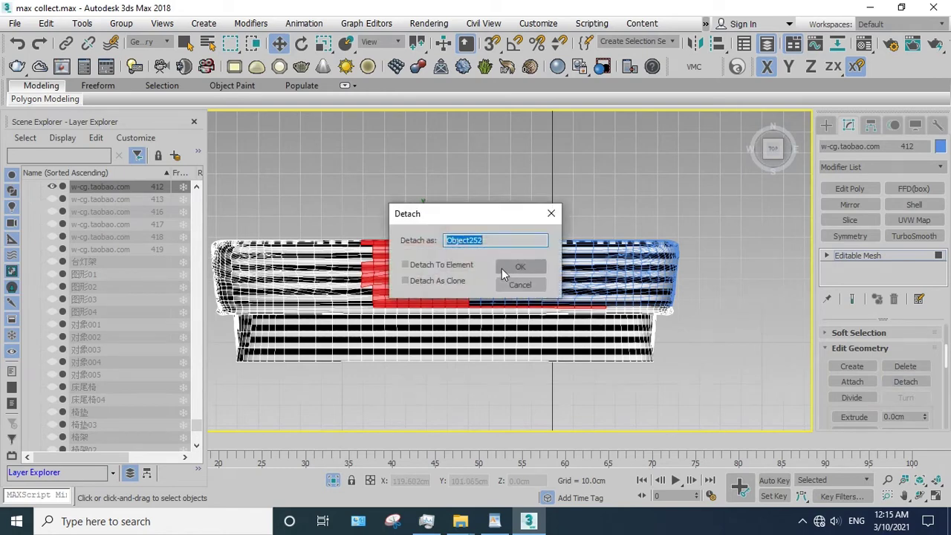
left_click(503, 267)
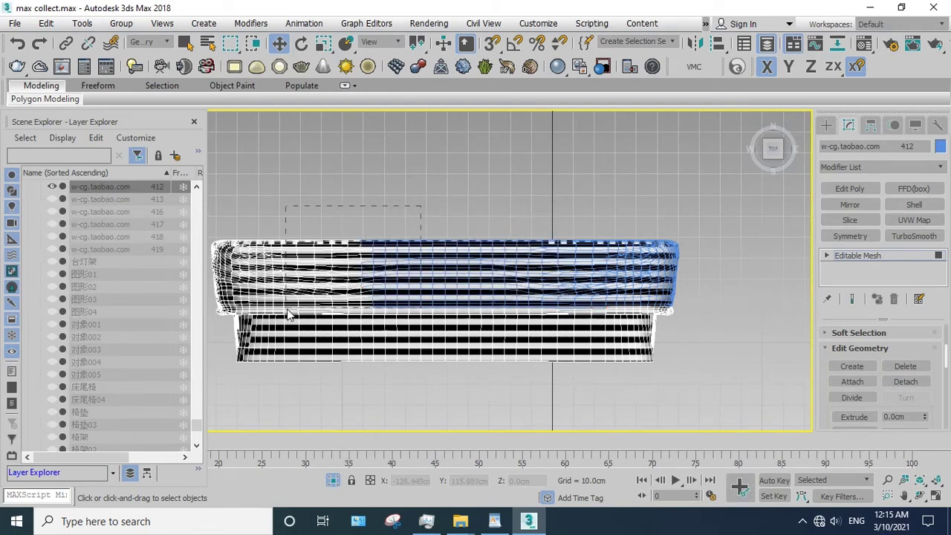
- Detach the next strip of the upper mesh as Object253, then its left end
left_click_drag(289, 314, 287, 314)
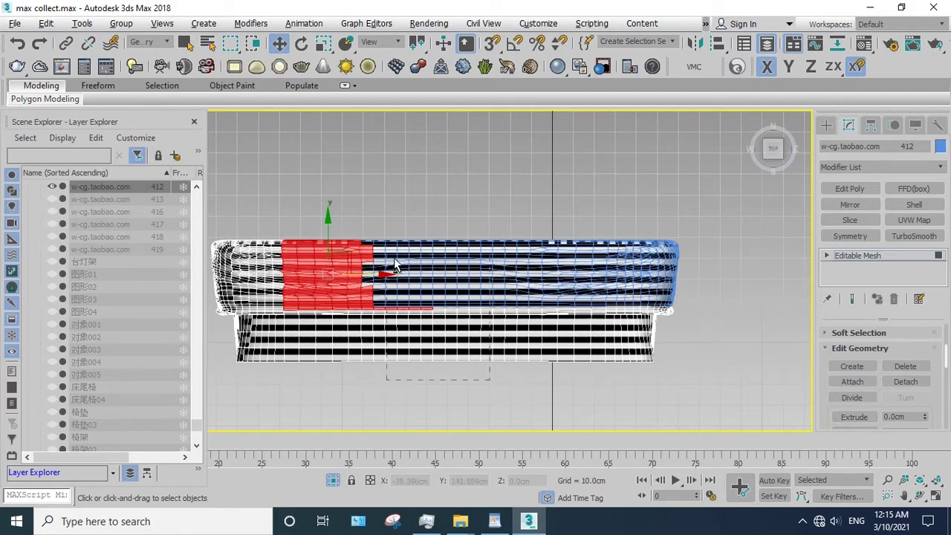
mouse_move(396, 265)
left_mouse_down()
mouse_move(385, 206)
mouse_move(213, 320)
mouse_move(201, 314)
left_mouse_up()
left_click(906, 382)
left_click(513, 266)
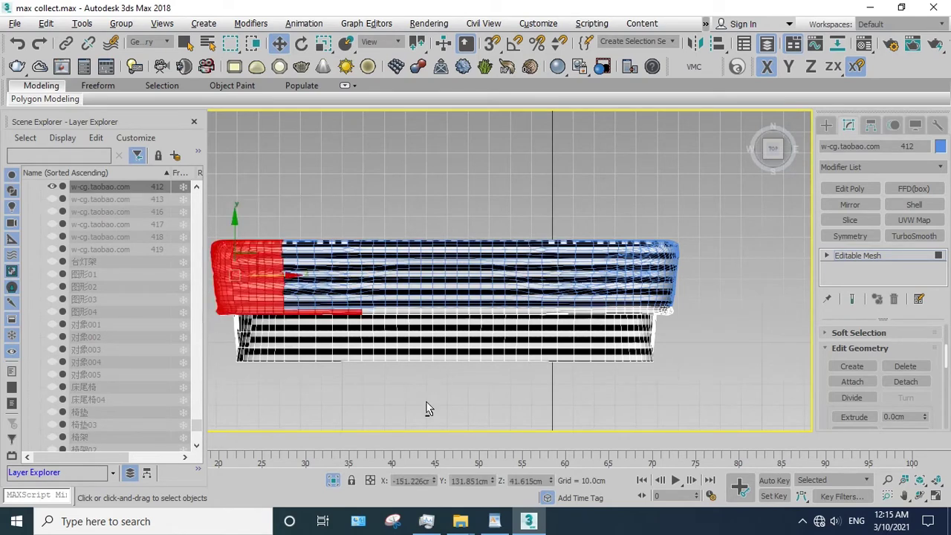
left_click_drag(322, 245, 296, 191, "alt")
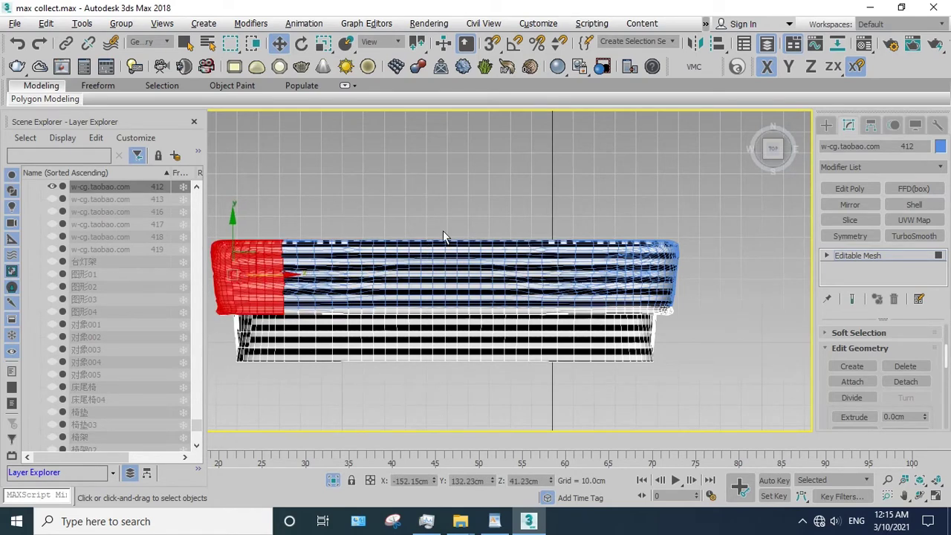
left_click(906, 381)
left_click(520, 265)
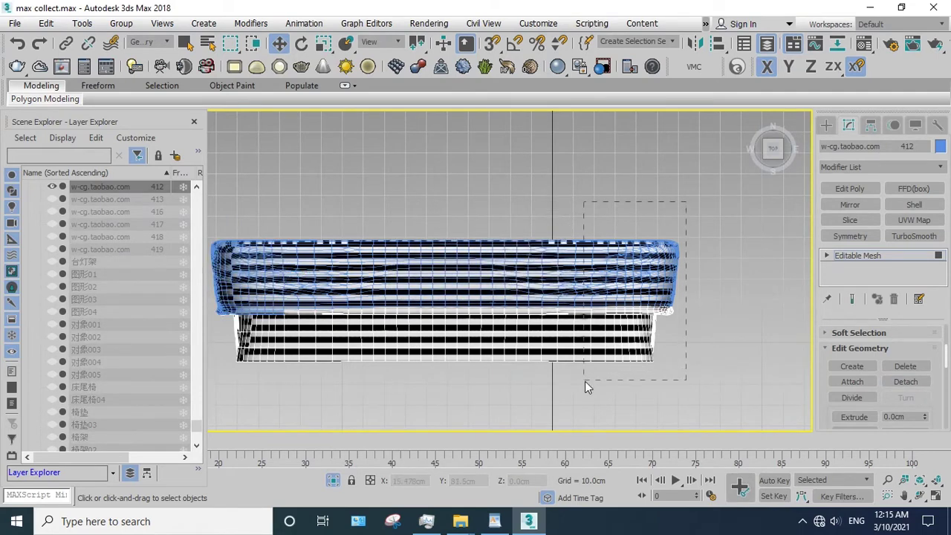
- Detach the right end of the lower mesh and the section beside it
left_click_drag(574, 372, 585, 381)
left_click(906, 381)
left_click(535, 268)
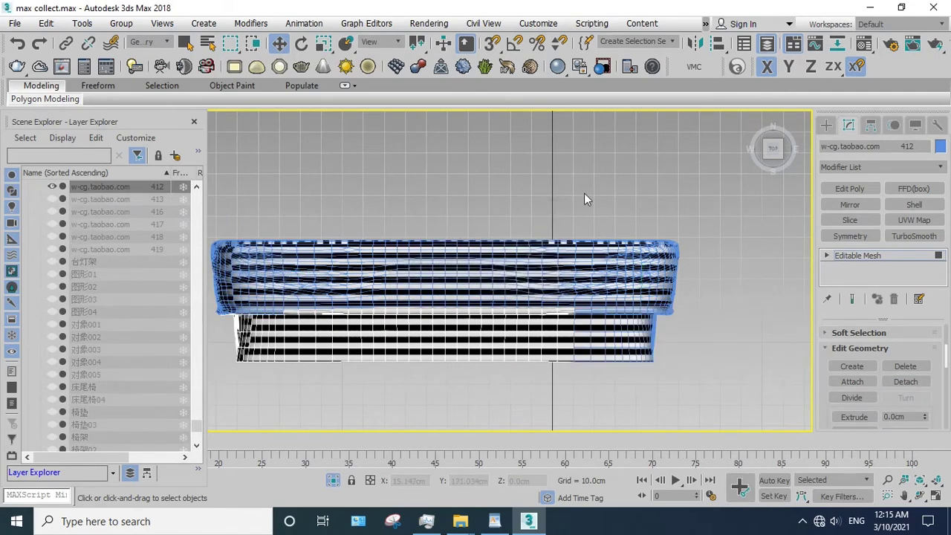
left_click_drag(485, 373, 491, 377)
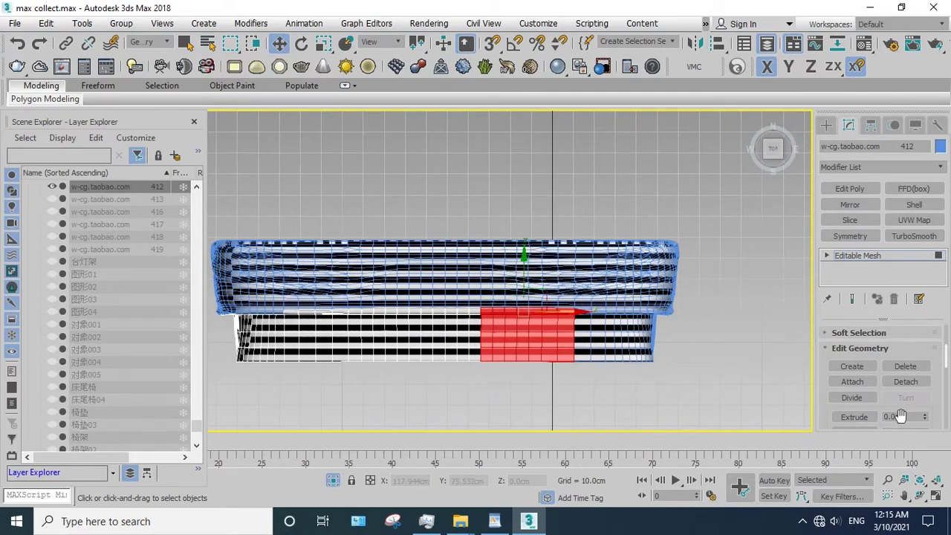
left_click(907, 384)
left_click(535, 266)
- Detach two more lower-mesh sections moving left, the second becoming Object258
left_click_drag(533, 189, 416, 378)
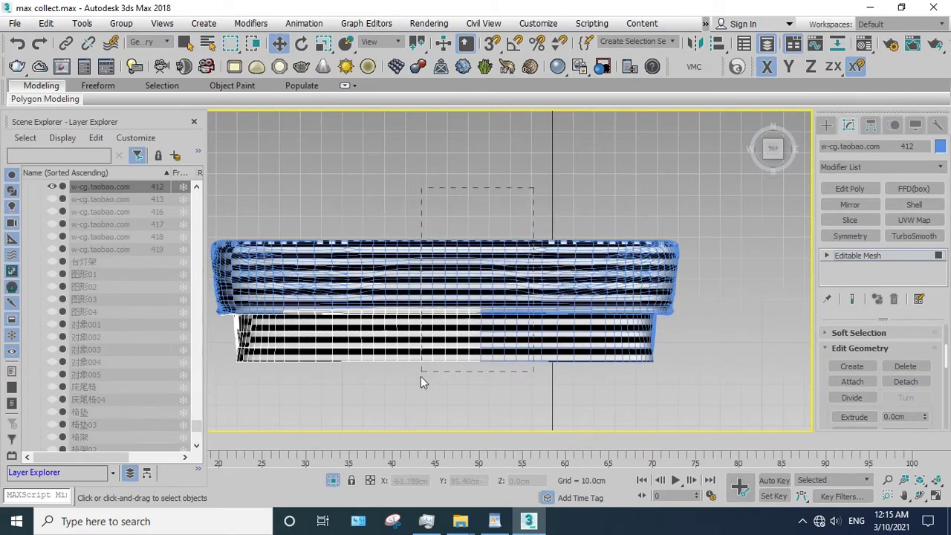
left_click(906, 381)
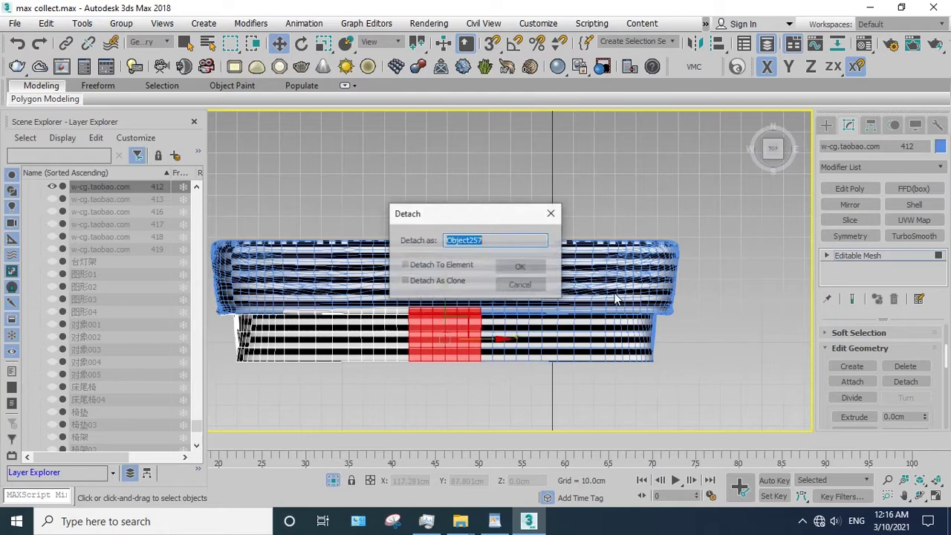
left_click(535, 267)
left_click_drag(464, 181, 345, 385)
left_click(885, 384)
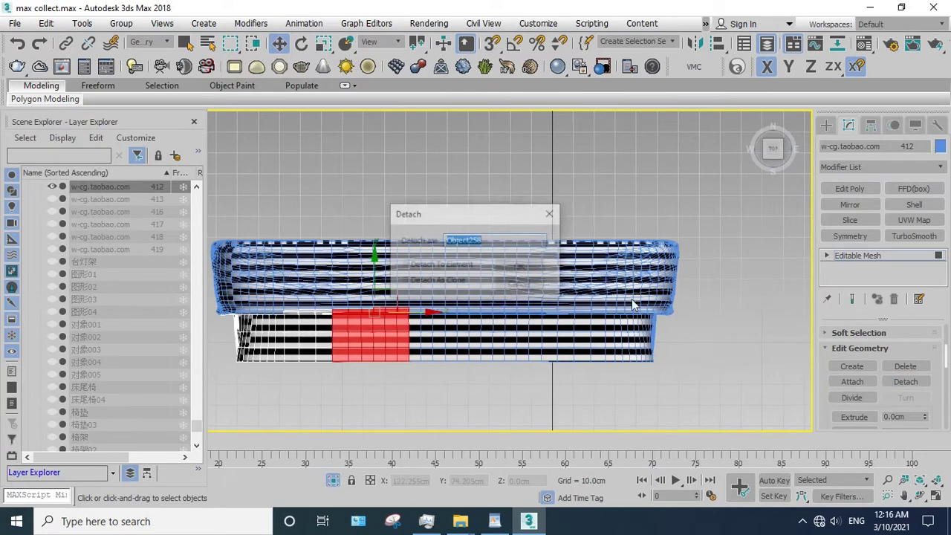
left_click(520, 267)
- Detach the faces near the lower mesh's left end
left_click_drag(388, 186, 294, 305)
left_click_drag(283, 373, 283, 370)
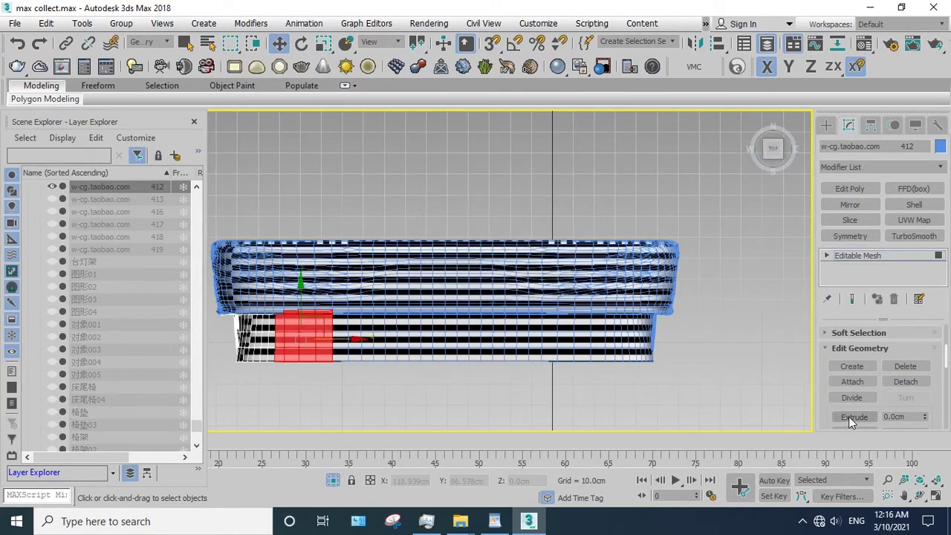
left_click(907, 382)
left_click(534, 268)
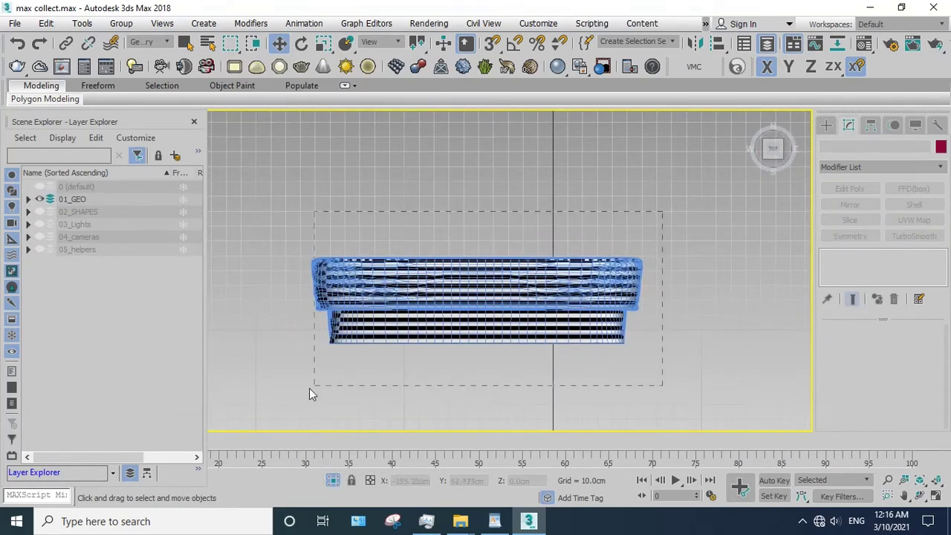
- Hide the finished detached pieces and isolate the remaining striped mesh in top view
left_click_drag(300, 384, 301, 385)
right_click(478, 282)
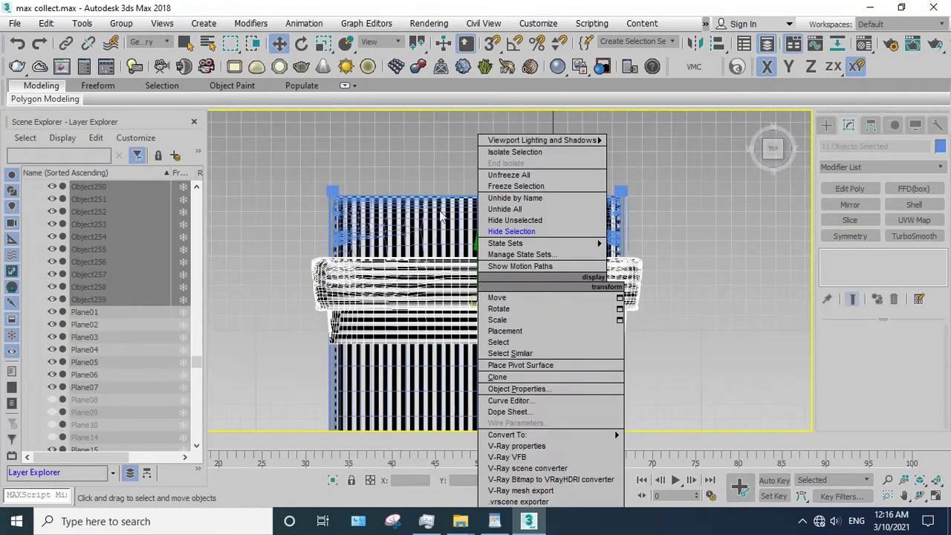
left_click(513, 232)
left_click(505, 296)
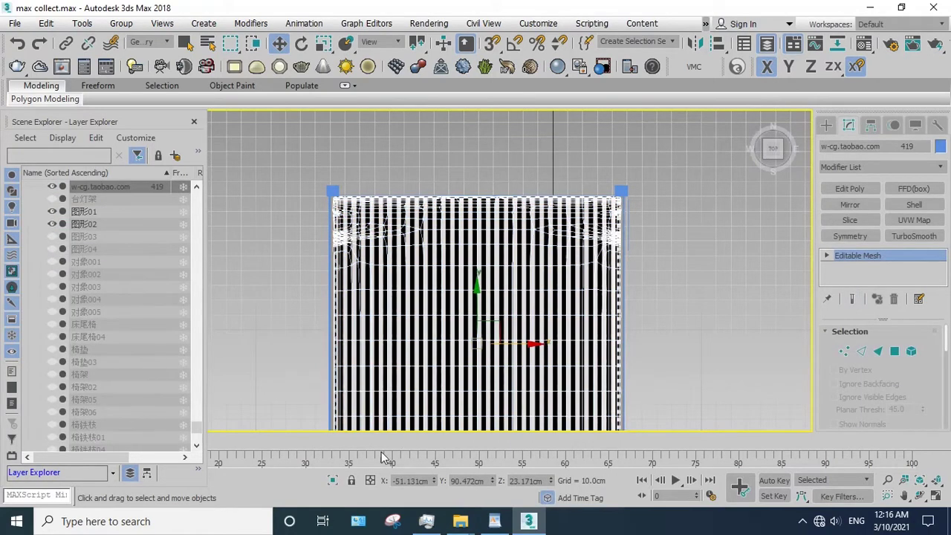
left_click(333, 480)
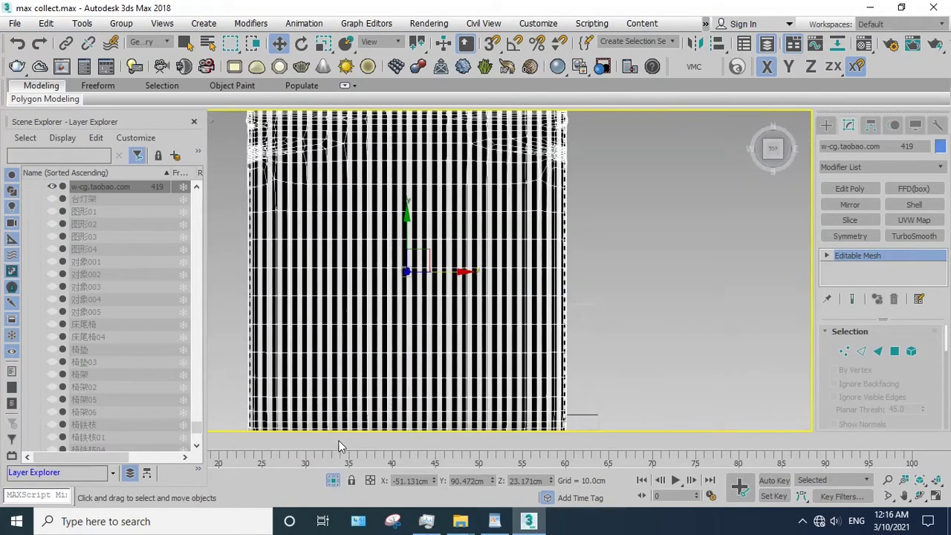
left_click(920, 496)
mouse_move(400, 296)
left_mouse_down()
mouse_move(461, 332)
mouse_move(505, 297)
left_mouse_up()
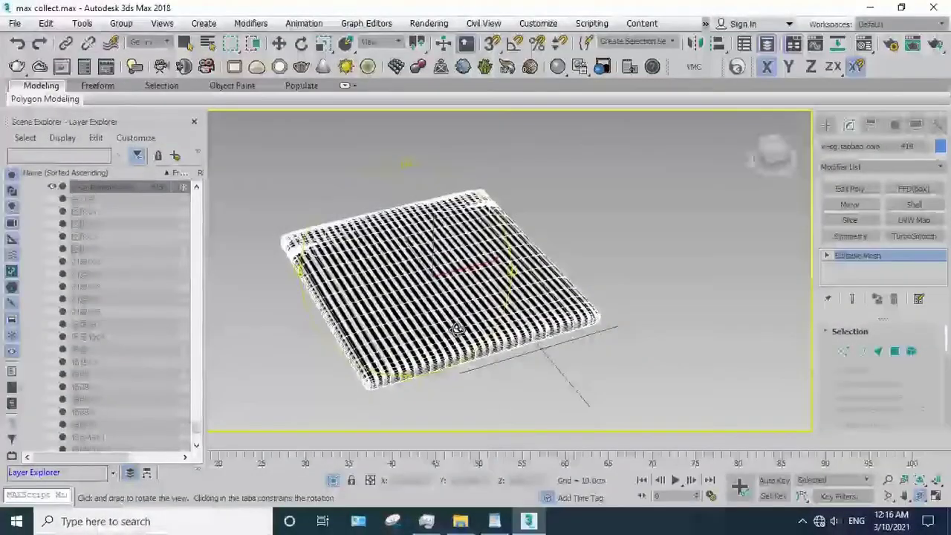
key("t")
middle_click_drag(519, 260, 523, 277)
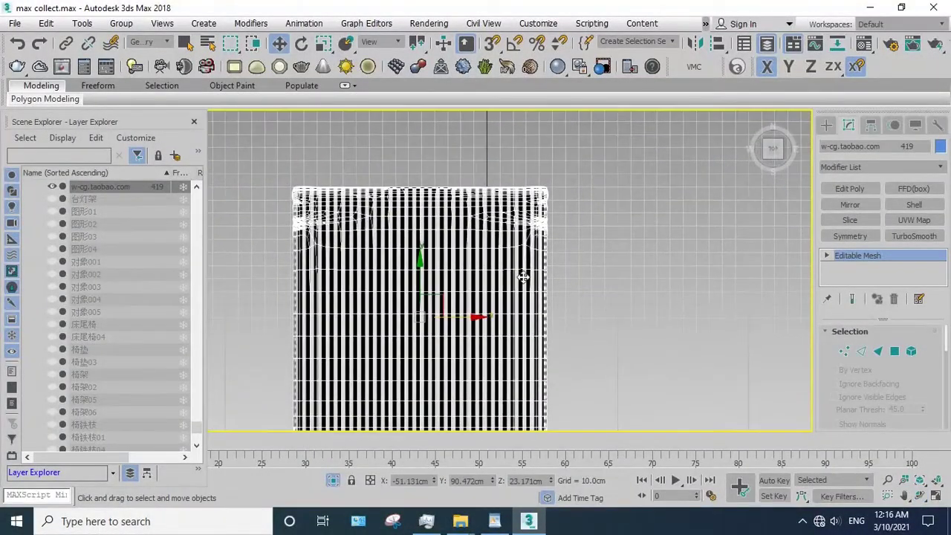
- Detach the mesh's top-right faces as Object260
key("4")
left_click(570, 194)
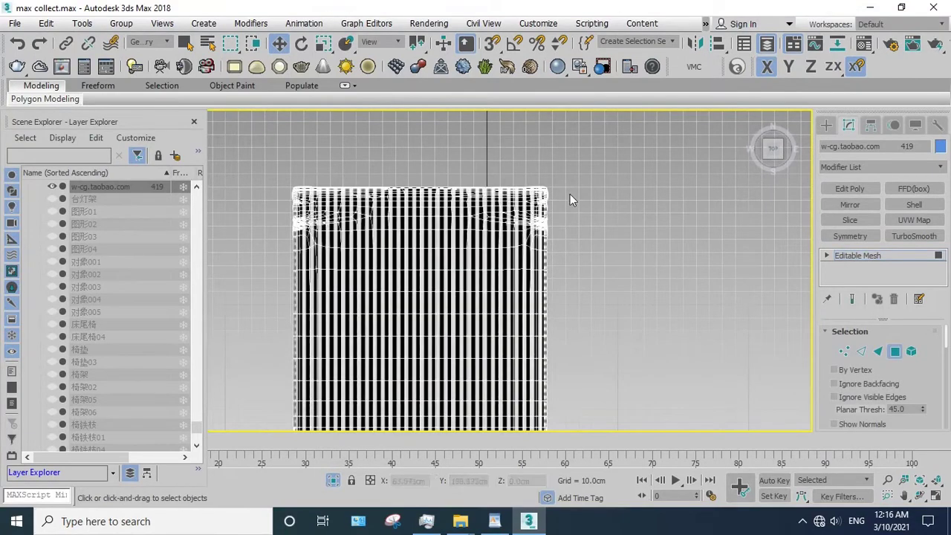
left_click_drag(571, 167, 505, 224)
scroll(504, 225, "up", 2)
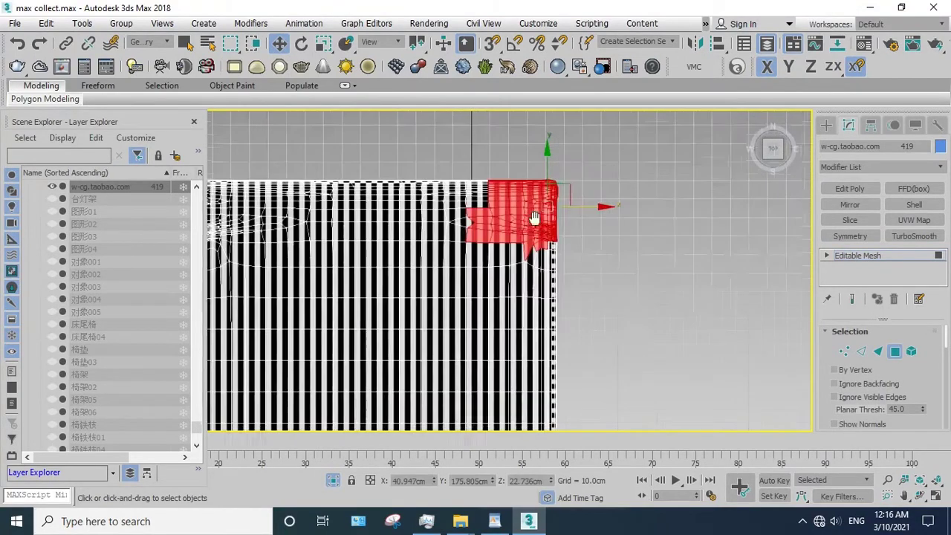
scroll(914, 313, "down", 1)
scroll(914, 308, "down", 3)
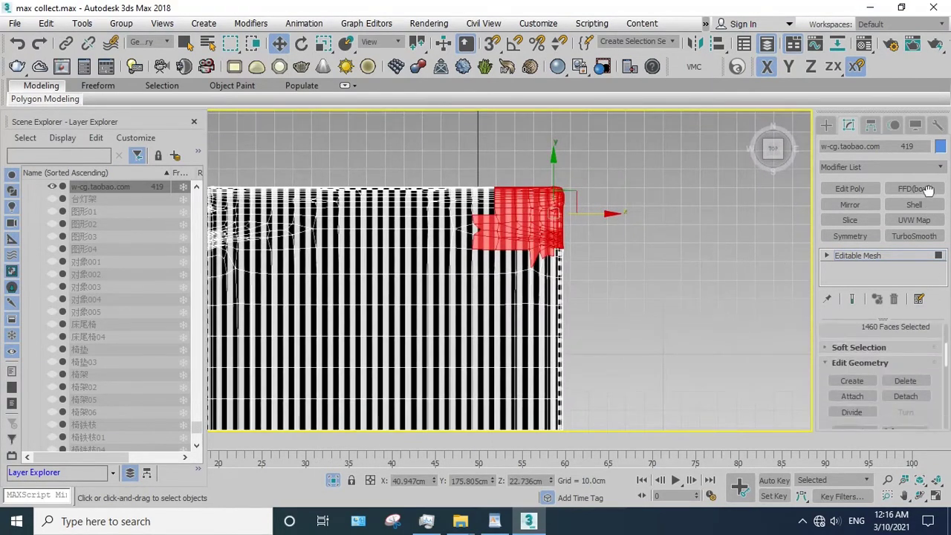
scroll(916, 301, "down", 2)
left_click(906, 346)
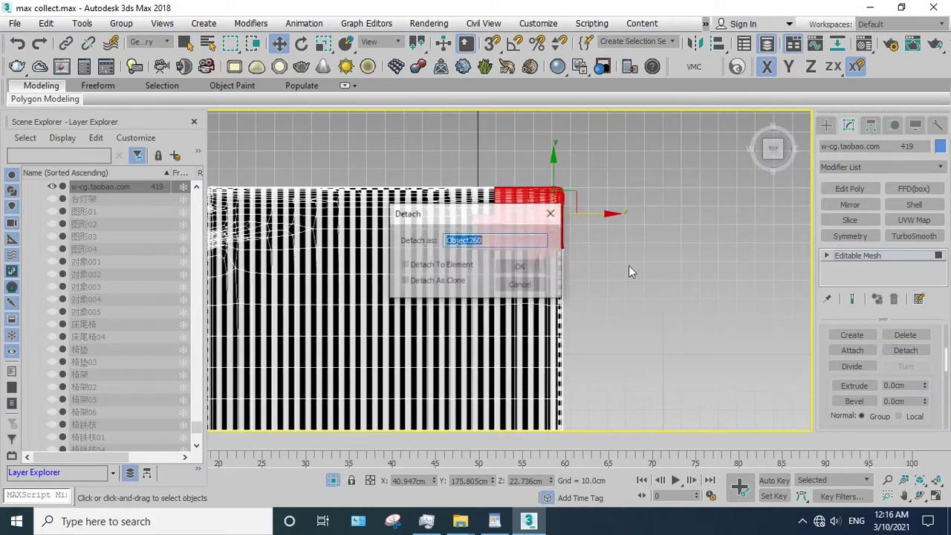
left_click(523, 265)
- Detach the next two face blocks along the top edge
middle_click_drag(542, 264, 597, 299)
left_click_drag(635, 190, 470, 286)
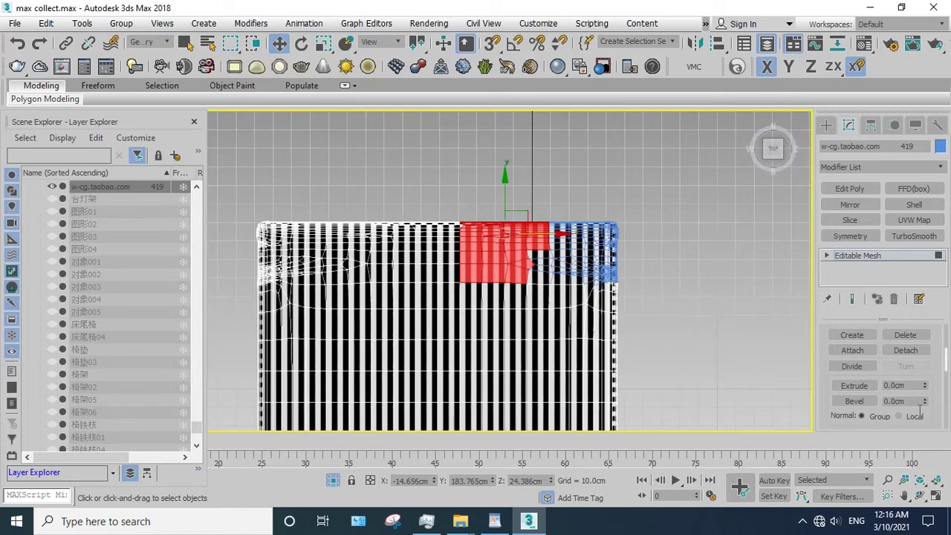
left_click(913, 352)
left_click(518, 263)
left_click_drag(526, 182, 397, 286)
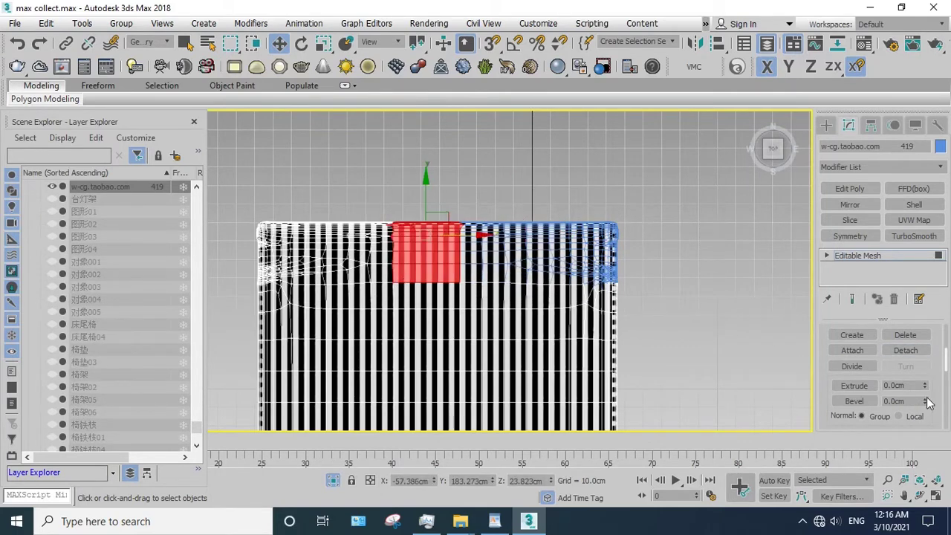
left_click(912, 350)
left_click(520, 267)
- Detach another top-row polygon block and the block at the left end
scroll(929, 371, "up", 1)
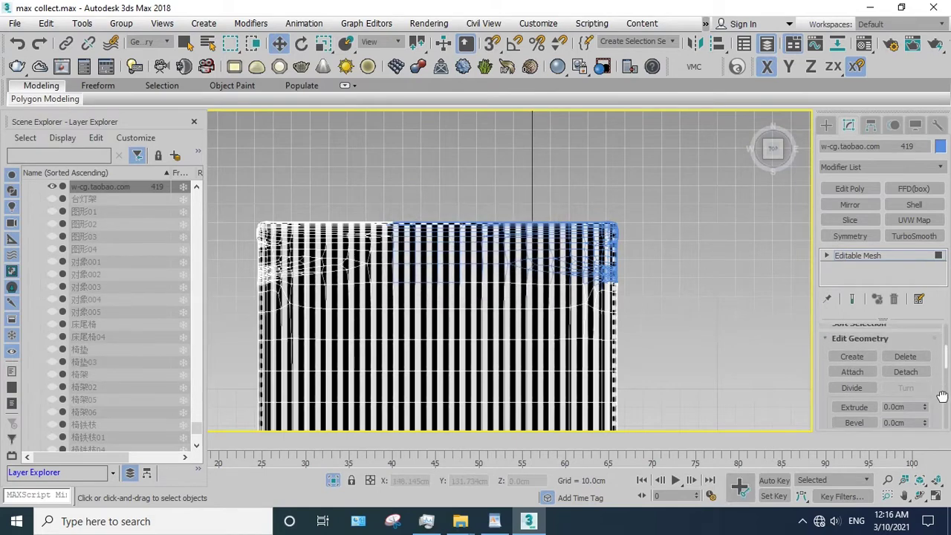
left_click_drag(419, 184, 320, 286)
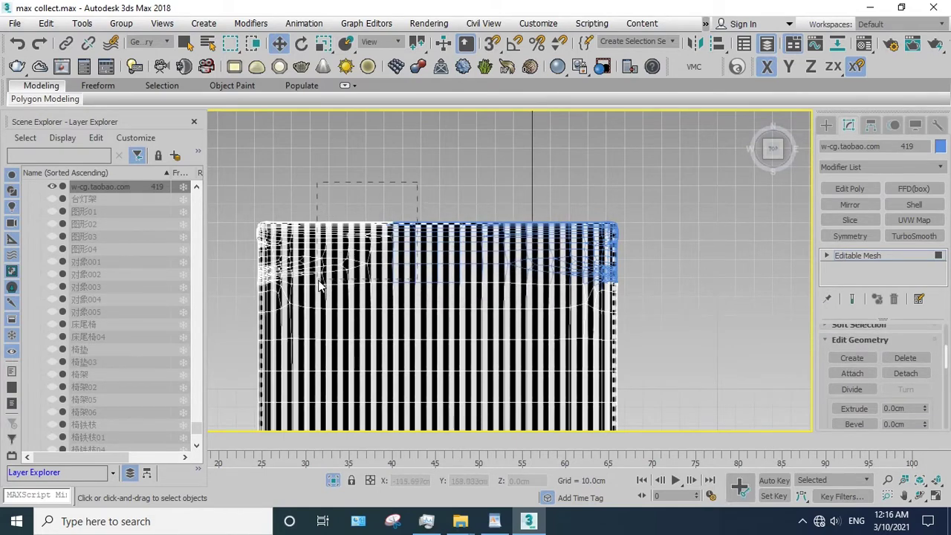
left_click(908, 376)
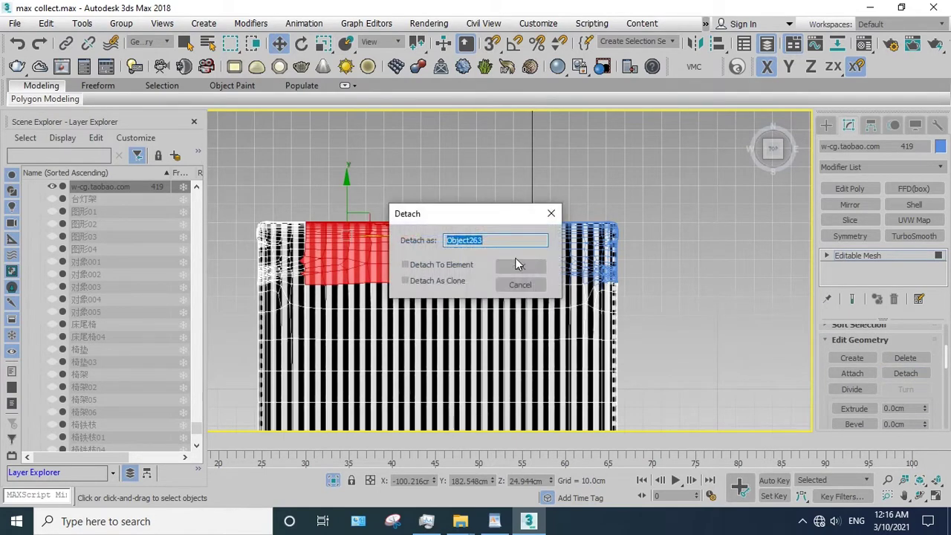
left_click(520, 267)
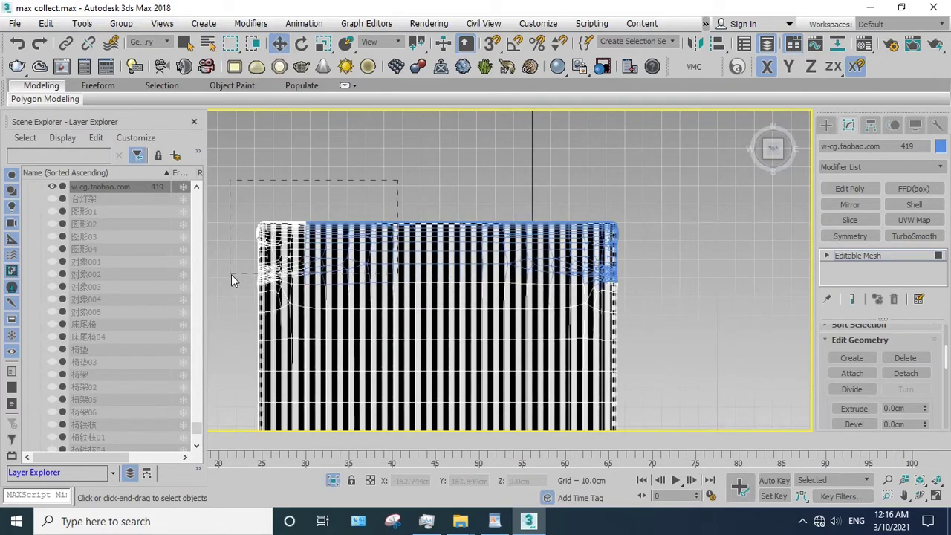
left_click_drag(232, 277, 231, 278)
left_click(903, 374)
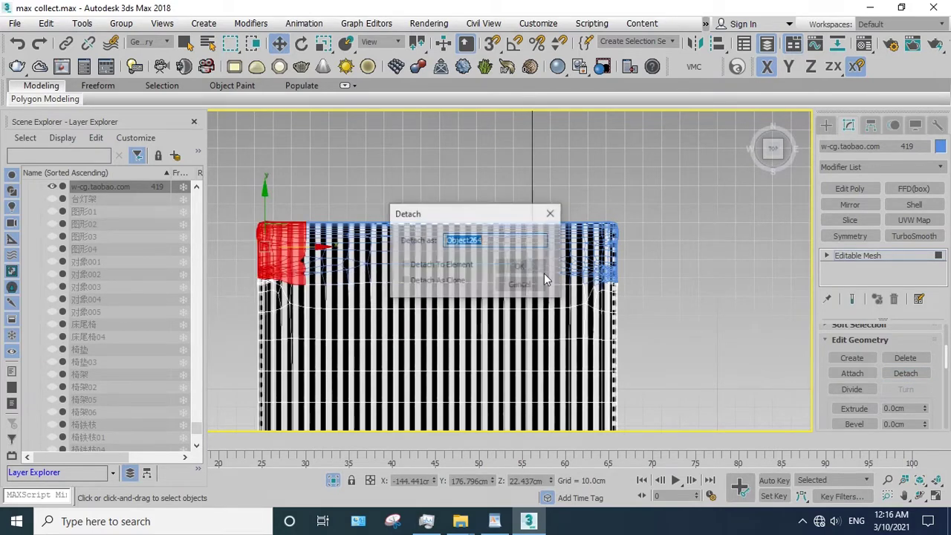
left_click(520, 266)
- Detach the next row's four polygon blocks, working from right to left
left_click_drag(541, 327, 541, 329)
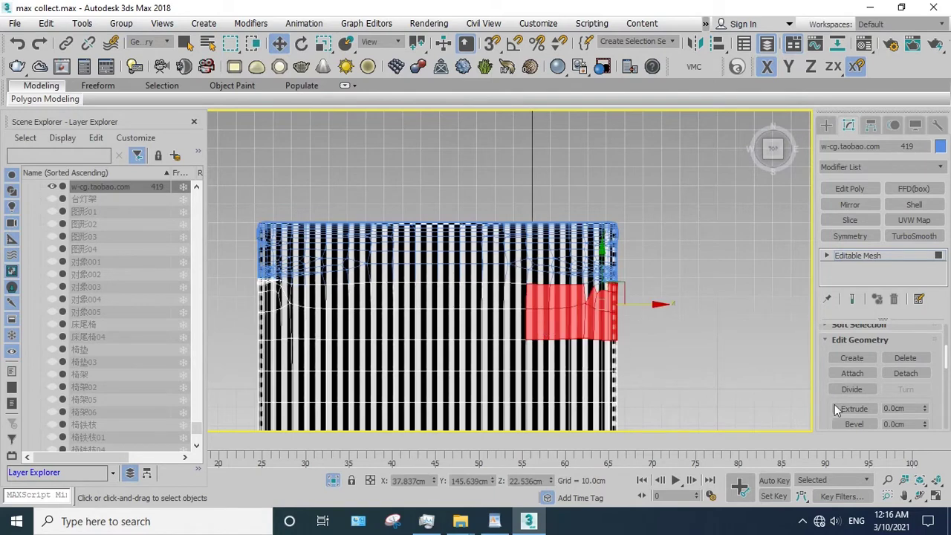
left_click(911, 373)
left_click(533, 267)
left_click_drag(654, 165, 455, 338)
left_click(900, 374)
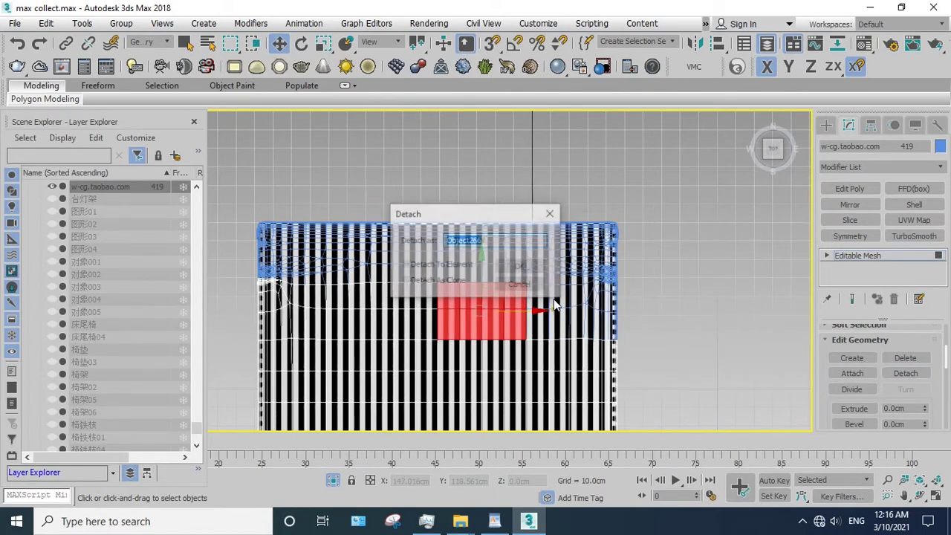
left_click(518, 272)
left_click_drag(533, 158, 358, 340)
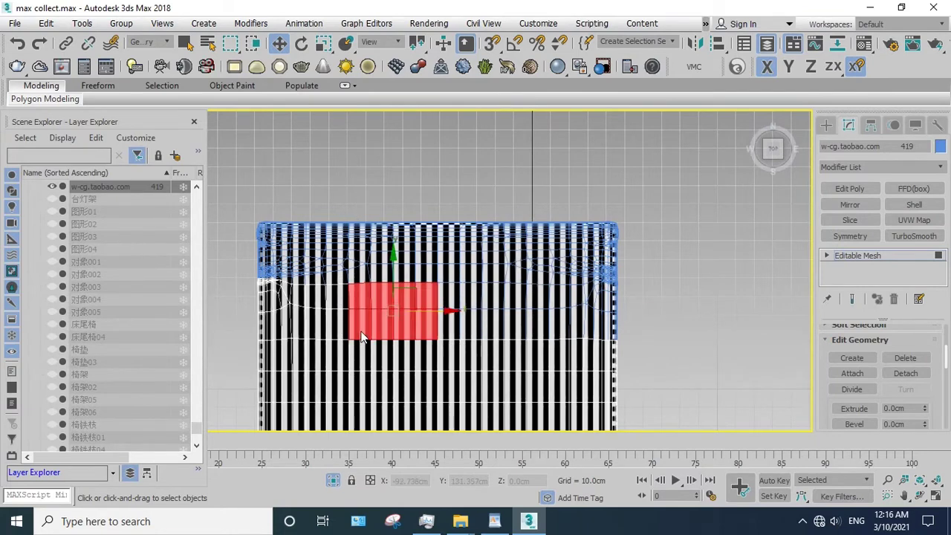
left_click(908, 373)
left_click(520, 266)
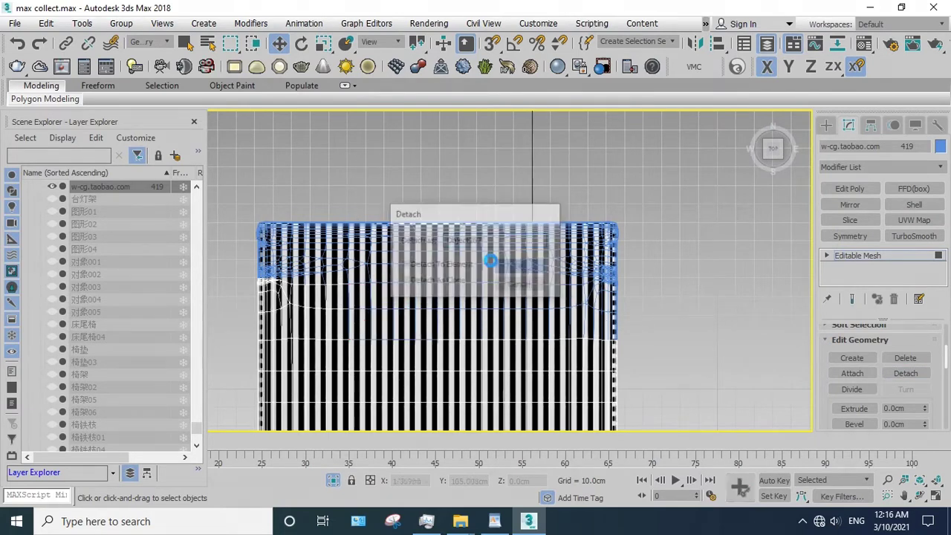
left_click_drag(436, 170, 226, 336)
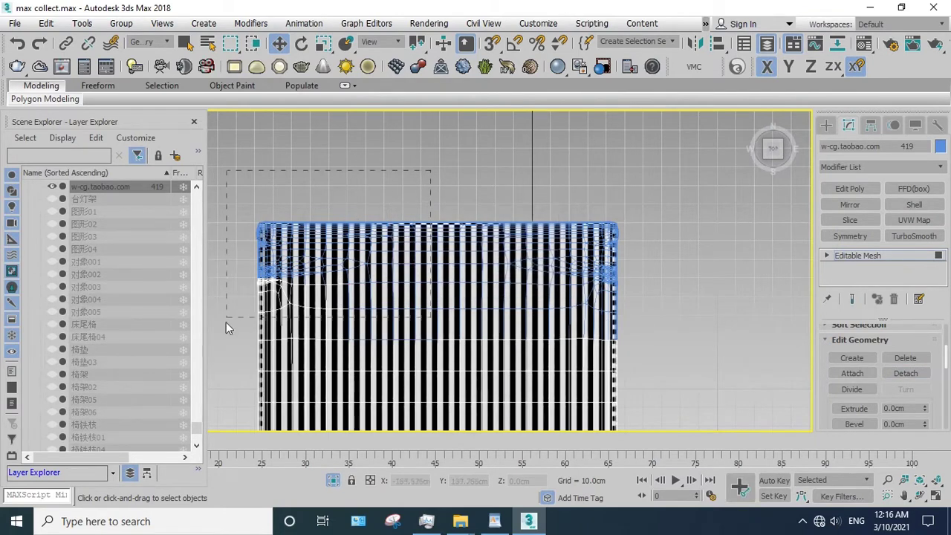
left_click(910, 374)
left_click(521, 266)
- Detach the right, middle and left polygon blocks of the following row
scroll(565, 238, "down", 1)
left_click_drag(593, 193, 498, 346)
left_click(906, 374)
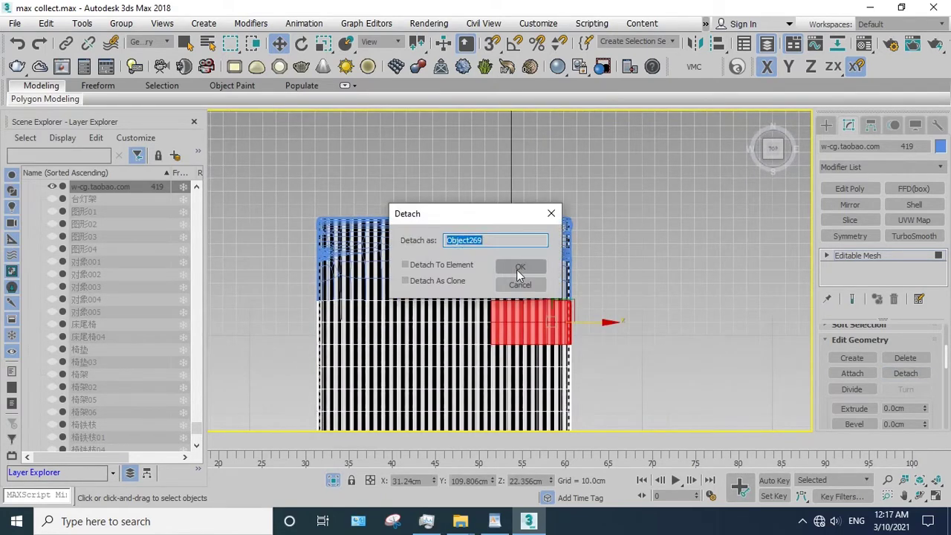
left_click(518, 269)
left_click_drag(606, 168, 405, 344)
left_click(906, 373)
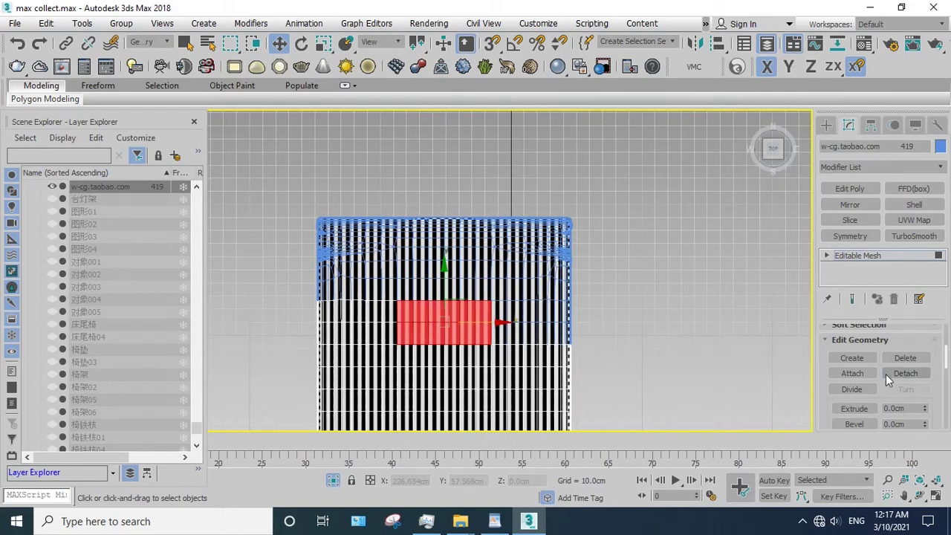
left_click(518, 268)
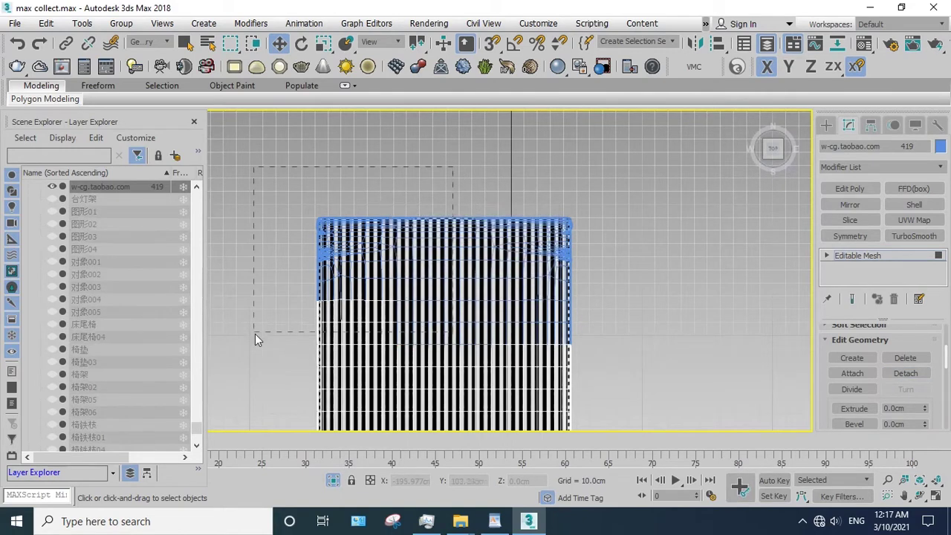
left_click_drag(255, 340, 257, 339)
left_click(906, 373)
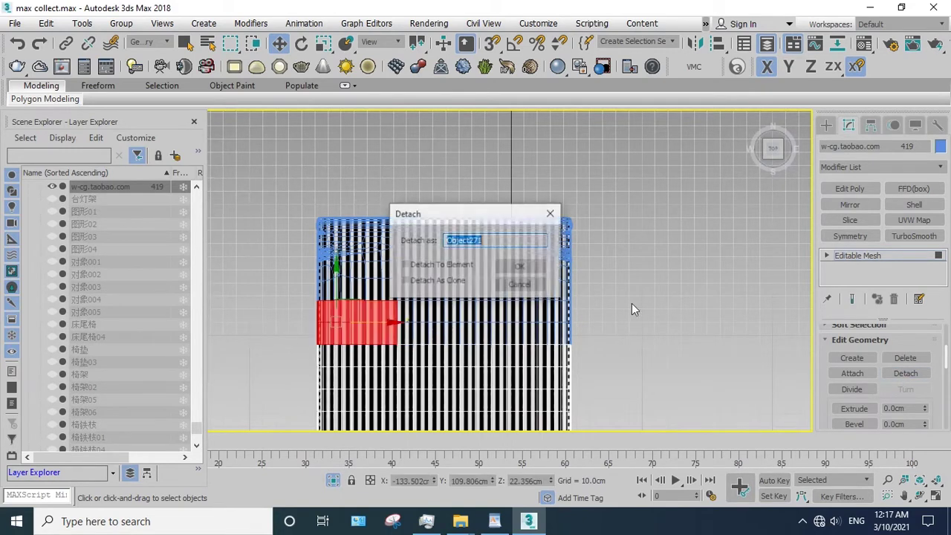
left_click(517, 266)
- Detach another row's right, middle and left polygon blocks
left_click_drag(509, 332, 502, 338)
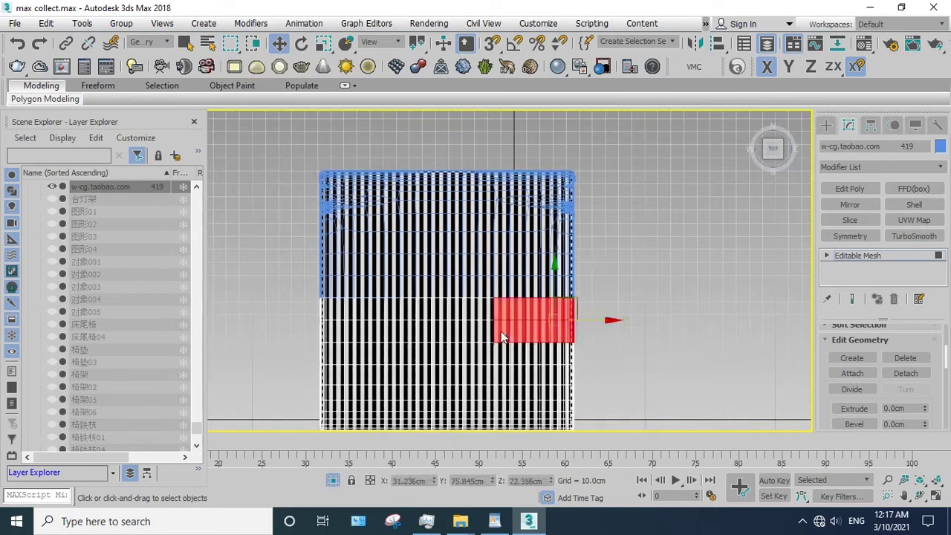
left_click(916, 373)
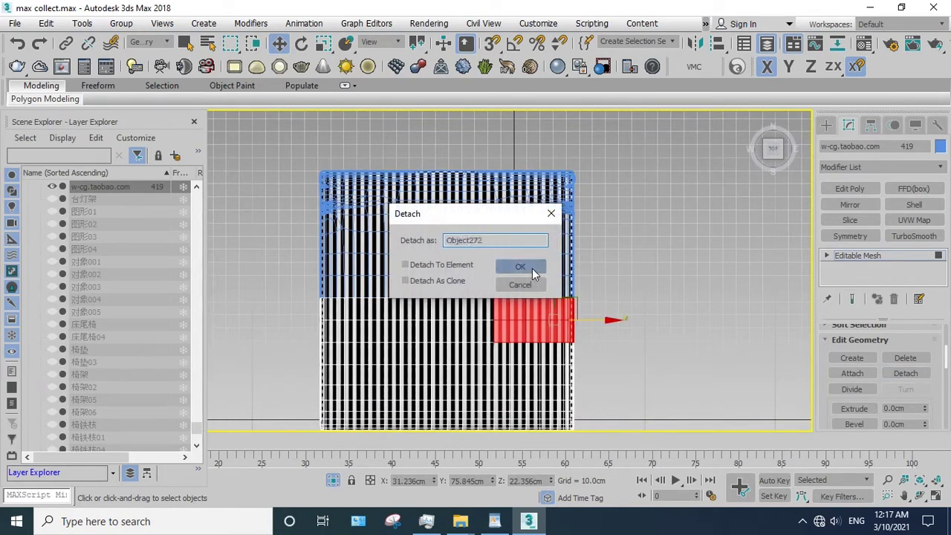
left_click(532, 269)
left_click_drag(410, 331, 408, 339)
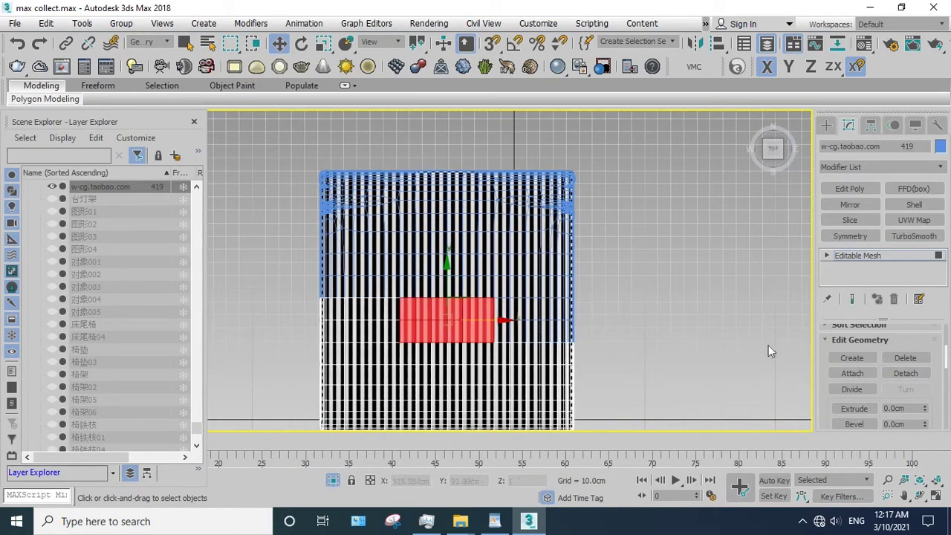
left_click(906, 373)
left_click(520, 266)
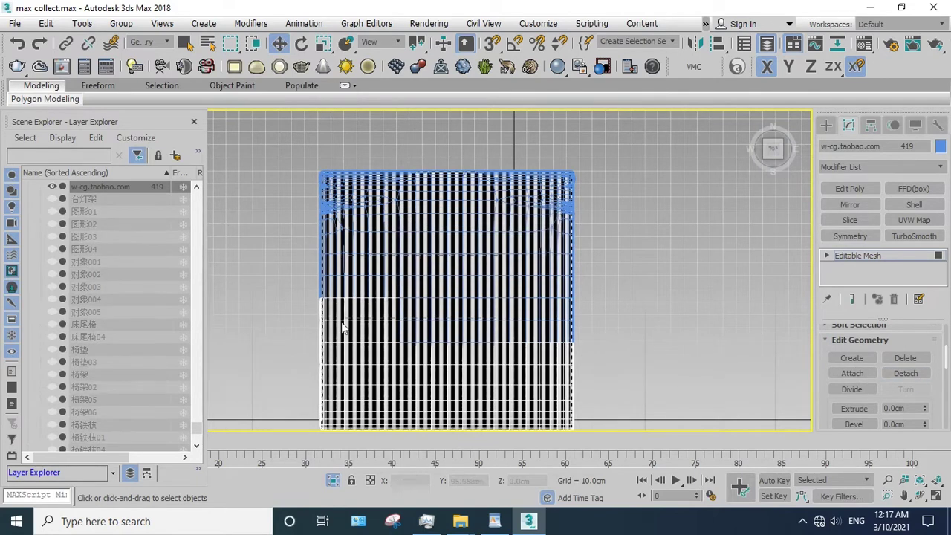
left_click_drag(340, 325, 293, 337)
left_click(906, 373)
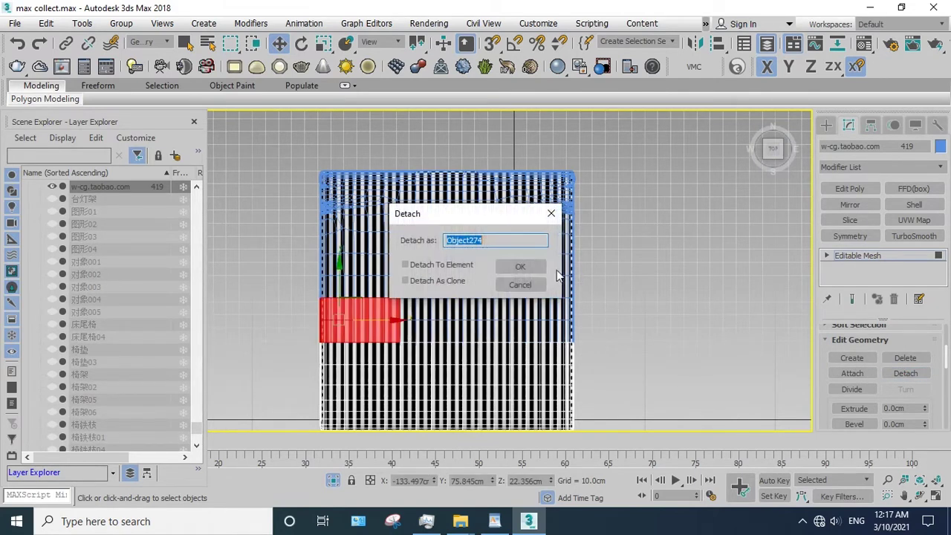
left_click(518, 265)
- Detach the lower polygon blocks from the right across to the middle
middle_click_drag(594, 302, 615, 249)
left_click_drag(538, 333, 537, 331)
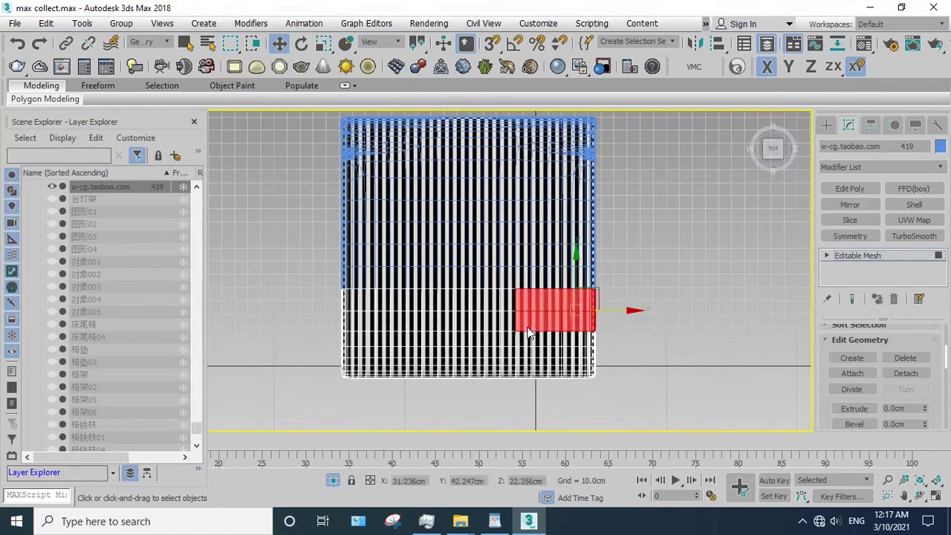
left_click(906, 373)
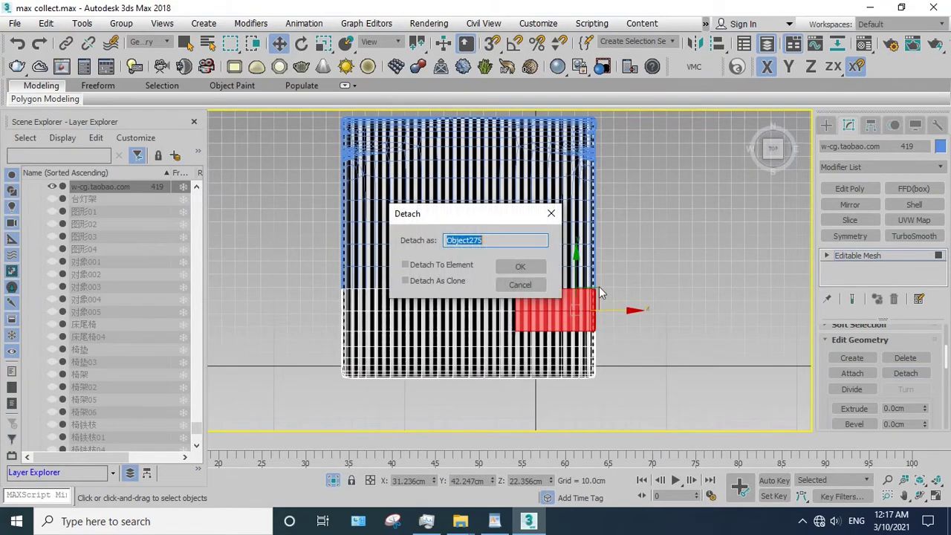
left_click(524, 268)
left_click(450, 323)
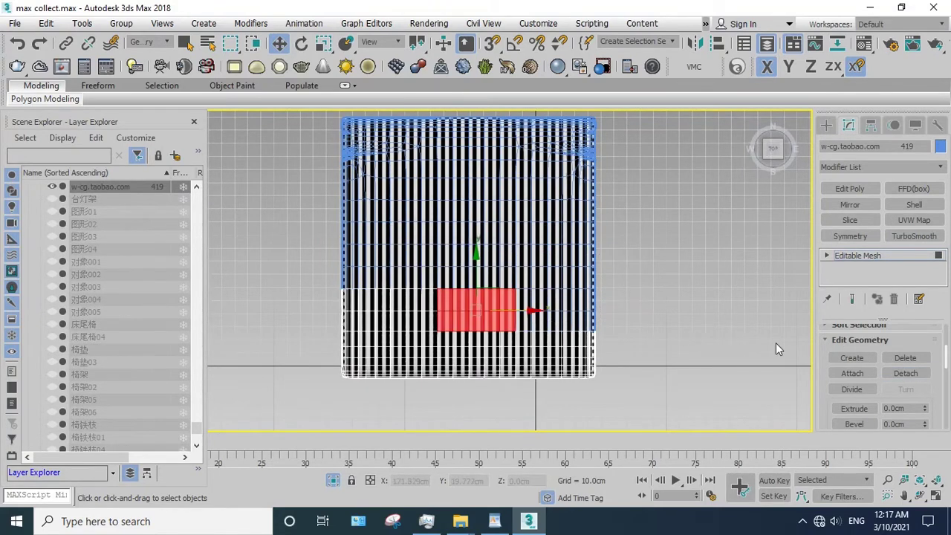
left_click(899, 372)
left_click(524, 271)
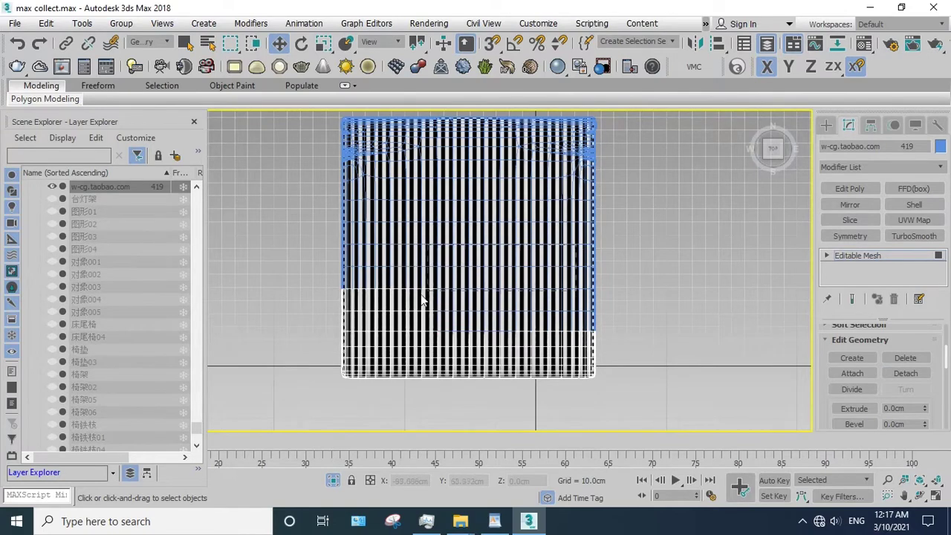
left_click(394, 327)
left_click(906, 373)
left_click(512, 263)
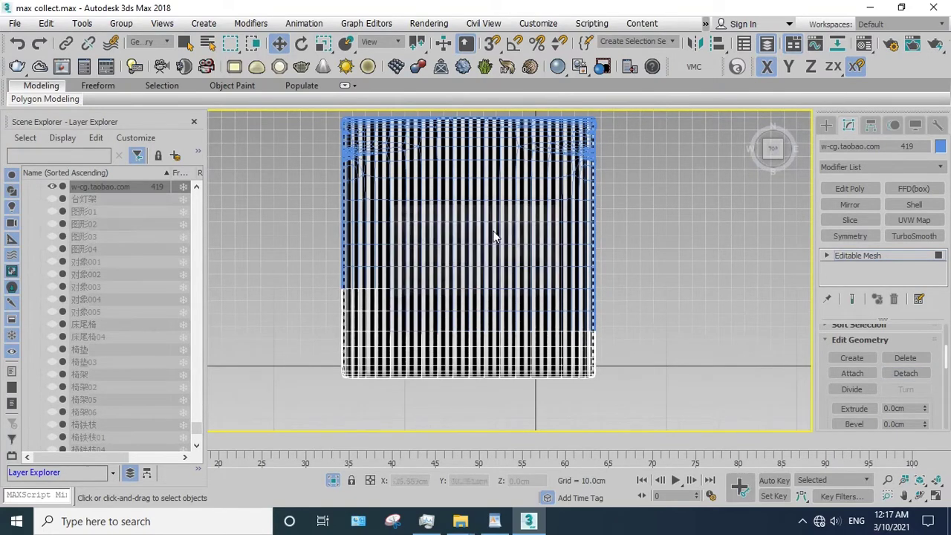
- Detach the lower-left block and the bottom-right block
left_click(364, 312)
left_click(904, 375)
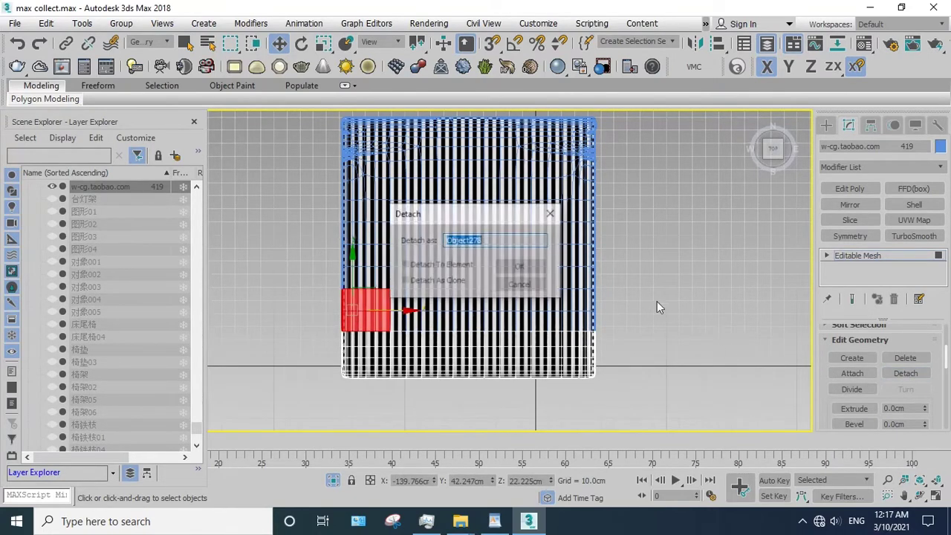
left_click(524, 266)
left_click_drag(540, 399, 538, 397)
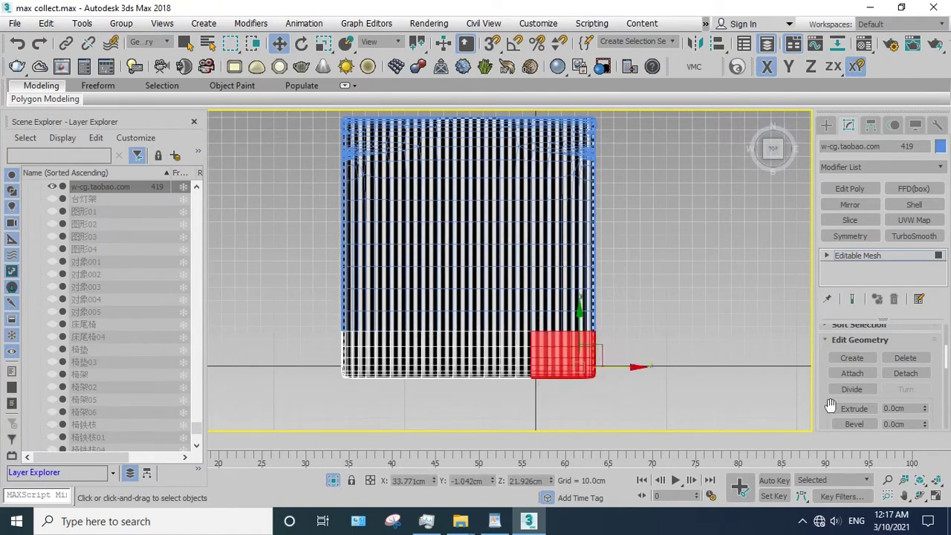
left_click(908, 375)
key("Return")
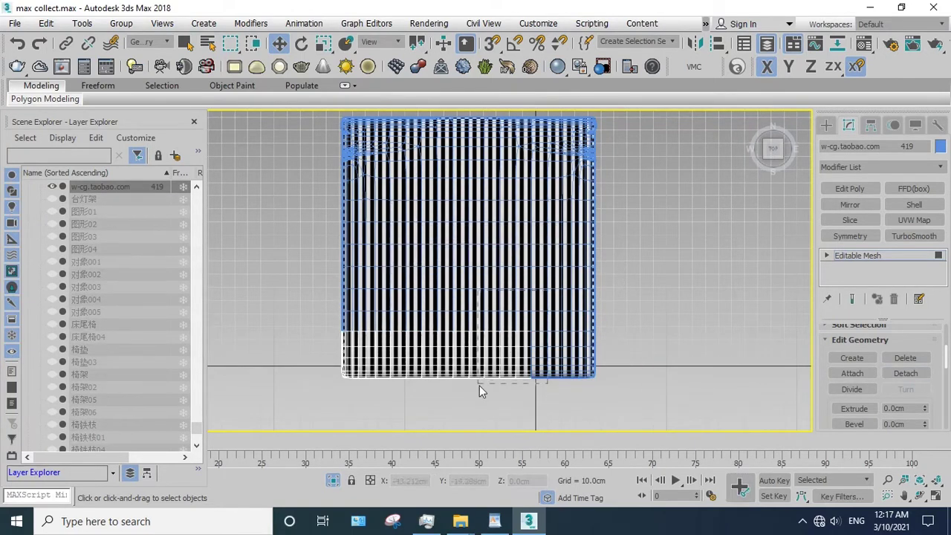
- Detach the last two bottom strips, working leftward
left_click_drag(479, 385, 480, 387)
left_click(899, 374)
left_click(516, 264)
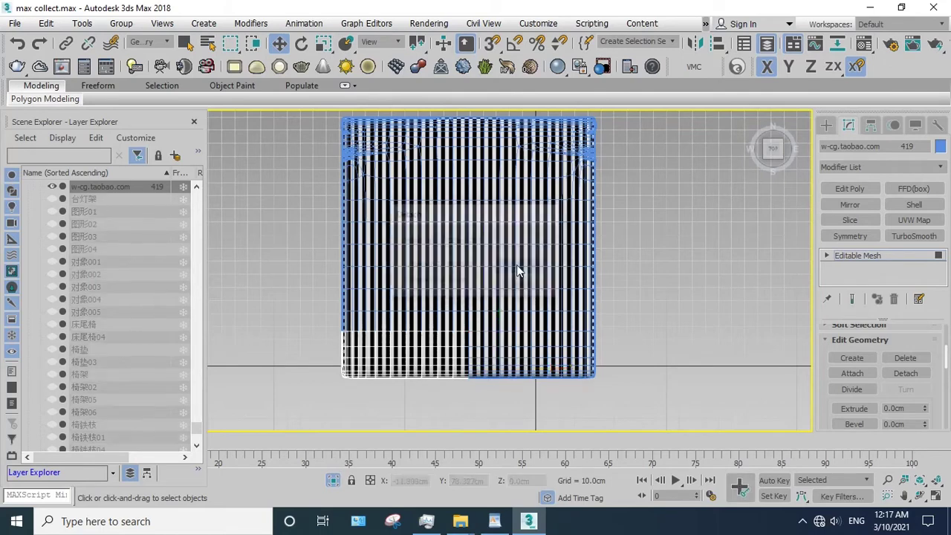
left_click_drag(465, 346, 418, 392)
left_click(901, 374)
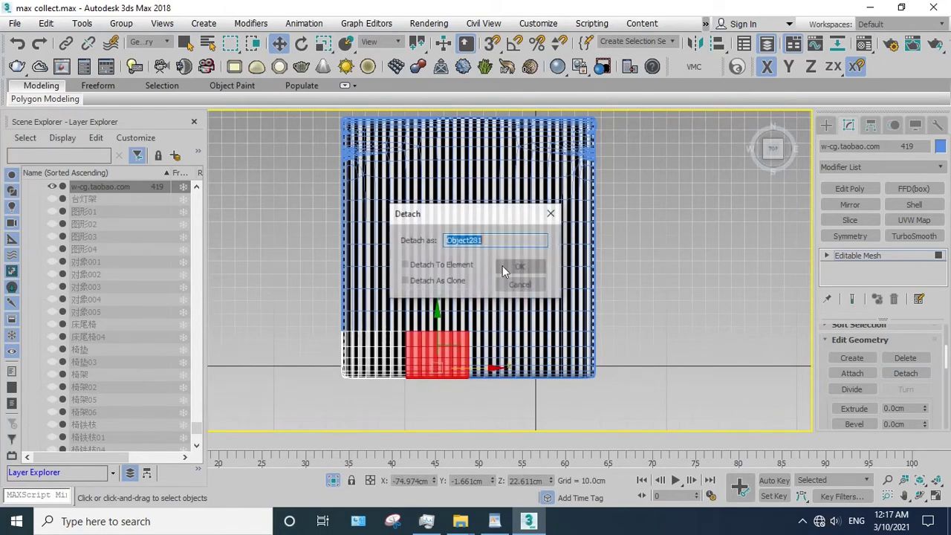
left_click(516, 266)
- Exit polygon mode, select all the newly detached strips, and hide them
left_click(864, 254)
left_click(599, 329)
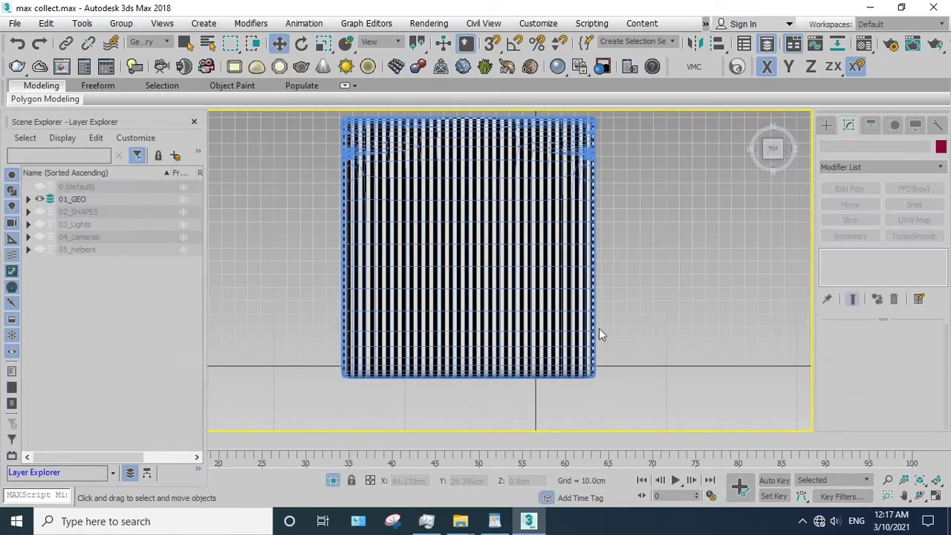
scroll(612, 368, "down", 2)
left_click_drag(612, 367, 344, 136)
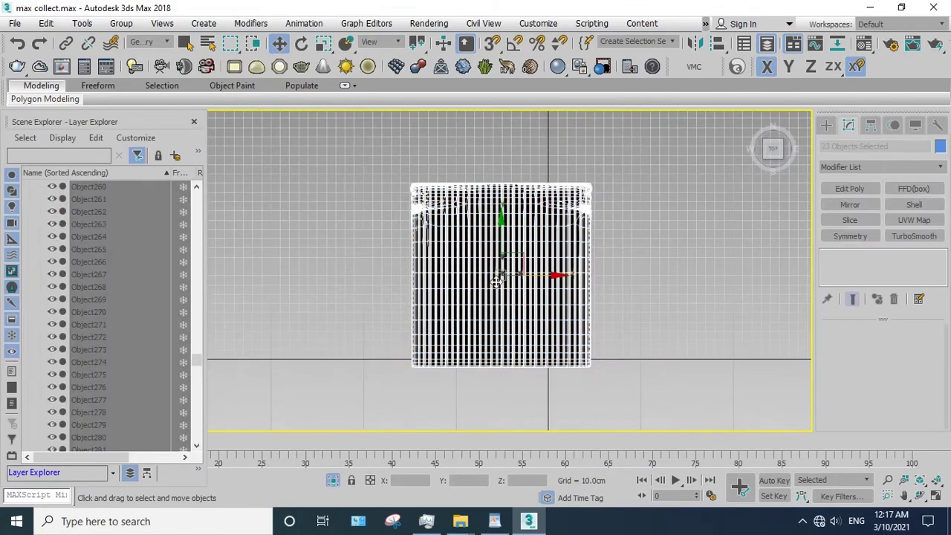
scroll(496, 281, "up", 3)
scroll(783, 387, "up", 2)
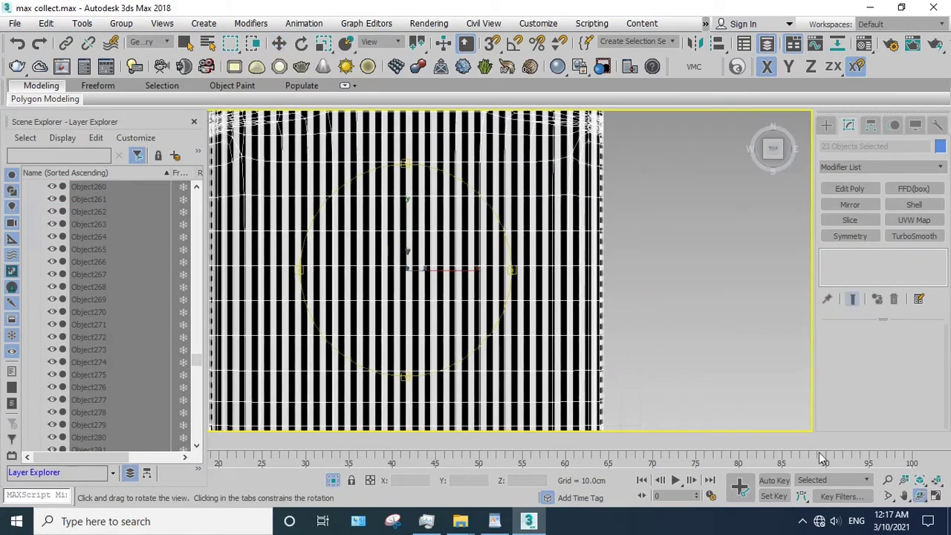
middle_click_drag(409, 253, 362, 457, "alt")
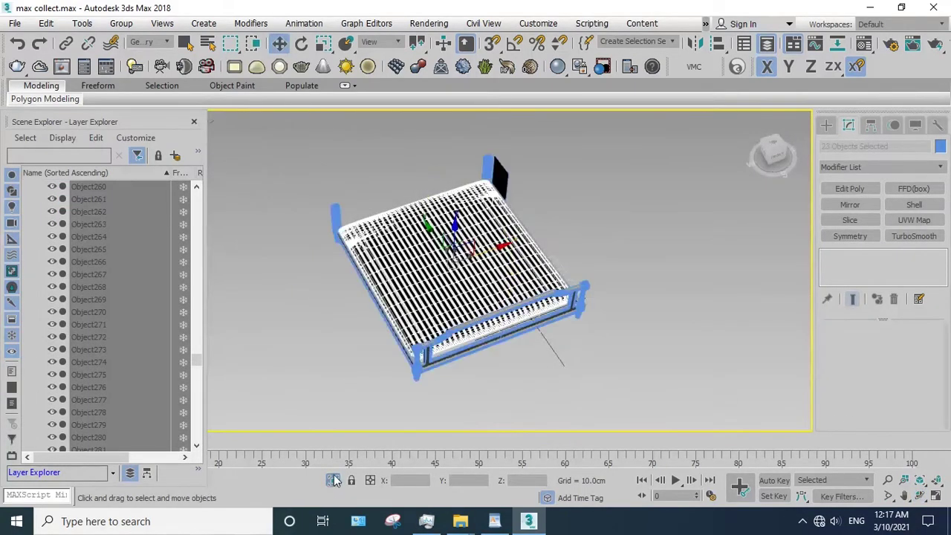
right_click(420, 276)
left_click(461, 223)
- Select the frame piece Rectangle02 and orbit round to its front
scroll(572, 299, "up", 5)
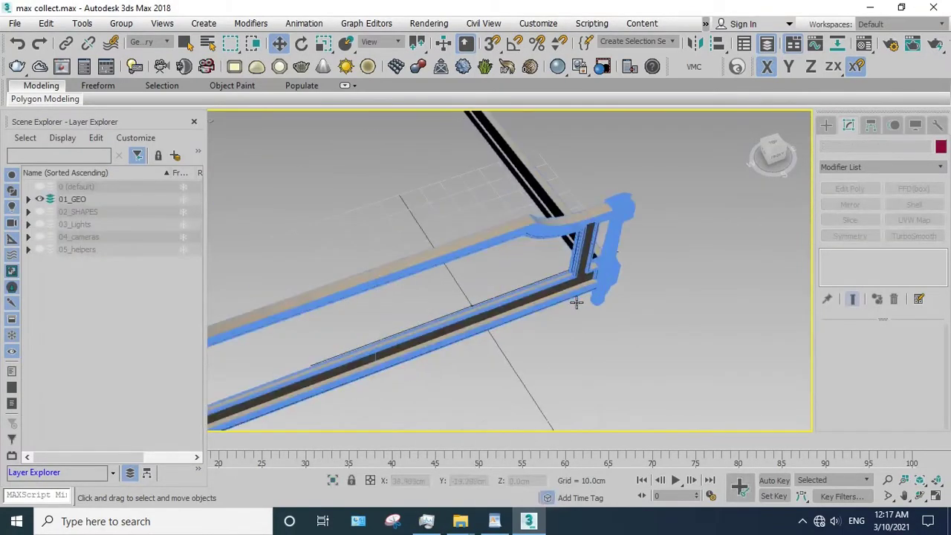
left_click(564, 300)
left_click(920, 498)
left_click_drag(441, 257, 446, 424)
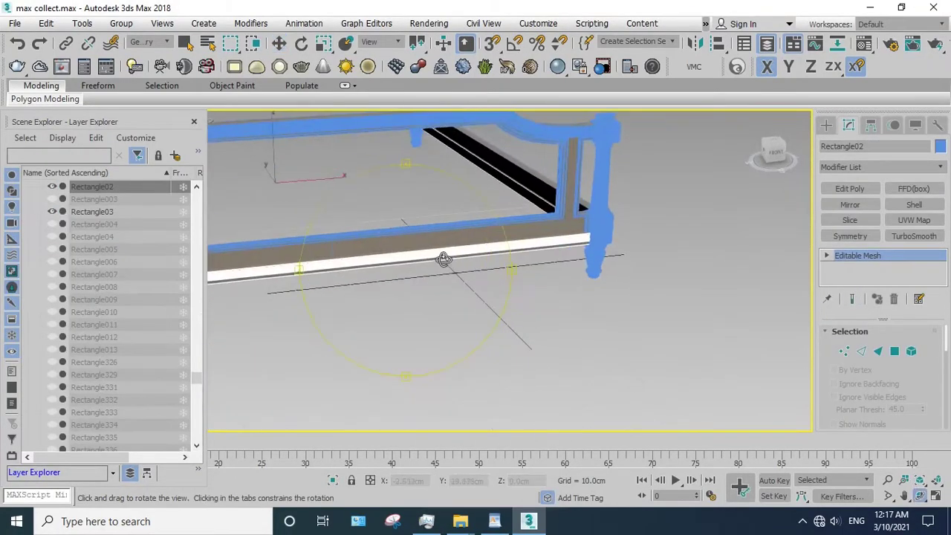
- Isolate Rectangle02 and detach its back rail faces as a separate object
left_click(332, 479)
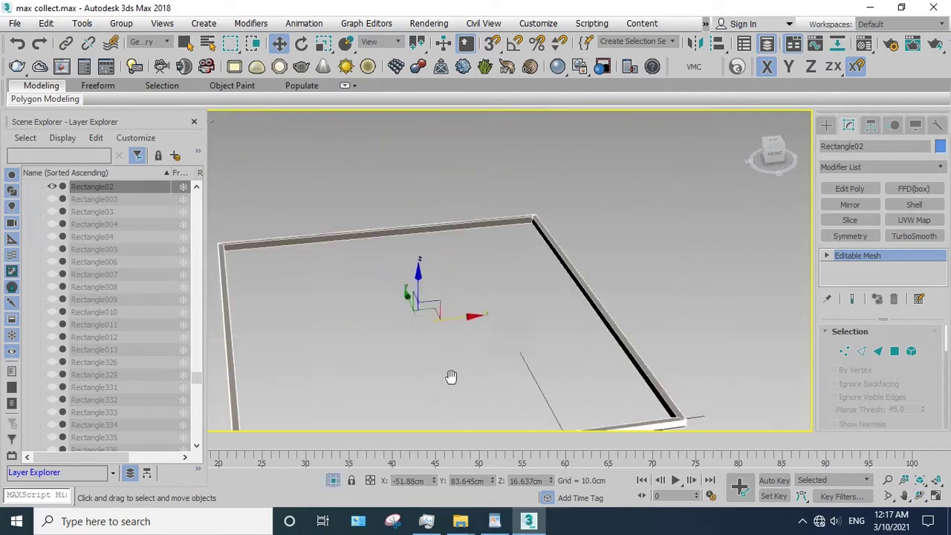
key("4")
left_click(461, 260)
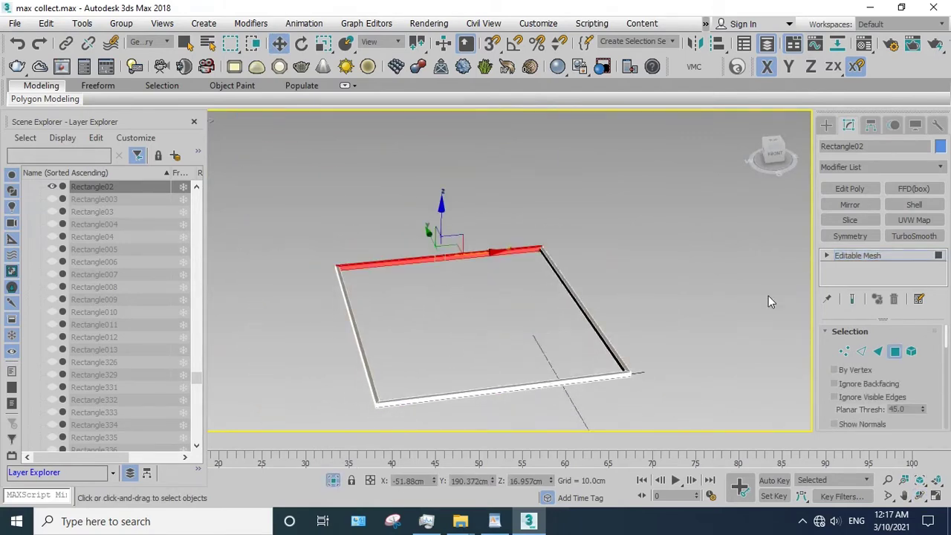
scroll(914, 397, "down", 3)
scroll(913, 397, "down", 2)
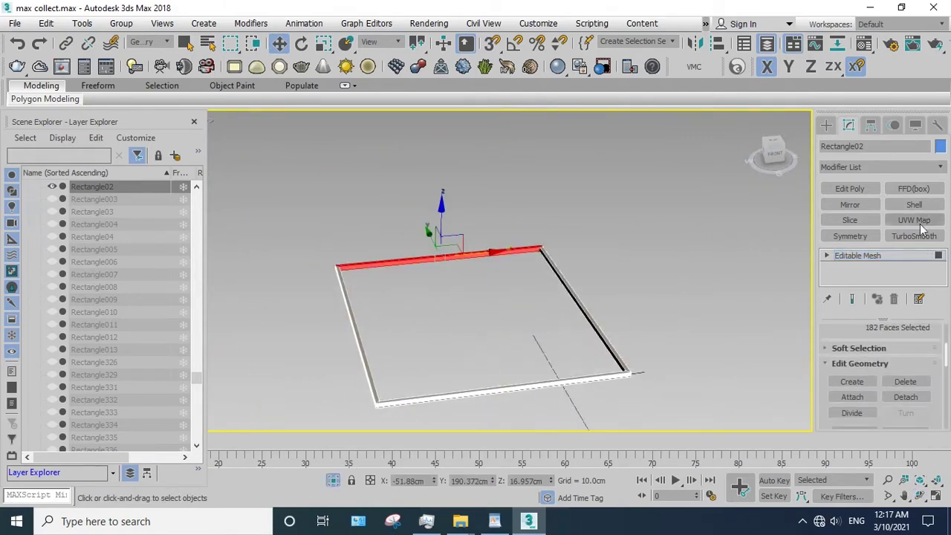
left_click(906, 397)
left_click(531, 266)
- Detach the right rail faces and the left rail faces as separate objects
left_click(587, 312)
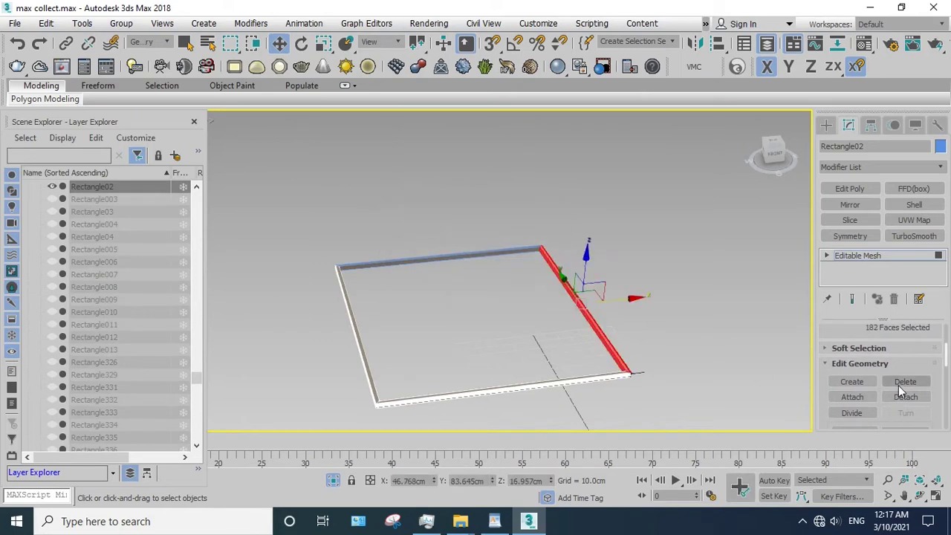
left_click(906, 397)
left_click(531, 266)
left_click(358, 335)
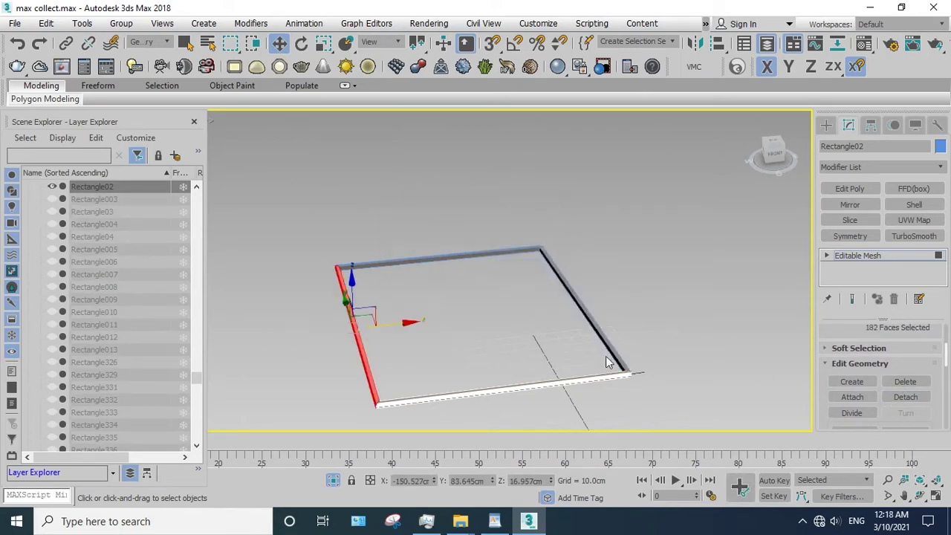
left_click(906, 397)
left_click(531, 266)
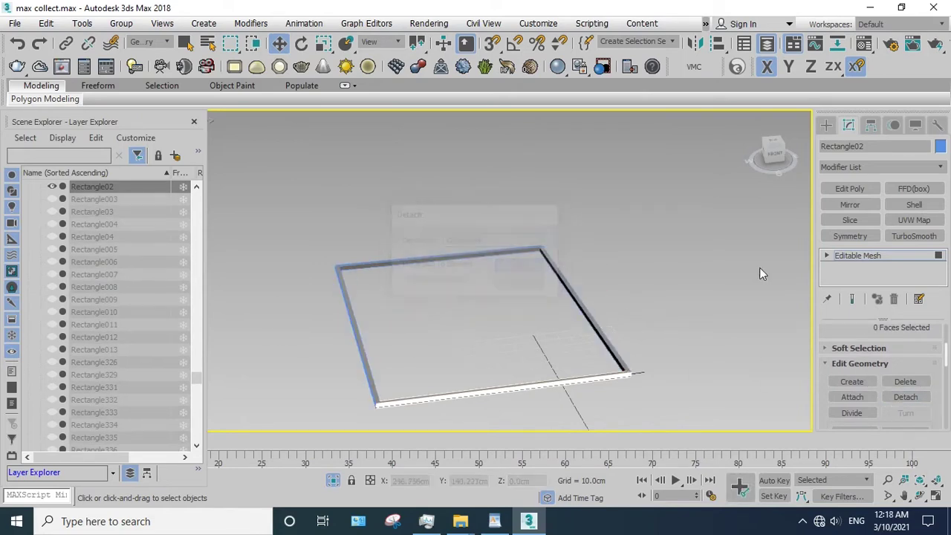
- Leave Polygon mode and bring the whole bed frame back into view
left_click(860, 257)
key("Delete")
key("ctrl+a")
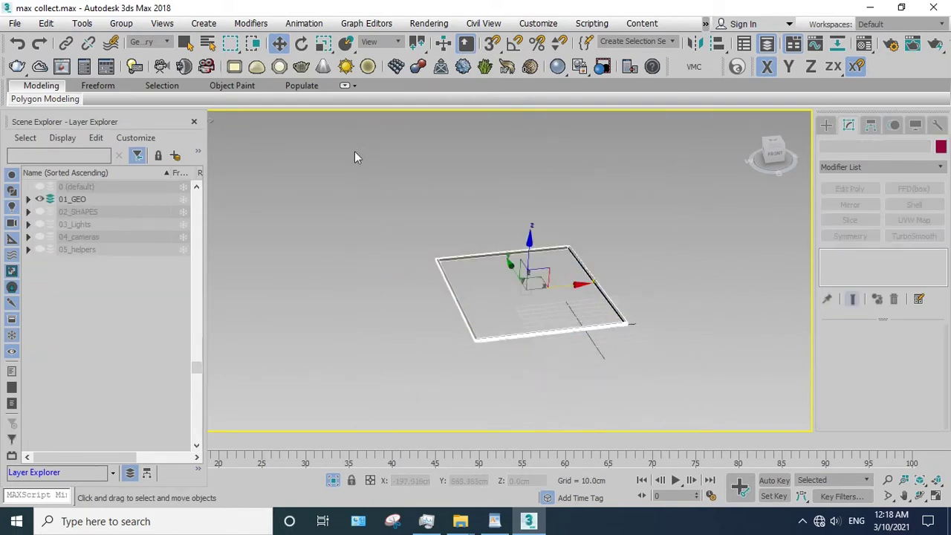
key("ctrl+z")
- Hide the detached Rectangle02 rails and select the curved top rail Plane07
right_click(480, 292)
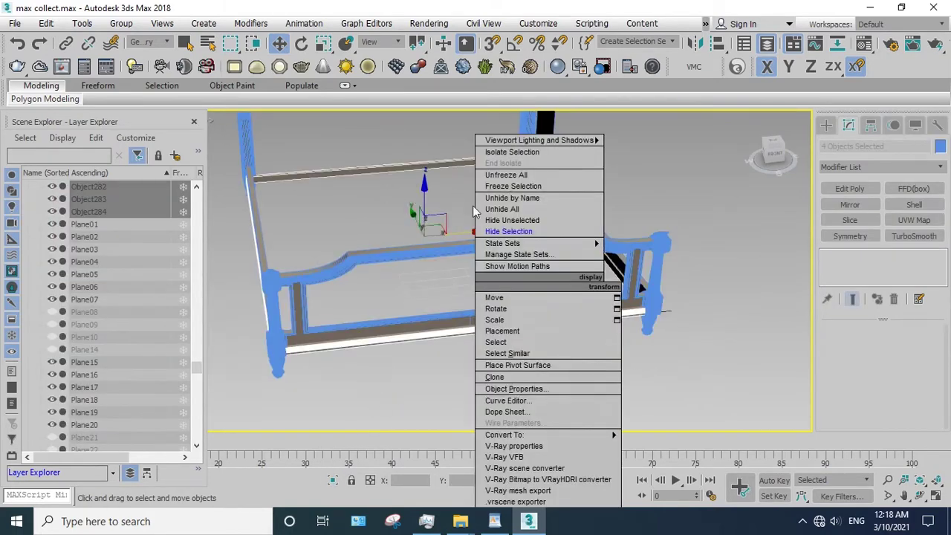
left_click(498, 230)
left_click(541, 261)
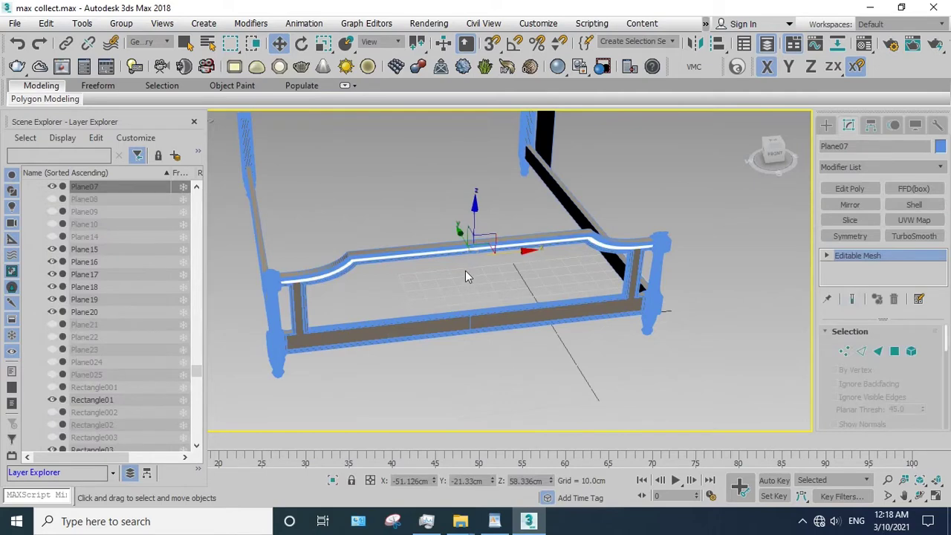
scroll(475, 281, "up", 3)
scroll(476, 281, "down", 1)
- In Polygon mode, window-select a section of Plane07's top rail faces and detach it
key("4")
left_click_drag(463, 276, 412, 188)
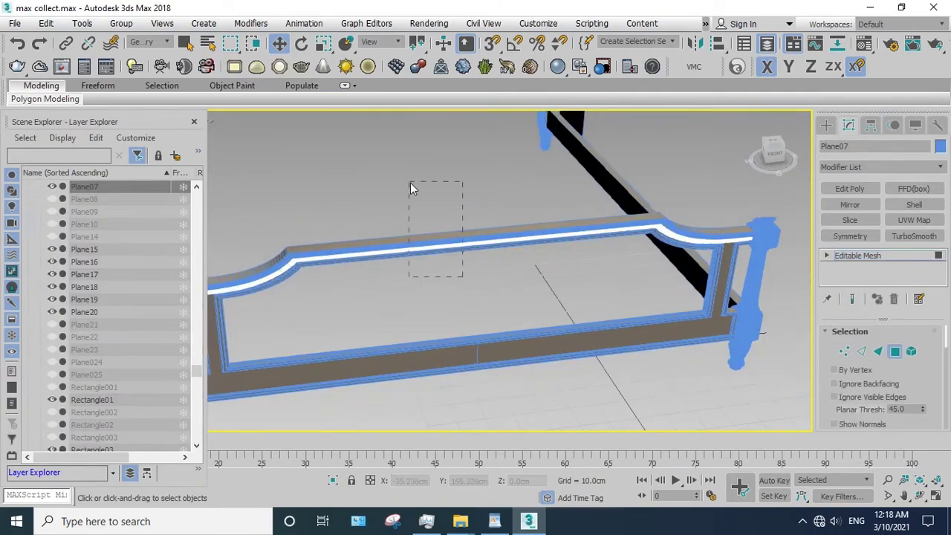
middle_click_drag(412, 188, 455, 226)
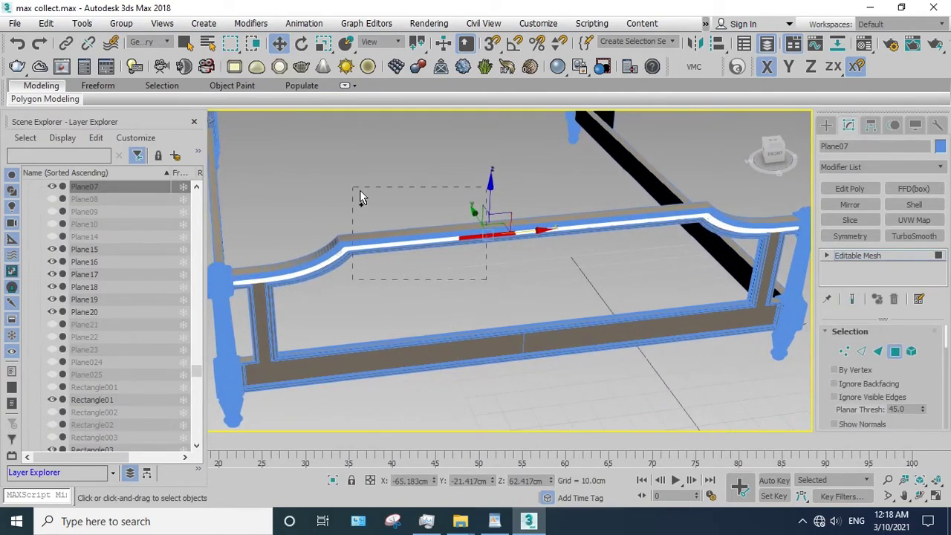
left_click_drag(360, 197, 355, 190)
scroll(888, 386, "down", 5)
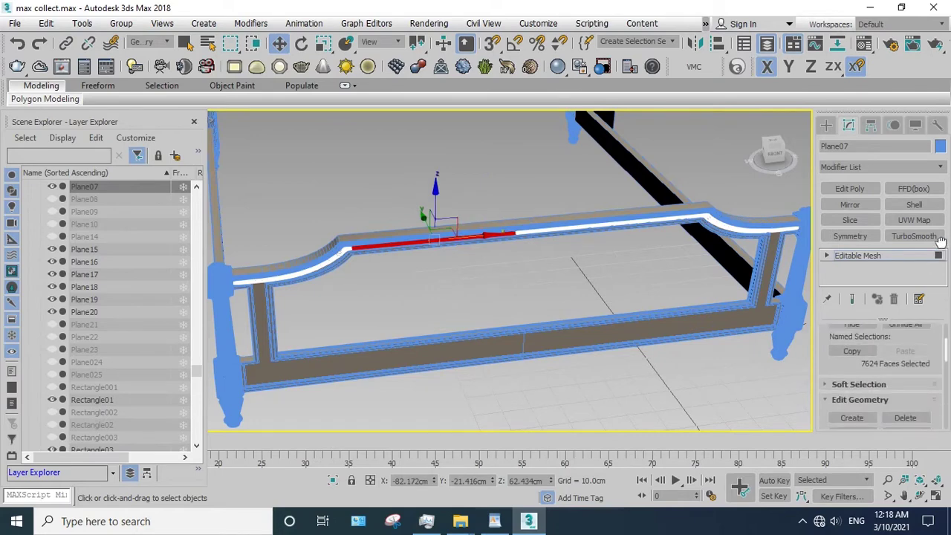
left_click(904, 405)
left_click(523, 267)
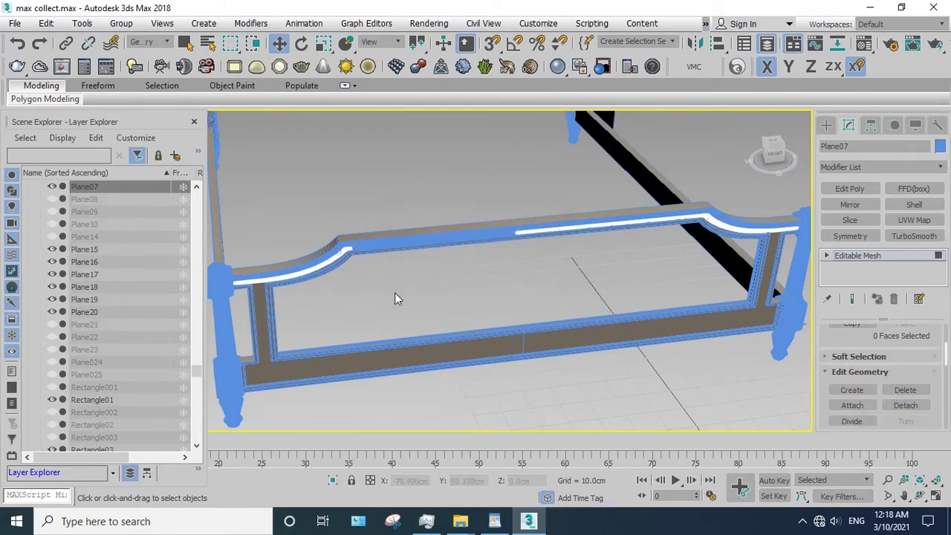
- Detach the curved left section of the top rail, then exit Polygon mode
mouse_move(390, 296)
left_mouse_down()
mouse_move(292, 215)
mouse_move(287, 240)
left_mouse_up()
left_click(906, 405)
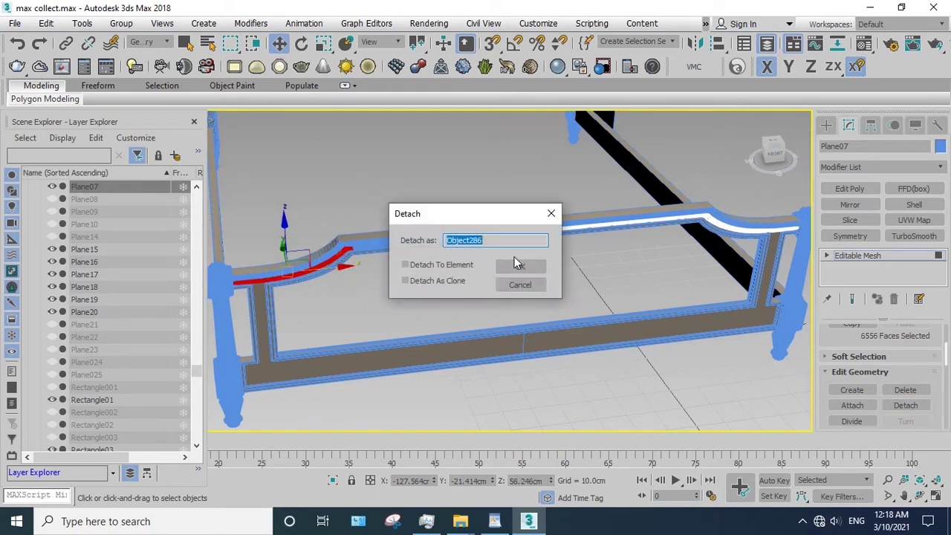
left_click(518, 265)
middle_click_drag(578, 263, 340, 300, "alt")
left_click_drag(338, 293, 551, 199)
key("Return")
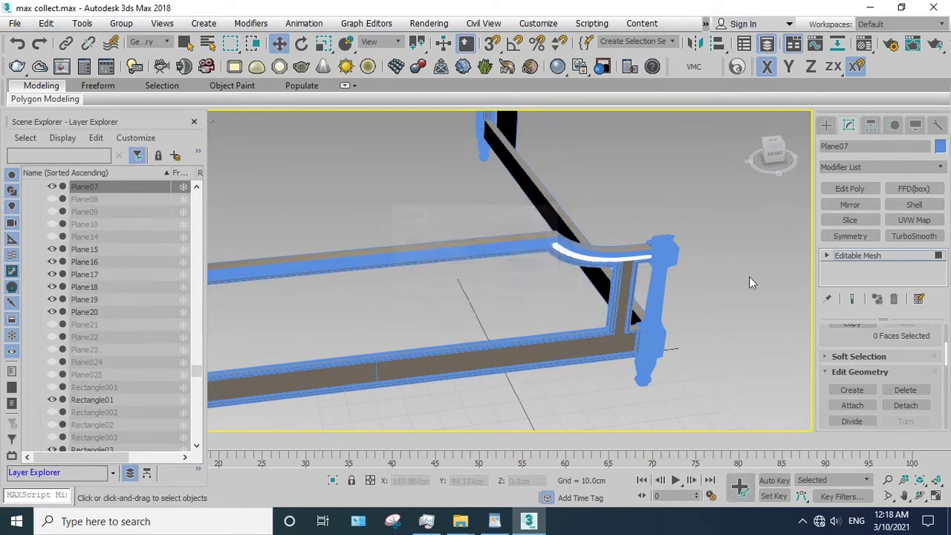
- Select the three detached rail pieces, including Object285 and Object287, and hide them
left_click(884, 257)
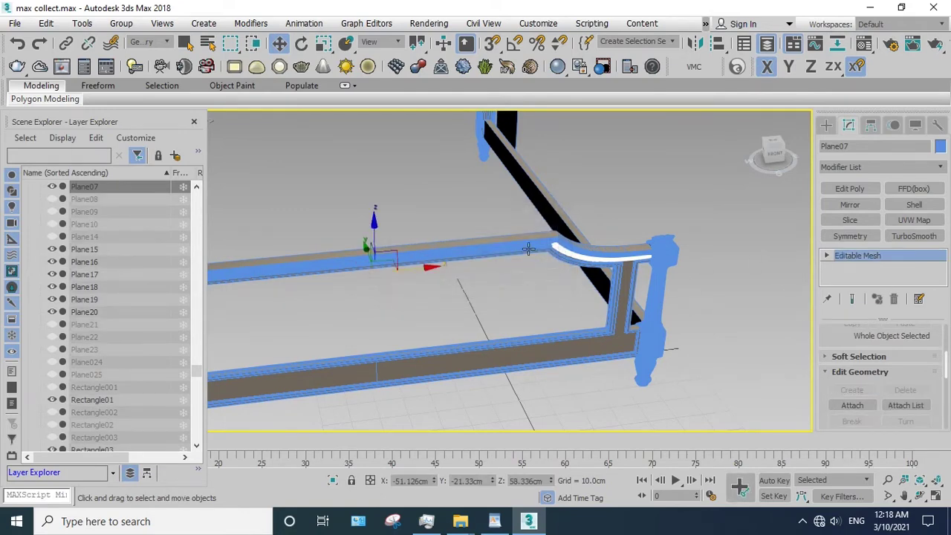
left_click(529, 249, "ctrl")
middle_click_drag(560, 255, 586, 273, "alt")
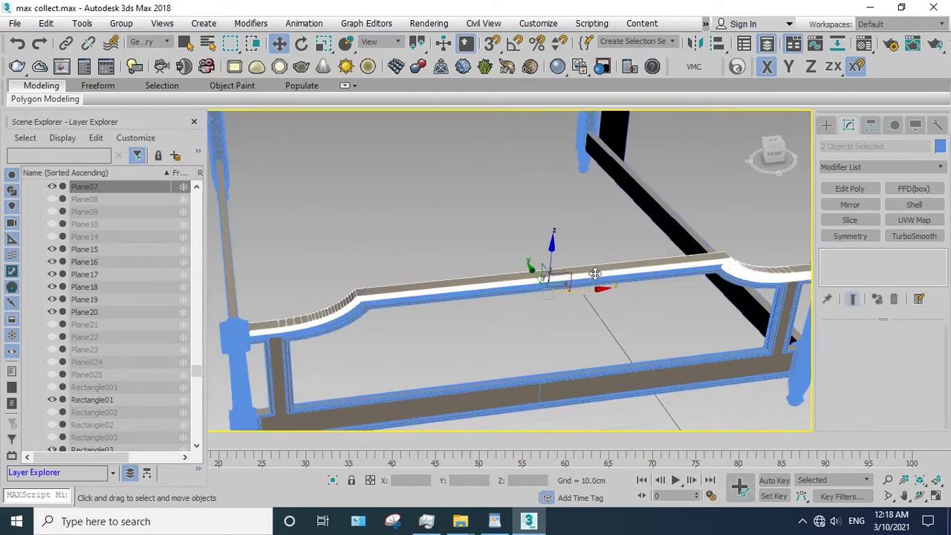
left_click(586, 273)
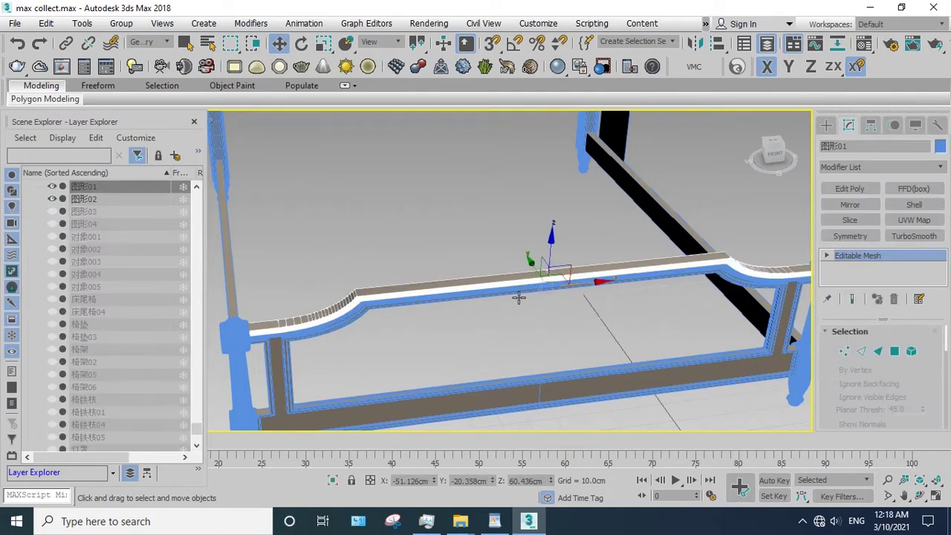
left_click(508, 299)
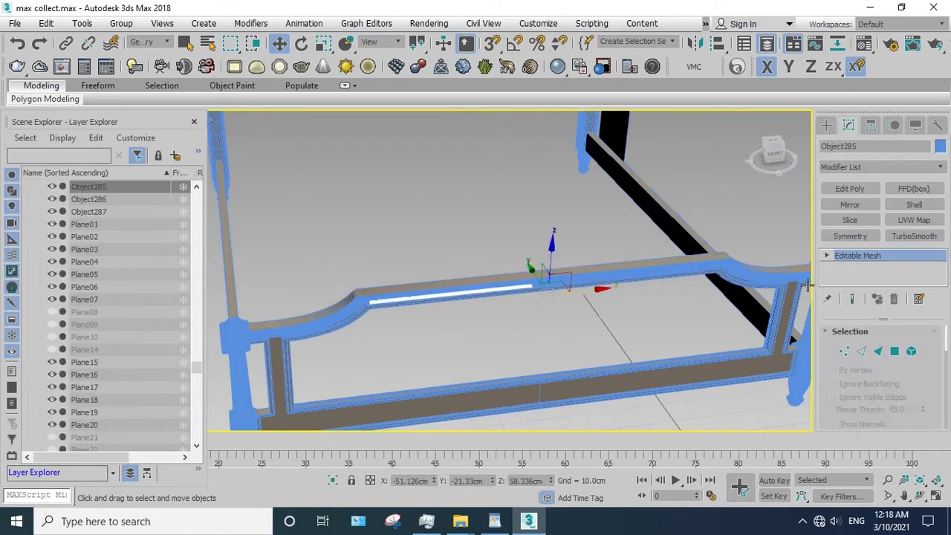
left_click(625, 283, "ctrl")
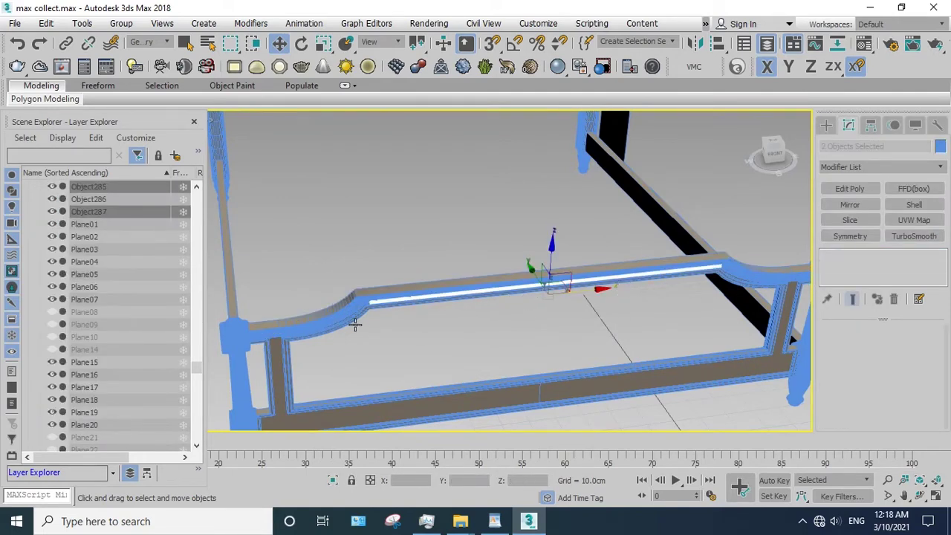
left_click(400, 311, "ctrl")
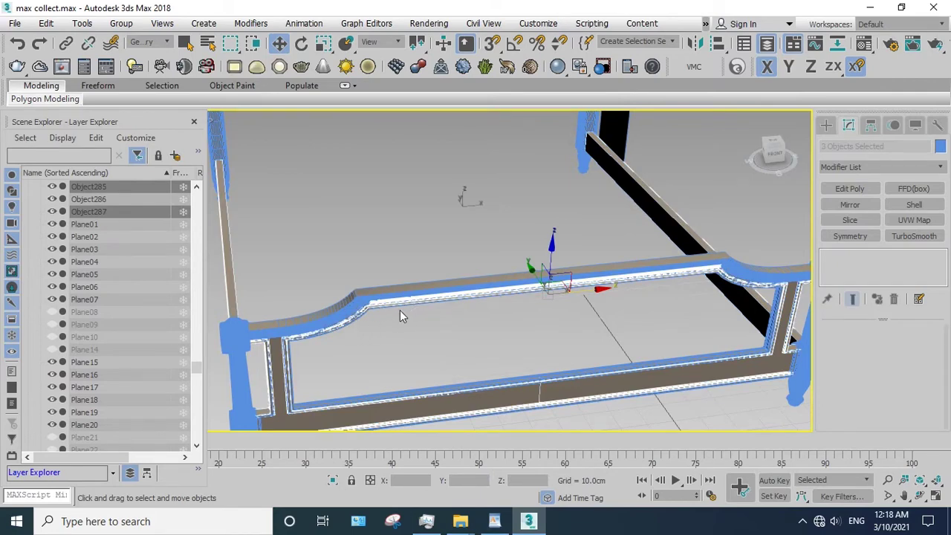
right_click(603, 272)
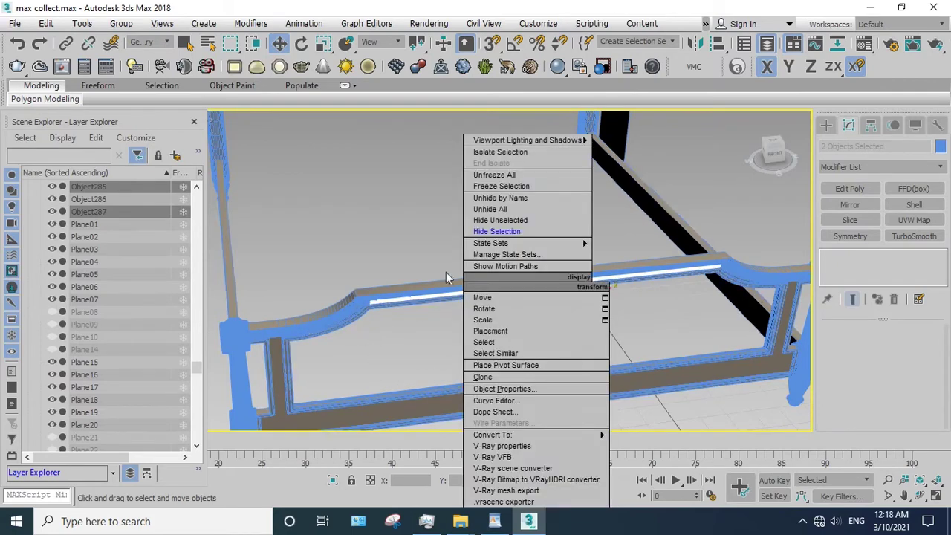
left_click(506, 234)
- Select Object286 and Plane07 and hide both pieces
scroll(363, 345, "up", 3)
left_click(336, 273)
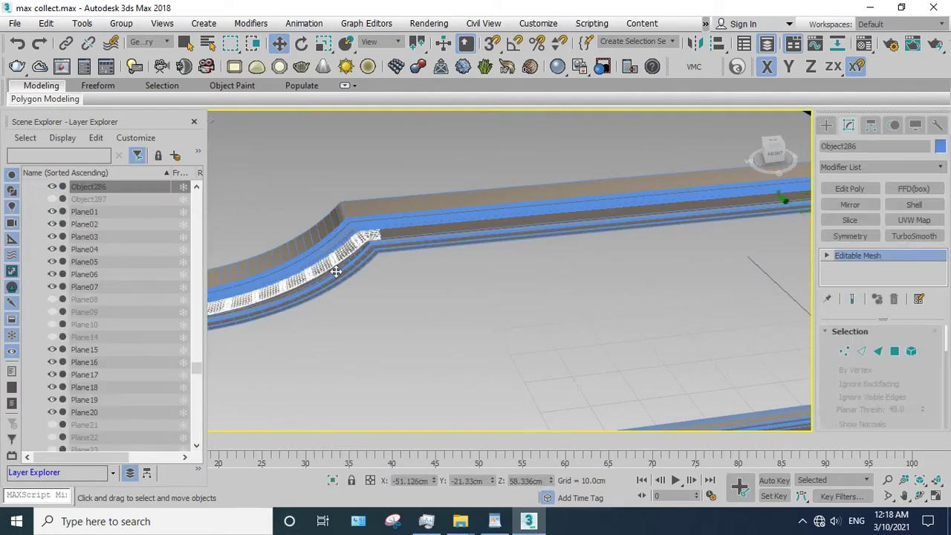
mouse_move(336, 274)
middle_mouse_down("alt")
mouse_move(781, 306)
mouse_move(551, 296)
middle_mouse_up("alt")
left_click(628, 272, "ctrl")
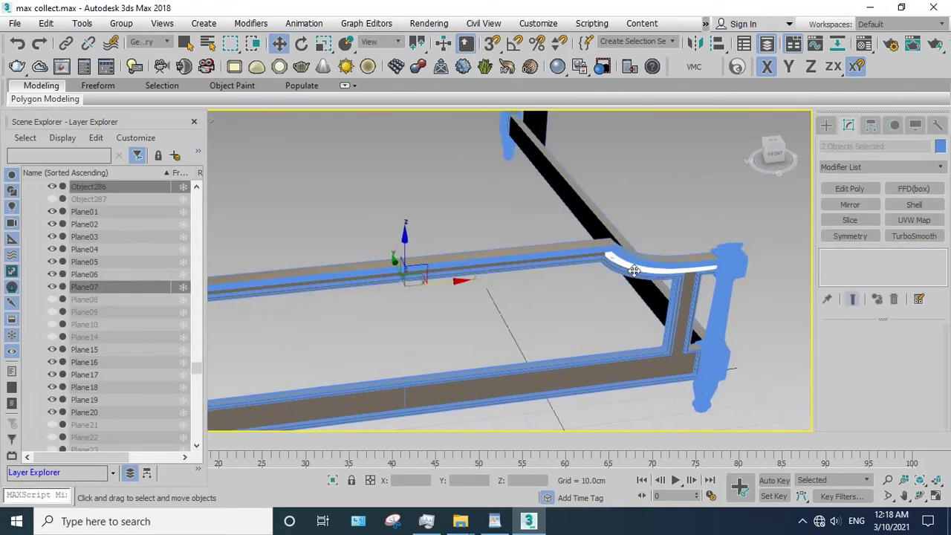
right_click(624, 260)
left_click(628, 213)
- Select the front rail 图形01 and detach its top face strip as Object288
middle_click_drag(690, 324, 583, 273, "alt")
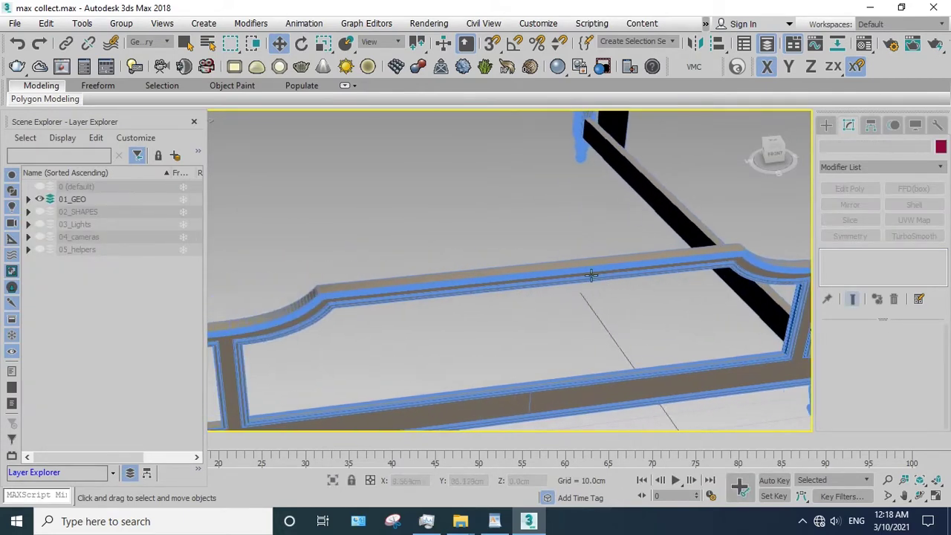
left_click(583, 273)
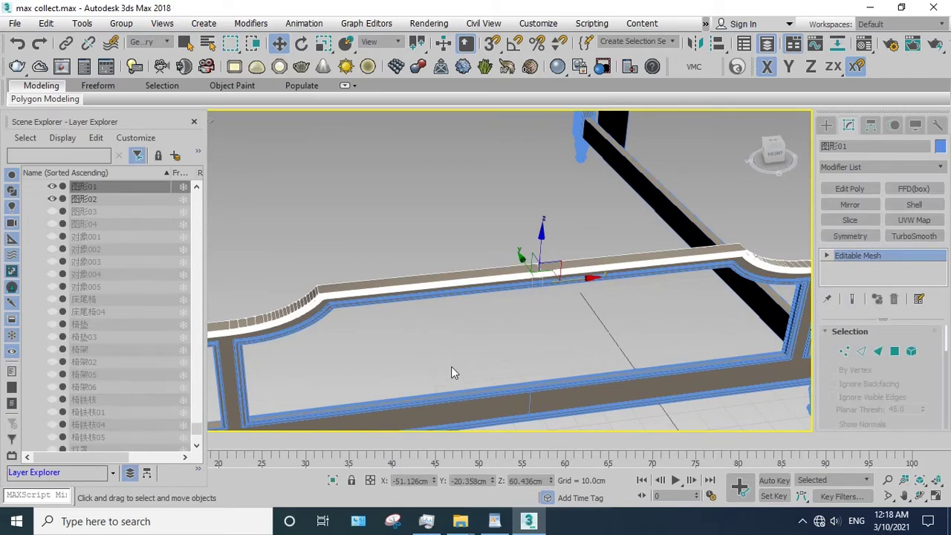
key("4")
left_click(428, 286)
middle_click_drag(397, 214, 510, 250, "alt")
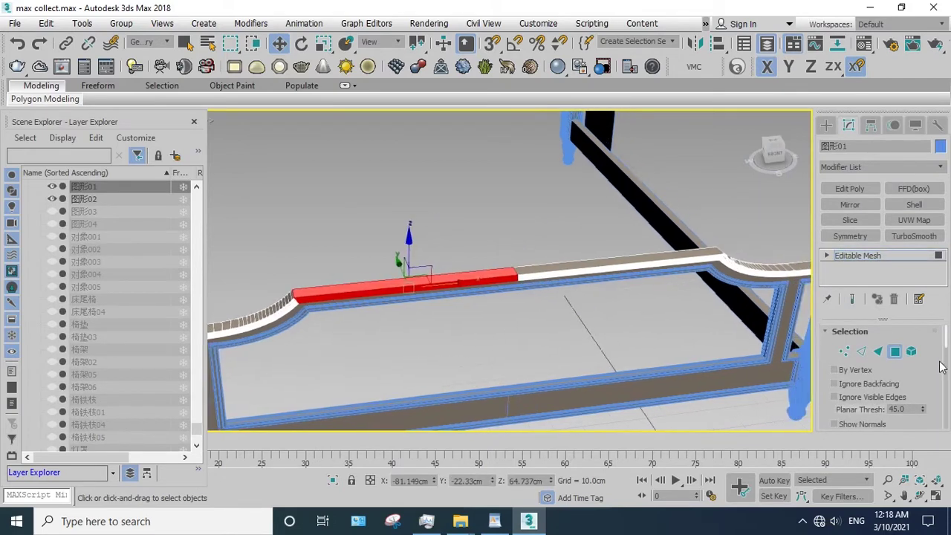
scroll(941, 365, "down", 3)
scroll(941, 365, "down", 3)
left_click(906, 391)
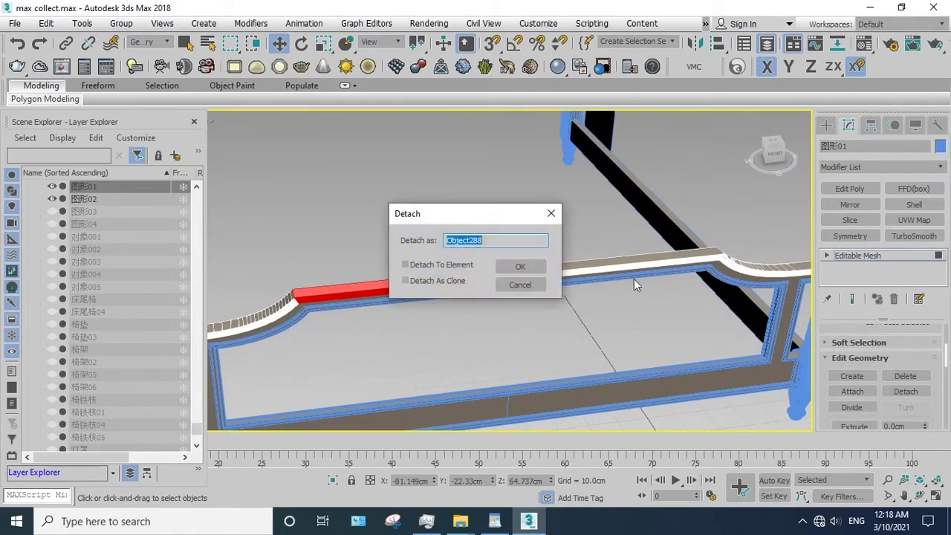
left_click(539, 267)
- Detach the next straight rail section and the curved corner piece as separate objects
left_click_drag(510, 223, 584, 319)
middle_click_drag(585, 319, 637, 323, "alt")
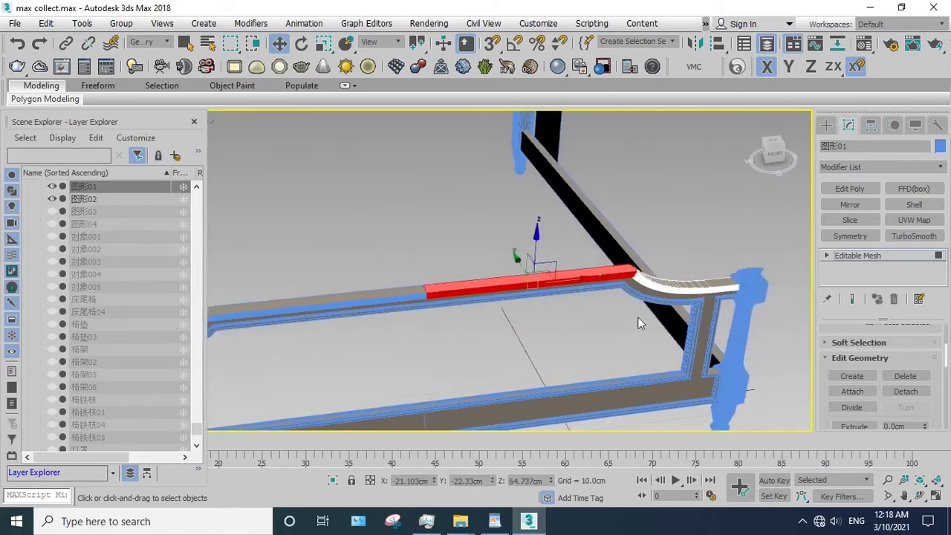
left_click(925, 396)
left_click(518, 266)
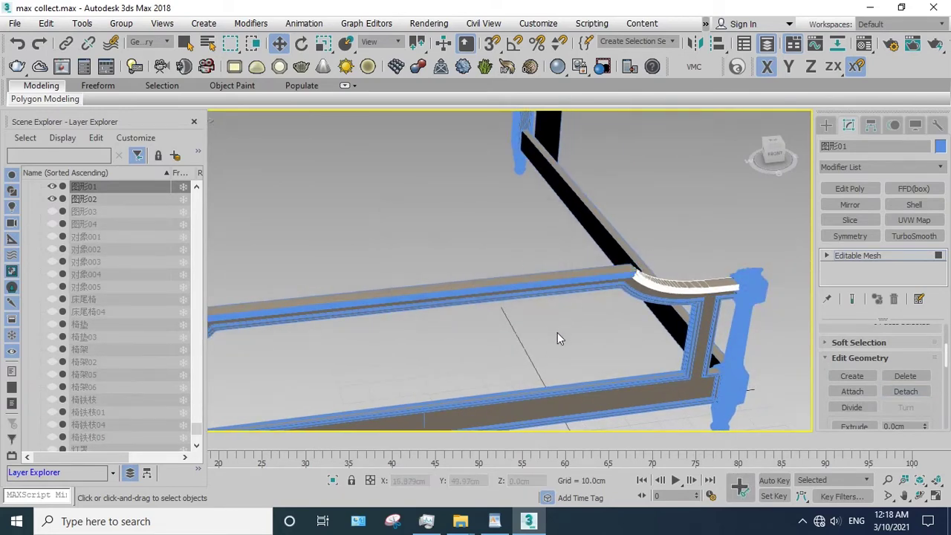
left_click_drag(554, 344, 740, 215)
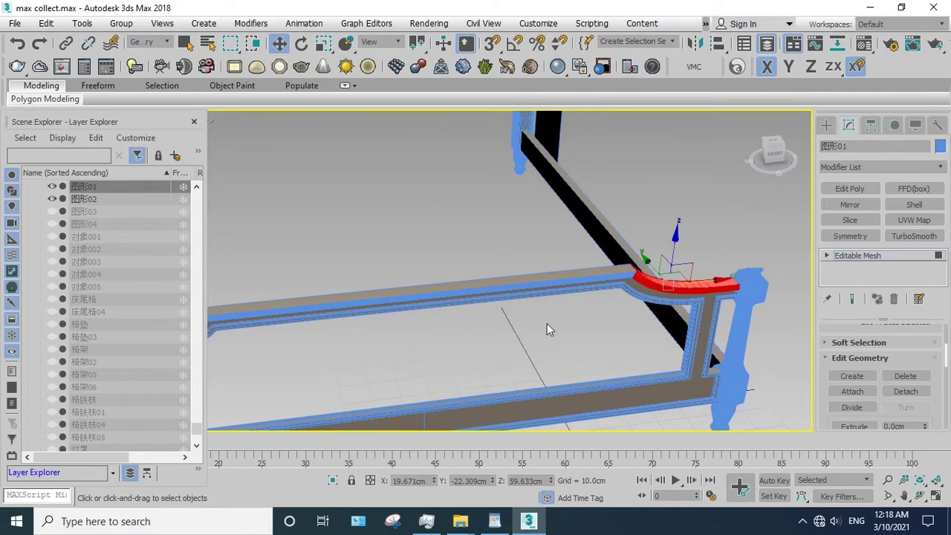
left_click(907, 393)
left_click(530, 266)
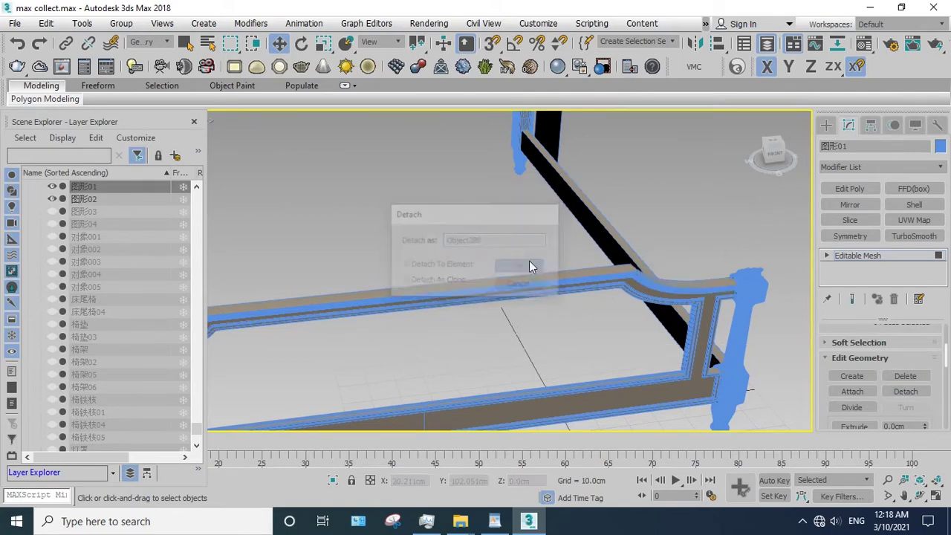
- Exit Polygon mode, select the detached top rail pieces and hide them
scroll(530, 266, "down", 3)
left_click(871, 255)
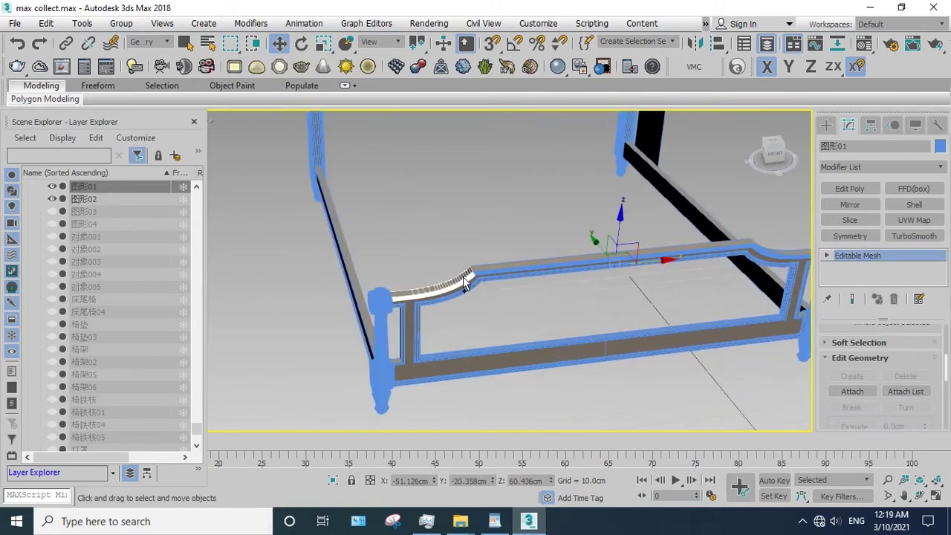
middle_click_drag(513, 274, 666, 286, "alt")
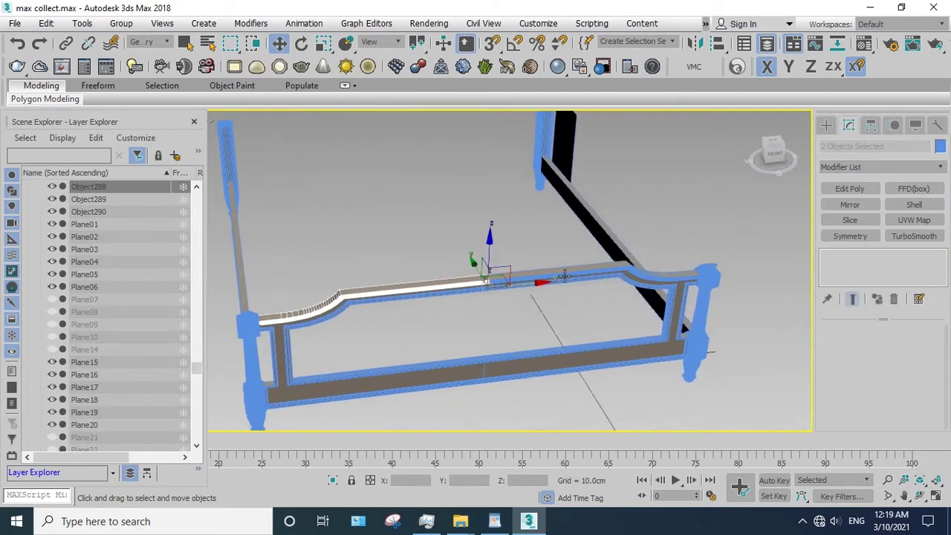
left_click(665, 286, "ctrl")
right_click(664, 278)
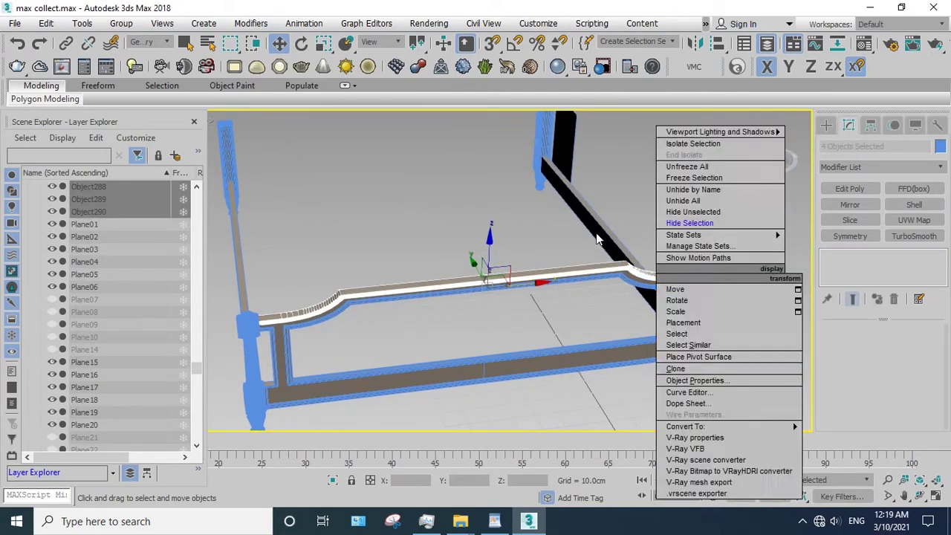
left_click(684, 217)
- Select the flower ornament pieces on the corner post top and hide them
left_click(704, 275)
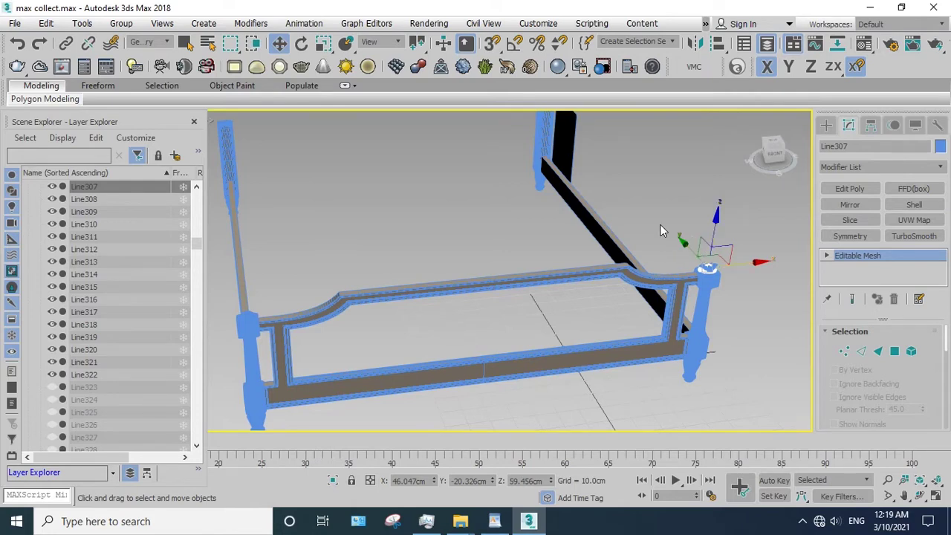
scroll(706, 256, "up", 3)
scroll(610, 244, "up", 2)
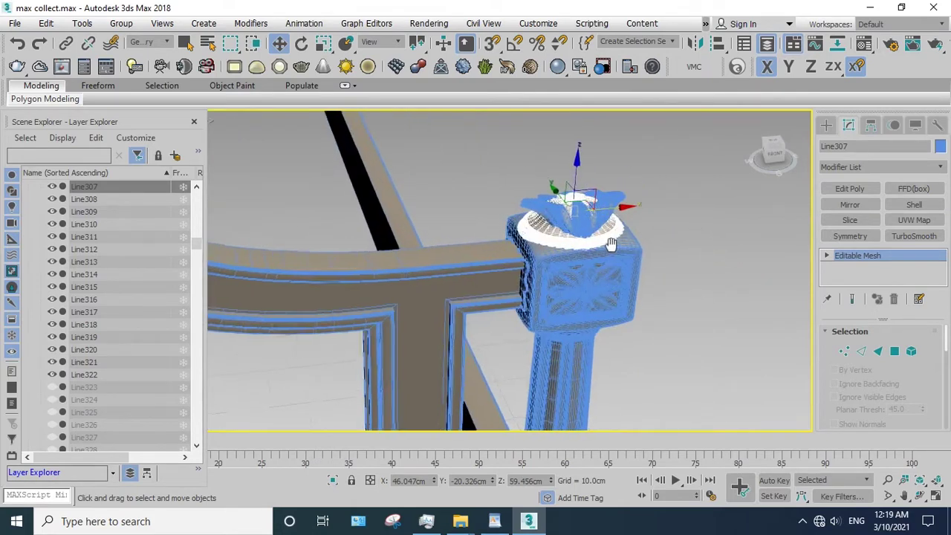
left_click(623, 273)
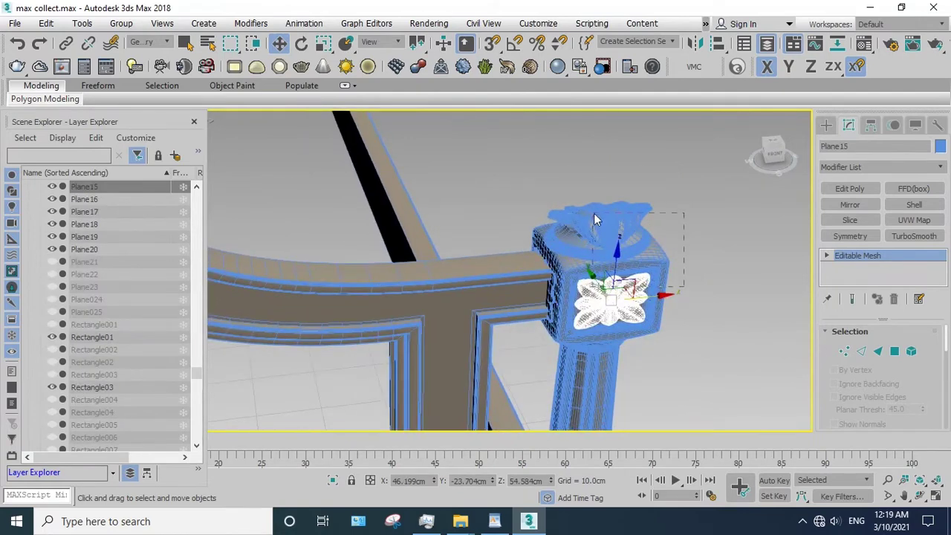
left_click(594, 219)
right_click(613, 225)
left_click(623, 171)
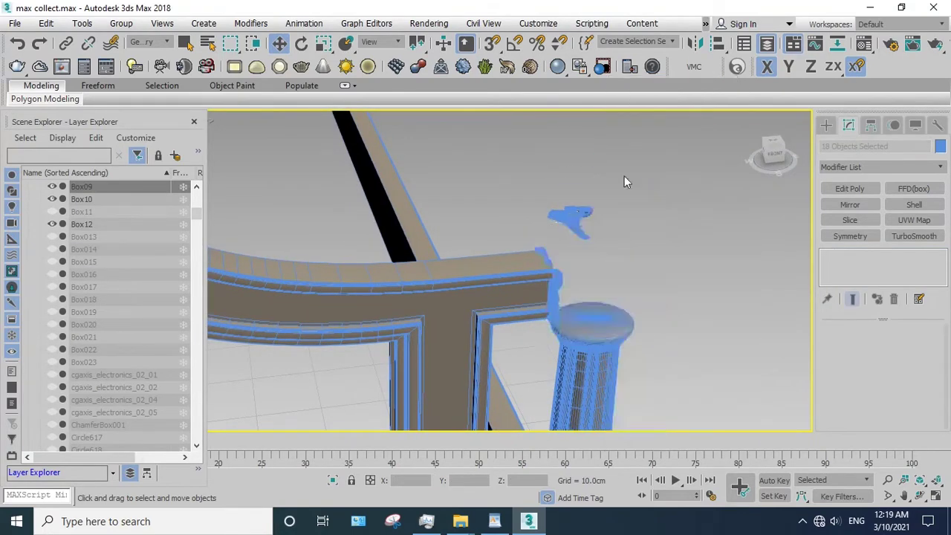
- Hide the white spline pieces and the small leftover piece at the post top
left_click(576, 216)
right_click(598, 186)
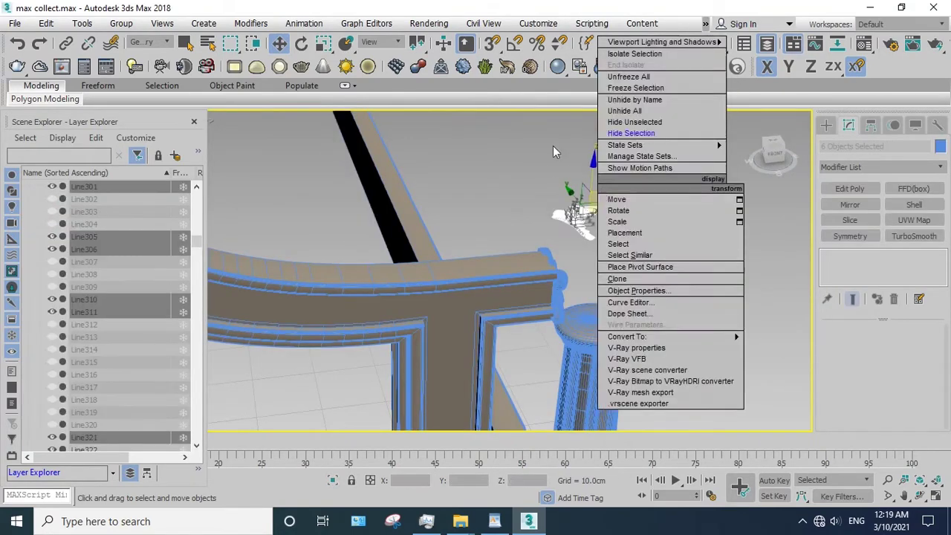
left_click(631, 133)
middle_click_drag(601, 238, 581, 227)
left_click(555, 211)
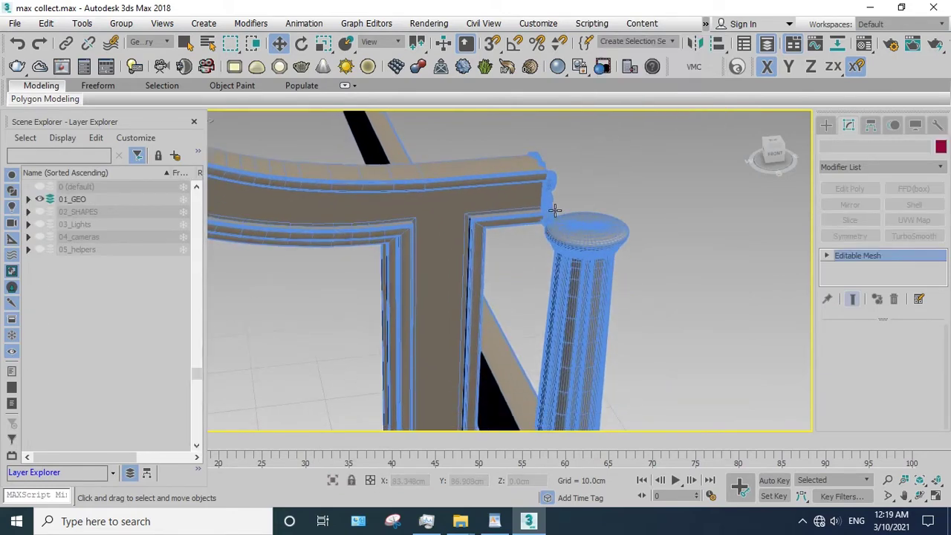
right_click(608, 192)
left_click(617, 147)
- Isolate the Rectangle03 sofa frame and switch to Polygon sub-object mode
left_click(518, 196)
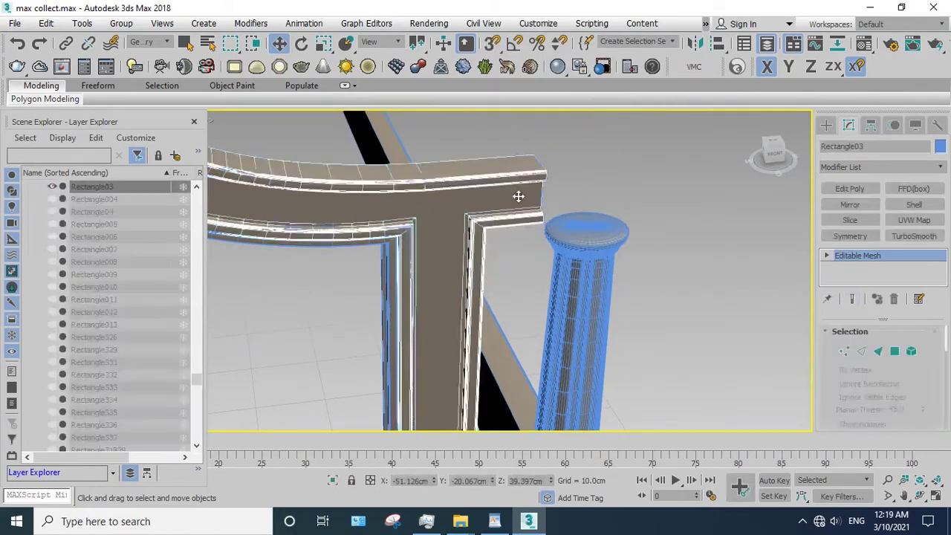
scroll(518, 196, "down", 3)
scroll(580, 208, "down", 3)
scroll(631, 223, "down", 2)
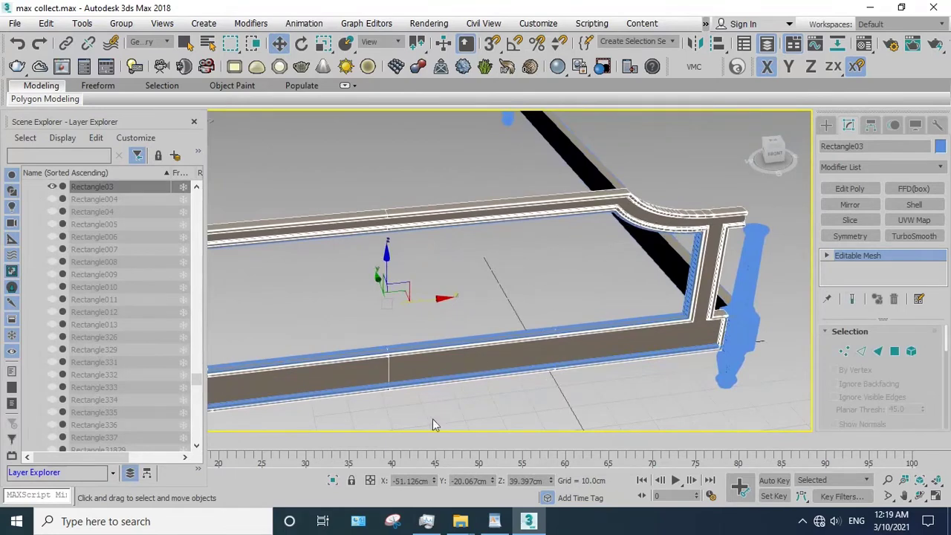
key("alt+q")
mouse_move(506, 340)
middle_mouse_down("alt")
mouse_move(501, 281)
mouse_move(483, 265)
middle_mouse_up("alt")
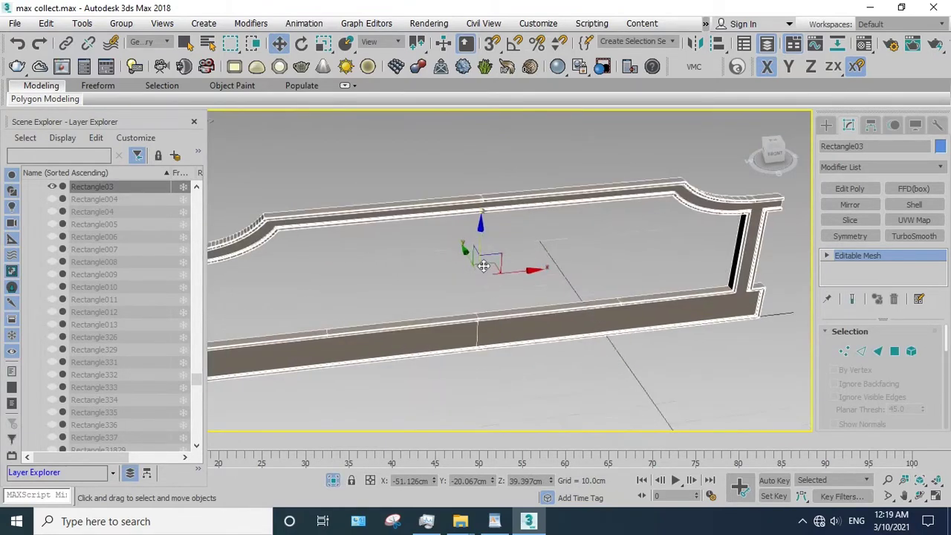
key("4")
- Select the top middle strip's faces and detach them as Object291
left_click_drag(510, 151, 438, 232)
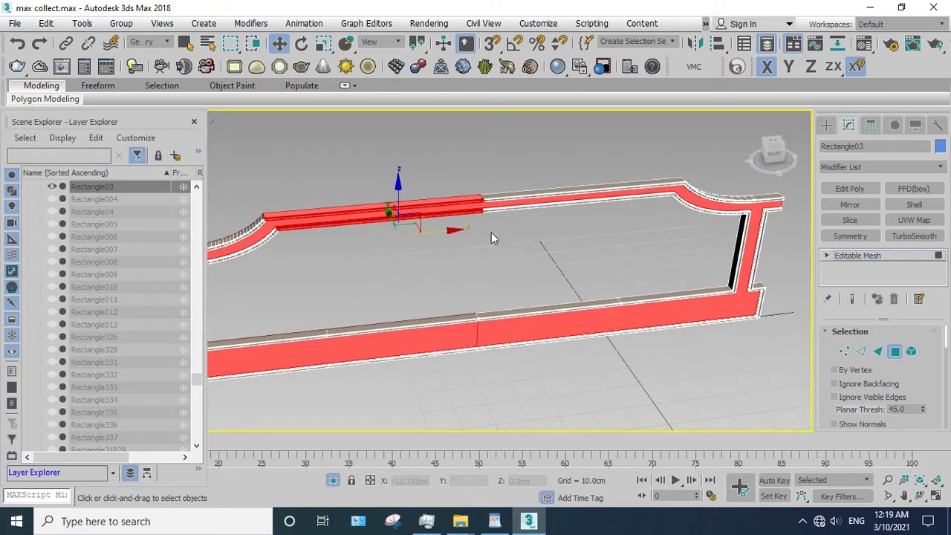
left_click_drag(496, 229, 594, 156)
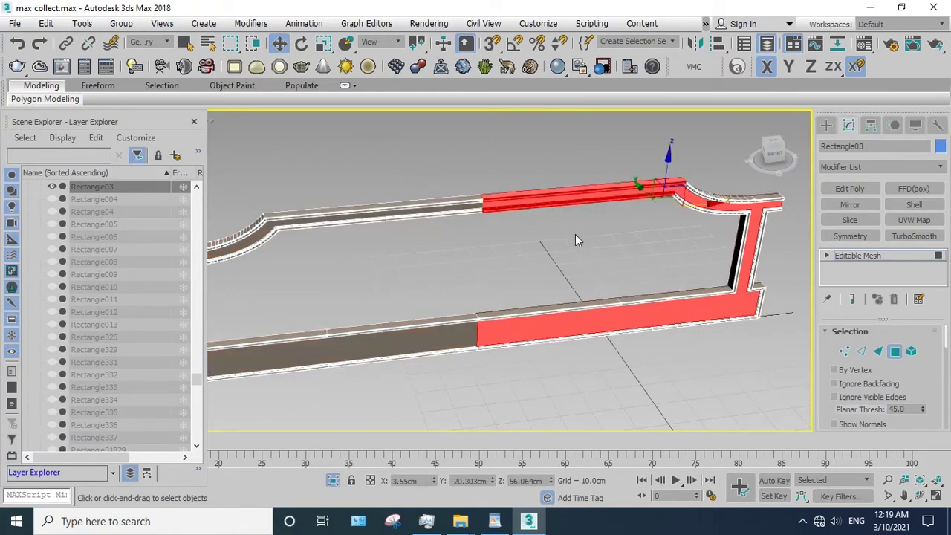
left_click_drag(581, 256, 644, 329, "alt")
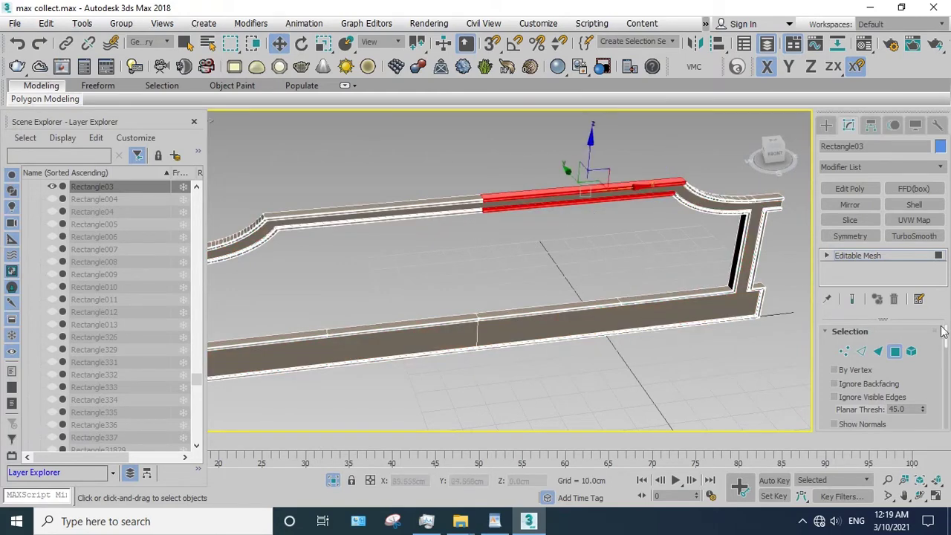
left_click(614, 226)
left_click_drag(614, 226, 596, 148)
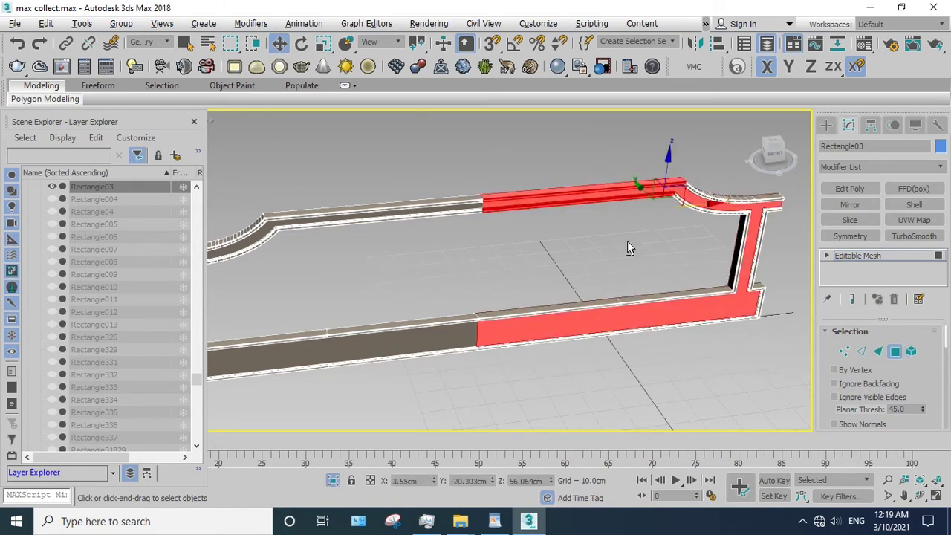
key("ctrl+z")
scroll(905, 357, "down", 1)
scroll(905, 350, "down", 3)
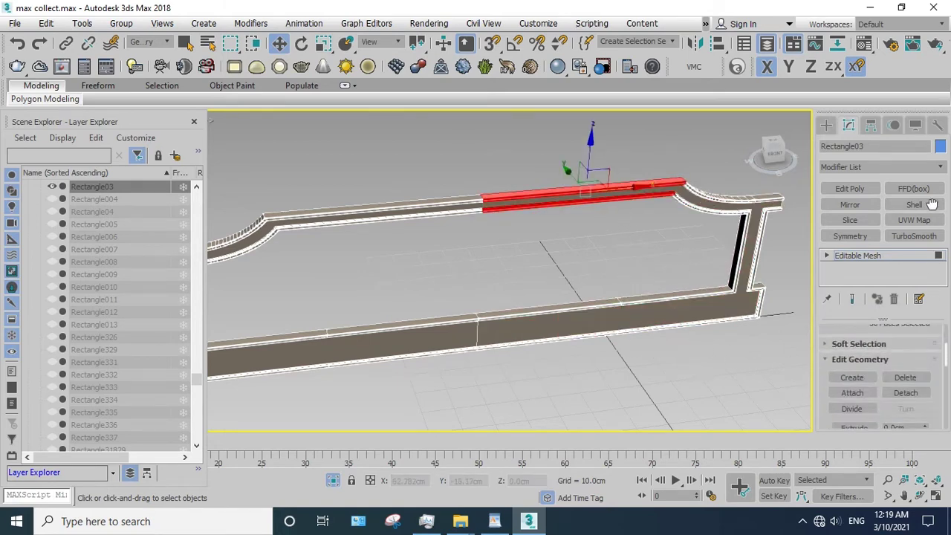
scroll(906, 339, "down", 2)
left_click(888, 375)
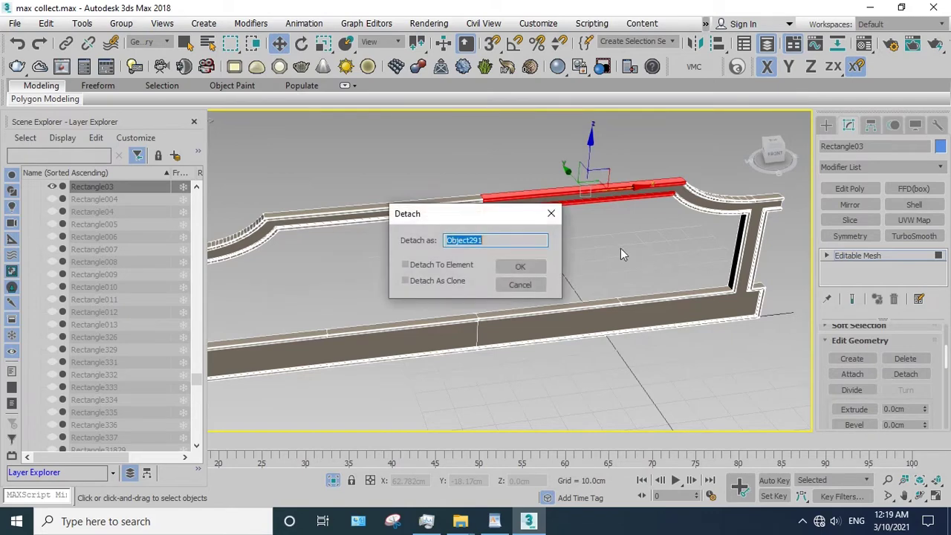
left_click(518, 265)
- Detach the curved frame segment as its own object
left_click(660, 225)
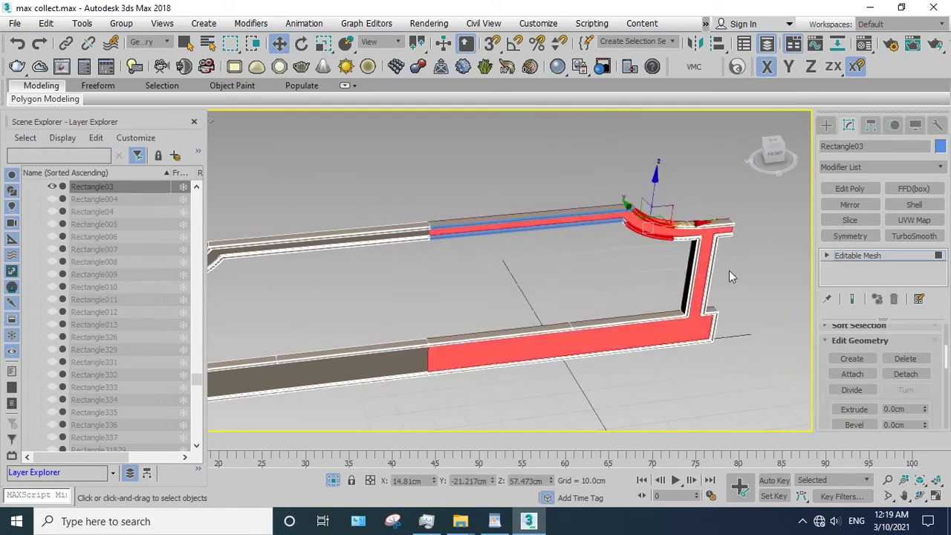
key("ctrl+z")
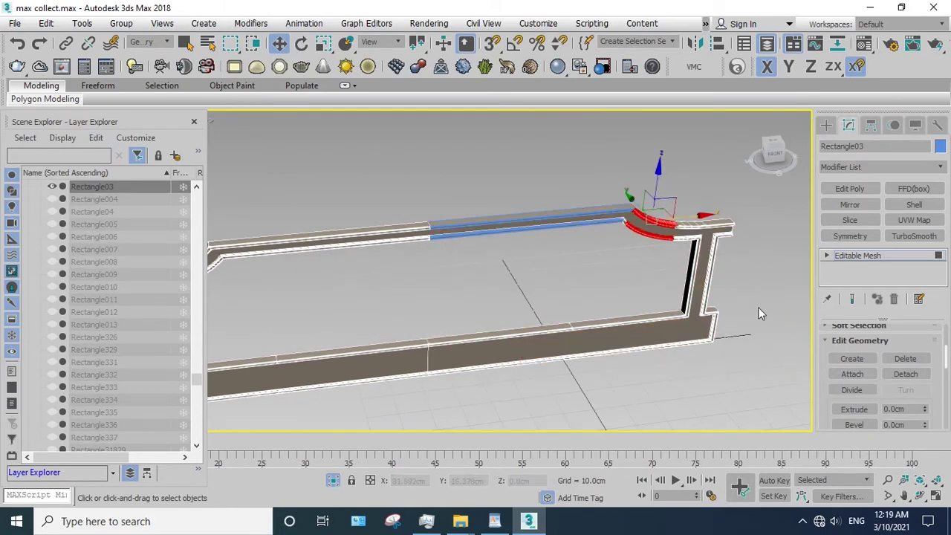
left_click(734, 216)
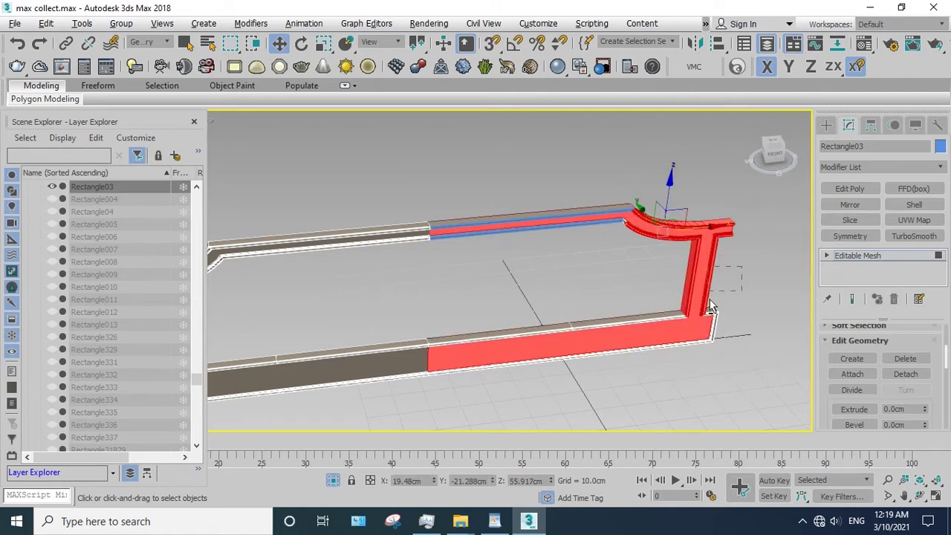
left_click_drag(744, 268, 599, 377, "alt")
left_click(905, 374)
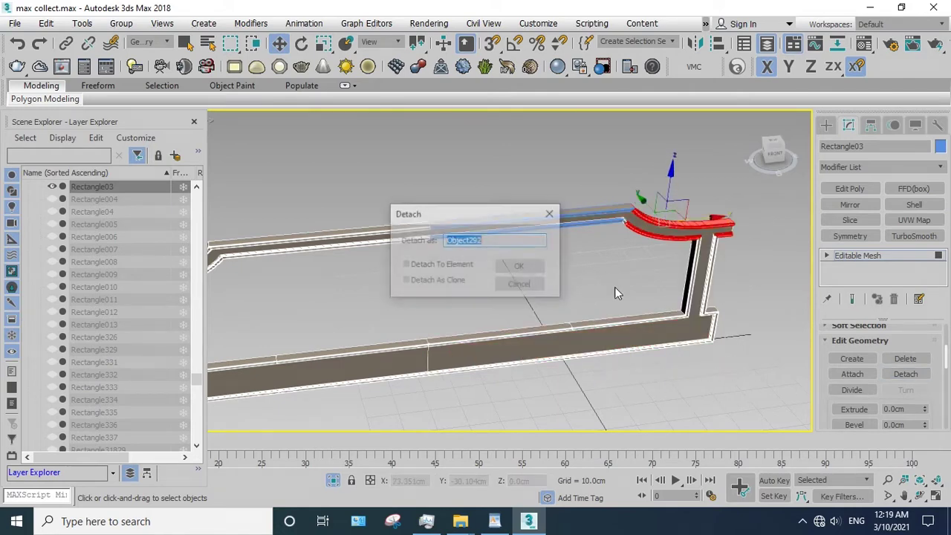
left_click(518, 266)
- Detach the right vertical part as Object293, then the bottom frame segment
left_click(703, 291)
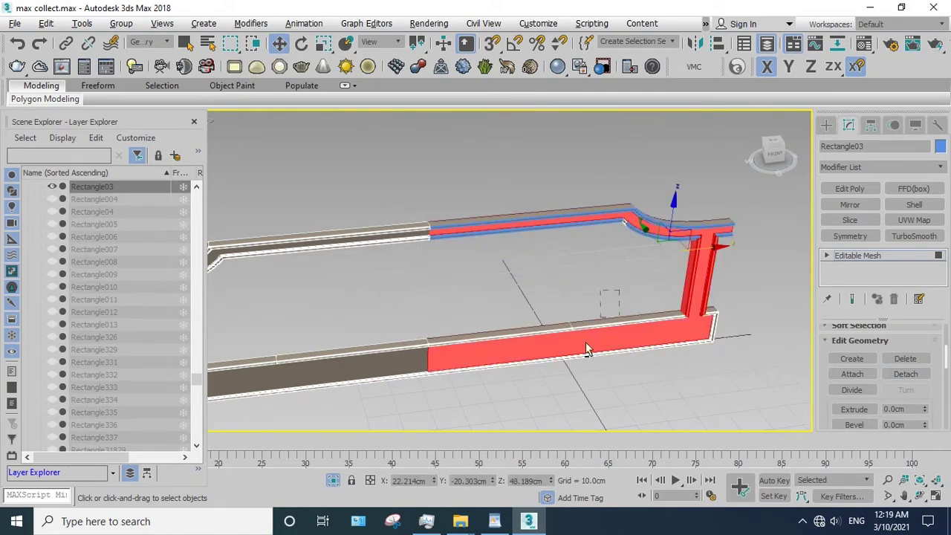
left_click(702, 297)
left_click(905, 374)
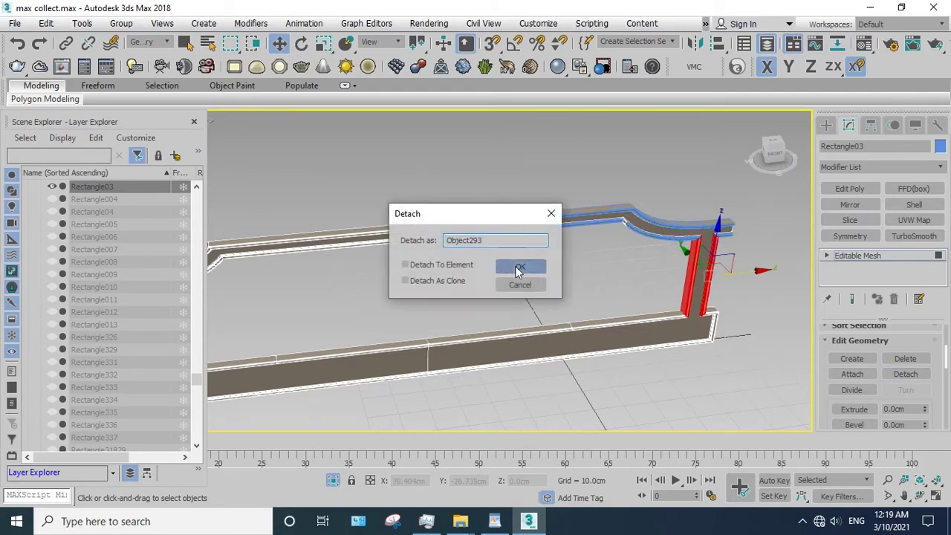
left_click(519, 267)
left_click_drag(716, 207, 716, 208)
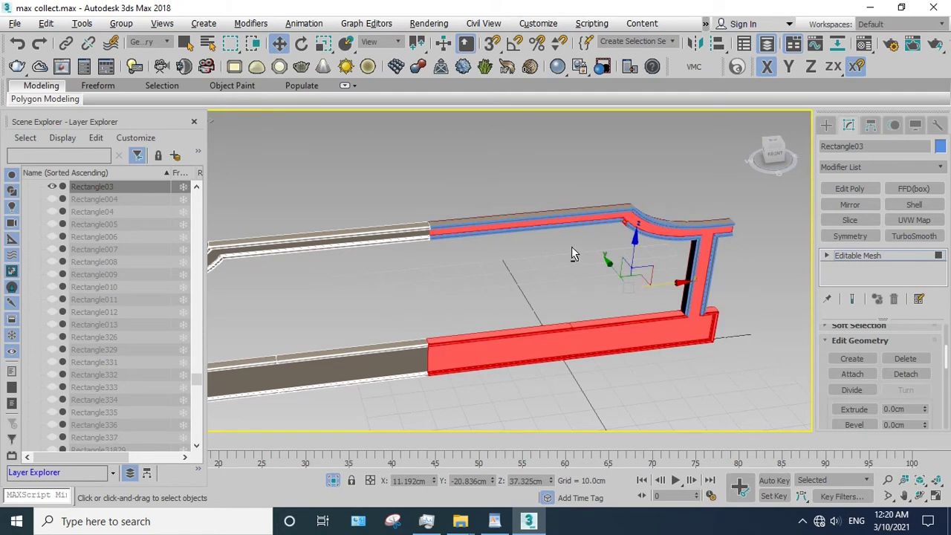
left_click_drag(571, 246, 542, 165, "alt")
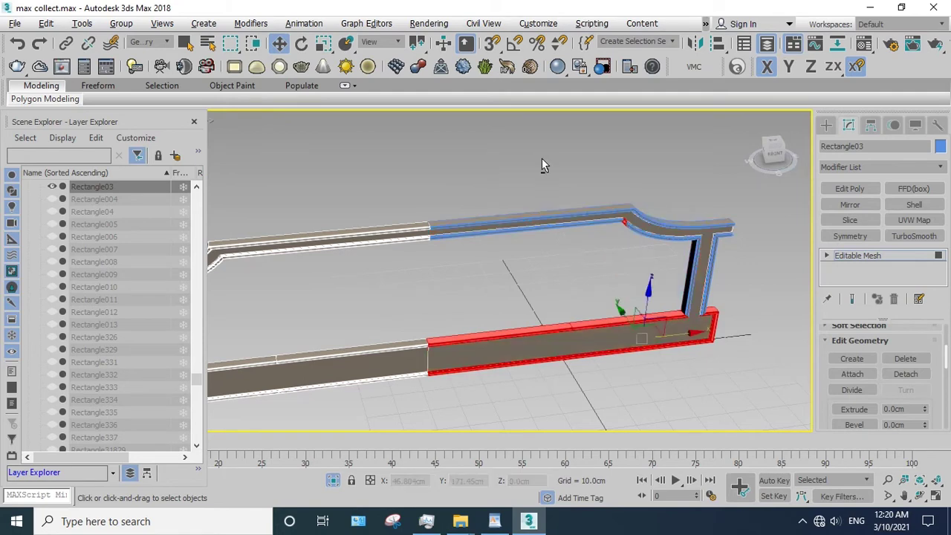
left_click(918, 374)
left_click(544, 268)
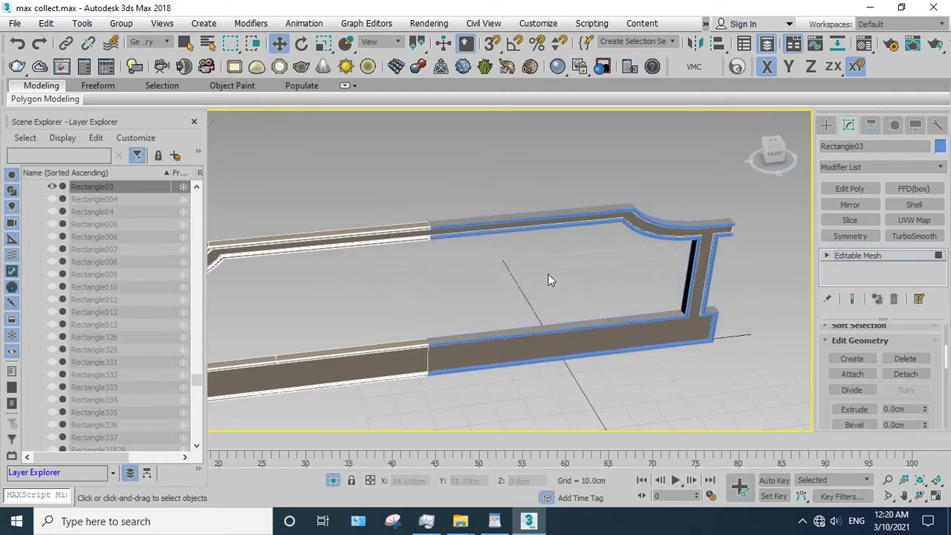
- Select only the right-hand frame piece's faces and detach them
left_click(492, 354)
left_click(482, 320)
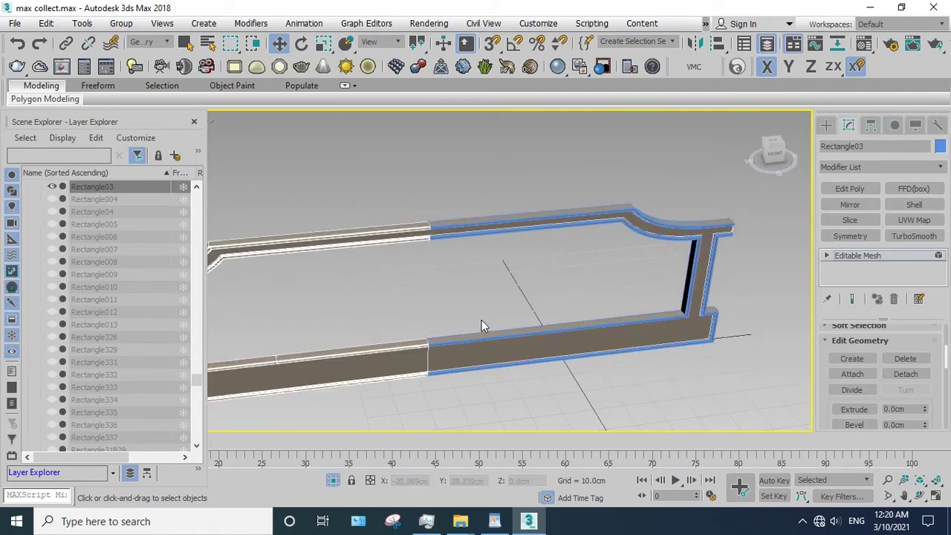
left_click(360, 367)
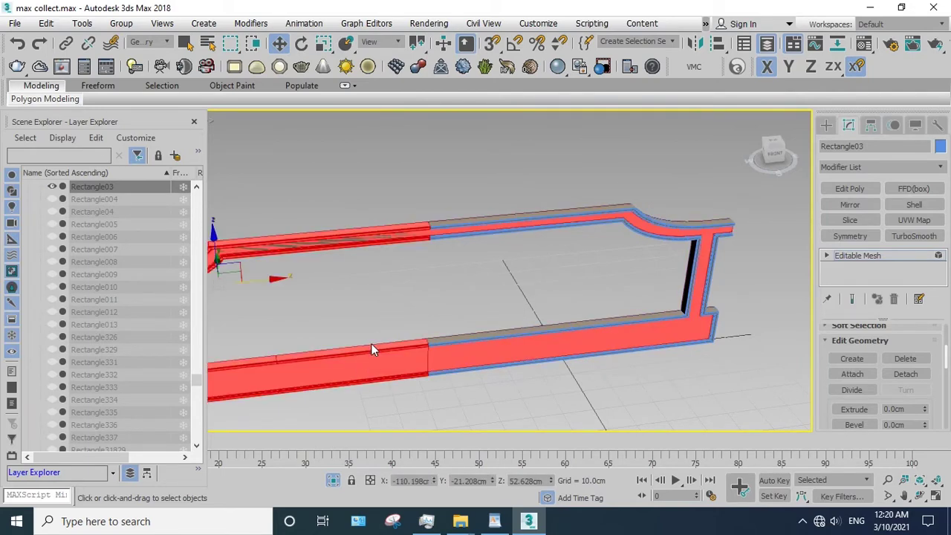
left_click(584, 308)
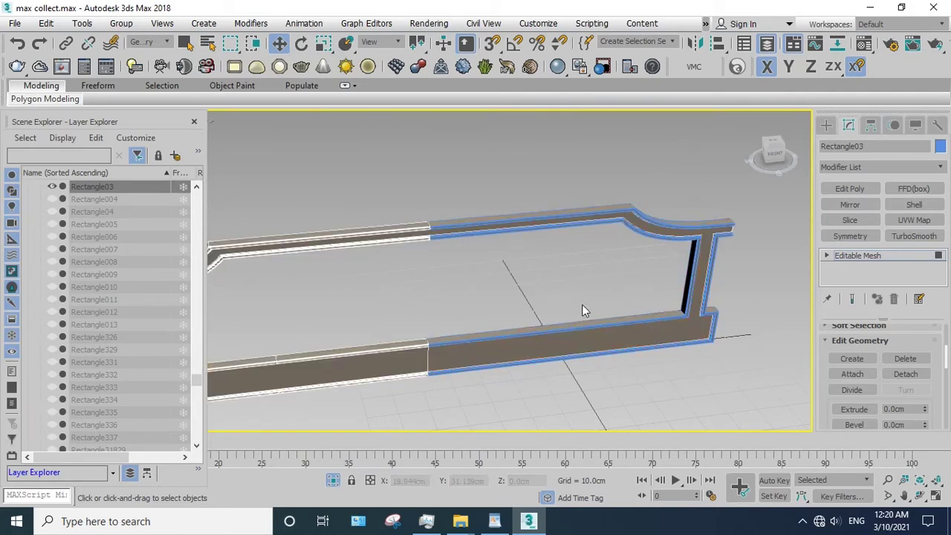
left_click_drag(587, 312, 693, 430)
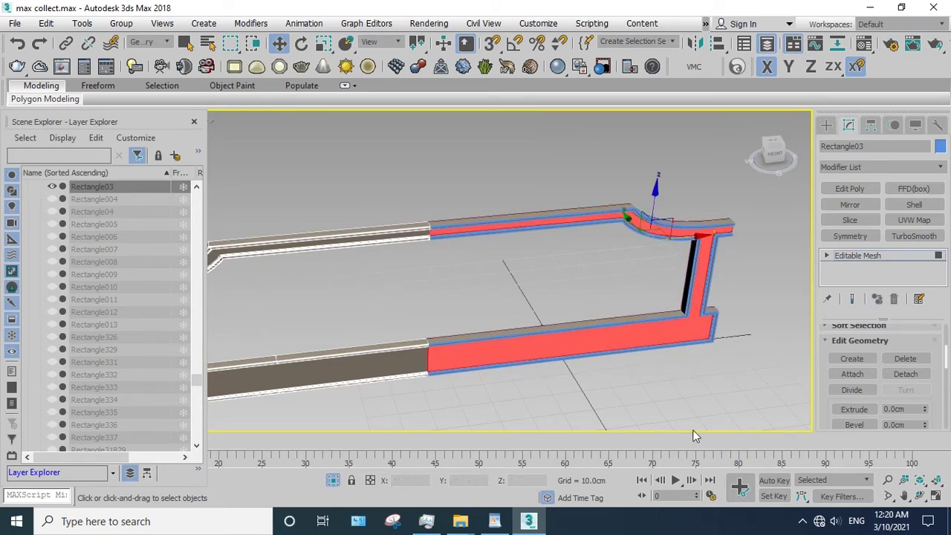
left_click(627, 287)
left_click_drag(638, 305, 755, 190)
left_click(906, 374)
left_click(525, 263)
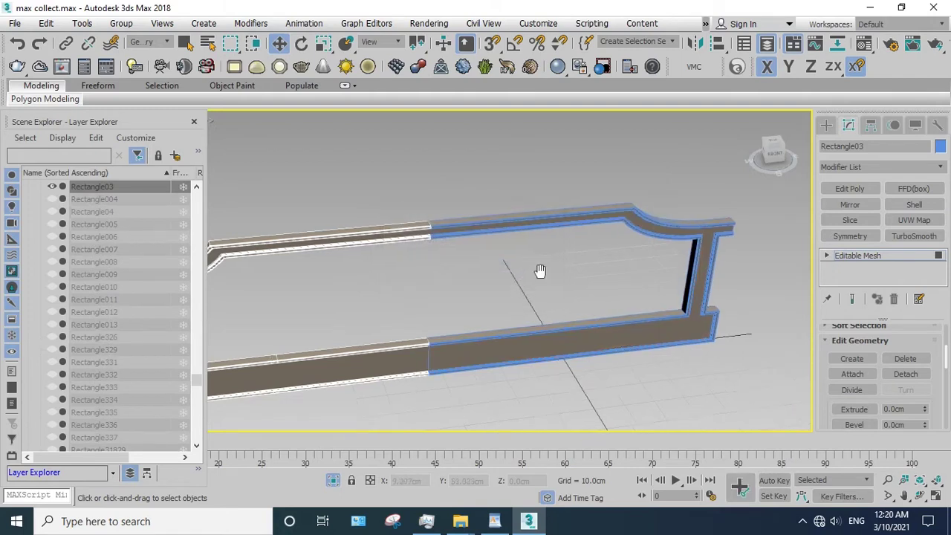
- Detach the straight top segment of the left frame piece
scroll(704, 311, "down", 3)
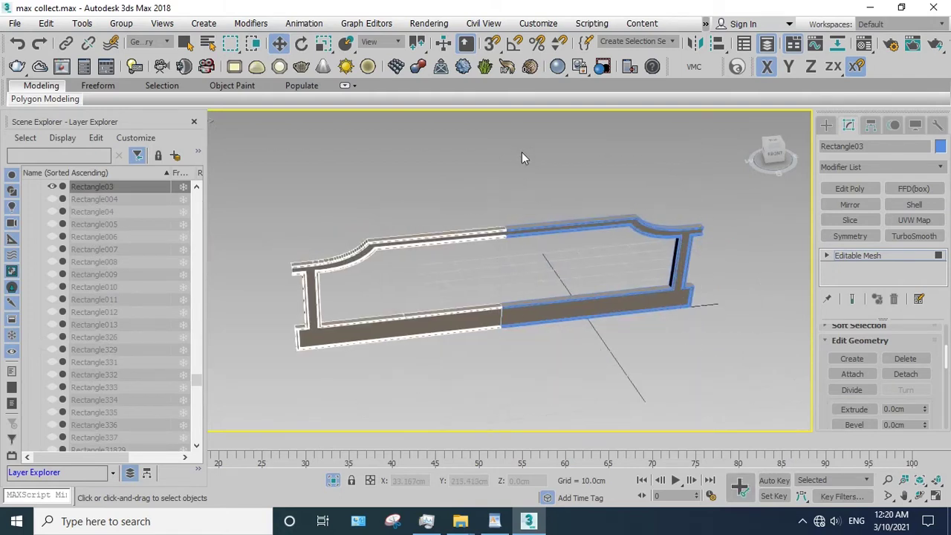
scroll(491, 281, "up", 3)
left_click_drag(520, 202, 439, 245)
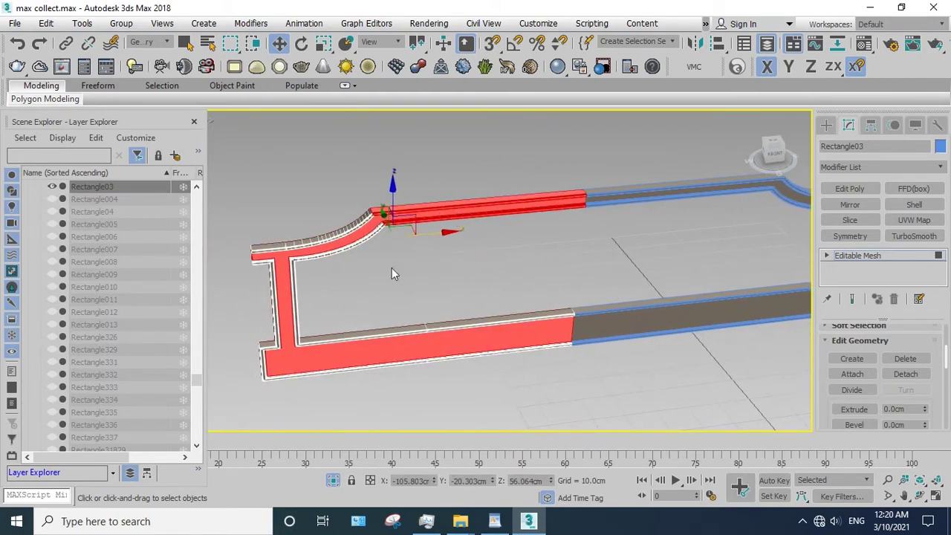
left_click_drag(297, 240, 227, 246, "alt")
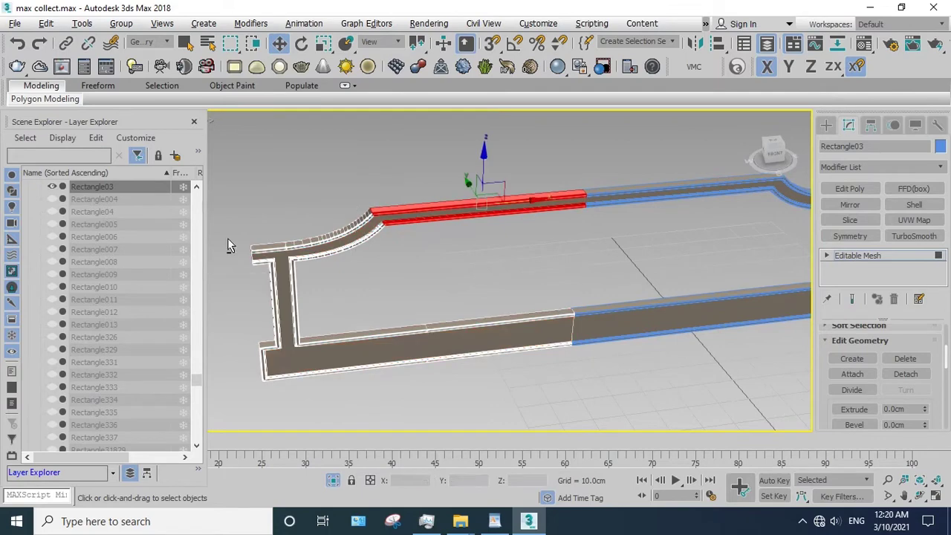
left_click(906, 374)
key("Return")
- Detach the left curved corner and then the left post as separate objects
left_click_drag(377, 233, 212, 157)
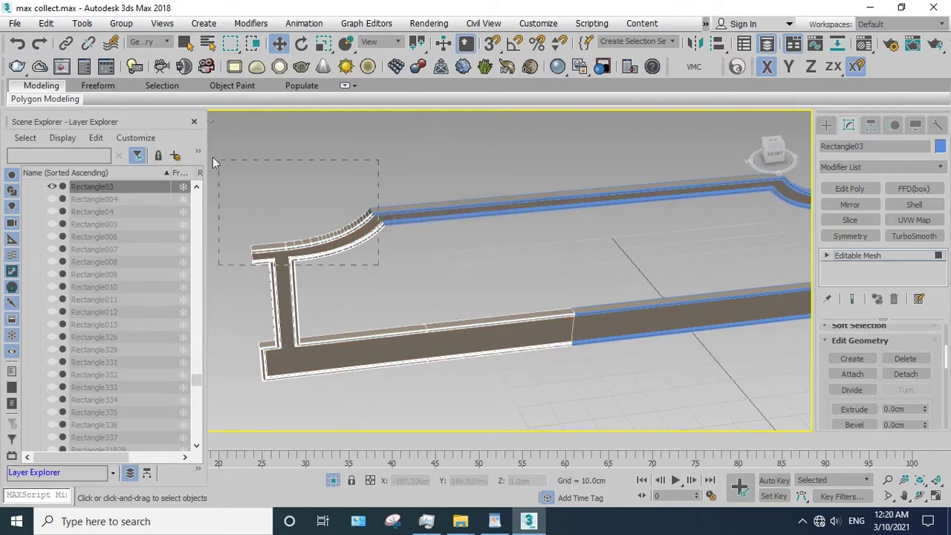
key("F2")
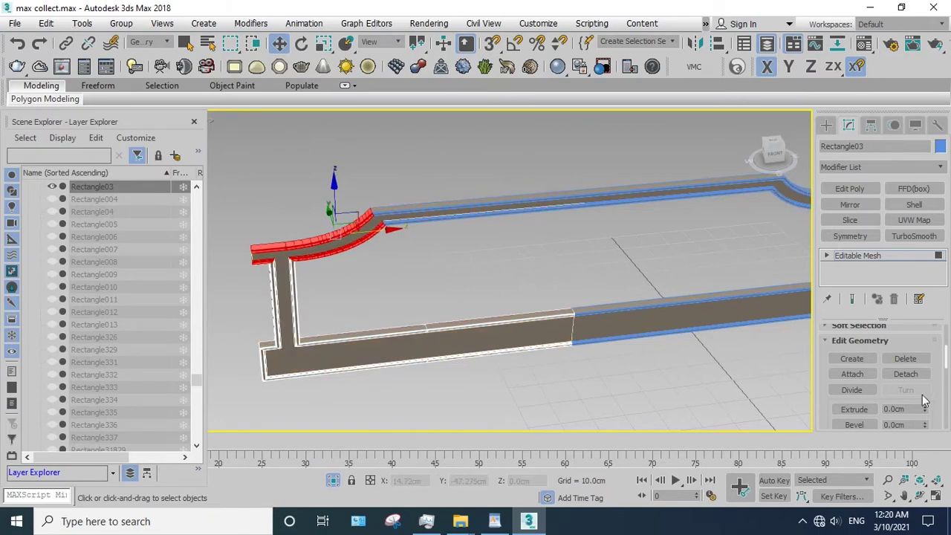
left_click(896, 375)
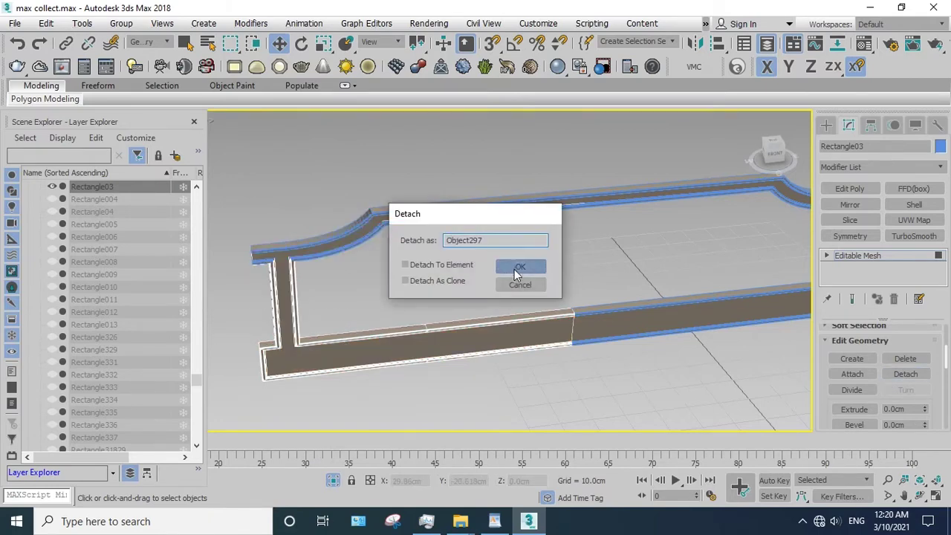
left_click(518, 268)
left_click_drag(350, 288, 245, 314)
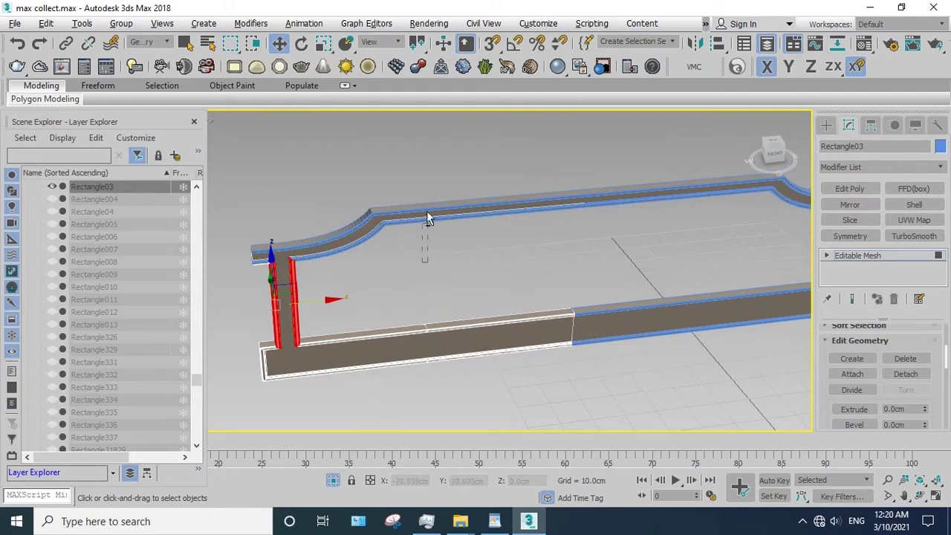
left_click(922, 378)
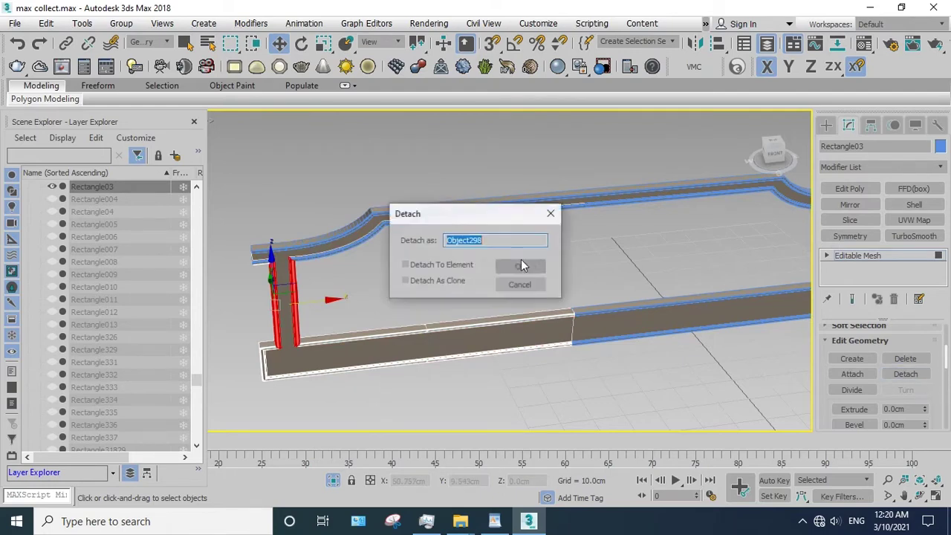
left_click(517, 264)
- Undo the extra lower-rail detach, clear the face selection, and deselect Rectangle03
key("ctrl+z")
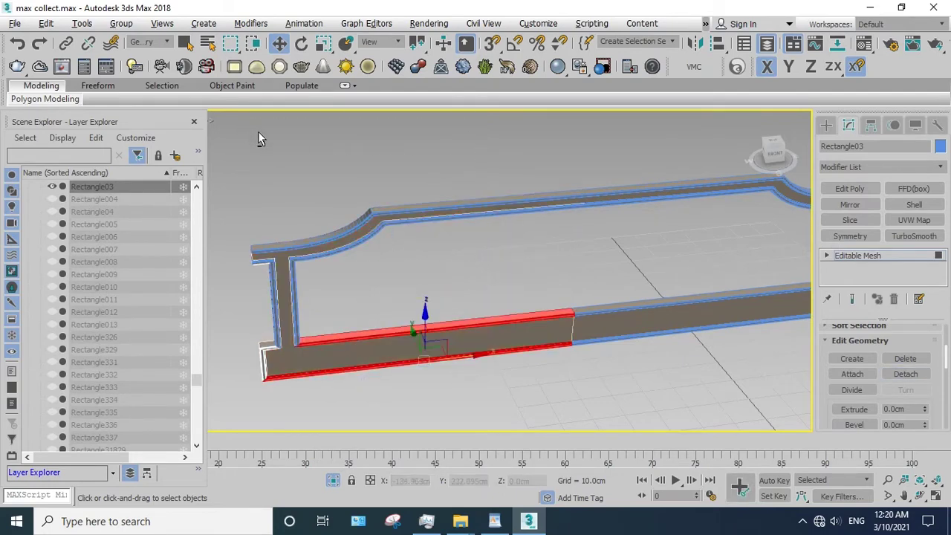
left_click(906, 374)
left_click(518, 266)
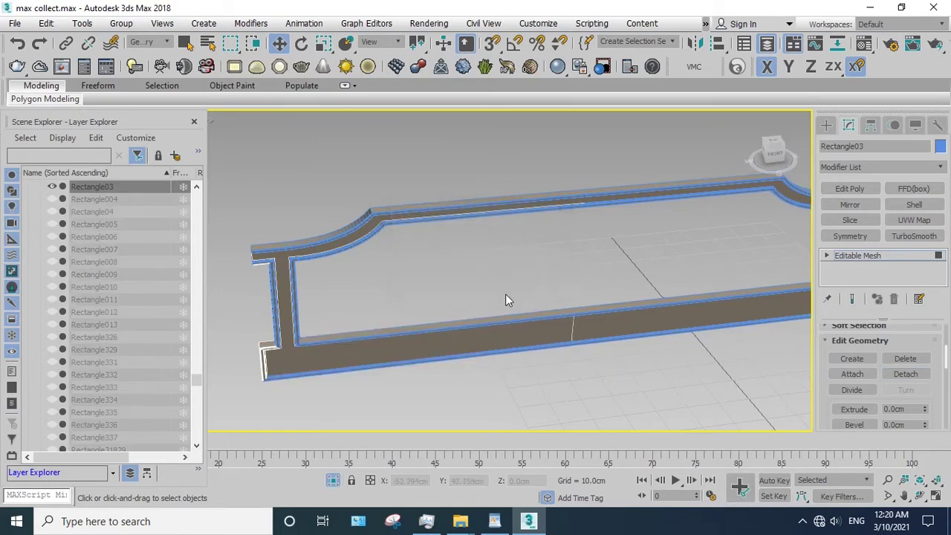
key("ctrl+z")
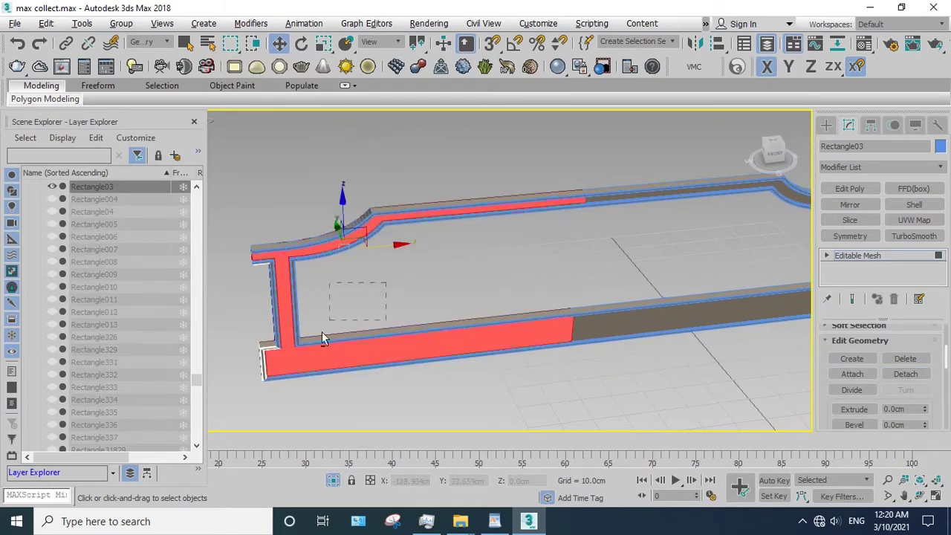
left_click_drag(322, 338, 304, 343)
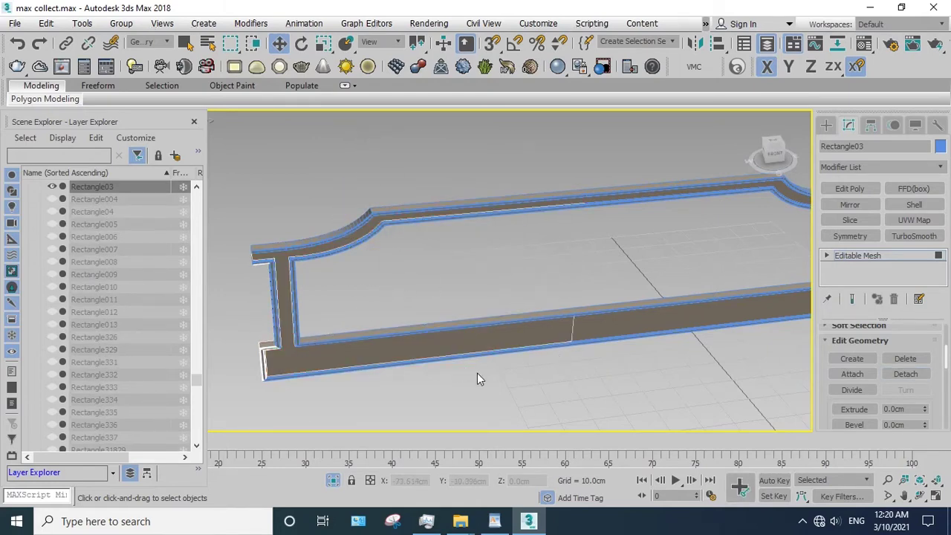
left_click(564, 266)
- Select the ten detached frame pieces, Object291–299, and hide them
scroll(554, 264, "down", 3)
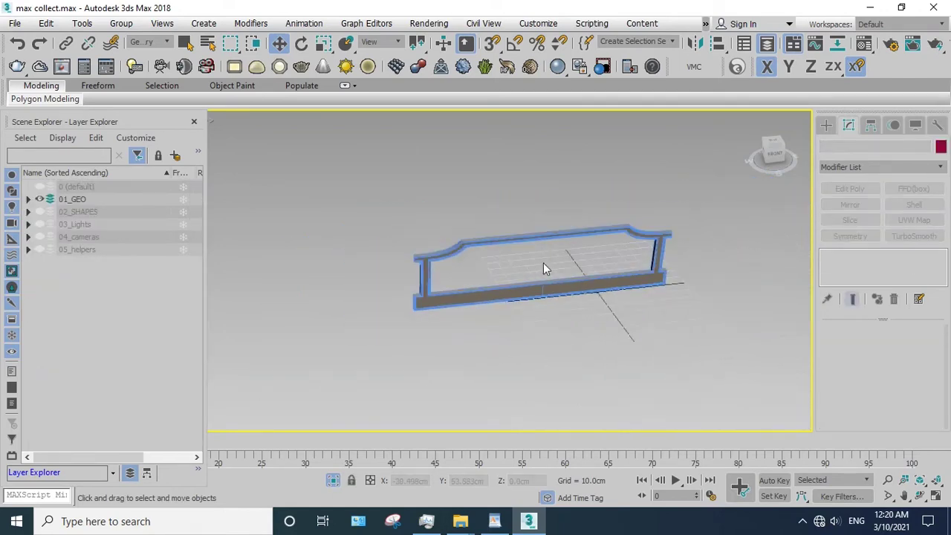
left_click_drag(801, 395, 495, 197)
scroll(436, 384, "up", 5)
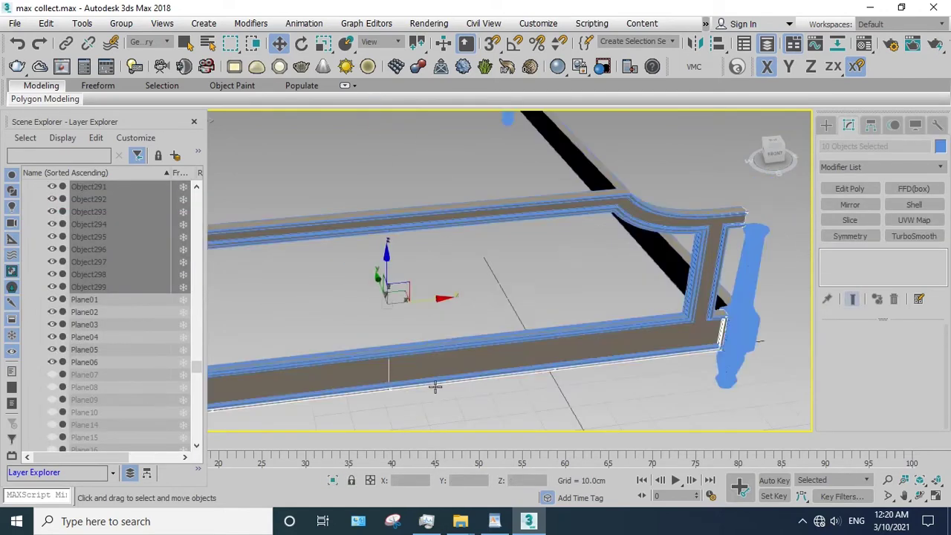
right_click(483, 277)
left_click(520, 232)
scroll(580, 266, "down", 3)
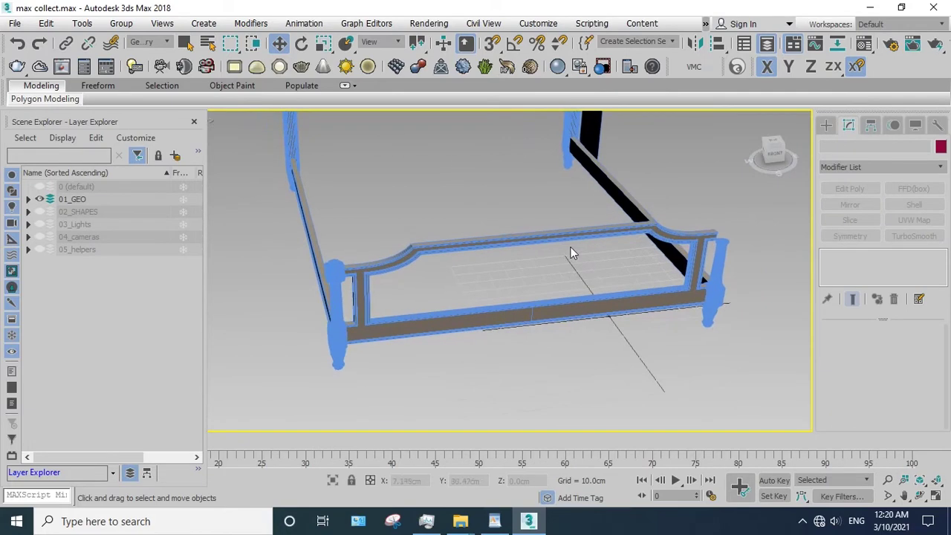
- Select the Rectangle01 rail object and isolate it so only it shows
left_click(571, 247)
scroll(570, 245, "up", 2)
left_click(333, 481)
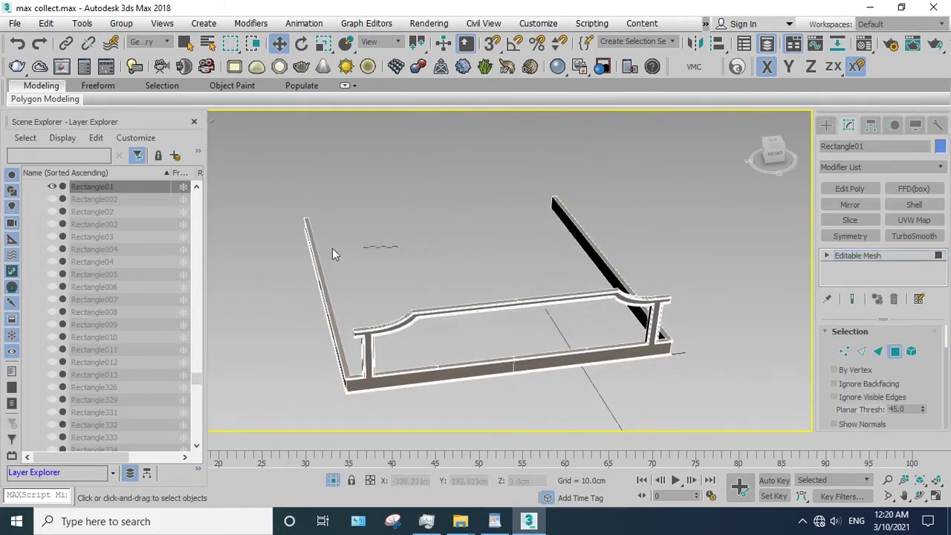
left_click(318, 260)
- Detach the left and right rails of the frame as separate objects
left_click_drag(929, 390, 926, 205)
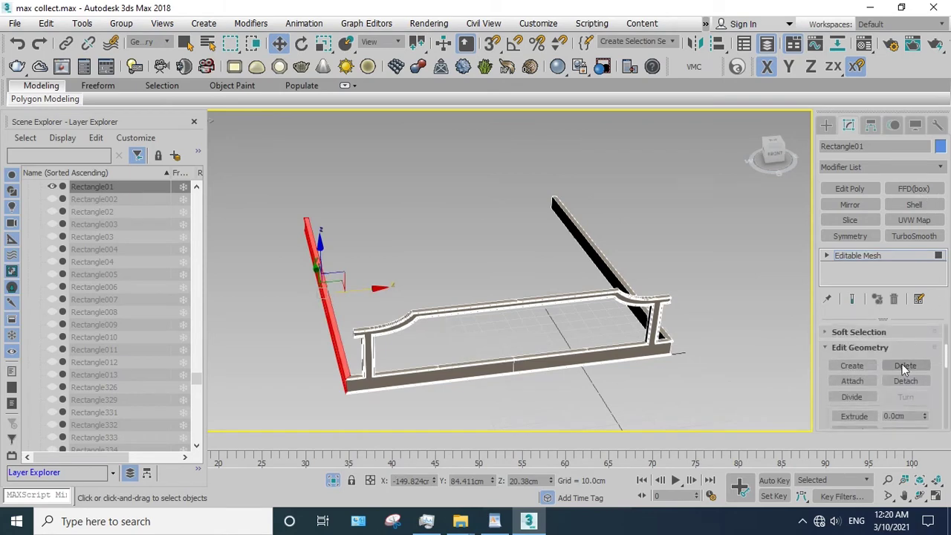
left_click(905, 381)
left_click(520, 265)
left_click(565, 231)
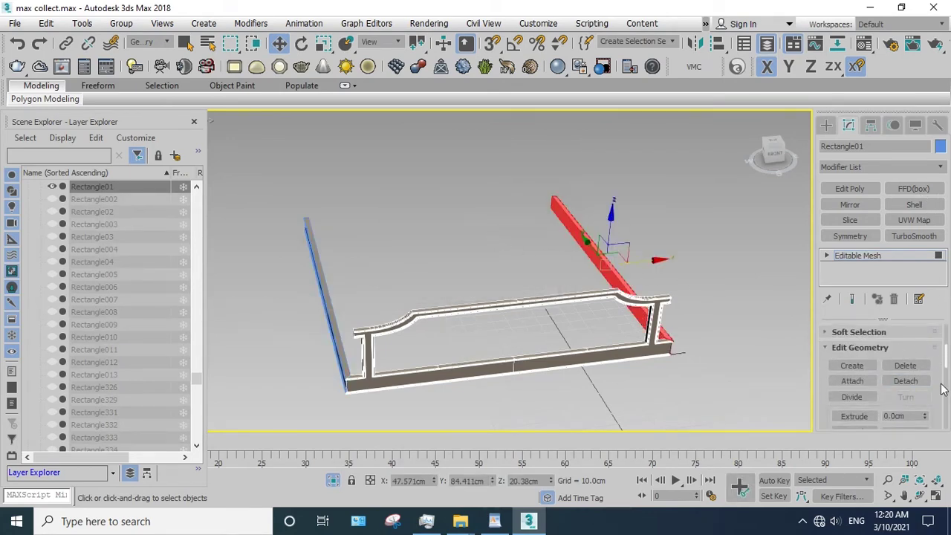
left_click(915, 383)
left_click(539, 272)
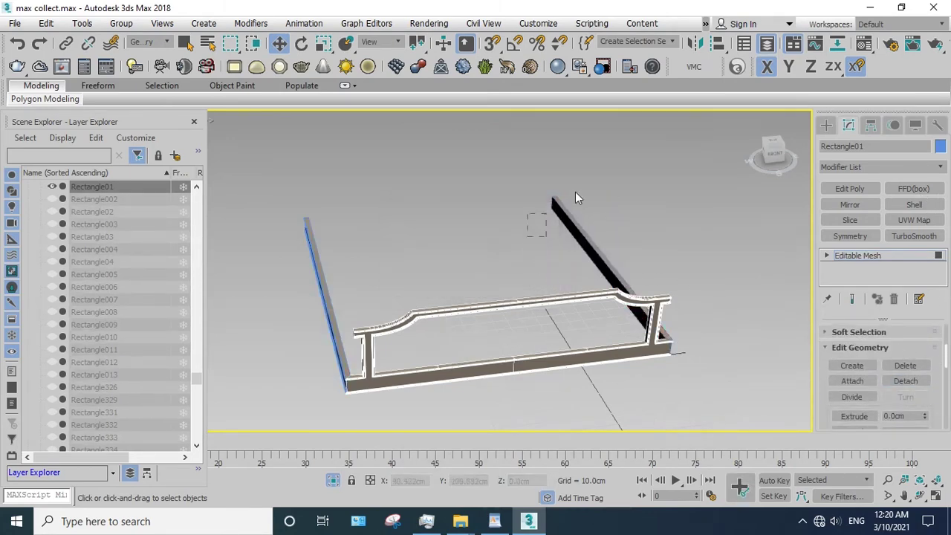
- Detach the back rail segment and the back rail section as new objects
left_click(533, 321)
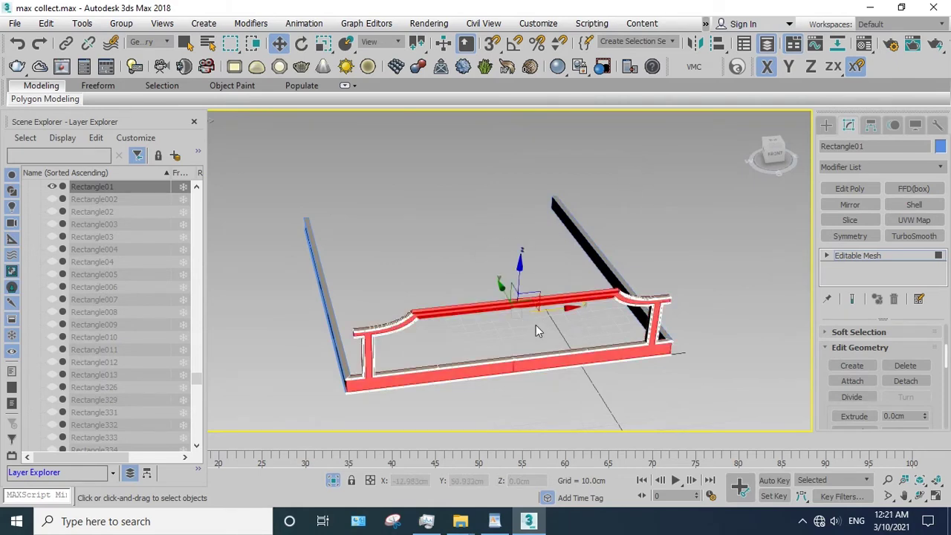
left_click(536, 341)
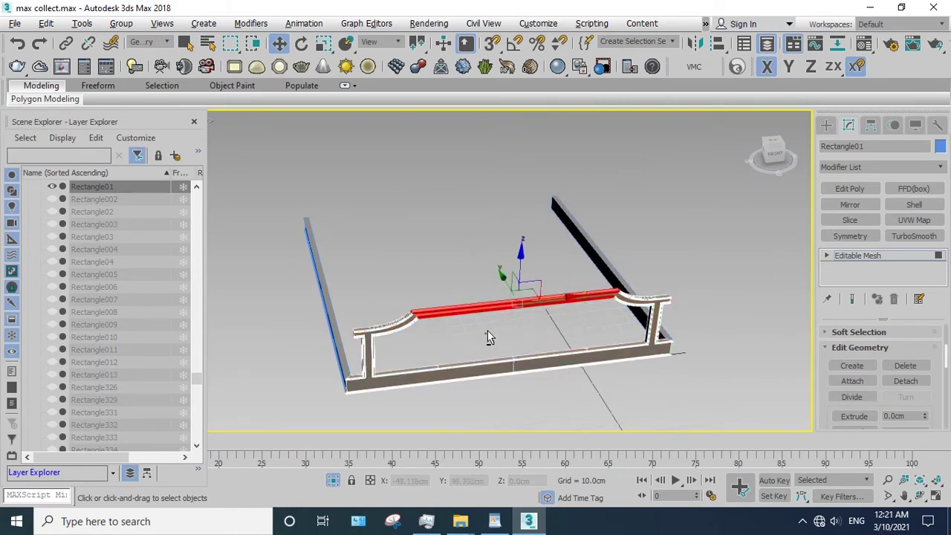
left_click(529, 320)
left_click(906, 380)
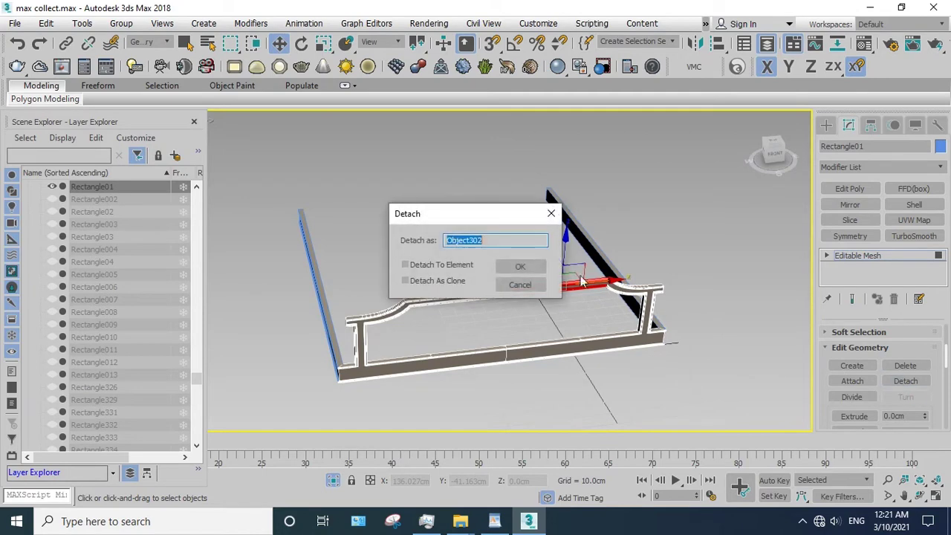
left_click(500, 265)
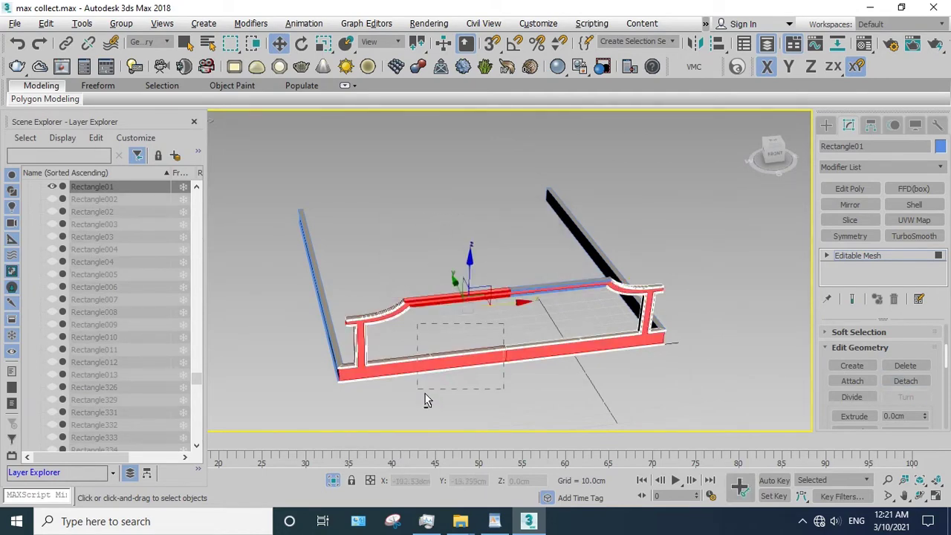
left_click_drag(511, 322, 424, 397)
left_click(906, 380)
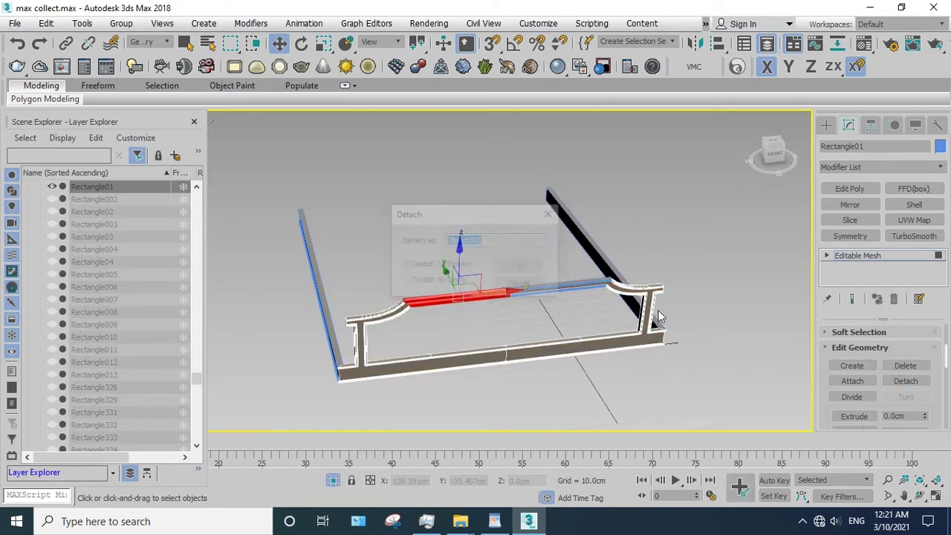
left_click(518, 265)
- Detach the curved rail piece and the curved rail end piece
middle_click_drag(518, 265, 459, 274, "alt")
left_click(392, 304)
left_click(388, 286)
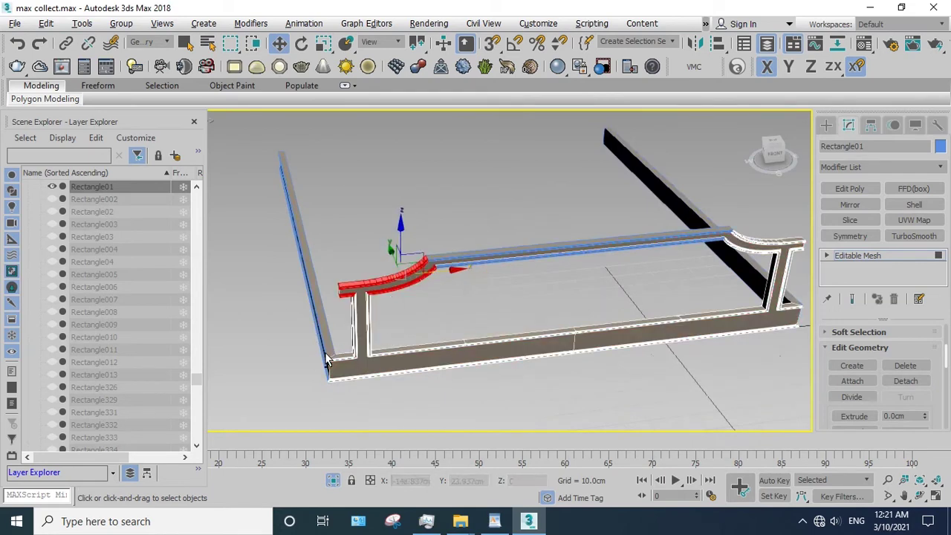
left_click(895, 381)
left_click(518, 268)
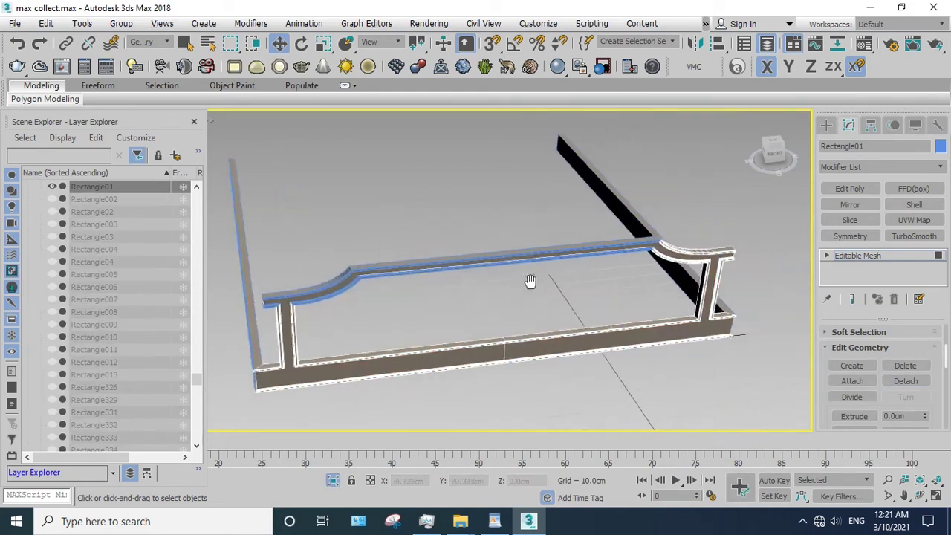
middle_click_drag(518, 272, 530, 281, "alt")
left_click(672, 296)
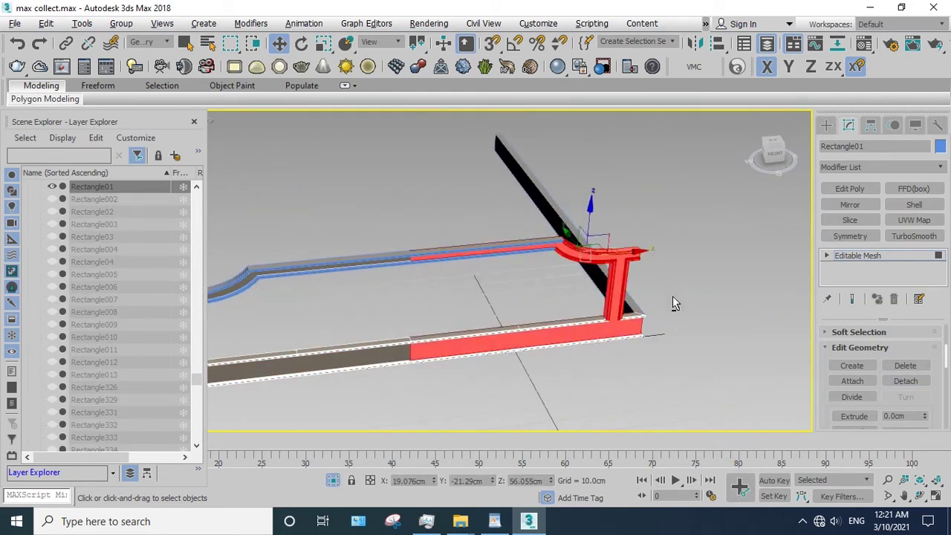
left_click(898, 381)
left_click(527, 269)
- Detach the right part of the lower bar and the right post
left_click(550, 339)
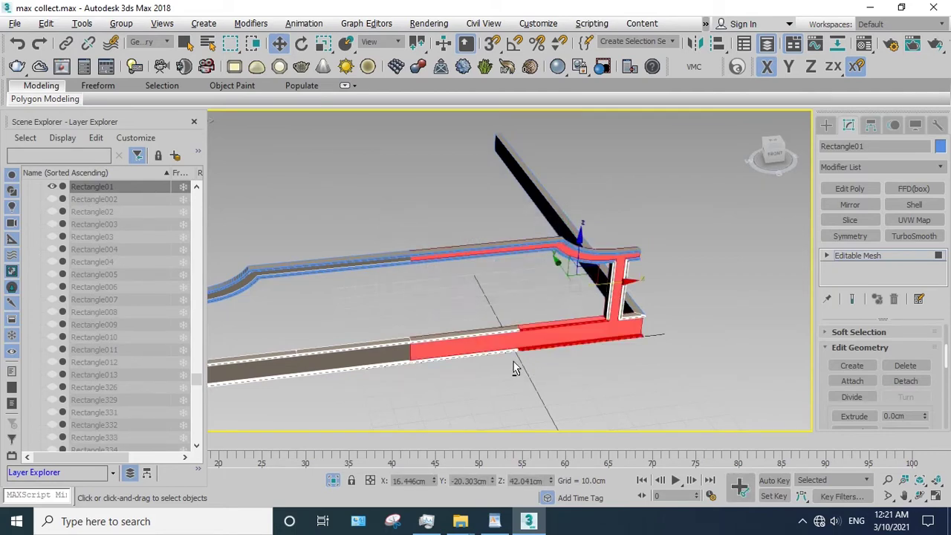
left_click_drag(681, 294, 548, 229, "alt")
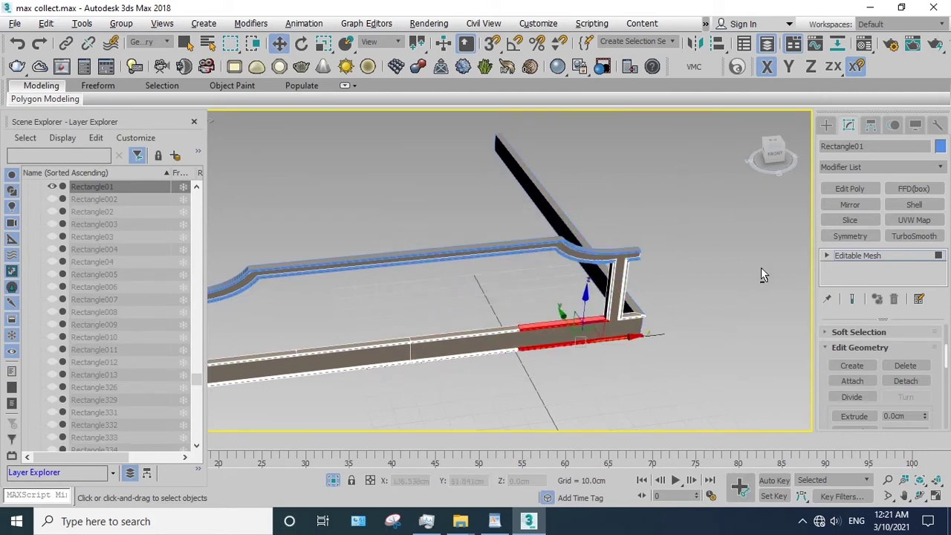
left_click(906, 381)
left_click(519, 269)
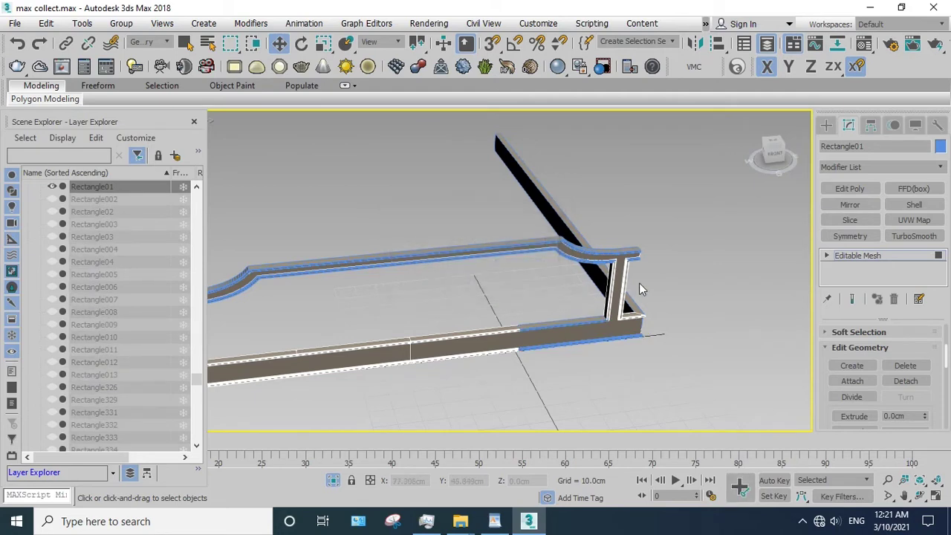
left_click(617, 271)
left_click_drag(593, 377, 587, 344, "alt")
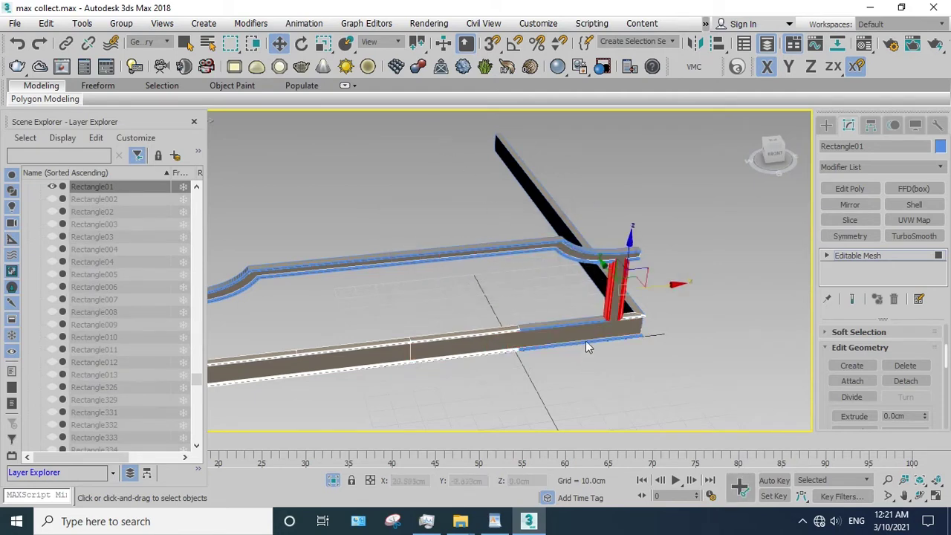
left_click(902, 382)
left_click(530, 270)
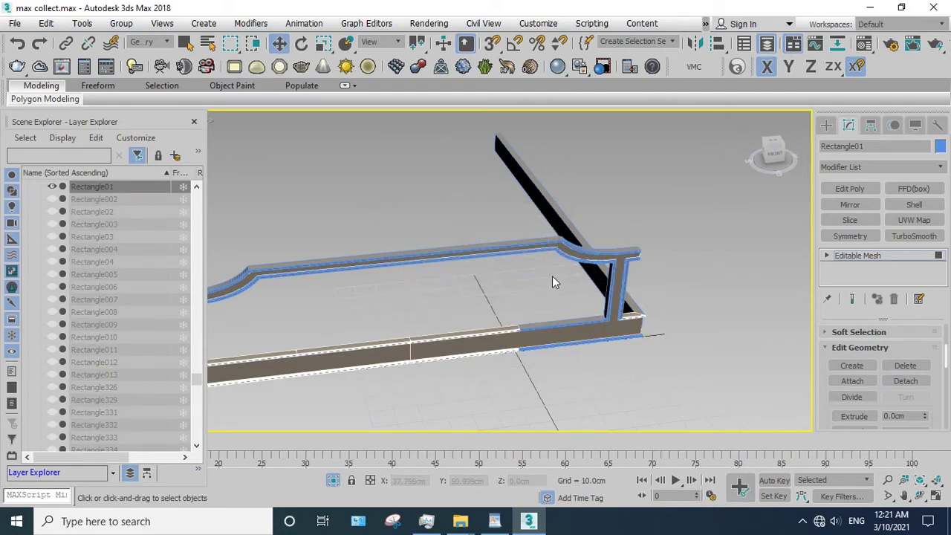
- Detach the left section of the lower bar
left_click_drag(552, 275, 428, 379)
left_click_drag(420, 299, 614, 179, "alt")
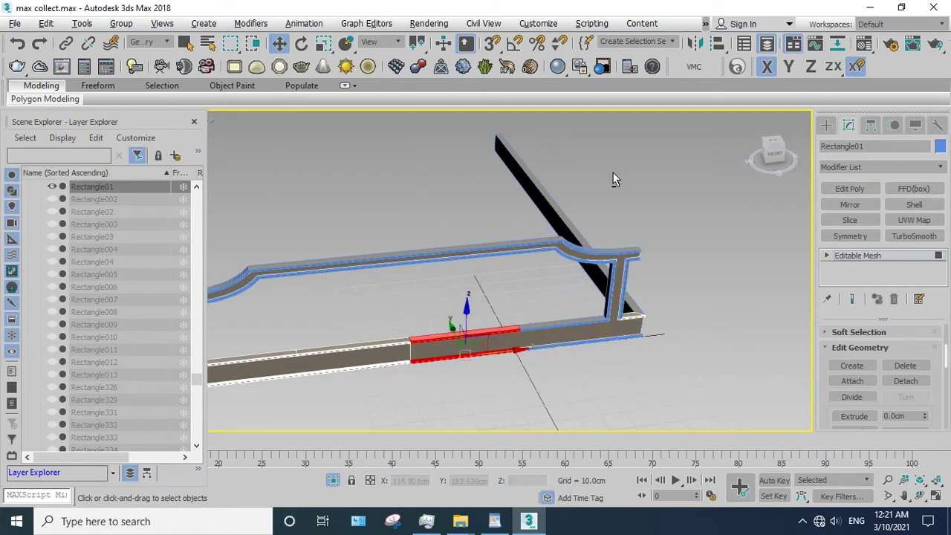
left_click(892, 378)
left_click(523, 263)
- Detach the middle section of the lower bar as its own object
left_click_drag(667, 355, 442, 116)
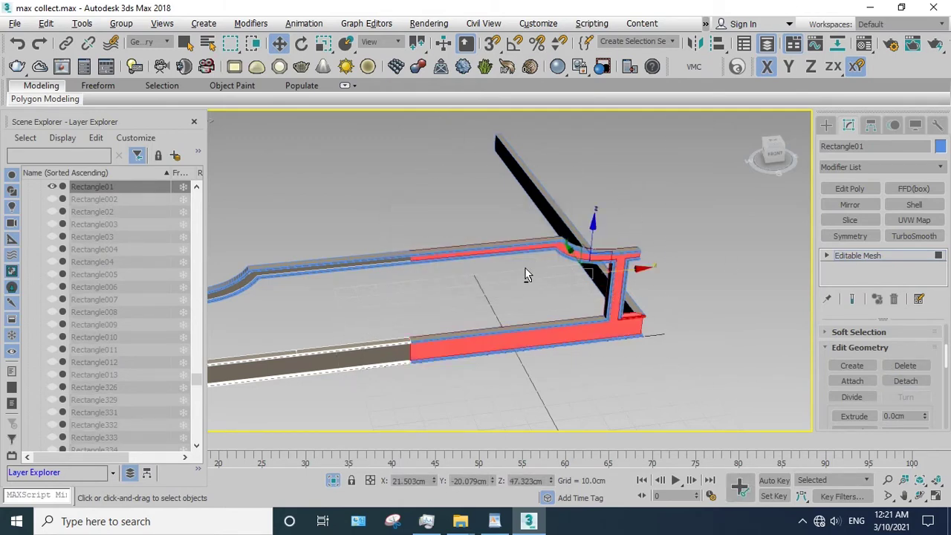
left_click(545, 191)
left_click(628, 310)
left_click_drag(469, 287, 507, 315)
middle_click_drag(508, 314, 617, 262, "alt")
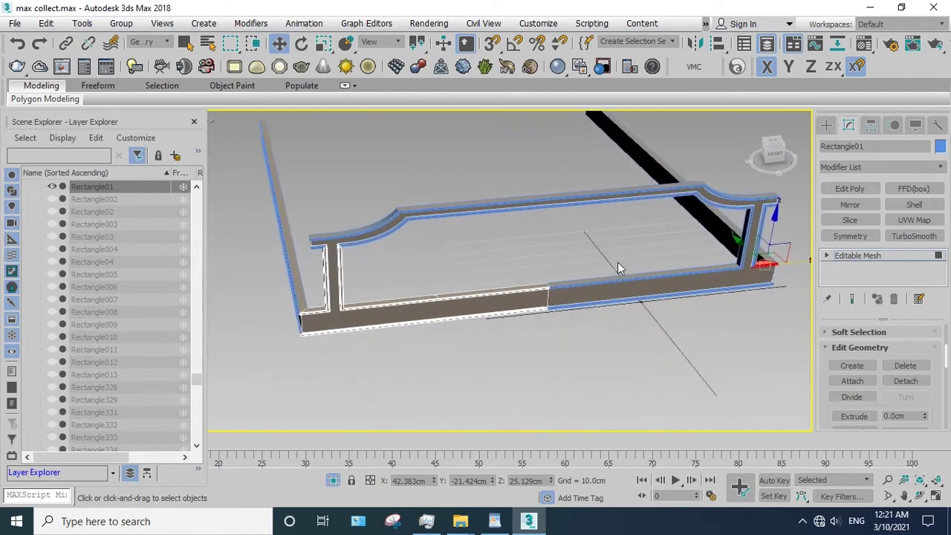
left_click(499, 312)
left_click(492, 301)
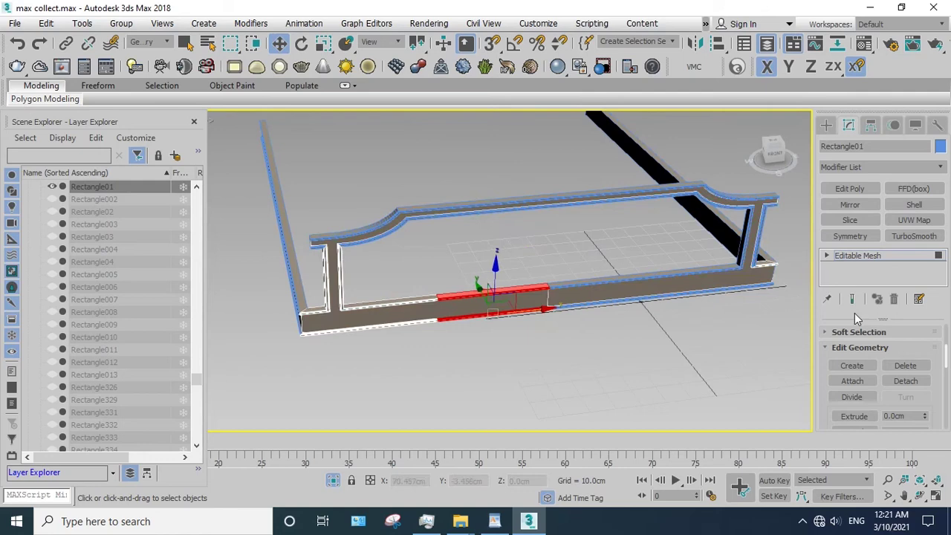
left_click(902, 381)
left_click(507, 266)
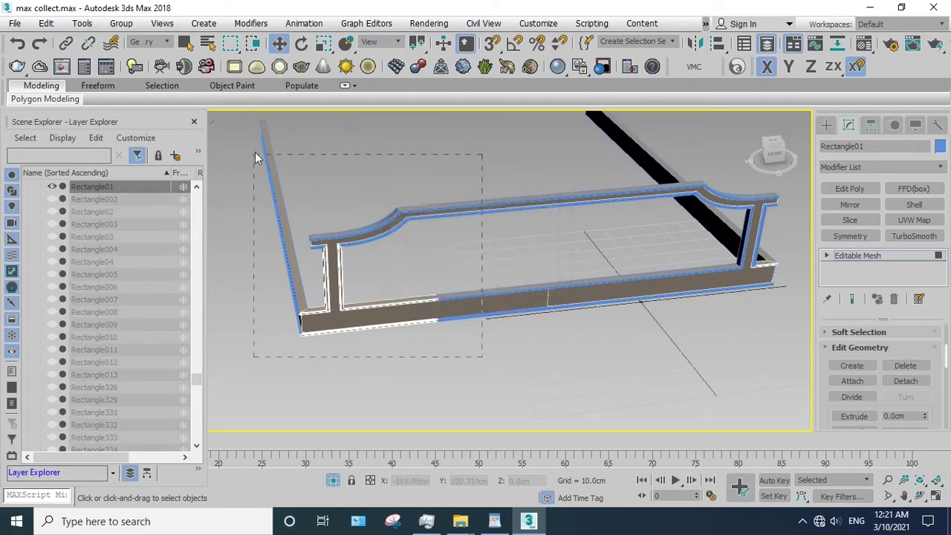
- Detach the front-left piece and the left post of the frame
left_click_drag(255, 156, 399, 260)
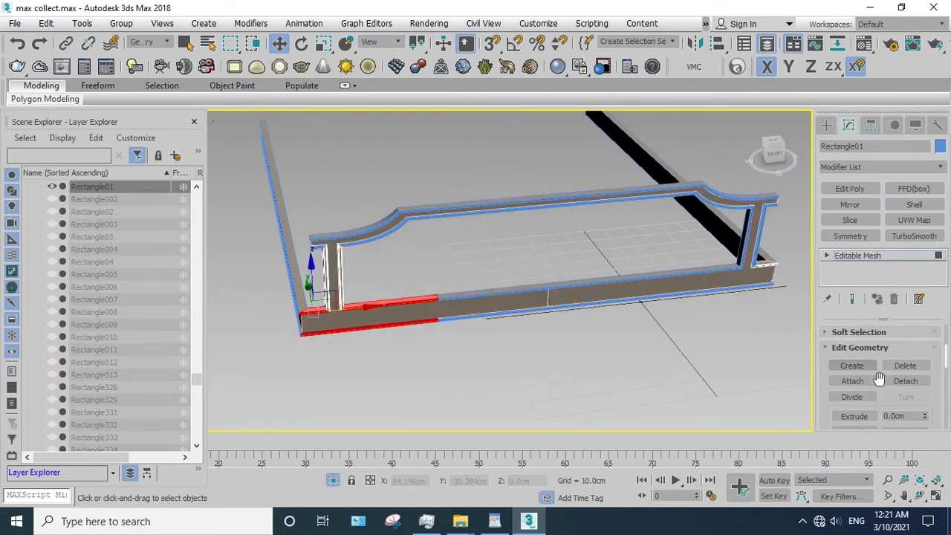
left_click(907, 380)
left_click(513, 266)
key("ctrl+a")
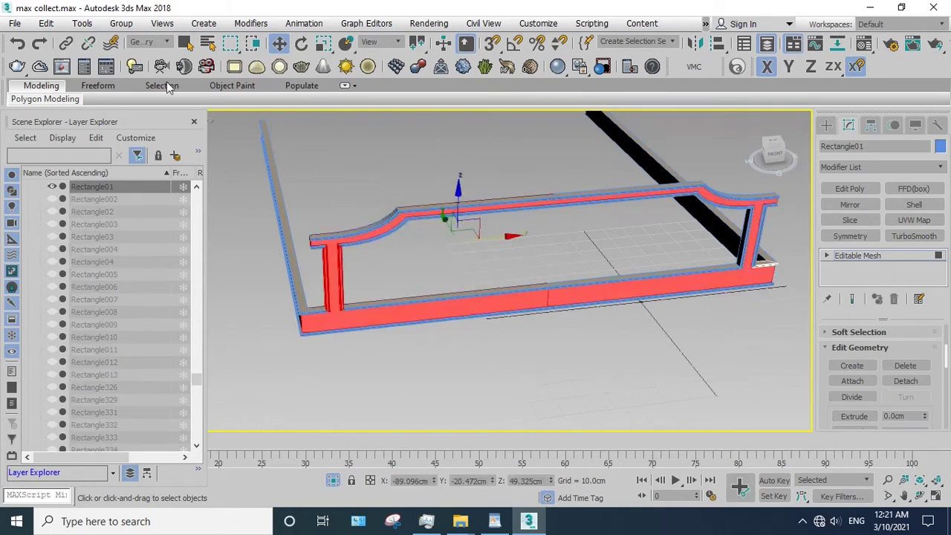
left_click(479, 346)
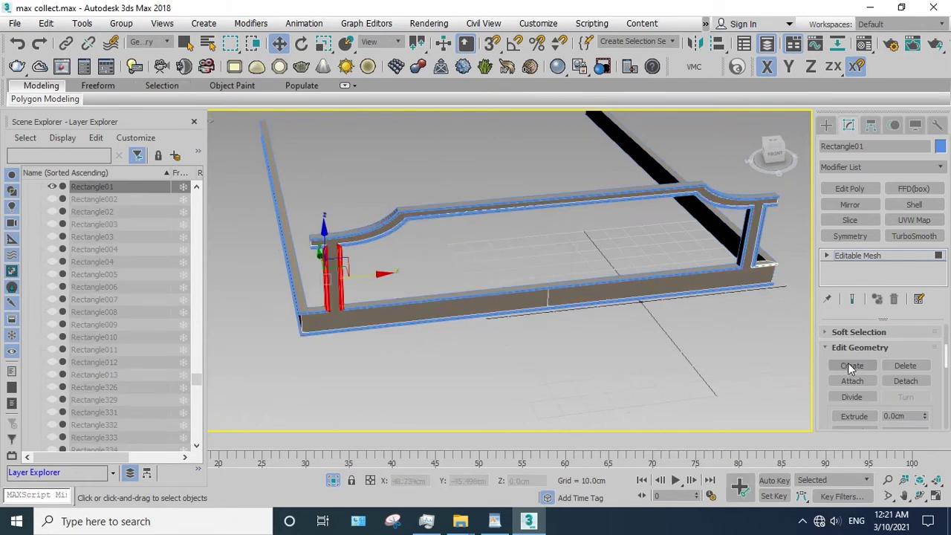
left_click(889, 382)
left_click(501, 266)
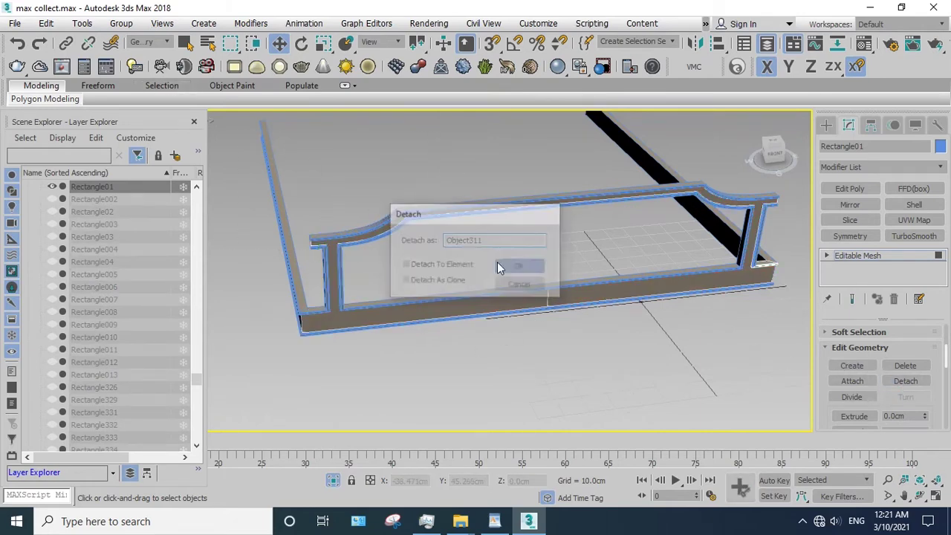
- Detach the left rail-and-bar section and the last piece at the right end
left_click_drag(631, 308, 701, 250, "alt")
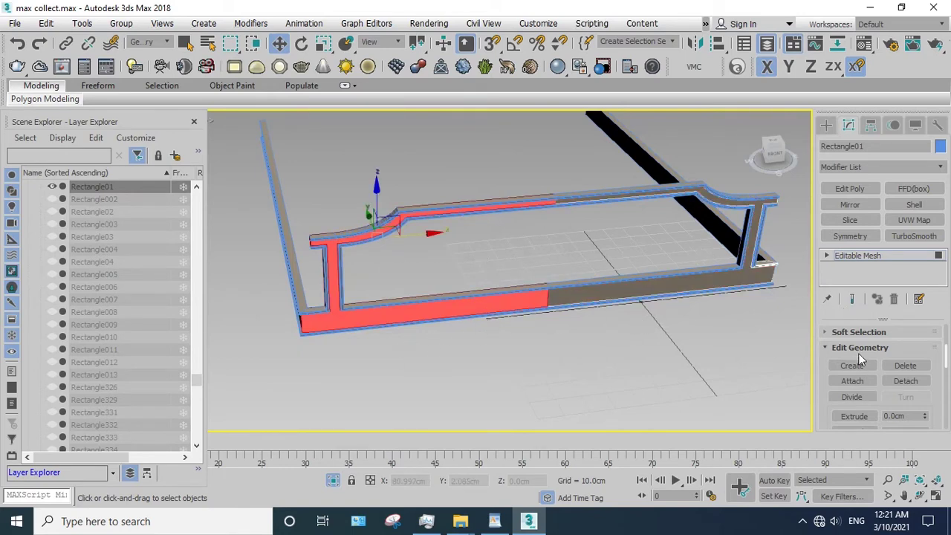
left_click(906, 380)
left_click(520, 267)
middle_click_drag(509, 332, 452, 339, "alt")
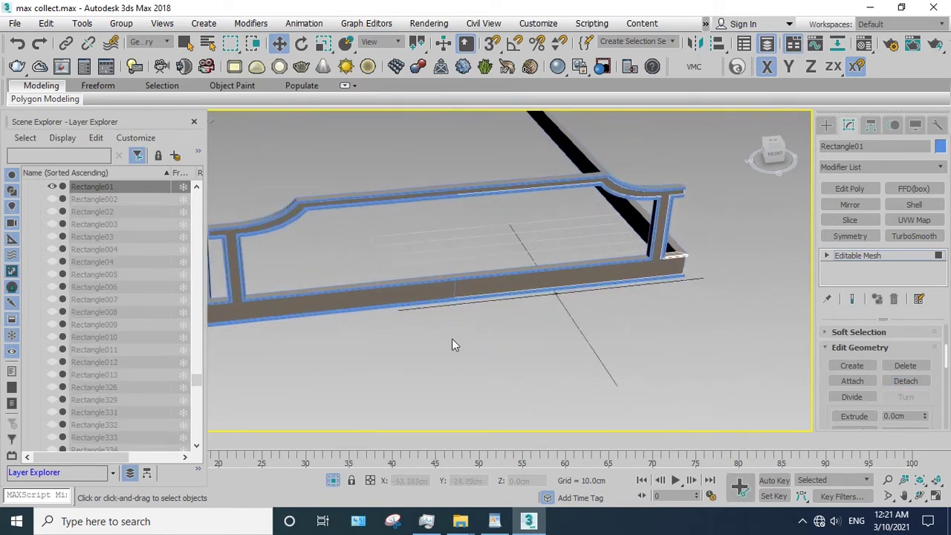
scroll(717, 233, "down", 3)
middle_click_drag(572, 196, 573, 238, "alt")
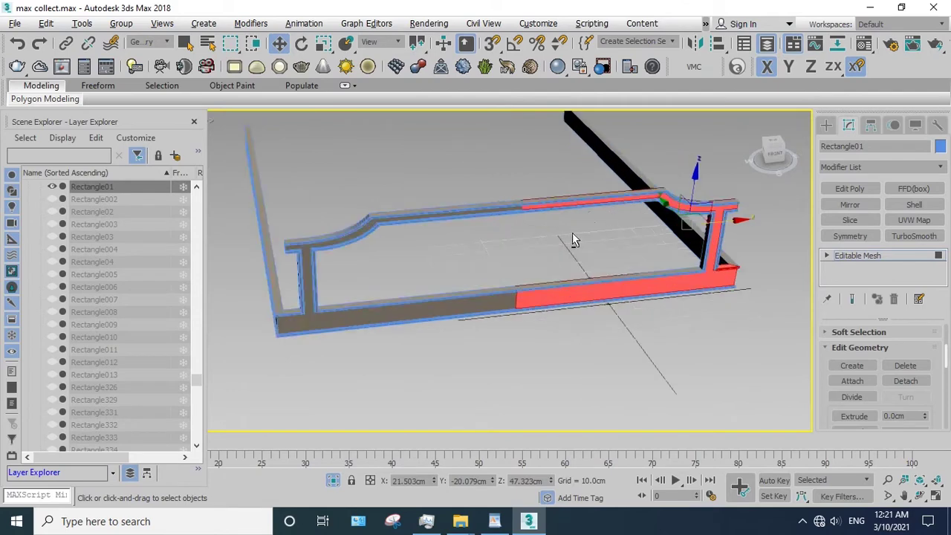
key("F2")
scroll(674, 189, "up", 3)
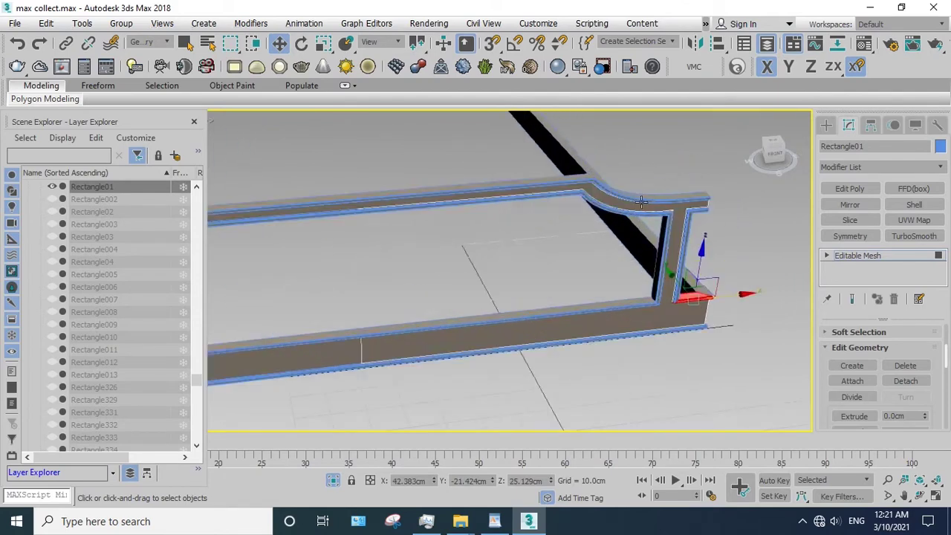
left_click(911, 381)
left_click(545, 267)
- Select all the detached frame pieces and hide them
scroll(547, 265, "down", 3)
left_click_drag(629, 319, 550, 194)
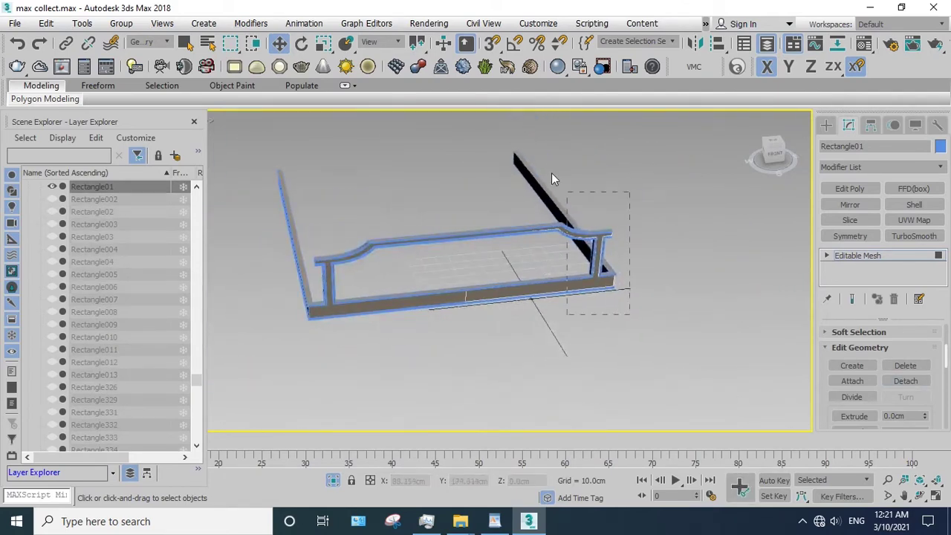
left_click(858, 255)
left_click(660, 329)
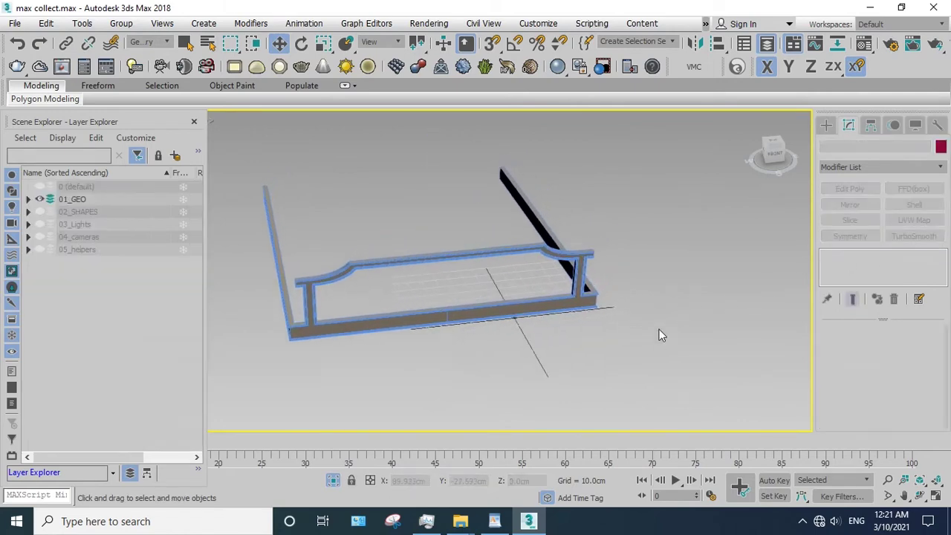
scroll(626, 291, "down", 3)
left_click_drag(659, 330, 425, 235)
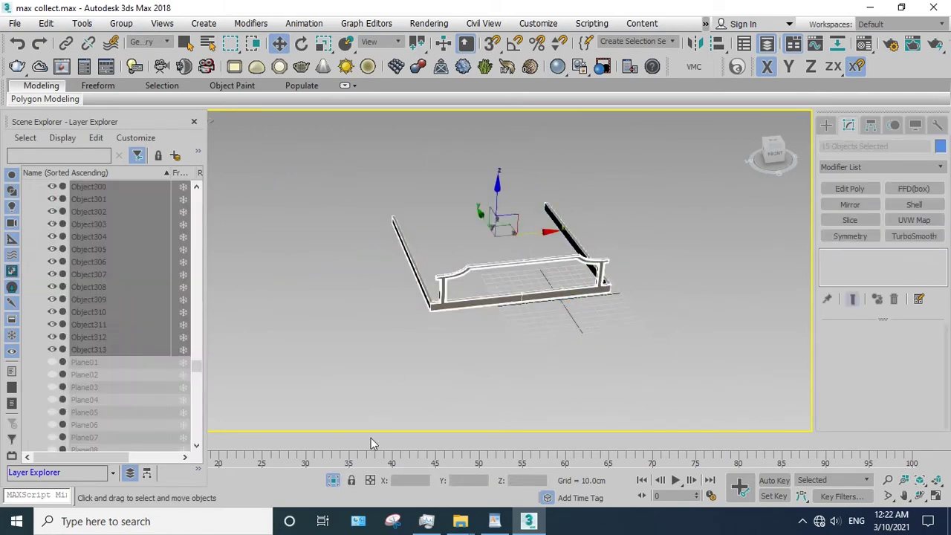
scroll(443, 376, "up", 5)
right_click(481, 282)
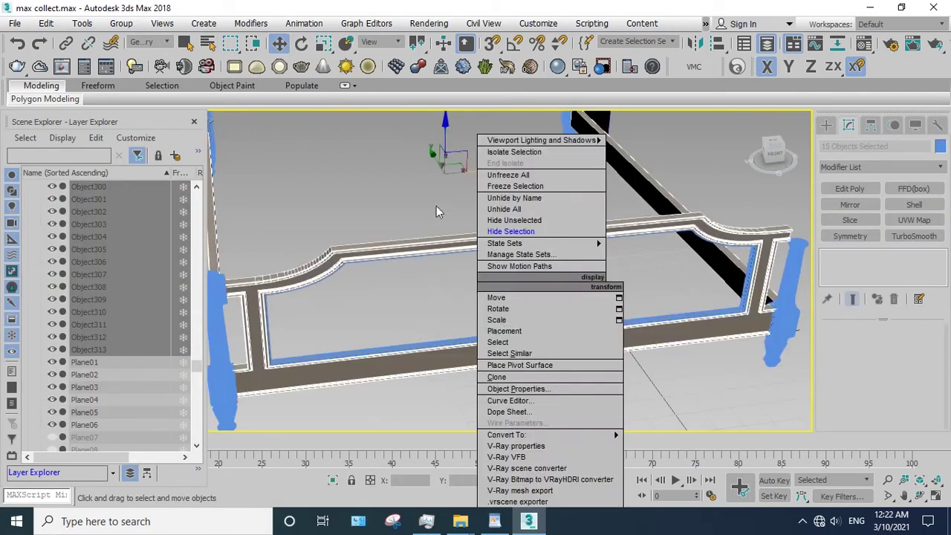
left_click(520, 229)
middle_click_drag(521, 230, 597, 289)
scroll(597, 289, "down", 3)
- Detach two top rail sections from the frame mesh in Polygon mode
left_click(541, 288)
scroll(540, 289, "up", 3)
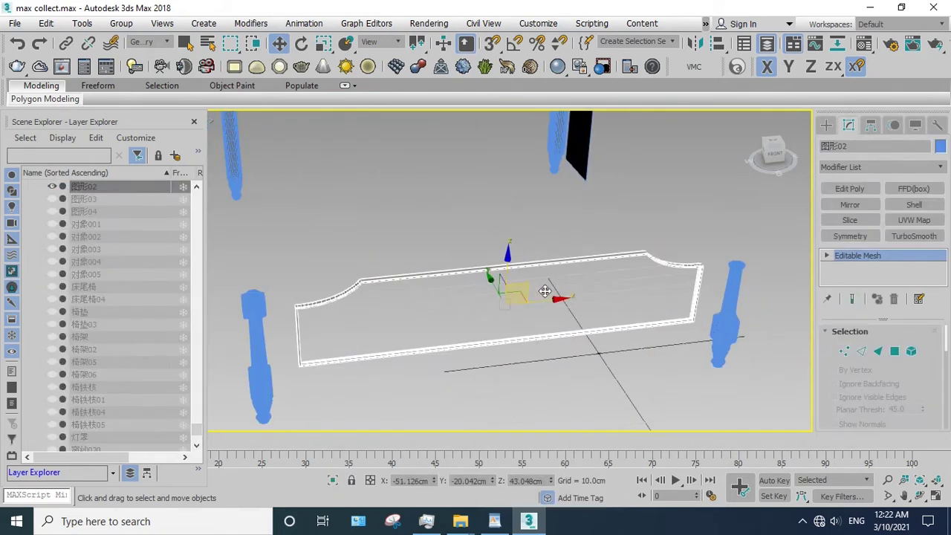
key("4")
left_click(525, 271)
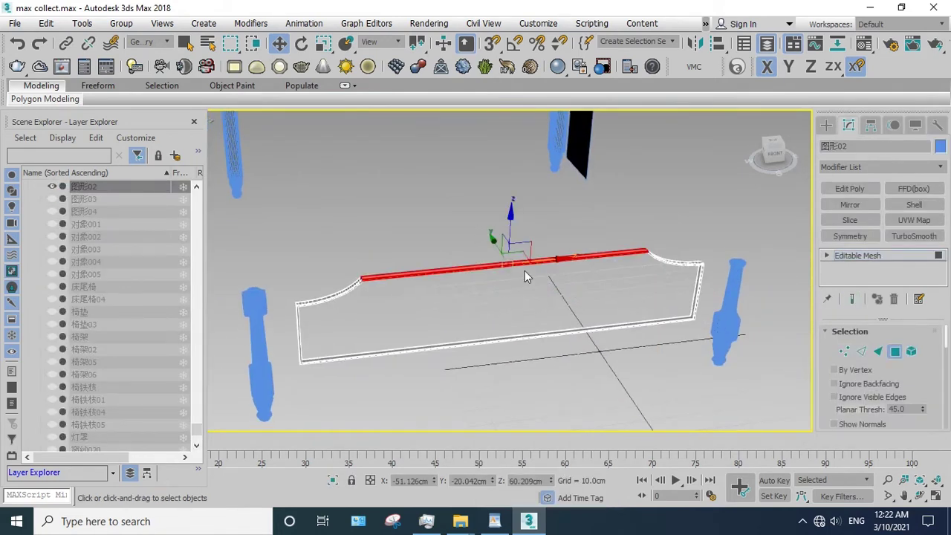
left_click(566, 282)
left_click(568, 257)
scroll(924, 400, "down", 5)
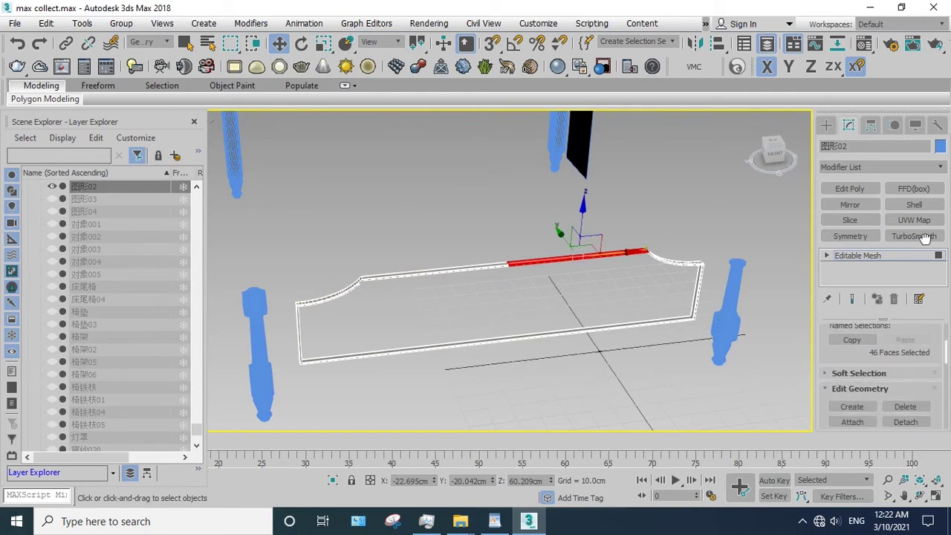
left_click(518, 263)
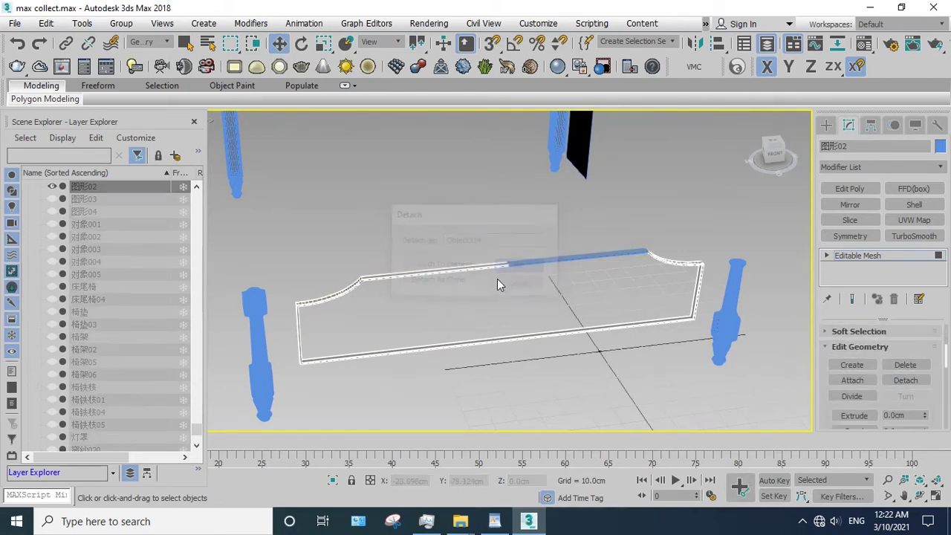
left_click(490, 273)
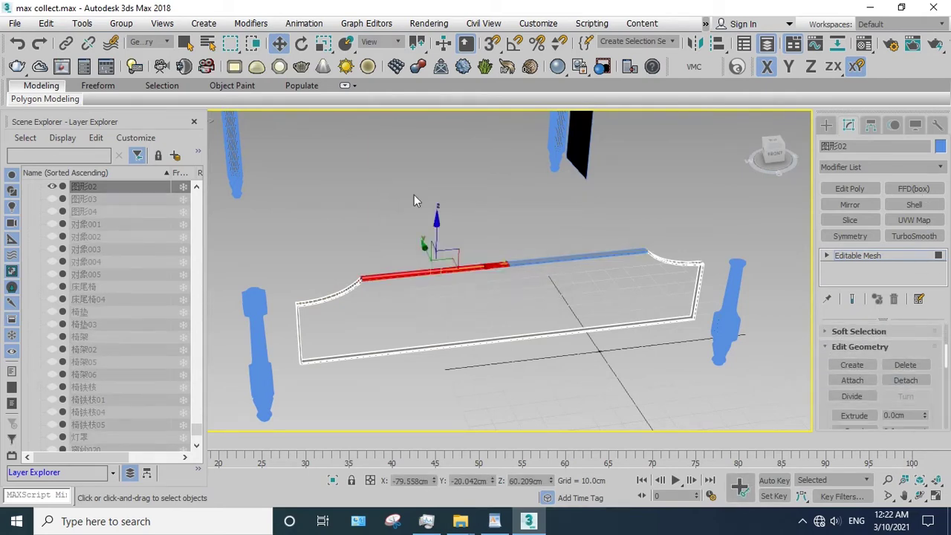
left_click(912, 383)
left_click(525, 268)
- Detach the left corner piece and the right curved end piece
left_click(338, 290)
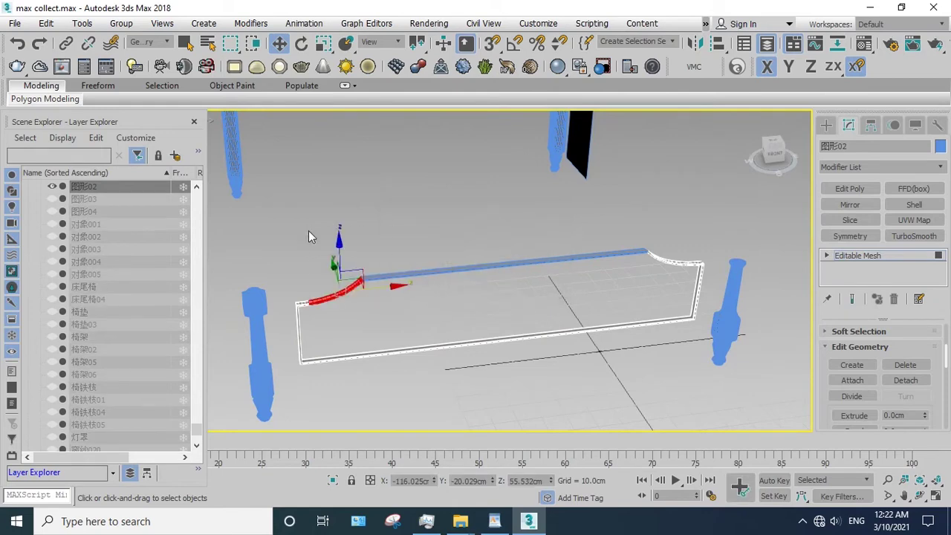
scroll(324, 312, "up", 4)
left_click(306, 349, "ctrl")
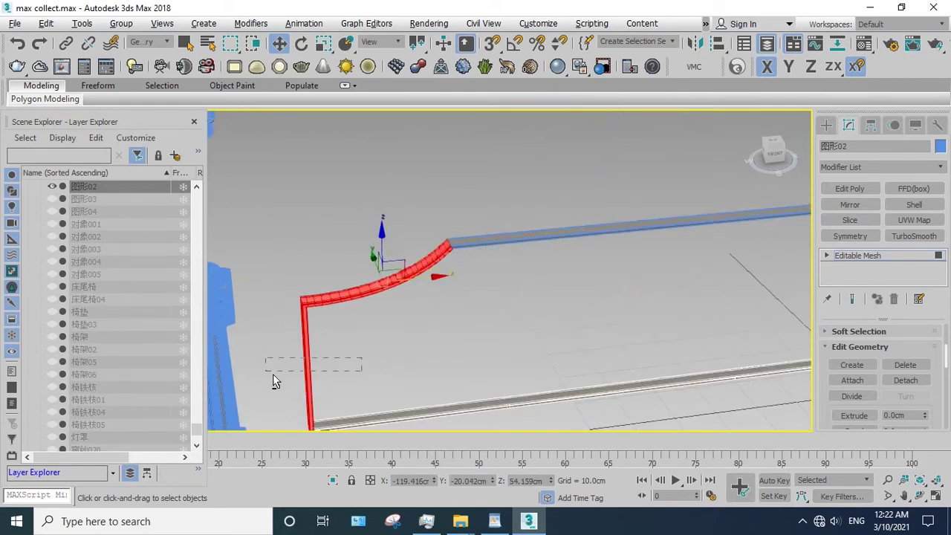
scroll(273, 374, "down", 3)
middle_click_drag(298, 364, 473, 317)
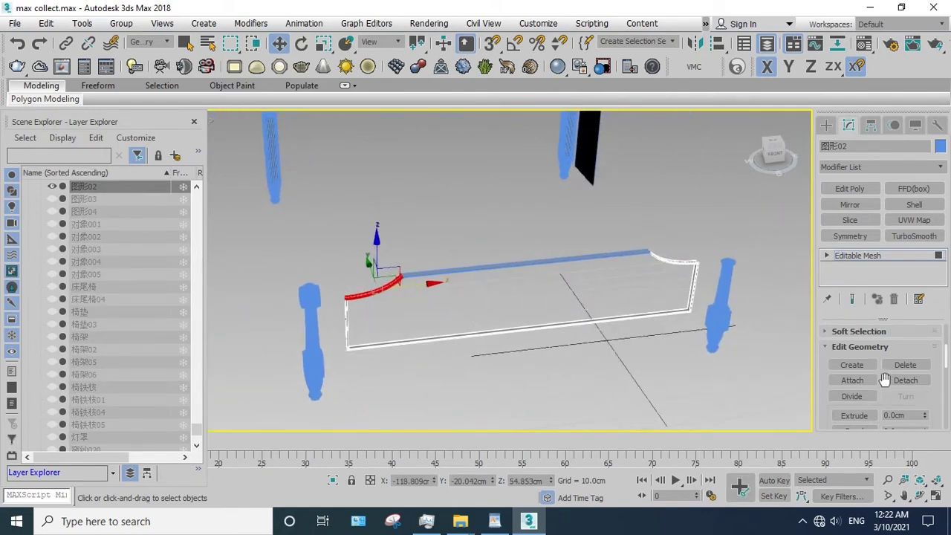
left_click(905, 379)
left_click(521, 268)
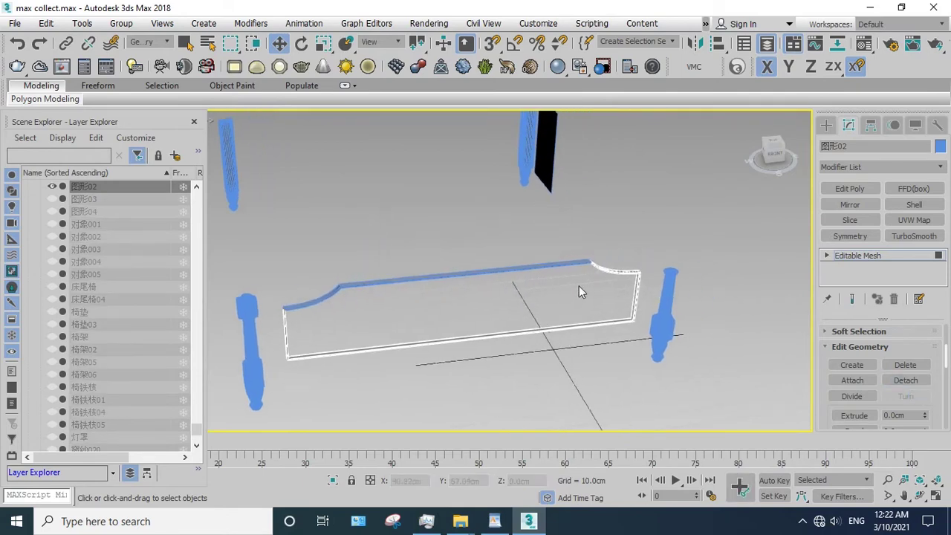
left_click(636, 277)
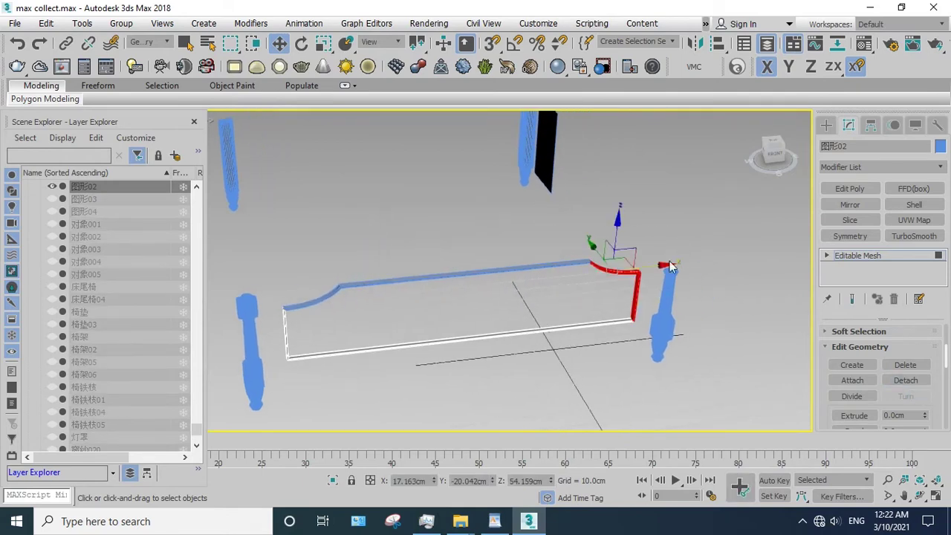
left_click(921, 381)
left_click(537, 267)
- Detach the right and left vertical end pieces of the frame
left_click_drag(587, 297, 682, 251)
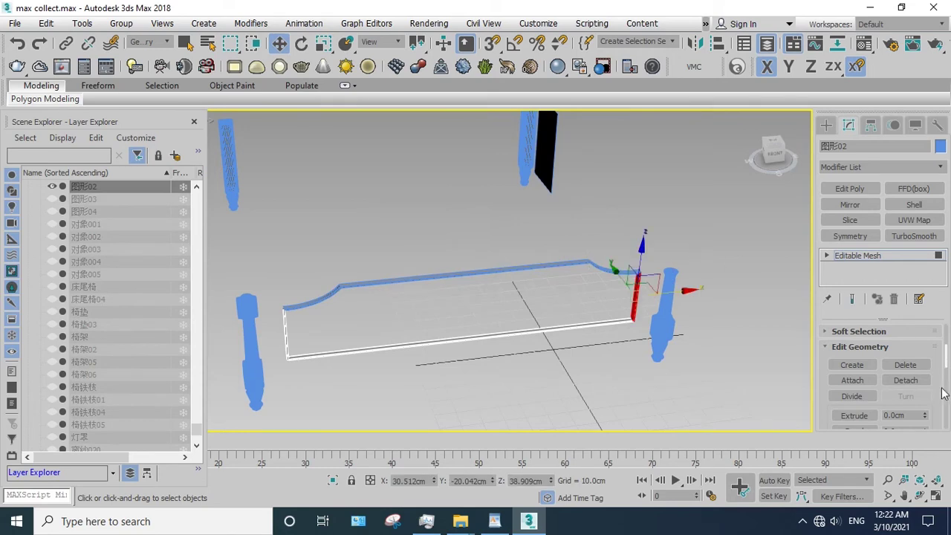
left_click(905, 380)
left_click(541, 270)
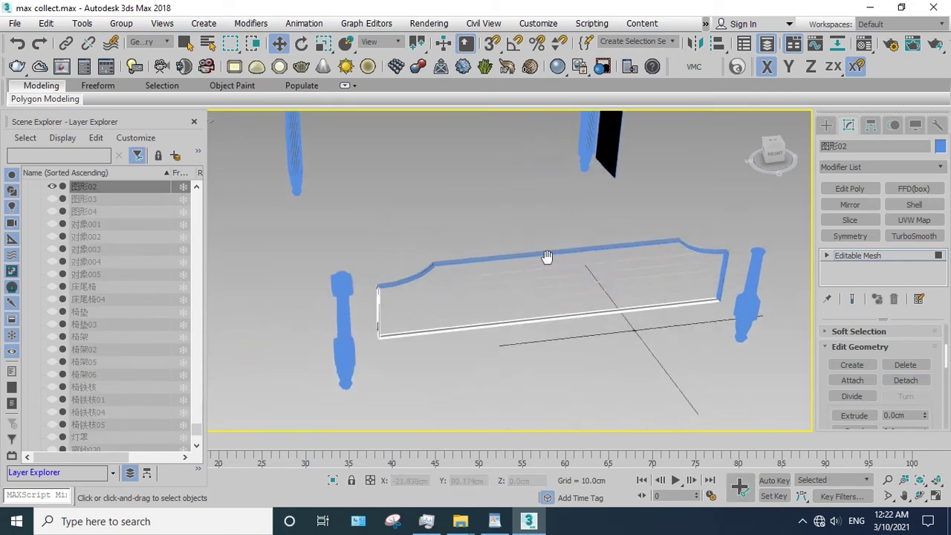
left_click(414, 284)
left_click(905, 380)
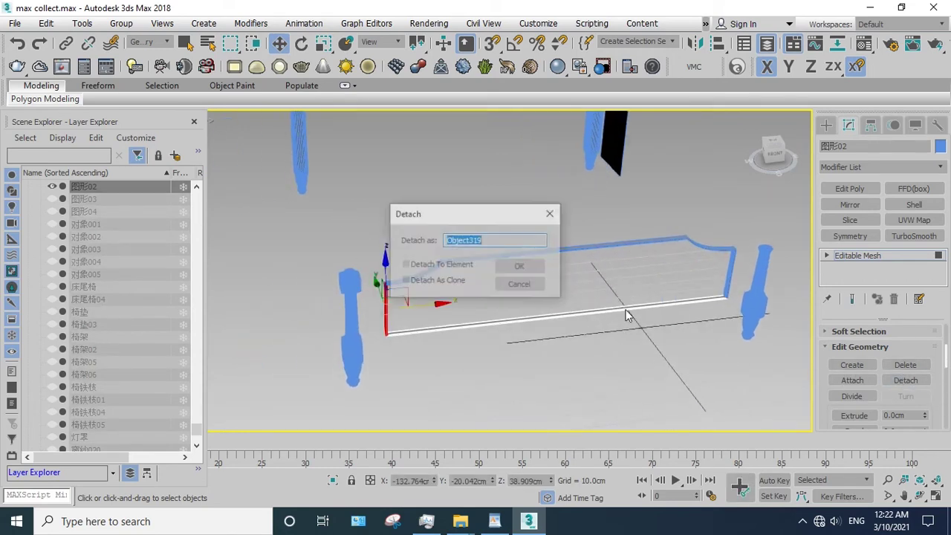
left_click(515, 270)
- Detach the front bottom rail as three separate sections
left_click_drag(449, 301, 423, 362)
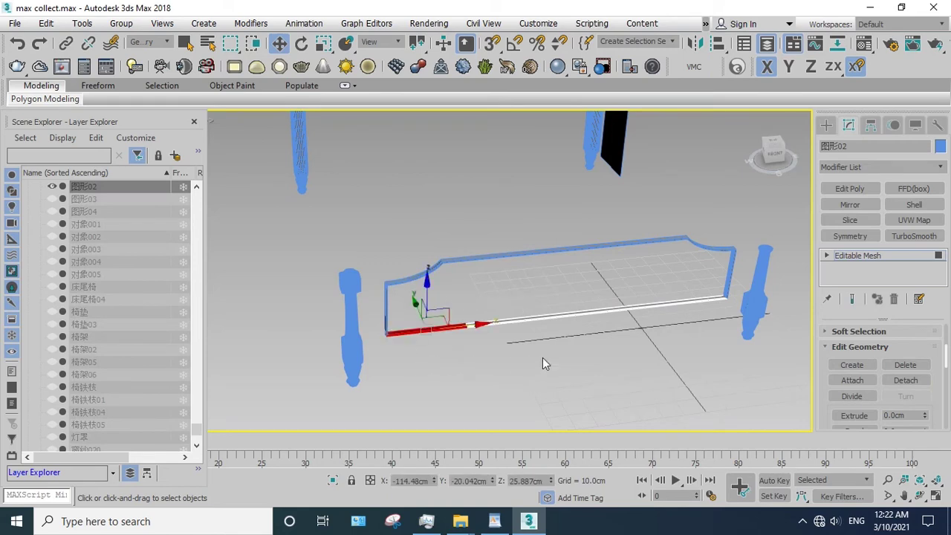
scroll(461, 307, "up", 3)
scroll(496, 318, "up", 2)
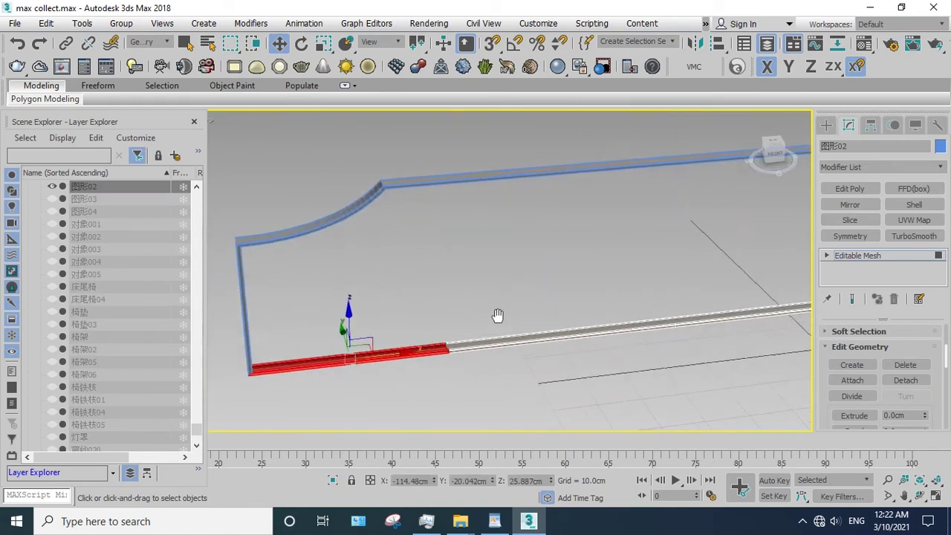
left_click(906, 381)
left_click(519, 265)
scroll(471, 270, "down", 4)
left_click_drag(429, 341, 526, 264)
left_click(906, 381)
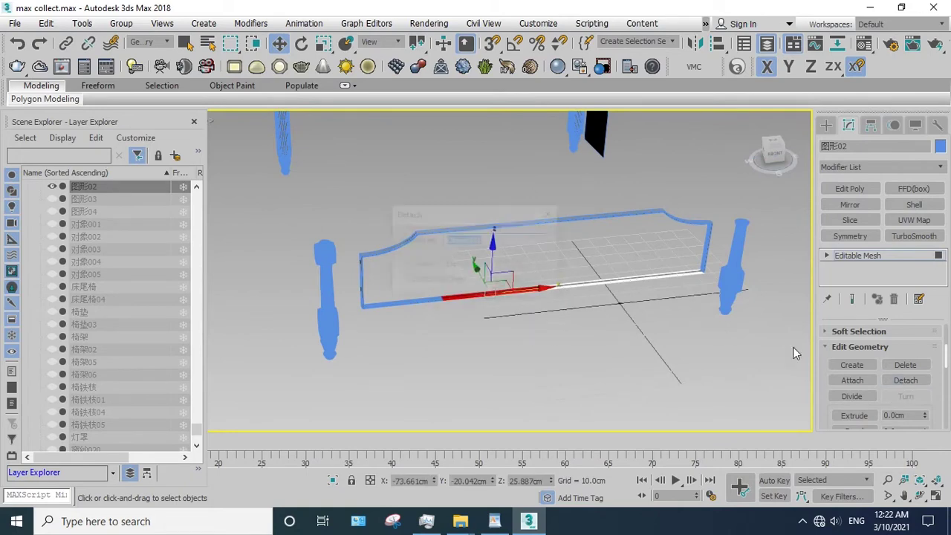
left_click(527, 266)
left_click_drag(619, 263, 620, 263)
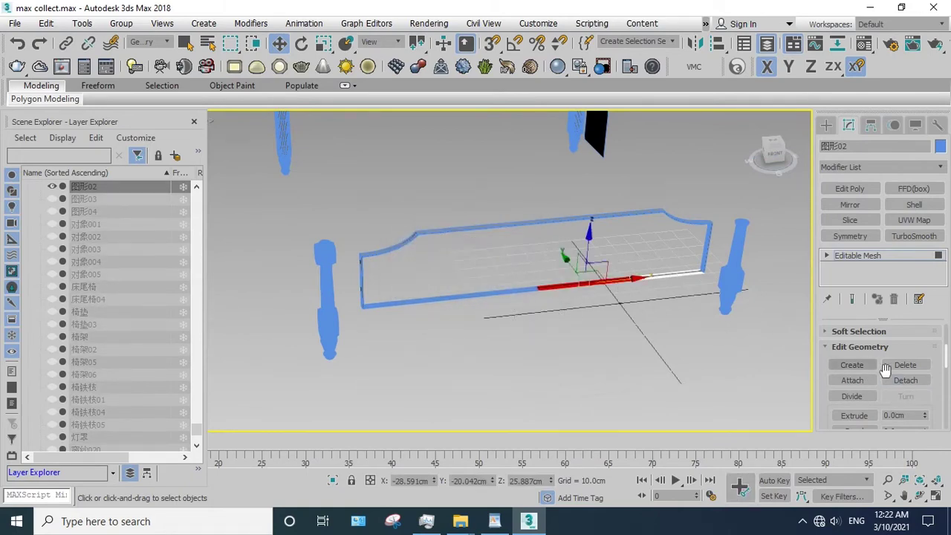
left_click(906, 381)
left_click(519, 265)
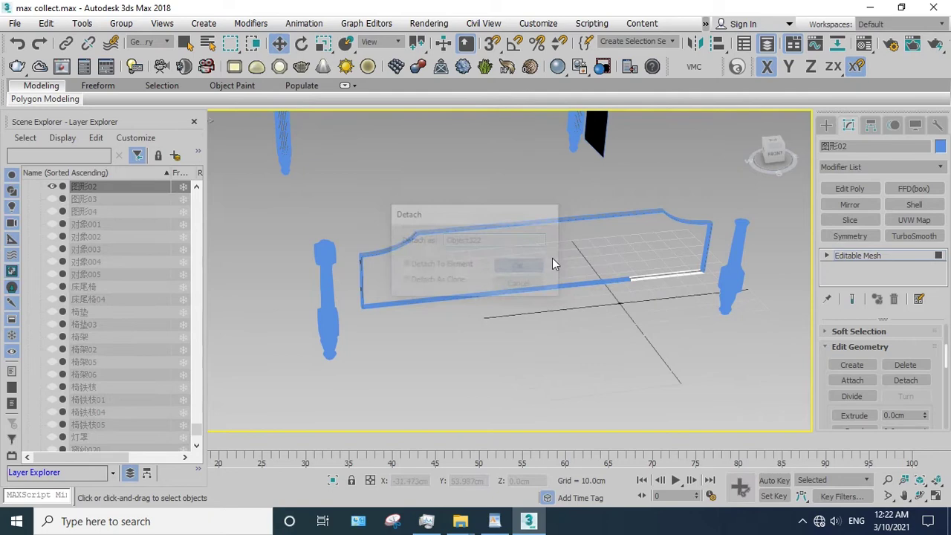
- Leave sub-object mode, select the finished frame pieces and hide them
left_click(866, 255)
left_click(599, 330)
left_click_drag(613, 235, 673, 212)
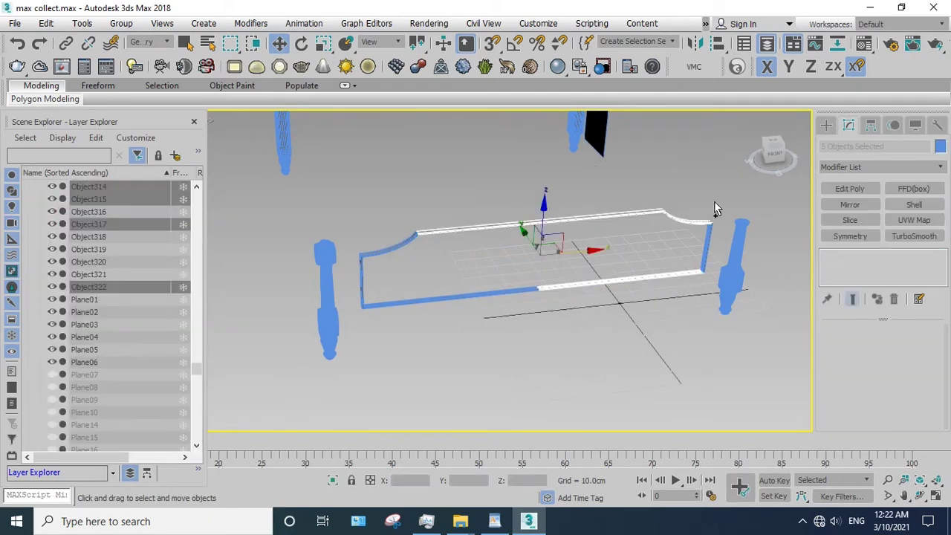
left_click(709, 237, "ctrl")
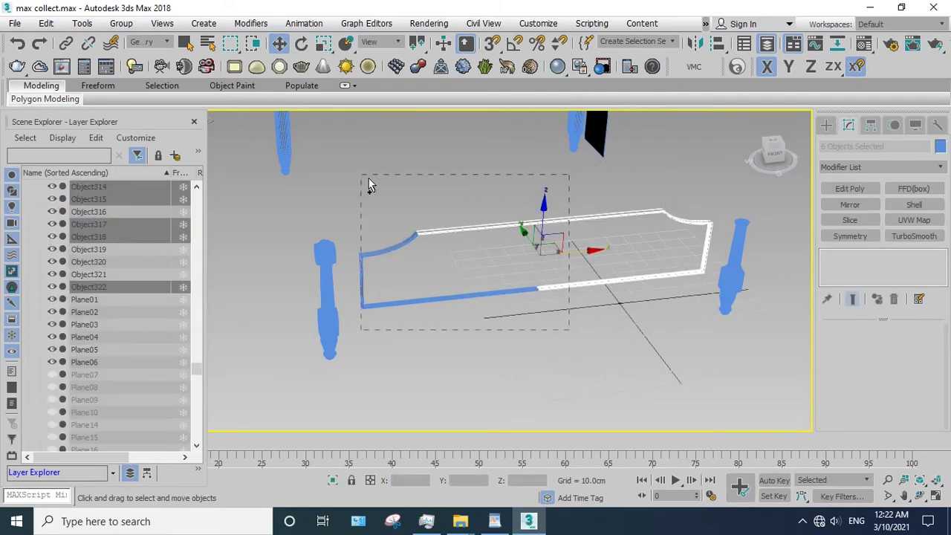
left_click_drag(370, 186, 370, 186)
right_click(404, 191)
left_click(446, 144)
scroll(415, 278, "up", 3)
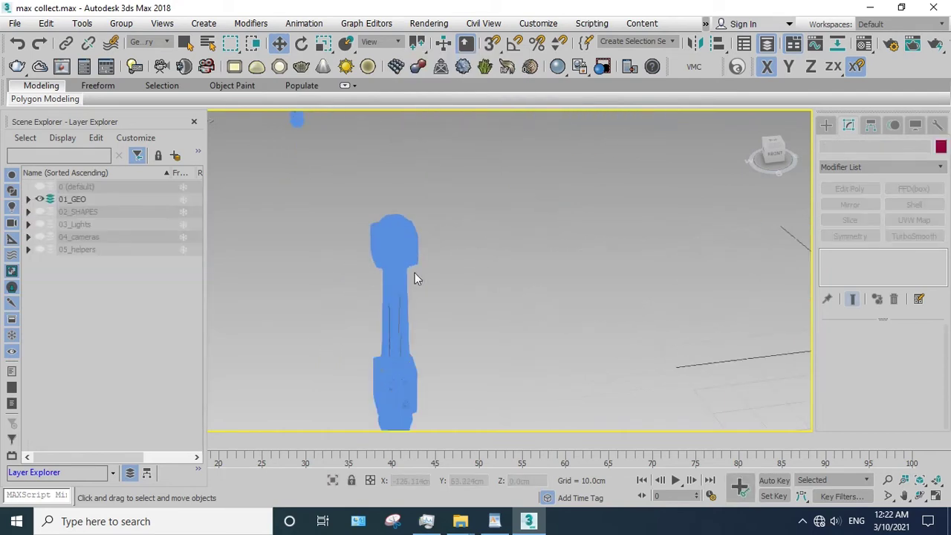
- Select the sofa leg column and bring it into view
left_click(394, 278)
scroll(442, 270, "up", 3)
middle_click_drag(441, 270, 443, 253)
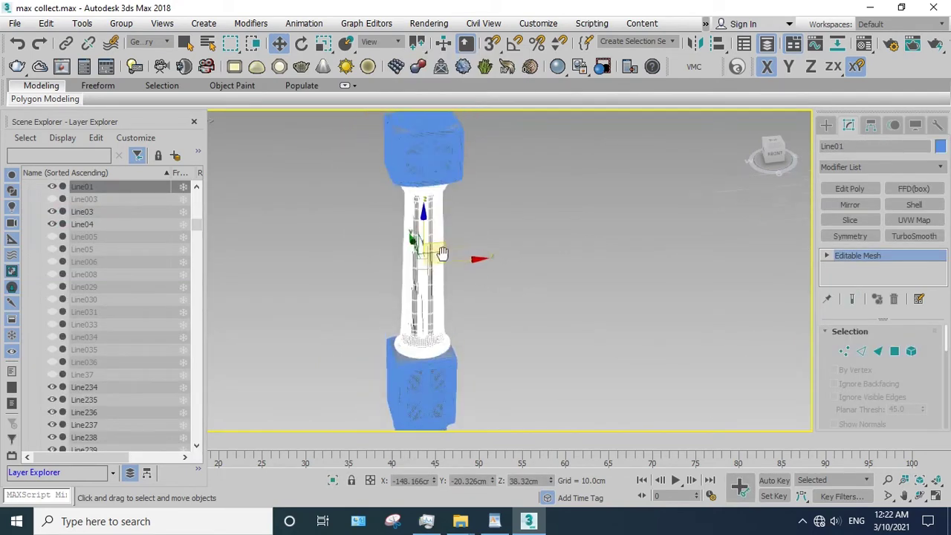
- Hide the cap pieces at the top of the leg column
left_click(436, 141)
left_click_drag(312, 113, 312, 113)
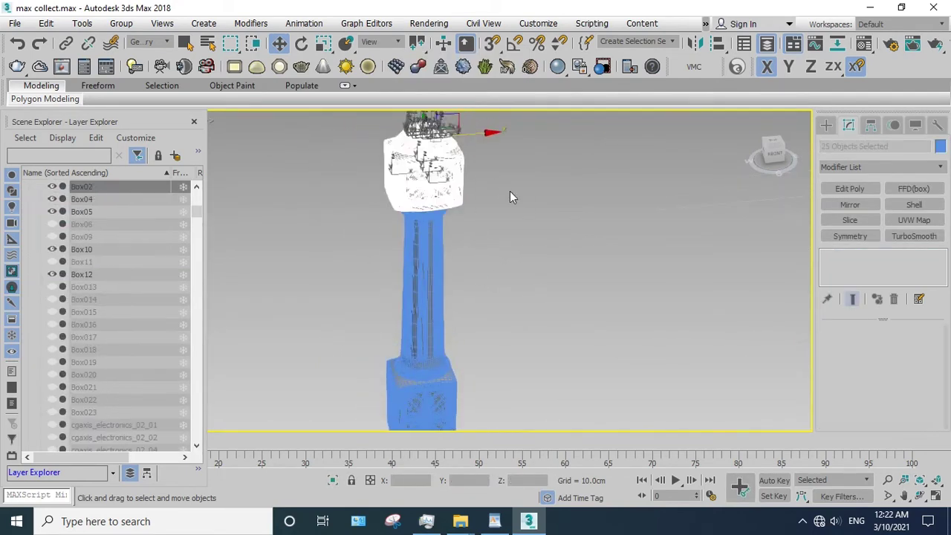
right_click(510, 191)
left_click(594, 135)
- Hide the leg's base block together with its carved flower panels
middle_click_drag(492, 265, 475, 267)
scroll(475, 268, "up", 3)
left_click(458, 334)
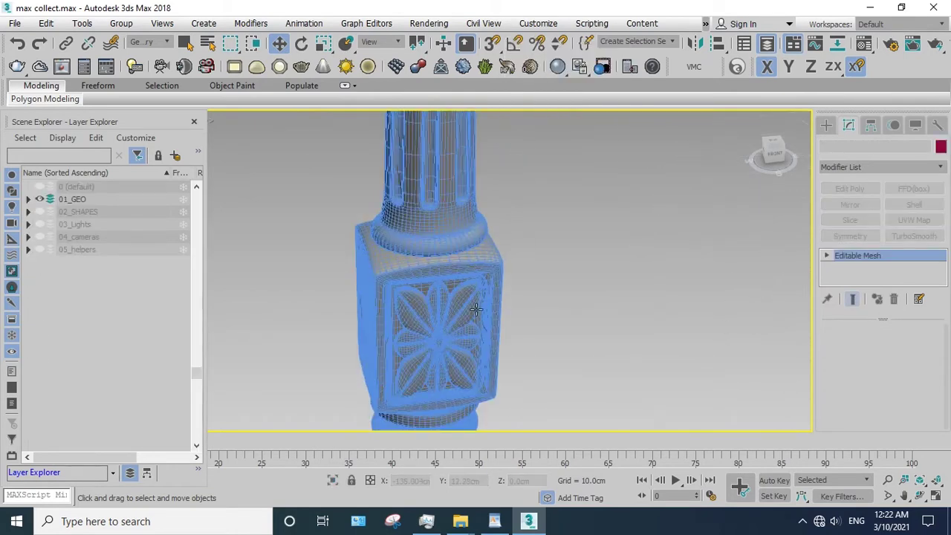
left_click_drag(327, 312, 327, 313)
right_click(465, 267)
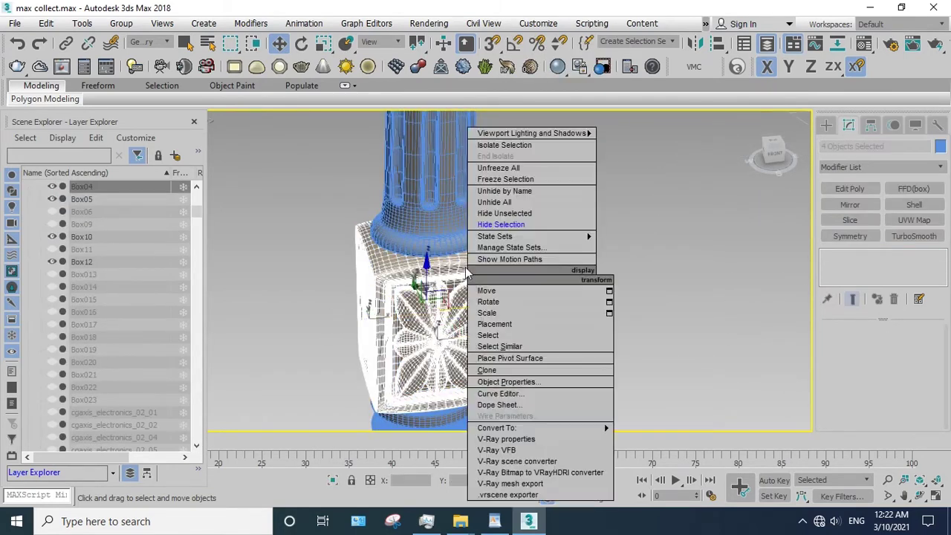
left_click(500, 223)
- Select the remaining vase-shaped turned section of the leg
scroll(412, 261, "down", 2)
scroll(424, 276, "down", 2)
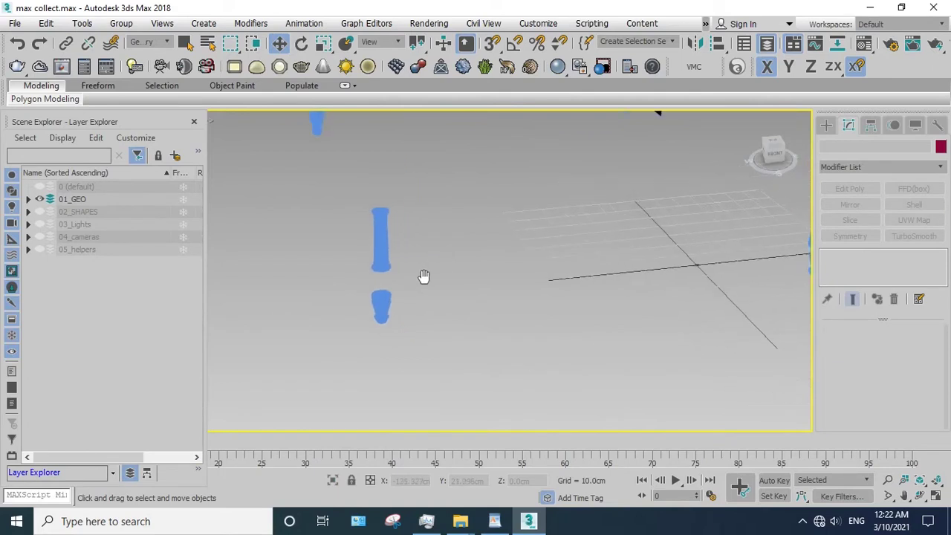
scroll(425, 275, "up", 6)
left_click(421, 297)
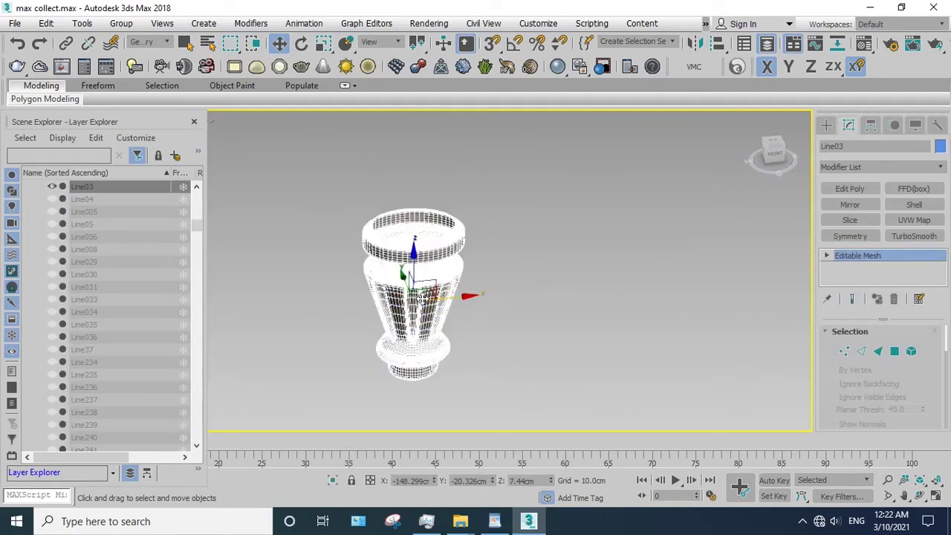
- Select the whole vase element of Line03, then pick a single polygon on its rim at Polygon level
key("5")
left_click(437, 315)
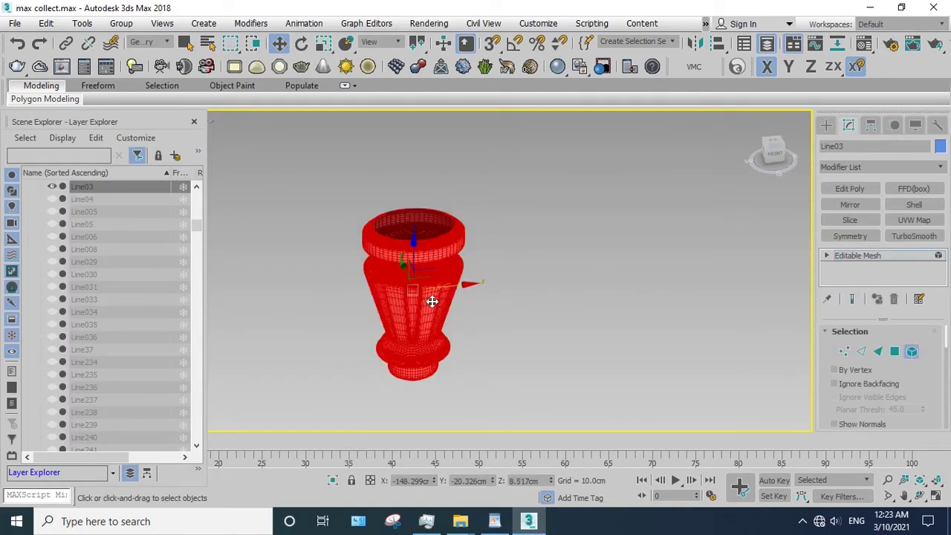
key("4")
scroll(428, 307, "up", 2)
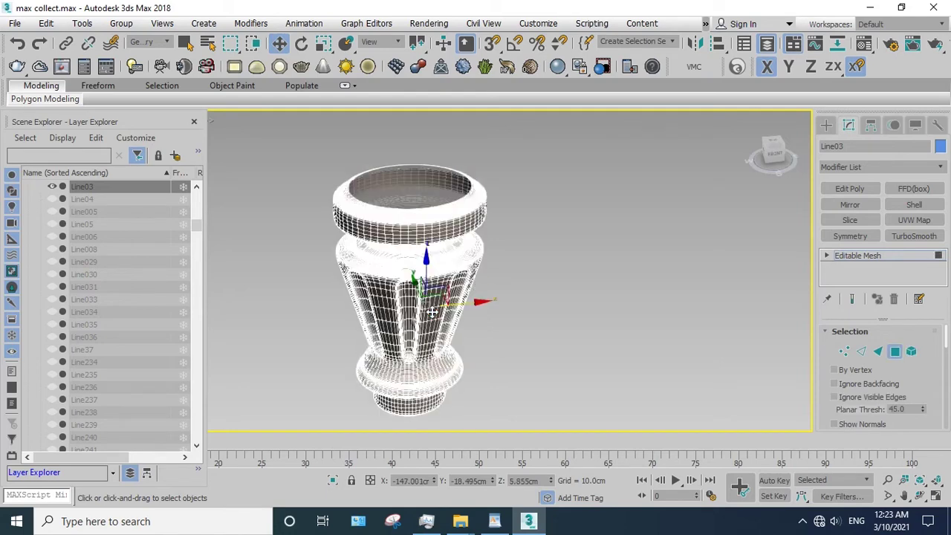
left_click(418, 232)
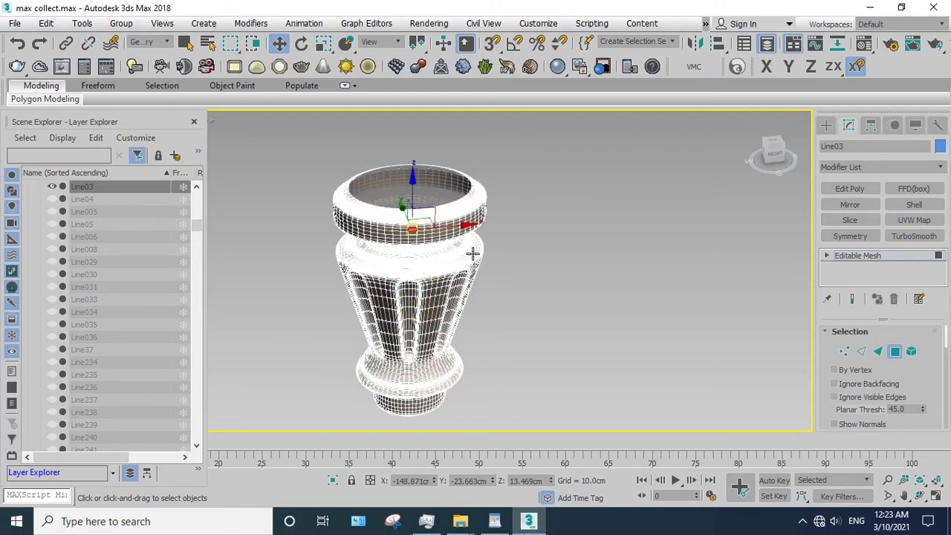
- In Front view, detach the vase rim and the next selected polygons as new objects
key("f")
scroll(472, 255, "up", 10)
scroll(480, 244, "down", 5)
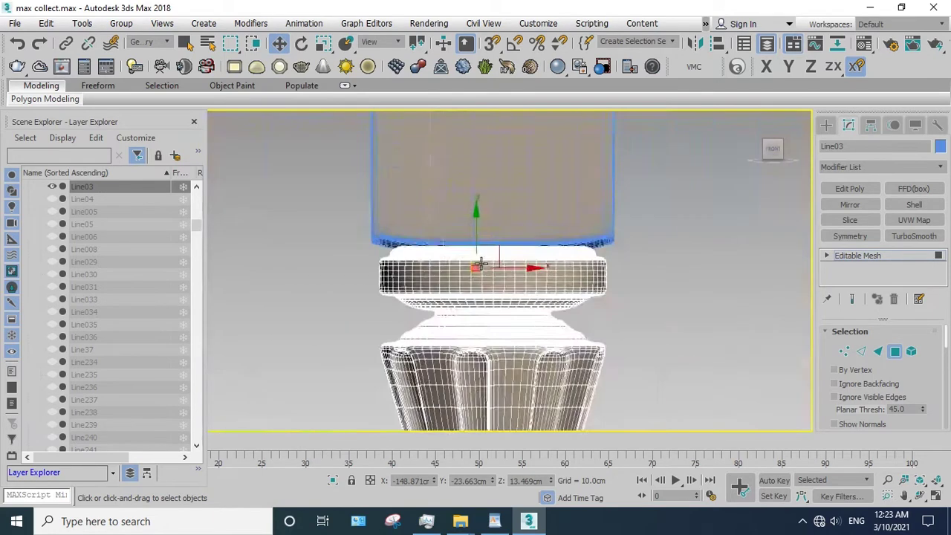
scroll(477, 273, "down", 2)
left_click(388, 305)
left_click_drag(605, 238, 605, 238)
scroll(661, 279, "up", 2)
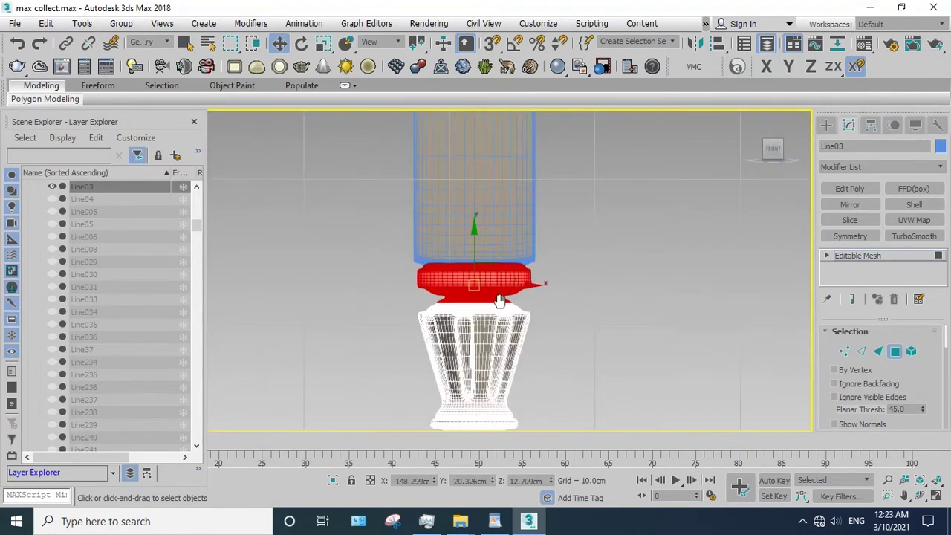
scroll(716, 316, "up", 2)
scroll(941, 401, "down", 5)
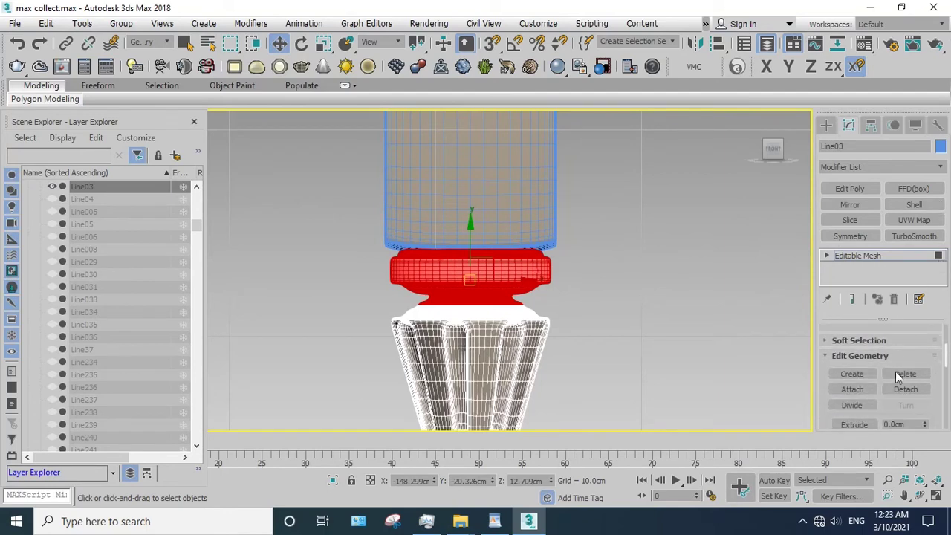
left_click(902, 391)
left_click(521, 268)
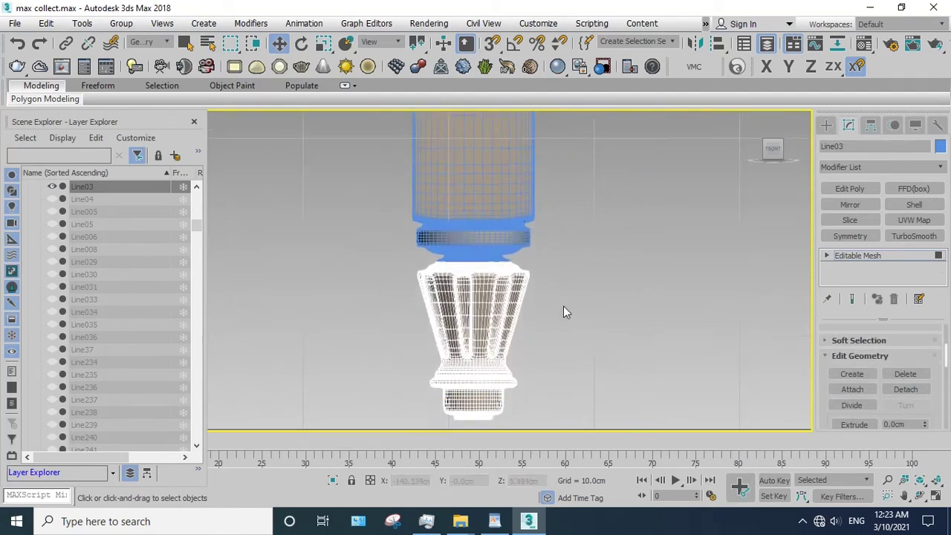
left_click(905, 389)
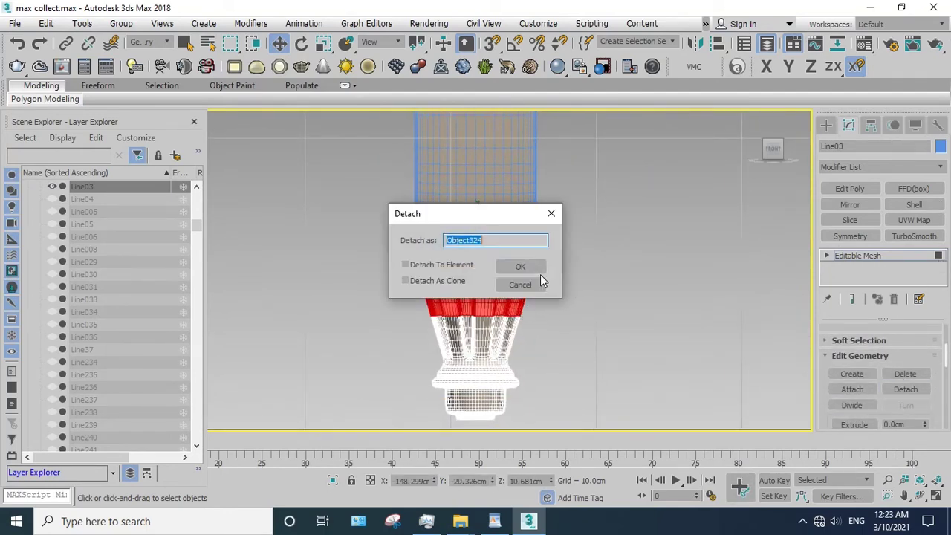
left_click(534, 268)
- Detach the lower body band and the vase foot as separate objects, then exit Polygon mode
left_click_drag(398, 359, 398, 359)
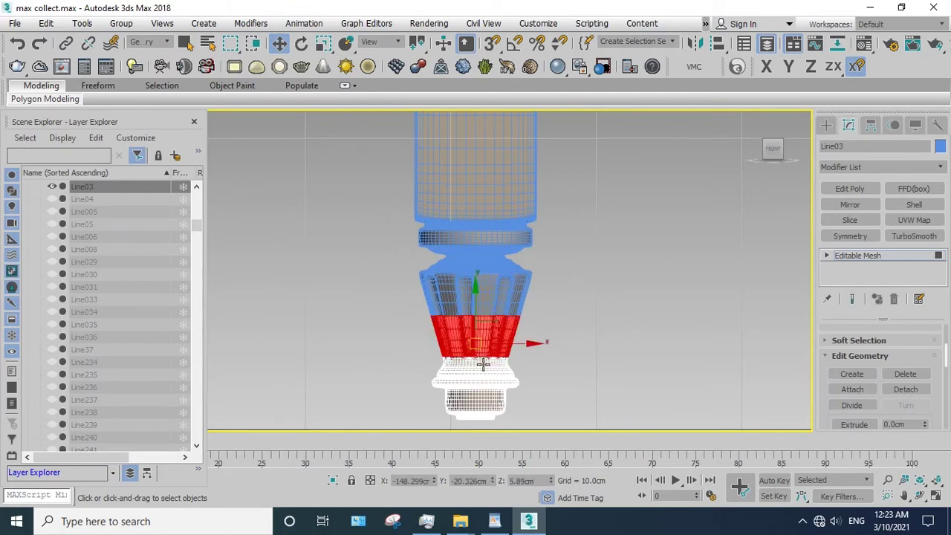
left_click(906, 390)
left_click(523, 267)
left_click_drag(582, 291, 387, 394)
left_click(903, 391)
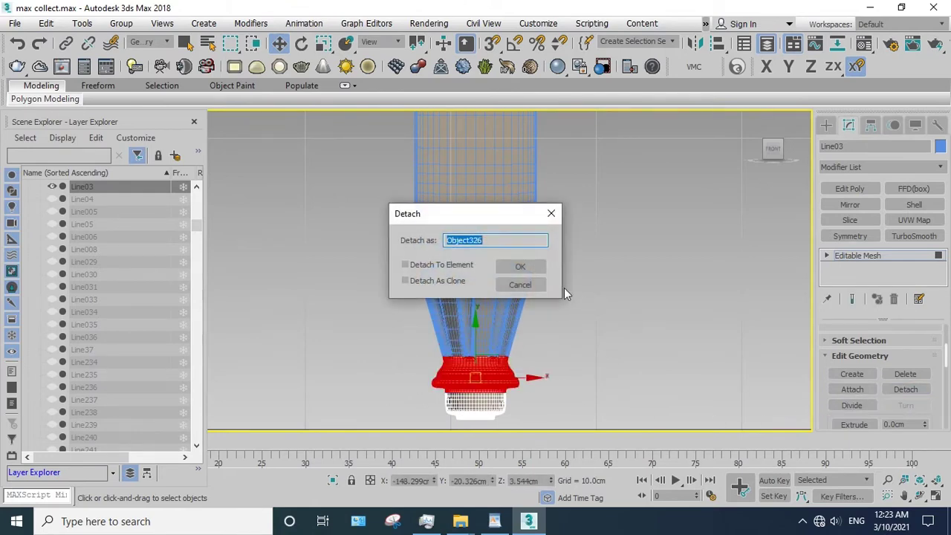
key("Return")
left_click(858, 255)
- Select the detached vase pieces, including Object325, and hide them
left_click(450, 382)
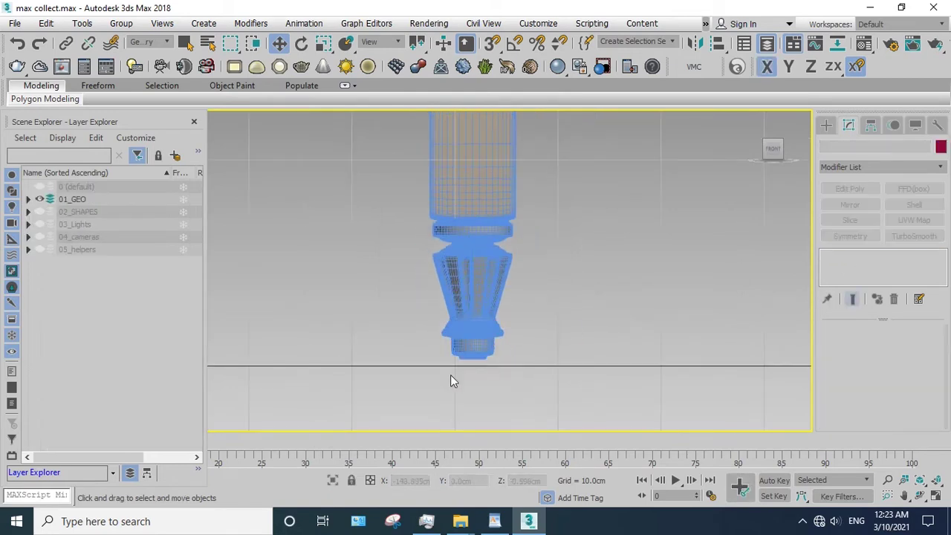
left_click_drag(510, 289, 469, 299)
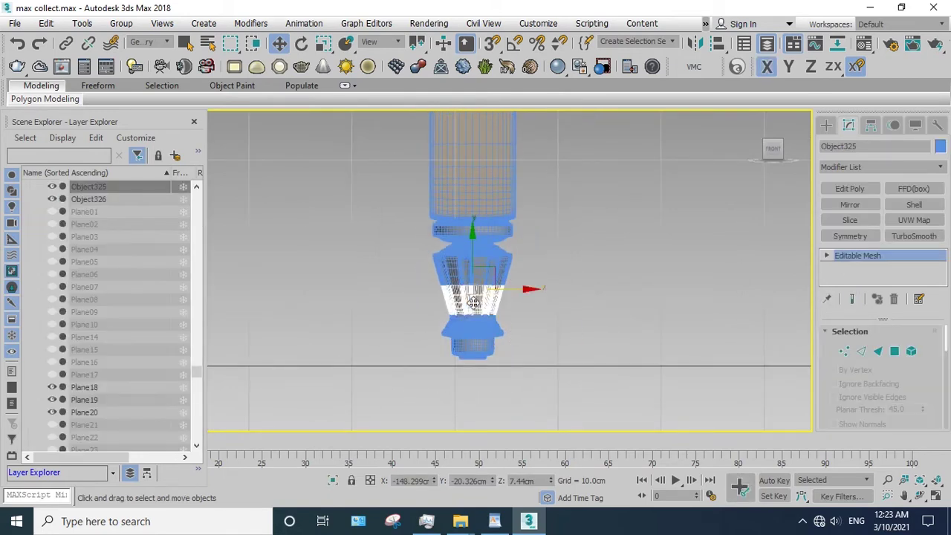
key("z")
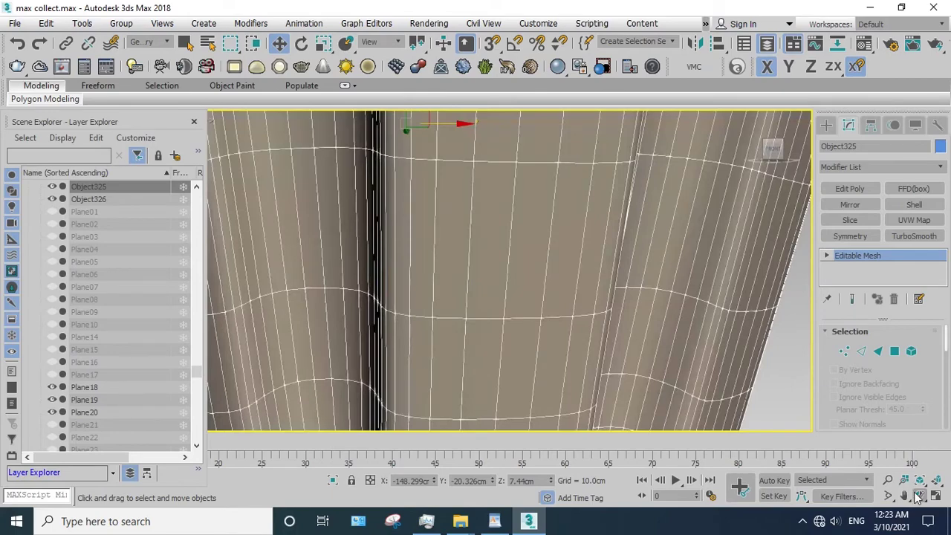
key("shift+z")
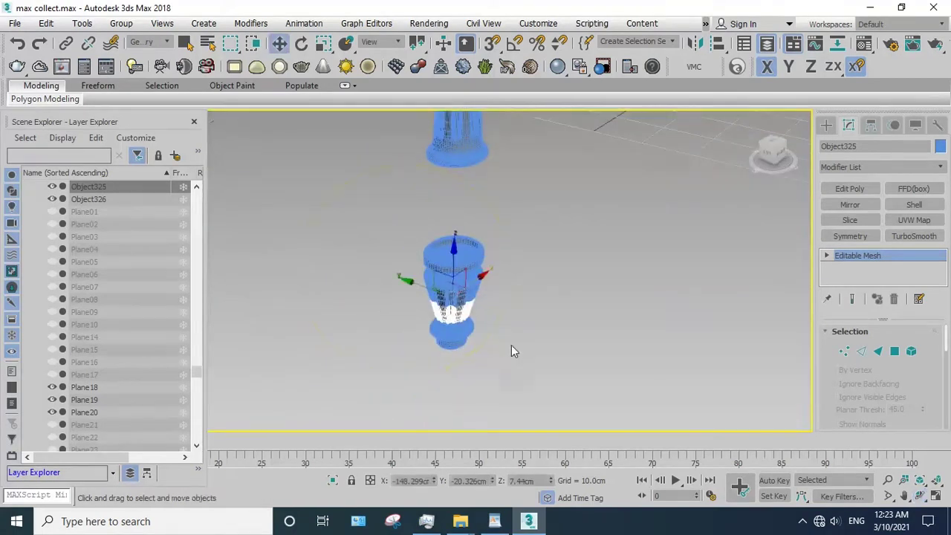
right_click(505, 238)
left_click(553, 201)
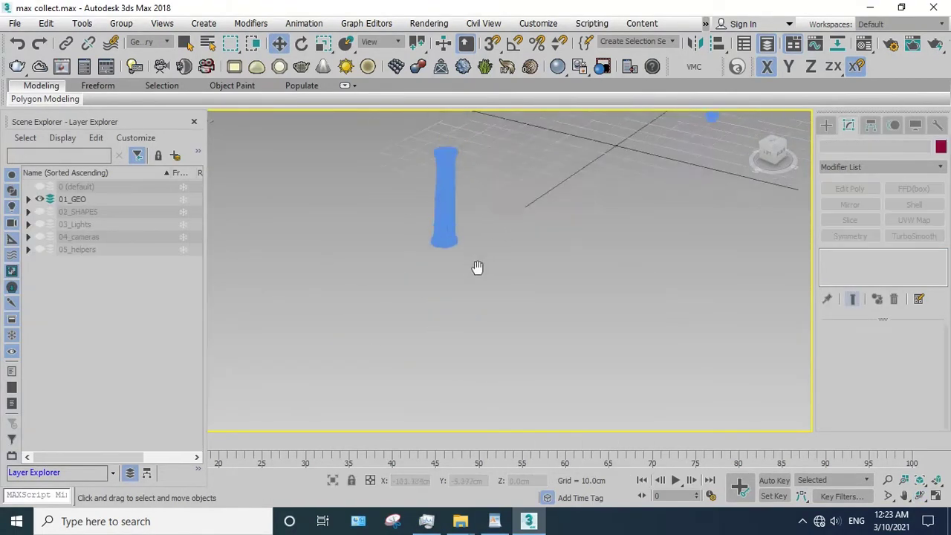
- Select the blue leg object Line300 and hide it
middle_click_drag(489, 283, 588, 270)
scroll(454, 278, "up", 5)
scroll(428, 266, "down", 4)
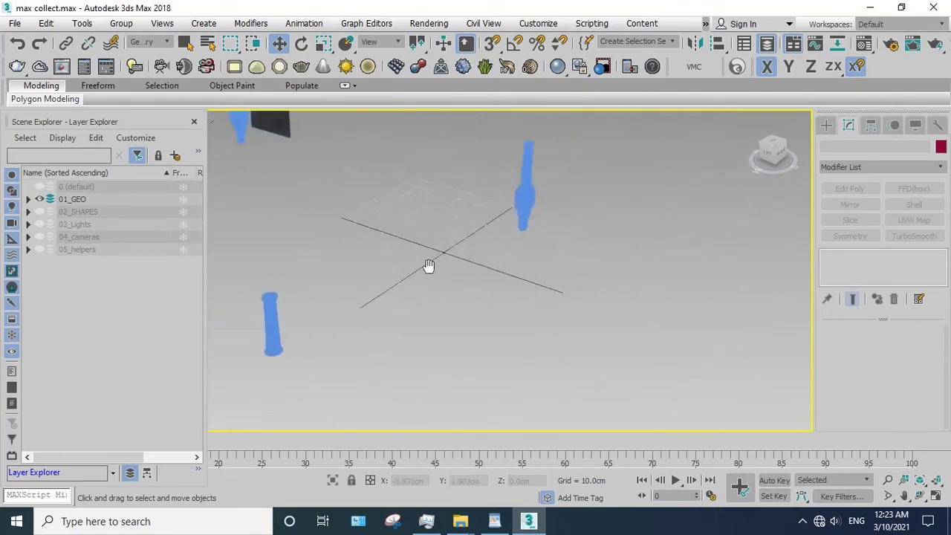
scroll(596, 193, "up", 4)
left_click(595, 192)
scroll(512, 260, "up", 2)
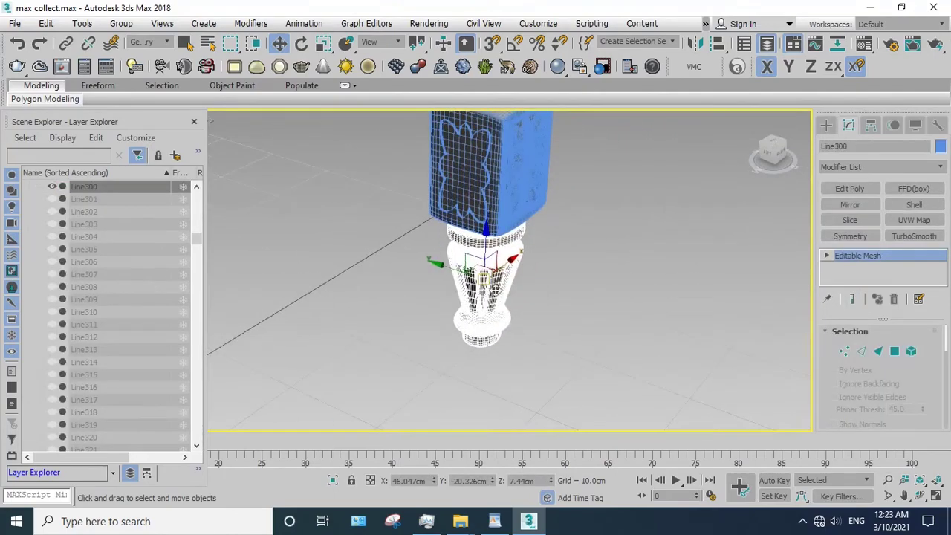
scroll(511, 260, "up", 3)
middle_click_drag(512, 260, 501, 335)
scroll(501, 336, "down", 2)
scroll(500, 300, "down", 3)
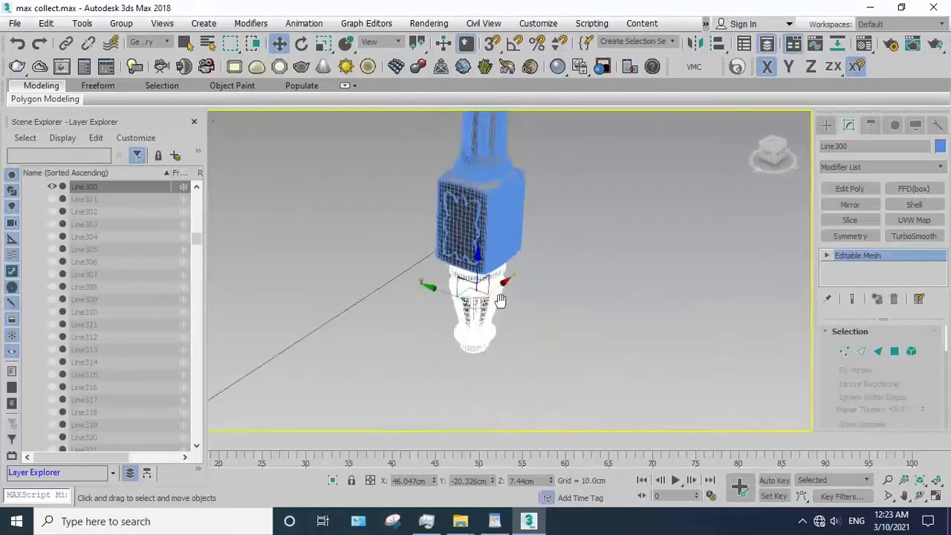
left_click(919, 487)
left_click_drag(431, 297, 476, 238)
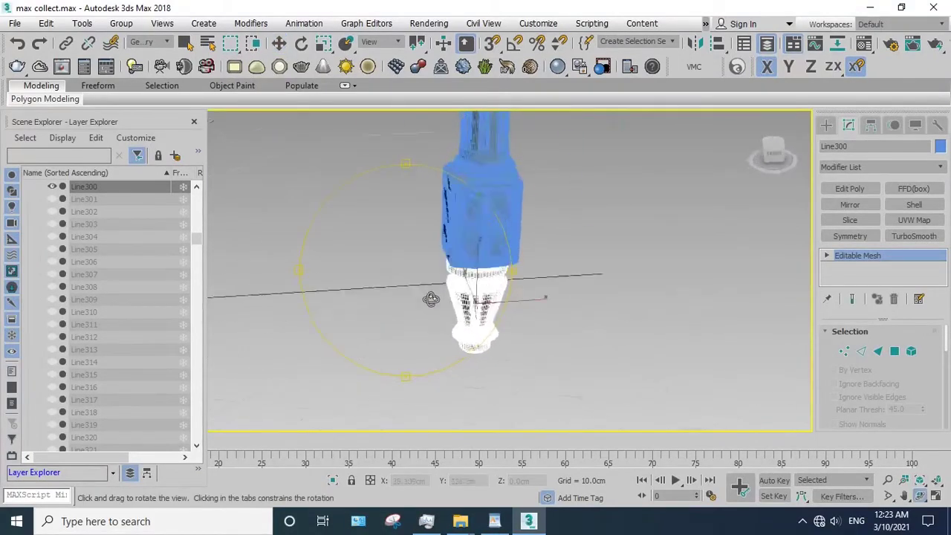
right_click(477, 239)
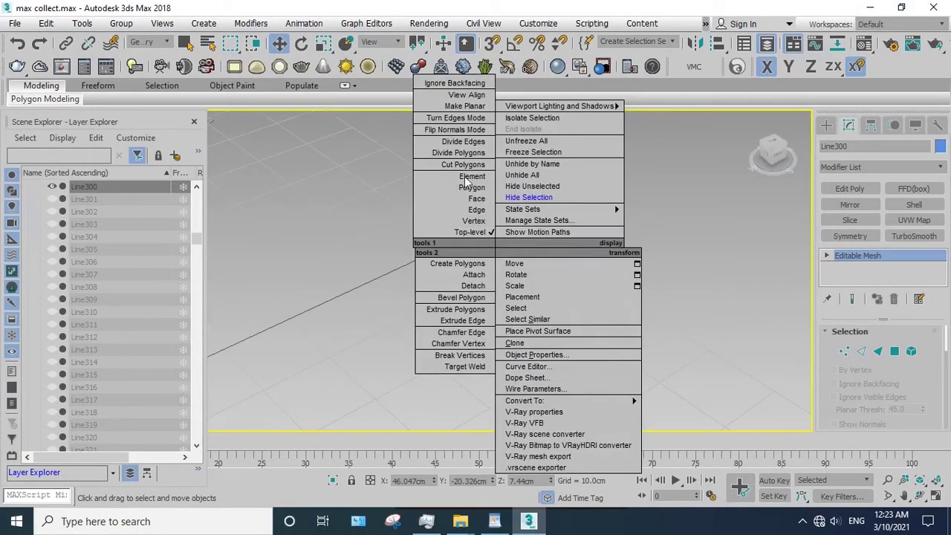
left_click(530, 194)
- Undo the leg hide, retry it, and hide the selected column part instead
key("ctrl+z")
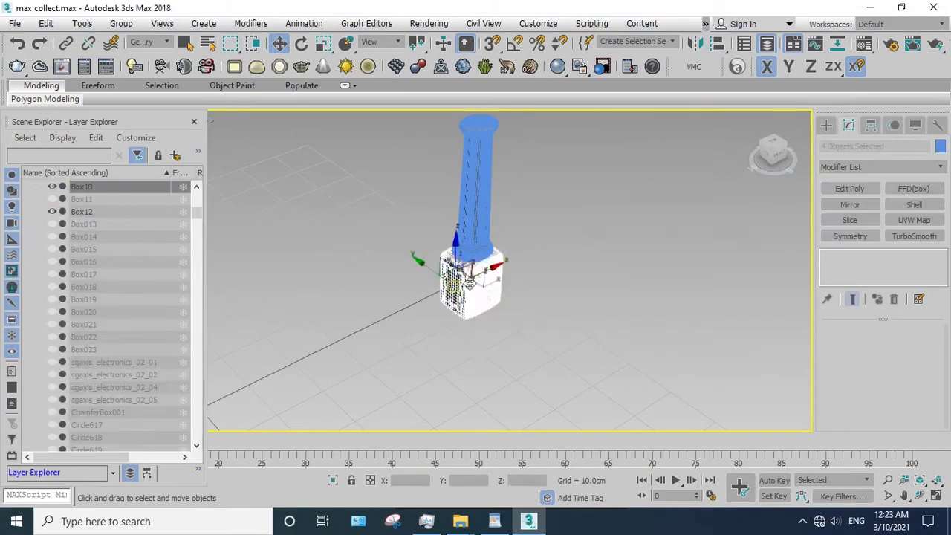
right_click(463, 266)
left_click(496, 223)
scroll(493, 236, "up", 2)
key("ctrl+z")
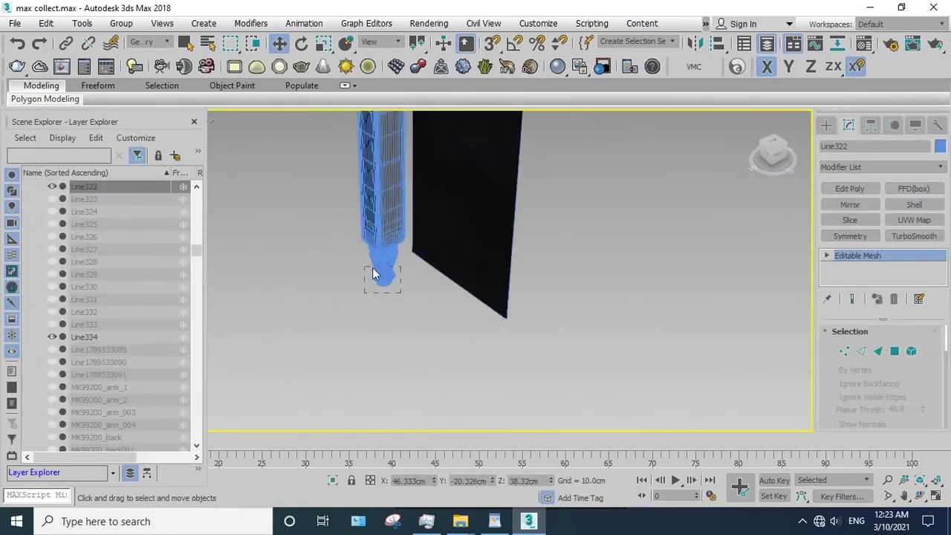
right_click(372, 268)
left_click(405, 212)
- Select the column Object139 and hide it
middle_click_drag(434, 292, 426, 322)
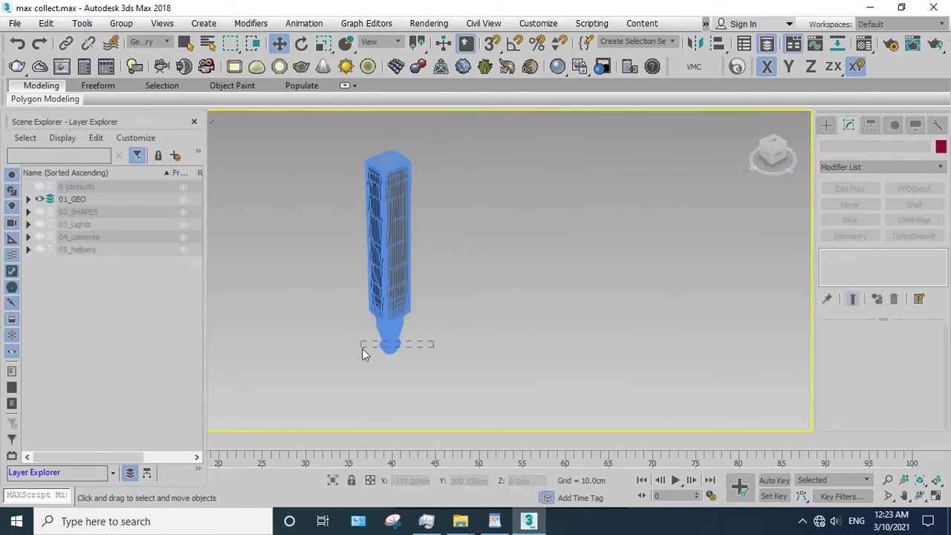
right_click(379, 281)
left_click(398, 230)
scroll(405, 260, "up", 5)
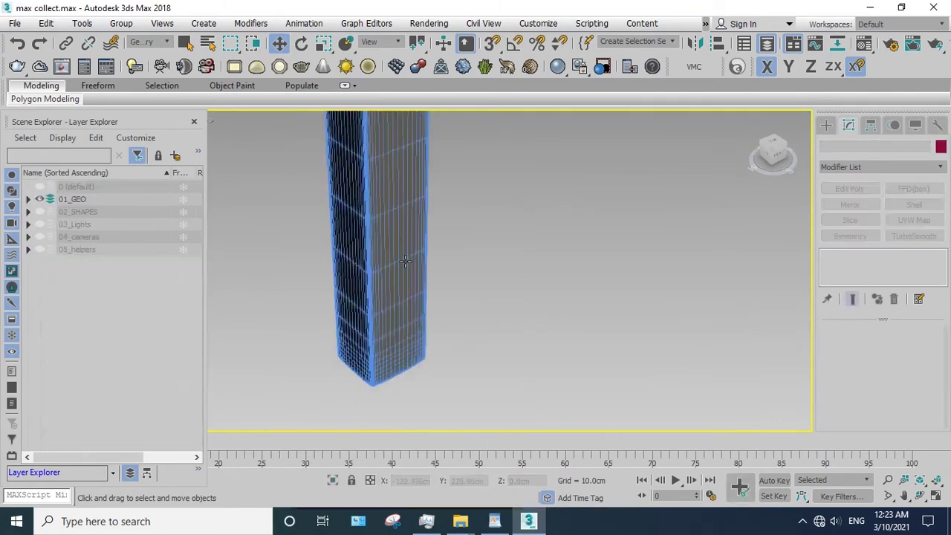
left_click(405, 260)
scroll(405, 260, "down", 5)
scroll(387, 276, "down", 3)
scroll(618, 238, "up", 5)
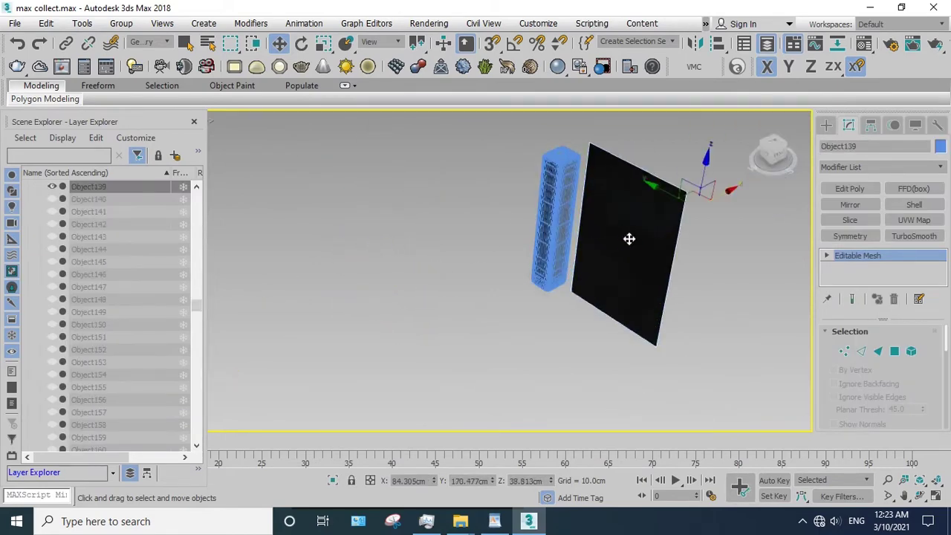
right_click(629, 238)
left_click(654, 178)
scroll(574, 204, "down", 3)
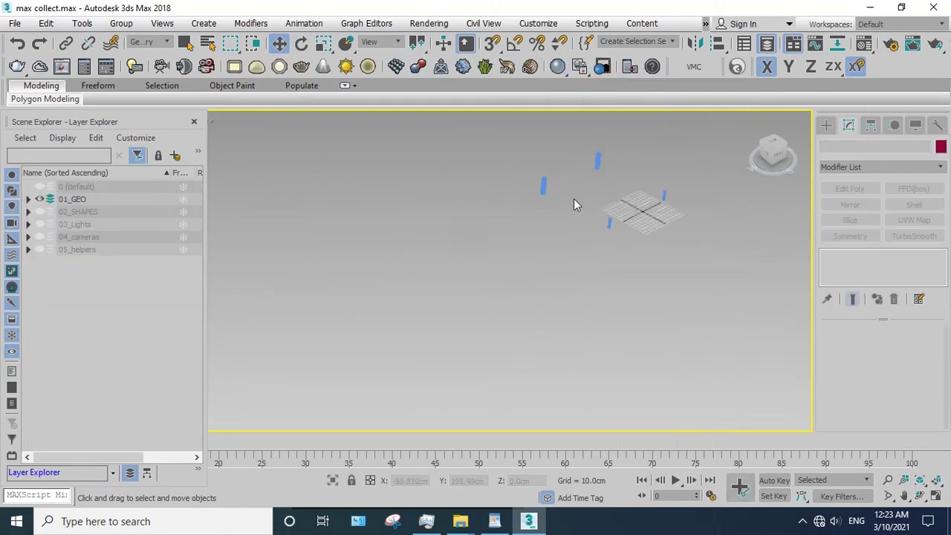
scroll(574, 205, "up", 4)
middle_click_drag(665, 284, 615, 312)
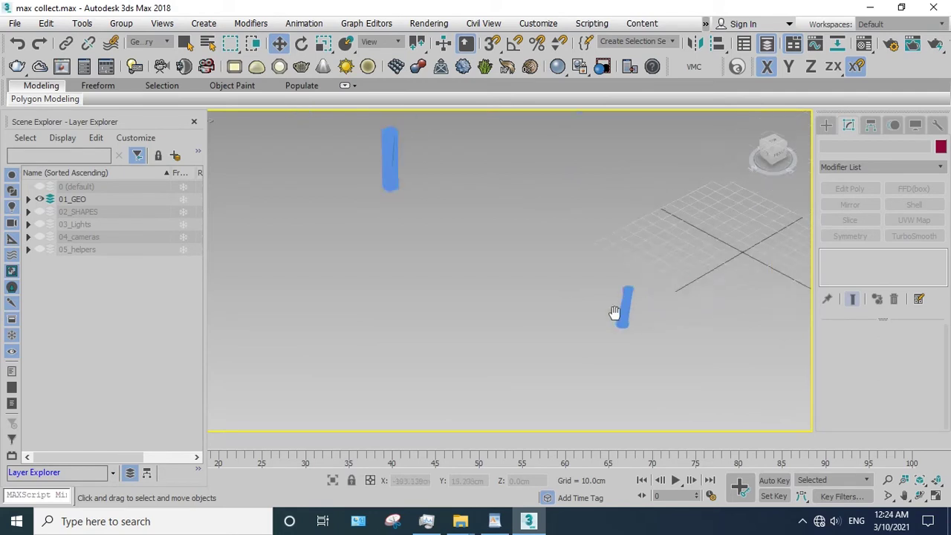
scroll(457, 275, "down", 3)
- Isolate the columns Box05 and Box12 and switch to Front view
left_click(407, 255)
key("z")
scroll(553, 267, "down", 2)
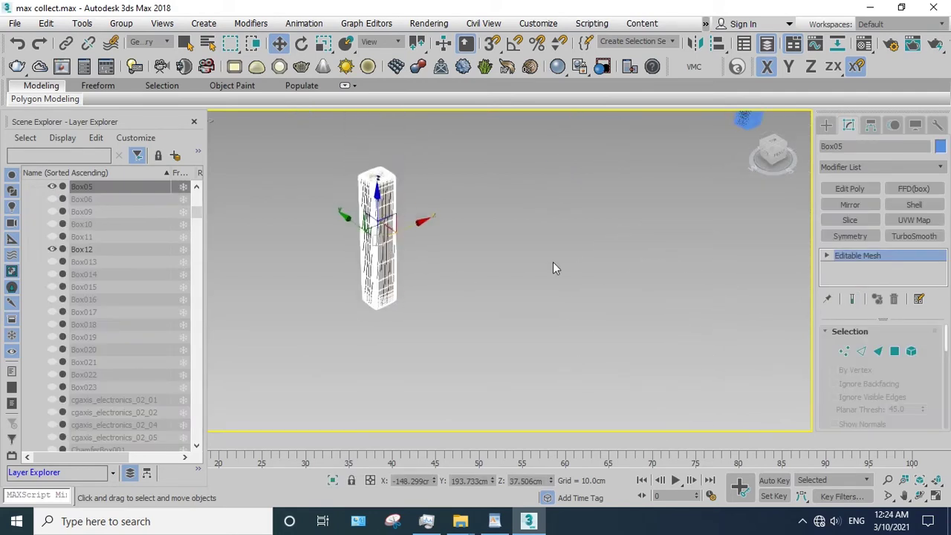
scroll(567, 258, "down", 2)
scroll(533, 282, "down", 2)
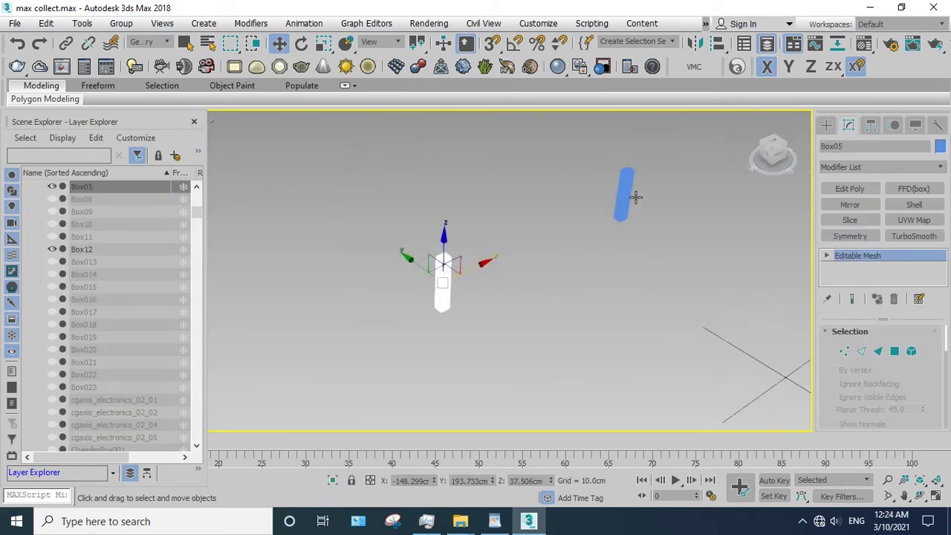
left_click(635, 198, "ctrl")
left_click(333, 480)
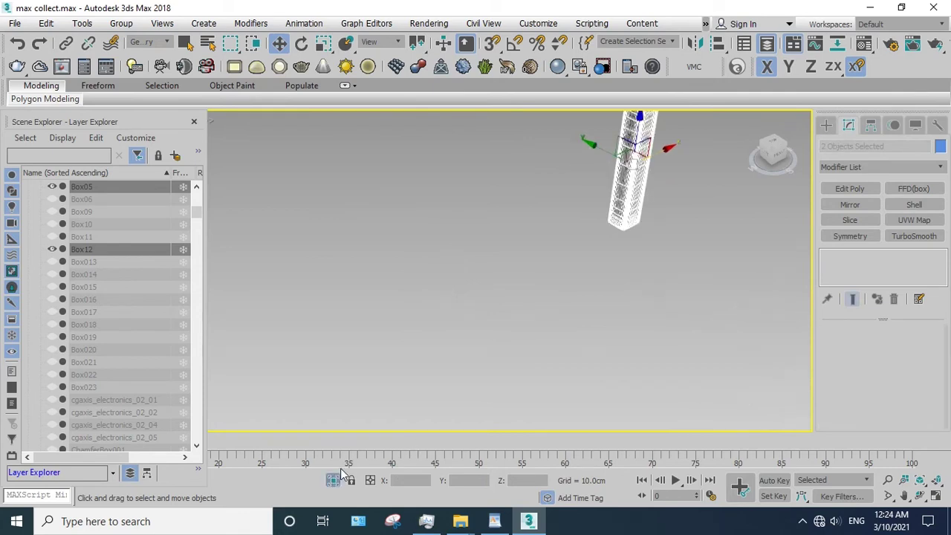
key("f")
scroll(484, 305, "down", 2)
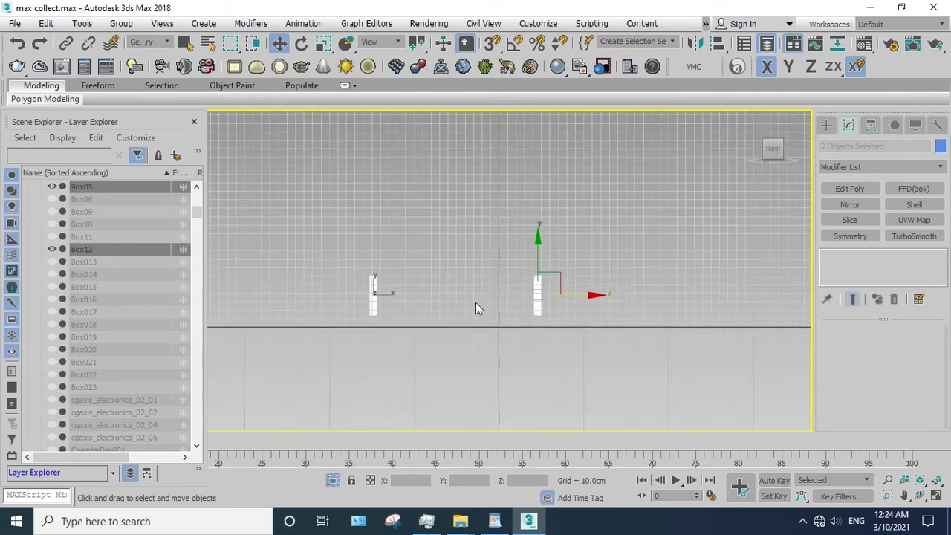
scroll(478, 310, "up", 2)
scroll(579, 303, "up", 3)
- Detach the top polygons of Box12 as a new object
left_click(463, 265)
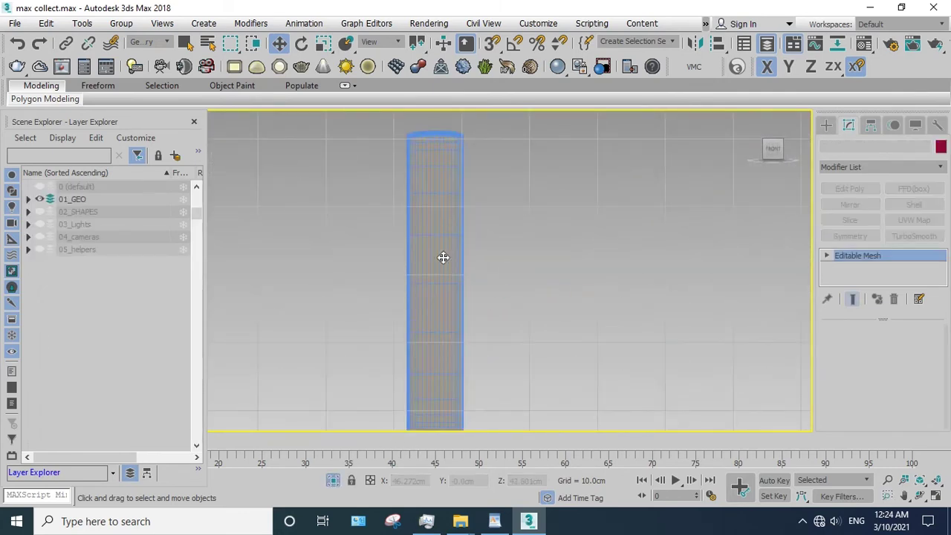
key("4")
left_click_drag(493, 172, 324, 105)
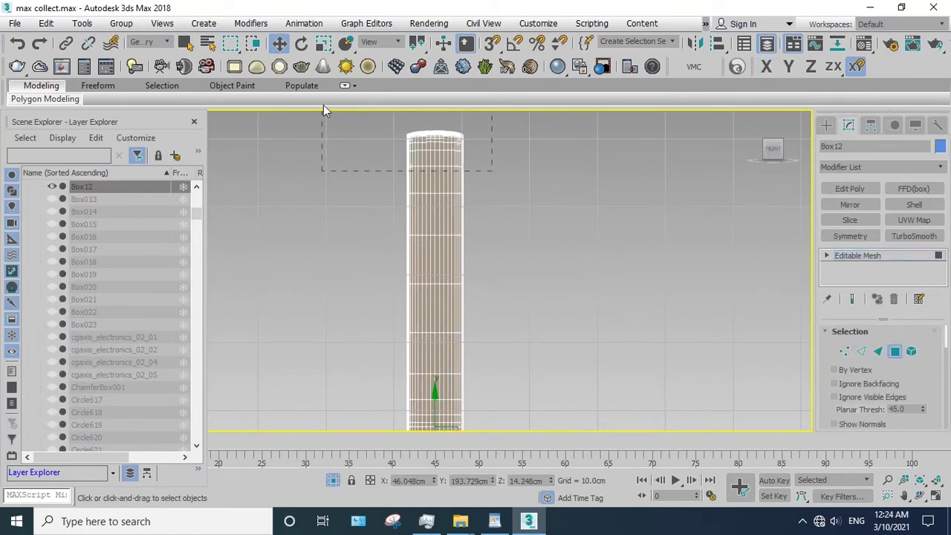
scroll(511, 215, "down", 2)
scroll(921, 391, "down", 5)
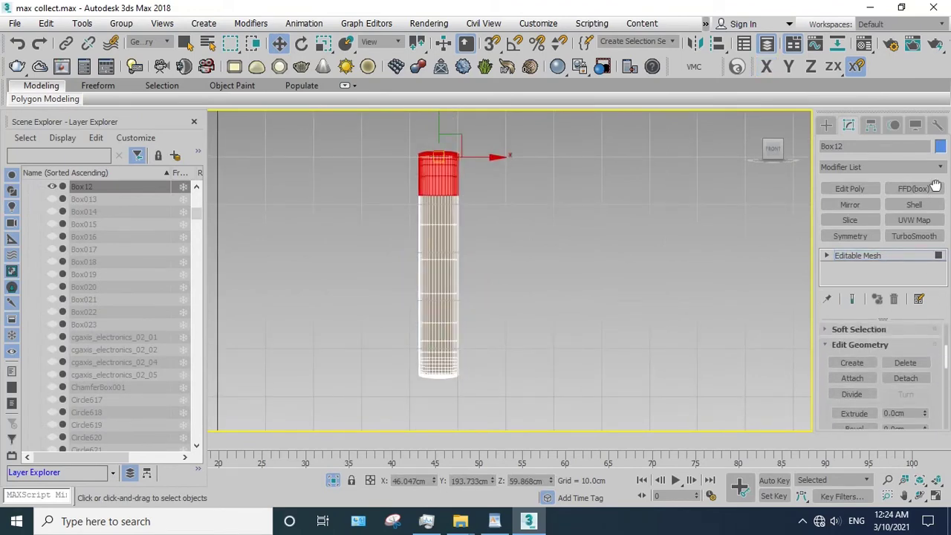
left_click(906, 371)
left_click(522, 267)
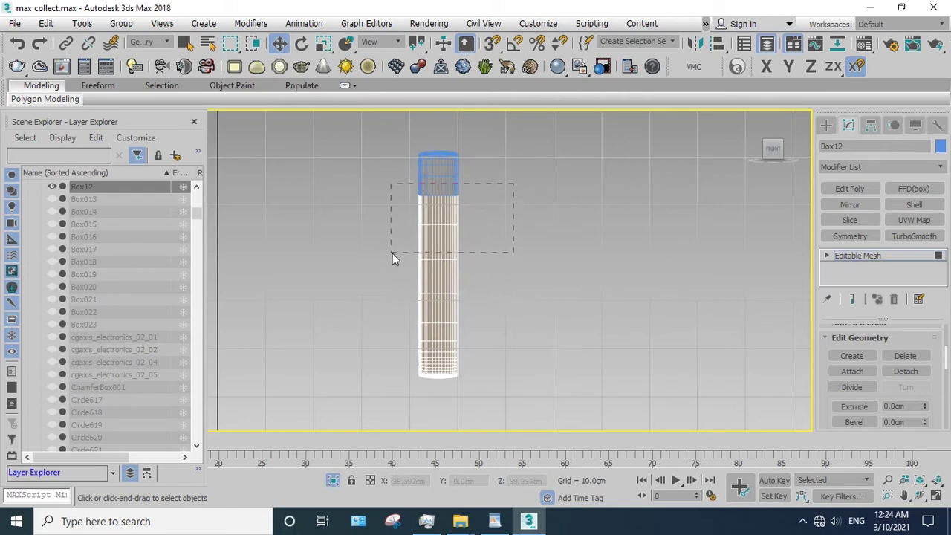
- Detach Box12's middle and lower polygon bands as new objects, then exit Polygon mode
left_click_drag(392, 254, 393, 255)
left_click(913, 375)
left_click(528, 254)
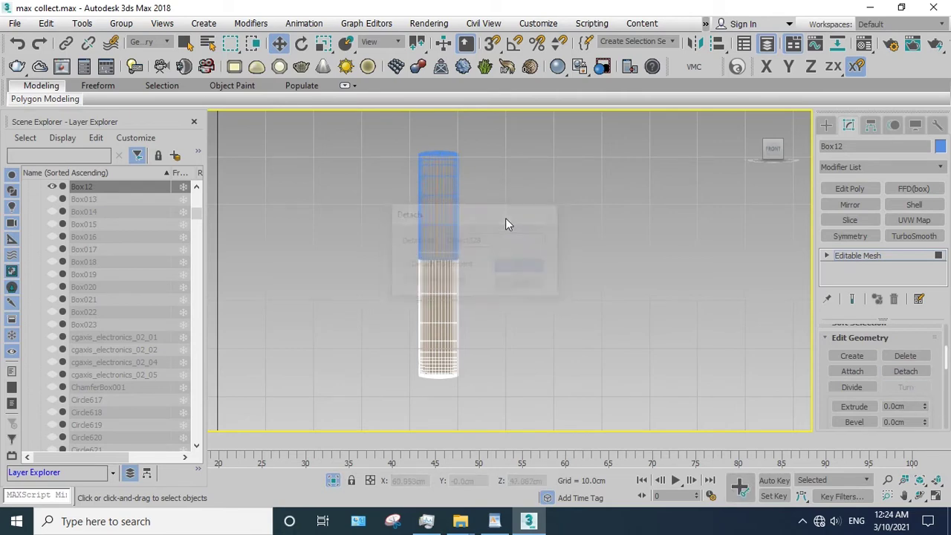
left_click_drag(505, 218, 385, 305)
left_click(905, 372)
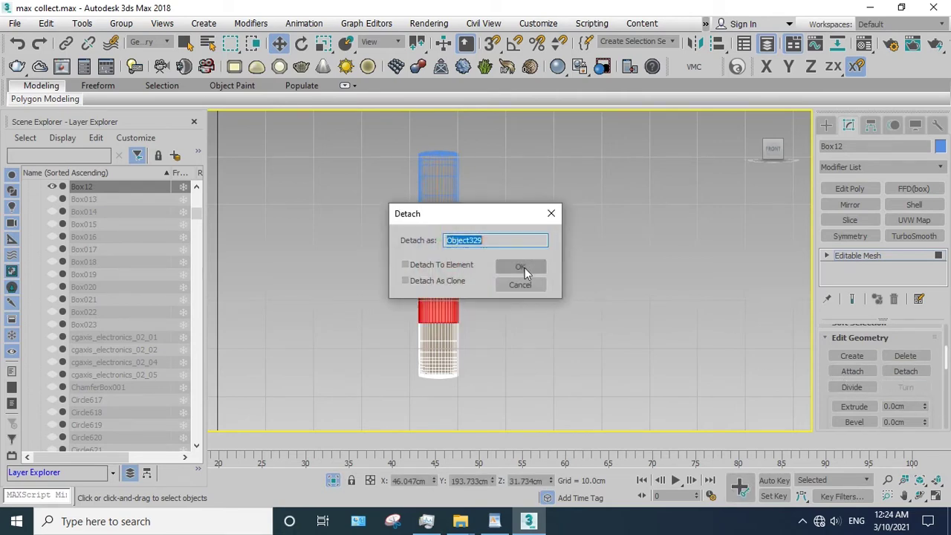
left_click(525, 268)
left_click(855, 256)
left_click(609, 310)
- Detach the top polygons of Box05 as a new object
mouse_move(610, 310)
middle_mouse_down()
mouse_move(703, 307)
mouse_move(554, 268)
middle_mouse_up()
scroll(535, 275, "up", 2)
left_click(535, 276)
key("4")
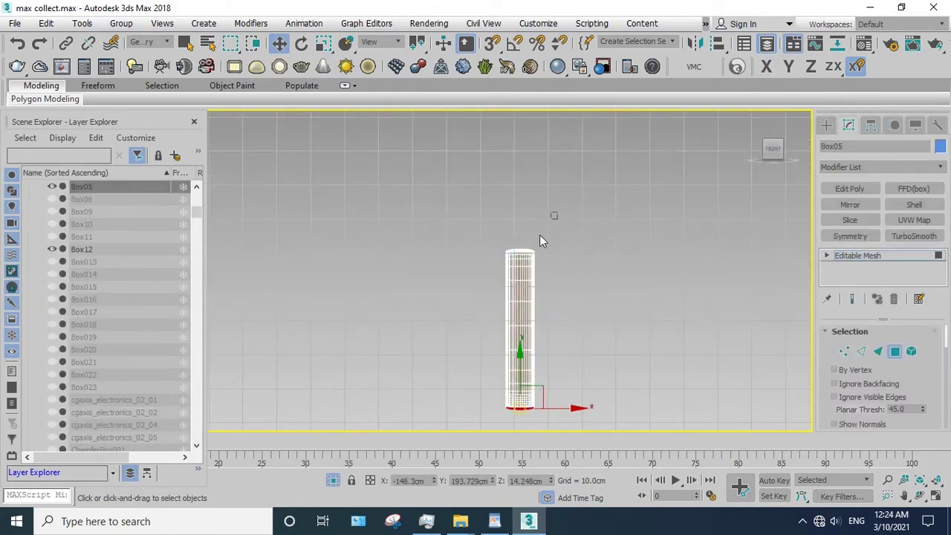
left_click_drag(482, 287, 482, 288)
scroll(912, 391, "down", 2)
scroll(914, 401, "down", 2)
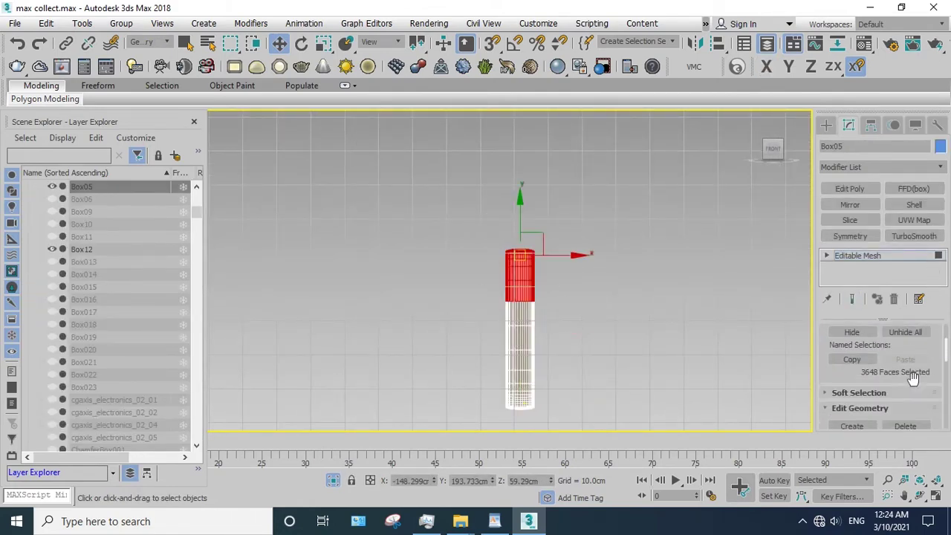
scroll(918, 411, "down", 2)
scroll(942, 421, "down", 1)
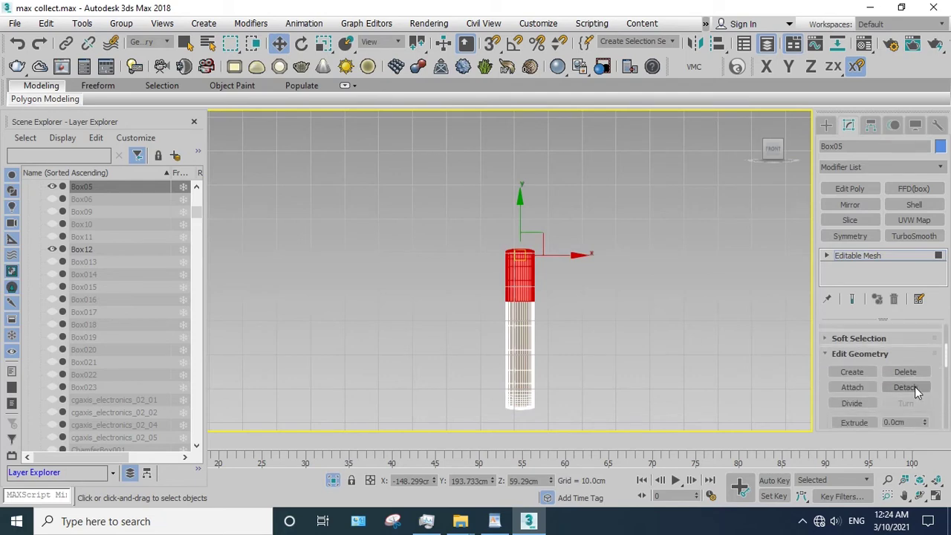
left_click(906, 387)
left_click(533, 267)
- Detach Box05's middle polygons as a new object and exit Polygon mode
left_click_drag(489, 327, 489, 327)
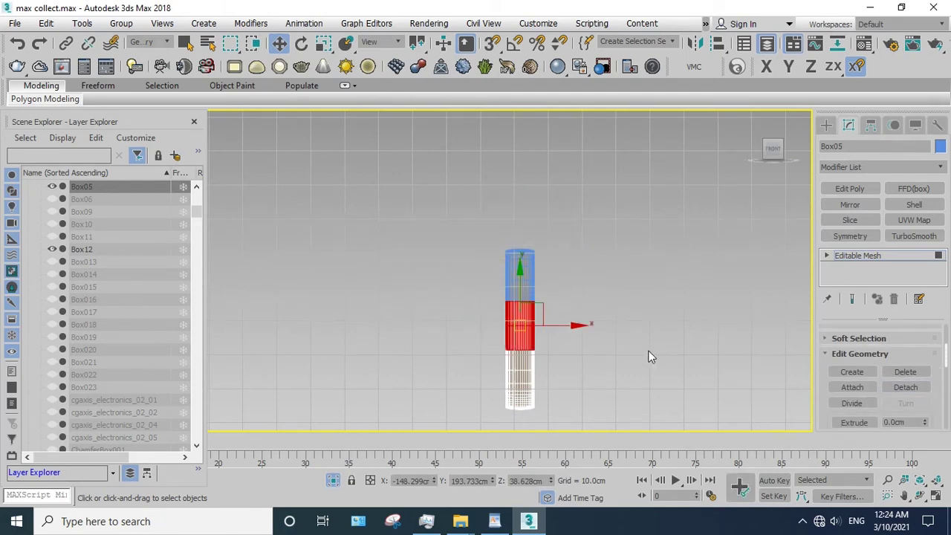
left_click(903, 386)
left_click(543, 281)
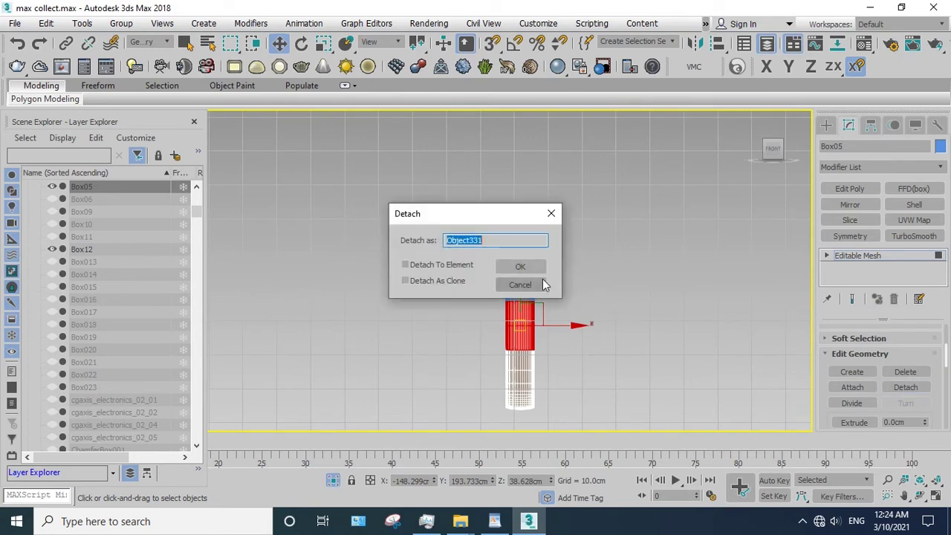
left_click(529, 266)
left_click(873, 266)
left_click(520, 281)
- Select the detached pieces of both columns and hide them
scroll(446, 278, "down", 5)
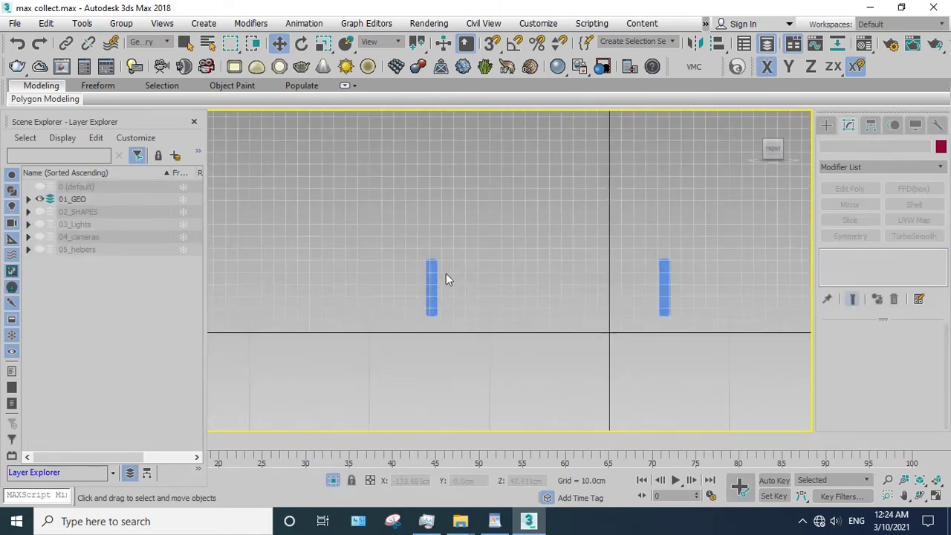
left_click_drag(797, 195, 798, 195)
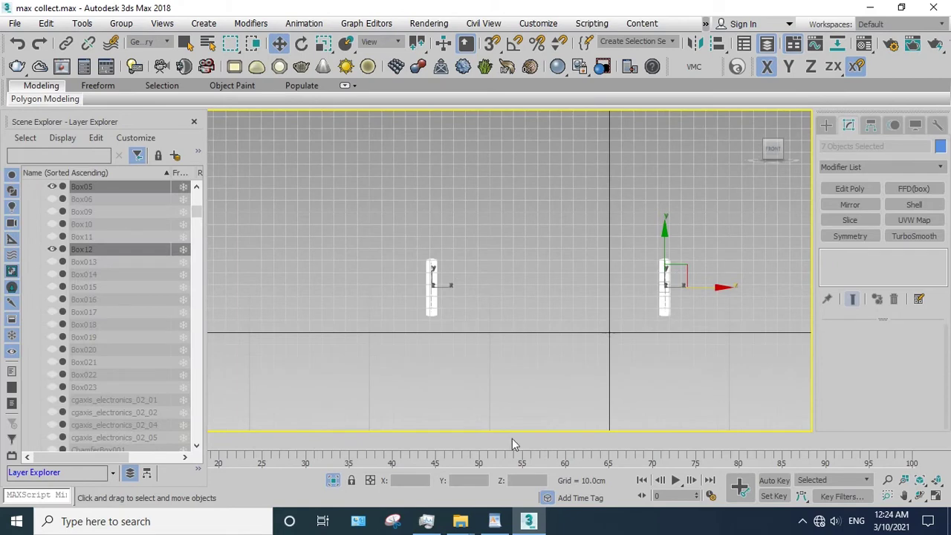
right_click(512, 310)
left_click(573, 231)
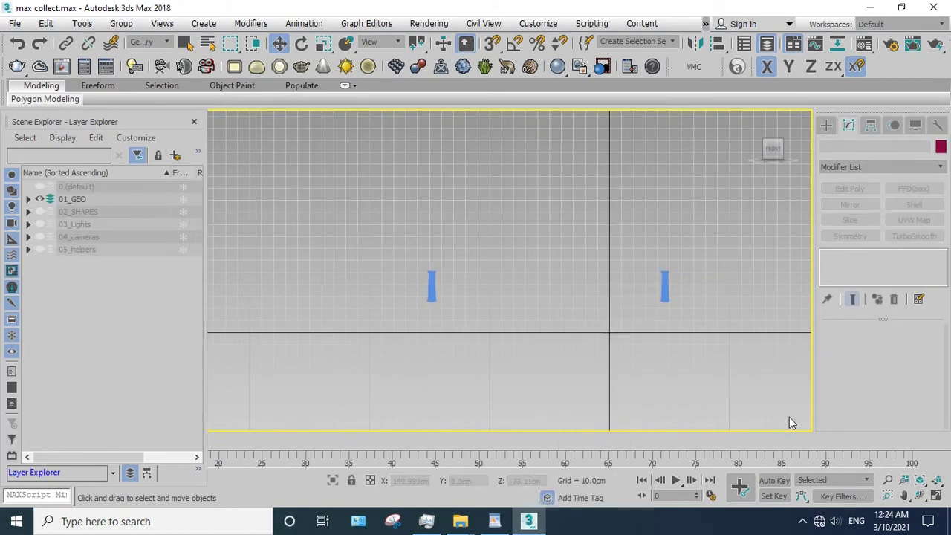
- Orbit the scene to a new angle and select the large column
middle_click_drag(784, 411, 830, 410, "alt")
left_click(920, 496)
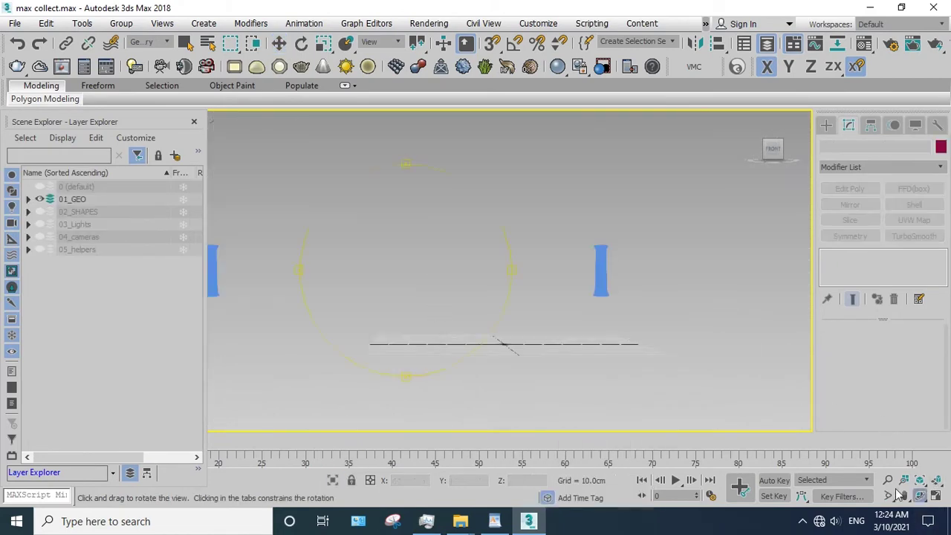
mouse_move(476, 273)
left_mouse_down()
mouse_move(488, 307)
mouse_move(627, 276)
mouse_move(319, 155)
left_mouse_up()
right_click(627, 276)
left_click(566, 253)
- Isolate the Line322 column and frame it in a straight front view
left_click(332, 481)
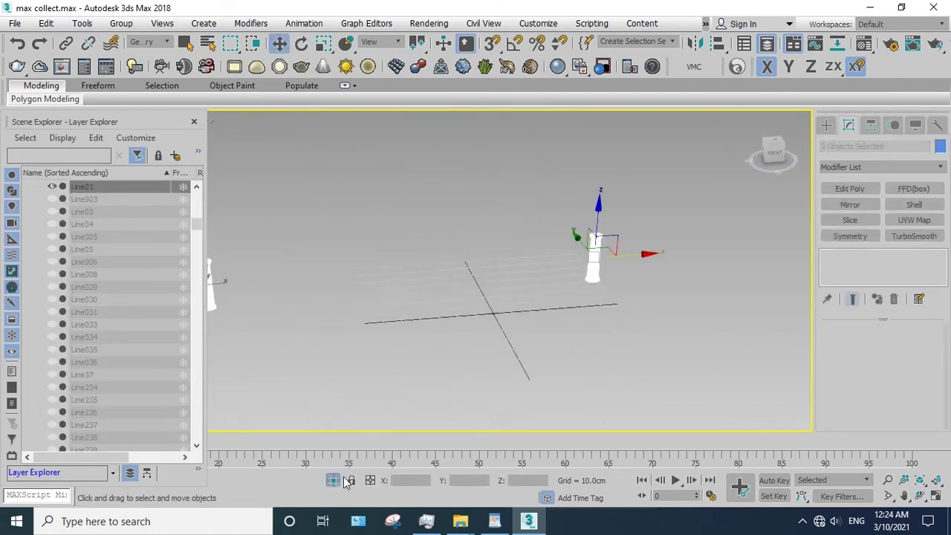
middle_click_drag(568, 324, 506, 340, "alt")
left_click(536, 285)
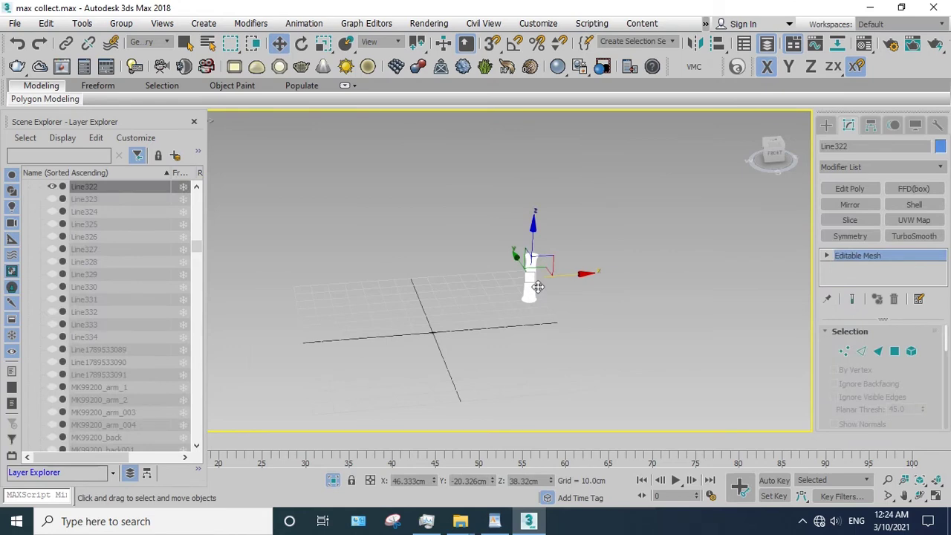
key("f")
key("z")
scroll(463, 260, "up", 2)
scroll(495, 304, "down", 1)
scroll(496, 325, "down", 1)
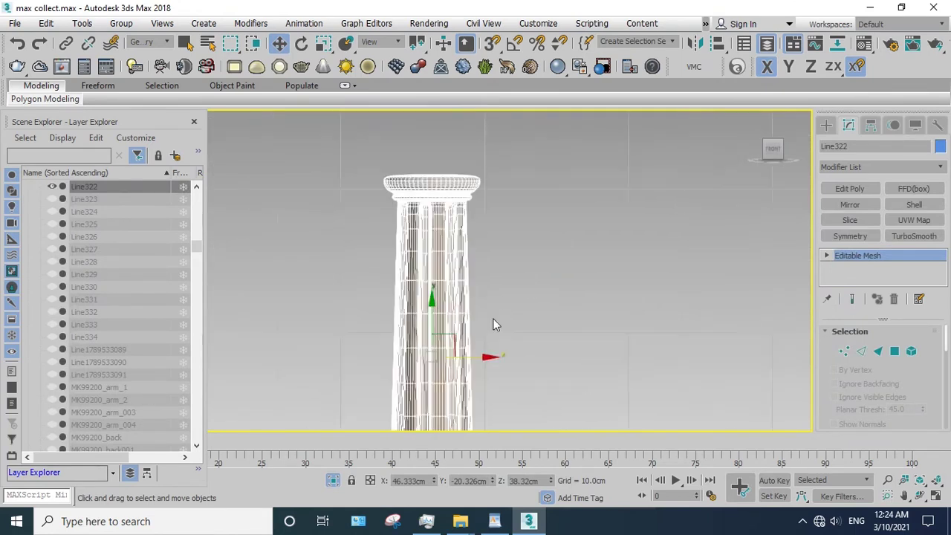
- In Polygon mode, detach the column's capital polygons as a new object
key("4")
key("5")
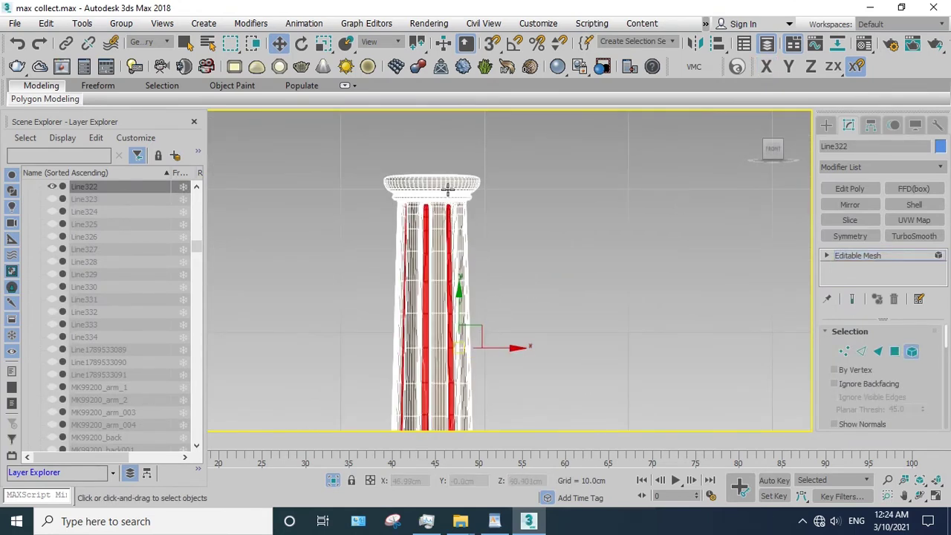
left_click(448, 192)
key("4")
left_click(499, 201)
scroll(499, 202, "up", 2)
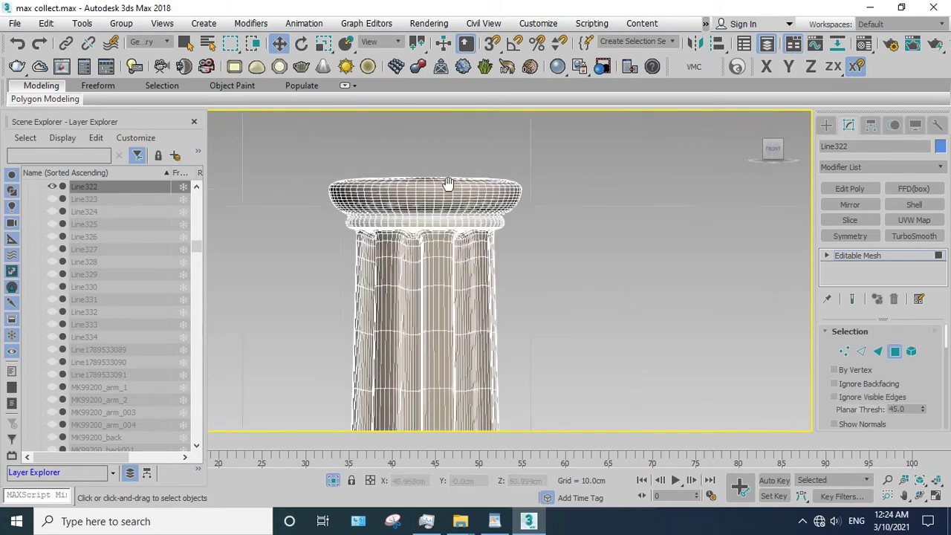
left_click_drag(332, 153, 332, 152)
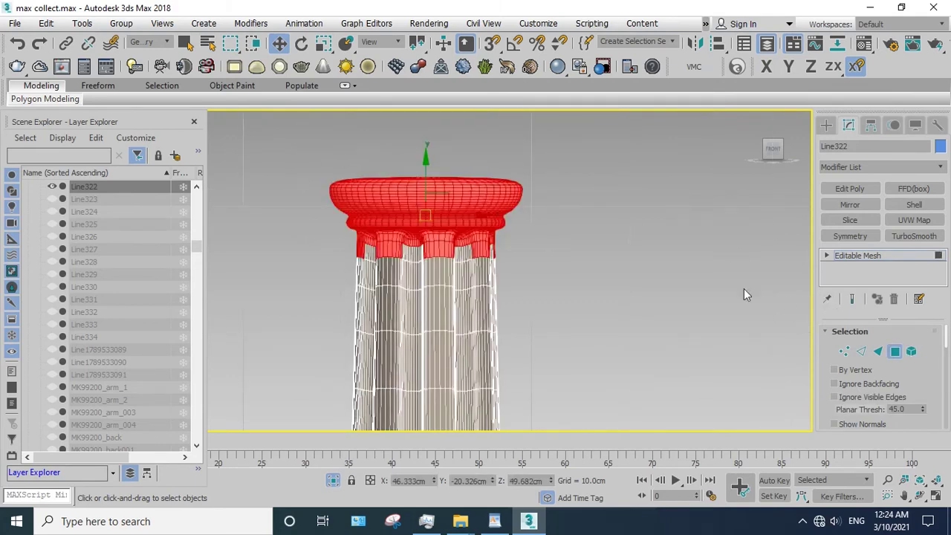
scroll(900, 355, "down", 5)
scroll(901, 356, "down", 2)
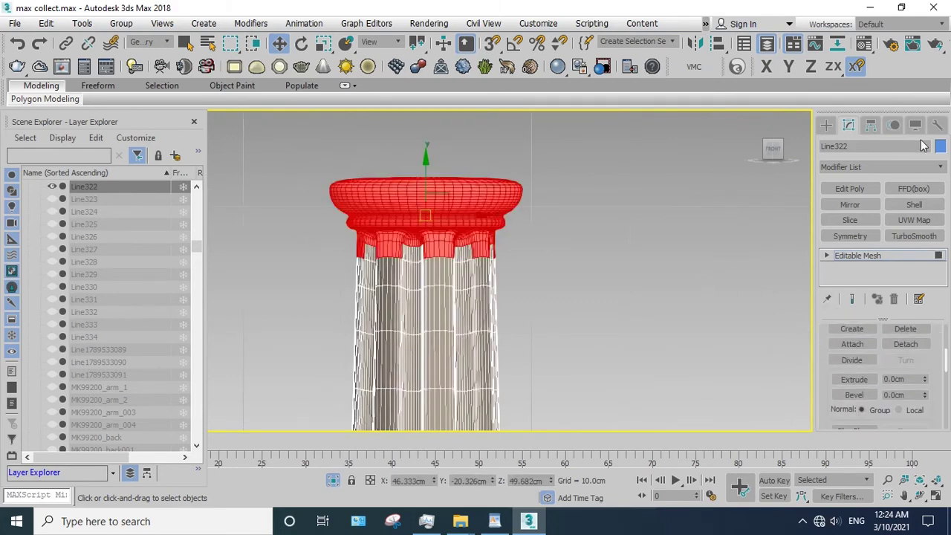
left_click(901, 344)
left_click(529, 265)
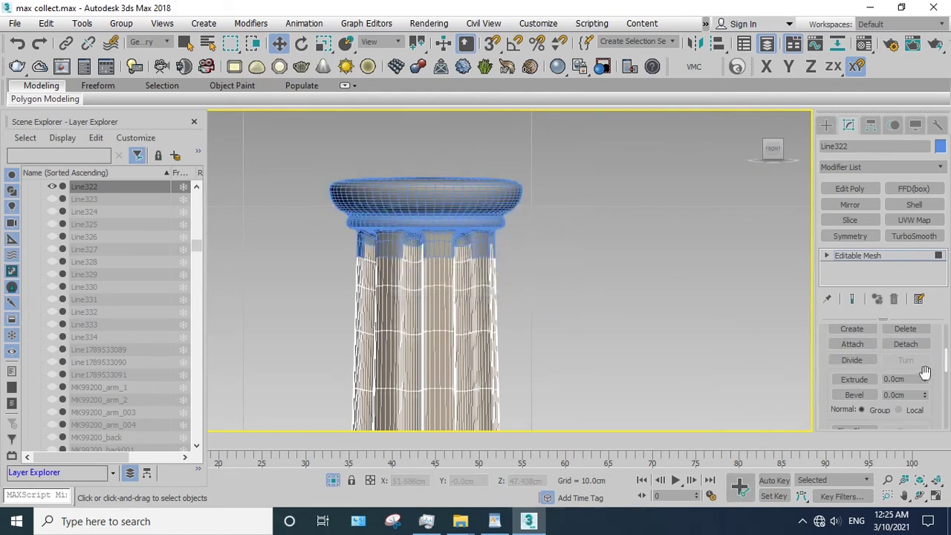
- Detach the faces at the top of the shaft as a separate object
left_click_drag(934, 367, 942, 375)
scroll(595, 283, "down", 2)
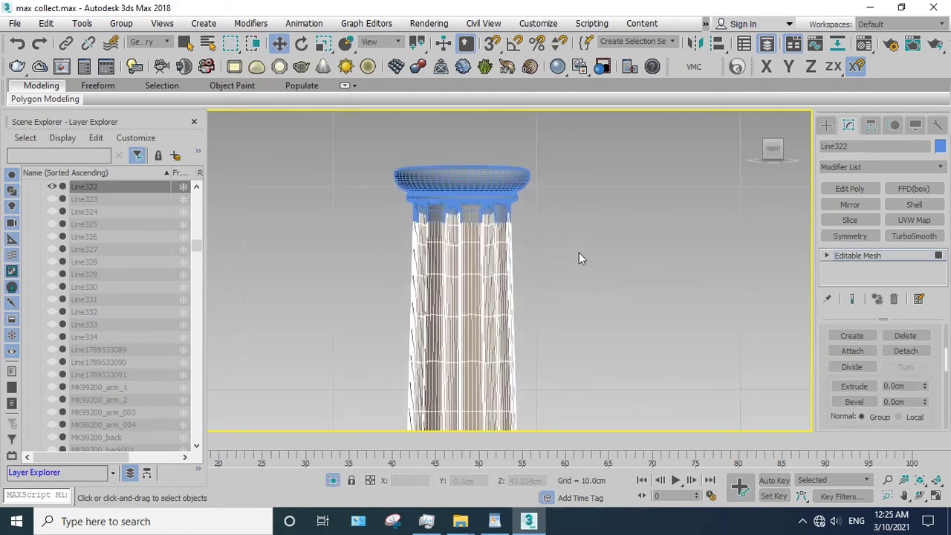
left_click_drag(569, 266, 256, 141)
left_click(905, 351)
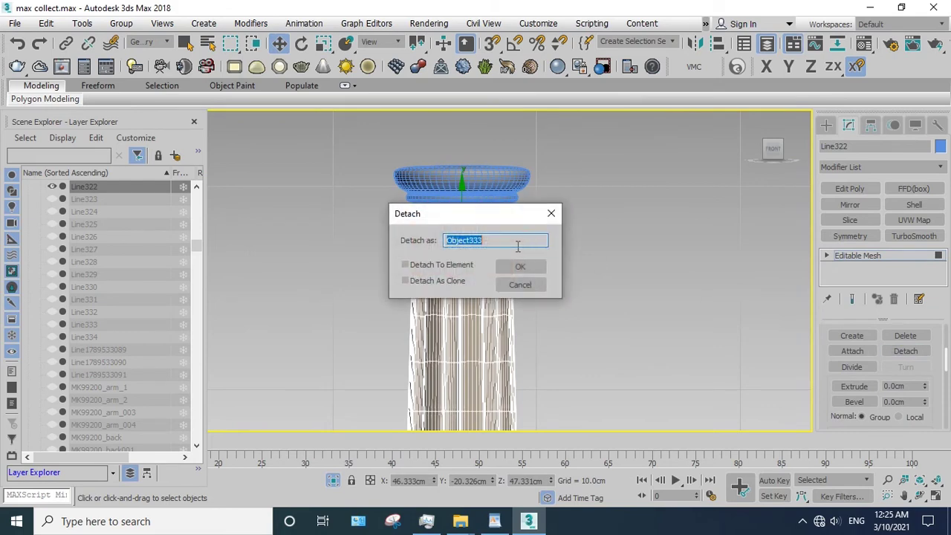
left_click(515, 267)
- Detach the next two bands of shaft faces as their own objects
middle_click_drag(569, 346, 540, 223)
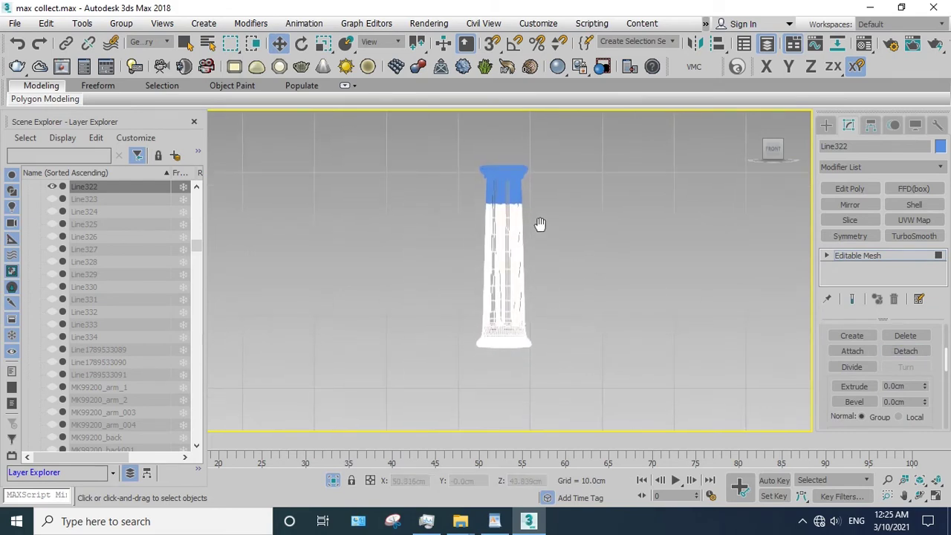
left_click_drag(547, 221, 458, 195)
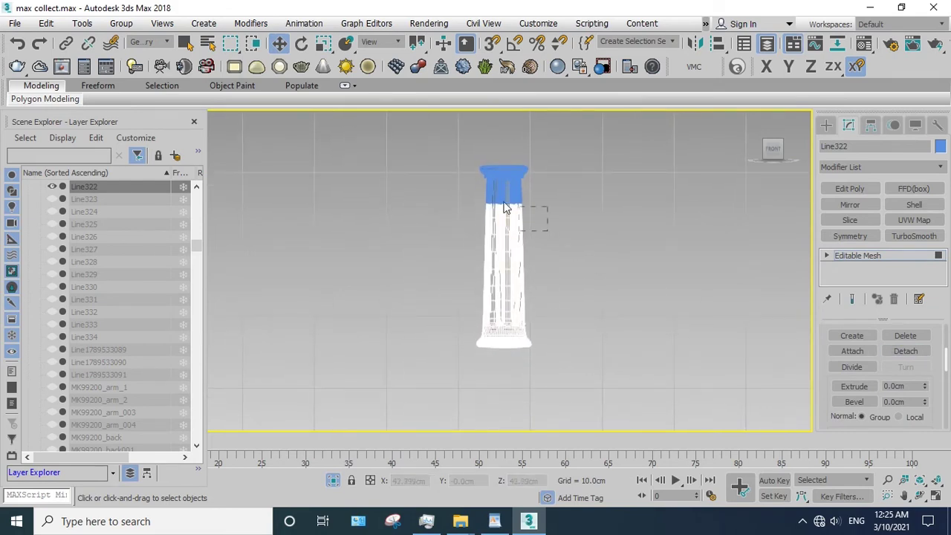
left_click(905, 351)
left_click(528, 266)
left_click_drag(482, 271, 437, 282)
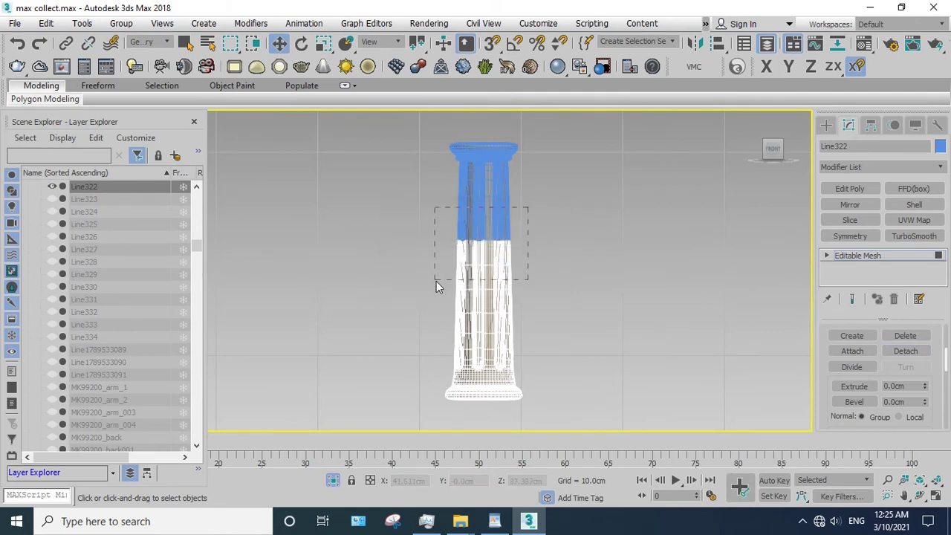
left_click(905, 351)
left_click(535, 267)
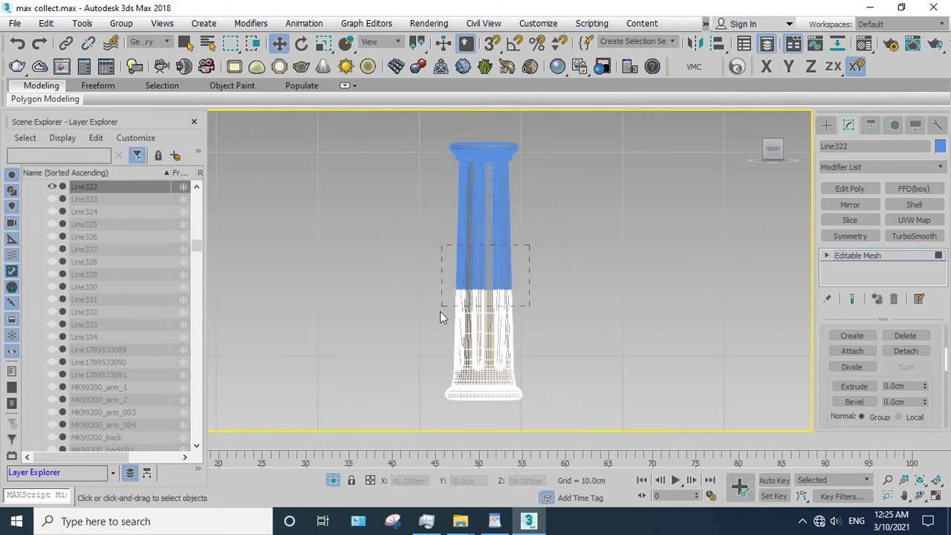
- Detach the last two shaft bands near the base, exit Polygon mode, and select all column pieces
left_click_drag(530, 245, 434, 330)
left_click(901, 354)
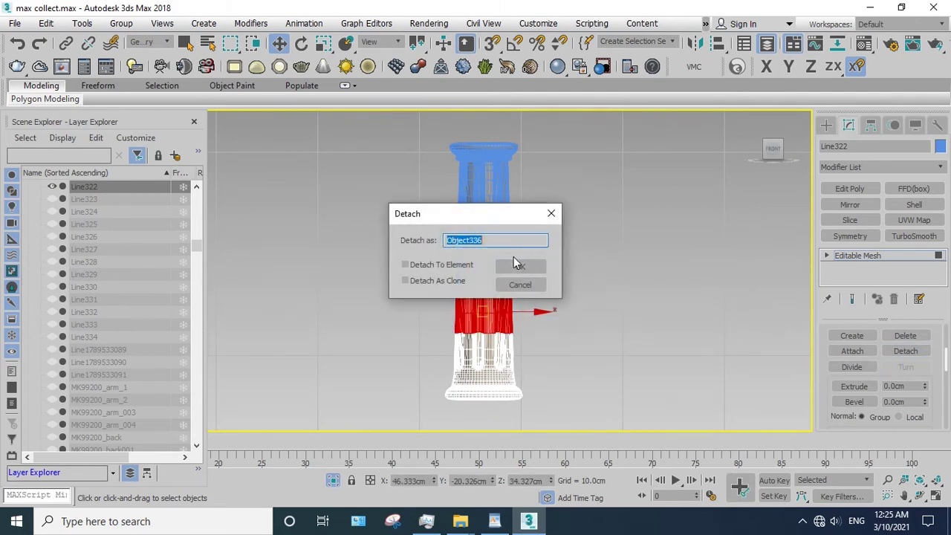
left_click(530, 265)
left_click_drag(437, 364, 440, 366)
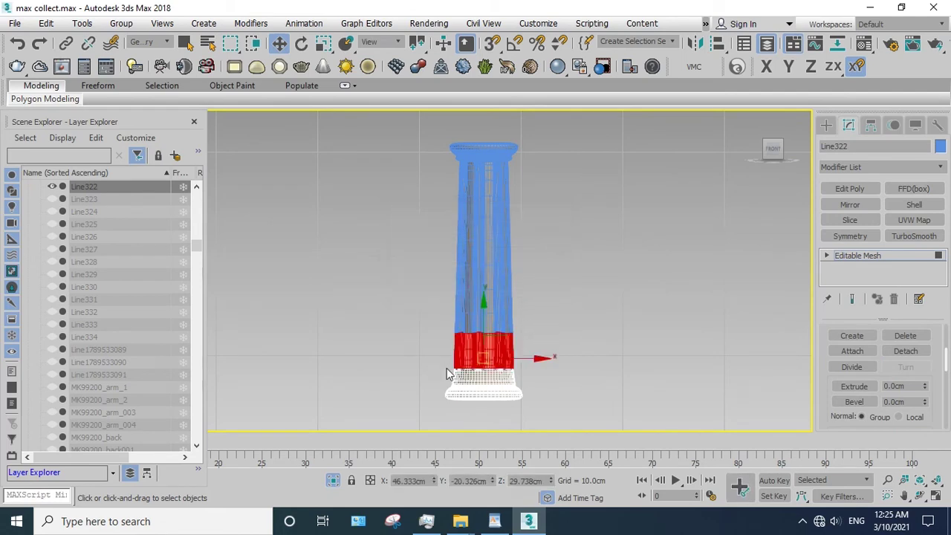
left_click(906, 351)
left_click(537, 270)
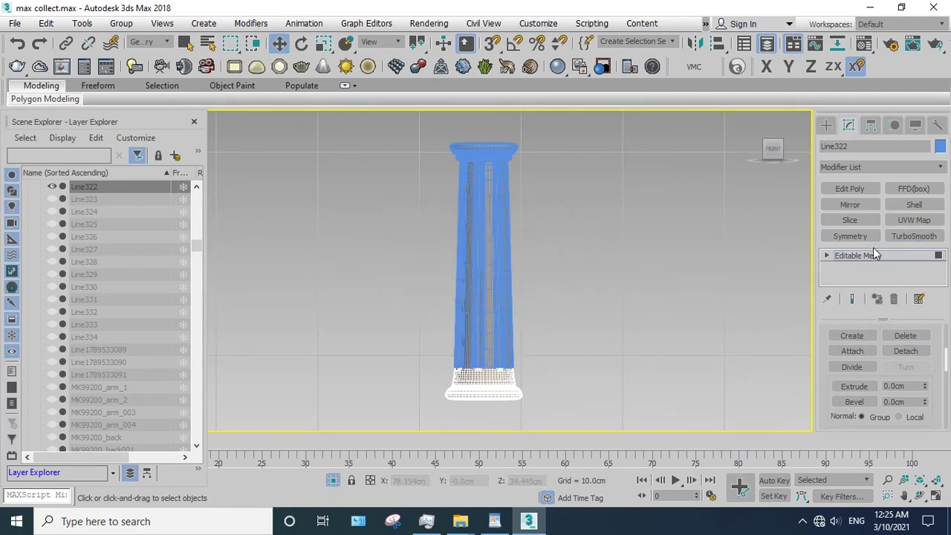
left_click(862, 255)
left_click(565, 252)
- Hide the finished column and select the second column, Line01
right_click(612, 197)
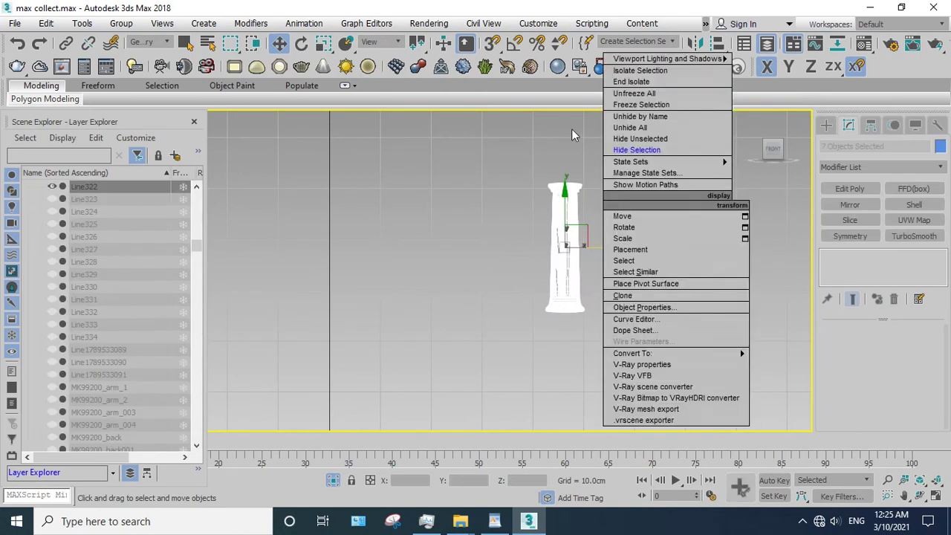
left_click(637, 149)
middle_click_drag(446, 223, 553, 258)
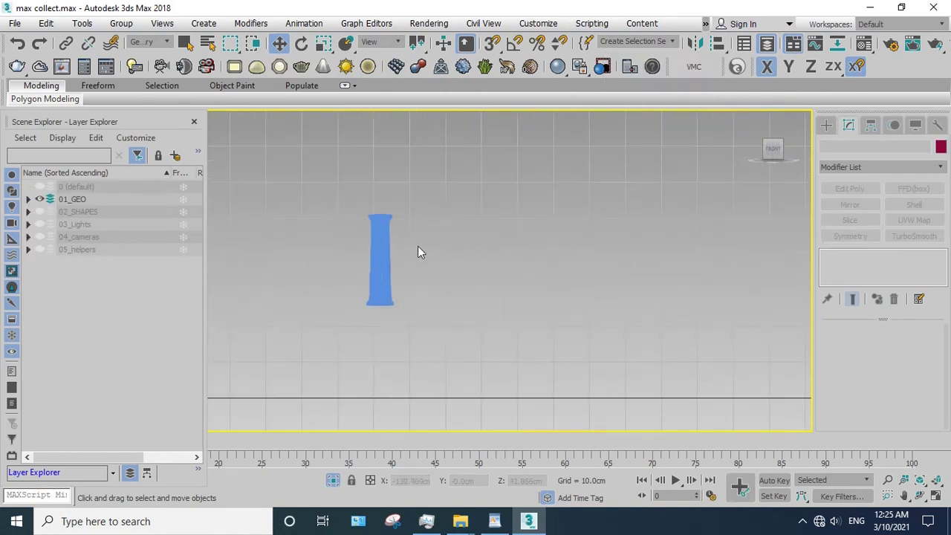
left_click(458, 222)
scroll(458, 222, "up", 3)
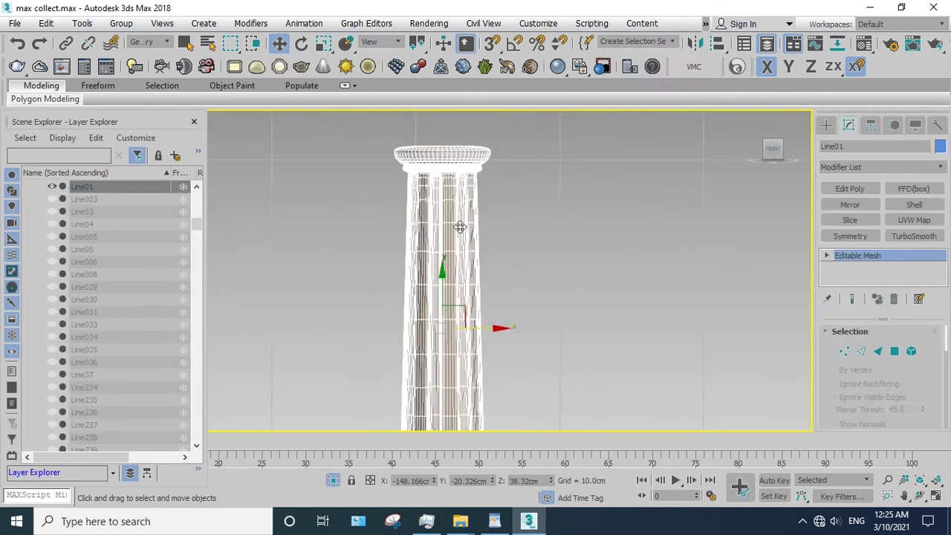
- In Polygon mode, detach Line01's capital faces as a new object
key("4")
left_click(533, 140)
mouse_move(498, 135)
left_mouse_down()
mouse_move(393, 188)
mouse_move(383, 183)
left_mouse_up()
scroll(930, 374, "down", 5)
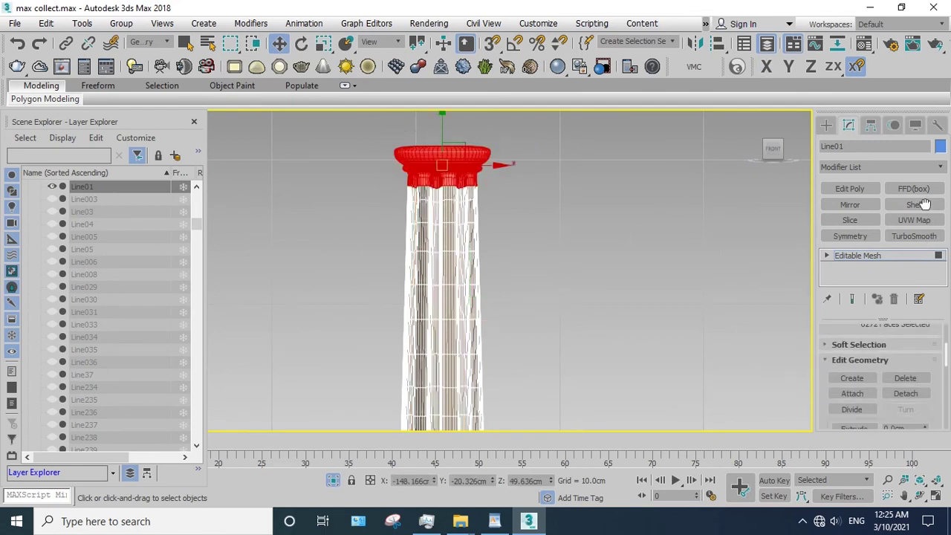
scroll(885, 369, "down", 1)
left_click(900, 371)
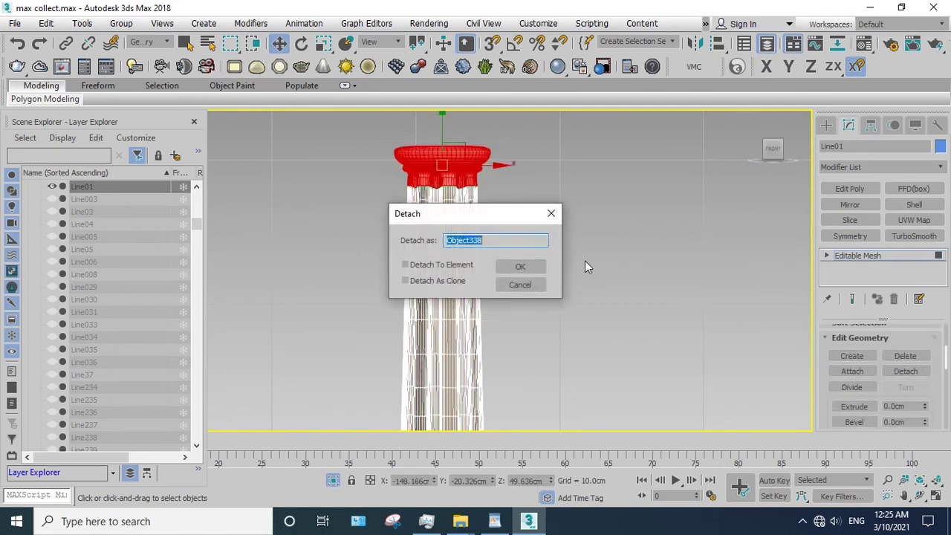
left_click(531, 268)
- Detach the two bands of faces below the capital as separate objects
left_click_drag(490, 149, 383, 230)
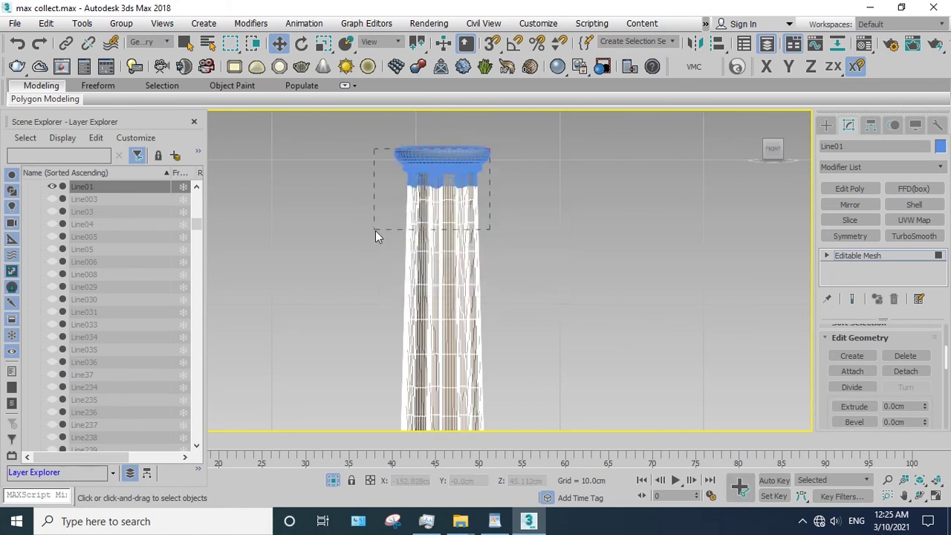
left_click(901, 371)
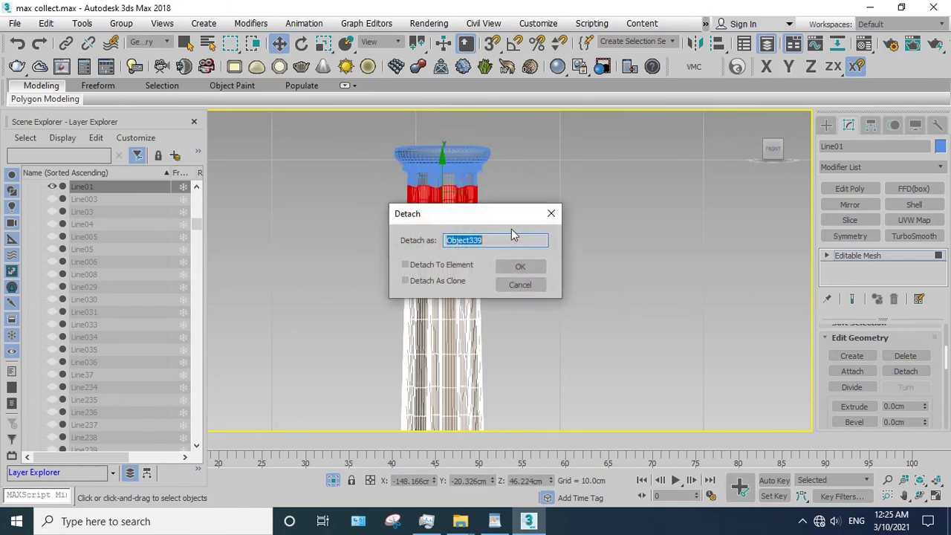
left_click(518, 267)
left_click_drag(426, 242, 426, 244)
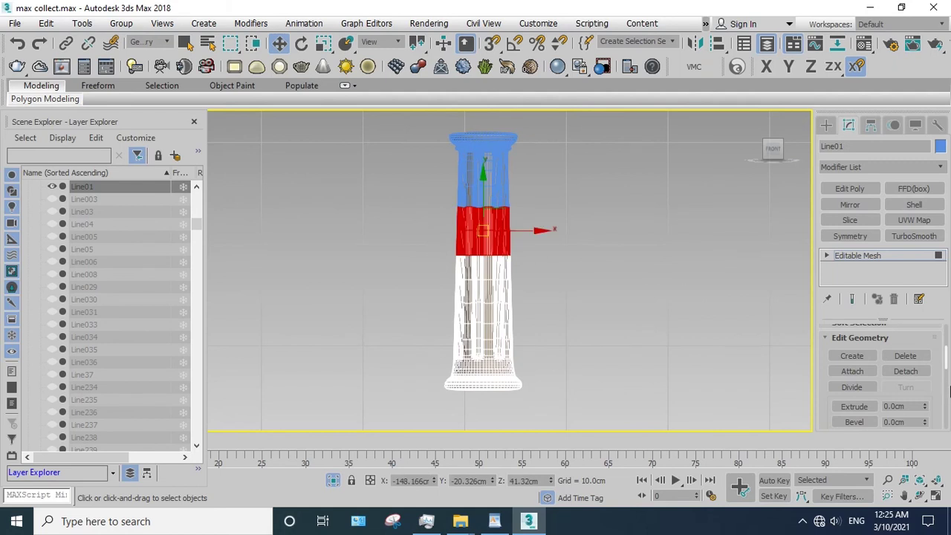
left_click(906, 371)
left_click(527, 269)
- Detach the three lower shaft bands down to the base as their own objects
mouse_move(521, 222)
left_mouse_down()
mouse_move(434, 274)
mouse_move(426, 298)
left_mouse_up()
left_click(906, 370)
left_click(518, 269)
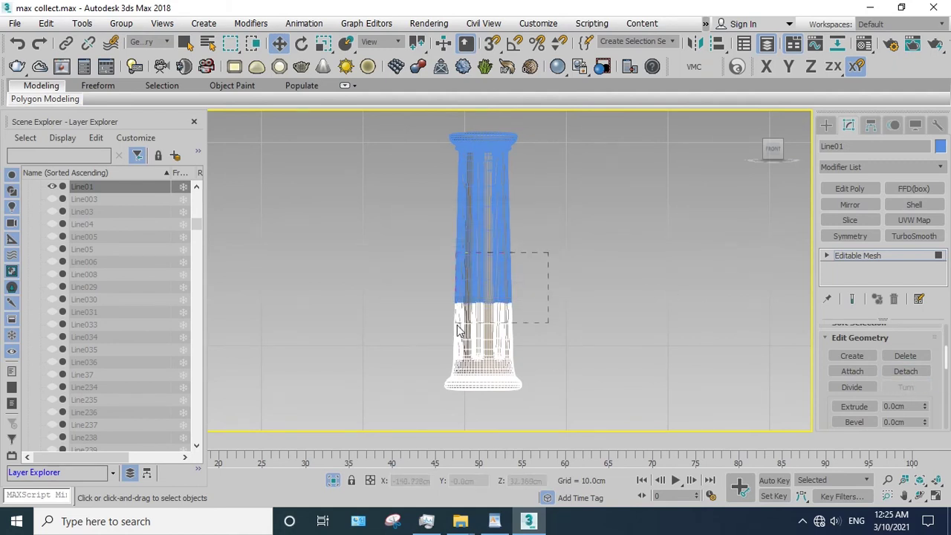
left_click_drag(551, 249, 446, 335)
left_click(906, 371)
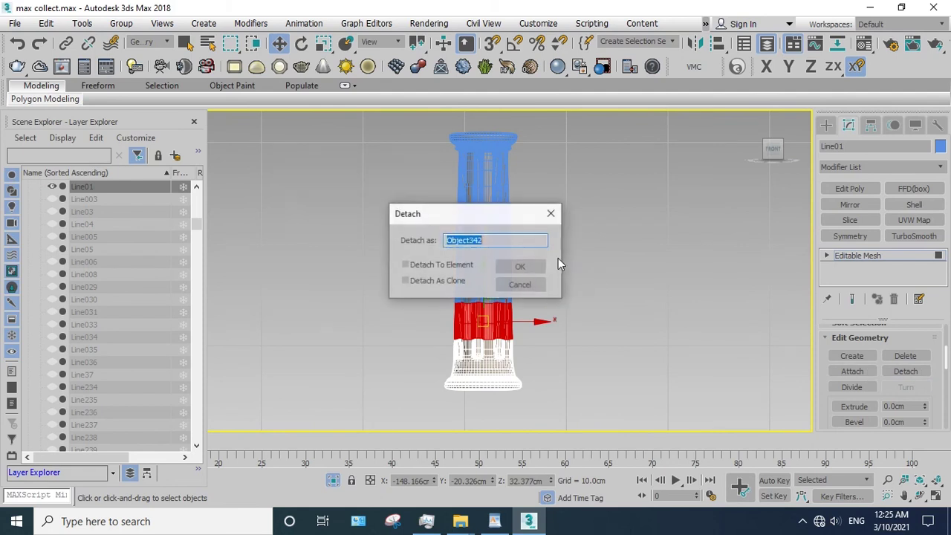
left_click(520, 266)
left_click_drag(543, 333, 402, 400)
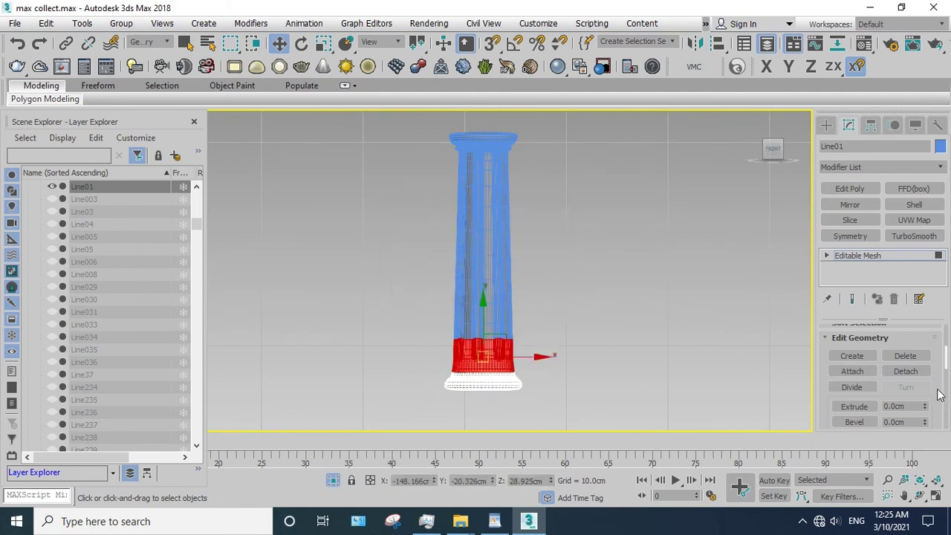
left_click(906, 371)
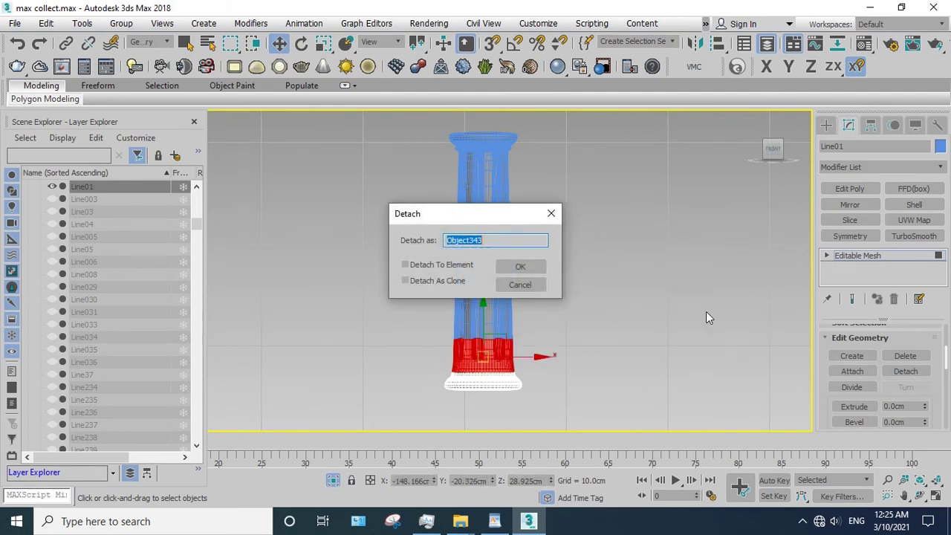
left_click(521, 266)
- Exit Polygon mode and select all seven pieces of the column for hiding
left_click(854, 255)
left_click(599, 347)
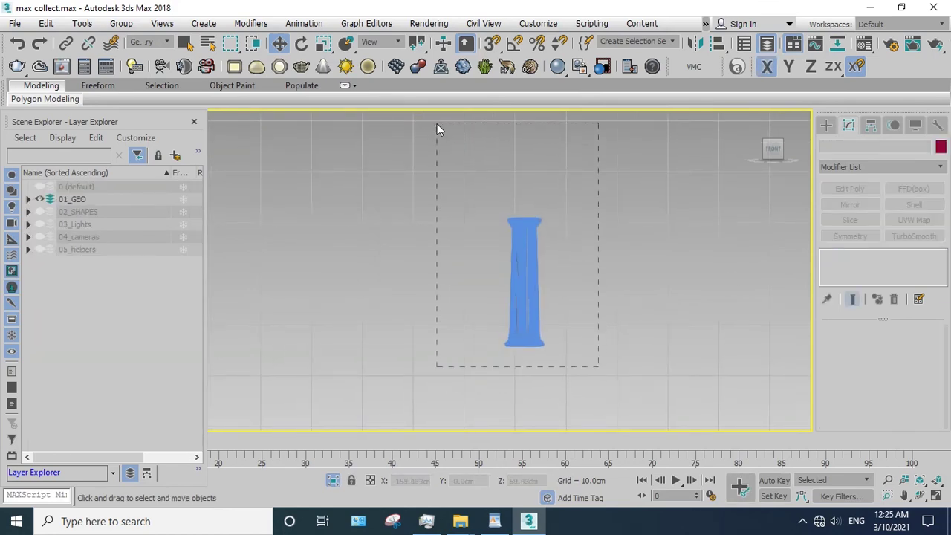
left_click_drag(598, 365, 437, 125)
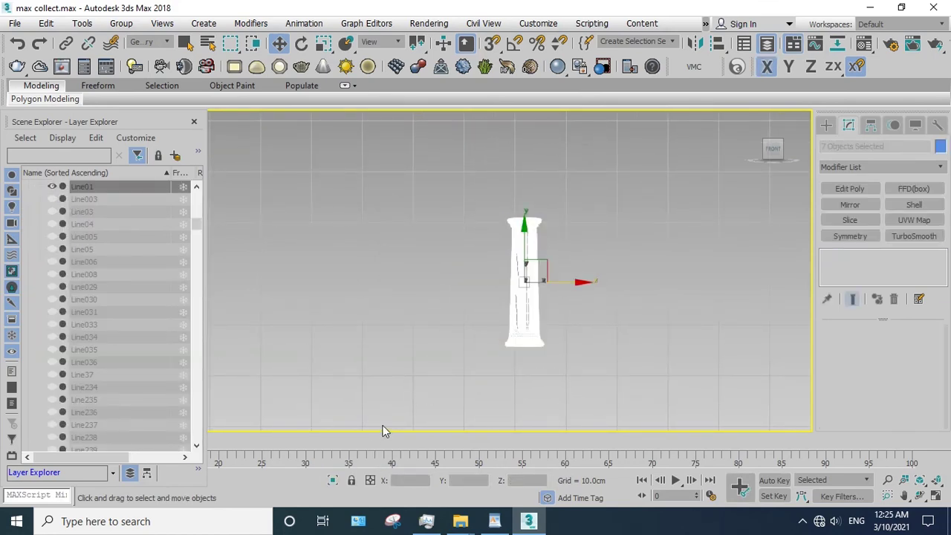
scroll(383, 431, "up", 2)
scroll(456, 335, "up", 5)
right_click(522, 255)
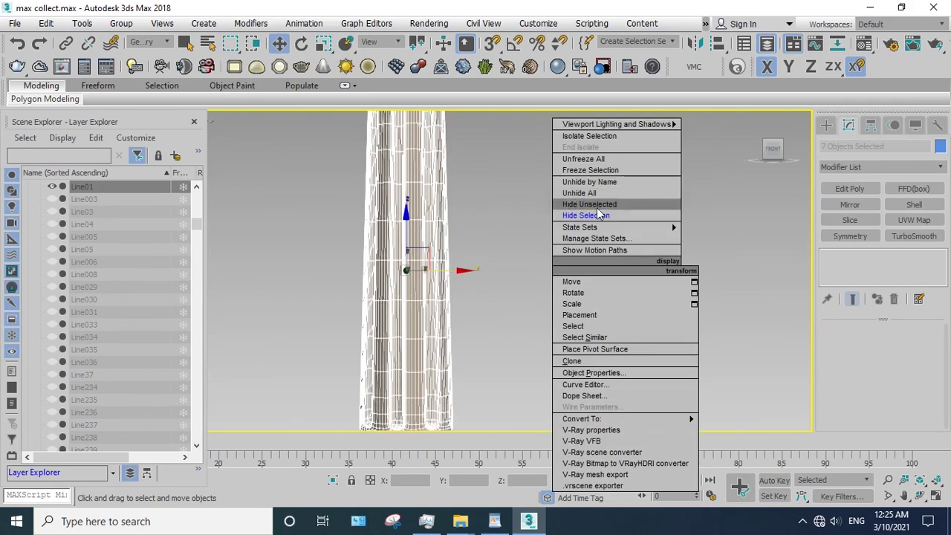